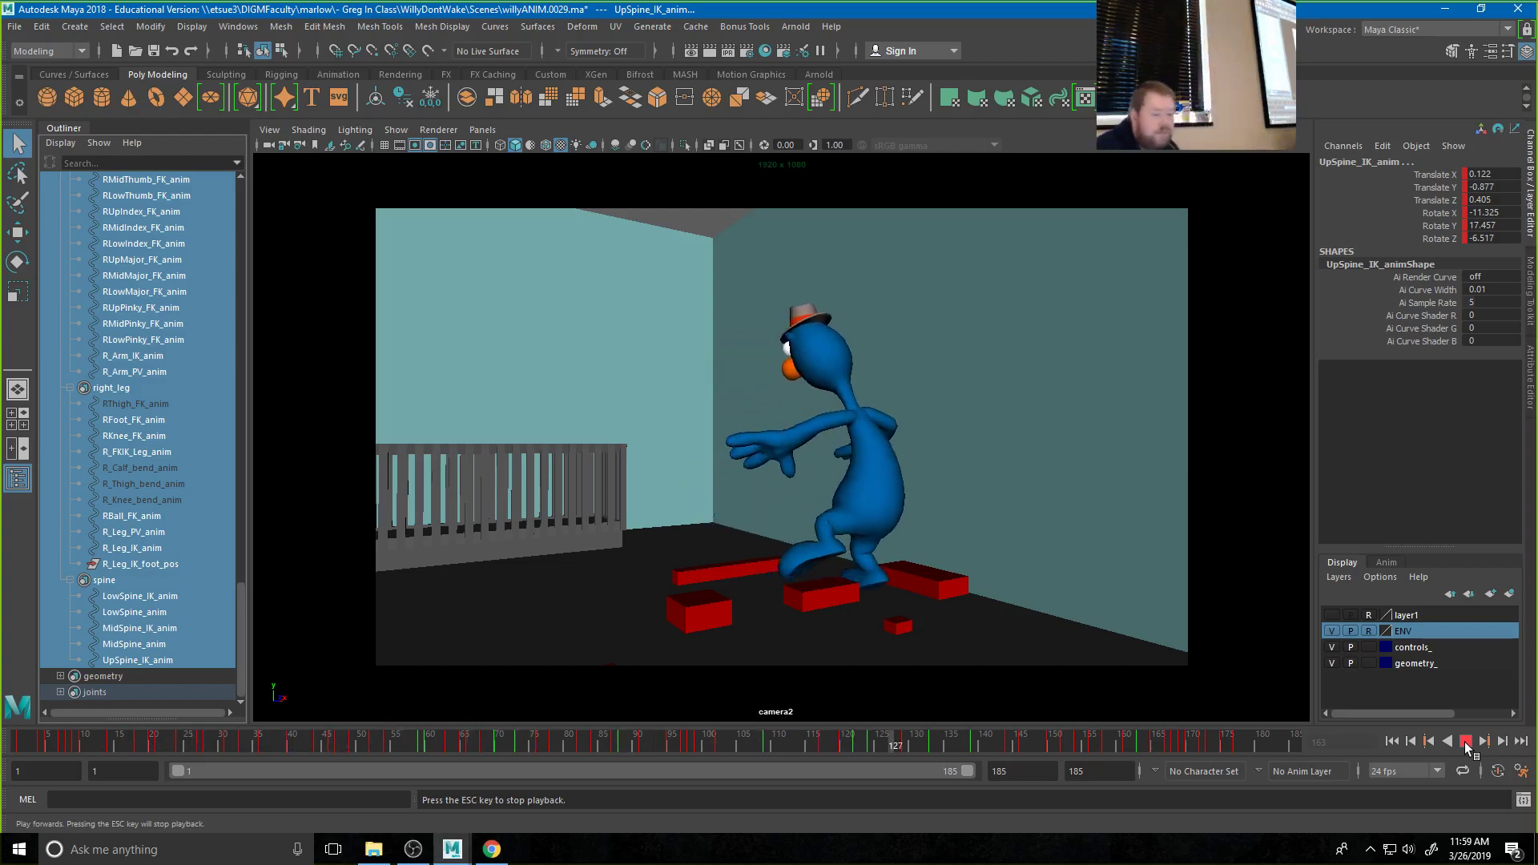
# Stop the animation playback and clear both the history and the input of the Script Editor
pyautogui.click(1466, 741)
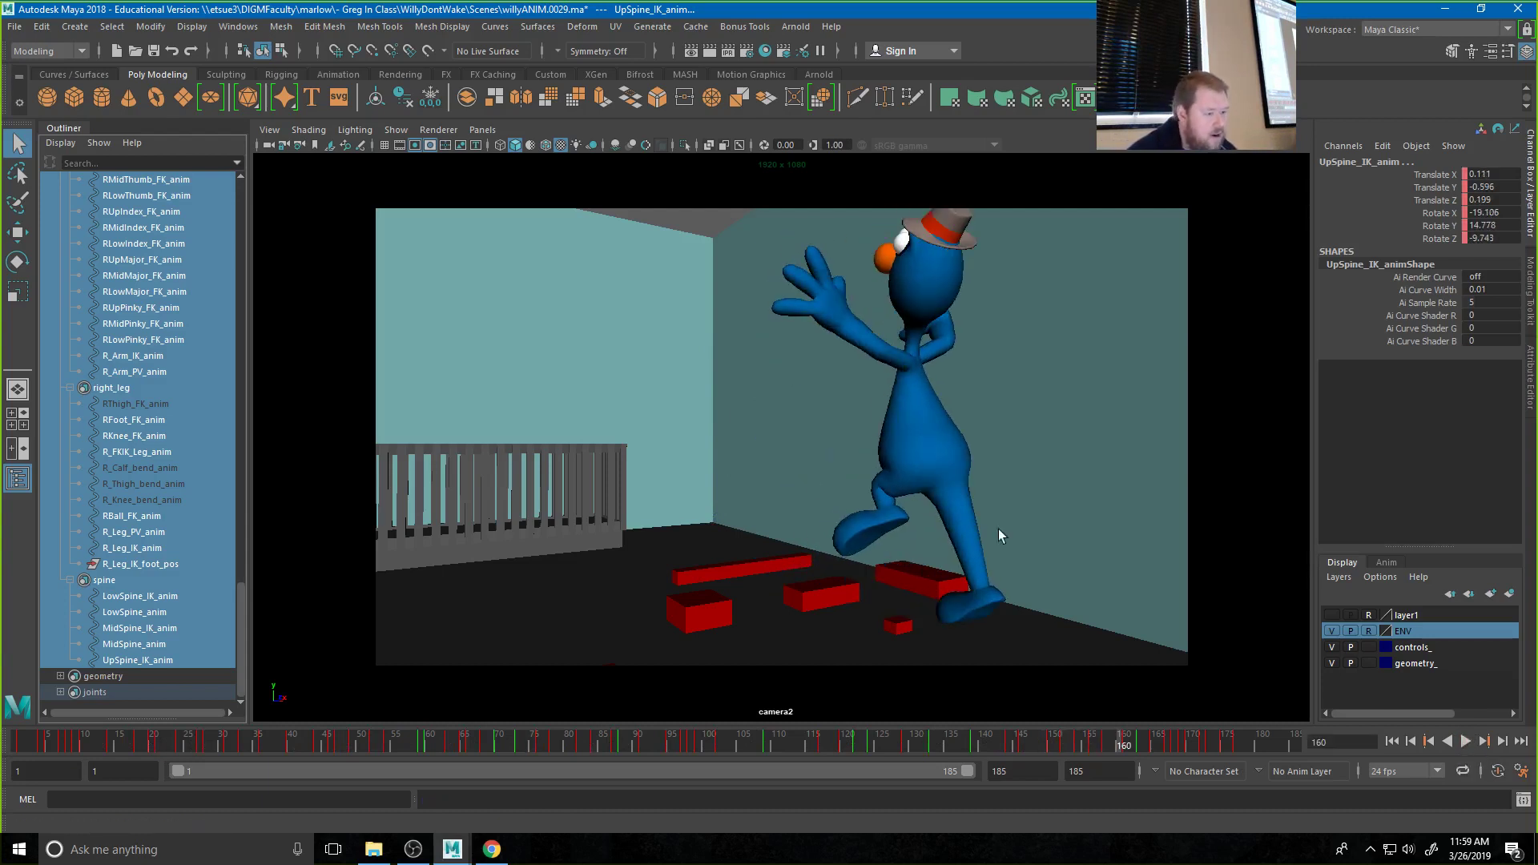
pyautogui.click(1523, 800)
pyautogui.moveTo(370, 158); pyautogui.dragTo(931, 172)
pyautogui.scroll(15, 165, 328)
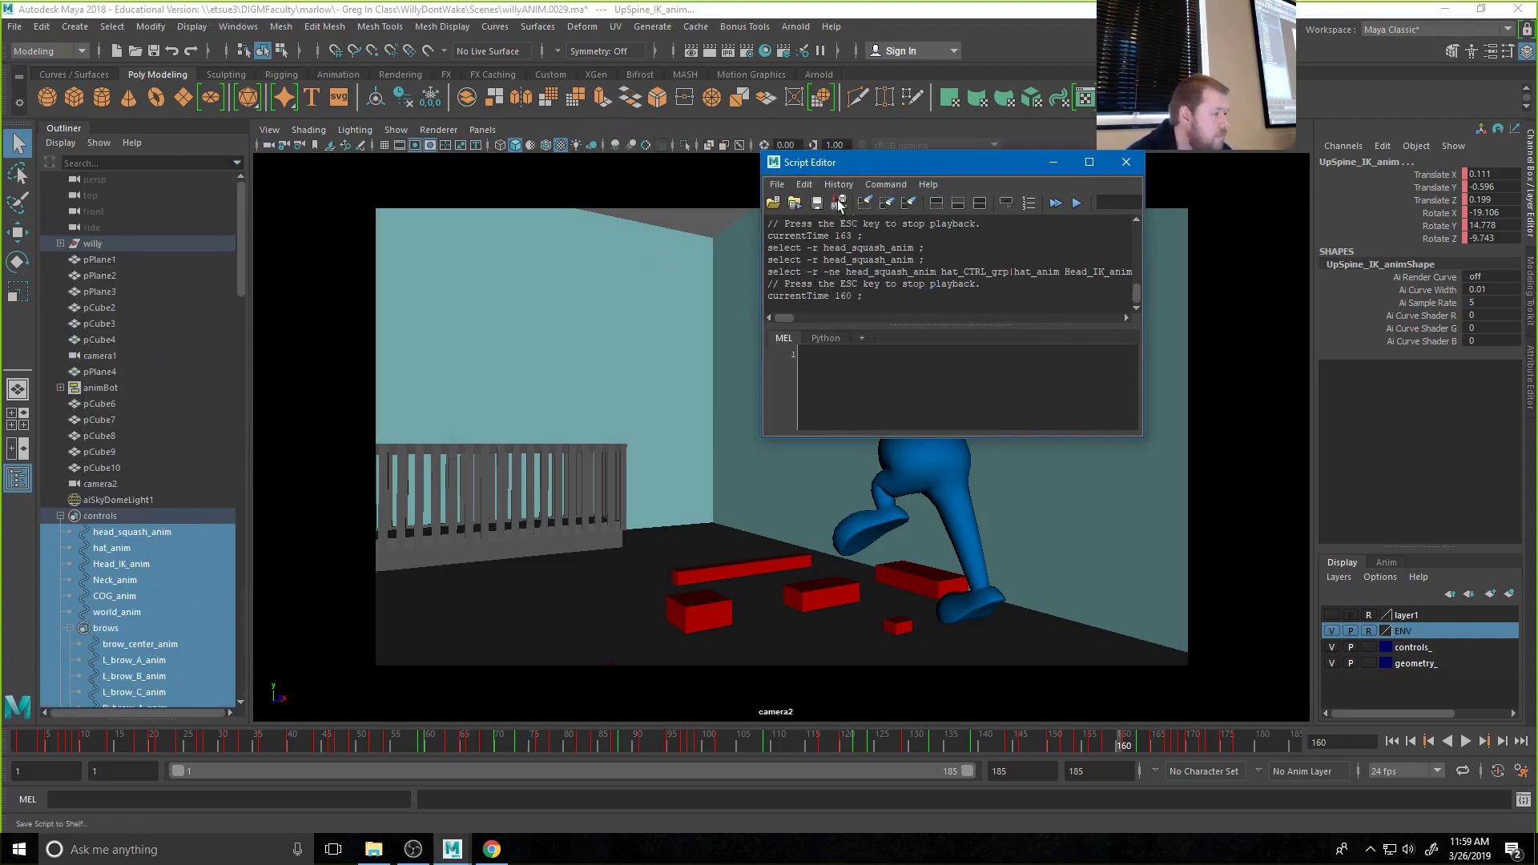
pyautogui.click(805, 185)
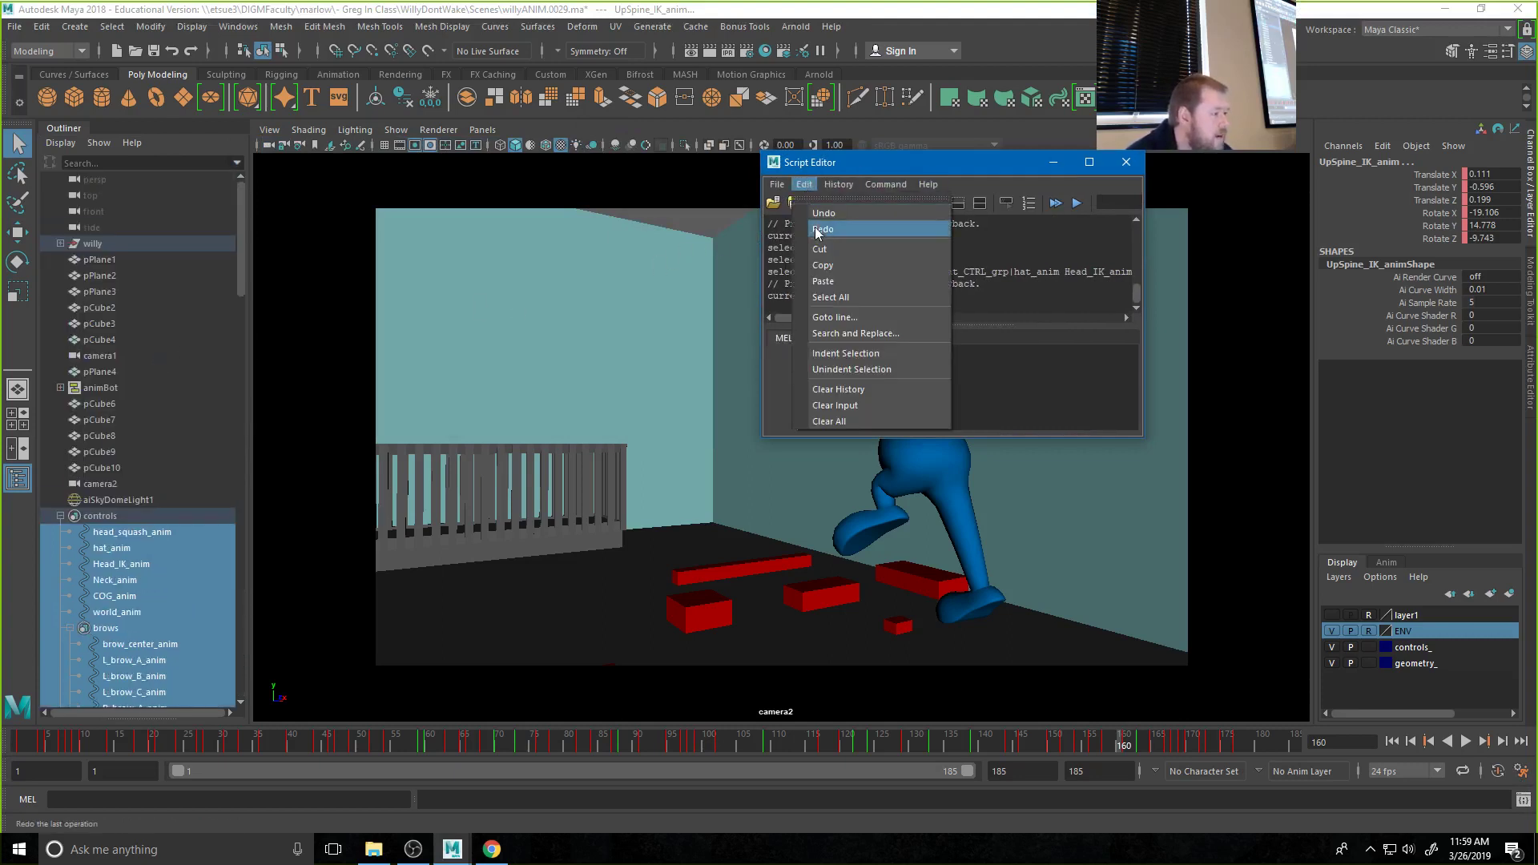
pyautogui.click(840, 419)
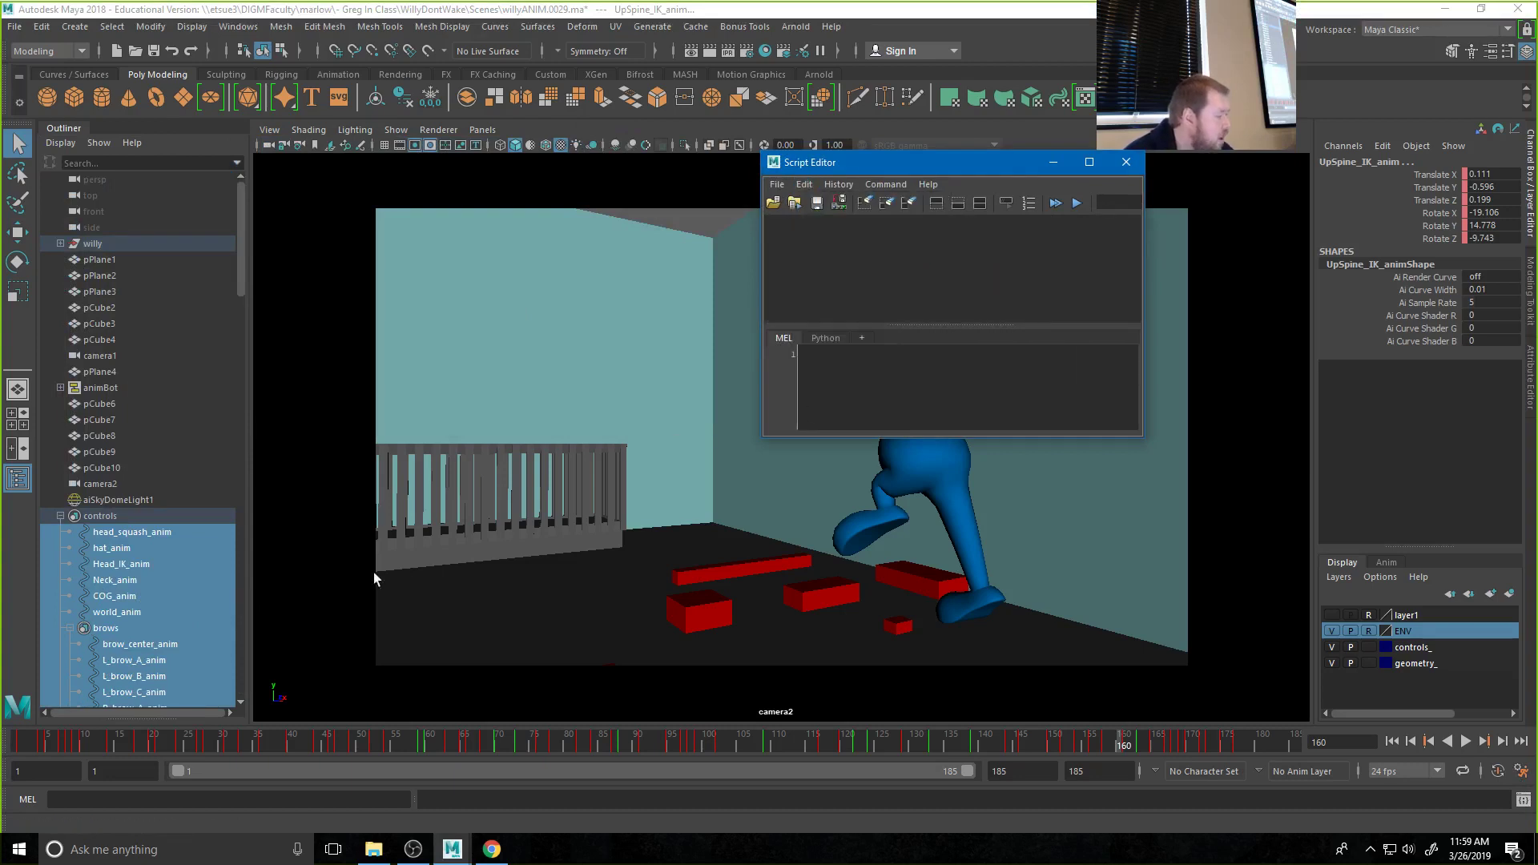
# Select every rig control from head_squash_anim through UpSpine_IK_anim in the Outliner
pyautogui.click(133, 533)
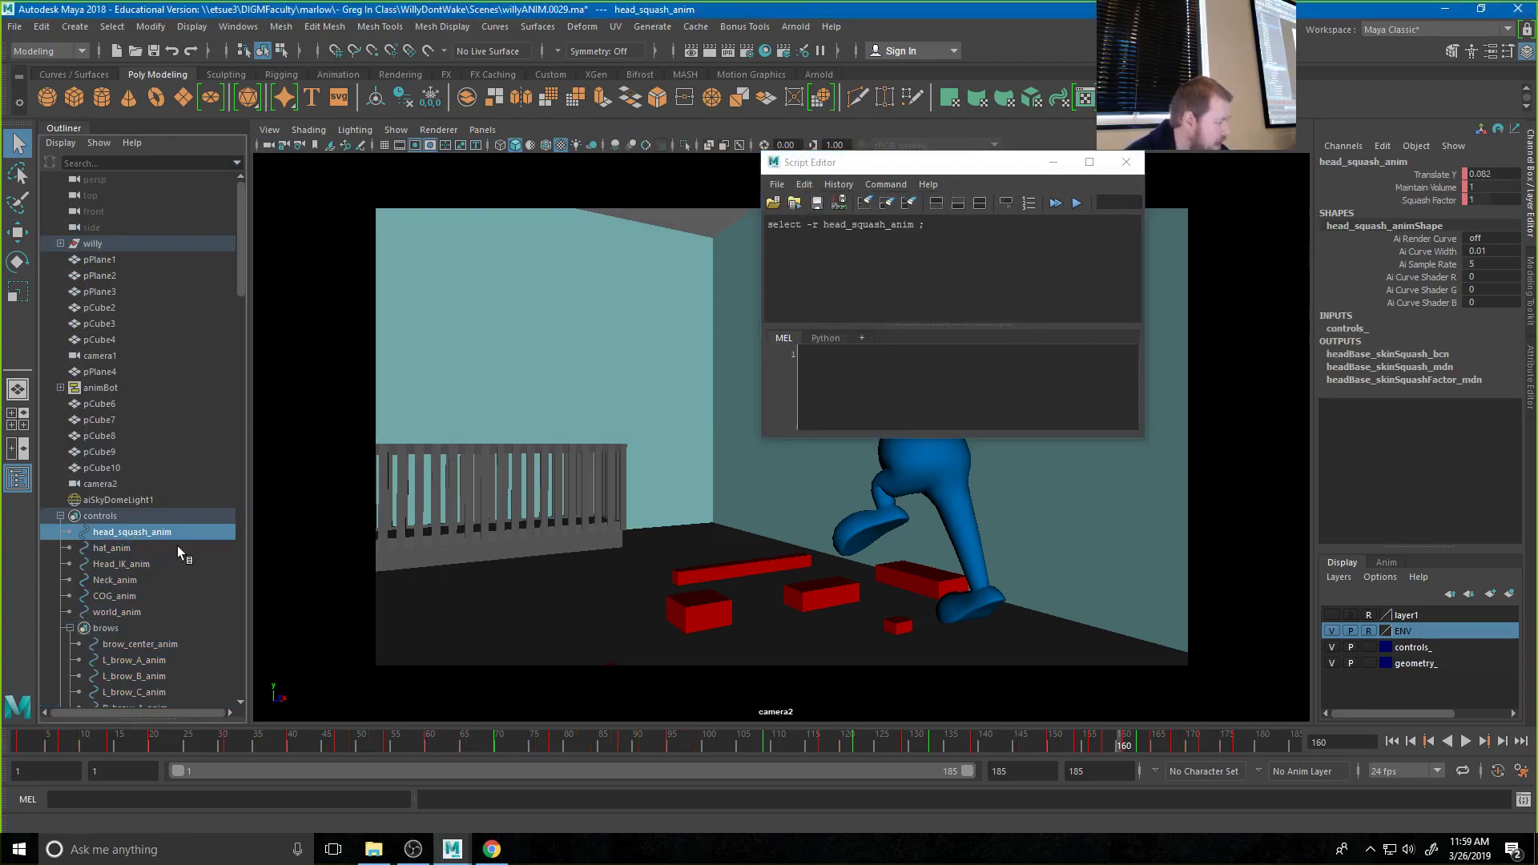
pyautogui.moveTo(243, 277); pyautogui.dragTo(242, 675)
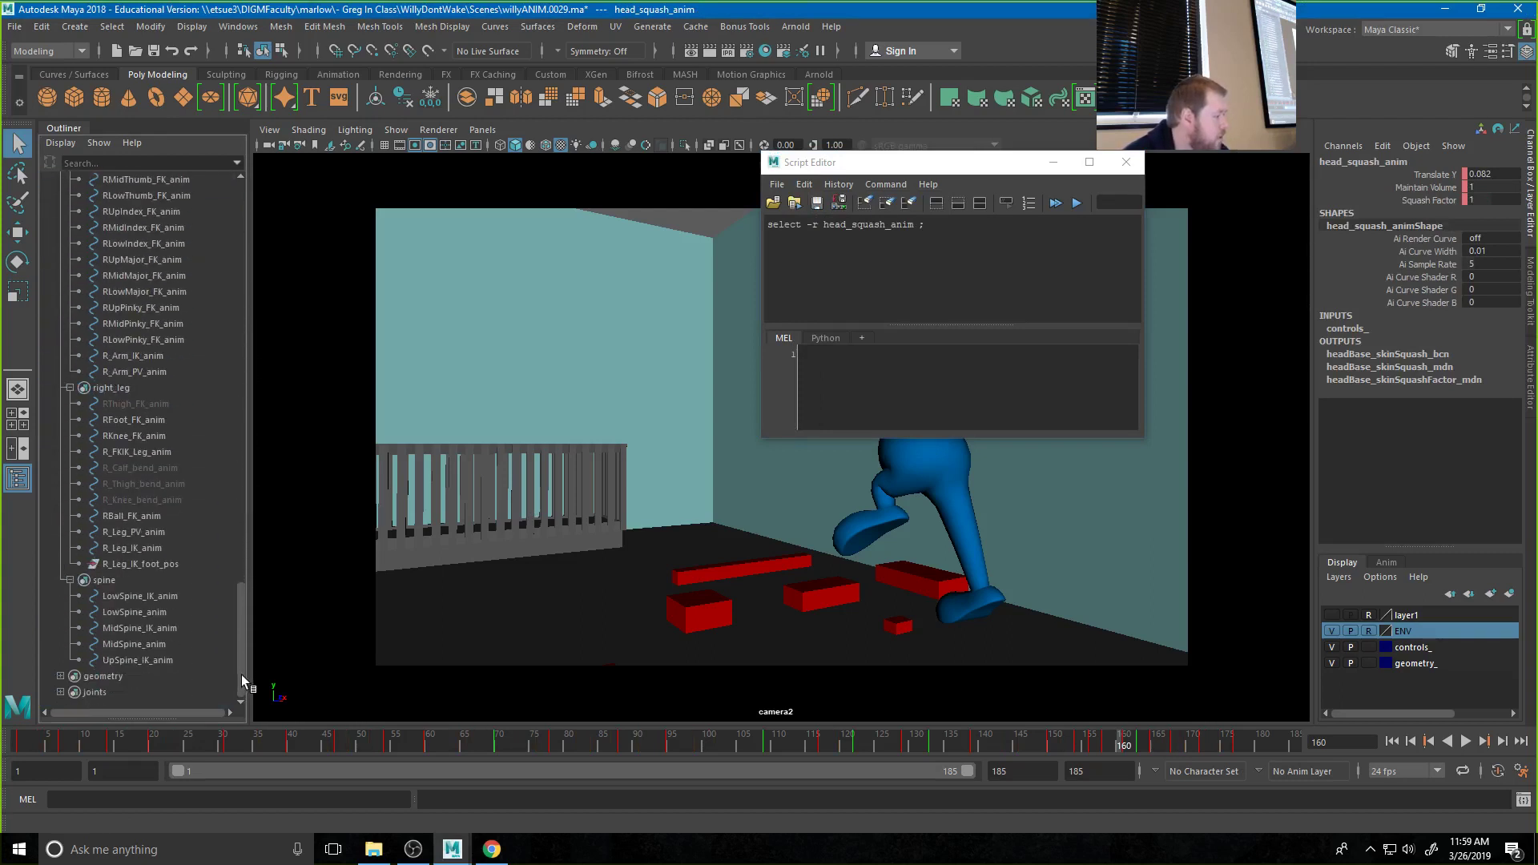
pyautogui.keyDown('shift'); pyautogui.click(156, 660); pyautogui.keyUp('shift')
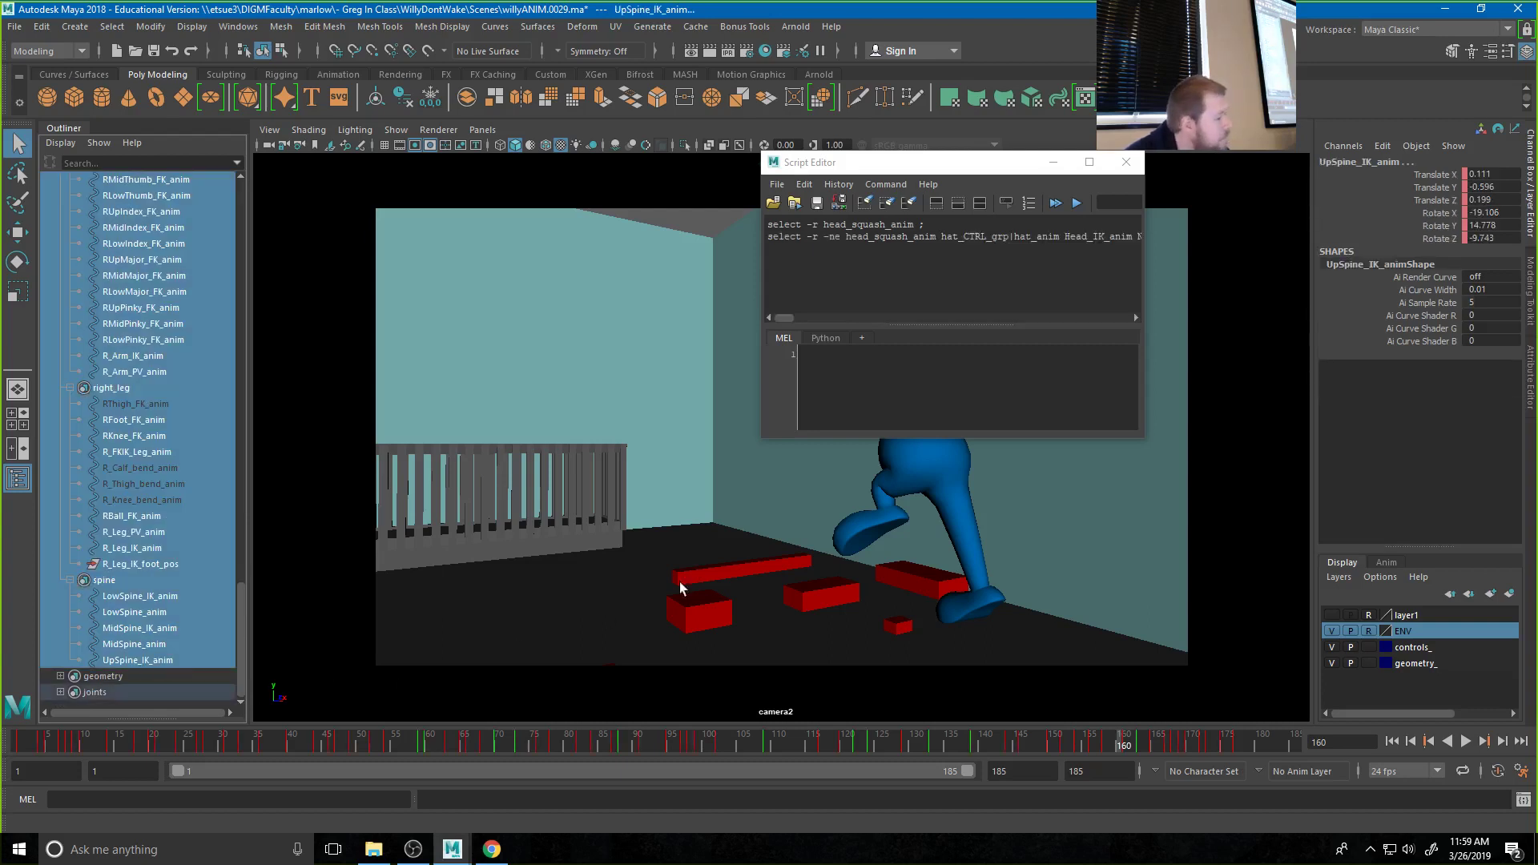
# Save the logged selection commands from the Script Editor as a MEL button on the Custom shelf
pyautogui.moveTo(833, 265); pyautogui.dragTo(735, 208)
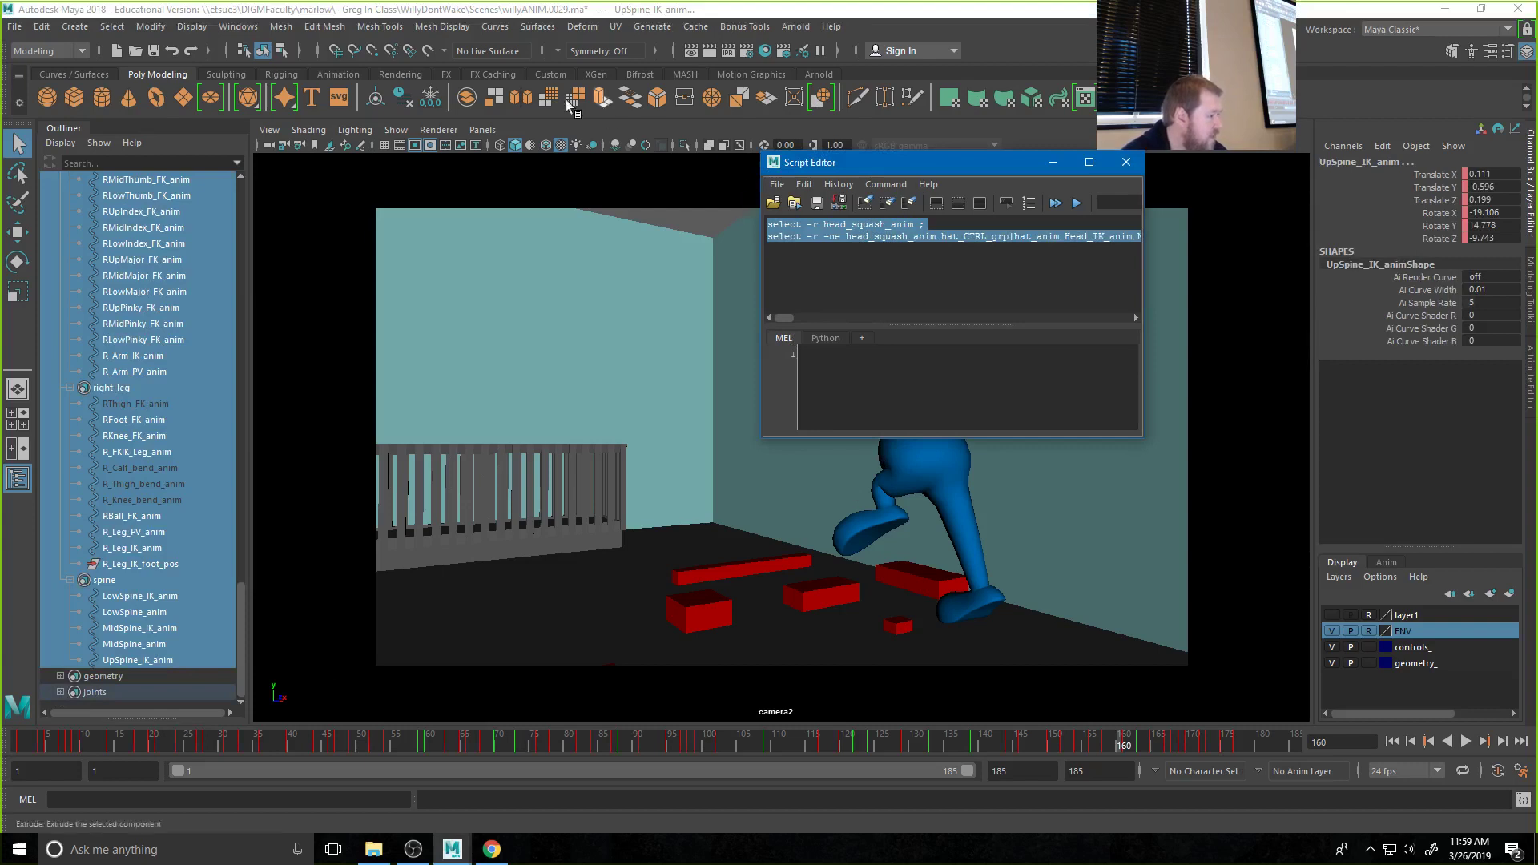
pyautogui.click(553, 74)
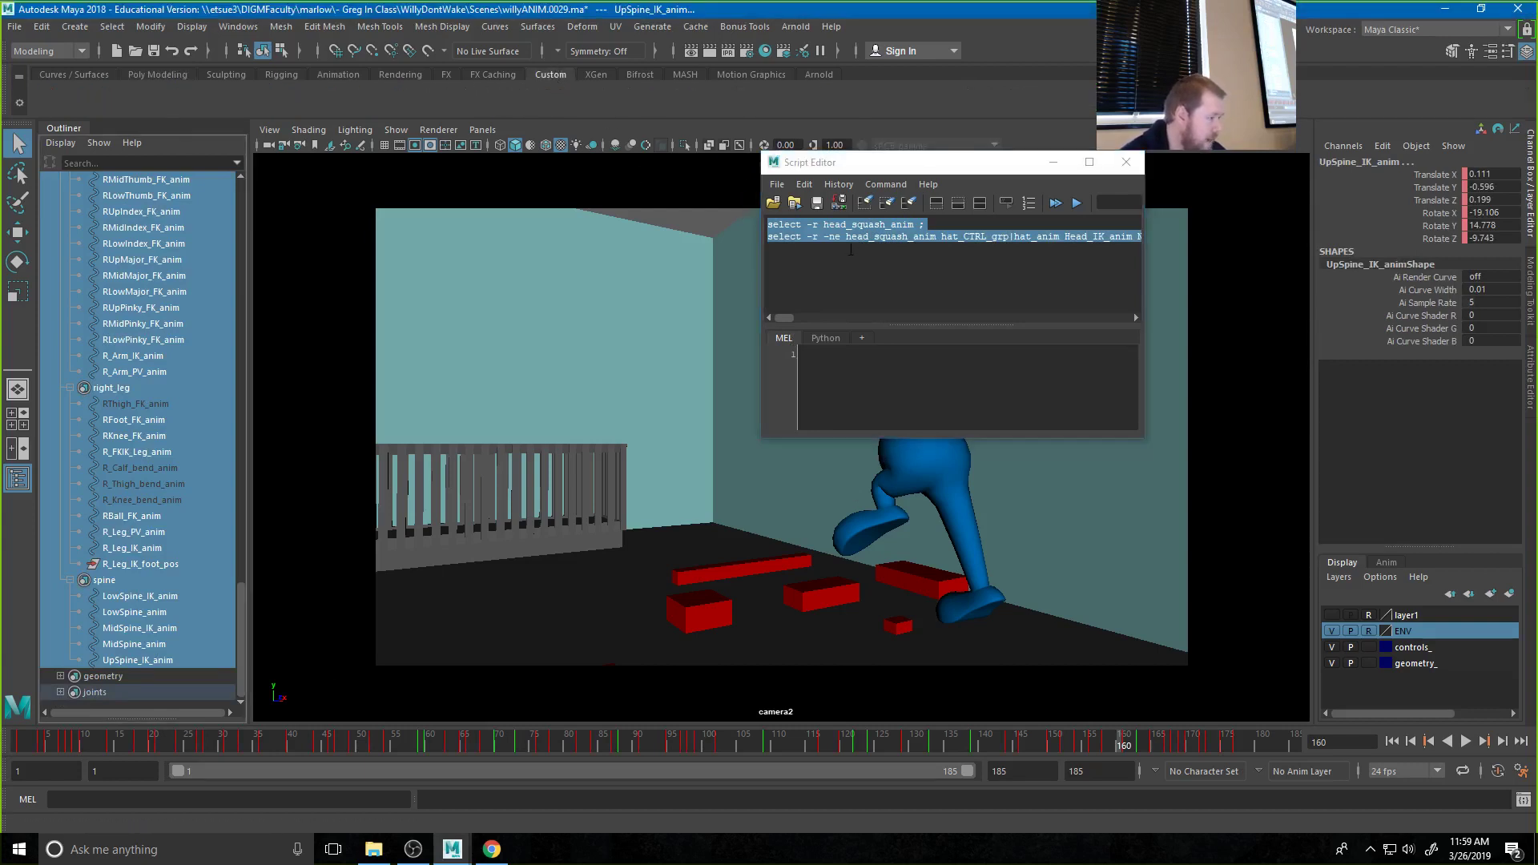
pyautogui.moveTo(851, 249); pyautogui.dragTo(294, 152)
pyautogui.moveTo(118, 99); pyautogui.dragTo(129, 104)
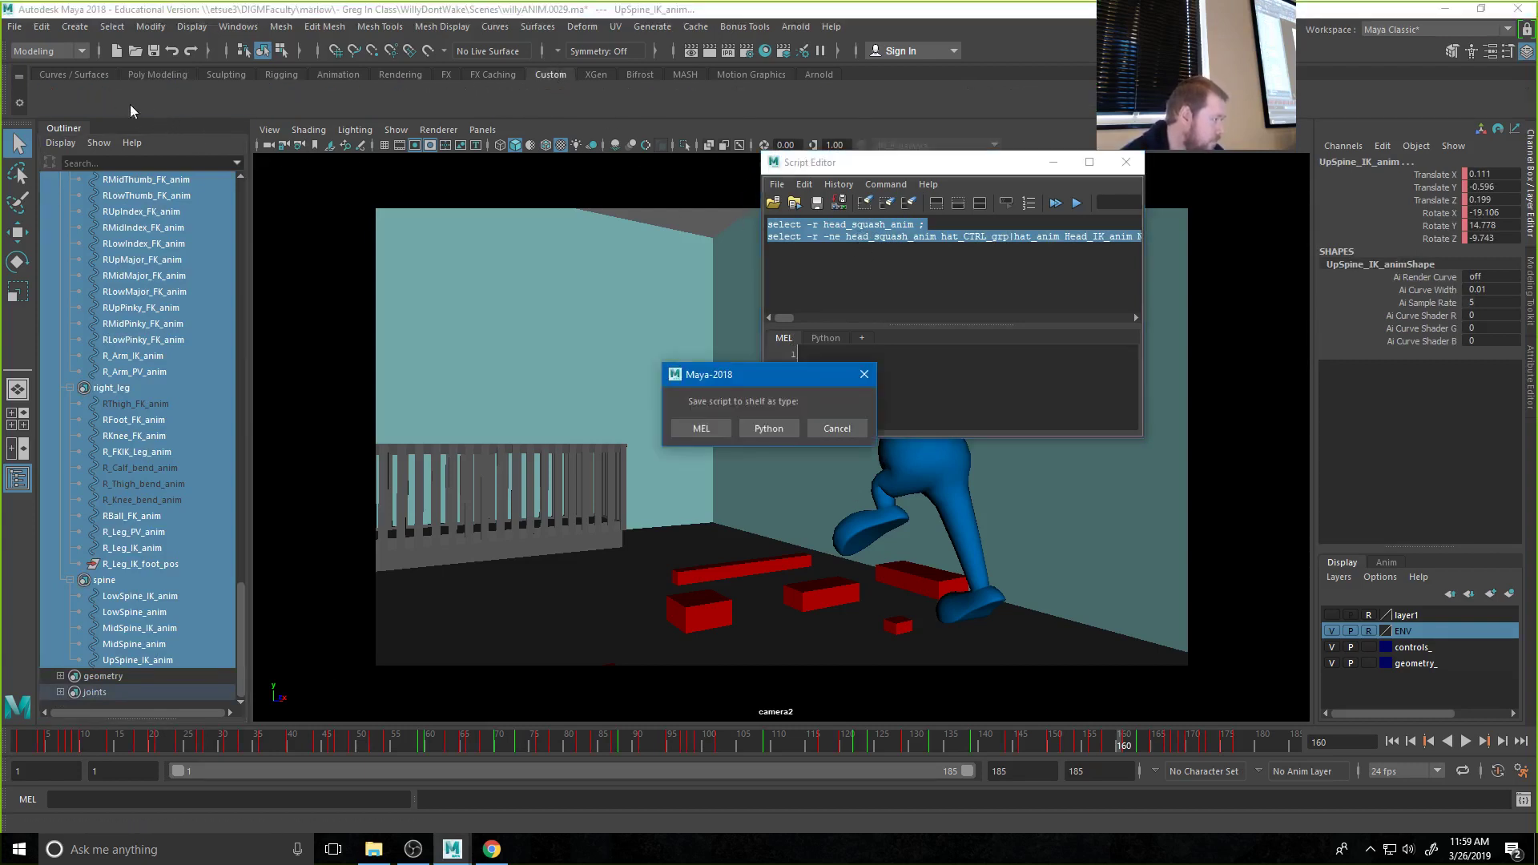
pyautogui.click(698, 427)
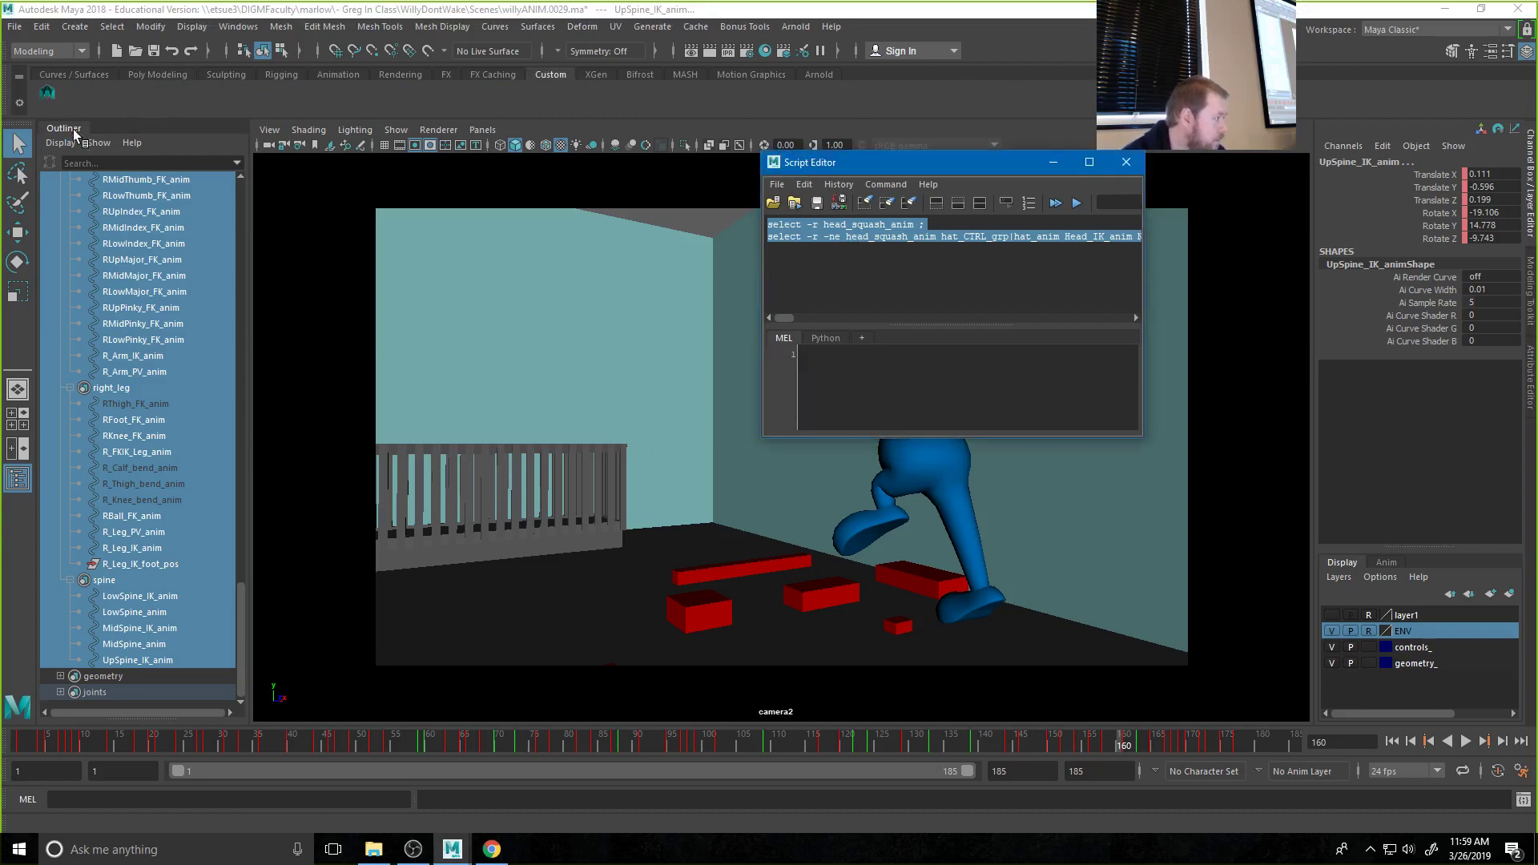
# Give the new shelf button the icon label Rig, save all shelves and close the Script Editor
pyautogui.rightClick(49, 93)
pyautogui.click(80, 117)
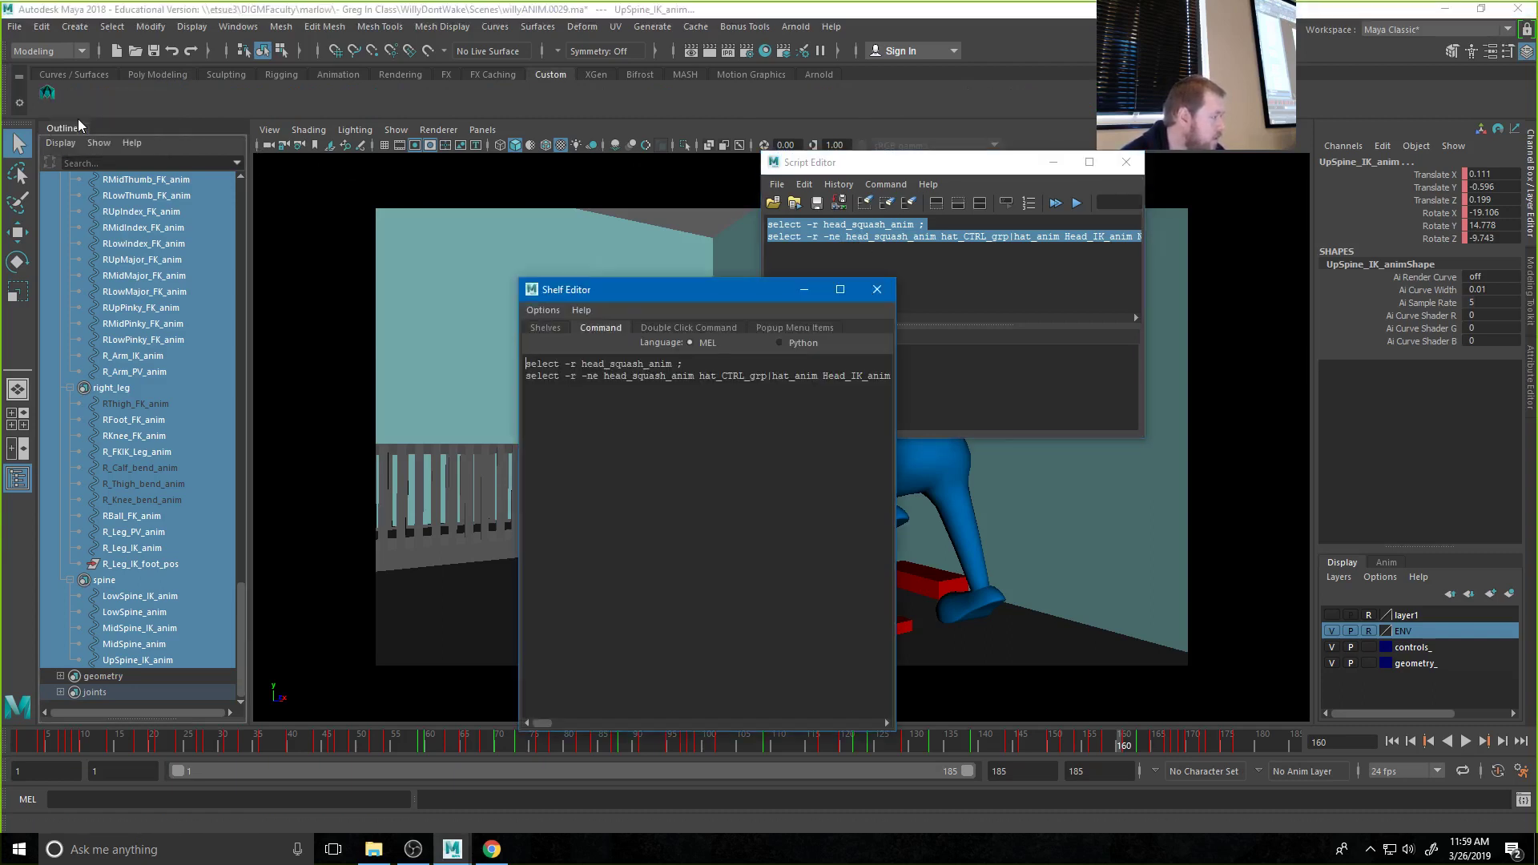
pyautogui.click(544, 329)
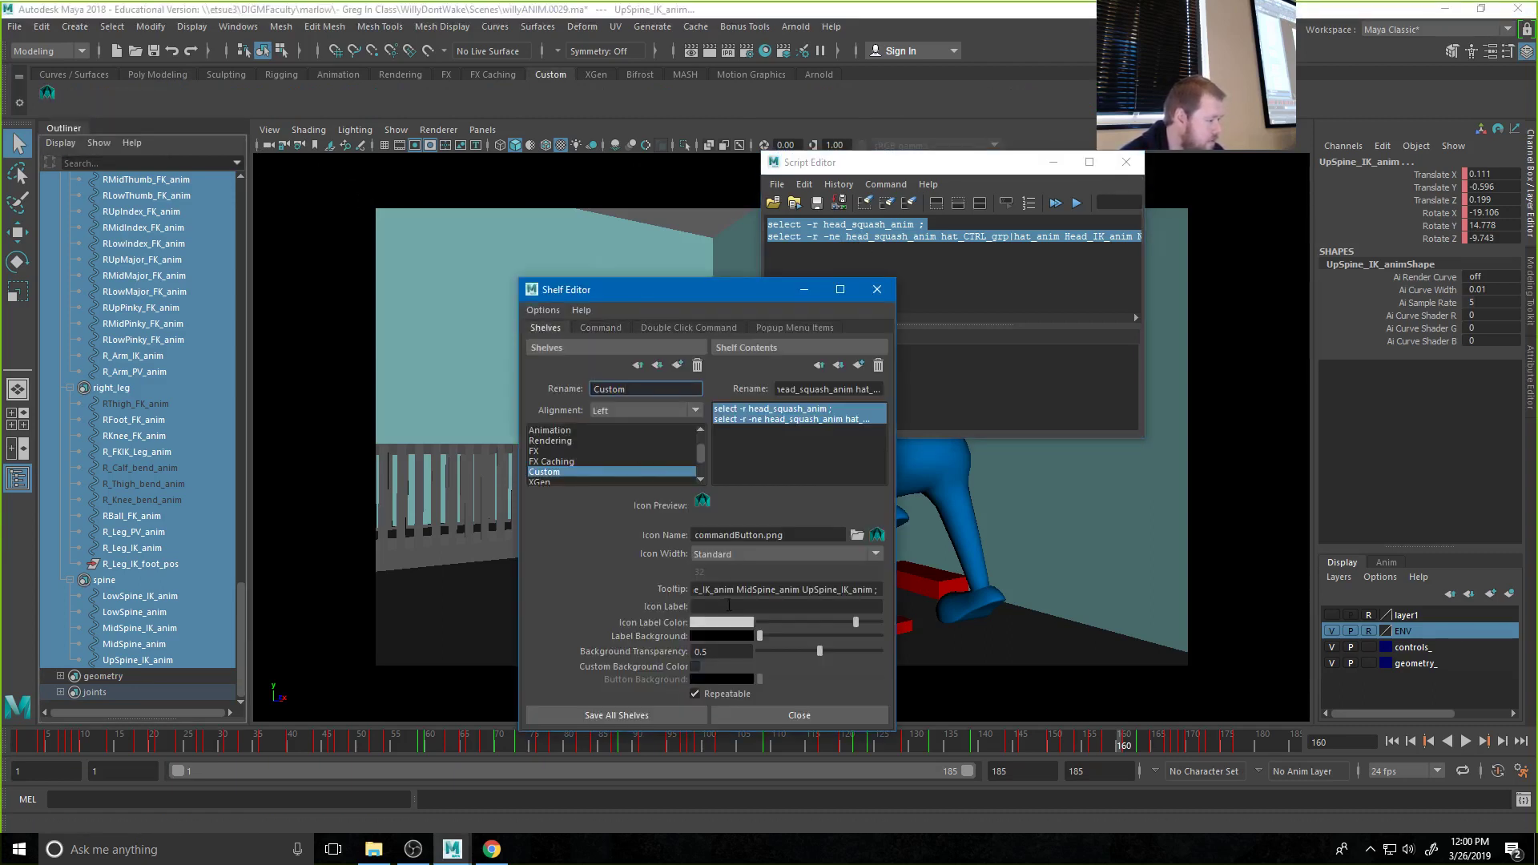
pyautogui.click(729, 607)
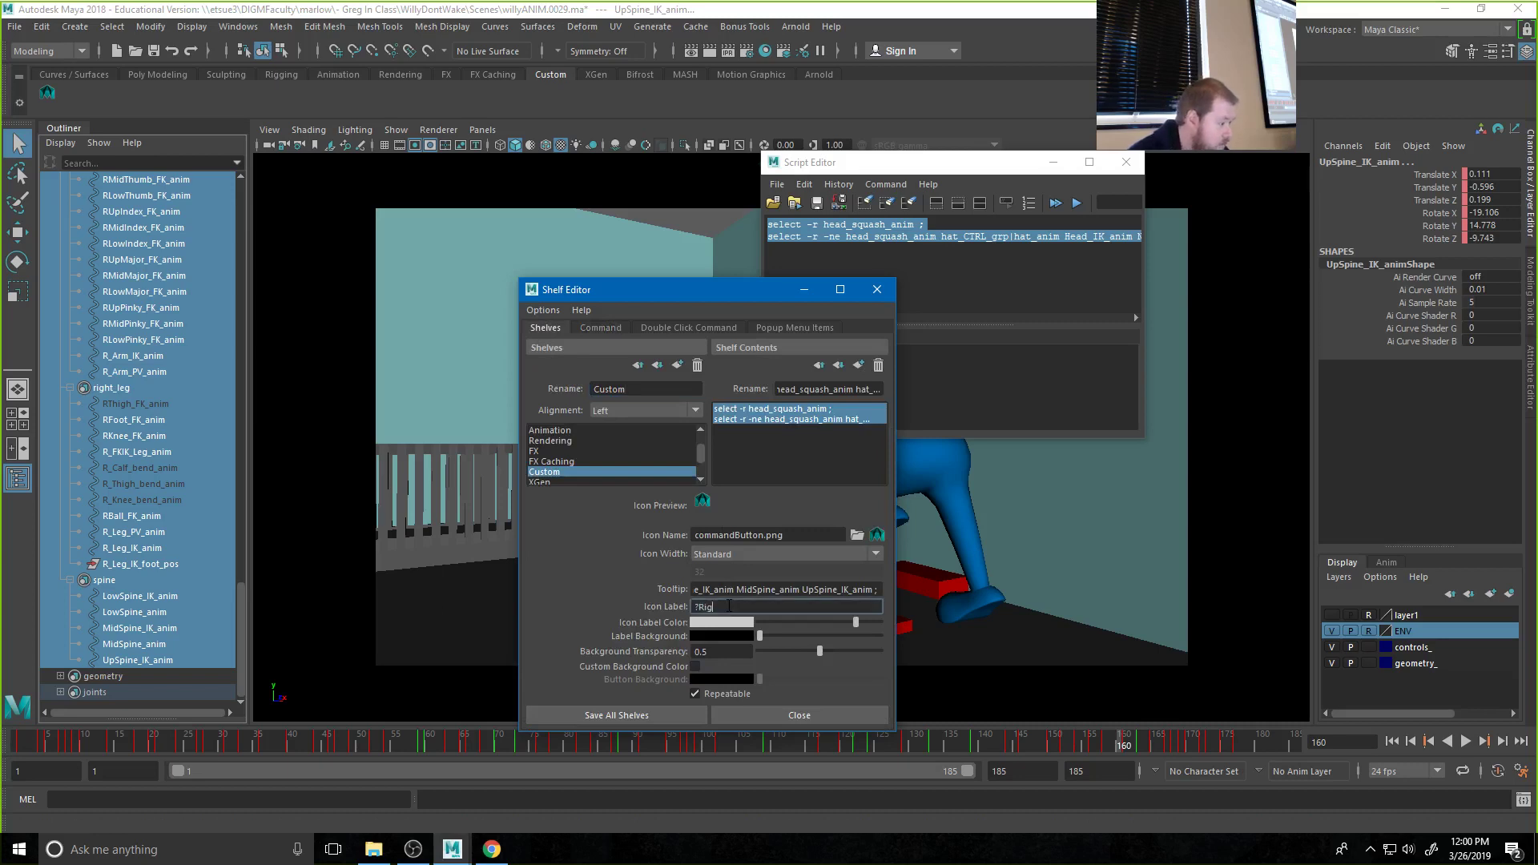
pyautogui.write('Rig')
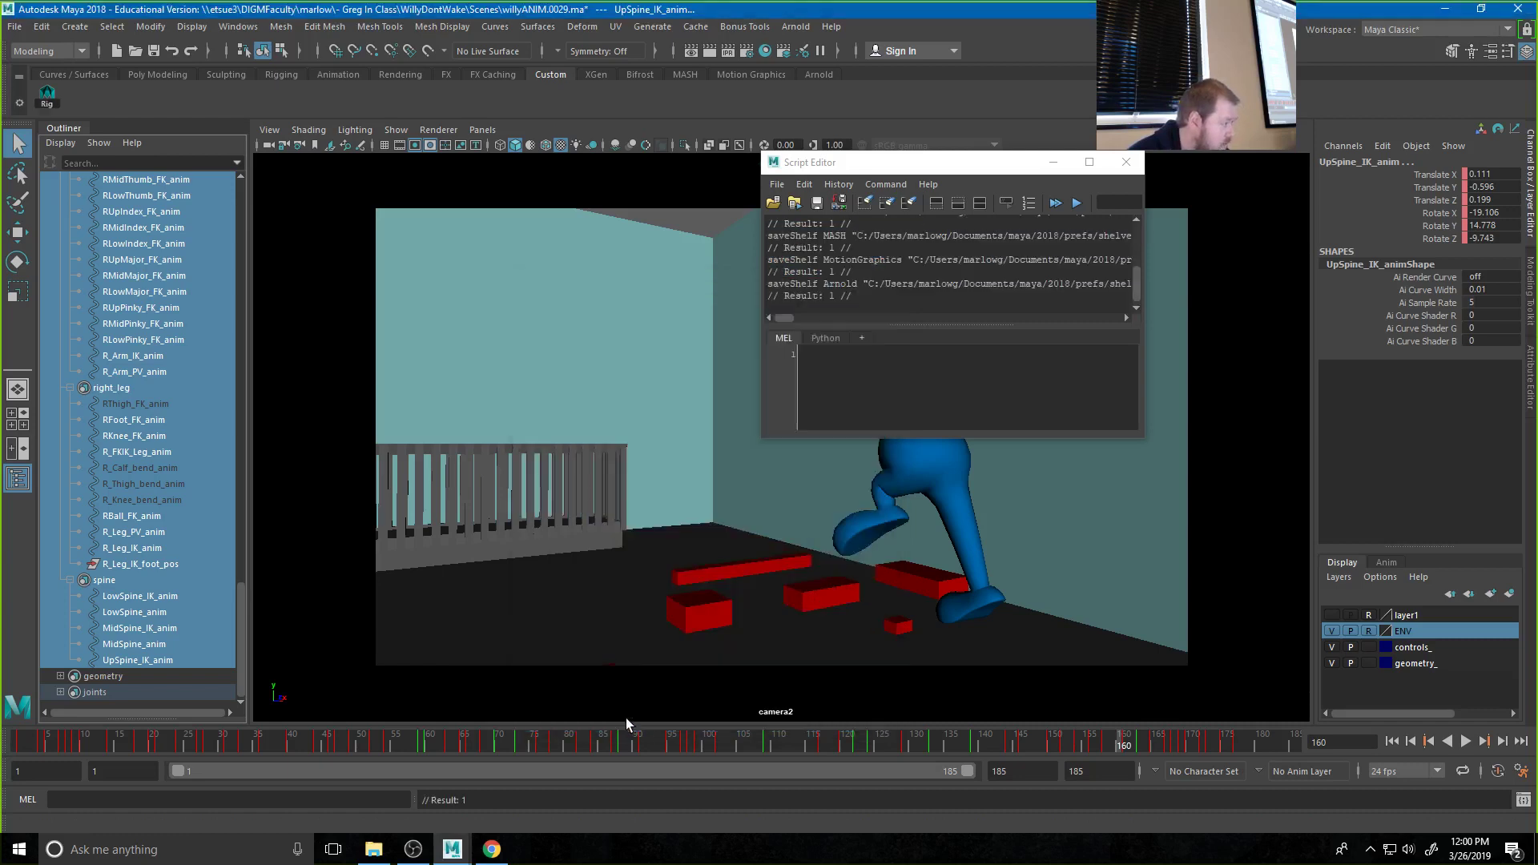
pyautogui.click(626, 715)
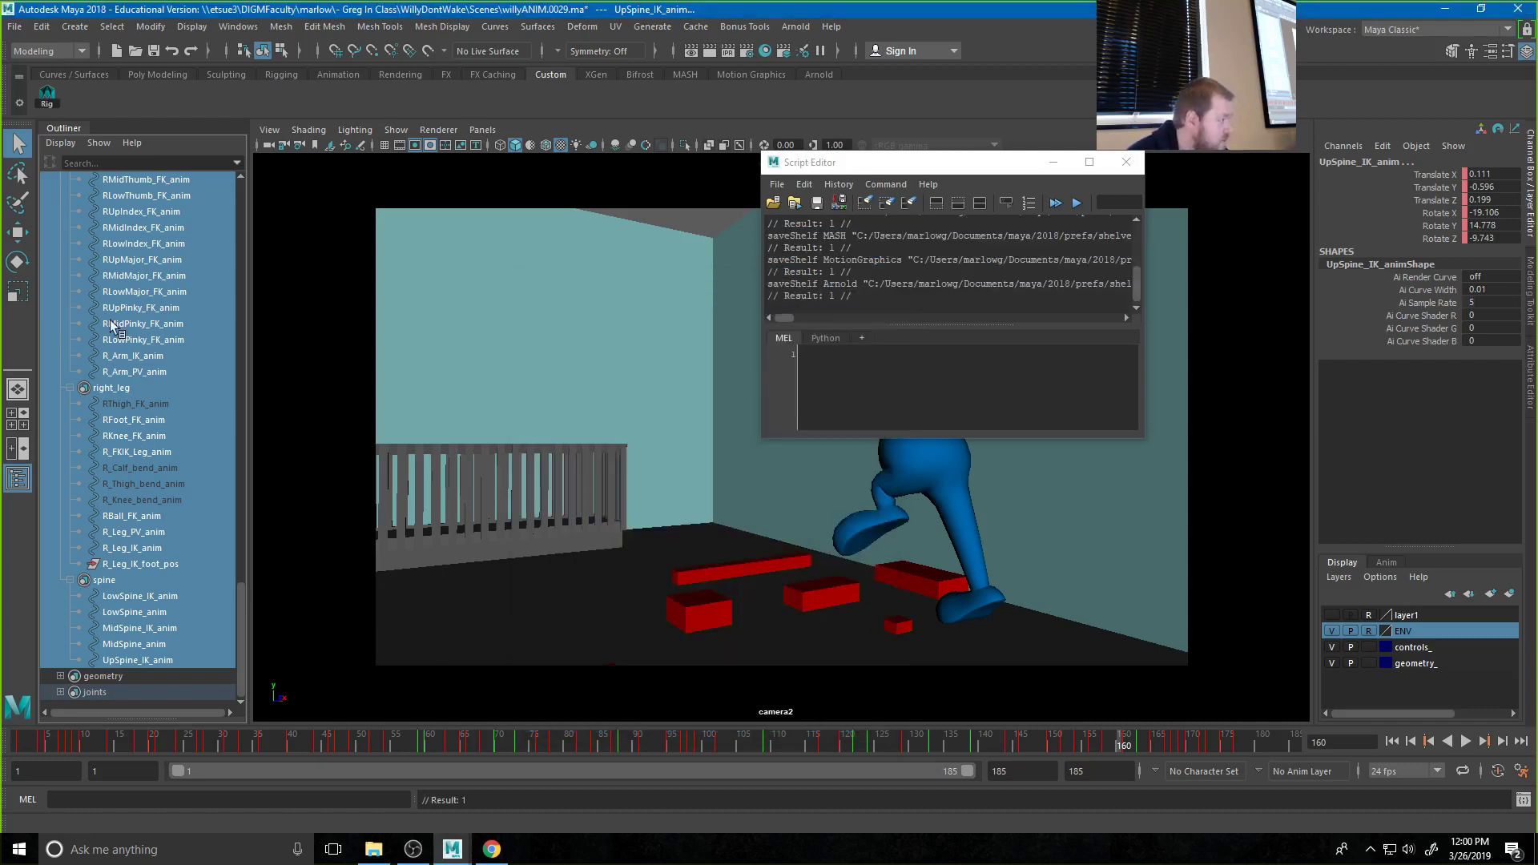
pyautogui.click(1126, 162)
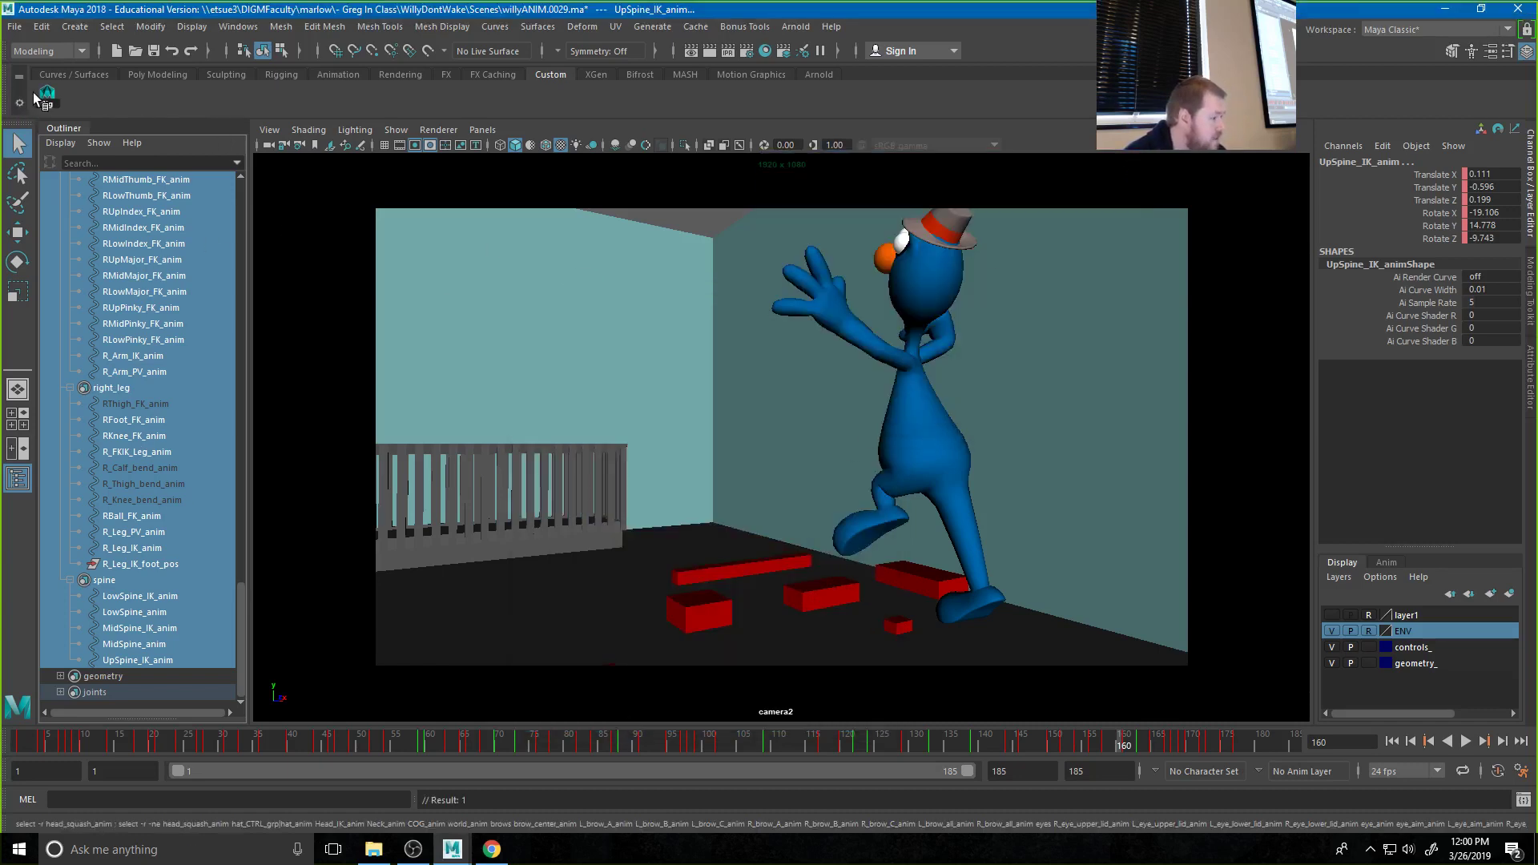
# Show NURBS curves in the camera2 view and switch the viewport to the perspective camera
pyautogui.click(395, 129)
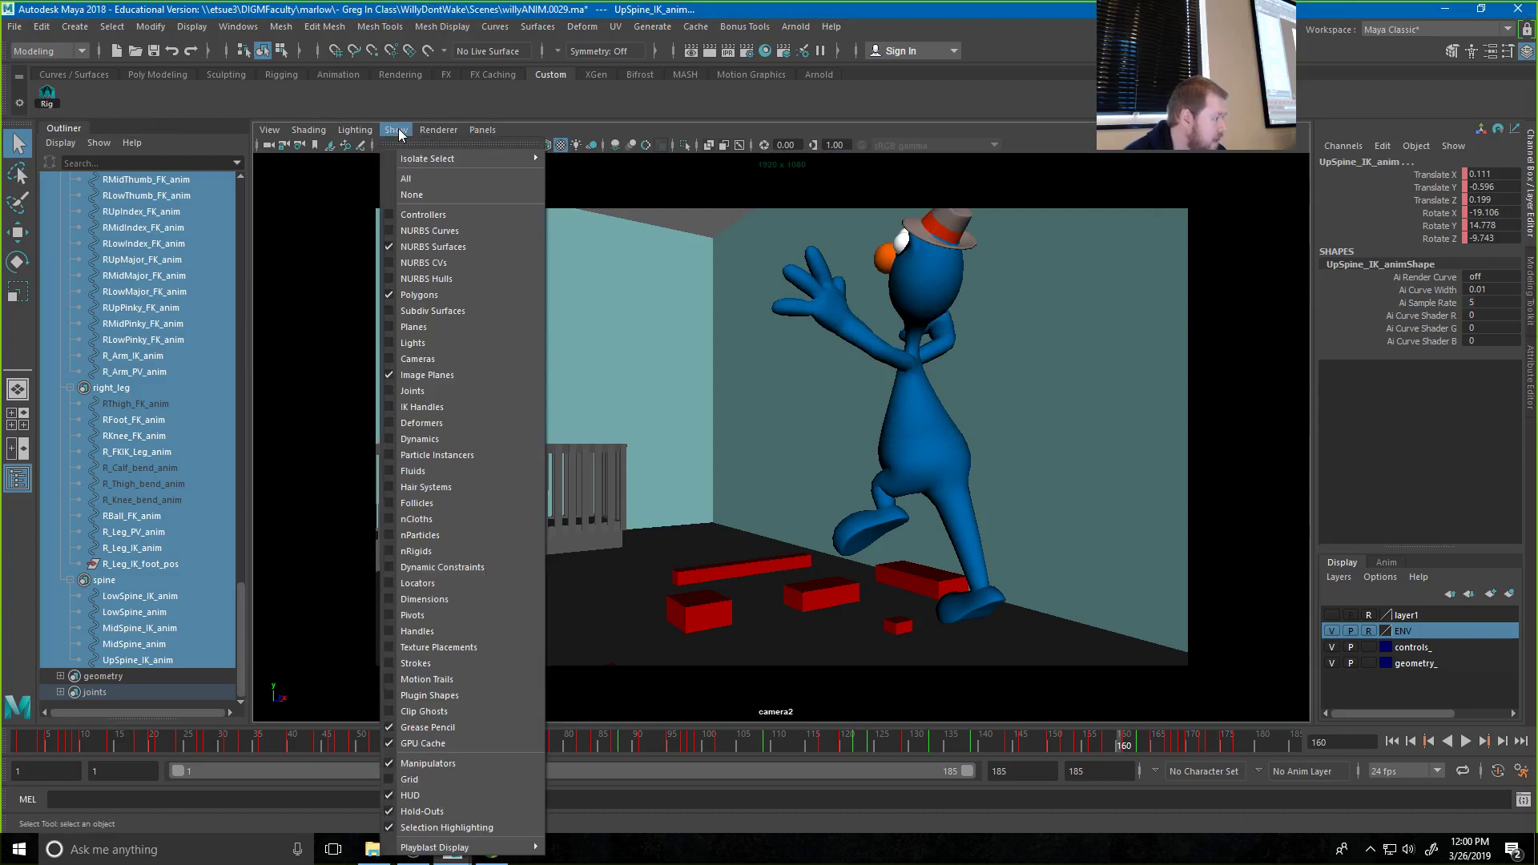
pyautogui.click(430, 231)
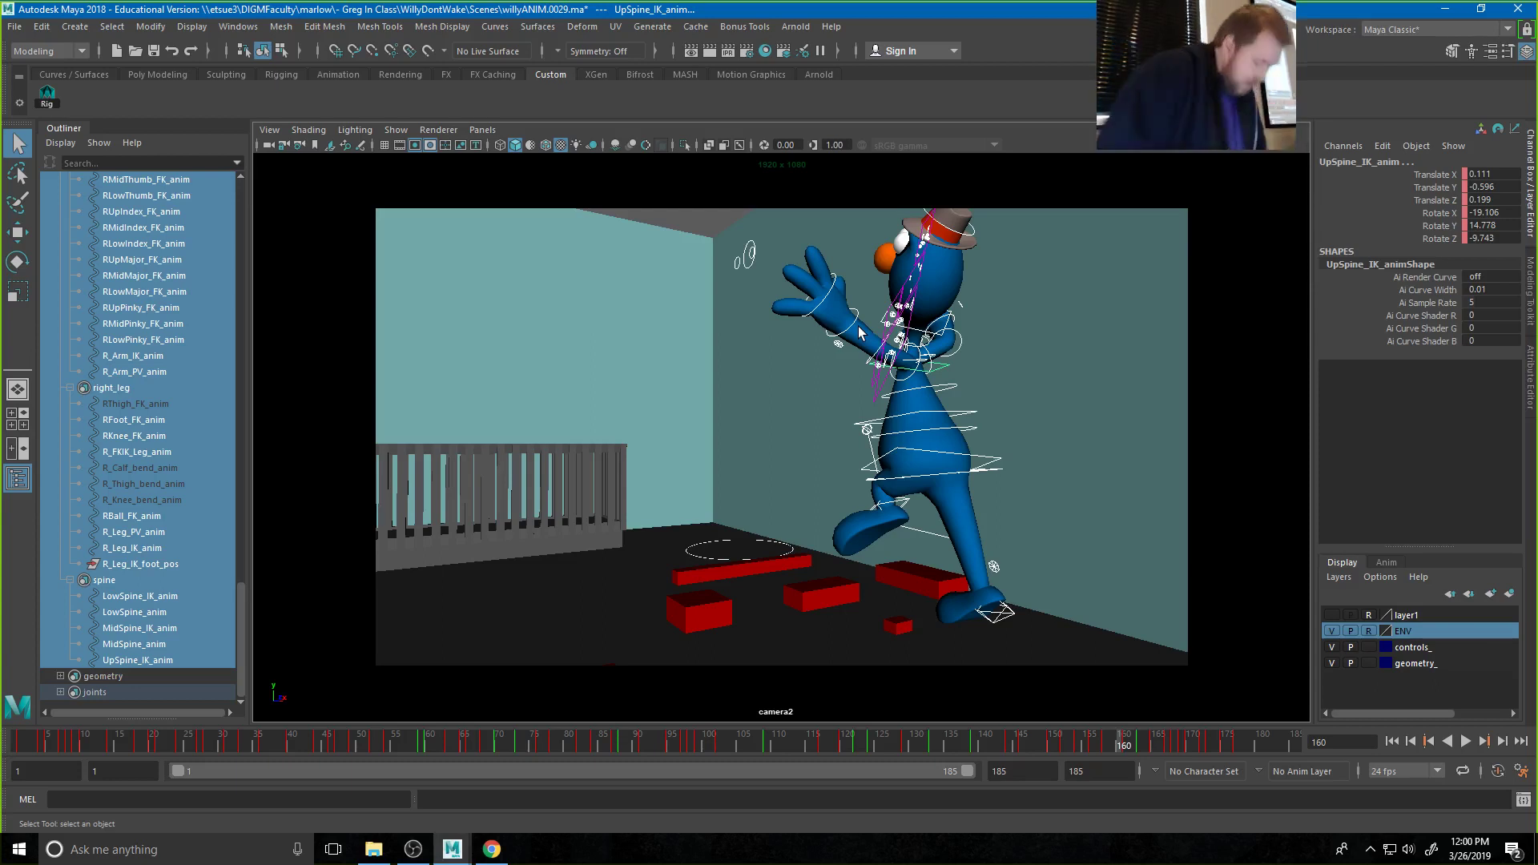
pyautogui.press('space')
pyautogui.moveTo(855, 395); pyautogui.dragTo(854, 370)
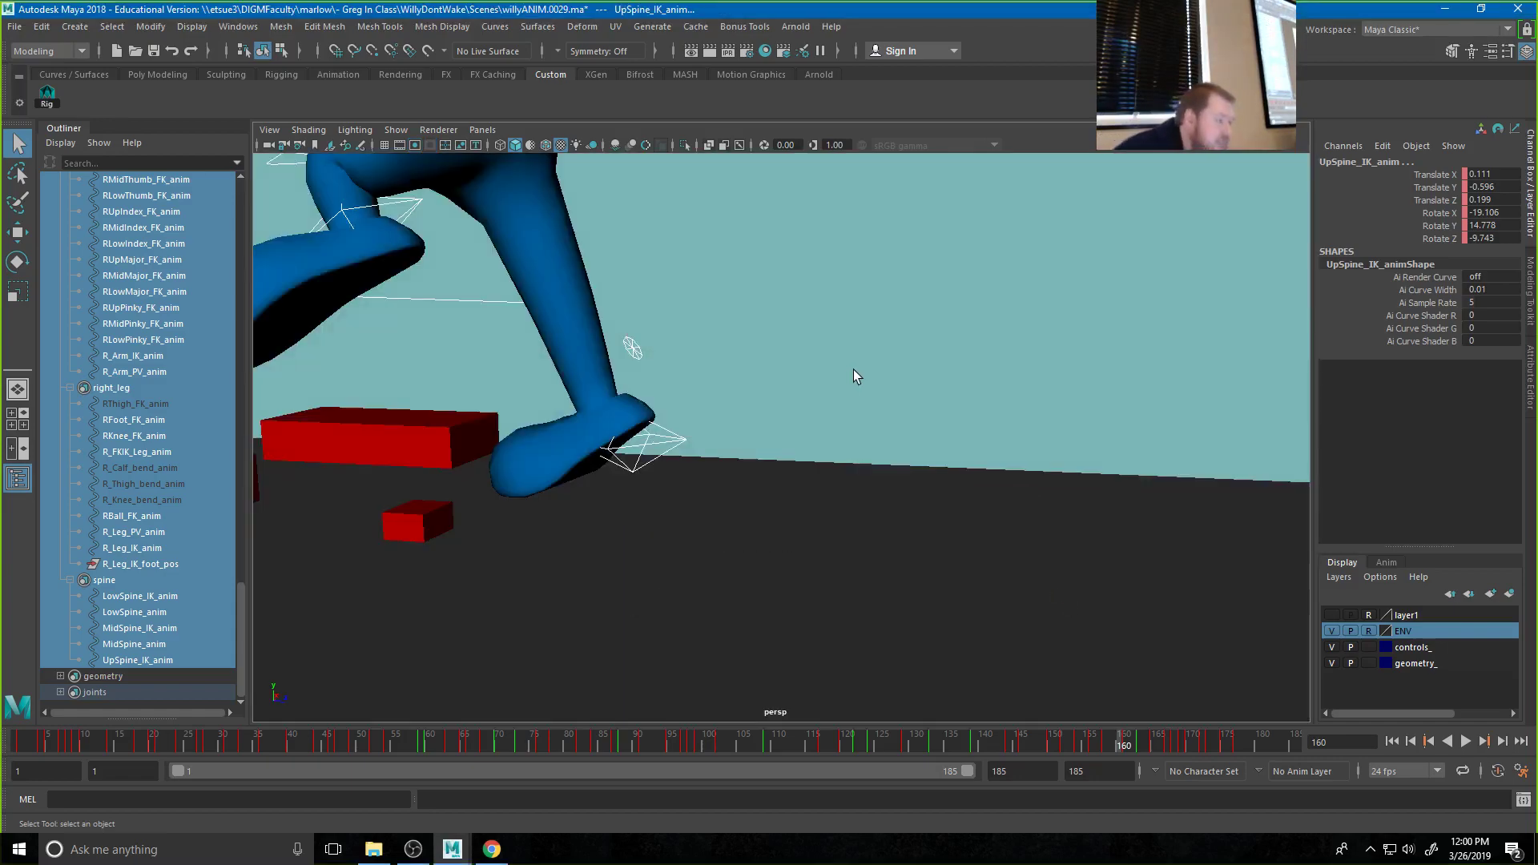
# Try moving the upper_L_mouth_anim and L_mouth_anim facial controls, and undo the L_mouth_anim move
pyautogui.keyDown('alt'); pyautogui.moveTo(553, 301); pyautogui.dragTo(700, 313); pyautogui.keyUp('alt')
pyautogui.keyDown('alt'); pyautogui.moveTo(700, 313); pyautogui.dragTo(638, 350, button='right'); pyautogui.keyUp('alt')
pyautogui.keyDown('alt'); pyautogui.moveTo(638, 351); pyautogui.dragTo(657, 346); pyautogui.keyUp('alt')
pyautogui.keyDown('alt'); pyautogui.moveTo(657, 346); pyautogui.dragTo(657, 545, button='middle'); pyautogui.keyUp('alt')
pyautogui.keyDown('alt'); pyautogui.moveTo(671, 367); pyautogui.dragTo(630, 365); pyautogui.keyUp('alt')
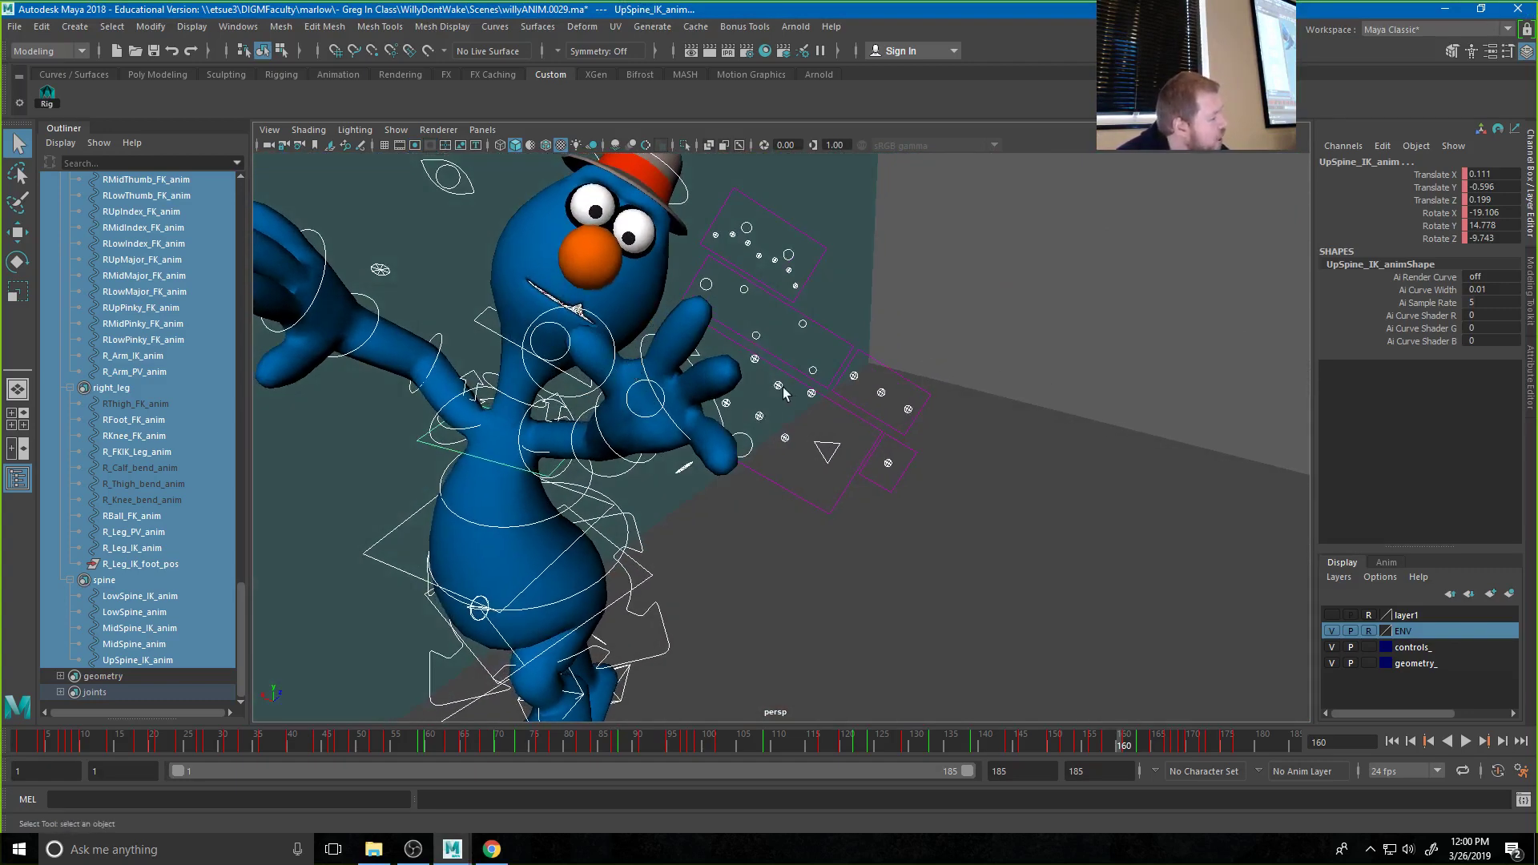
pyautogui.click(810, 398)
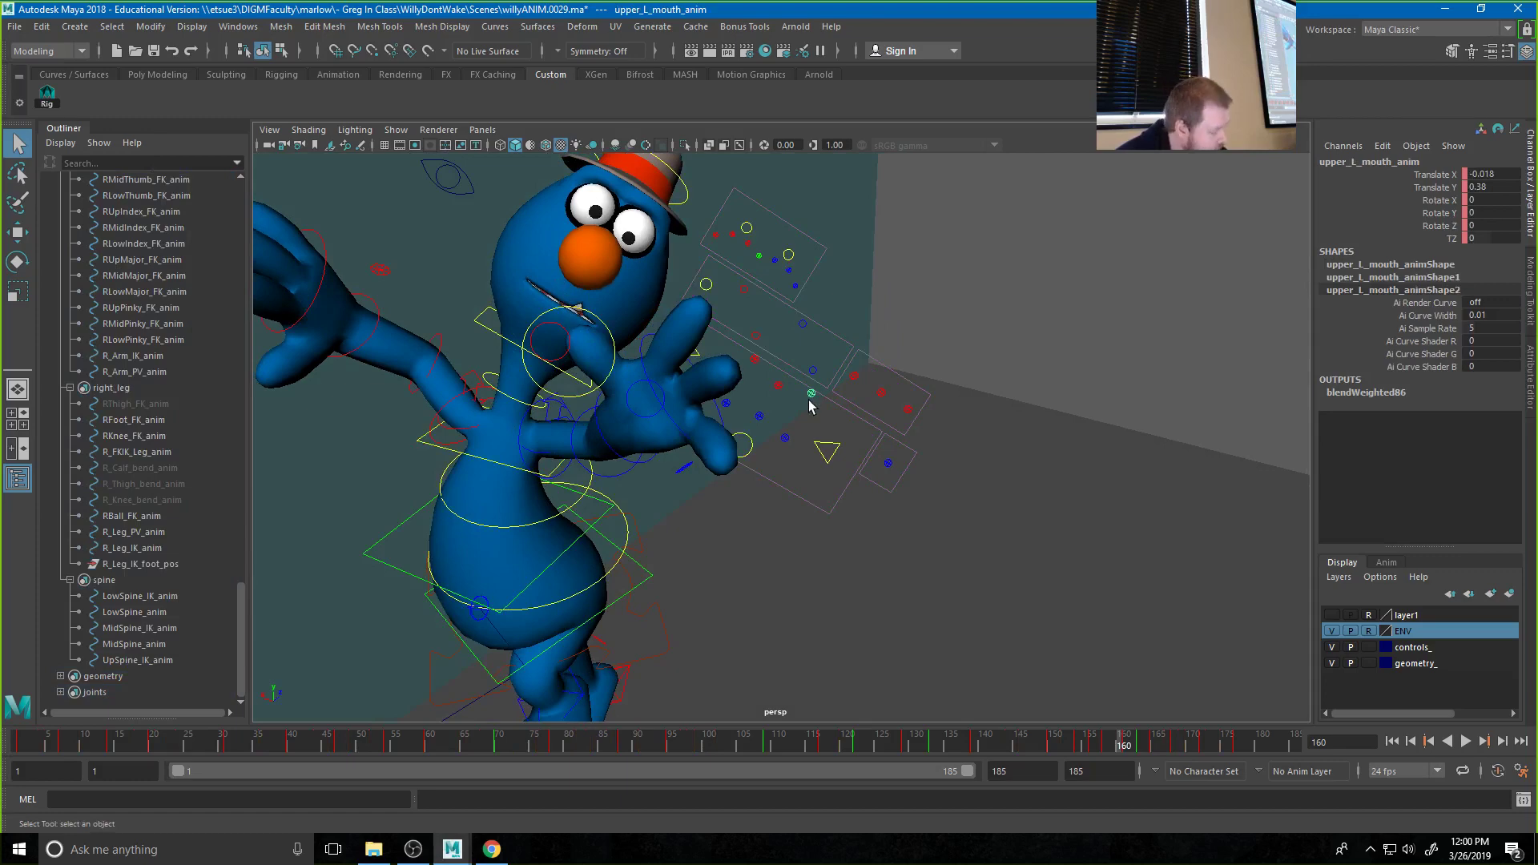
pyautogui.press('w')
pyautogui.moveTo(809, 406); pyautogui.dragTo(809, 391)
pyautogui.keyDown('alt'); pyautogui.moveTo(834, 446); pyautogui.dragTo(729, 415); pyautogui.keyUp('alt')
pyautogui.click(785, 447)
pyautogui.press('w')
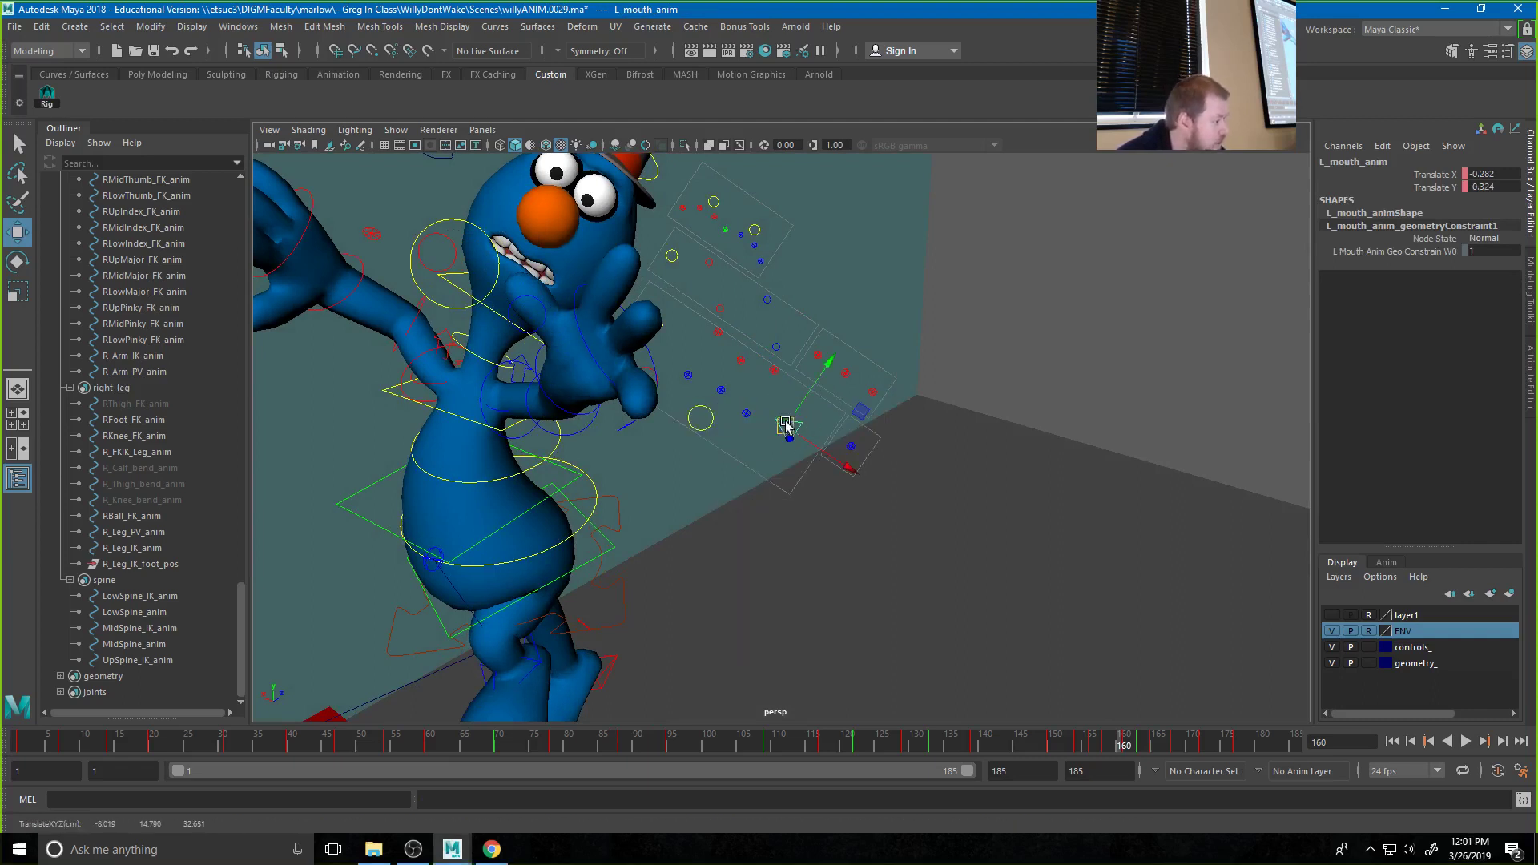
pyautogui.hotkey('ctrl', 'z')
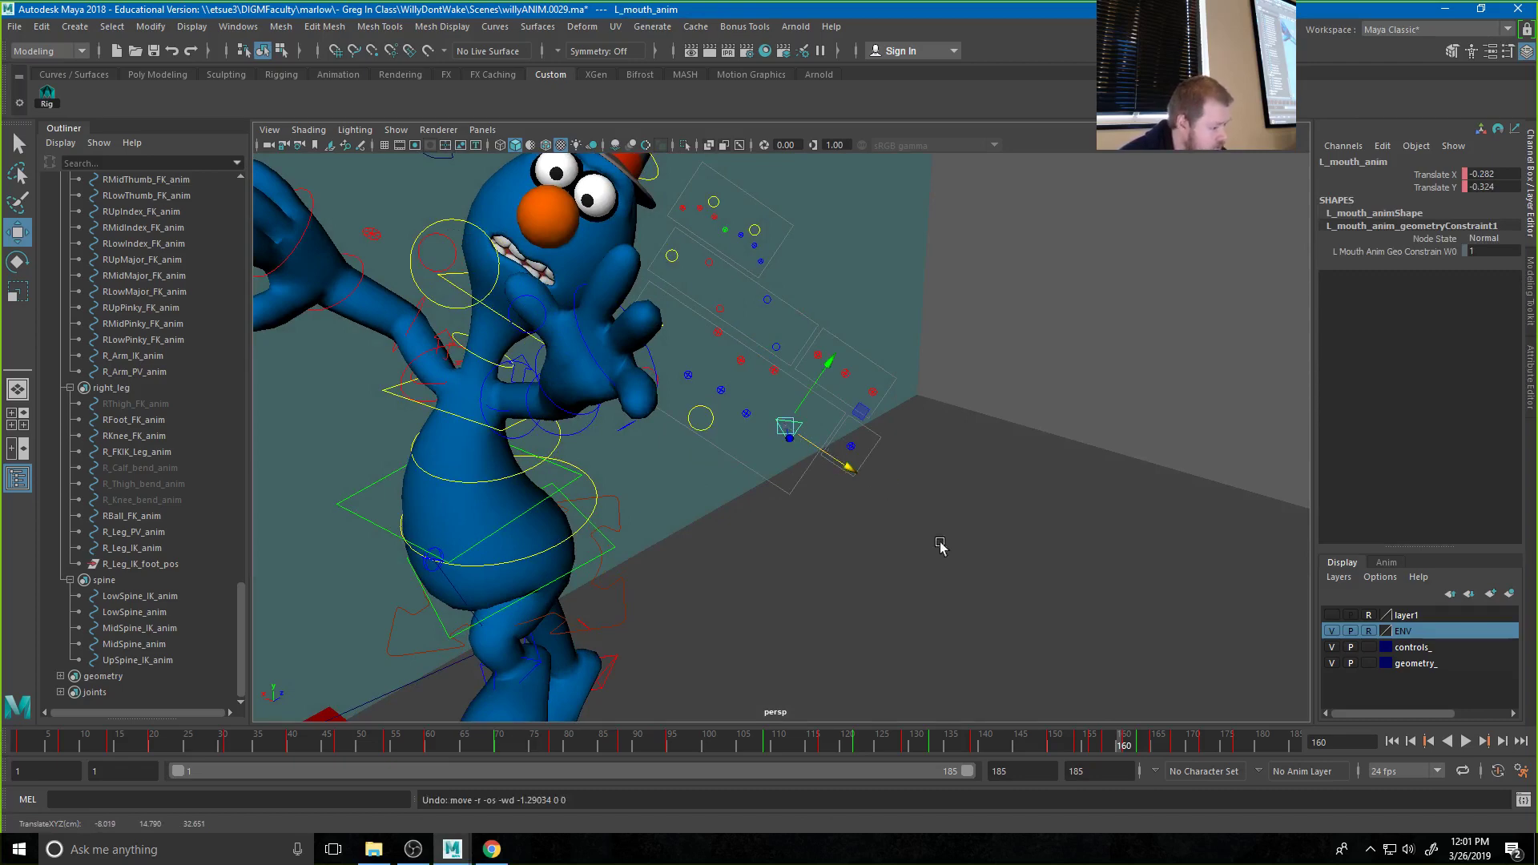
# Go to frame 151 and try moving the L_mouth_anim control along its X axis
pyautogui.moveTo(1078, 731)
pyautogui.mouseDown()
pyautogui.moveTo(1047, 734)
pyautogui.moveTo(1058, 741)
pyautogui.mouseUp()
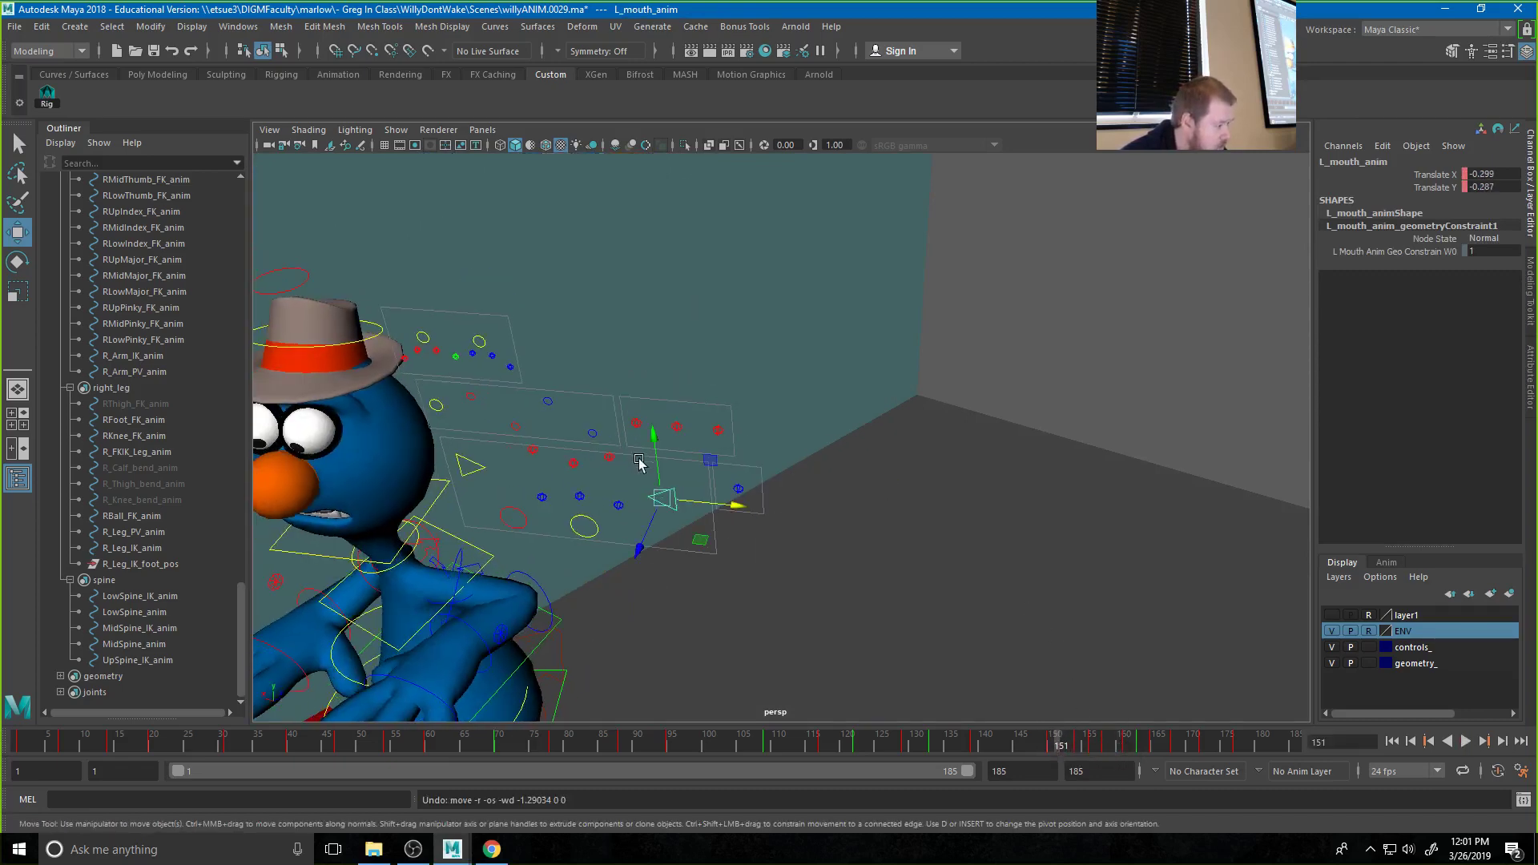
pyautogui.keyDown('alt'); pyautogui.moveTo(655, 448); pyautogui.dragTo(867, 353); pyautogui.keyUp('alt')
pyautogui.moveTo(833, 352); pyautogui.dragTo(867, 352)
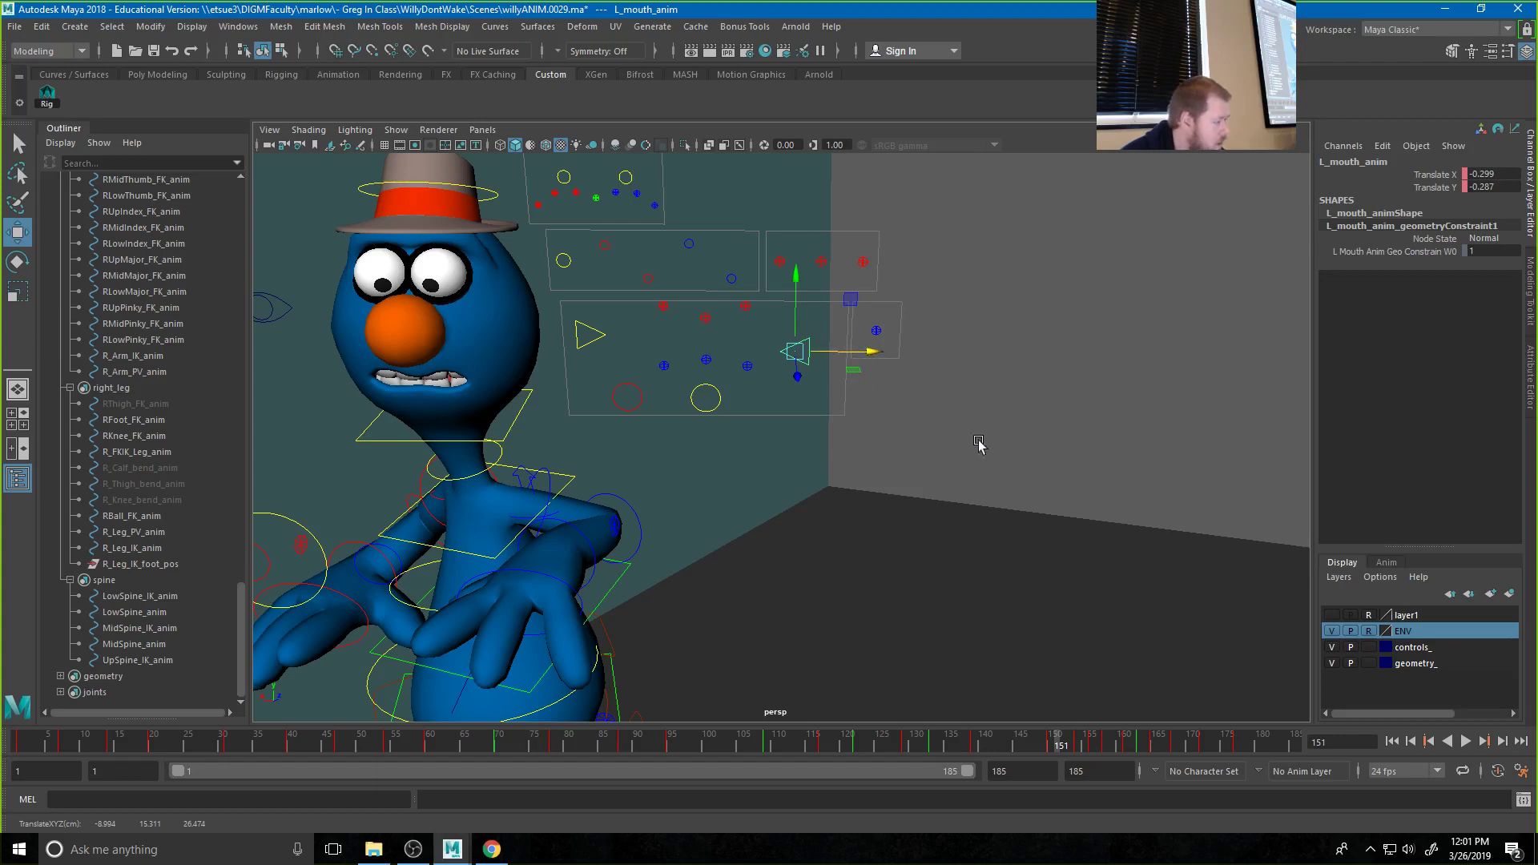
# Turn off playback visibility for the ENV and controls_ display layers and reselect L_mouth_anim with its X move axis active
pyautogui.click(909, 544)
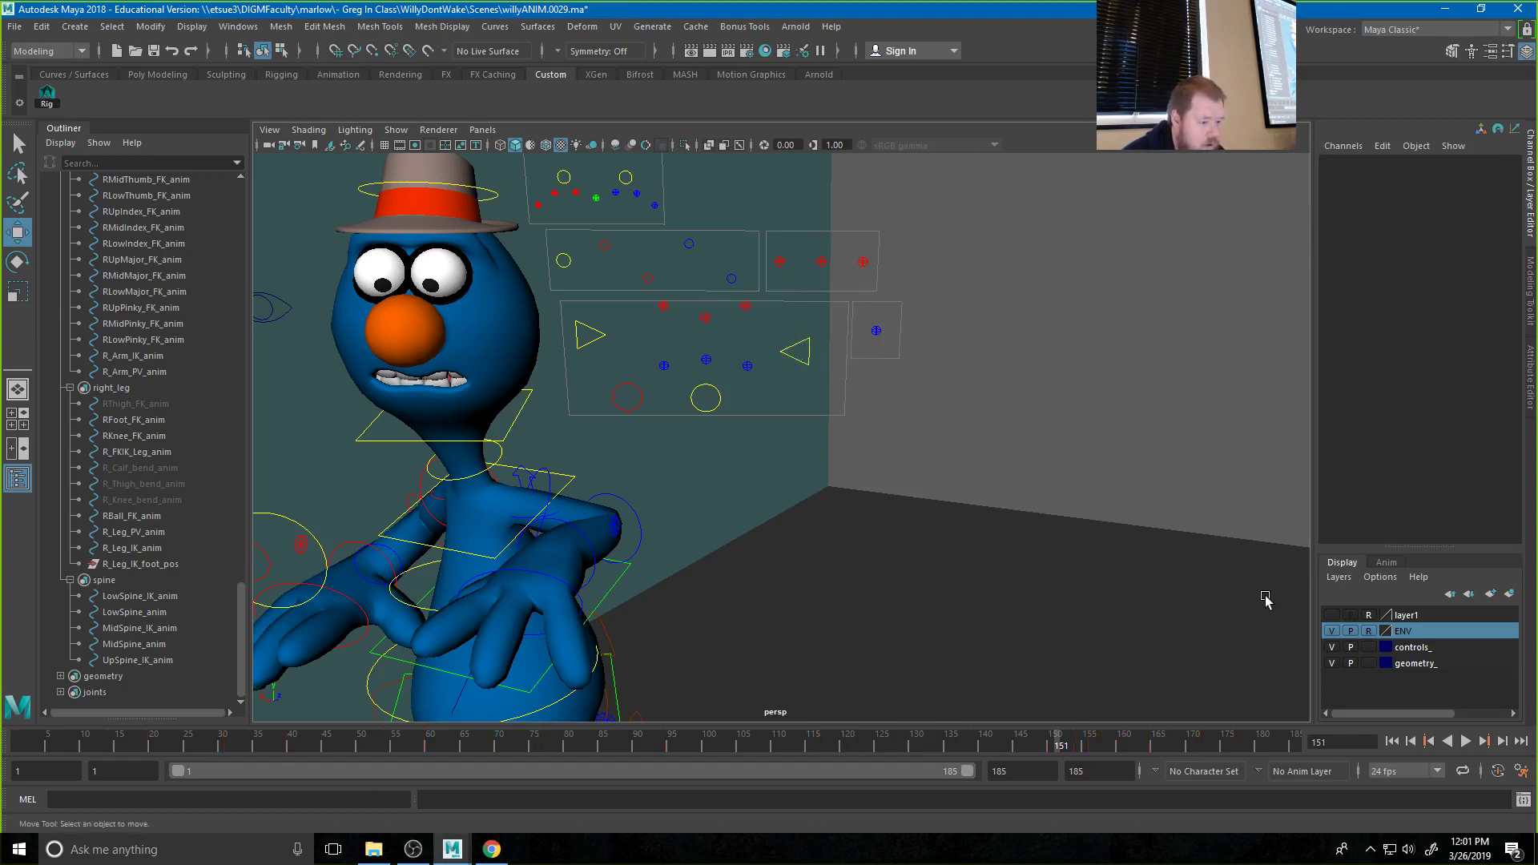
pyautogui.click(1350, 647)
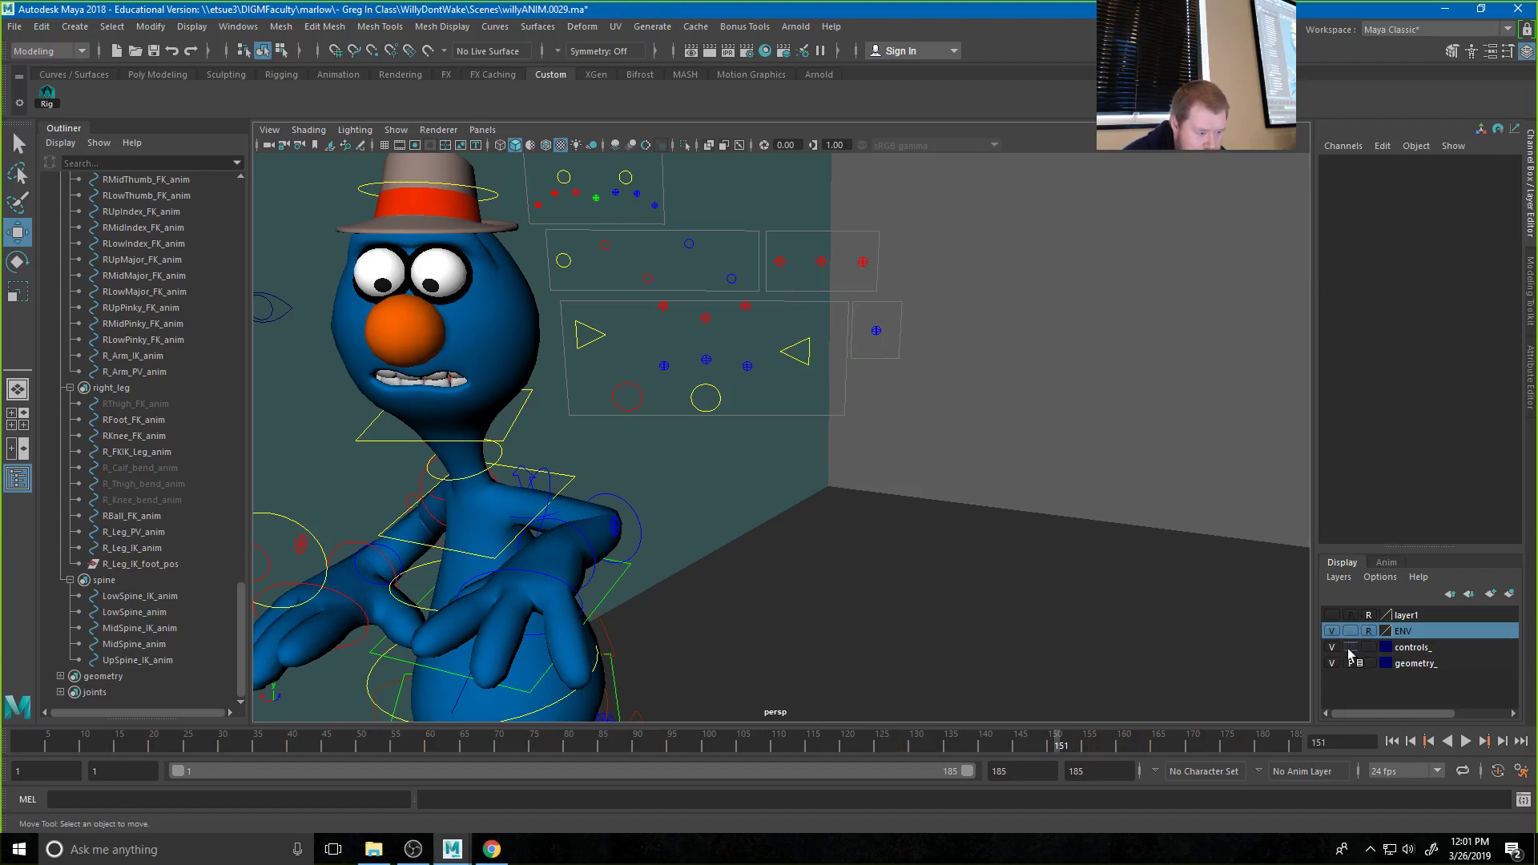
pyautogui.click(796, 352)
pyautogui.click(863, 351)
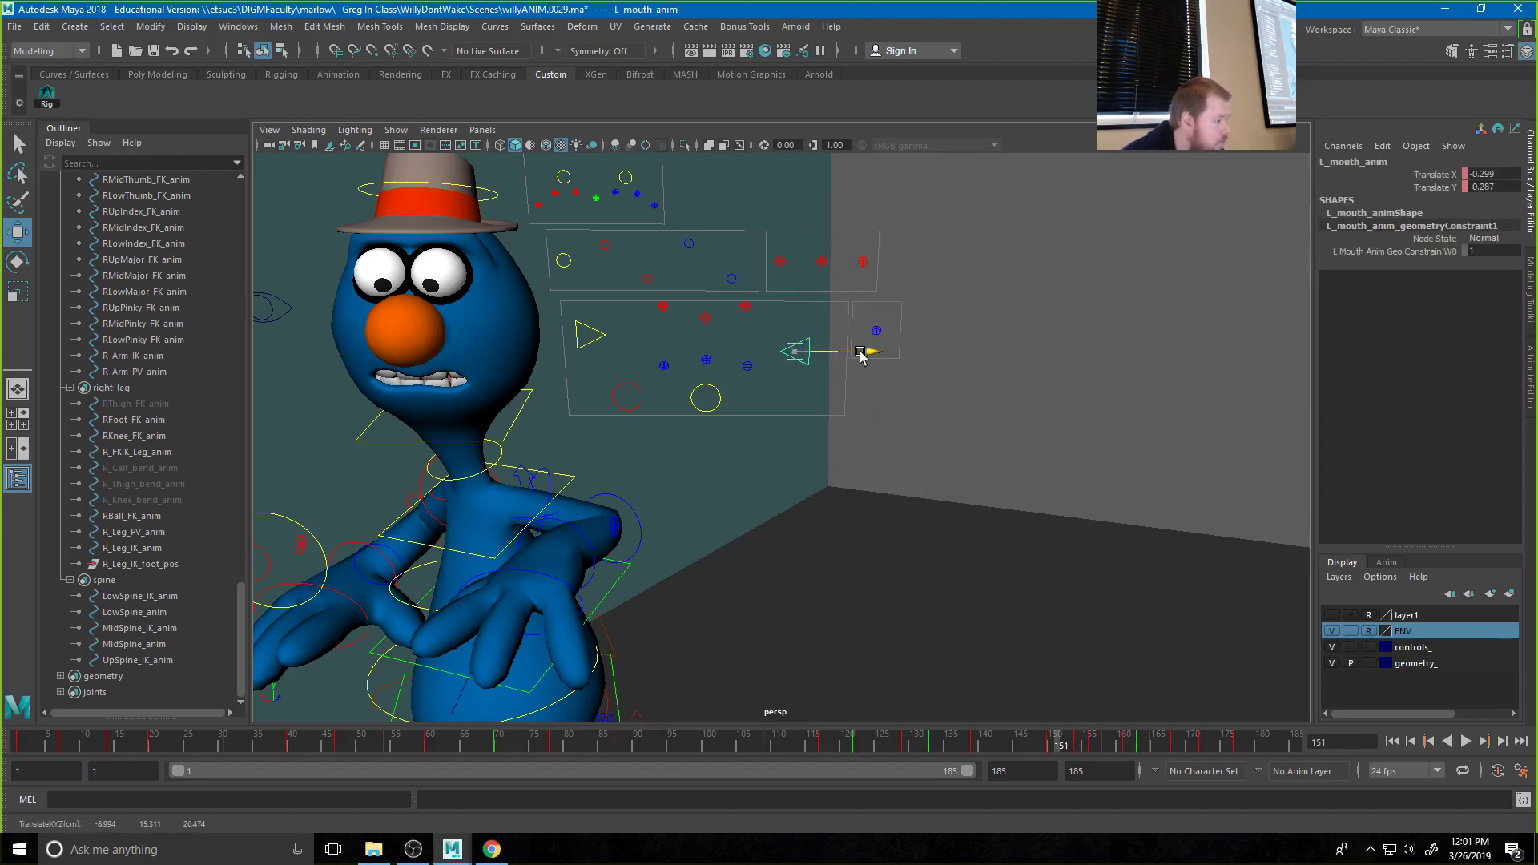
# Try rotating the Head_IK_anim control and undo the rotation
pyautogui.click(525, 406)
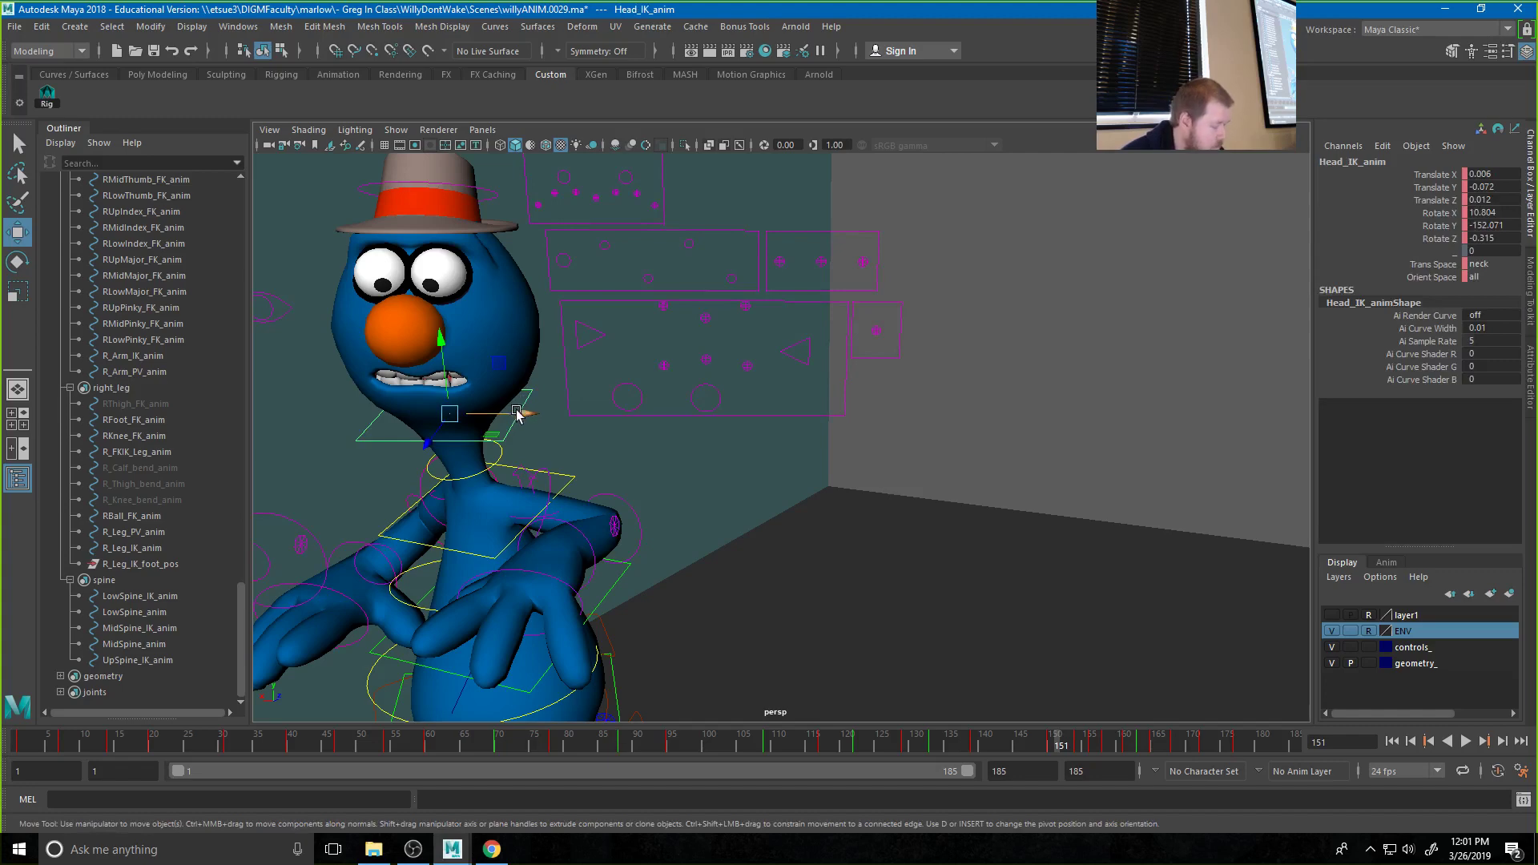
pyautogui.press('e')
pyautogui.moveTo(517, 414); pyautogui.dragTo(521, 344)
pyautogui.hotkey('ctrl', 'z')
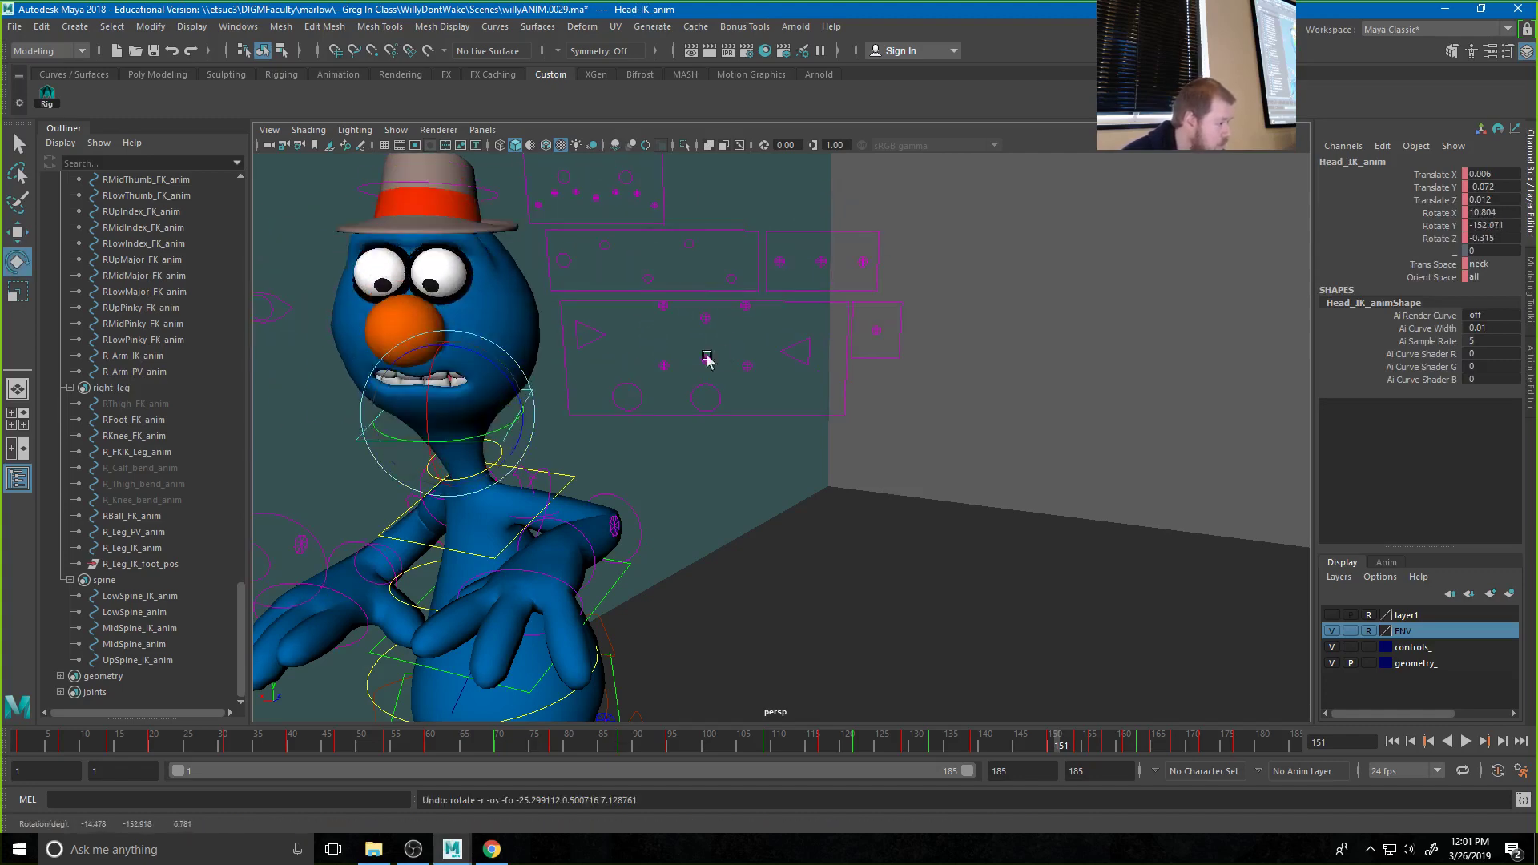
# Try moving the L_mouth_anim control freely on the facial control board and undo the move
pyautogui.click(804, 368)
pyautogui.press('w')
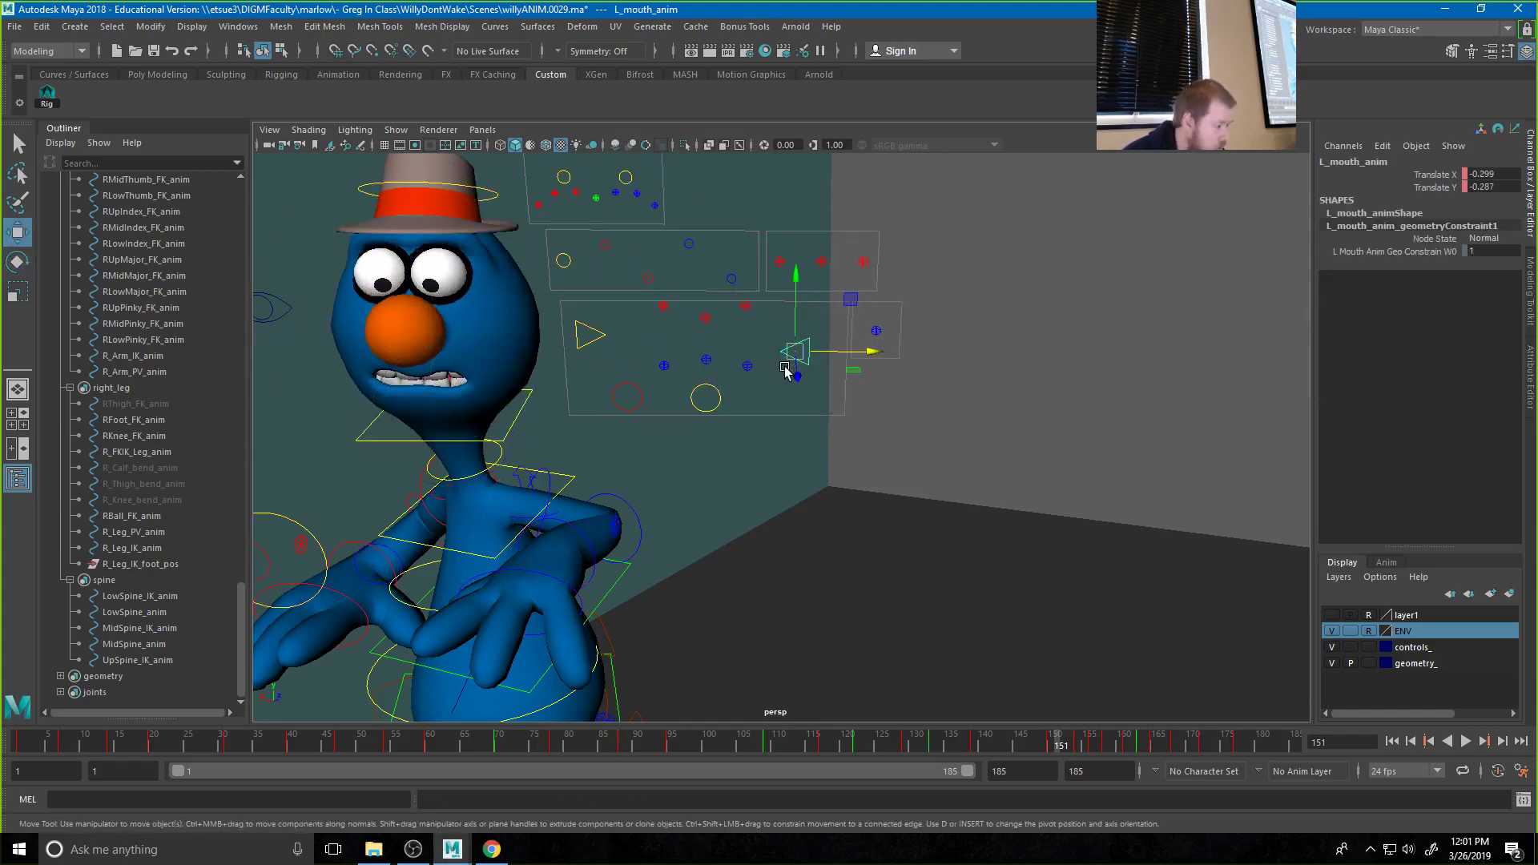
pyautogui.moveTo(791, 349); pyautogui.dragTo(816, 377)
pyautogui.hotkey('ctrl', 'z')
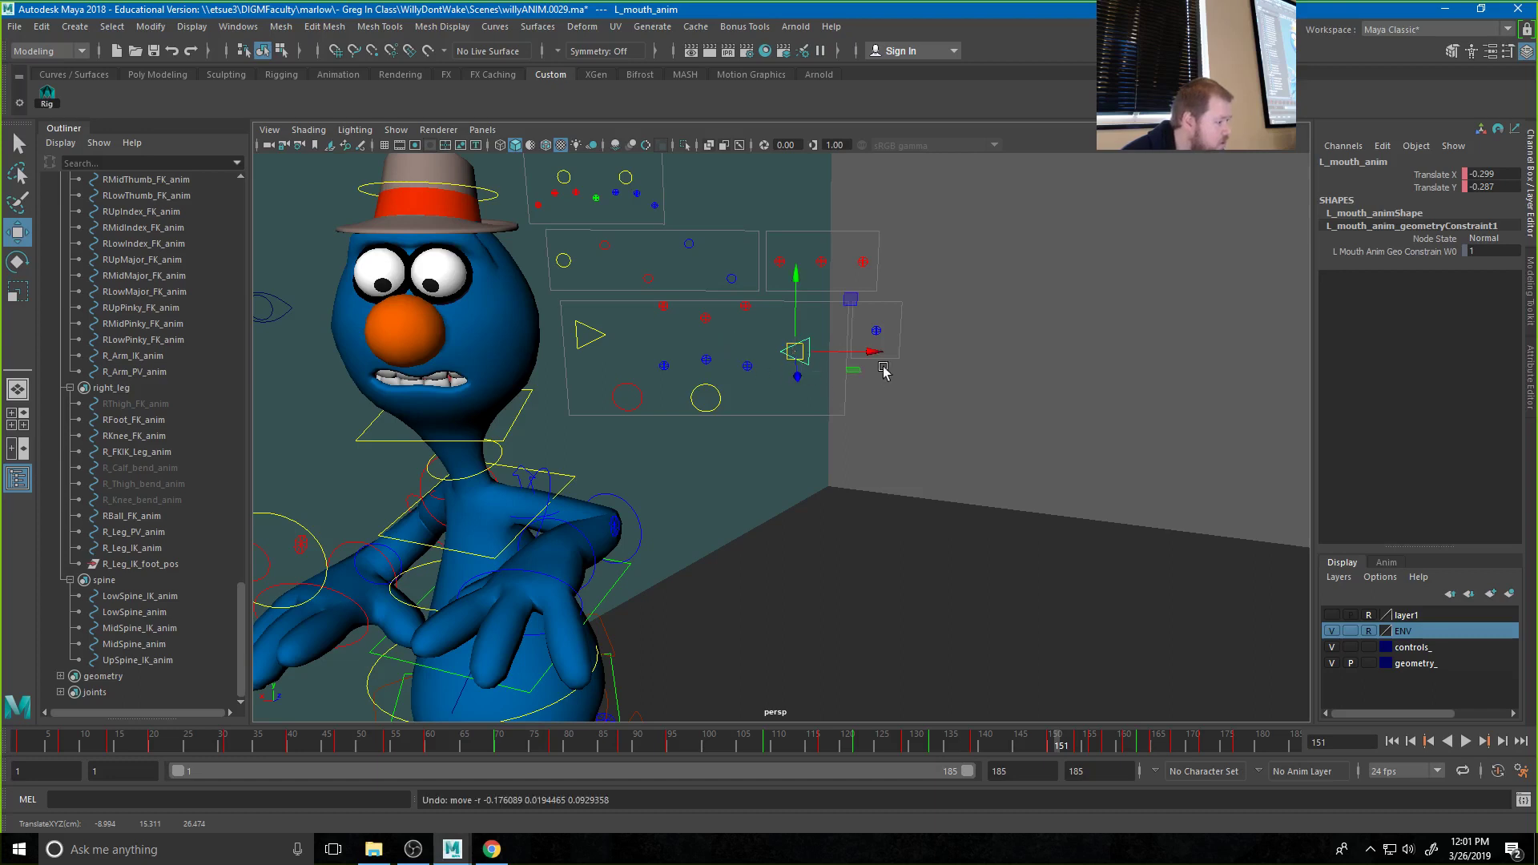
# Select the jaw_anim control on the facial control board and activate its Y move axis
pyautogui.click(796, 324)
pyautogui.click(723, 396)
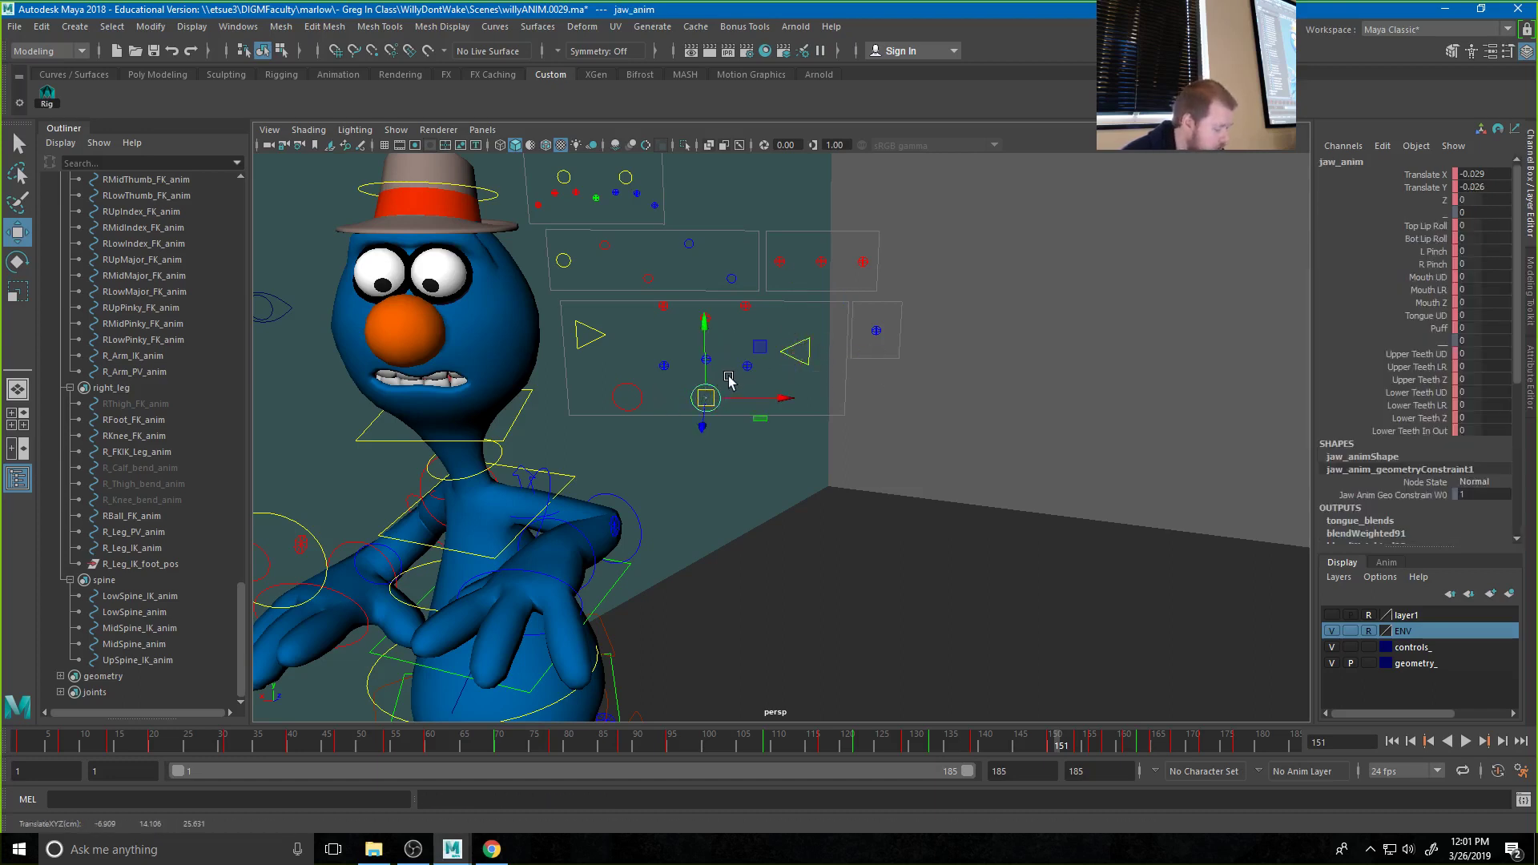
pyautogui.click(705, 345)
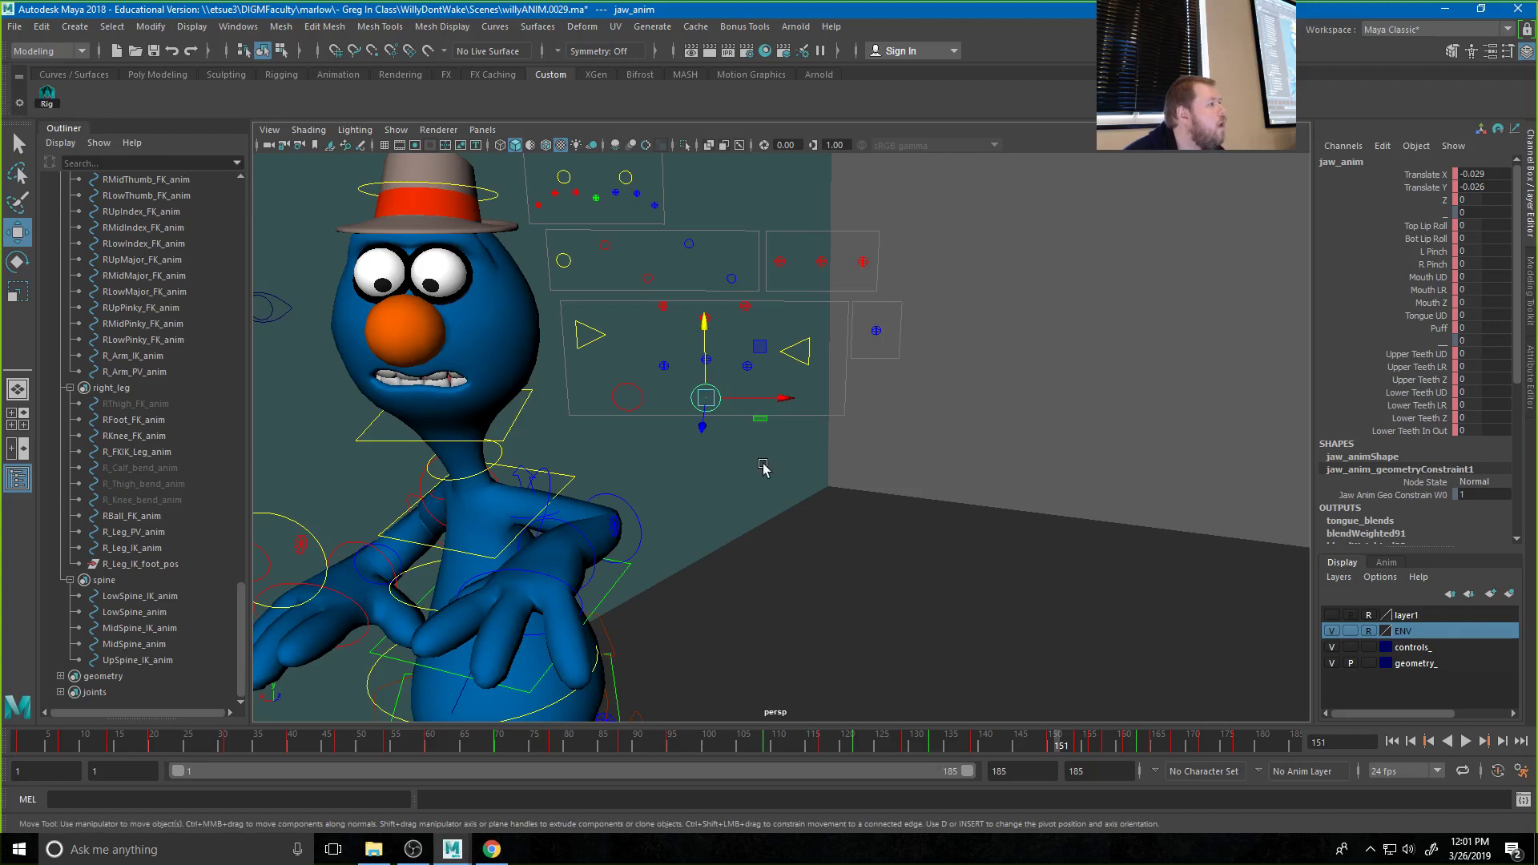
# Select the eye-shaped visibility_anim control beside the character's head and examine its visibility attributes
pyautogui.scroll(-4, 600, 475)
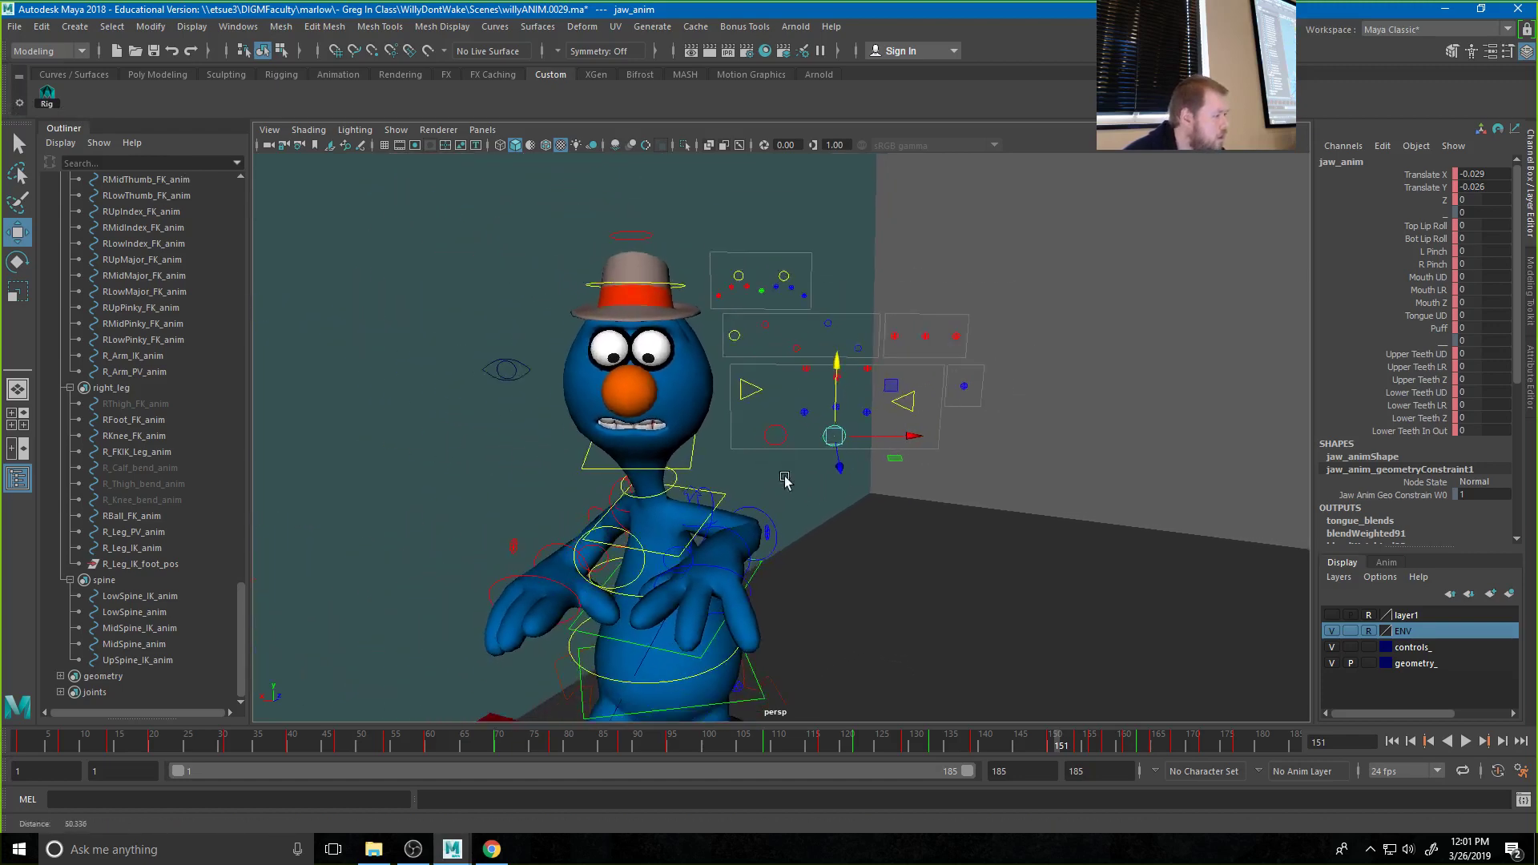
pyautogui.scroll(-2, 647, 433)
pyautogui.click(587, 392)
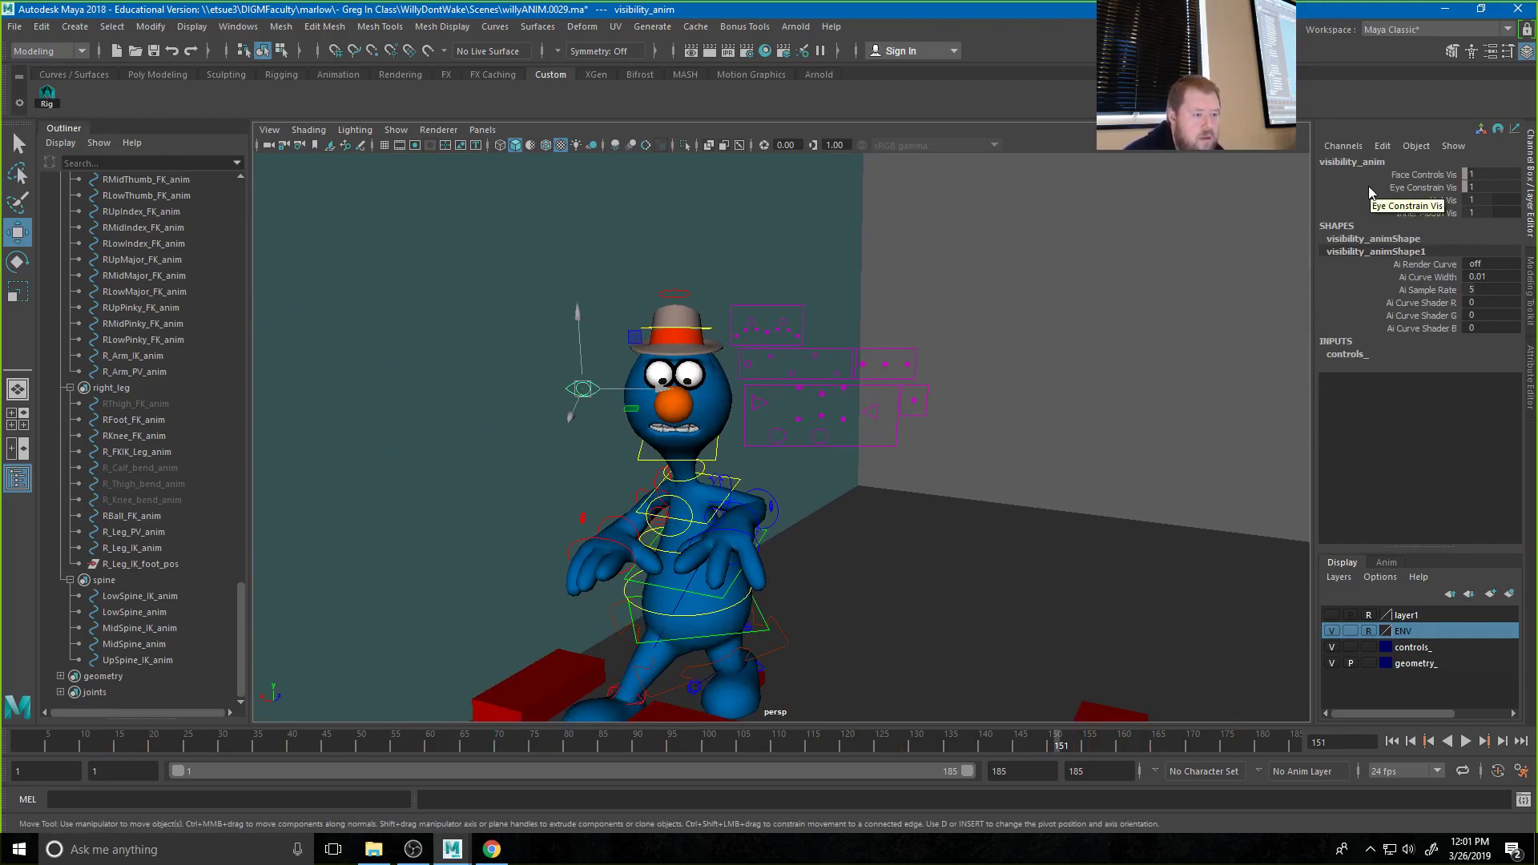
pyautogui.keyDown('alt'); pyautogui.moveTo(897, 495); pyautogui.dragTo(839, 486); pyautogui.keyUp('alt')
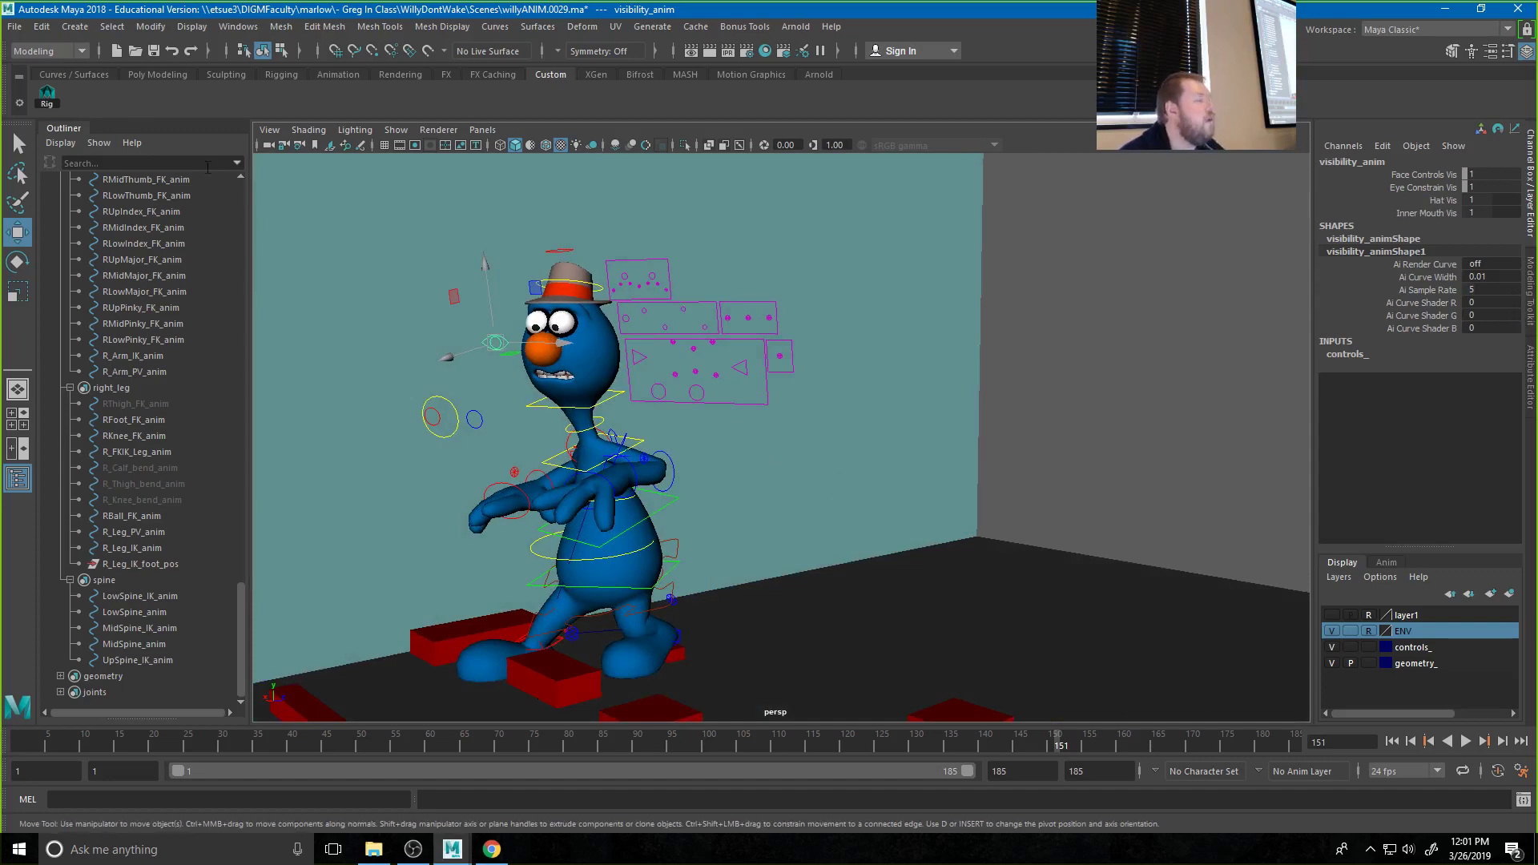
# Check the scene's file references in the Reference Editor and close it
pyautogui.click(14, 27)
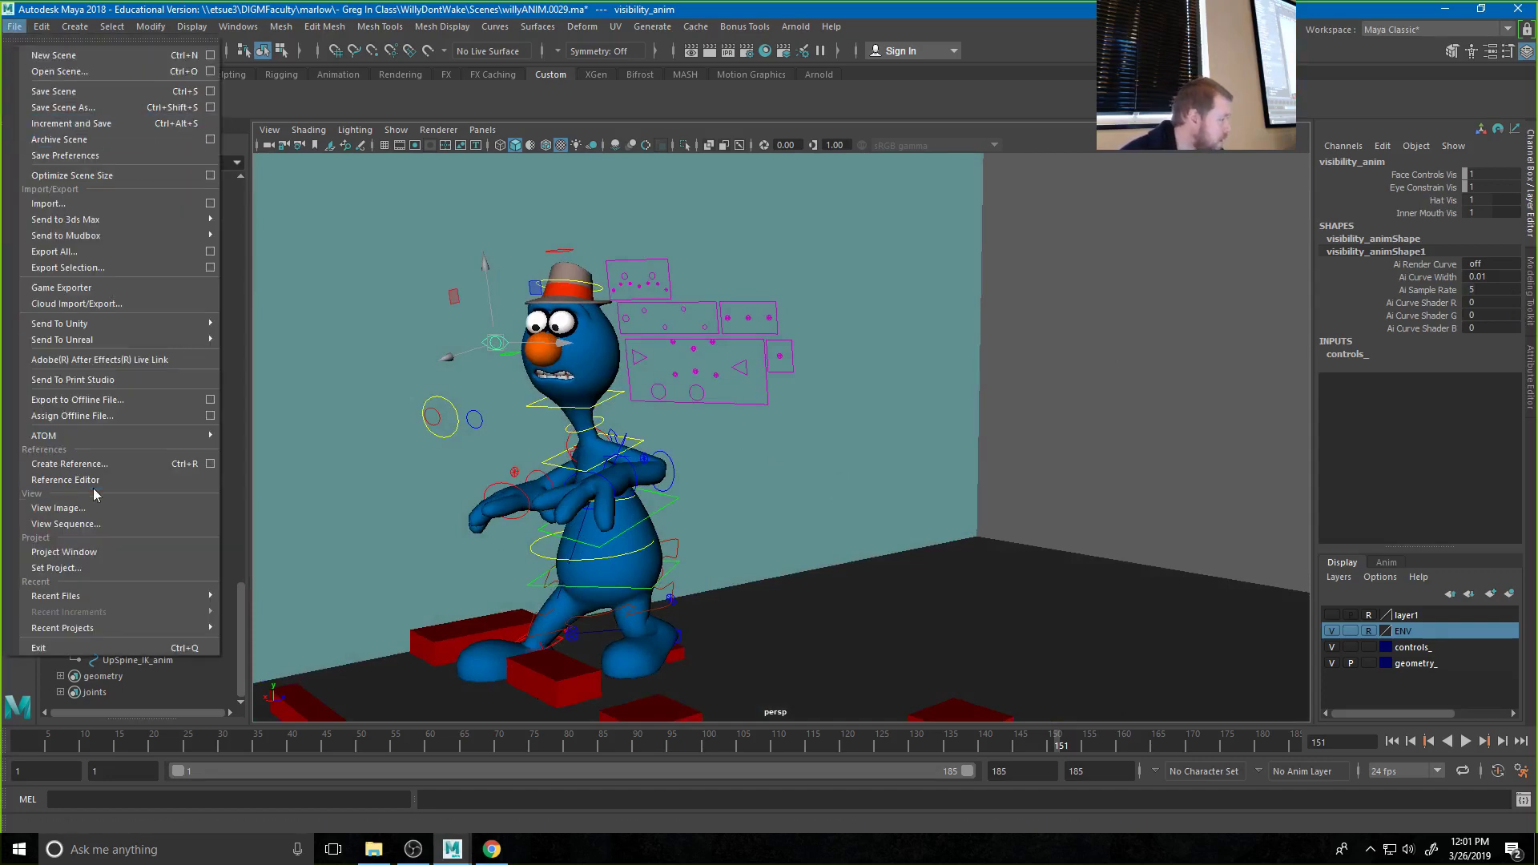
pyautogui.click(66, 480)
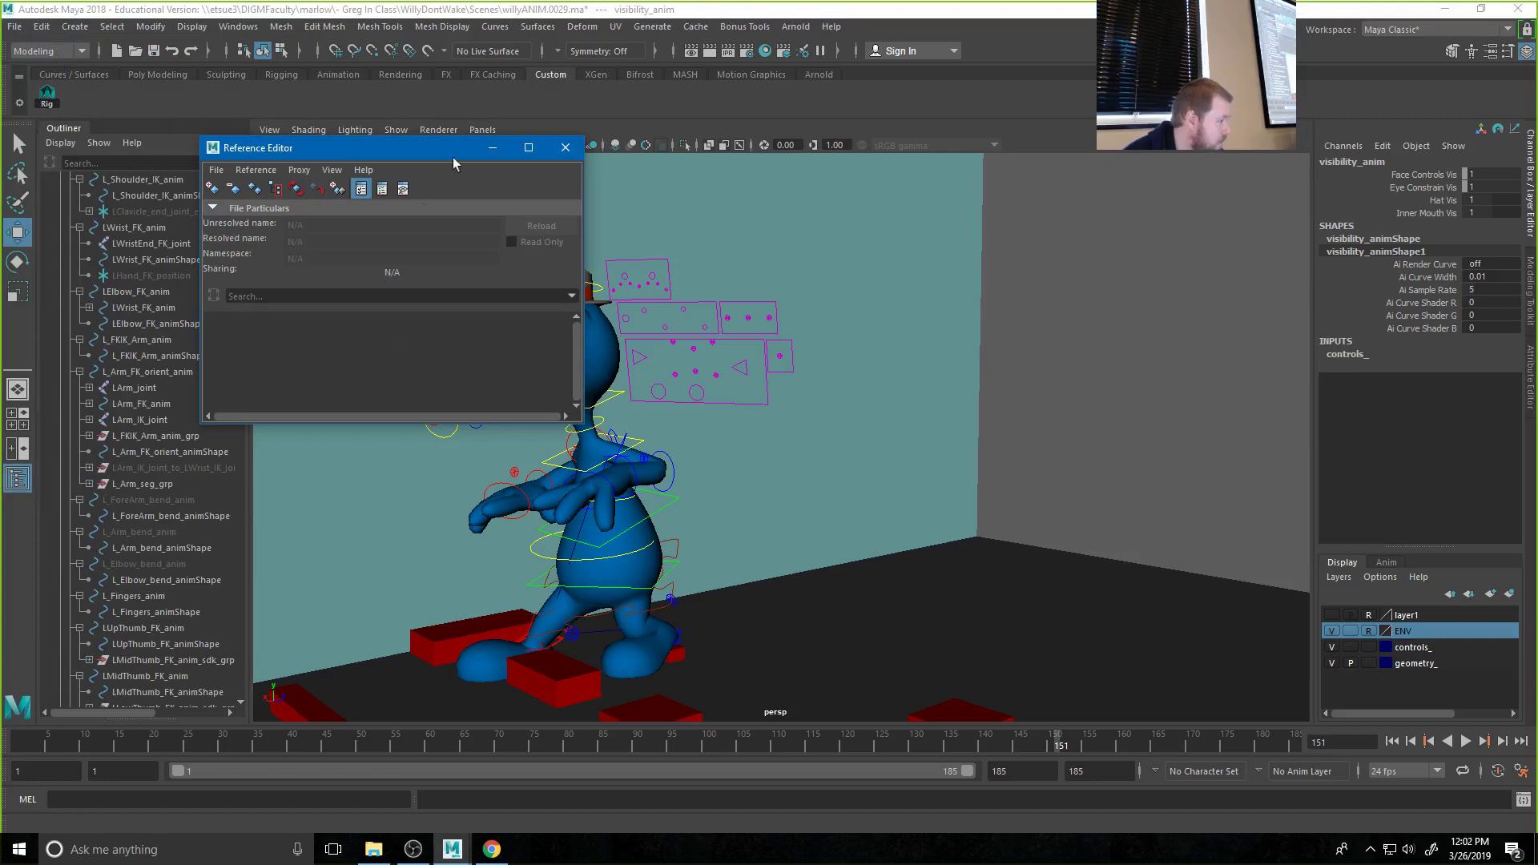
pyautogui.click(565, 147)
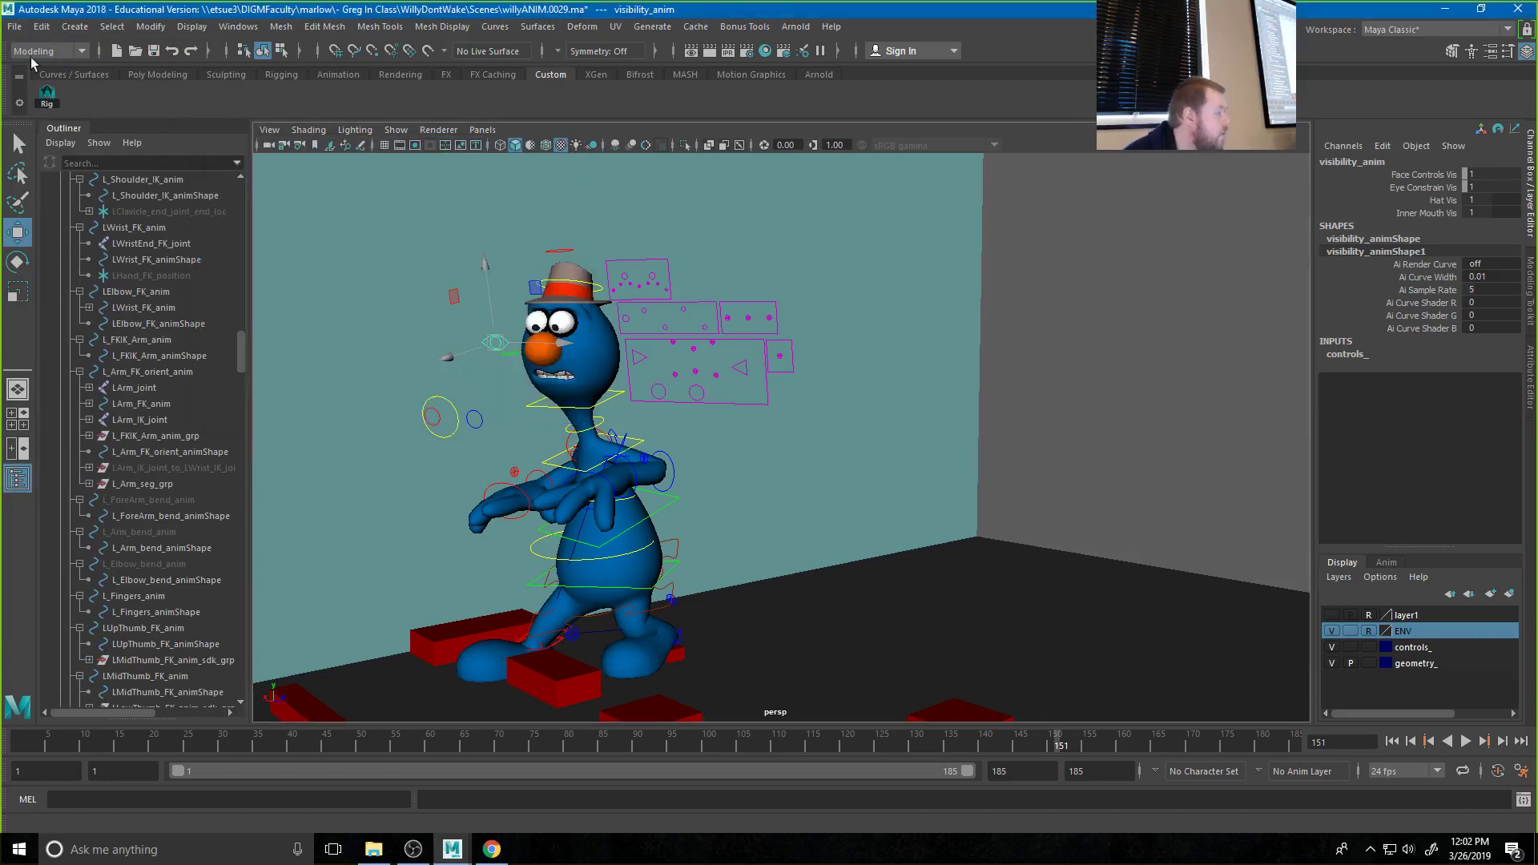
# Try to save the scene as willyANIM.REVISED.0029.mb in Maya Binary format
pyautogui.click(15, 27)
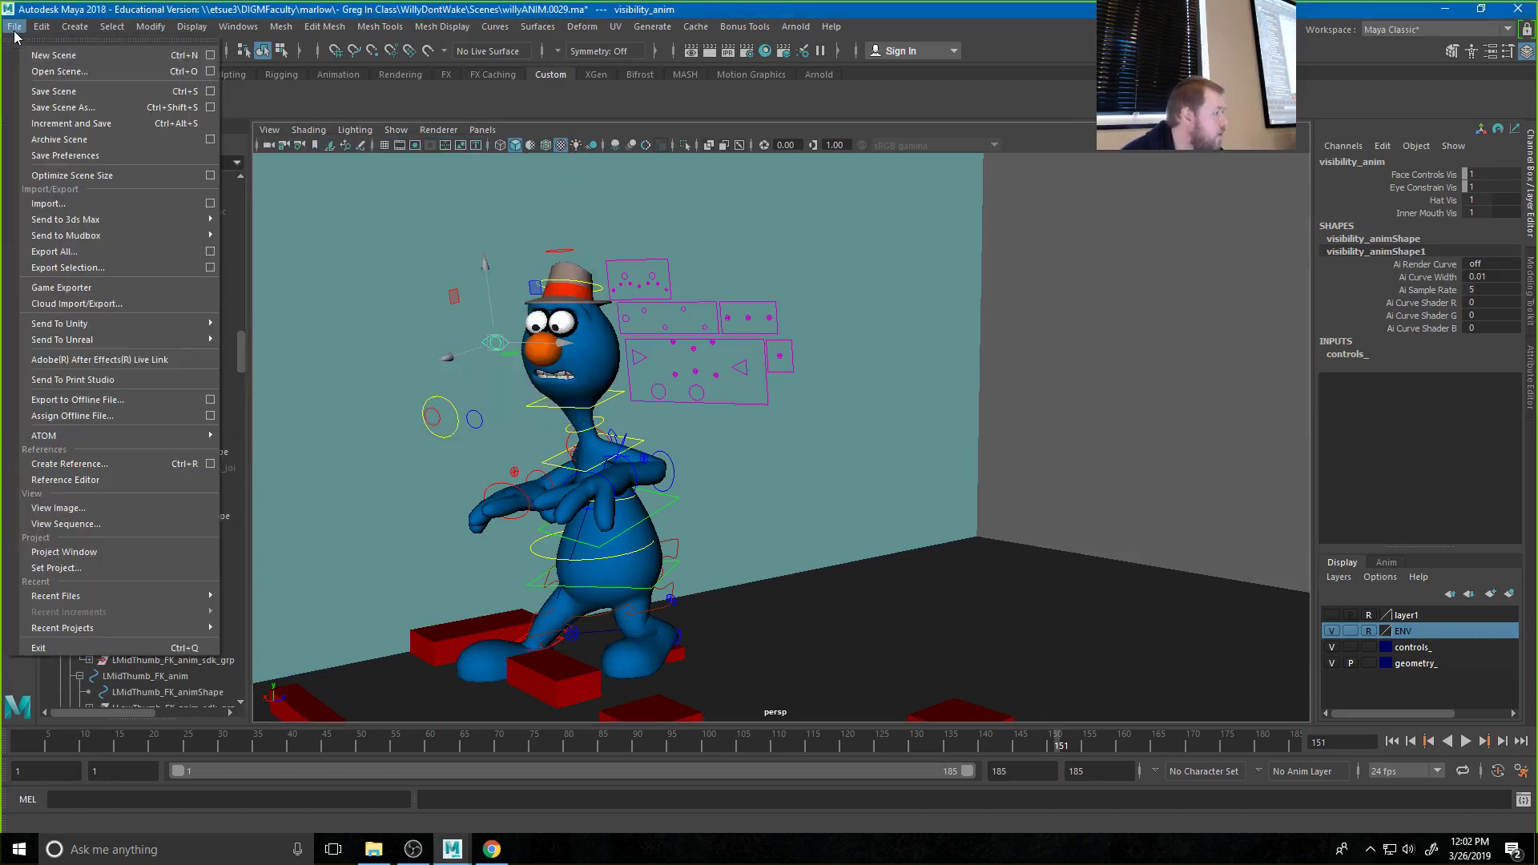
pyautogui.click(48, 93)
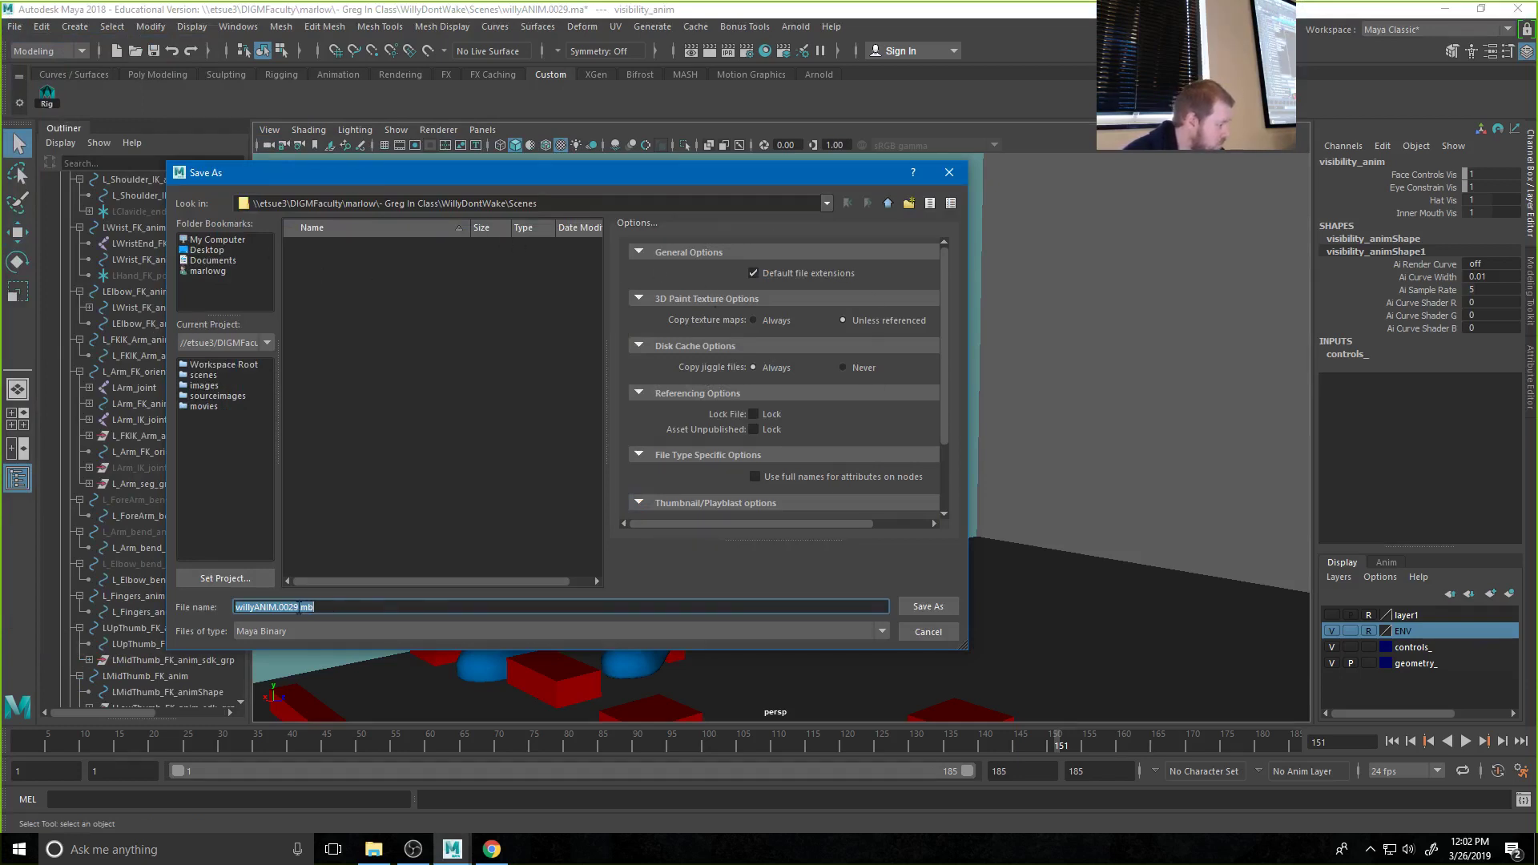
pyautogui.click(298, 608)
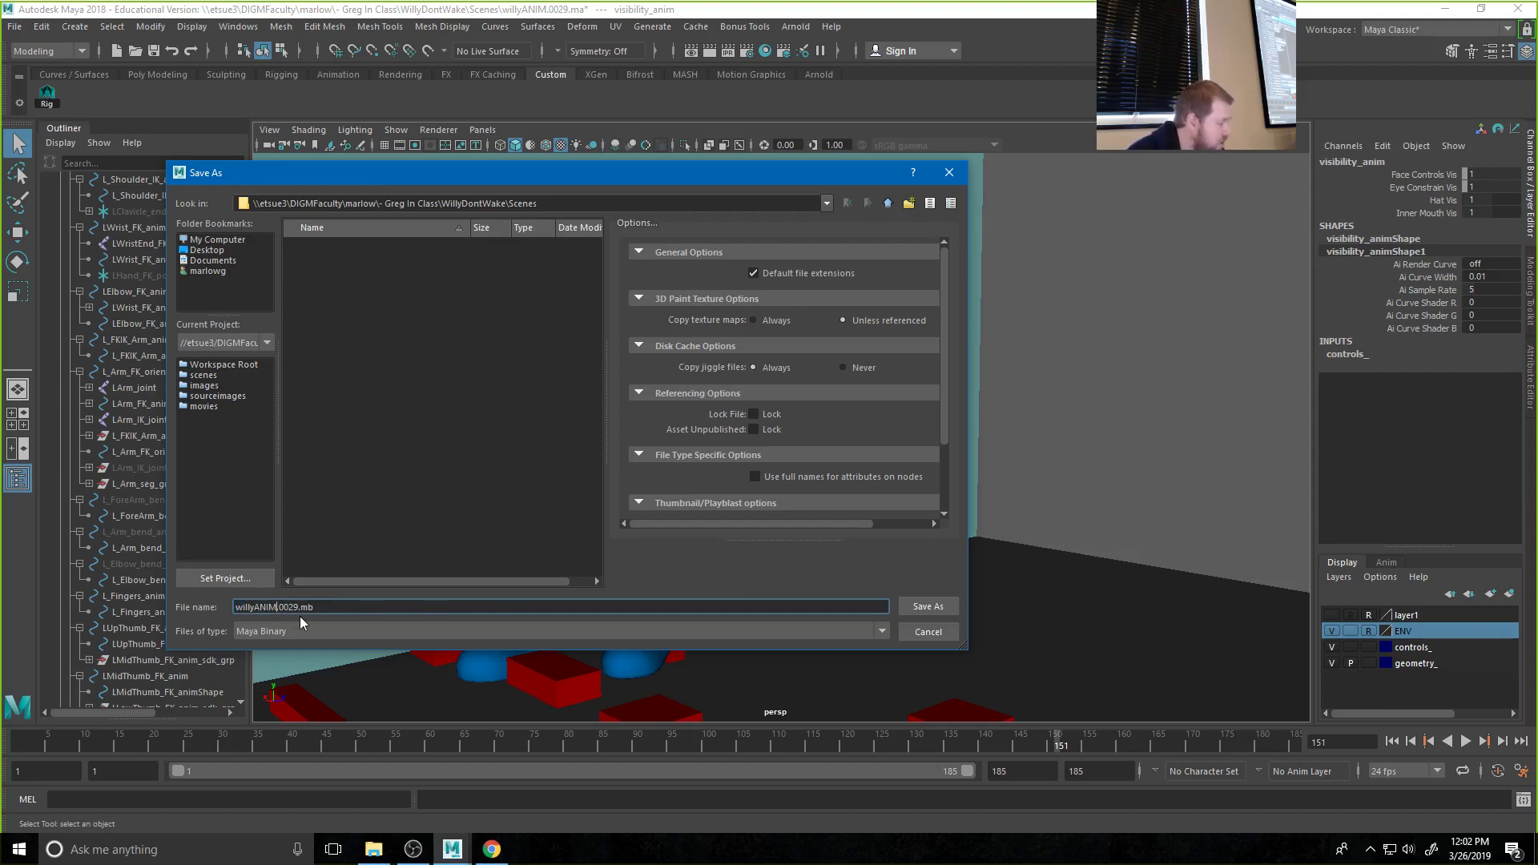
pyautogui.write('.')
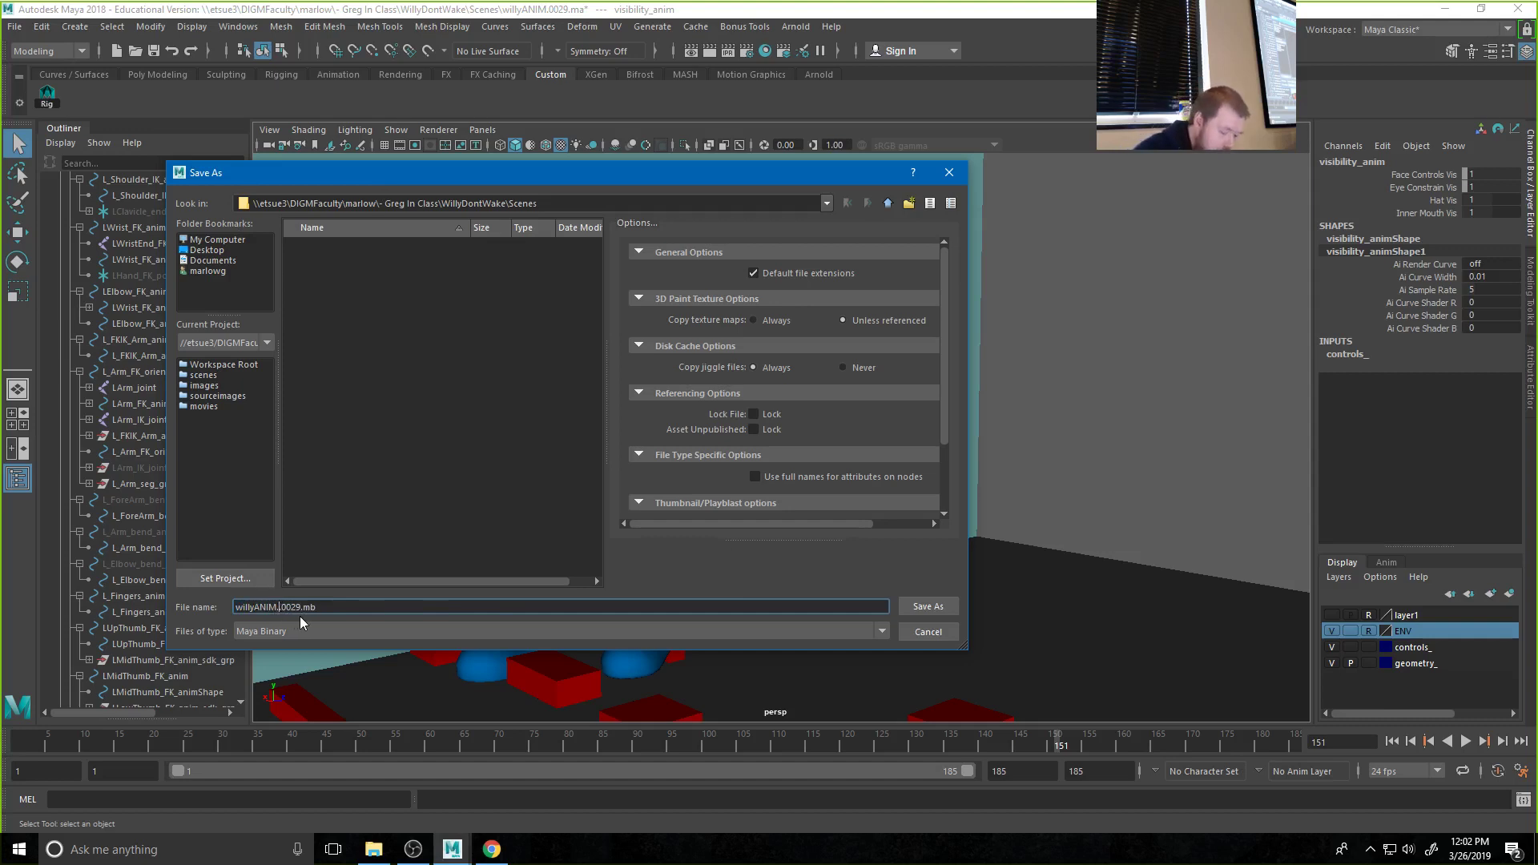
pyautogui.write('.')
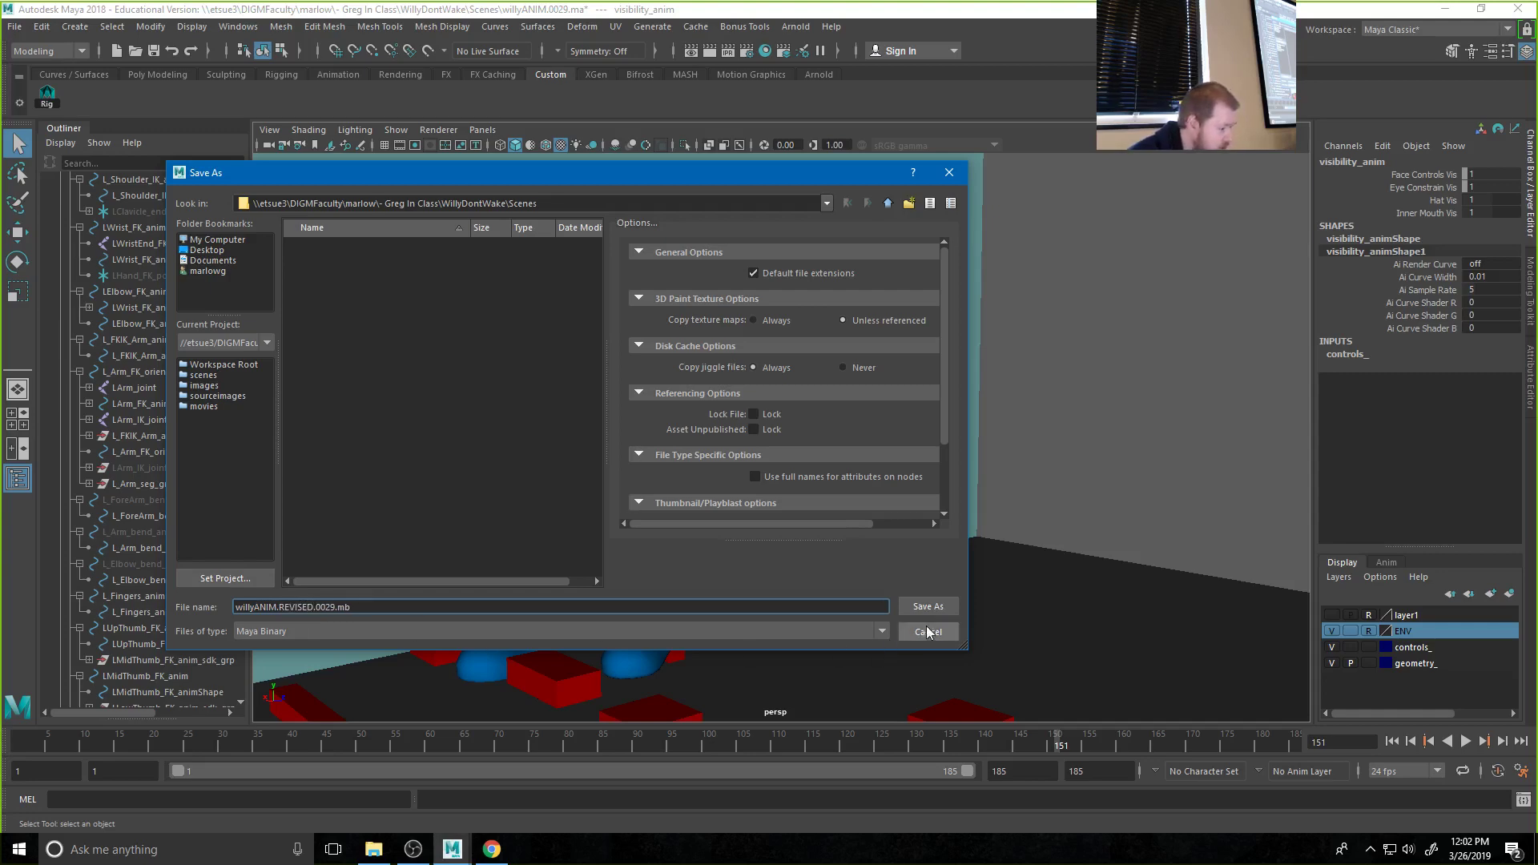
pyautogui.click(941, 606)
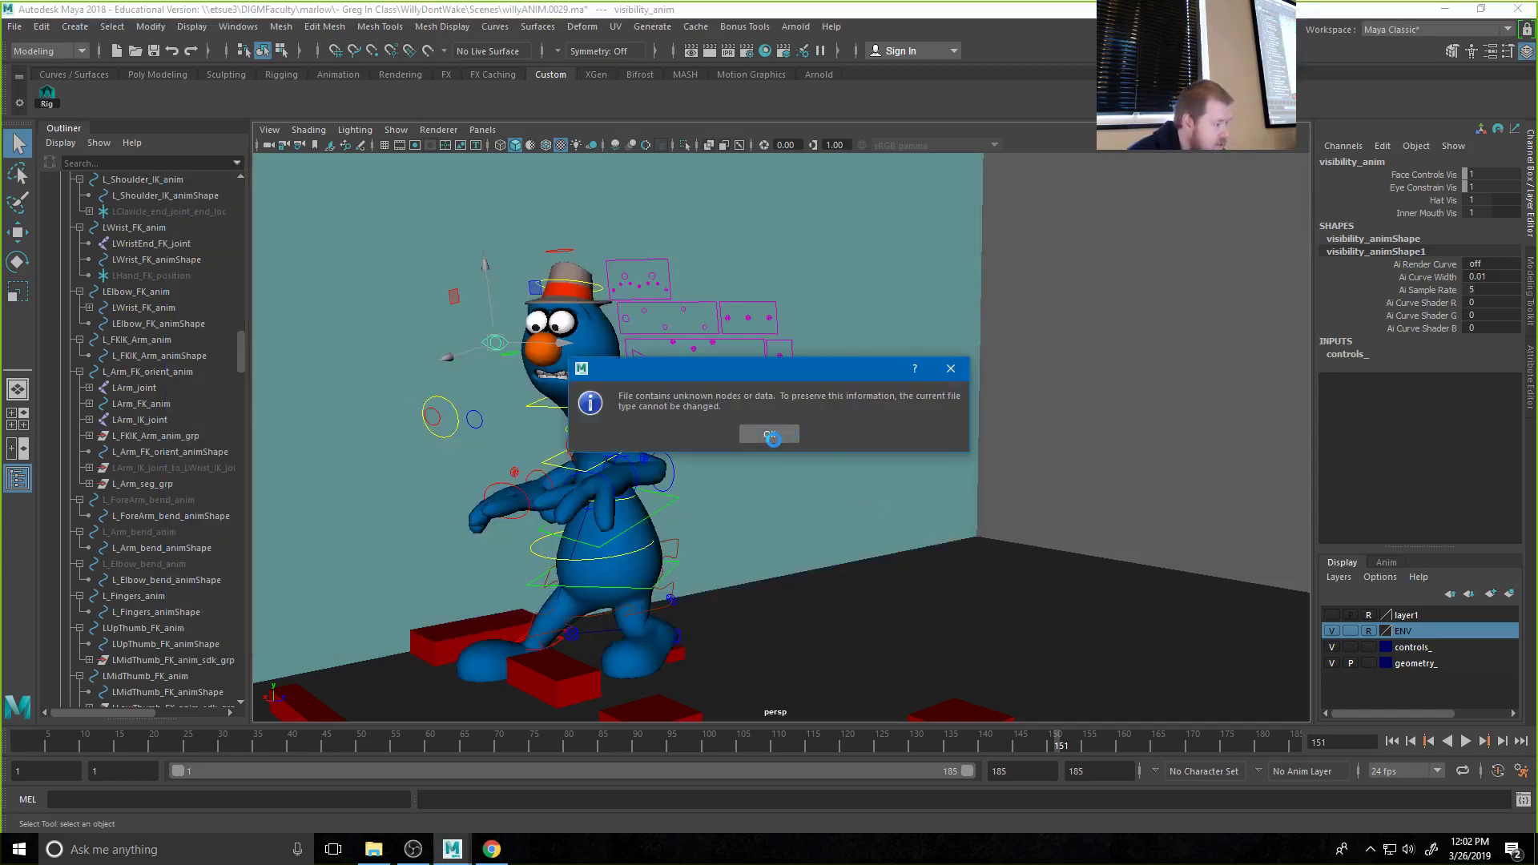
pyautogui.click(769, 435)
pyautogui.press('w')
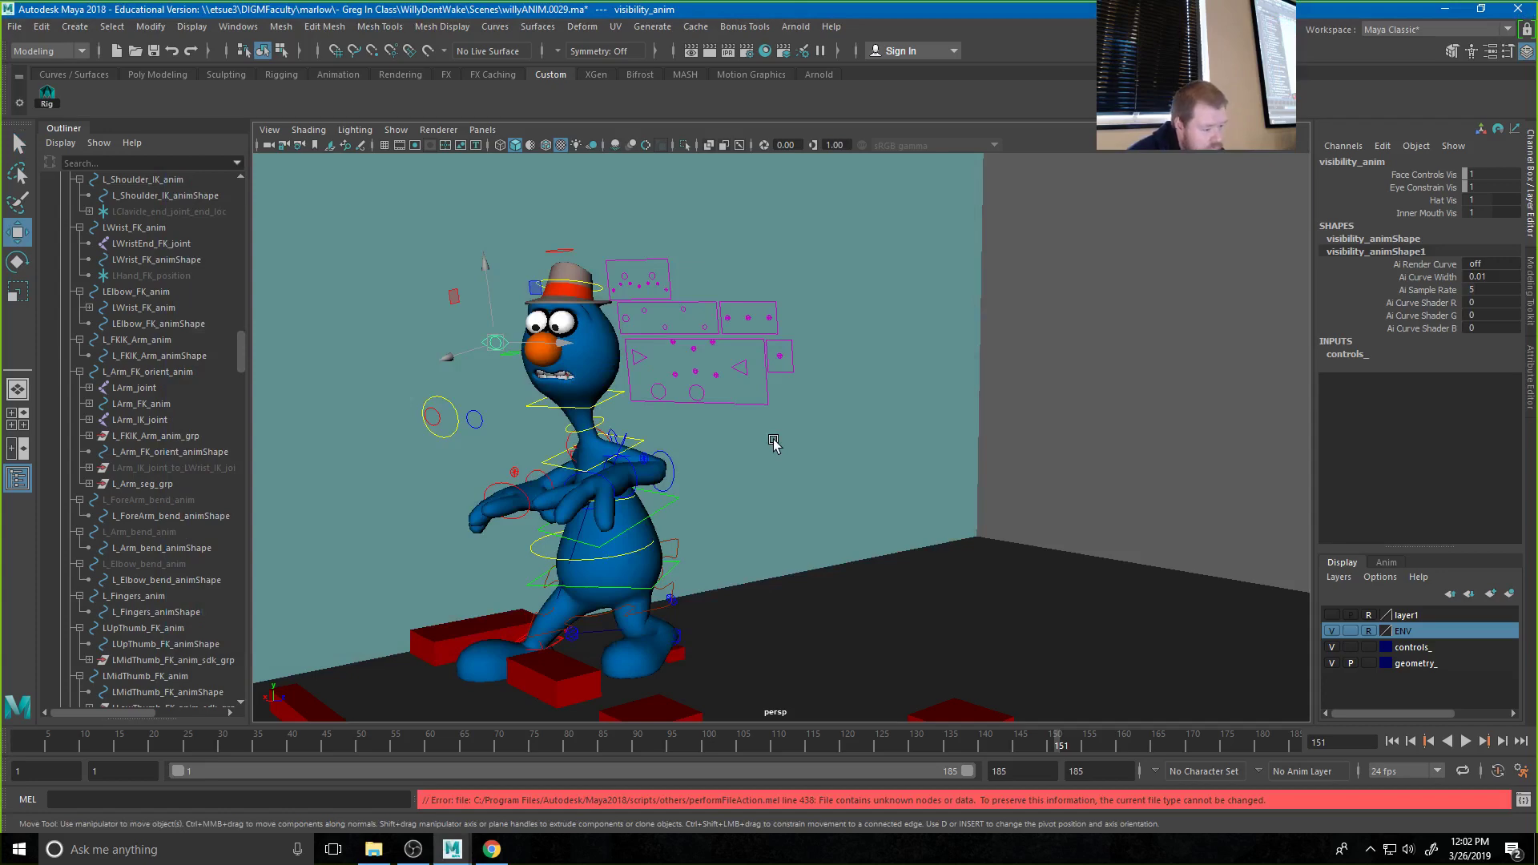
# Try to save the scene in the project's Scenes folder as willyANIM.Revised.0029.ma with the file type set to Maya ASCII
pyautogui.click(15, 27)
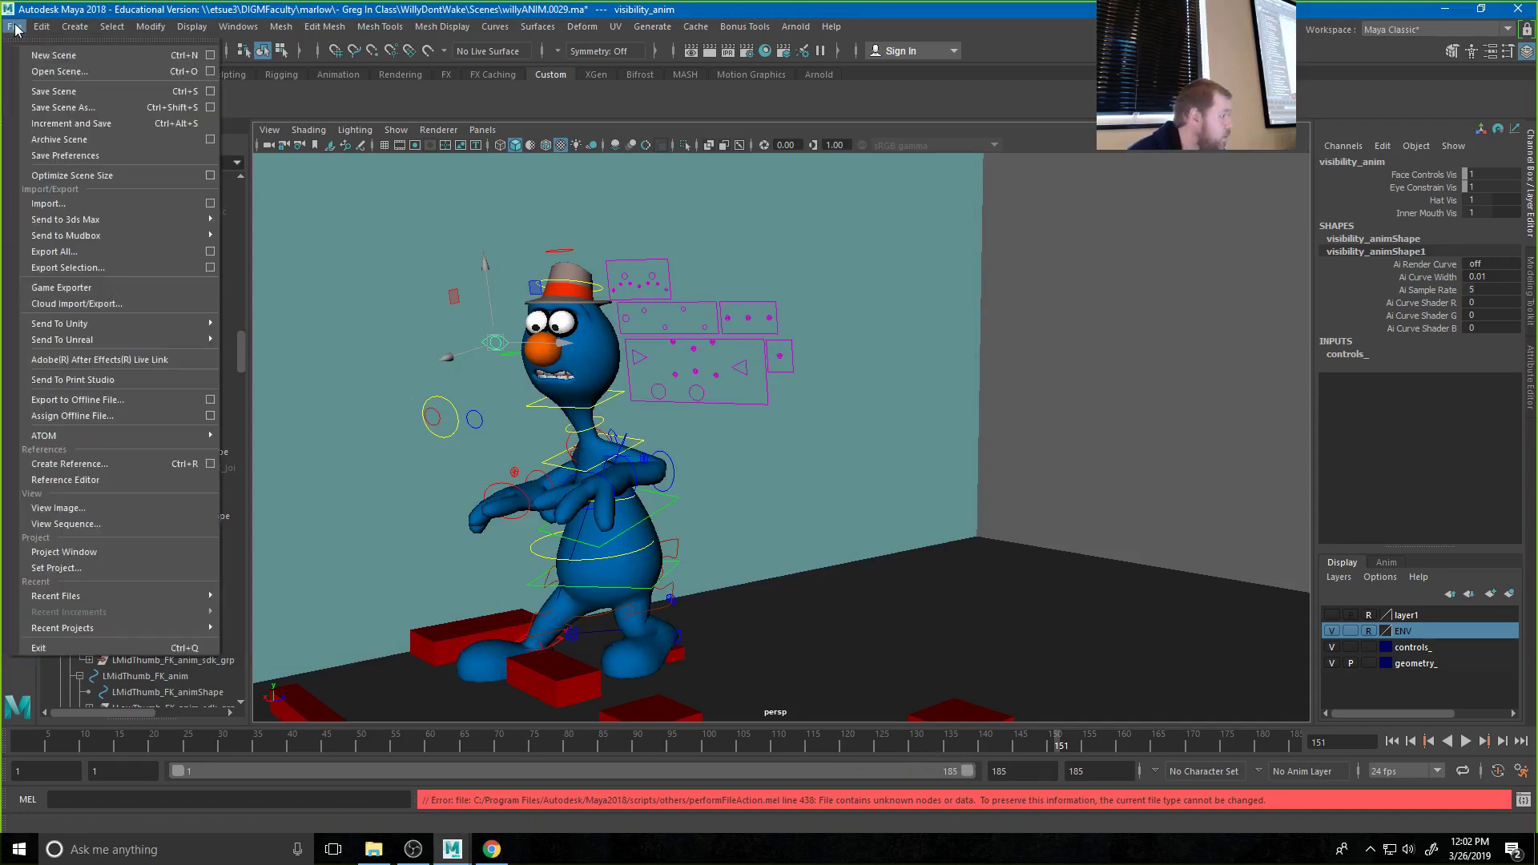
pyautogui.click(63, 107)
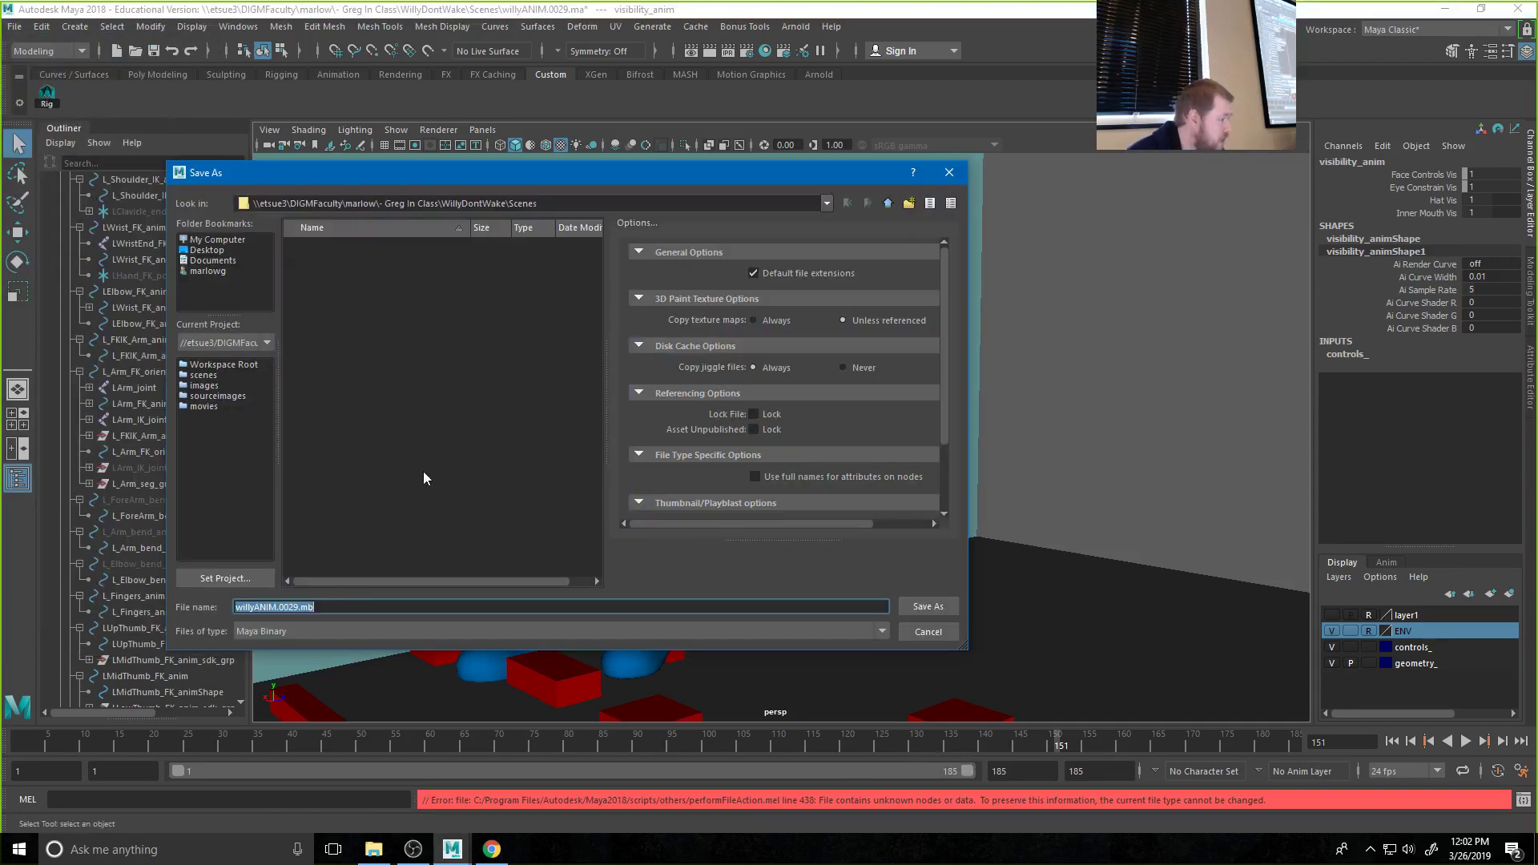
pyautogui.click(552, 631)
pyautogui.click(478, 646)
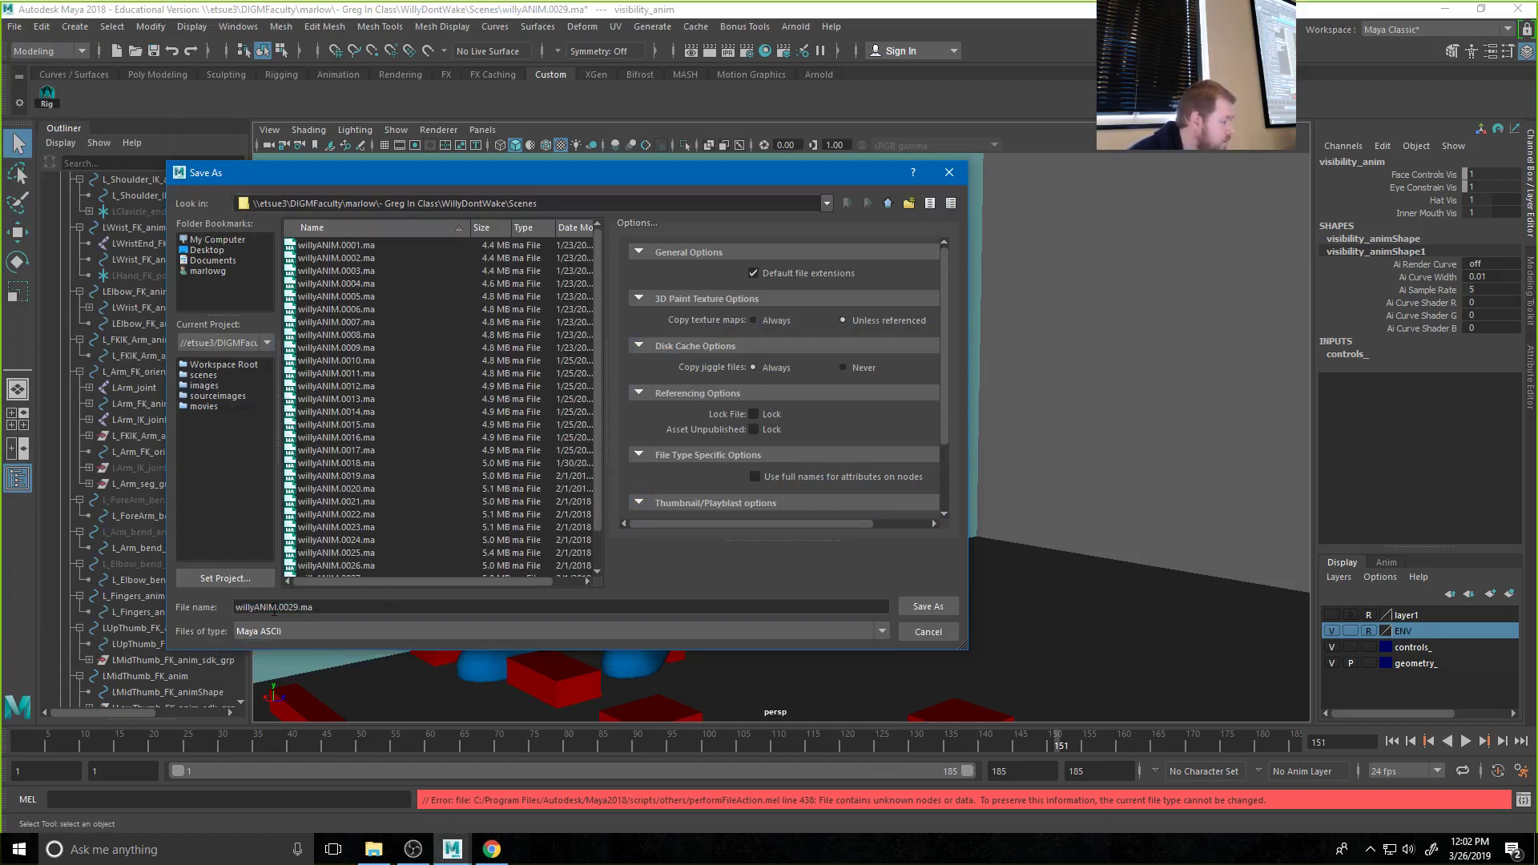
pyautogui.click(275, 608)
pyautogui.press('Right')
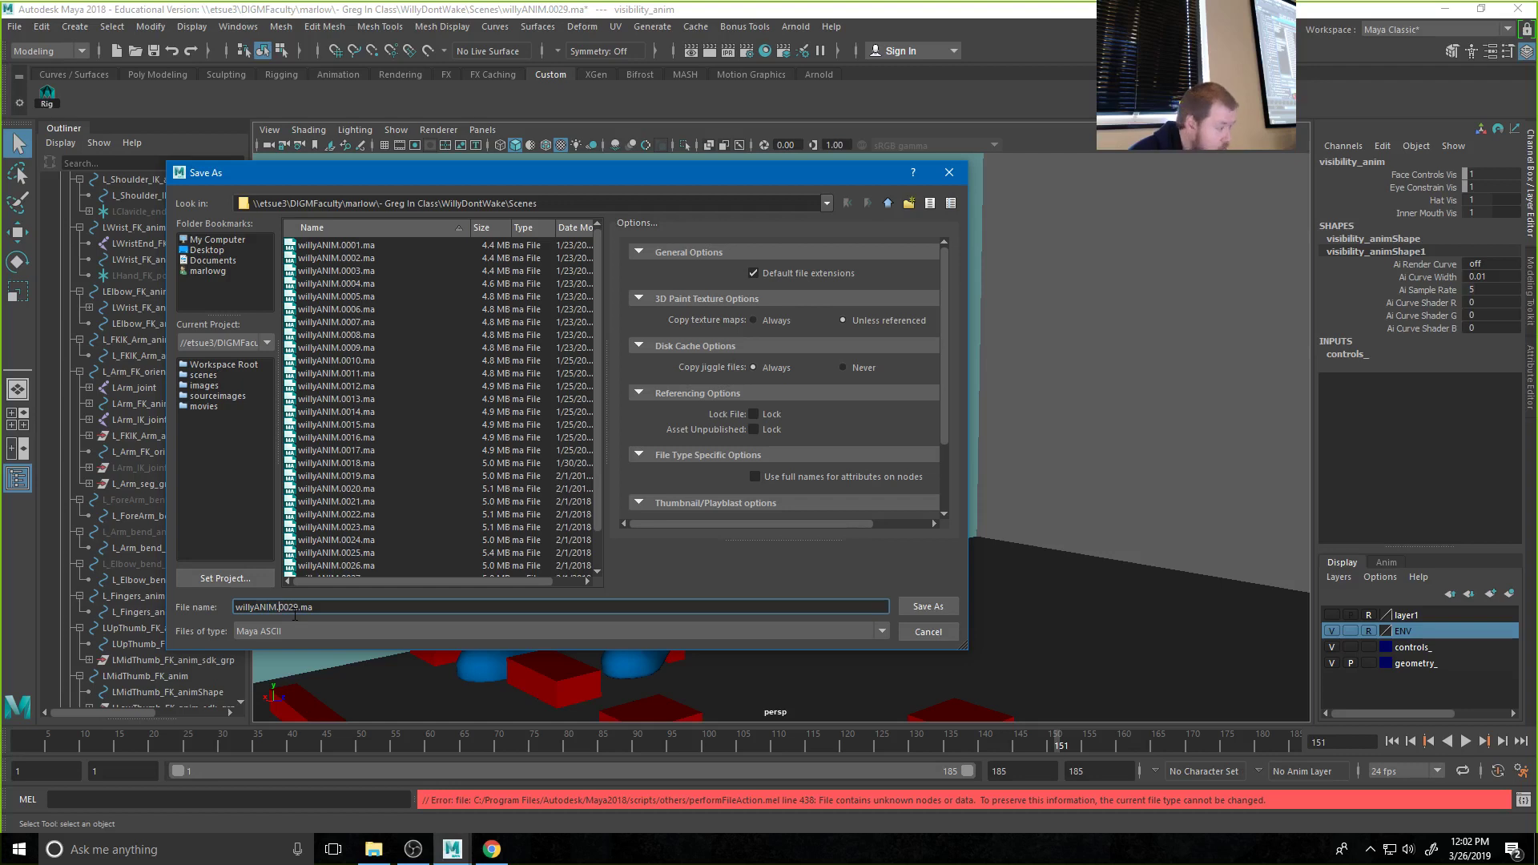
pyautogui.write('Re')
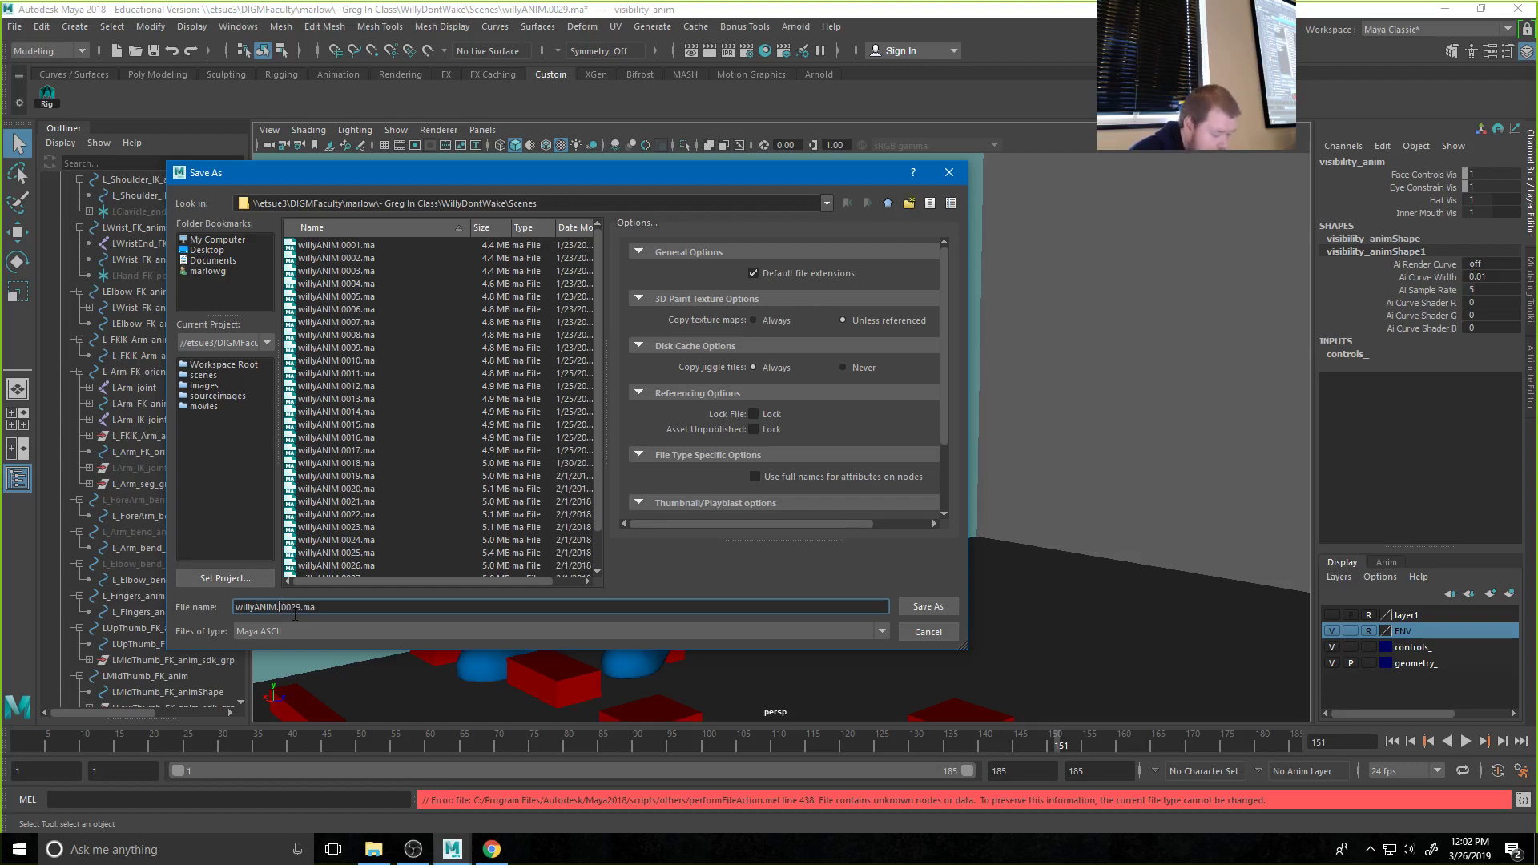
pyautogui.write('vised')
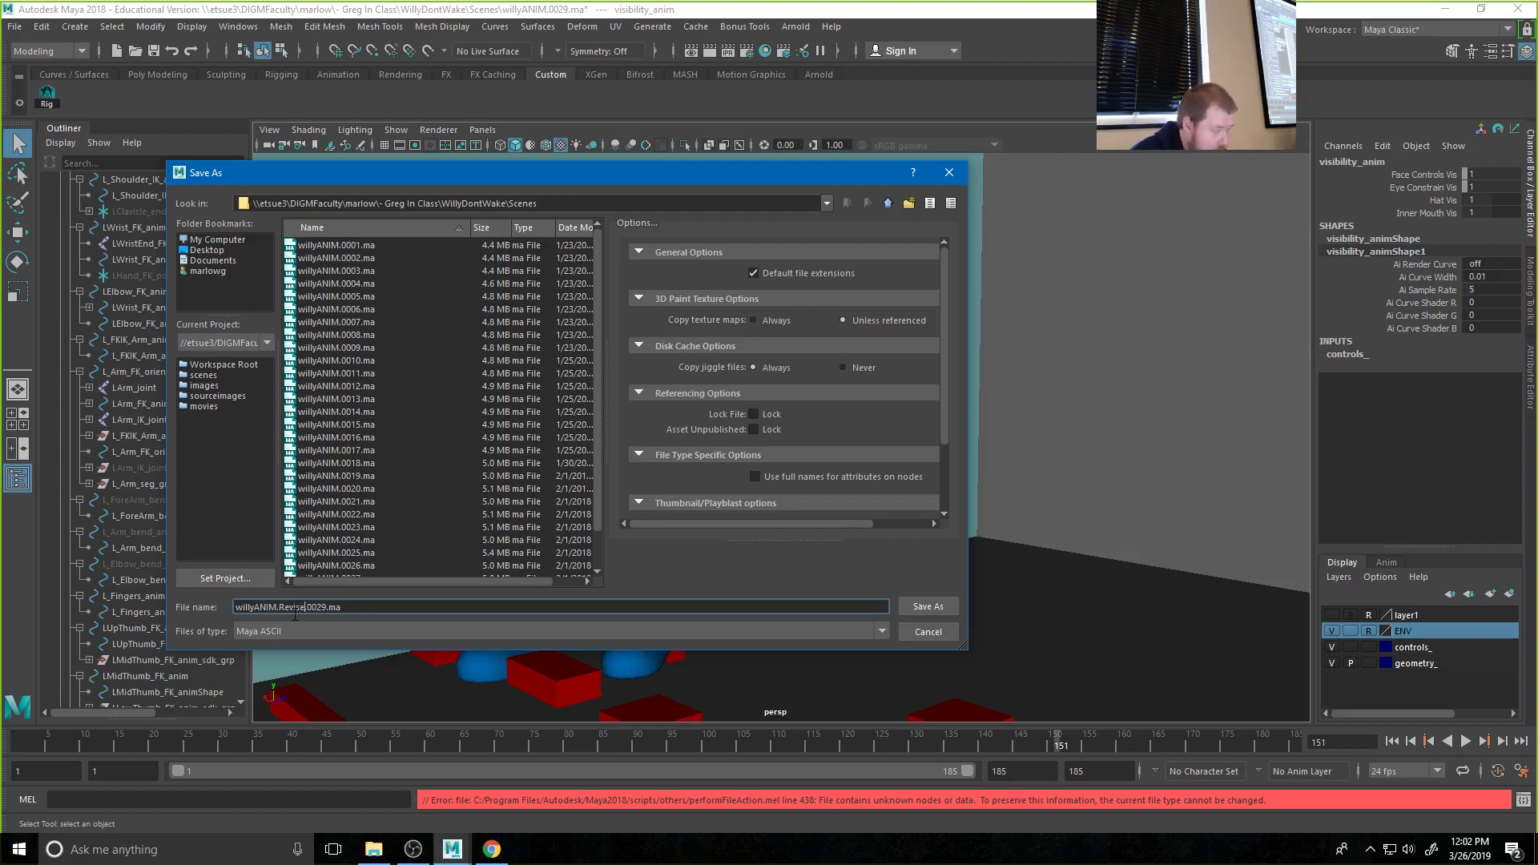
pyautogui.write('.')
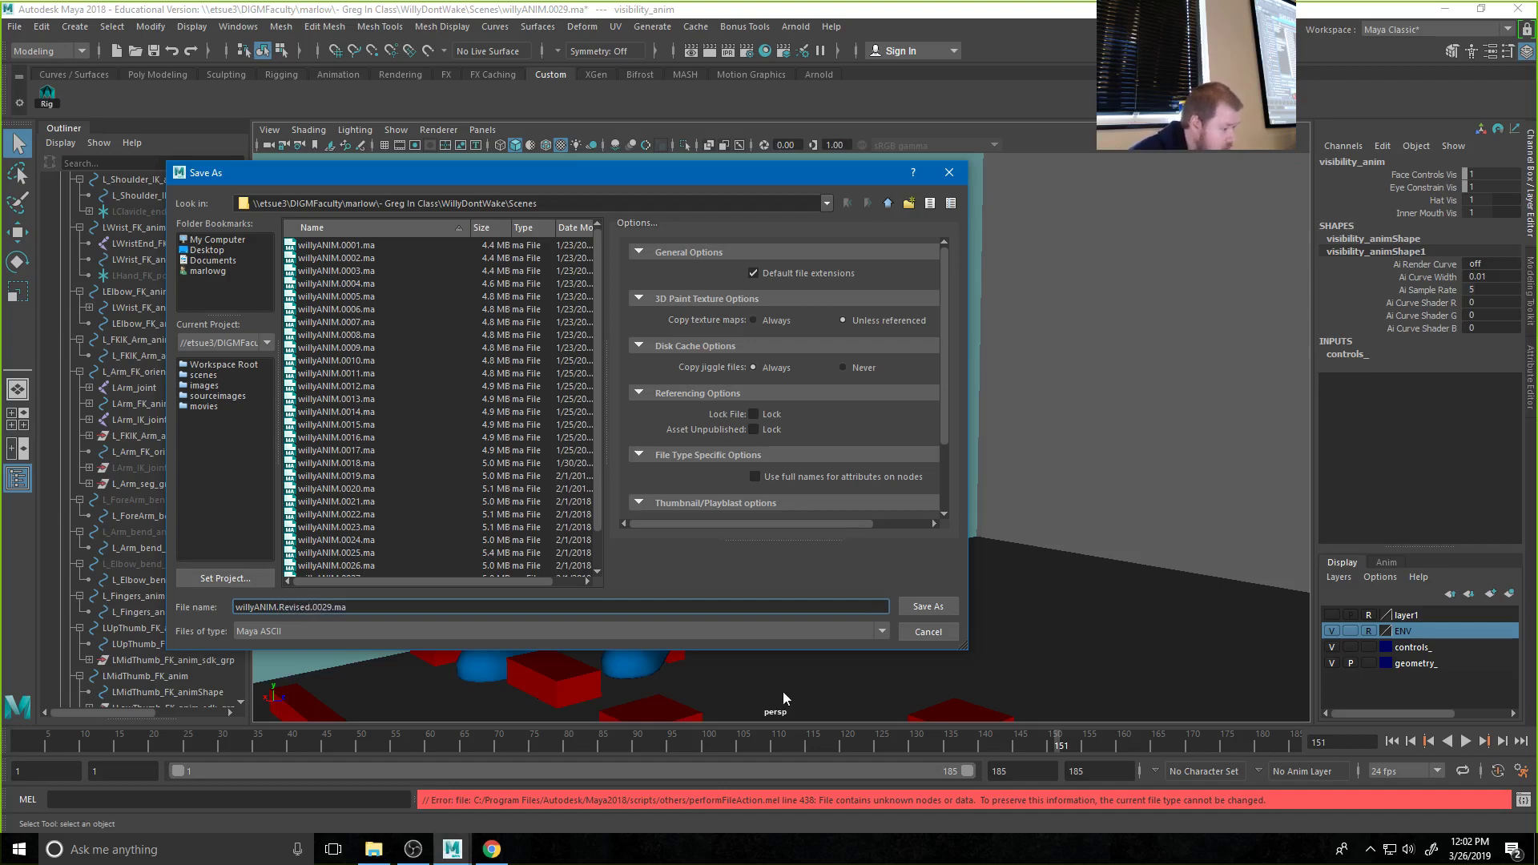
pyautogui.click(929, 607)
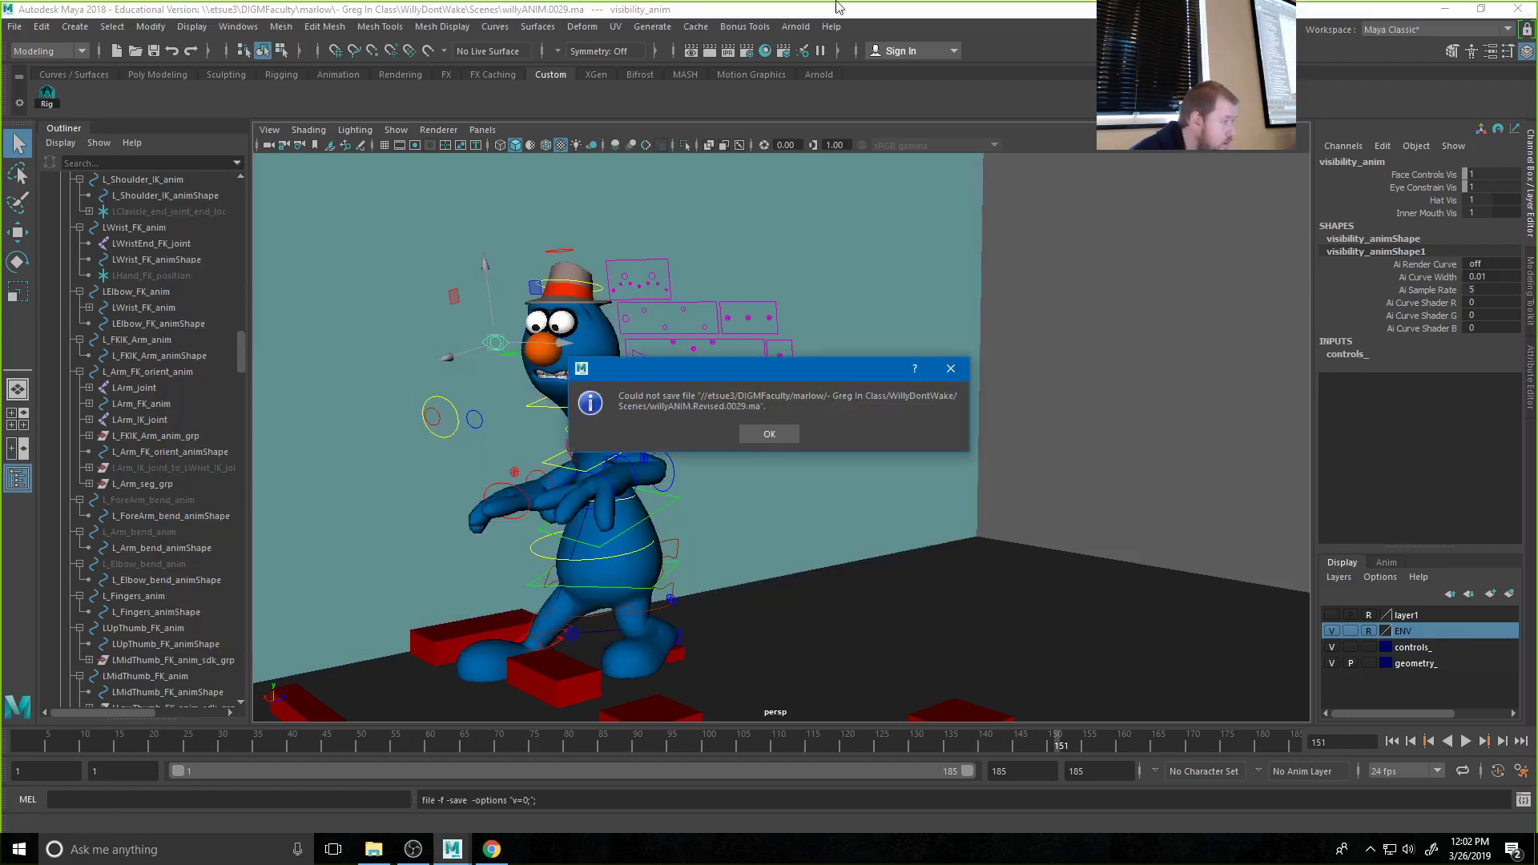
pyautogui.click(775, 436)
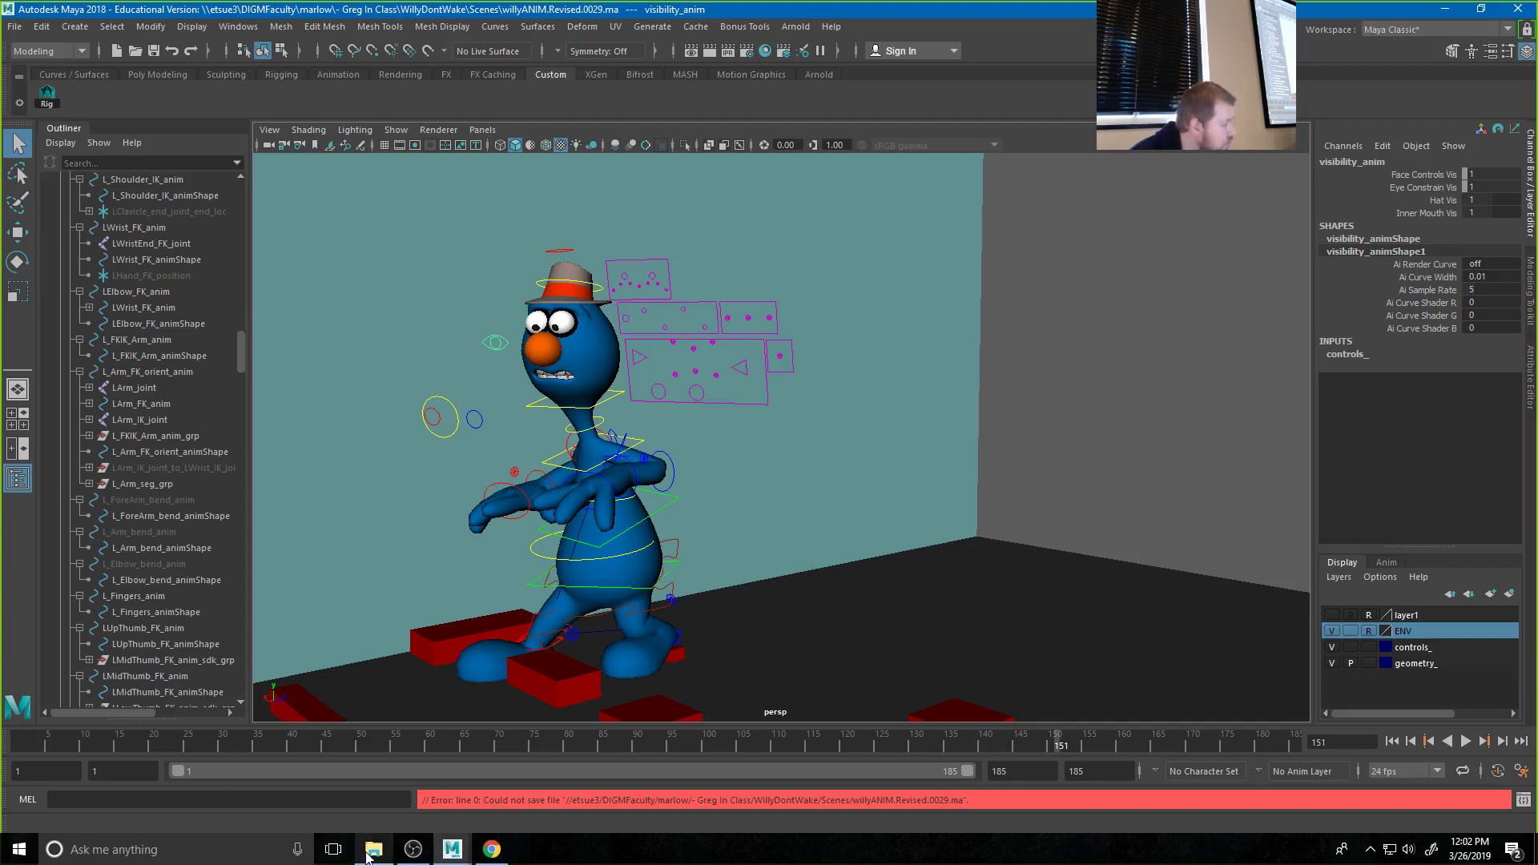
# Start saving the scene under a new location and create a folder named Will on the Desktop
pyautogui.moveTo(367, 855)
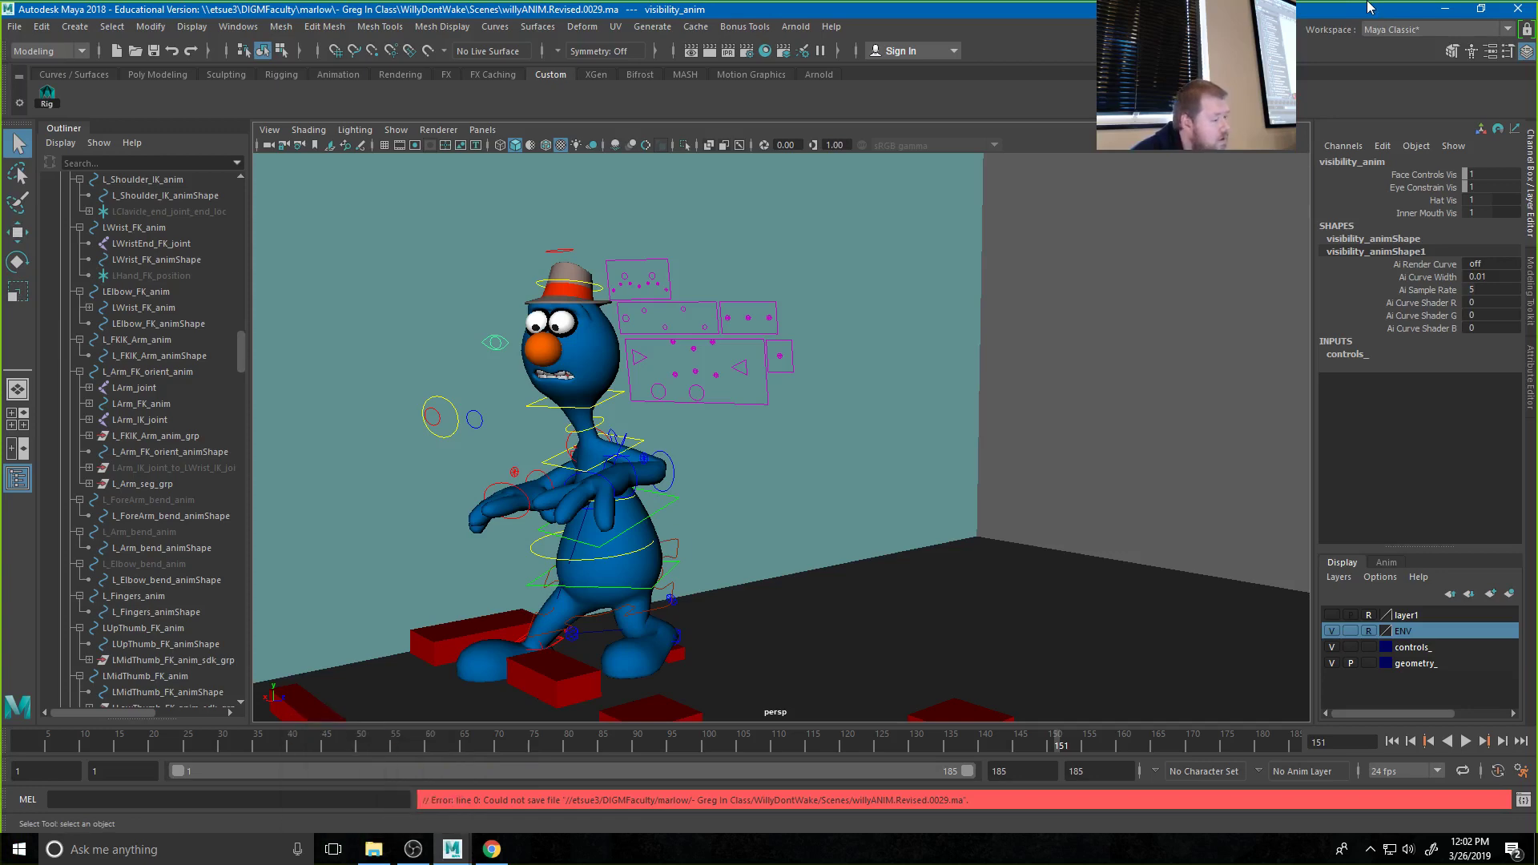
pyautogui.click(14, 26)
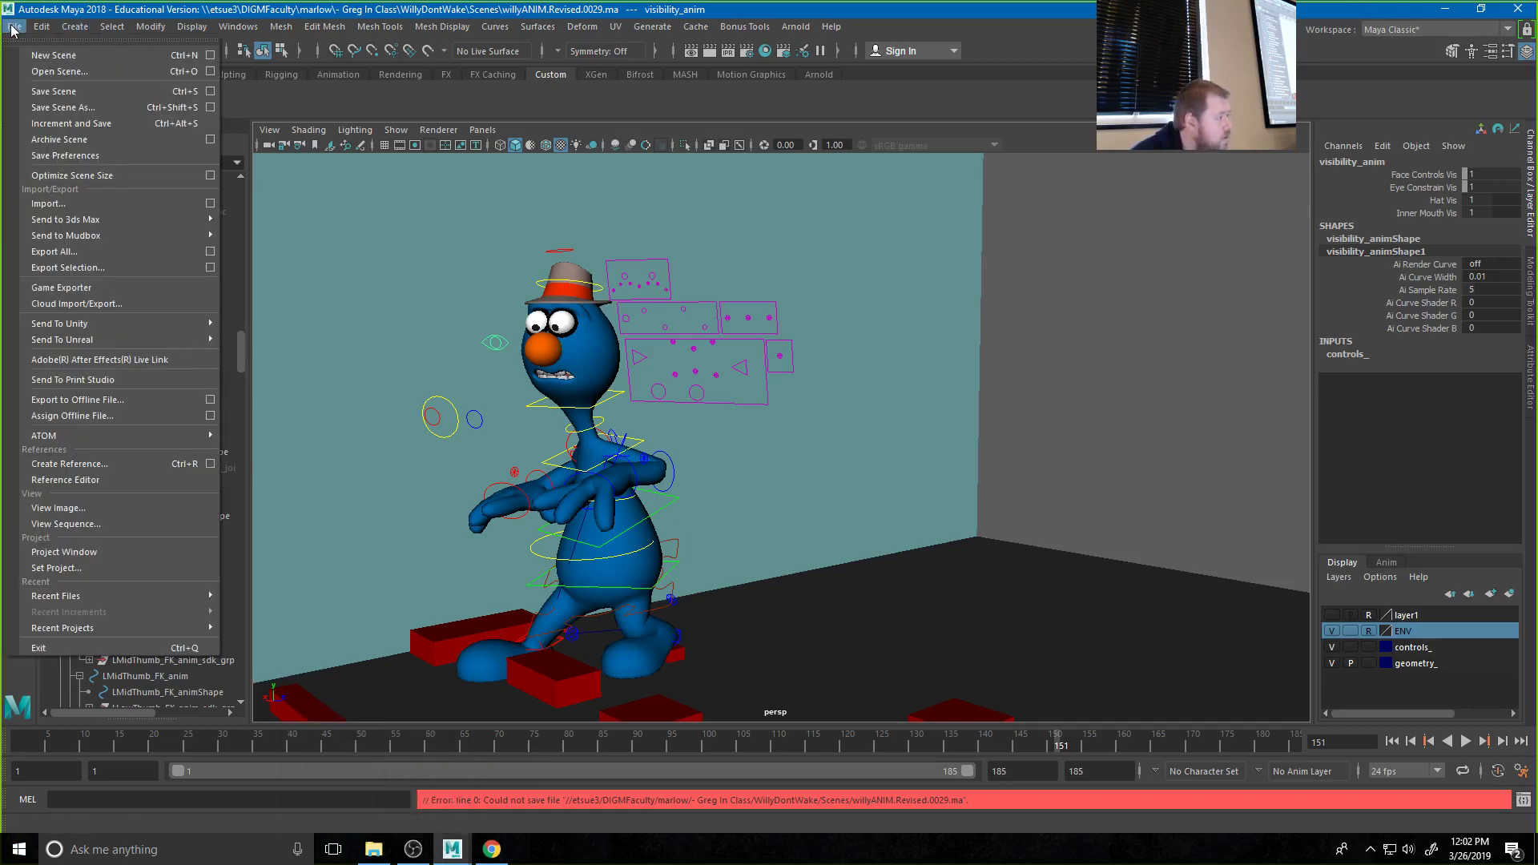
pyautogui.click(80, 109)
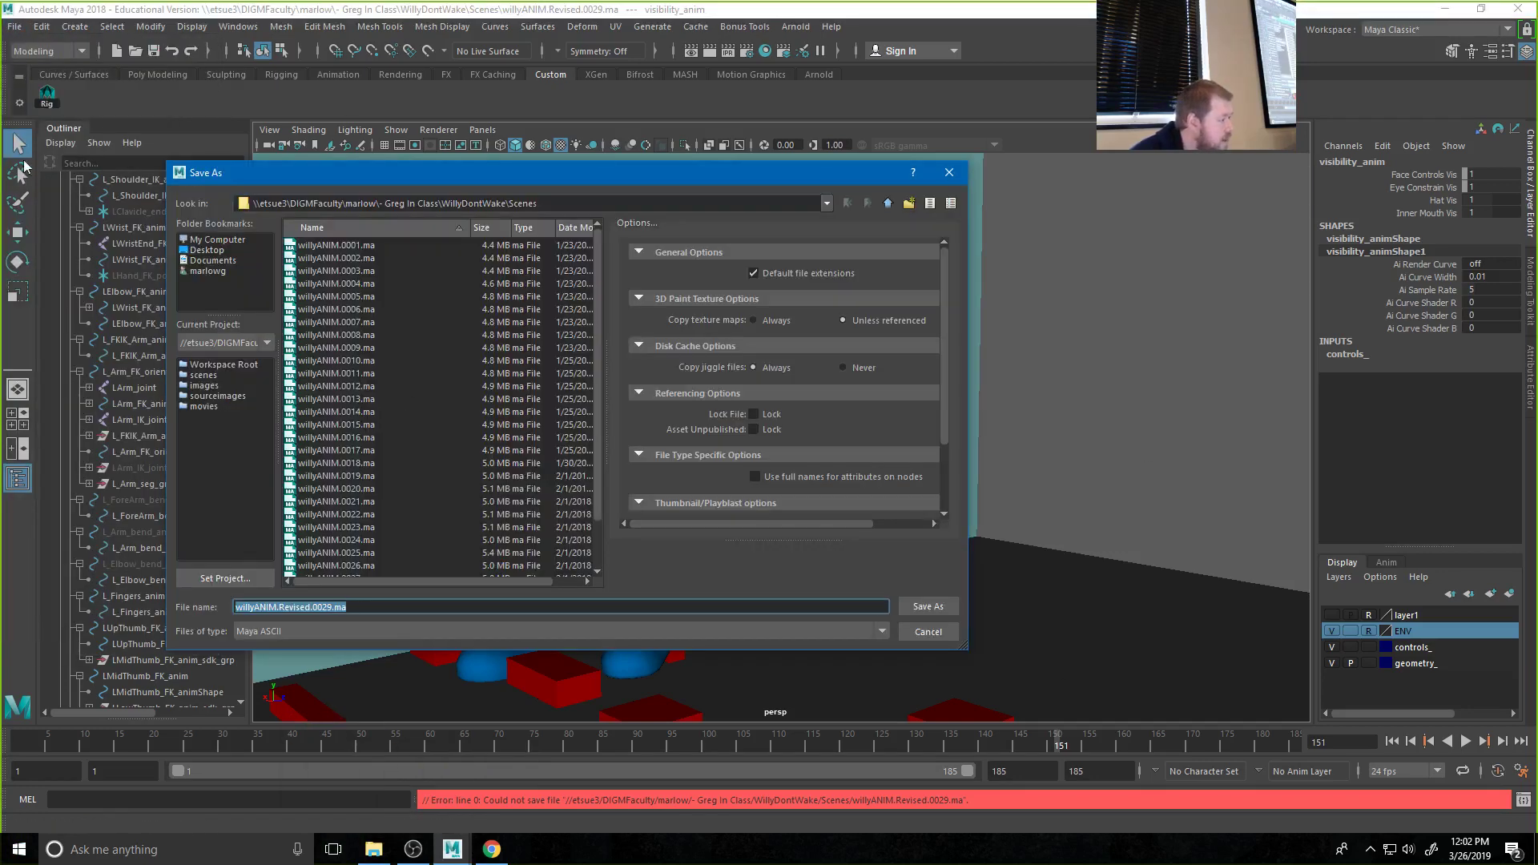
pyautogui.click(210, 251)
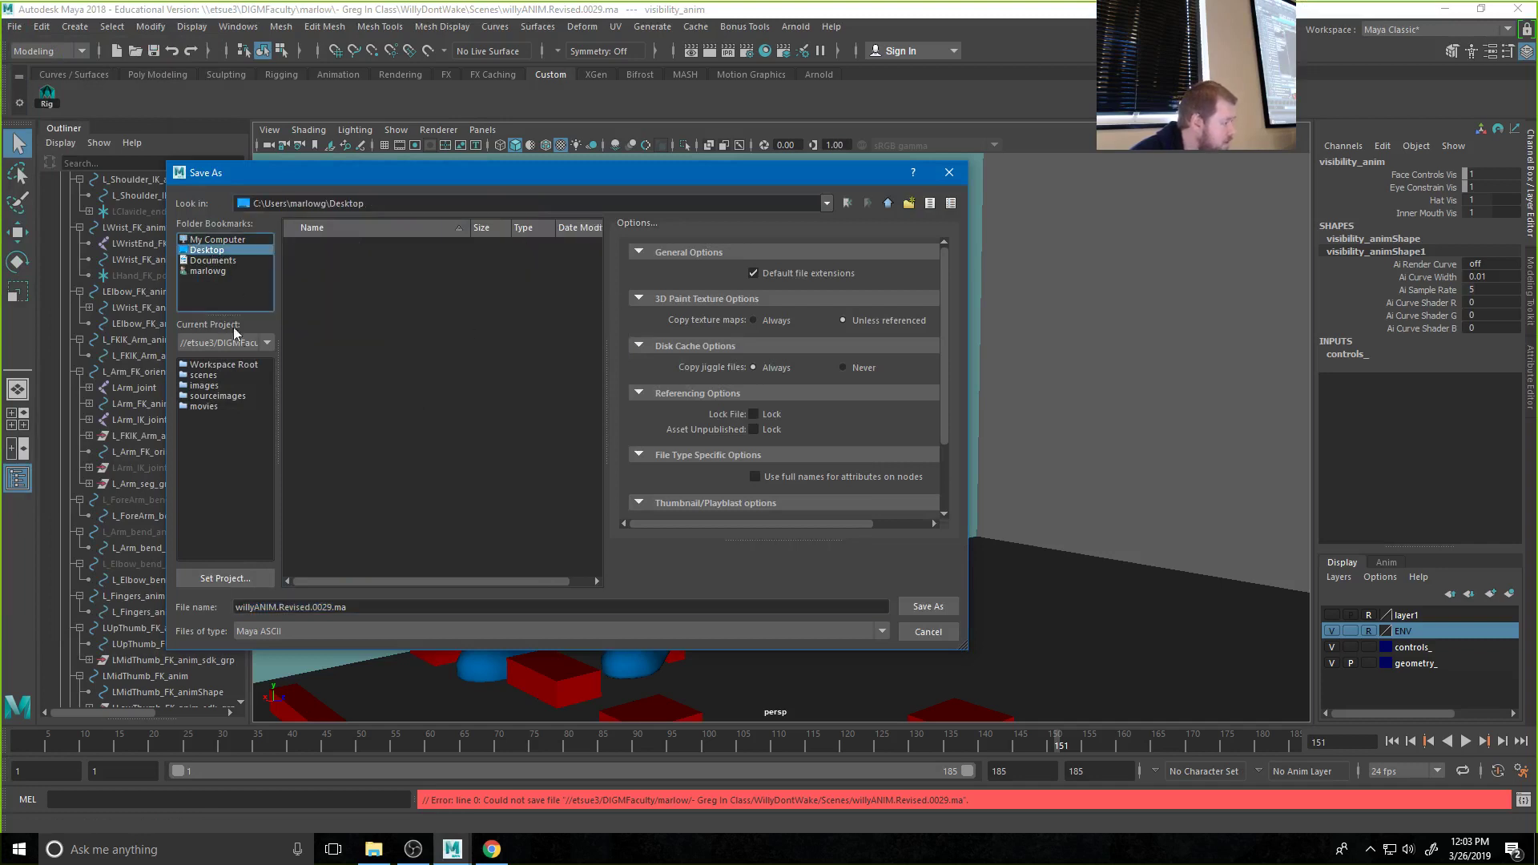
pyautogui.click(909, 203)
pyautogui.write('W')
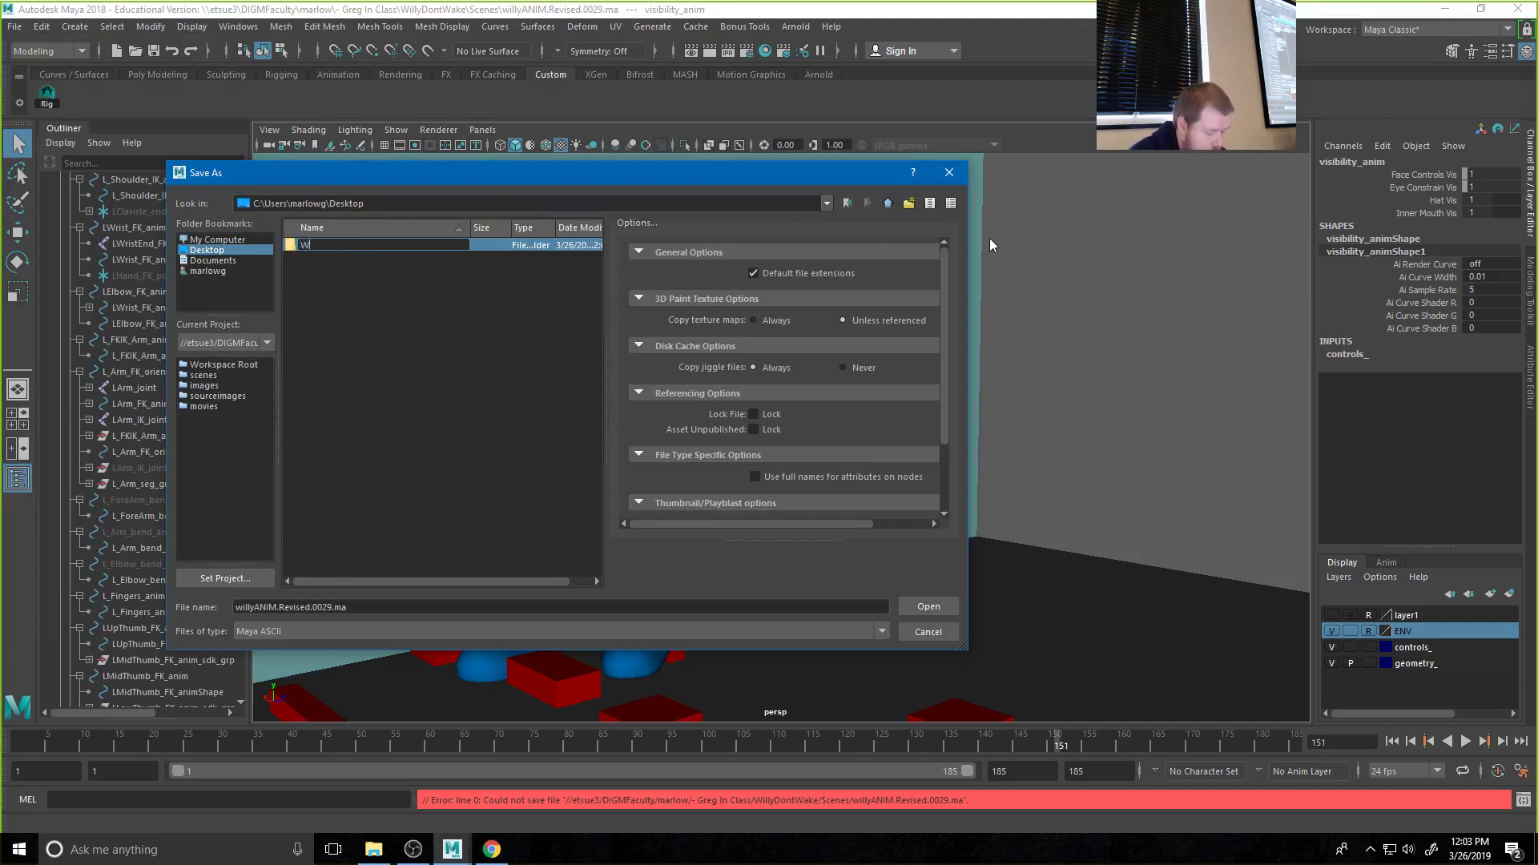
pyautogui.write('ill')
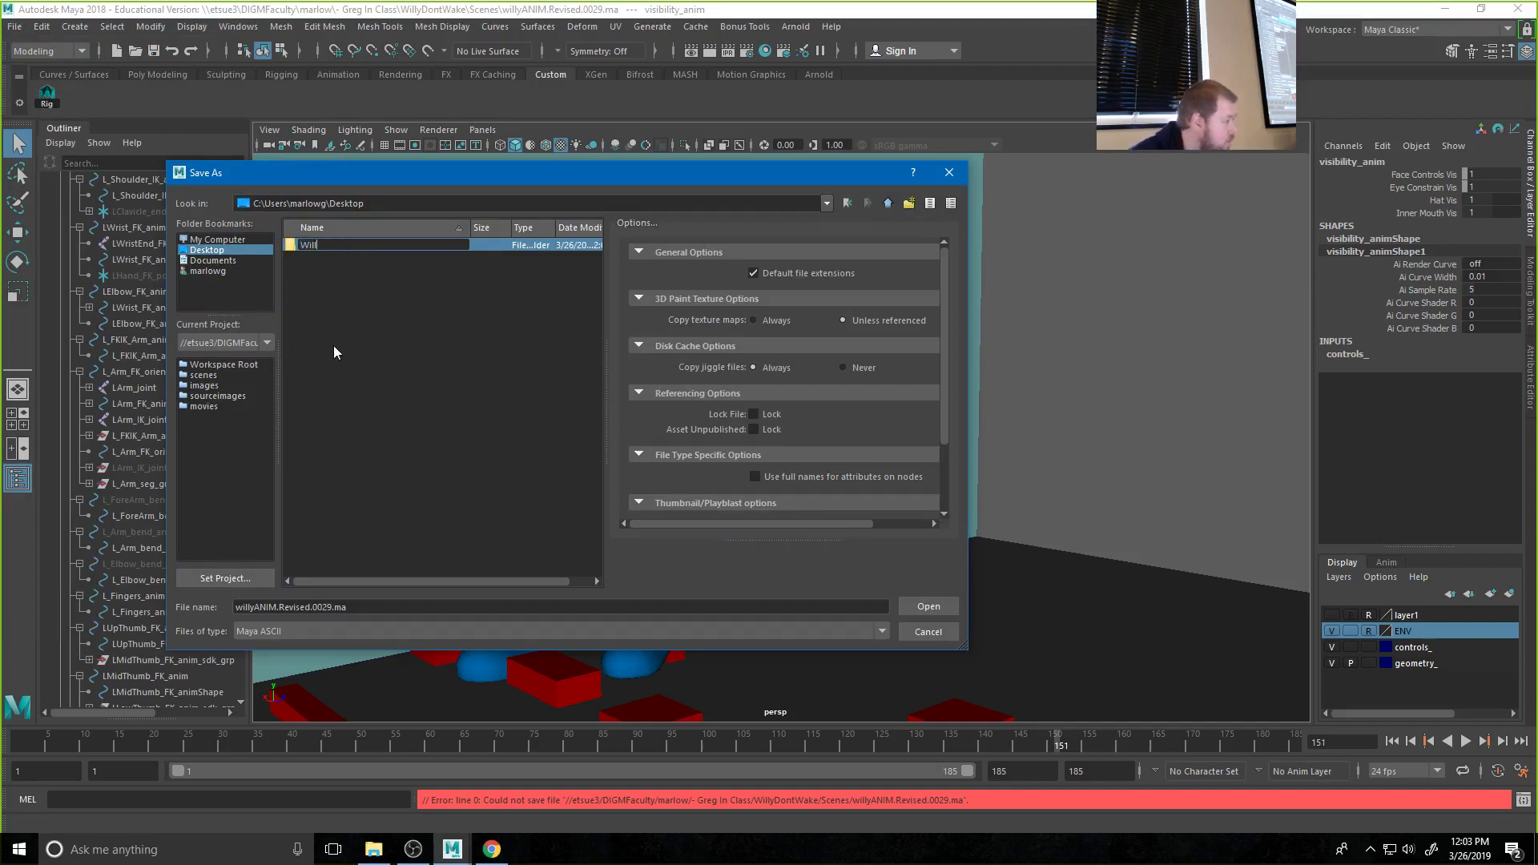
pyautogui.press('Return')
# Create a folder on the D: drive named with the instructor's first name plus InClass and save willyANIM.Revised.0029.ma in it
pyautogui.click(204, 241)
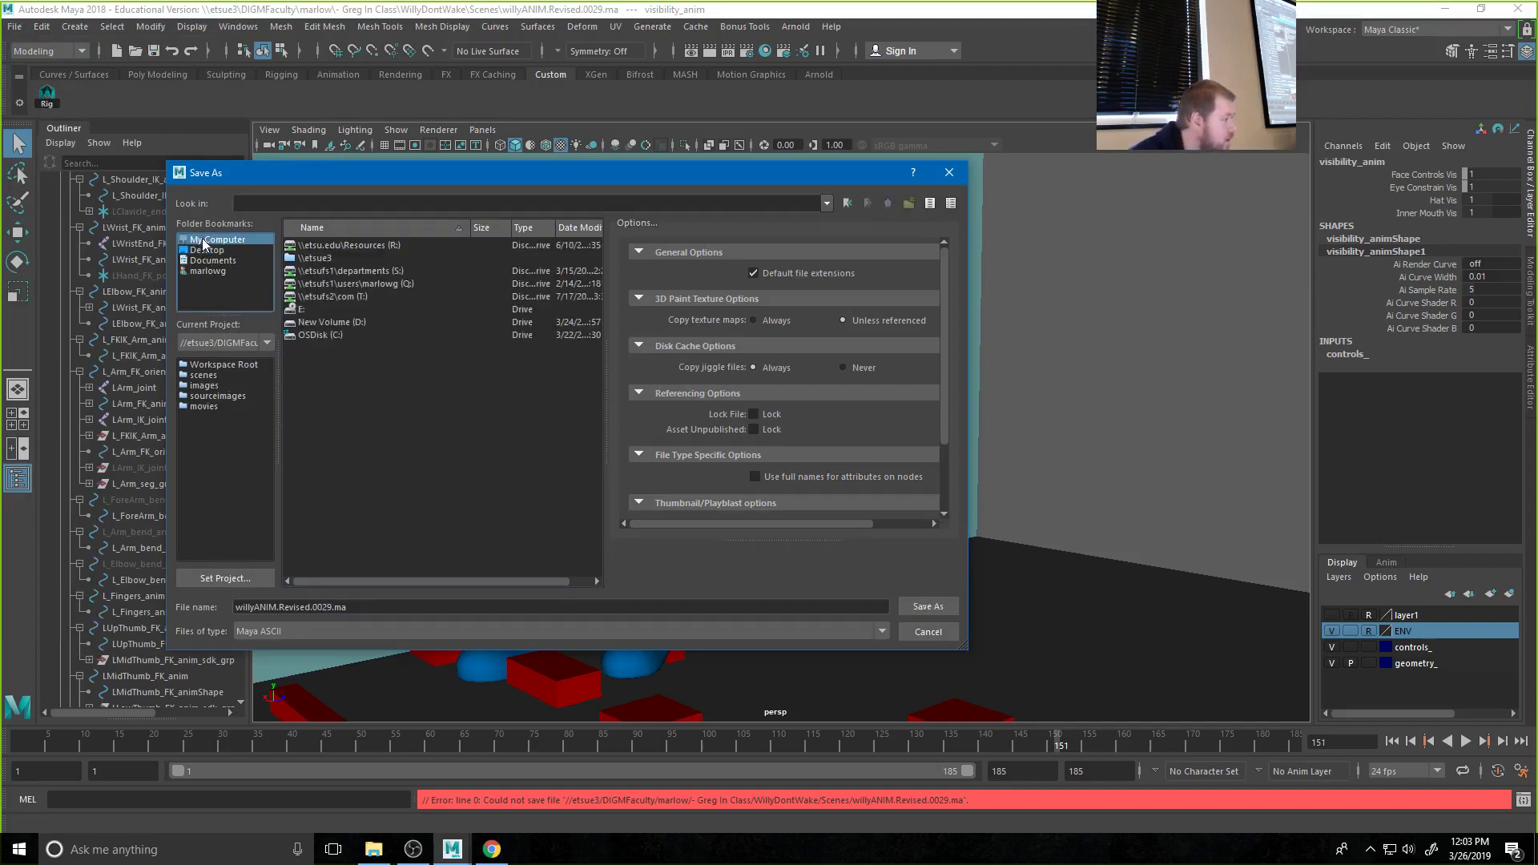
pyautogui.doubleClick(336, 321)
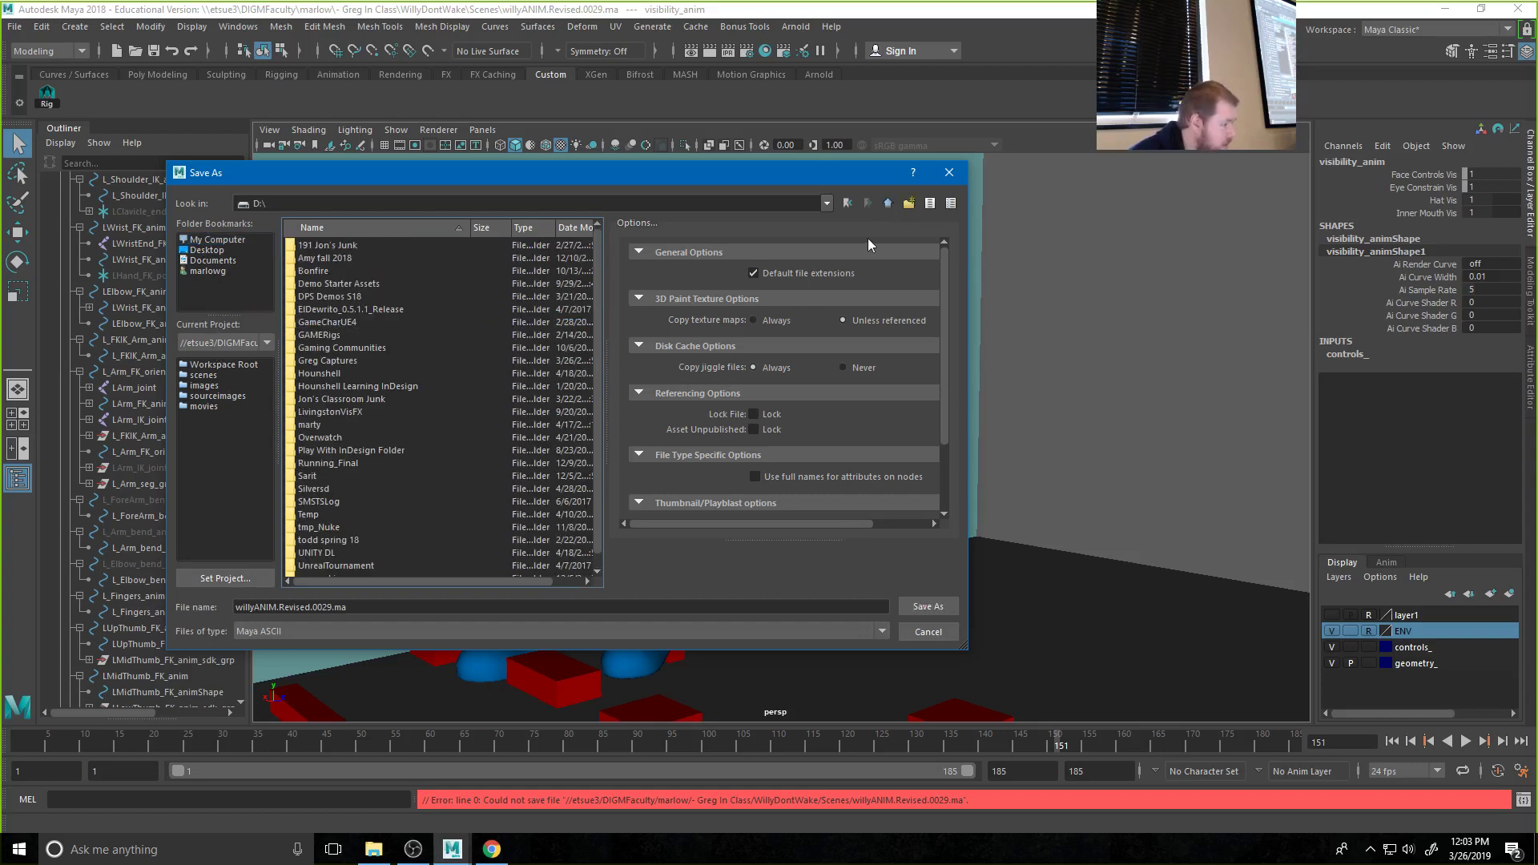
pyautogui.click(908, 203)
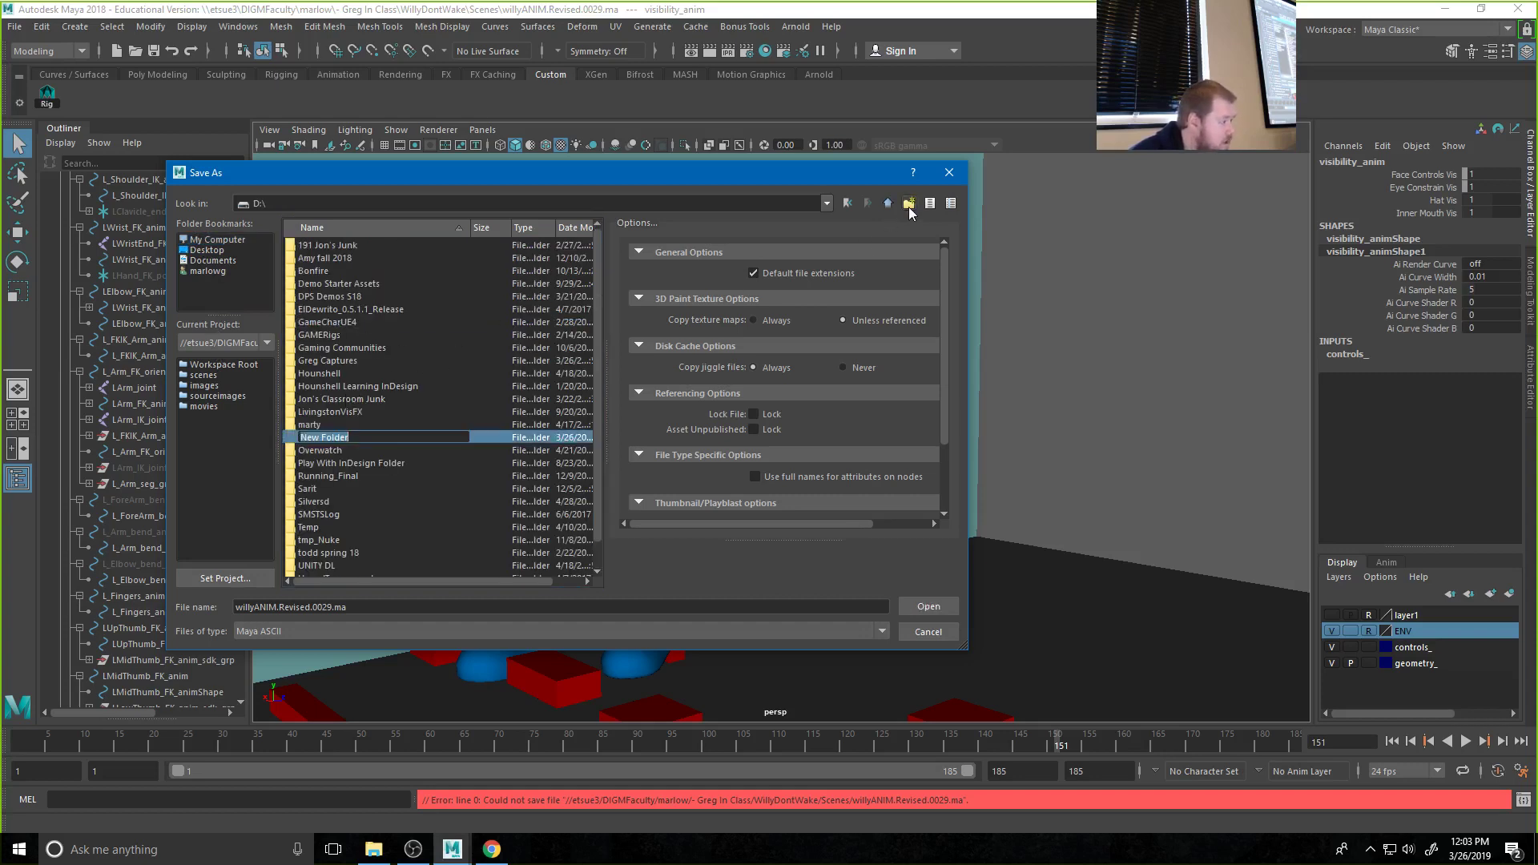
pyautogui.write('Greg')
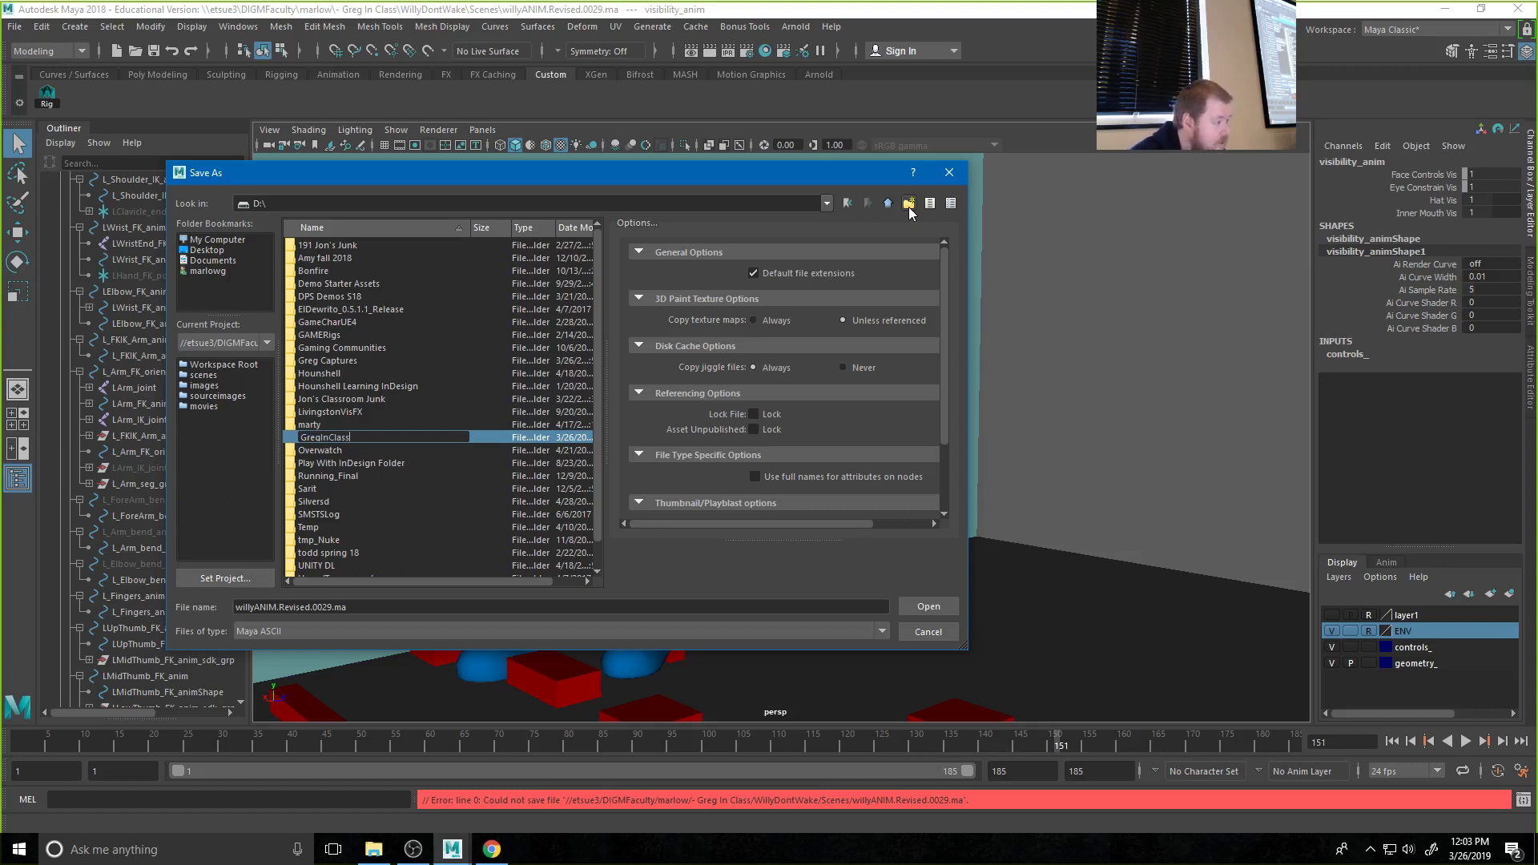
pyautogui.write('InClass')
pyautogui.press('Return')
pyautogui.doubleClick(369, 437)
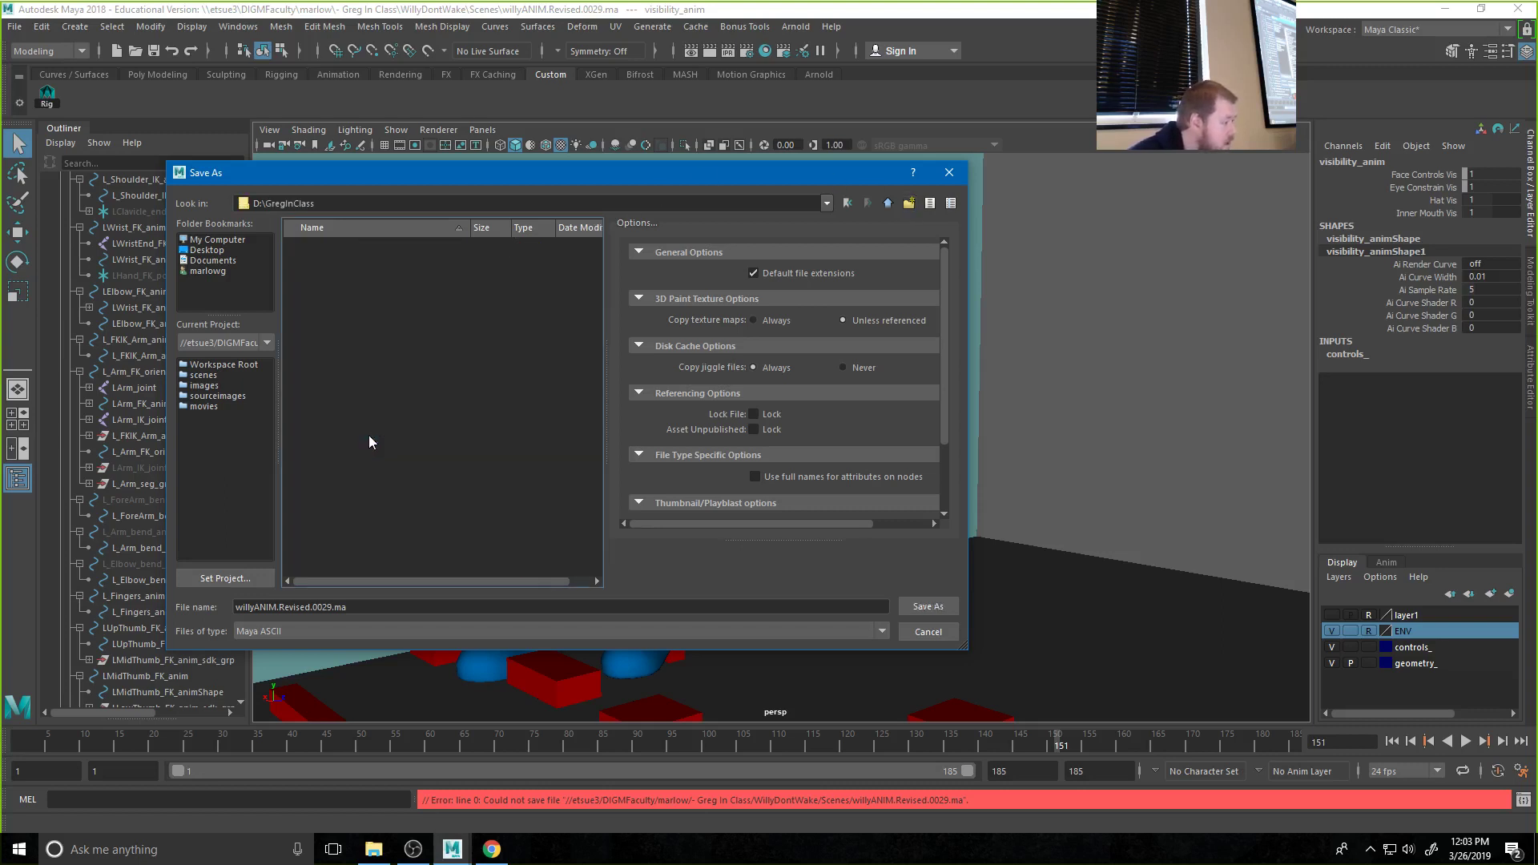
pyautogui.click(907, 611)
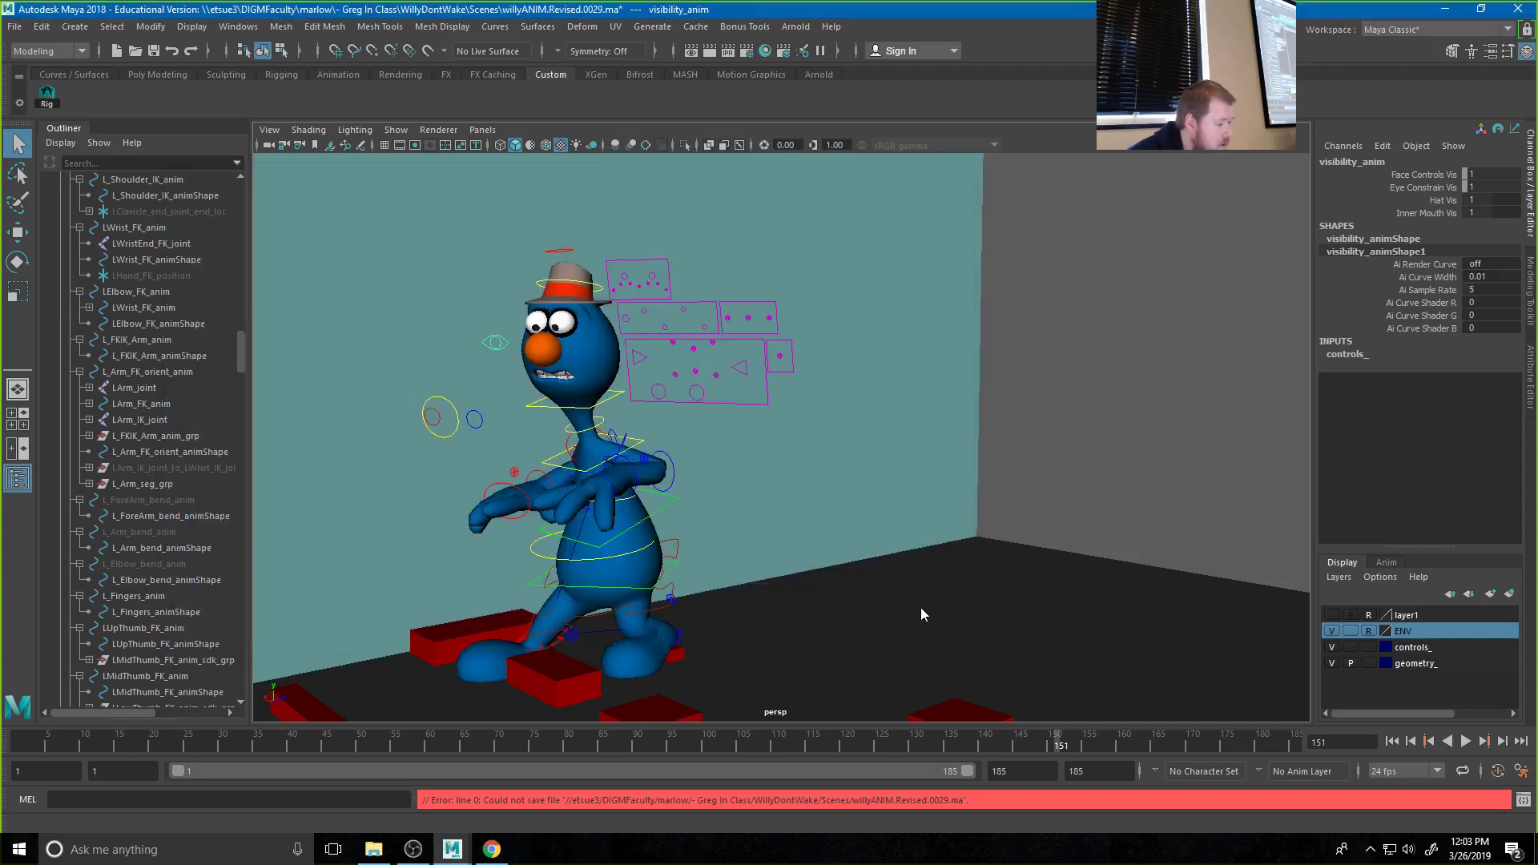
pyautogui.click(373, 848)
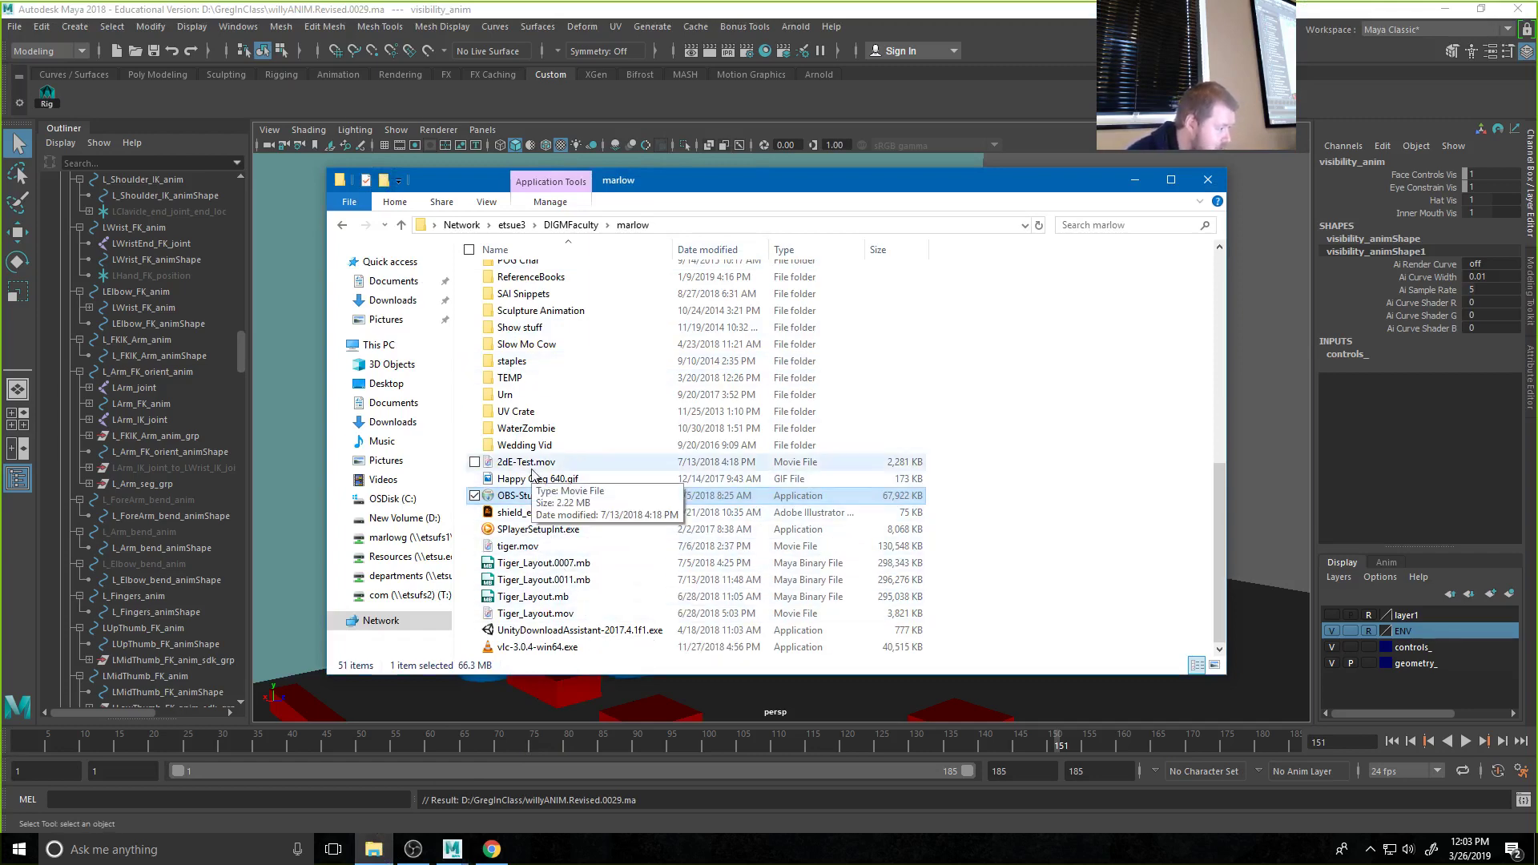
pyautogui.scroll(5, 560, 448)
pyautogui.scroll(4, 593, 416)
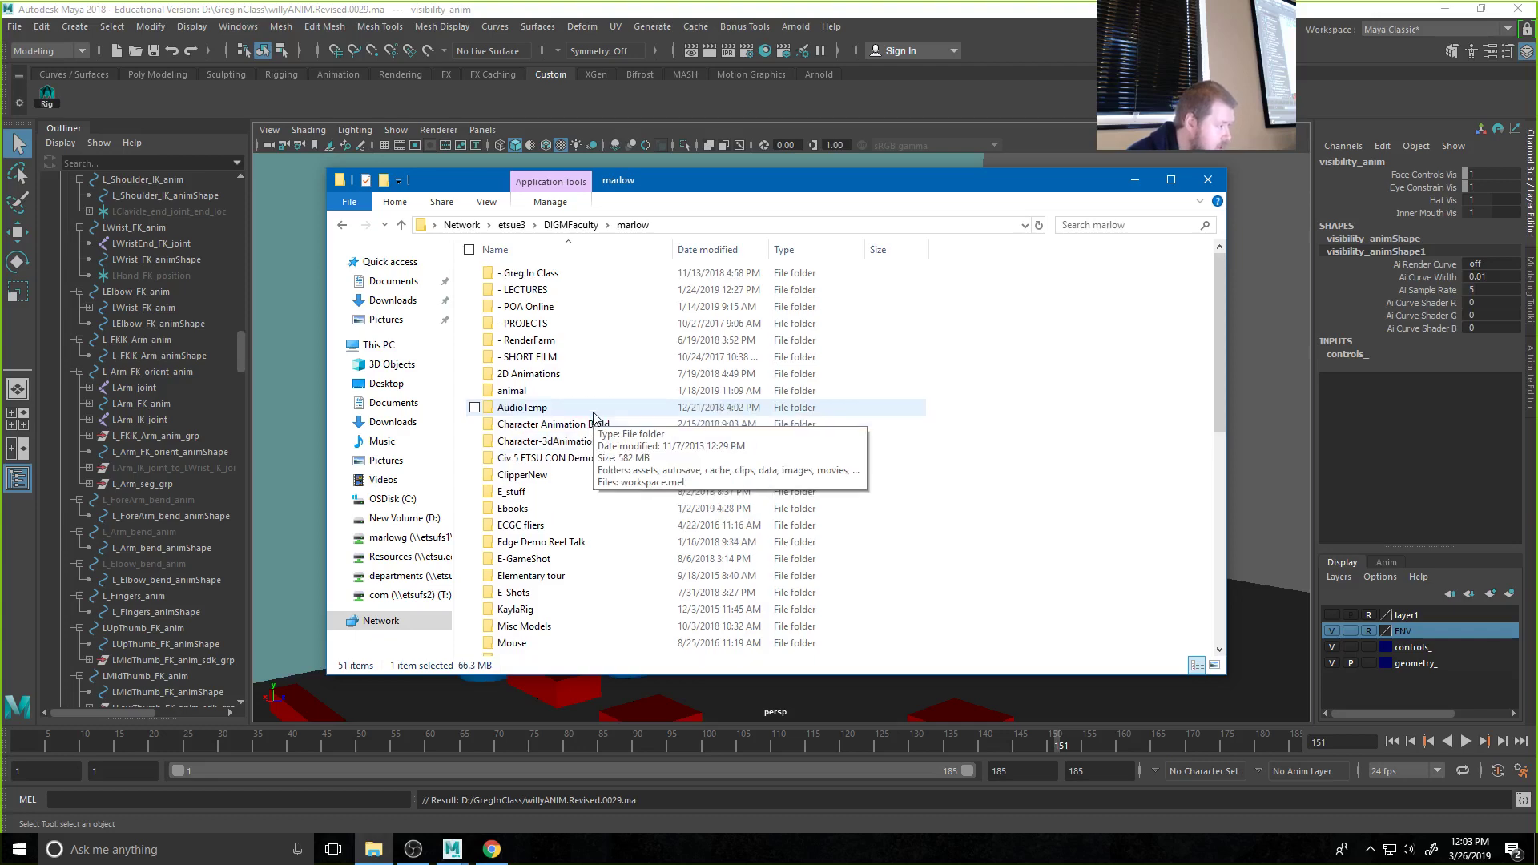
pyautogui.click(1133, 181)
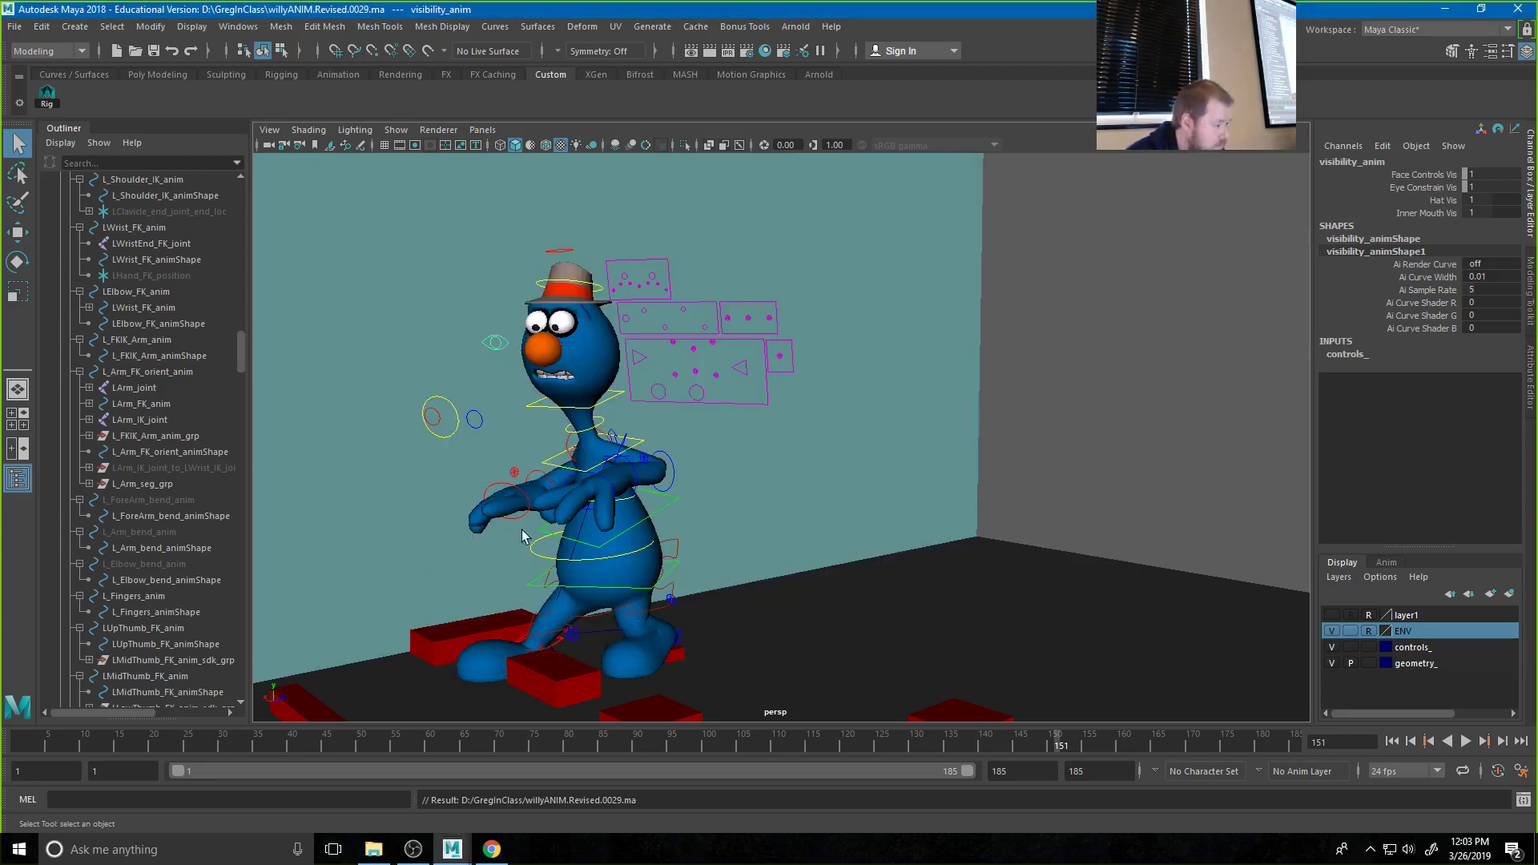
# Reopen willyANIM.Revised.0029.ma from its folder on the D: drive and dismiss the scene reading notice
pyautogui.click(13, 27)
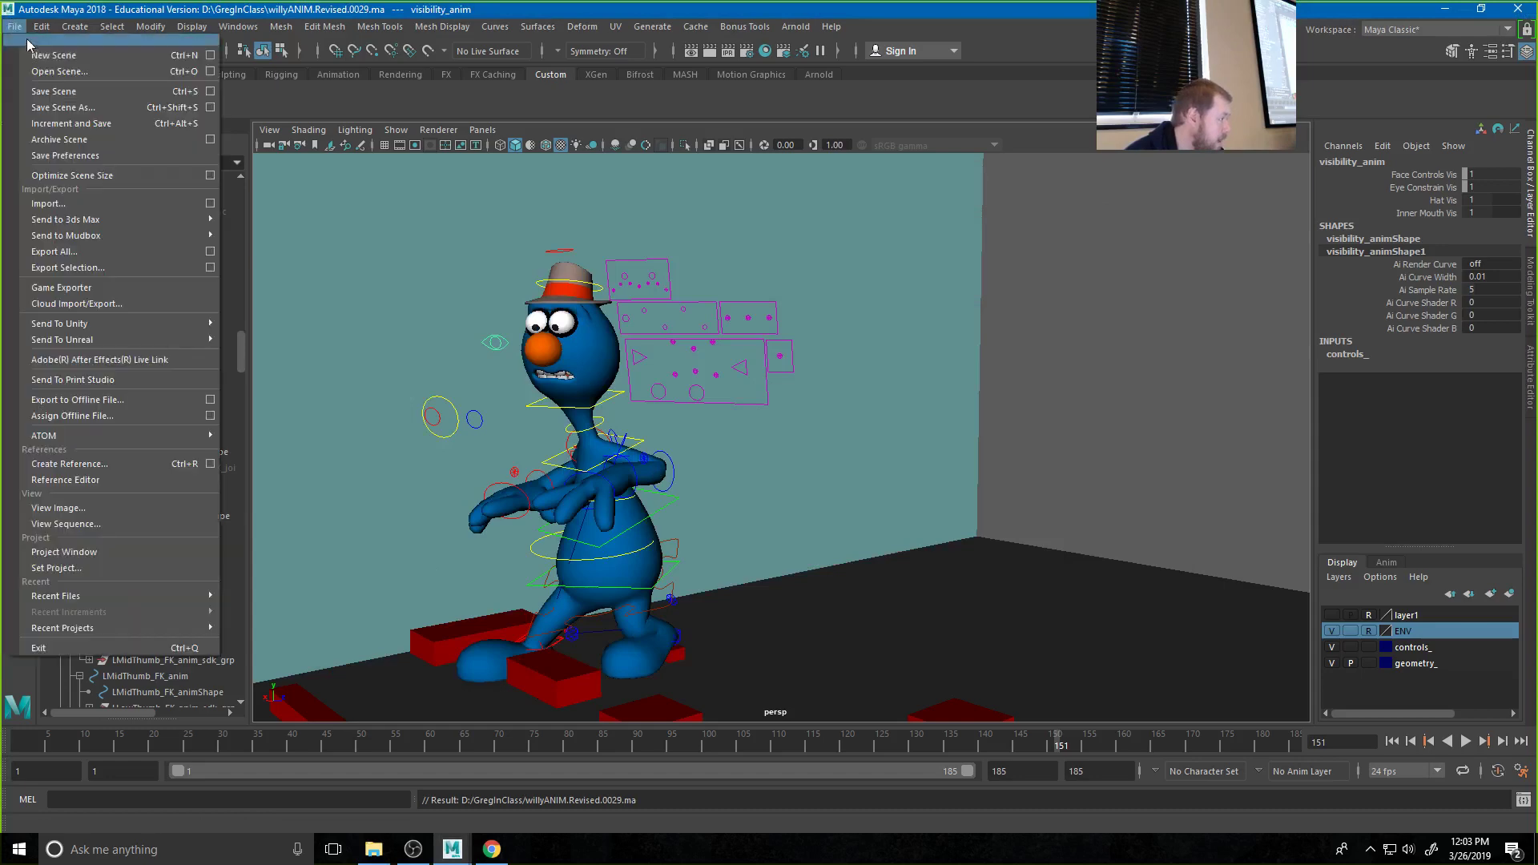
pyautogui.click(36, 70)
pyautogui.click(355, 248)
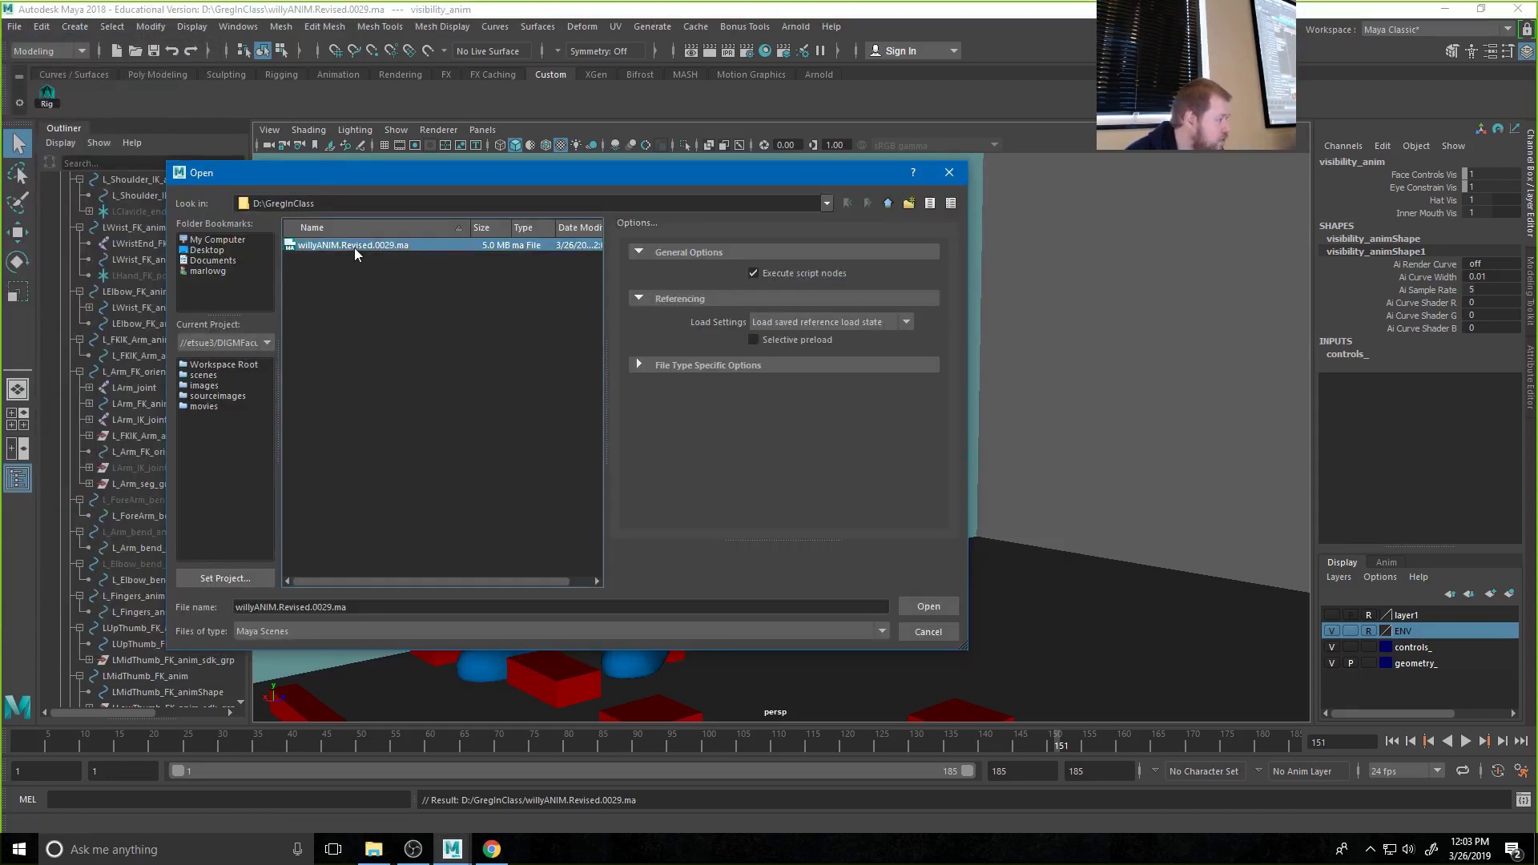
pyautogui.click(941, 609)
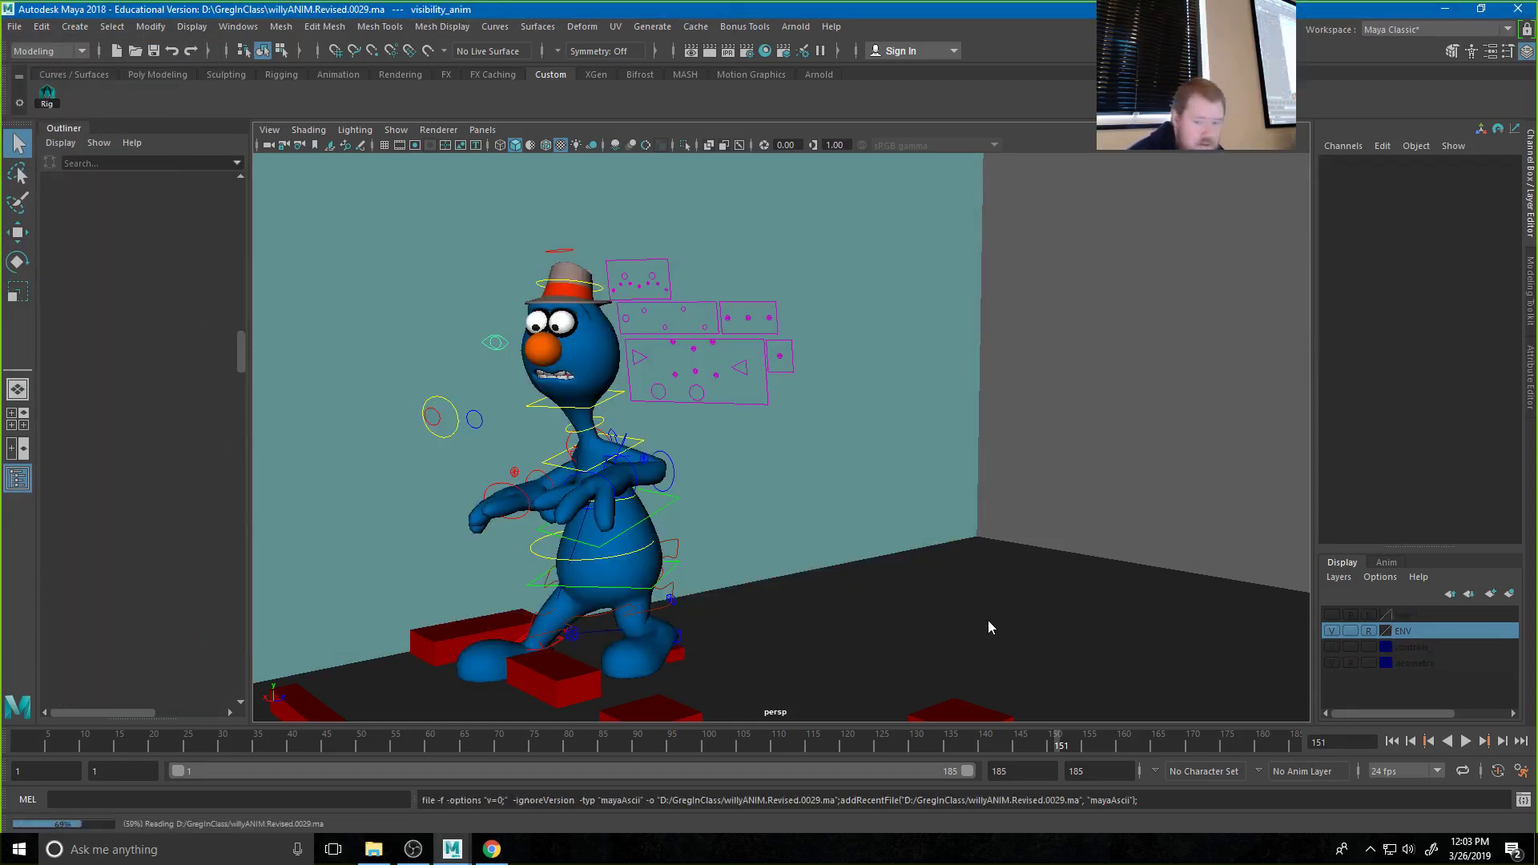
pyautogui.click(765, 472)
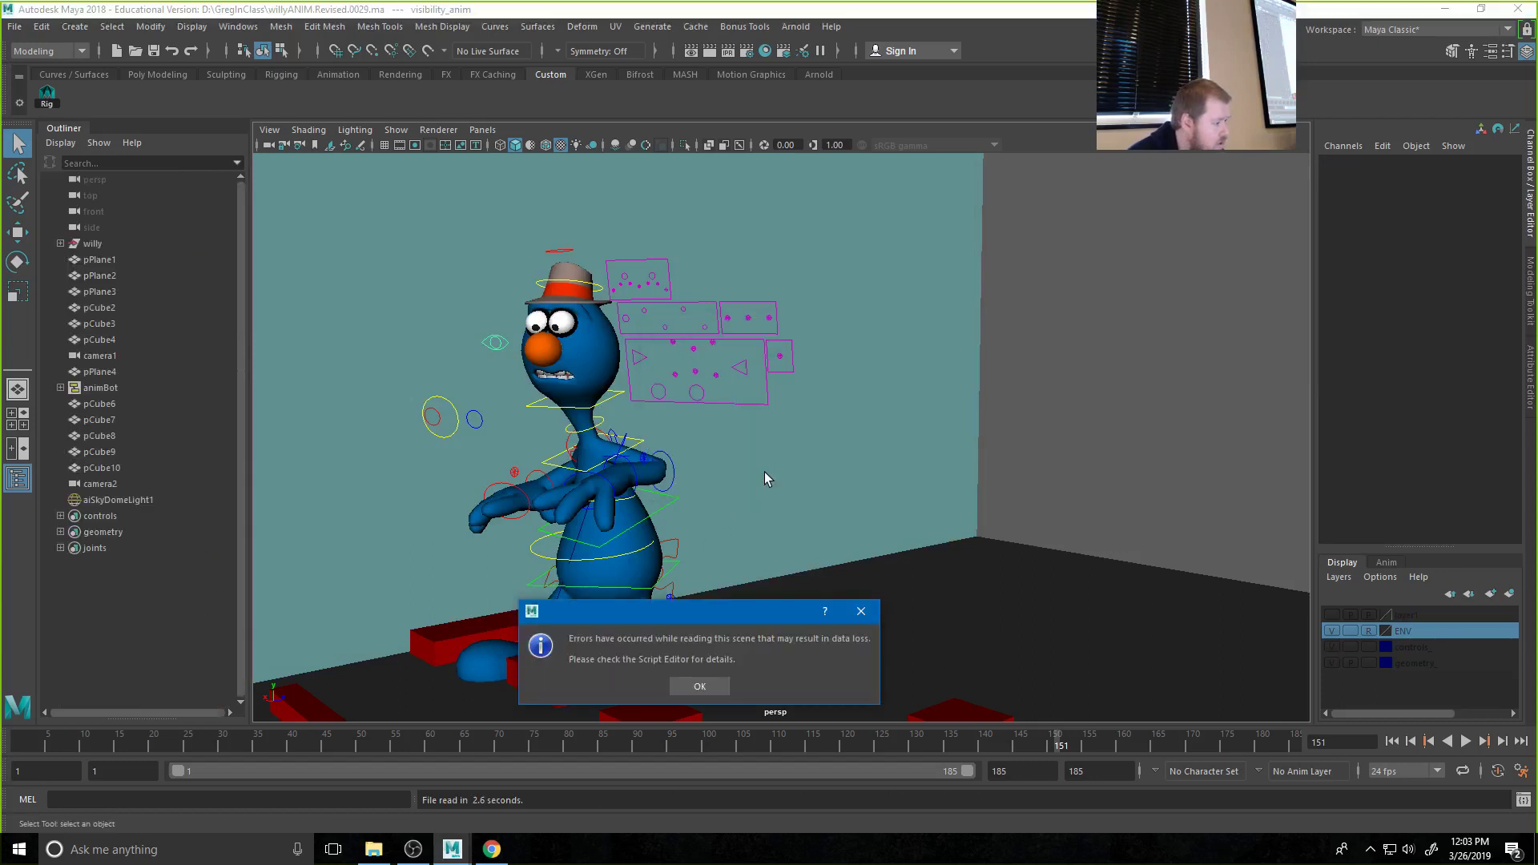
pyautogui.click(699, 687)
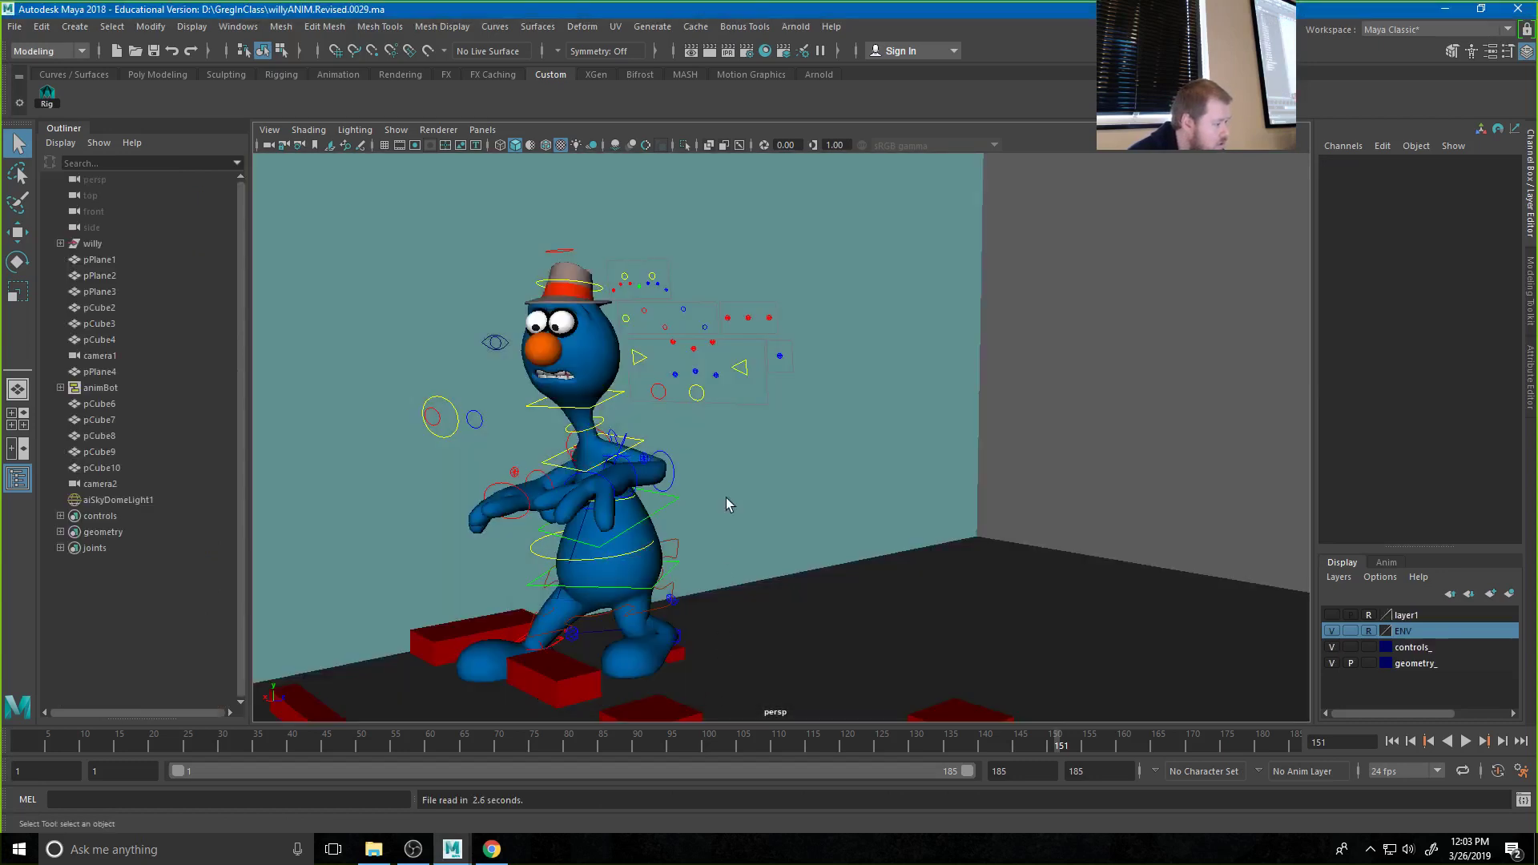
# Try moving the left mouth corner control with the Move tool and undo the move
pyautogui.click(743, 370)
pyautogui.press('w')
pyautogui.moveTo(741, 369)
pyautogui.mouseDown()
pyautogui.moveTo(739, 338)
pyautogui.moveTo(737, 352)
pyautogui.mouseUp()
pyautogui.hotkey('ctrl', 'z')
# Try out the left mouth corner, jaw and upper-left lip controls by moving each one, and undo the moves
pyautogui.scroll(5, 527, 422)
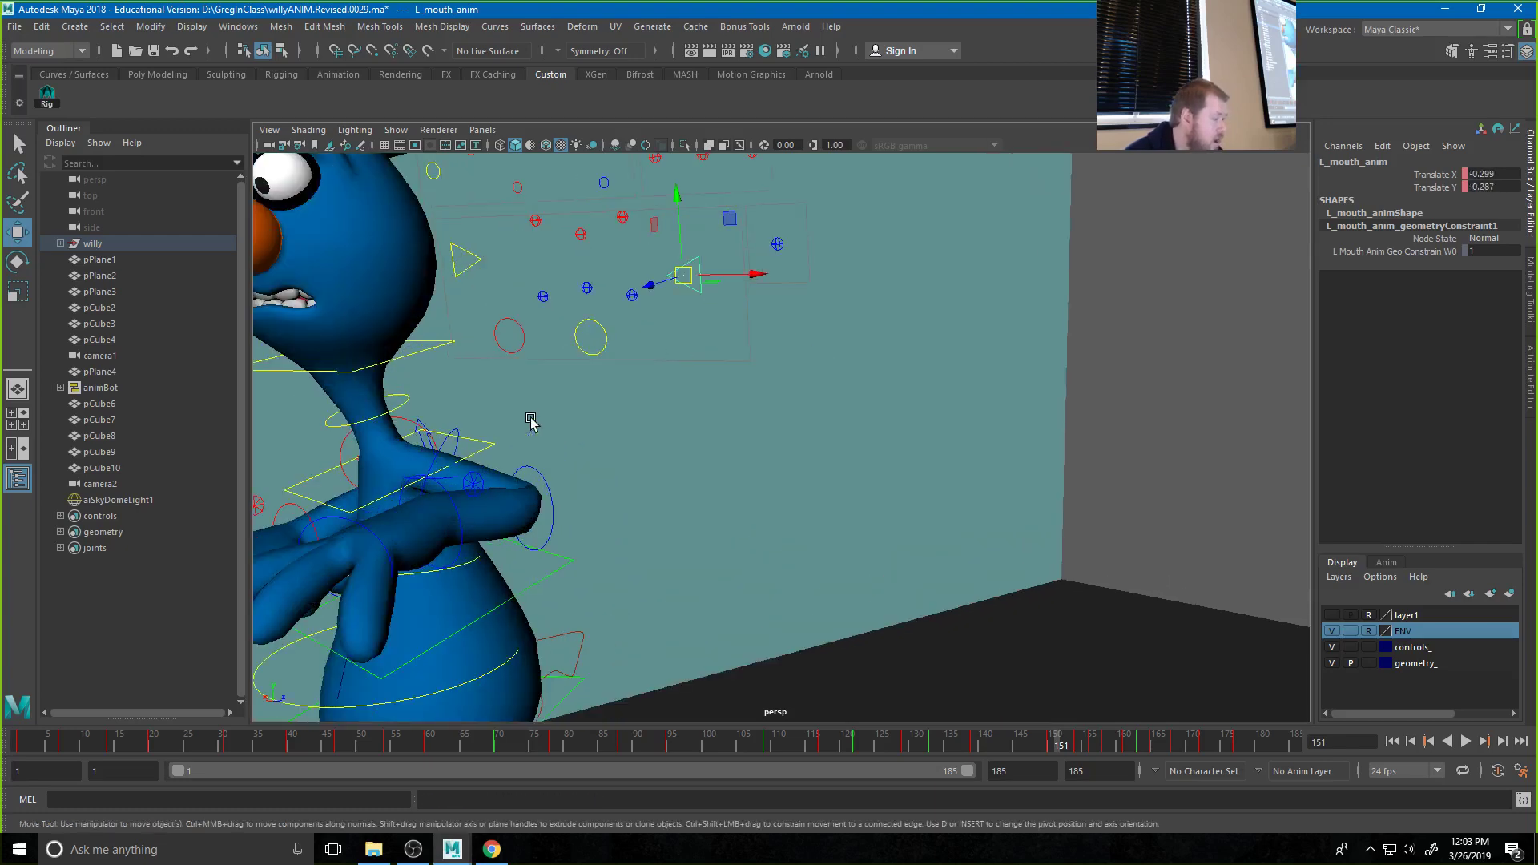
pyautogui.keyDown('alt'); pyautogui.moveTo(532, 419); pyautogui.dragTo(830, 494, button='middle'); pyautogui.keyUp('alt')
pyautogui.keyDown('alt'); pyautogui.moveTo(831, 494); pyautogui.dragTo(838, 495); pyautogui.keyUp('alt')
pyautogui.keyDown('alt'); pyautogui.moveTo(838, 495); pyautogui.dragTo(555, 583, button='middle'); pyautogui.keyUp('alt')
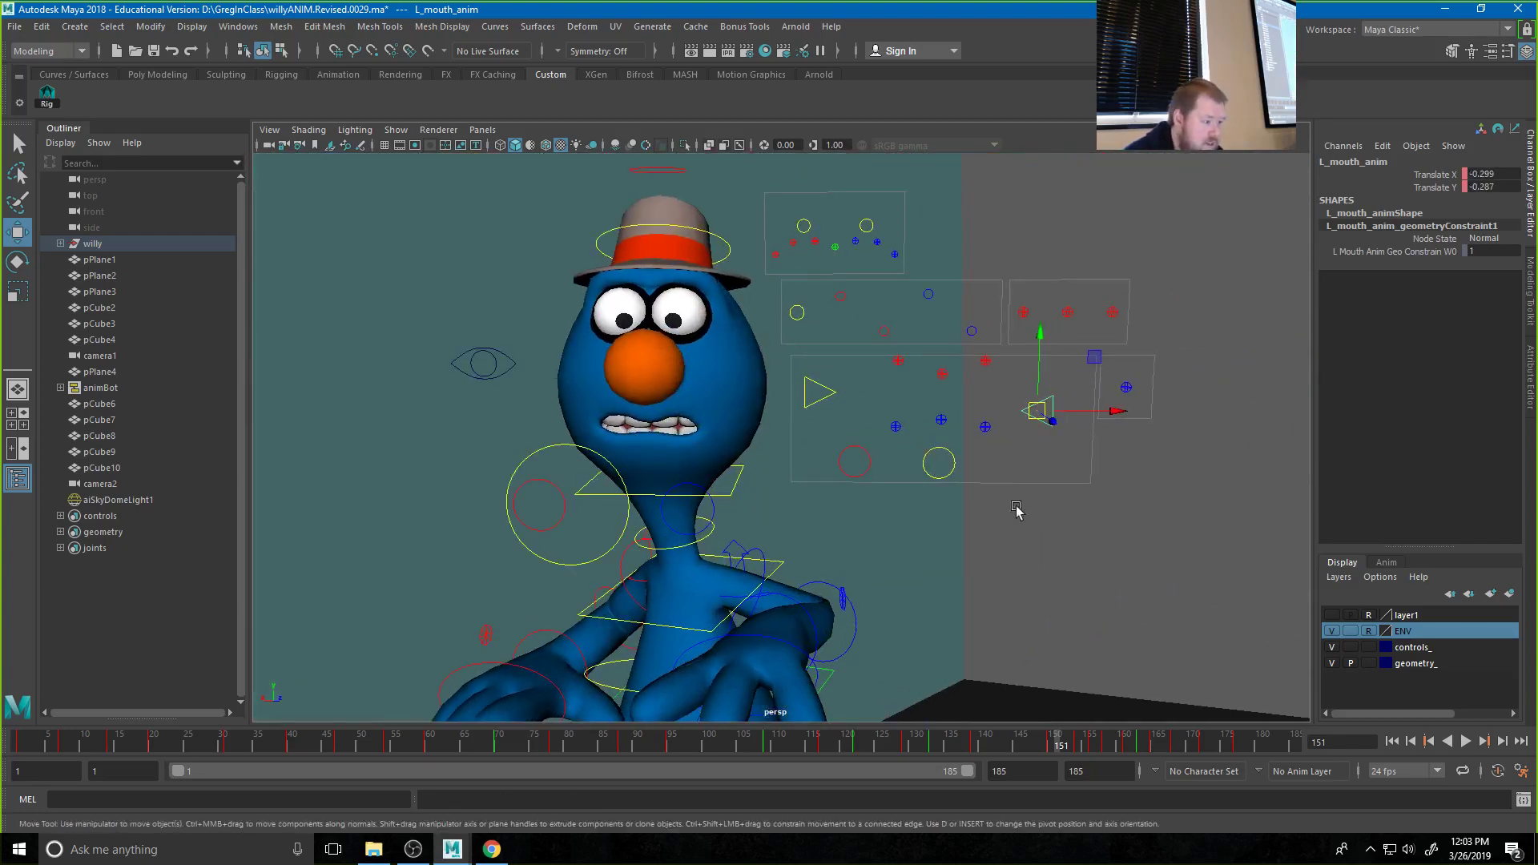
pyautogui.moveTo(1040, 415); pyautogui.dragTo(1077, 368)
pyautogui.click(941, 458)
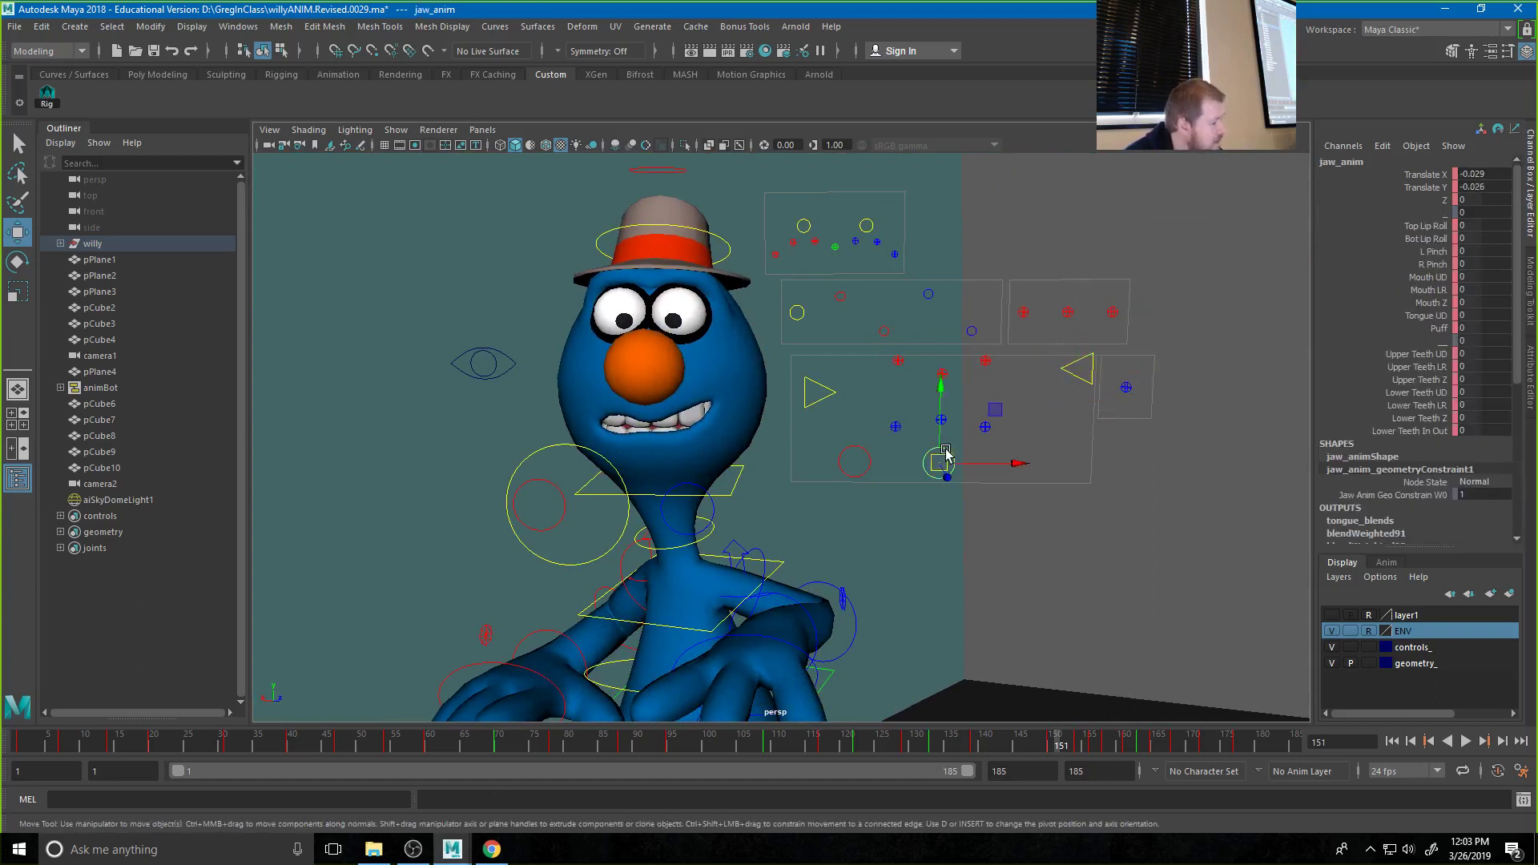
pyautogui.moveTo(938, 459); pyautogui.dragTo(928, 469)
pyautogui.click(985, 360)
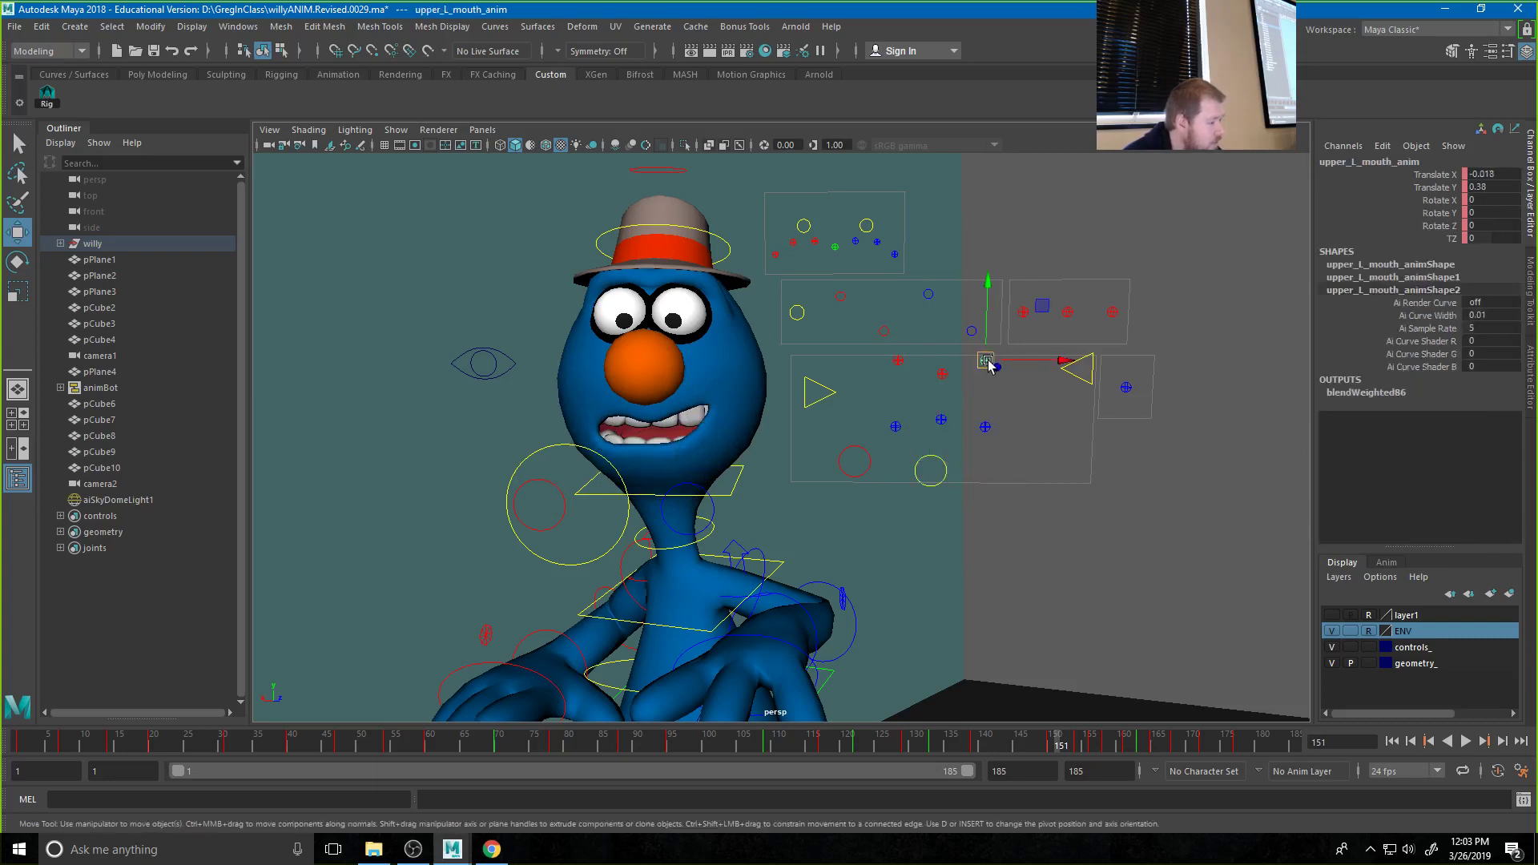
pyautogui.moveTo(989, 358); pyautogui.dragTo(979, 382)
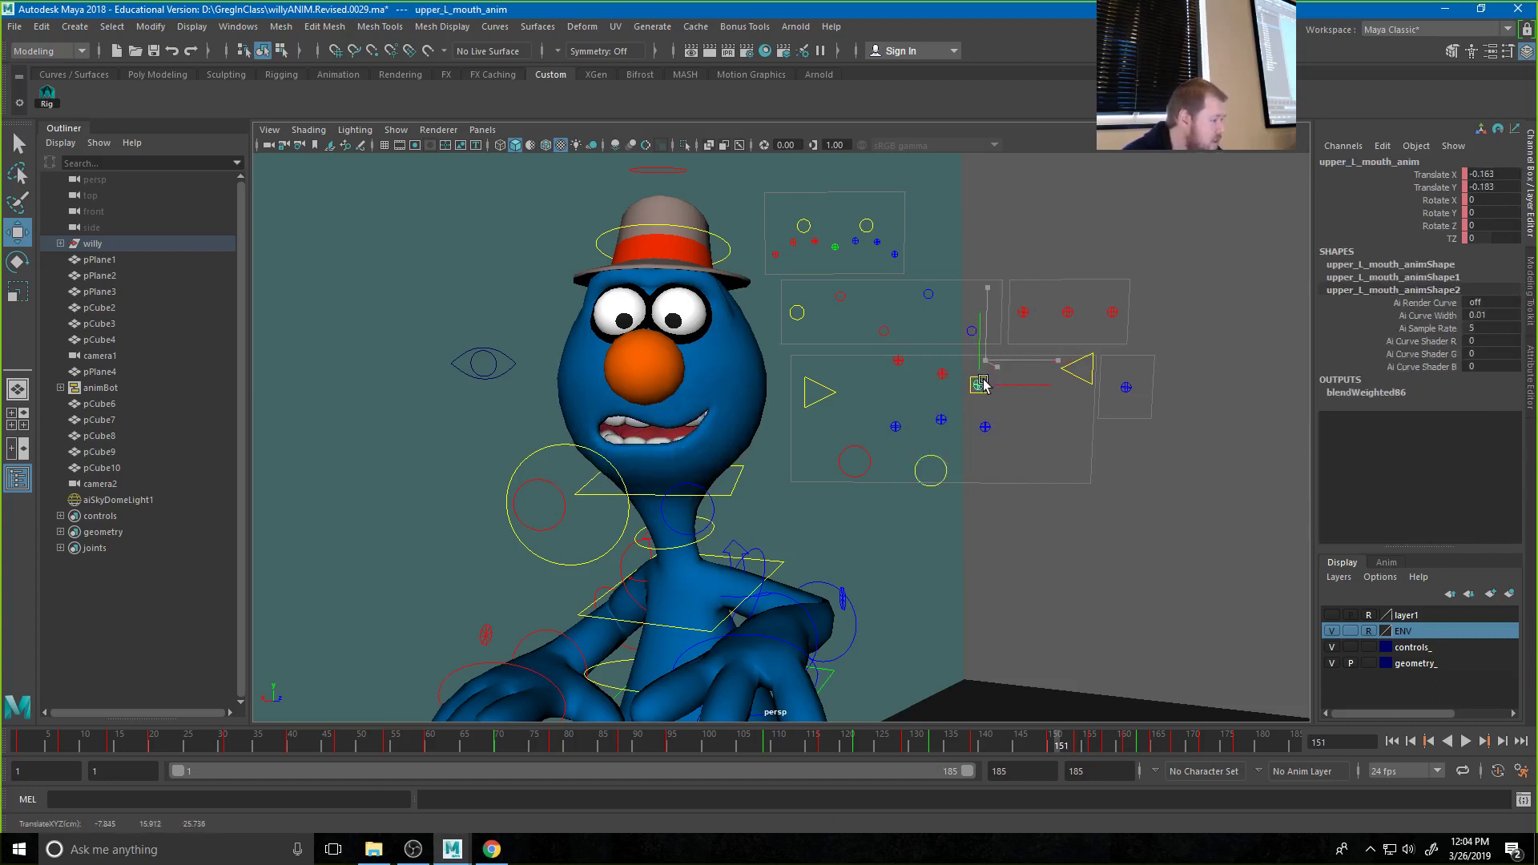
pyautogui.hotkey('ctrl', 'z')
pyautogui.hotkey('ctrl', 'z')
pyautogui.hotkey('ctrl', 'z')
pyautogui.hotkey('ctrl', 'z')
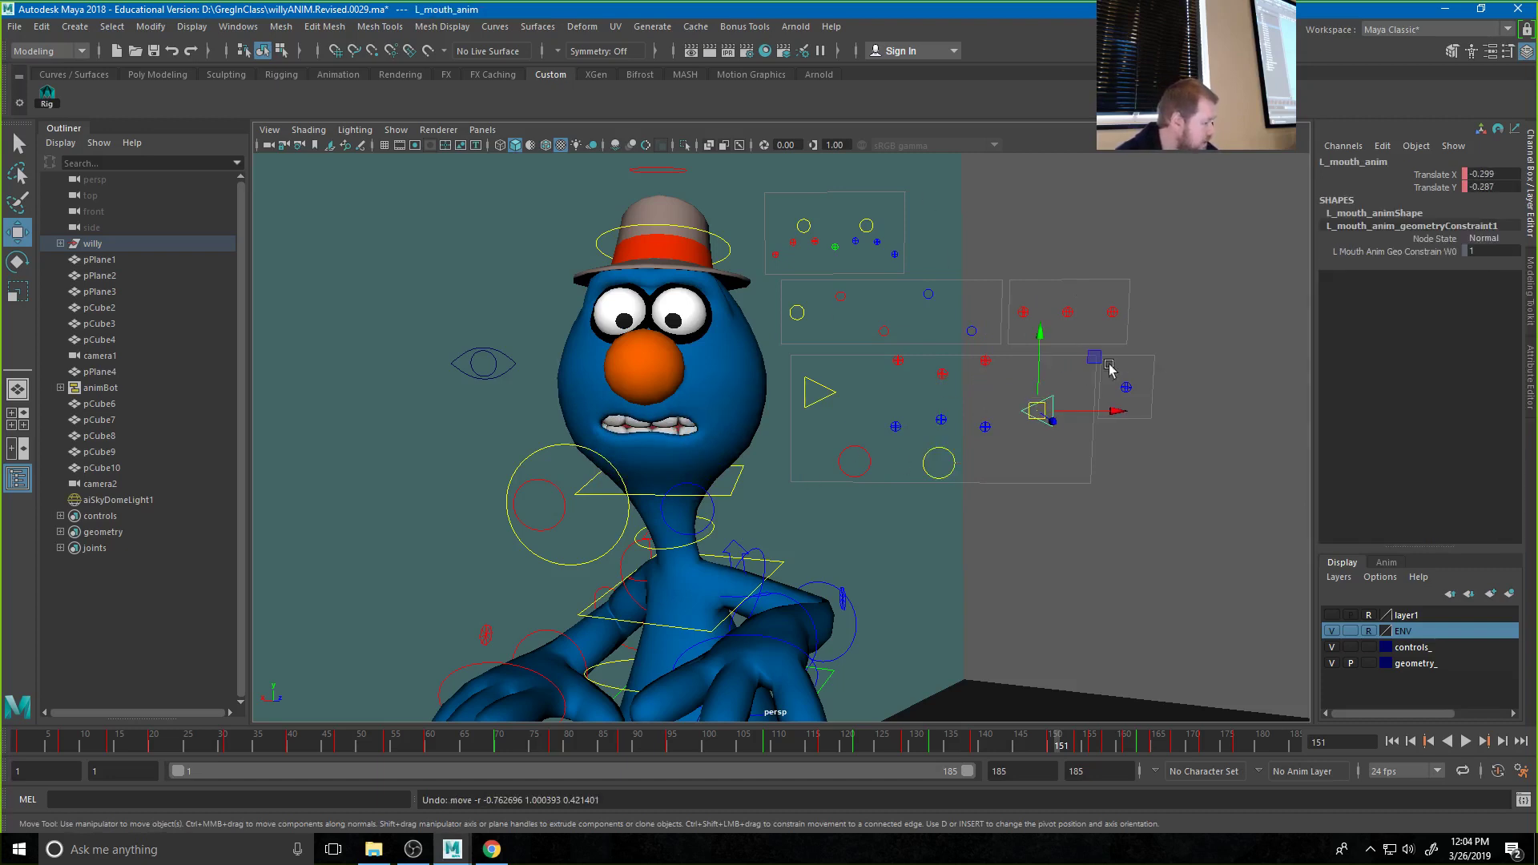
# Test the left upper eyelid and middle tongue controls by moving each, undoing both moves
pyautogui.click(930, 296)
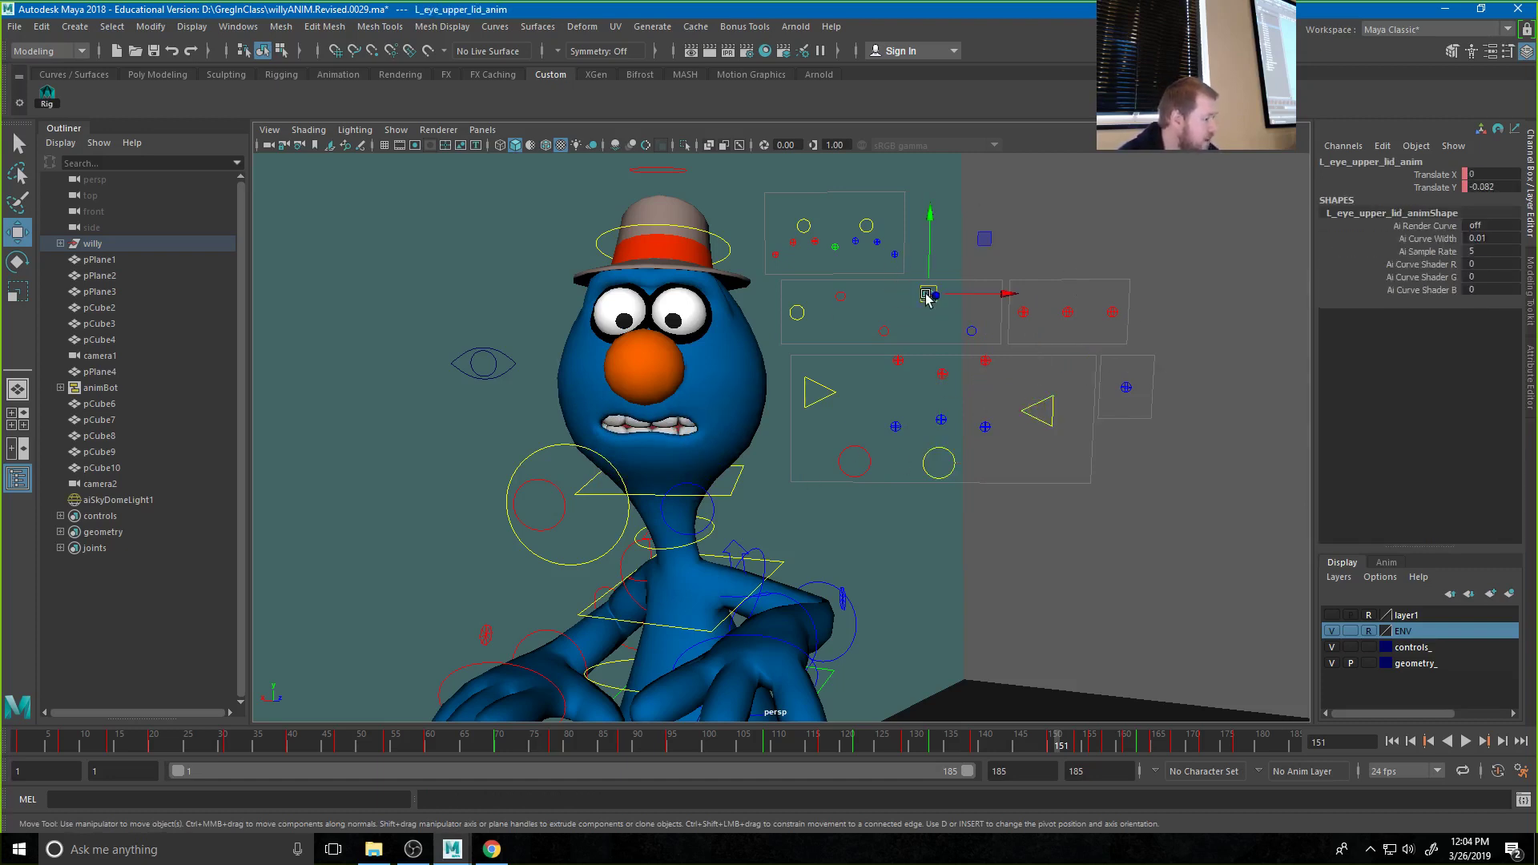
pyautogui.moveTo(931, 300); pyautogui.dragTo(946, 313)
pyautogui.hotkey('ctrl', 'z')
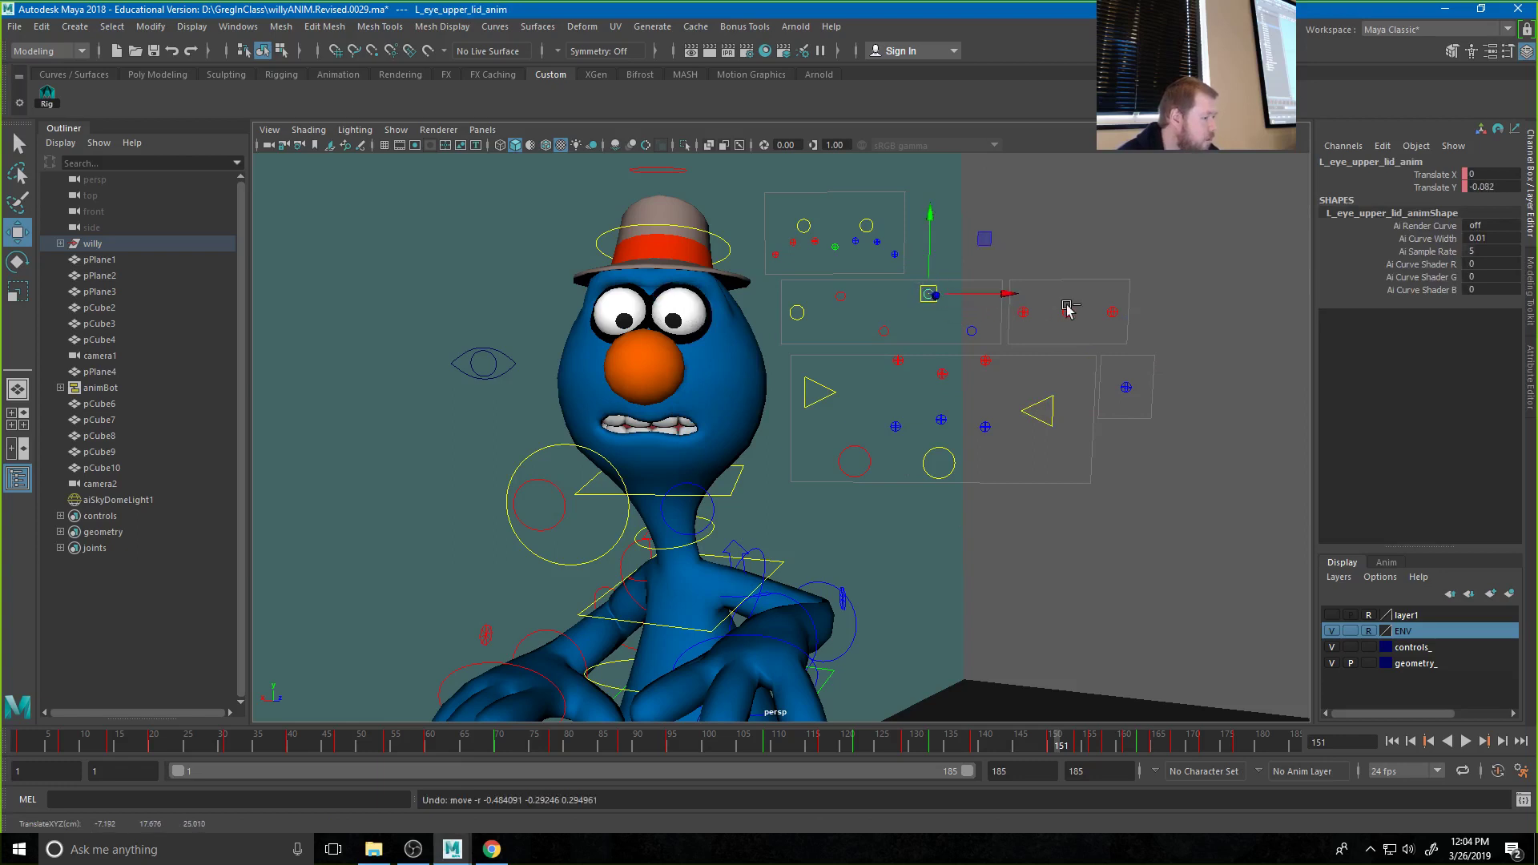
pyautogui.click(1069, 314)
pyautogui.moveTo(1070, 314); pyautogui.dragTo(1020, 311)
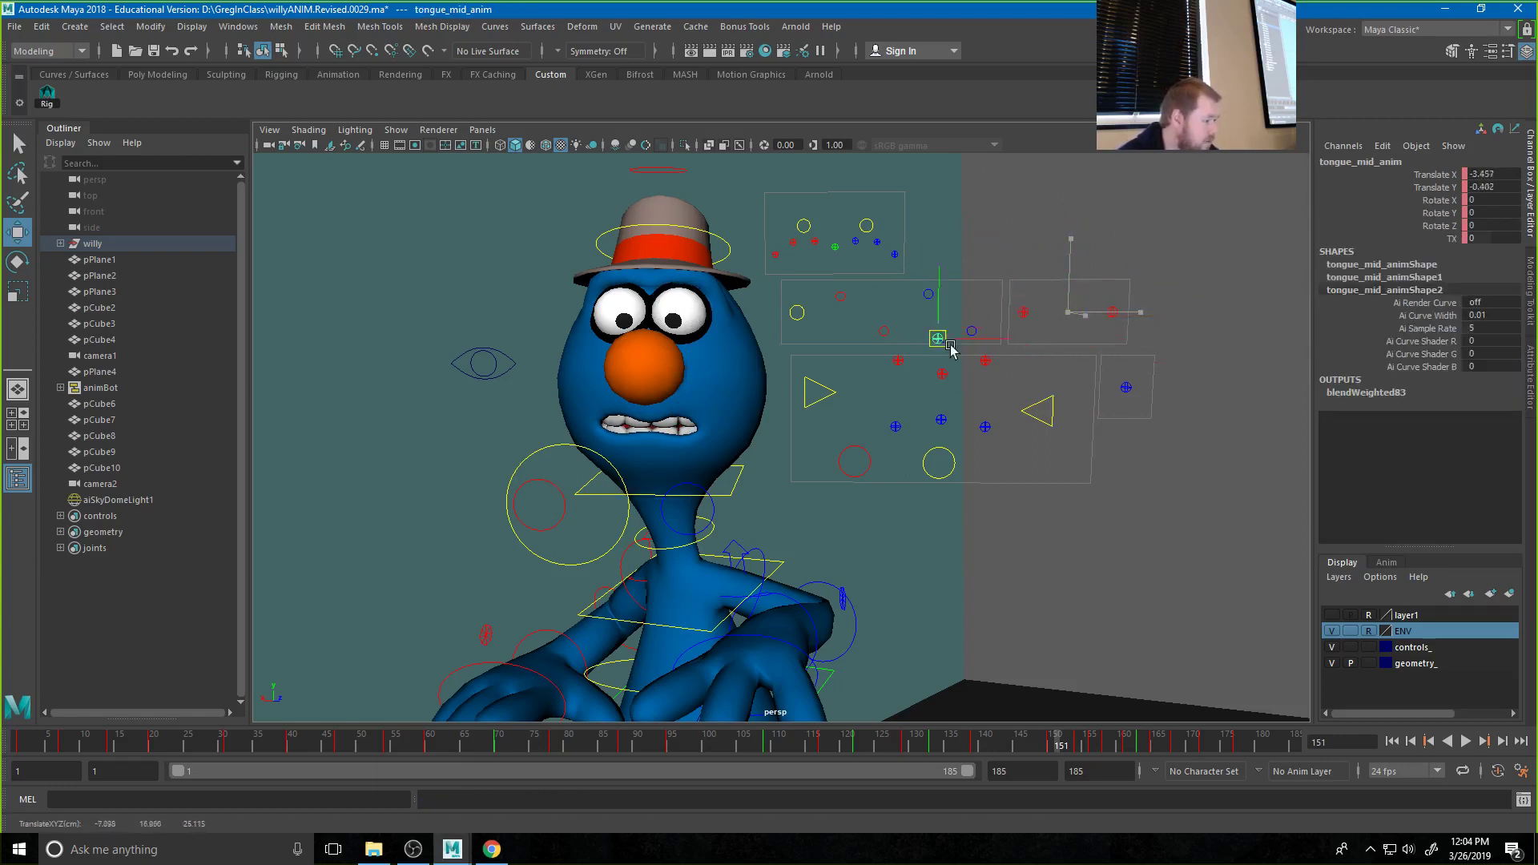
pyautogui.hotkey('ctrl', 'z')
# Test lowering the right overall brow control and the jaw control, undoing each move
pyautogui.click(798, 229)
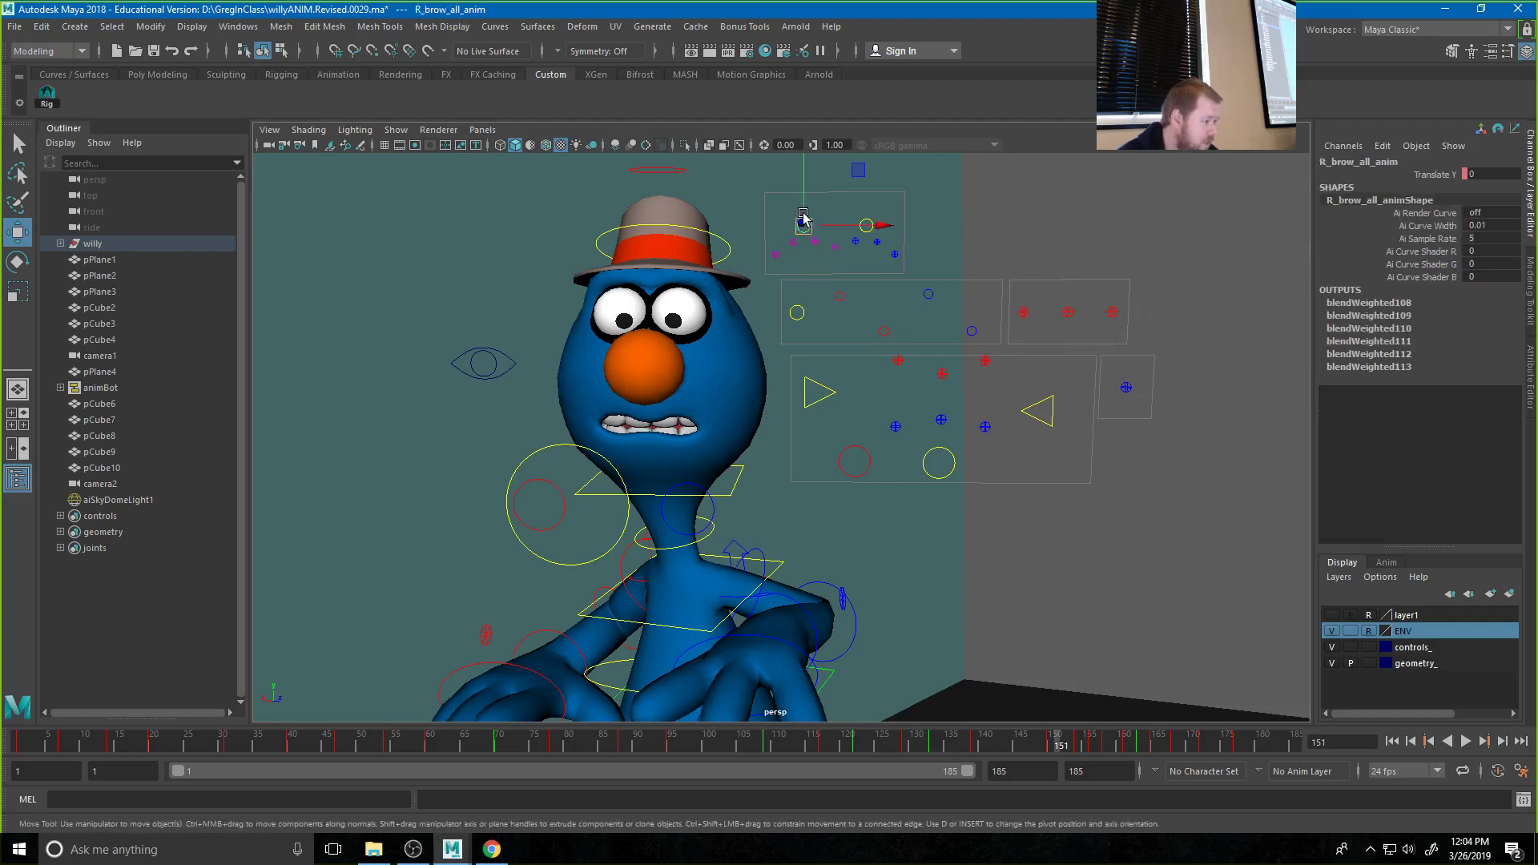
pyautogui.moveTo(801, 226); pyautogui.dragTo(803, 240)
pyautogui.hotkey('ctrl', 'z')
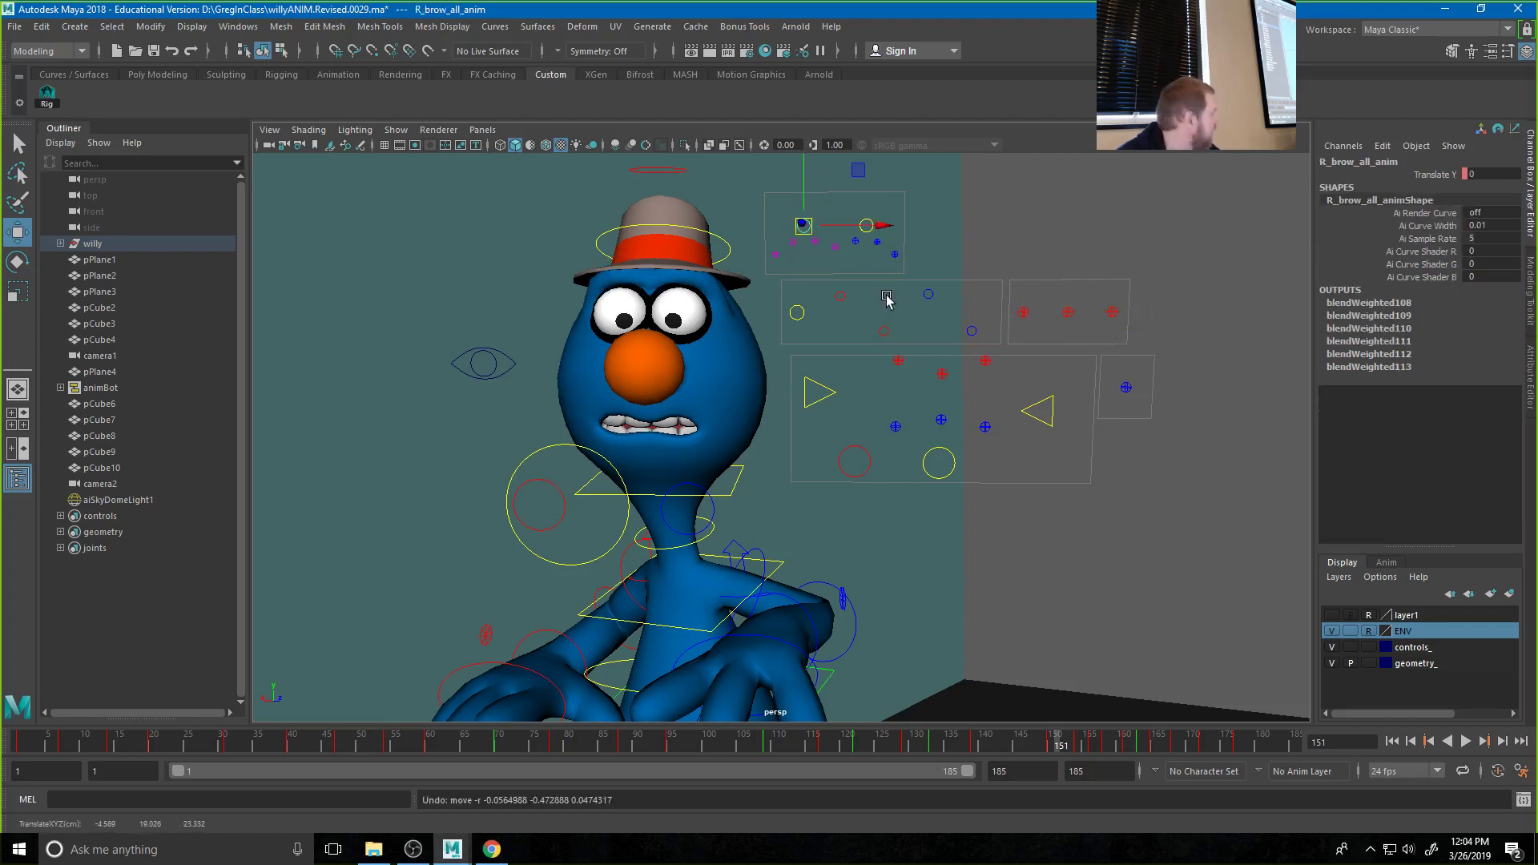
pyautogui.click(939, 451)
pyautogui.moveTo(938, 449); pyautogui.dragTo(937, 481)
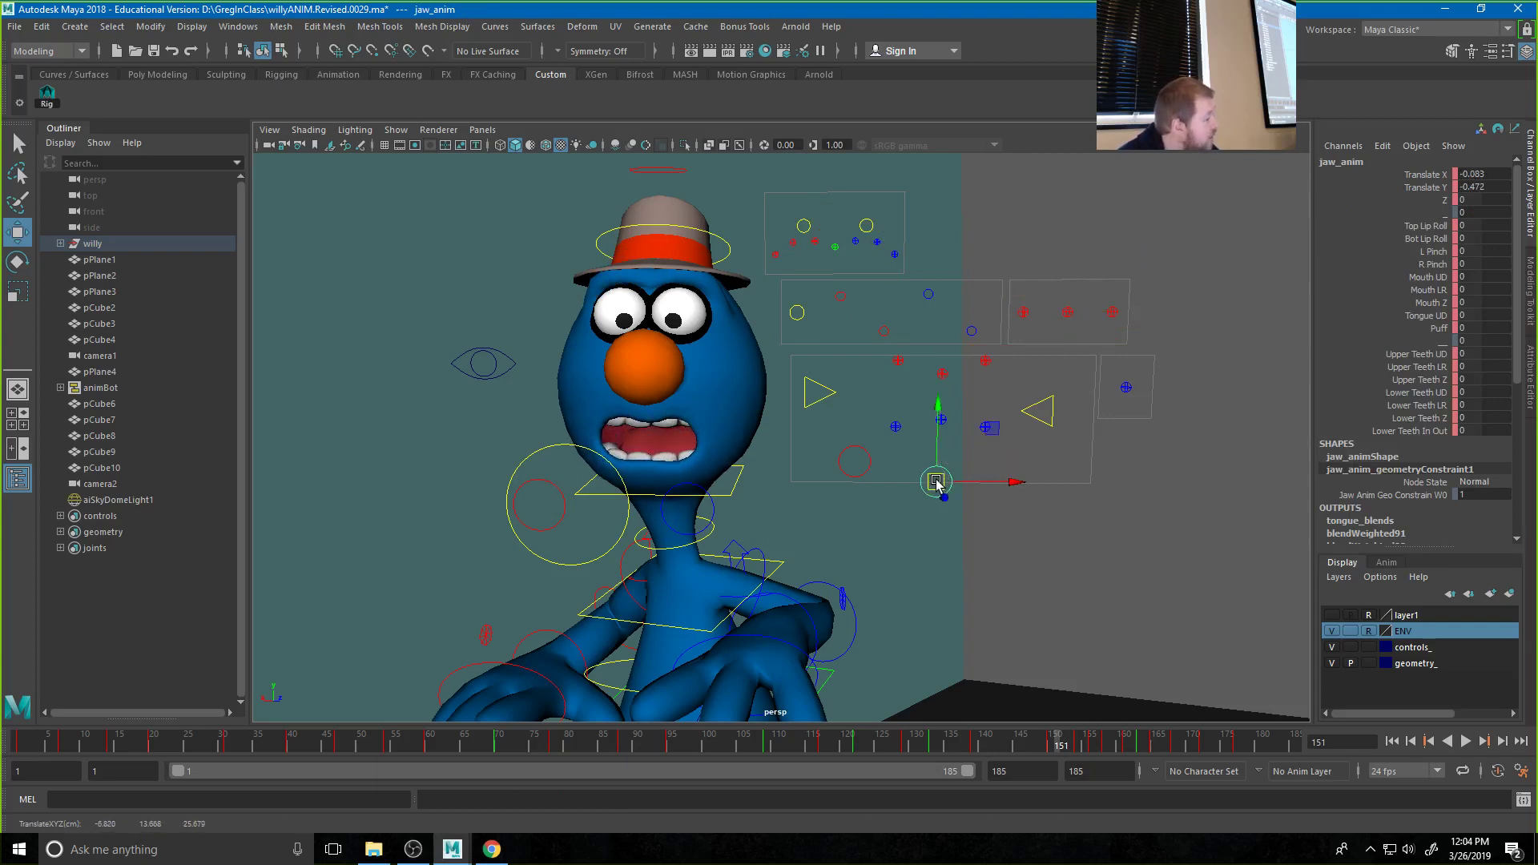
pyautogui.hotkey('ctrl', 'z')
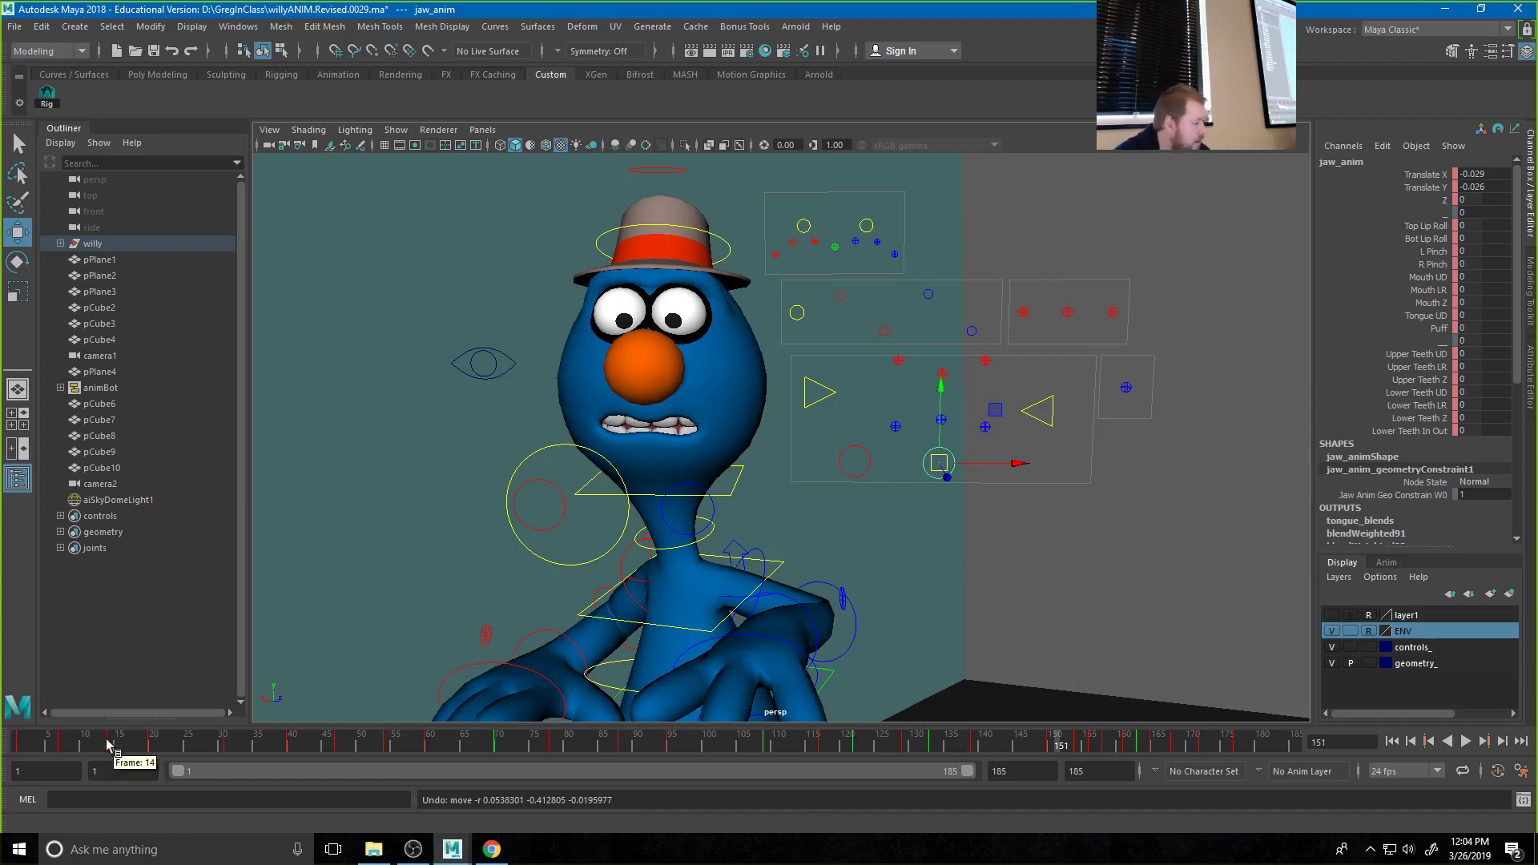
# Return to frame 1 and look through camera2 in the viewport
pyautogui.moveTo(85, 742); pyautogui.dragTo(1, 745)
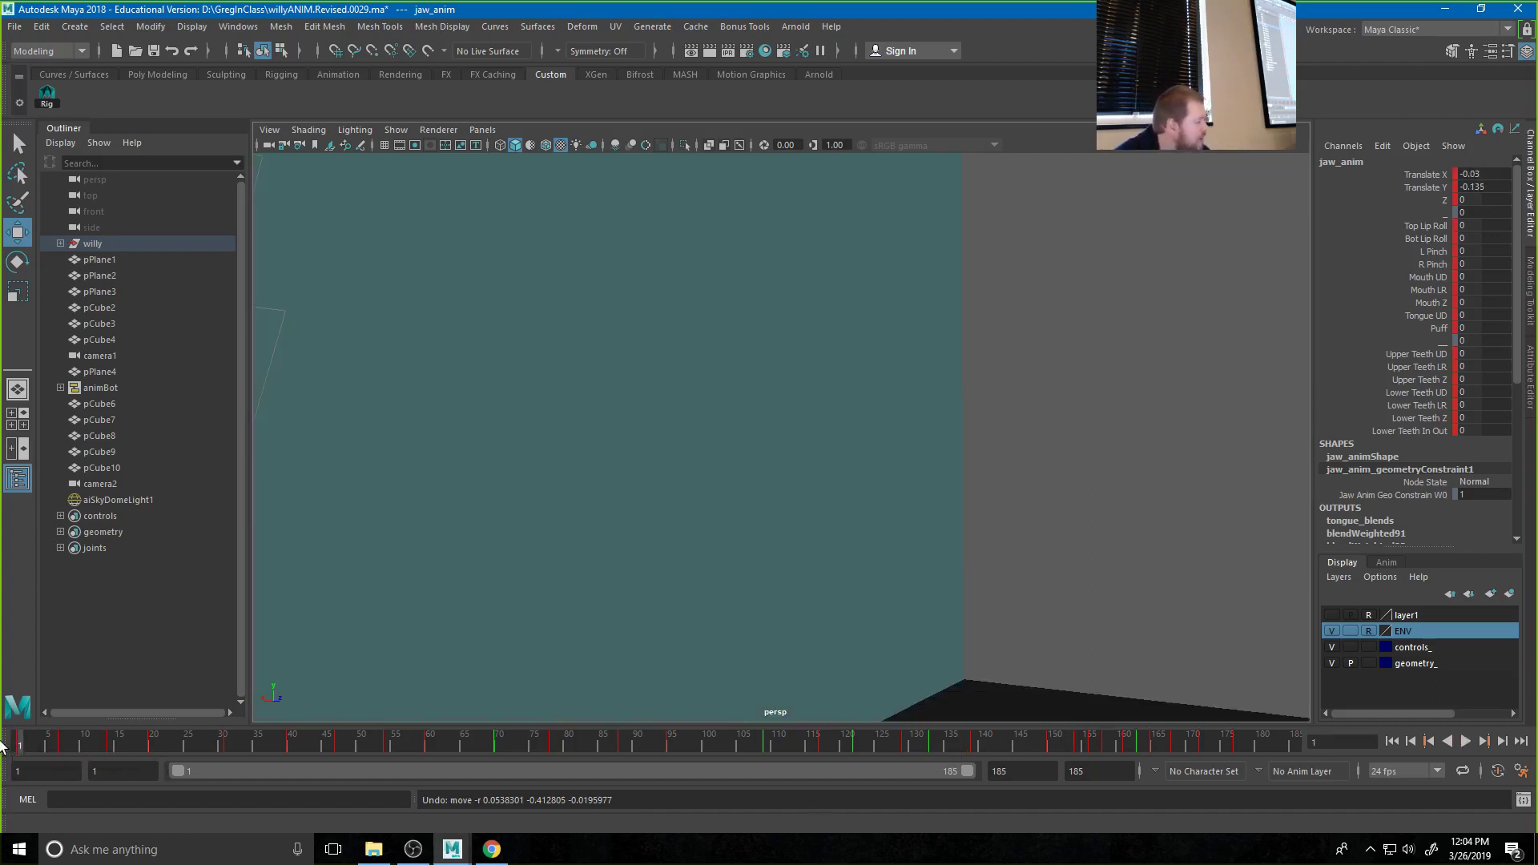
pyautogui.click(482, 130)
pyautogui.moveTo(530, 146)
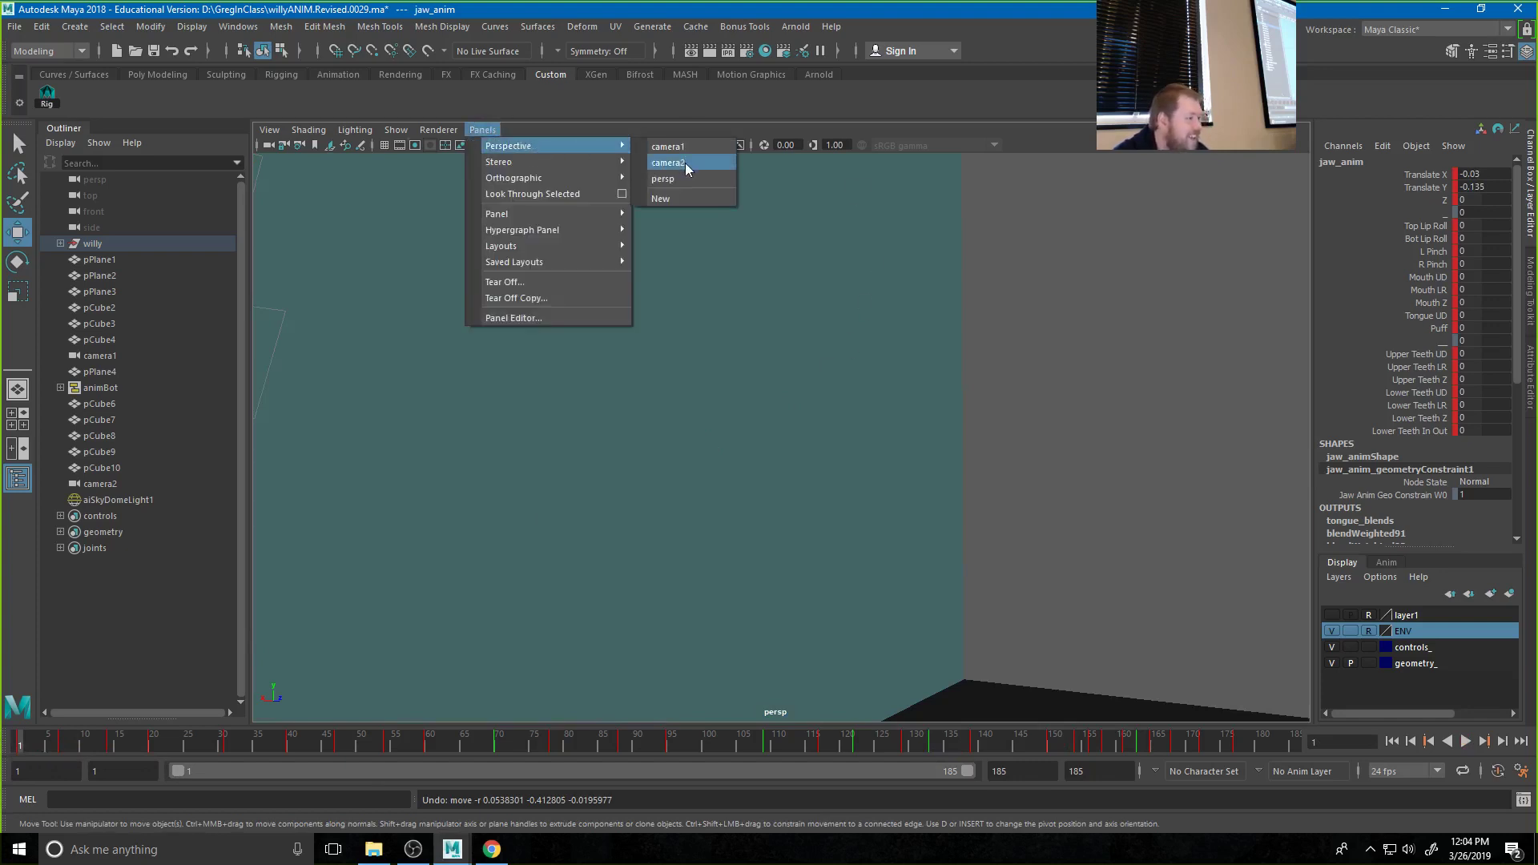
pyautogui.click(686, 163)
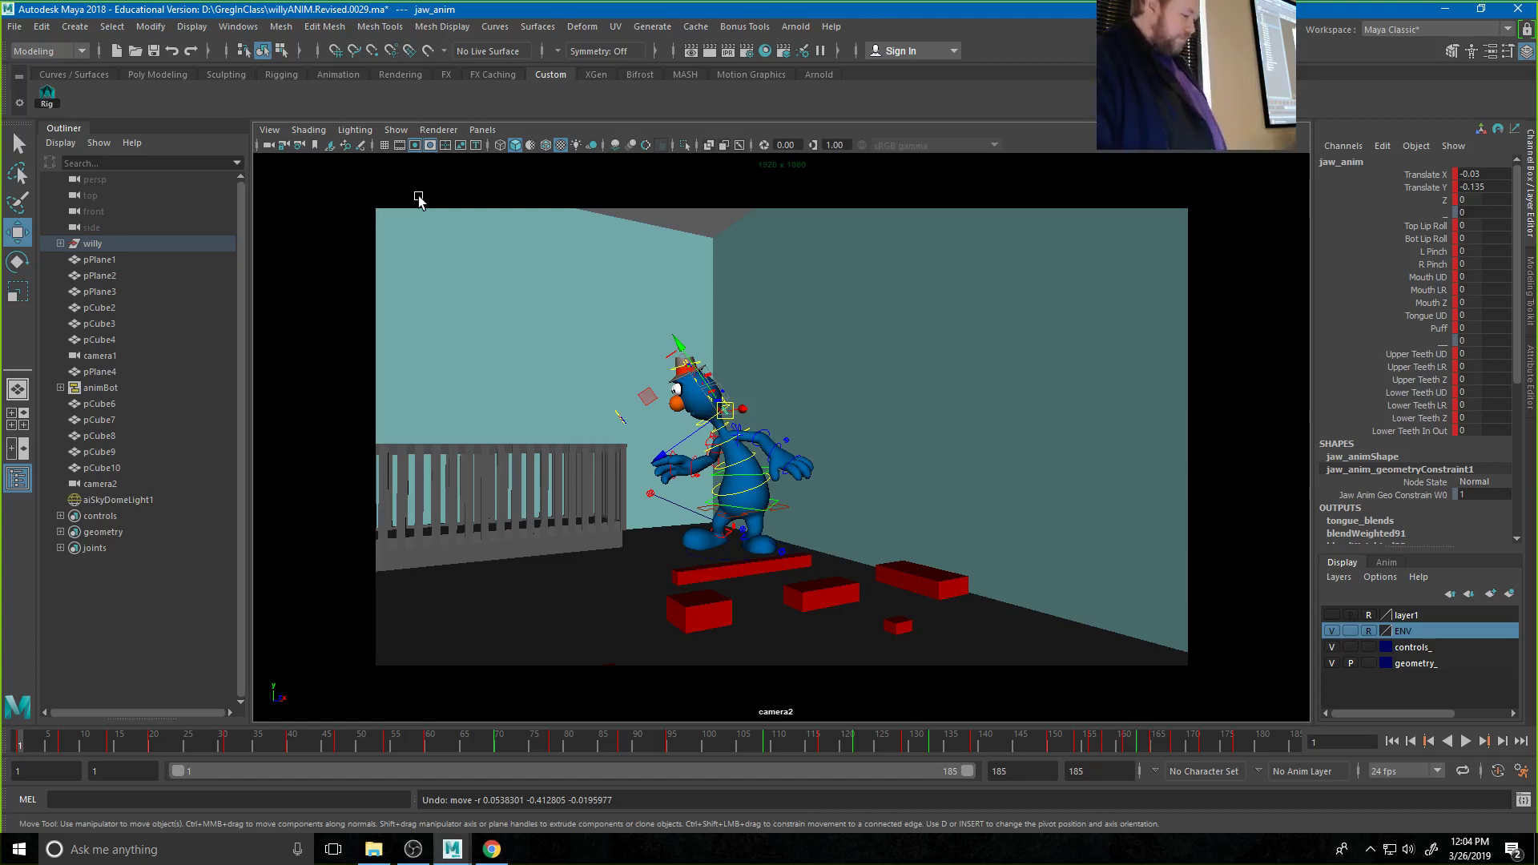
# Select all rig controls with the Rig shelf button, play the animation and stop at frame 93
pyautogui.click(46, 103)
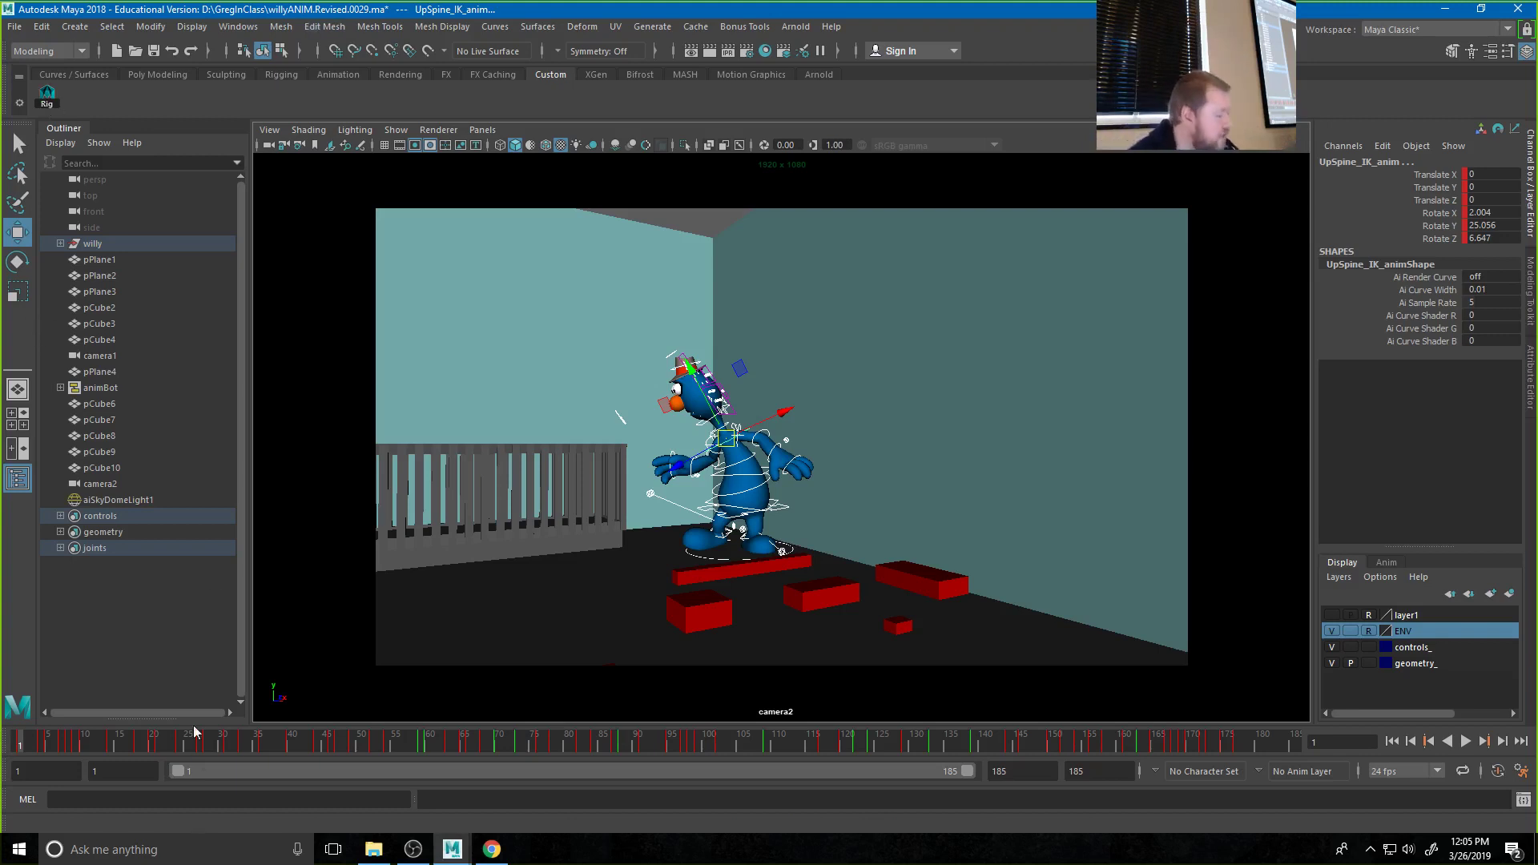
pyautogui.hotkey('alt', 'v')
pyautogui.click(658, 741)
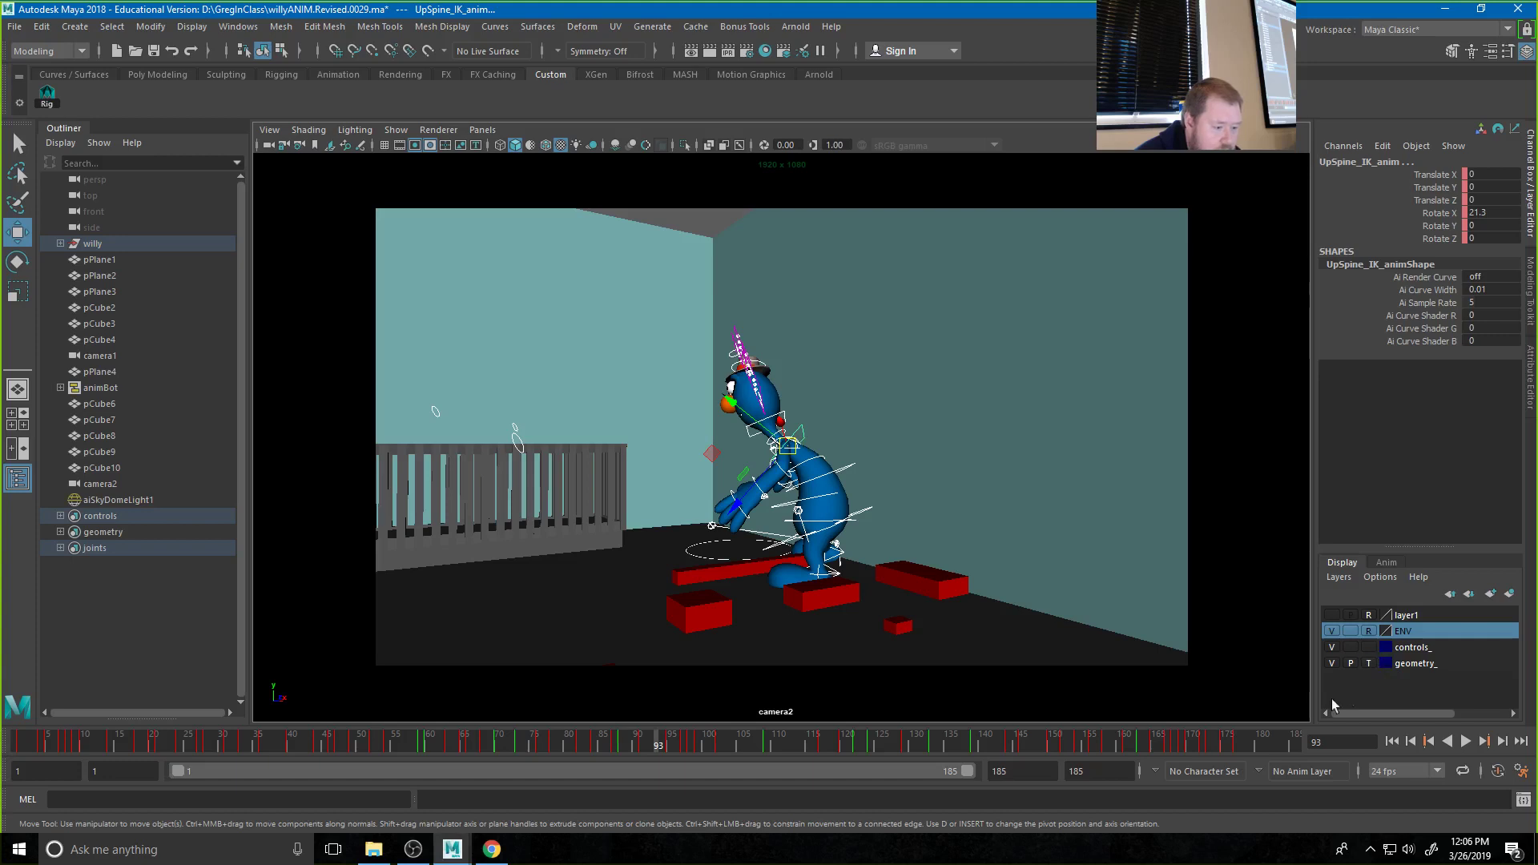
# Set the geometry_ layer to reference and enable playback visibility for the controls_ and ENV layers
pyautogui.click(1368, 664)
pyautogui.click(1351, 647)
pyautogui.click(1351, 631)
# Scrub the animation to frame 158 and clear the selection
pyautogui.click(691, 750)
pyautogui.moveTo(690, 748)
pyautogui.mouseDown()
pyautogui.moveTo(970, 766)
pyautogui.moveTo(1107, 747)
pyautogui.mouseUp()
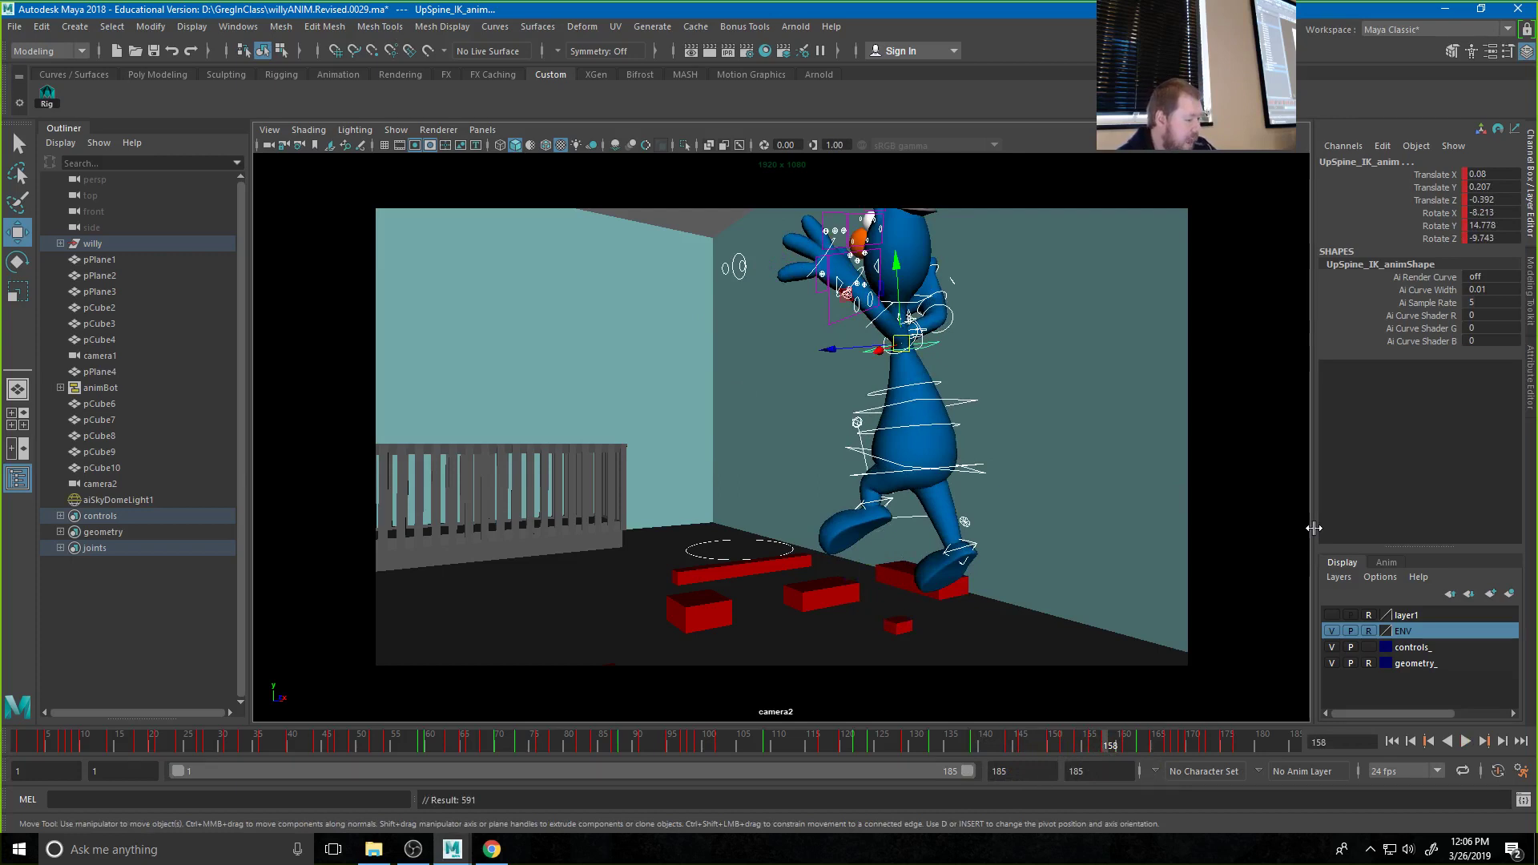
pyautogui.click(1058, 397)
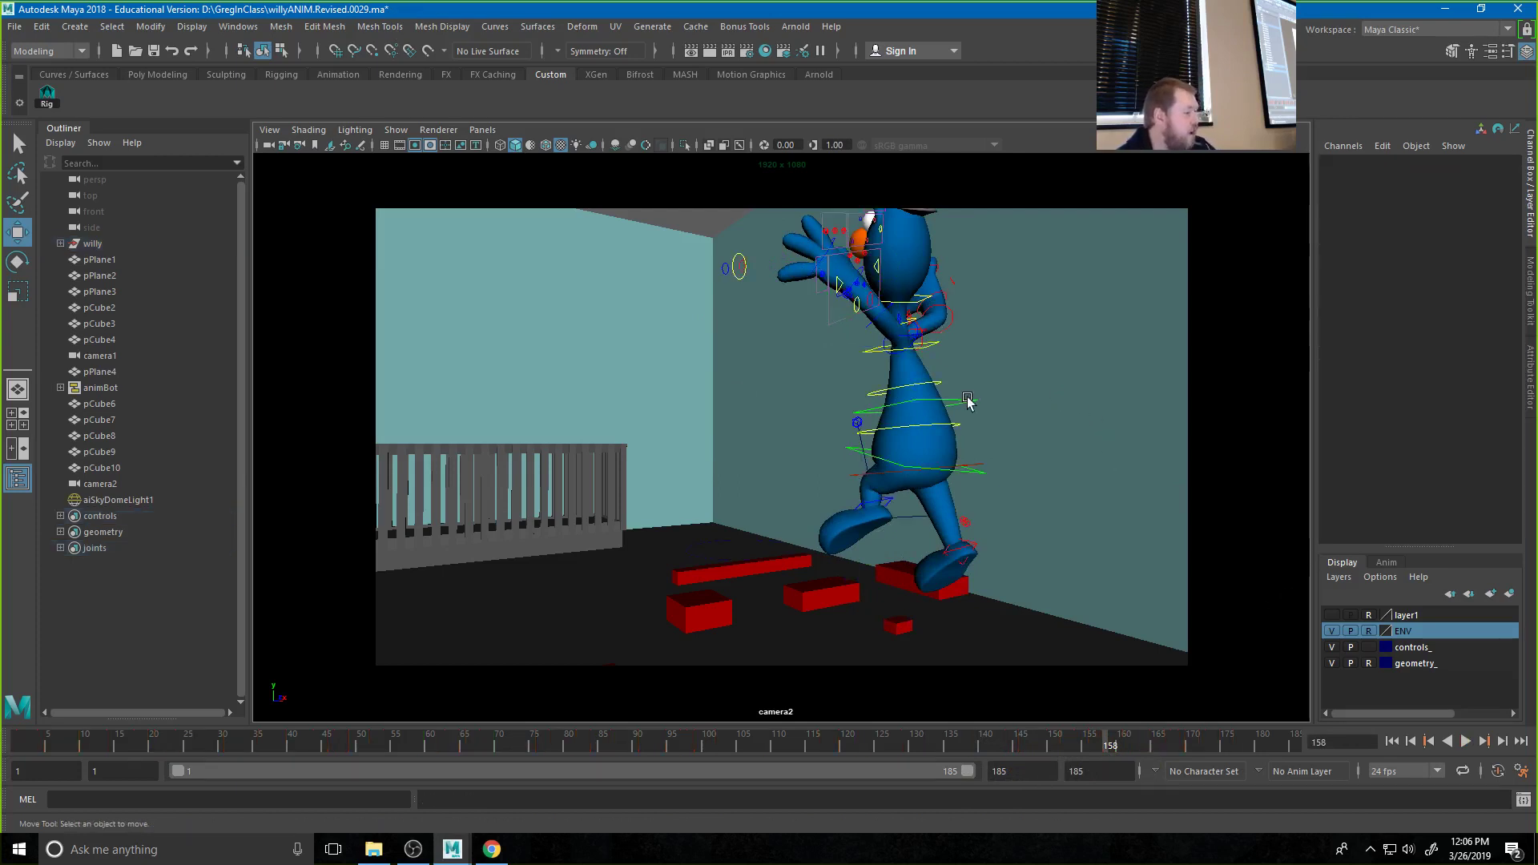
# Rotate the character's mid-spine control at frame 158 to shift the upper body pose without keying it
pyautogui.click(939, 403)
pyautogui.press('e')
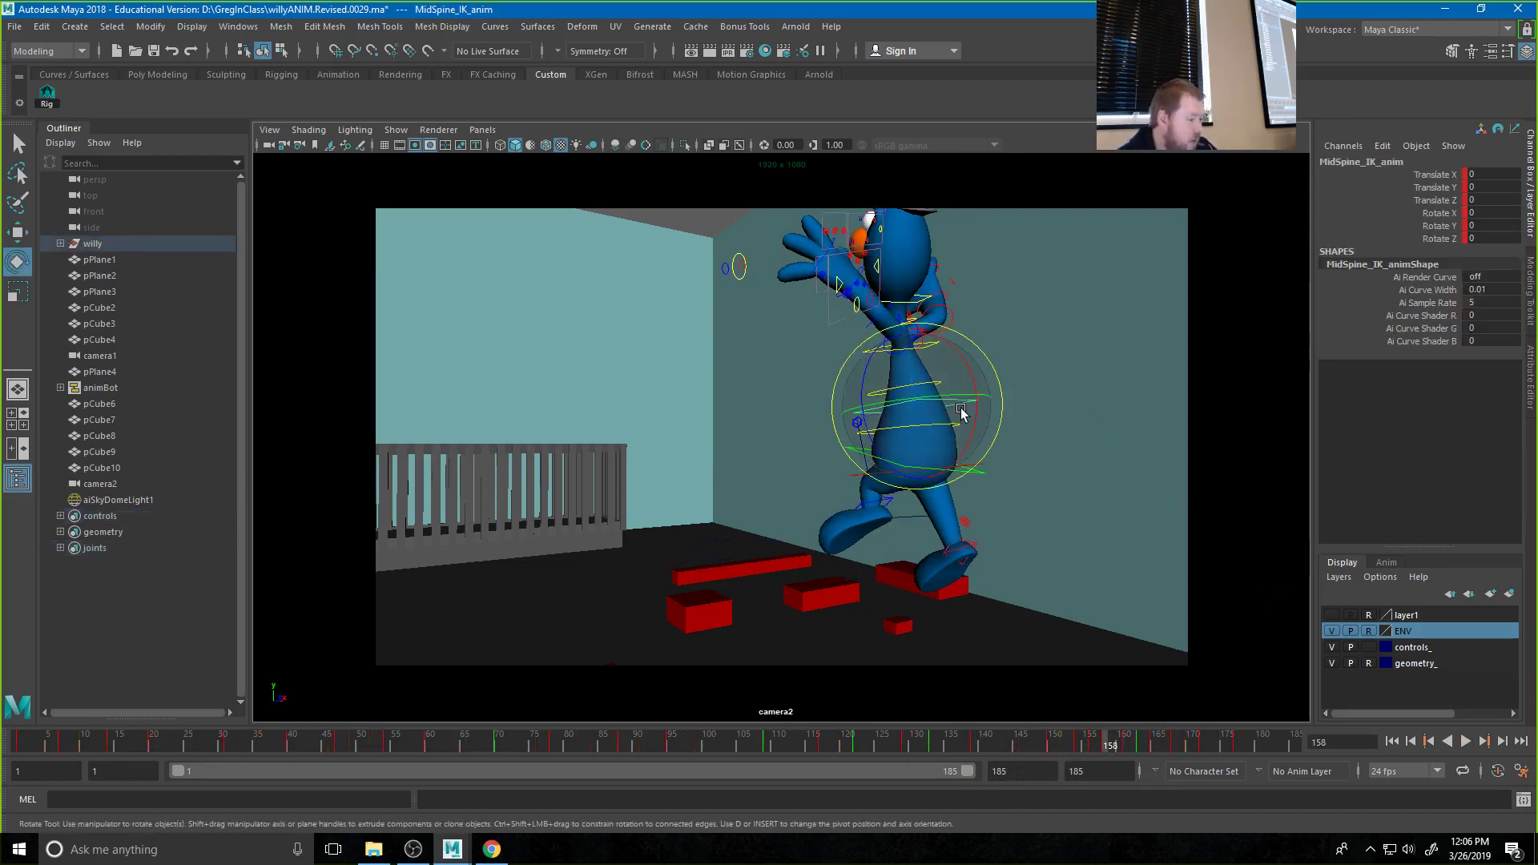
pyautogui.moveTo(972, 379); pyautogui.dragTo(973, 392)
pyautogui.click(898, 378)
pyautogui.click(916, 377)
pyautogui.click(1056, 401)
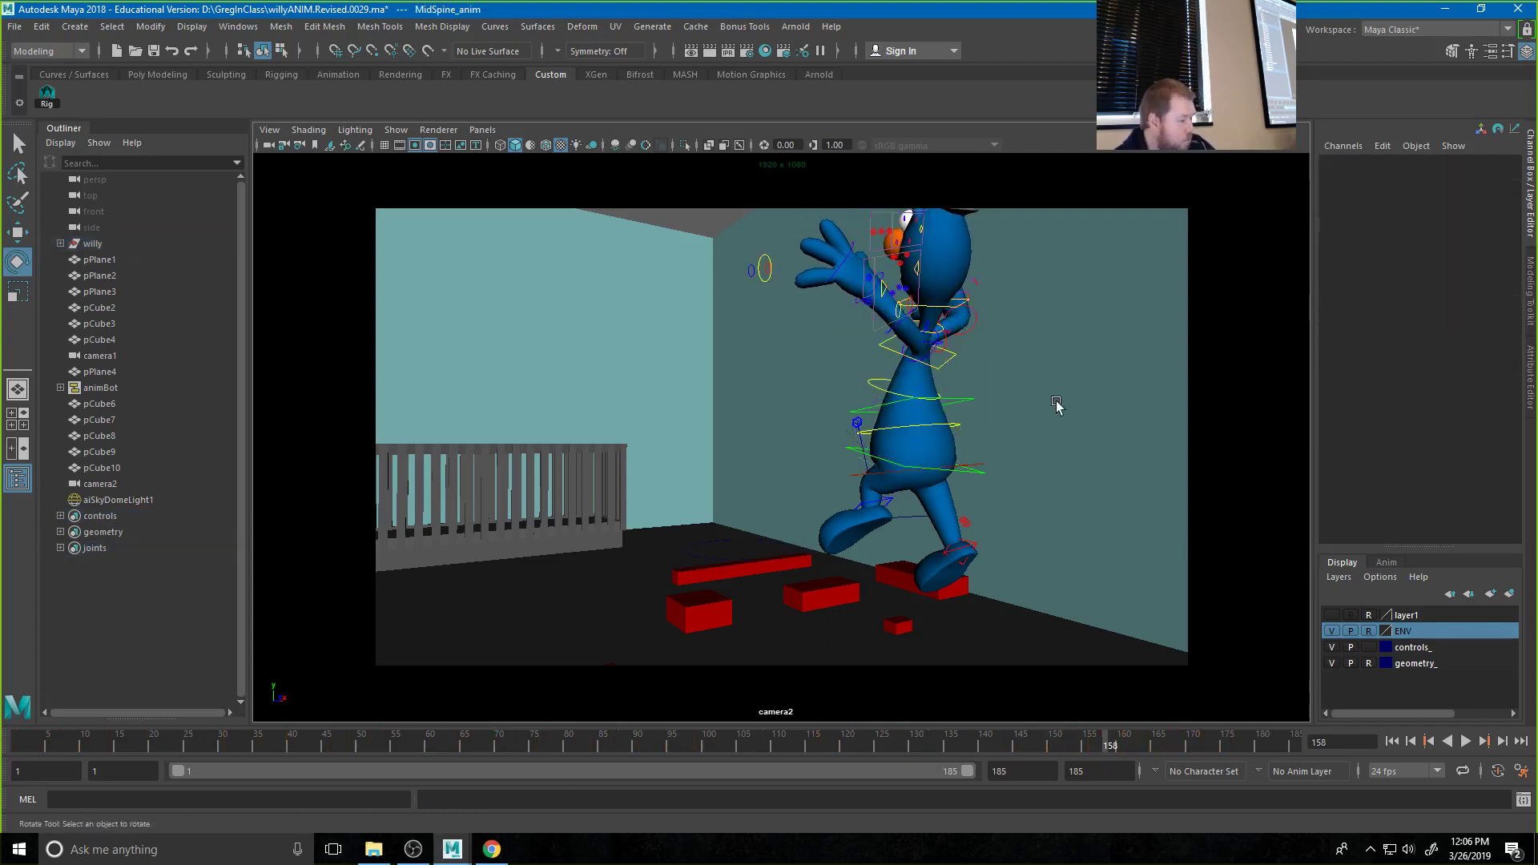
# Lower the right foot IK control at frame 158 without keying it, scrub to frame 157 and back, and undo the last actions
pyautogui.click(971, 543)
pyautogui.press('w')
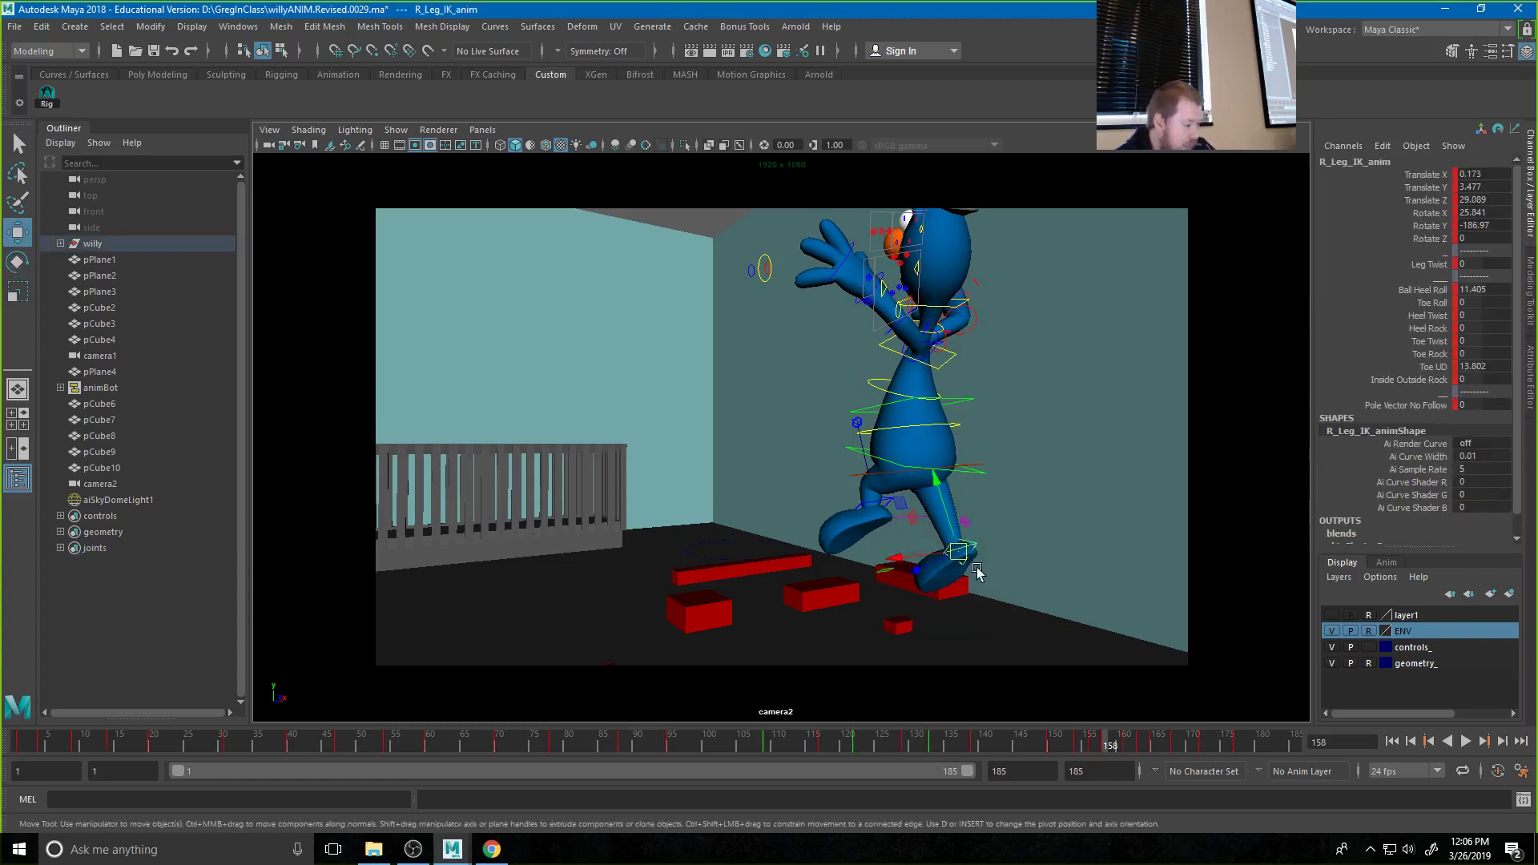
pyautogui.moveTo(961, 557)
pyautogui.mouseDown()
pyautogui.moveTo(972, 604)
pyautogui.moveTo(972, 583)
pyautogui.mouseUp()
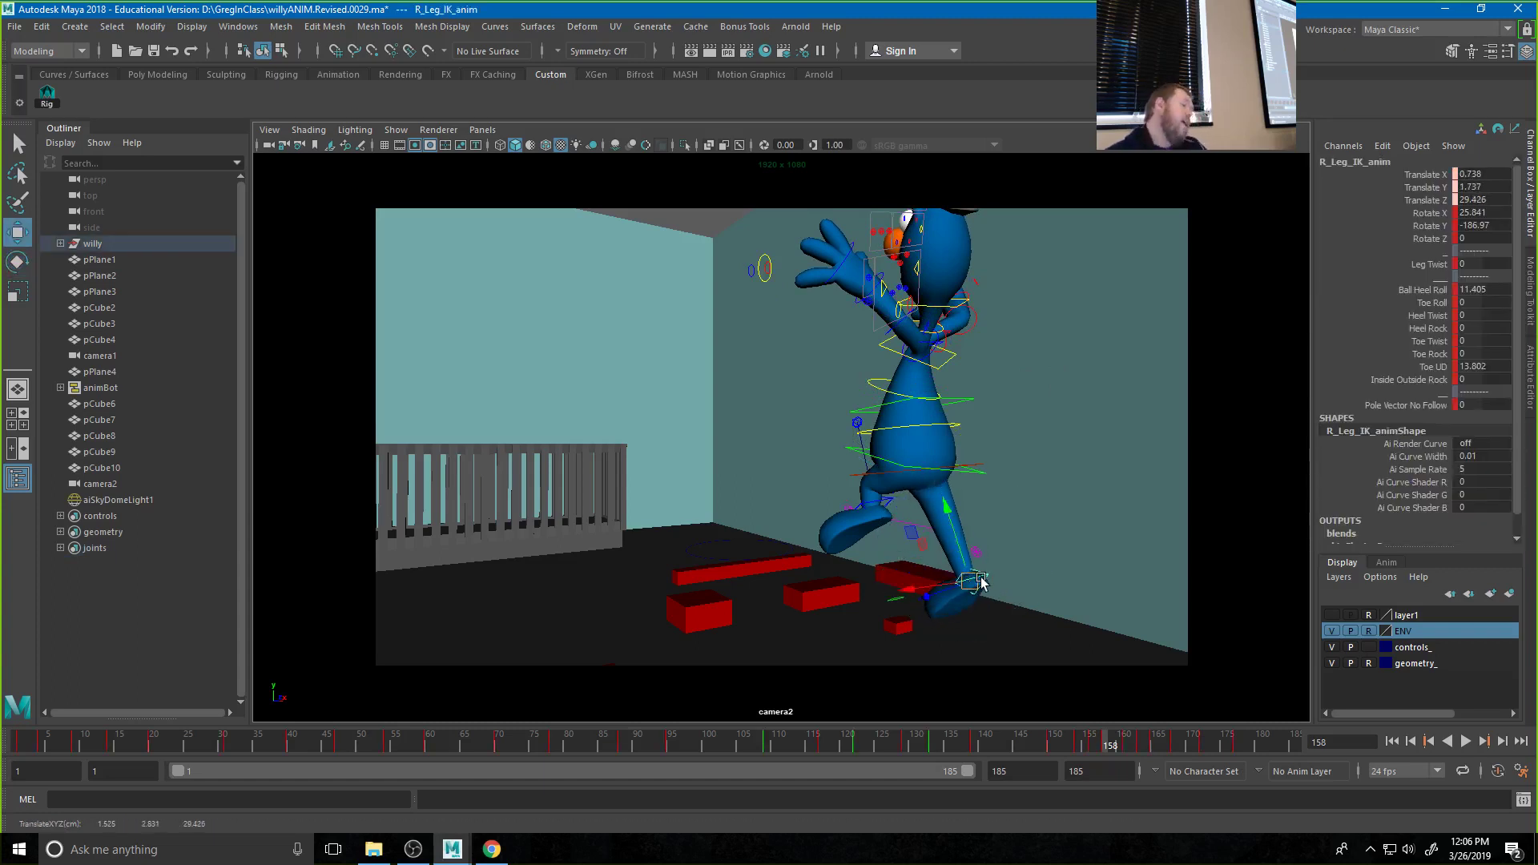
pyautogui.click(1100, 749)
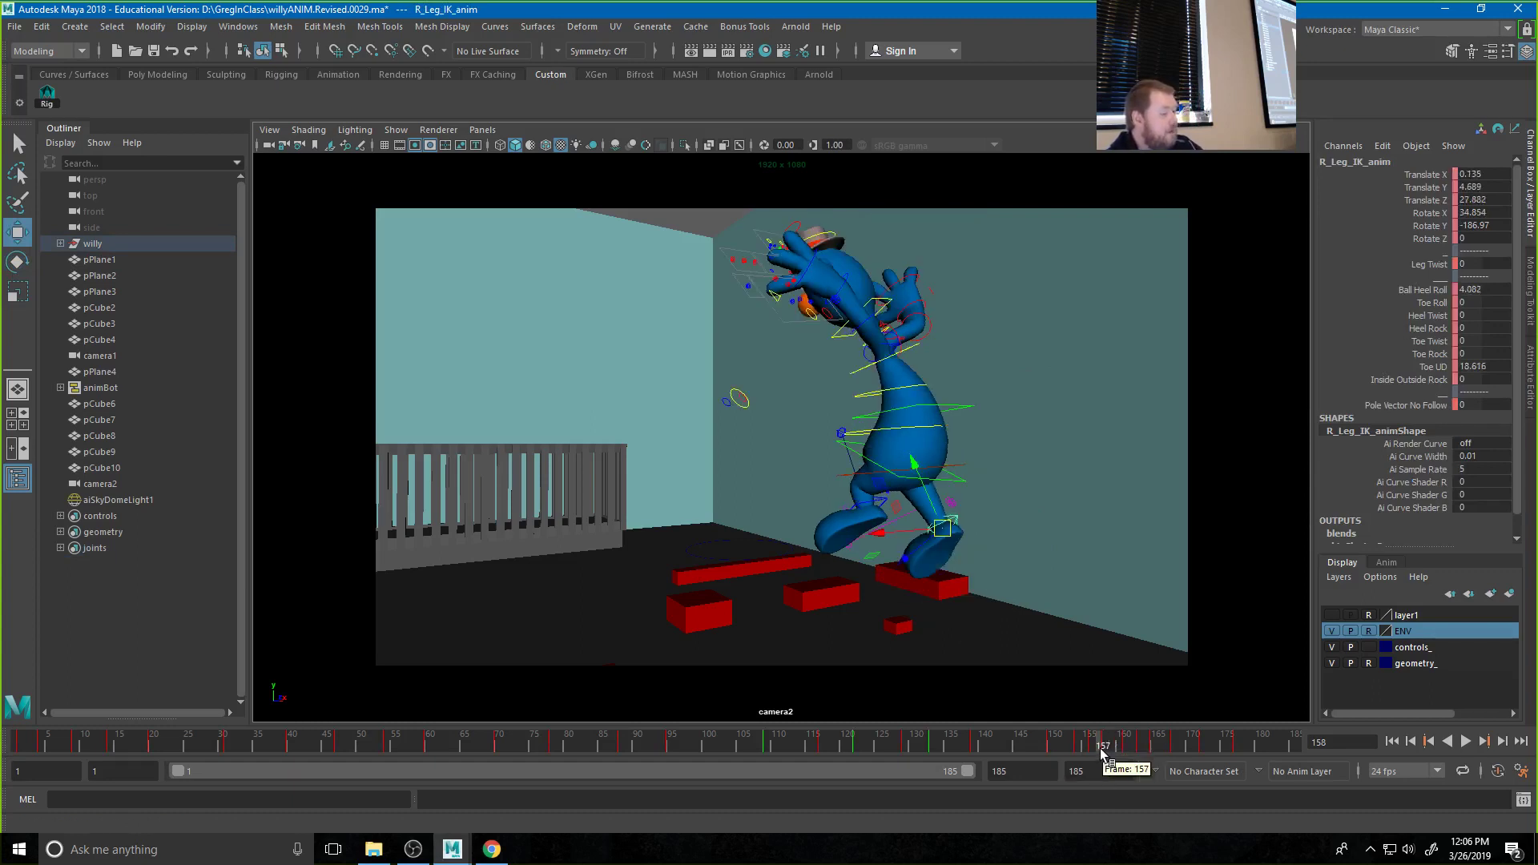
pyautogui.moveTo(1098, 748)
pyautogui.mouseDown()
pyautogui.moveTo(1117, 748)
pyautogui.moveTo(1104, 752)
pyautogui.mouseUp()
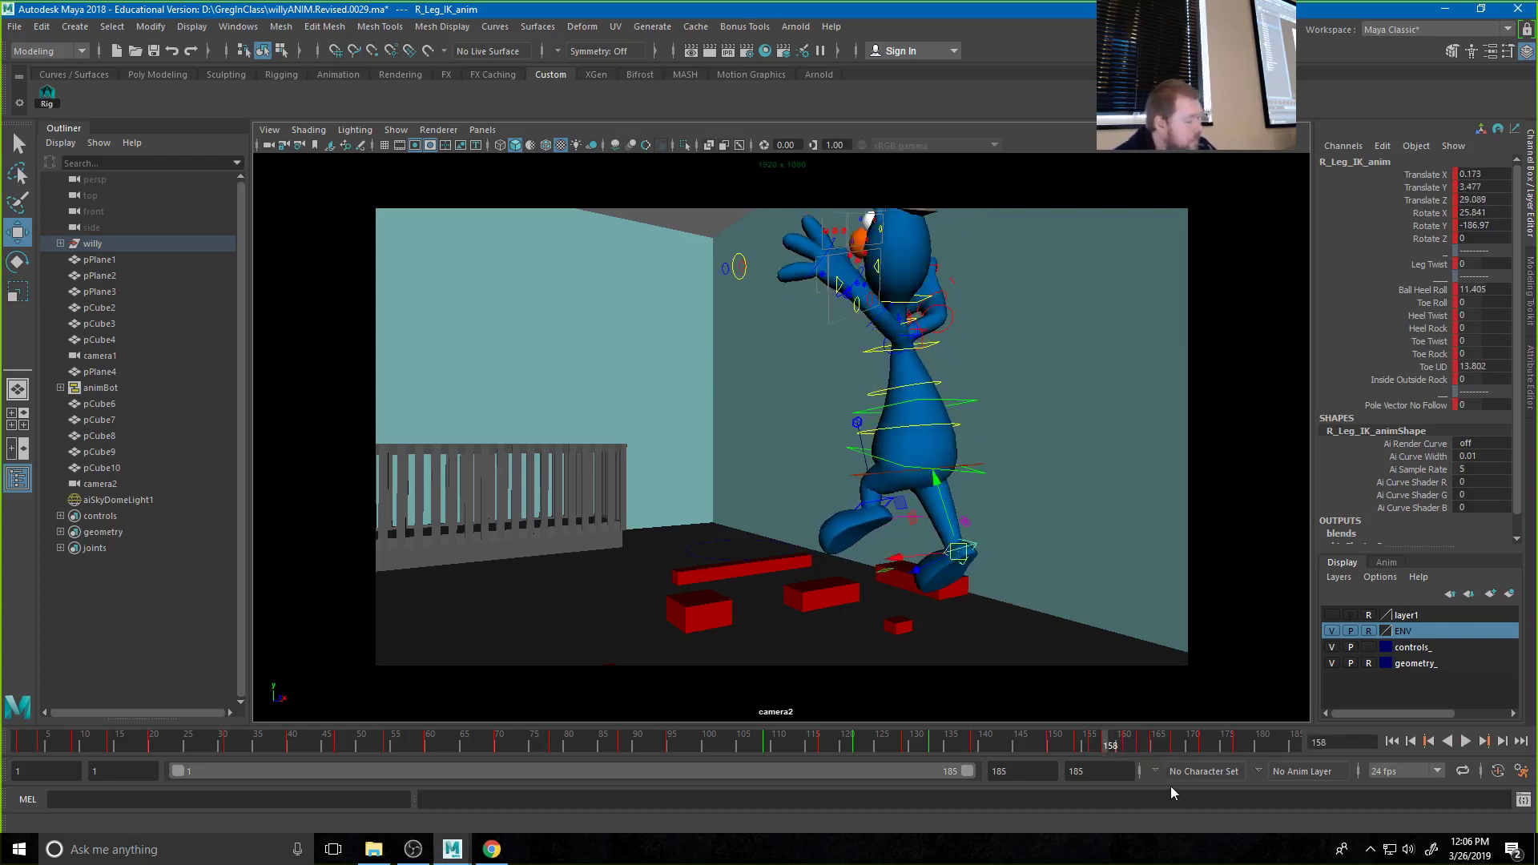
pyautogui.hotkey('ctrl', 'z')
pyautogui.hotkey('ctrl', 'z')
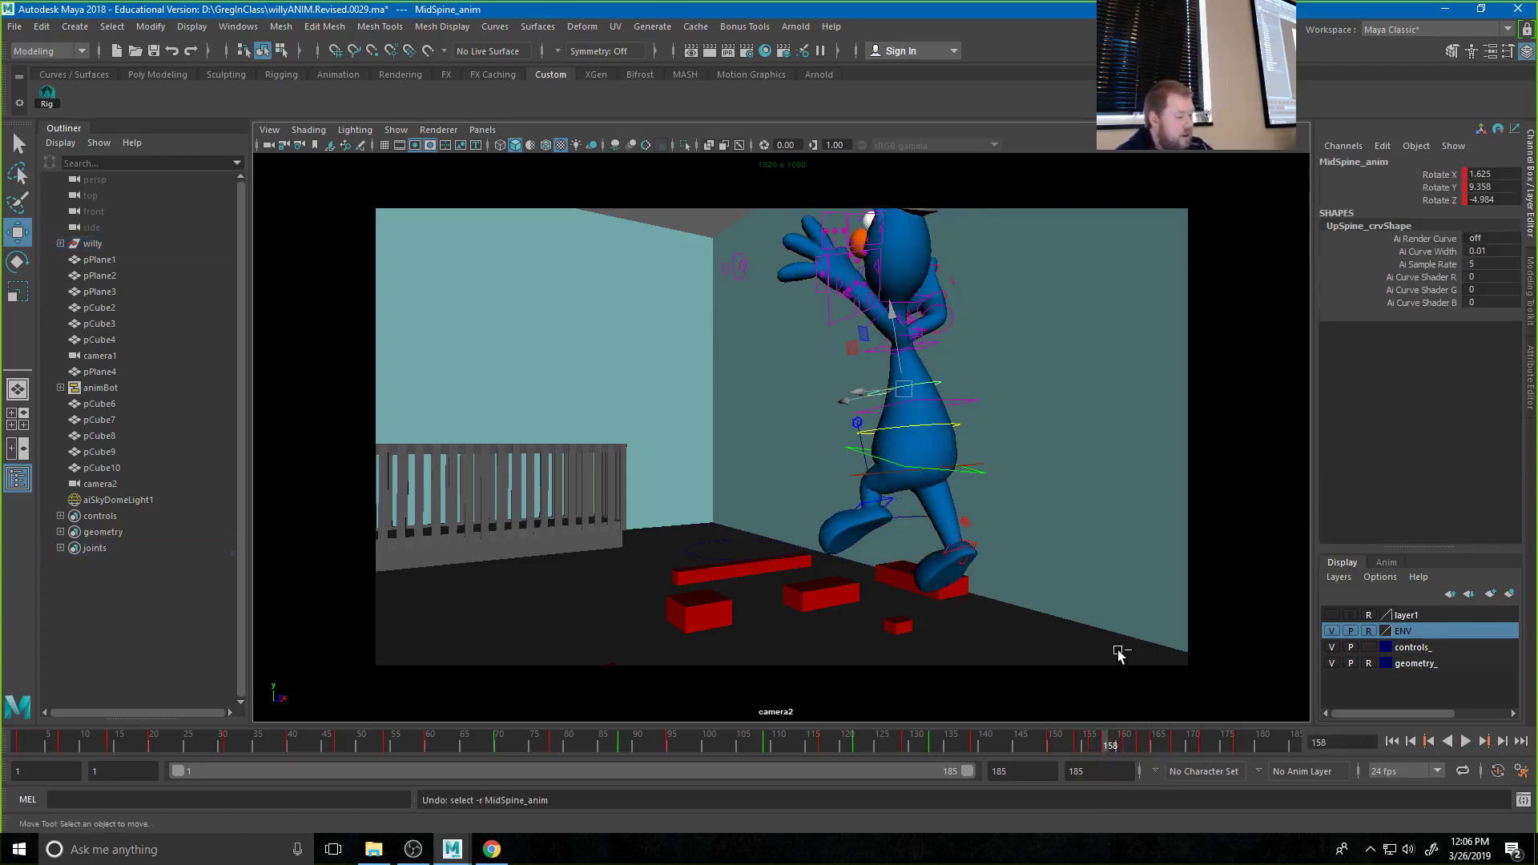
# Undo the recent edits back through the ENV layer's playback visibility change, and return to frame 158 with nothing selected
pyautogui.hotkey('ctrl', 'z')
pyautogui.hotkey('ctrl', 'z')
pyautogui.hotkey('ctrl', 'z')
pyautogui.hotkey('ctrl', 'z')
pyautogui.hotkey('ctrl', 'z')
pyautogui.hotkey('ctrl', 'z')
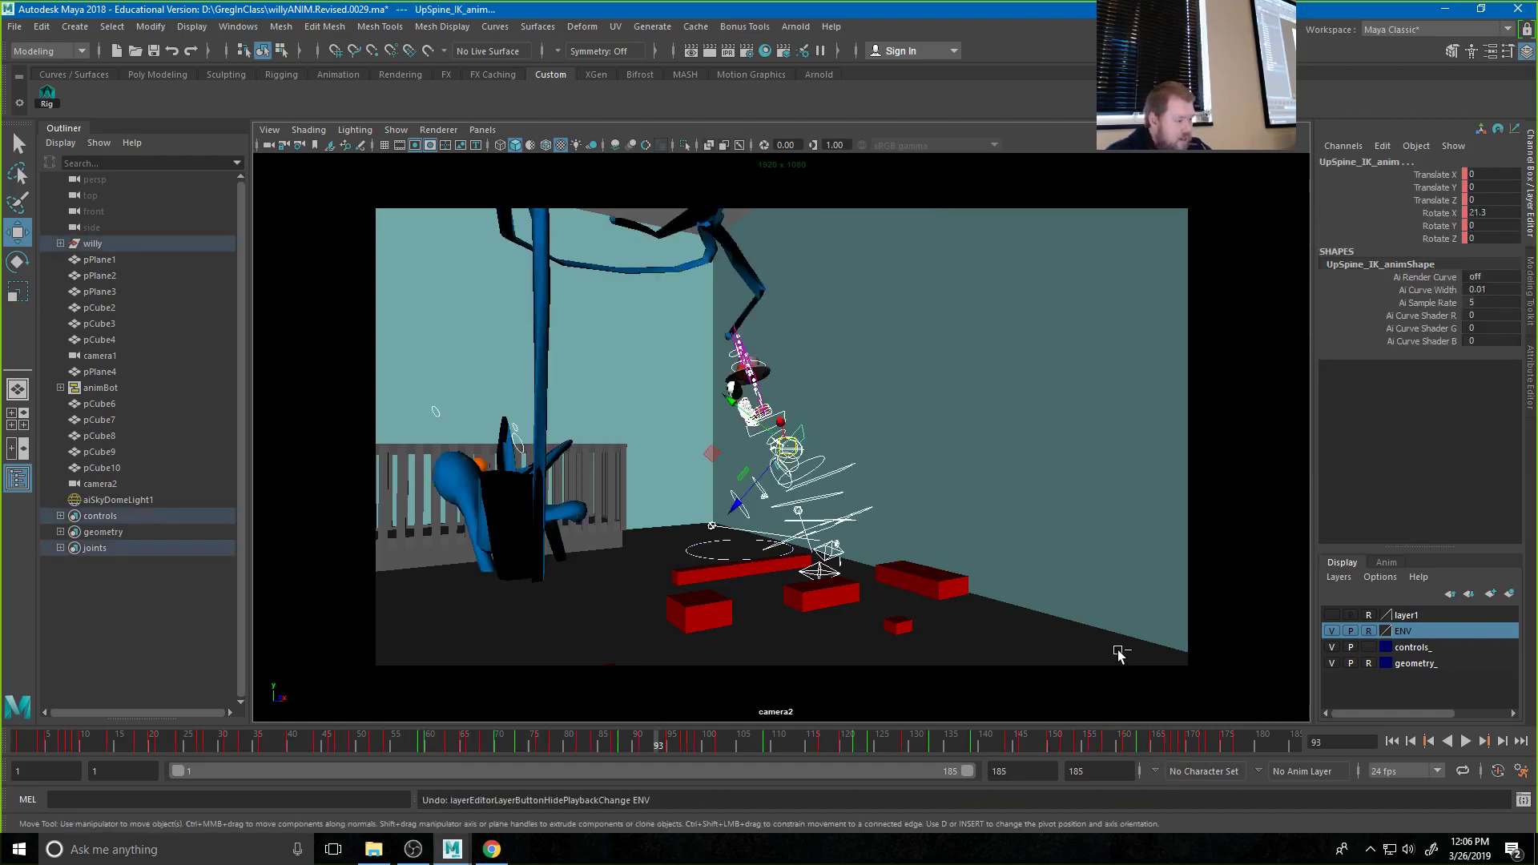
pyautogui.moveTo(1133, 749)
pyautogui.mouseDown()
pyautogui.moveTo(1107, 743)
pyautogui.moveTo(1161, 743)
pyautogui.moveTo(1090, 745)
pyautogui.moveTo(1105, 743)
pyautogui.mouseUp()
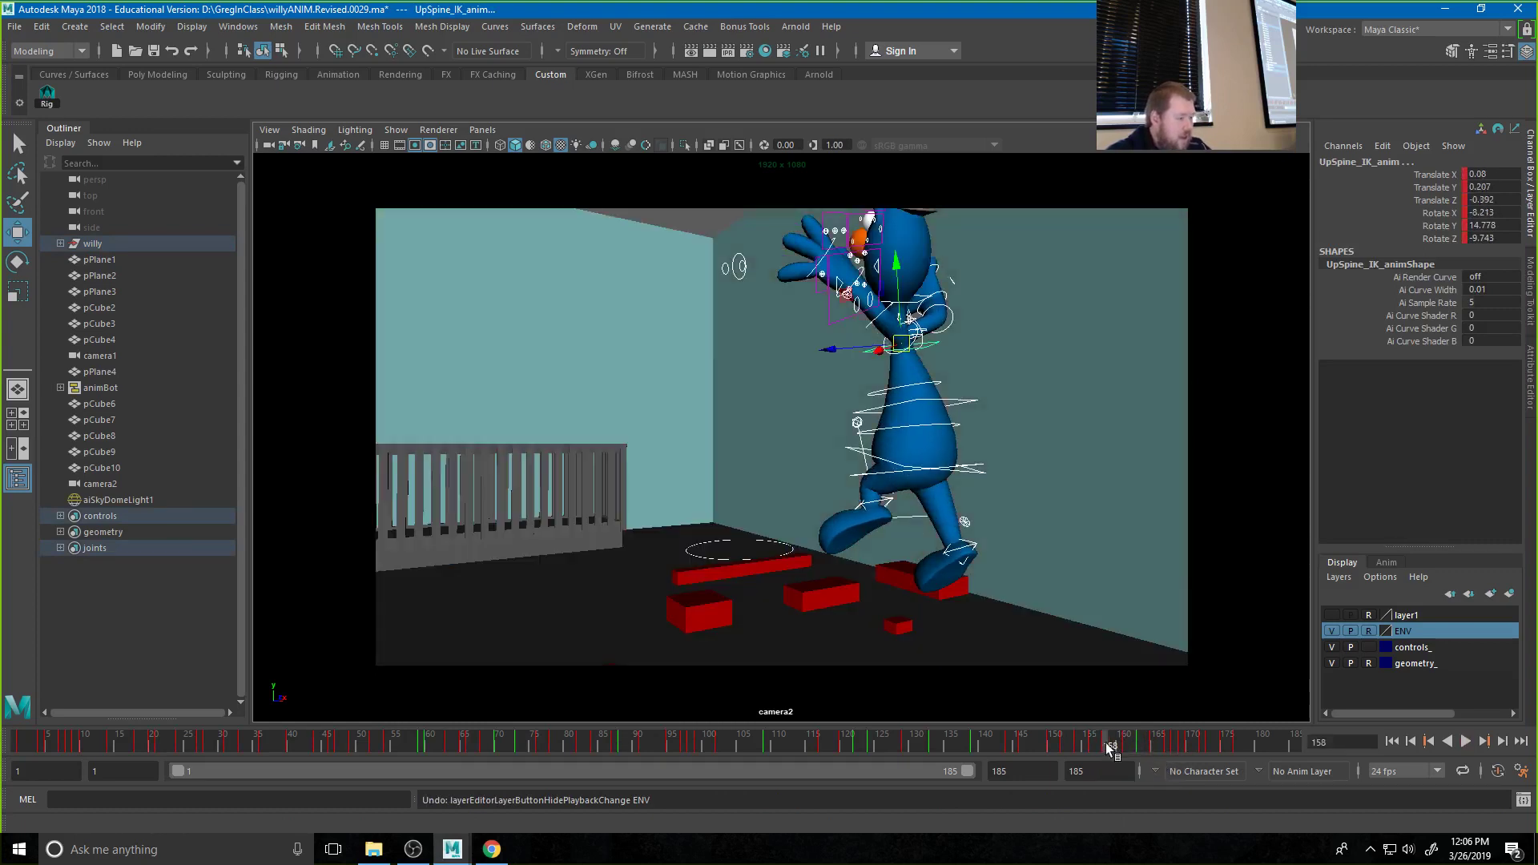
pyautogui.click(1119, 493)
pyautogui.click(1369, 647)
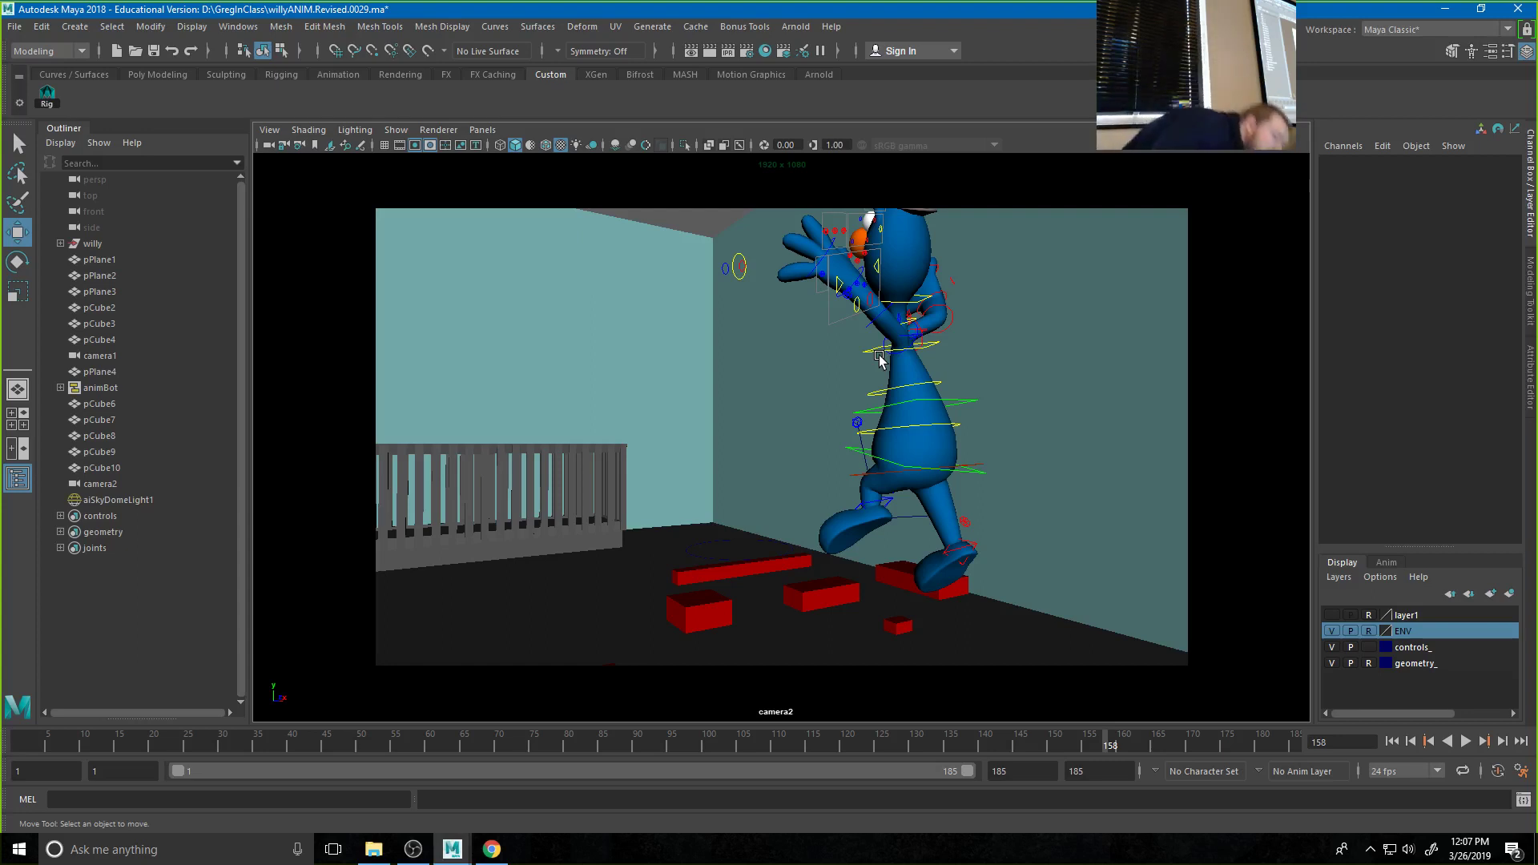
# Select all rig controls with the saved Rig script and preview the animation by playing short stretches from different frames
pyautogui.moveTo(781, 741); pyautogui.dragTo(568, 741)
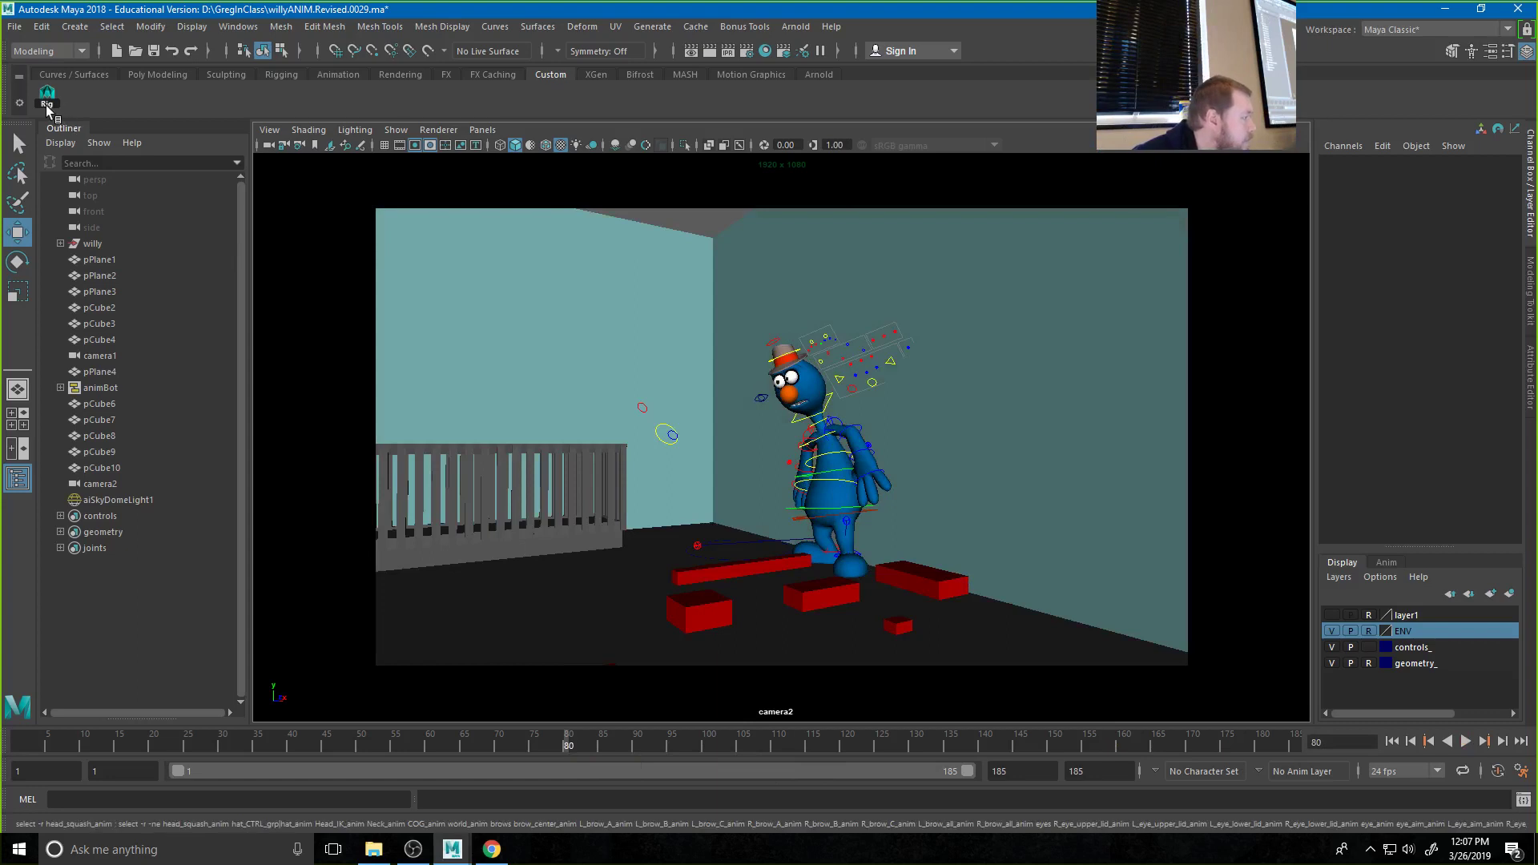
pyautogui.click(47, 96)
pyautogui.hotkey('alt', 'v')
pyautogui.moveTo(346, 743); pyautogui.dragTo(244, 743)
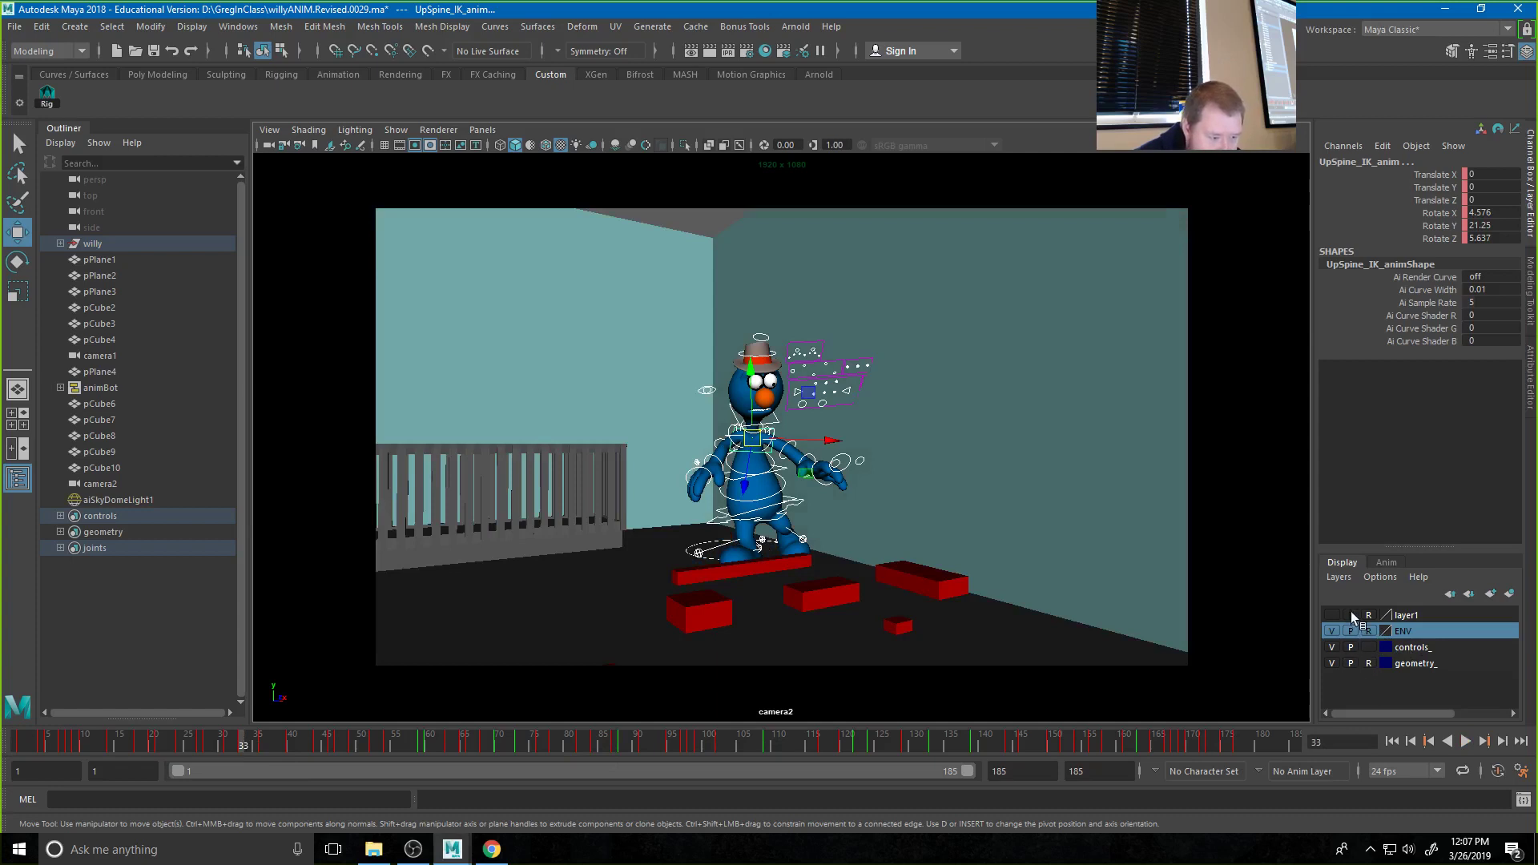
pyautogui.hotkey('alt', 'v')
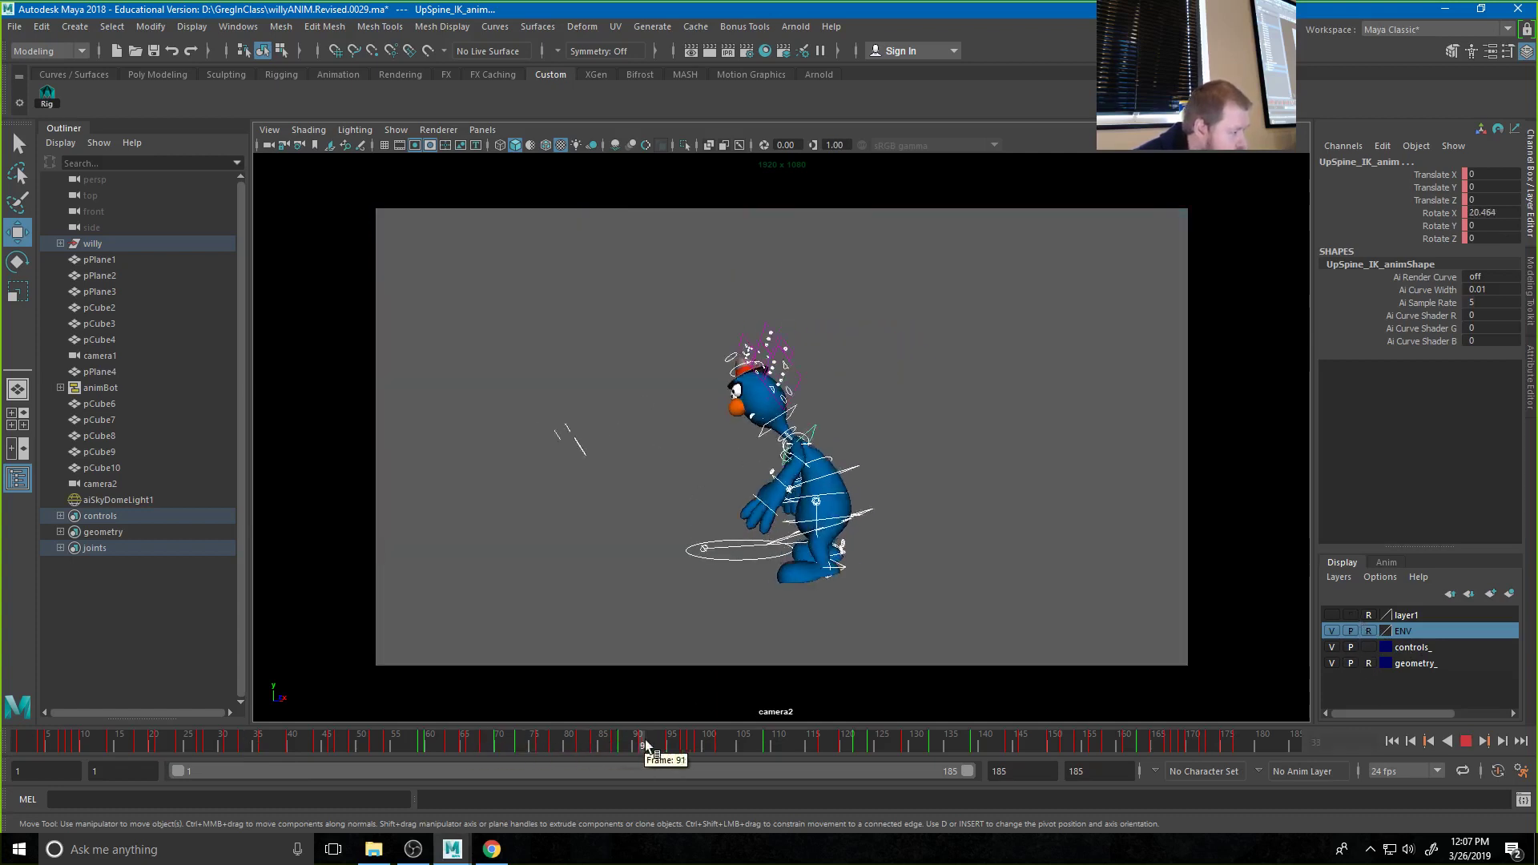
pyautogui.hotkey('alt', 'v')
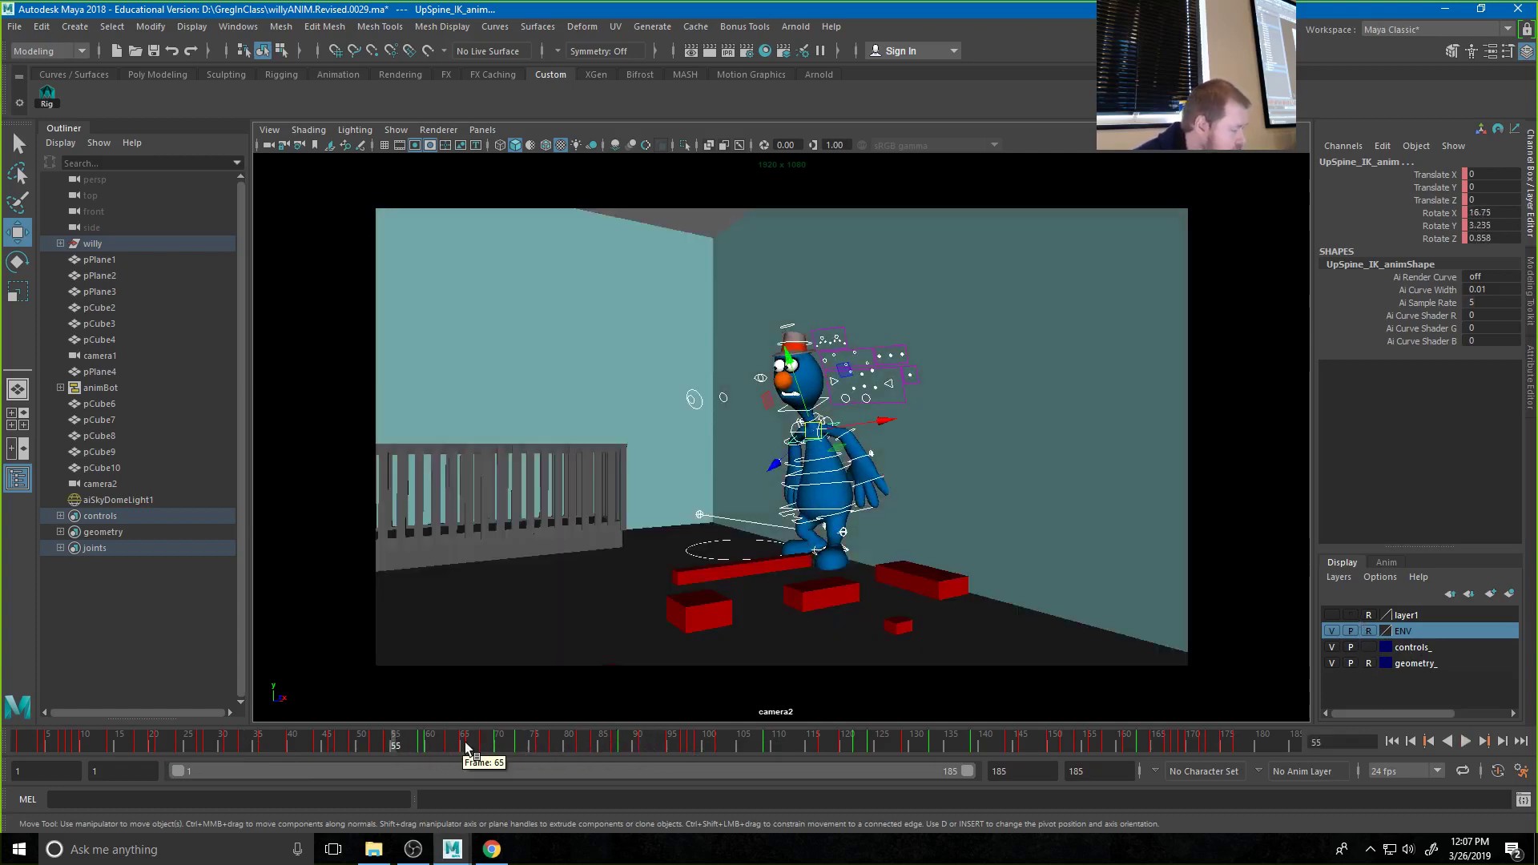
pyautogui.hotkey('alt', 'v')
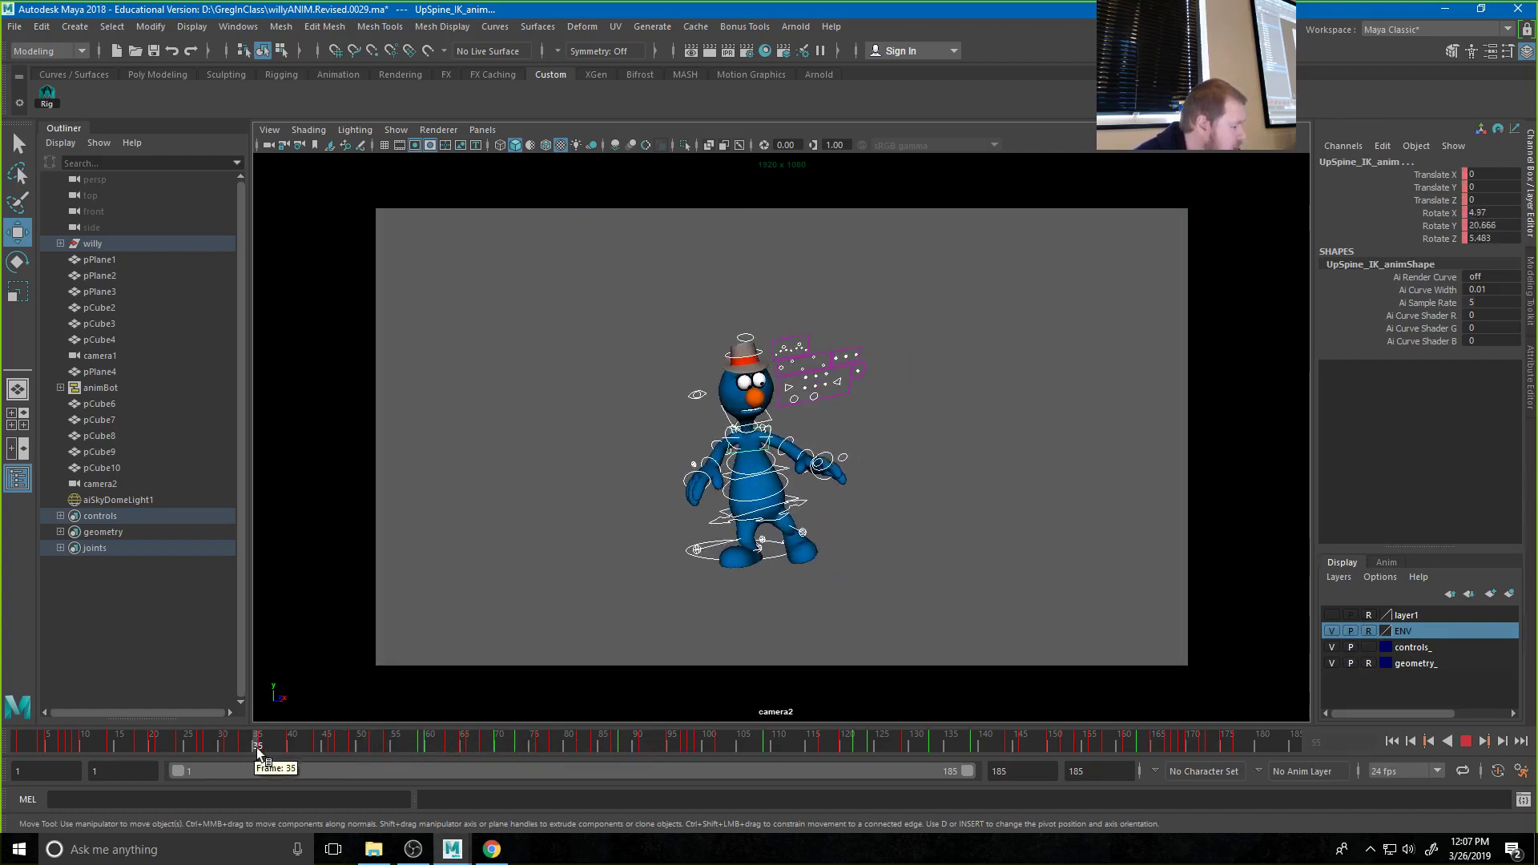
pyautogui.hotkey('alt', 'v')
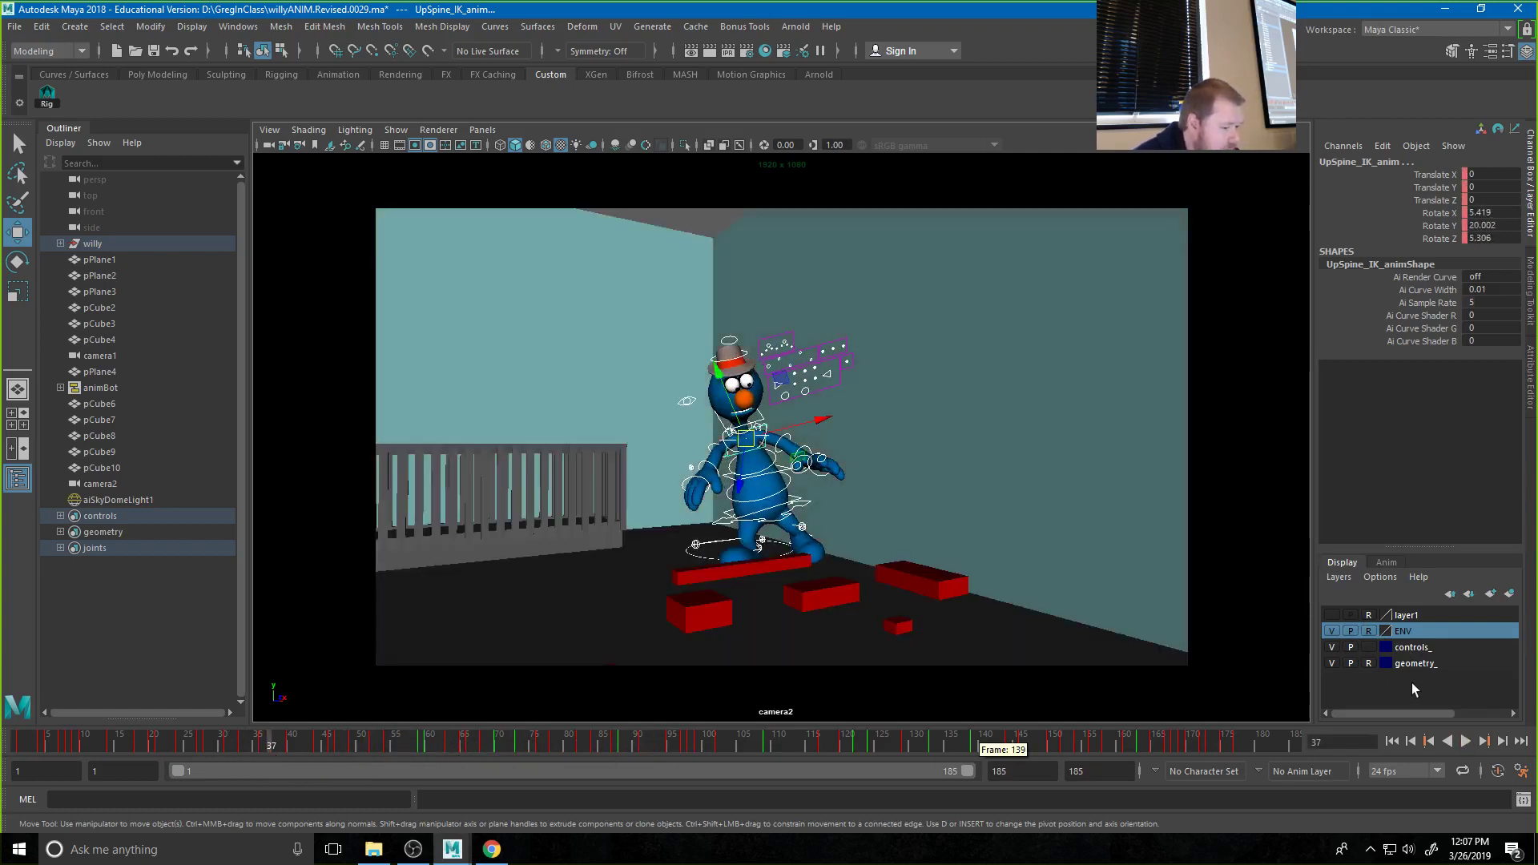
# Enable playback visibility for the ENV layer and test it by playing the animation around frame 37
pyautogui.click(1351, 663)
pyautogui.hotkey('alt', 'v')
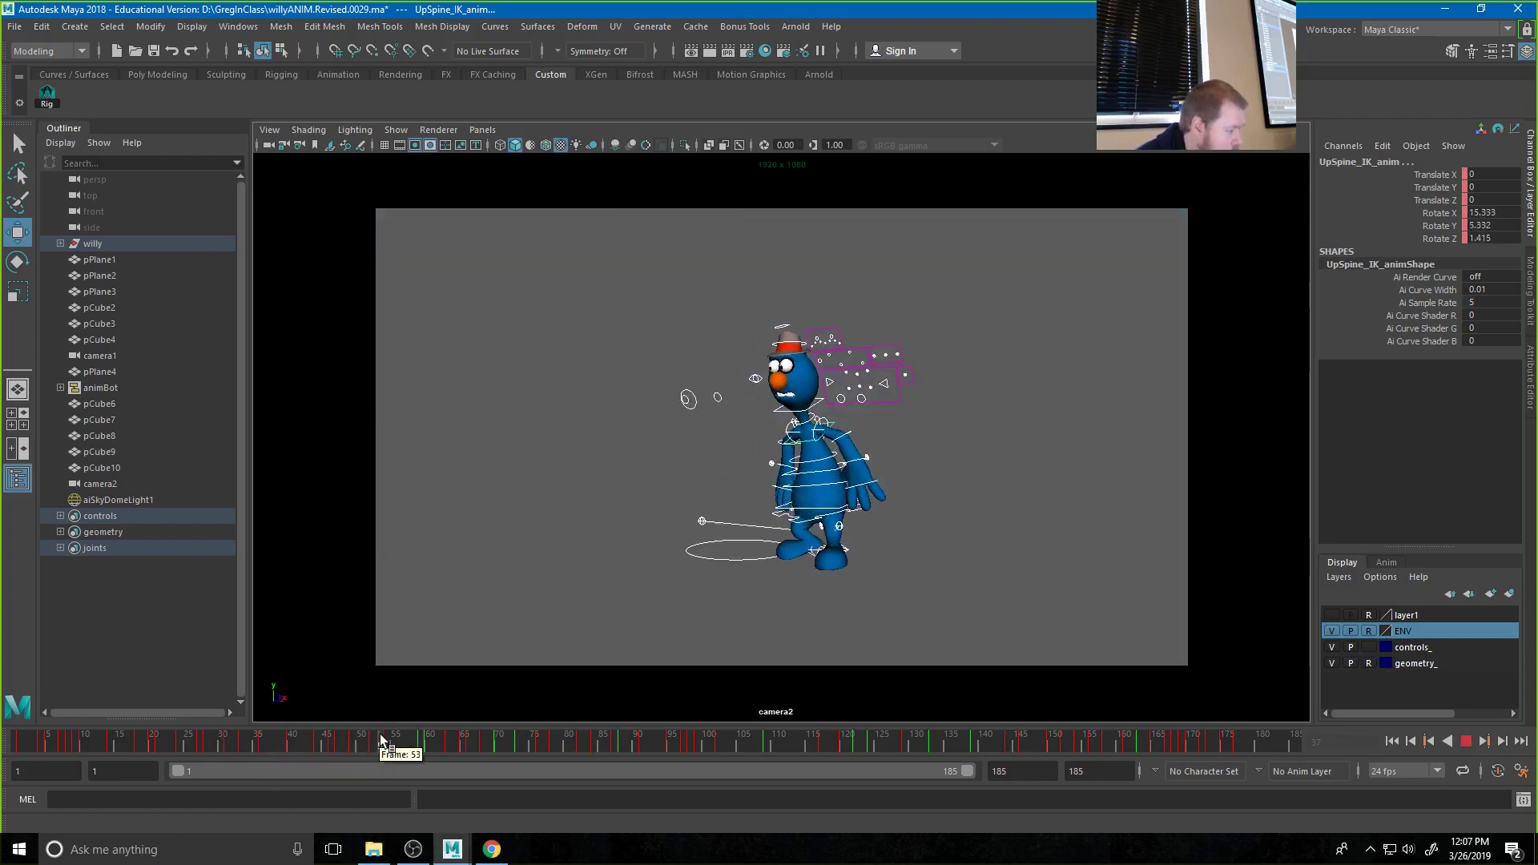
pyautogui.click(355, 741)
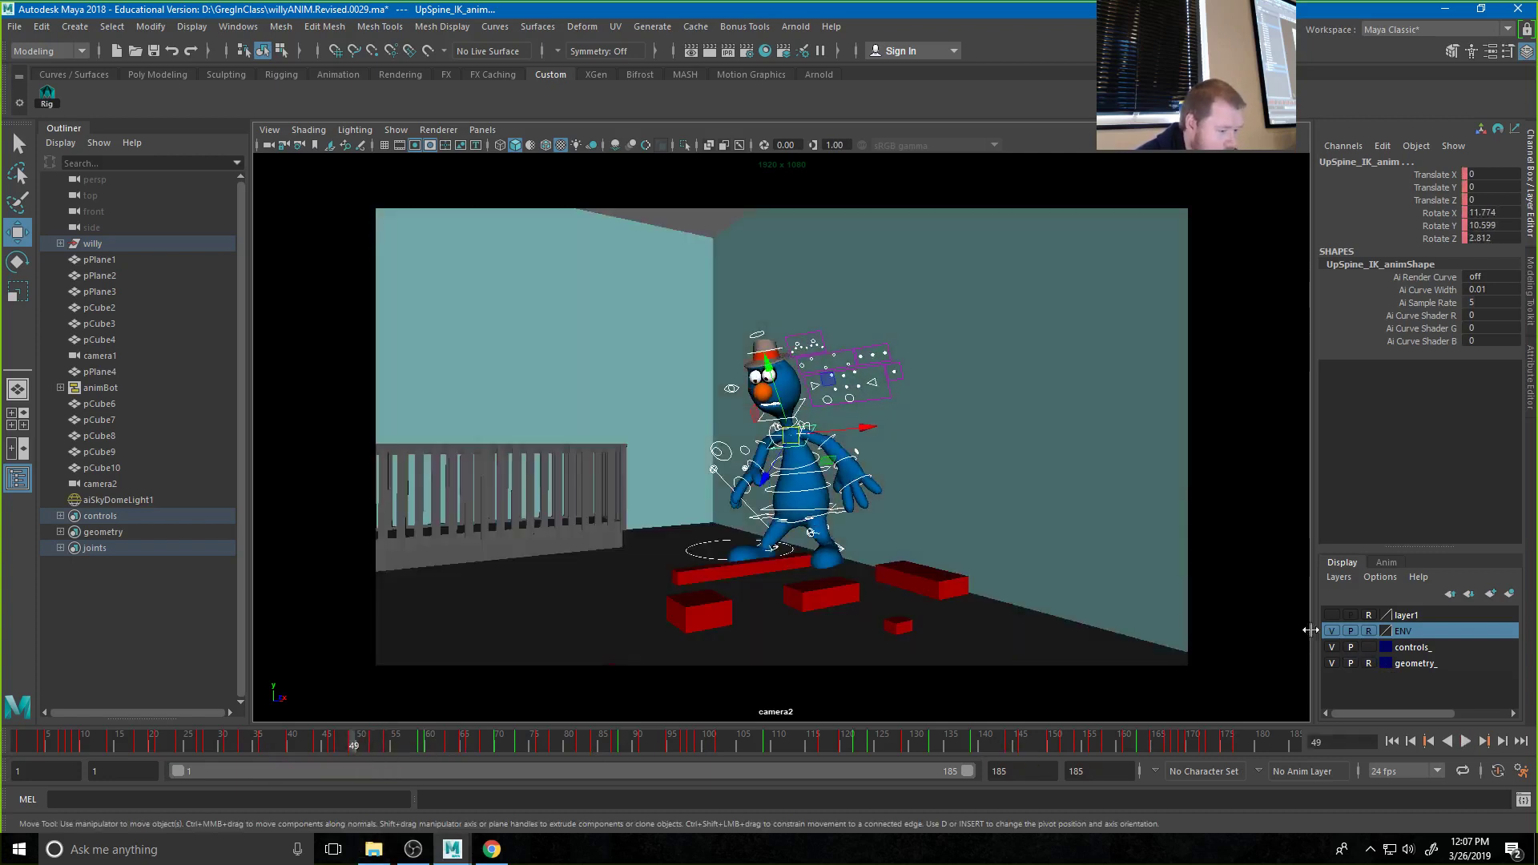
pyautogui.click(1350, 631)
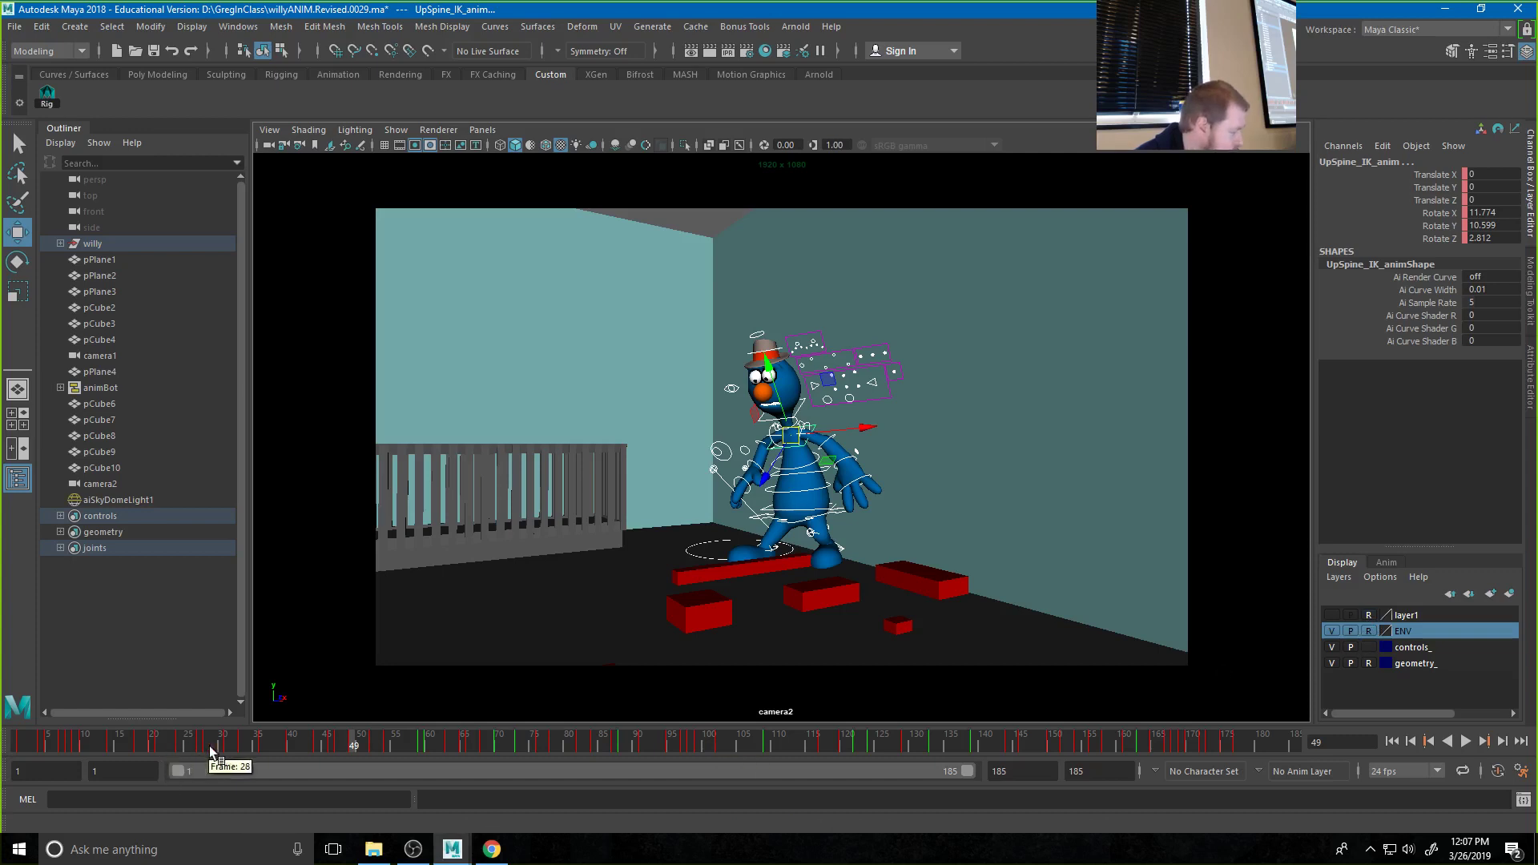
pyautogui.click(269, 743)
pyautogui.hotkey('alt', 'v')
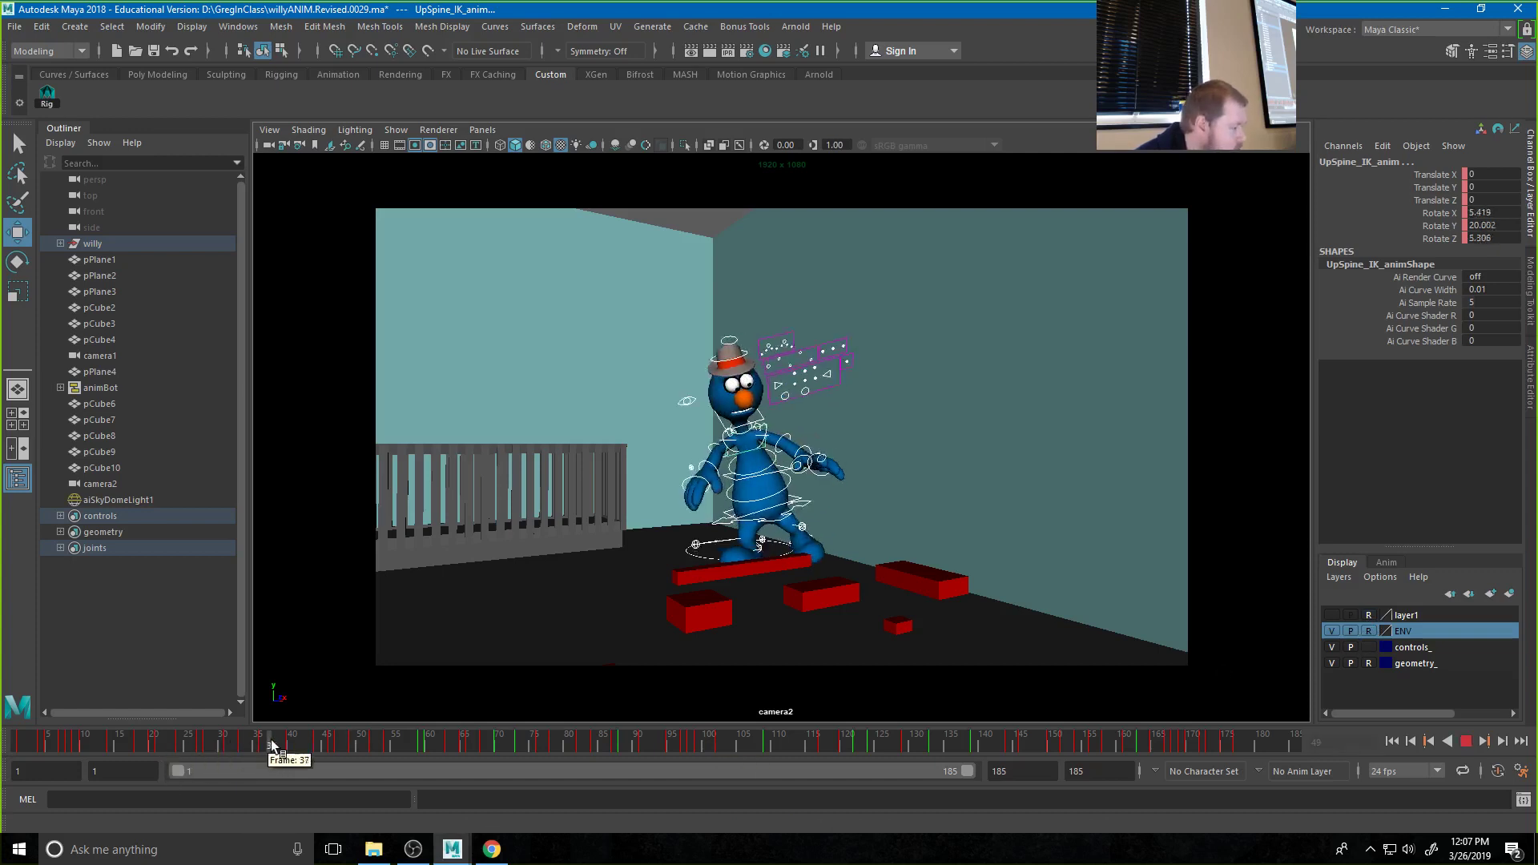
pyautogui.click(228, 751)
pyautogui.hotkey('alt', 'v')
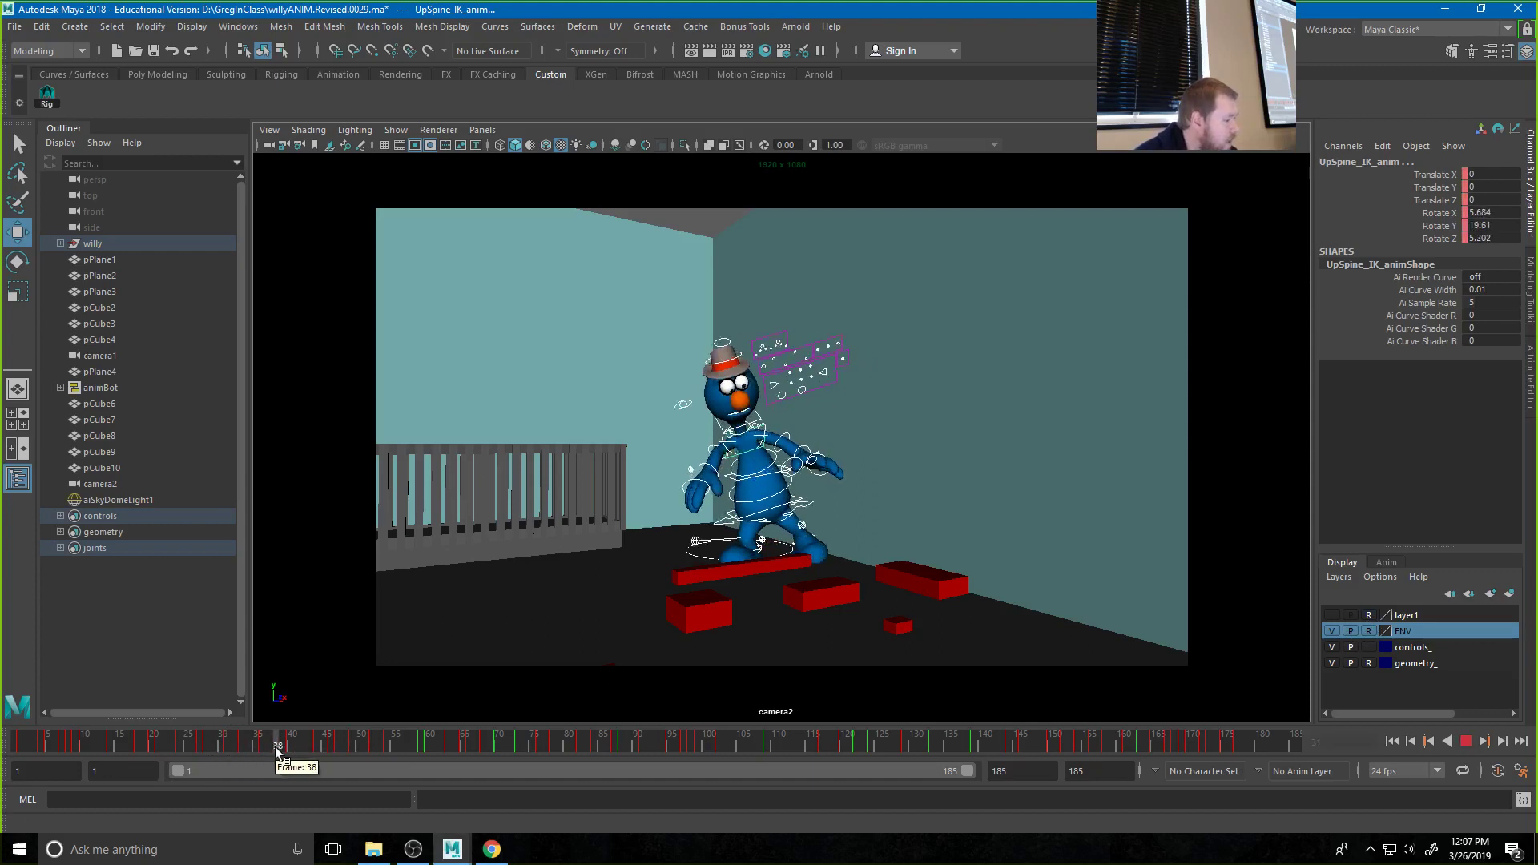
# Key all rig controls at frame 60 and clear their keys from frame 33 to frame 59
pyautogui.moveTo(360, 753); pyautogui.dragTo(426, 756)
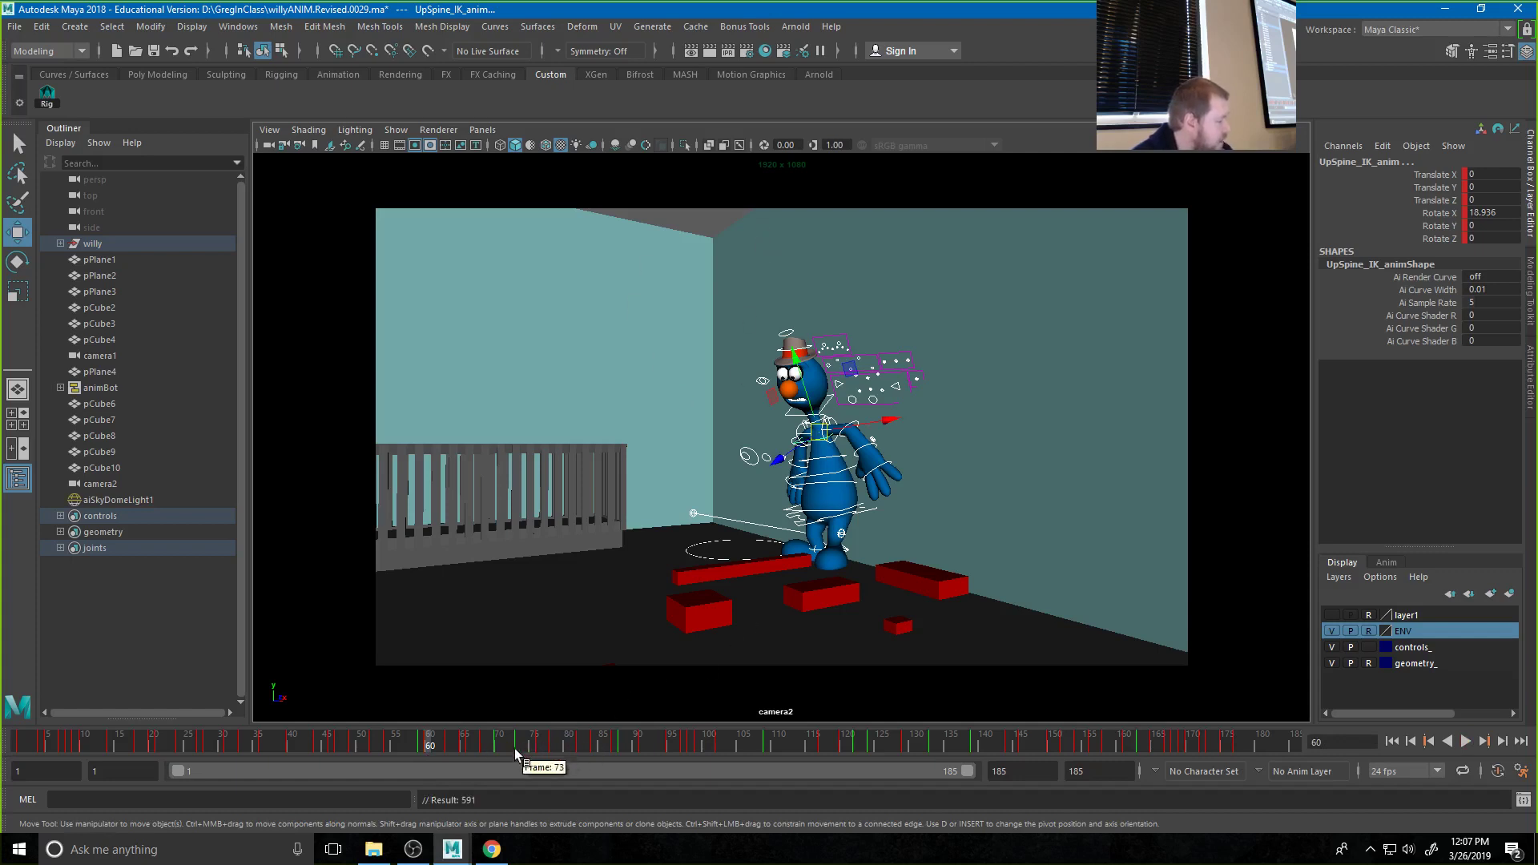
pyautogui.click(227, 747)
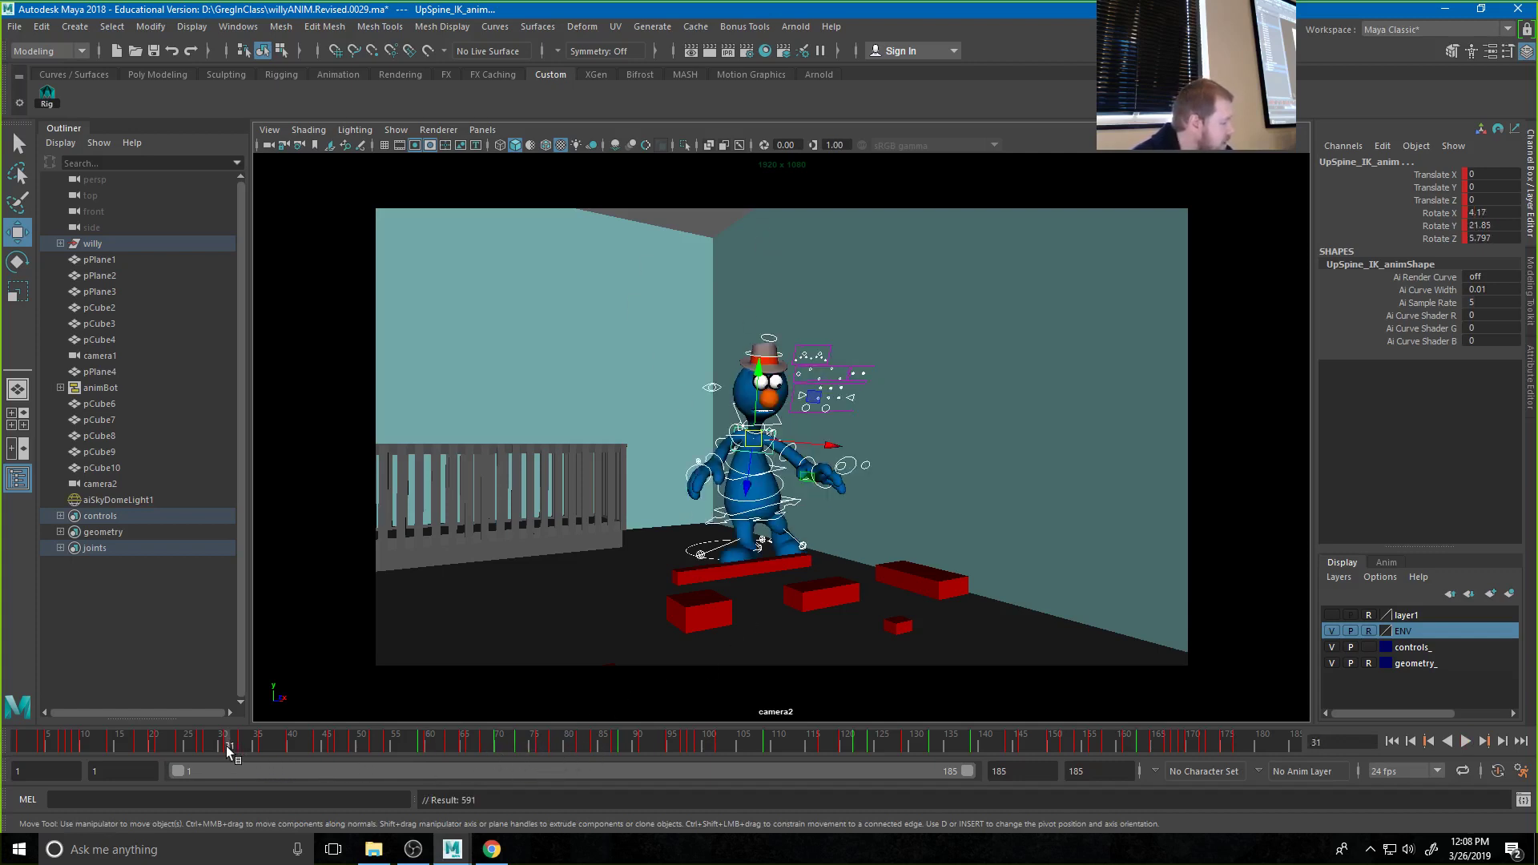
pyautogui.keyDown('shift'); pyautogui.moveTo(245, 749); pyautogui.dragTo(419, 745); pyautogui.keyUp('shift')
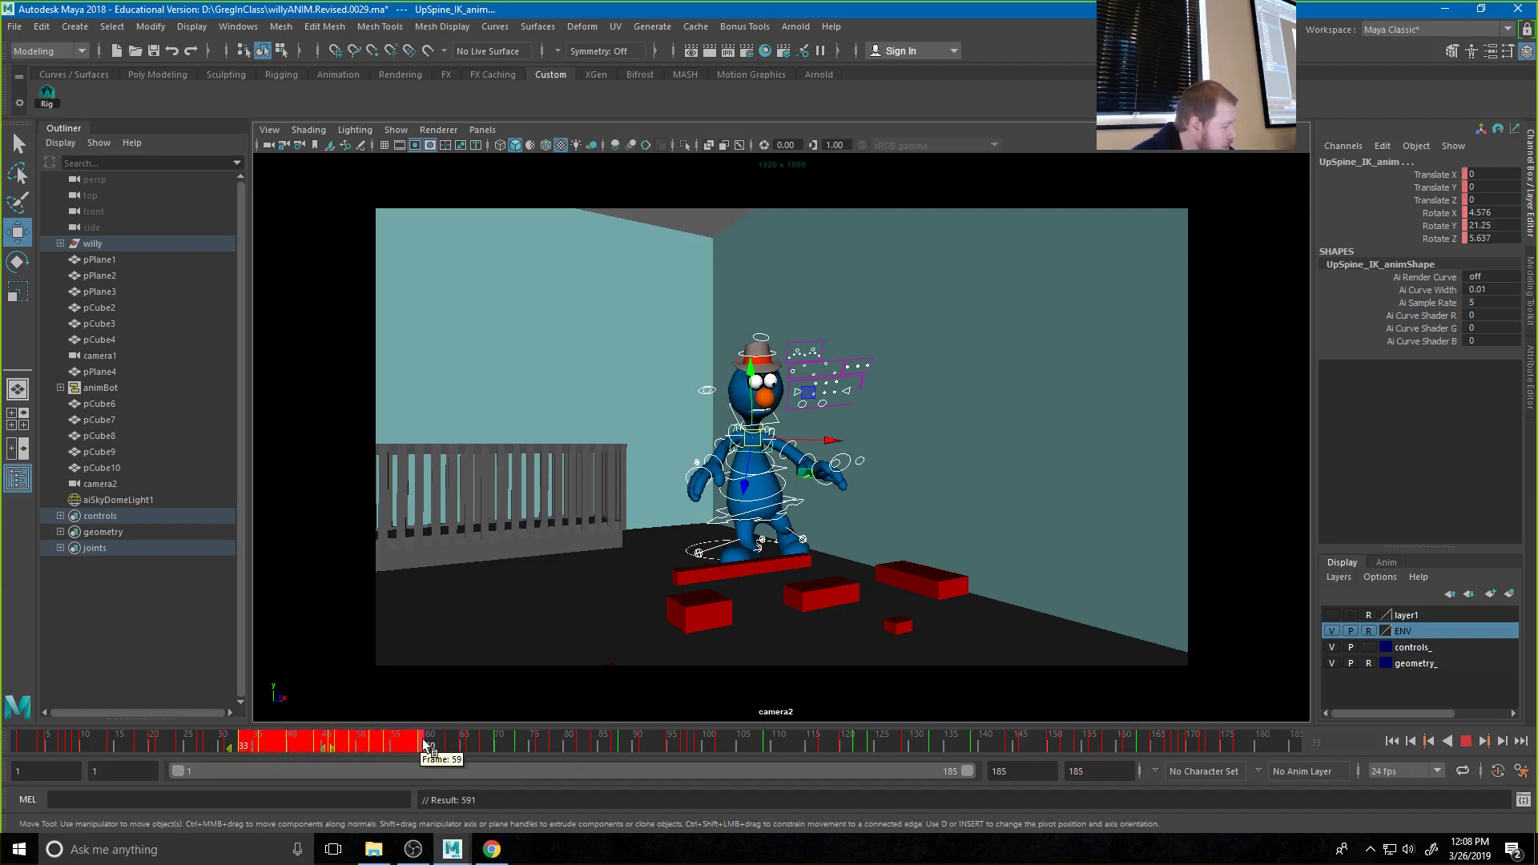
pyautogui.rightClick(420, 745)
pyautogui.click(449, 537)
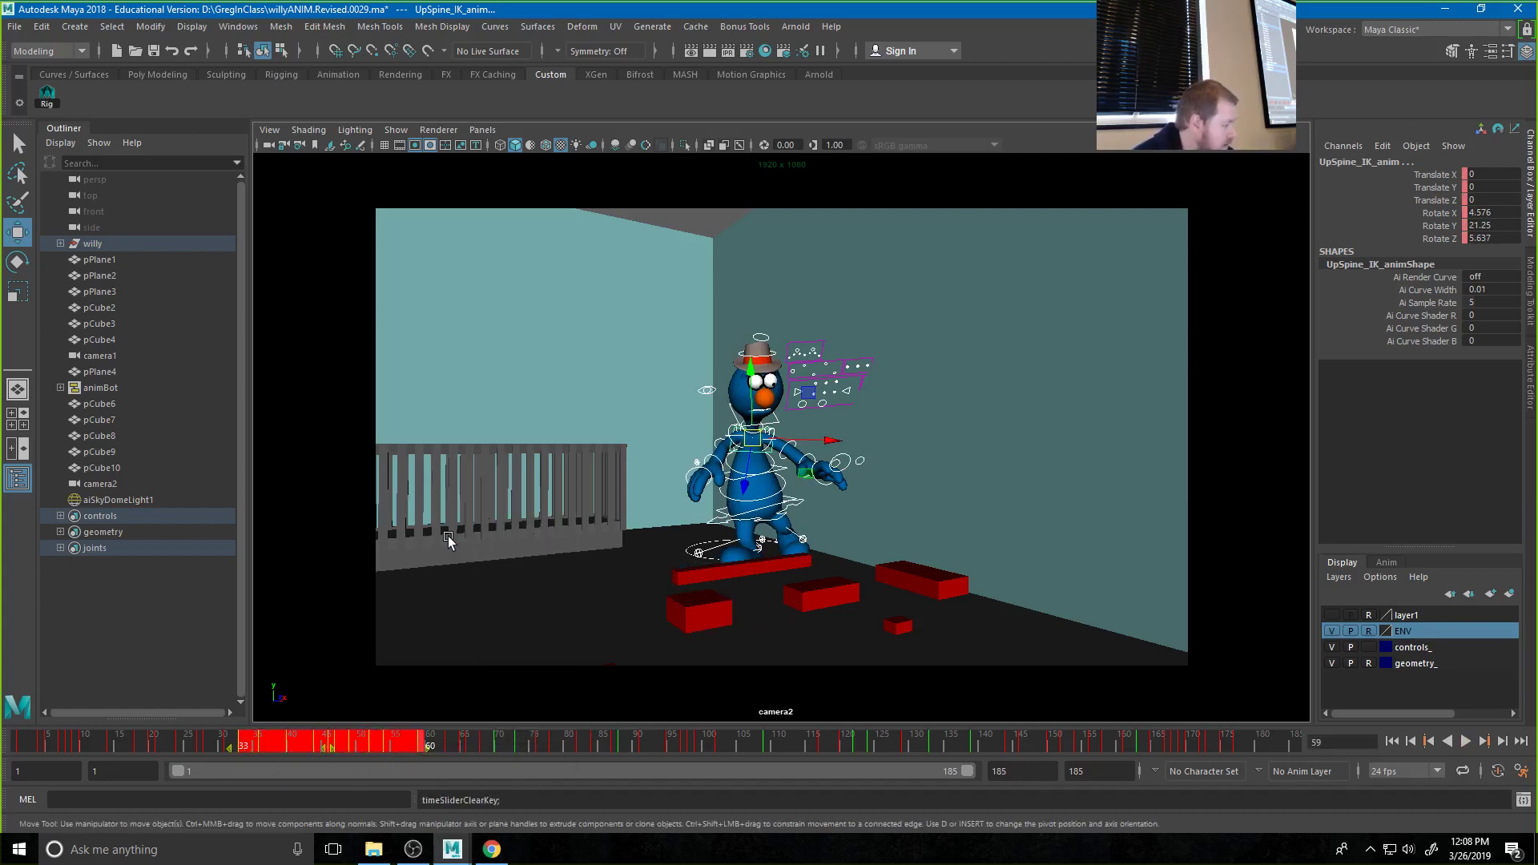
# Copy the left foot IK control's pose from frame 60 to frame 45, key it, and play back the change
pyautogui.click(224, 745)
pyautogui.moveTo(224, 746)
pyautogui.mouseDown()
pyautogui.moveTo(420, 752)
pyautogui.moveTo(229, 748)
pyautogui.mouseUp()
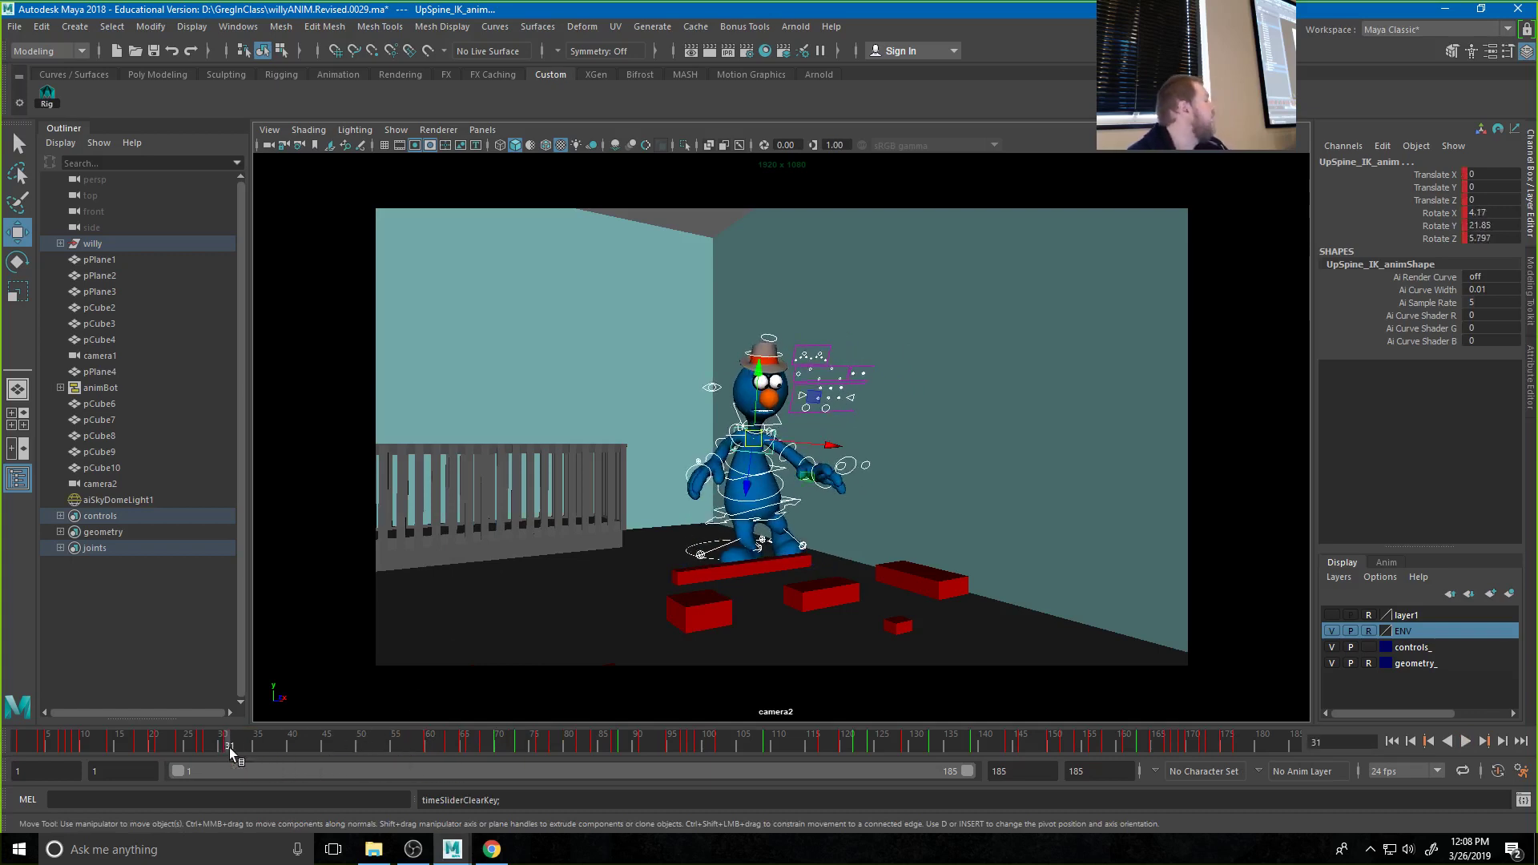
pyautogui.click(325, 745)
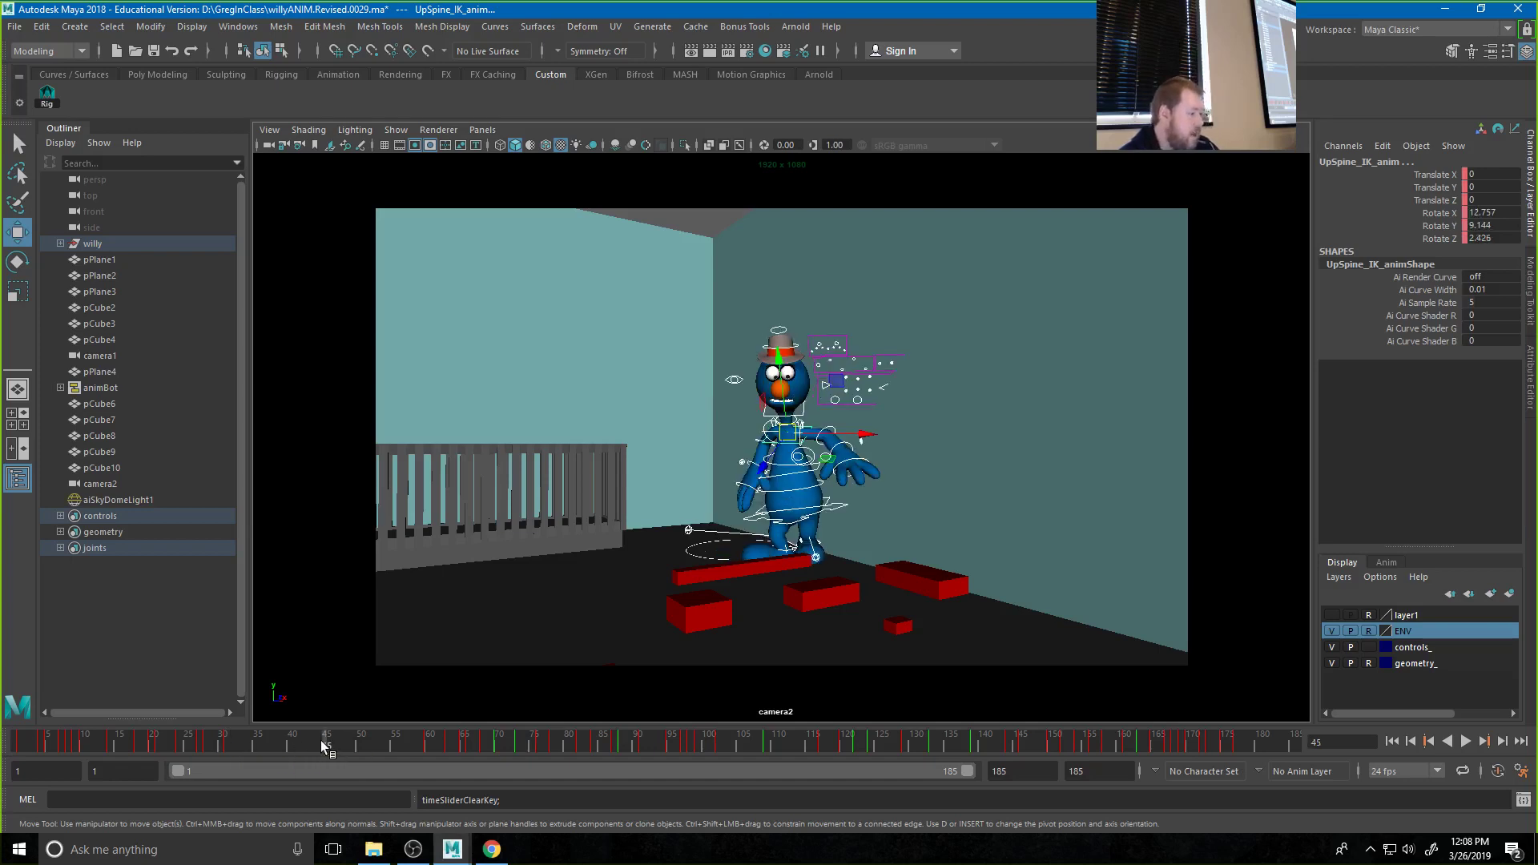
pyautogui.click(818, 542)
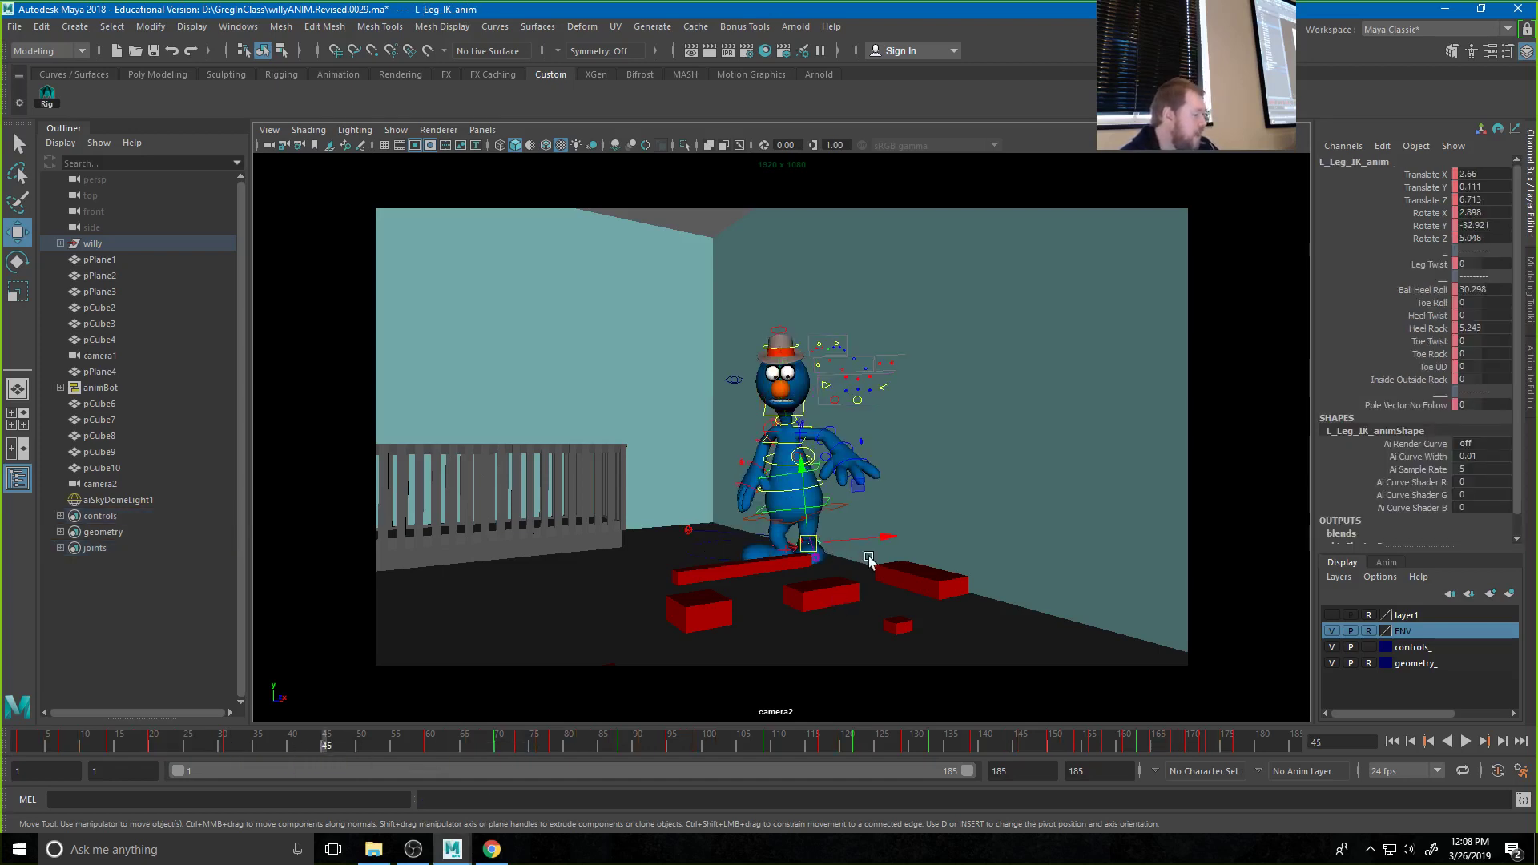
pyautogui.click(428, 745)
pyautogui.hotkey('alt', 'v')
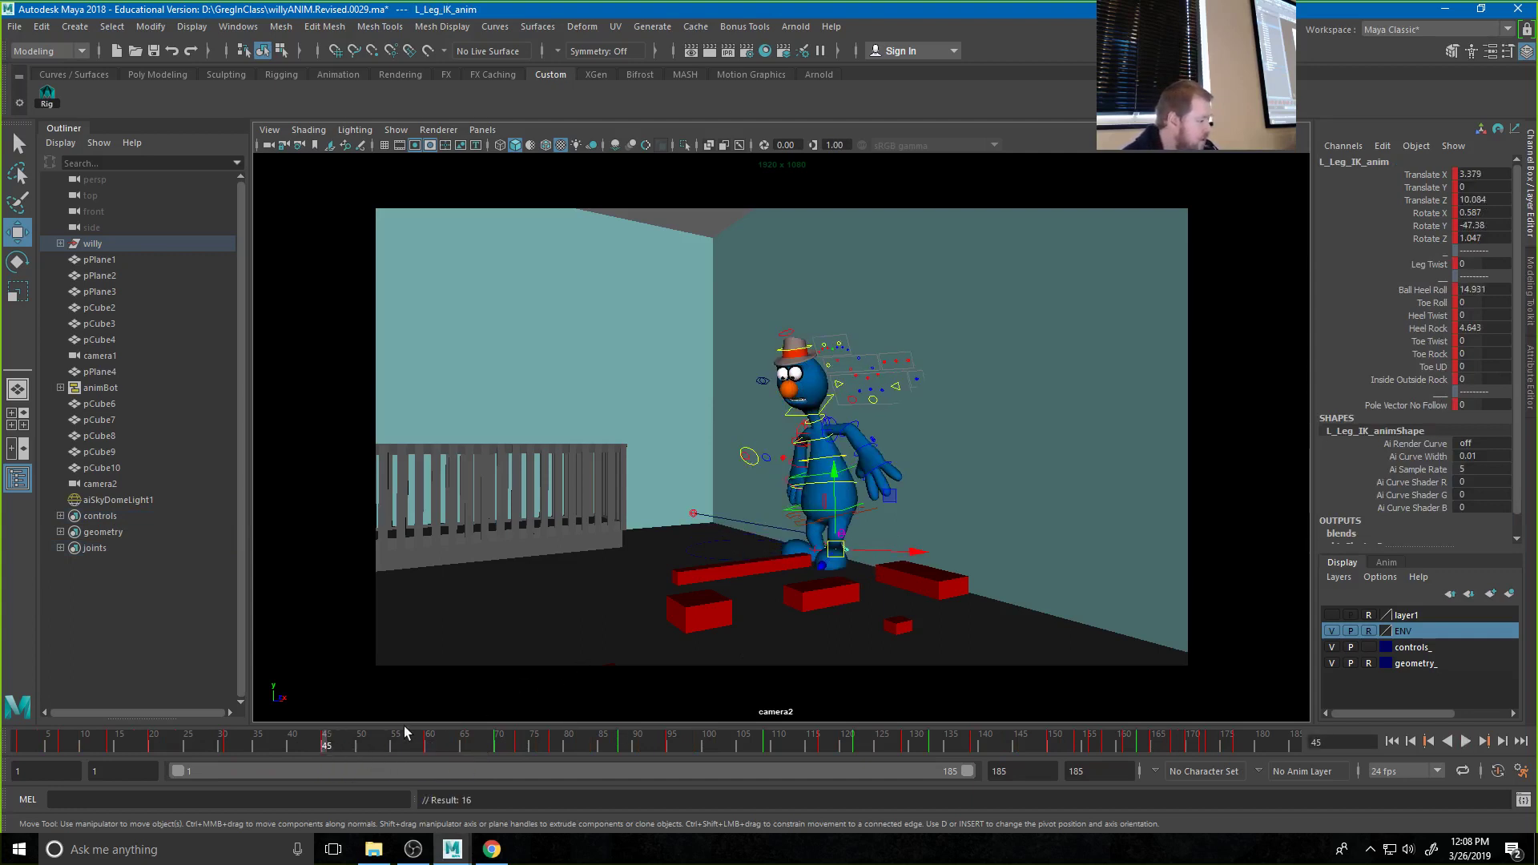
pyautogui.click(327, 745)
pyautogui.hotkey('alt', 'v')
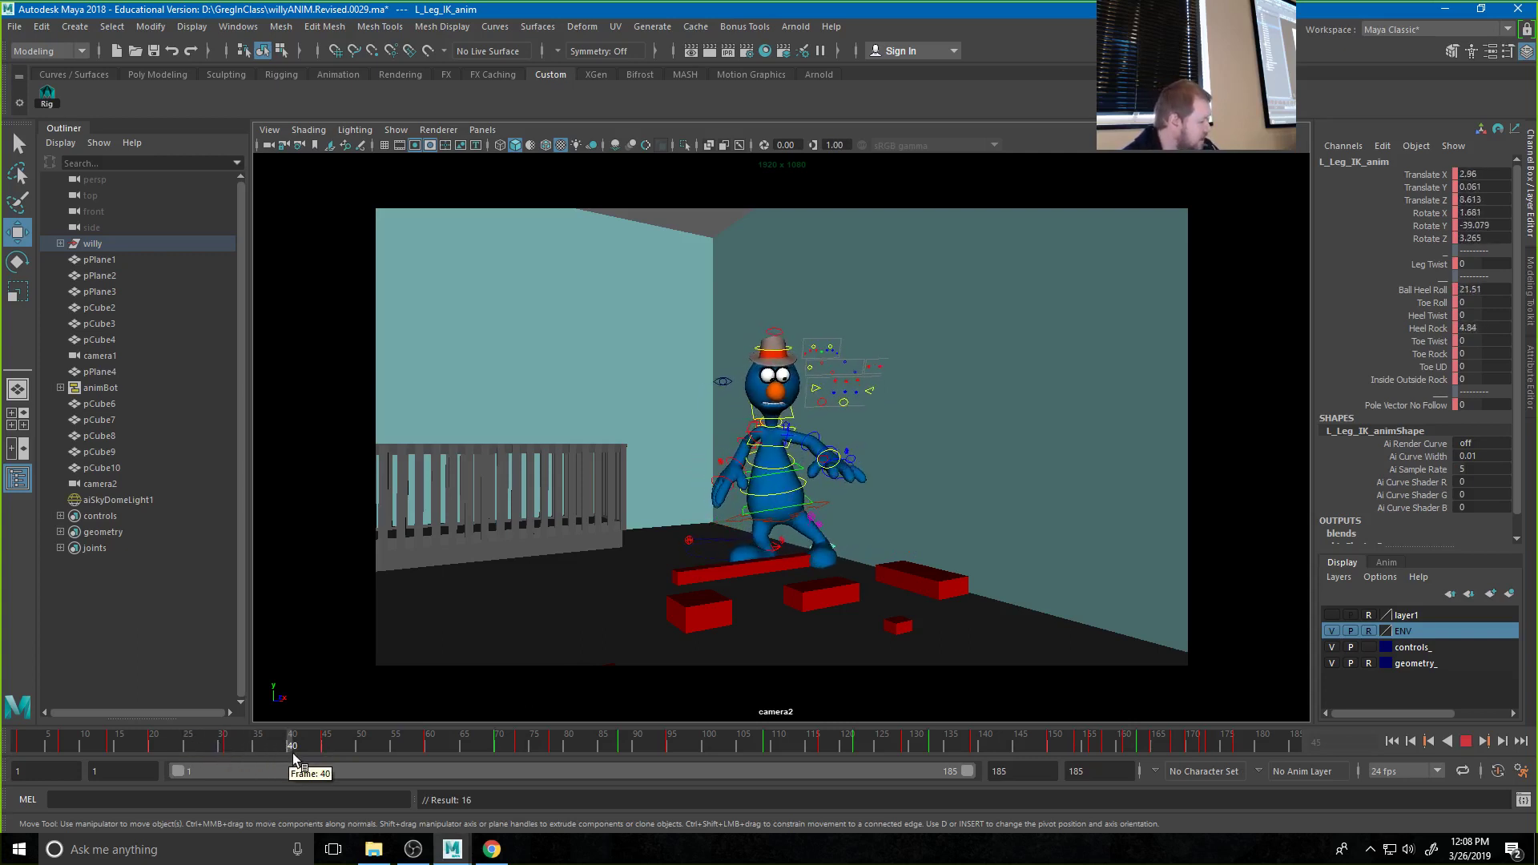
pyautogui.click(323, 753)
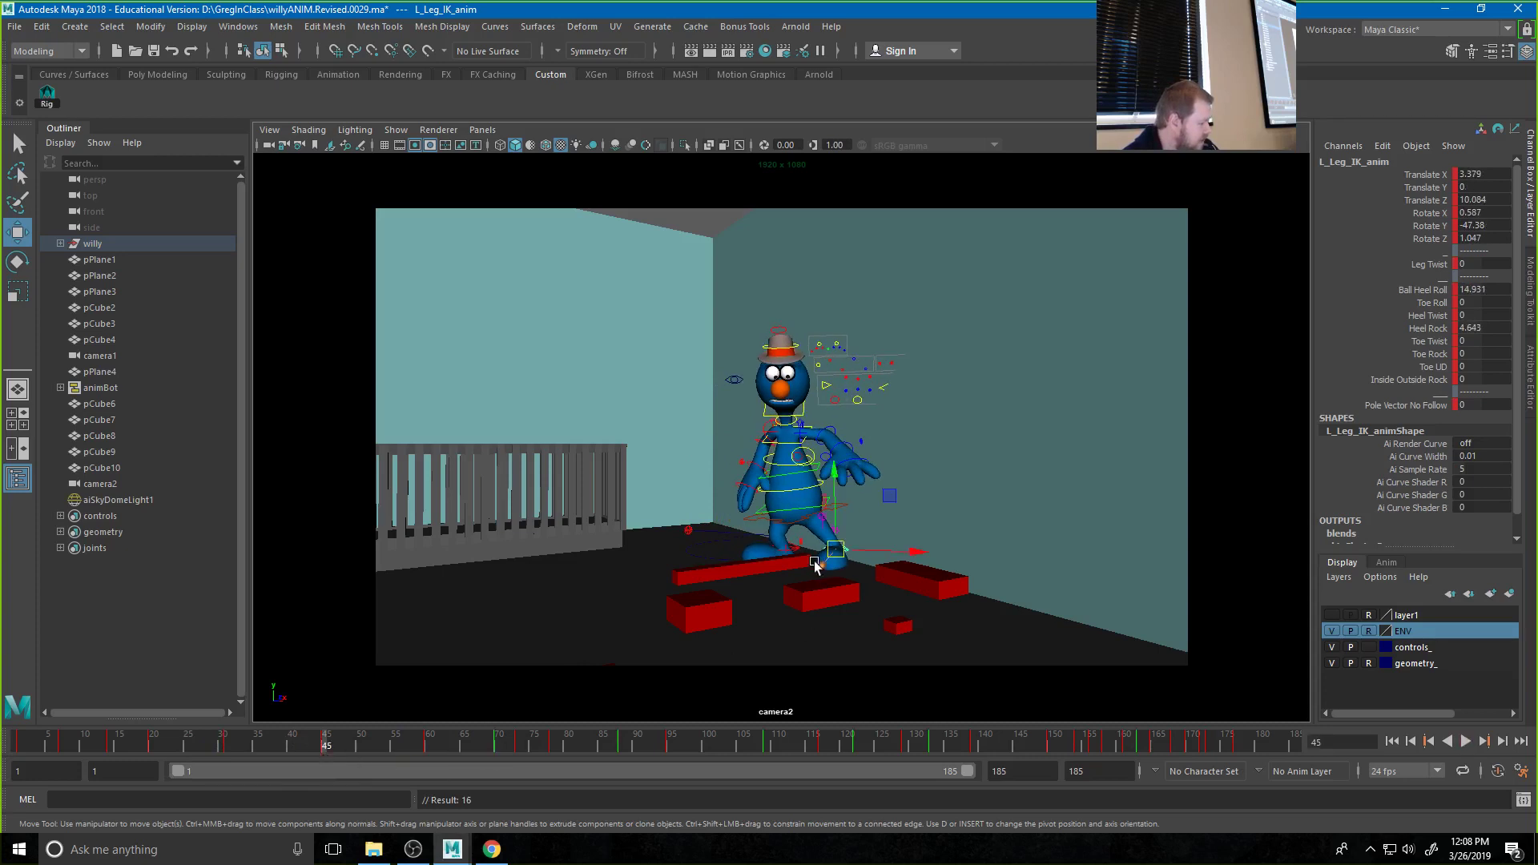
# Copy the right foot IK control's pose from frame 31 to frame 45, key it, and scrub with all rig controls selected
pyautogui.click(787, 551)
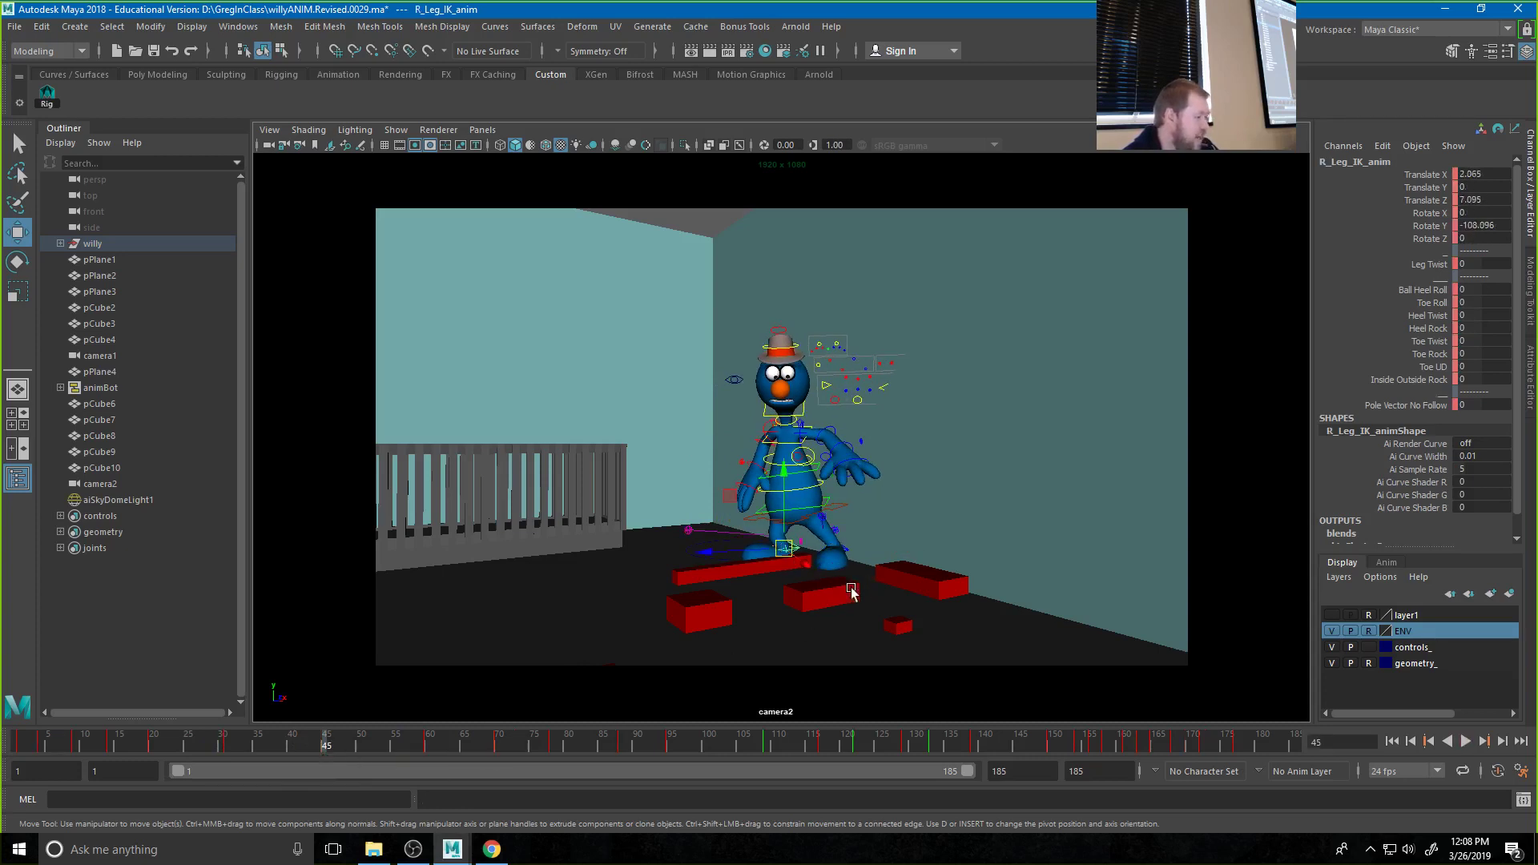
pyautogui.moveTo(240, 741); pyautogui.dragTo(327, 745)
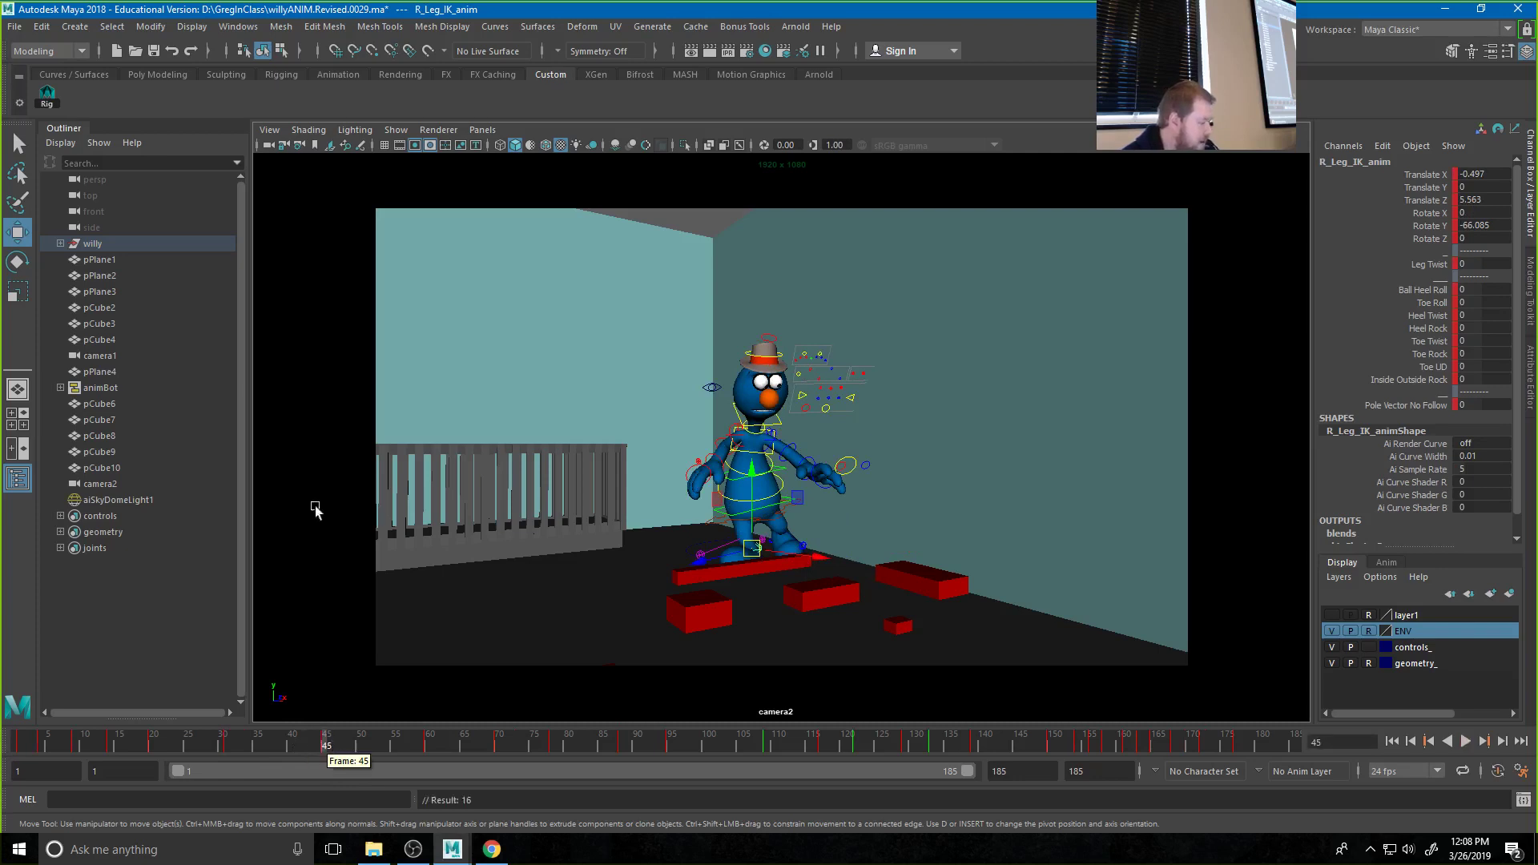
pyautogui.click(46, 94)
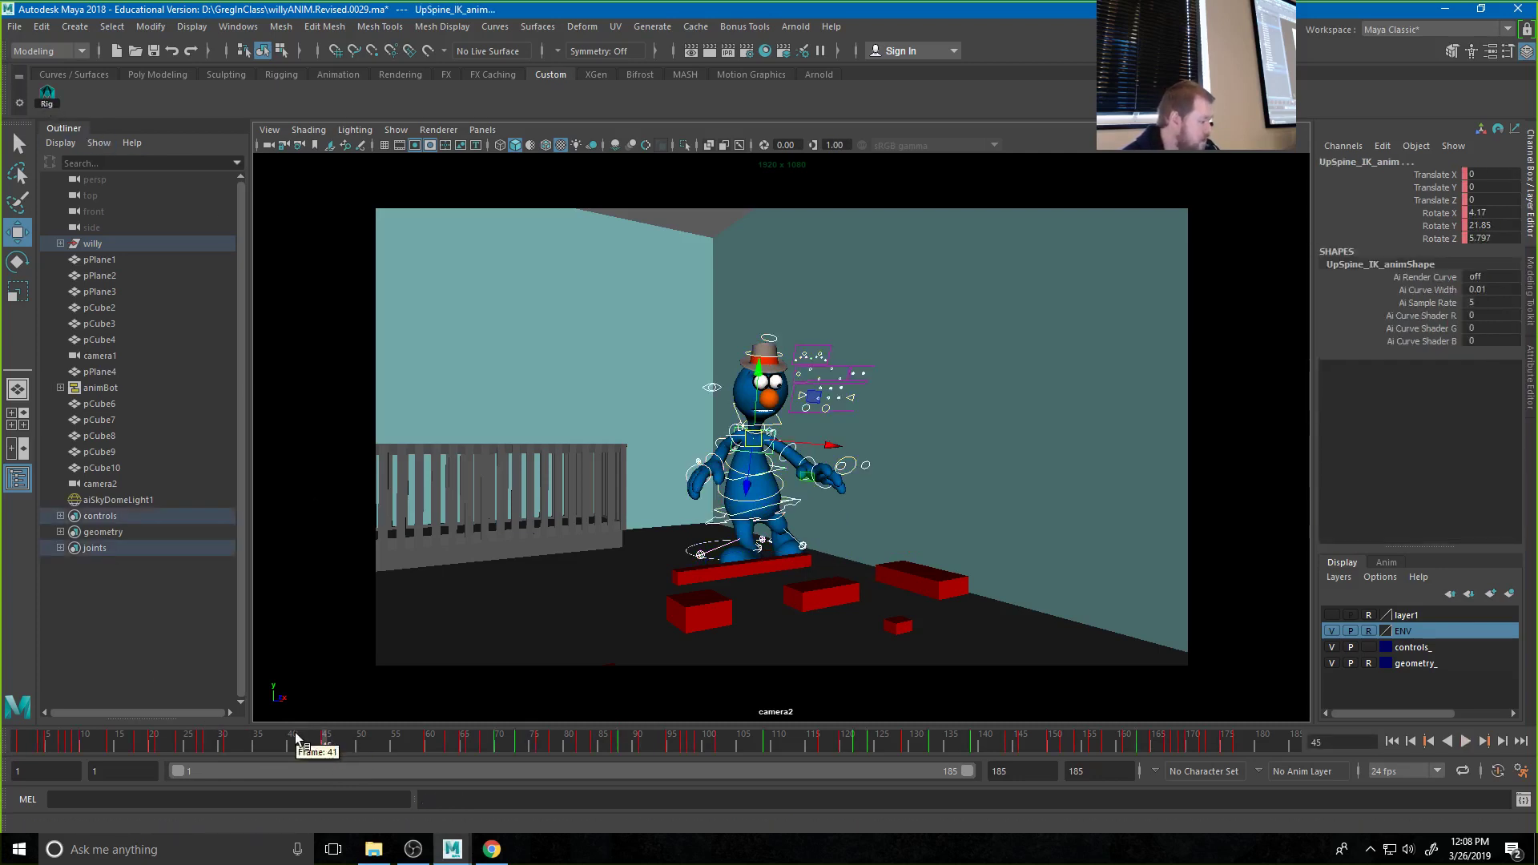
pyautogui.moveTo(296, 739); pyautogui.dragTo(326, 741)
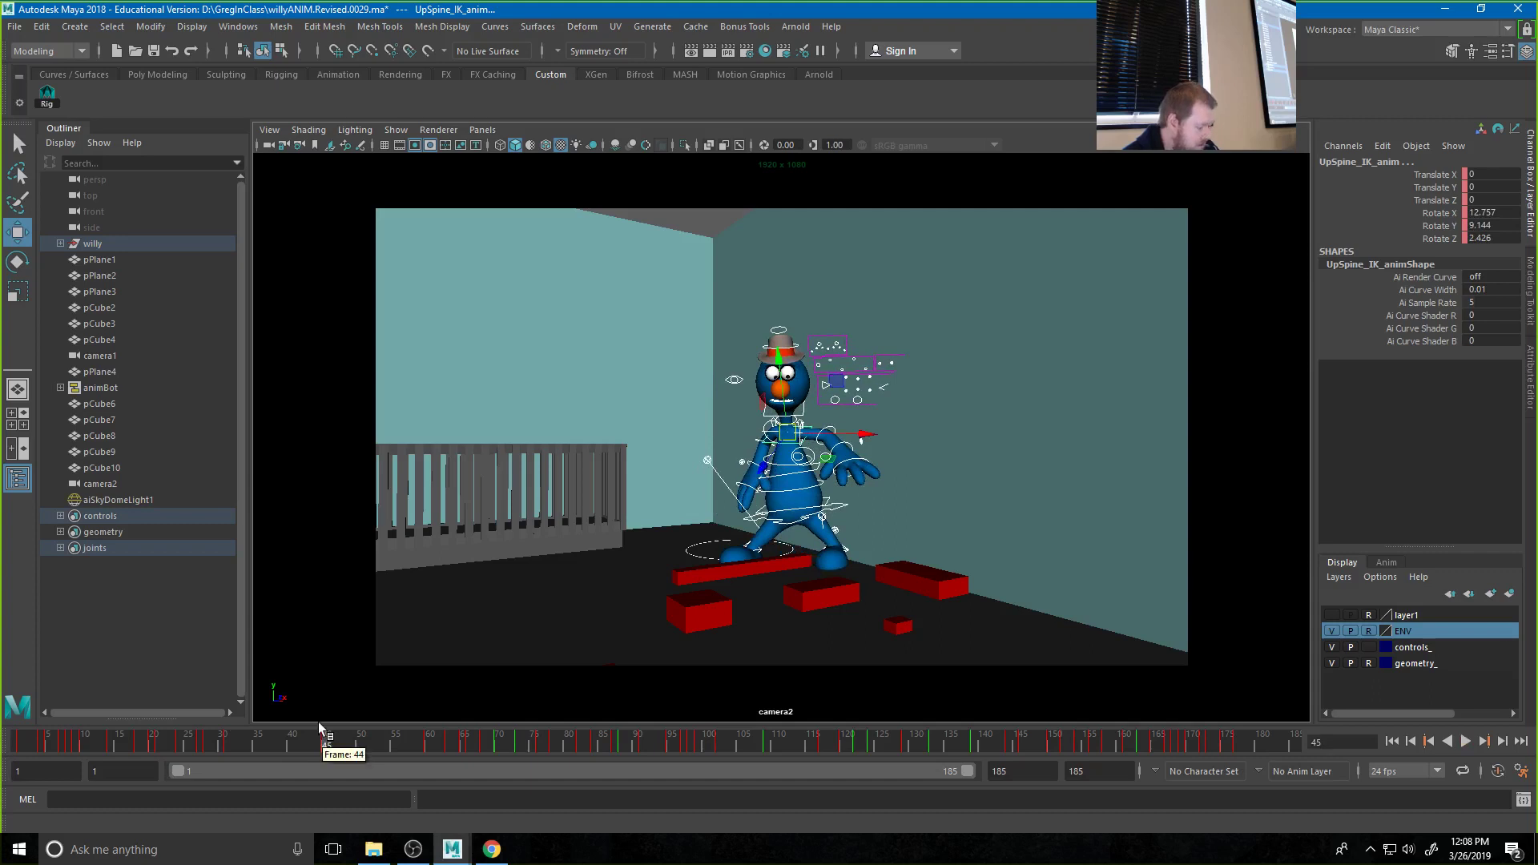
# Clear the selection and lower the character's hip control slightly at frame 45
pyautogui.click(967, 281)
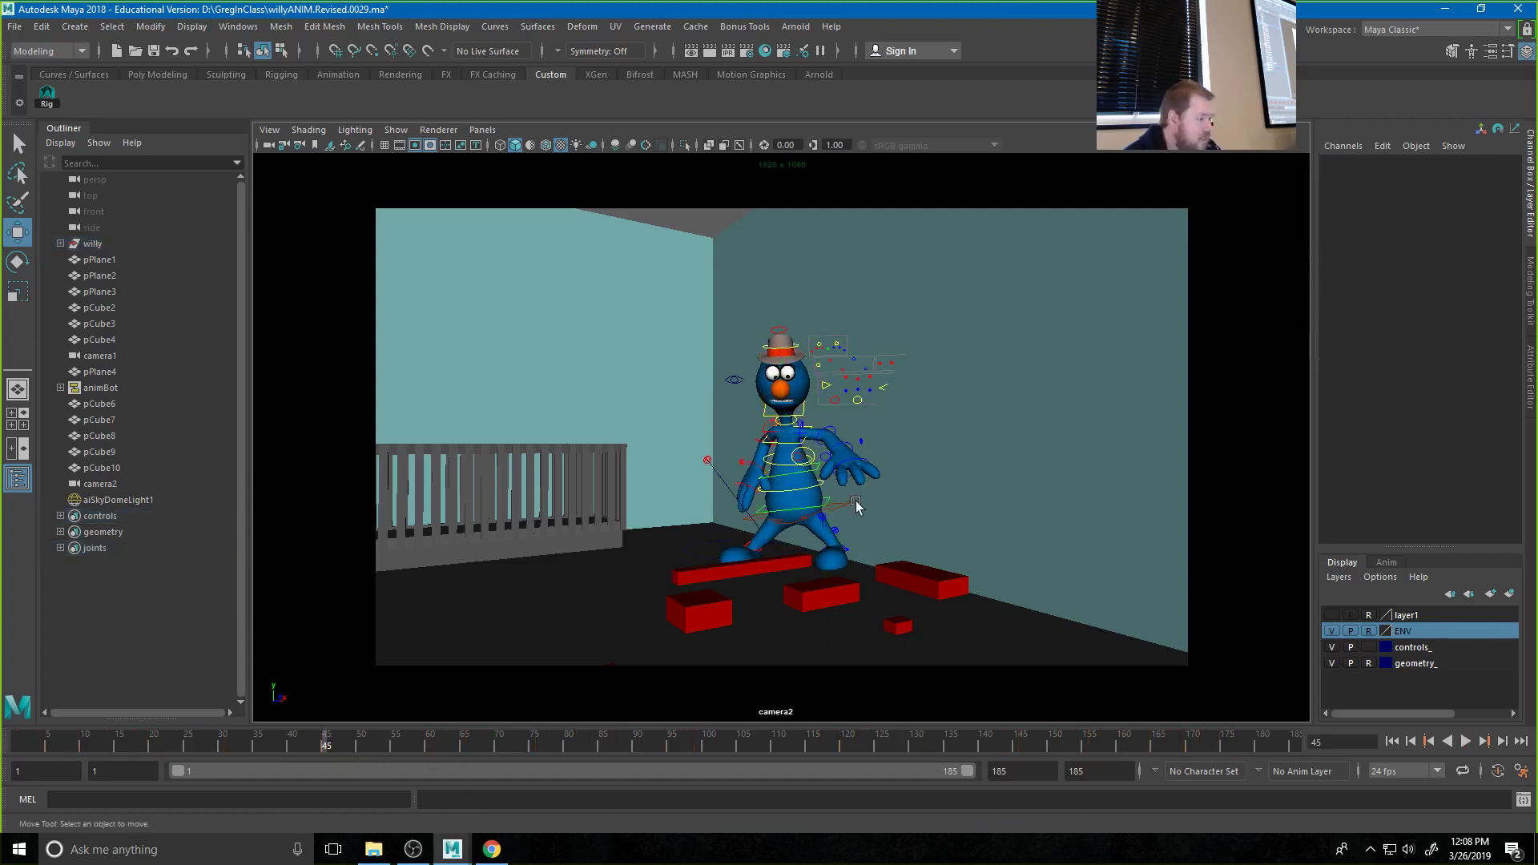
pyautogui.click(782, 513)
pyautogui.moveTo(782, 513); pyautogui.dragTo(784, 522)
# Rotate the left foot IK control to about 21.3 in Z at frame 45 and set its Ball Heel Roll to about 41
pyautogui.click(848, 549)
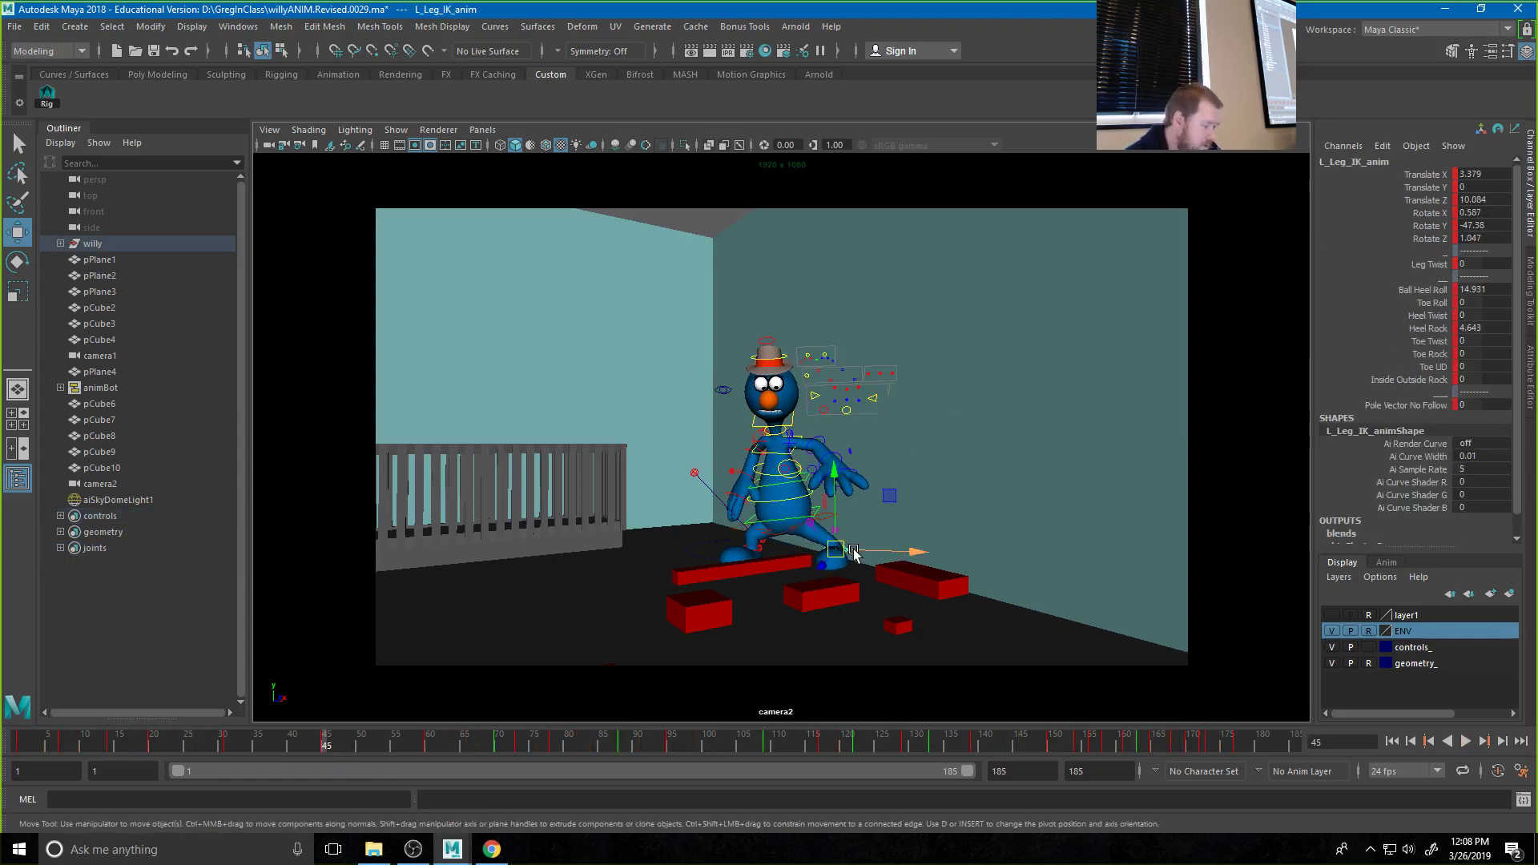
pyautogui.press('e')
pyautogui.moveTo(882, 504); pyautogui.dragTo(843, 513)
pyautogui.hotkey('ctrl', 'z')
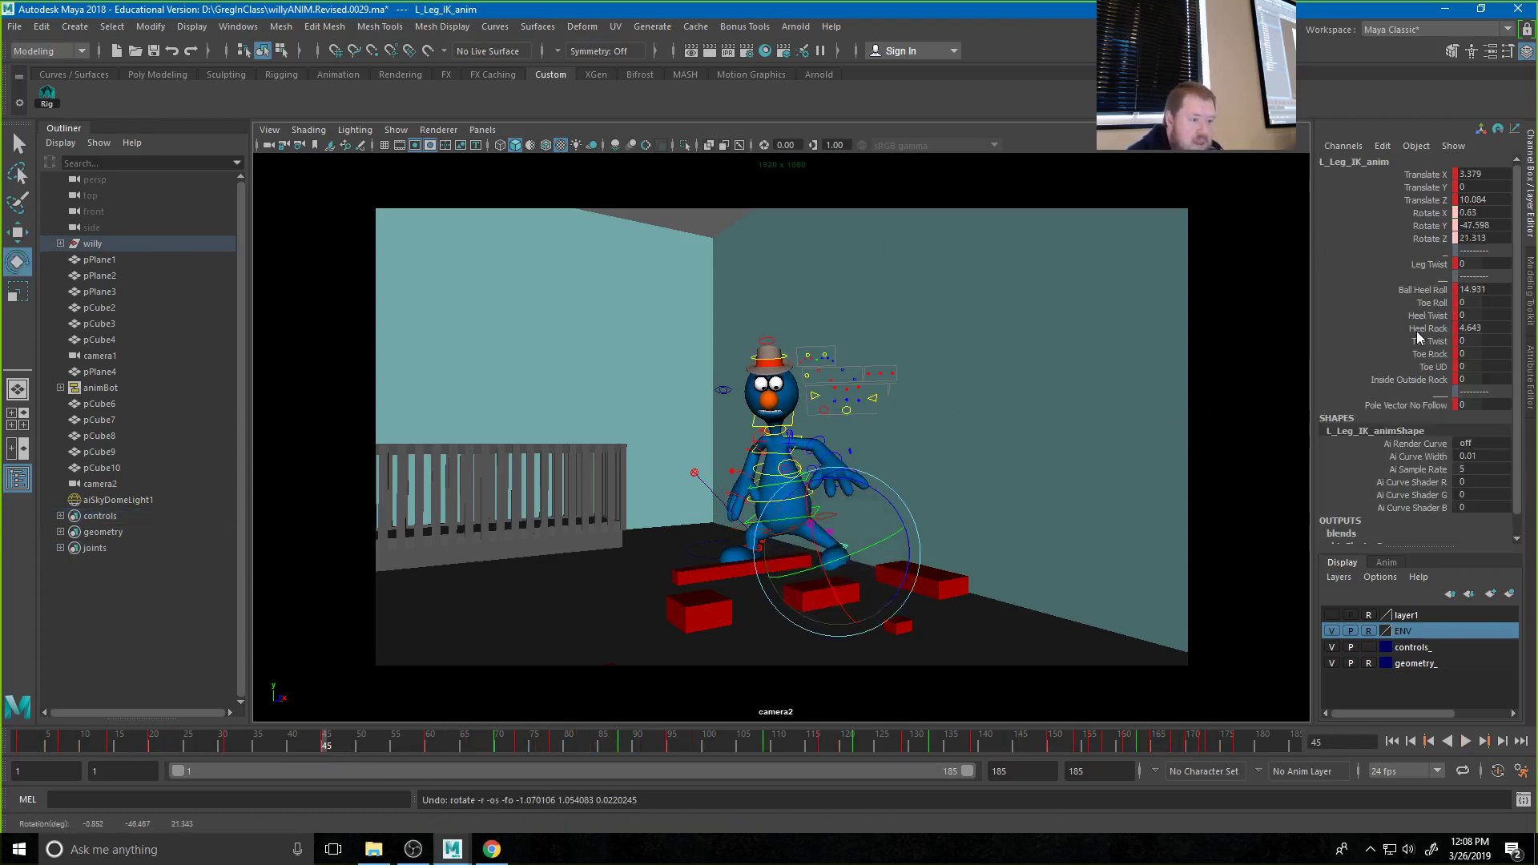
pyautogui.click(1434, 316)
pyautogui.click(1425, 290)
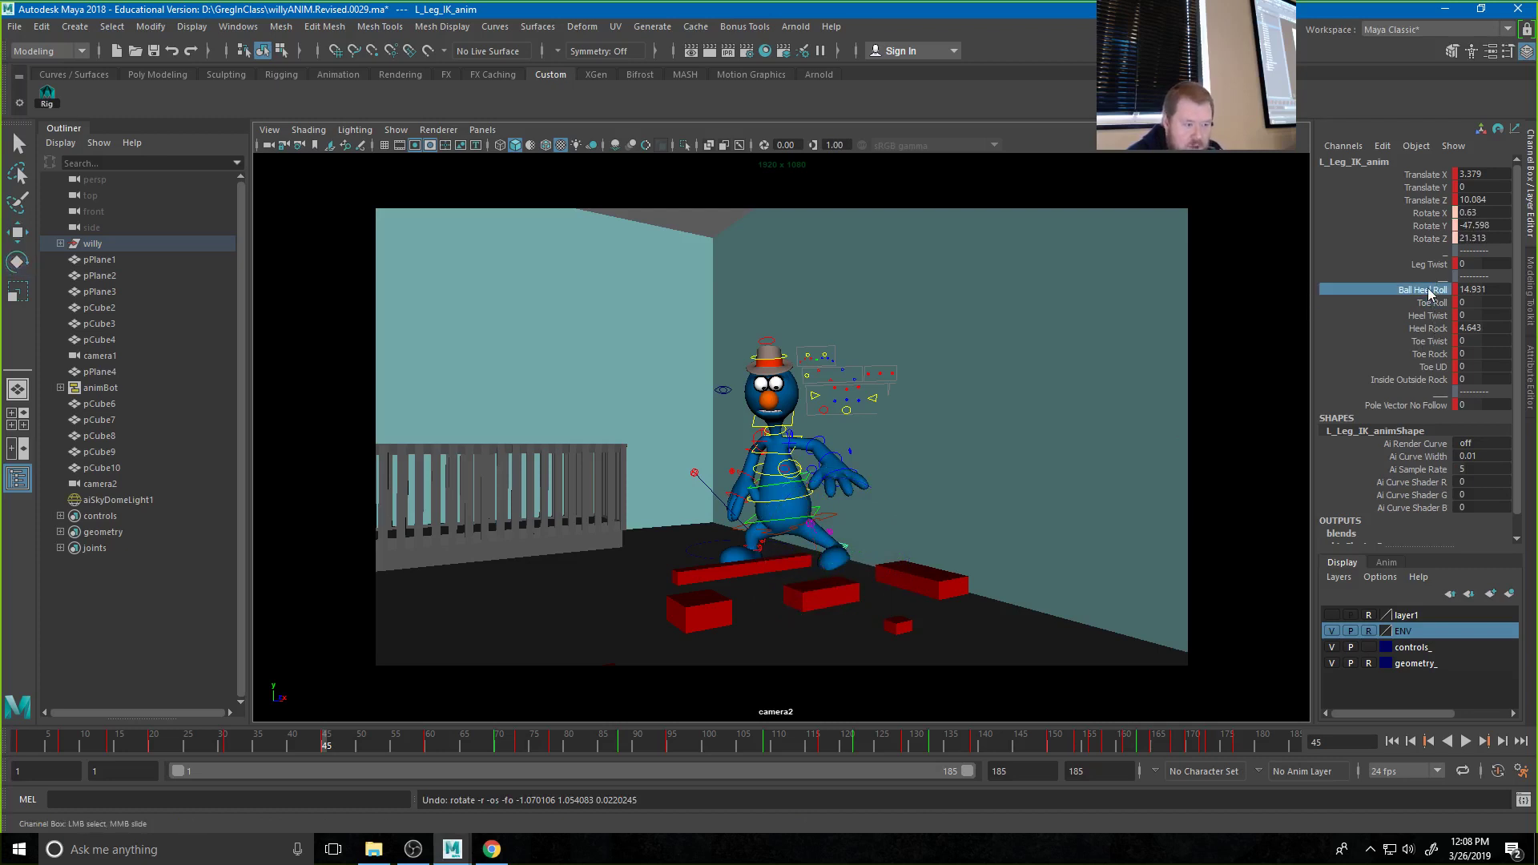
pyautogui.moveTo(935, 491); pyautogui.dragTo(1072, 493, button='middle')
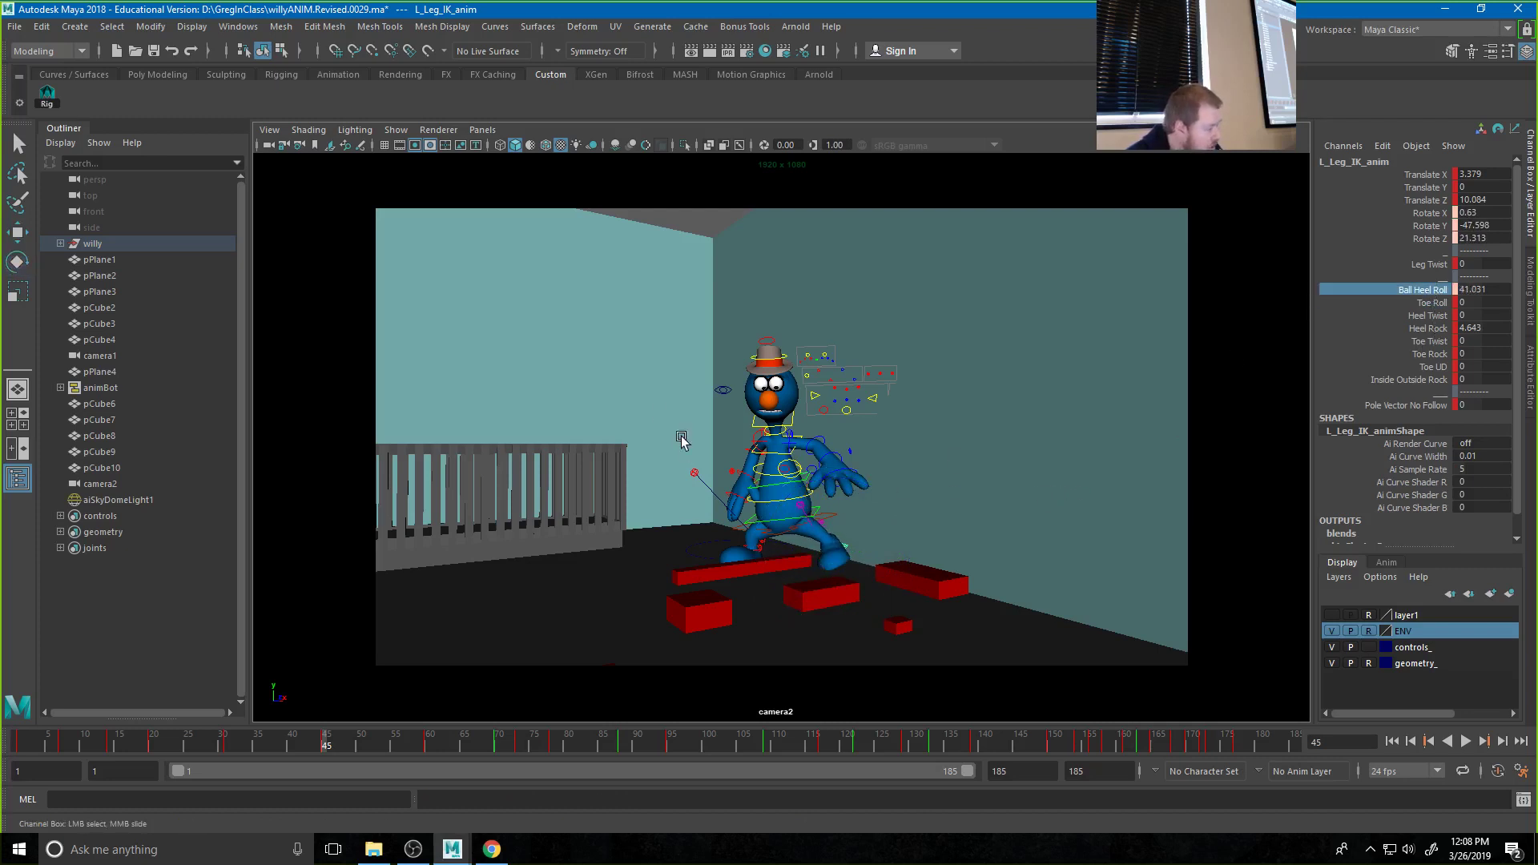
# Adjust the character's hip control at frame 45 to shift the upper body toward the crib
pyautogui.click(642, 399)
pyautogui.click(843, 519)
pyautogui.moveTo(836, 479); pyautogui.dragTo(789, 512)
# Rotate the mid-spine control at frame 45 to about 5.6 in X, -15.8 in Y and 0.3 in Z, leaning the torso
pyautogui.click(763, 500)
pyautogui.click(763, 496)
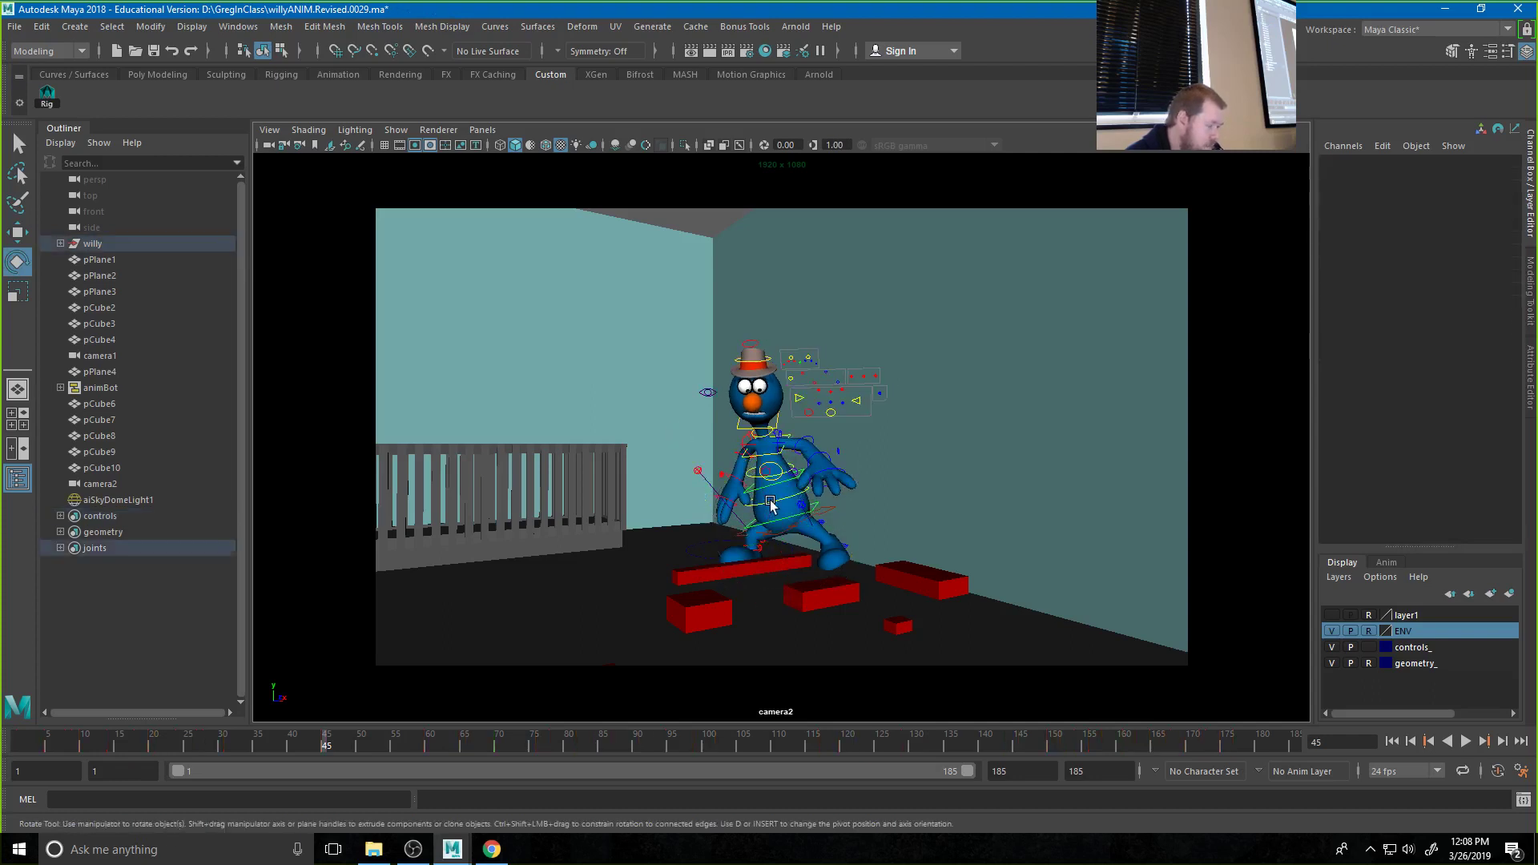
pyautogui.moveTo(765, 449)
pyautogui.mouseDown()
pyautogui.moveTo(747, 451)
pyautogui.moveTo(753, 420)
pyautogui.mouseUp()
pyautogui.click(620, 406)
pyautogui.click(786, 461)
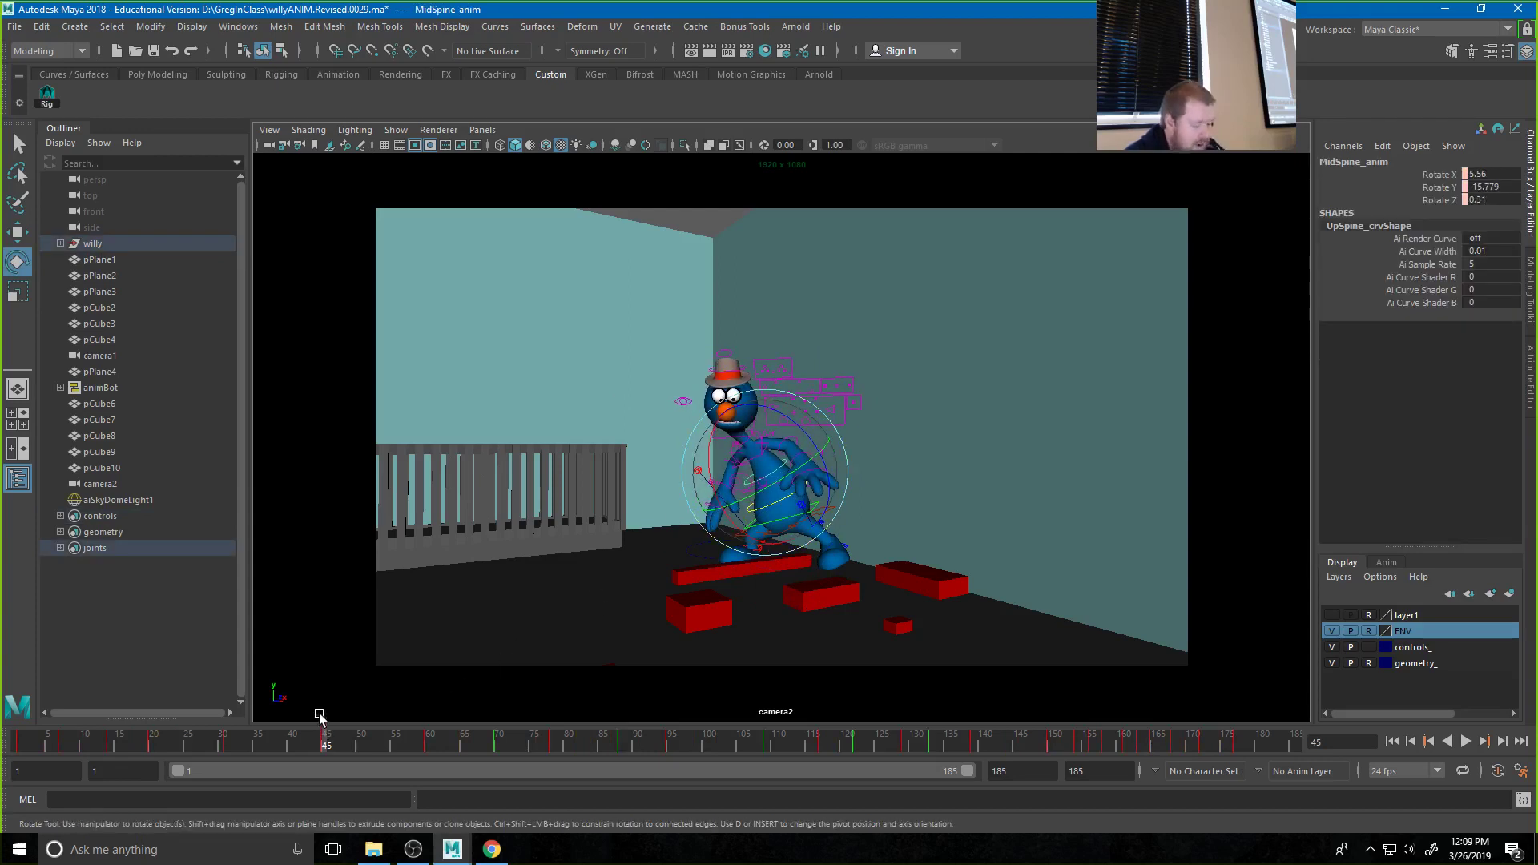
# Undo the last pose changes at frame 45 and turn on automatic keyframing with all rig controls selected
pyautogui.hotkey('ctrl', 'z')
pyautogui.hotkey('ctrl', 'z')
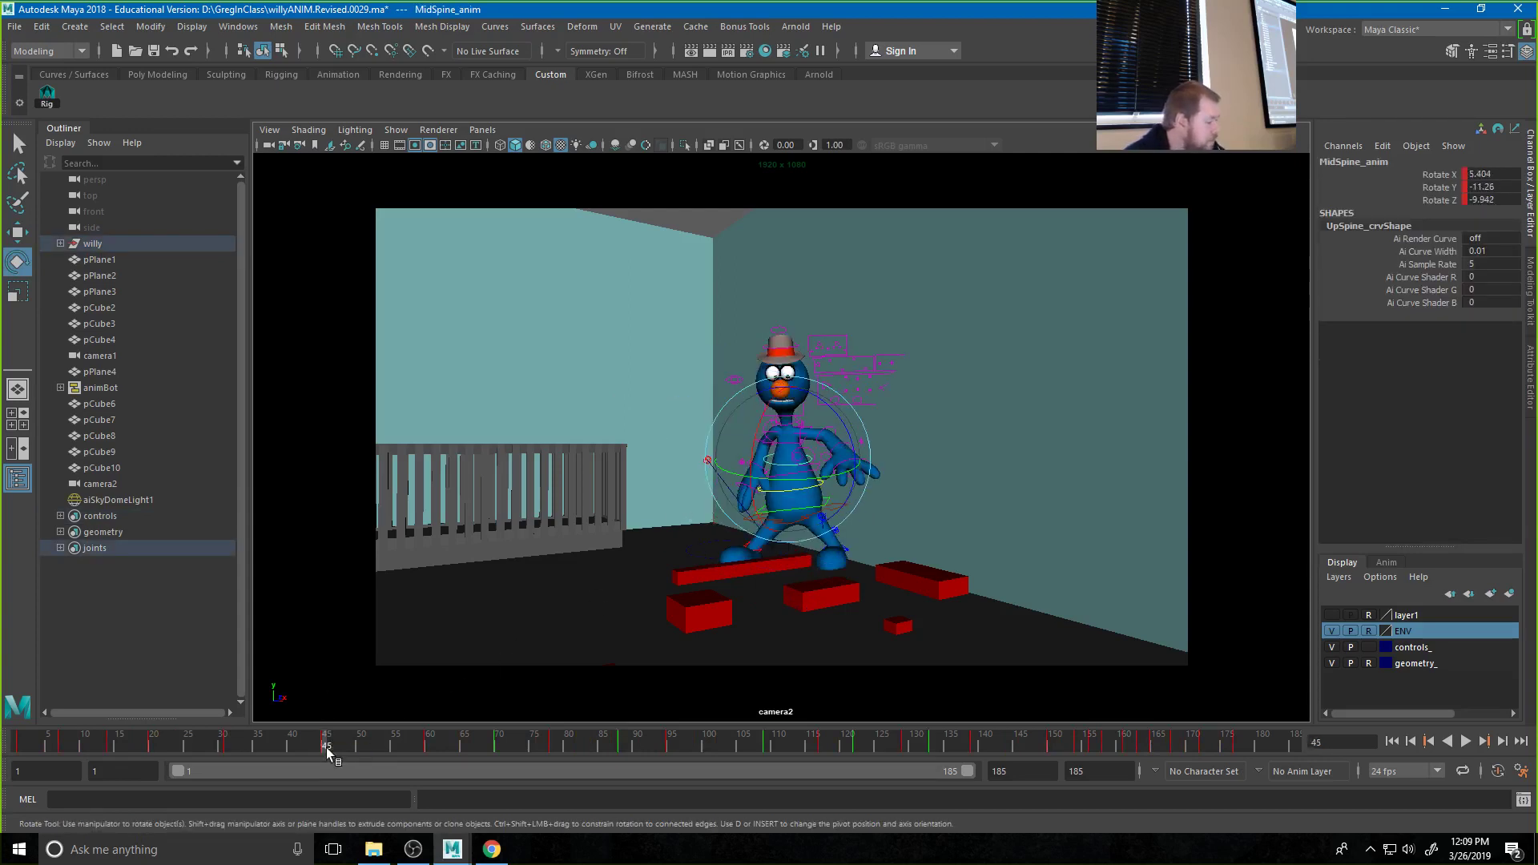
pyautogui.click(1497, 774)
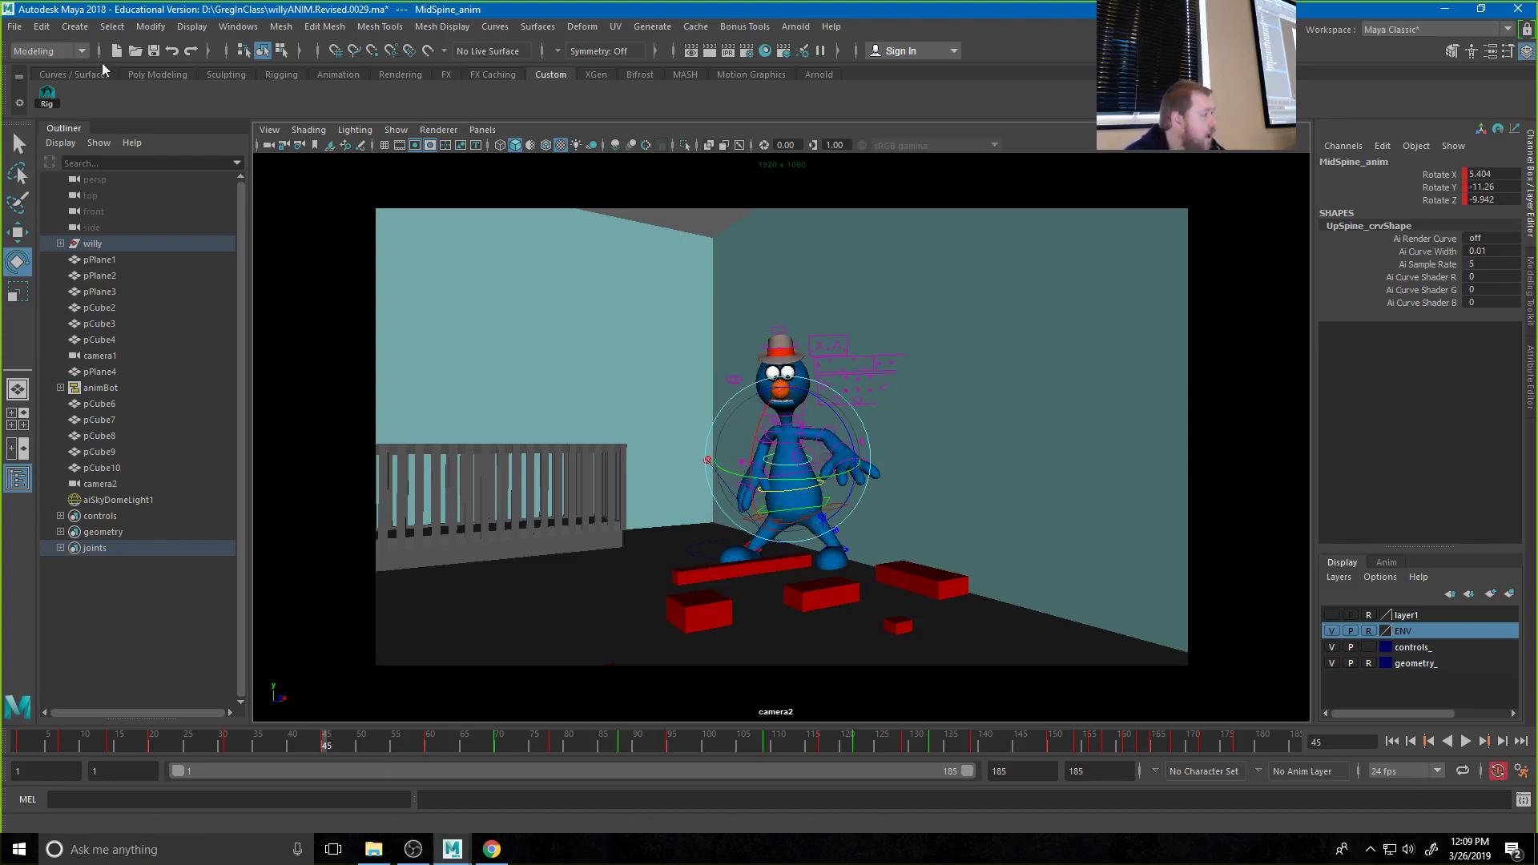
pyautogui.click(50, 96)
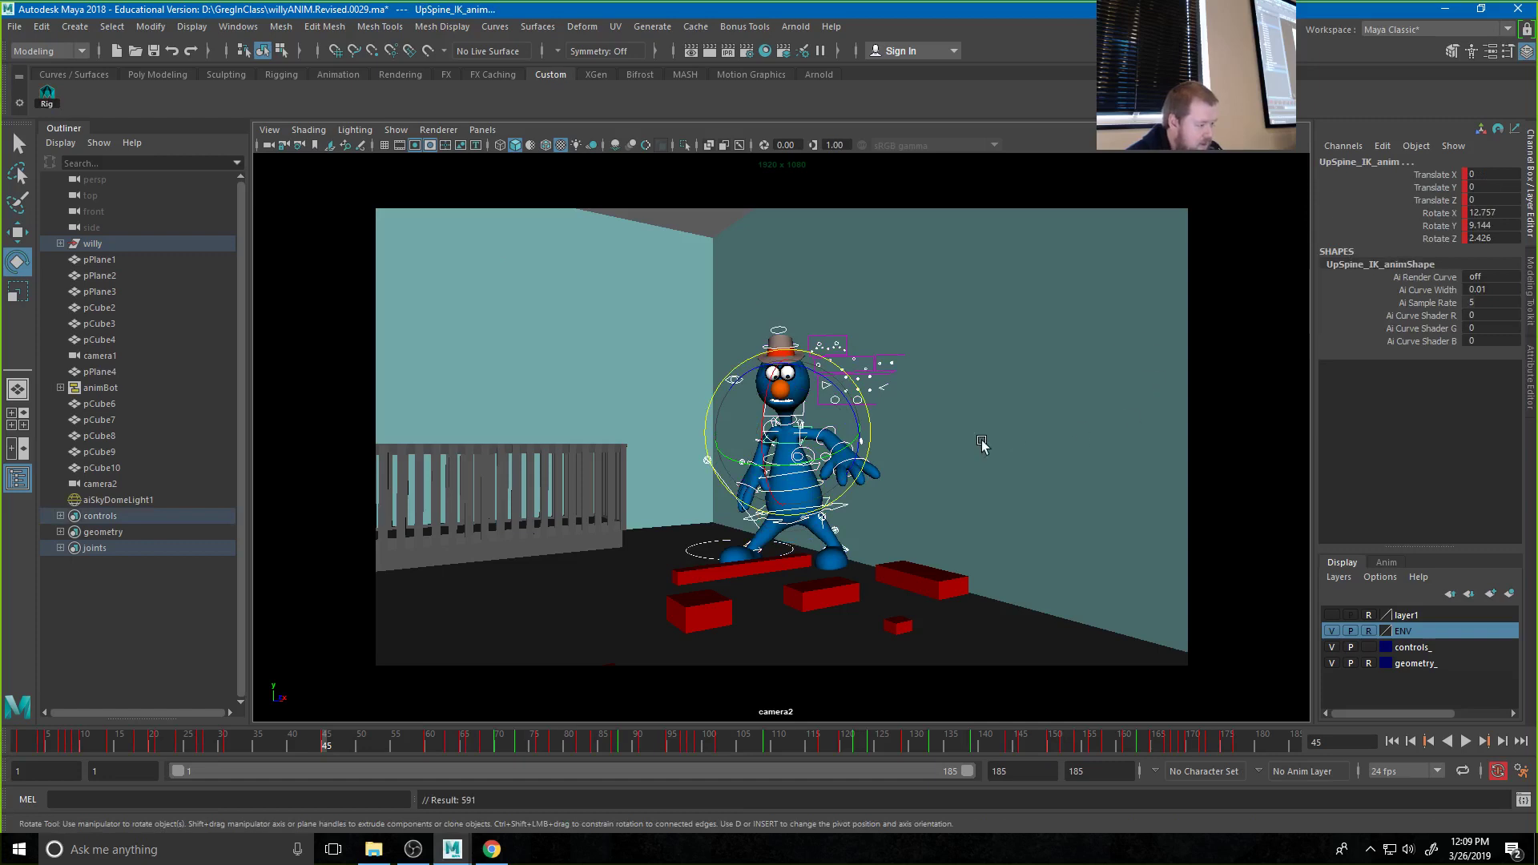
# Rotate the character's hip control at frame 45 to about 9.6 in X, -52.6 in Y and 19.4 in Z, leaning toward the crib
pyautogui.click(856, 495)
pyautogui.click(850, 510)
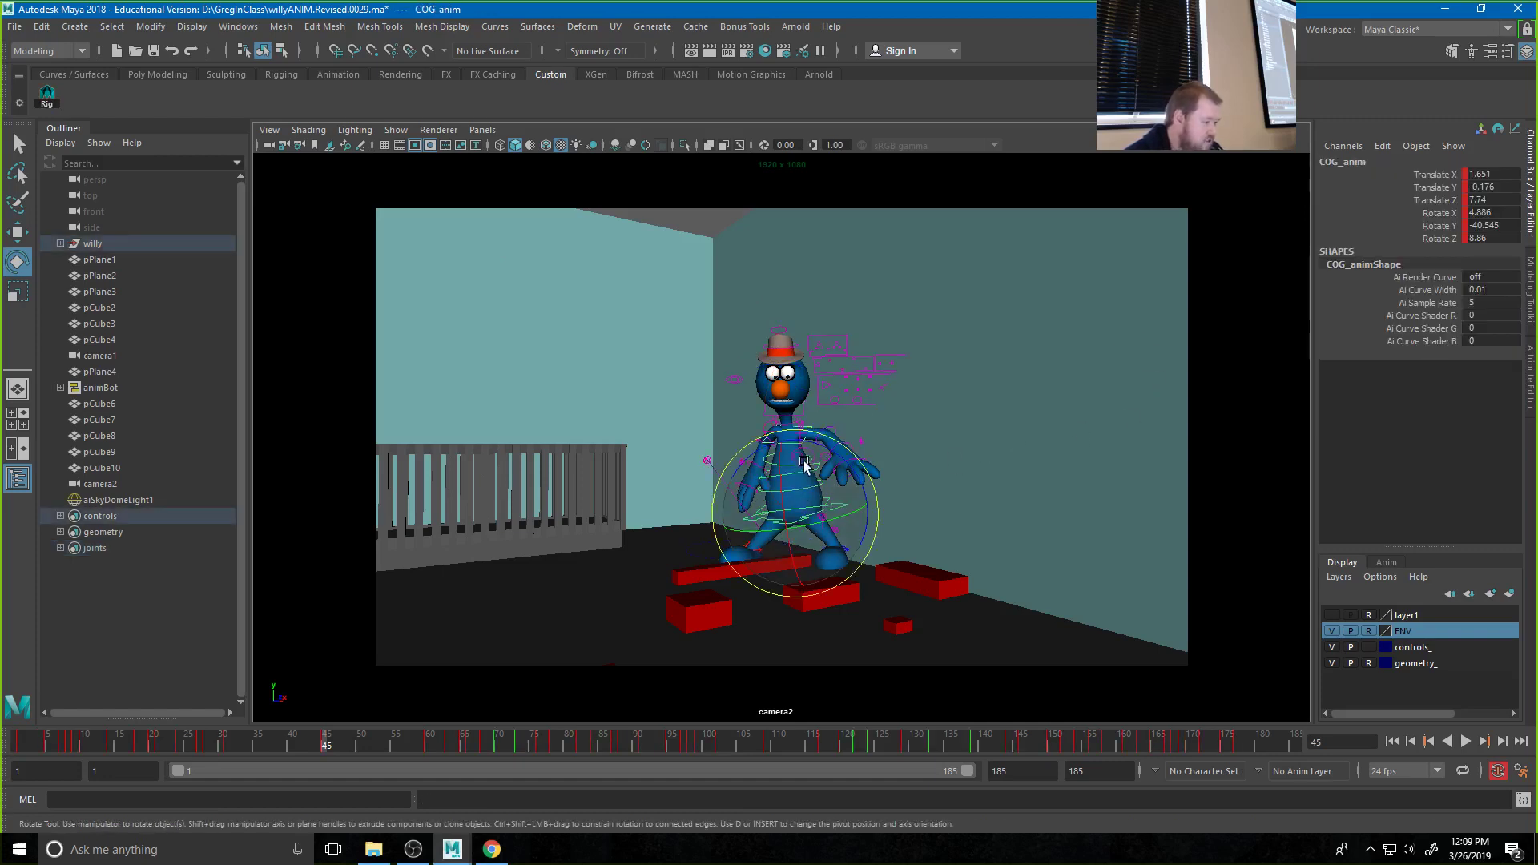
pyautogui.moveTo(806, 464); pyautogui.dragTo(789, 422)
pyautogui.click(923, 453)
pyautogui.click(801, 488)
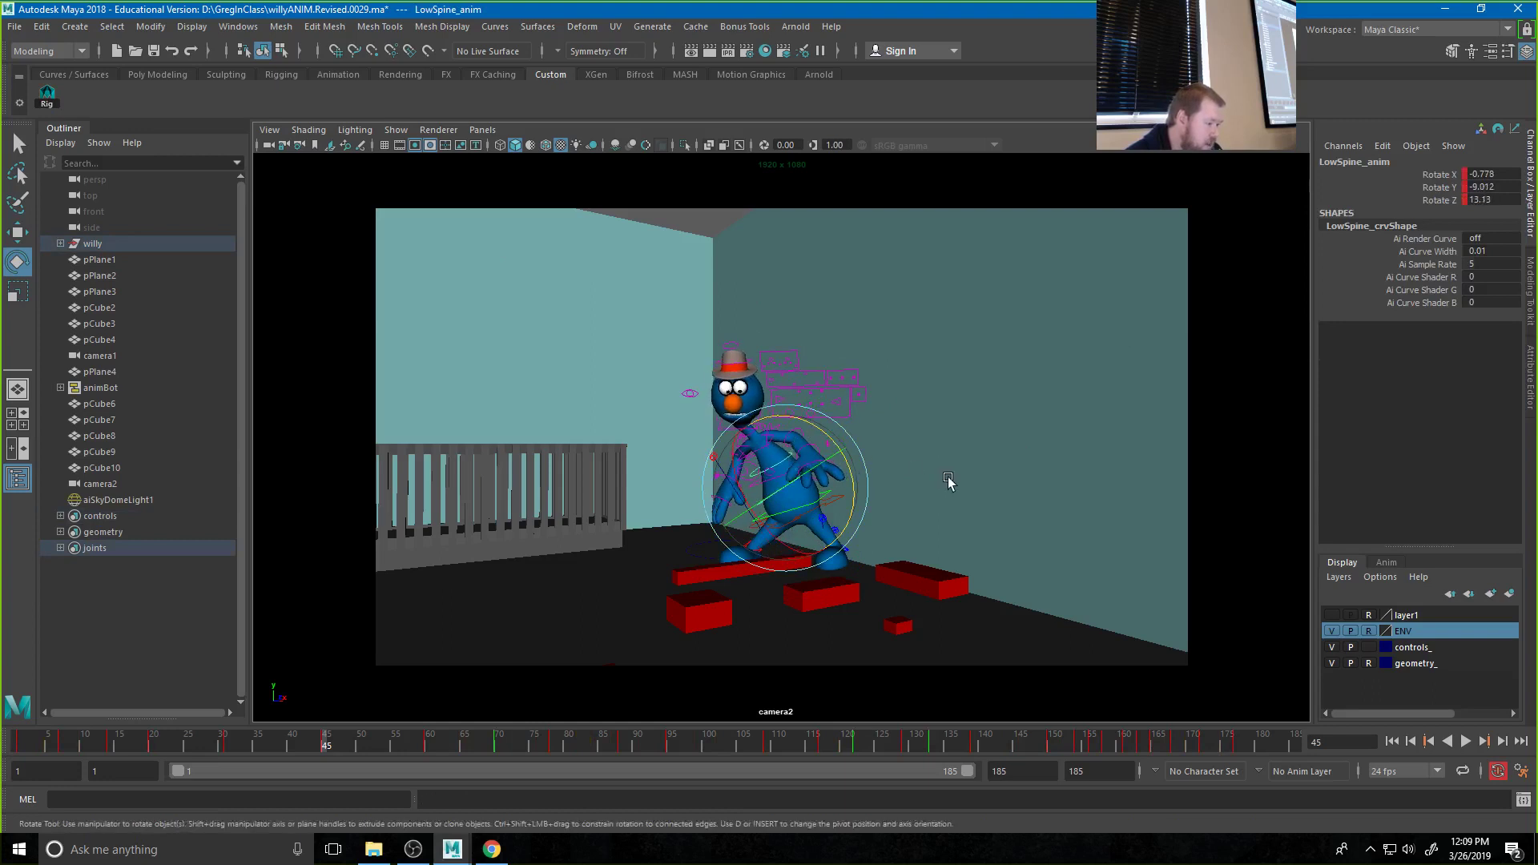
pyautogui.click(950, 484)
# Set the left foot IK control's Ball Heel Roll to about 36.1 at frame 45
pyautogui.click(846, 550)
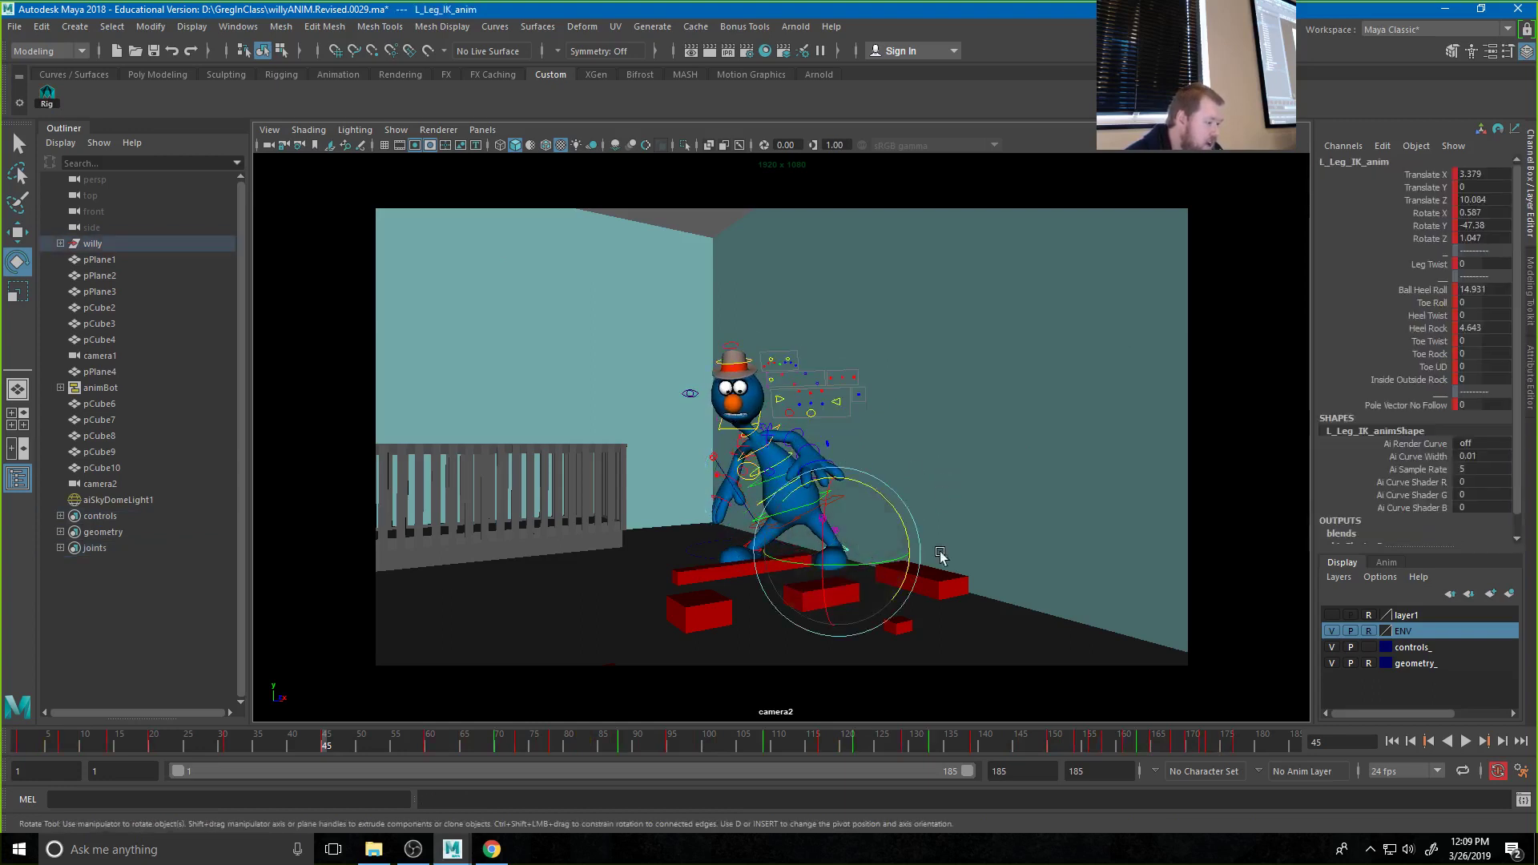
pyautogui.click(1429, 290)
pyautogui.moveTo(913, 450); pyautogui.dragTo(1068, 455, button='middle')
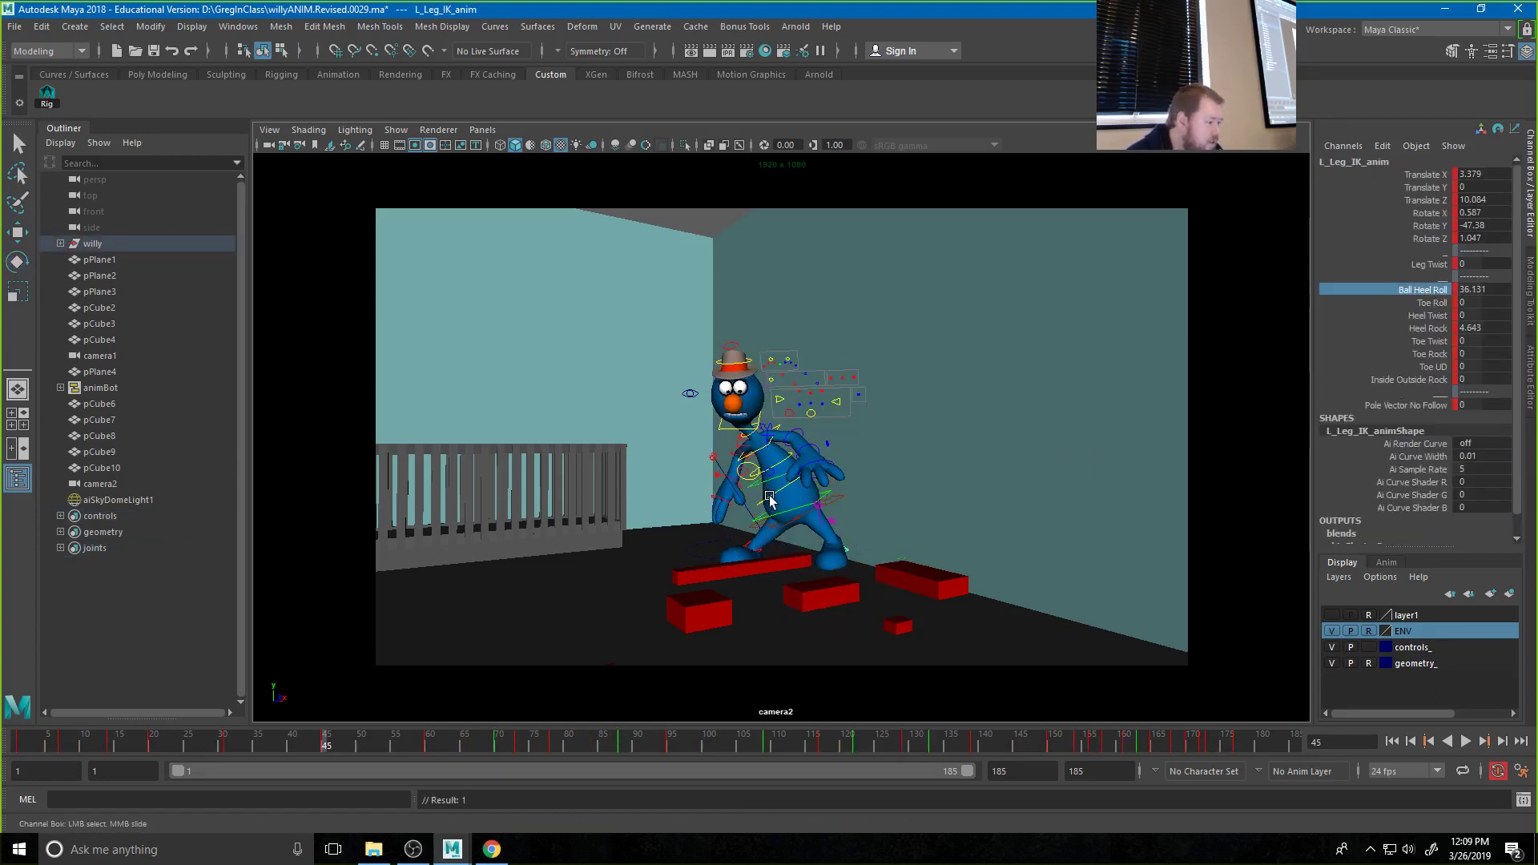
# Move the hip control at frame 45 to about 0.71 in X, -1.07 in Y and 7.13 in Z, lowering the body
pyautogui.click(782, 530)
pyautogui.press('w')
pyautogui.moveTo(795, 515); pyautogui.dragTo(784, 524)
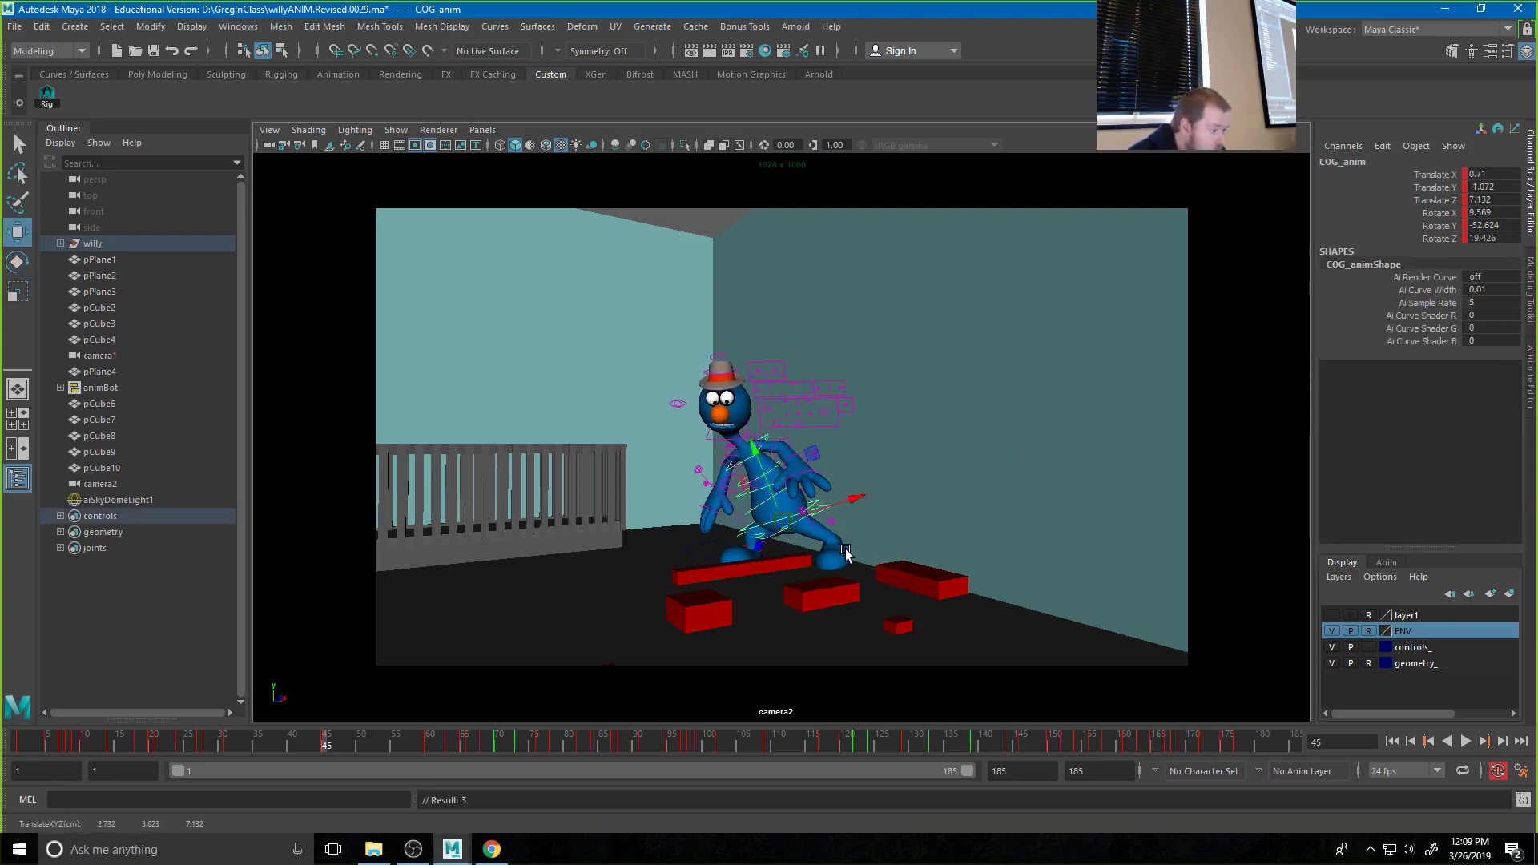
# Rotate the left foot IK control at frame 45 to adjust the planted foot
pyautogui.click(845, 553)
pyautogui.press('e')
pyautogui.moveTo(889, 506); pyautogui.dragTo(872, 492)
# Rotate the head control at frame 45 to about 34.7 in X, -48.9 in Y and -2.0 in Z, turning toward the crib
pyautogui.click(739, 446)
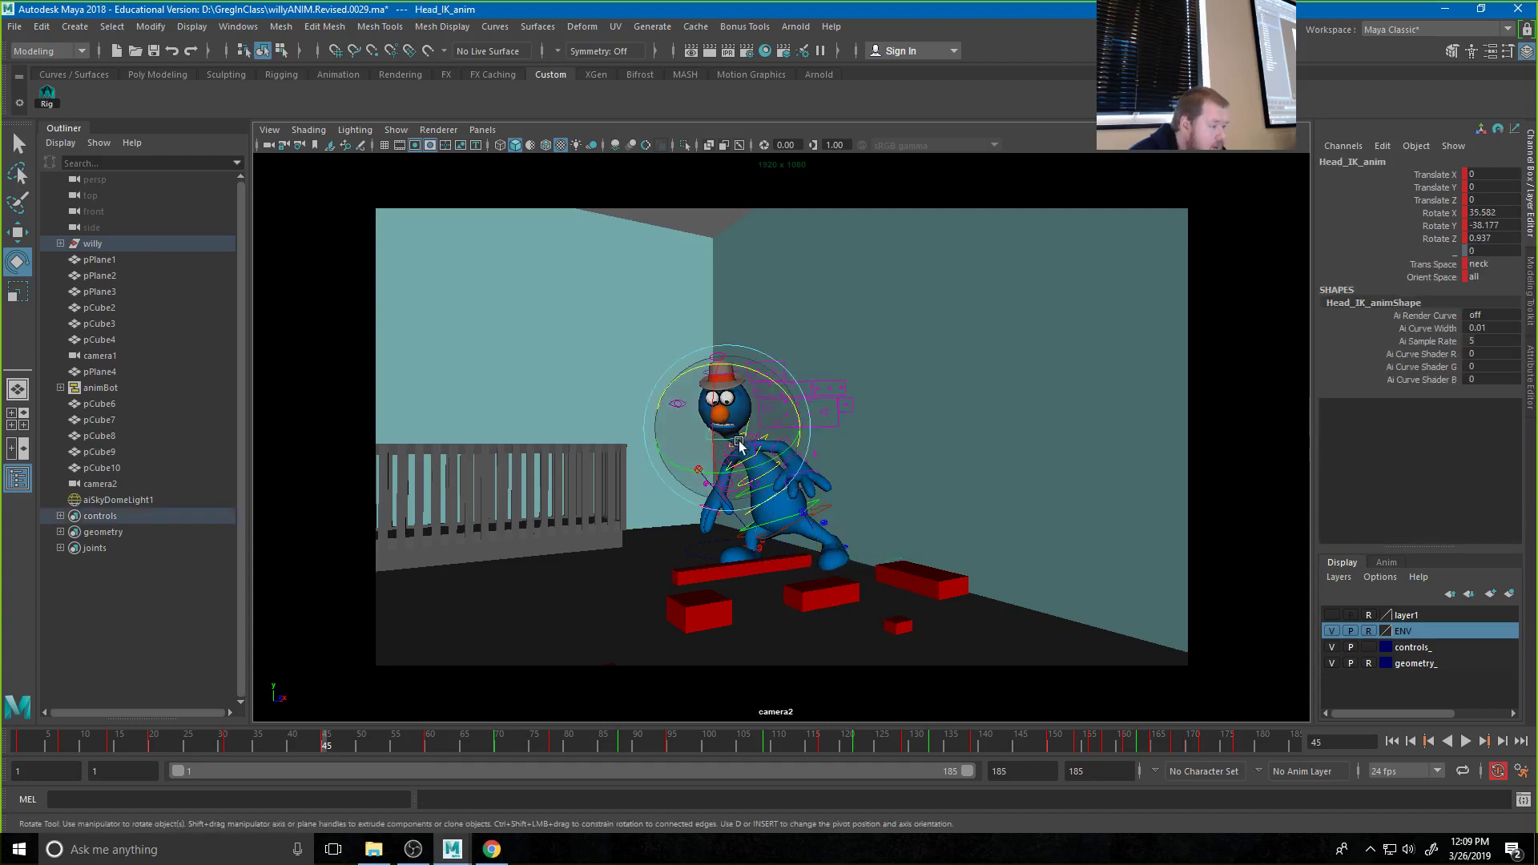
pyautogui.moveTo(739, 445); pyautogui.dragTo(676, 406)
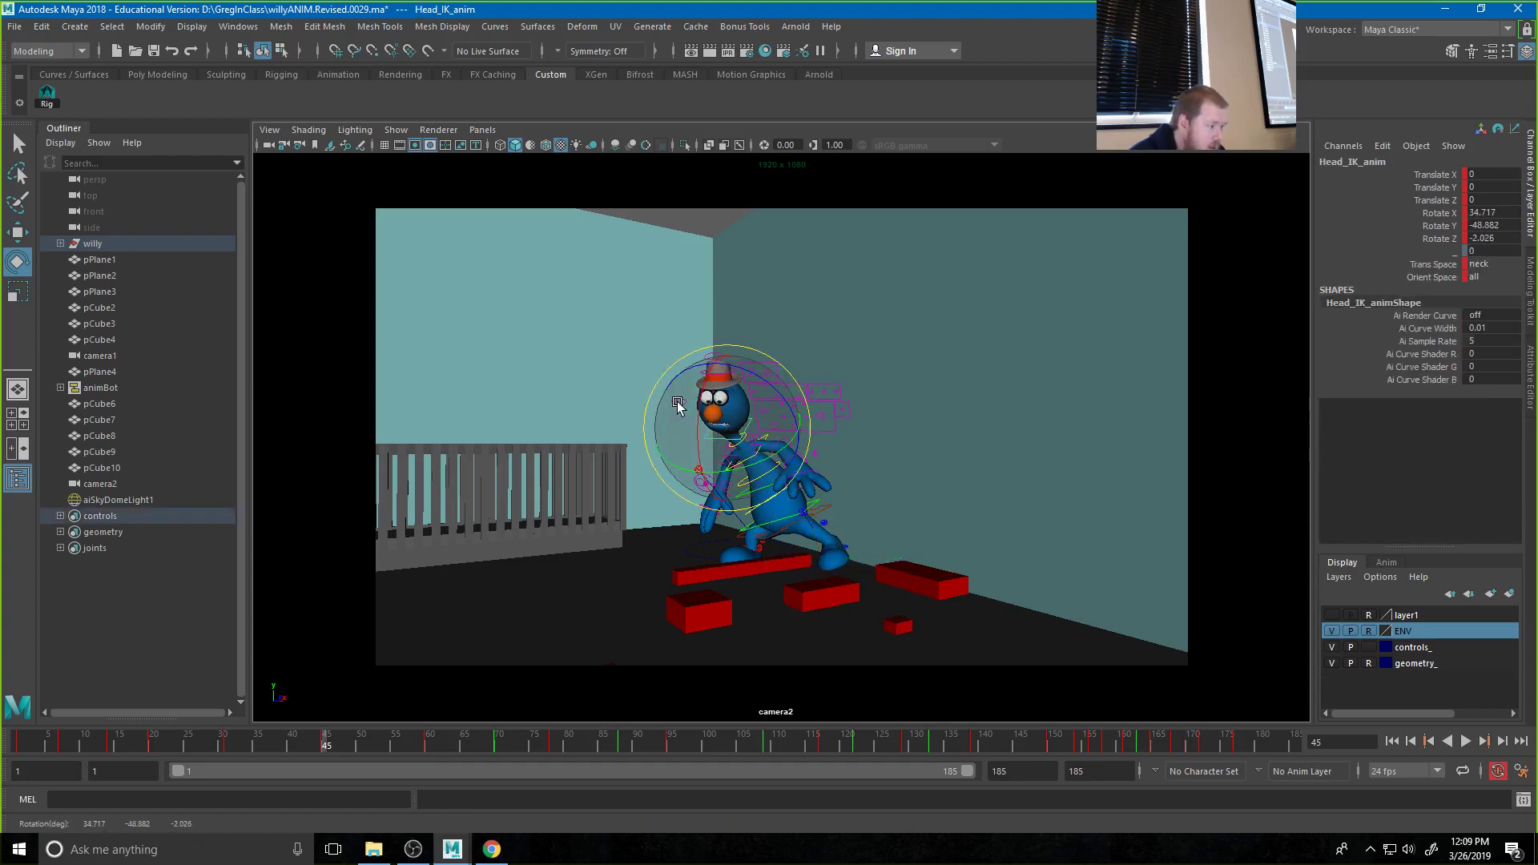
pyautogui.click(677, 405)
pyautogui.click(679, 400)
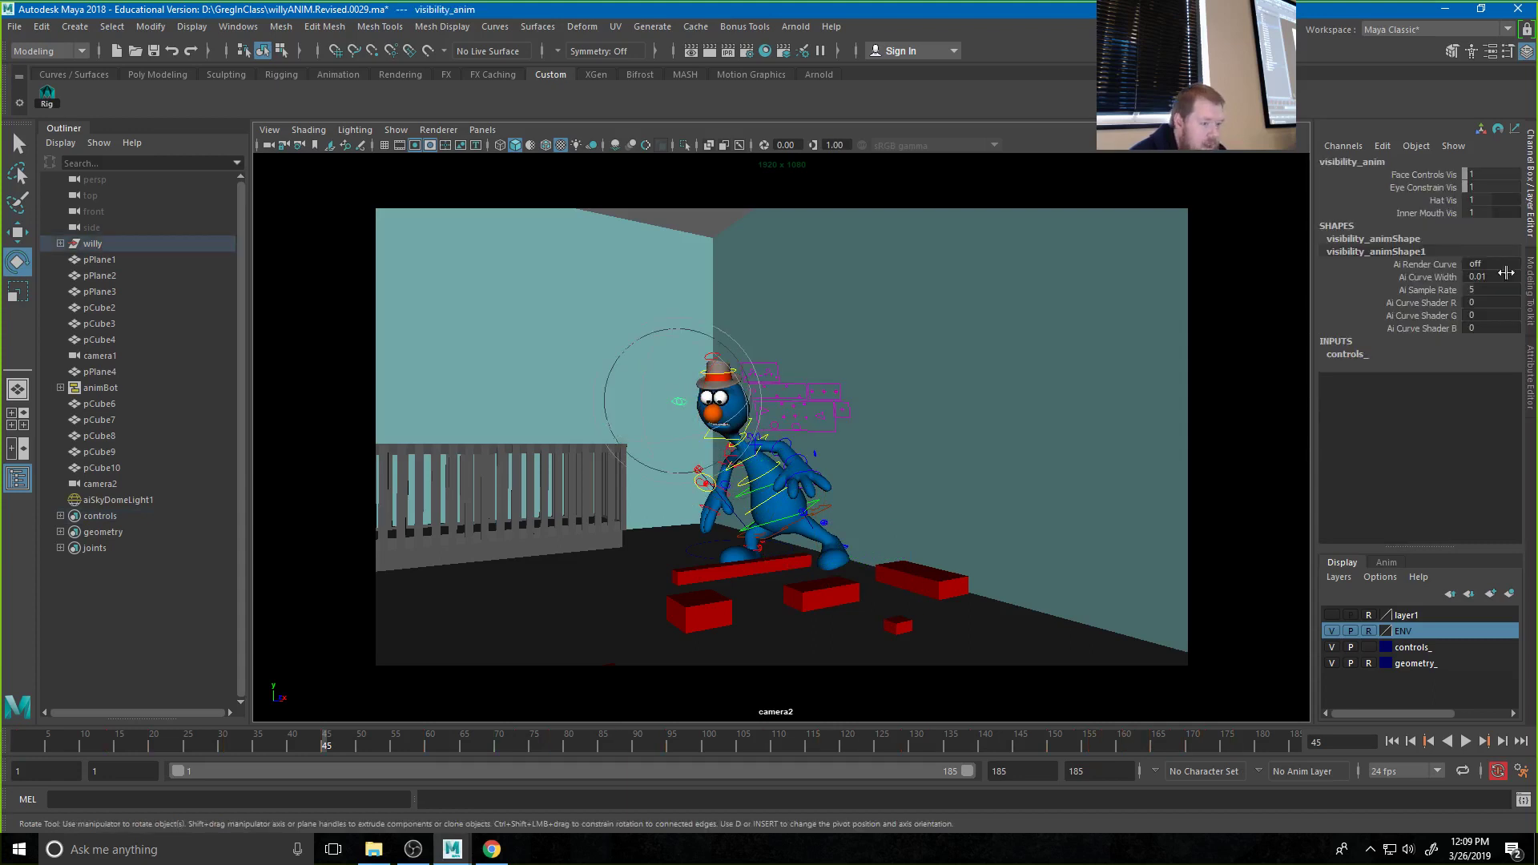
pyautogui.click(801, 340)
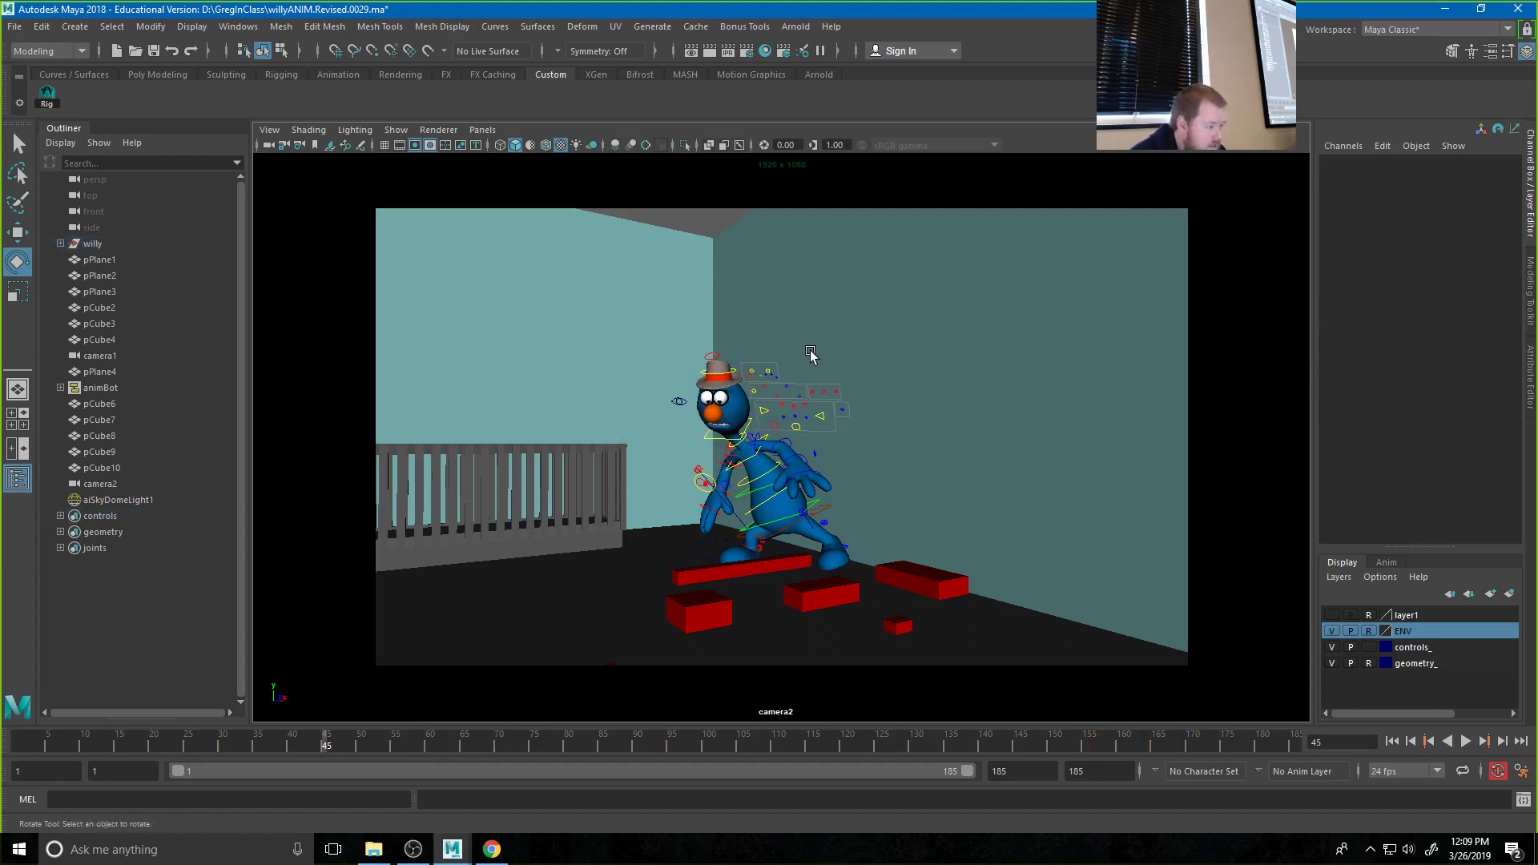
pyautogui.click(782, 399)
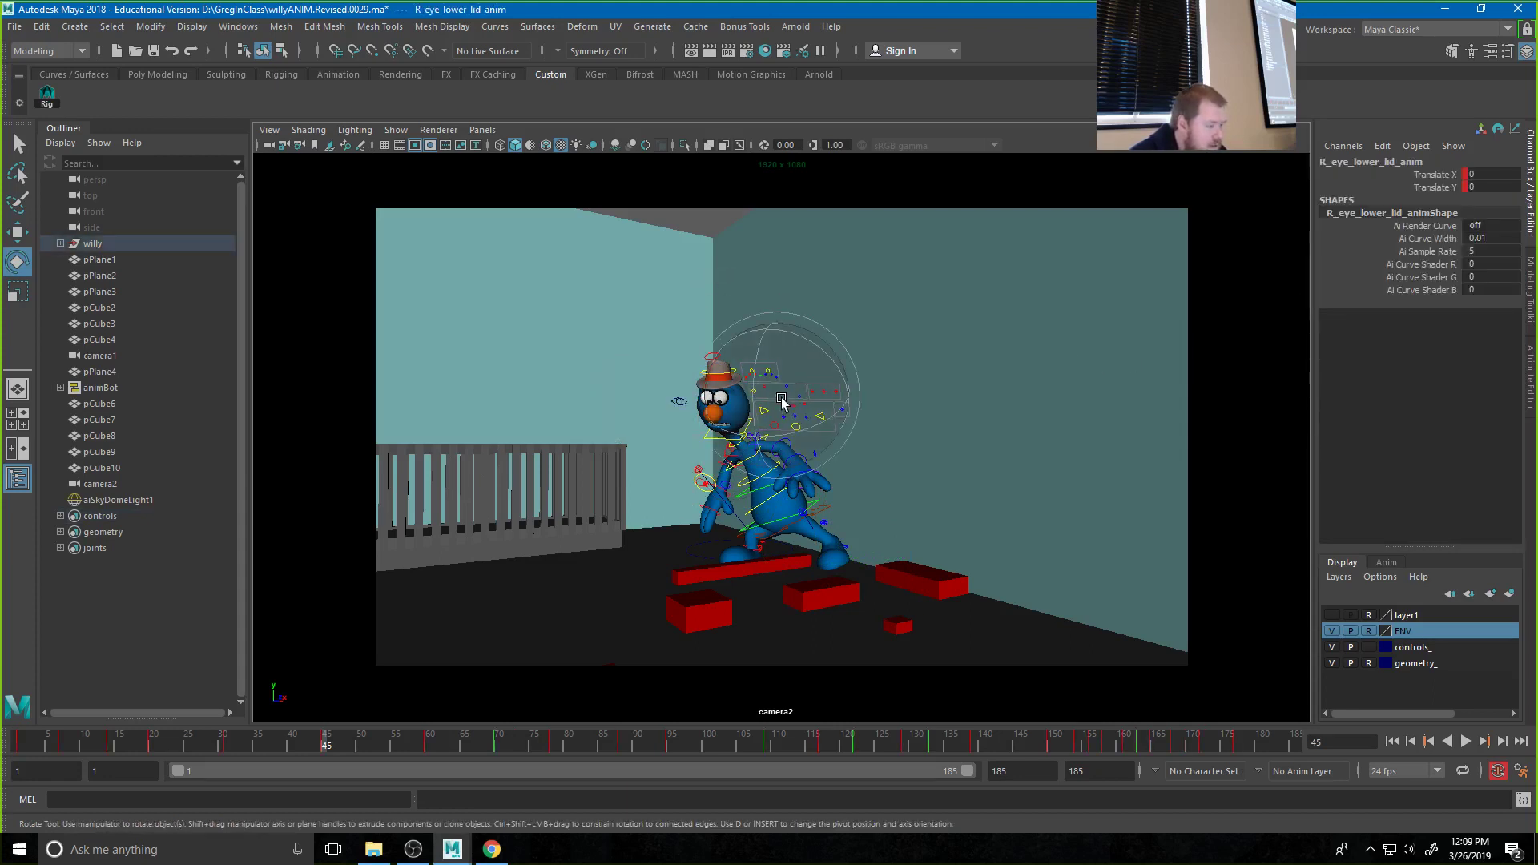
pyautogui.press('w')
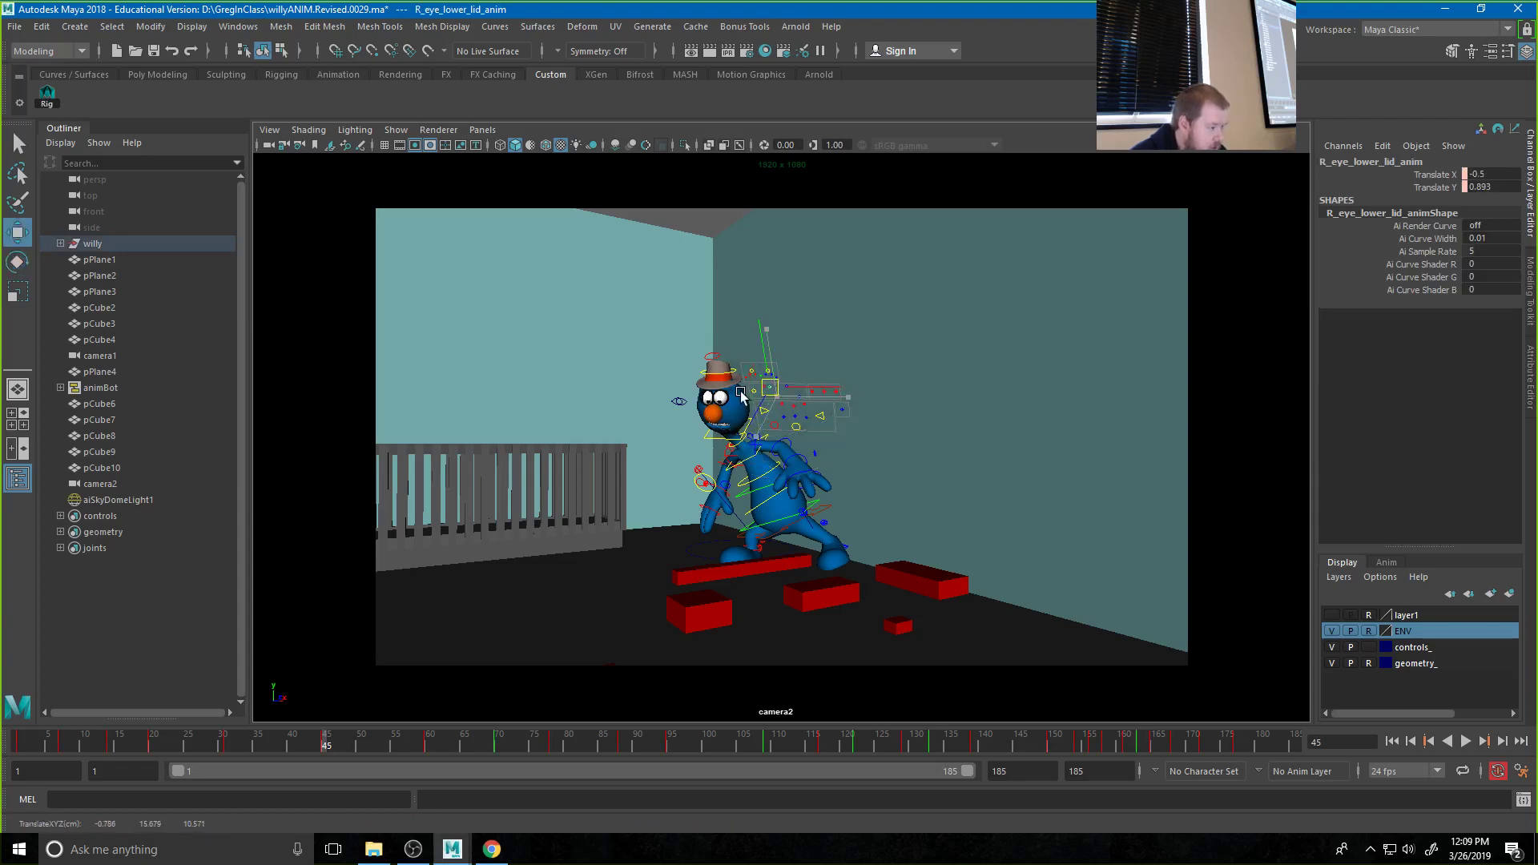
pyautogui.hotkey('ctrl', 'z')
pyautogui.click(769, 393)
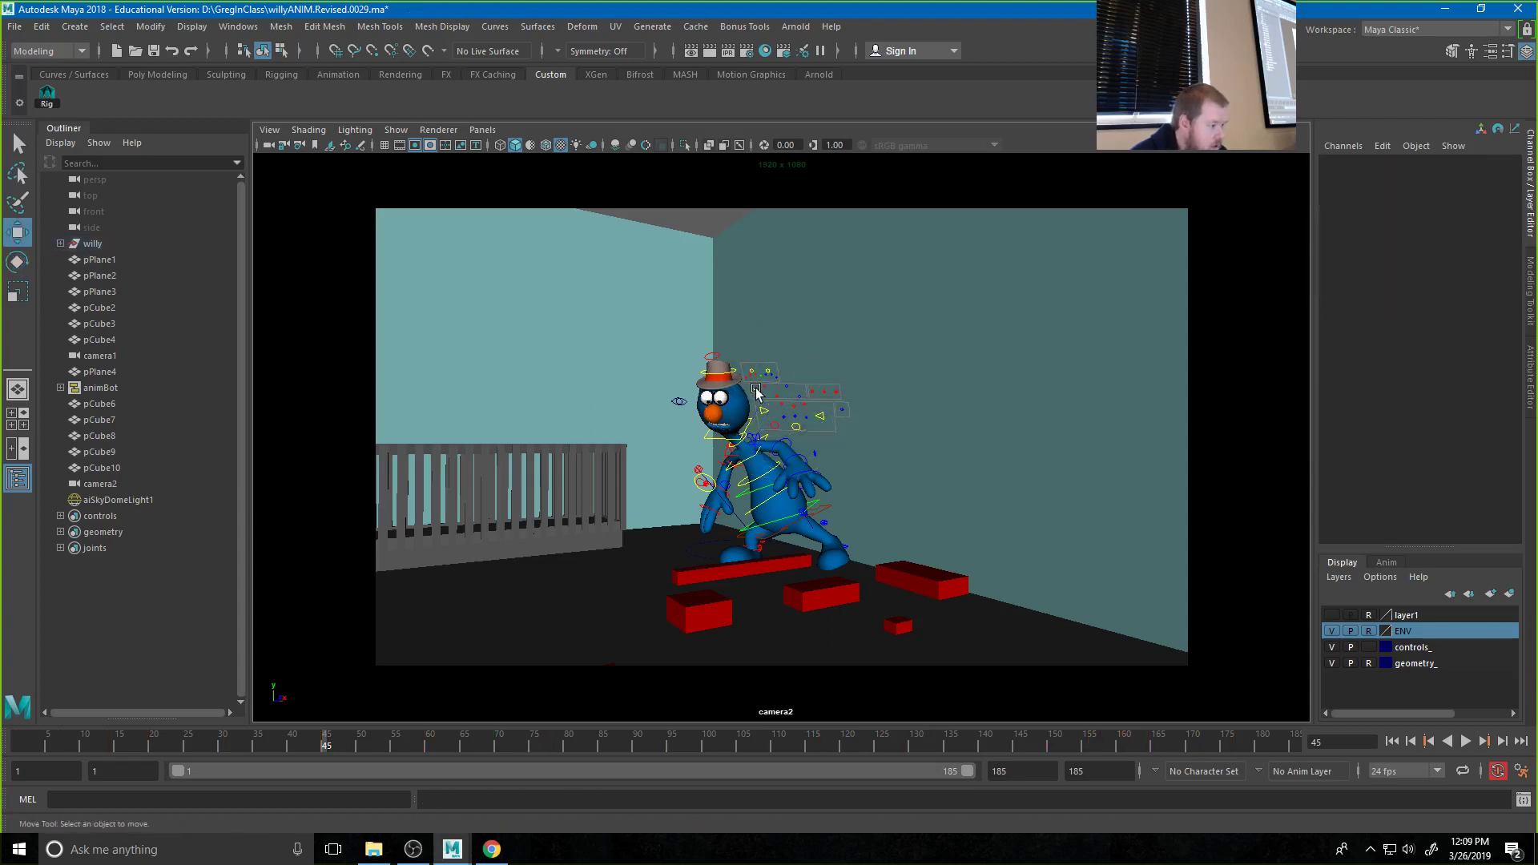
# Examine the attributes of the visibility, right brow and eye controls beside the character's head
pyautogui.click(681, 405)
pyautogui.click(827, 347)
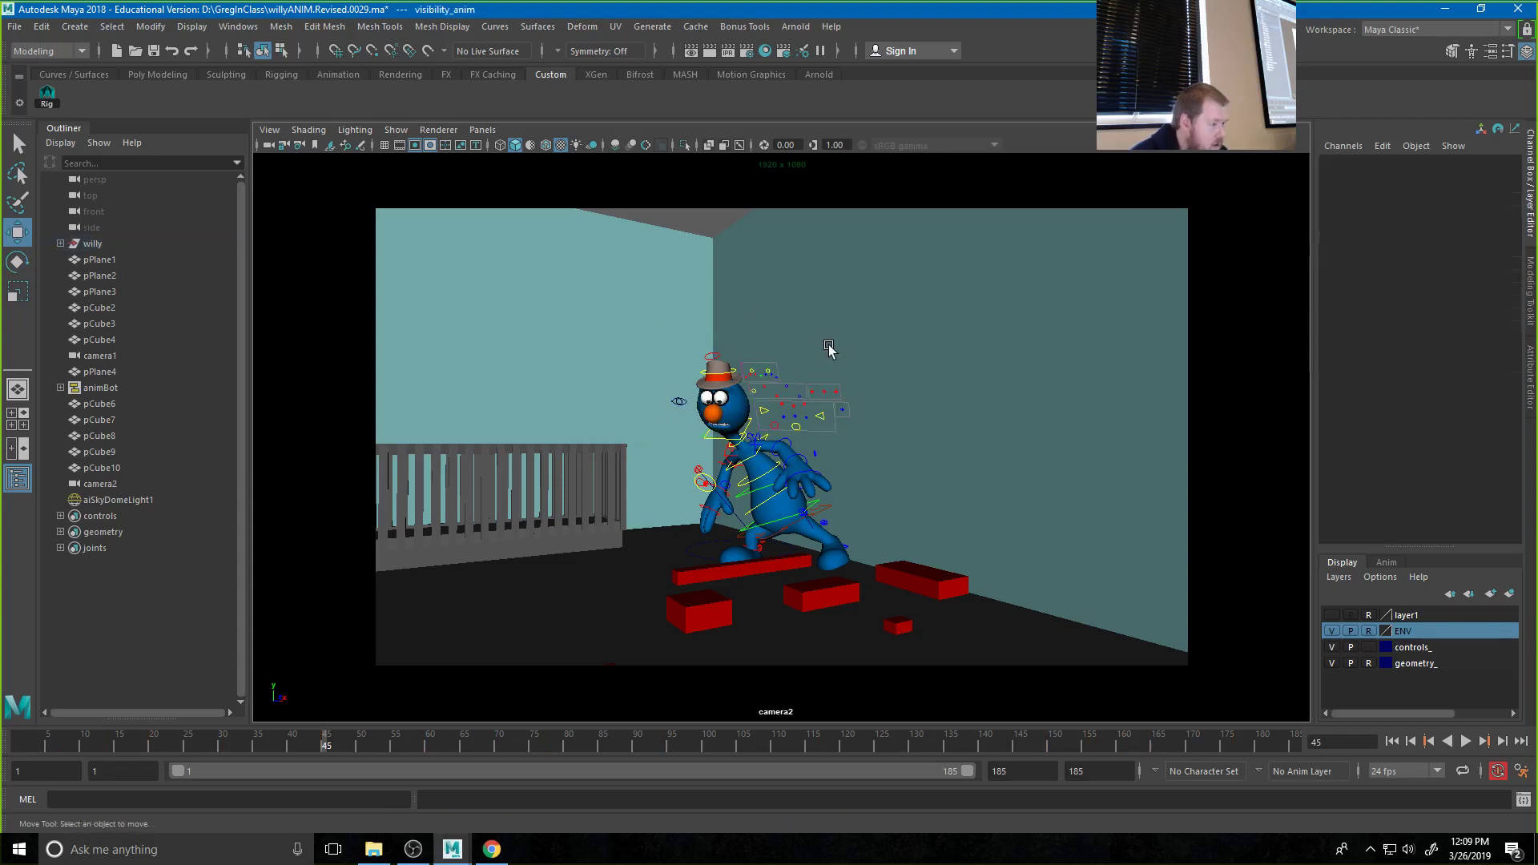
pyautogui.click(751, 372)
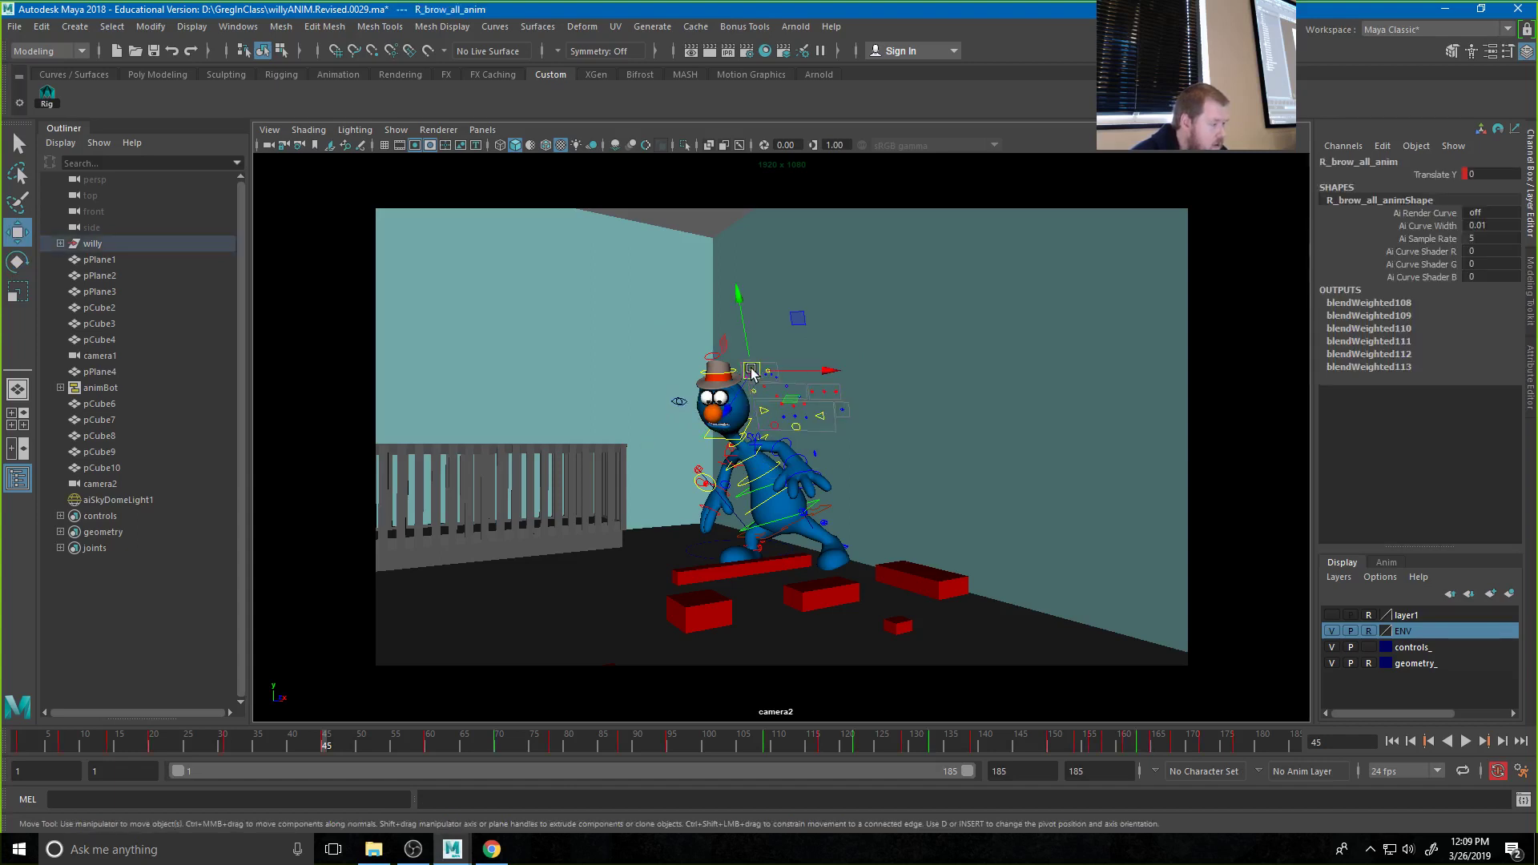
pyautogui.click(917, 371)
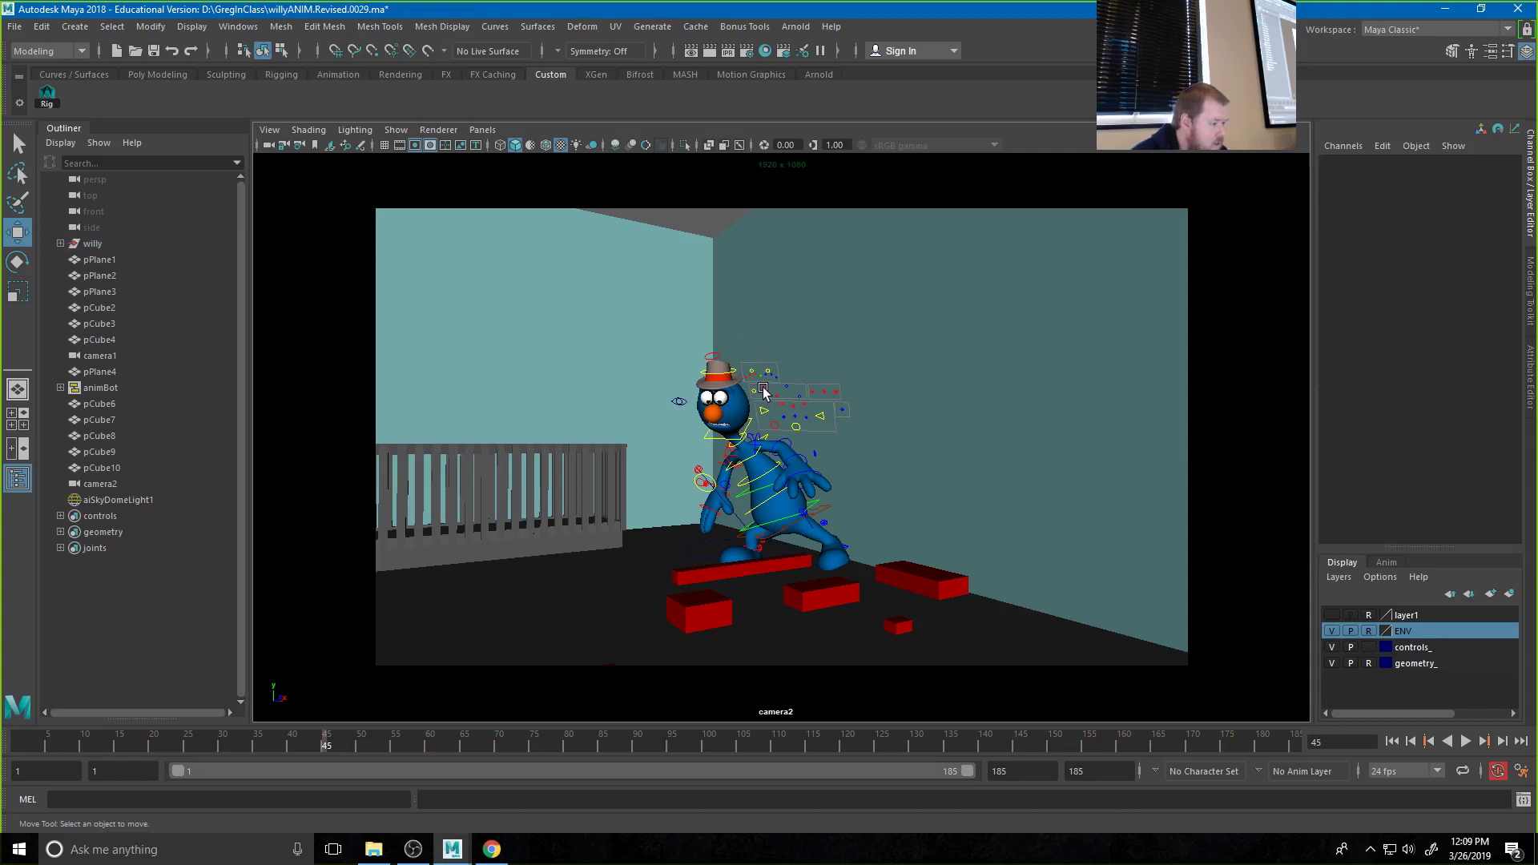
pyautogui.click(763, 392)
pyautogui.click(758, 384)
pyautogui.click(758, 388)
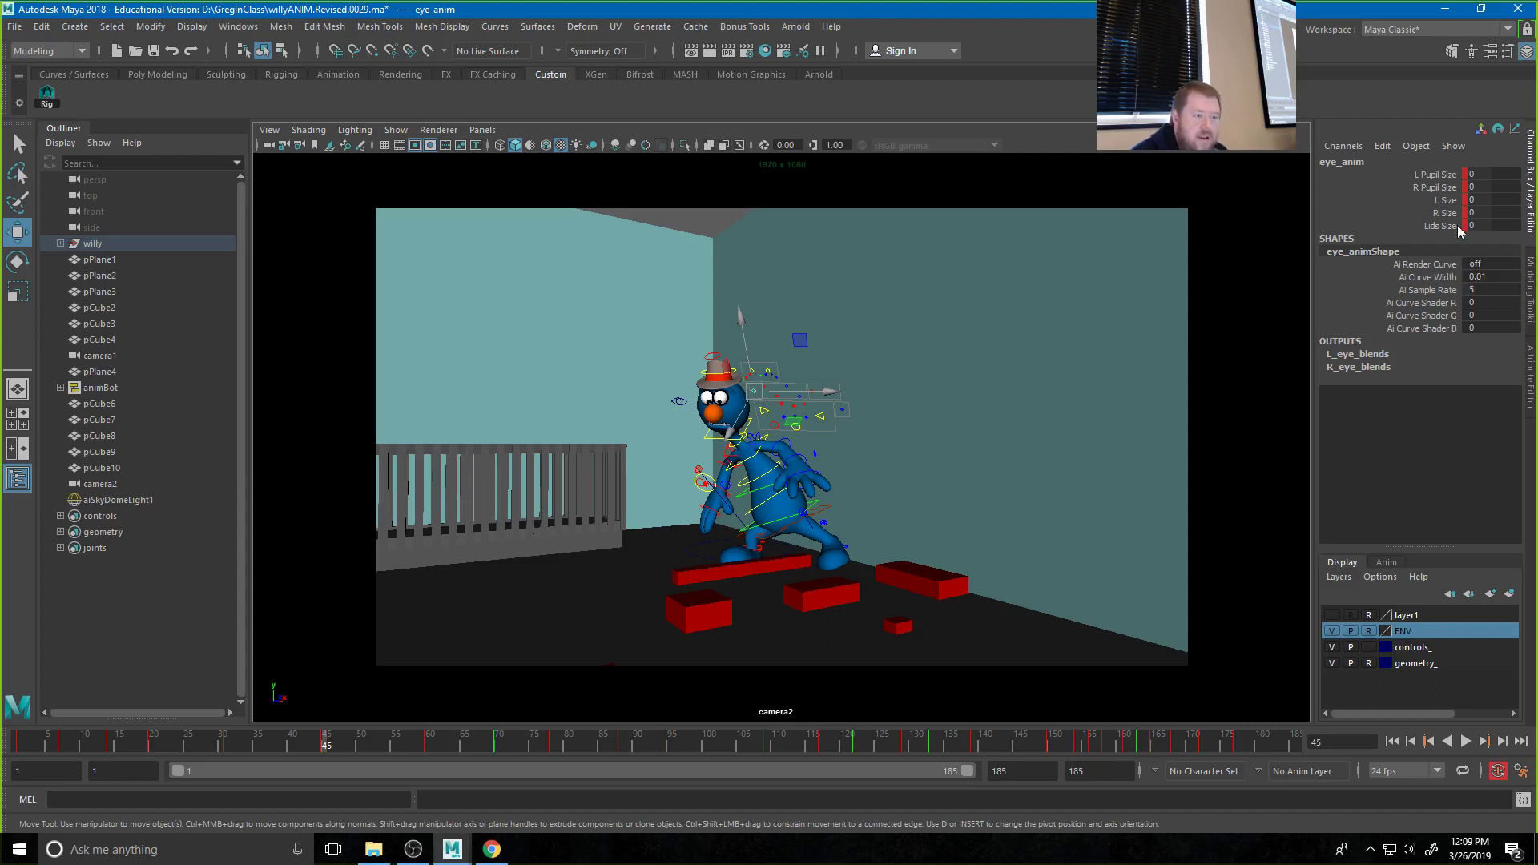
# Move the eye aim control at frame 45 to about -4.42 in X, 1.18 in Y and 1.63 in Z and key its translation
pyautogui.click(710, 475)
pyautogui.moveTo(764, 487); pyautogui.dragTo(628, 432)
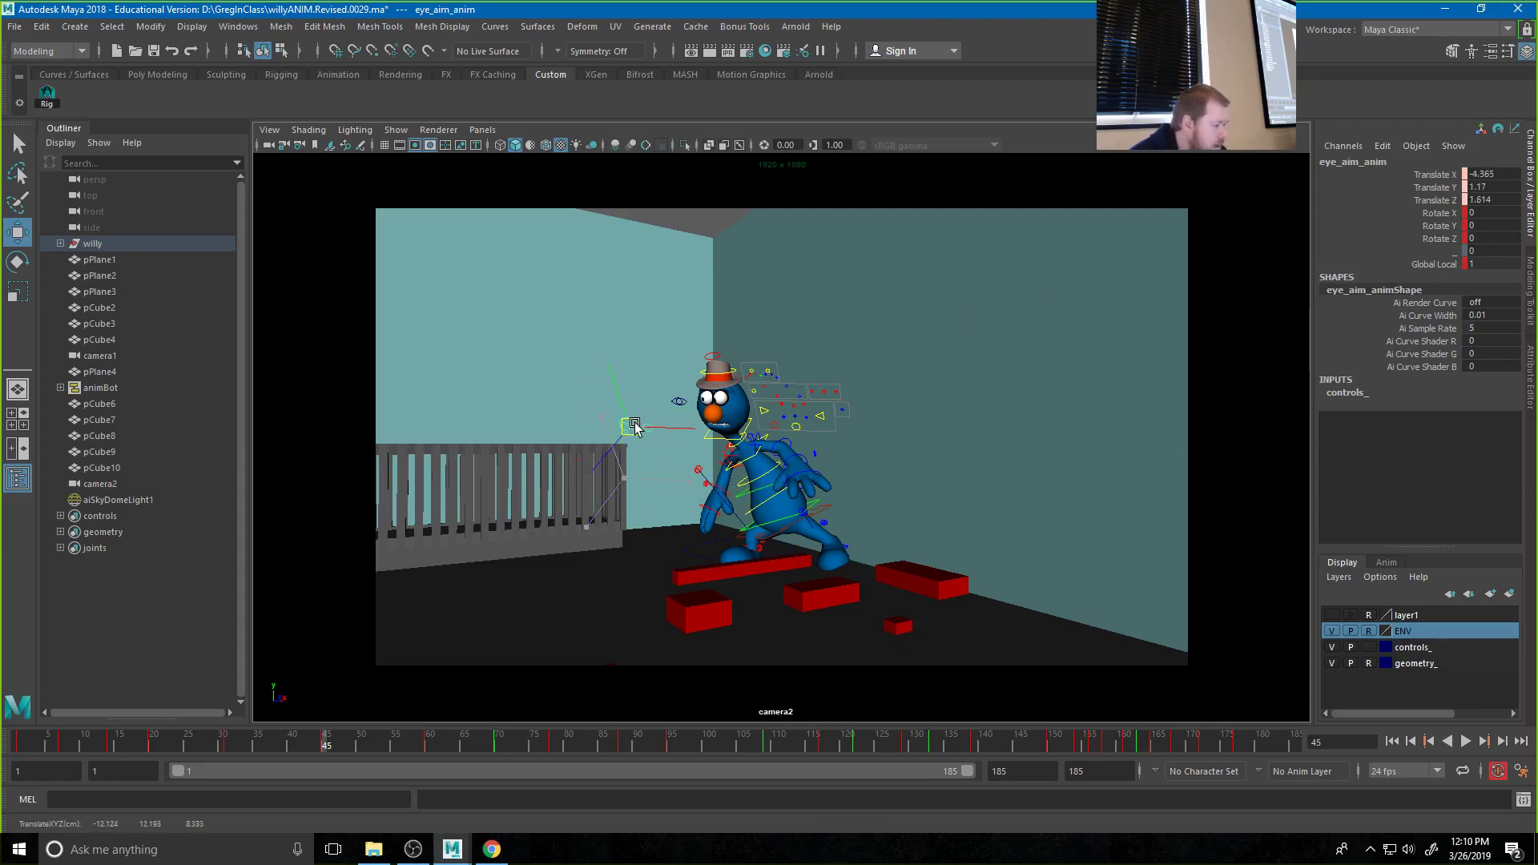
pyautogui.hotkey('shift', 'w')
# Flip back and forth through the keyed poses around frame 45, comparing it with the pose at frame 31
pyautogui.press(',')
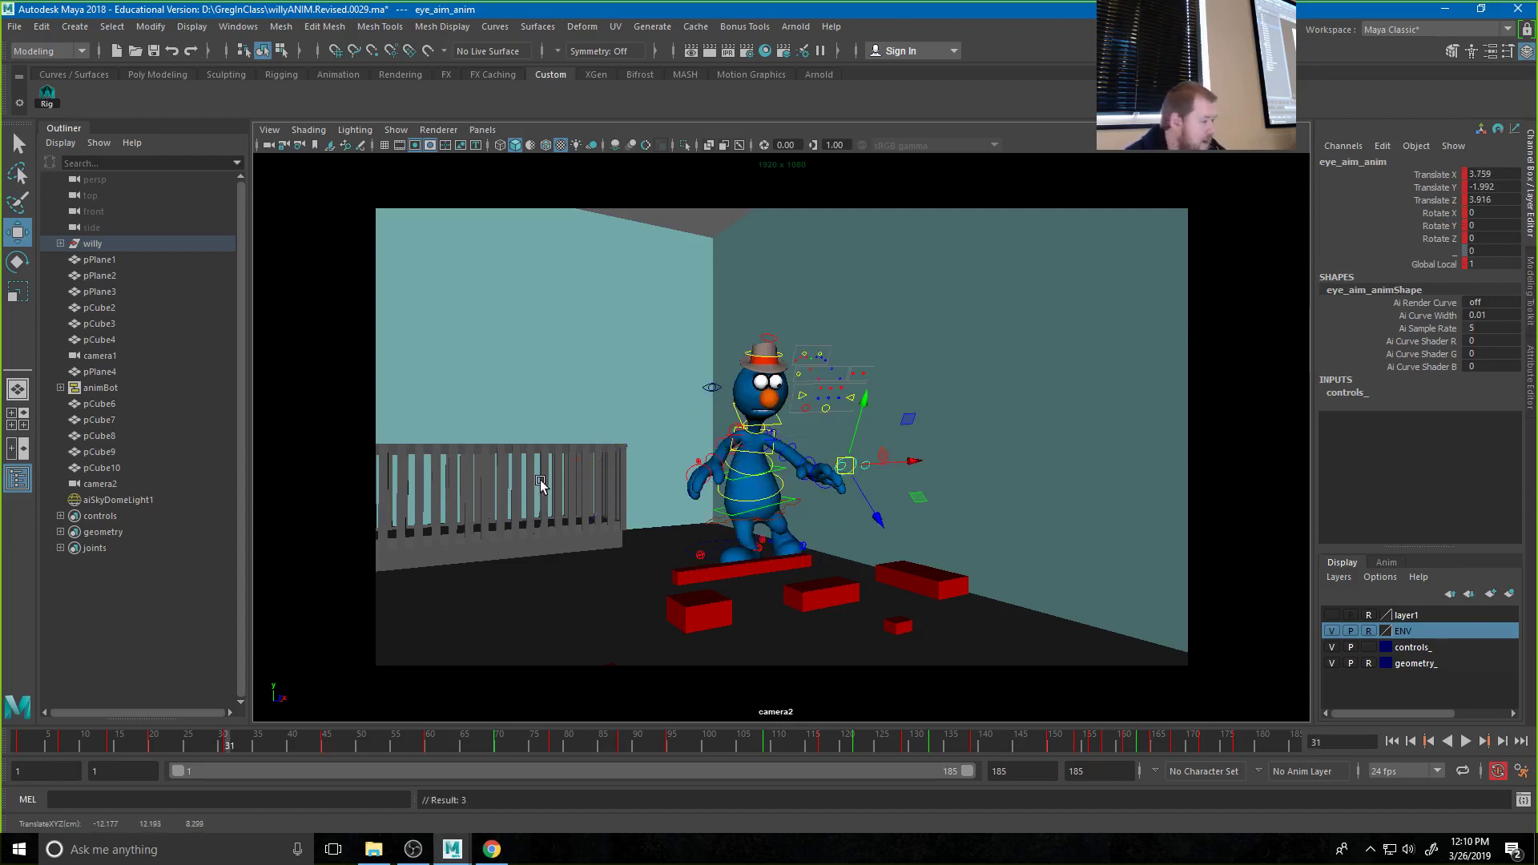
pyautogui.press('.')
pyautogui.press('.')
pyautogui.press(',')
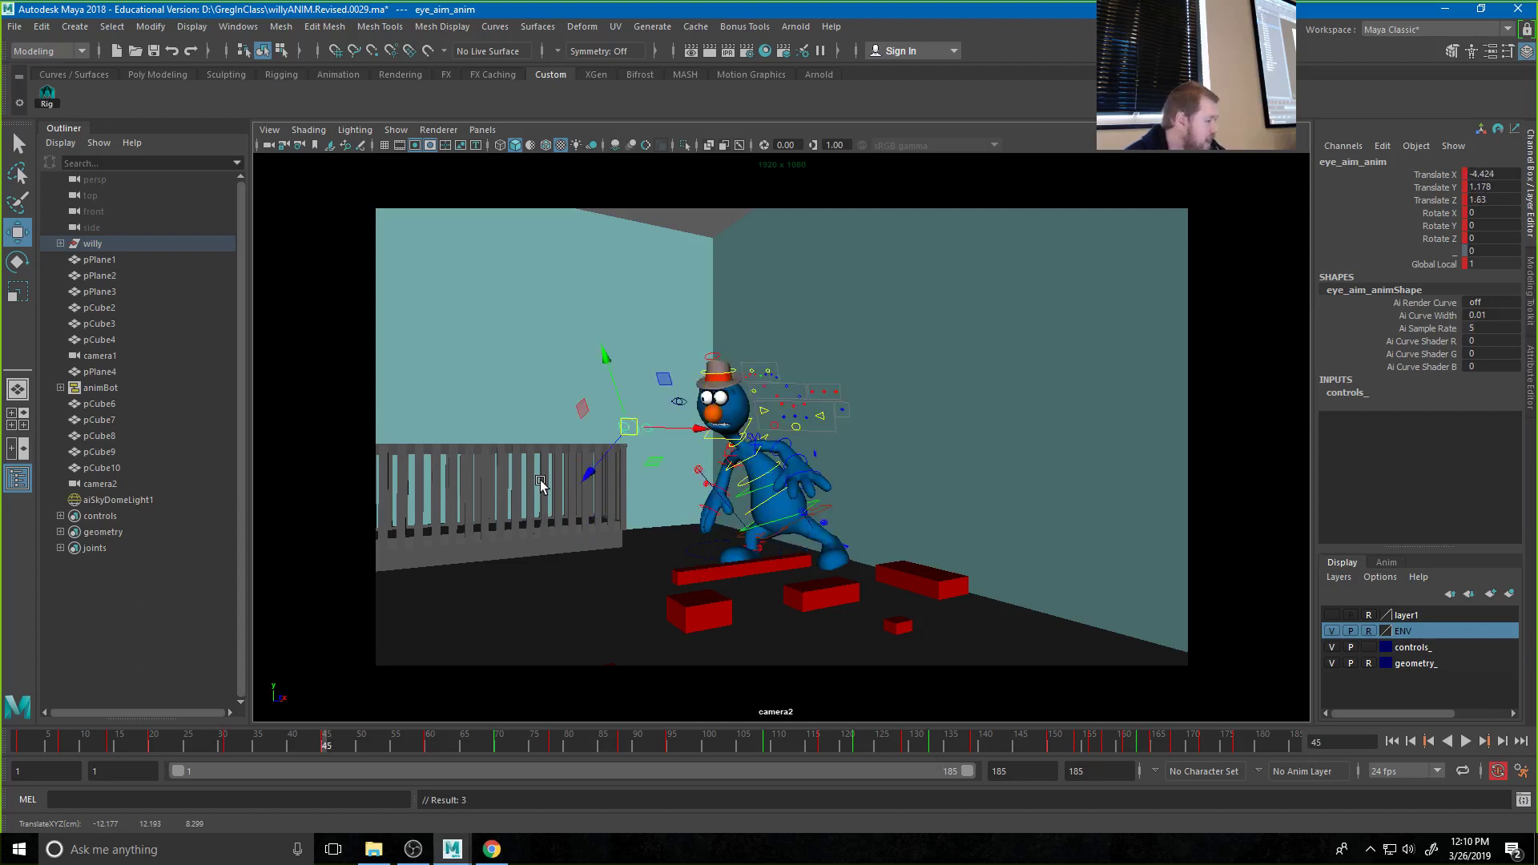
pyautogui.press(',')
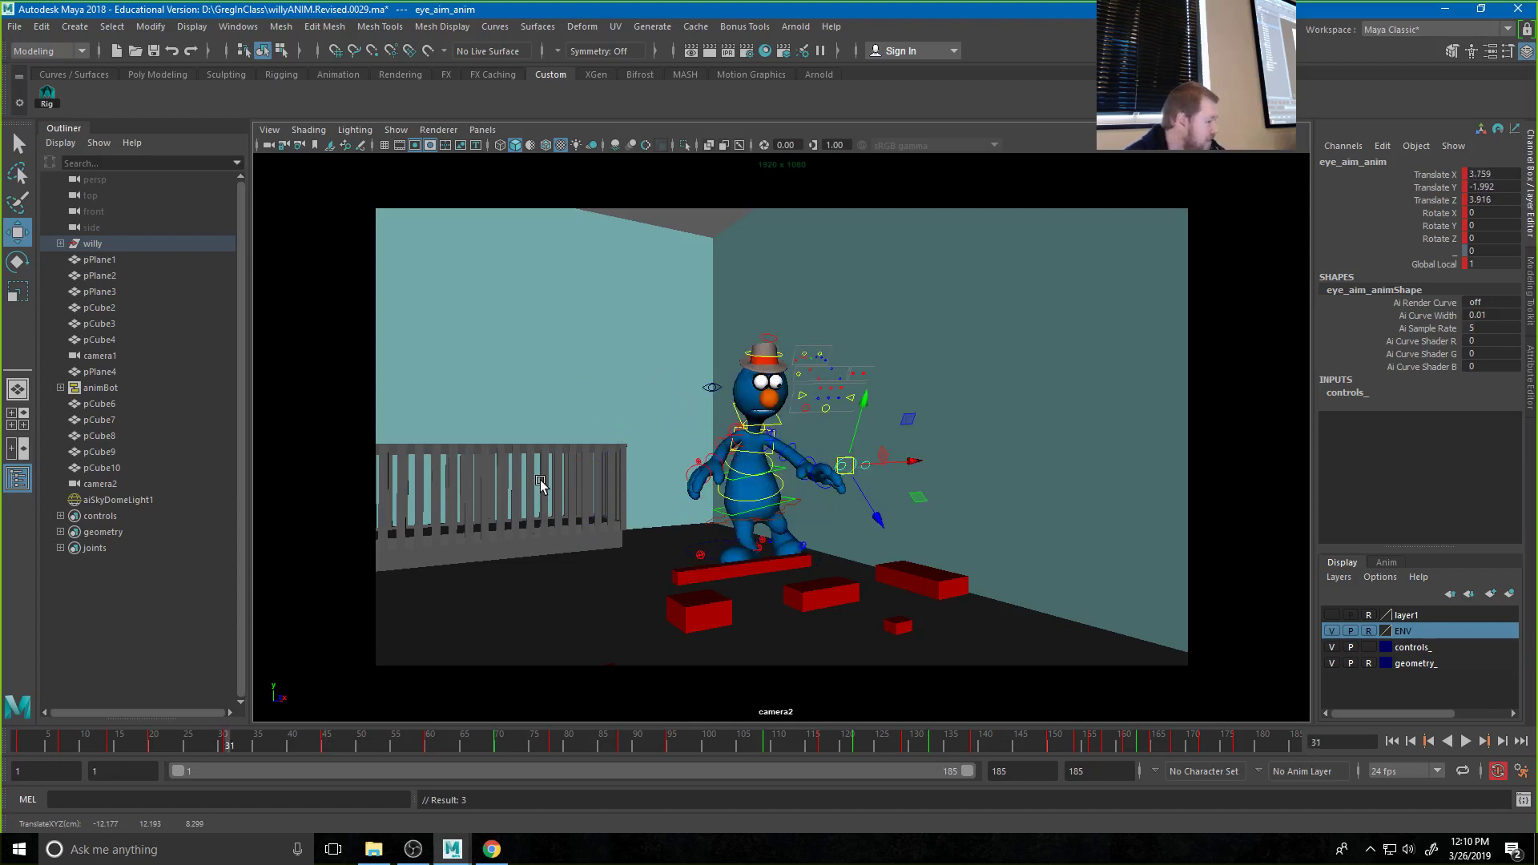
pyautogui.press('.')
pyautogui.press('.')
pyautogui.press(',')
pyautogui.press(',')
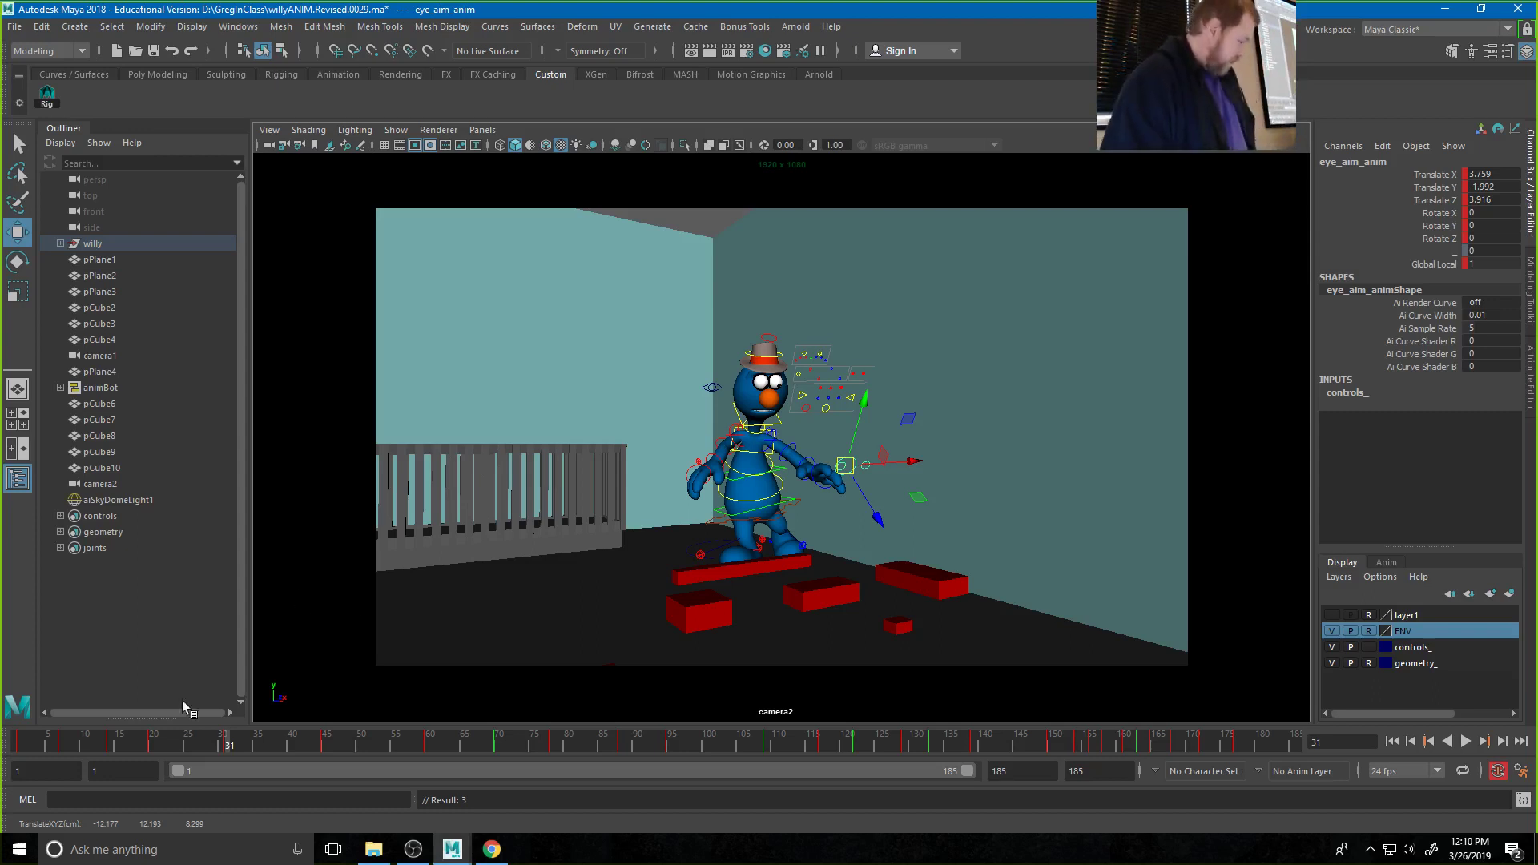
# Set the playback range to frames 31 through 60, play the animation and stop it
pyautogui.click(102, 774)
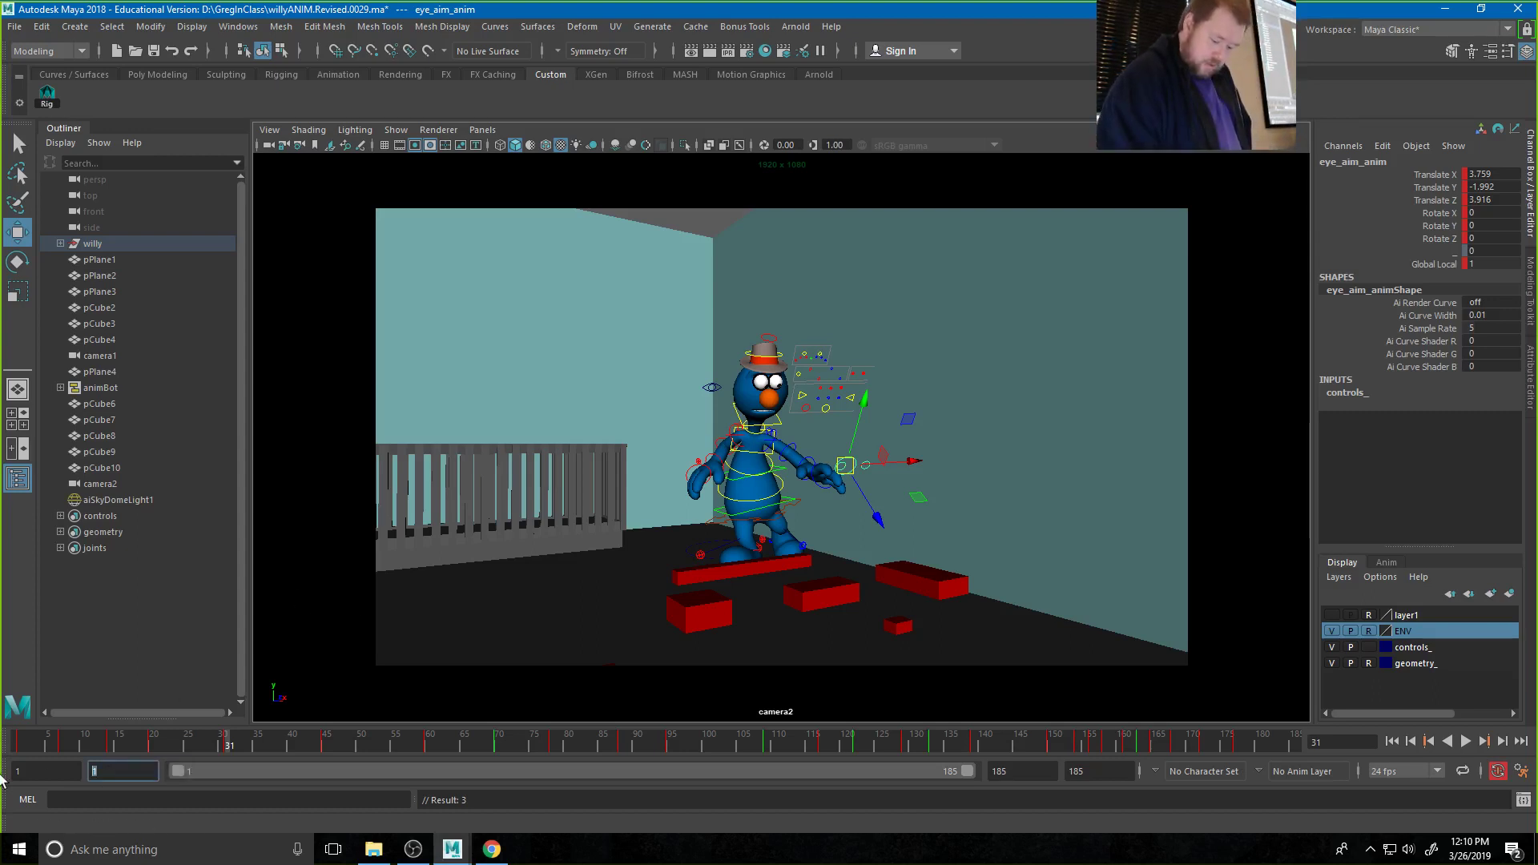
pyautogui.press('BackSpace')
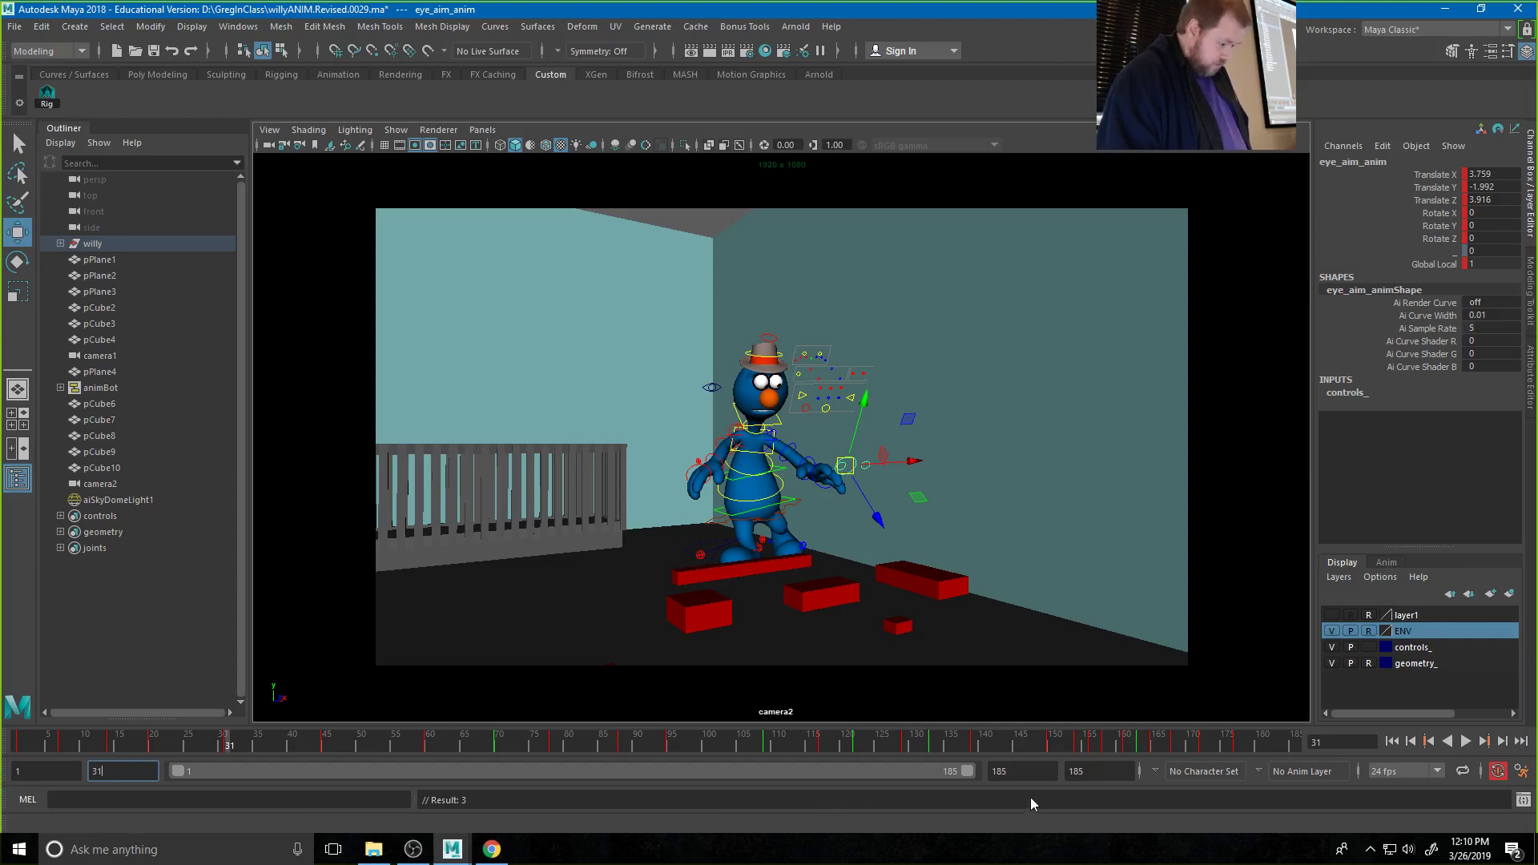
pyautogui.press('Tab')
pyautogui.write('60')
pyautogui.press('Return')
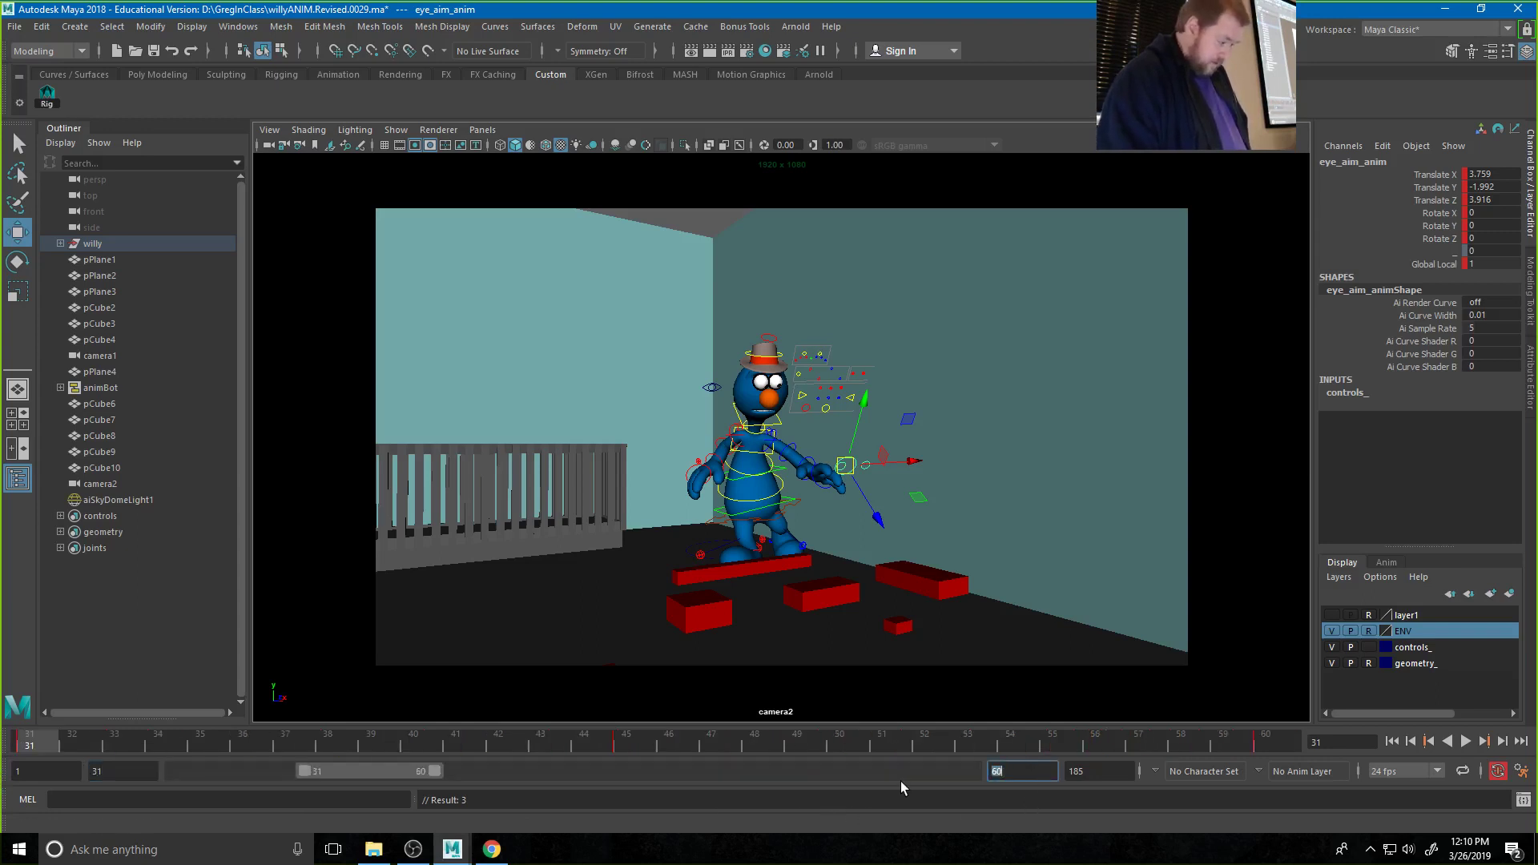
pyautogui.hotkey('alt', 'v')
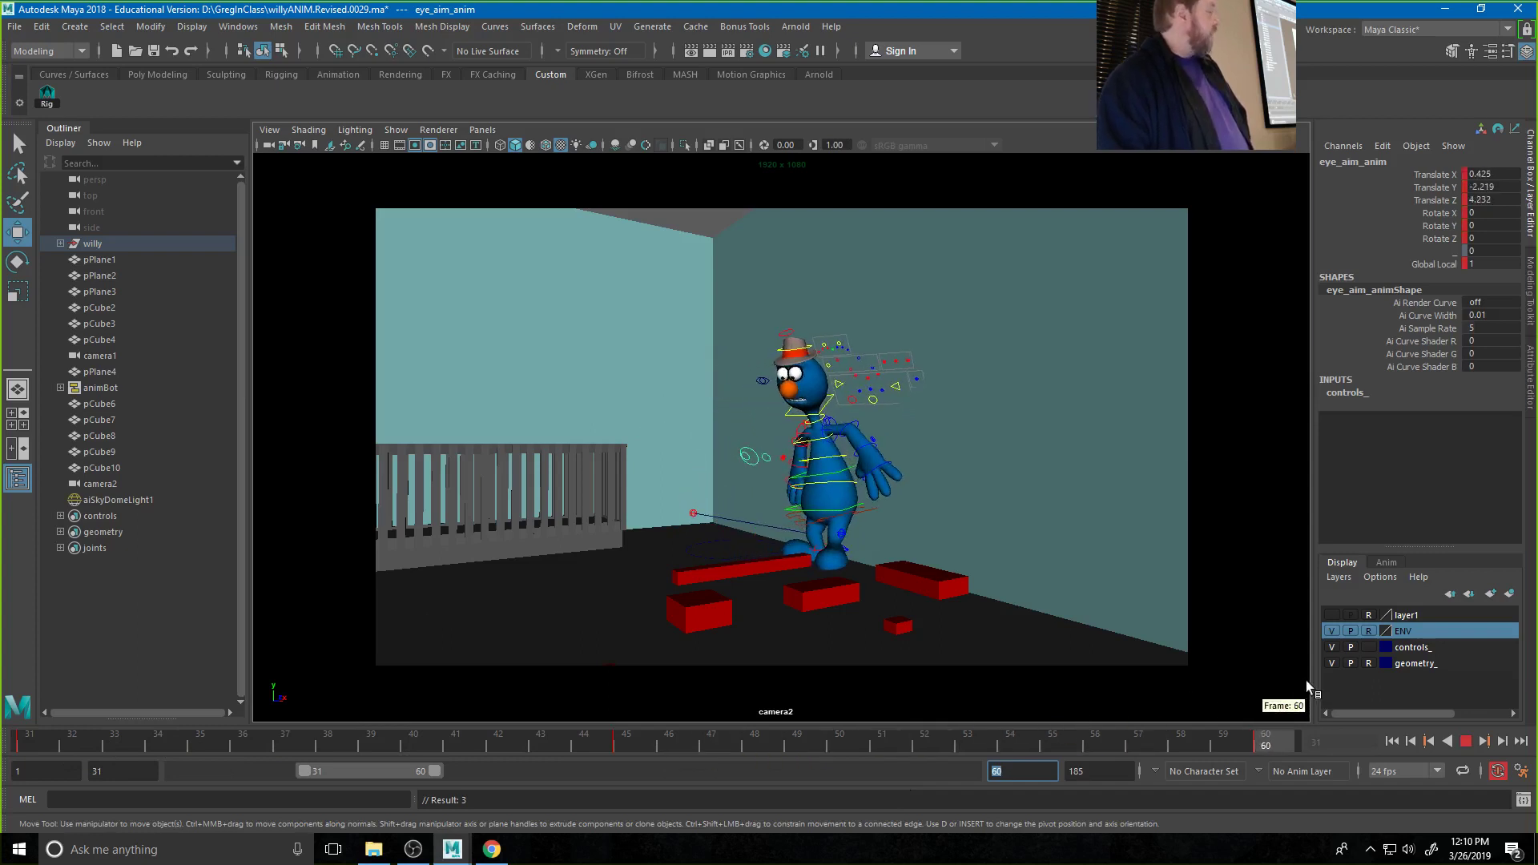
pyautogui.hotkey('alt', 'v')
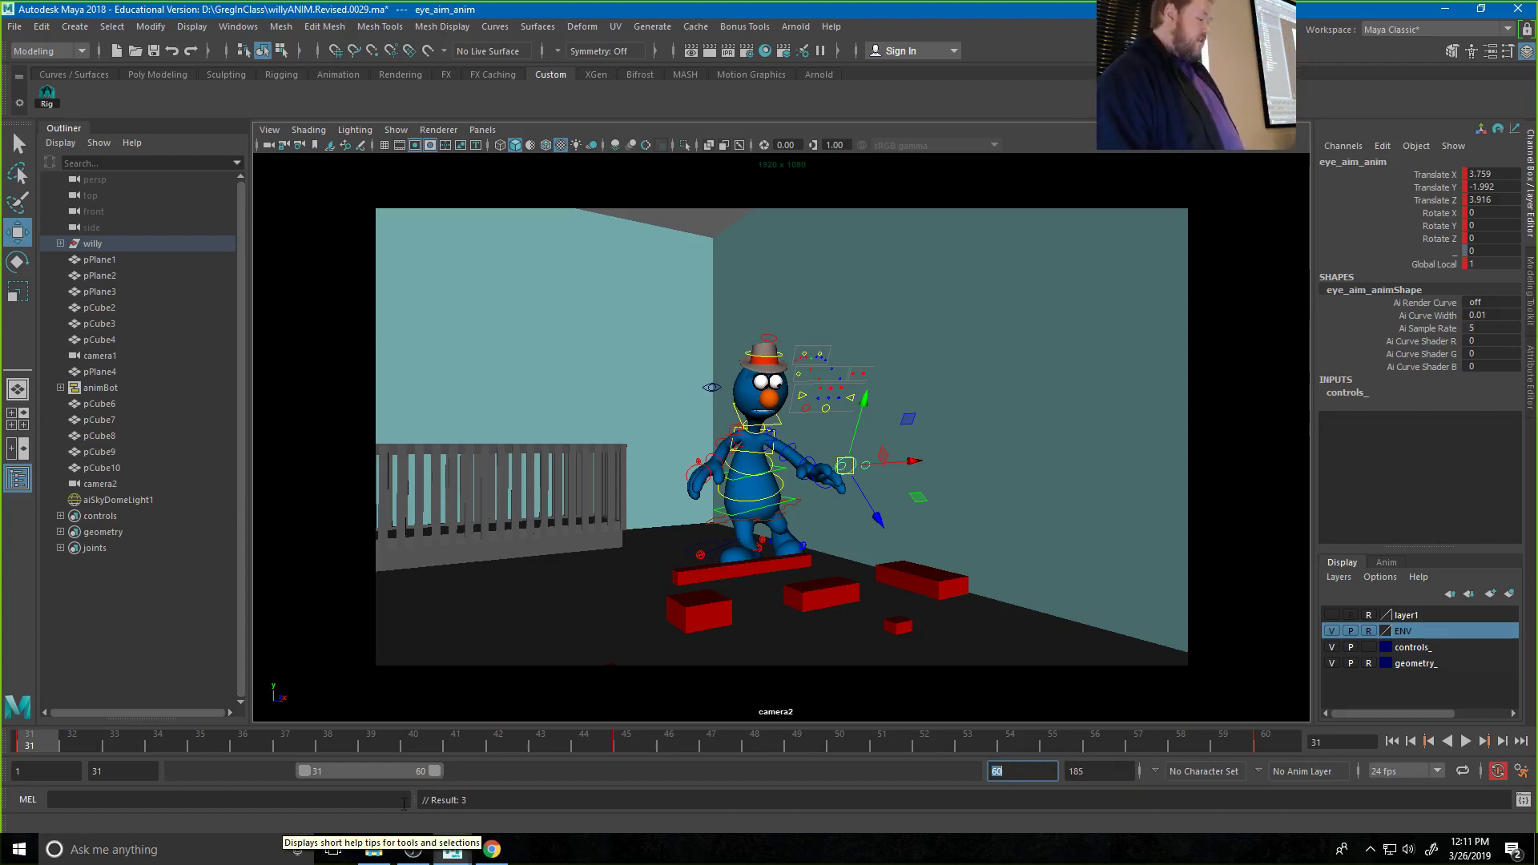
# Extend the playback range's end to frame 74 and play the animation, stopping at frame 53
pyautogui.moveTo(435, 772); pyautogui.dragTo(547, 808)
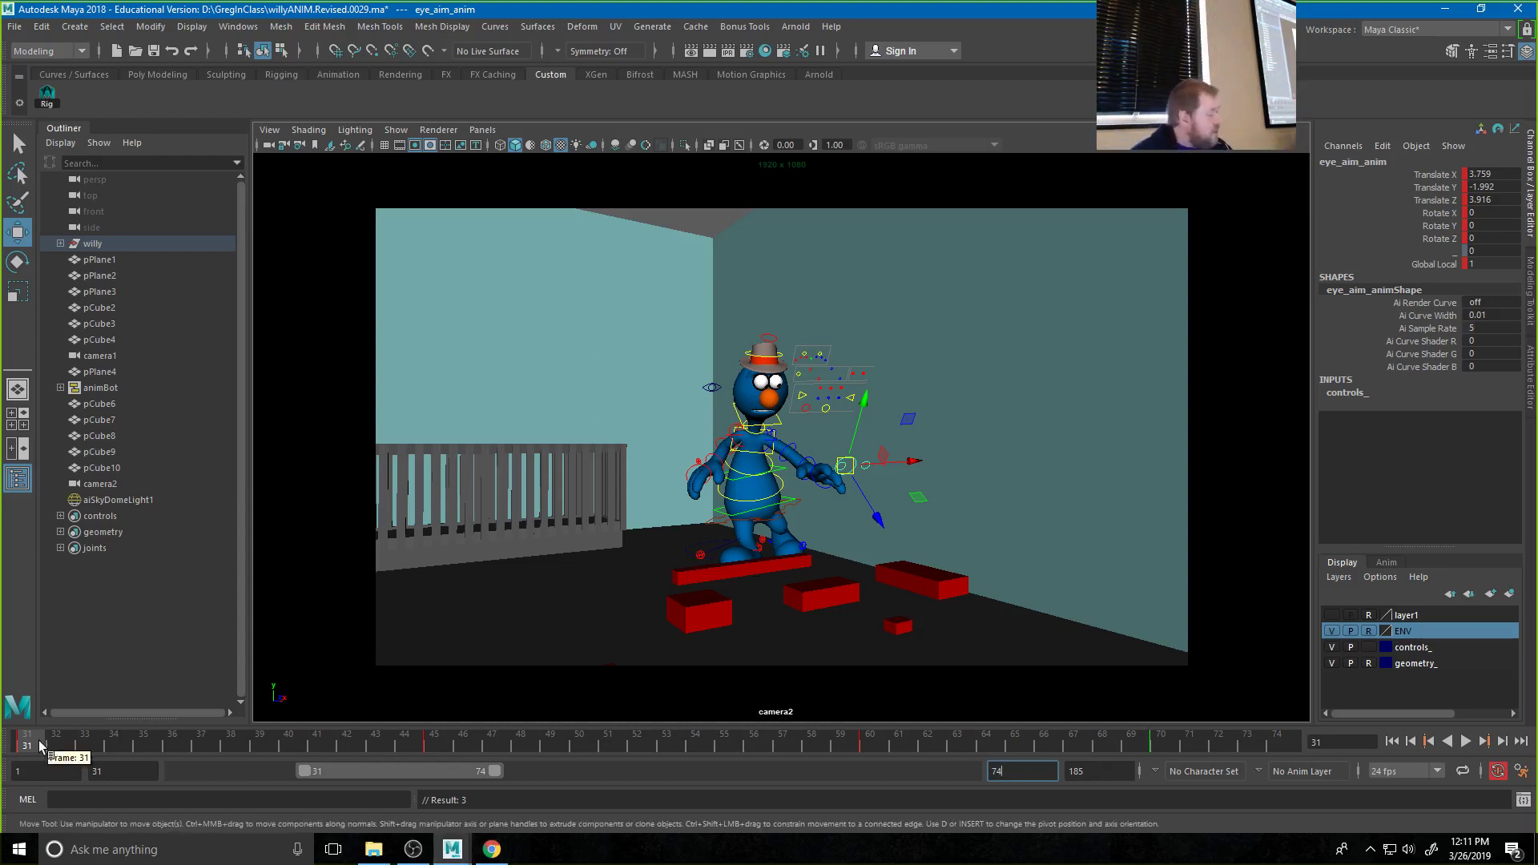
pyautogui.hotkey('alt', 'v')
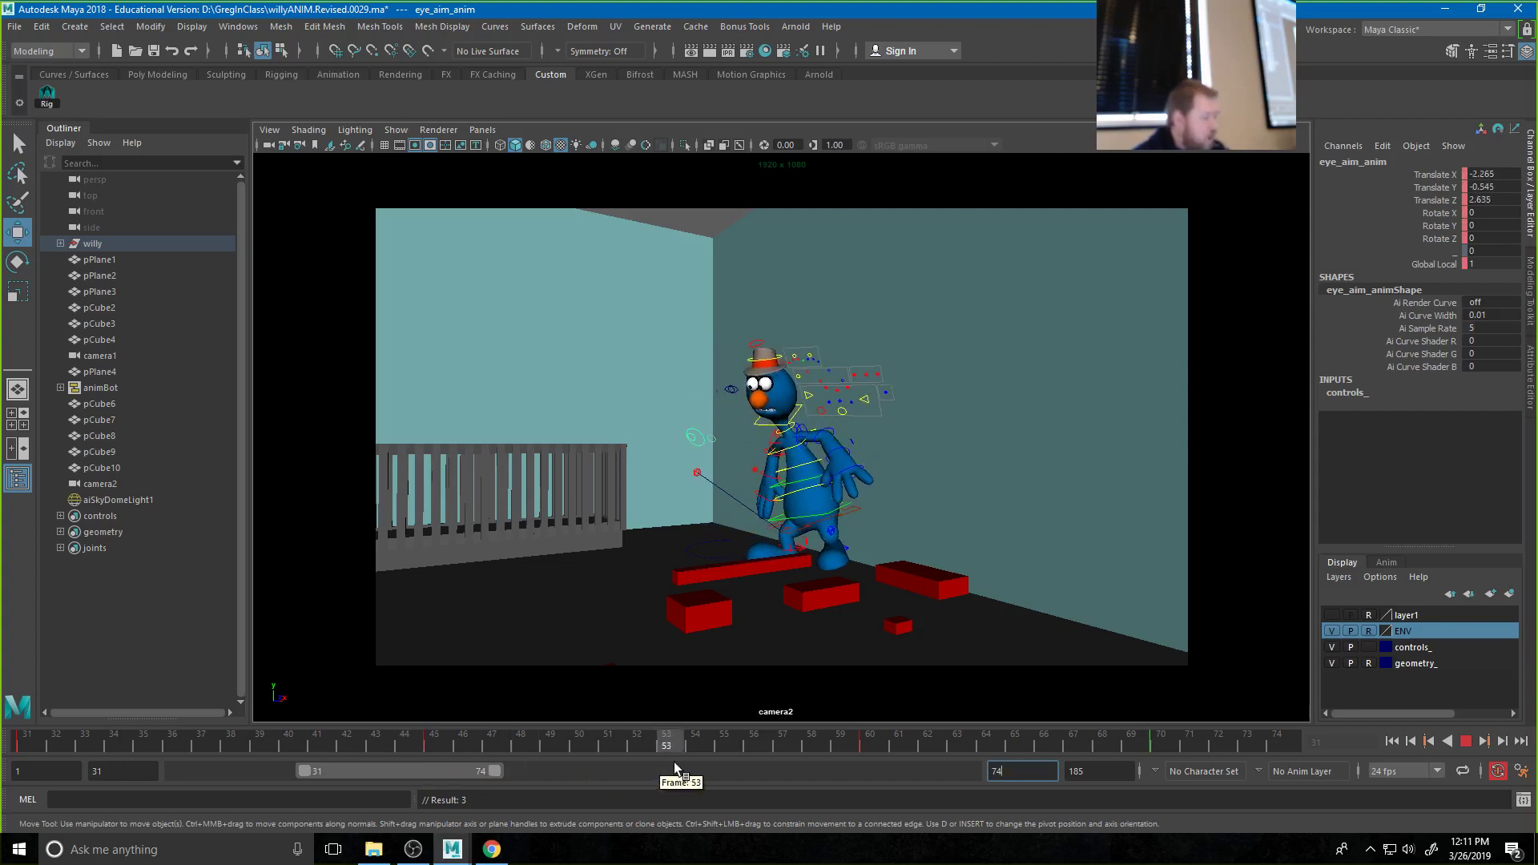
pyautogui.hotkey('alt', 'v')
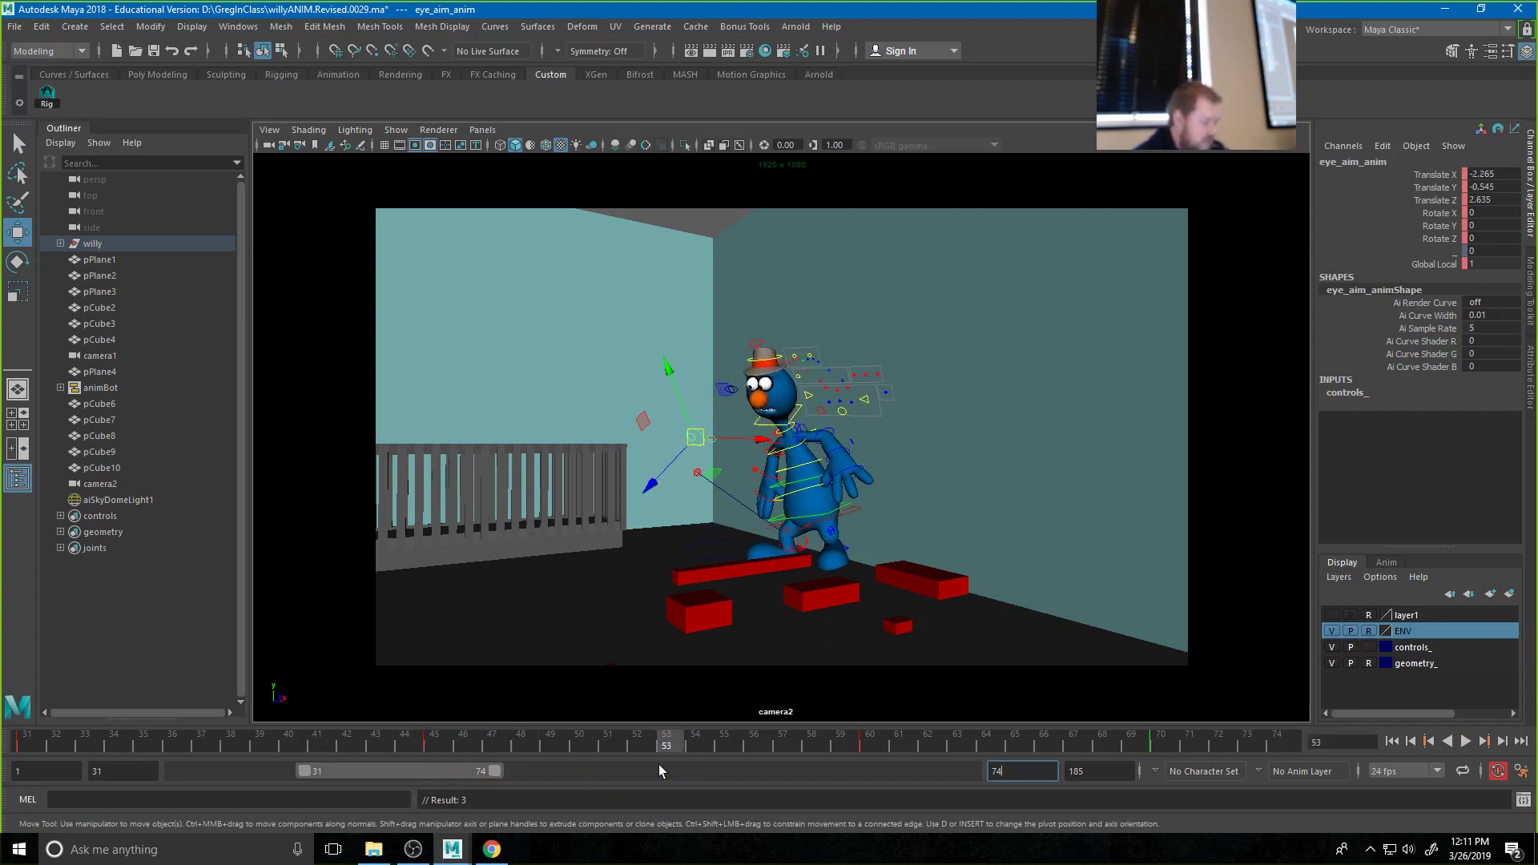
# Rotate the hip control at frame 53 to tilt the character's body further toward the crib
pyautogui.click(845, 517)
pyautogui.press('e')
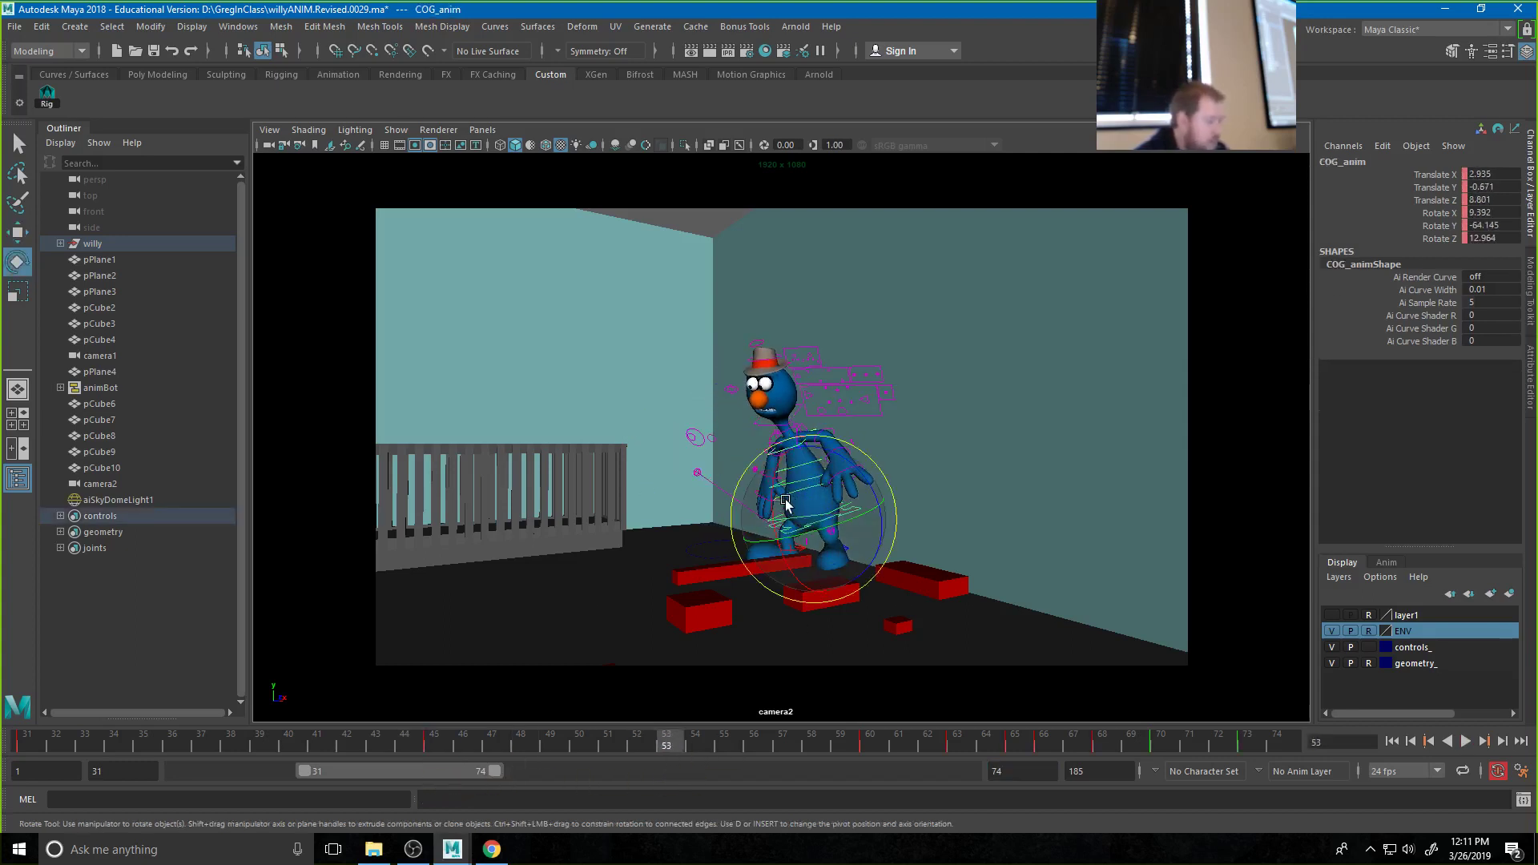
pyautogui.moveTo(785, 502)
pyautogui.mouseDown()
pyautogui.moveTo(797, 472)
pyautogui.moveTo(784, 479)
pyautogui.mouseUp()
pyautogui.click(680, 415)
# Rotate the spine to lean the torso toward the crib, and adjust the left elbow and left wrist at frame 53
pyautogui.click(779, 446)
pyautogui.moveTo(821, 481); pyautogui.dragTo(853, 477)
pyautogui.click(766, 435)
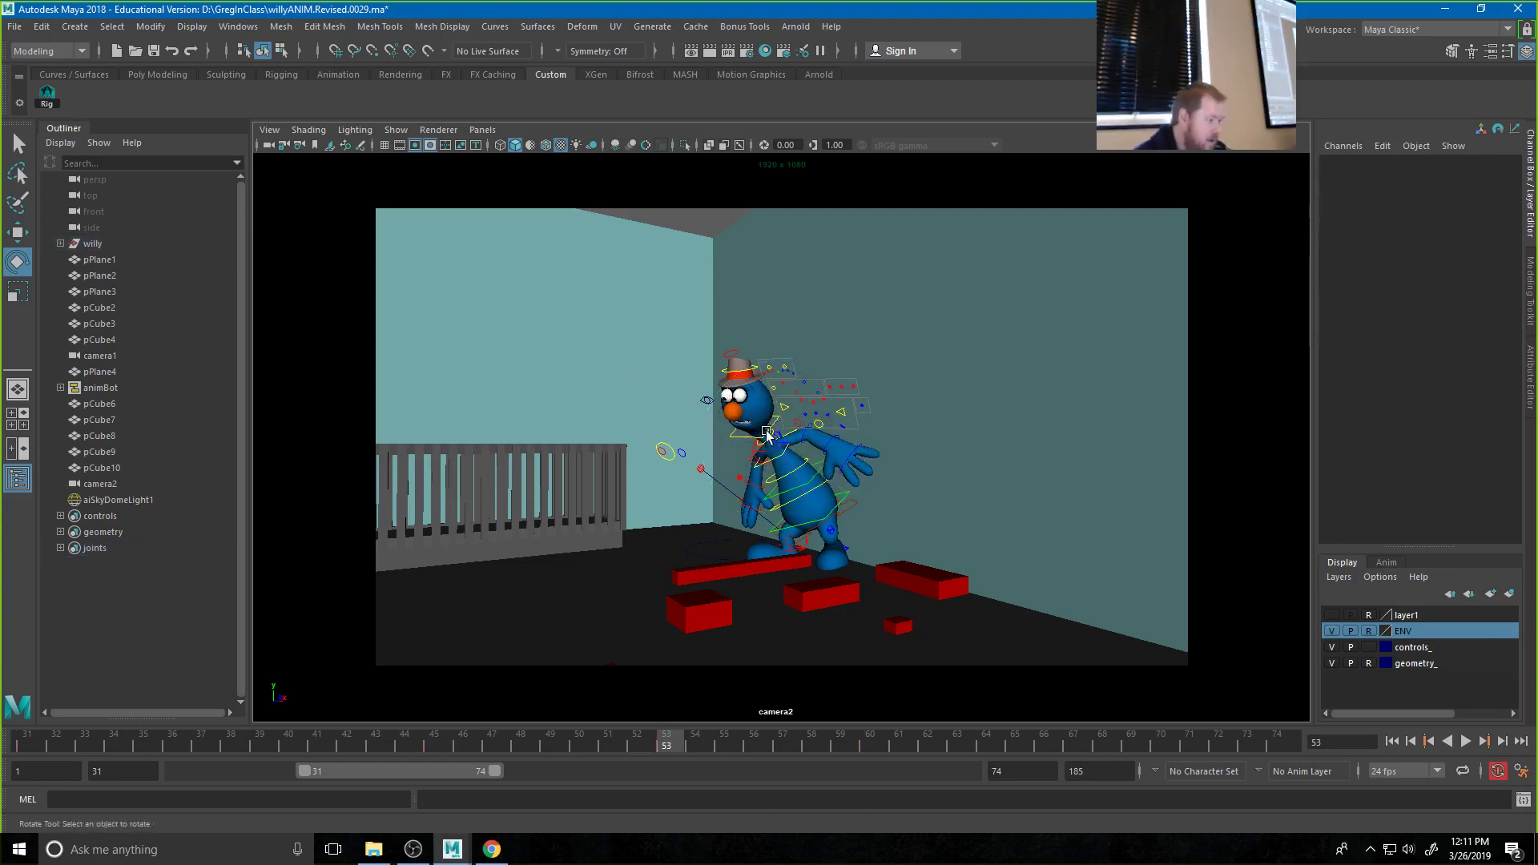
pyautogui.click(801, 440)
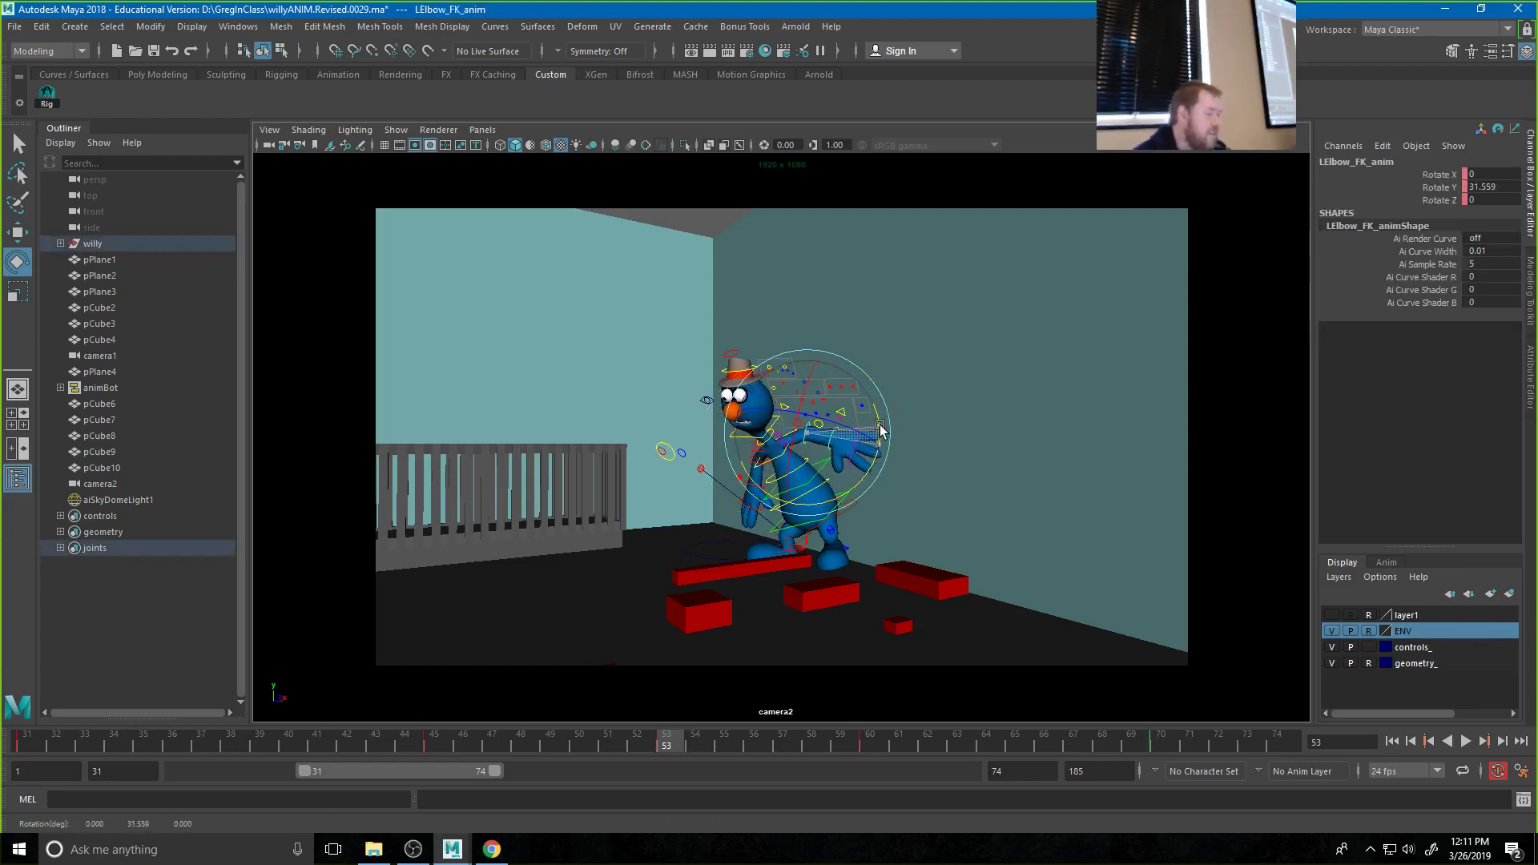
pyautogui.click(640, 354)
pyautogui.click(849, 418)
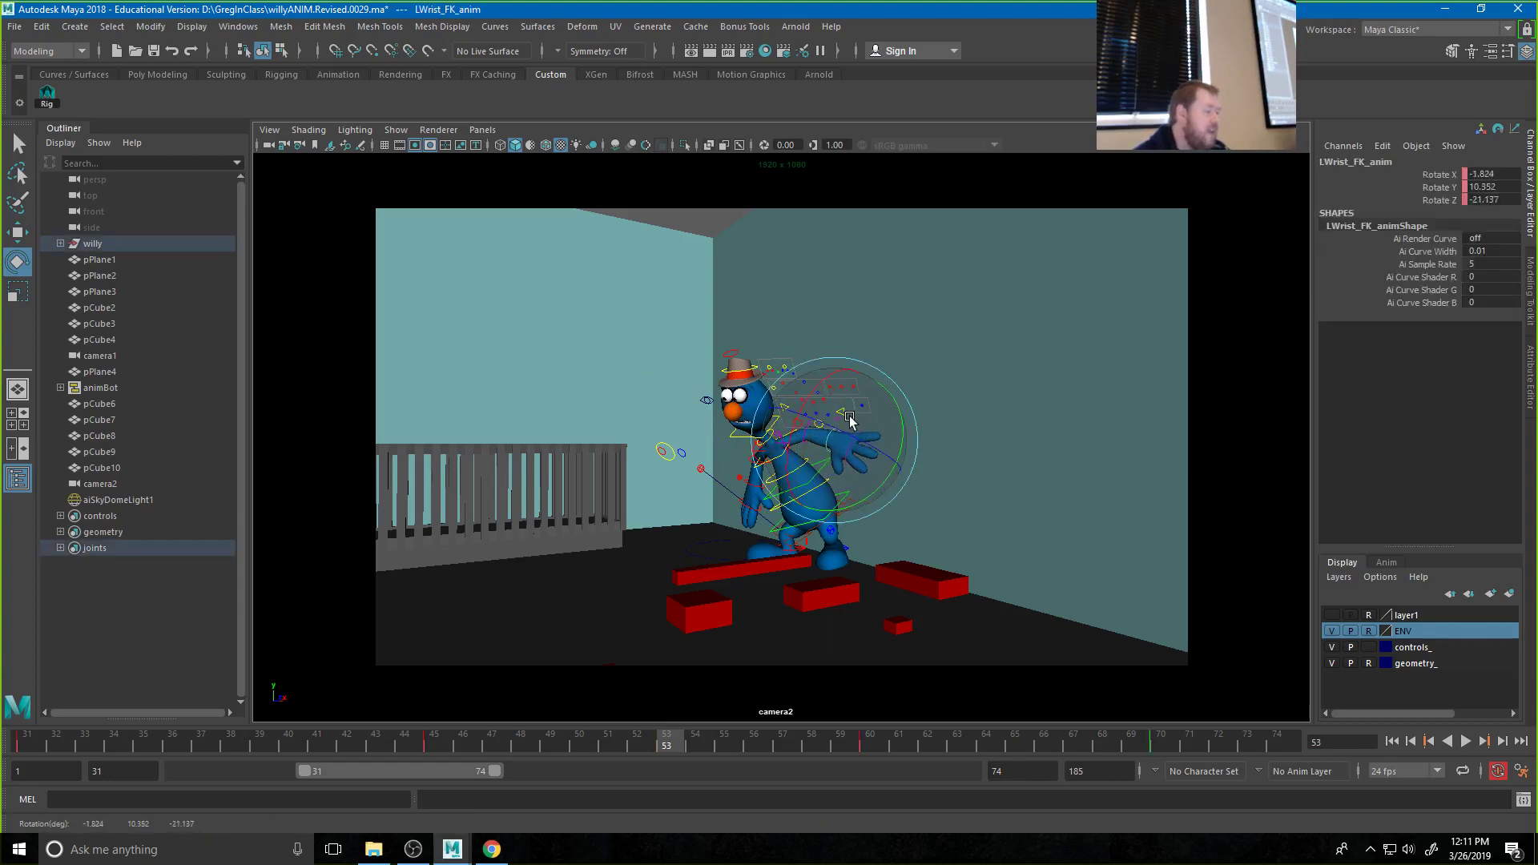
pyautogui.click(745, 444)
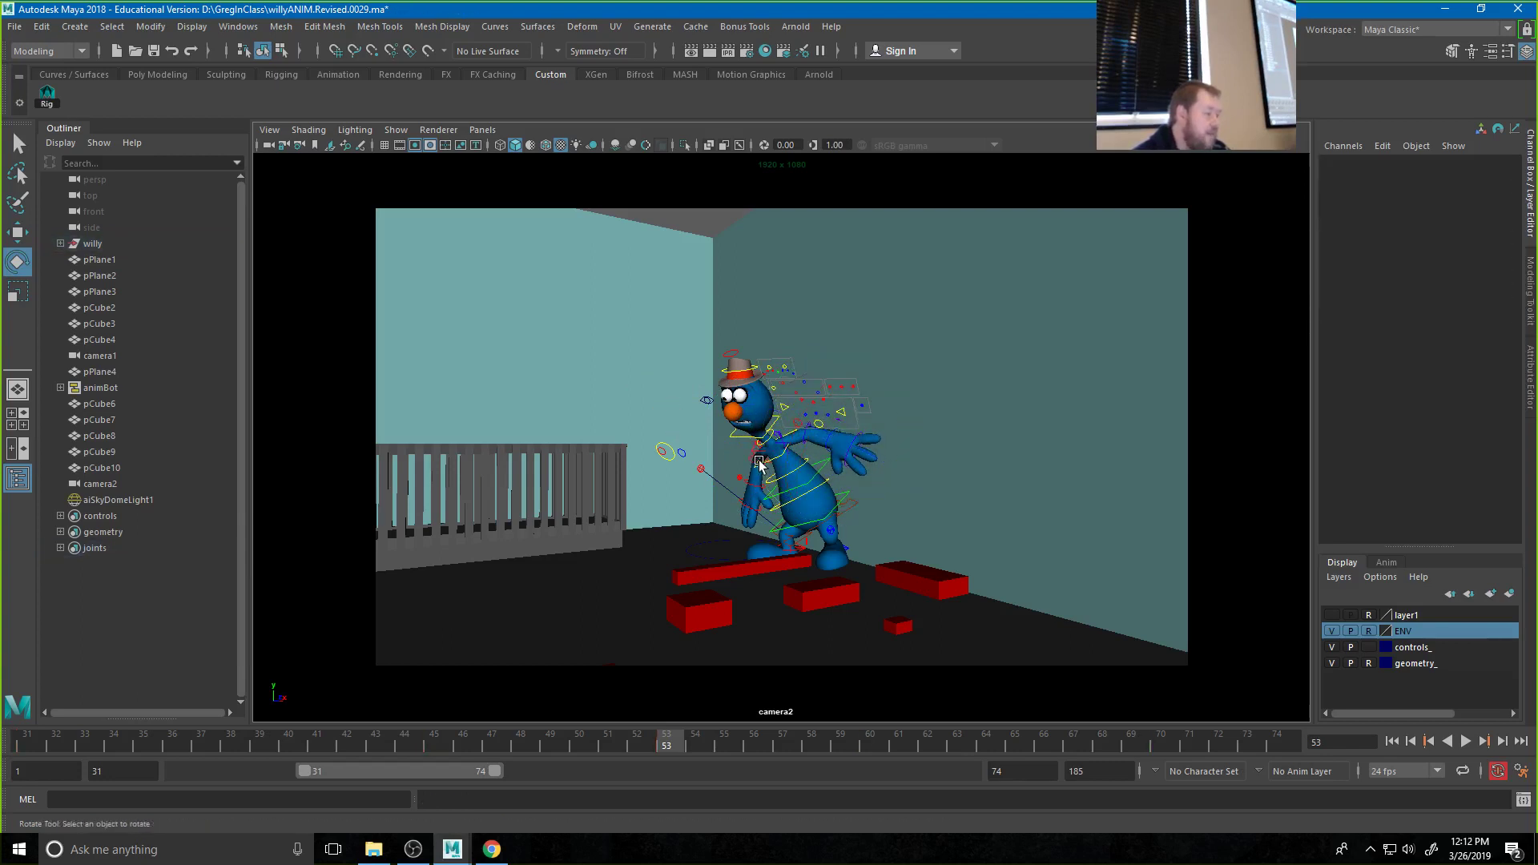
# Swing the right arm forward toward the crib, bend its wrist and key the pose at frame 53
pyautogui.click(761, 459)
pyautogui.moveTo(761, 458); pyautogui.dragTo(704, 426)
pyautogui.click(730, 484)
pyautogui.click(711, 516)
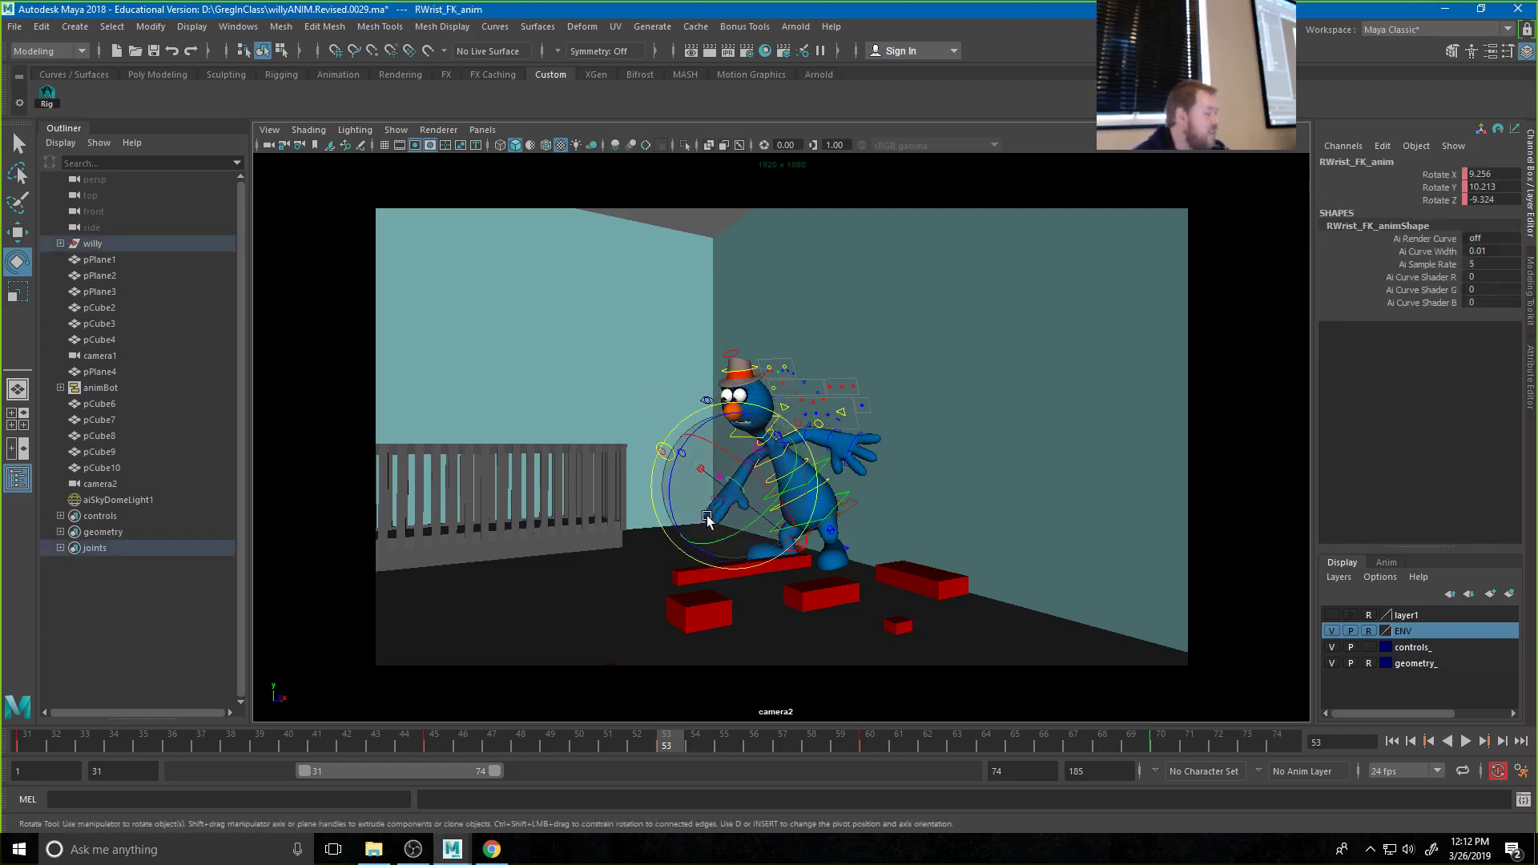
pyautogui.moveTo(690, 490); pyautogui.dragTo(760, 512)
pyautogui.press('s')
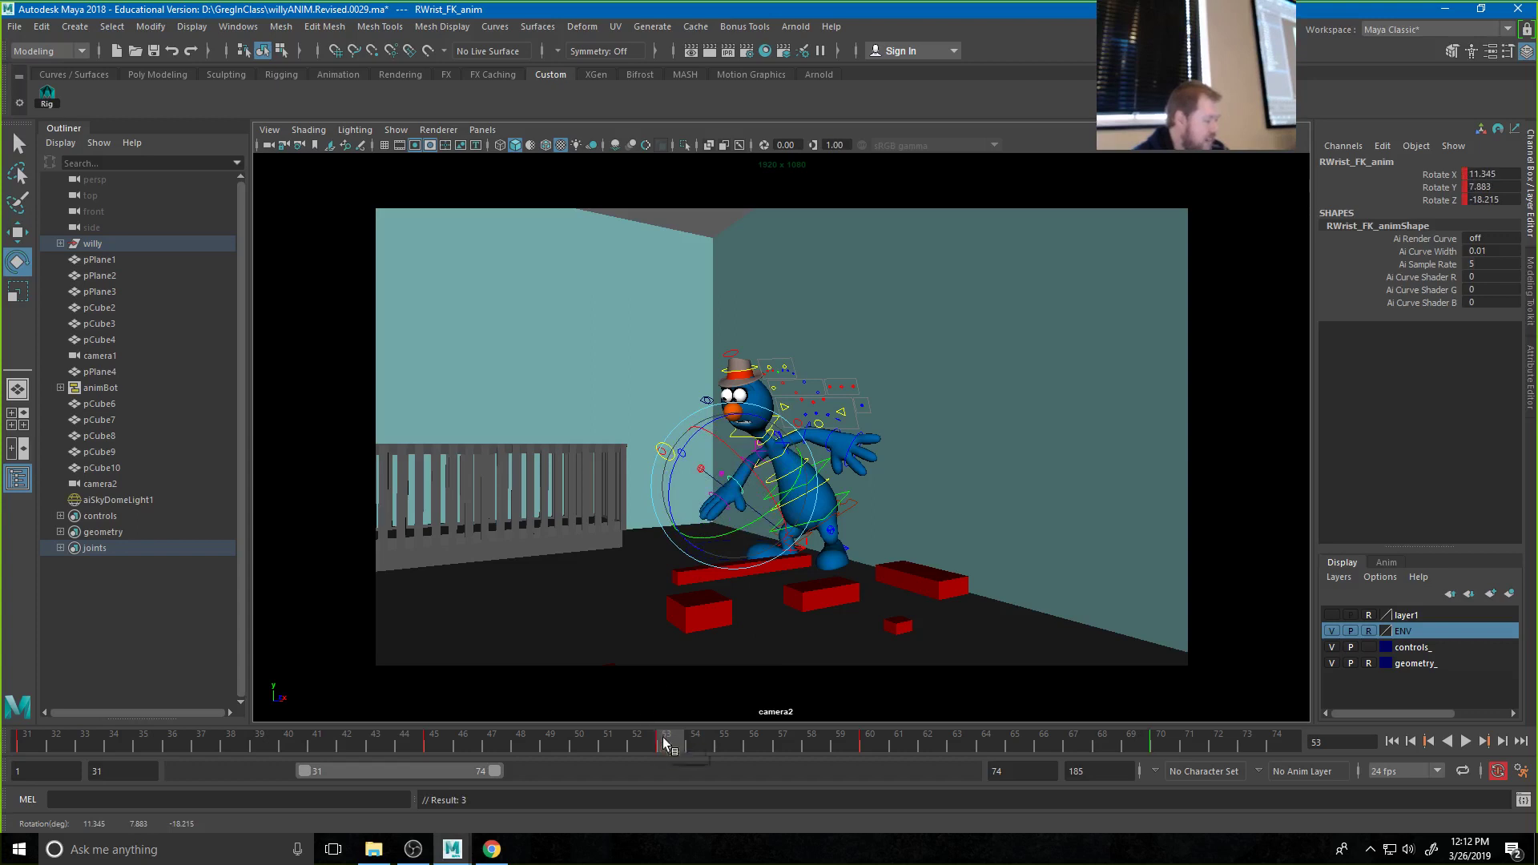
pyautogui.moveTo(677, 742); pyautogui.dragTo(668, 705)
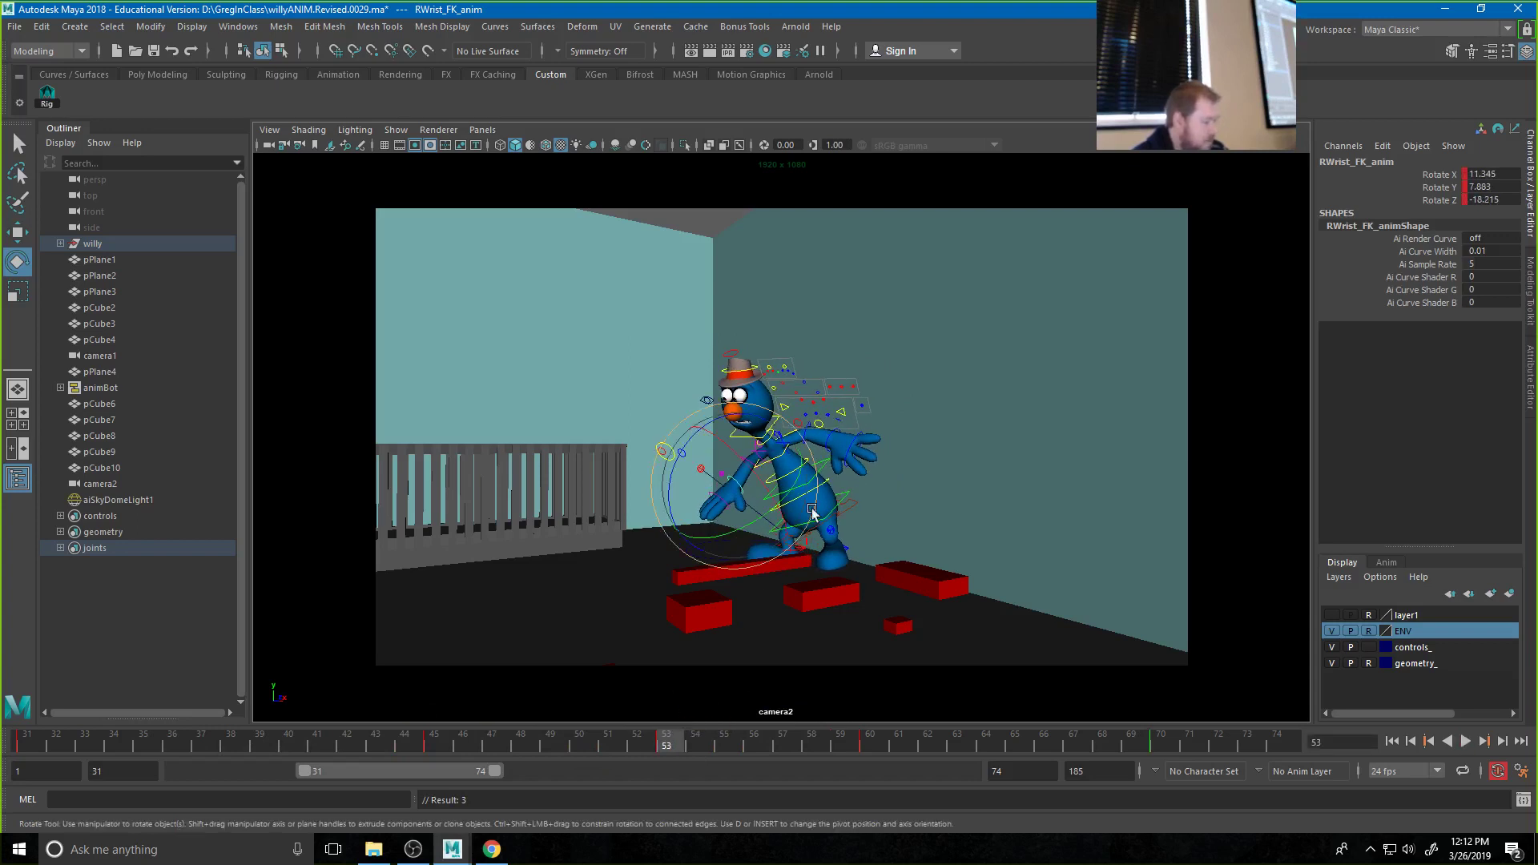
# Adjust the upper body and rotate the head control so the character looks down toward the crib at frame 53
pyautogui.click(938, 401)
pyautogui.click(773, 456)
pyautogui.moveTo(772, 455); pyautogui.dragTo(748, 402)
pyautogui.click(704, 407)
pyautogui.click(769, 425)
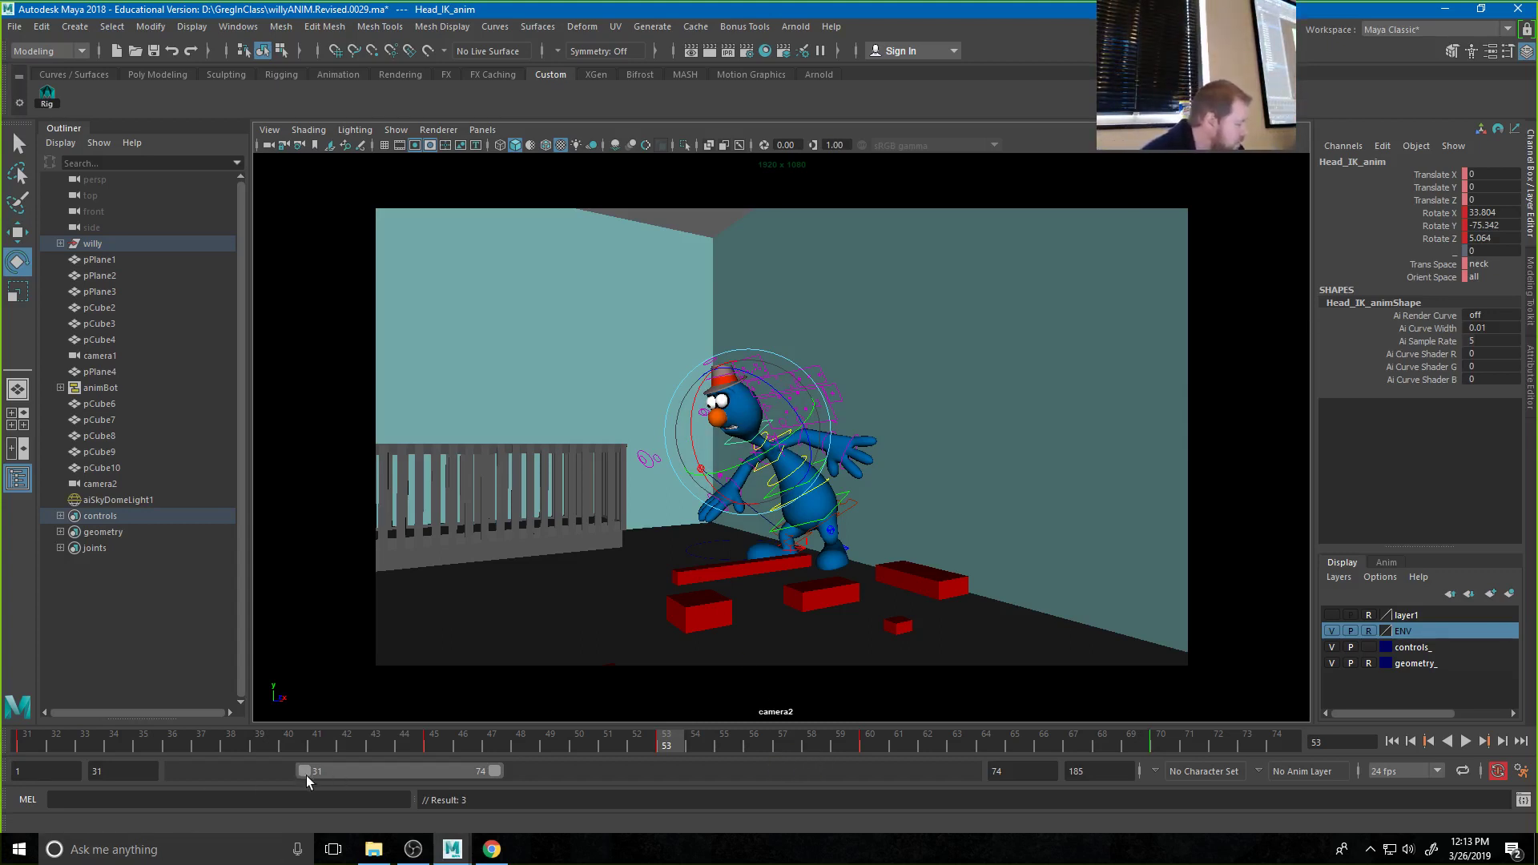
# Widen the playback range to frames 1 through 185 and bake the animation of all rig controls into keys with Bake Simulation
pyautogui.moveTo(303, 773); pyautogui.dragTo(184, 777)
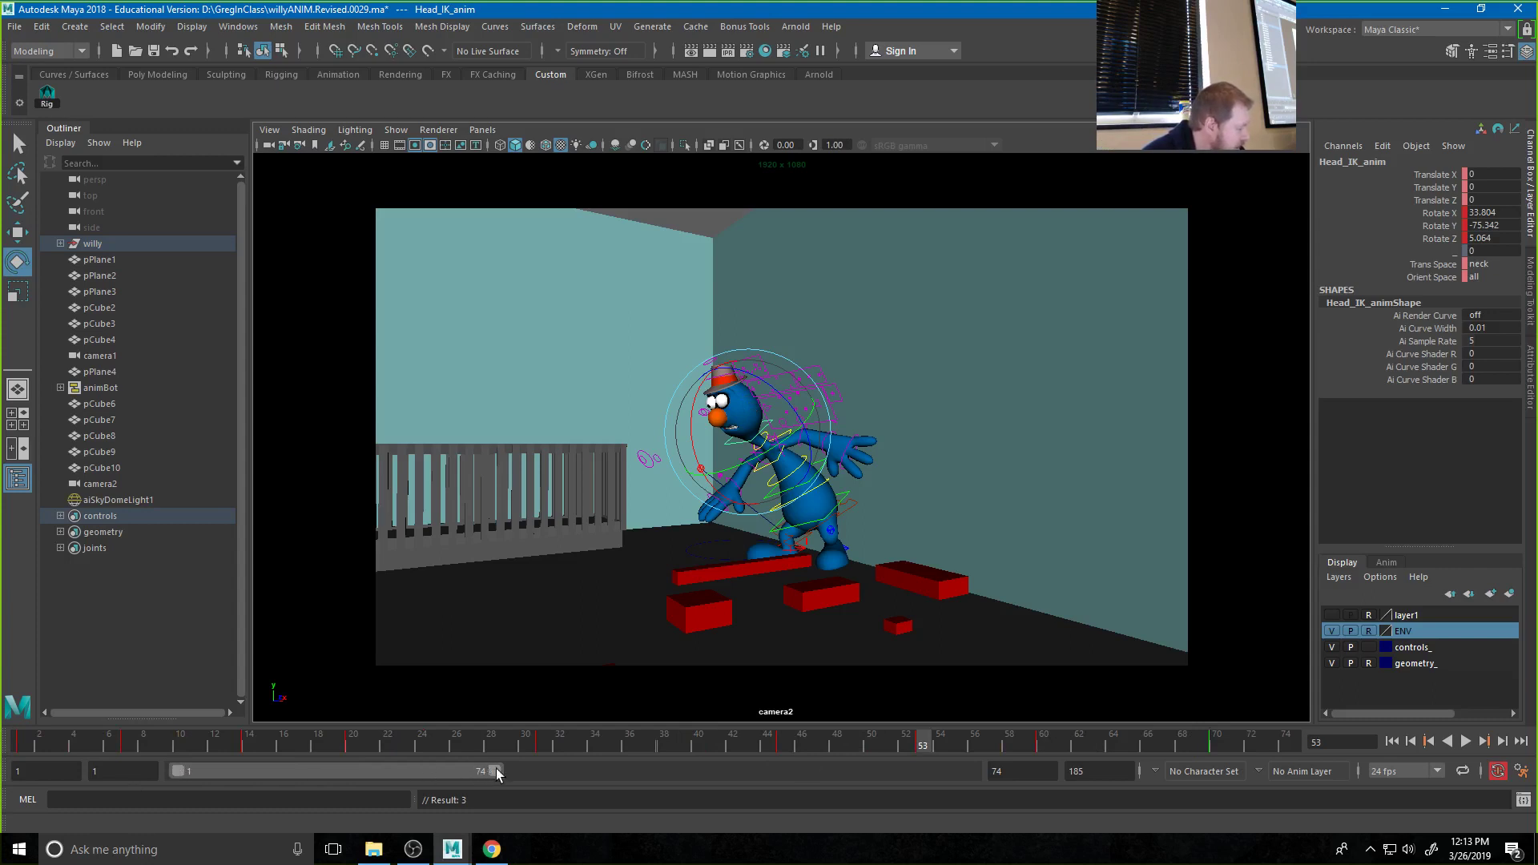
pyautogui.moveTo(497, 771); pyautogui.dragTo(1141, 763)
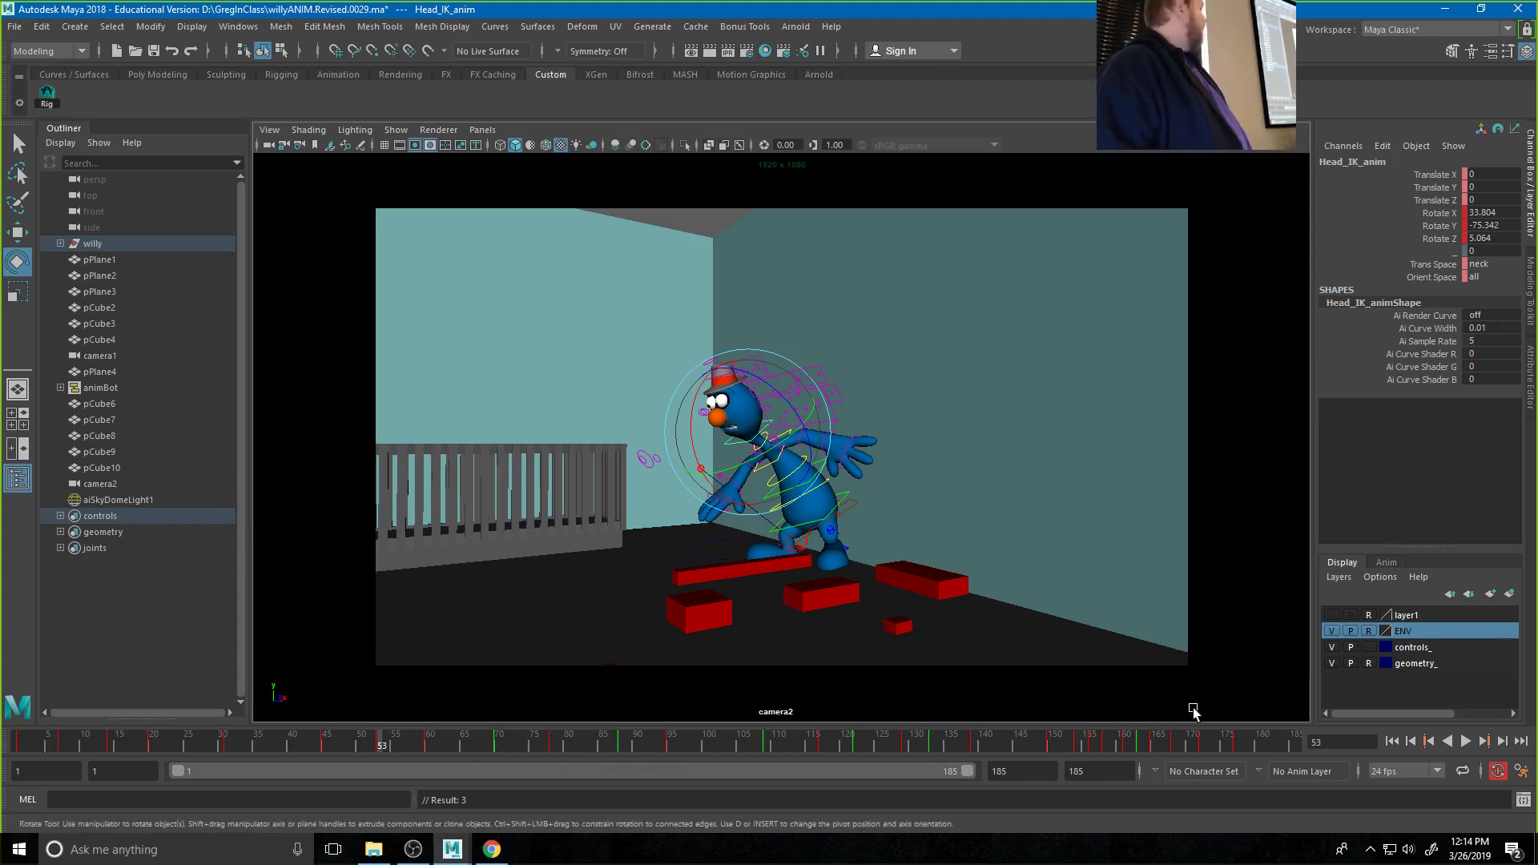
pyautogui.click(48, 96)
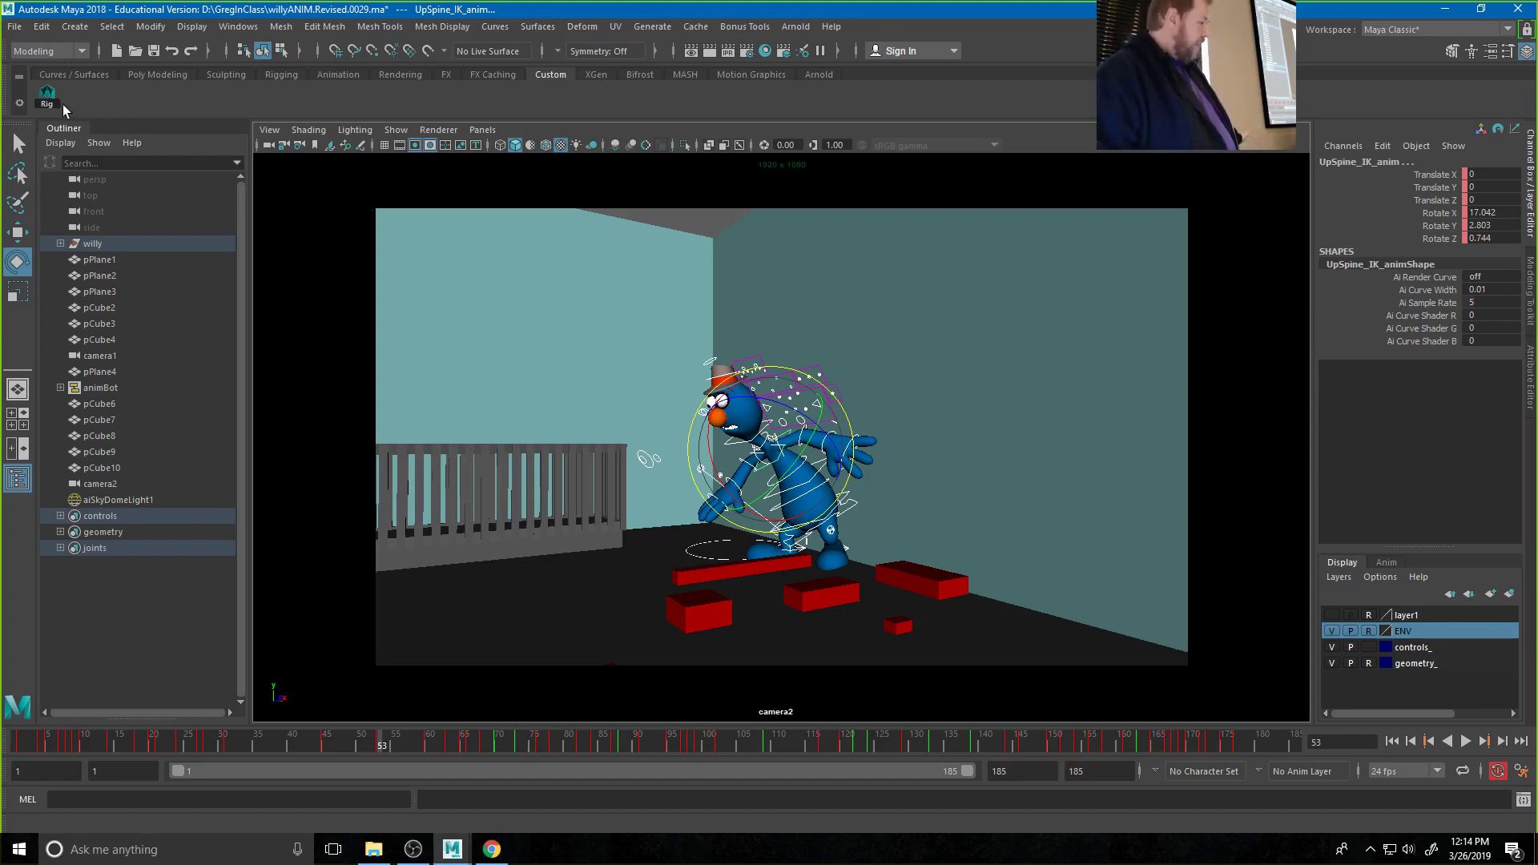
pyautogui.click(74, 28)
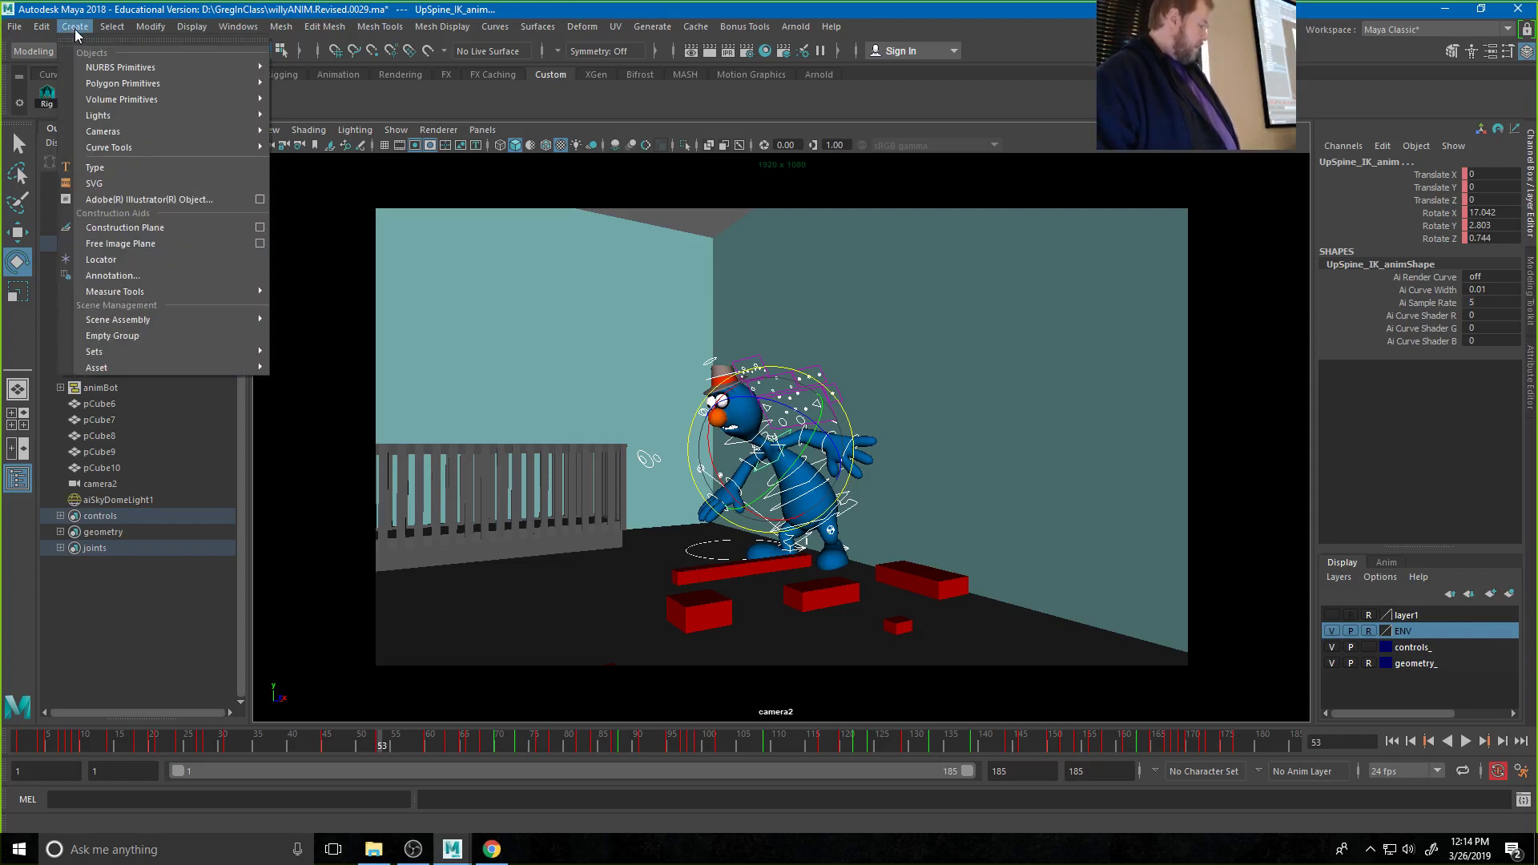
pyautogui.moveTo(51, 30)
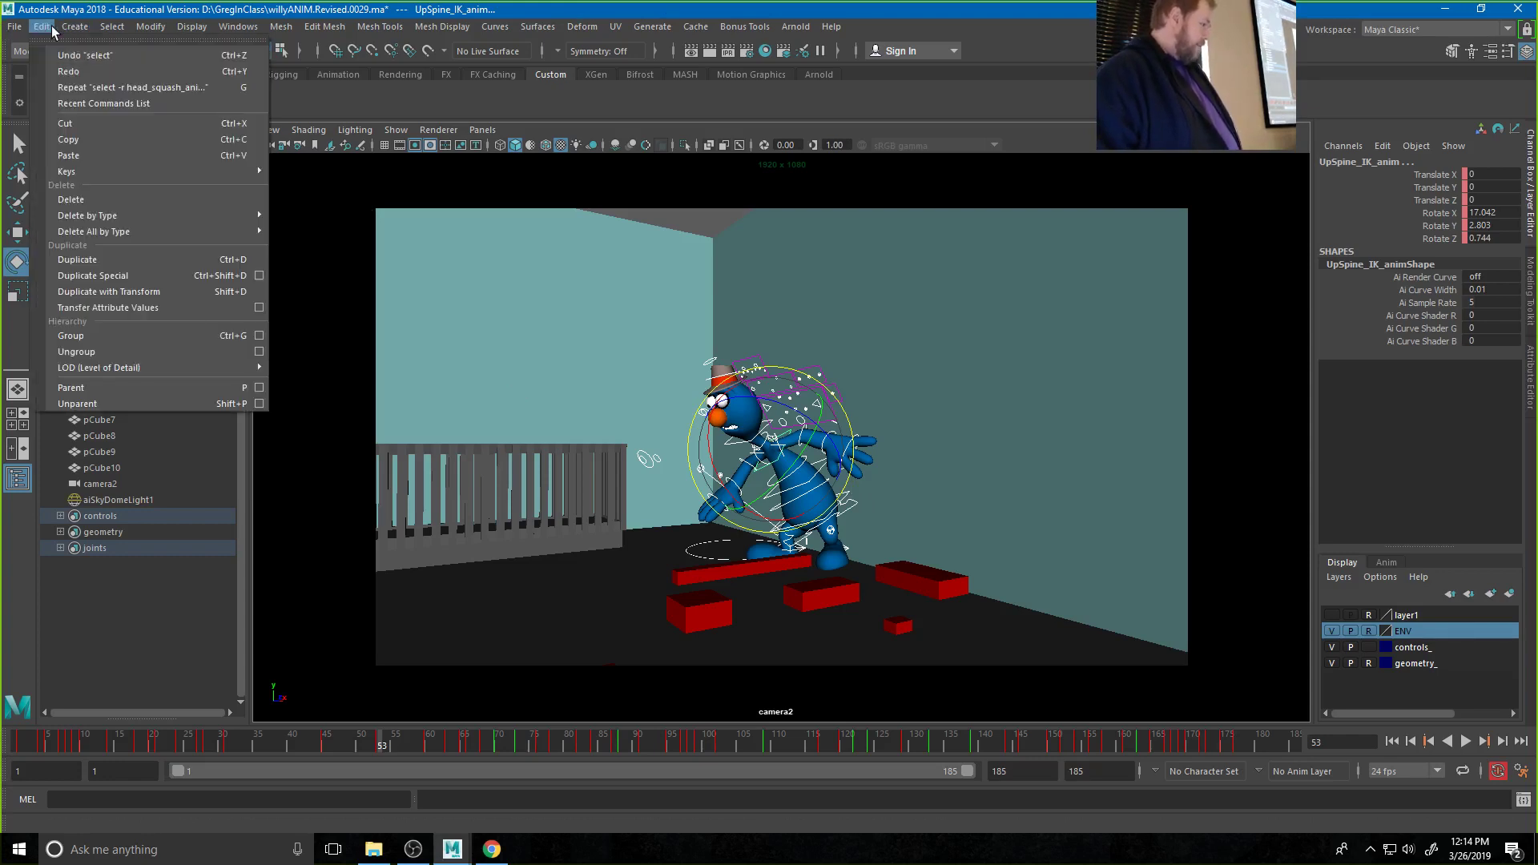
pyautogui.moveTo(128, 176)
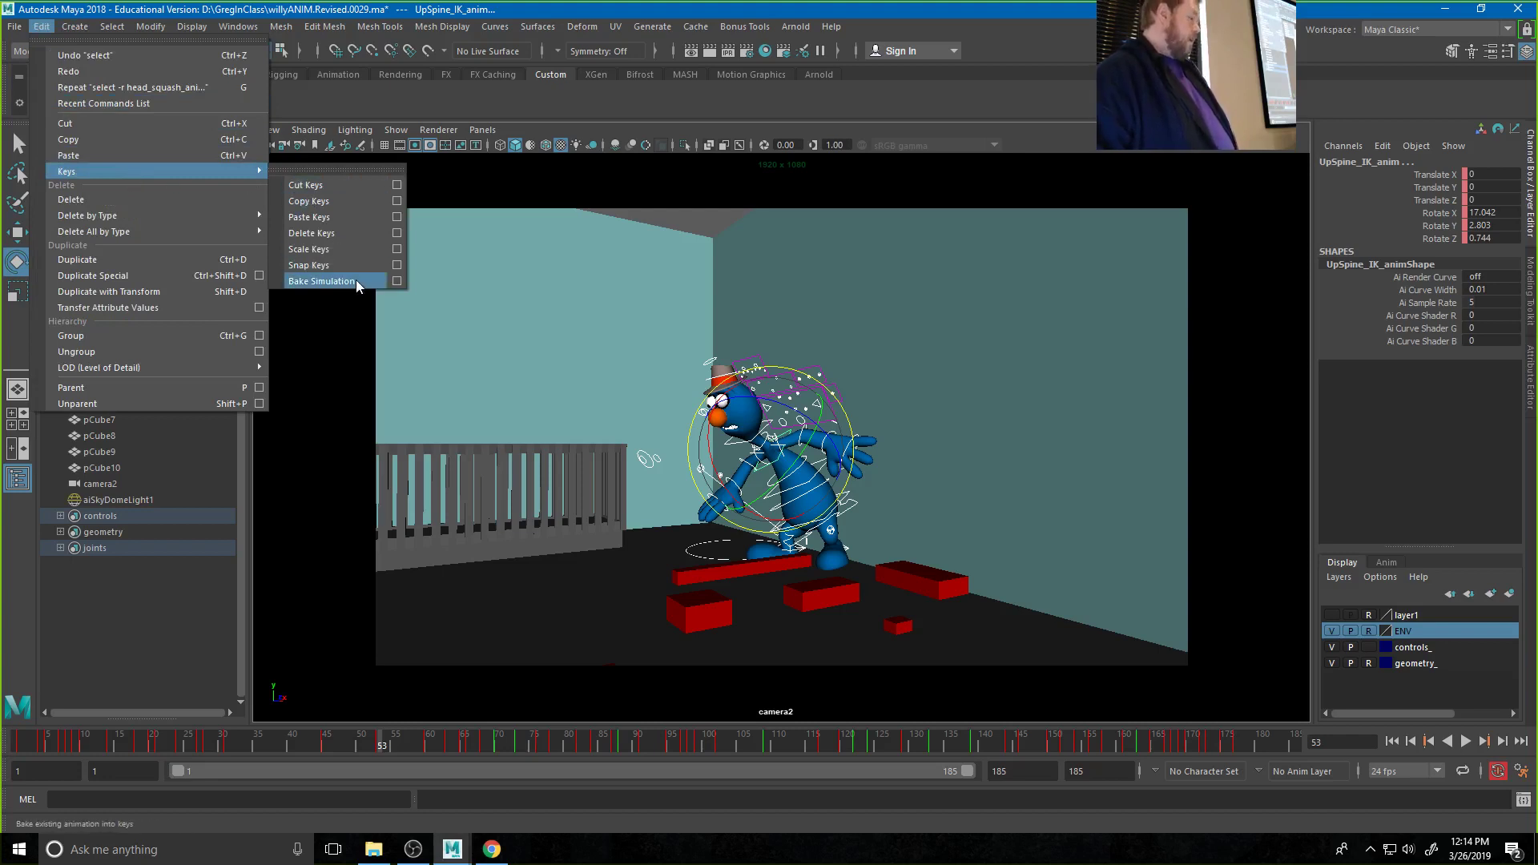
pyautogui.click(320, 281)
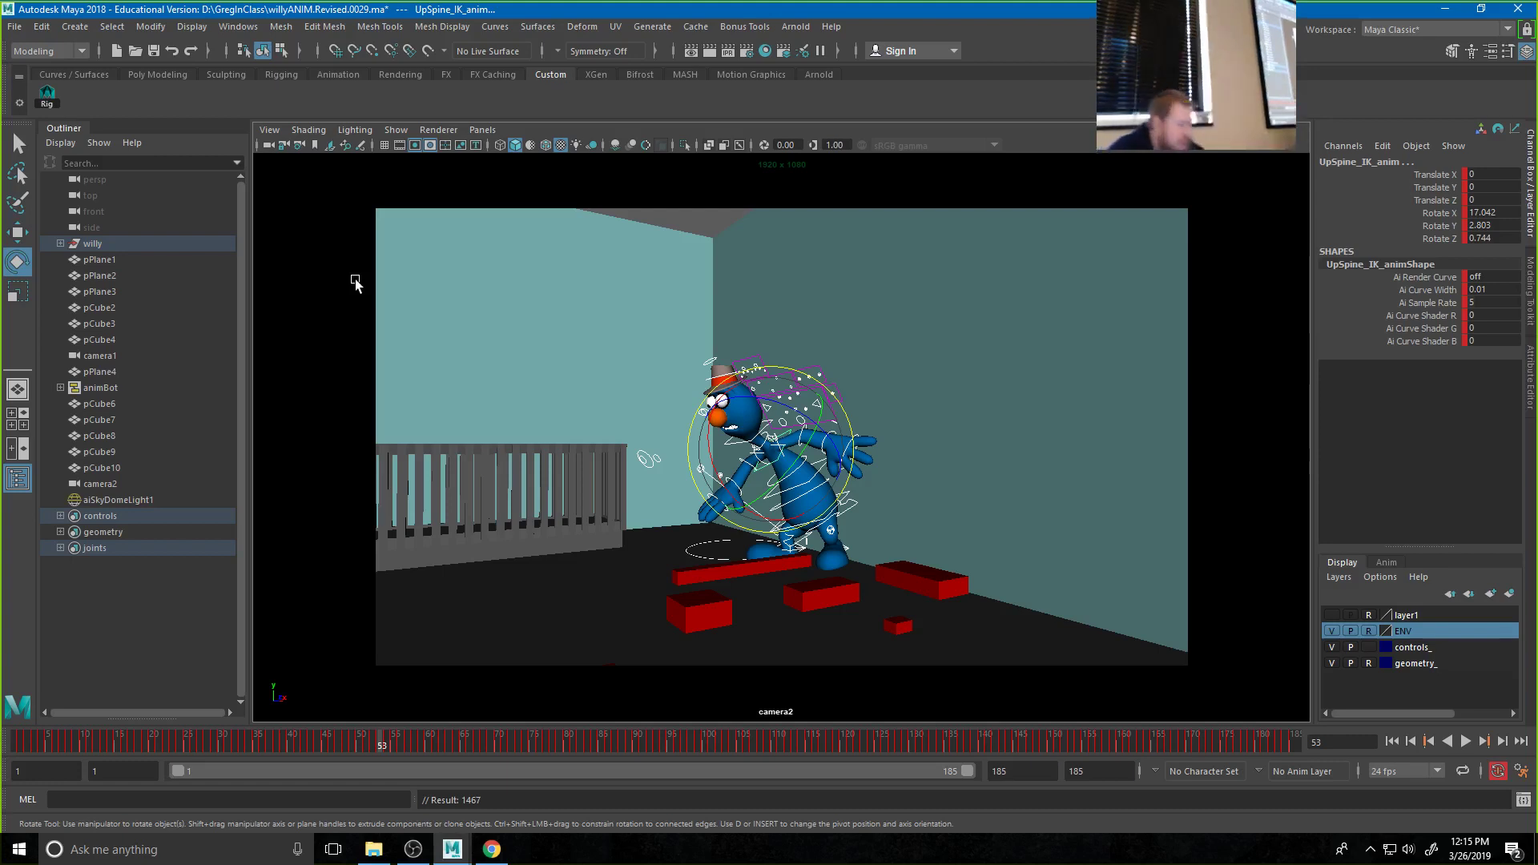
# Delete the baked keys between the poses at frames 1 and 14
pyautogui.click(17, 742)
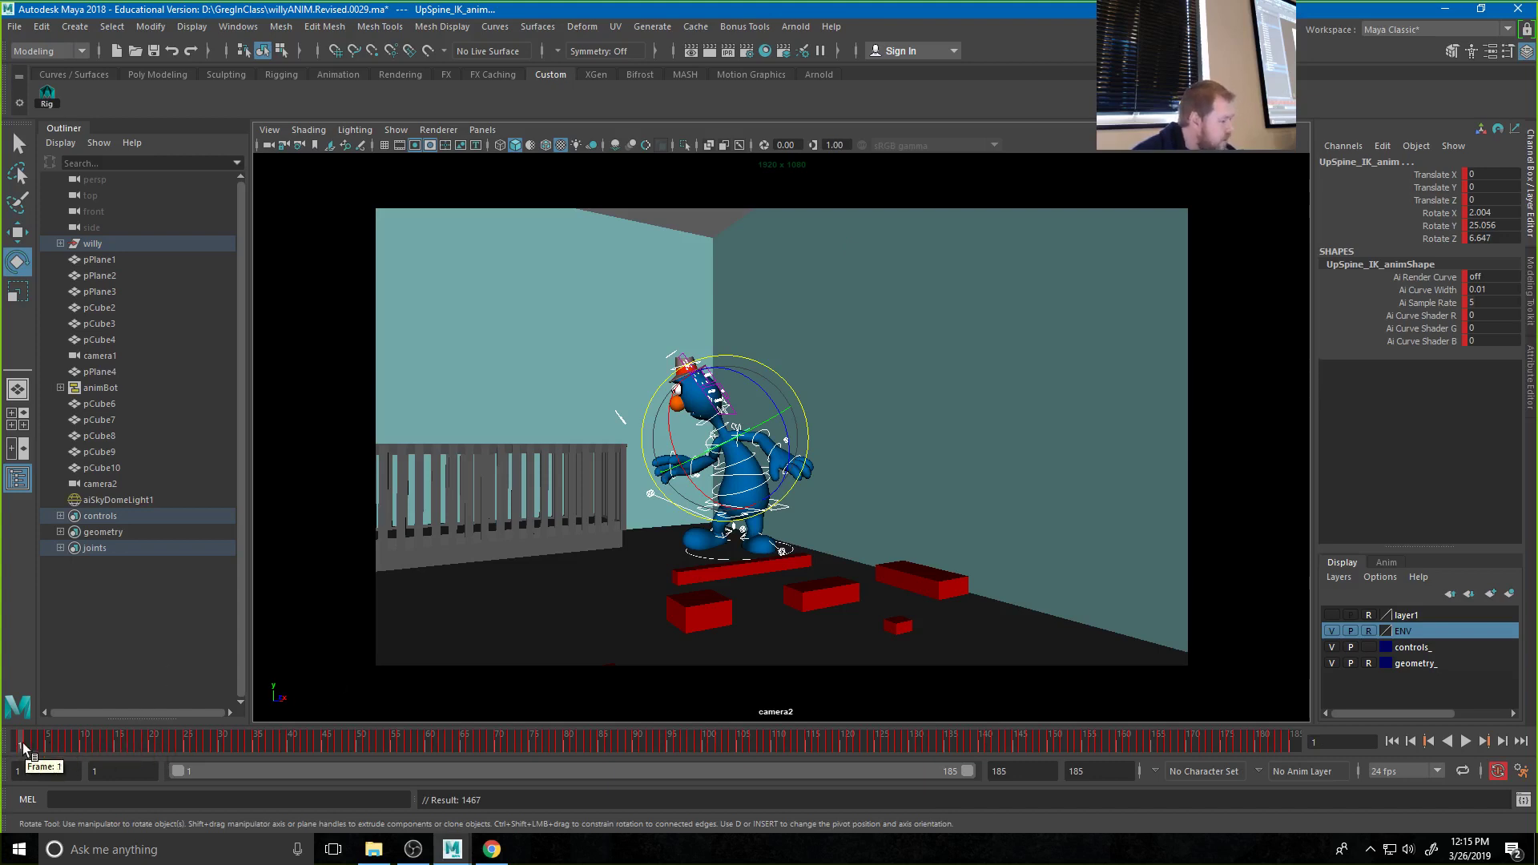
pyautogui.hotkey('alt', 'v')
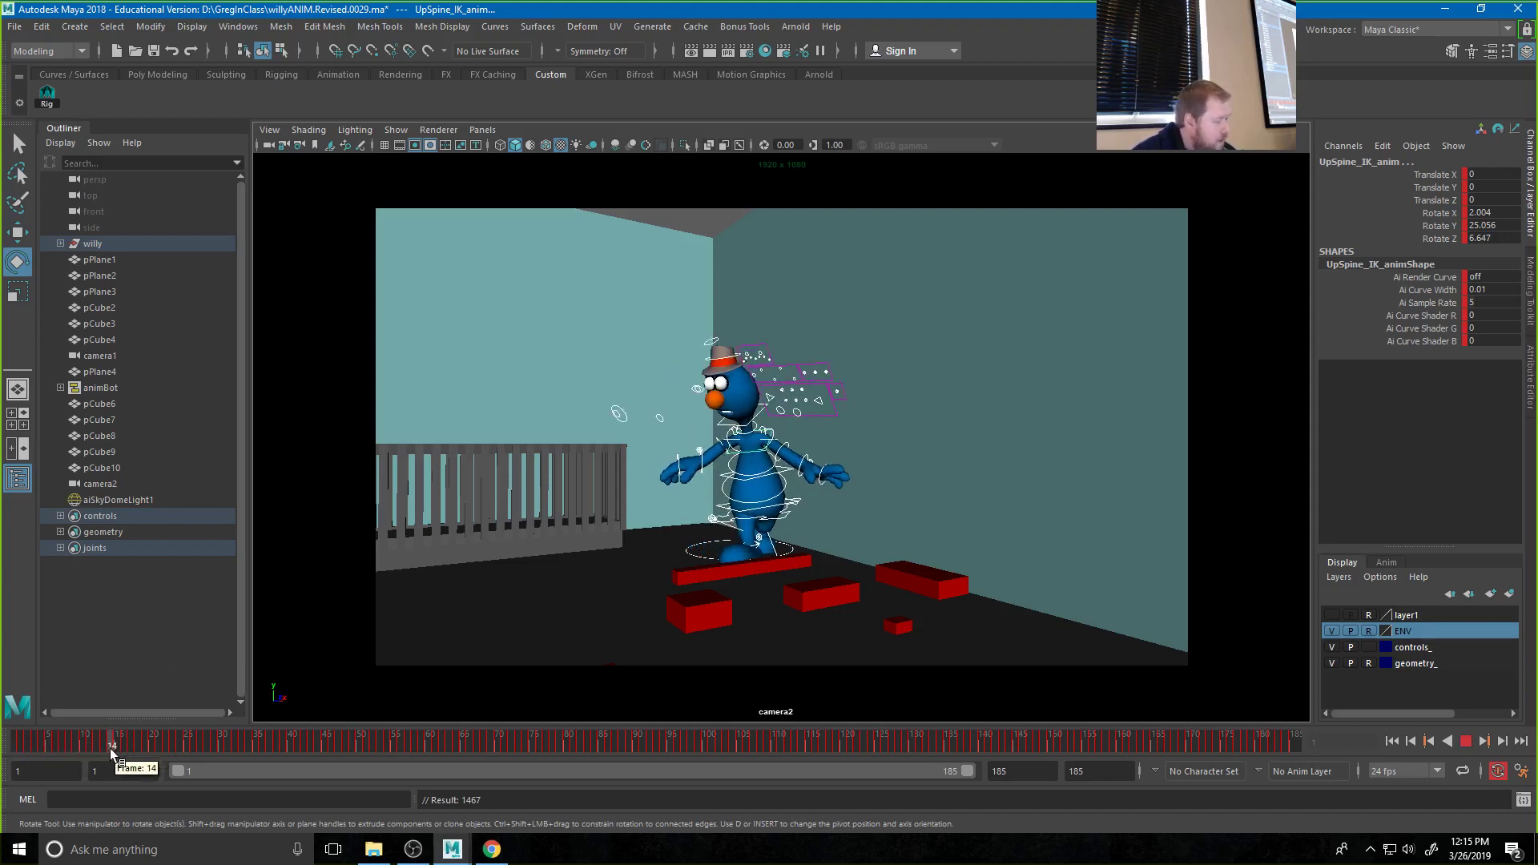
pyautogui.moveTo(108, 749); pyautogui.dragTo(113, 750)
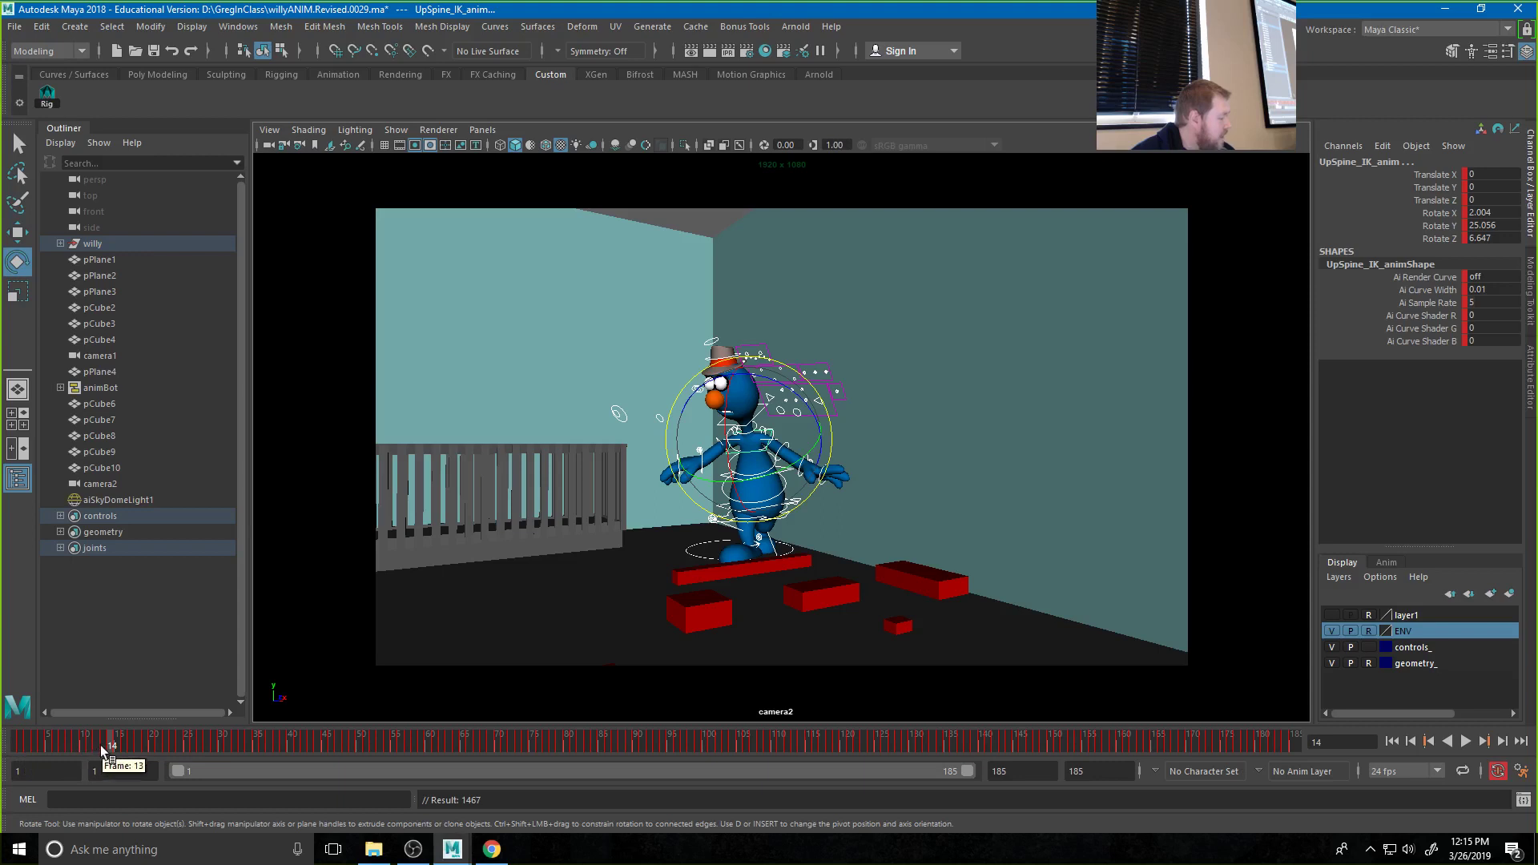
pyautogui.keyDown('shift'); pyautogui.moveTo(102, 749); pyautogui.dragTo(26, 753); pyautogui.keyUp('shift')
pyautogui.rightClick(32, 751)
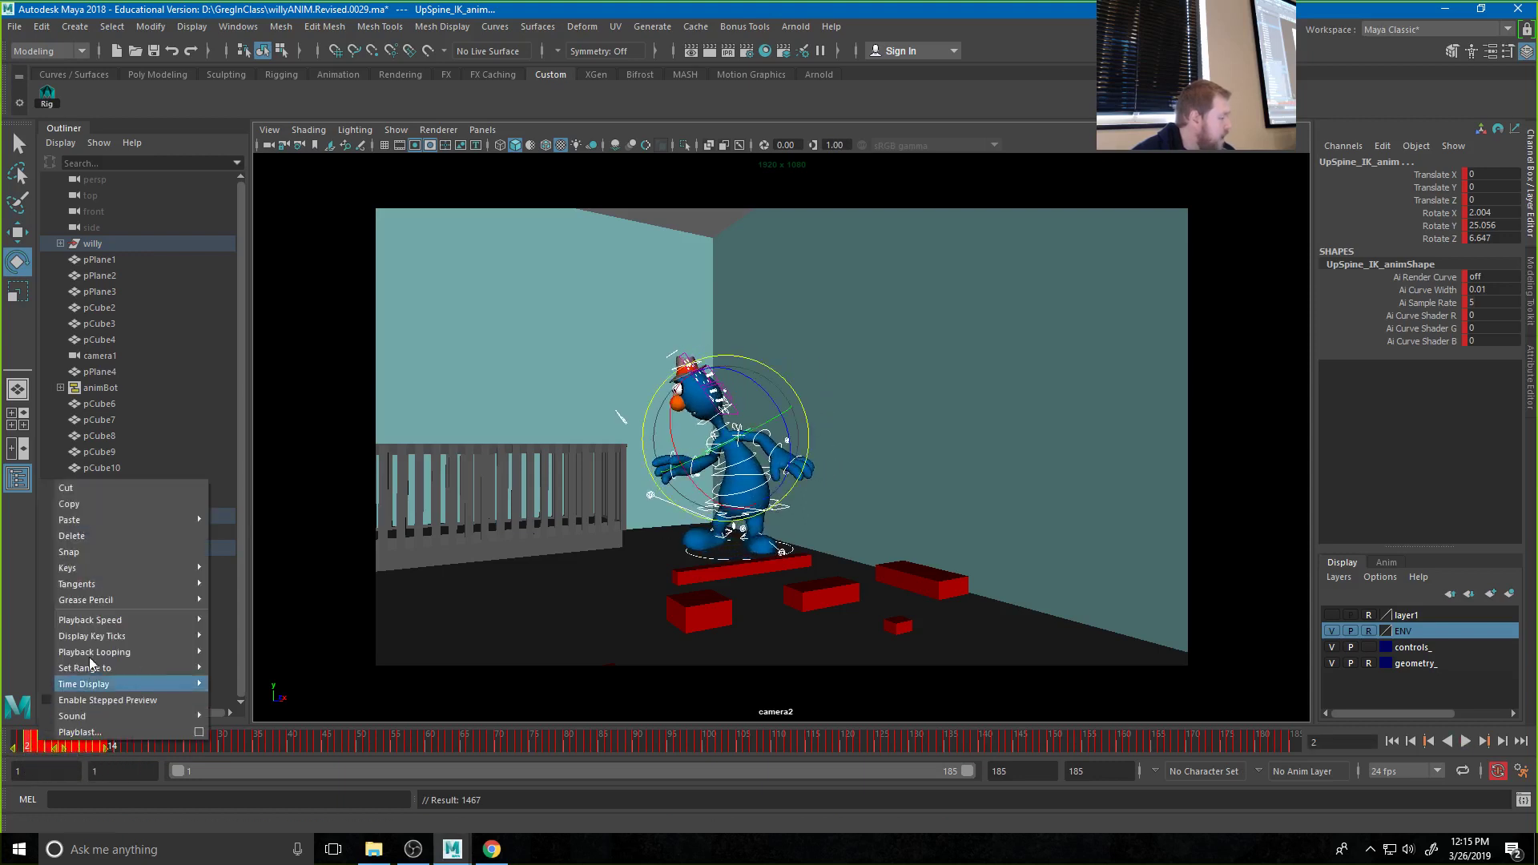
pyautogui.click(79, 537)
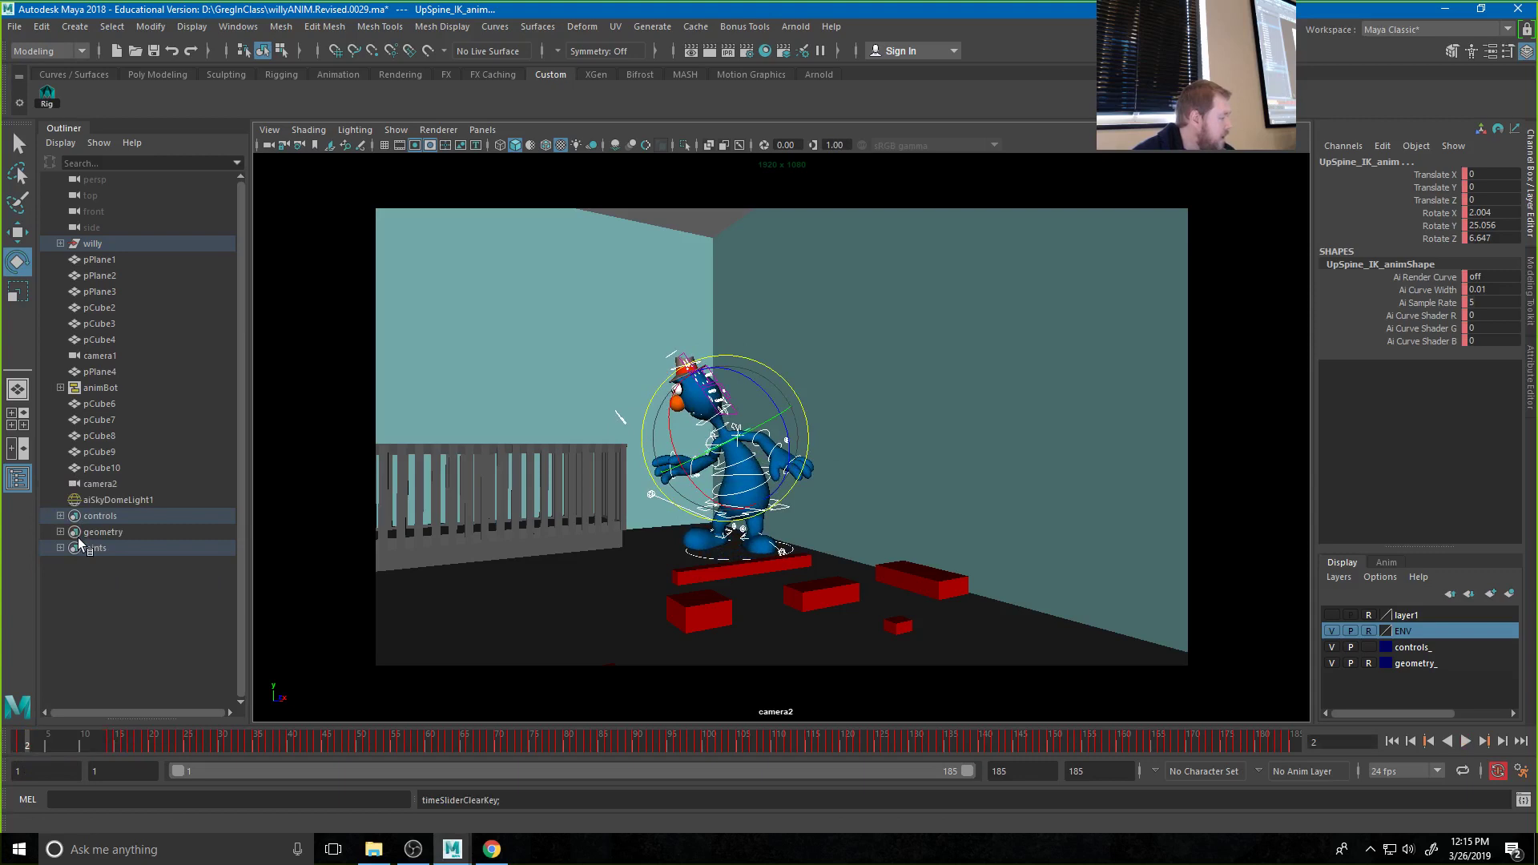
# Scrub the animation forward to frame 44 and open the Graph Editor for all selected rig controls
pyautogui.click(117, 740)
pyautogui.moveTo(121, 739); pyautogui.dragTo(319, 738)
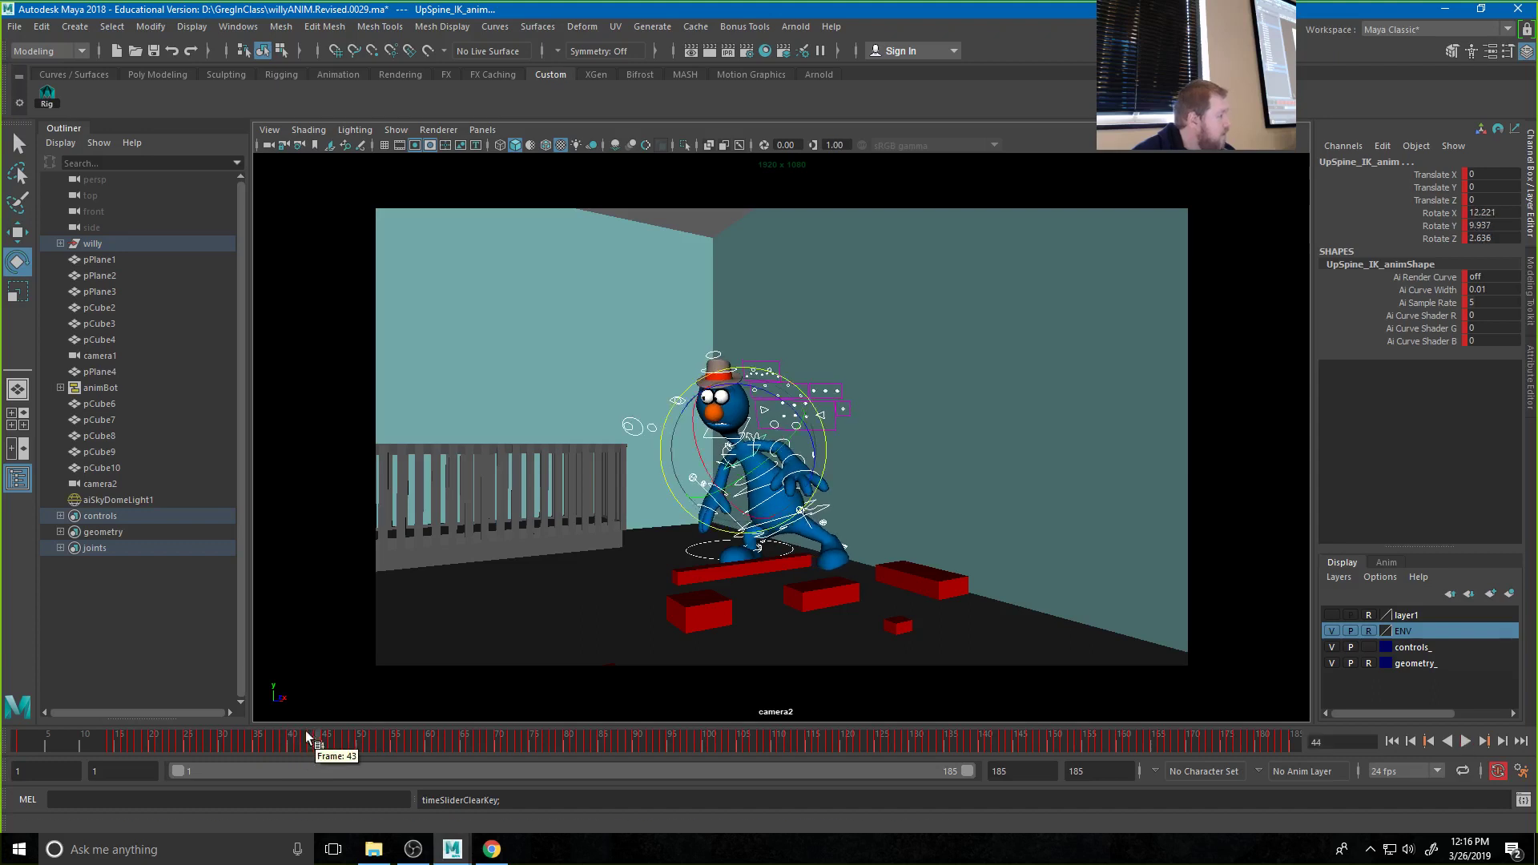
pyautogui.click(41, 26)
pyautogui.moveTo(161, 171)
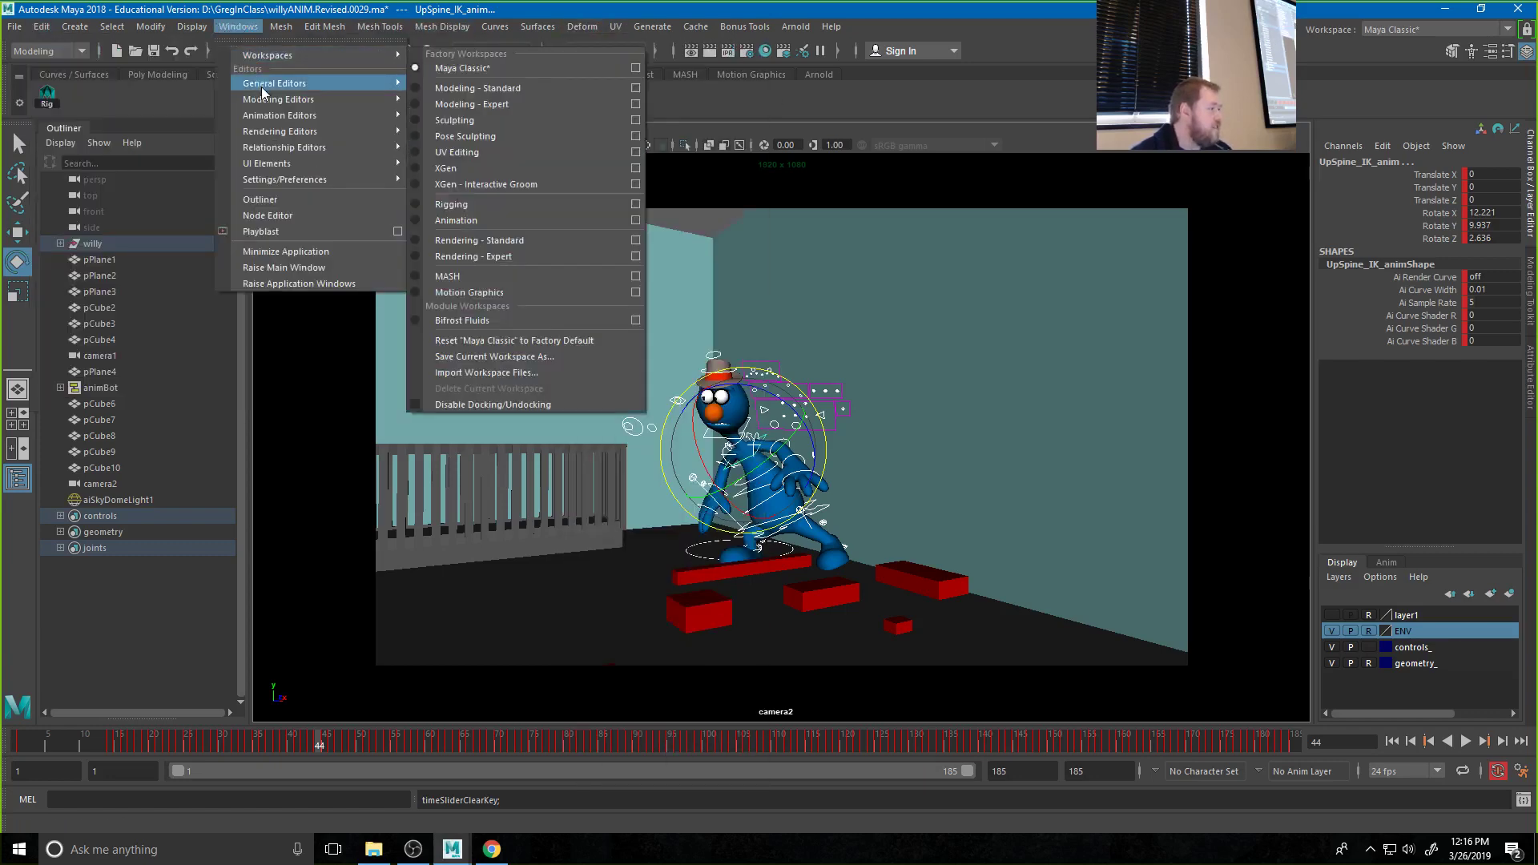
pyautogui.moveTo(336, 119)
pyautogui.click(453, 129)
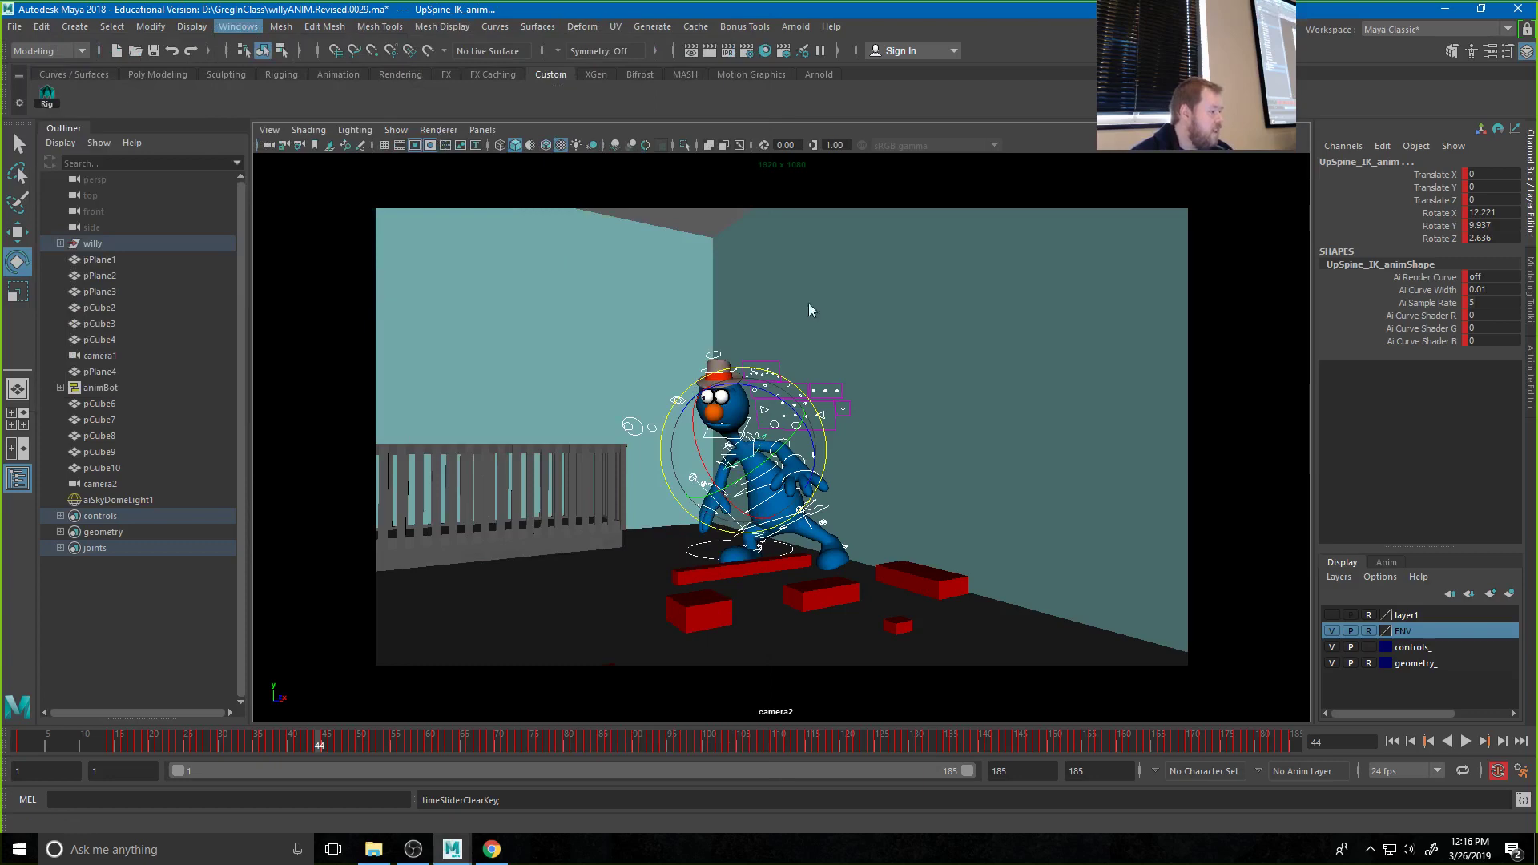
pyautogui.click(637, 187)
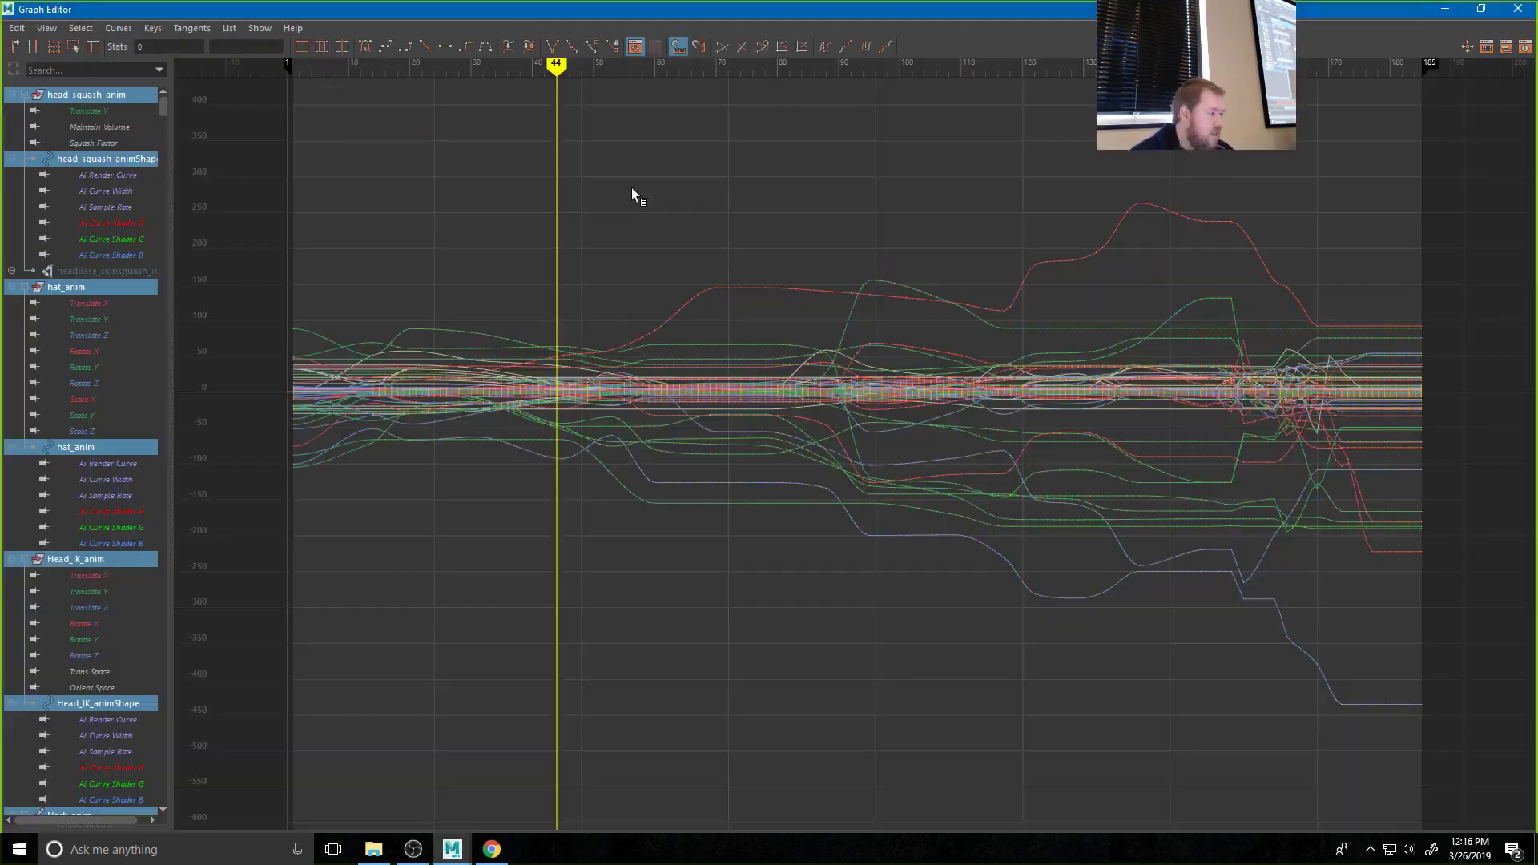
# Shift individual baked keys vertically at frames 71, 72, 74 and 76 on the uppermost red curve to demonstrate per-frame editing
pyautogui.scroll(6, 732, 284)
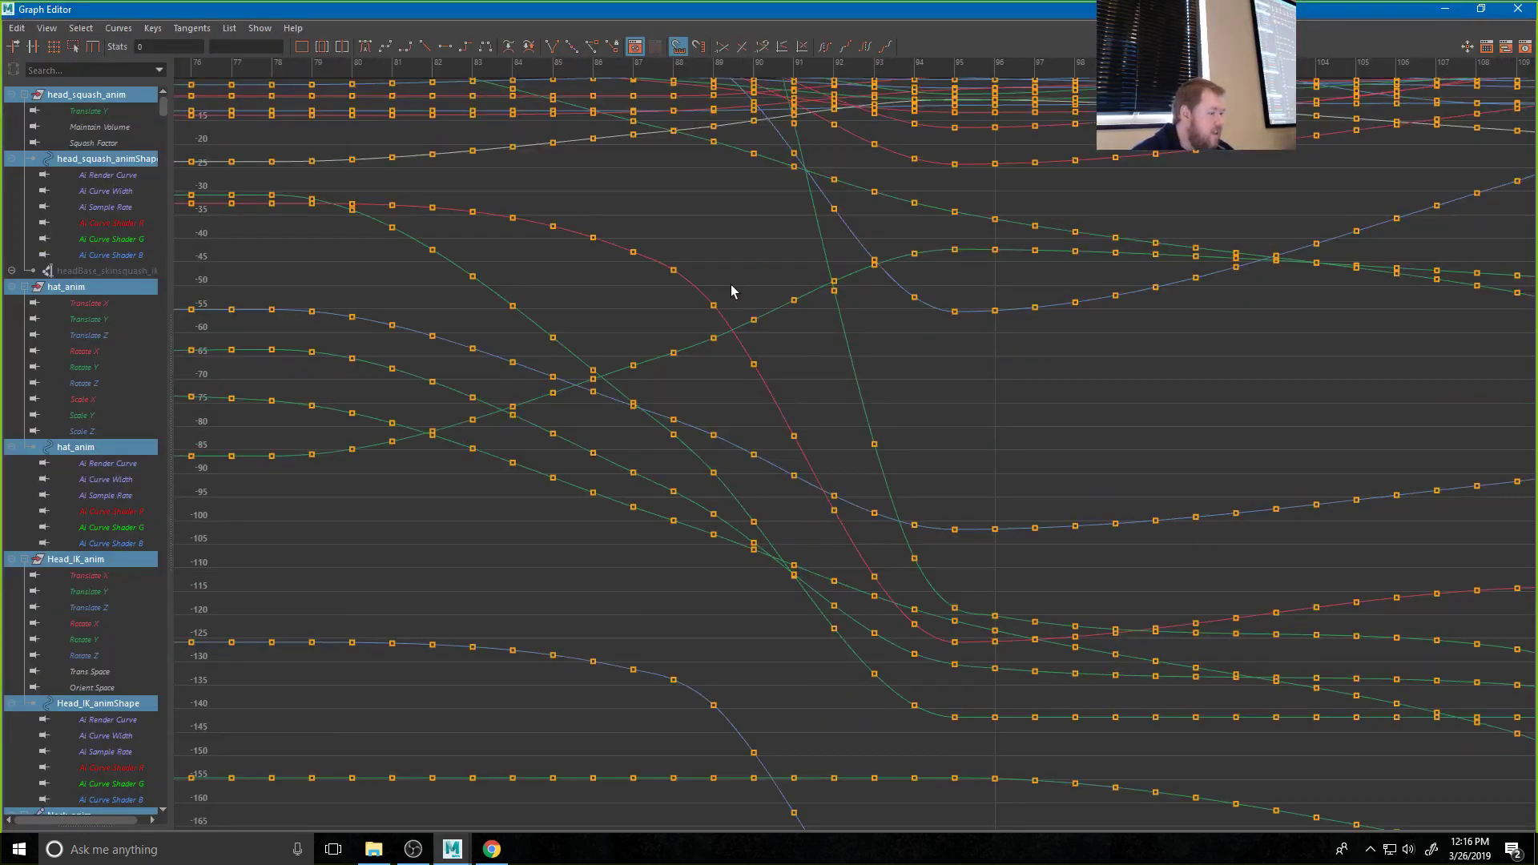
pyautogui.scroll(-8, 857, 320)
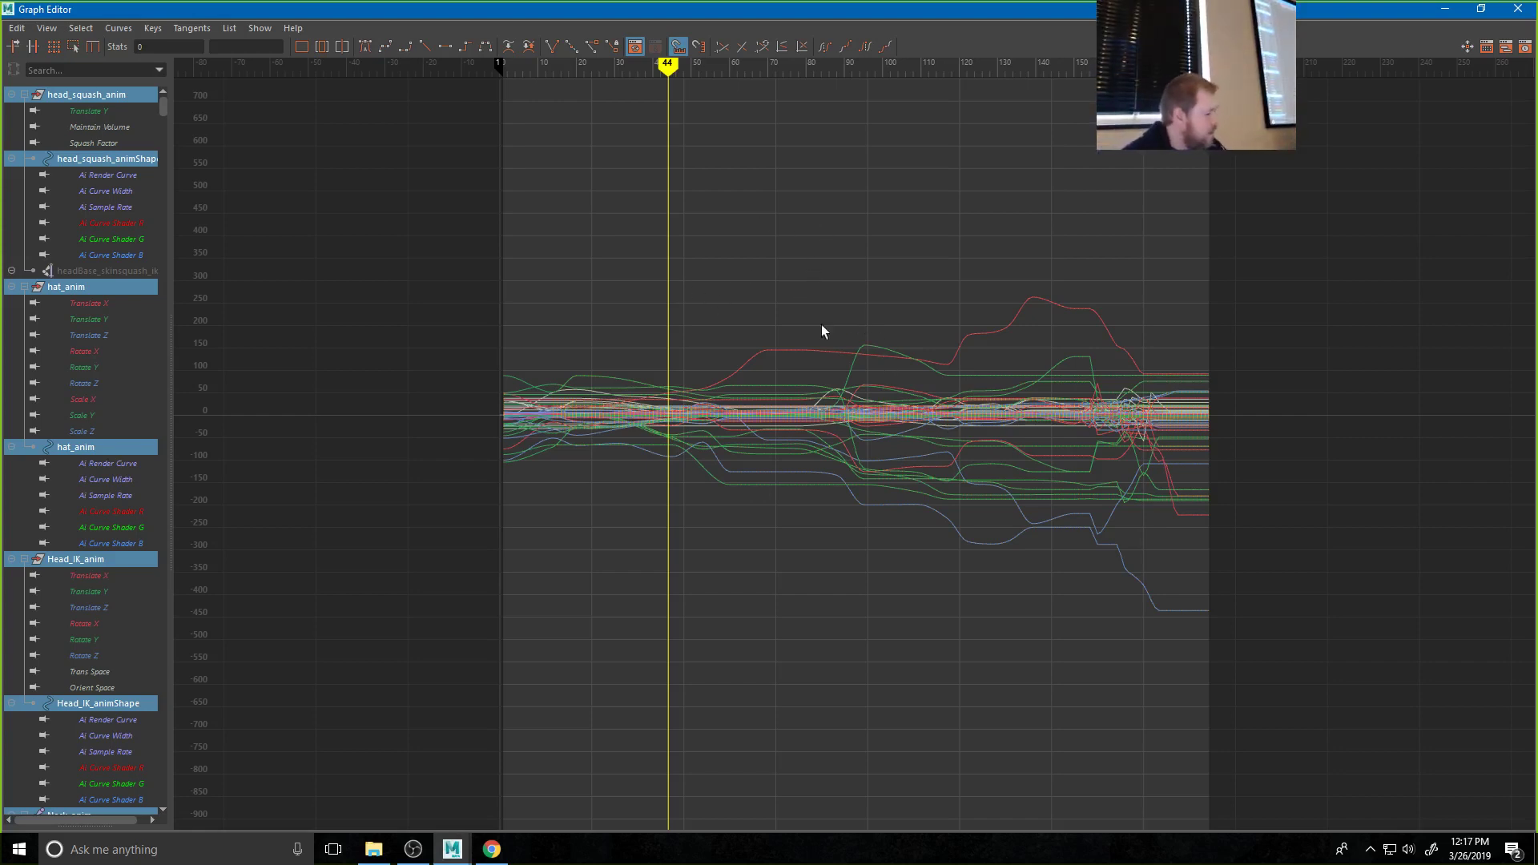
pyautogui.scroll(8, 825, 359)
pyautogui.scroll(-3, 801, 357)
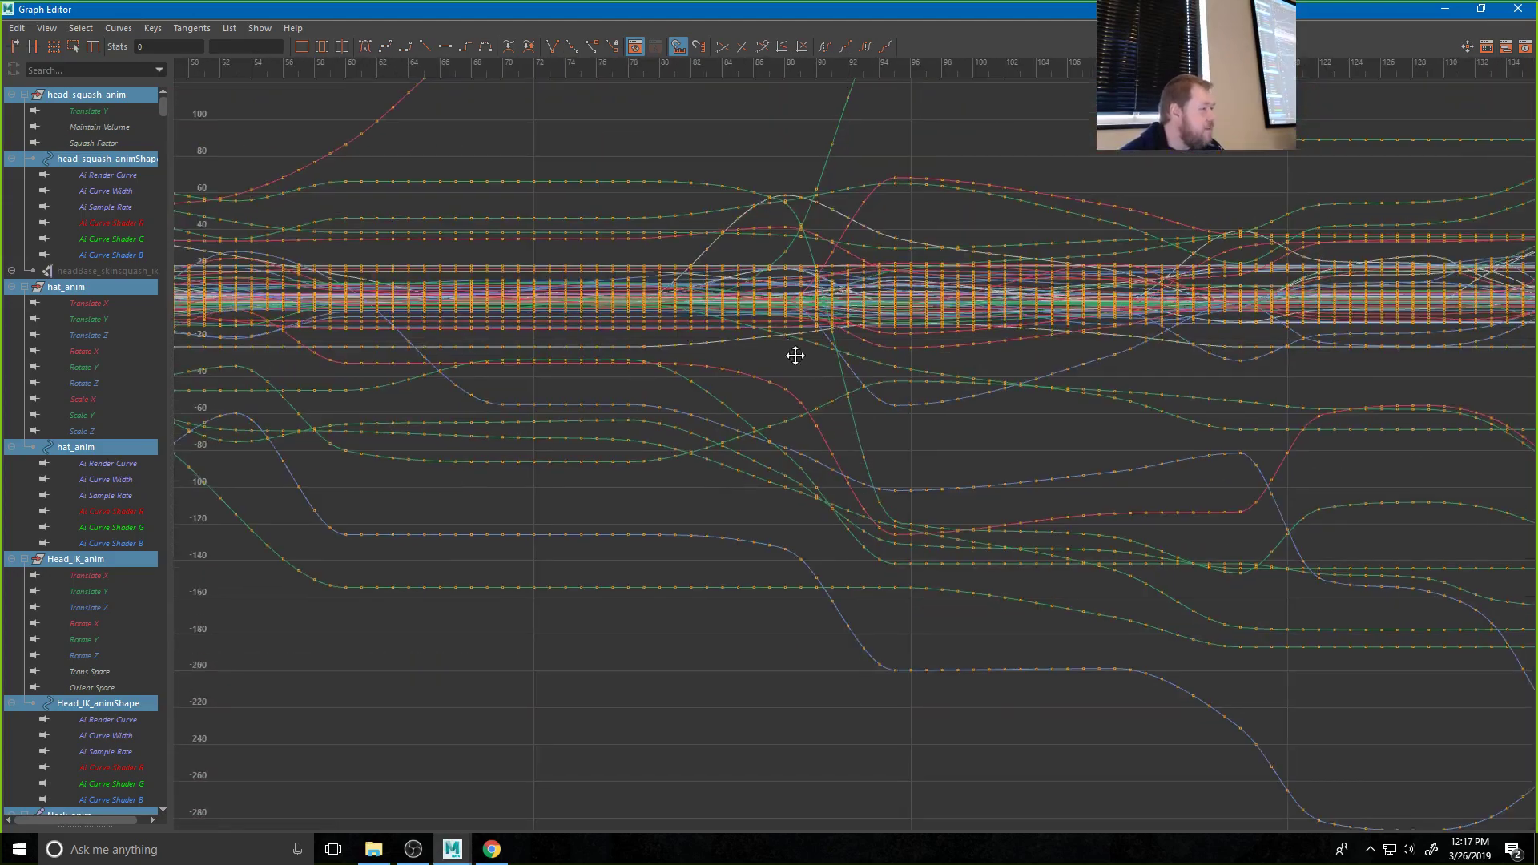
pyautogui.keyDown('alt'); pyautogui.moveTo(794, 355); pyautogui.dragTo(1019, 685, button='middle'); pyautogui.keyUp('alt')
pyautogui.moveTo(785, 405); pyautogui.dragTo(795, 440)
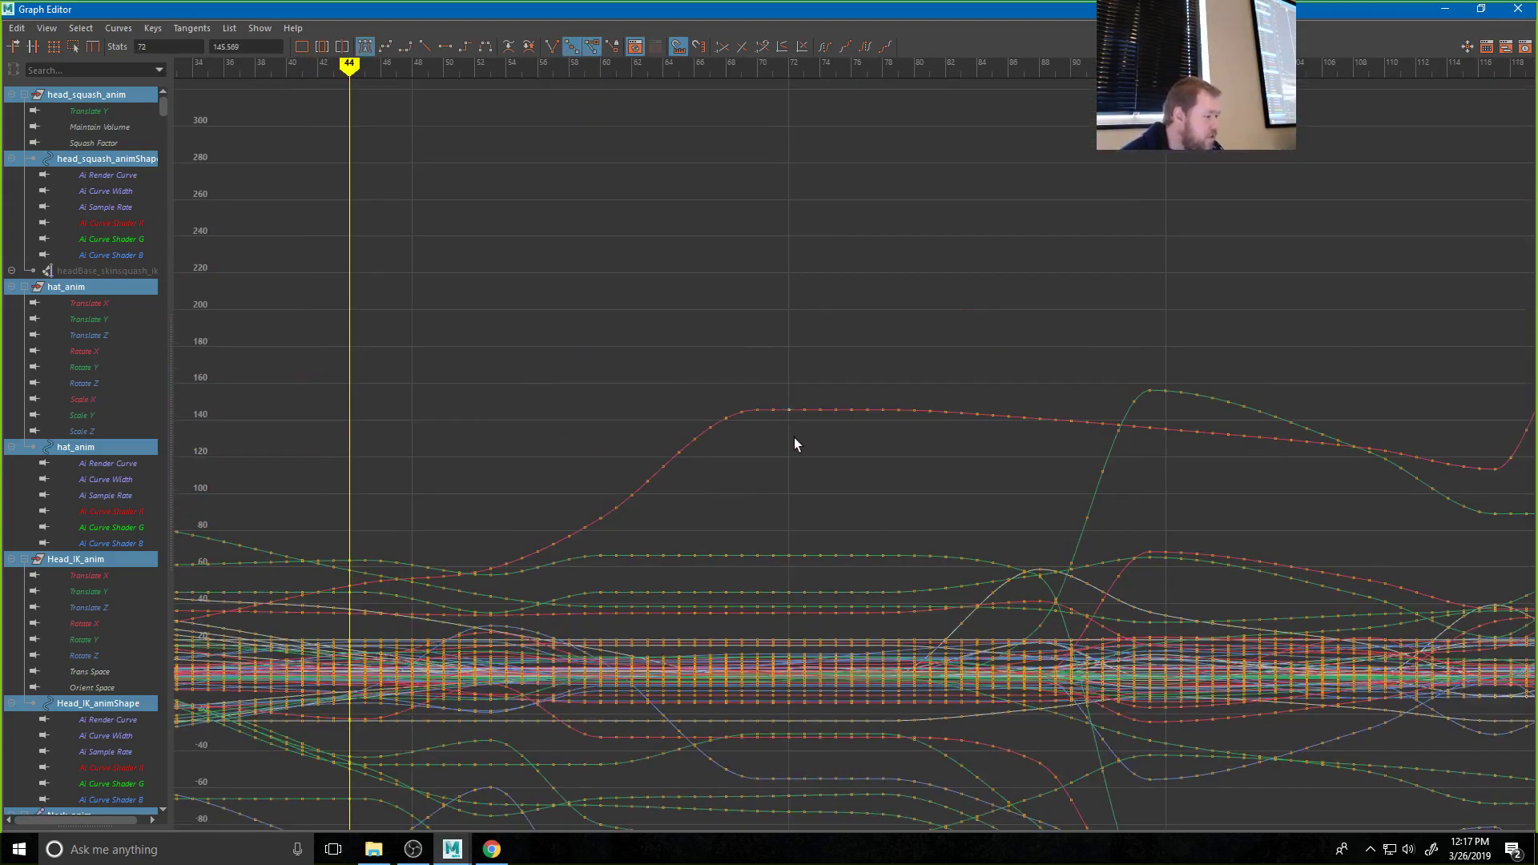
pyautogui.keyDown('shift'); pyautogui.moveTo(795, 437); pyautogui.dragTo(795, 429, button='middle'); pyautogui.keyUp('shift')
pyautogui.moveTo(816, 396); pyautogui.dragTo(817, 423)
pyautogui.keyDown('shift'); pyautogui.moveTo(817, 423); pyautogui.dragTo(817, 429, button='middle'); pyautogui.keyUp('shift')
pyautogui.moveTo(849, 402); pyautogui.dragTo(848, 422)
pyautogui.keyDown('shift'); pyautogui.moveTo(848, 422); pyautogui.dragTo(844, 430, button='middle'); pyautogui.keyUp('shift')
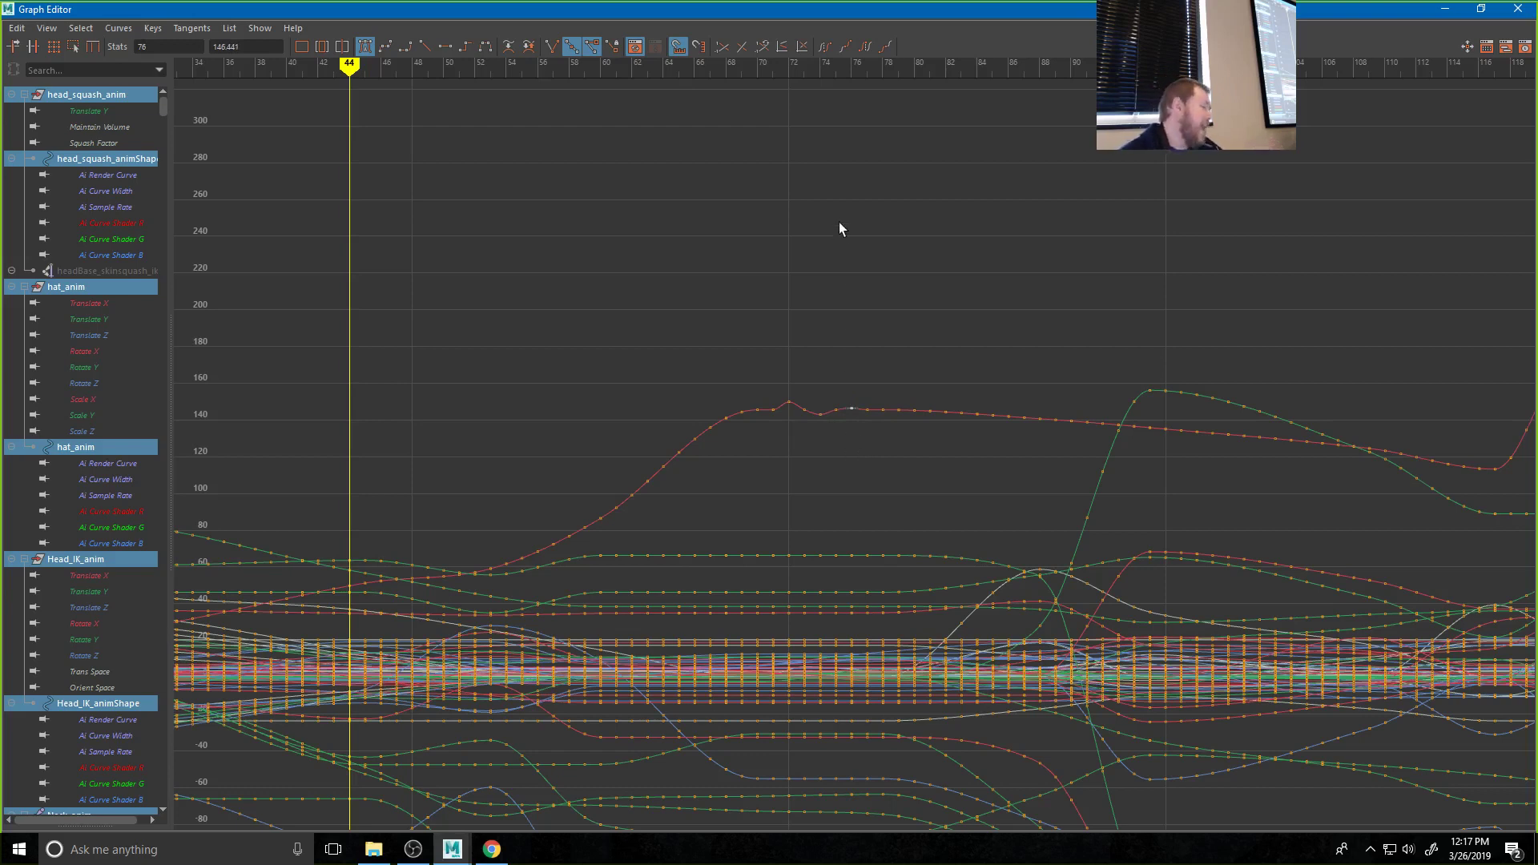
pyautogui.click(770, 409)
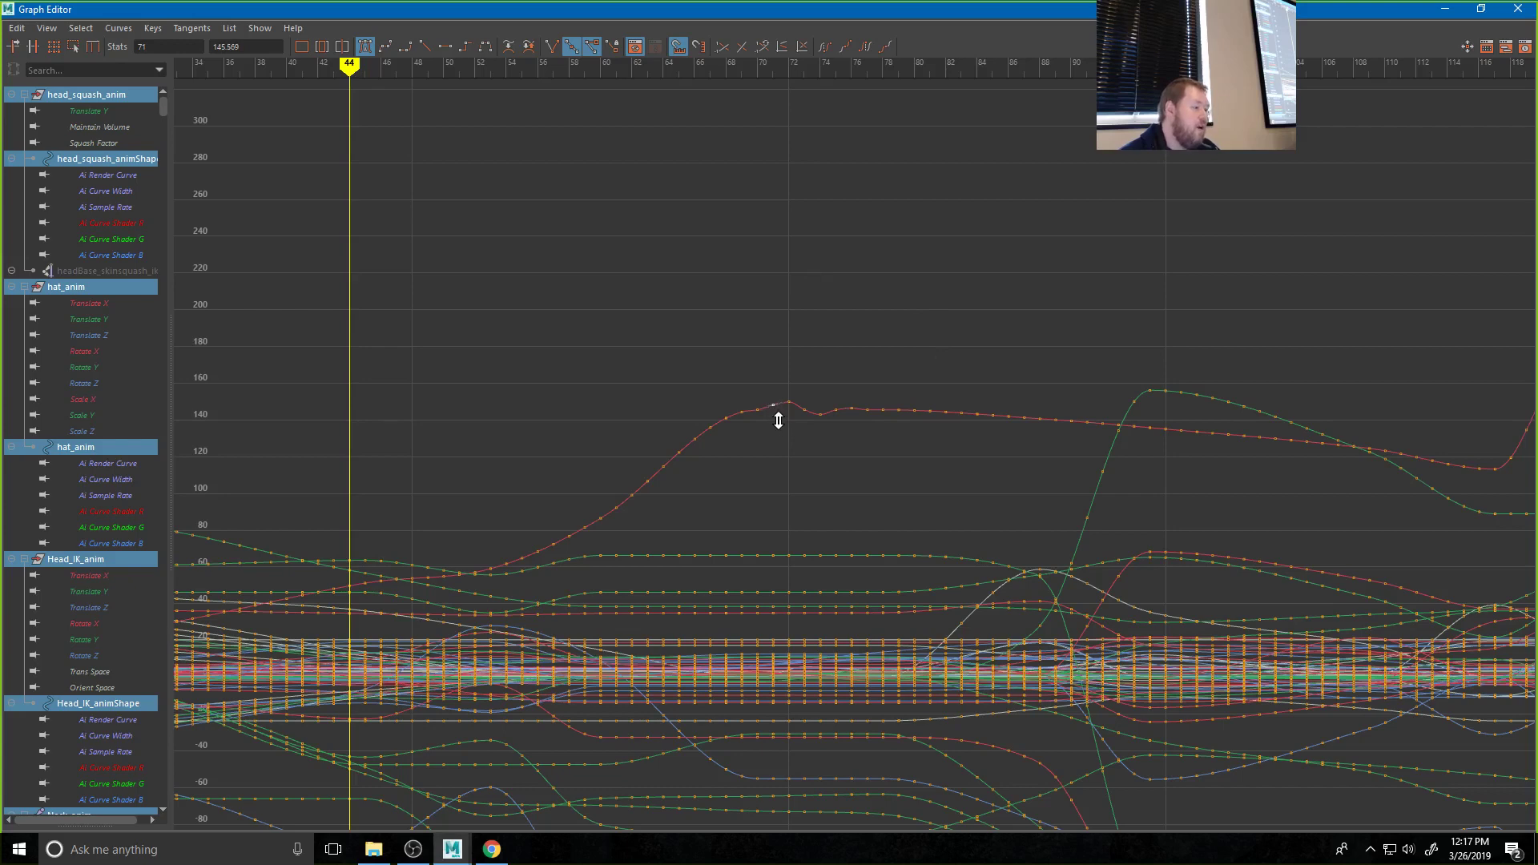
pyautogui.keyDown('shift'); pyautogui.moveTo(778, 421); pyautogui.dragTo(779, 419, button='middle'); pyautogui.keyUp('shift')
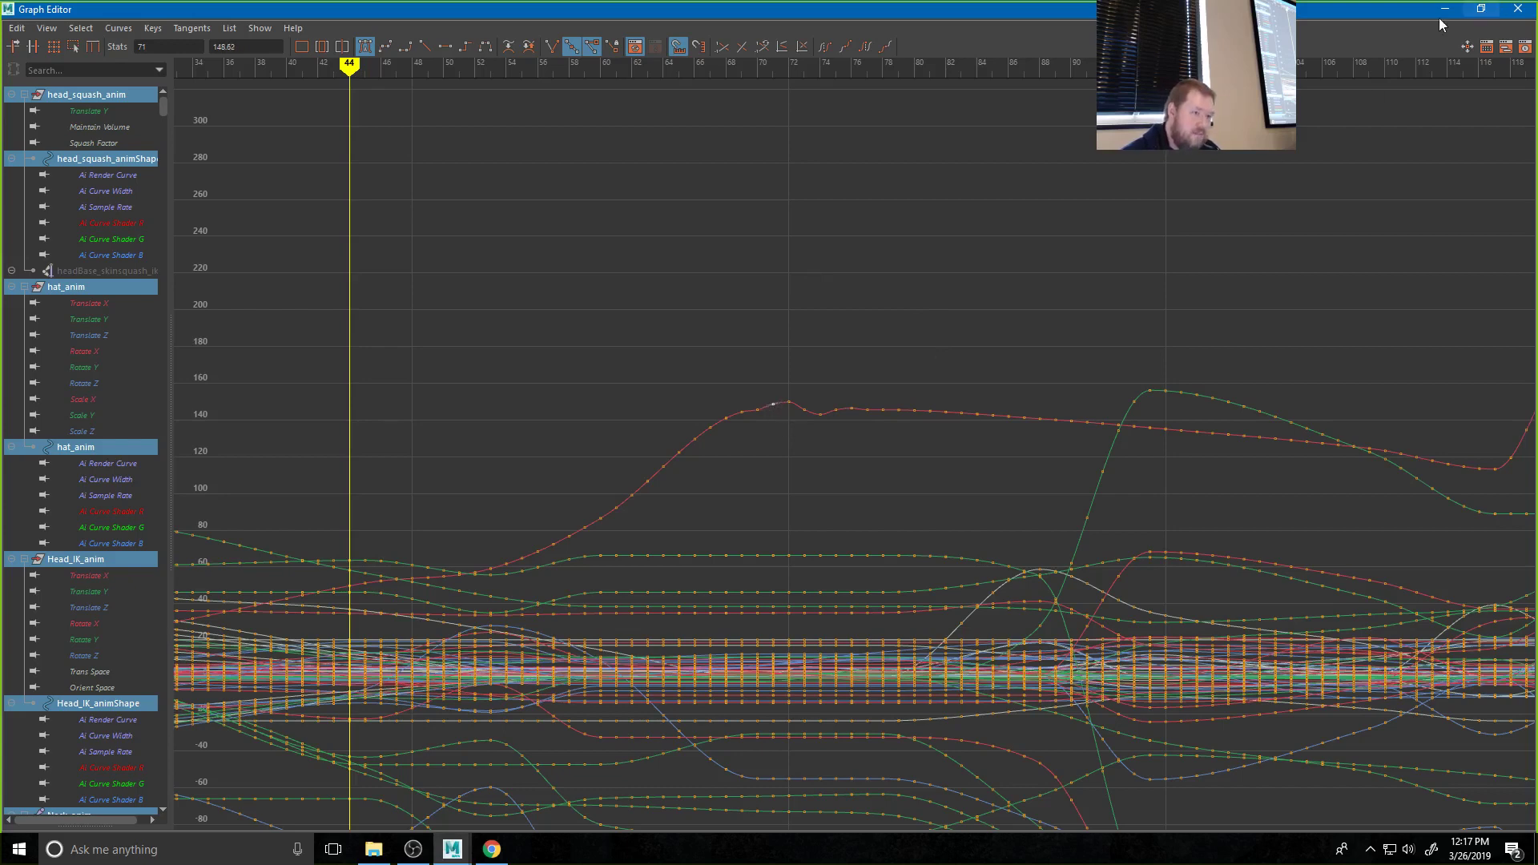
# Minimize the Graph Editor and delete the baked keys between the poses at frames 14 and 31
pyautogui.click(1444, 9)
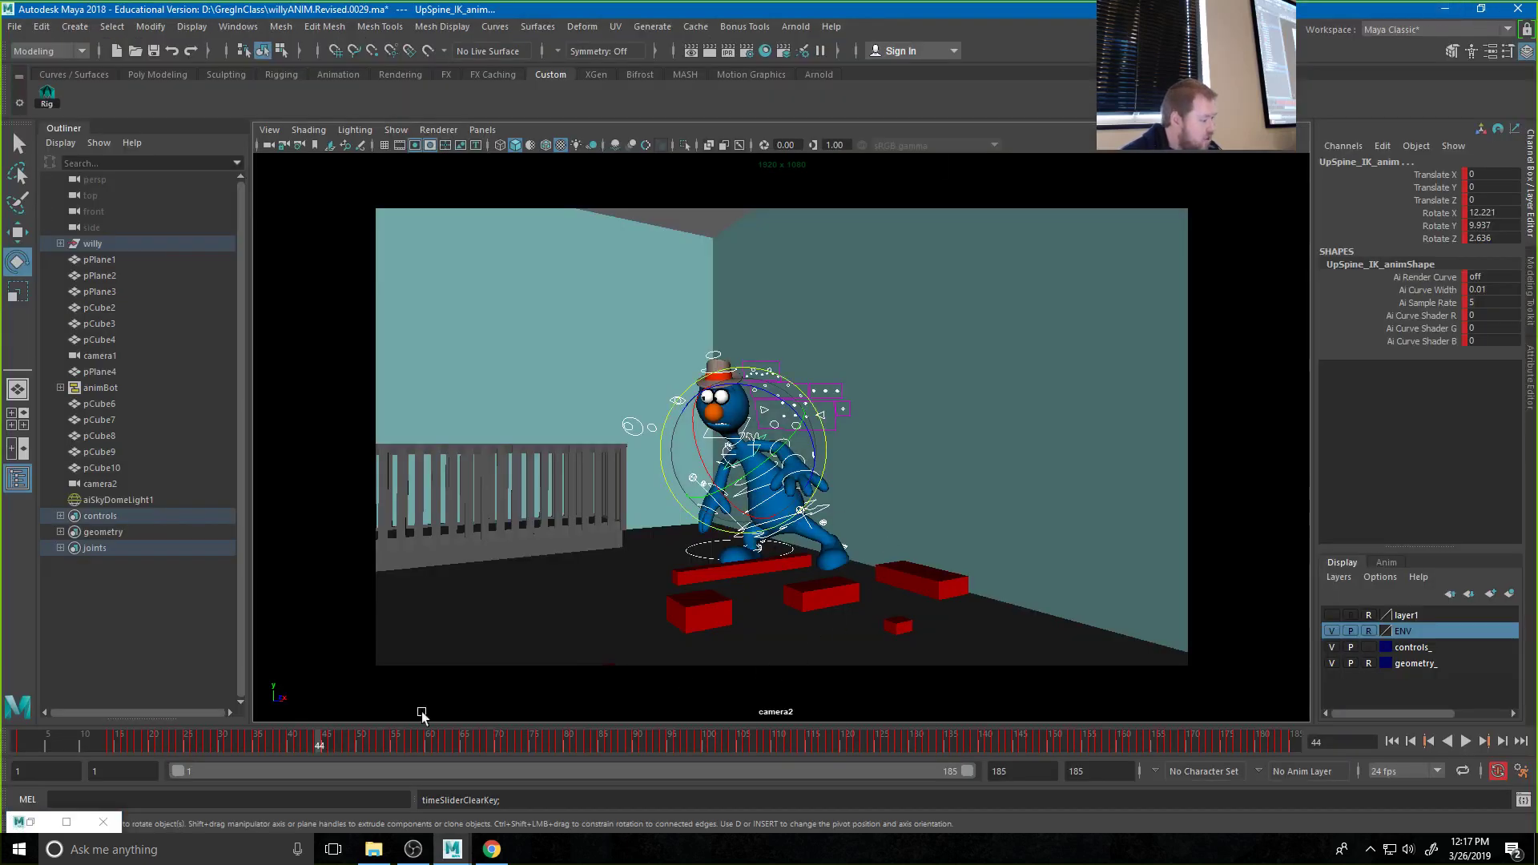
pyautogui.click(110, 744)
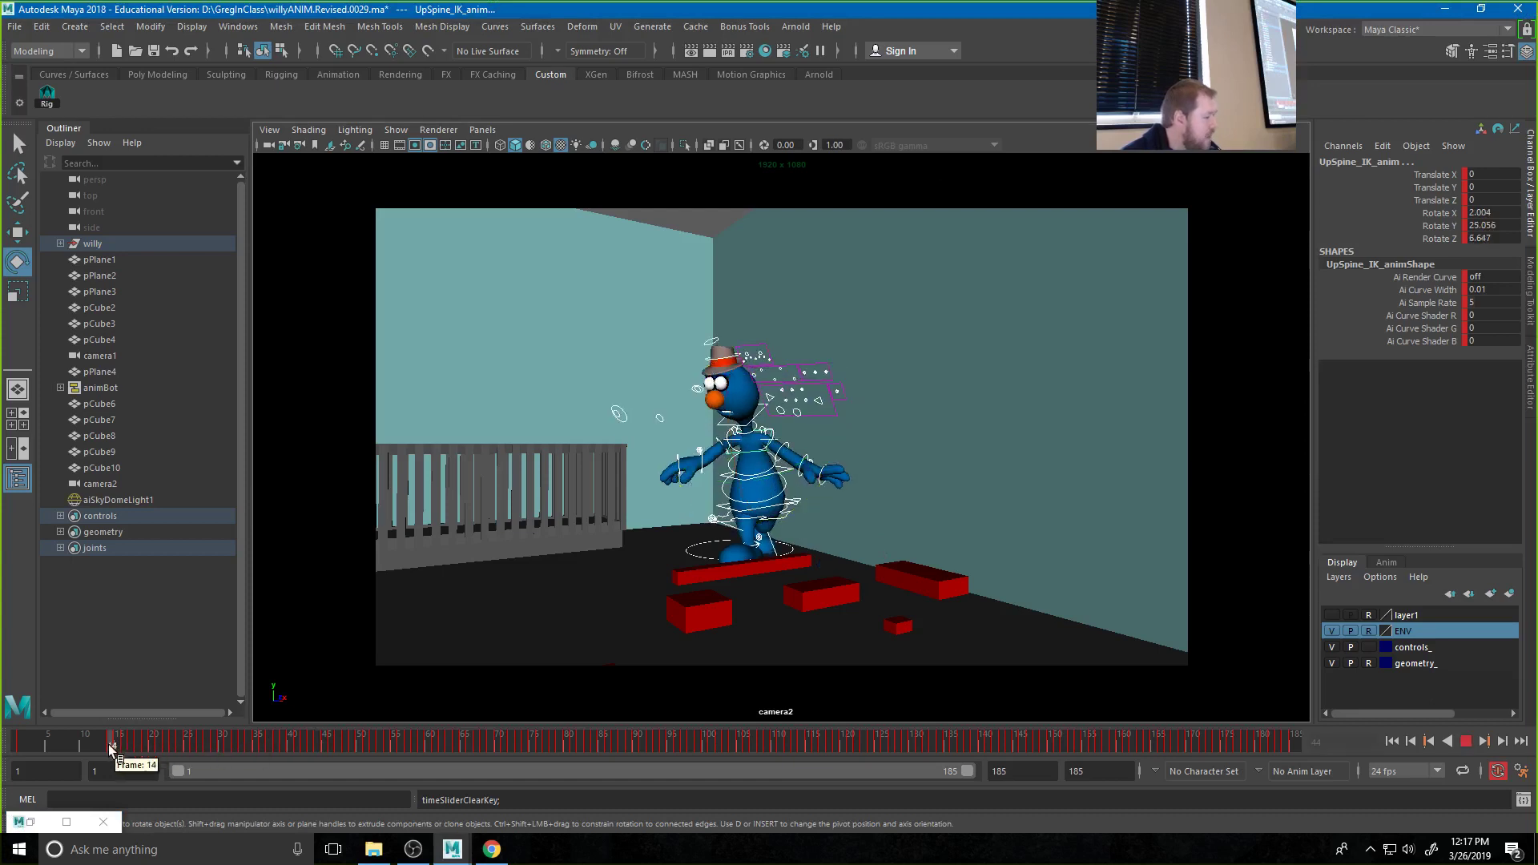
pyautogui.moveTo(108, 743); pyautogui.dragTo(225, 748)
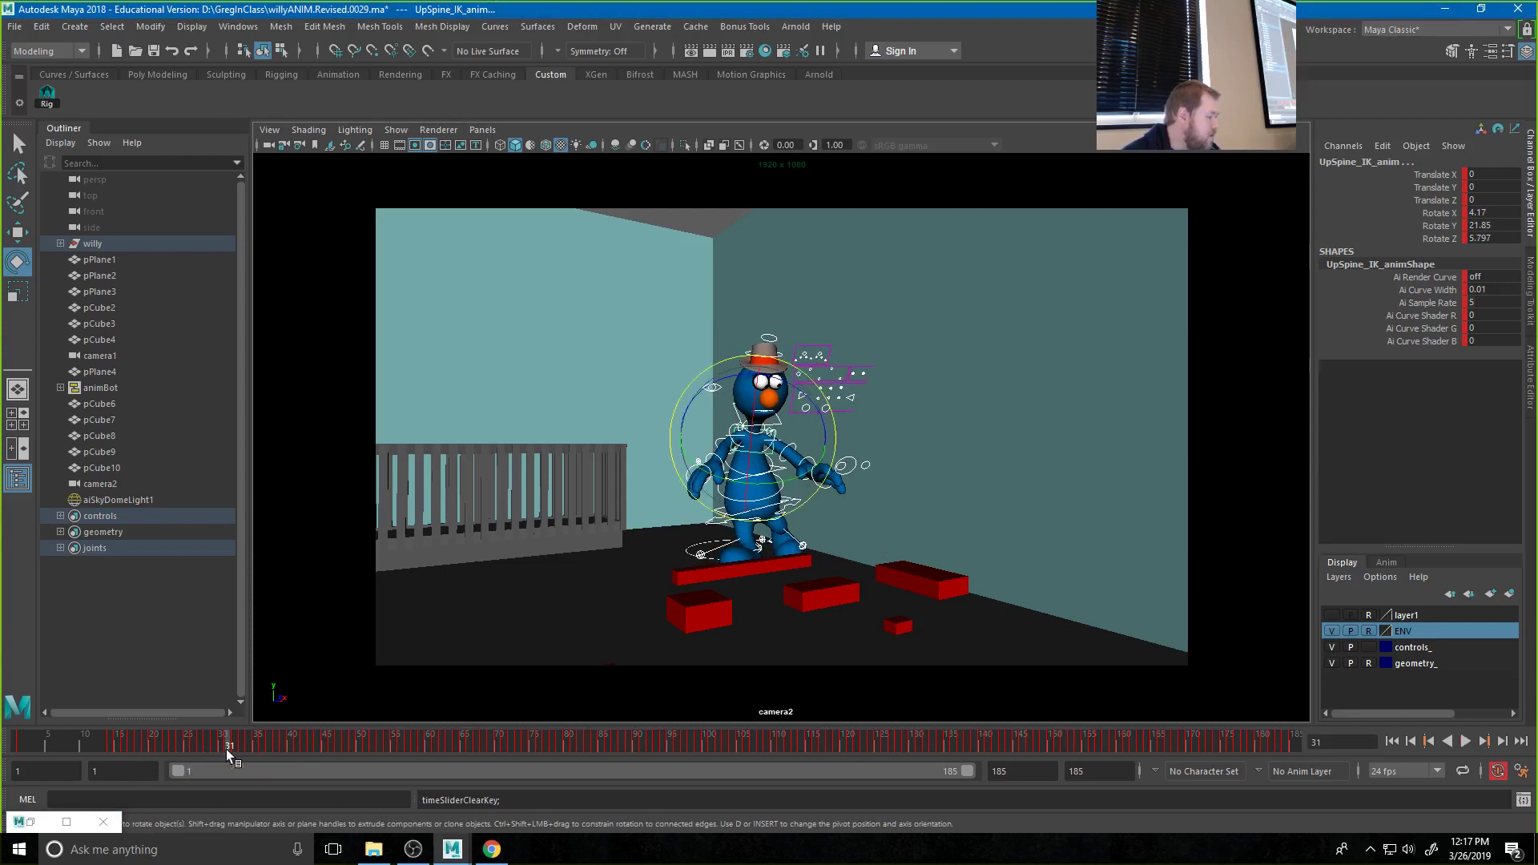
pyautogui.click(216, 749)
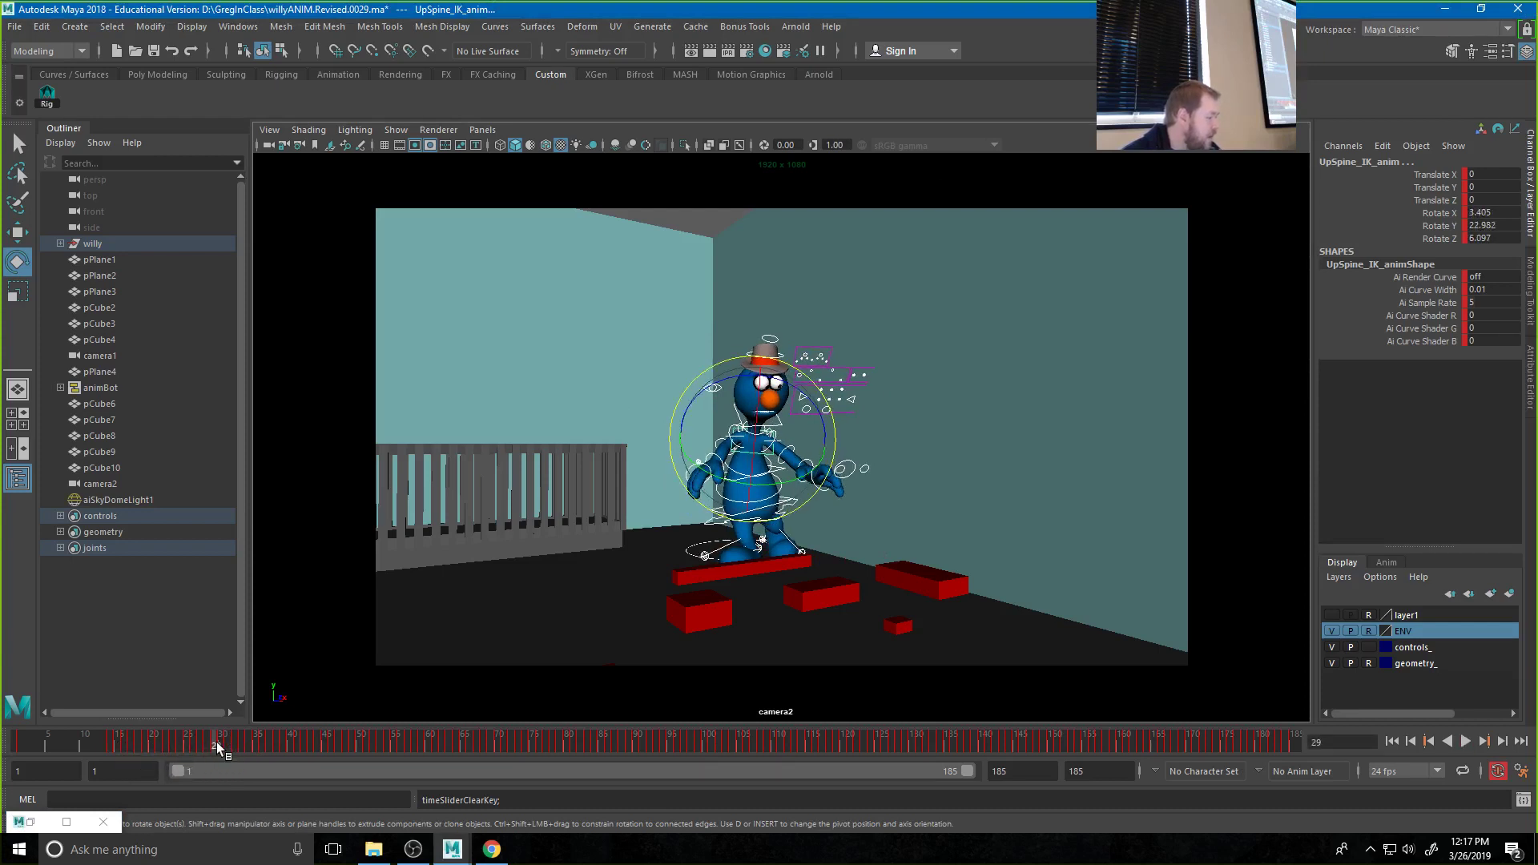
pyautogui.click(219, 747)
pyautogui.keyDown('shift'); pyautogui.click(220, 747); pyautogui.keyUp('shift')
pyautogui.keyDown('shift'); pyautogui.moveTo(220, 745); pyautogui.dragTo(118, 746); pyautogui.keyUp('shift')
pyautogui.rightClick(127, 743)
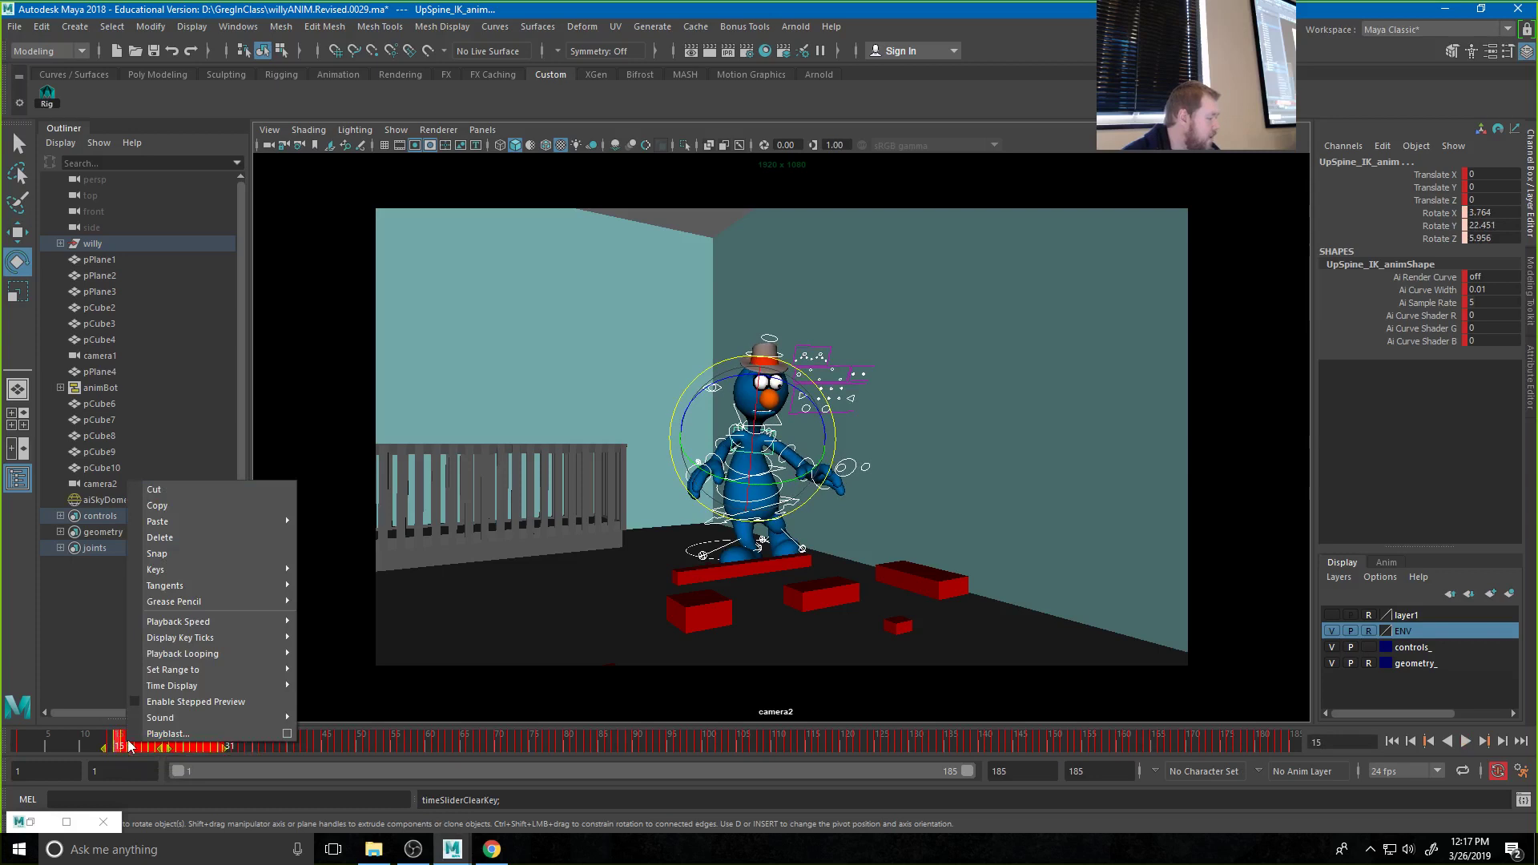
pyautogui.click(199, 539)
# Delete the baked keys from frame 32 through 44, between the poses at frames 31 and 45
pyautogui.click(234, 746)
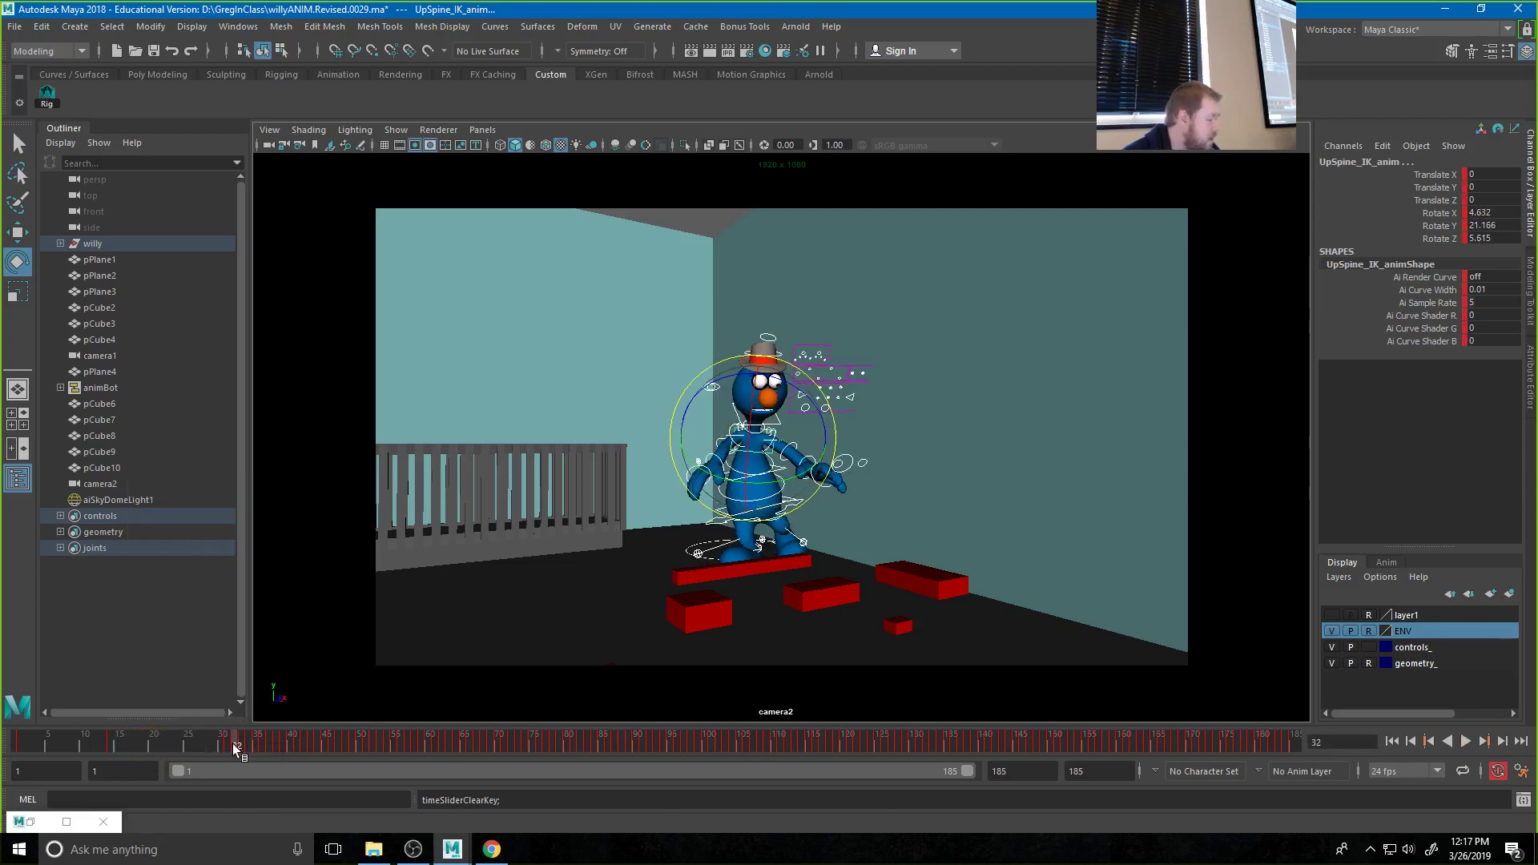
pyautogui.keyDown('shift'); pyautogui.moveTo(235, 746); pyautogui.dragTo(268, 746); pyautogui.keyUp('shift')
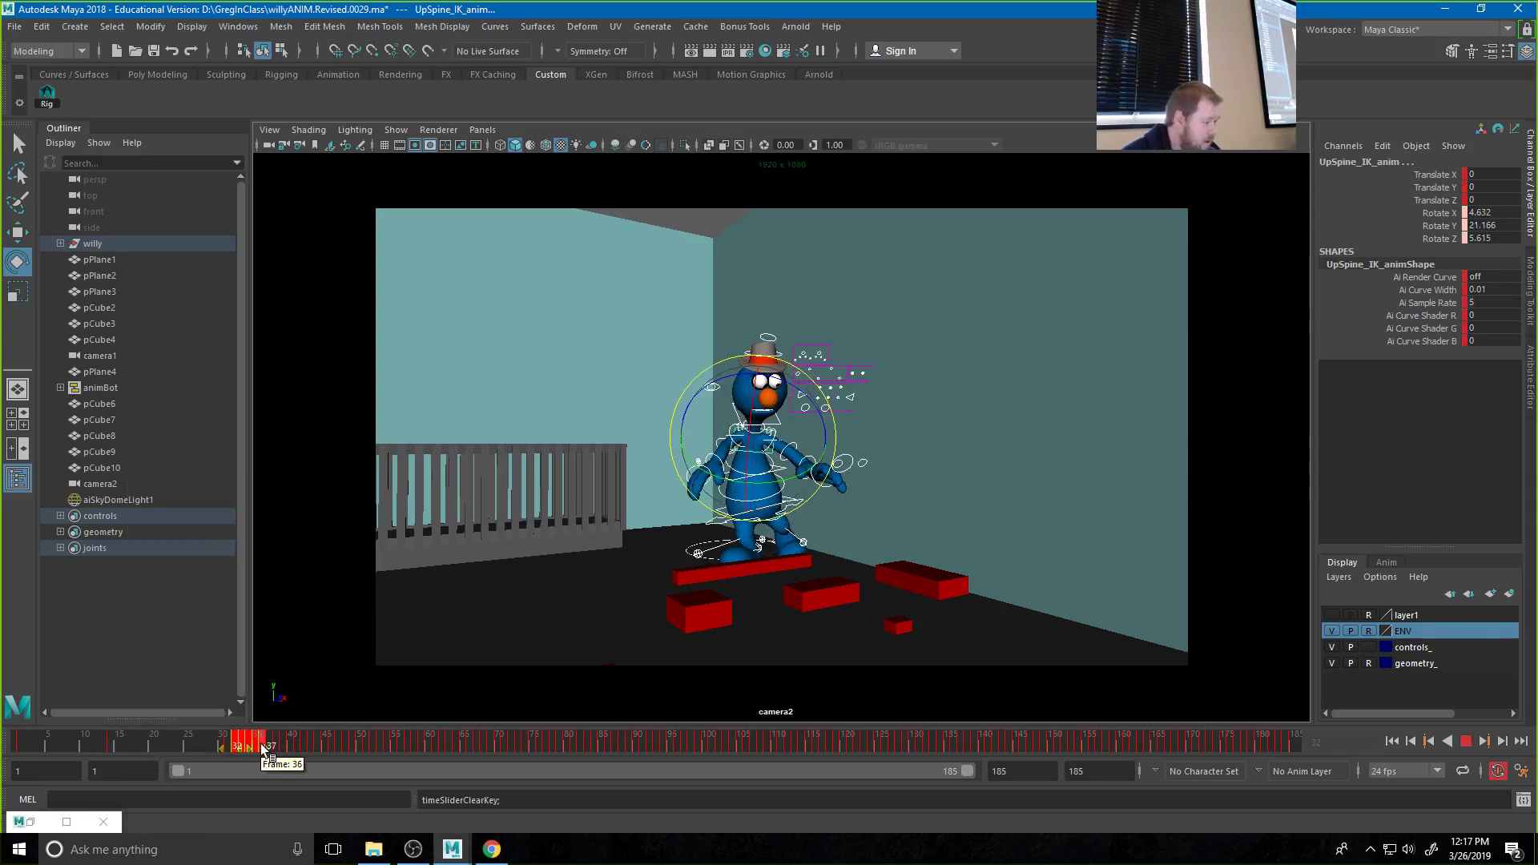
pyautogui.doubleClick(319, 744)
pyautogui.click(250, 744)
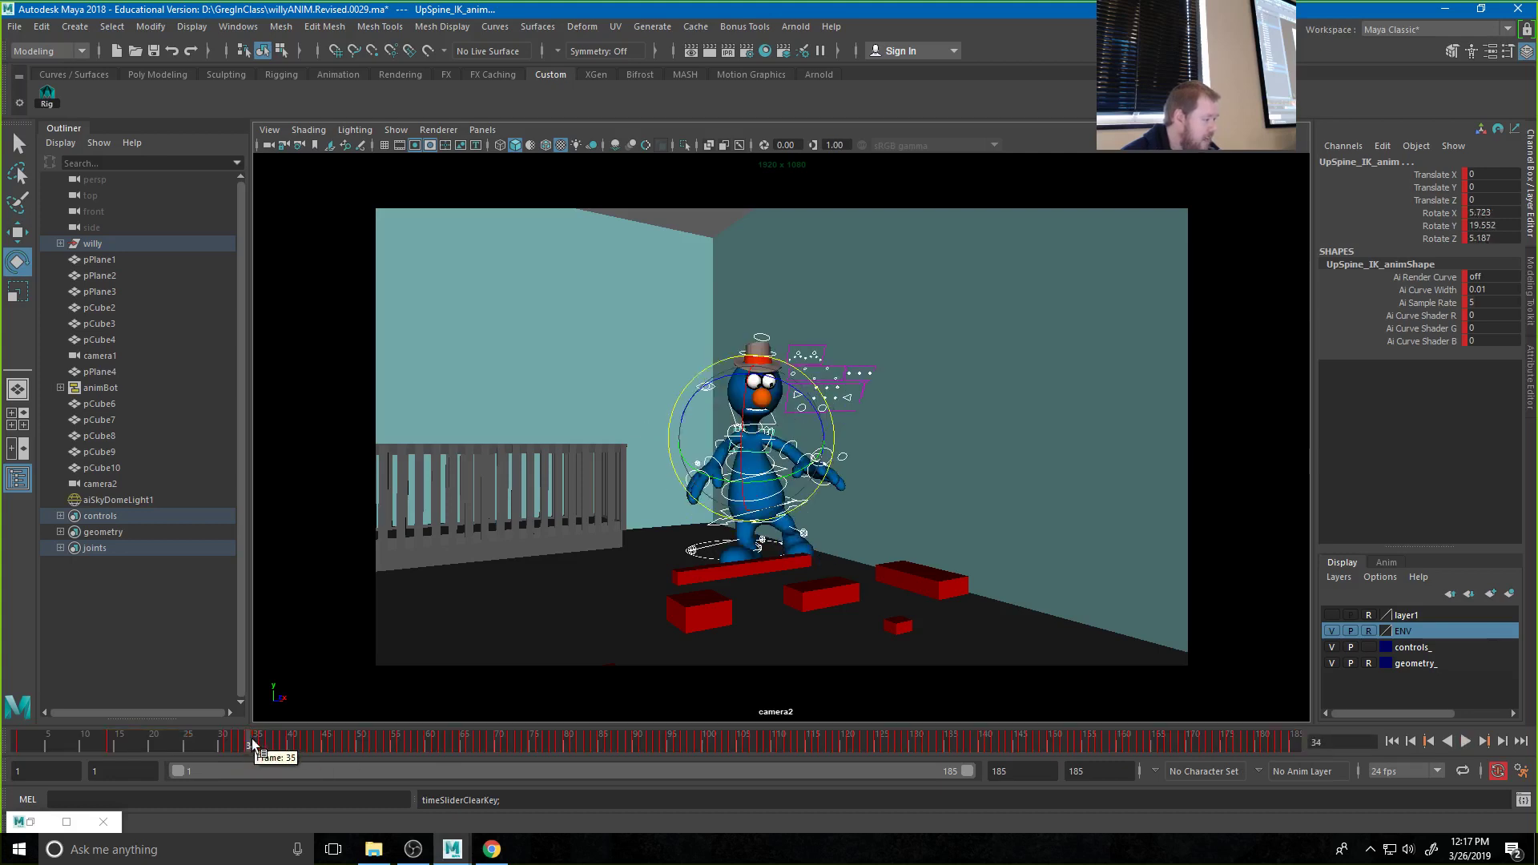
pyautogui.click(232, 744)
pyautogui.hotkey('alt', 'v')
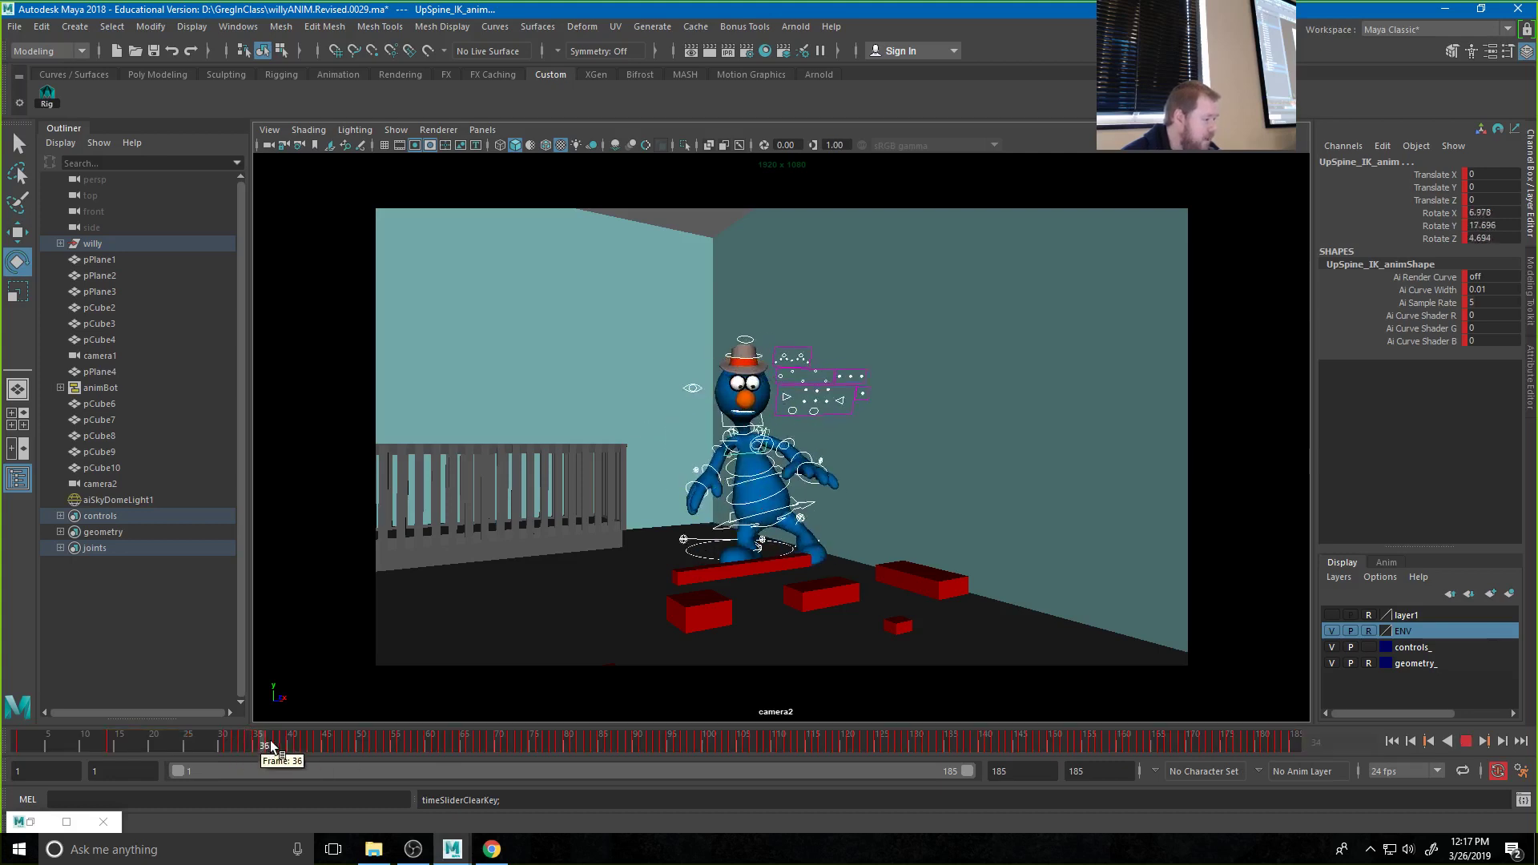
pyautogui.click(322, 743)
pyautogui.click(316, 744)
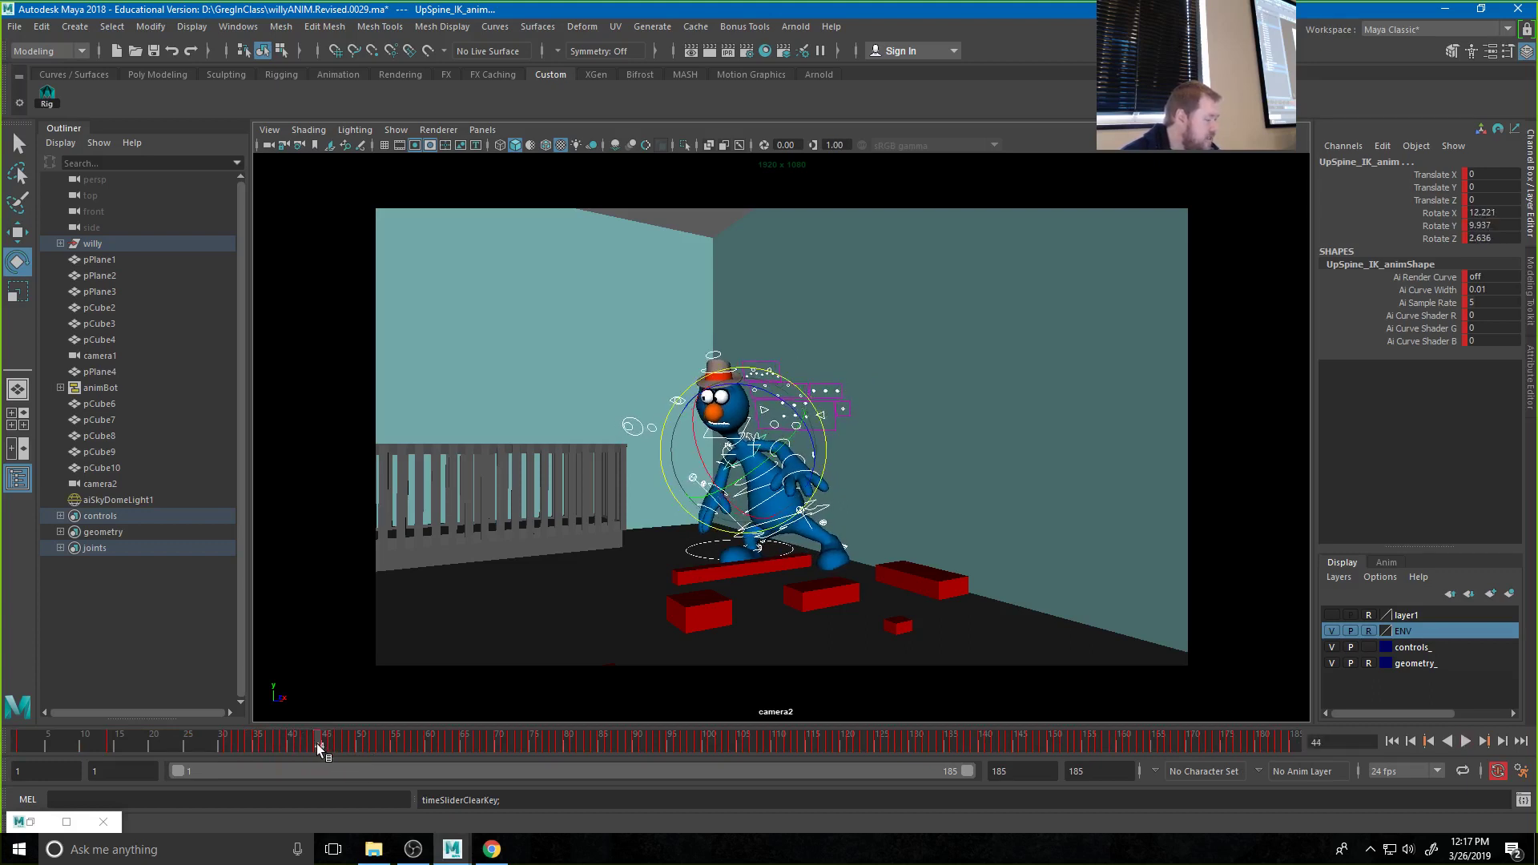
pyautogui.keyDown('shift'); pyautogui.moveTo(315, 743); pyautogui.dragTo(247, 742); pyautogui.keyUp('shift')
pyautogui.rightClick(237, 745)
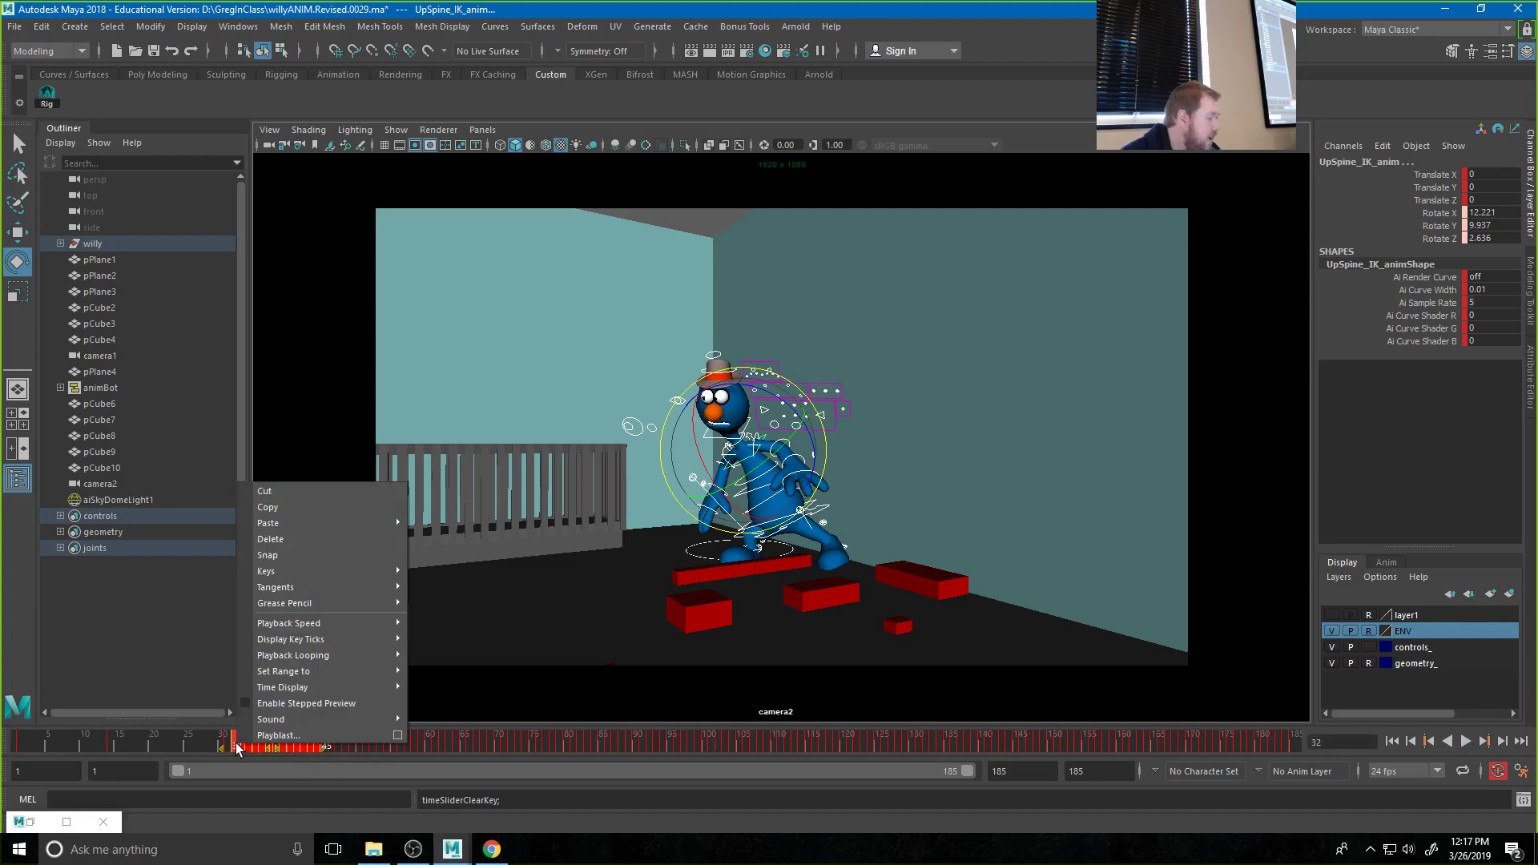
pyautogui.click(277, 540)
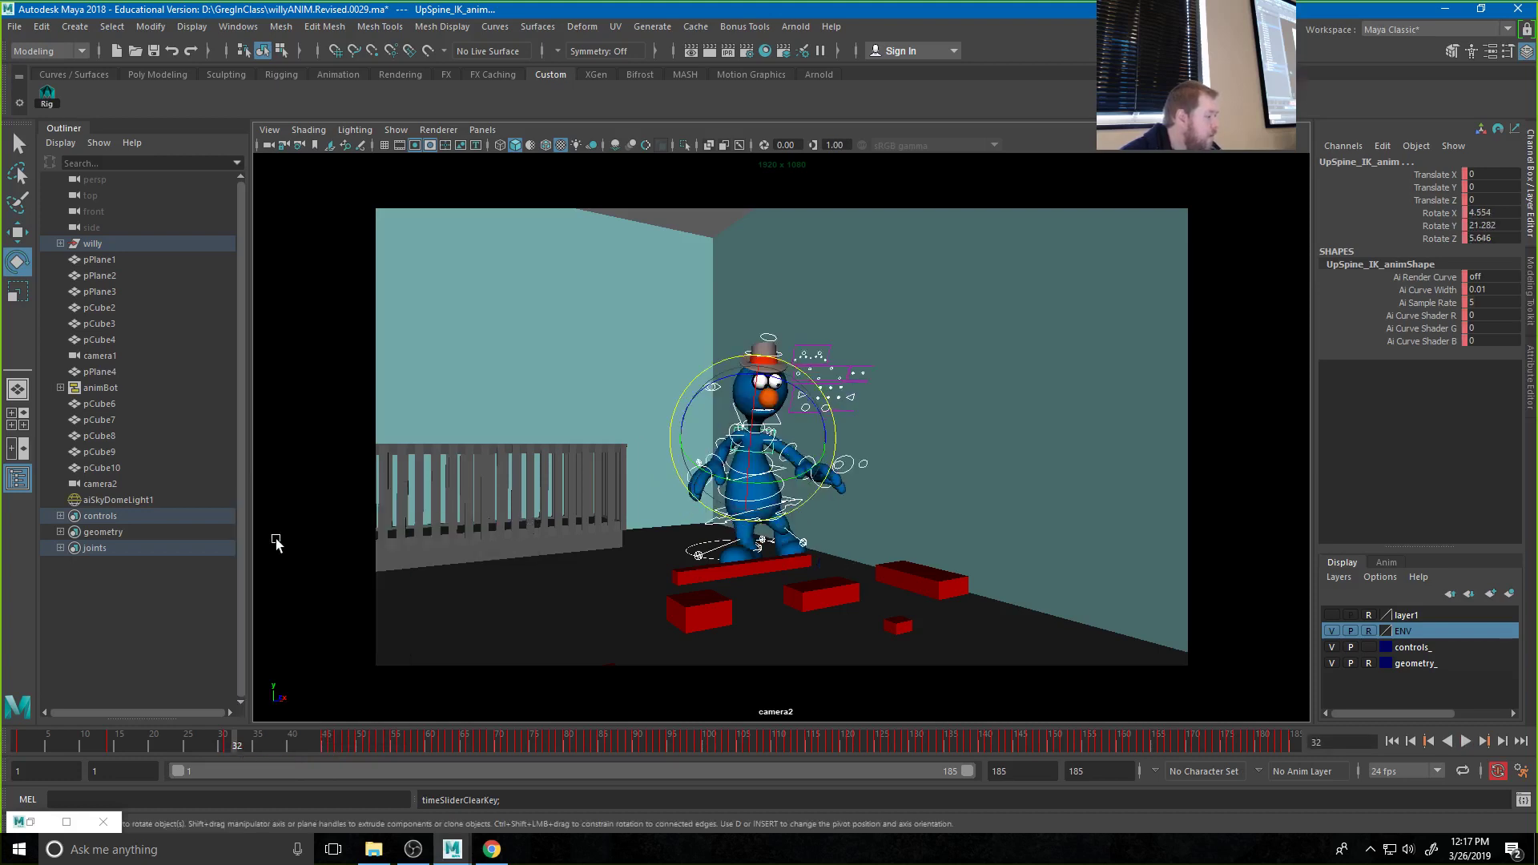
pyautogui.click(321, 747)
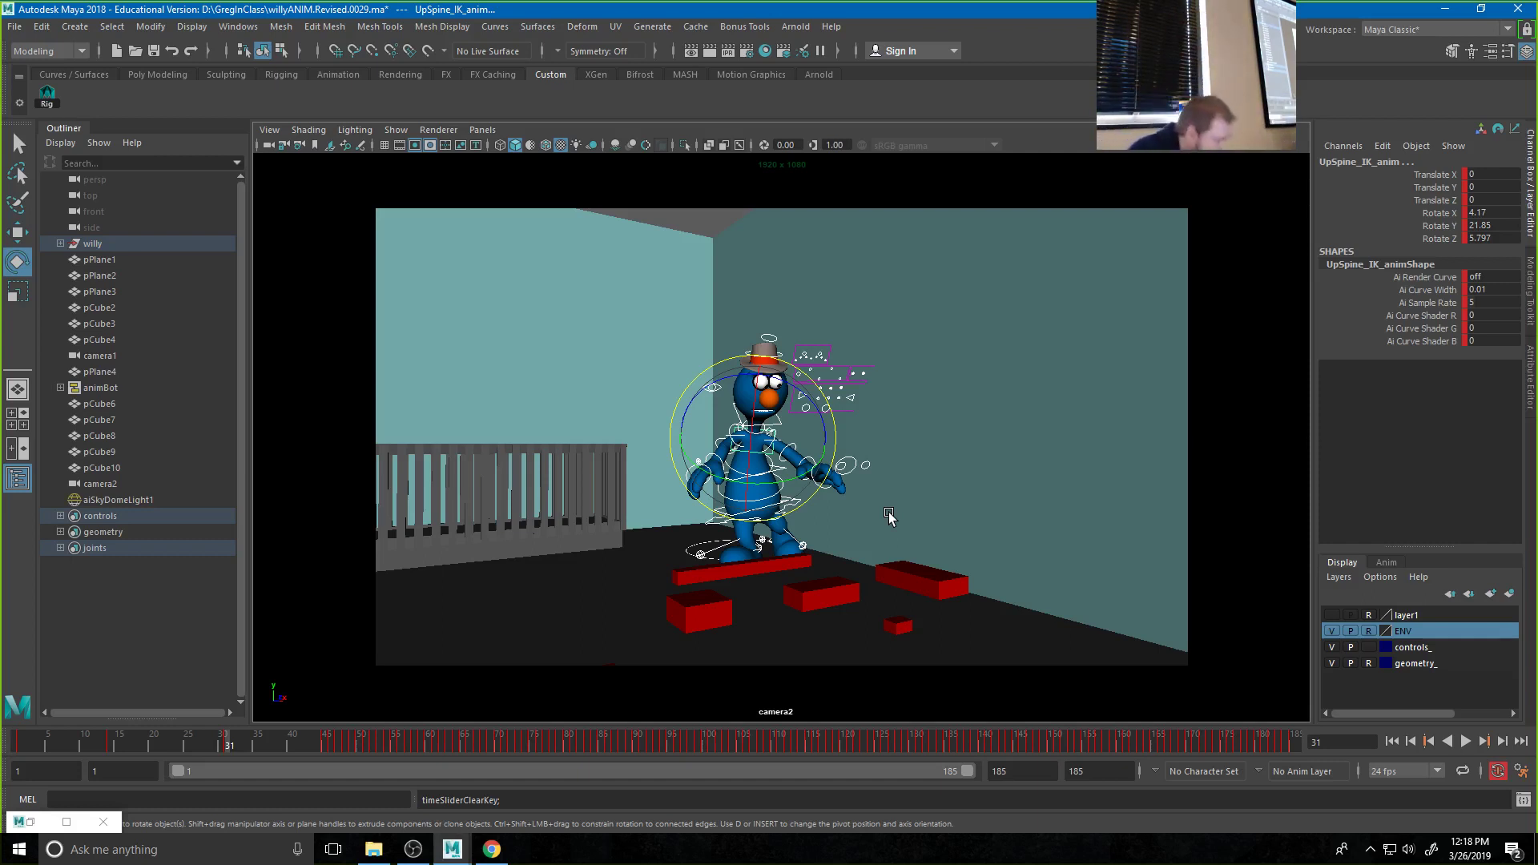
pyautogui.click(326, 743)
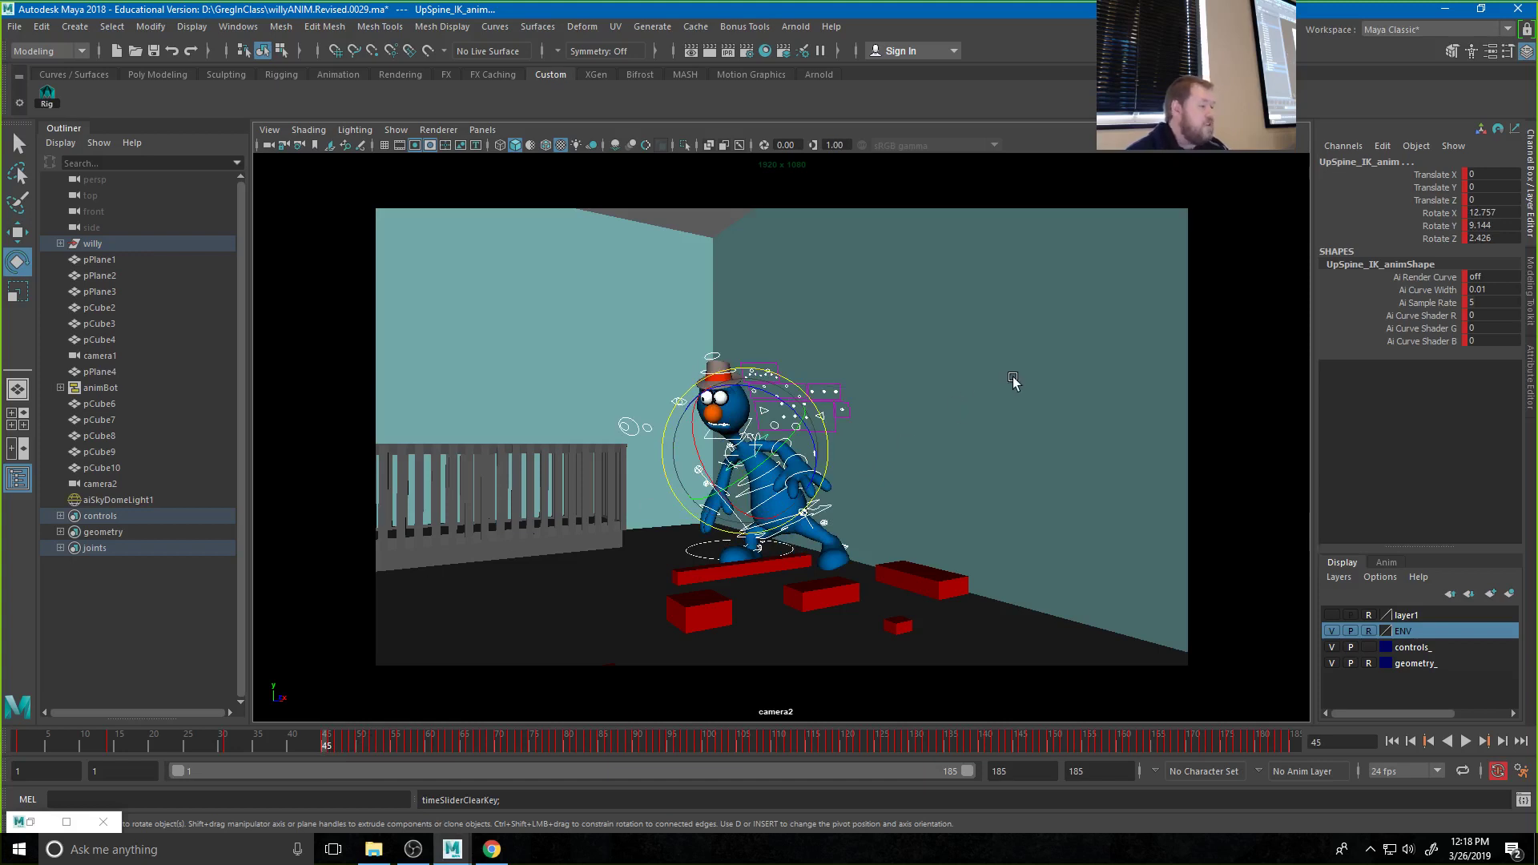
# Undo the key deletions, the curve edits and the bake to restore the rig's original keys
pyautogui.hotkey('ctrl', 'z')
pyautogui.hotkey('ctrl', 'z')
pyautogui.hotkey('ctrl', 'z')
pyautogui.hotkey('ctrl', 'z')
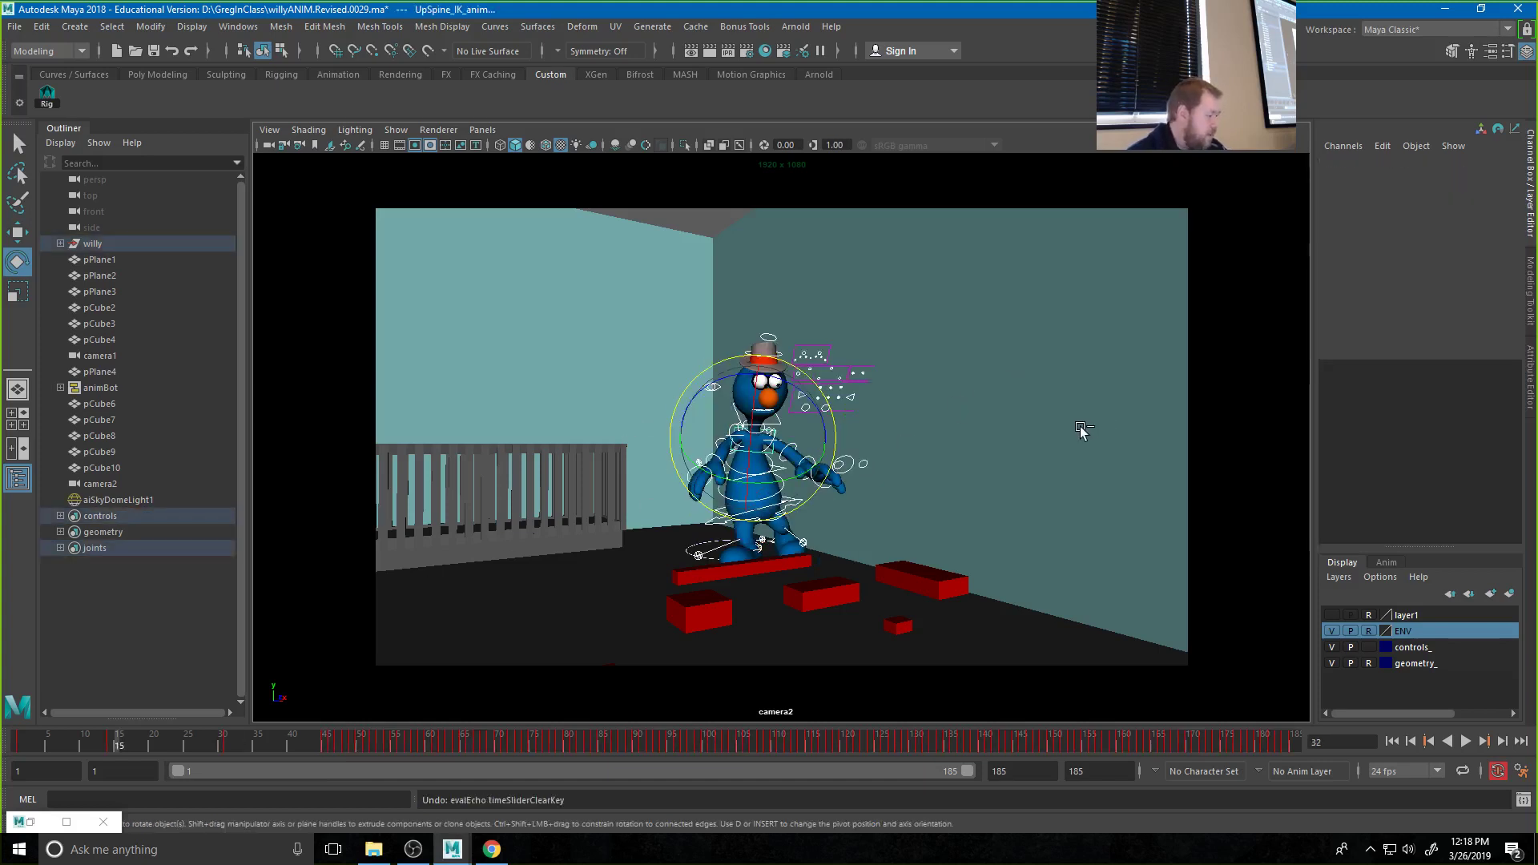
pyautogui.hotkey('ctrl', 'z')
pyautogui.hotkey('ctrl', 'z')
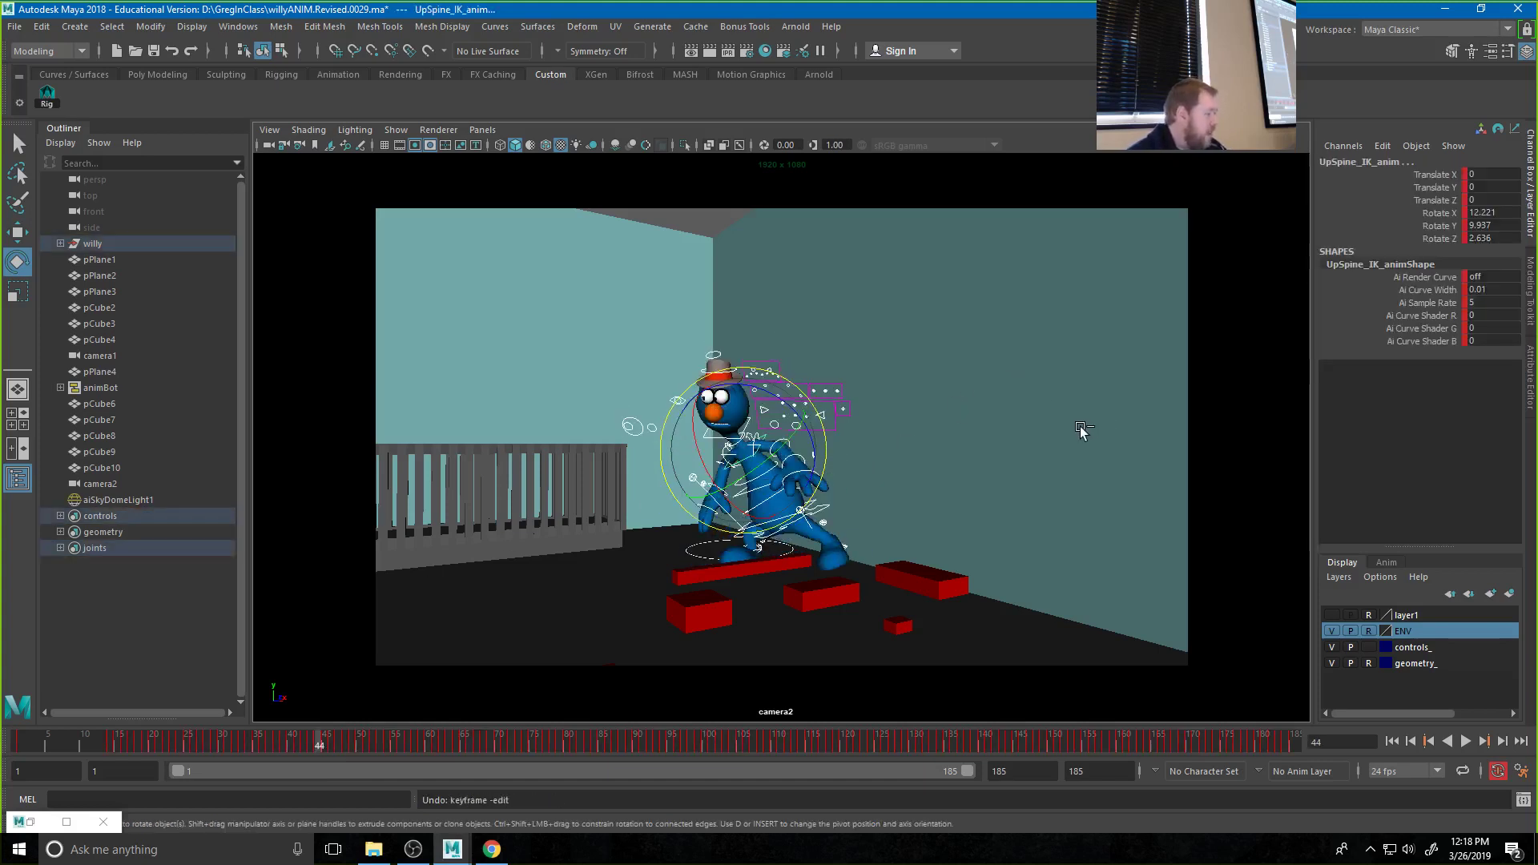
pyautogui.hotkey('ctrl', 'z')
pyautogui.hotkey('ctrl', 'z')
pyautogui.hotkey('ctrl', 'z')
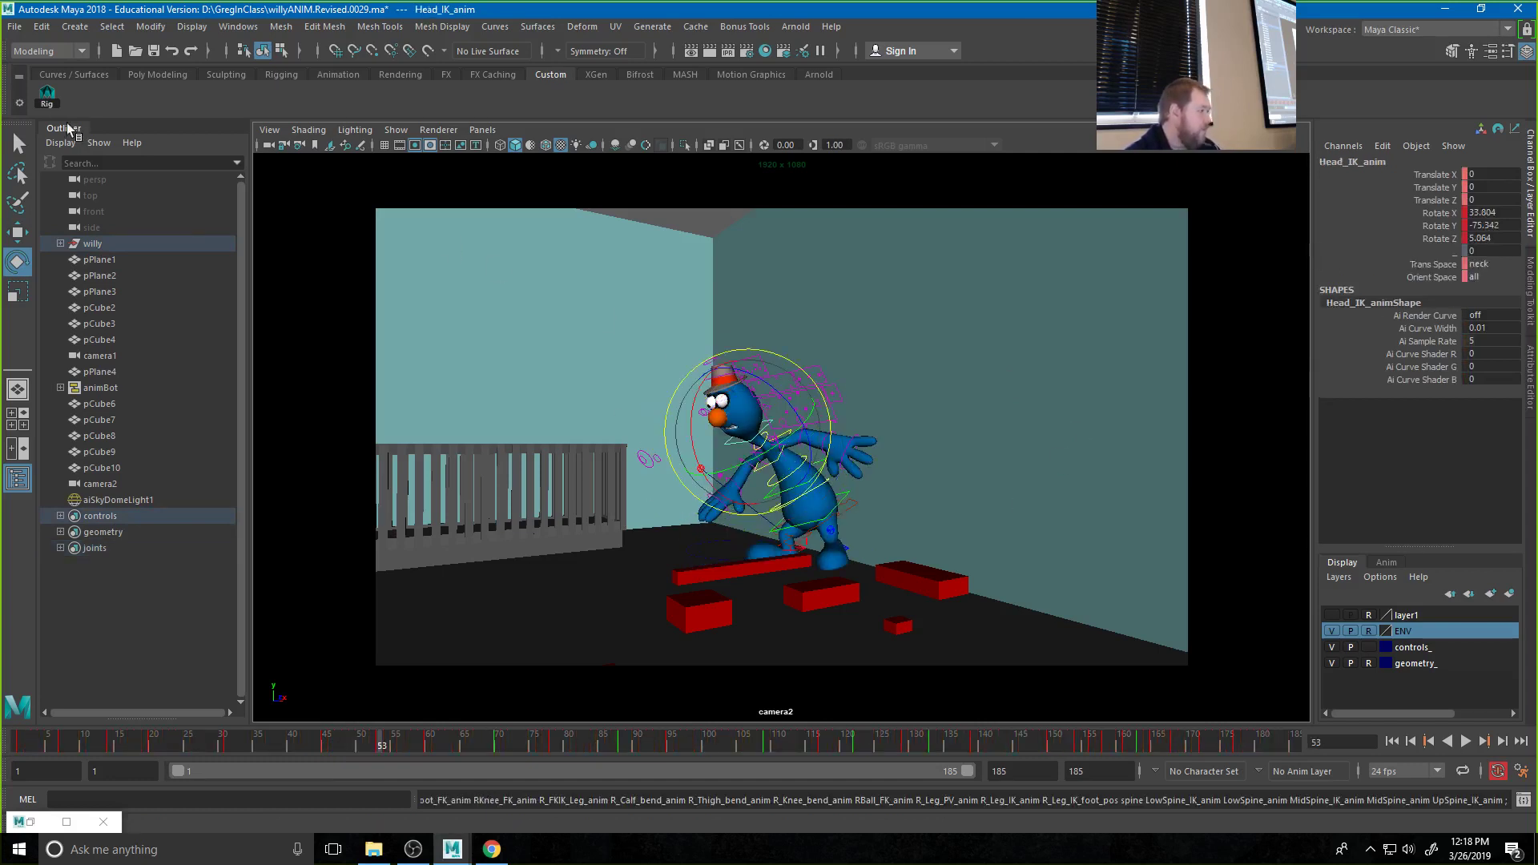
pyautogui.hotkey('ctrl', 'z')
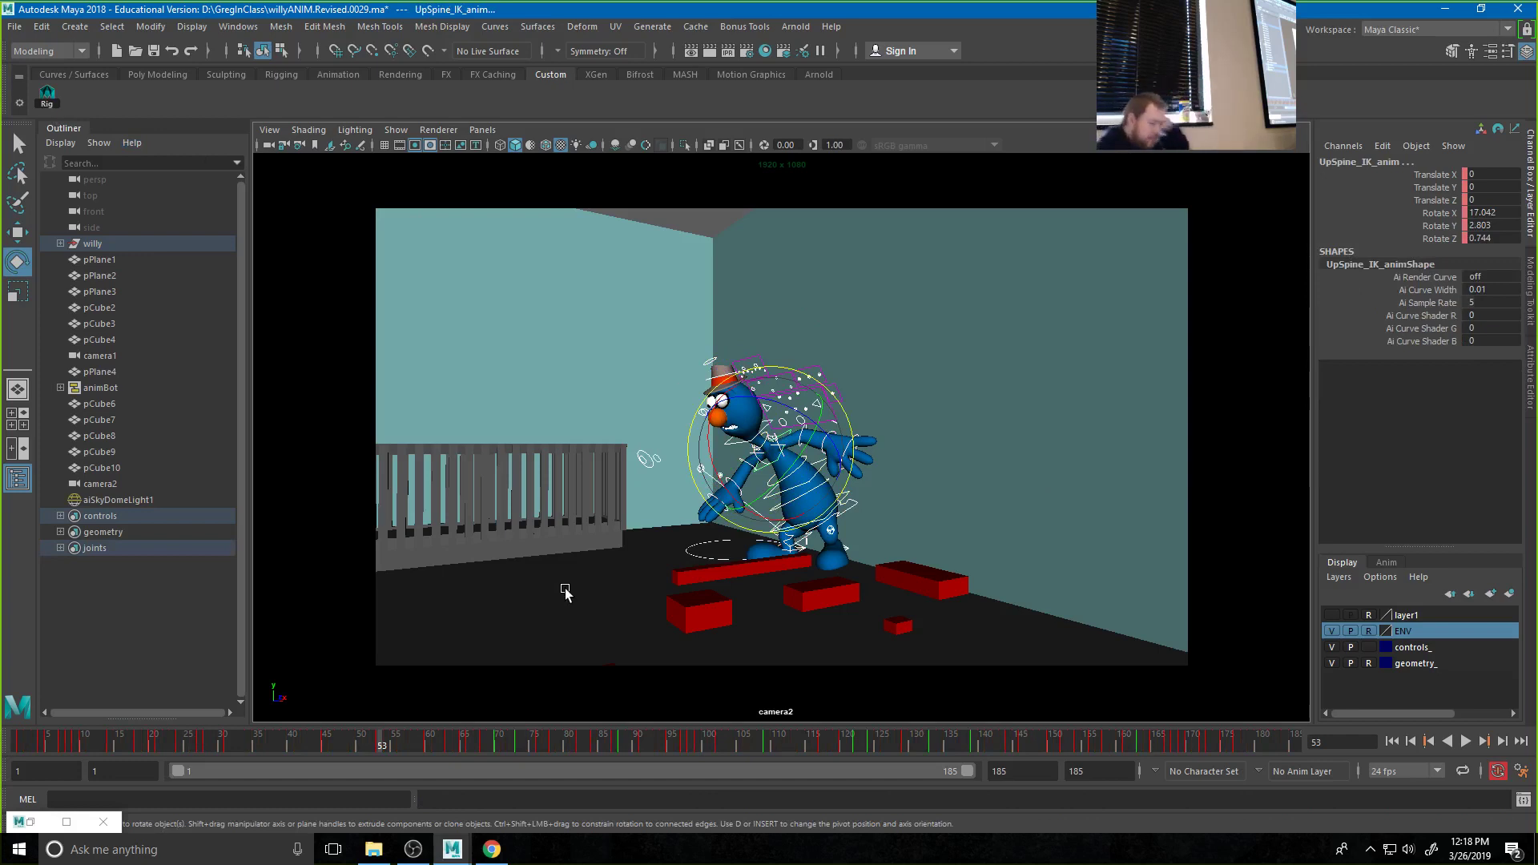
# Launch a second Autodesk Maya 2018 session and create a polygon cube in its empty scene
pyautogui.click(28, 855)
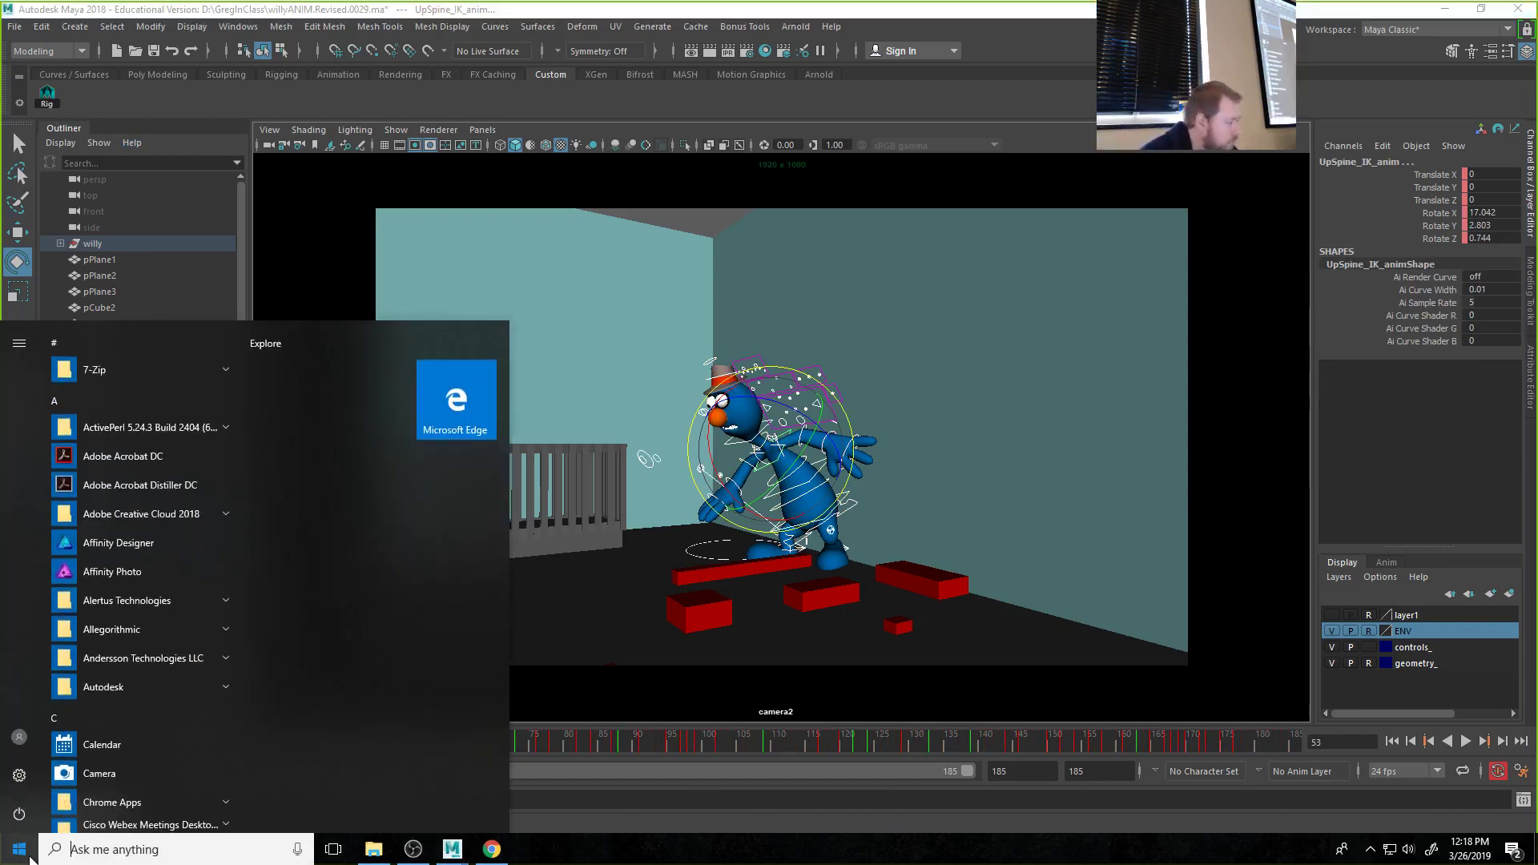
pyautogui.write('Maya')
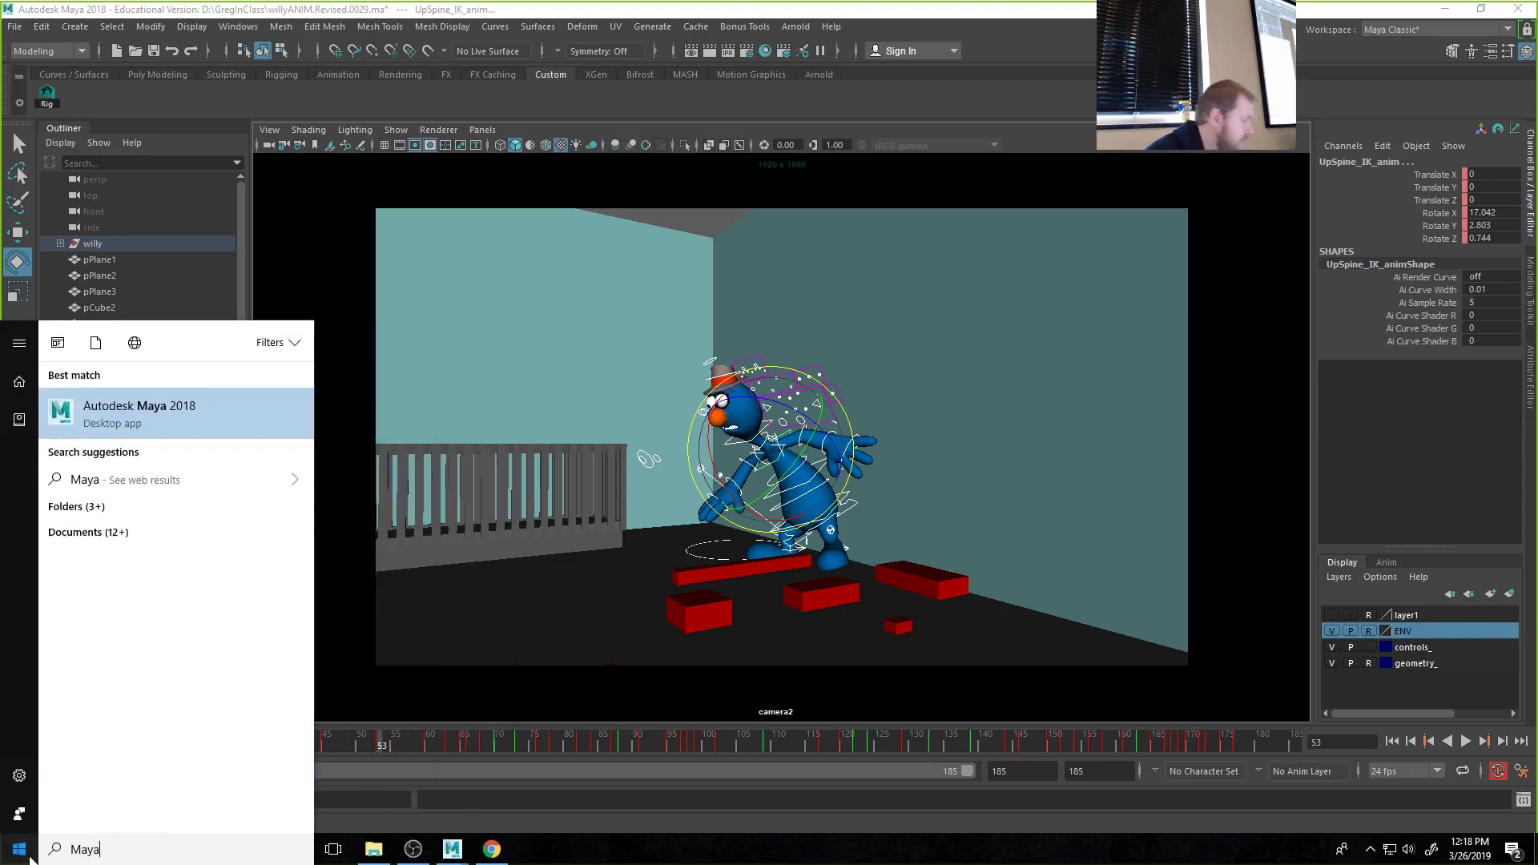
pyautogui.press('Return')
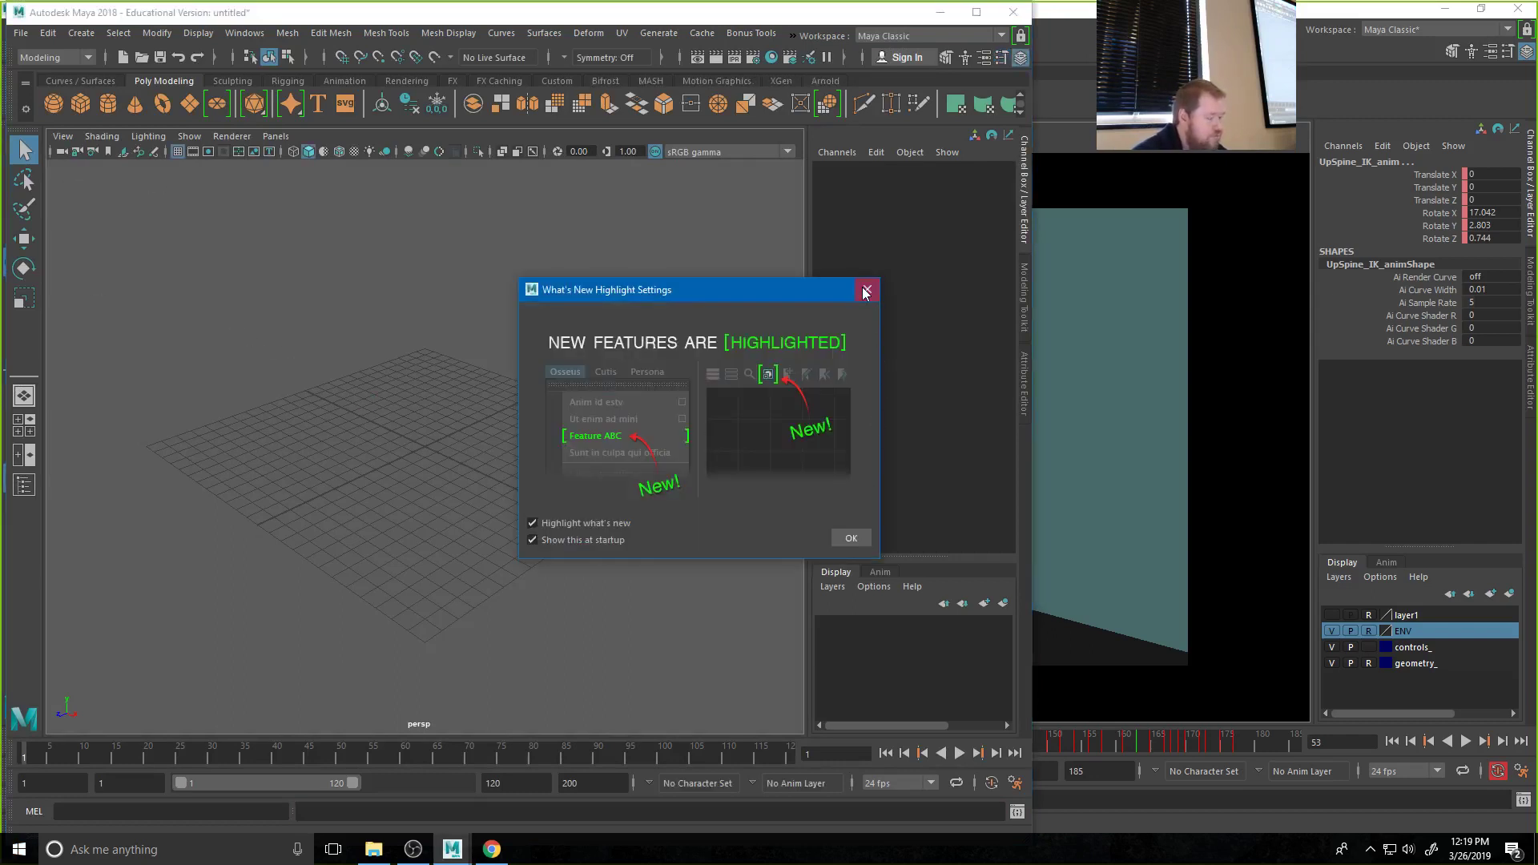
pyautogui.click(865, 290)
pyautogui.click(978, 11)
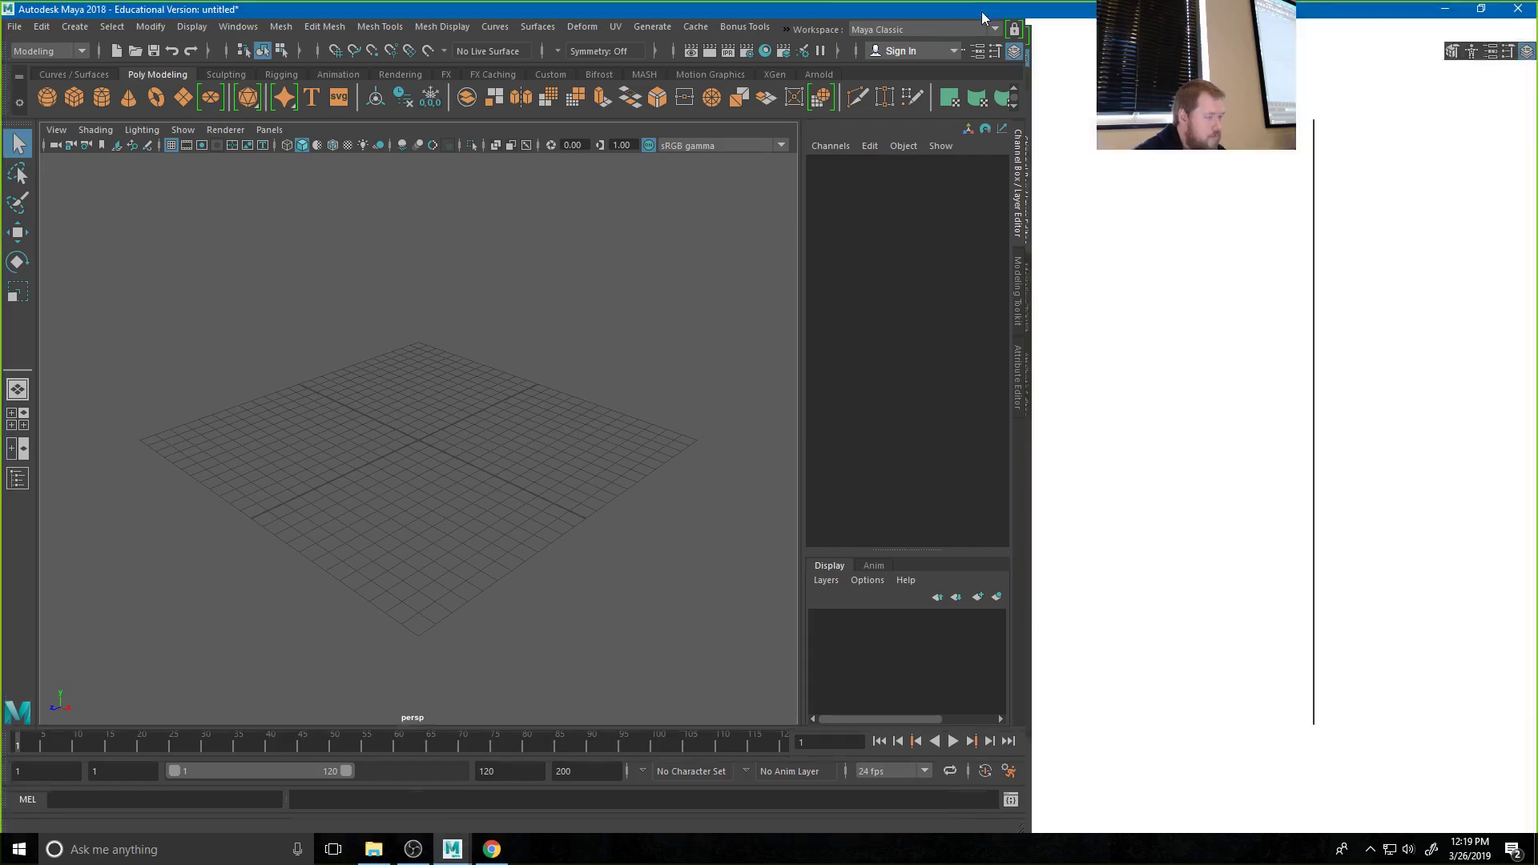
pyautogui.click(67, 99)
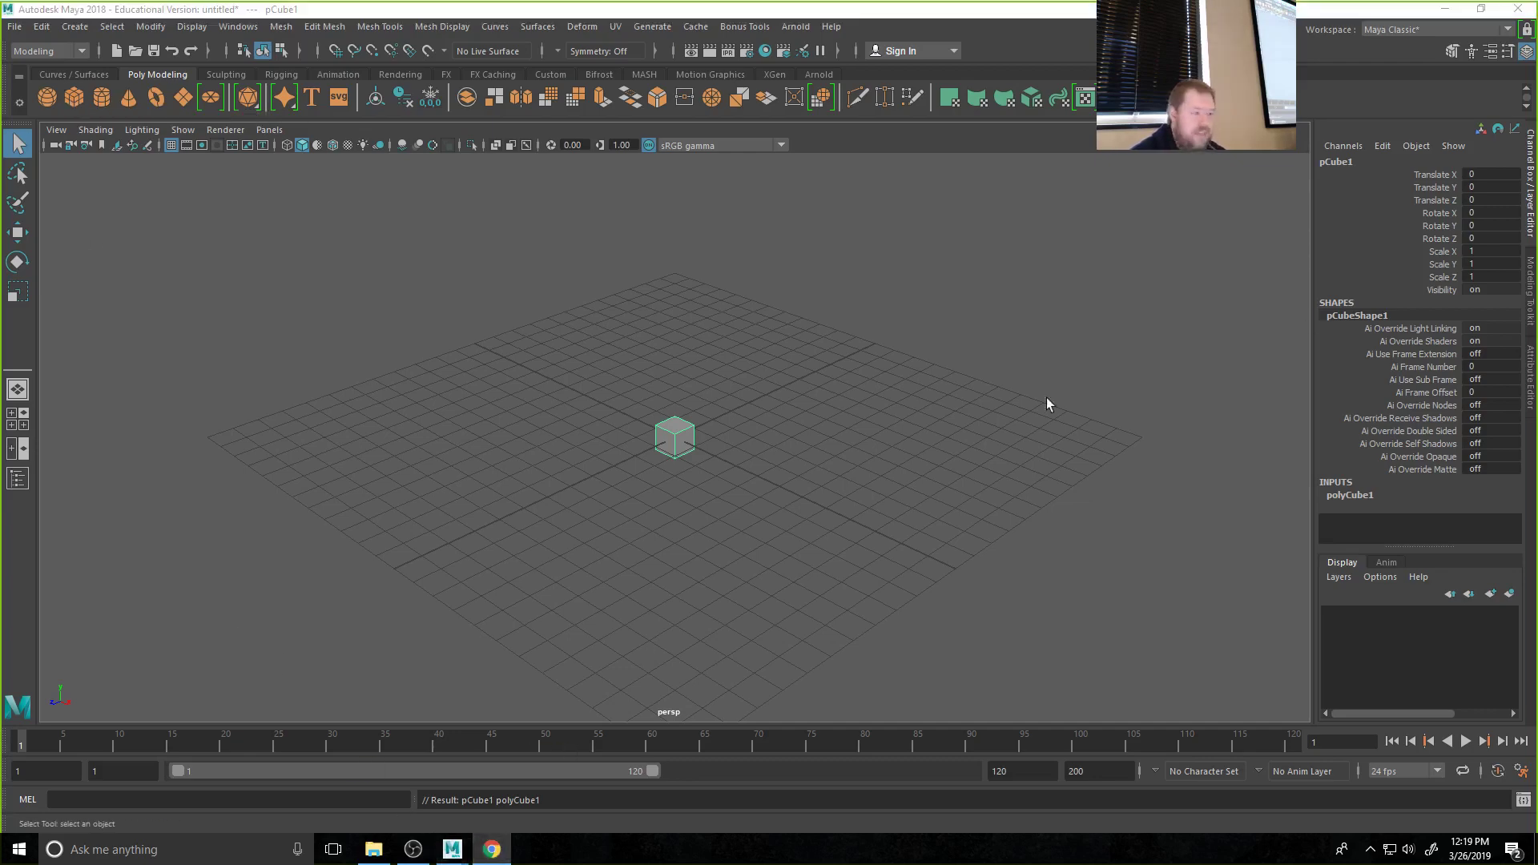
# Return to the character animation scene, select the visibility control and scrub back from frame 53
pyautogui.moveTo(452, 849)
pyautogui.click(380, 804)
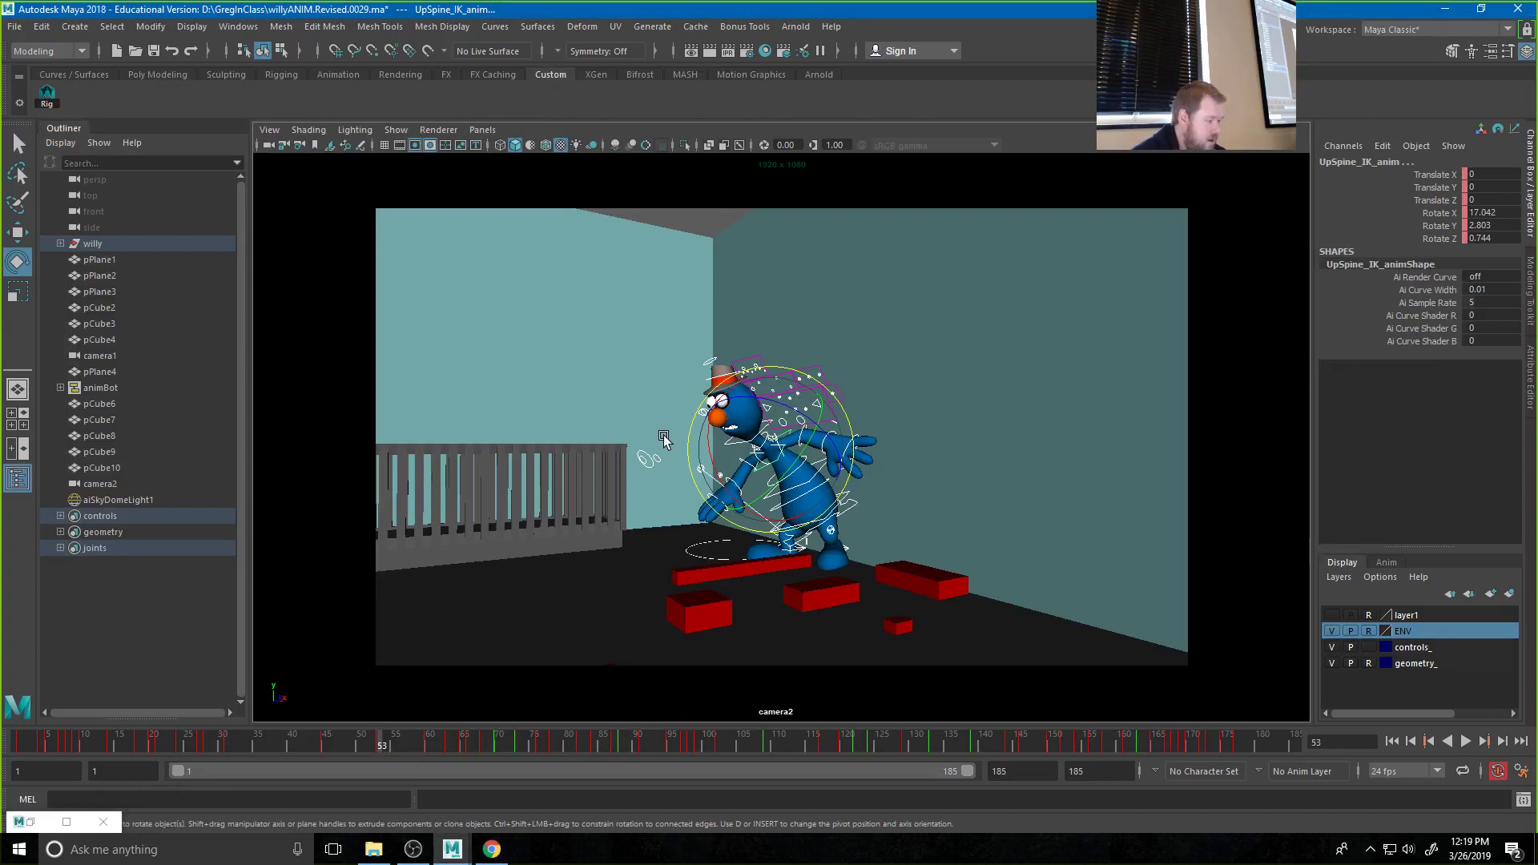
pyautogui.click(671, 404)
pyautogui.click(701, 413)
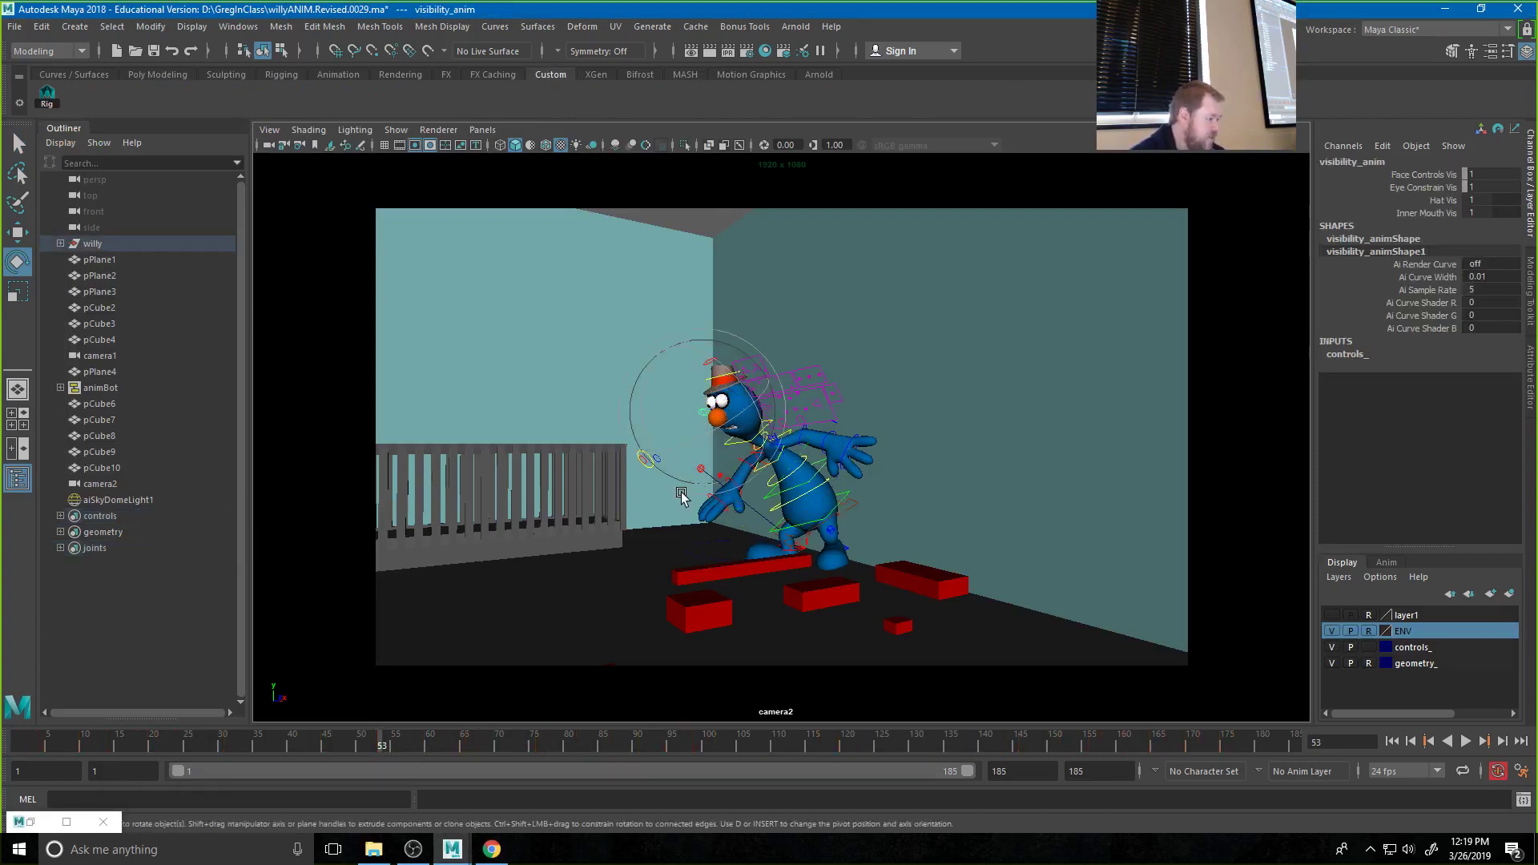
pyautogui.moveTo(371, 745); pyautogui.dragTo(310, 737)
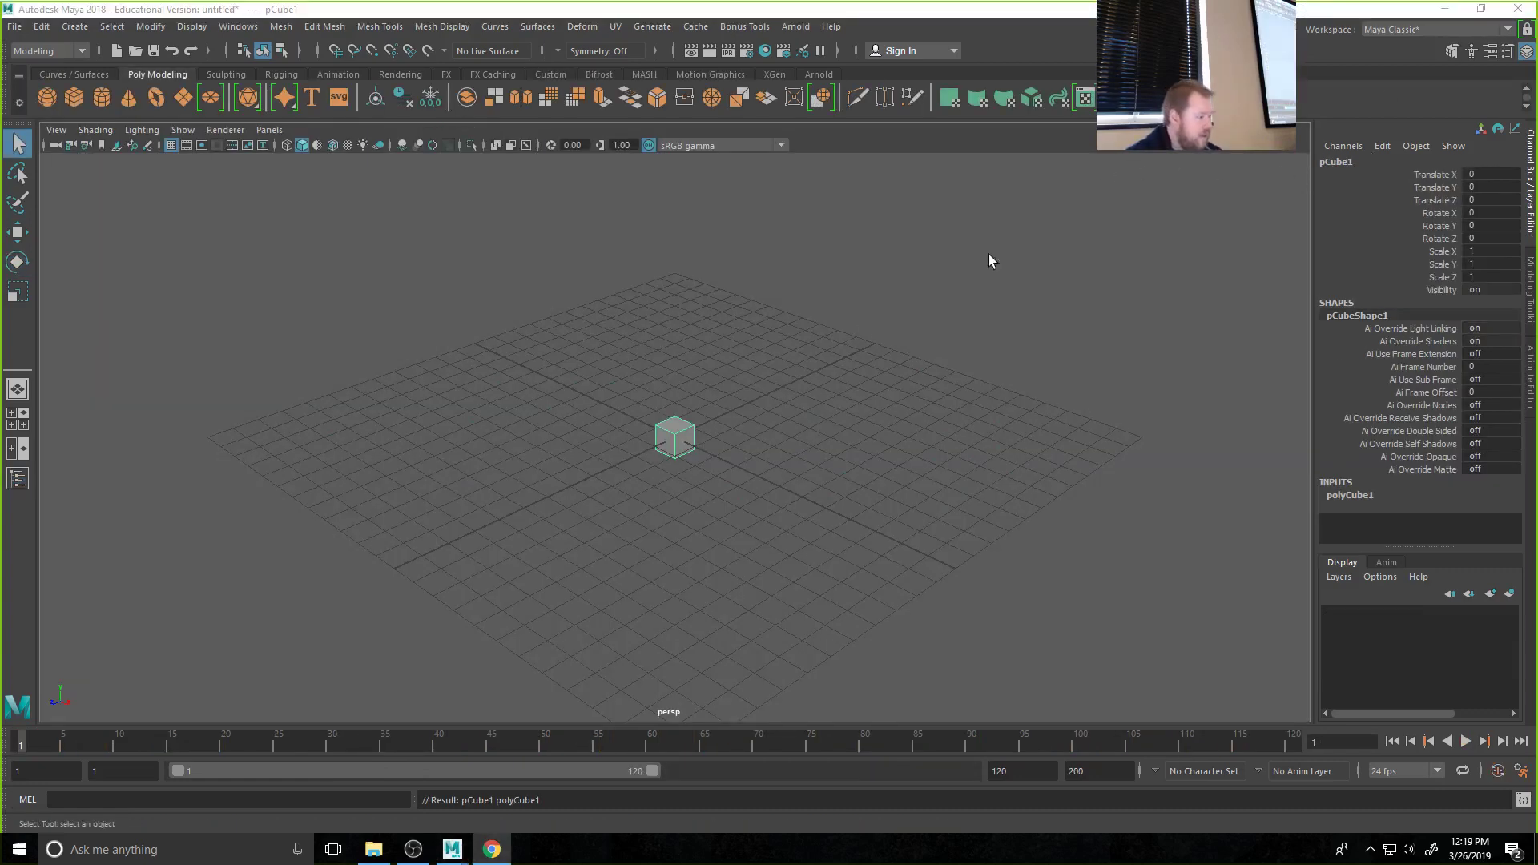
# Move the cube in the empty scene to about -12 on the X axis and key it at frames 1 and 10
pyautogui.click(991, 261)
pyautogui.scroll(-3, 553, 453)
pyautogui.scroll(5, 553, 453)
pyautogui.keyDown('alt'); pyautogui.moveTo(553, 454); pyautogui.dragTo(705, 444); pyautogui.keyUp('alt')
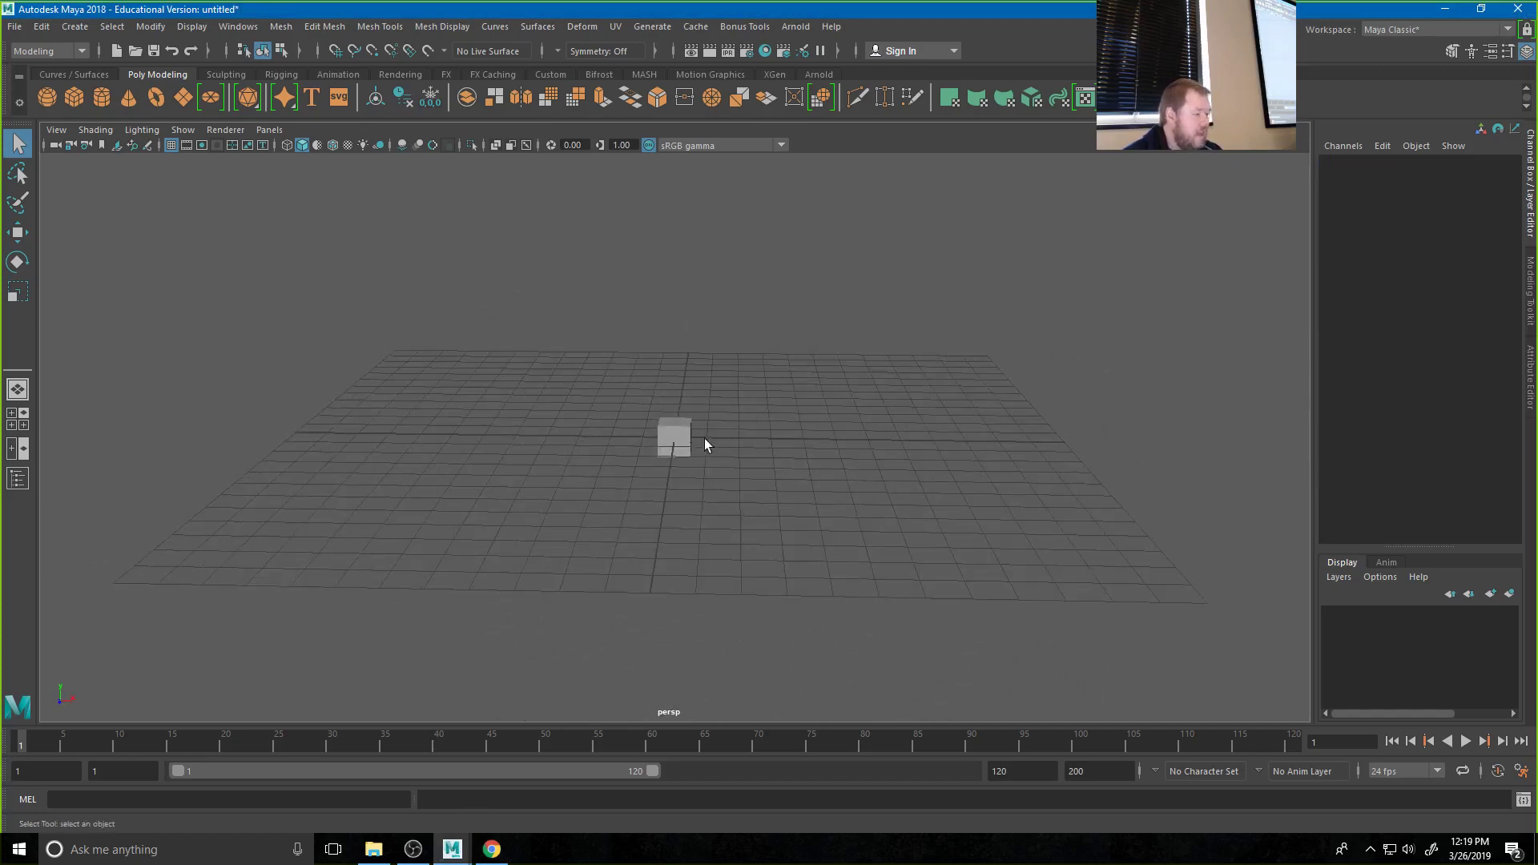
pyautogui.click(681, 436)
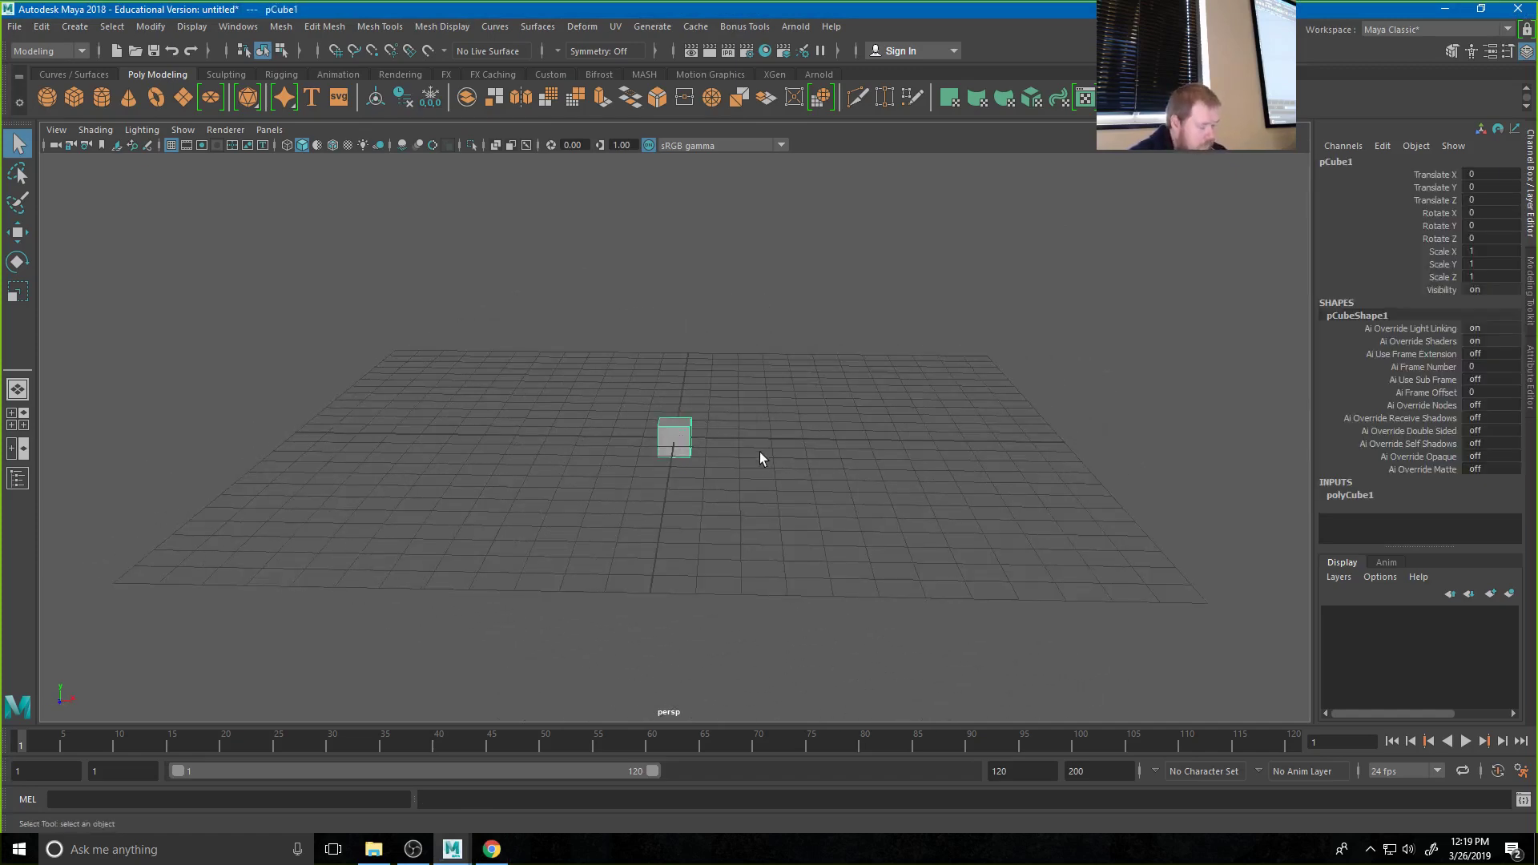
pyautogui.press('w')
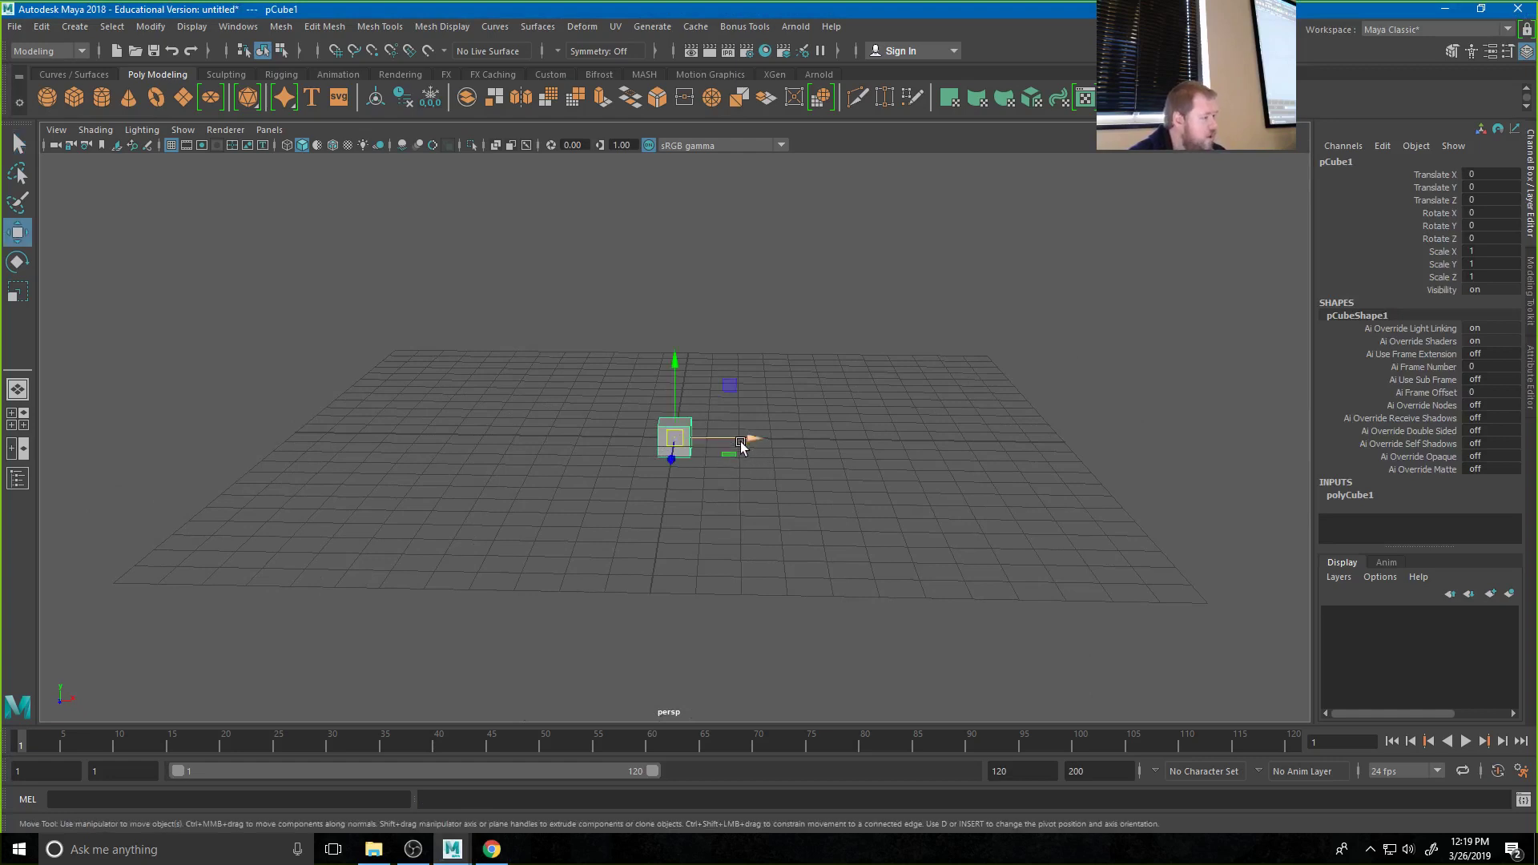
pyautogui.moveTo(742, 439); pyautogui.dragTo(366, 447)
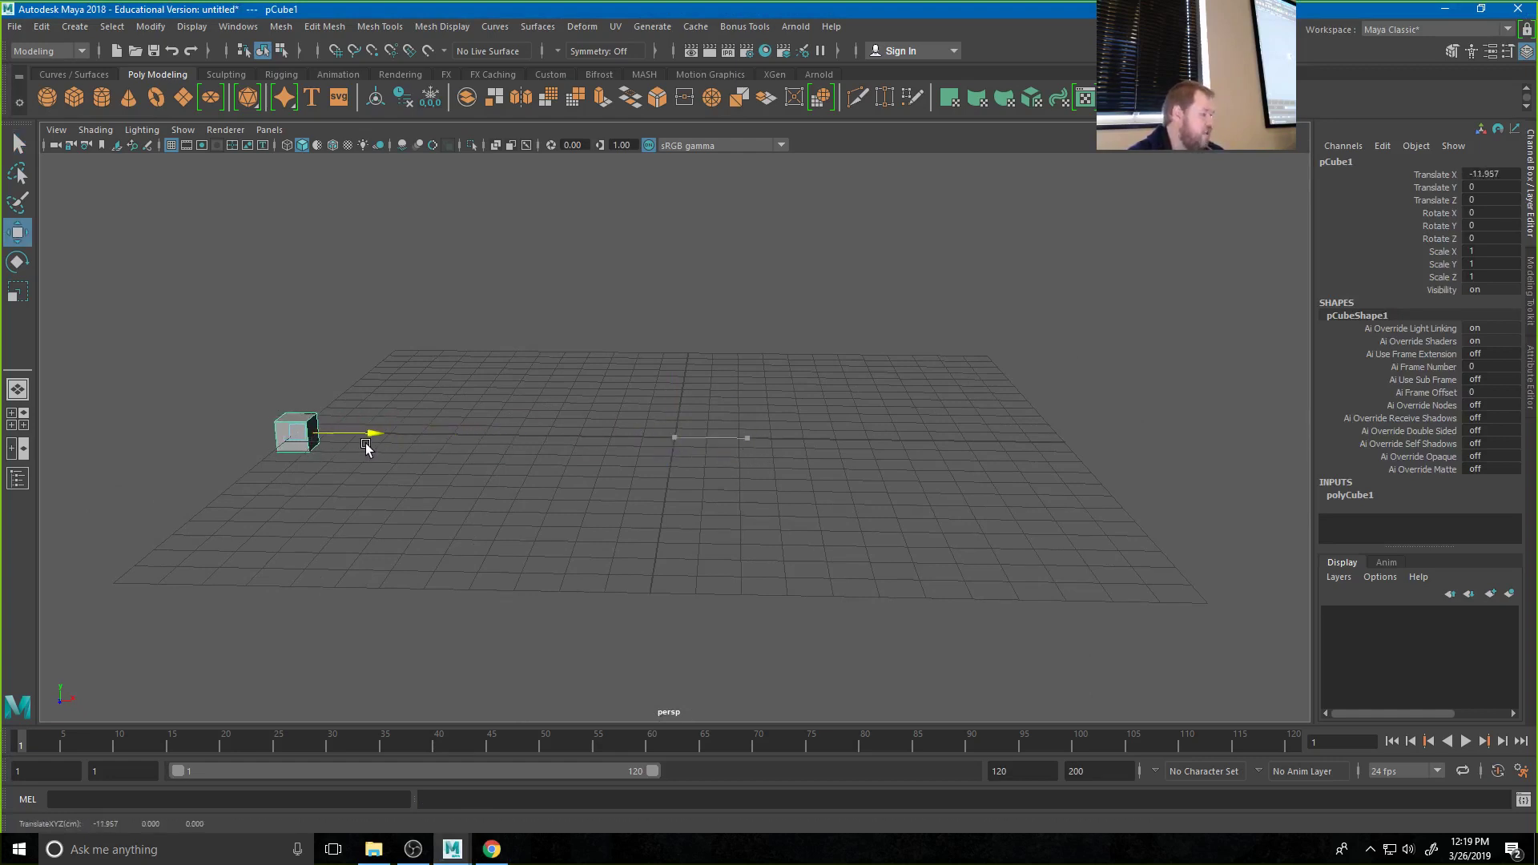
pyautogui.press('s')
pyautogui.click(119, 741)
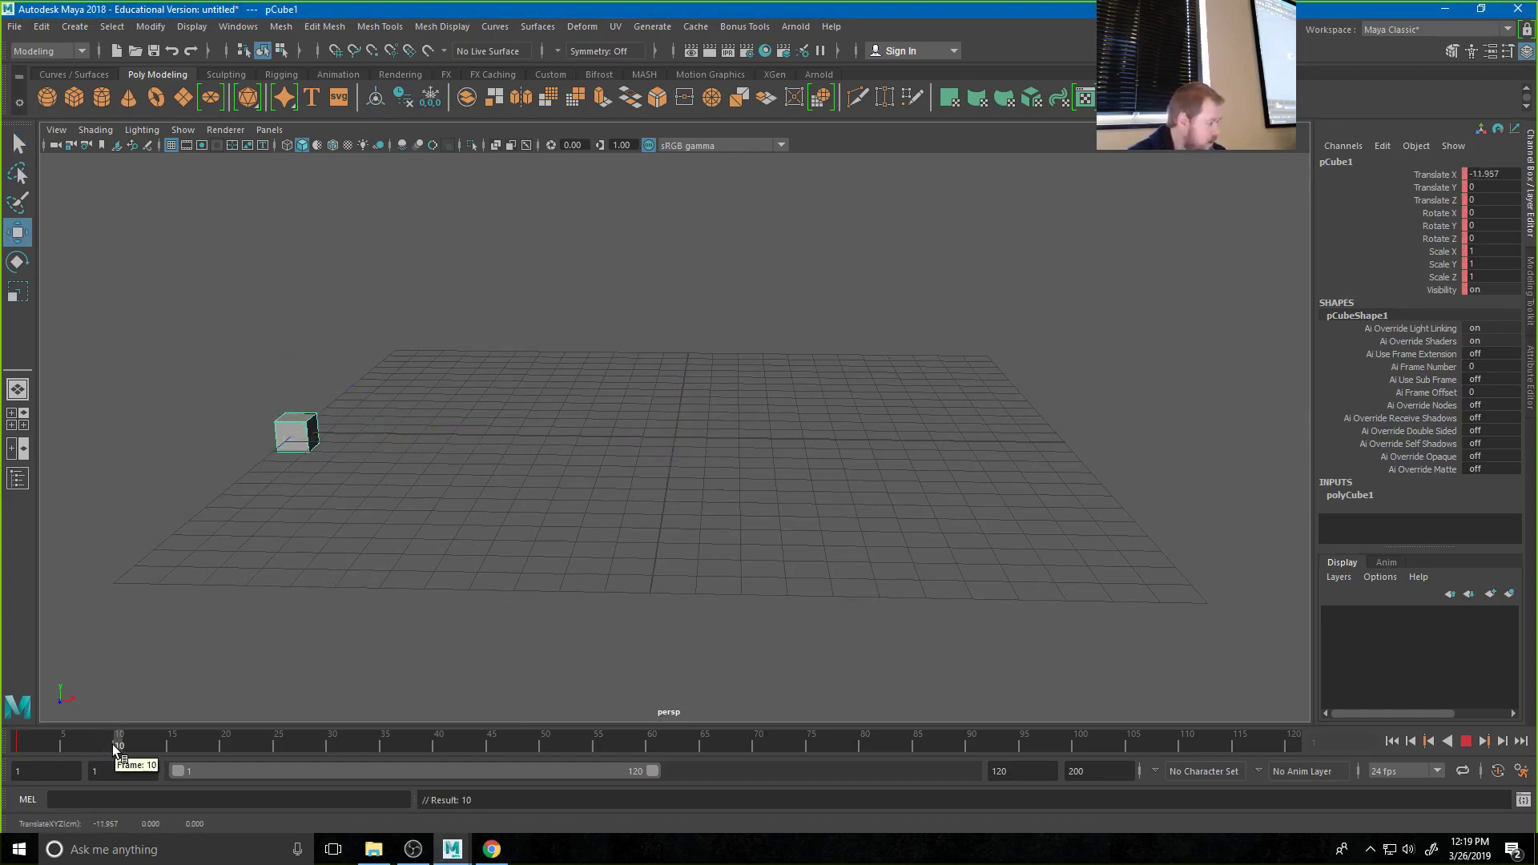
# Raise the cube to about 3.7 on the Y axis at frame 5 and key it there
pyautogui.click(64, 741)
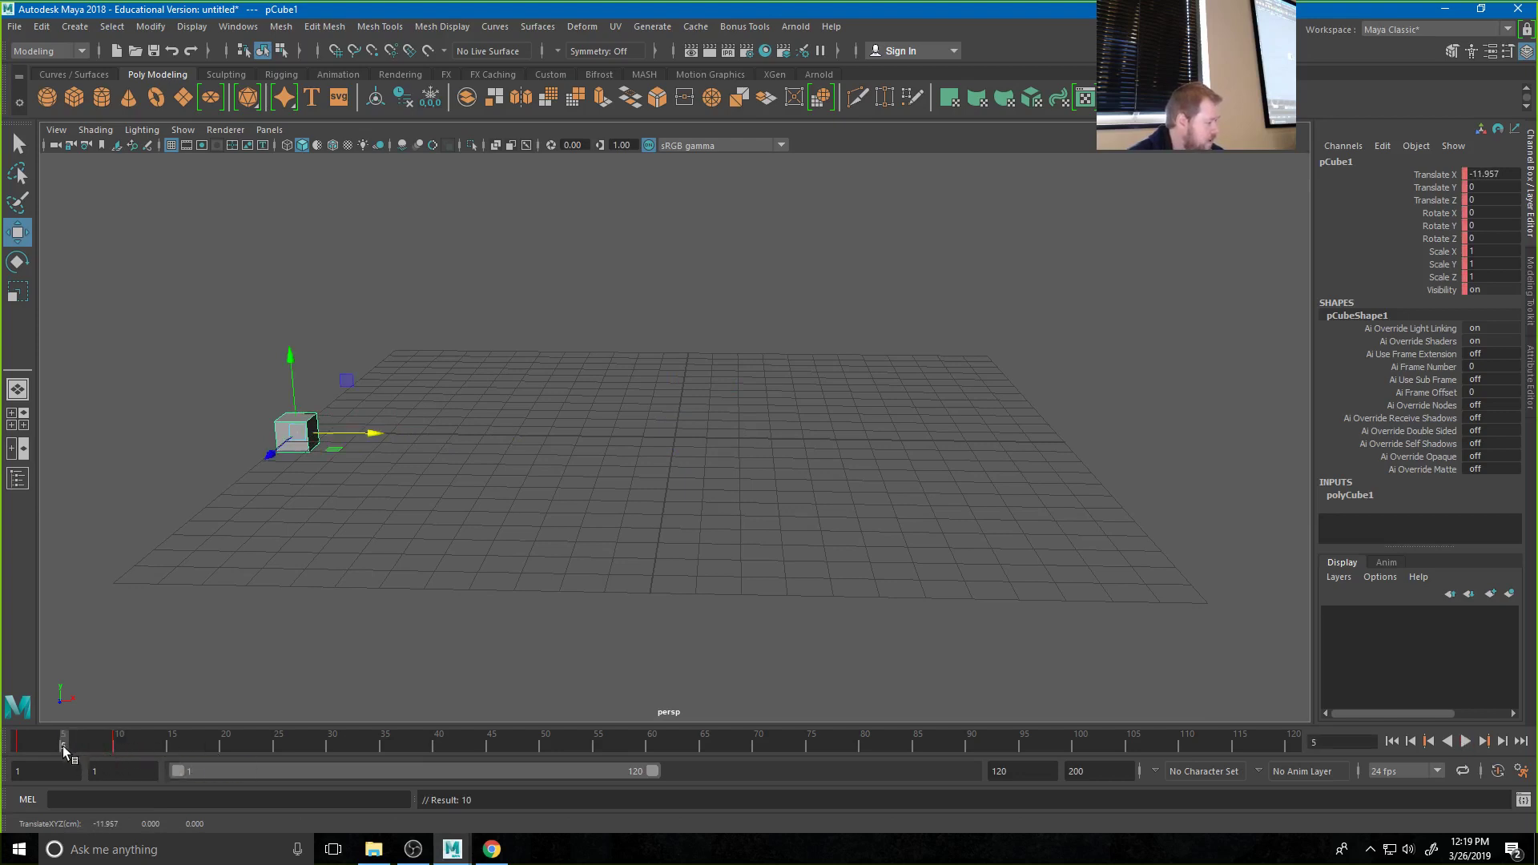
pyautogui.moveTo(292, 398); pyautogui.dragTo(287, 281)
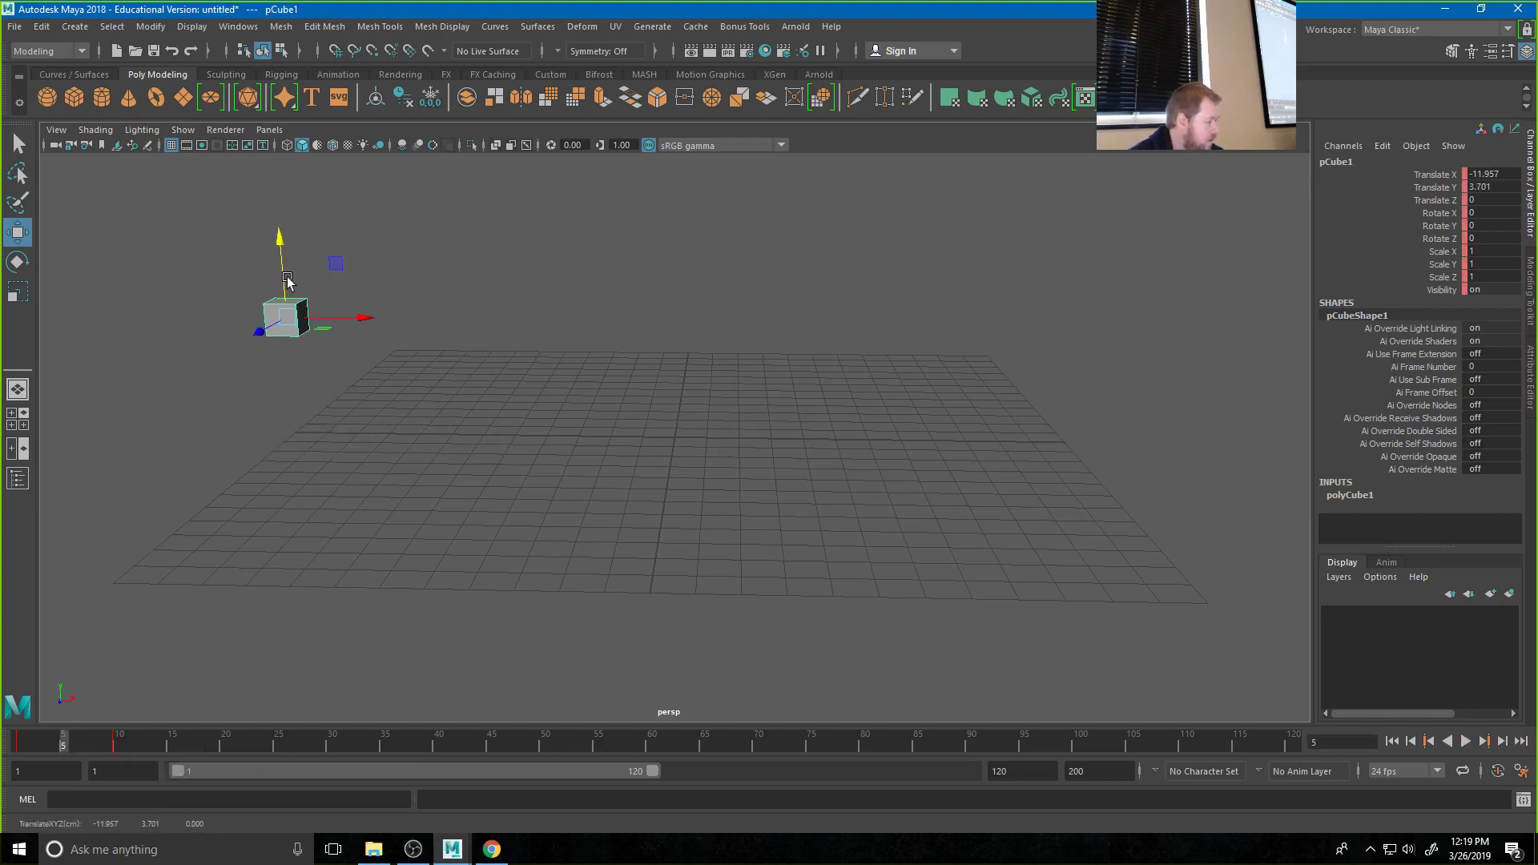
pyautogui.press('s')
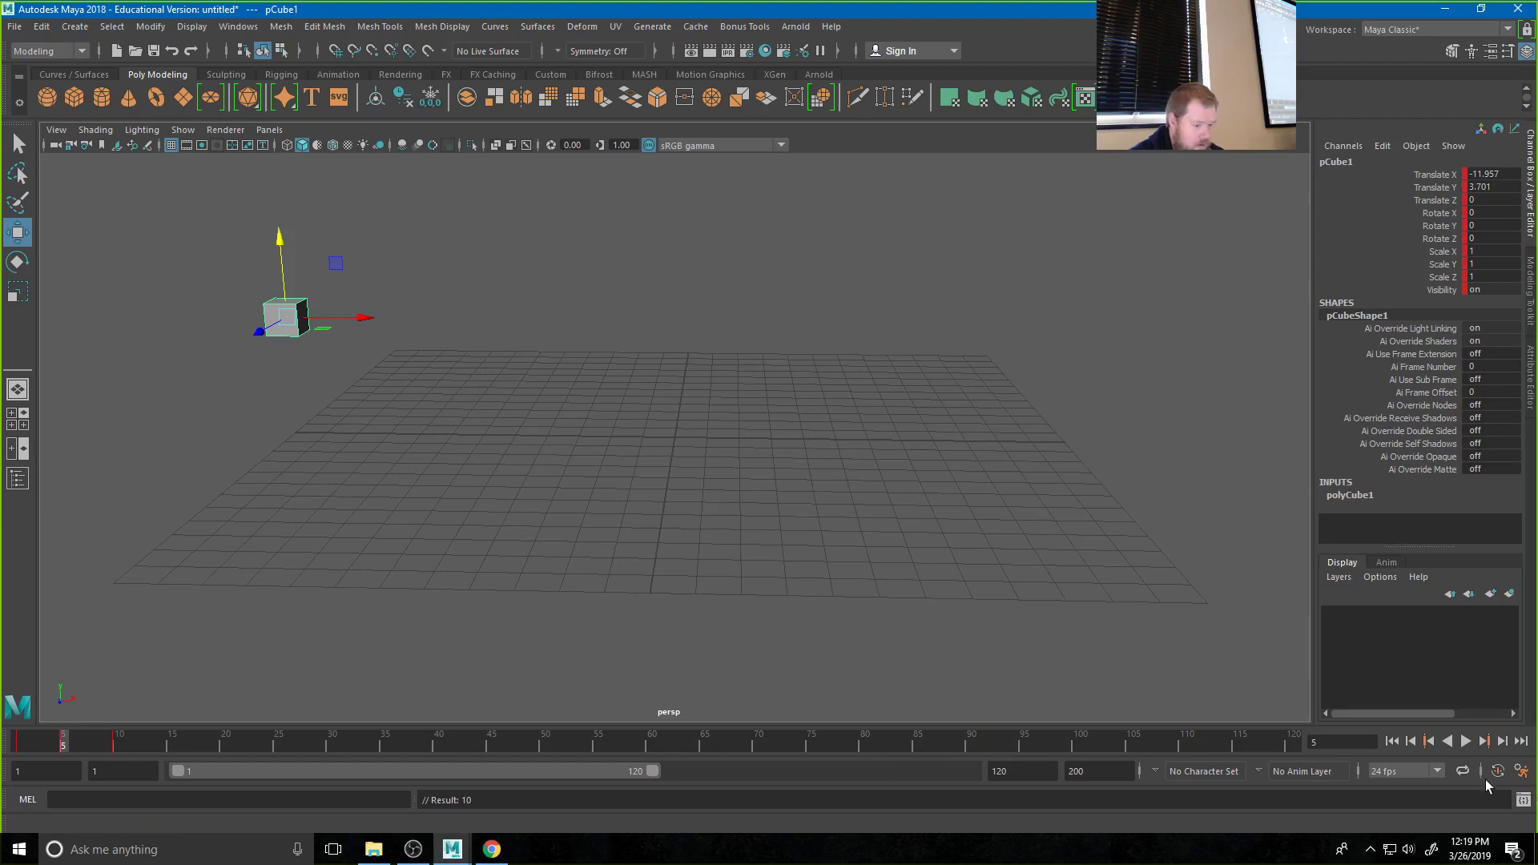
# Copy the cube's keys from frames 1 to 10 and paste them at frames 10 and 19
pyautogui.moveTo(59, 745); pyautogui.dragTo(117, 747)
pyautogui.rightClick(117, 746)
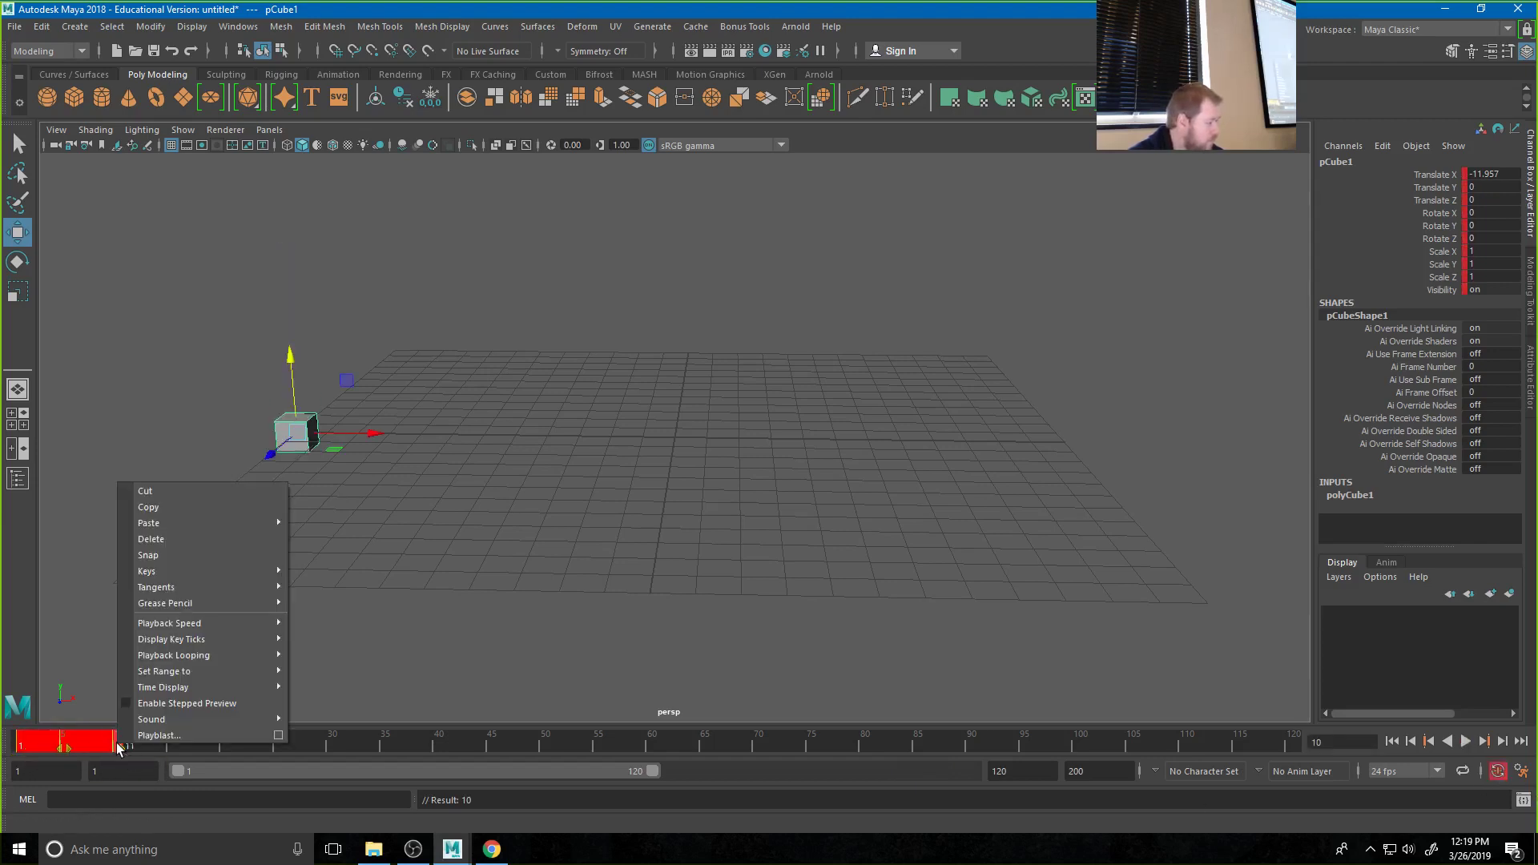
pyautogui.click(183, 506)
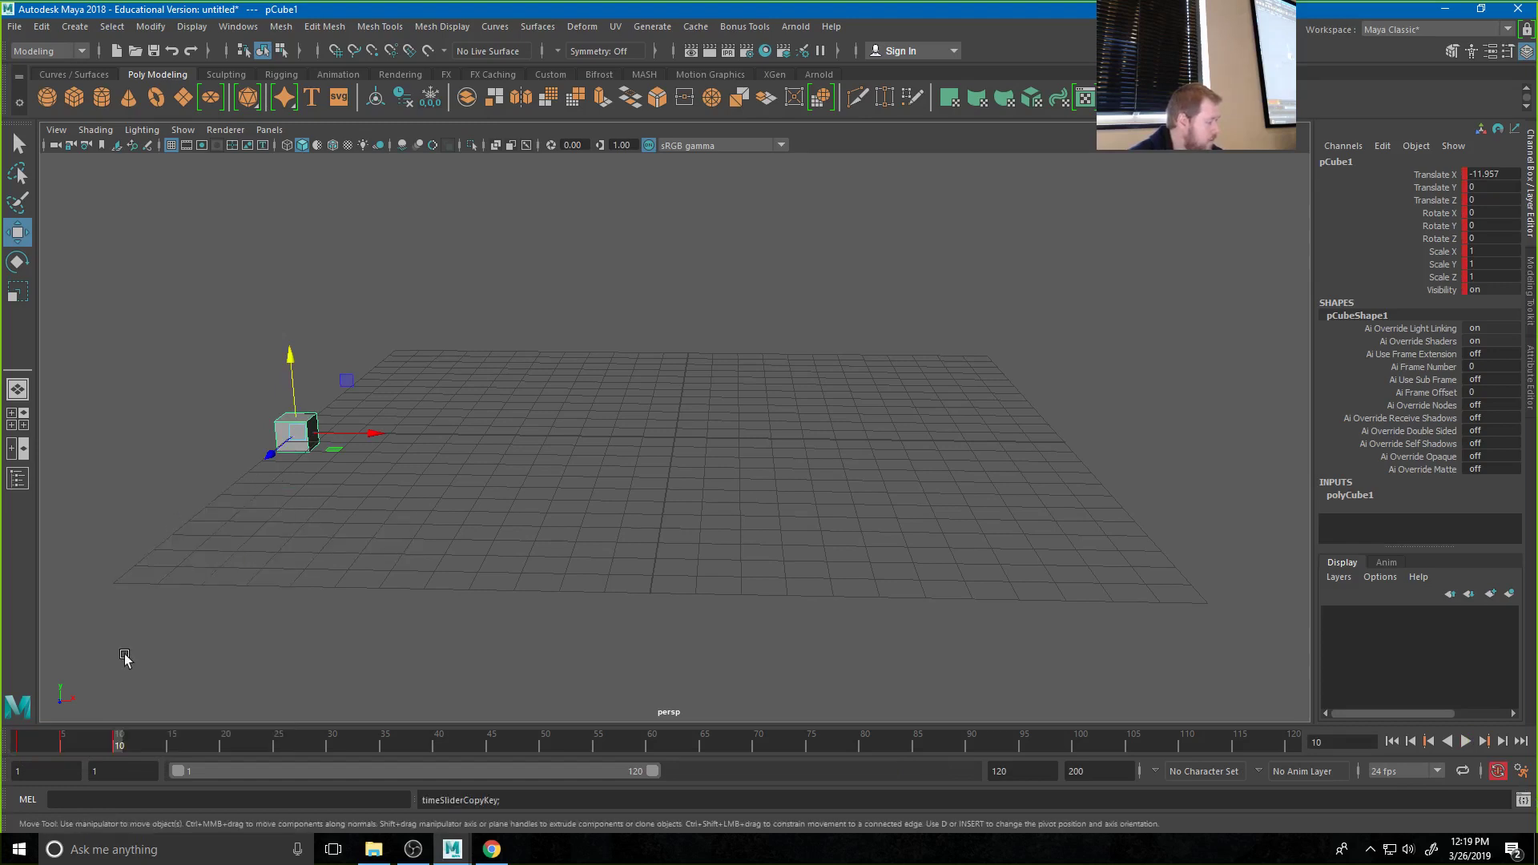
pyautogui.rightClick(119, 746)
pyautogui.moveTo(210, 523)
pyautogui.click(344, 535)
pyautogui.rightClick(212, 747)
pyautogui.moveTo(282, 526)
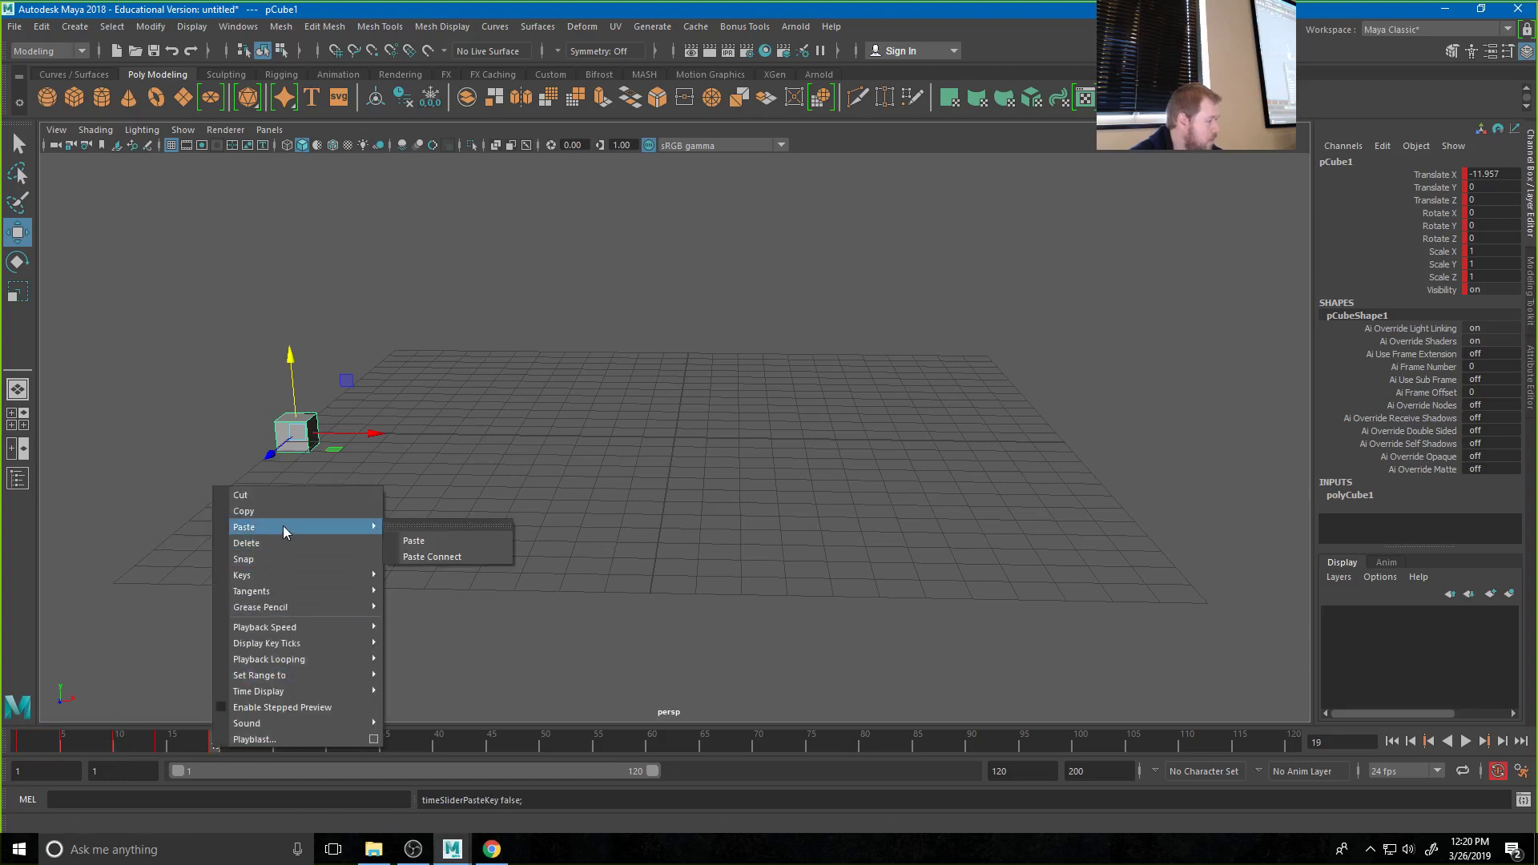
pyautogui.click(409, 538)
# Extend the repeating motion by pasting the copied keys at frames 28, 37 and 46
pyautogui.click(311, 747)
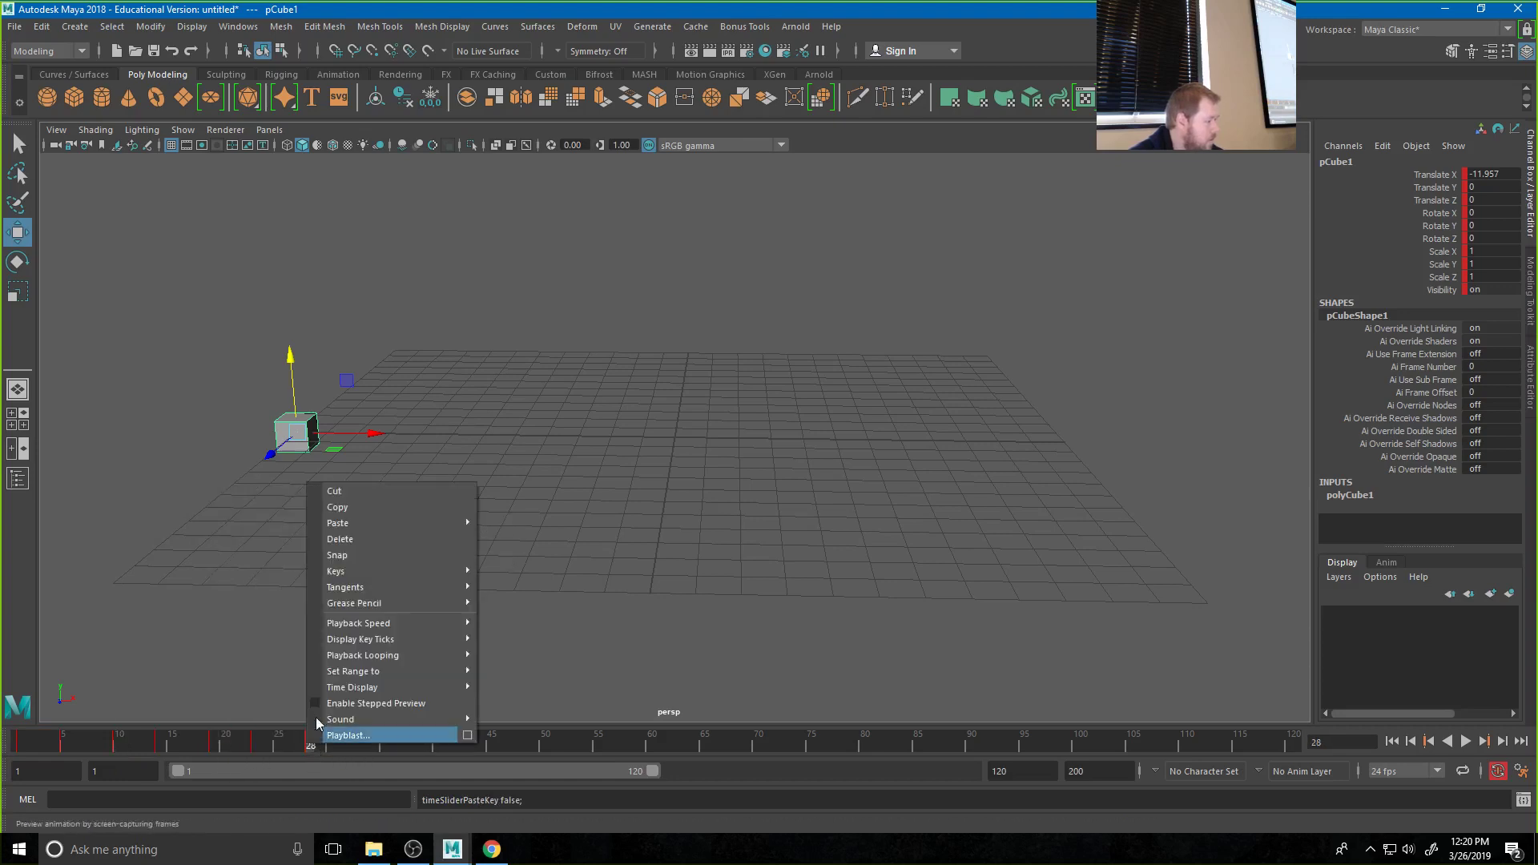
pyautogui.rightClick(311, 745)
pyautogui.moveTo(381, 527)
pyautogui.click(508, 537)
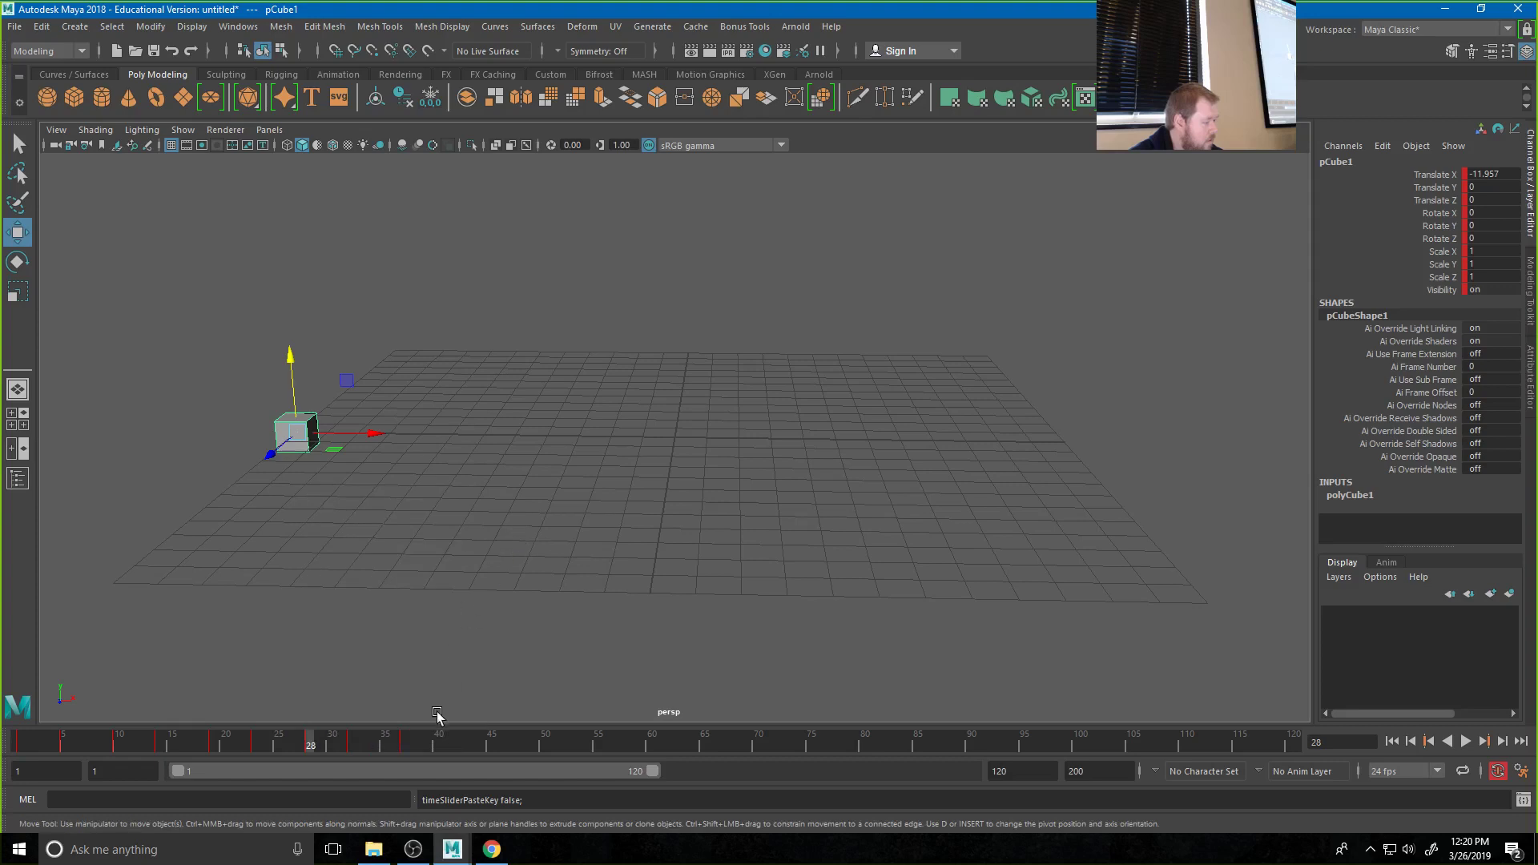
pyautogui.click(401, 745)
pyautogui.rightClick(401, 743)
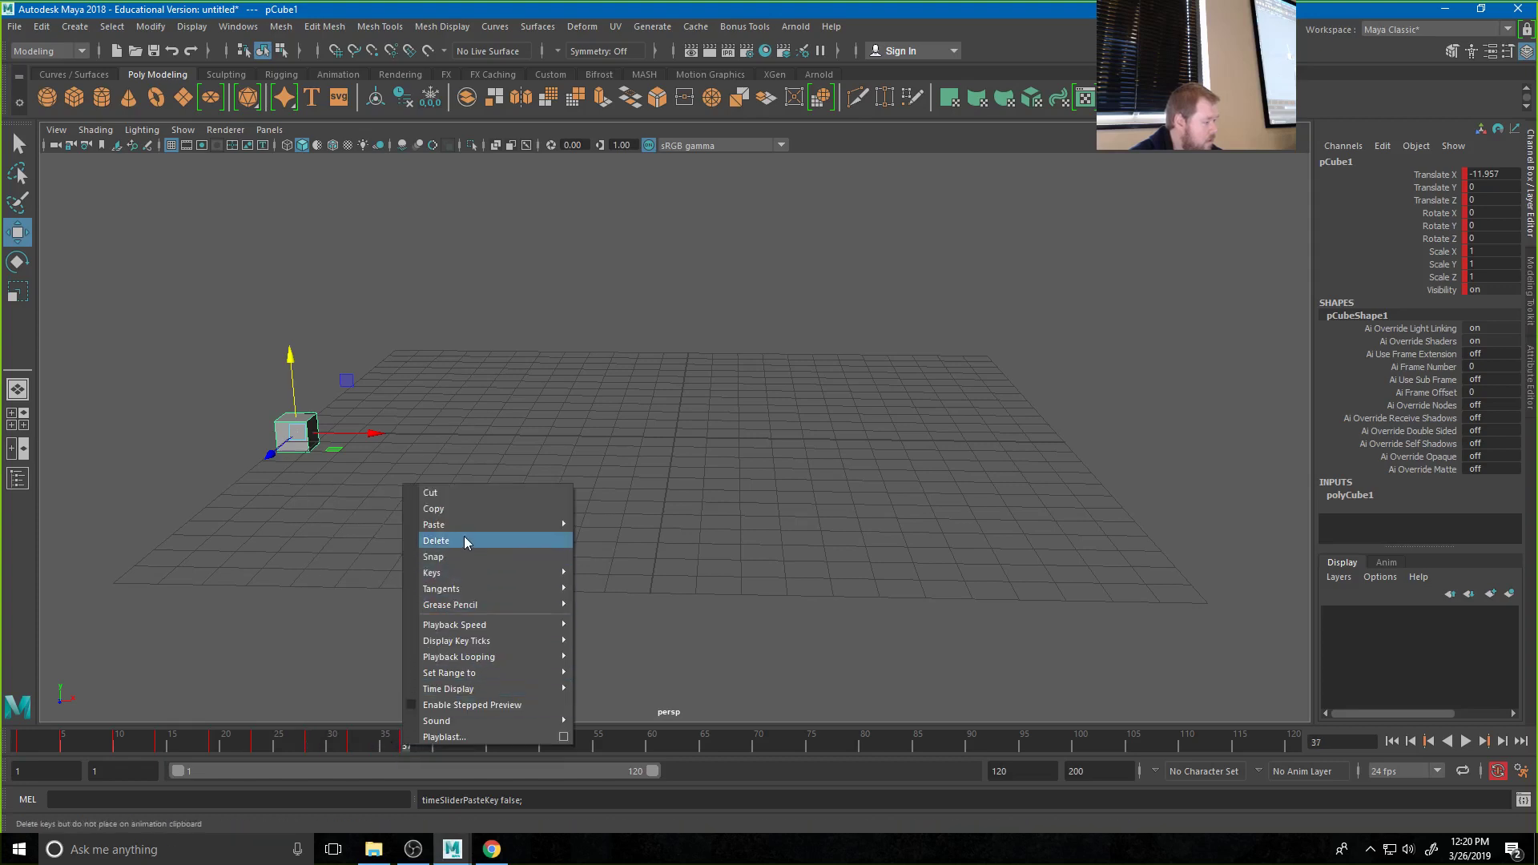
pyautogui.click(607, 539)
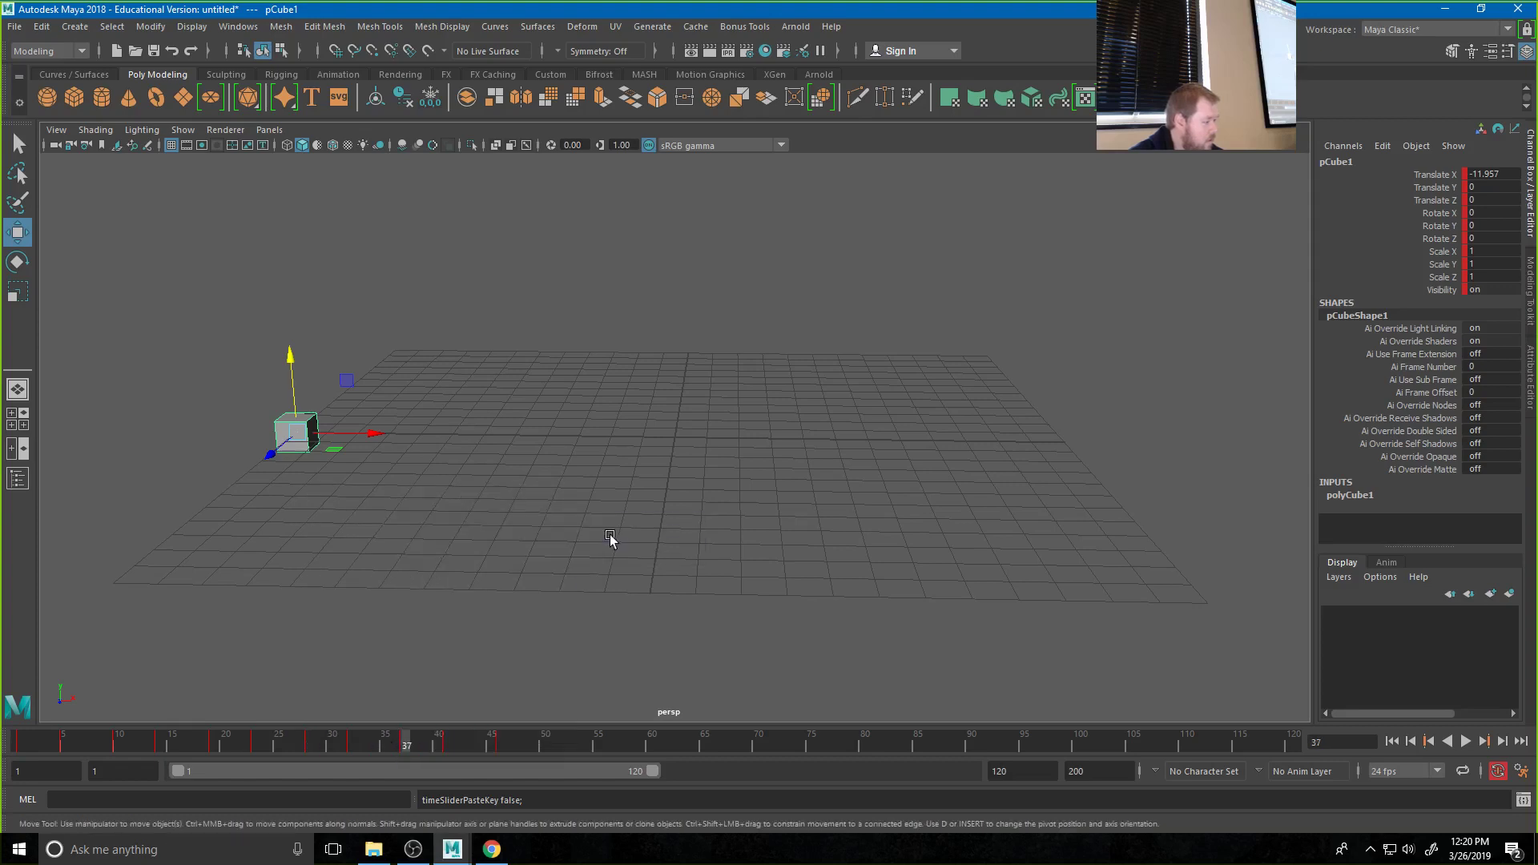
pyautogui.click(502, 745)
pyautogui.rightClick(502, 745)
pyautogui.moveTo(560, 525)
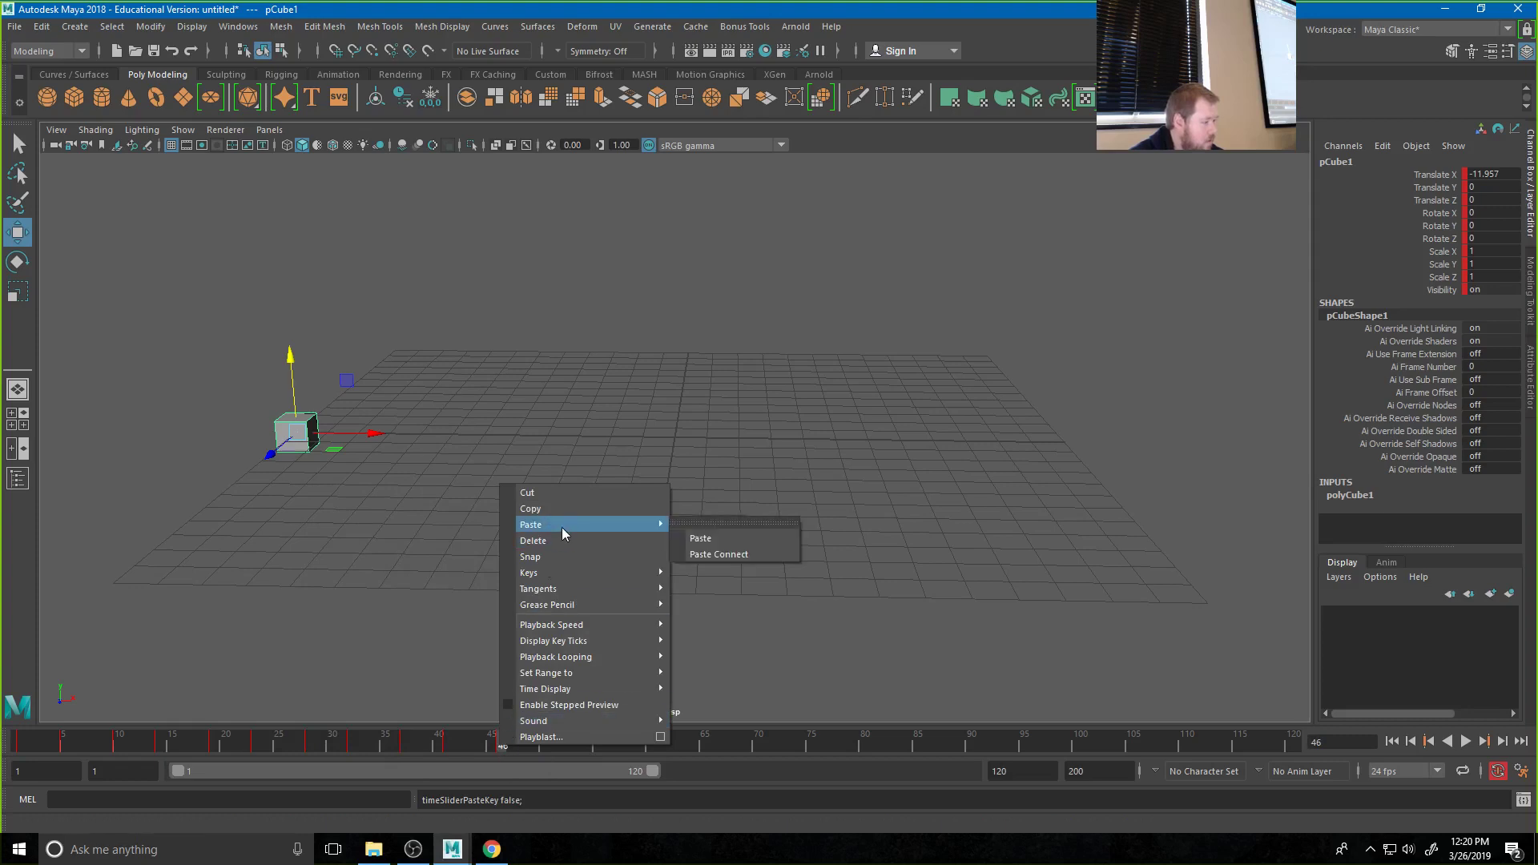
pyautogui.click(706, 540)
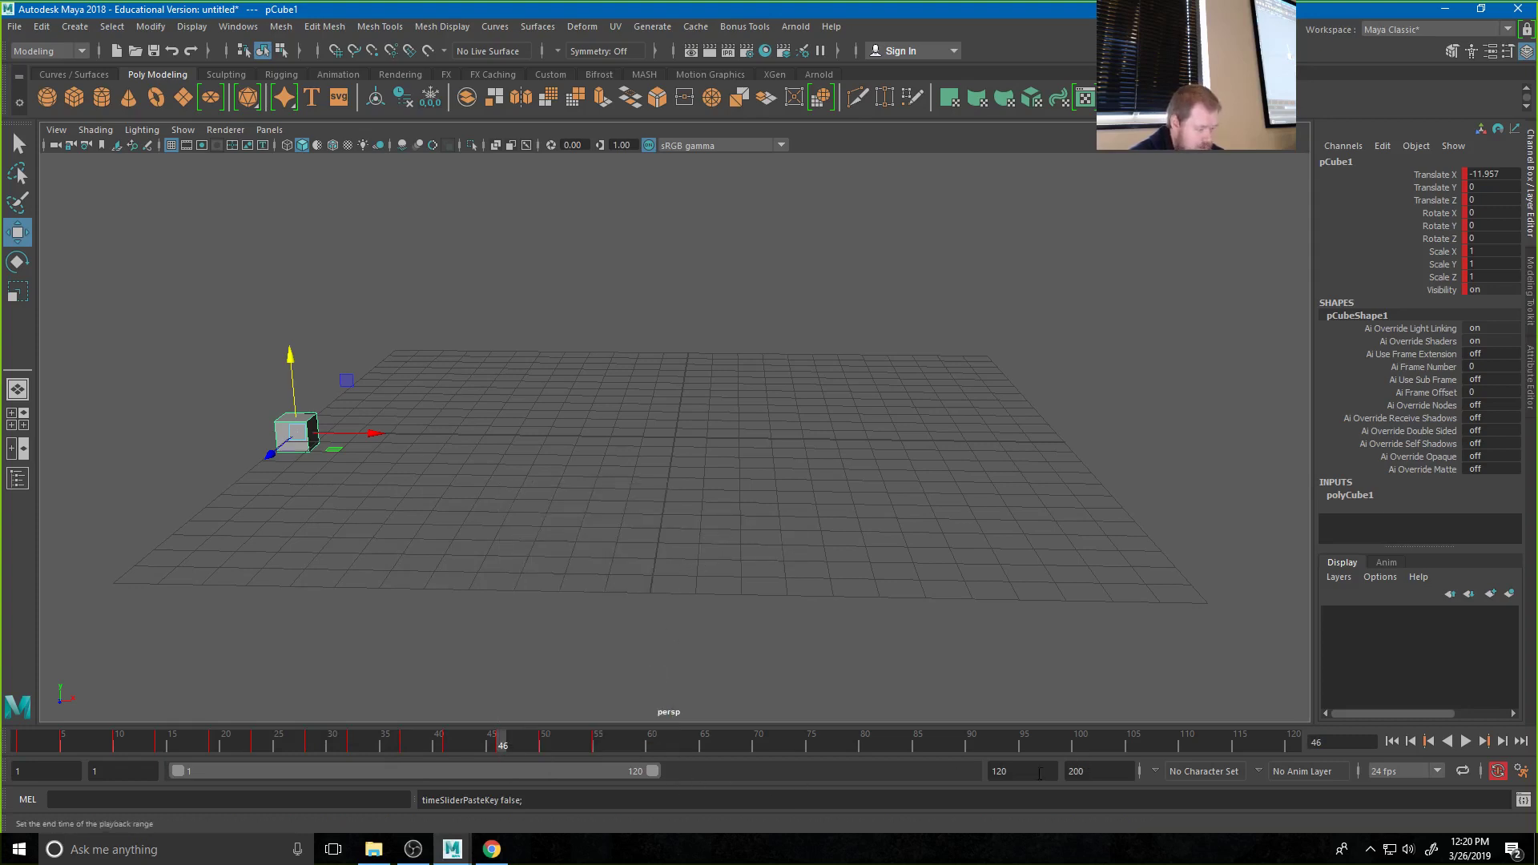
# Set the playback range to end at frame 55, deselect the cube and play the animation
pyautogui.write('55')
pyautogui.press('Return')
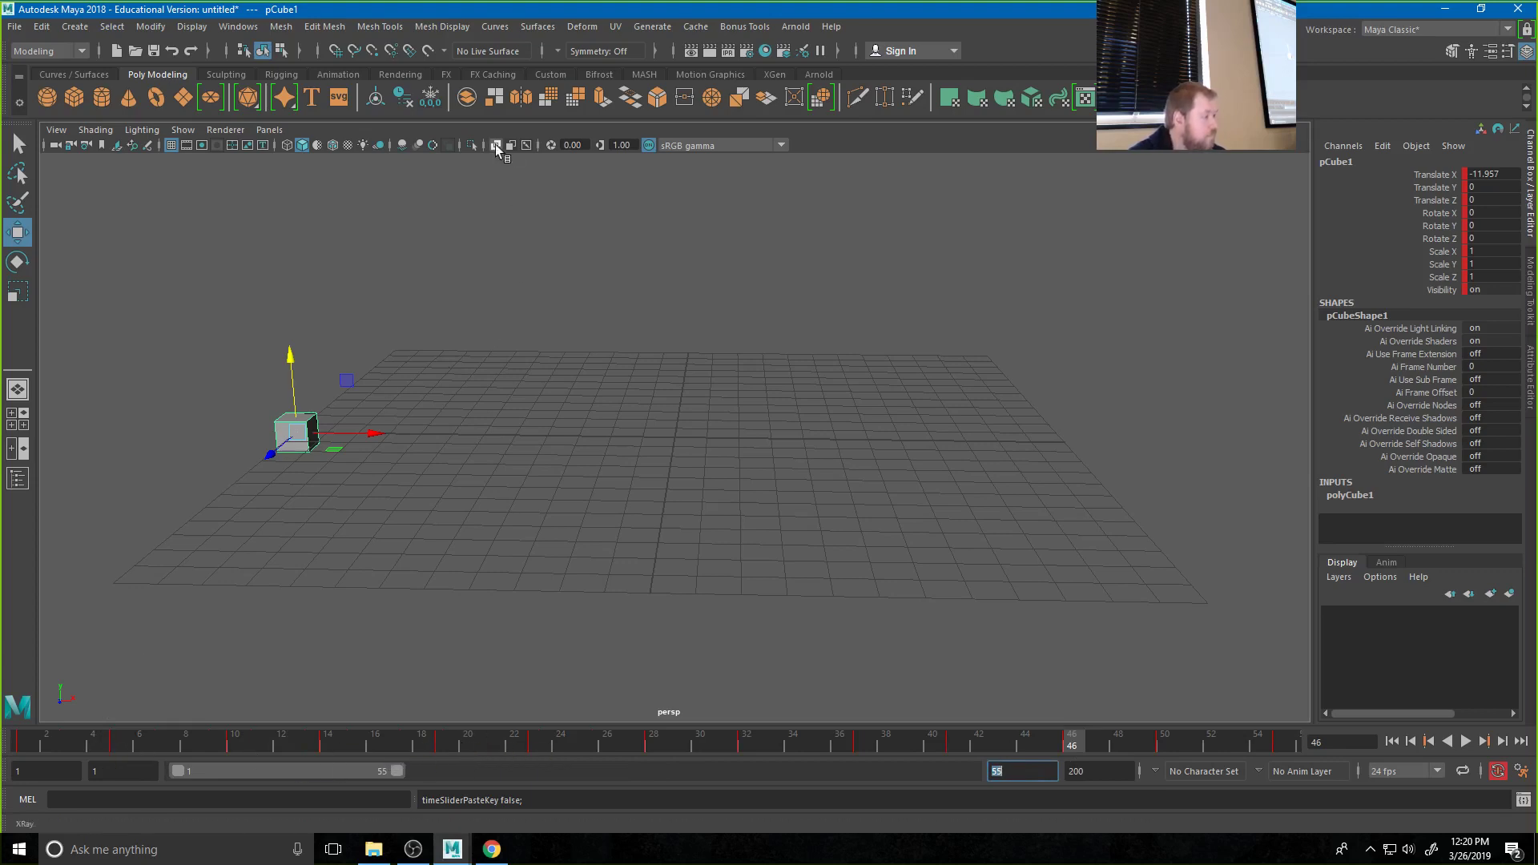
pyautogui.click(435, 286)
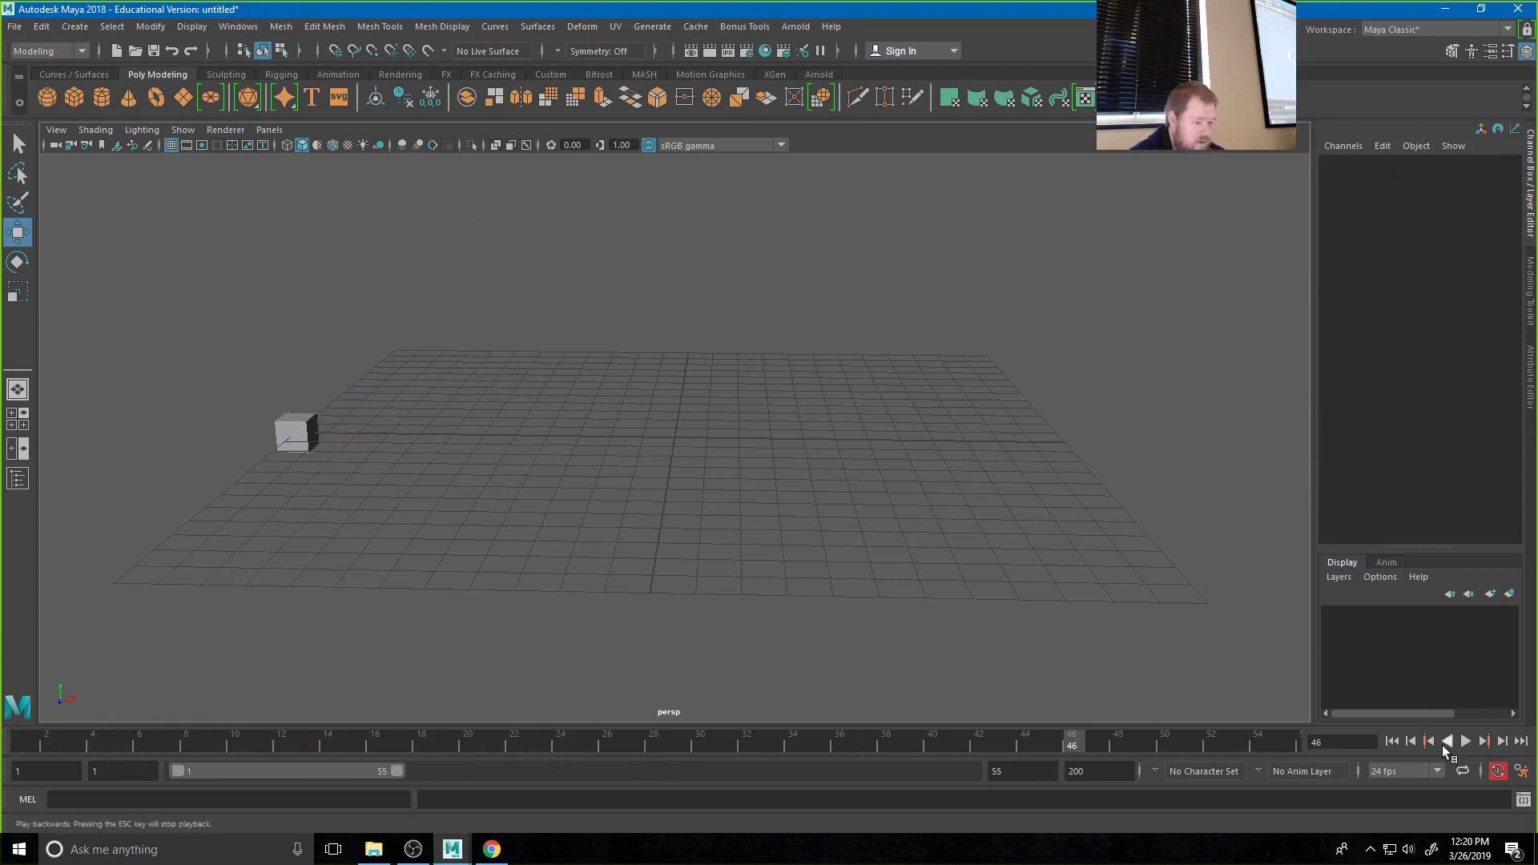
pyautogui.click(1465, 741)
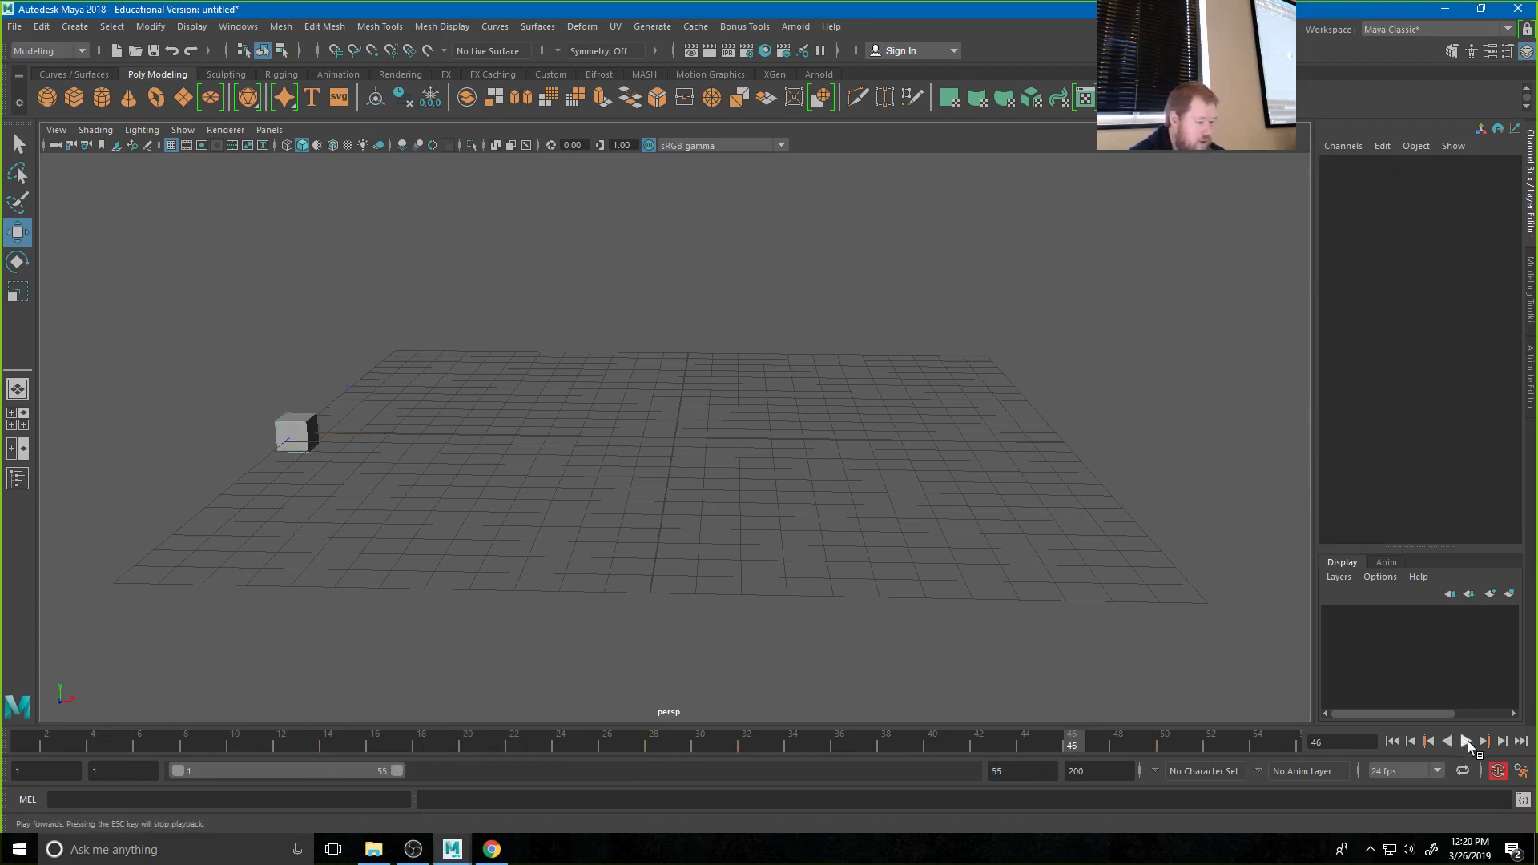
# Change the timeline's playback speed and replay the cube's motion before stopping it
pyautogui.rightClick(1030, 735)
pyautogui.moveTo(1081, 631)
pyautogui.click(1236, 637)
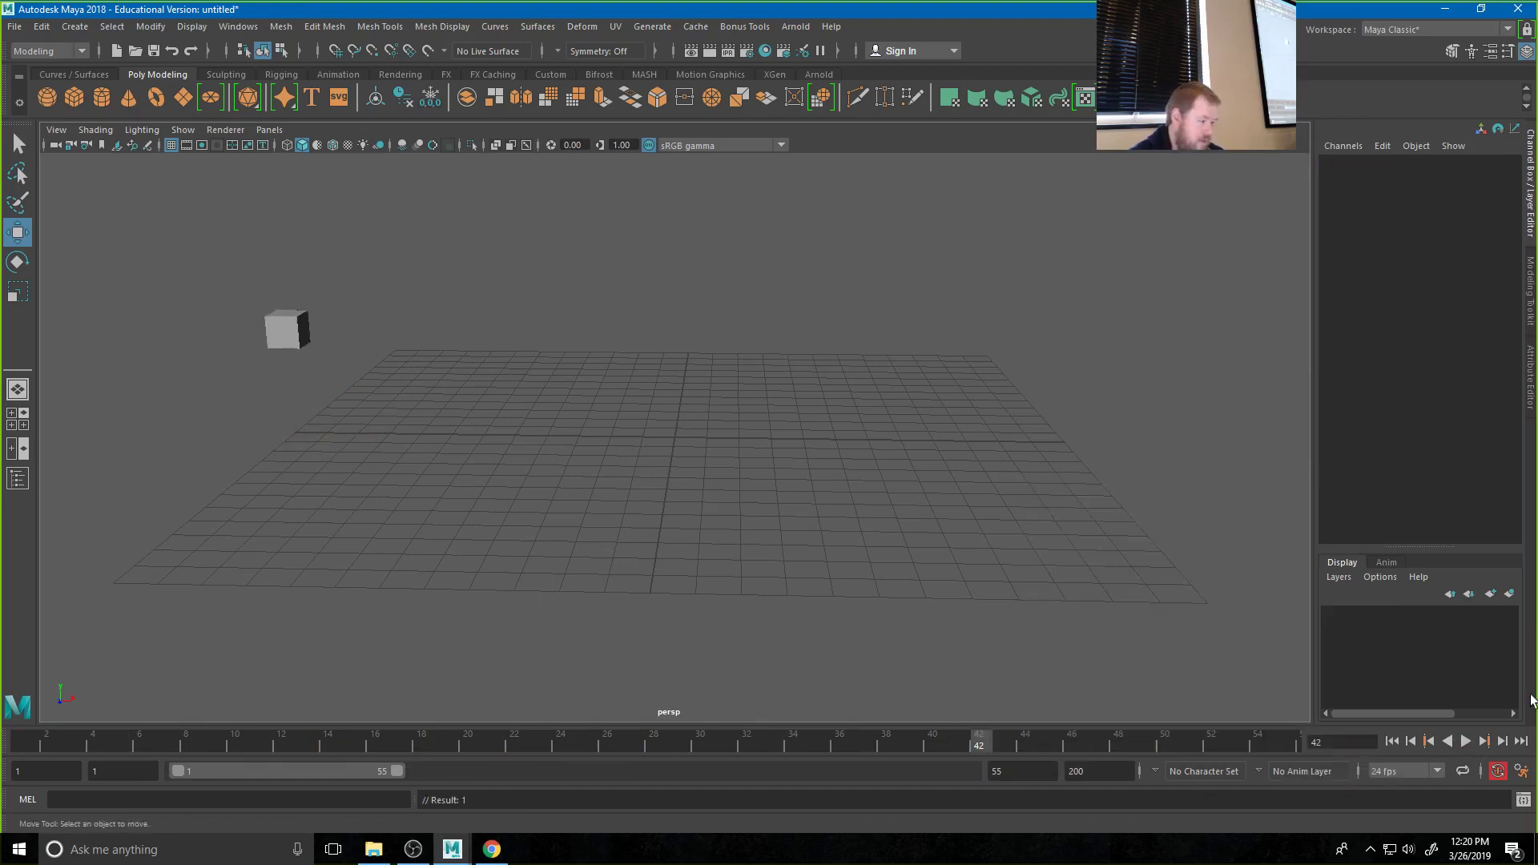
pyautogui.click(1465, 741)
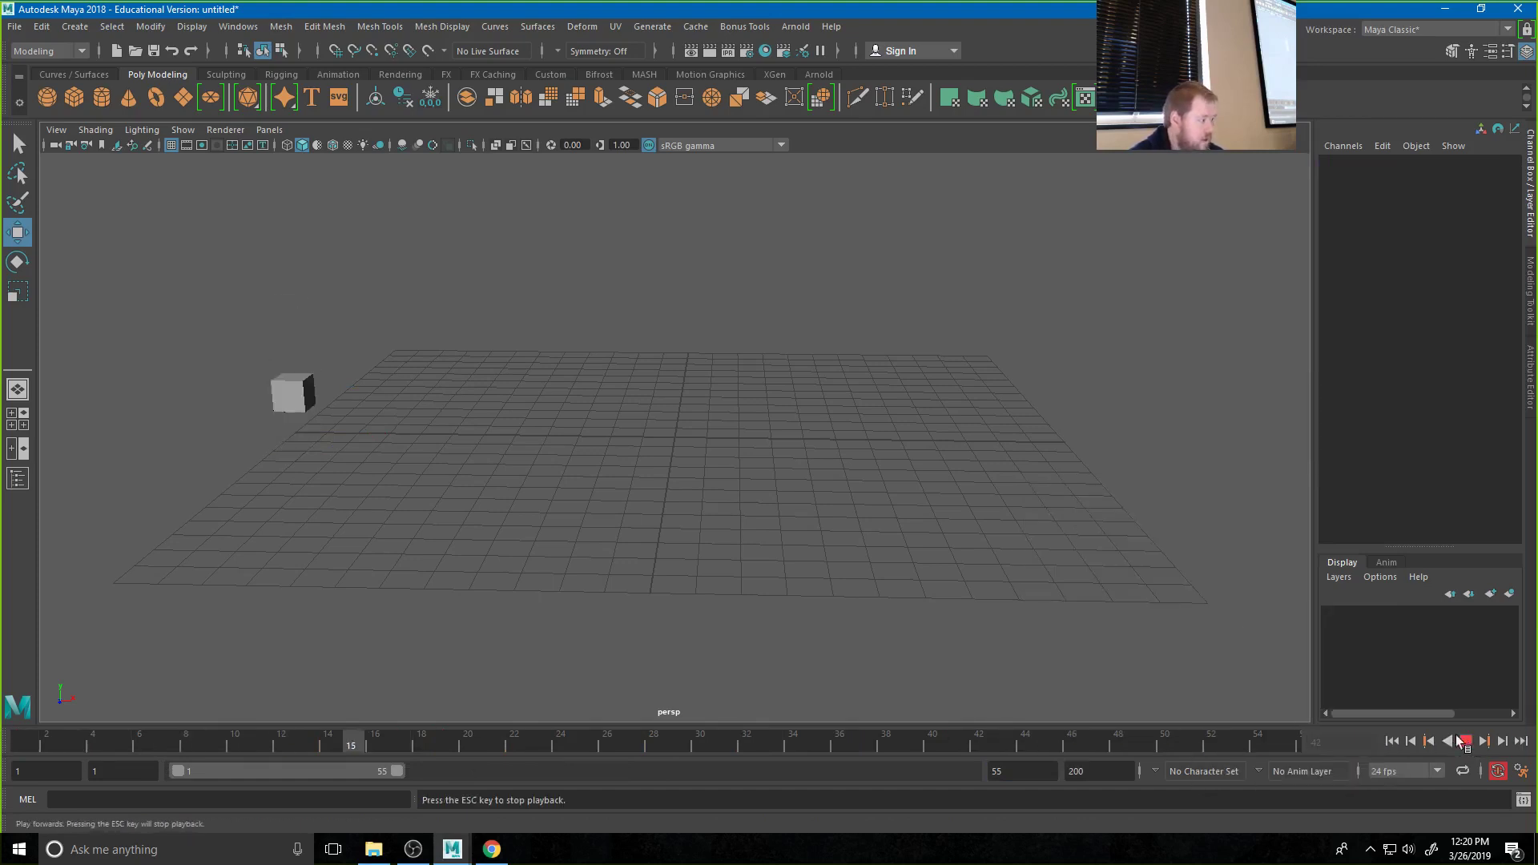
pyautogui.click(1465, 741)
# Give the cube's ground-level Translate Y keys linear tangents in the Graph Editor, and close the editor
pyautogui.click(301, 394)
pyautogui.click(238, 26)
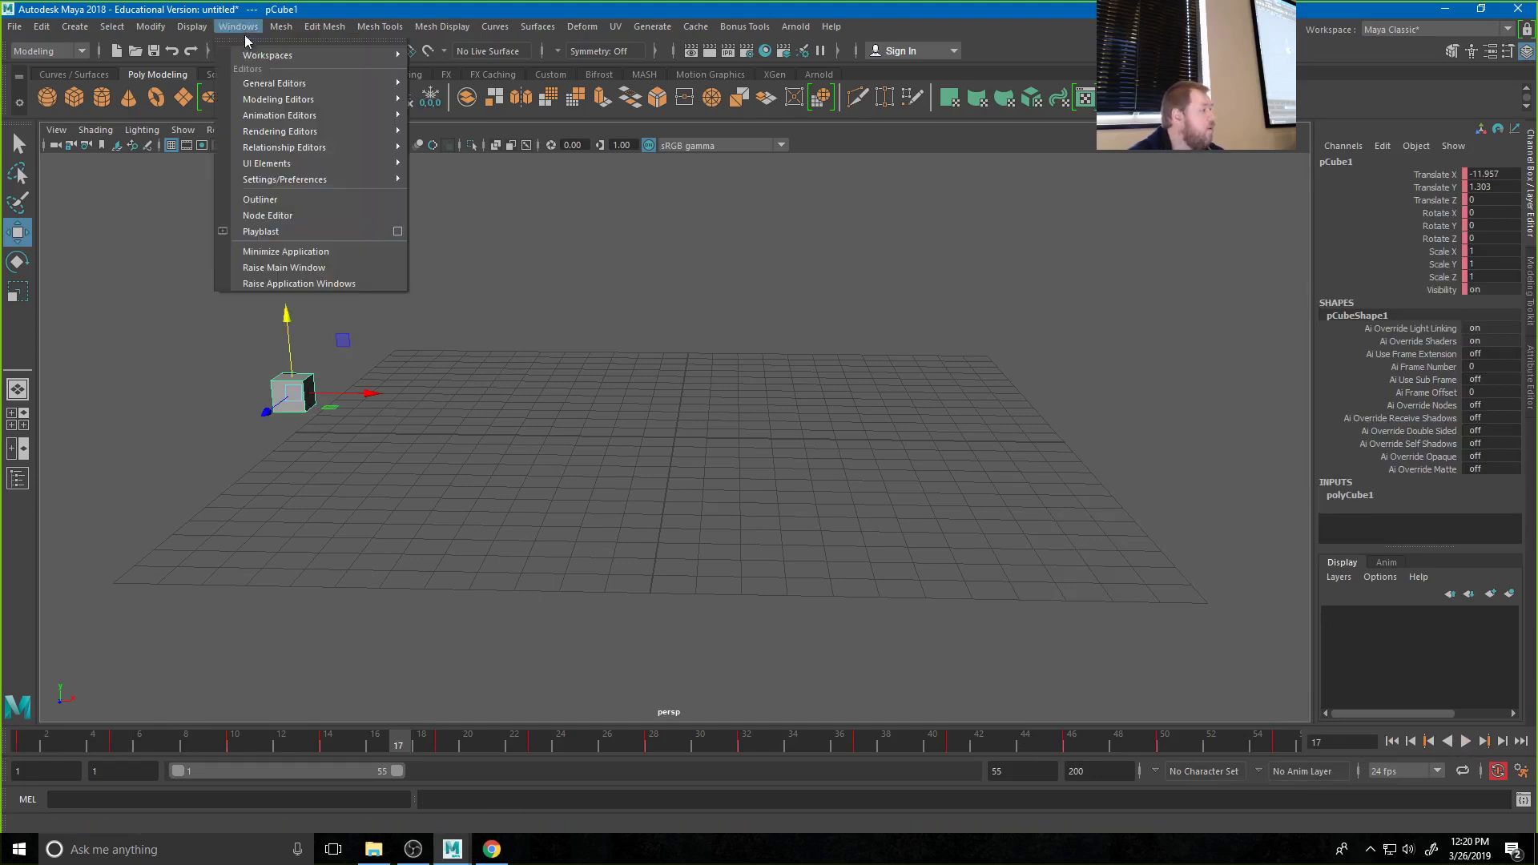
pyautogui.moveTo(306, 116)
pyautogui.click(453, 129)
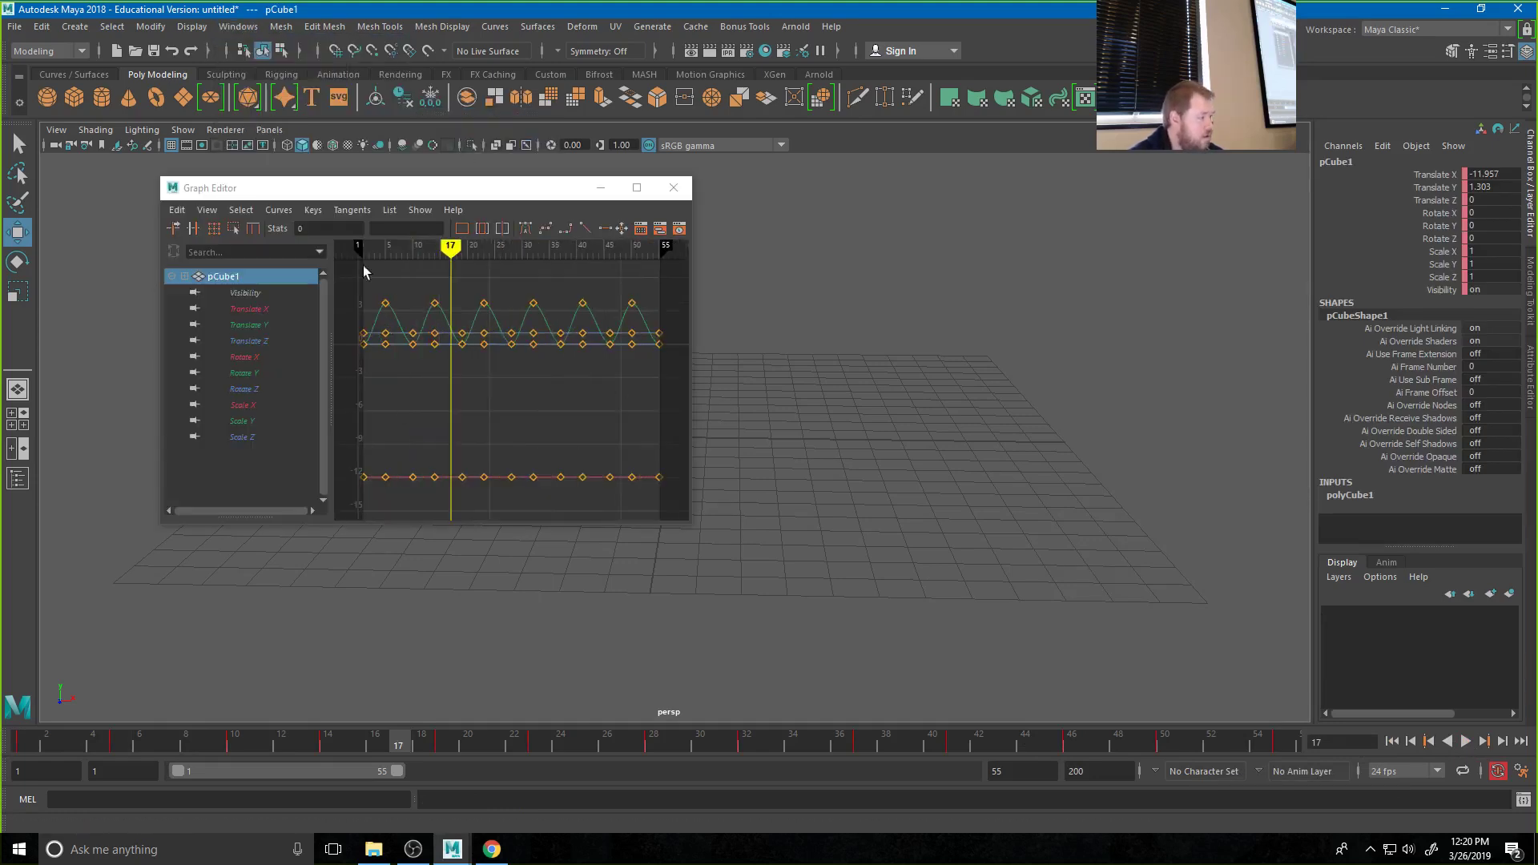
pyautogui.click(259, 325)
pyautogui.moveTo(661, 486); pyautogui.dragTo(661, 486)
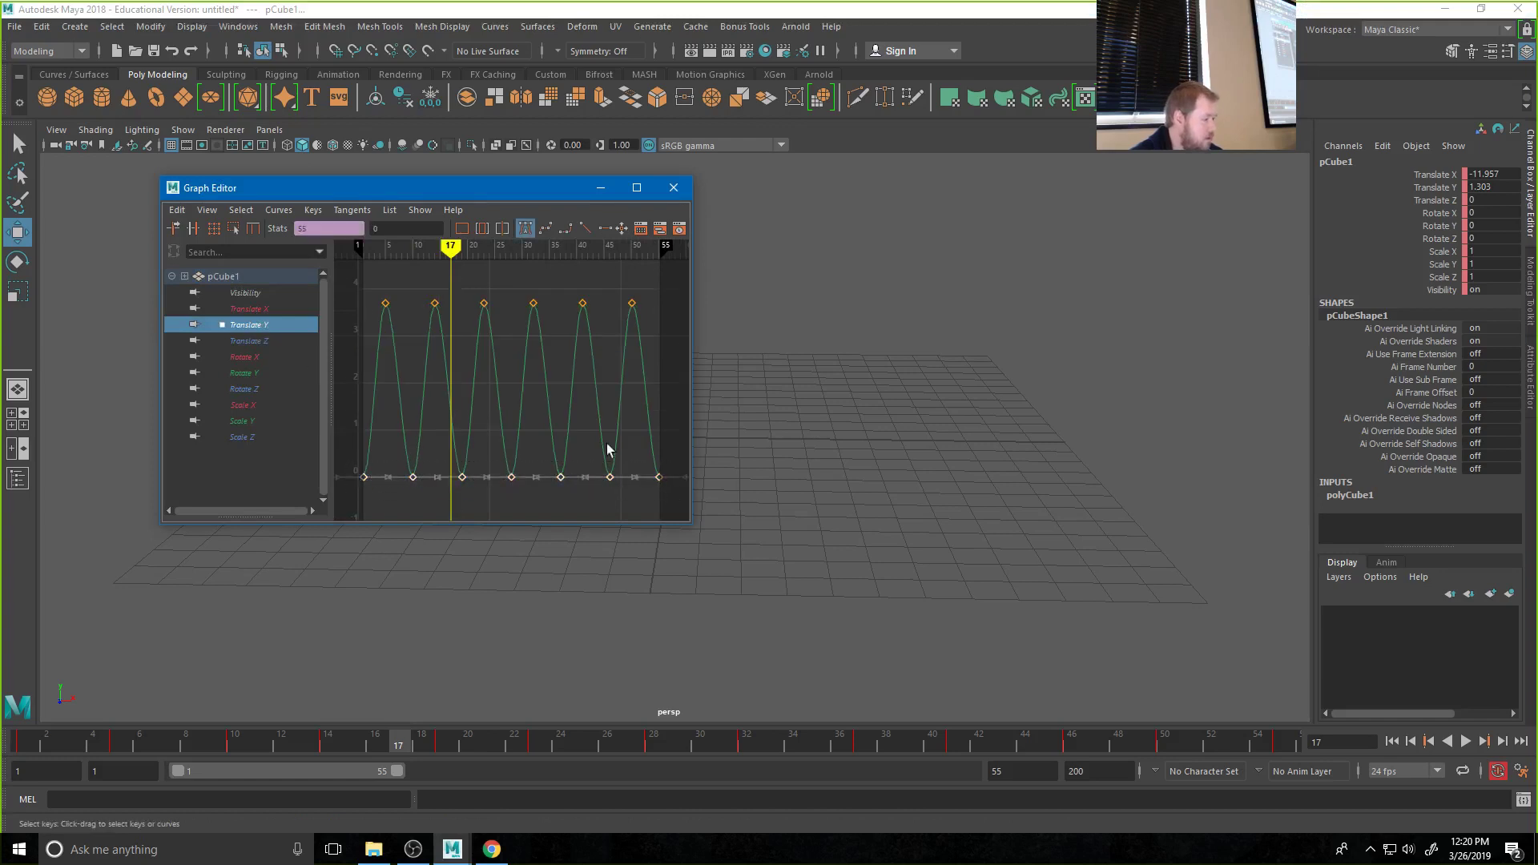
pyautogui.click(583, 230)
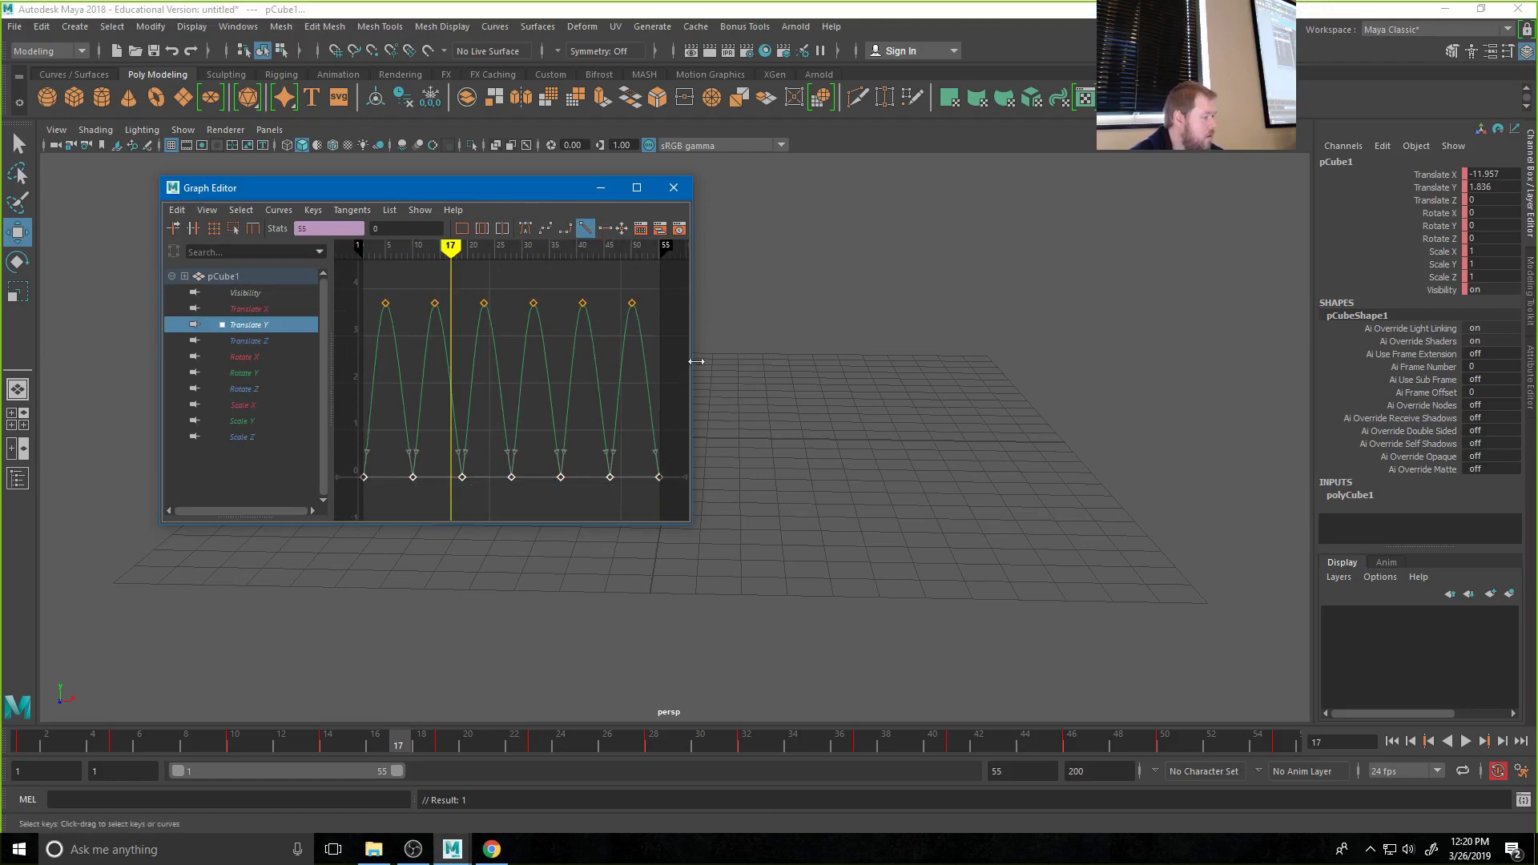
pyautogui.click(673, 187)
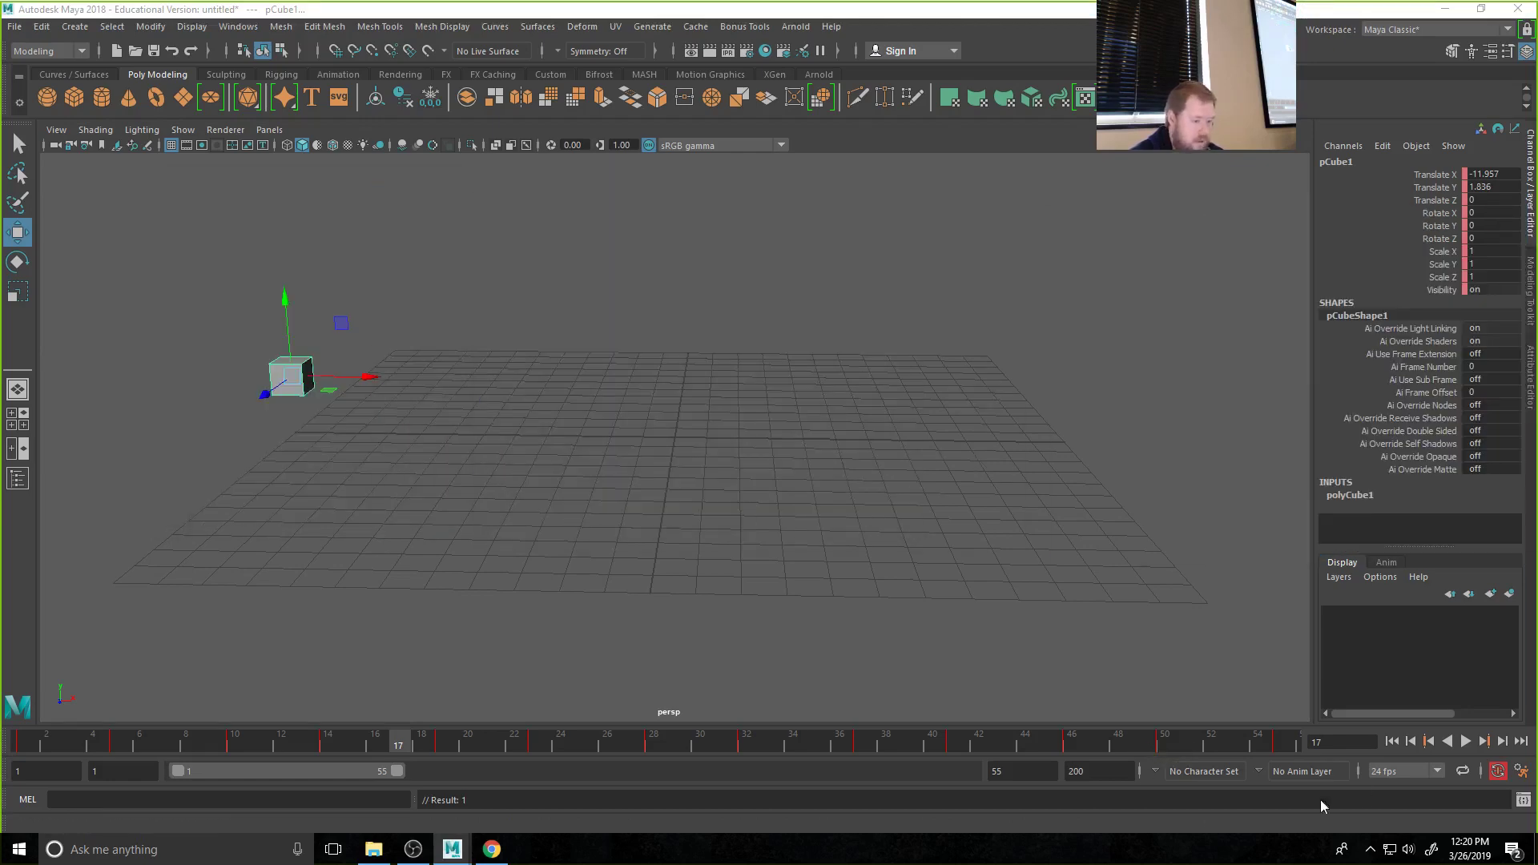
# Play the animation with the Graph Editor placed over the viewport and widened to show the bounce curve
pyautogui.click(1449, 742)
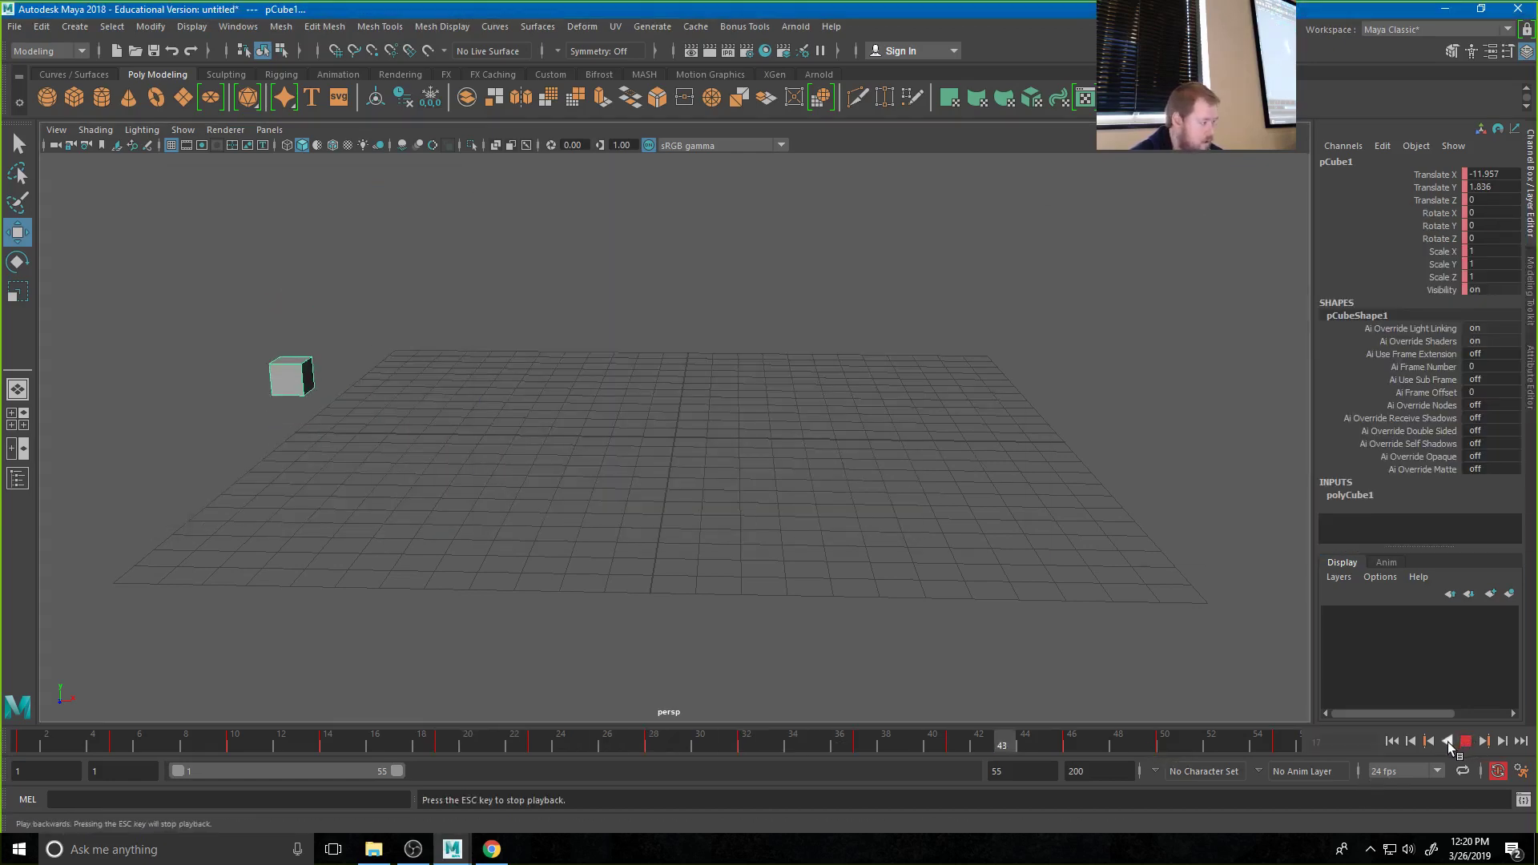
pyautogui.moveTo(1537, 231); pyautogui.dragTo(685, 153)
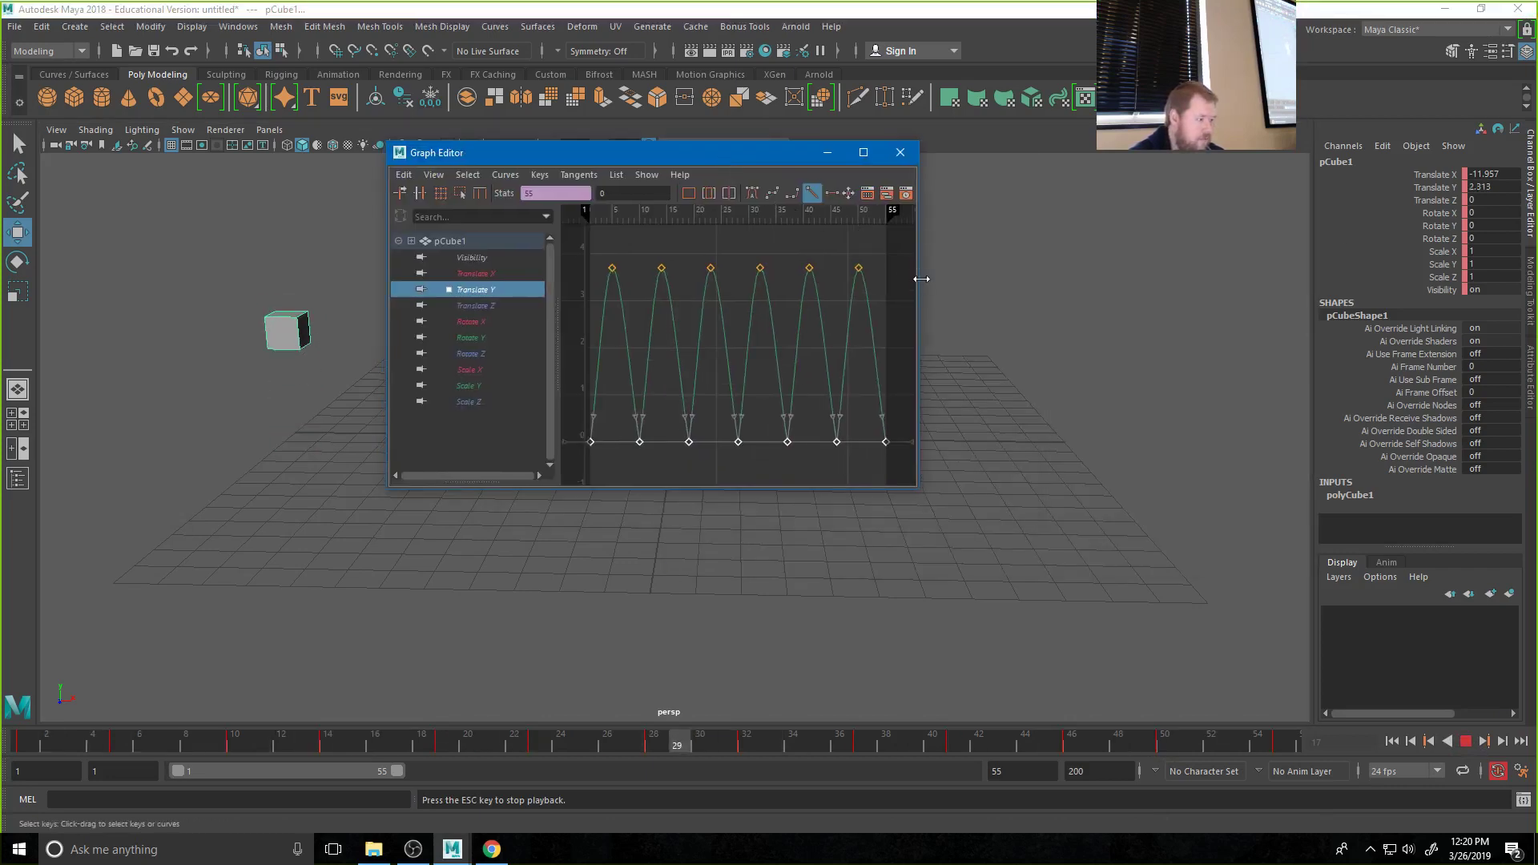
pyautogui.moveTo(921, 278); pyautogui.dragTo(1384, 280)
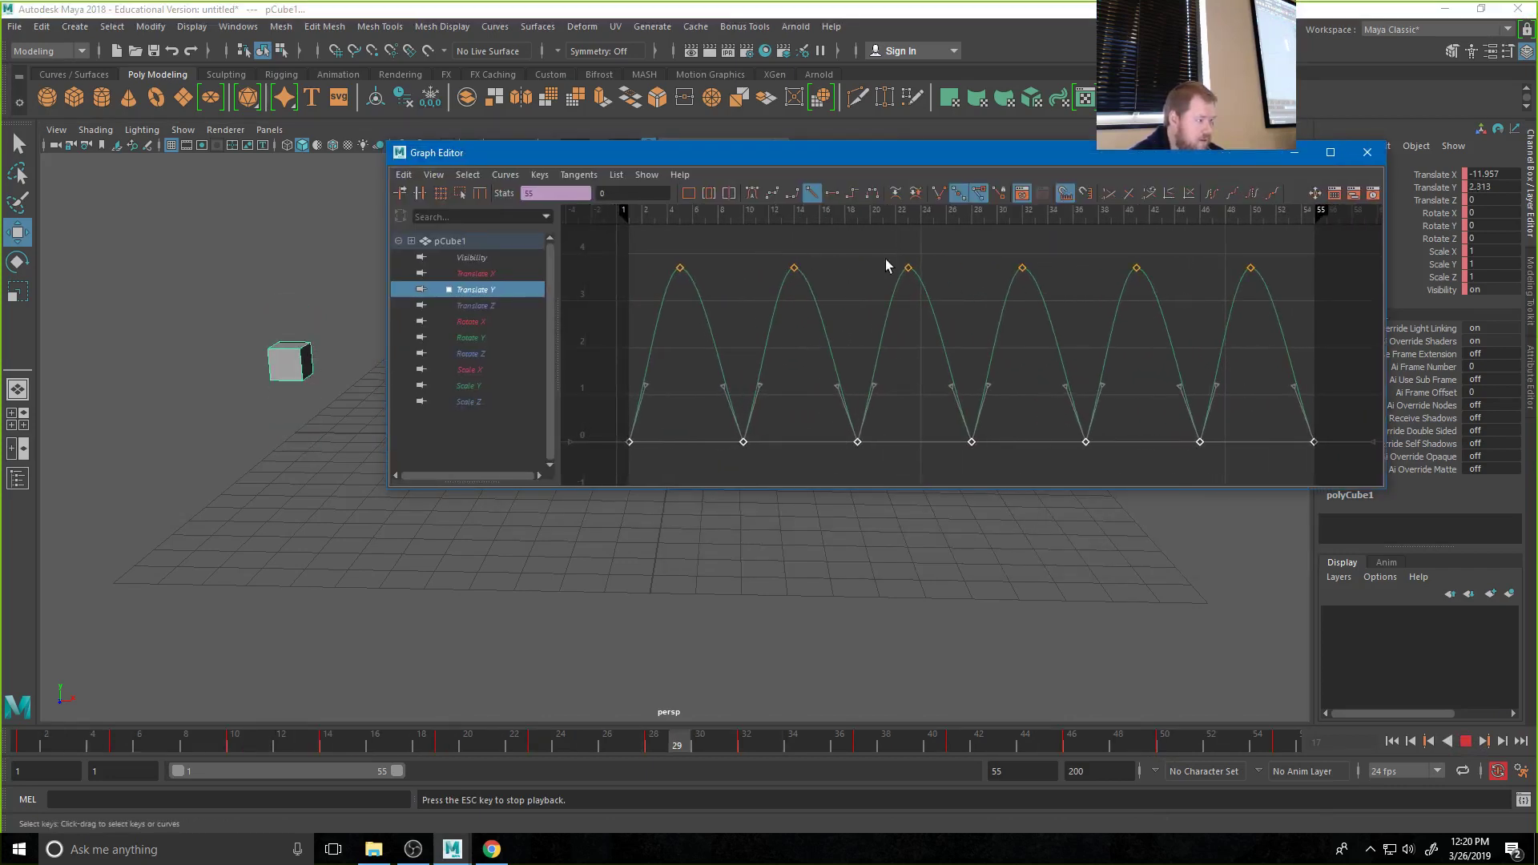
# Steepen the outgoing tangents of the ground-level Translate Y keys so the cube leaves the ground faster
pyautogui.moveTo(629, 362); pyautogui.dragTo(804, 405)
pyautogui.moveTo(766, 393); pyautogui.dragTo(759, 398, button='middle')
pyautogui.moveTo(799, 401); pyautogui.dragTo(1338, 475)
pyautogui.keyDown('shift'); pyautogui.moveTo(866, 364); pyautogui.dragTo(904, 407); pyautogui.keyUp('shift')
pyautogui.keyDown('shift'); pyautogui.moveTo(966, 368); pyautogui.dragTo(999, 399); pyautogui.keyUp('shift')
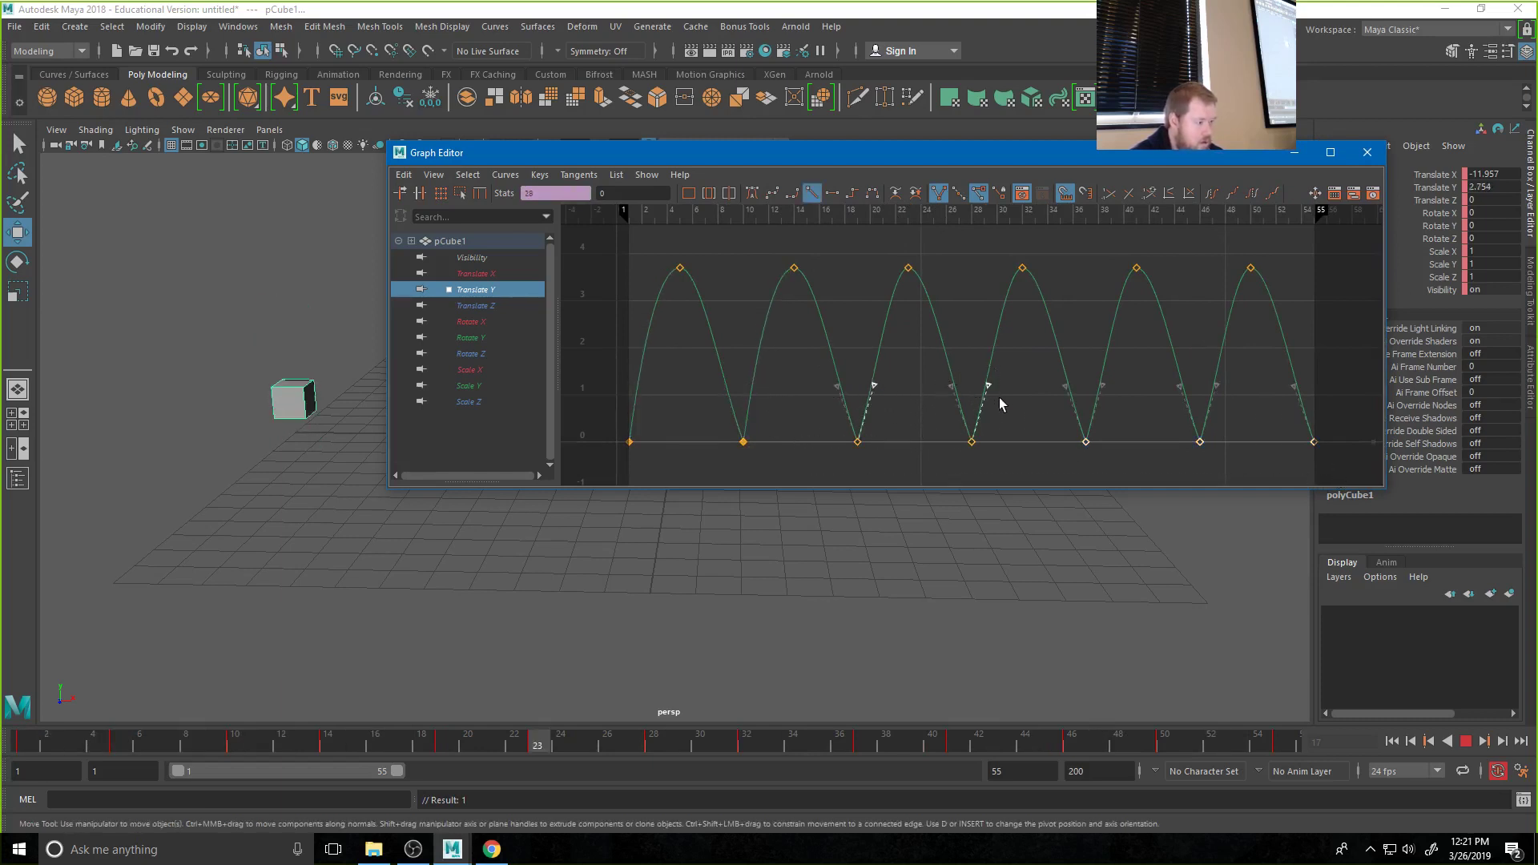
pyautogui.click(1221, 393)
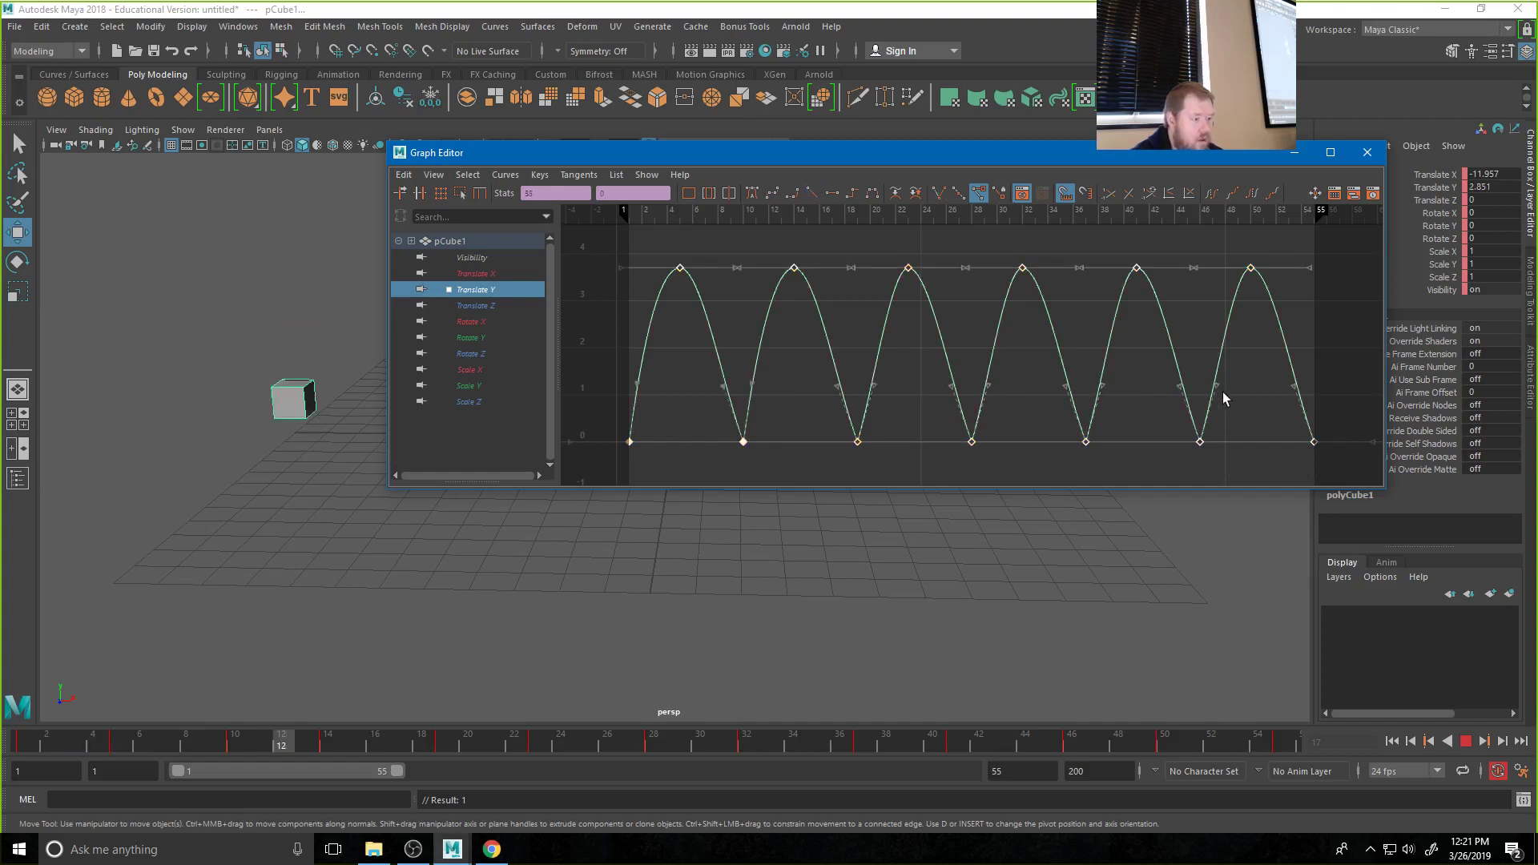
pyautogui.hotkey('ctrl', 'z')
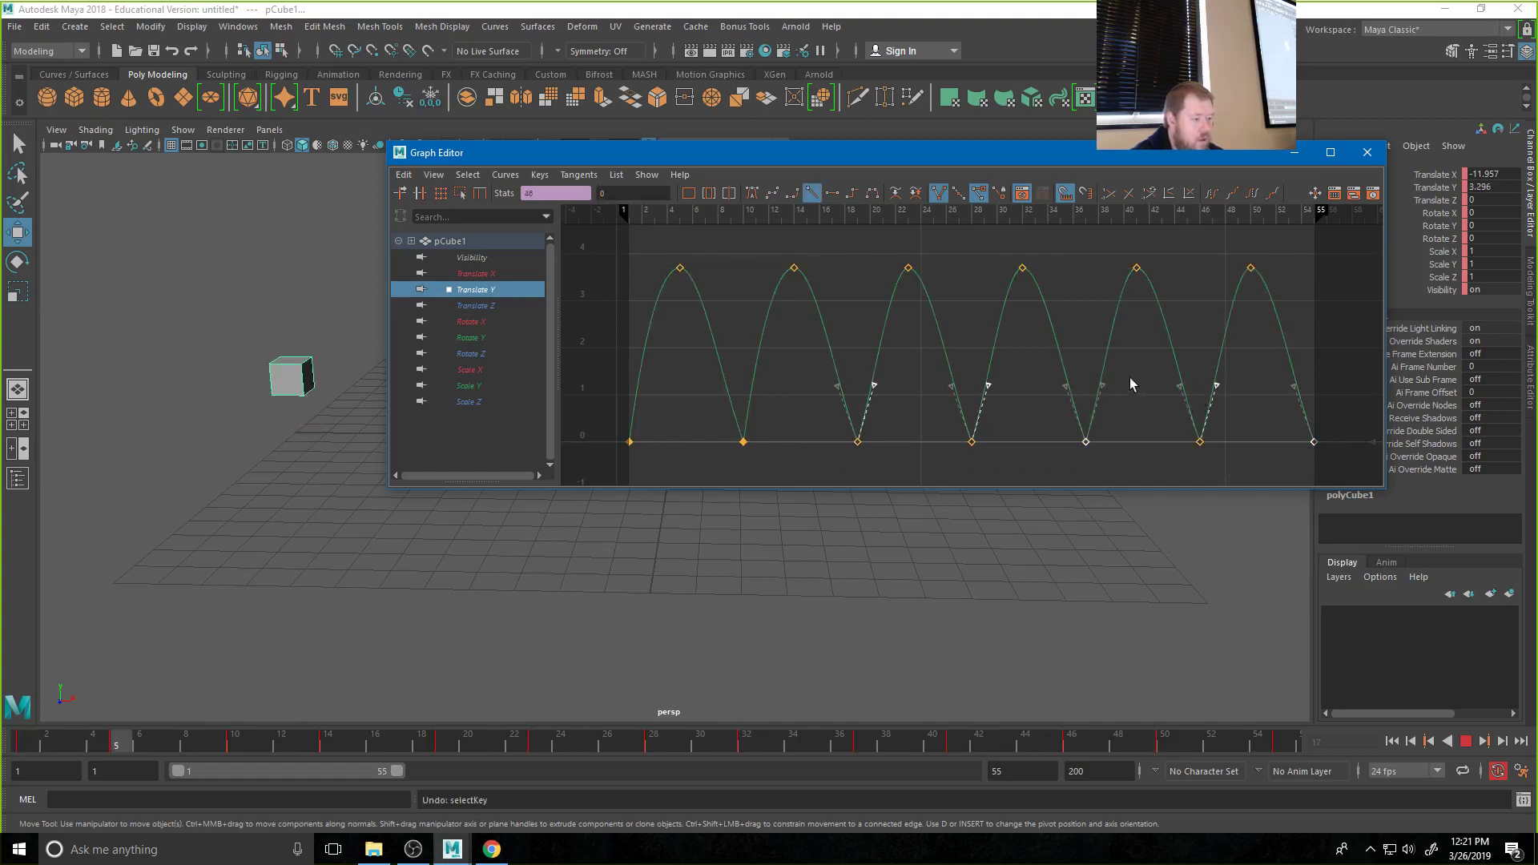
pyautogui.keyDown('shift'); pyautogui.moveTo(1123, 377); pyautogui.dragTo(1094, 395); pyautogui.keyUp('shift')
pyautogui.moveTo(1244, 402); pyautogui.dragTo(1237, 398, button='middle')
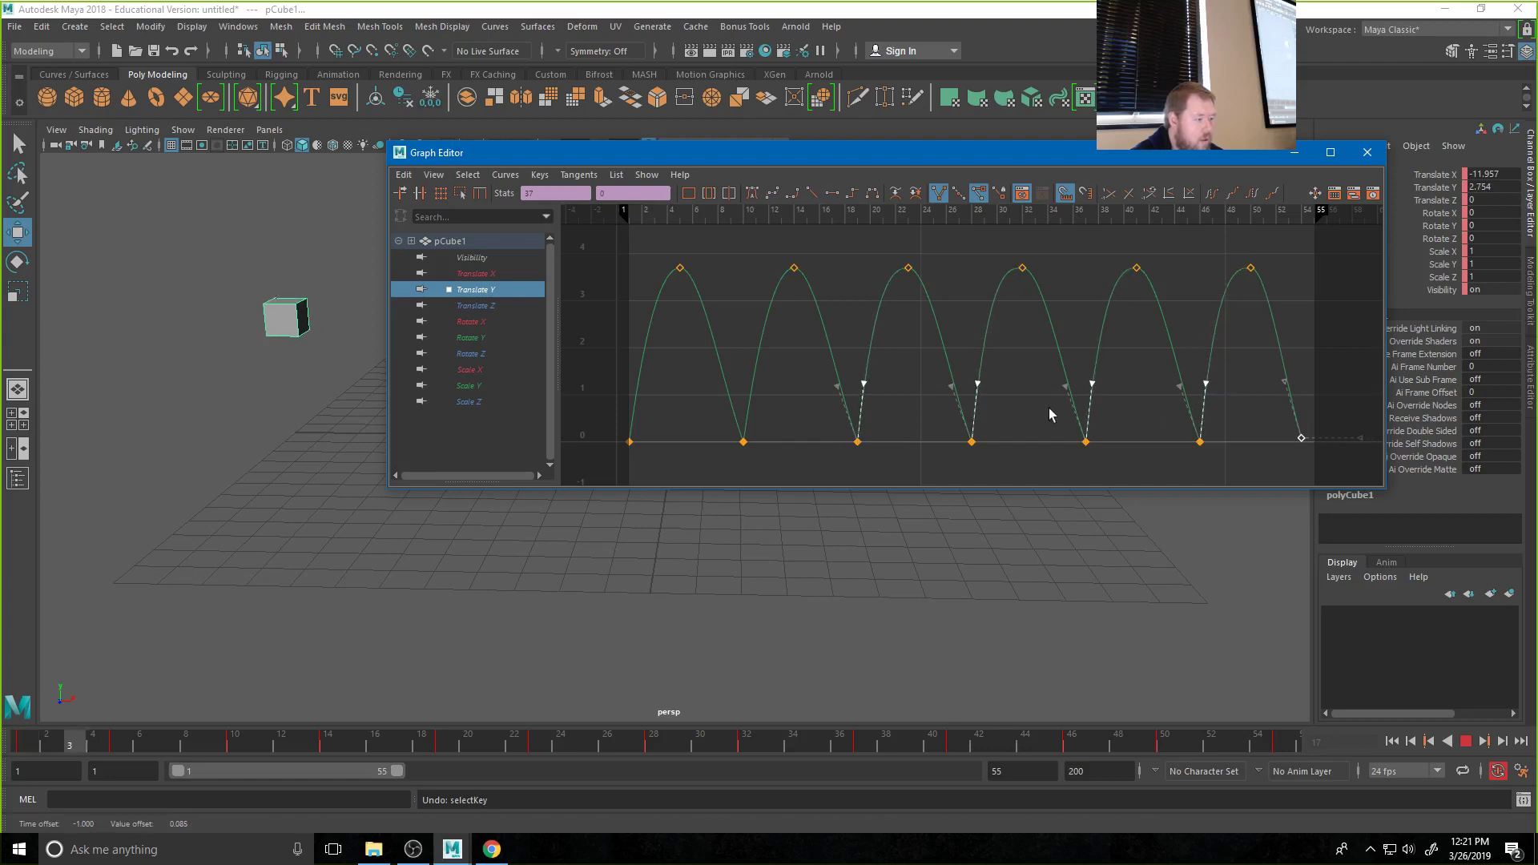
# Steepen the incoming tangents of the ground-level Translate Y keys so the cube falls faster into each landing
pyautogui.moveTo(615, 417); pyautogui.dragTo(1373, 456)
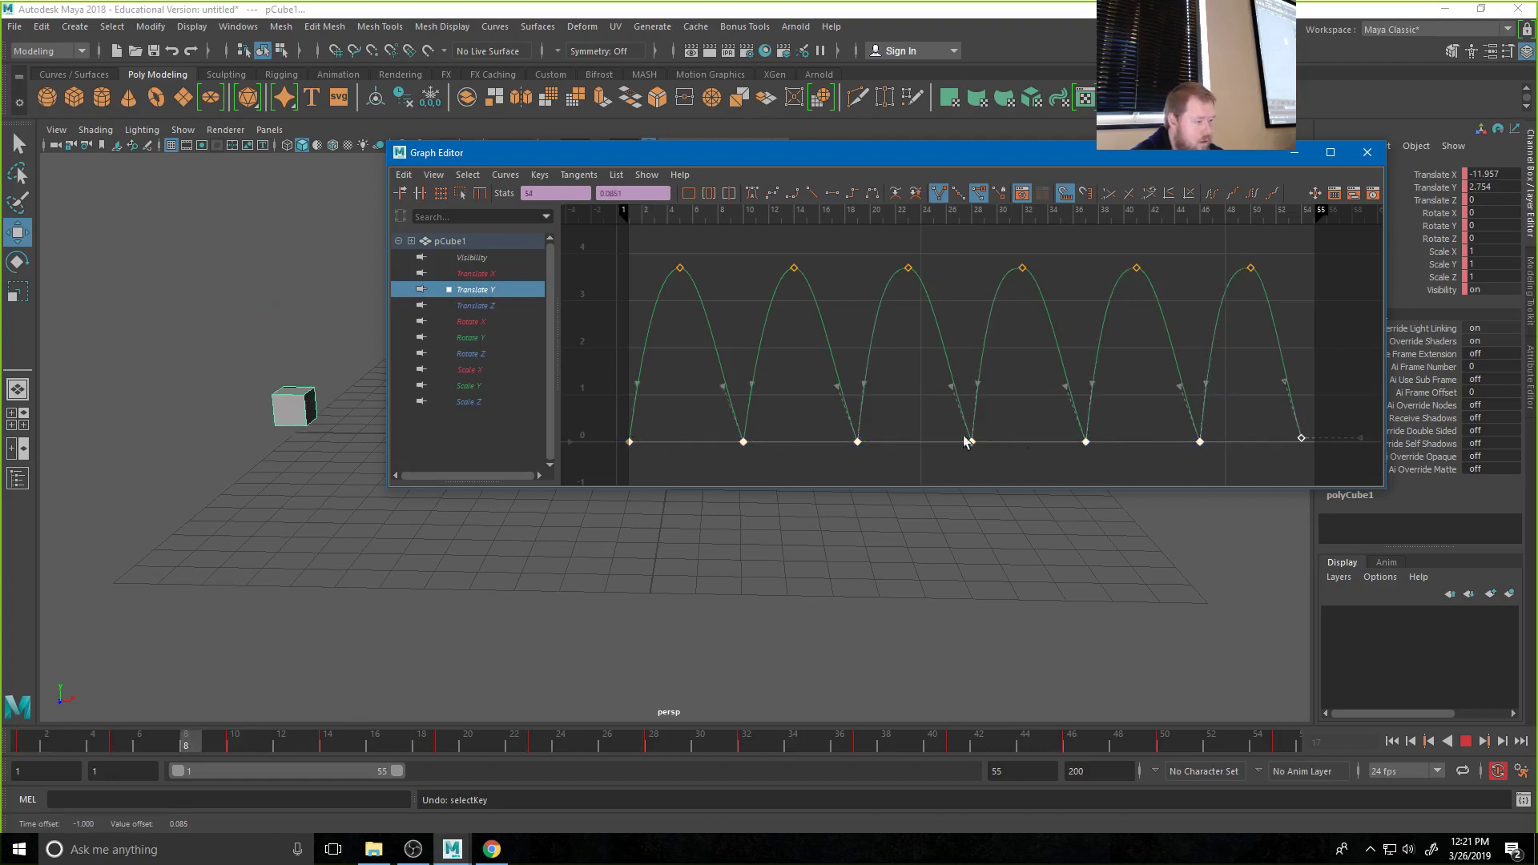
pyautogui.moveTo(752, 370); pyautogui.dragTo(1342, 468)
pyautogui.keyDown('shift'); pyautogui.moveTo(818, 374); pyautogui.dragTo(1089, 417); pyautogui.keyUp('shift')
pyautogui.keyDown('shift'); pyautogui.moveTo(1153, 368); pyautogui.dragTo(1299, 396); pyautogui.keyUp('shift')
pyautogui.moveTo(1254, 395); pyautogui.dragTo(1265, 387, button='middle')
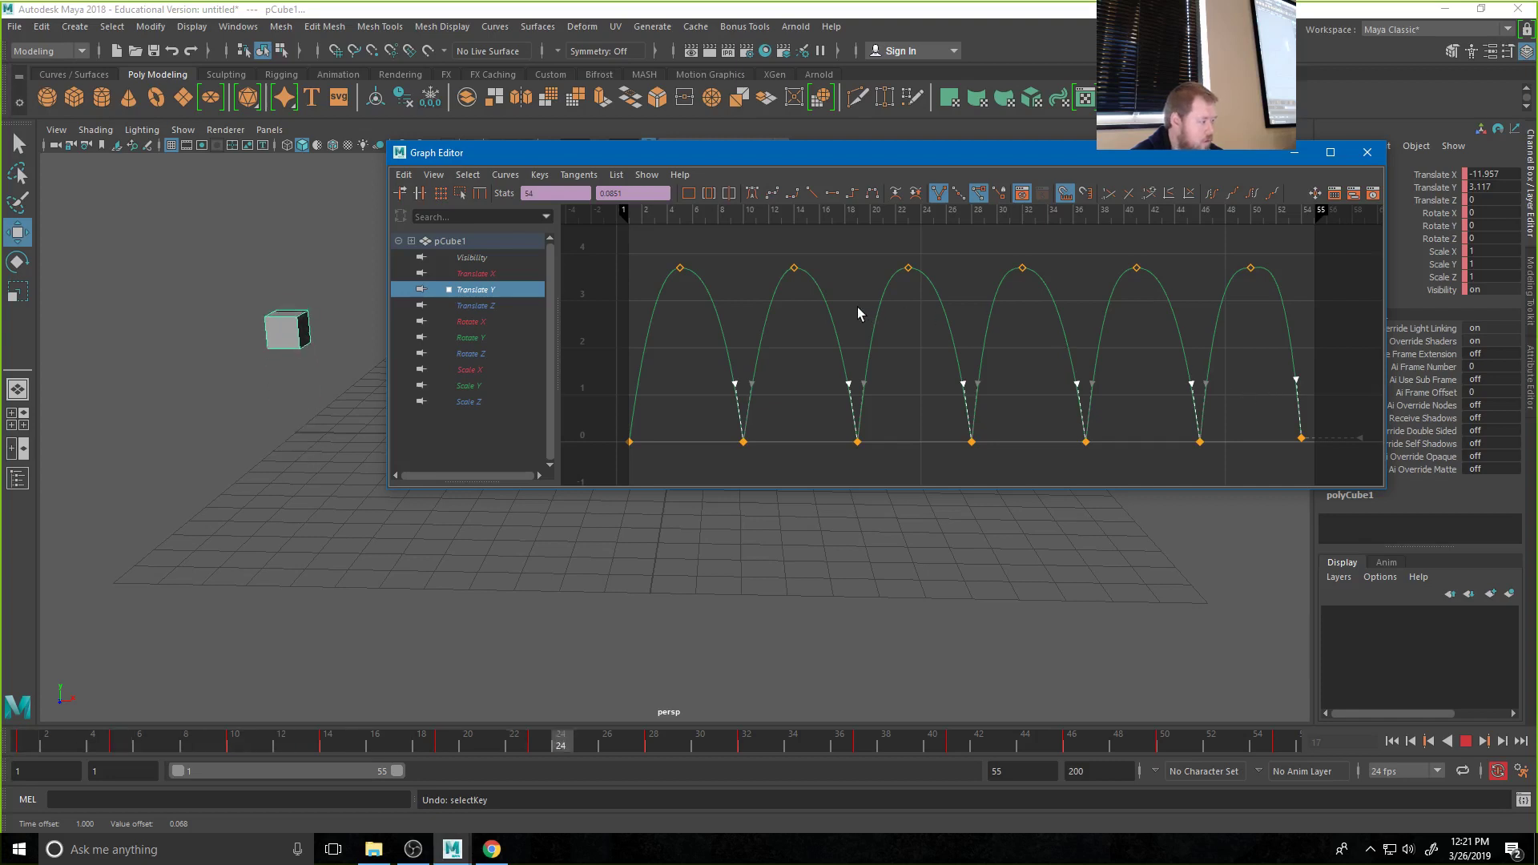
# Display and frame the curves from Translate X through Scale Z, and move and narrow the Graph Editor
pyautogui.click(1014, 33)
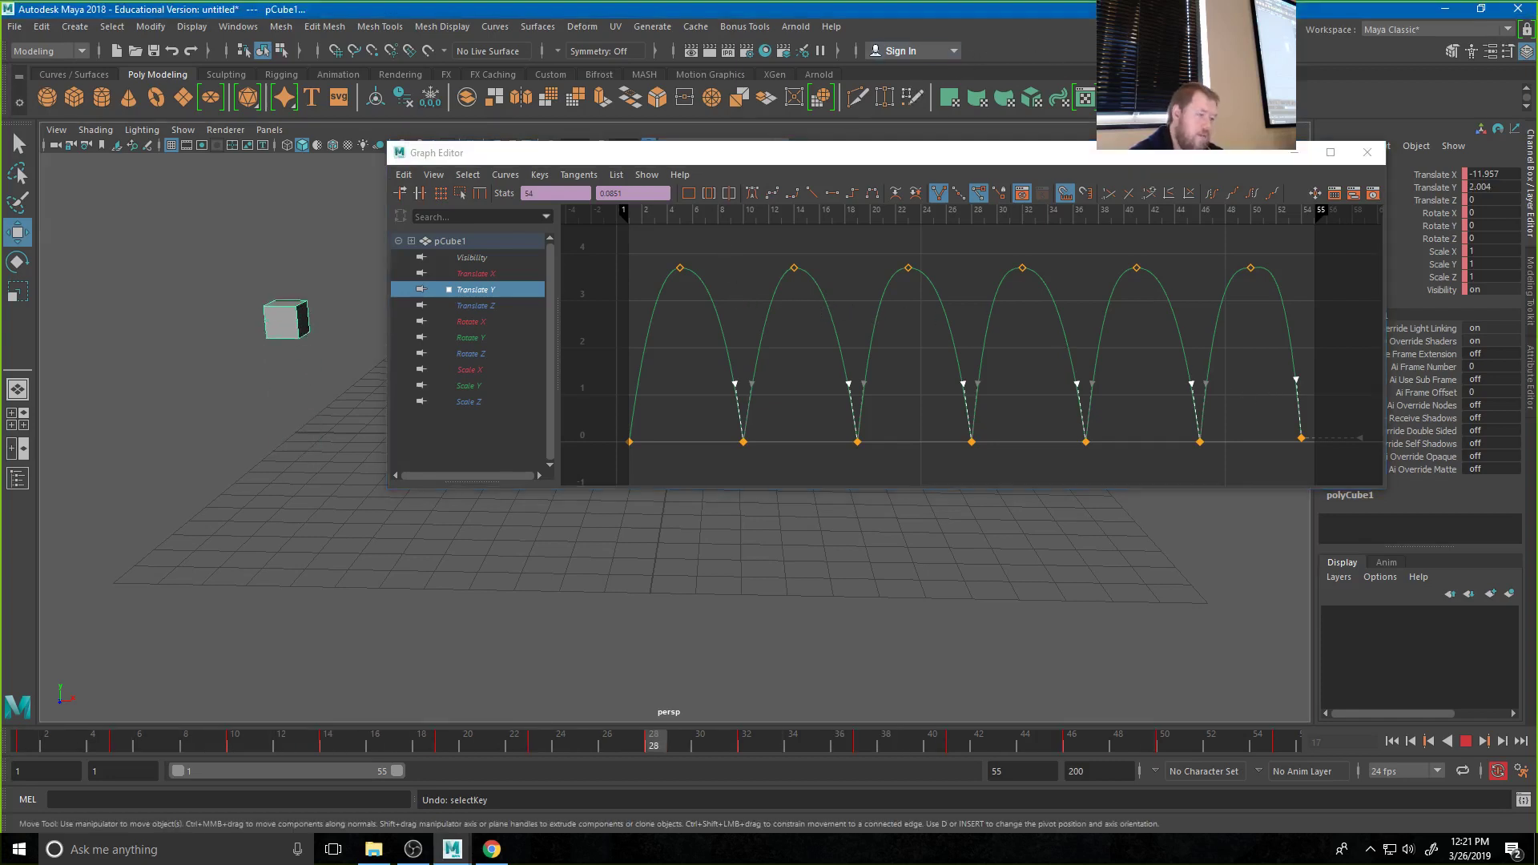
pyautogui.click(489, 274)
pyautogui.keyDown('shift'); pyautogui.click(470, 401); pyautogui.keyUp('shift')
pyautogui.press('f')
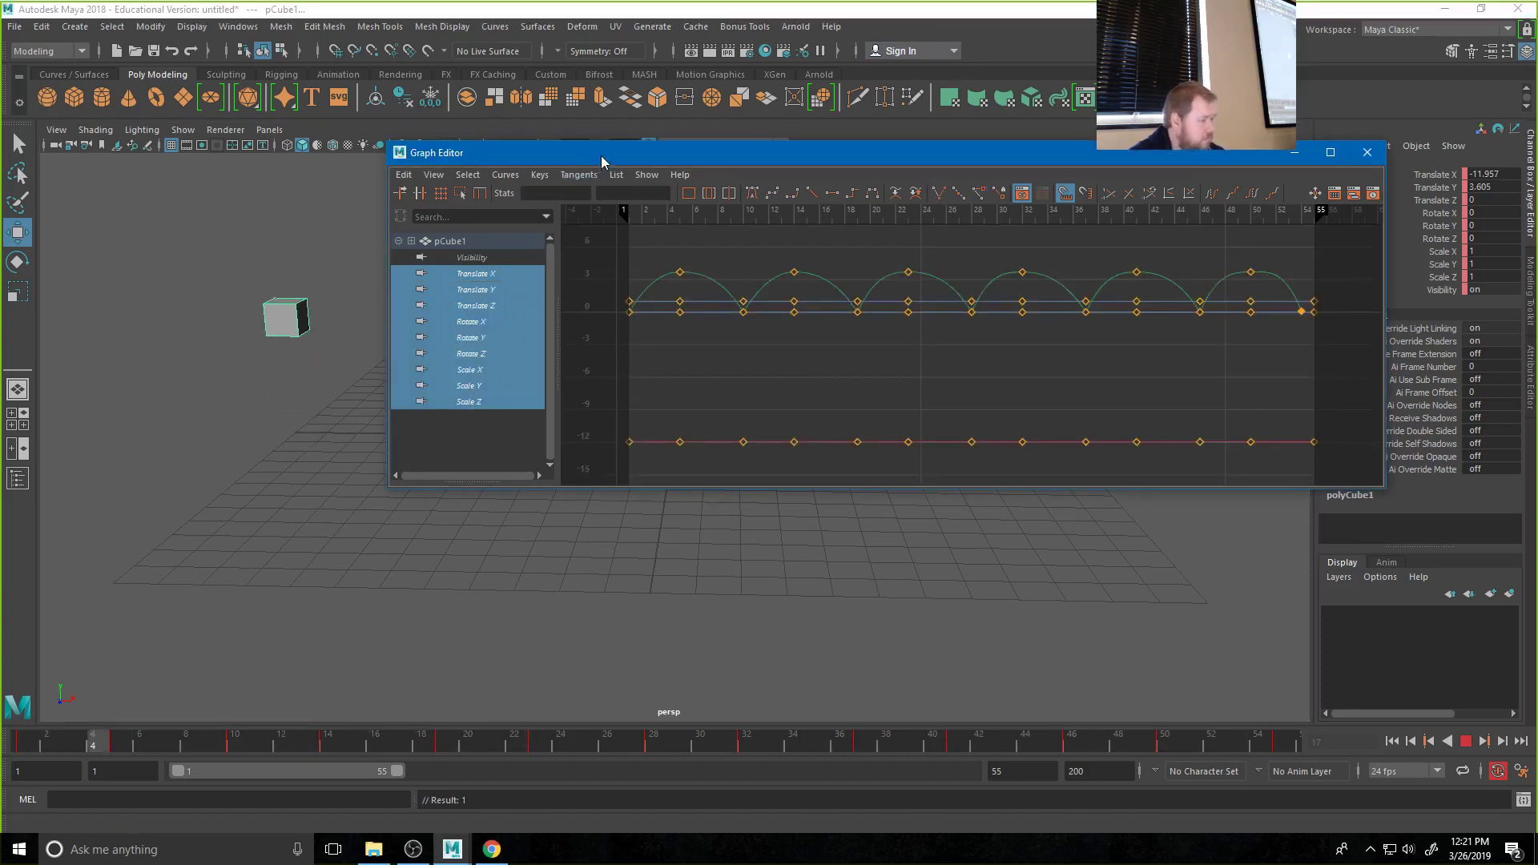
pyautogui.moveTo(604, 157); pyautogui.dragTo(687, 149)
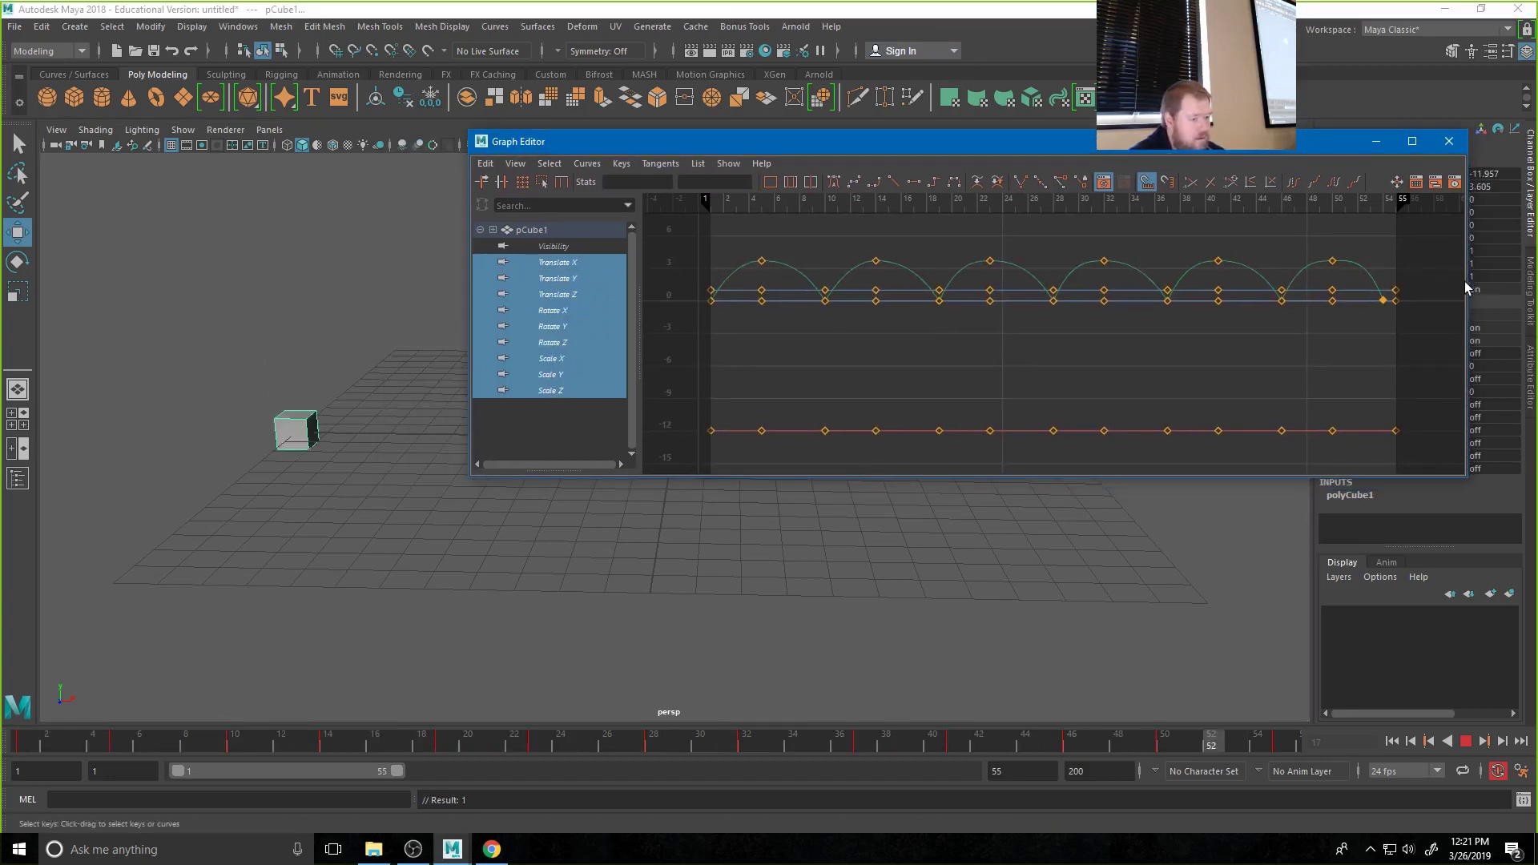
pyautogui.moveTo(1469, 285); pyautogui.dragTo(1131, 297)
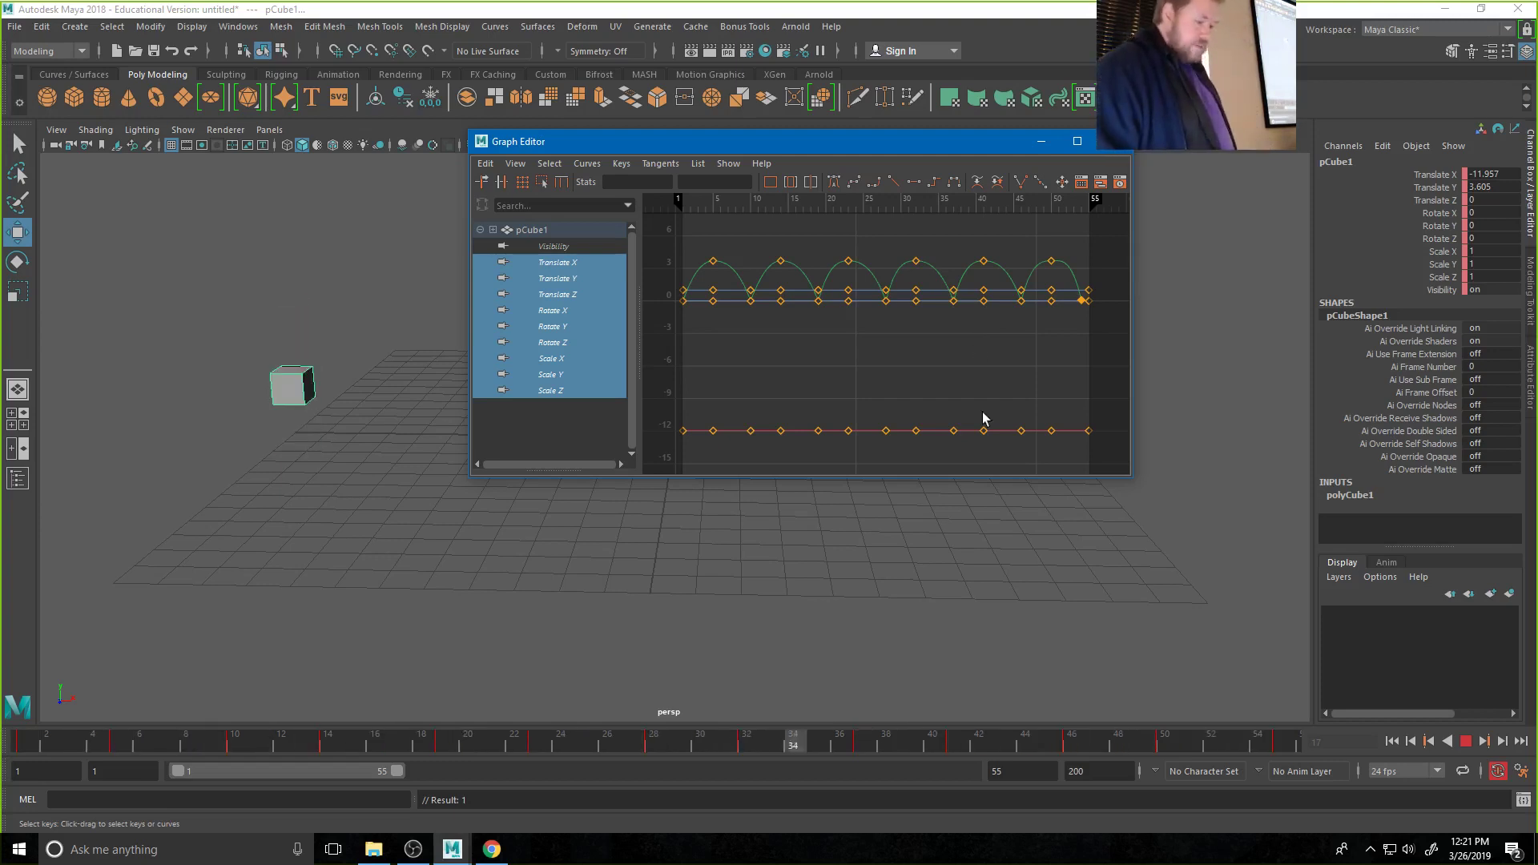
# Stop playback and show the Translate Y curve, followed by the Translate Z curve, on its own
pyautogui.click(1463, 743)
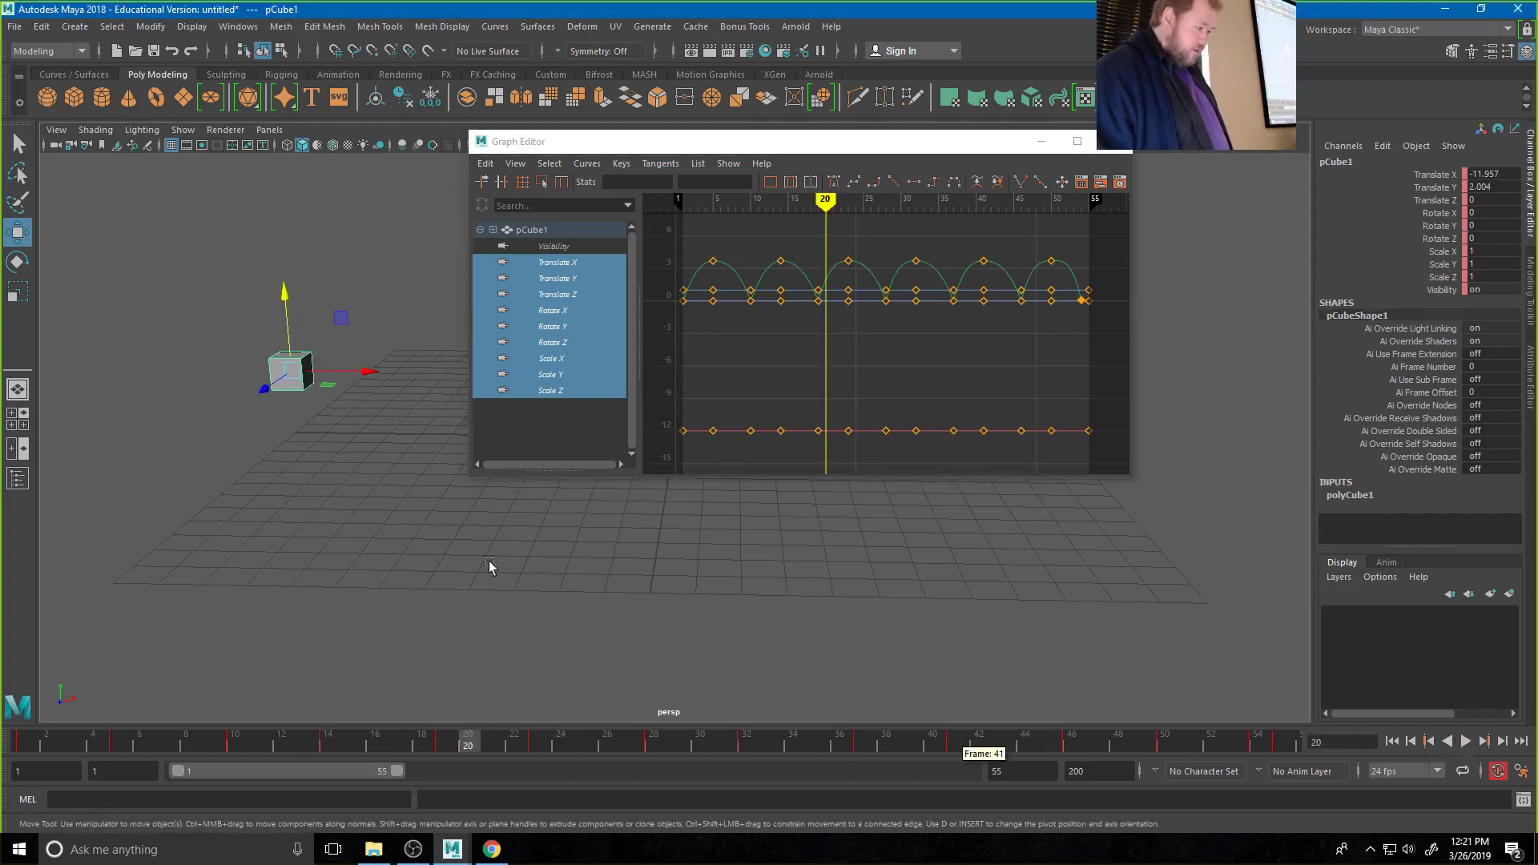
pyautogui.click(560, 279)
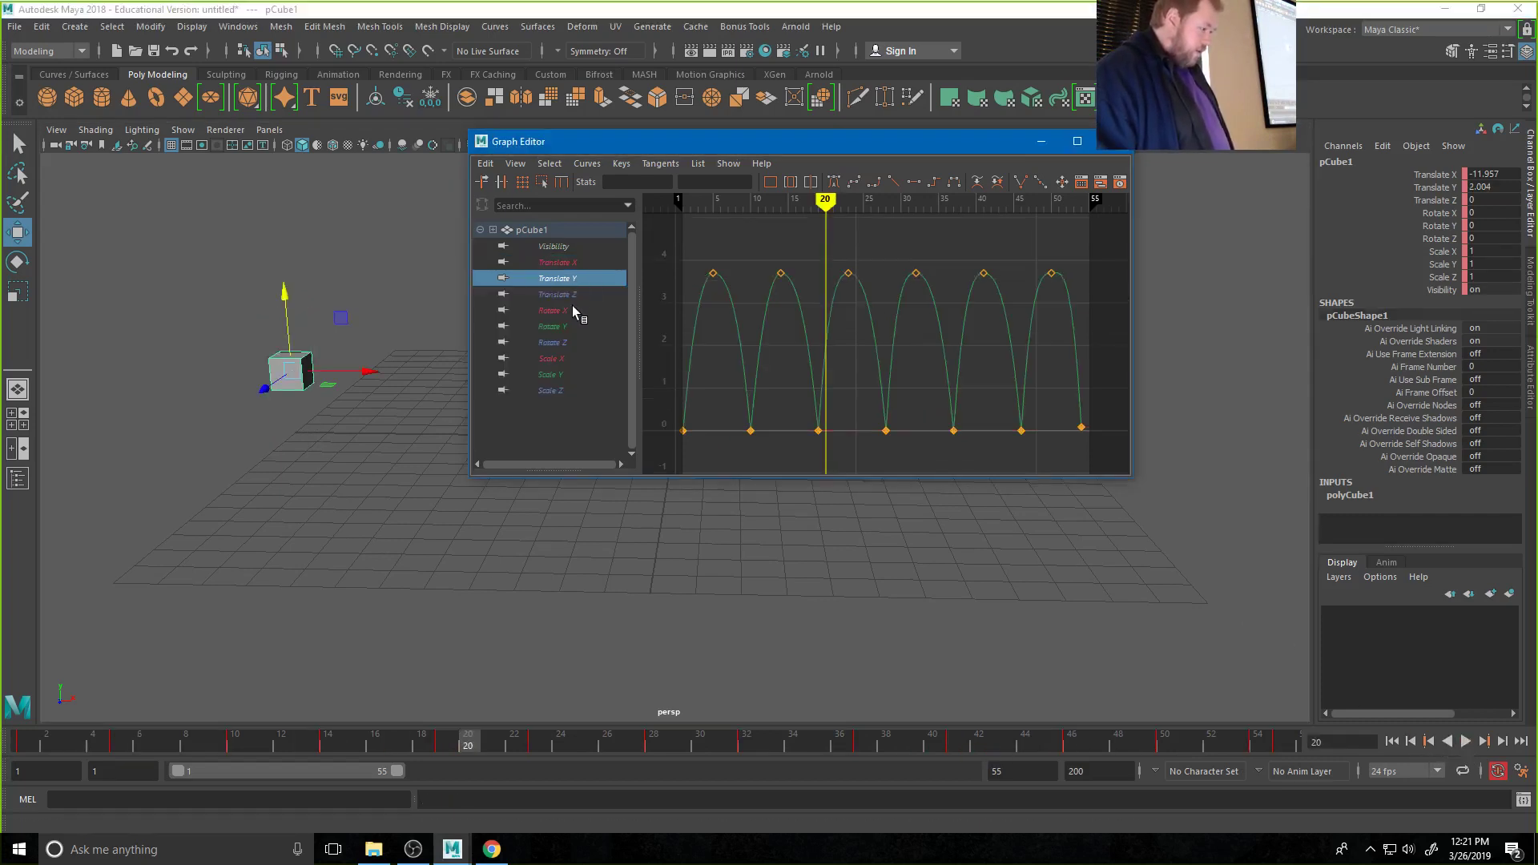
pyautogui.click(572, 295)
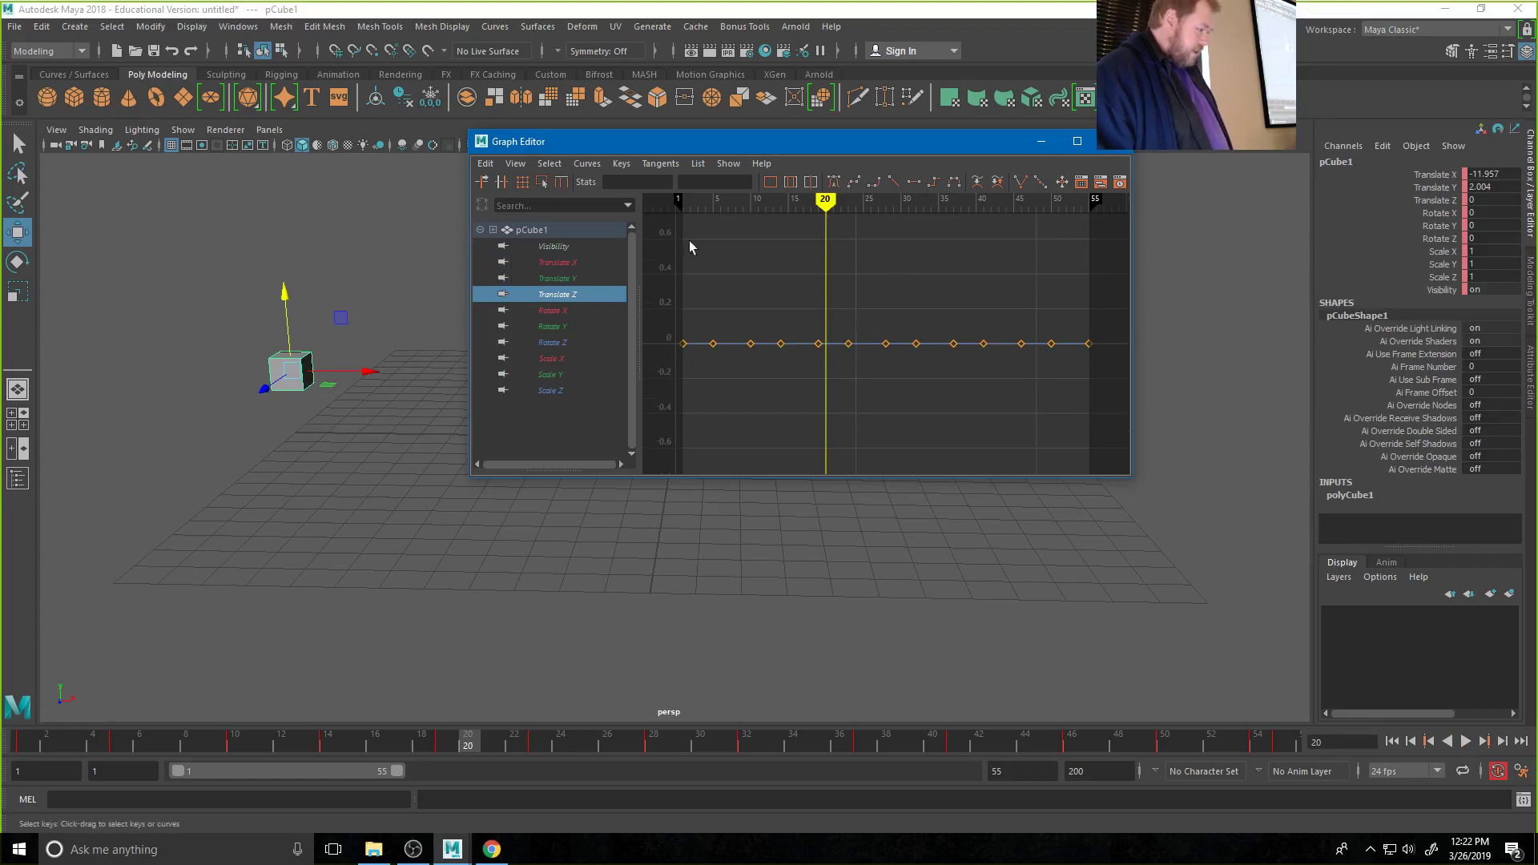
# Delete the Translate X keys between the first and last frames so only the two end keys remain
pyautogui.click(561, 263)
pyautogui.moveTo(700, 318); pyautogui.dragTo(1075, 401)
pyautogui.press('Delete')
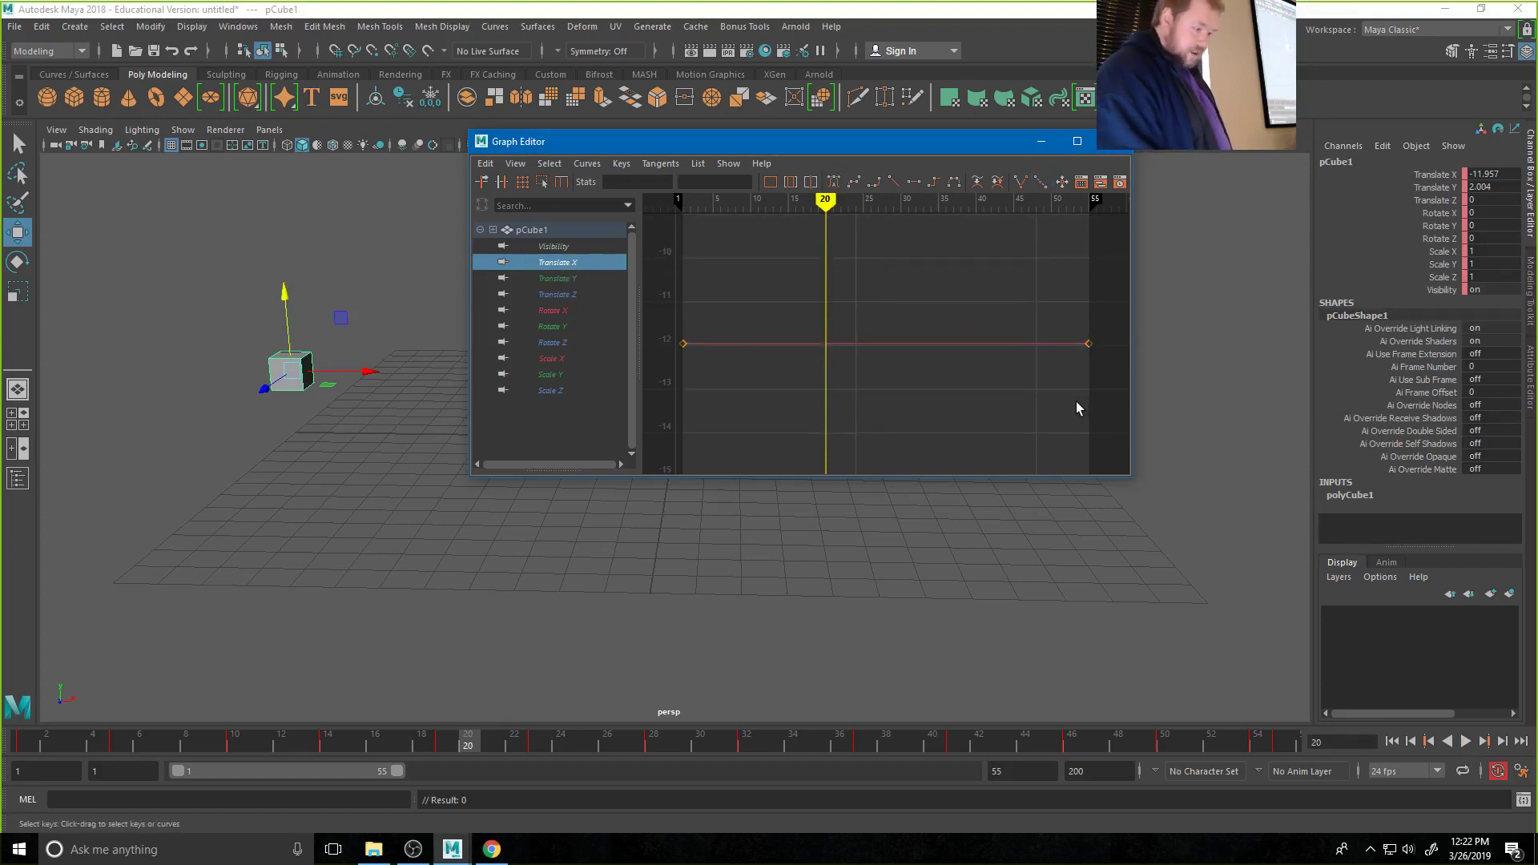
# Raise the Translate X key at frame 55 to about 47.2 so the cube travels along X
pyautogui.moveTo(1074, 316); pyautogui.dragTo(1110, 374)
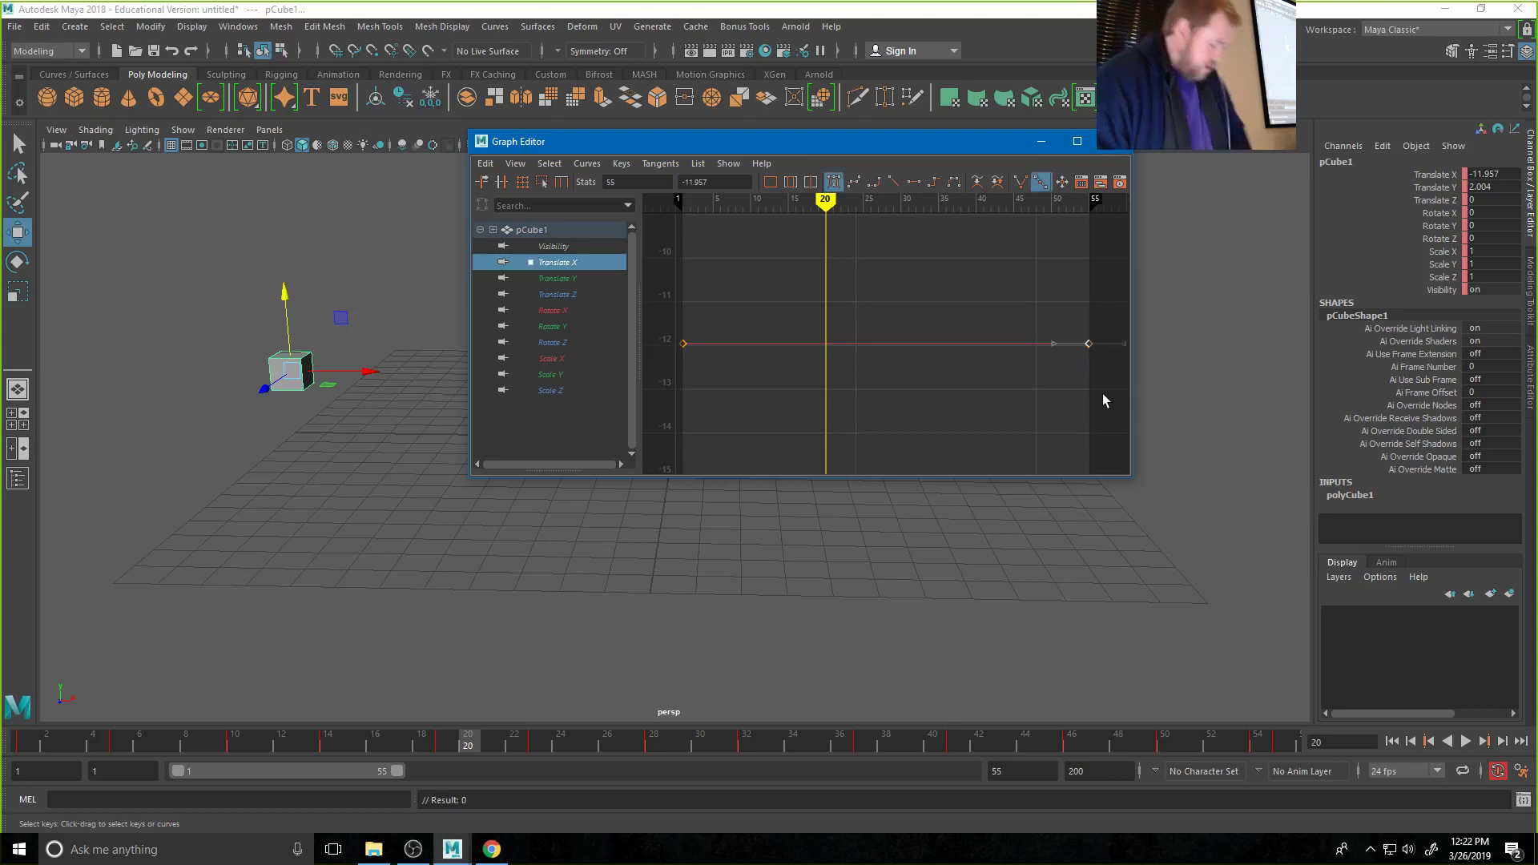
pyautogui.keyDown('shift'); pyautogui.moveTo(1092, 385); pyautogui.dragTo(1065, 135, button='middle'); pyautogui.keyUp('shift')
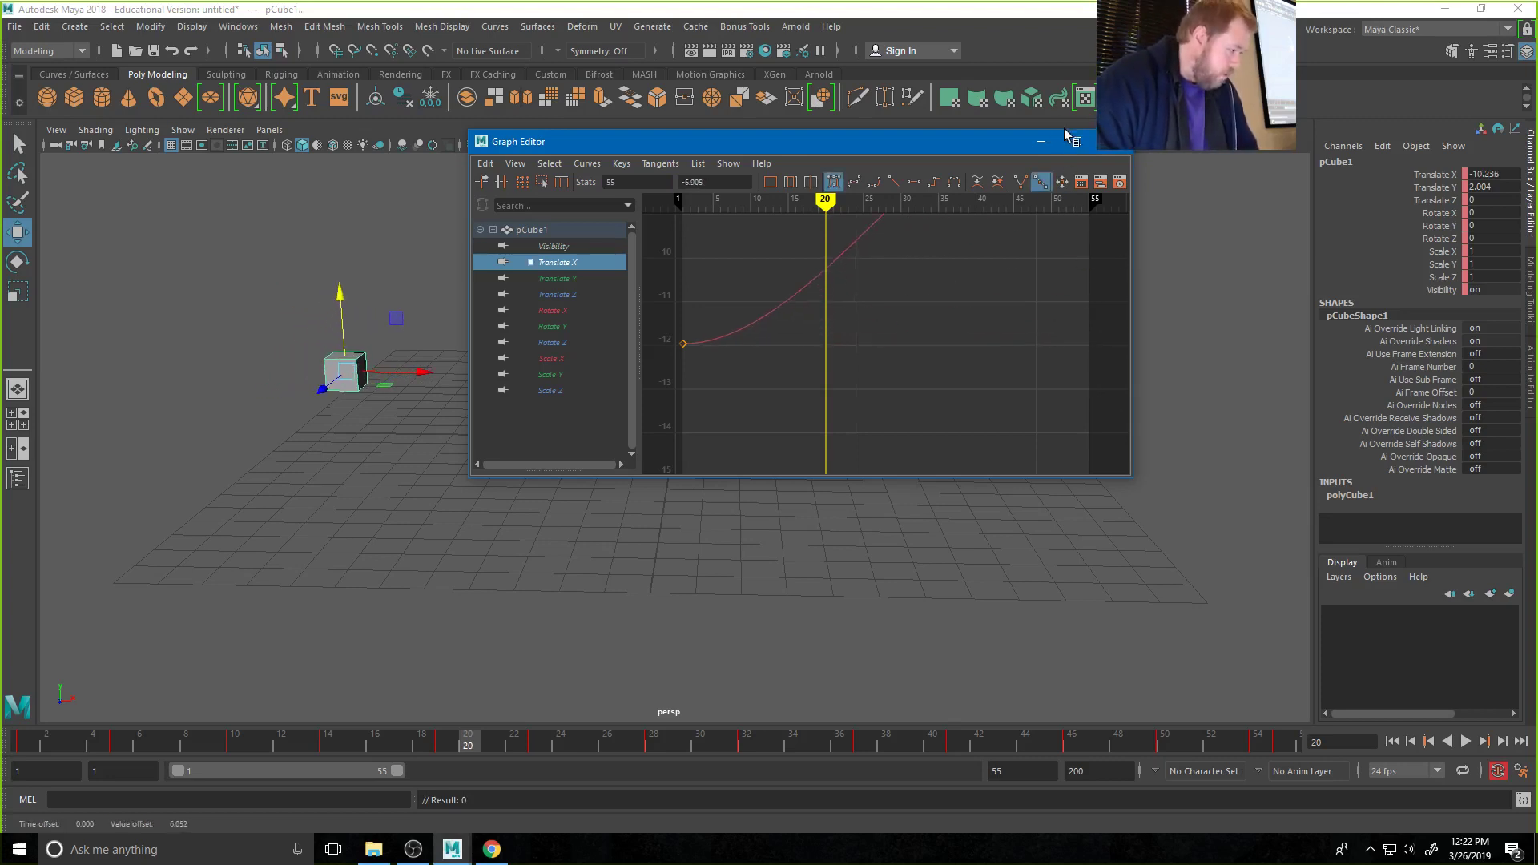
pyautogui.scroll(-5, 1057, 330)
pyautogui.scroll(2, 953, 432)
pyautogui.keyDown('shift'); pyautogui.moveTo(961, 405); pyautogui.dragTo(967, 212, button='middle'); pyautogui.keyUp('shift')
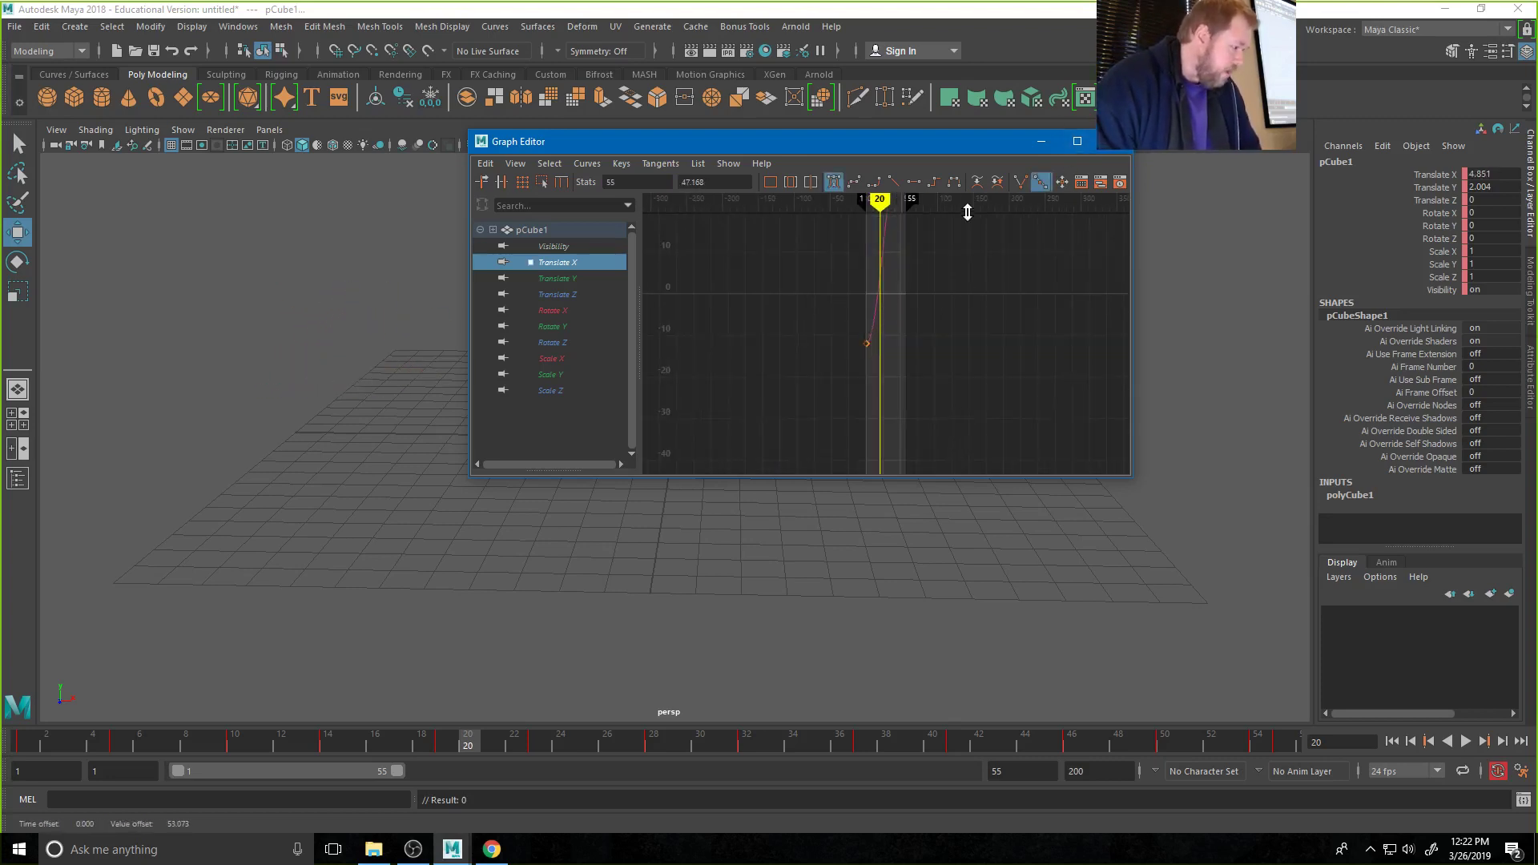
# Move the Graph Editor clear of the cube and play the animation from the first frame to check its forward travel
pyautogui.moveTo(1025, 152); pyautogui.dragTo(1135, 428)
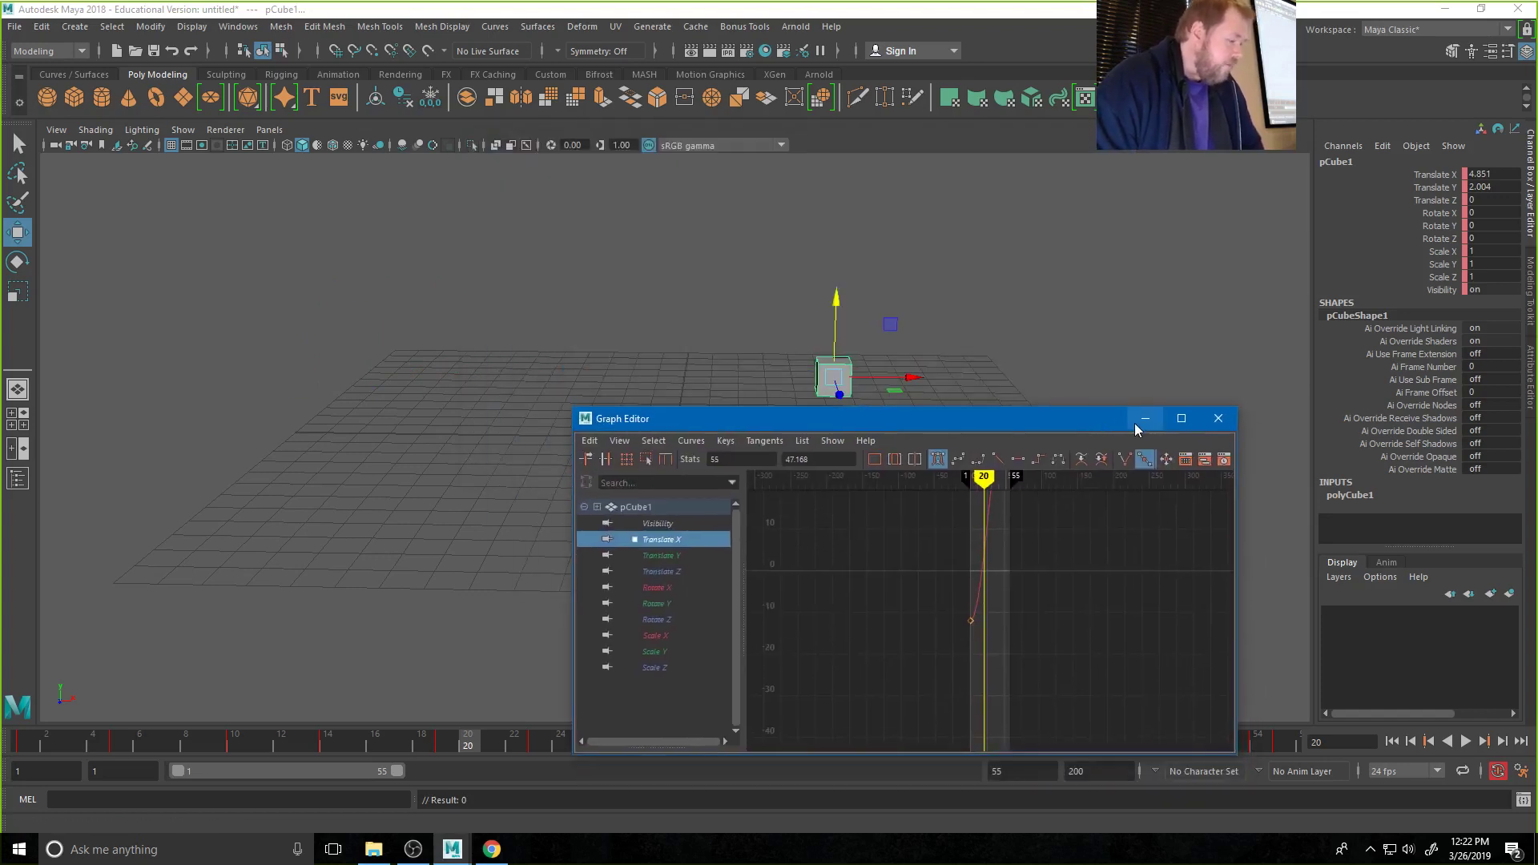
pyautogui.keyDown('alt'); pyautogui.moveTo(1042, 357); pyautogui.dragTo(1096, 318, button='middle'); pyautogui.keyUp('alt')
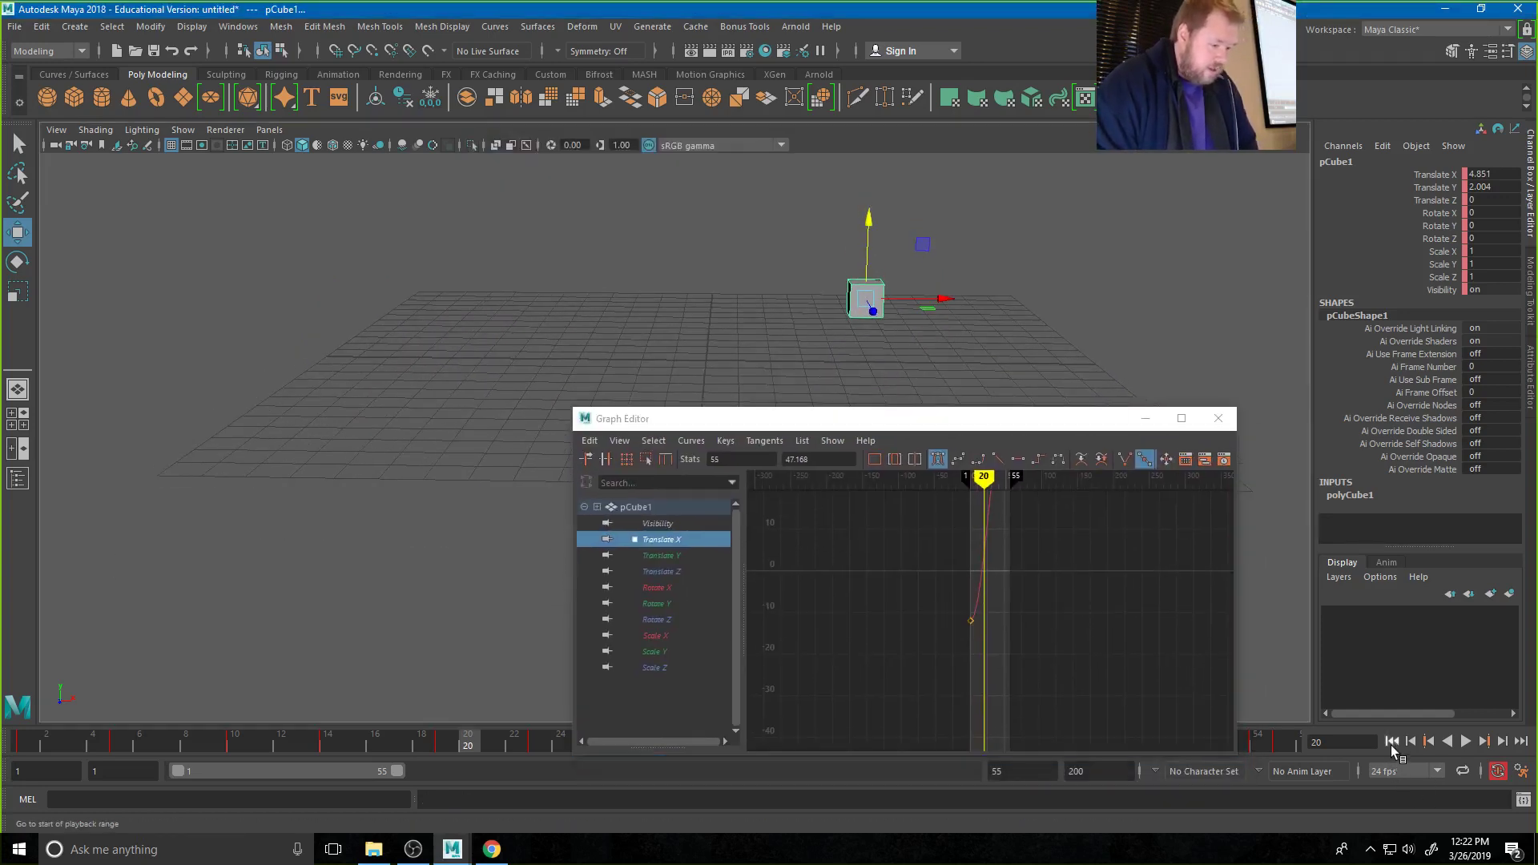
pyautogui.click(1391, 741)
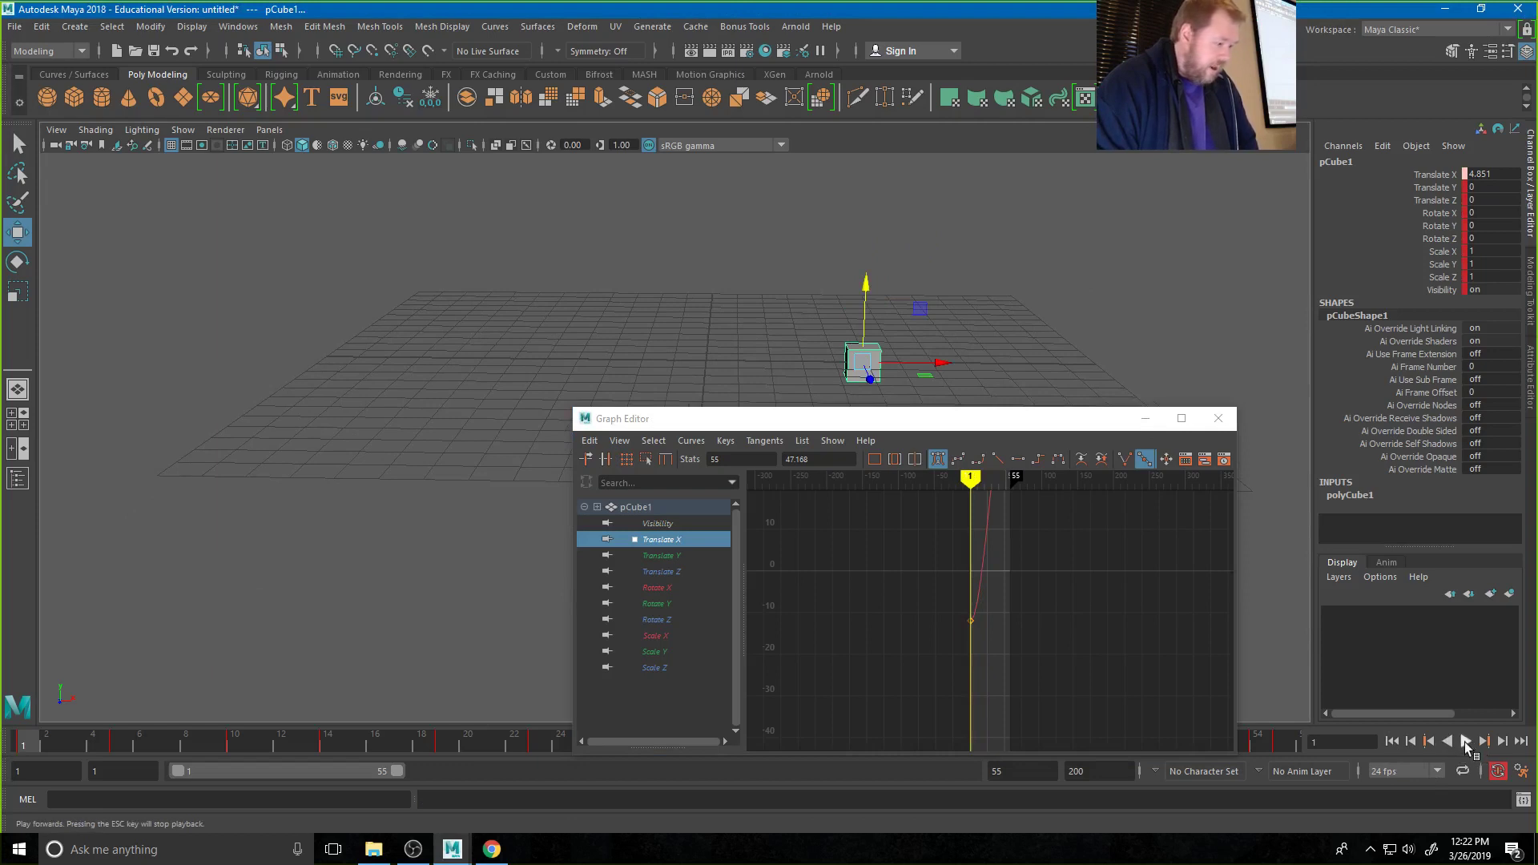
pyautogui.click(1465, 741)
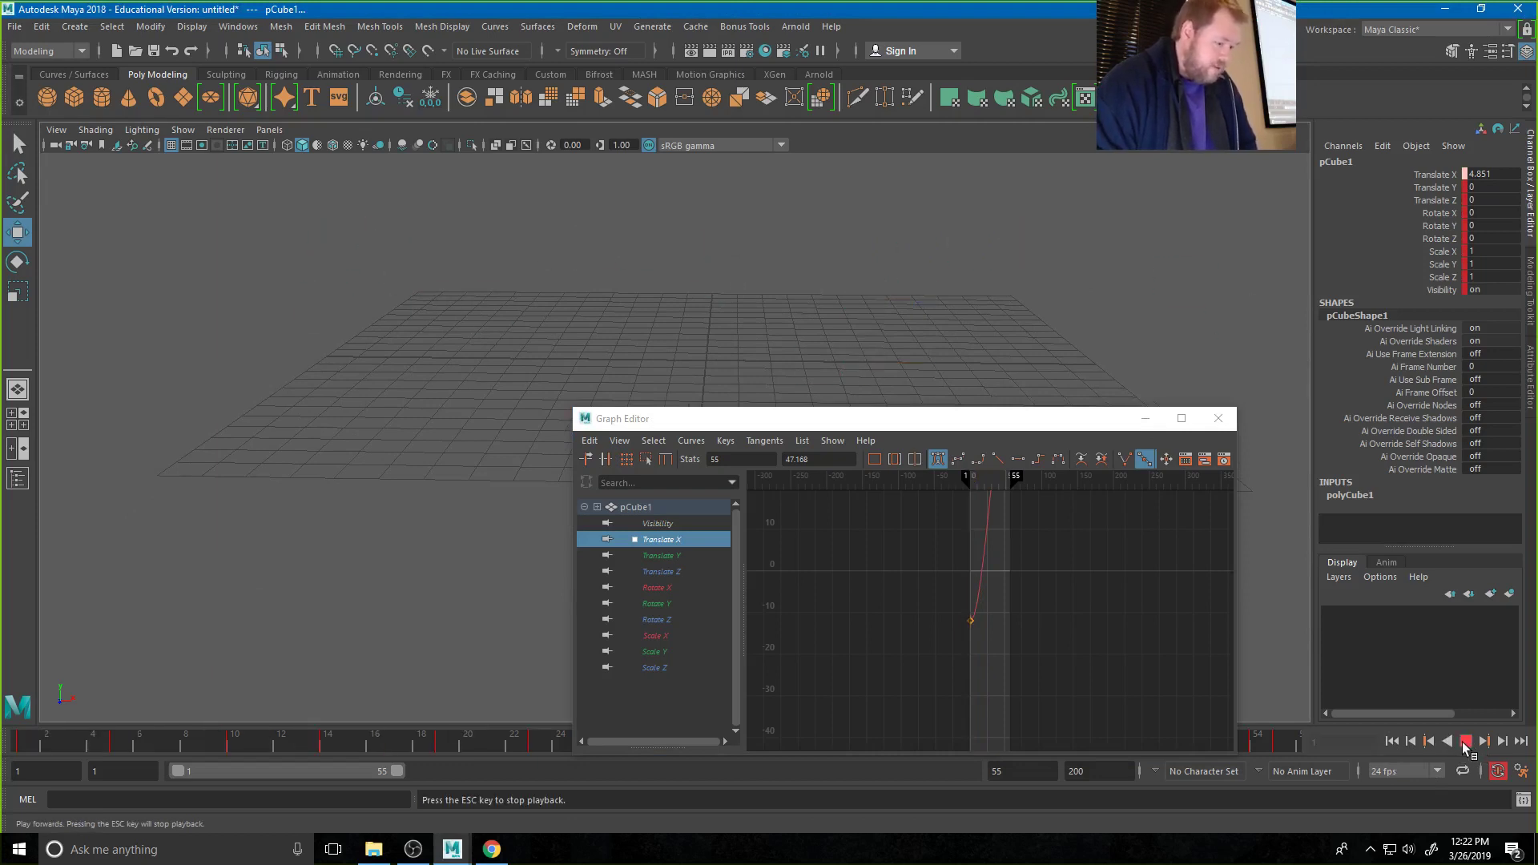
pyautogui.click(1465, 741)
# Undo the Translate X end-key changes and the deletion of its in-between keys
pyautogui.hotkey('ctrl', 'z')
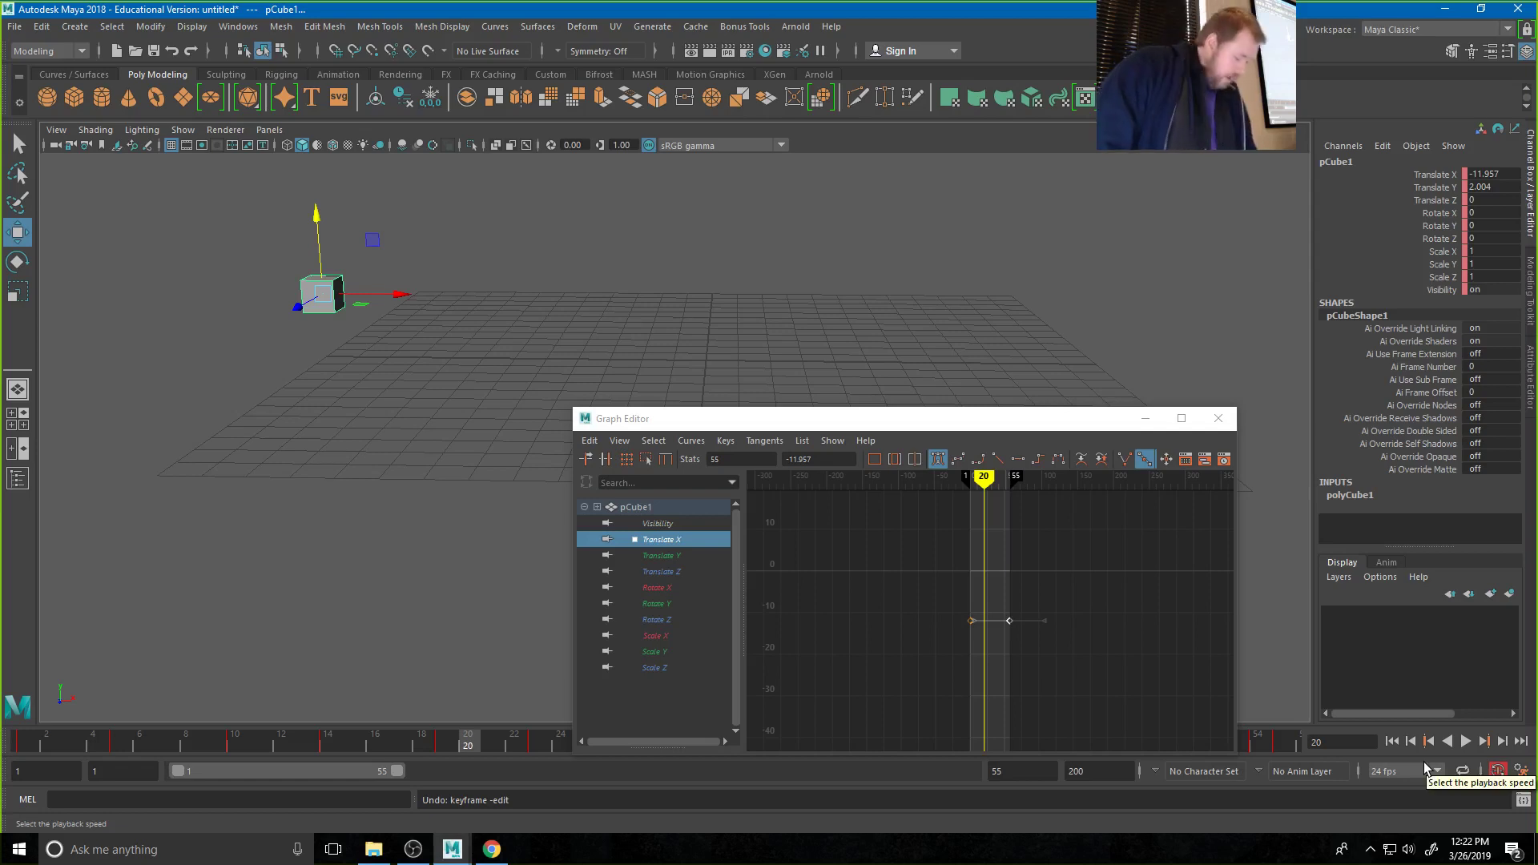
pyautogui.hotkey('ctrl', 'z')
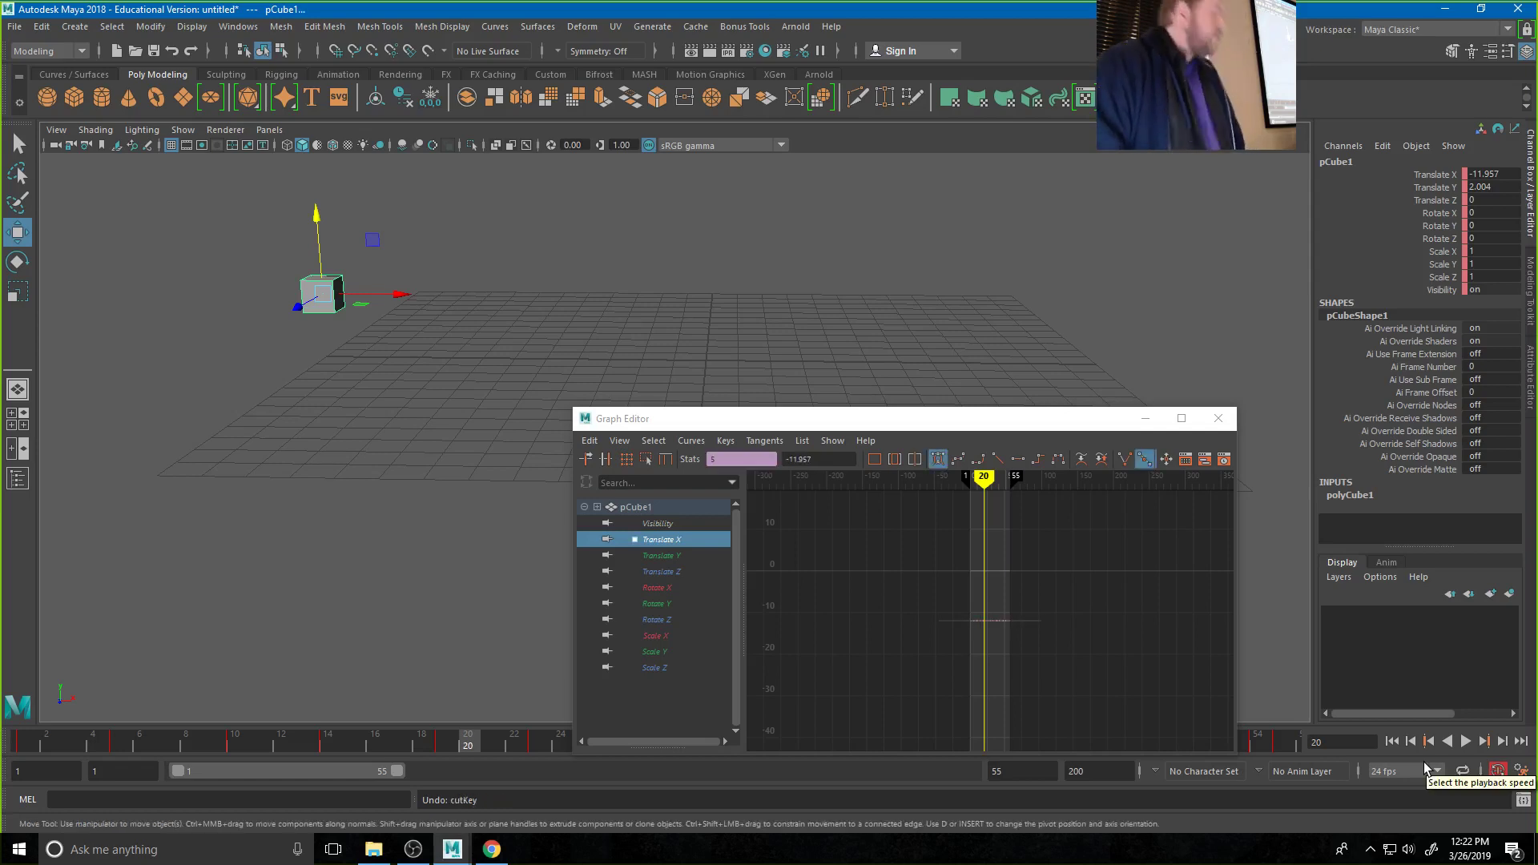
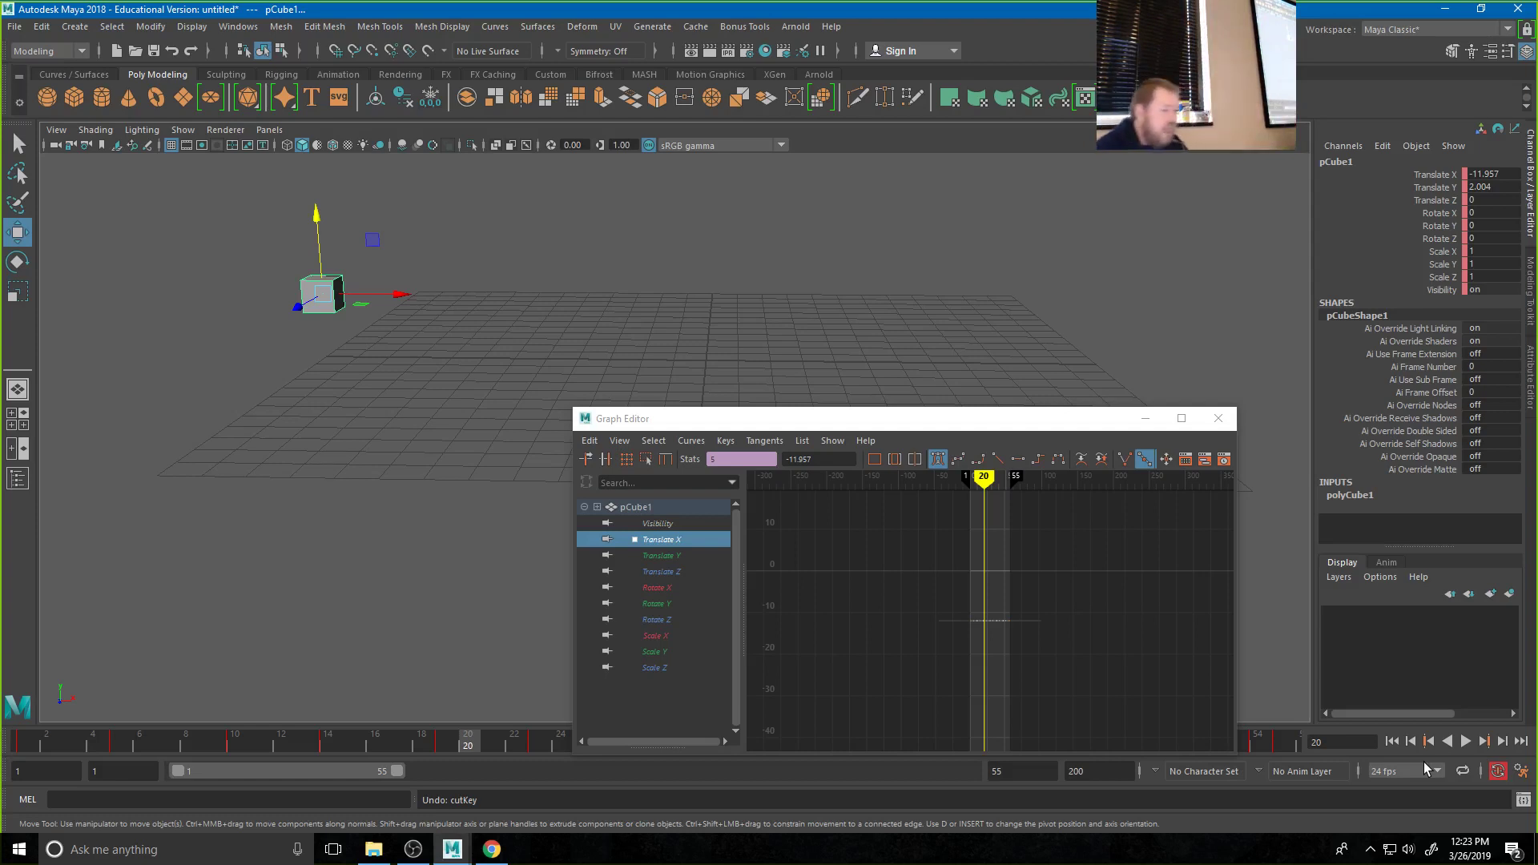
# Frame the Translate X through Scale Z curves over the playback range, and isolate Translate X to examine its in-between keys
pyautogui.keyDown('shift'); pyautogui.click(660, 667); pyautogui.keyUp('shift')
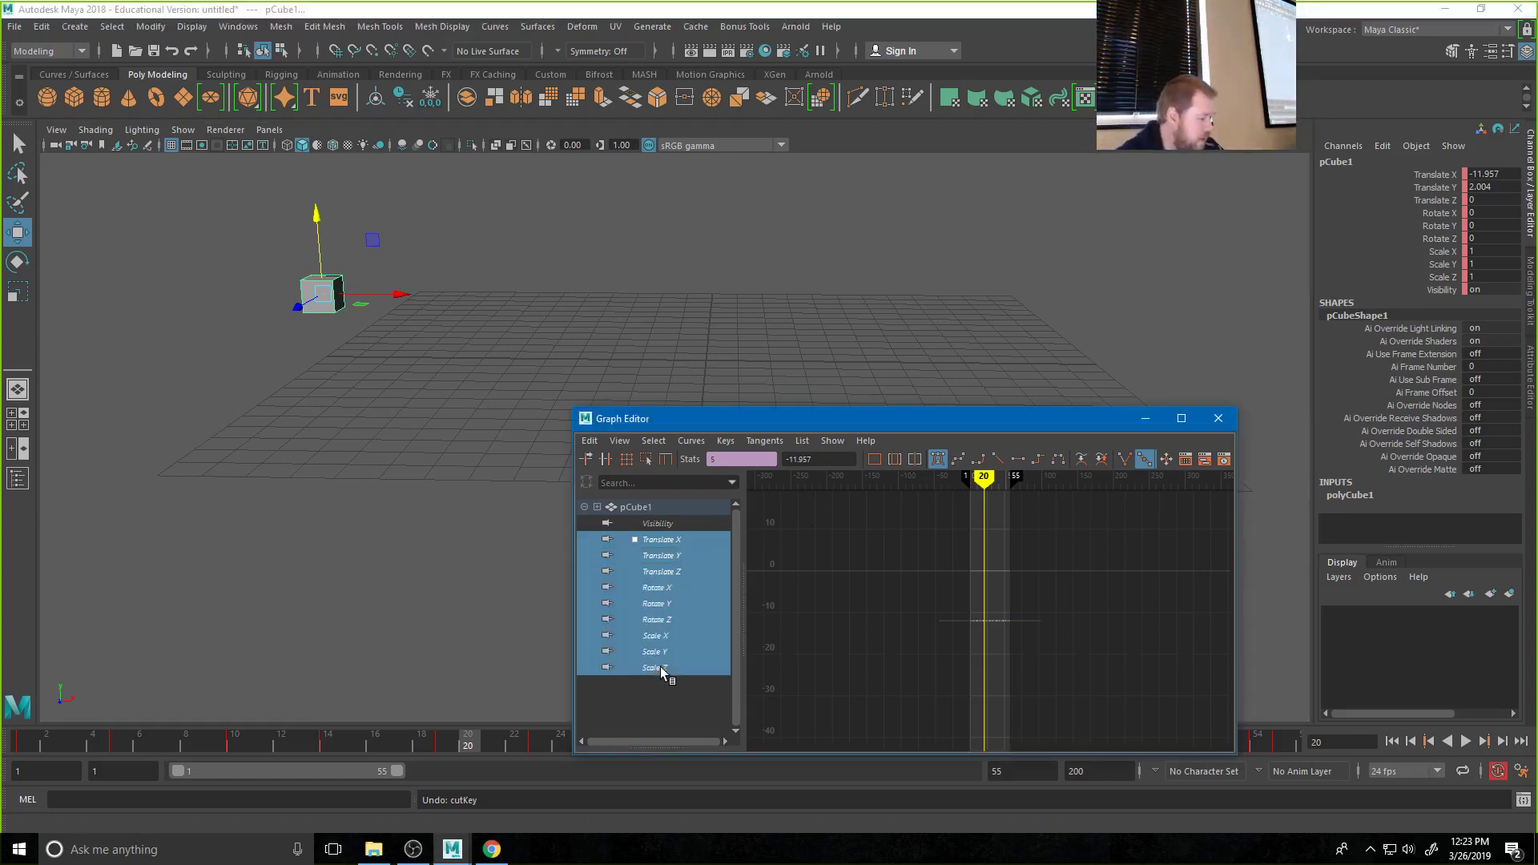
pyautogui.press('f')
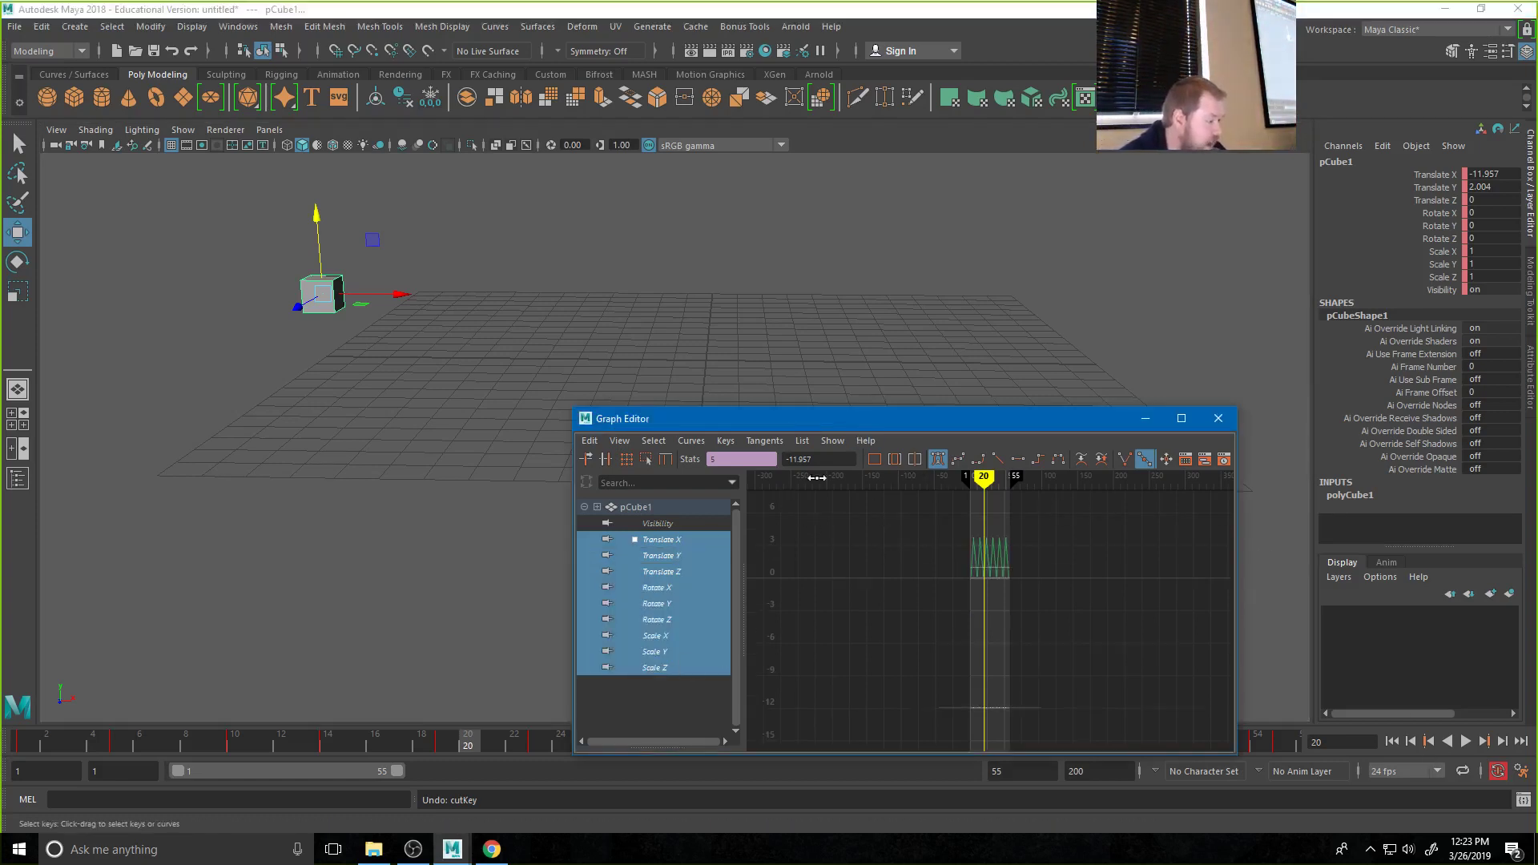
pyautogui.click(880, 462)
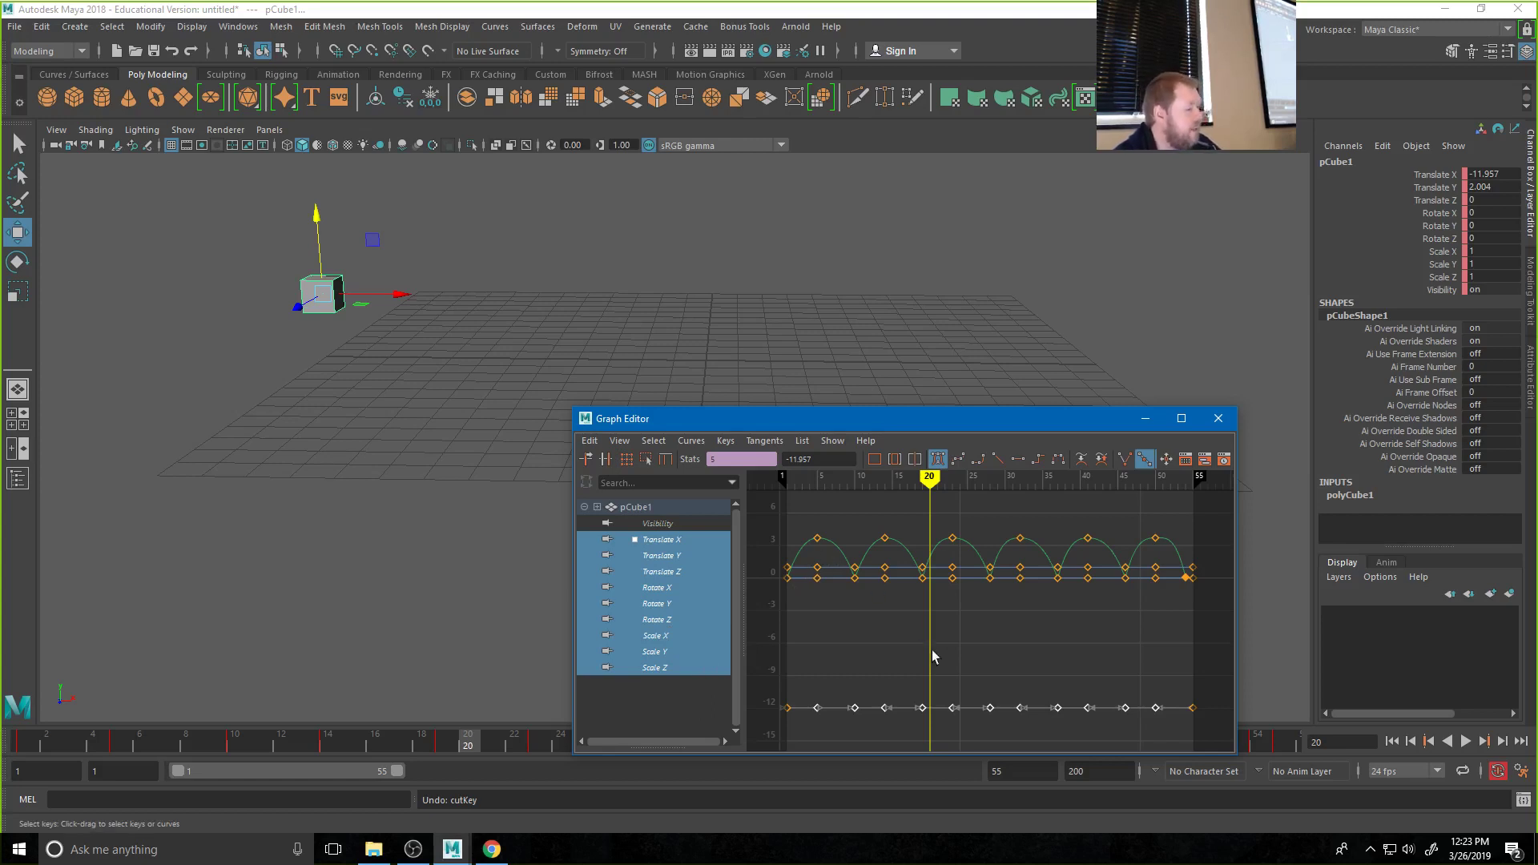
pyautogui.click(662, 539)
pyautogui.press('f')
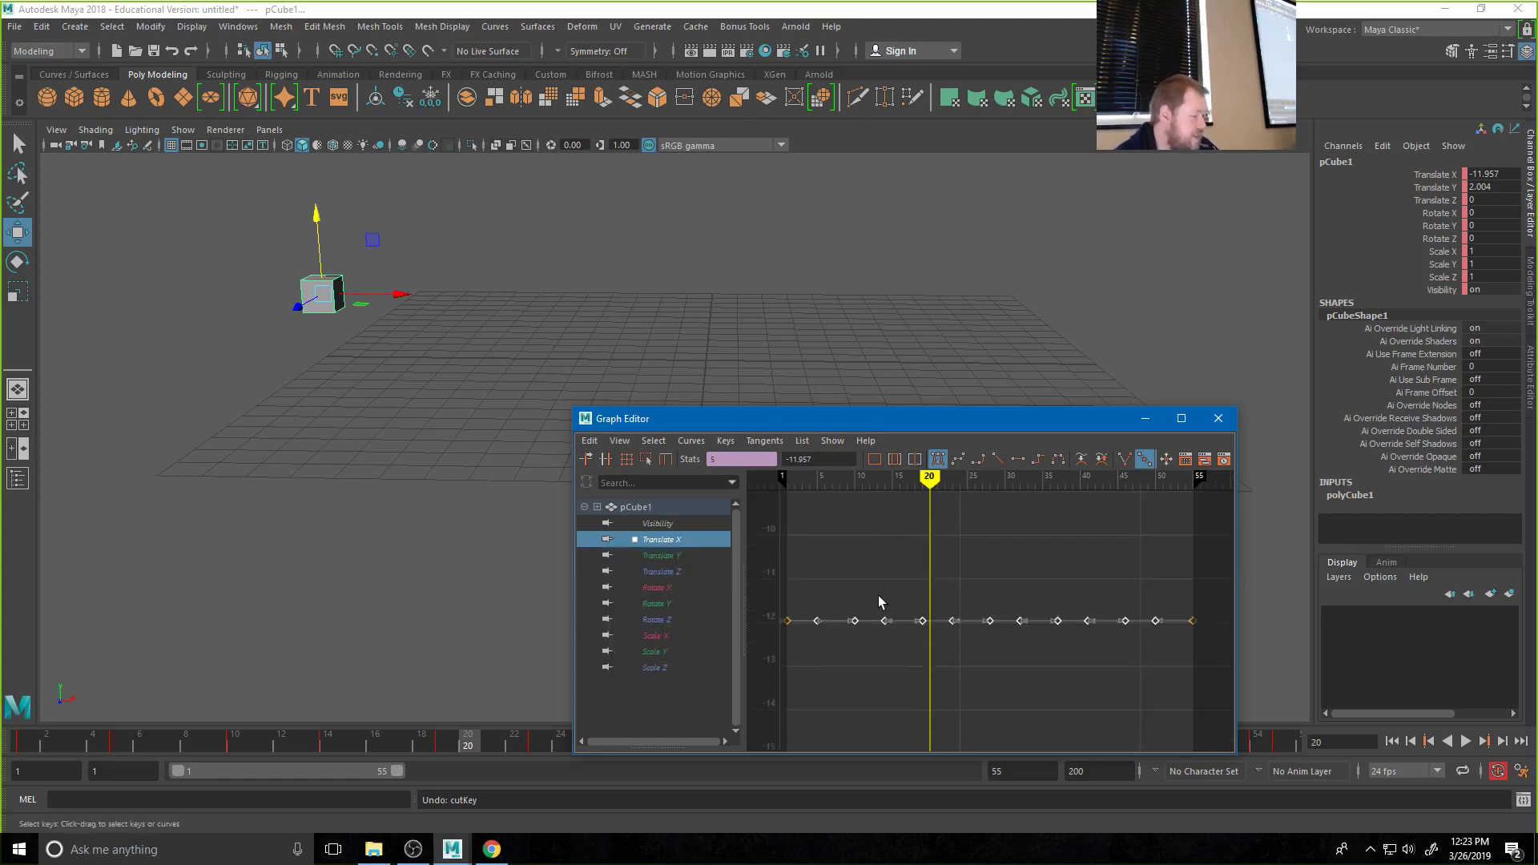
pyautogui.moveTo(870, 570); pyautogui.dragTo(886, 665)
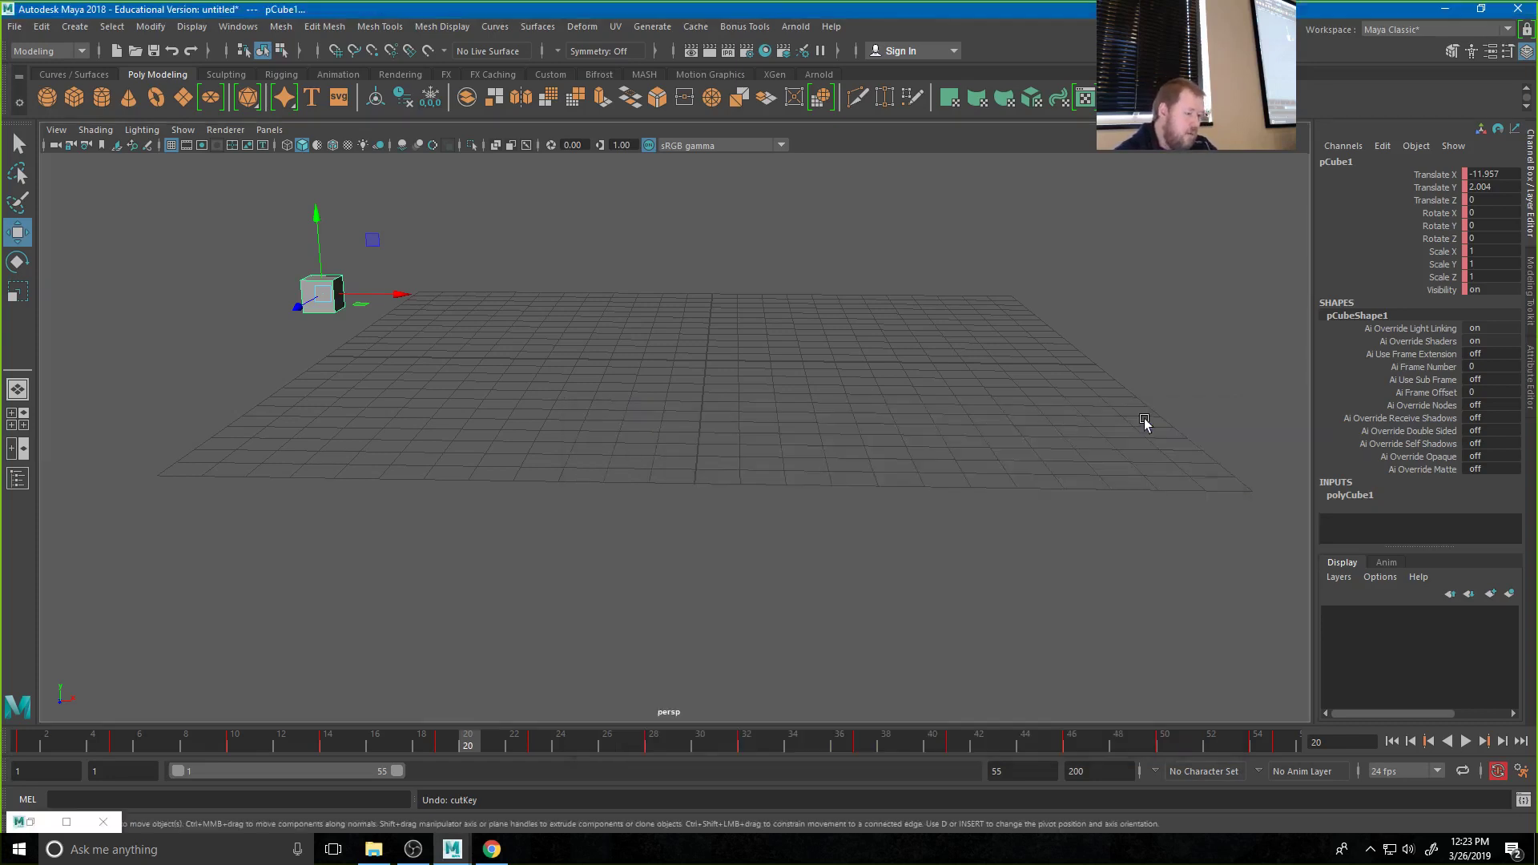
# Minimize the Graph Editor and look at the animation layers before returning to the display layers
pyautogui.click(1145, 418)
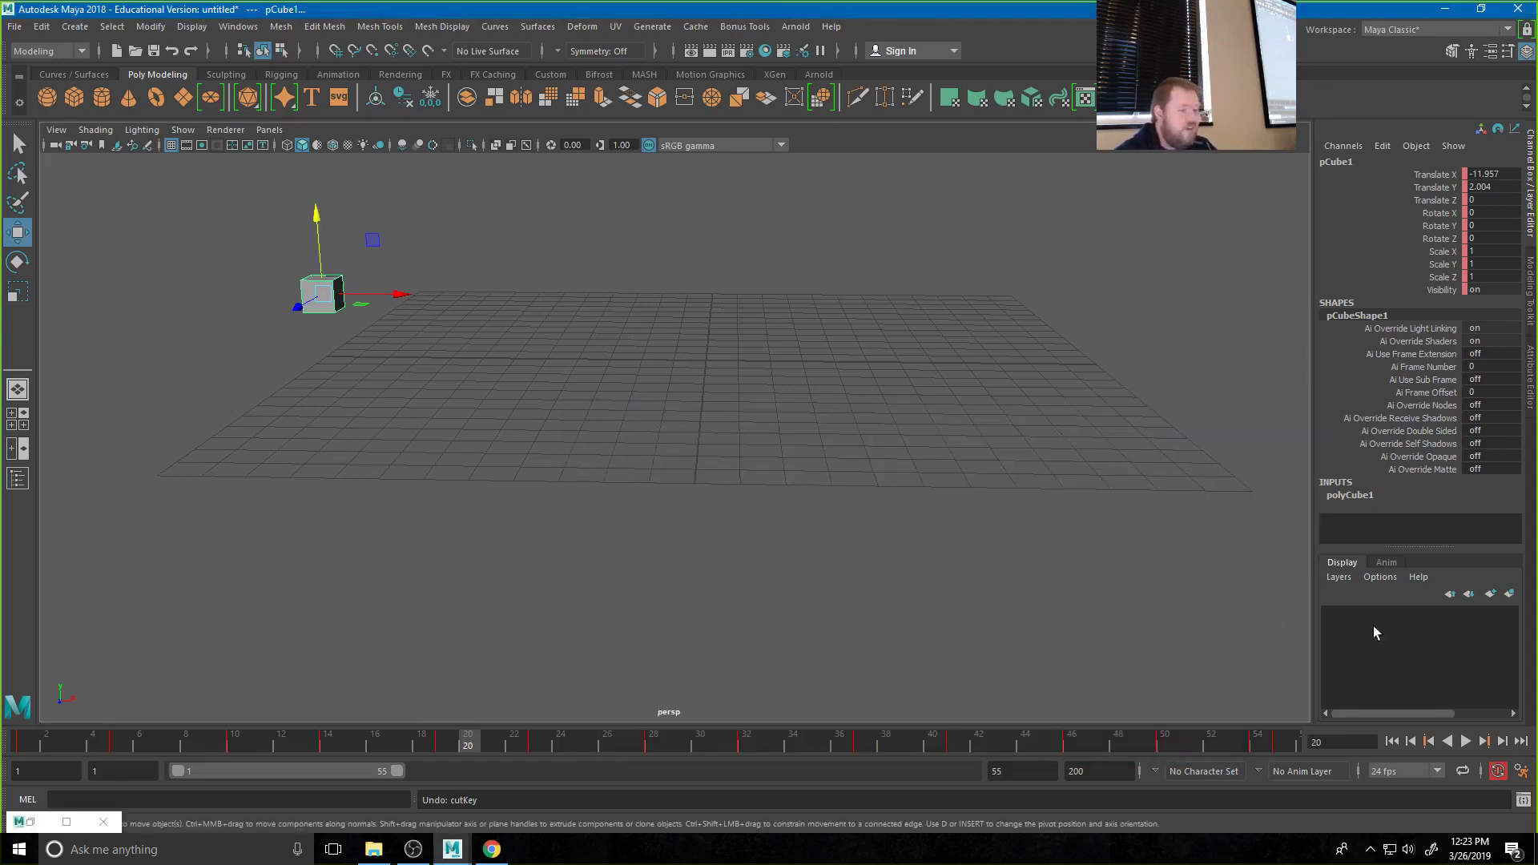
pyautogui.click(1388, 566)
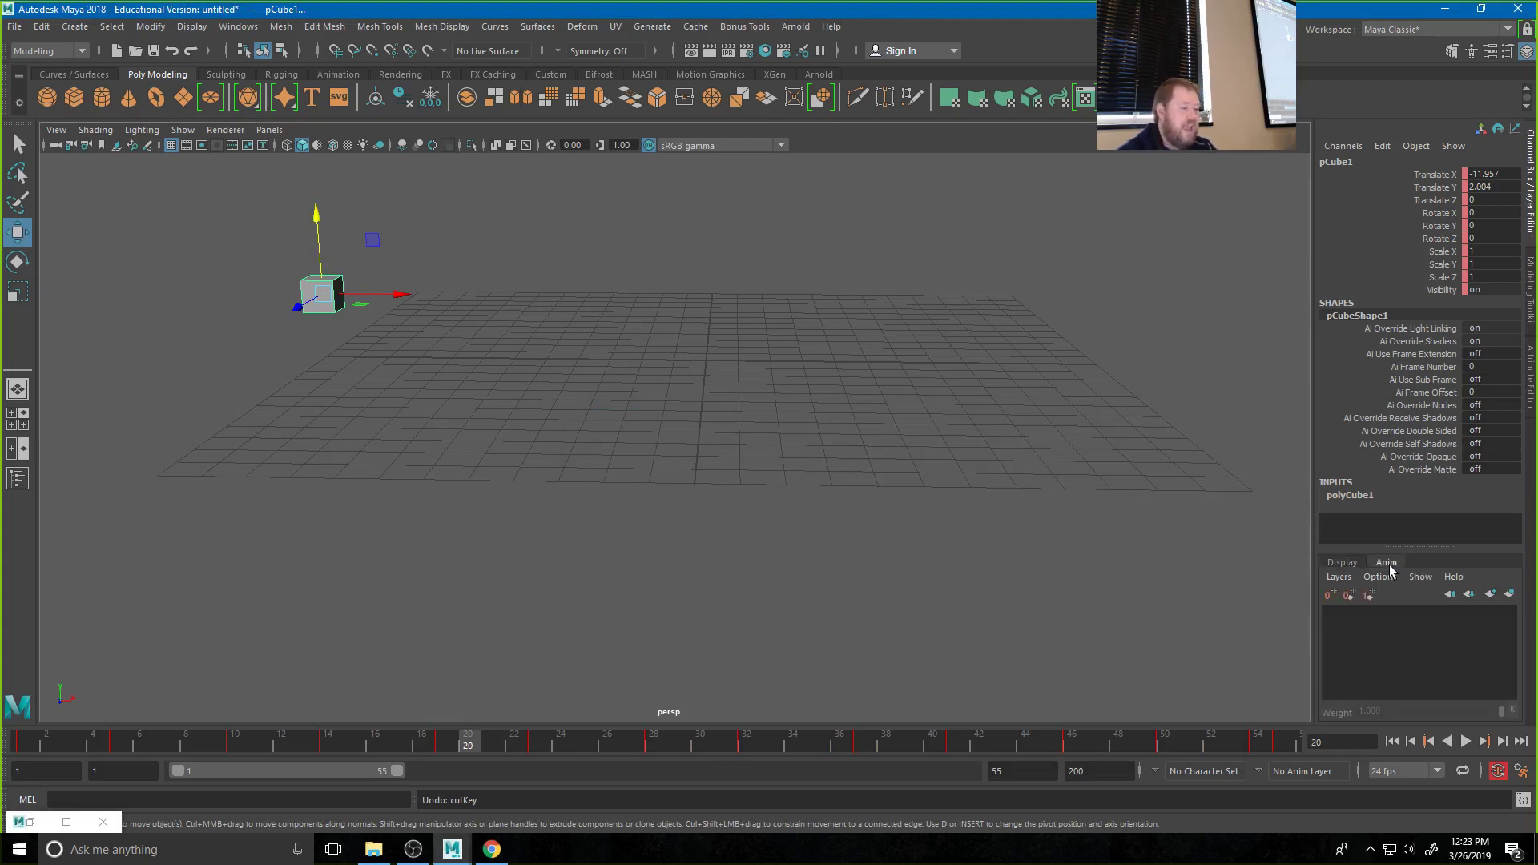
pyautogui.click(1341, 562)
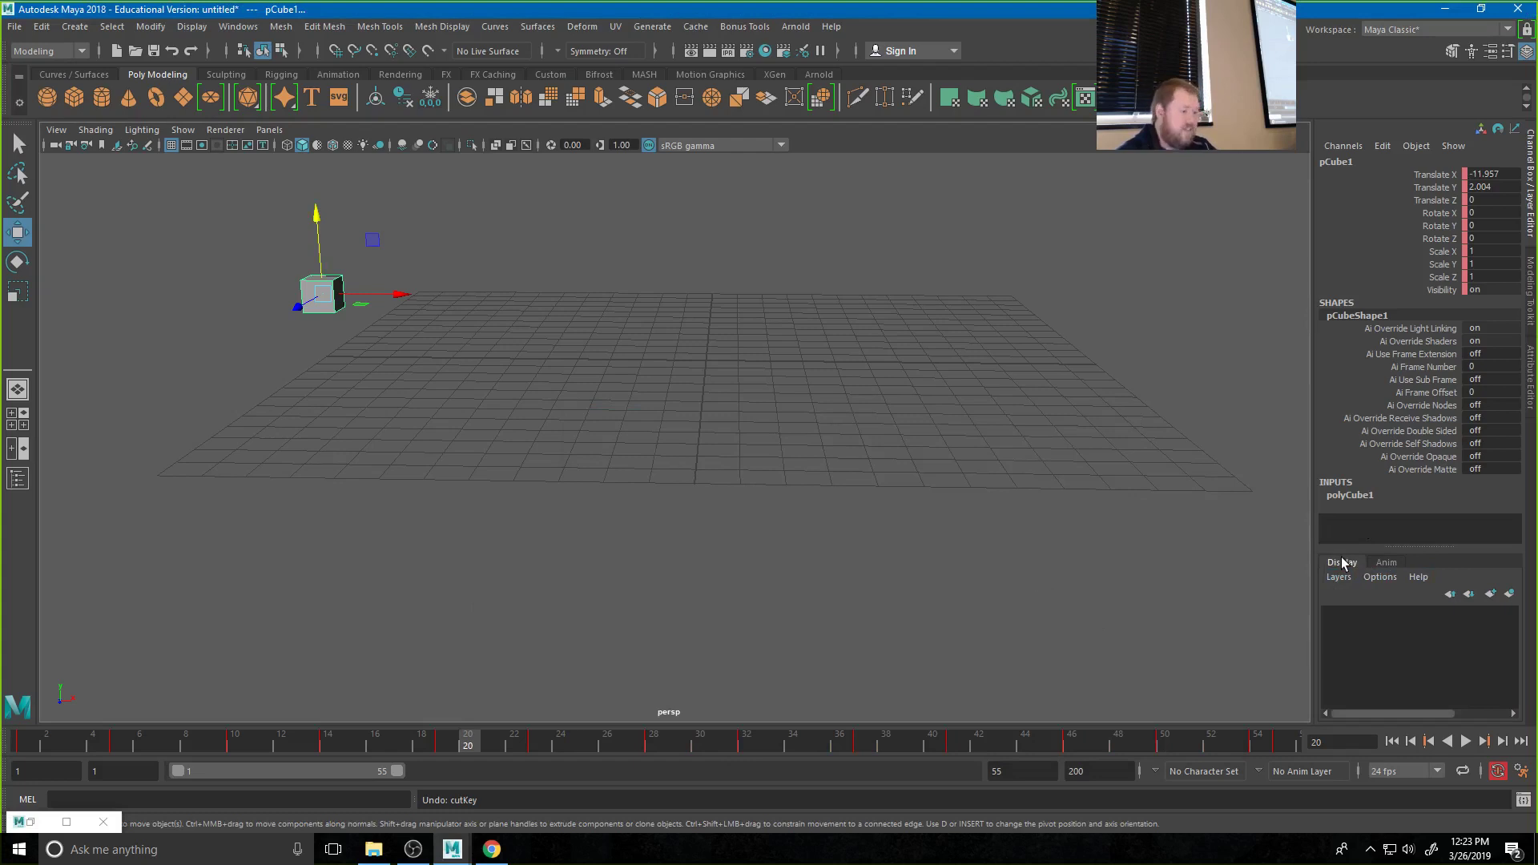
# Create an animation layer from the selected cube and make it the active layer instead of BaseAnimation
pyautogui.click(1388, 564)
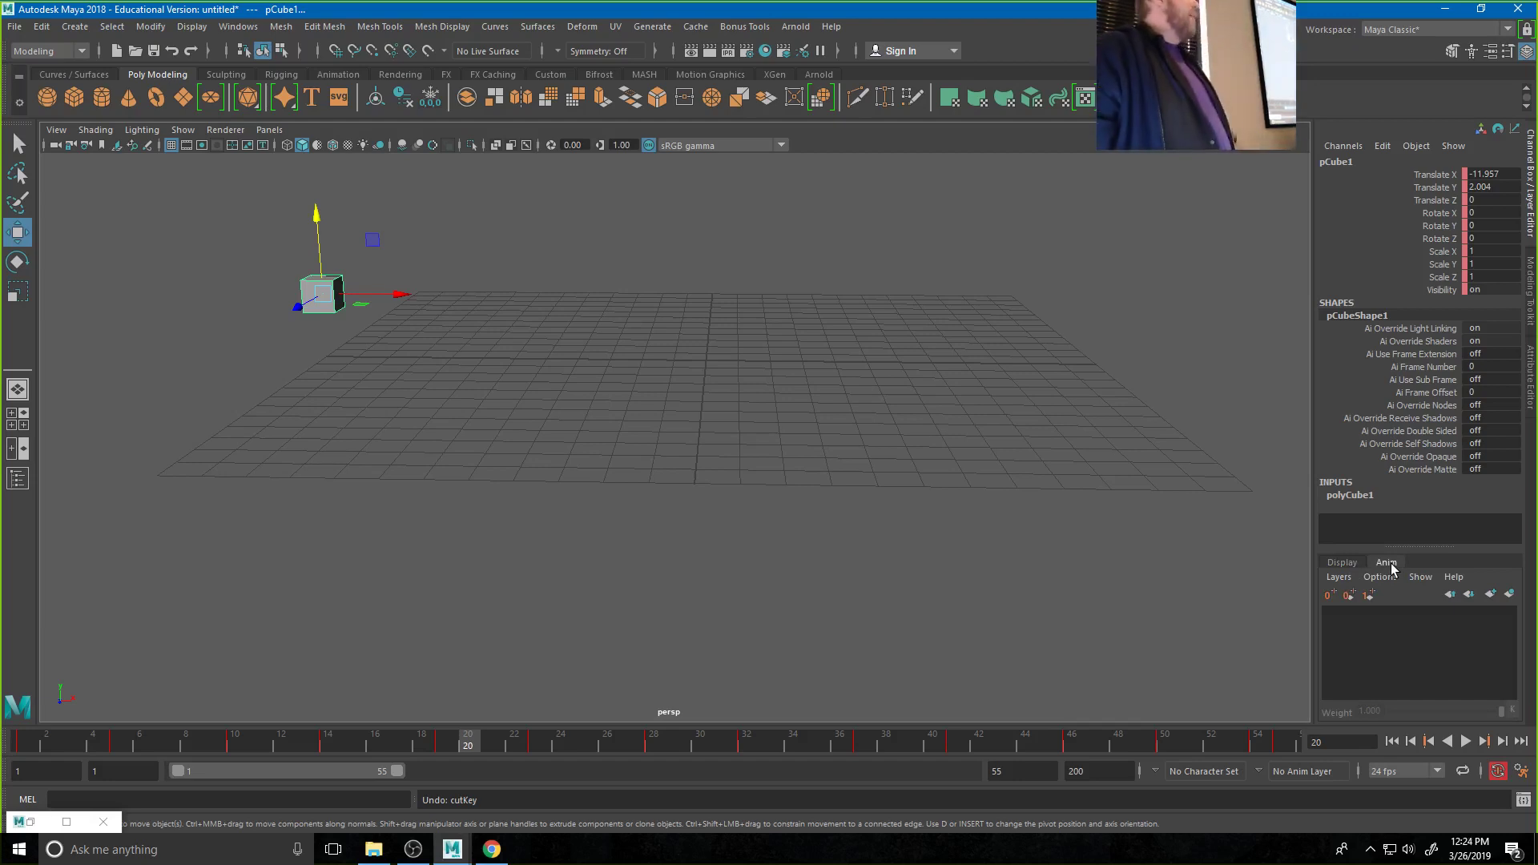
pyautogui.click(1510, 595)
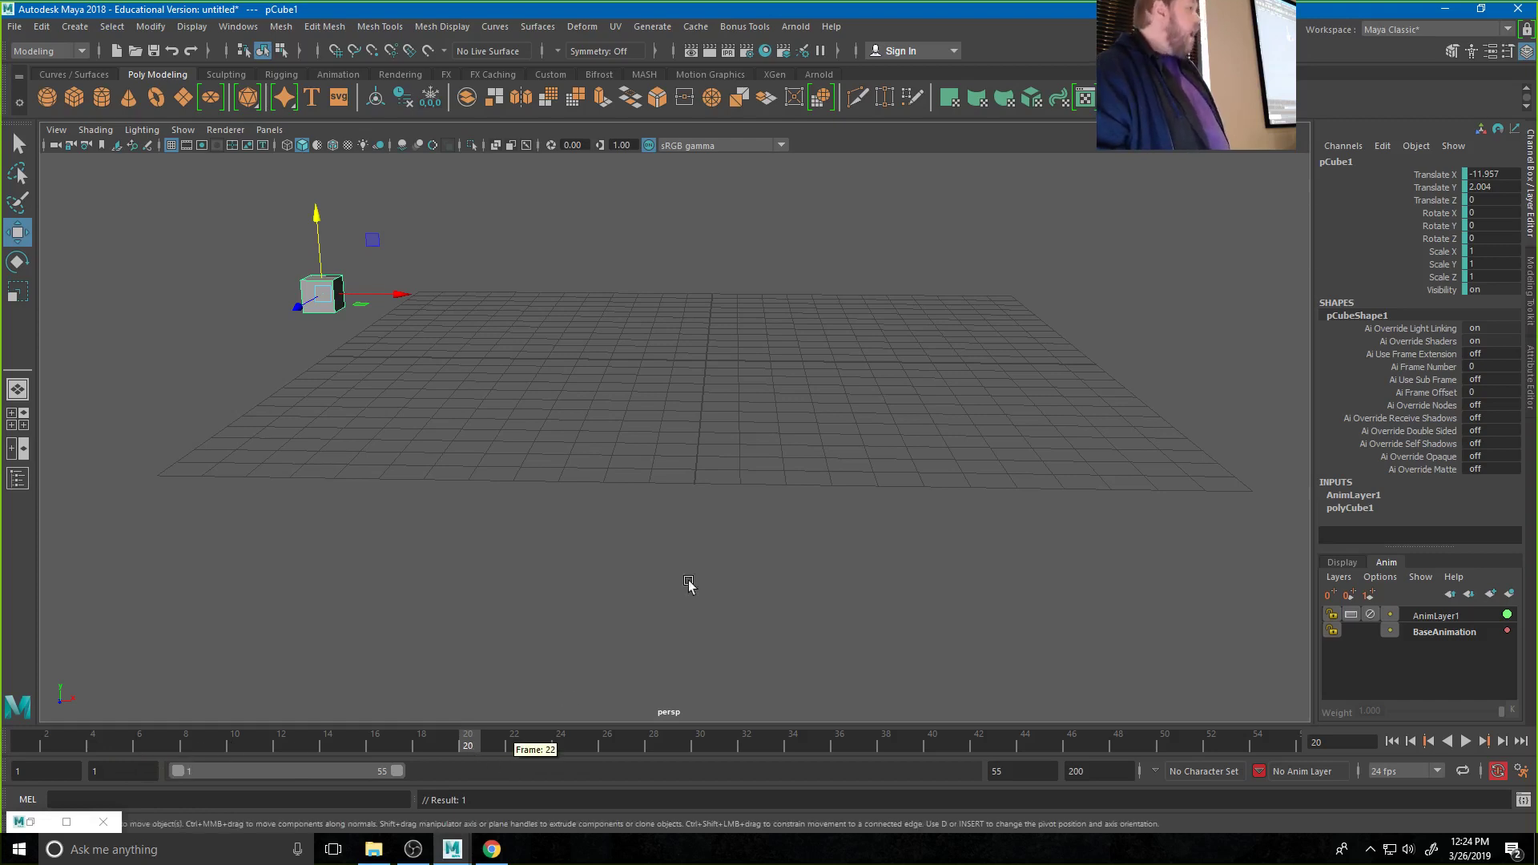
pyautogui.click(1433, 633)
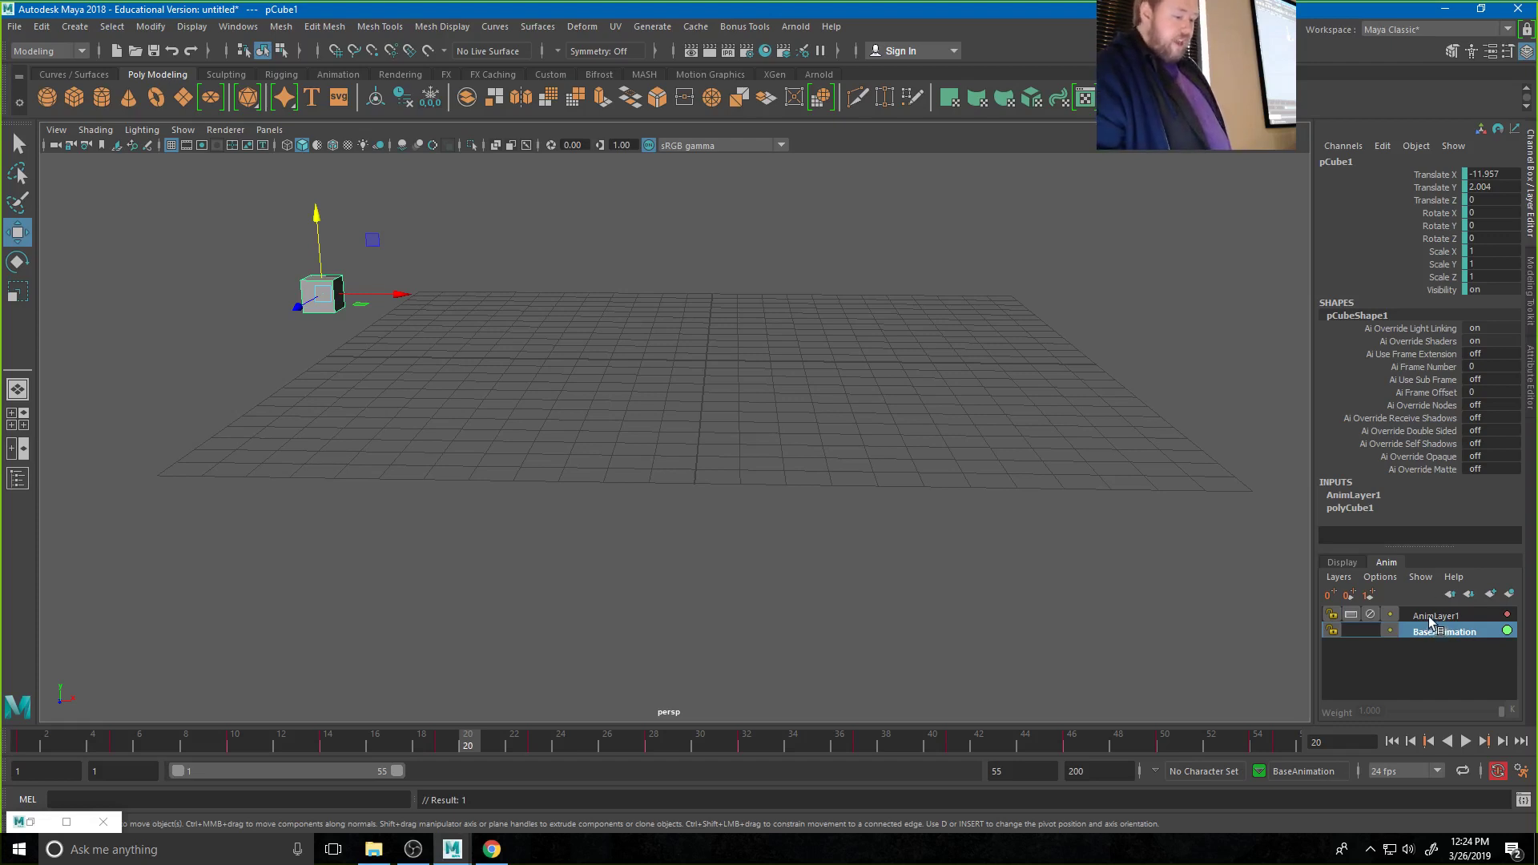
pyautogui.click(1426, 618)
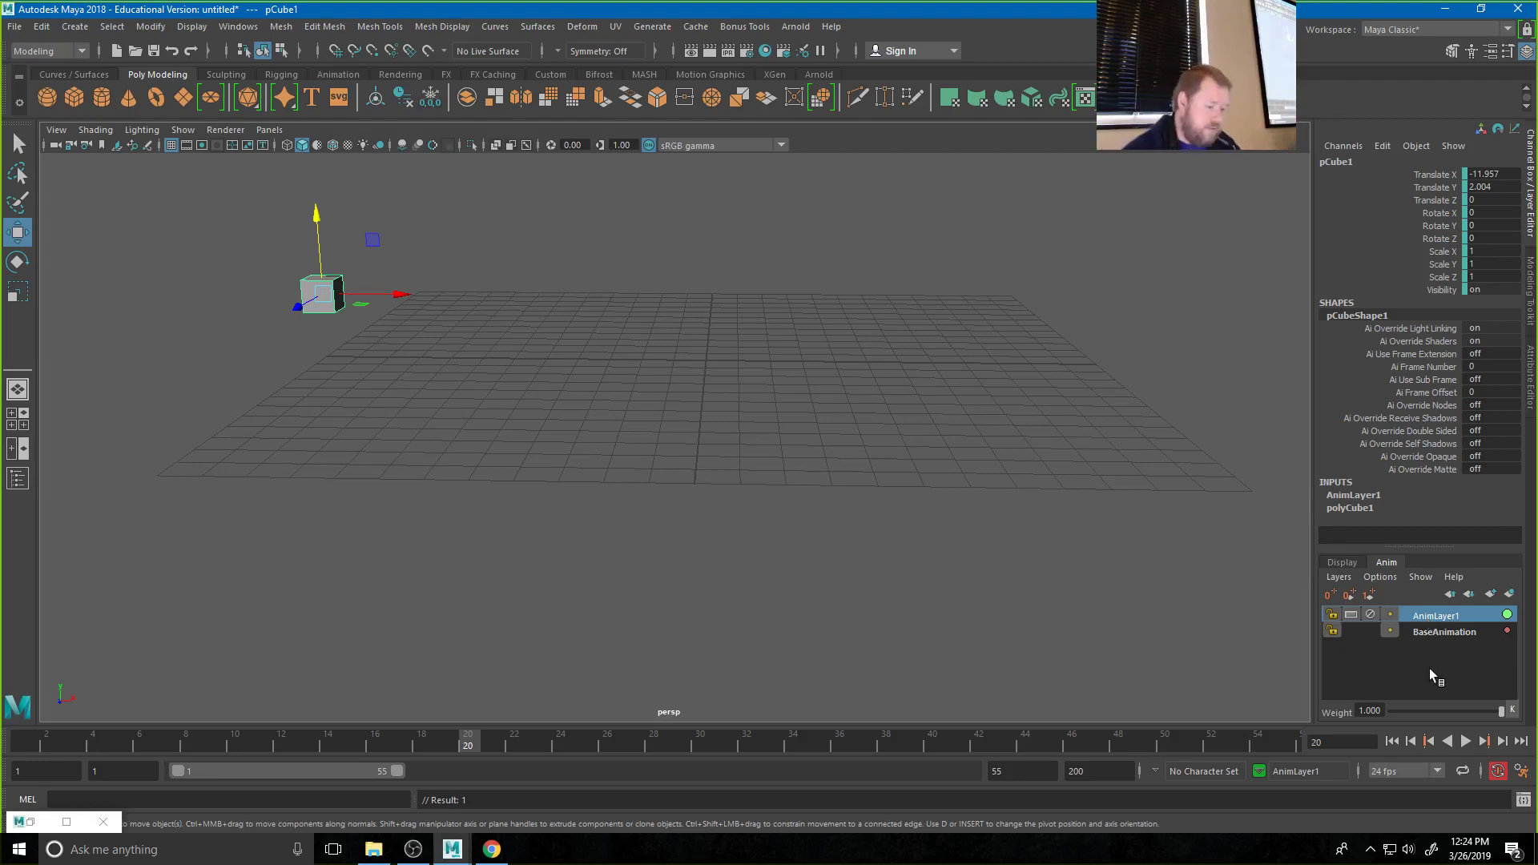
# Rename the new animation layer as Wandering
pyautogui.doubleClick(1424, 617)
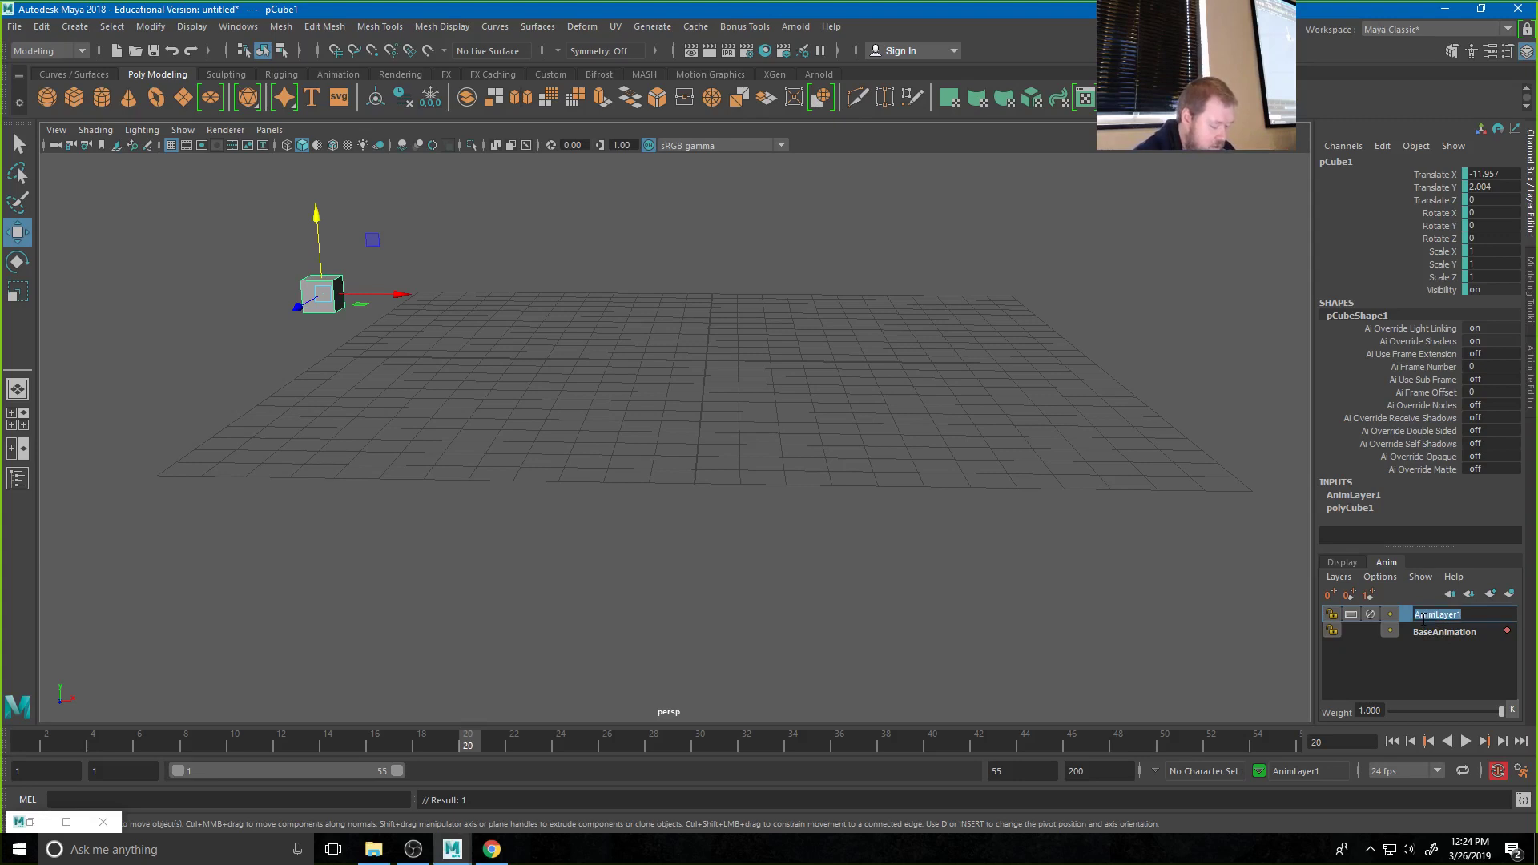
pyautogui.write('Wonde')
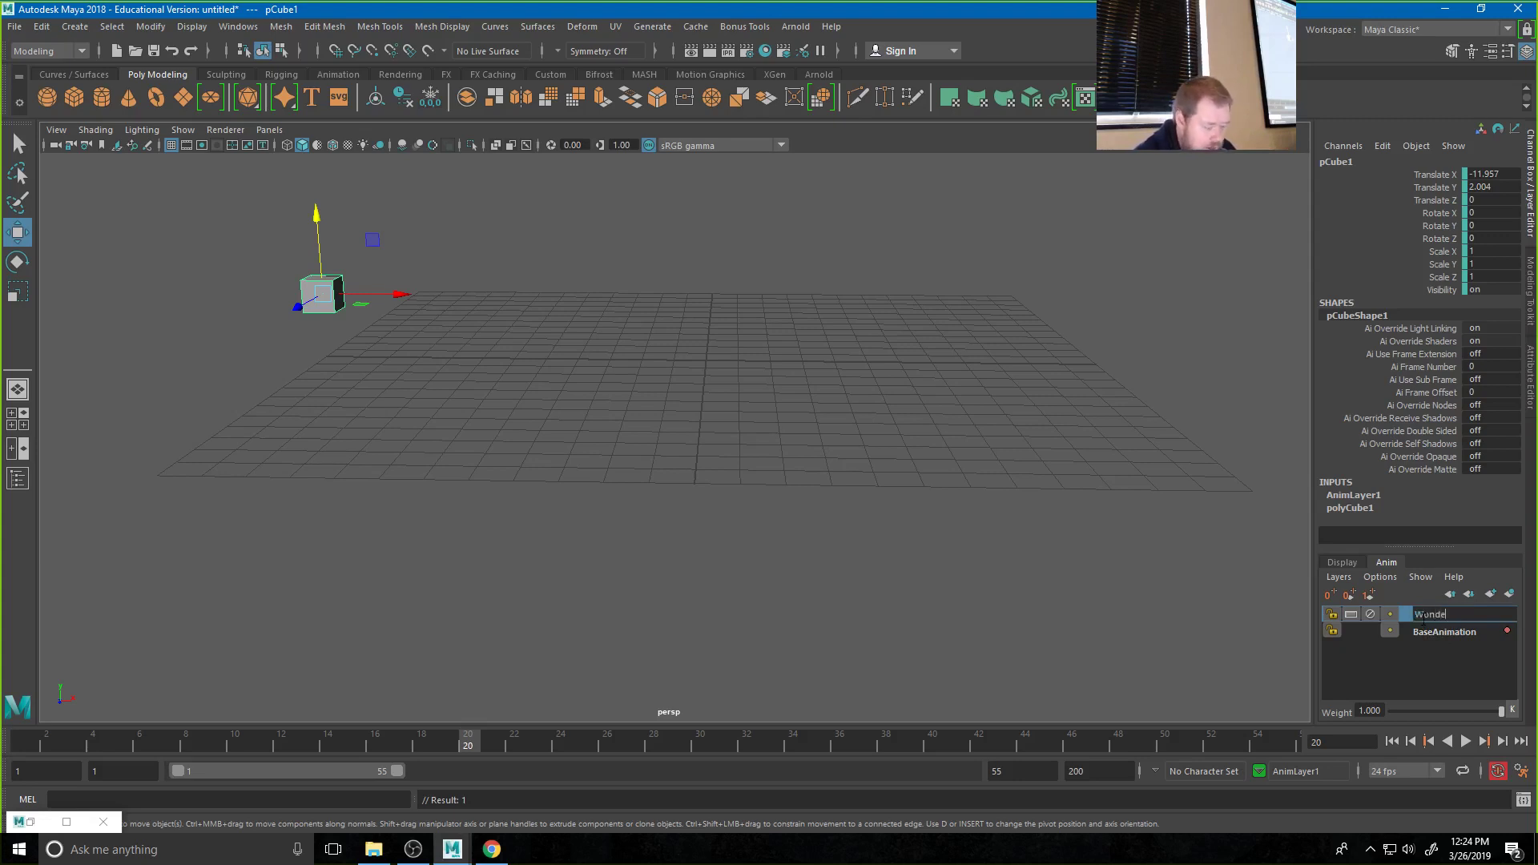
pyautogui.press('BackSpace')
pyautogui.press('BackSpace')
pyautogui.press('BackSpace')
pyautogui.press('BackSpace')
pyautogui.write('an')
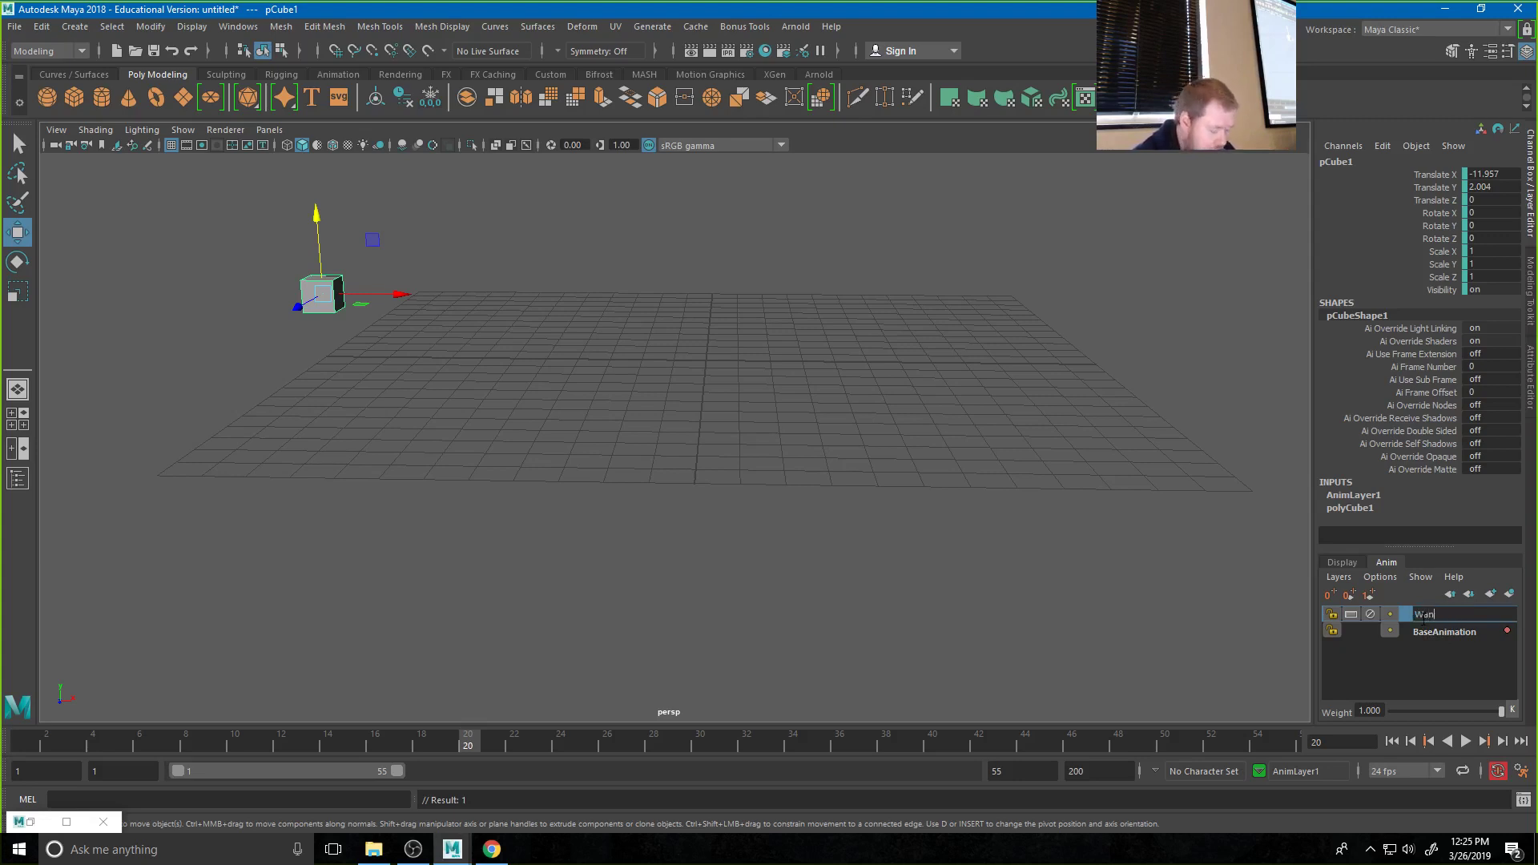
pyautogui.write('dering')
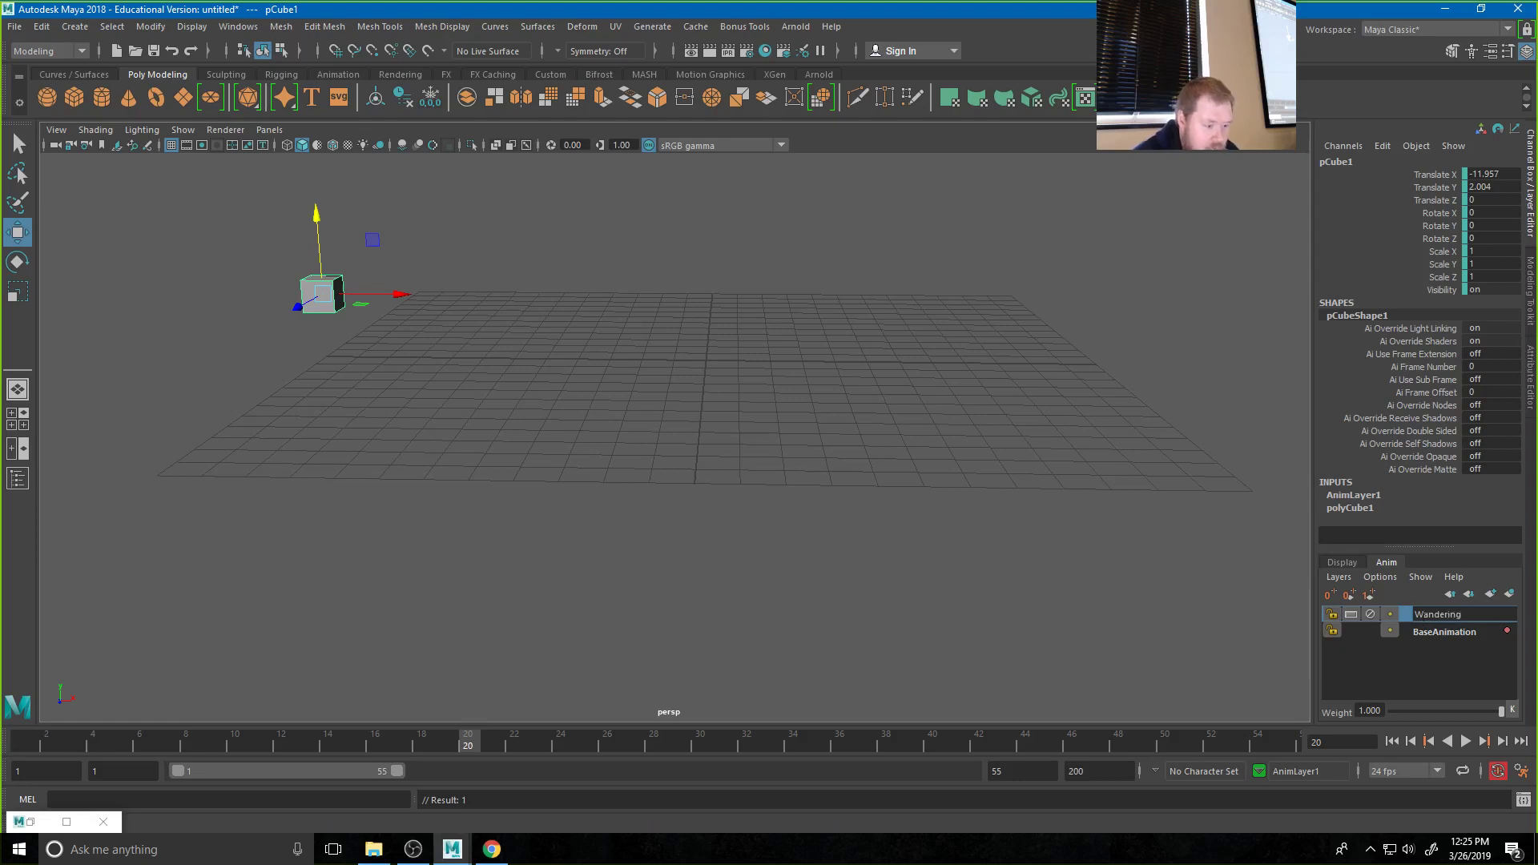
pyautogui.press('Return')
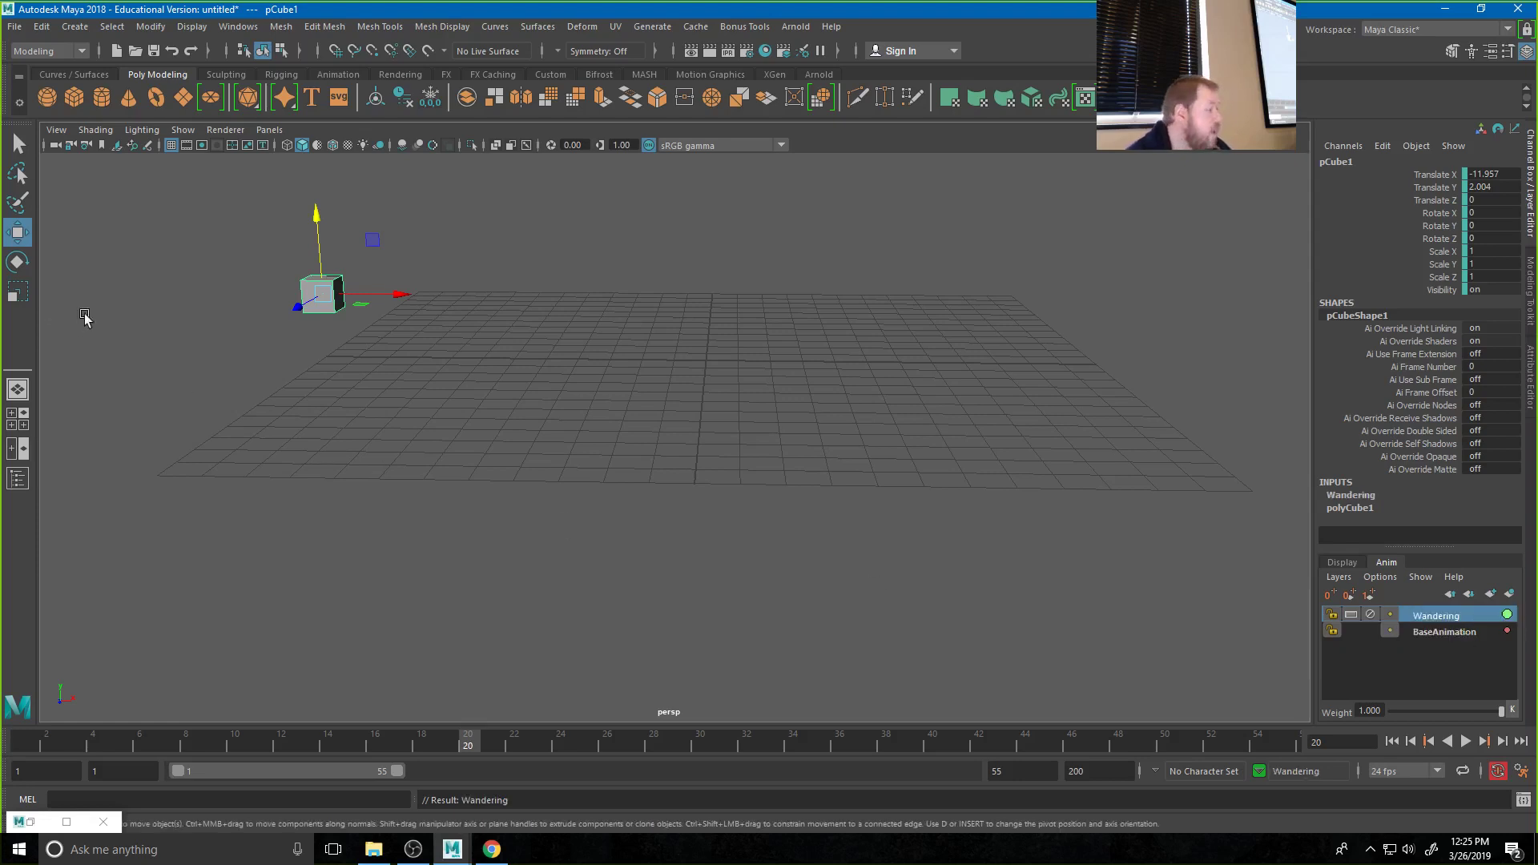
# On the Wandering layer, key the cube's starting pose at frame 1 and move it to about -0.98 in X at frame 24
pyautogui.moveTo(87, 742); pyautogui.dragTo(10, 747)
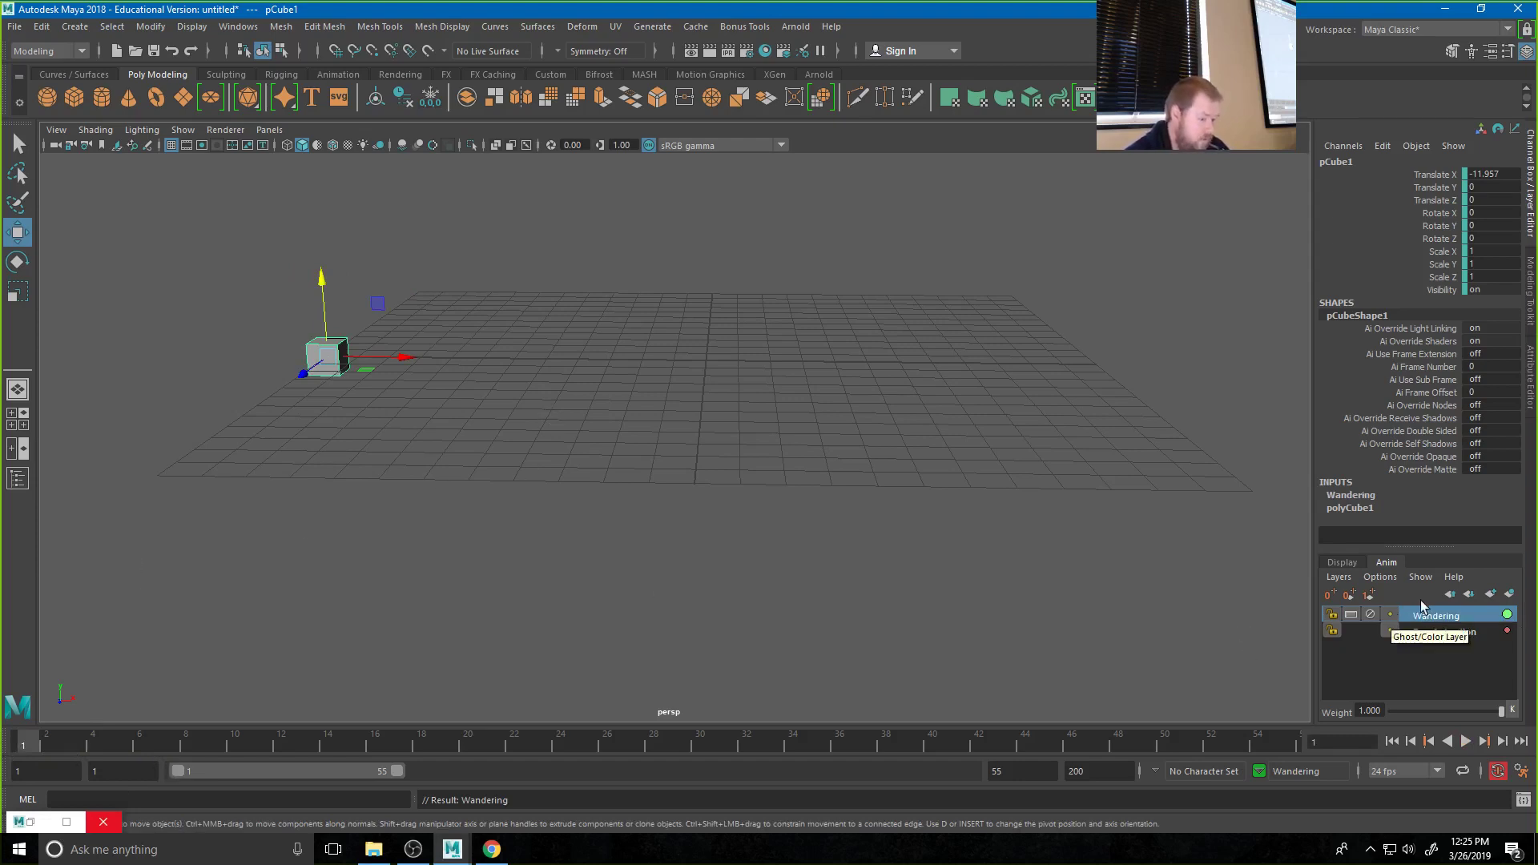
pyautogui.press('s')
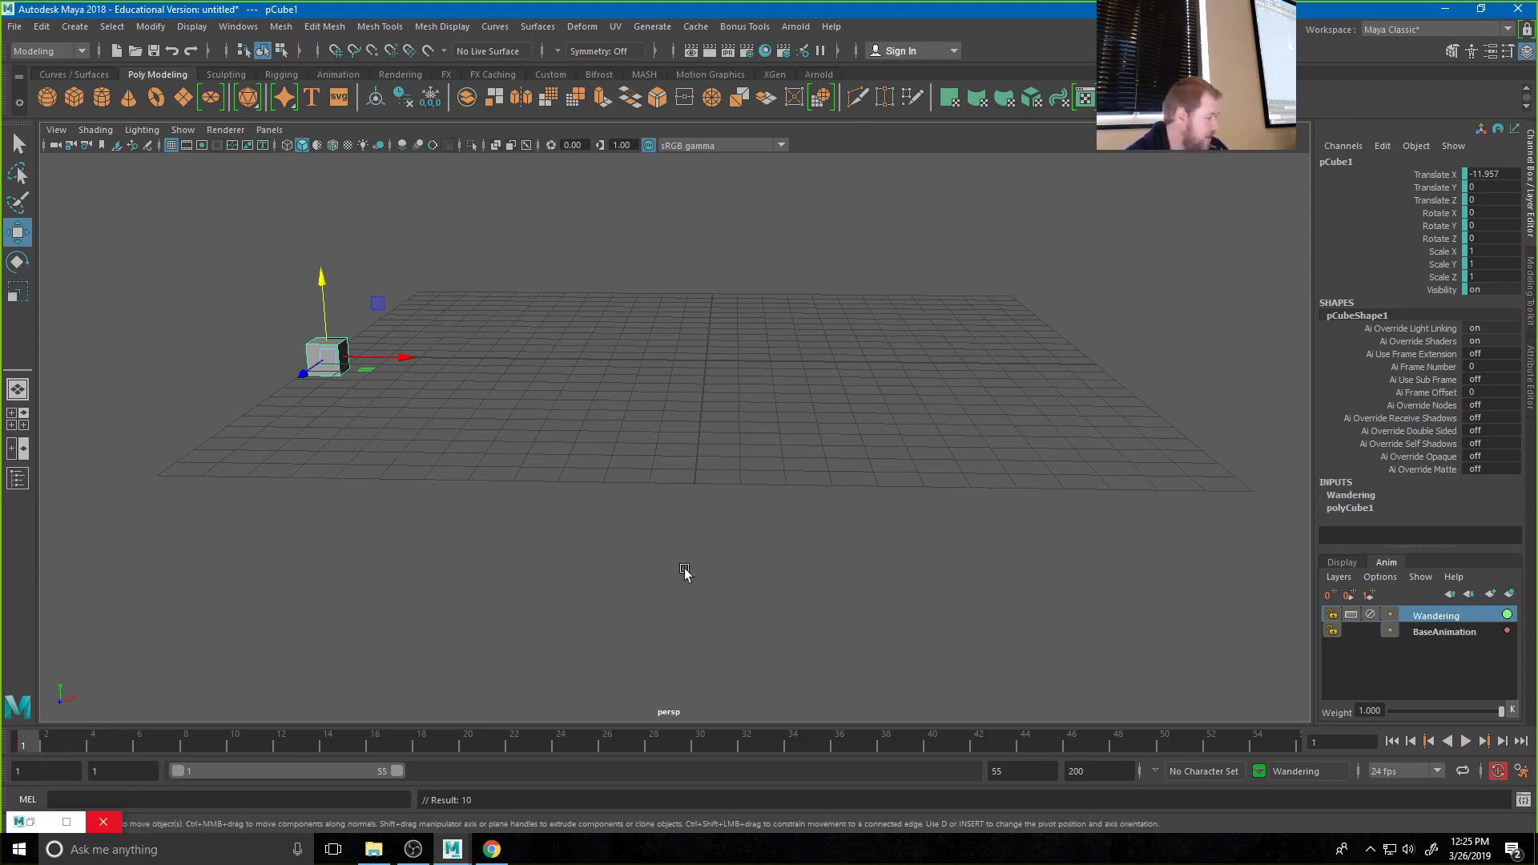
pyautogui.moveTo(150, 740); pyautogui.dragTo(561, 740)
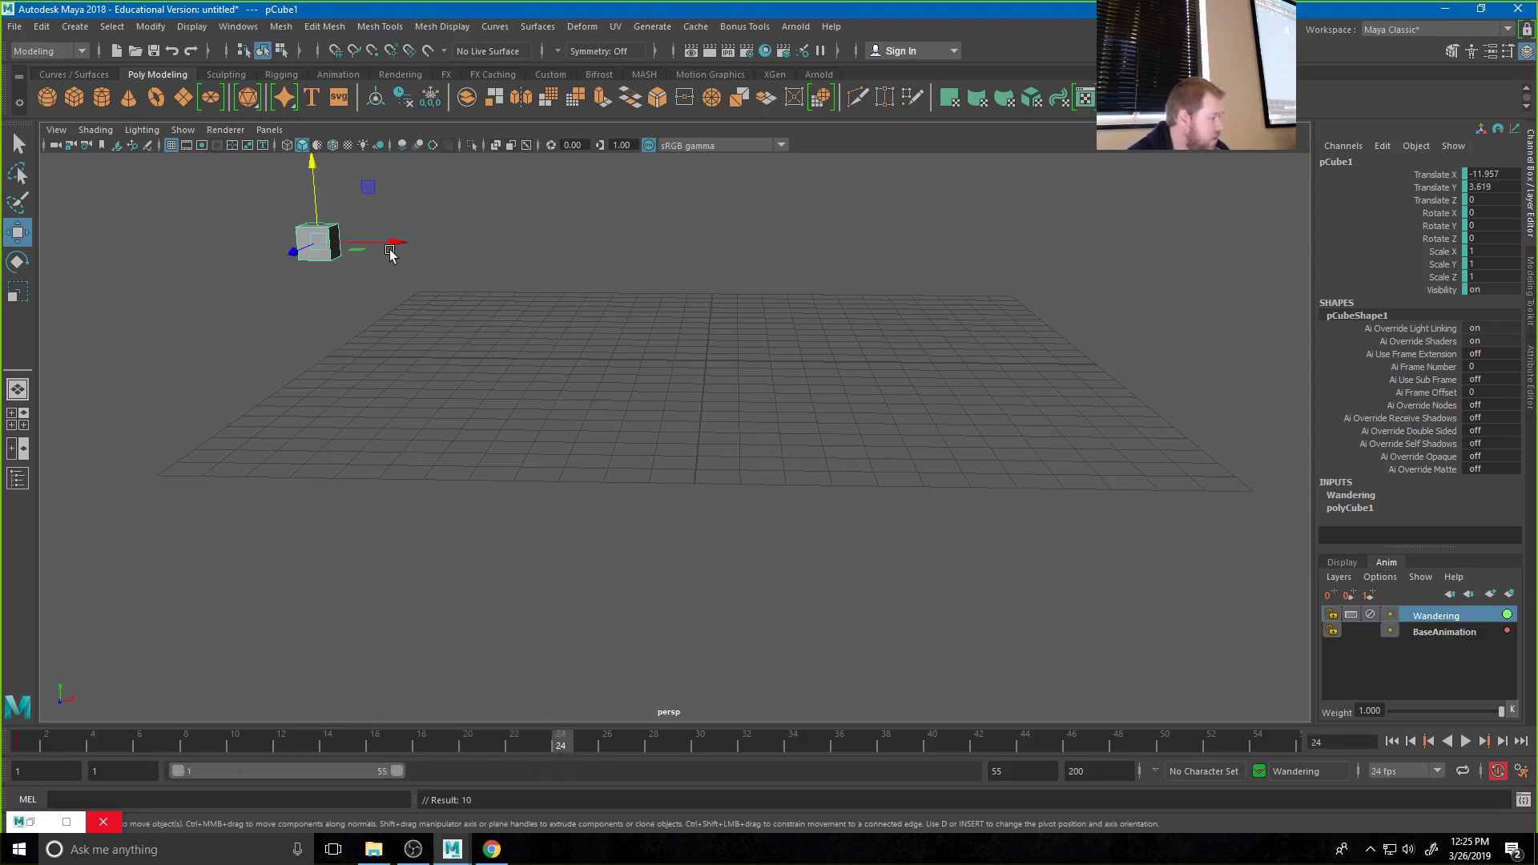
pyautogui.moveTo(395, 243); pyautogui.dragTo(745, 254)
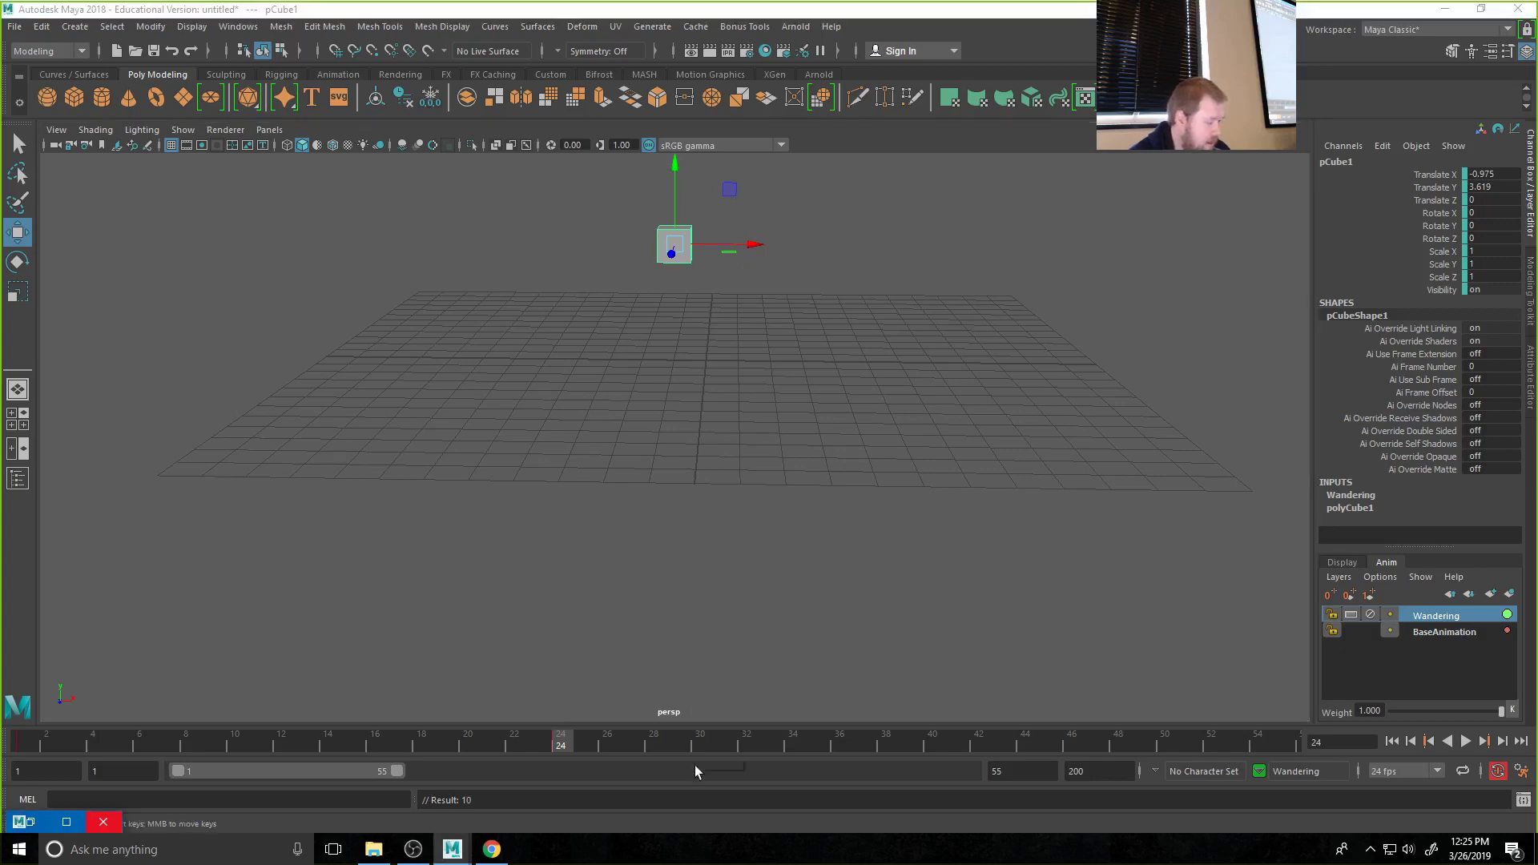
# At frame 34, move the cube to about X 1.81 and Z 5.32, and rotate it to about -59.2° in Y
pyautogui.keyDown('alt'); pyautogui.moveTo(648, 393); pyautogui.dragTo(936, 425); pyautogui.keyUp('alt')
pyautogui.keyDown('alt'); pyautogui.moveTo(935, 425); pyautogui.dragTo(732, 391, button='right'); pyautogui.keyUp('alt')
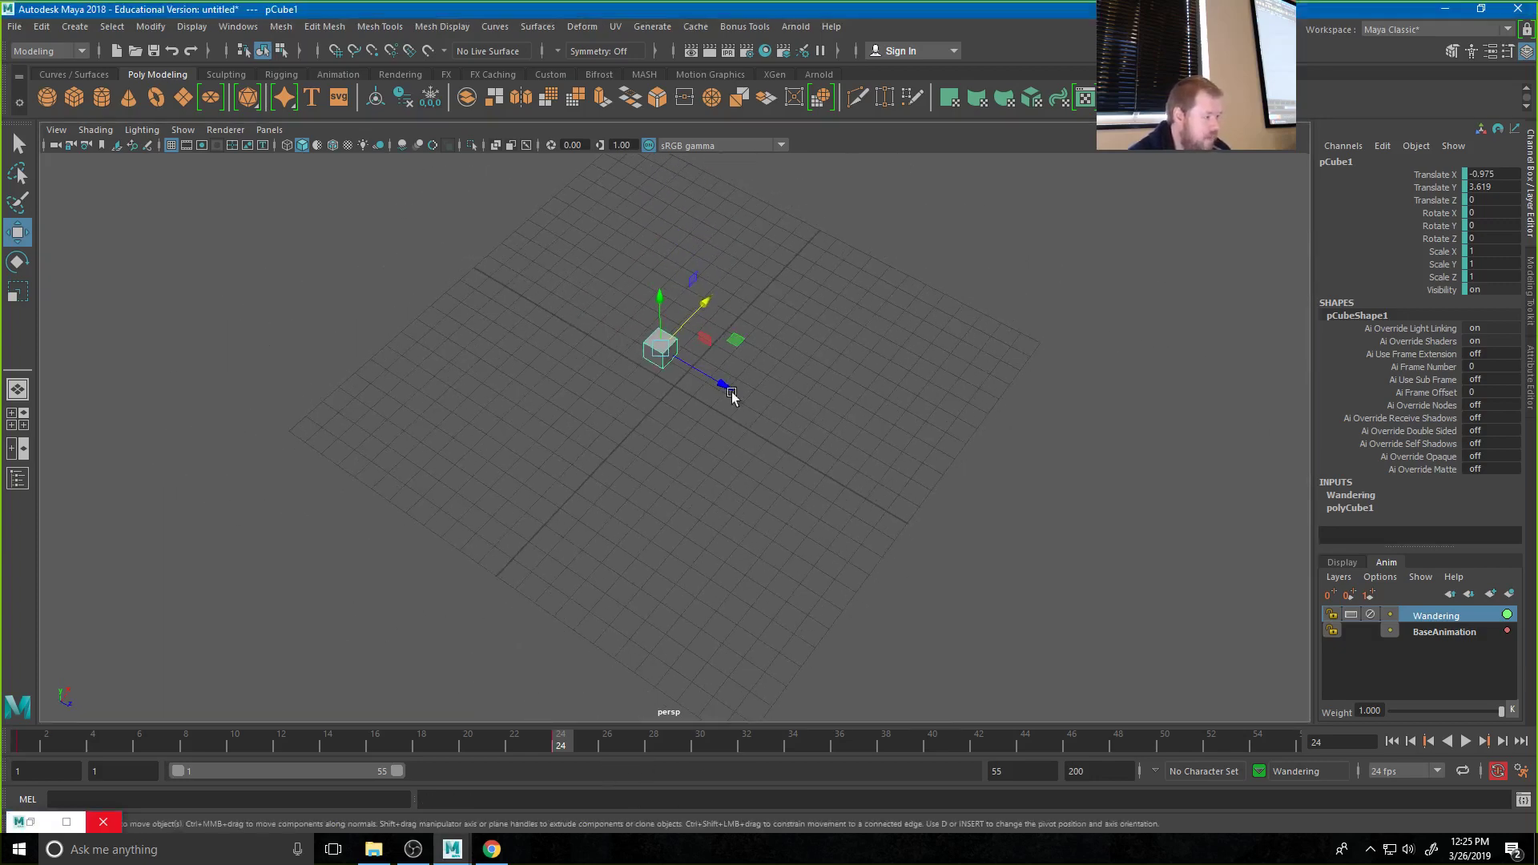
pyautogui.moveTo(604, 731); pyautogui.dragTo(791, 732)
pyautogui.moveTo(747, 387); pyautogui.dragTo(733, 280, button='middle')
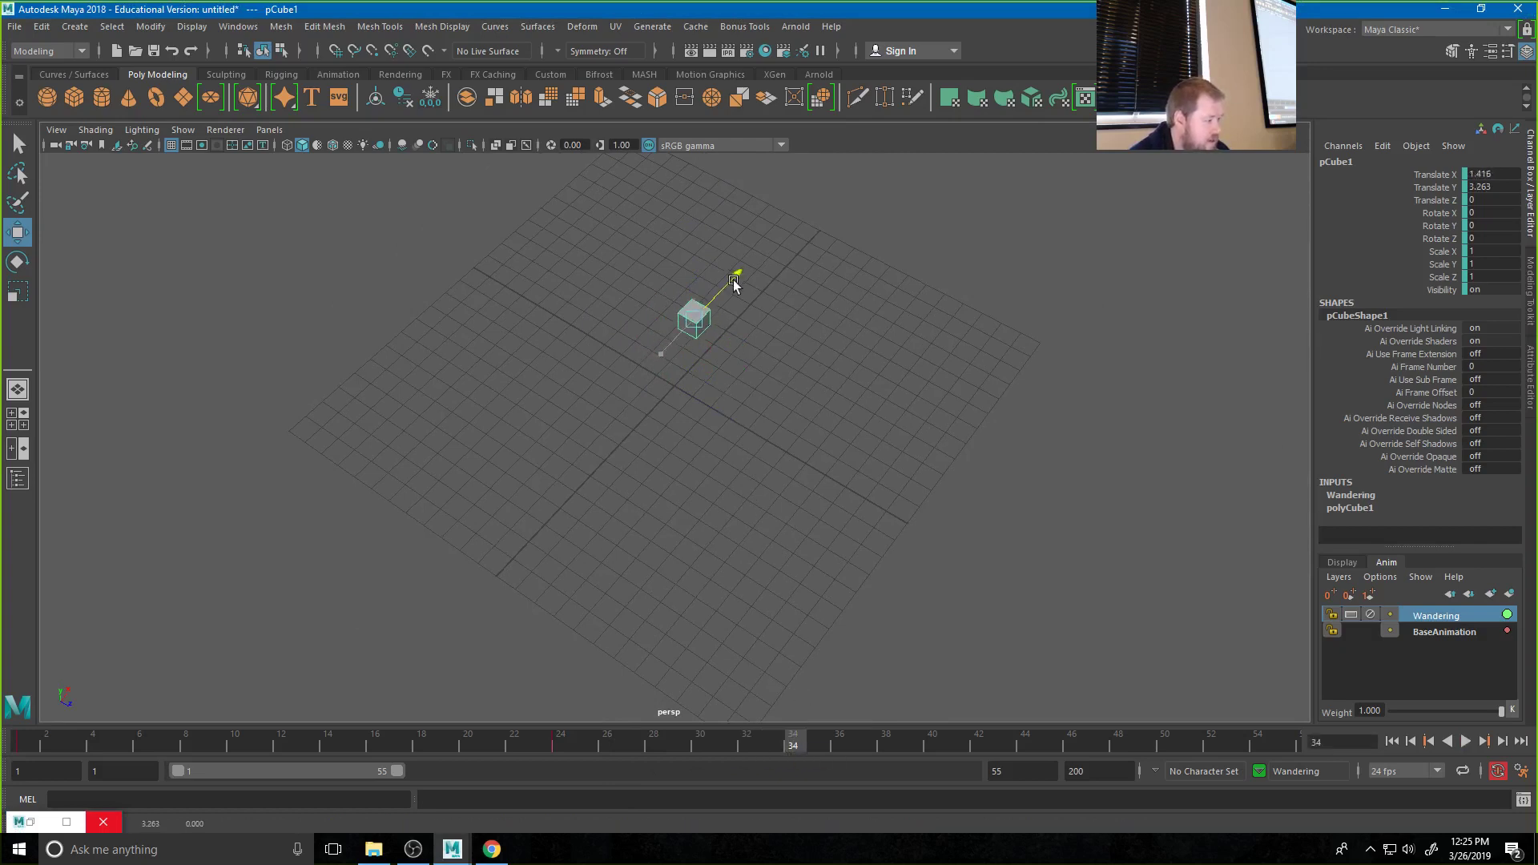
pyautogui.moveTo(755, 341); pyautogui.dragTo(766, 422)
pyautogui.press('e')
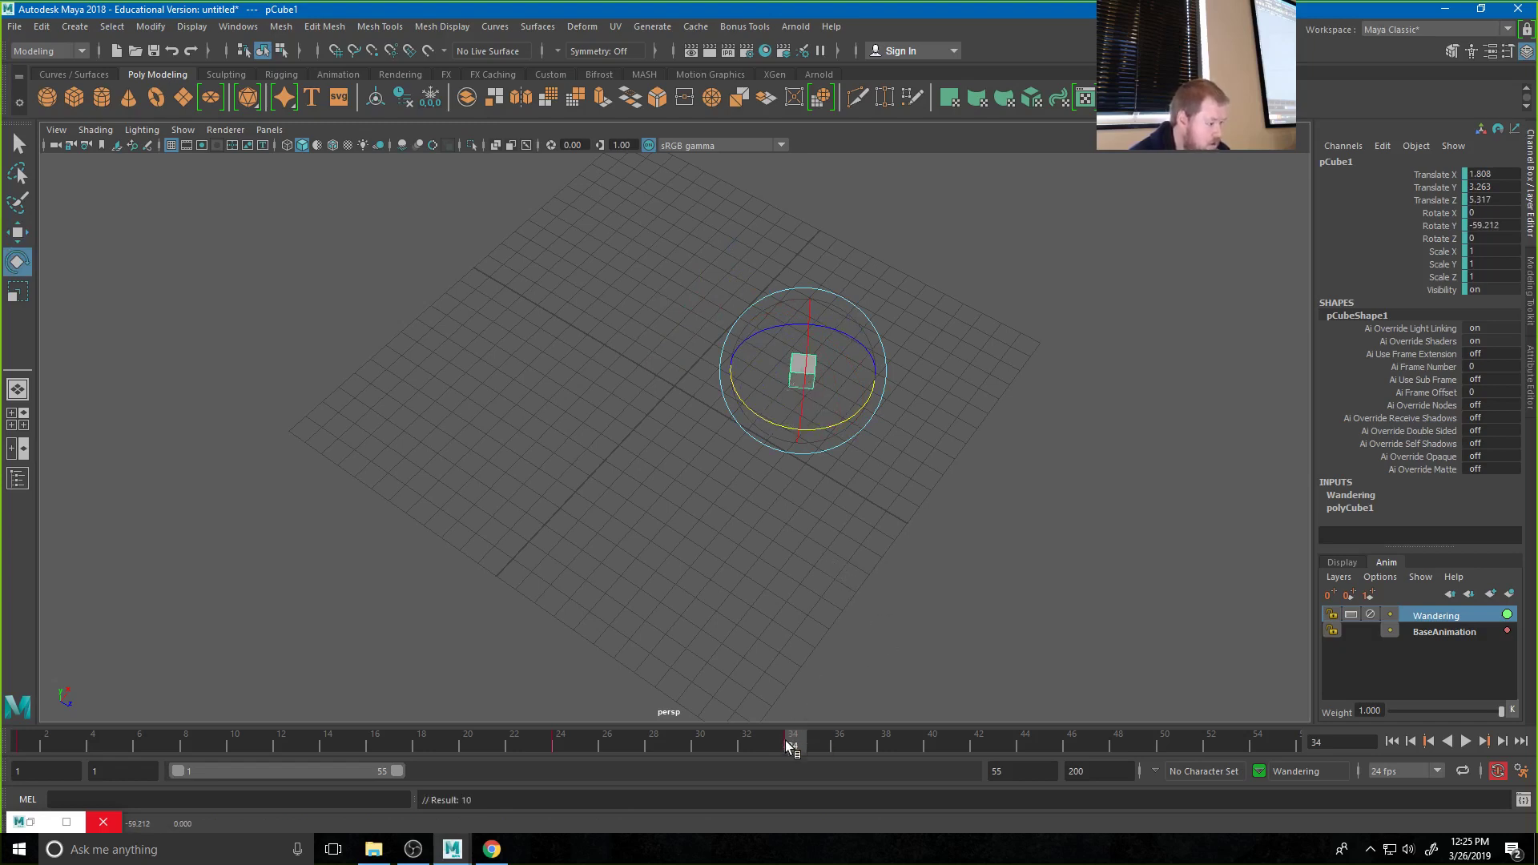
# At frame 55, move the cube to about 9.67 in X and rotate it to about 40.7° in Y
pyautogui.moveTo(791, 747); pyautogui.dragTo(1281, 745)
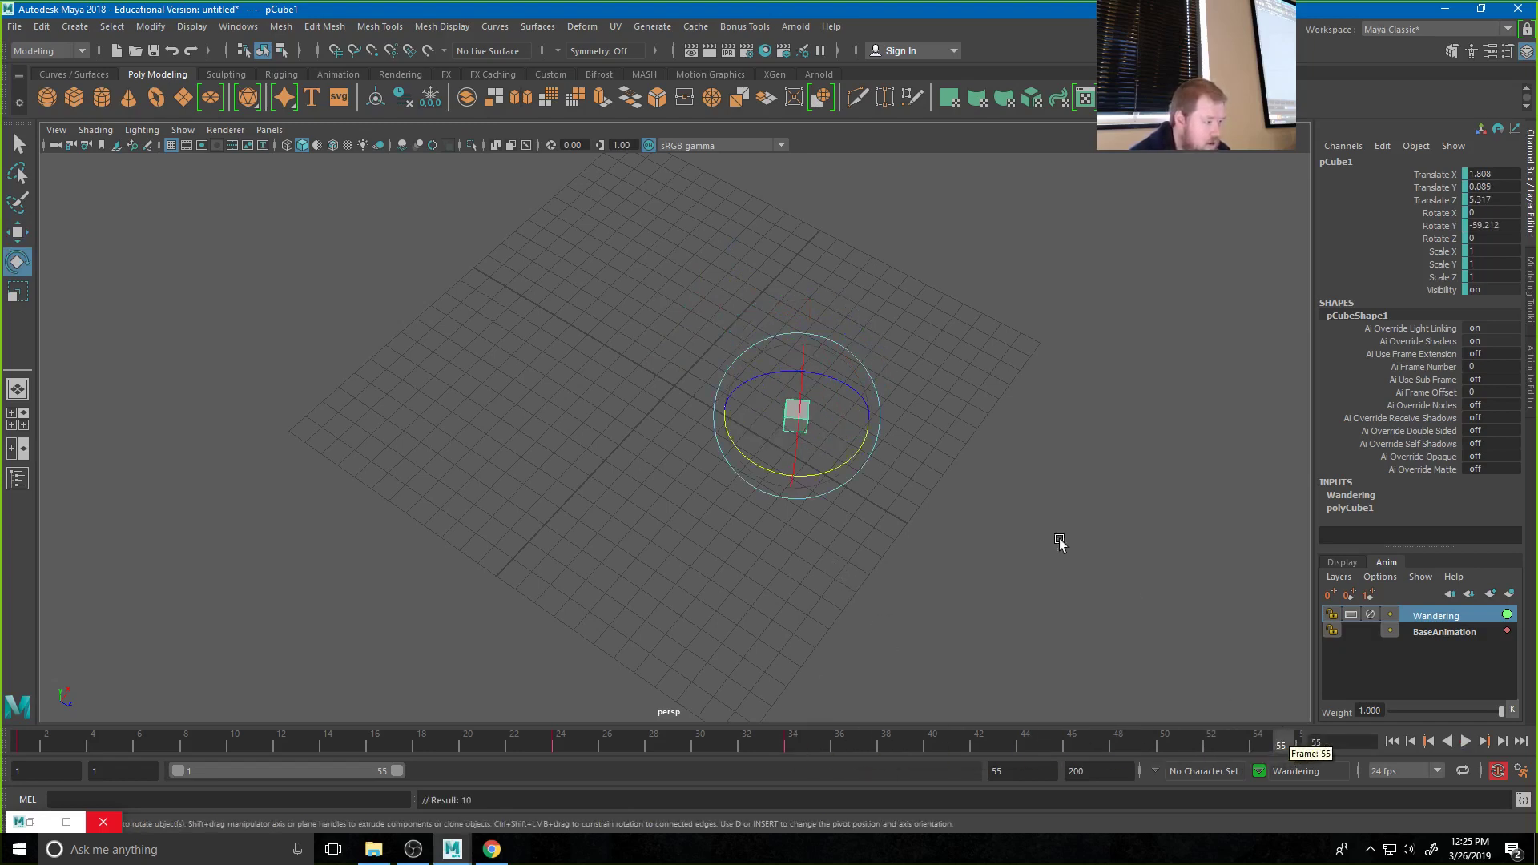
pyautogui.press('q')
pyautogui.press('w')
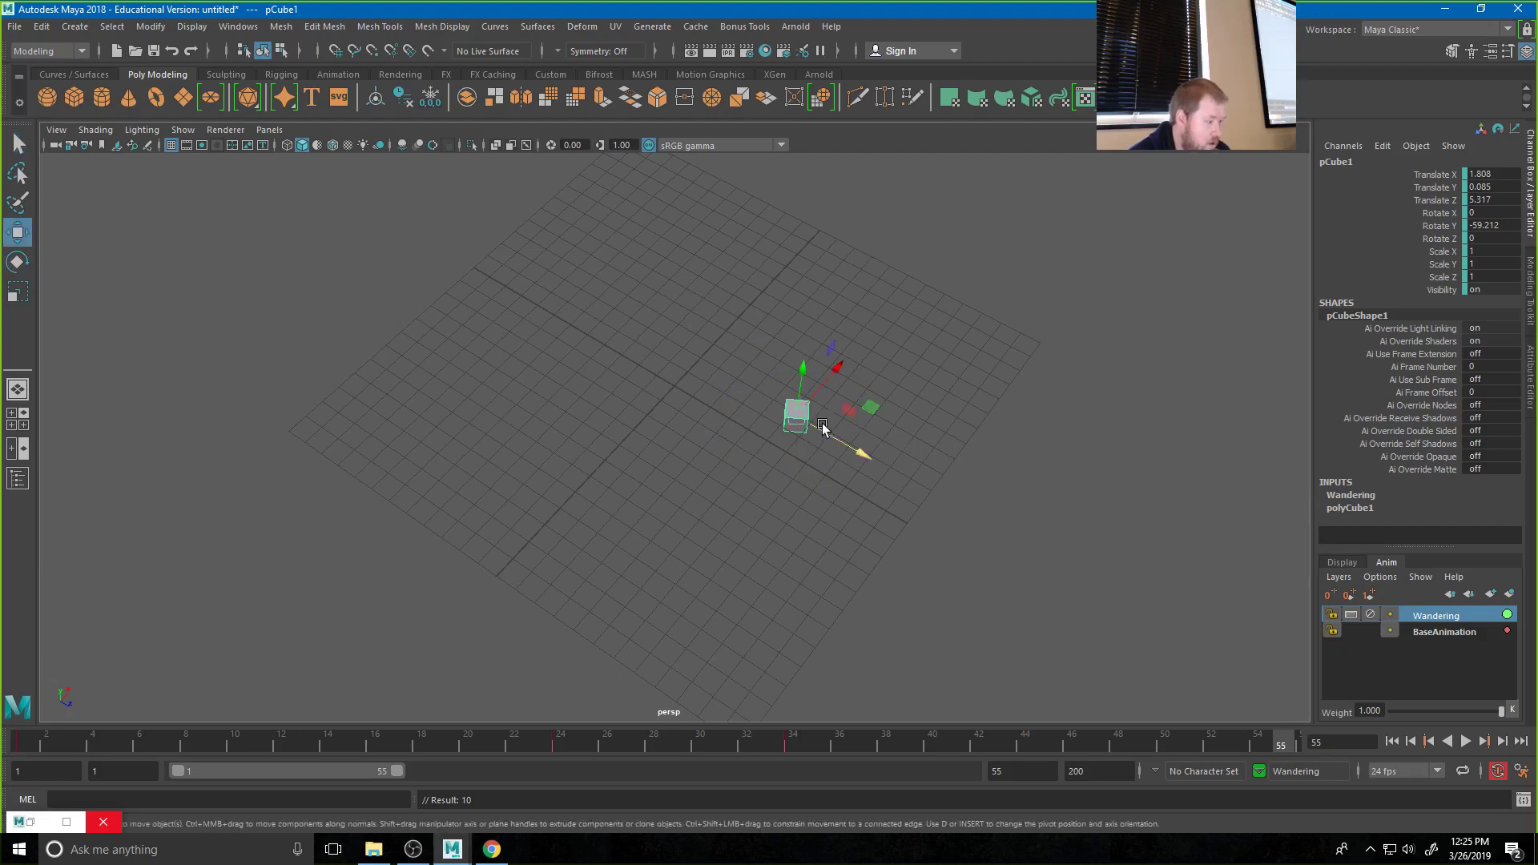
pyautogui.moveTo(824, 386); pyautogui.dragTo(896, 282)
pyautogui.press('e')
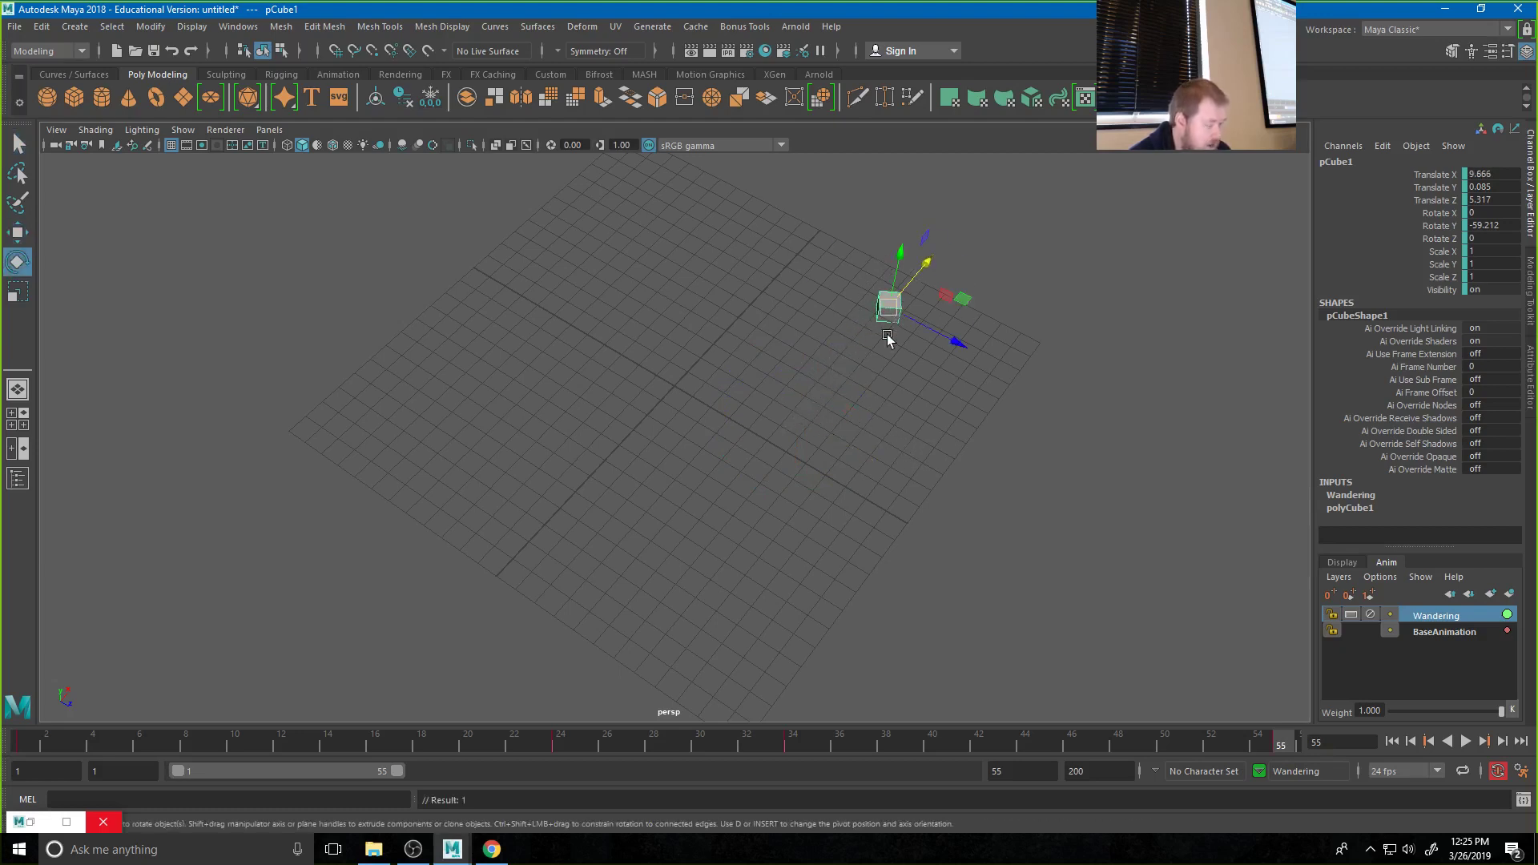
pyautogui.moveTo(851, 355); pyautogui.dragTo(974, 338)
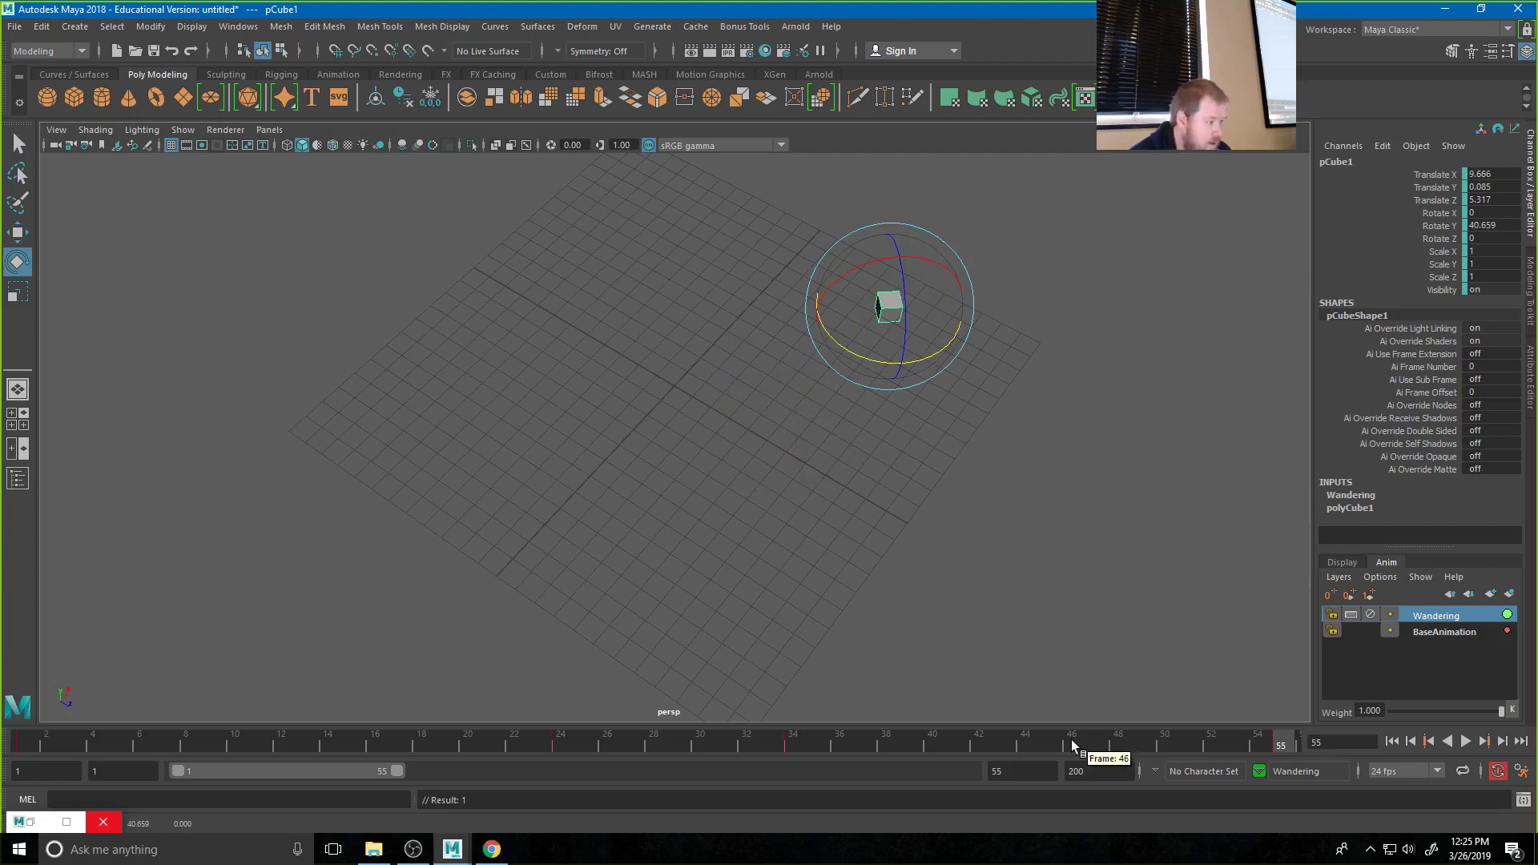
# Play the layered cube animation from frame 1 to check its motion, and stop the playback
pyautogui.moveTo(1074, 745); pyautogui.dragTo(36, 673)
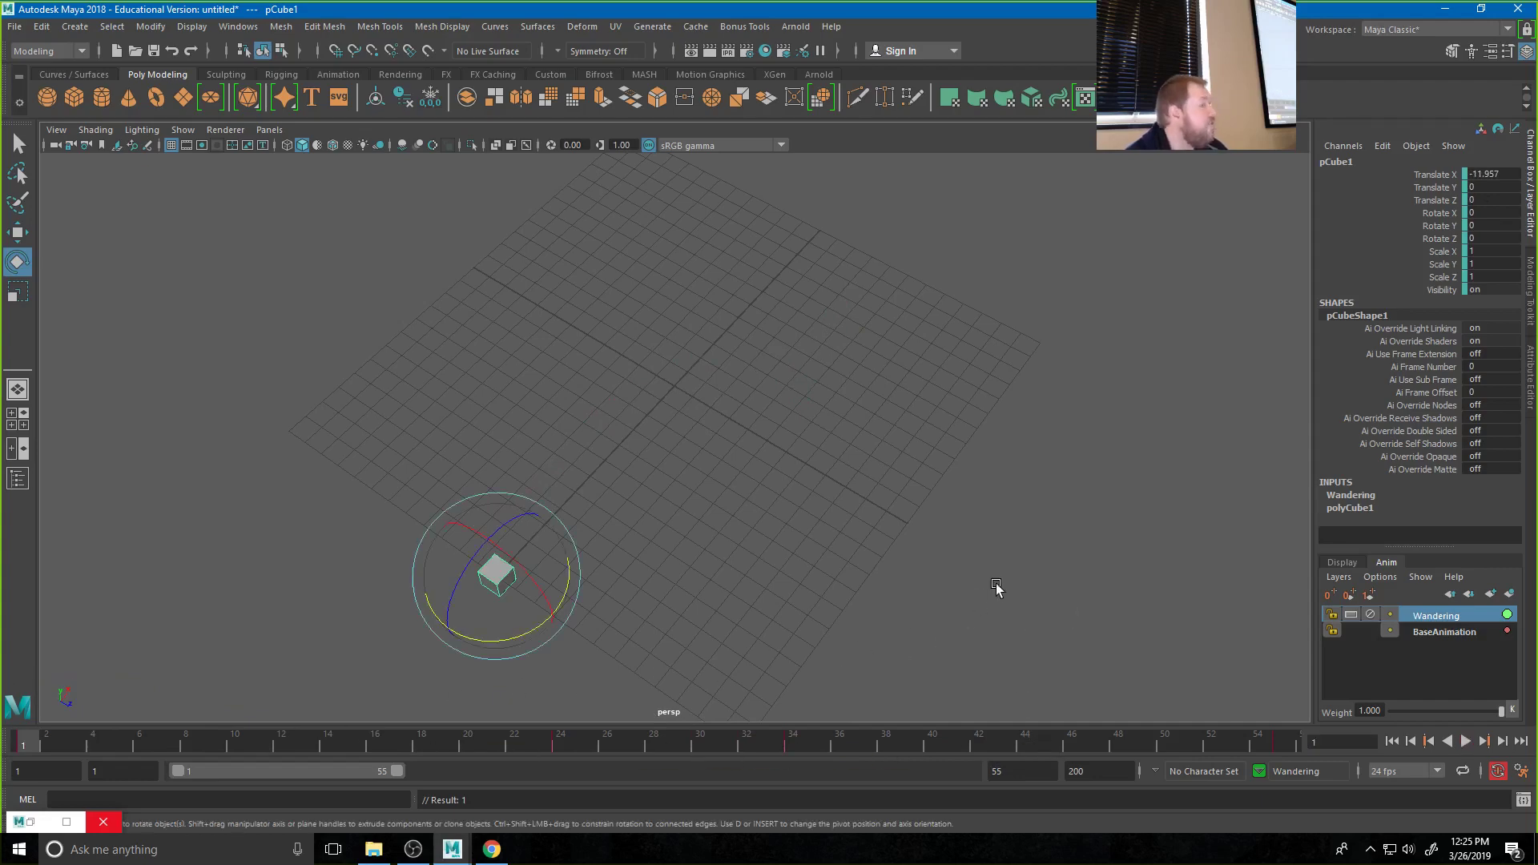
pyautogui.keyDown('alt'); pyautogui.moveTo(725, 613); pyautogui.dragTo(644, 585); pyautogui.keyUp('alt')
pyautogui.click(1466, 741)
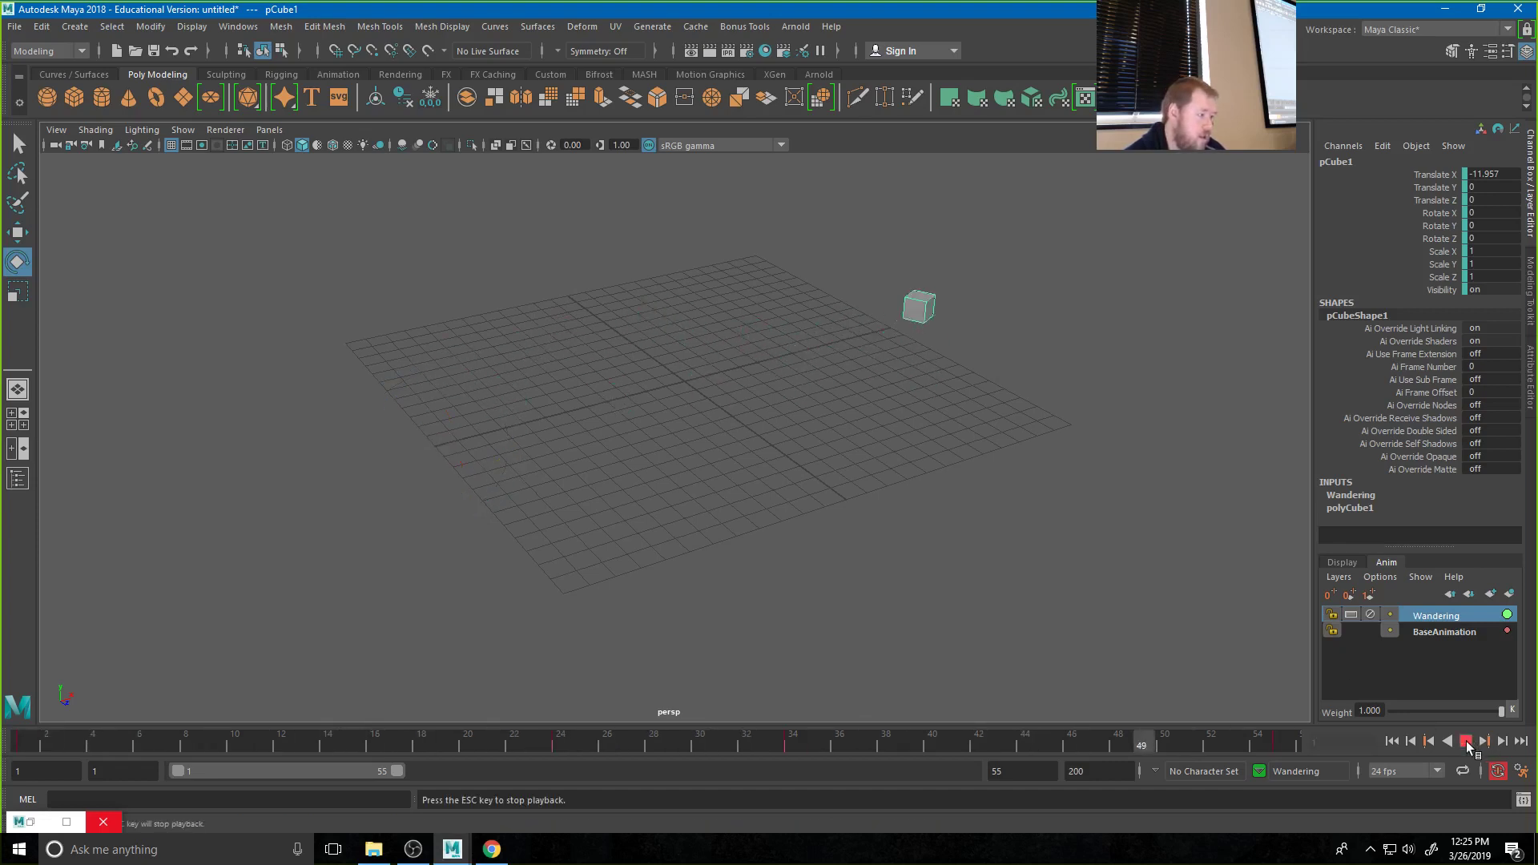
pyautogui.click(1465, 742)
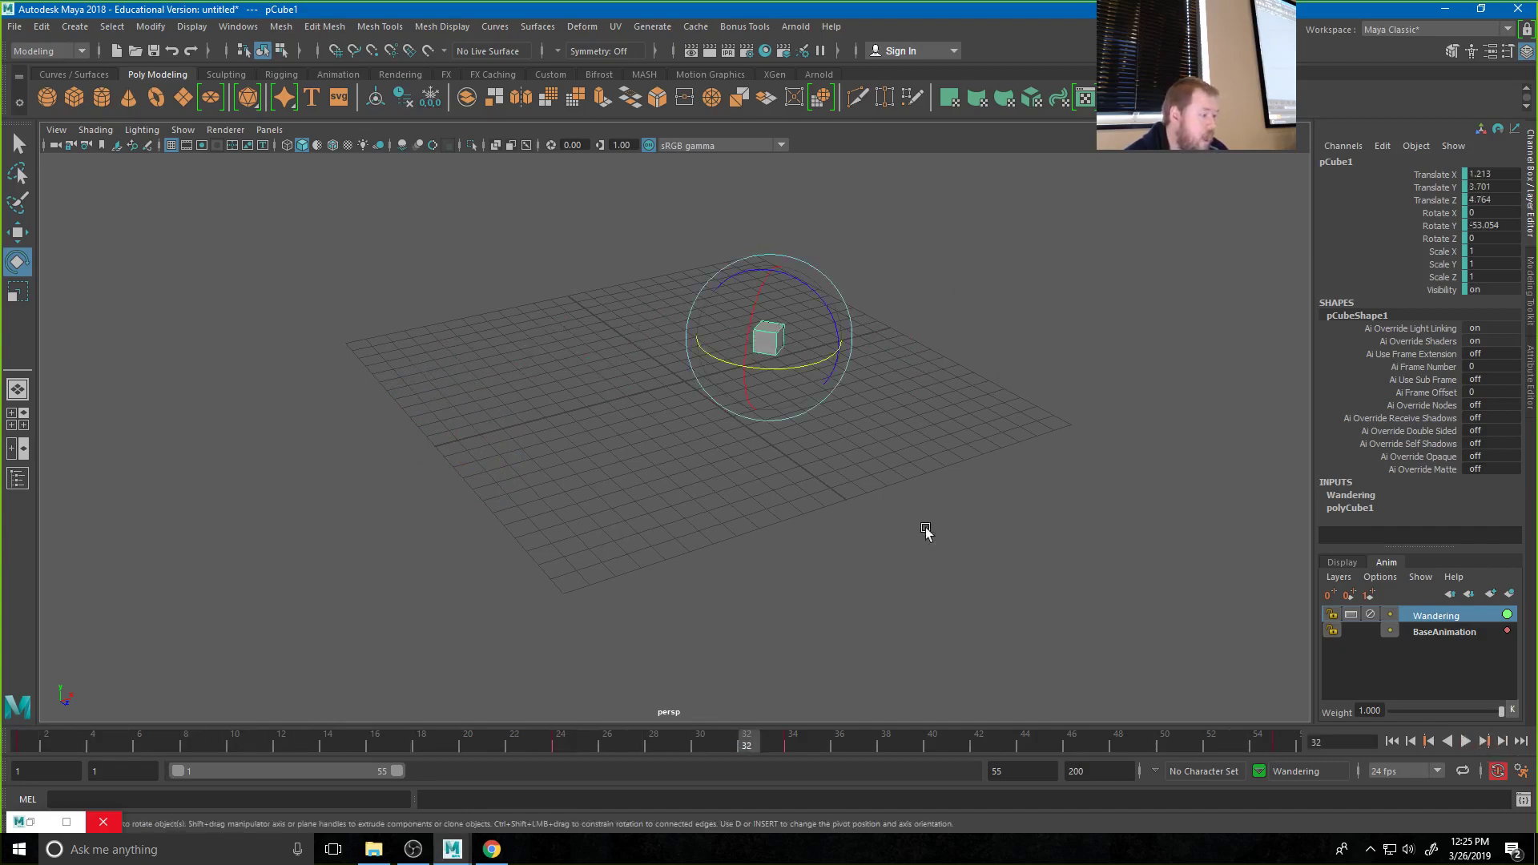
# At frame 44, reposition and rotate the cube on the Wandering layer to vary its path
pyautogui.press('f')
pyautogui.moveTo(814, 746); pyautogui.dragTo(1027, 747)
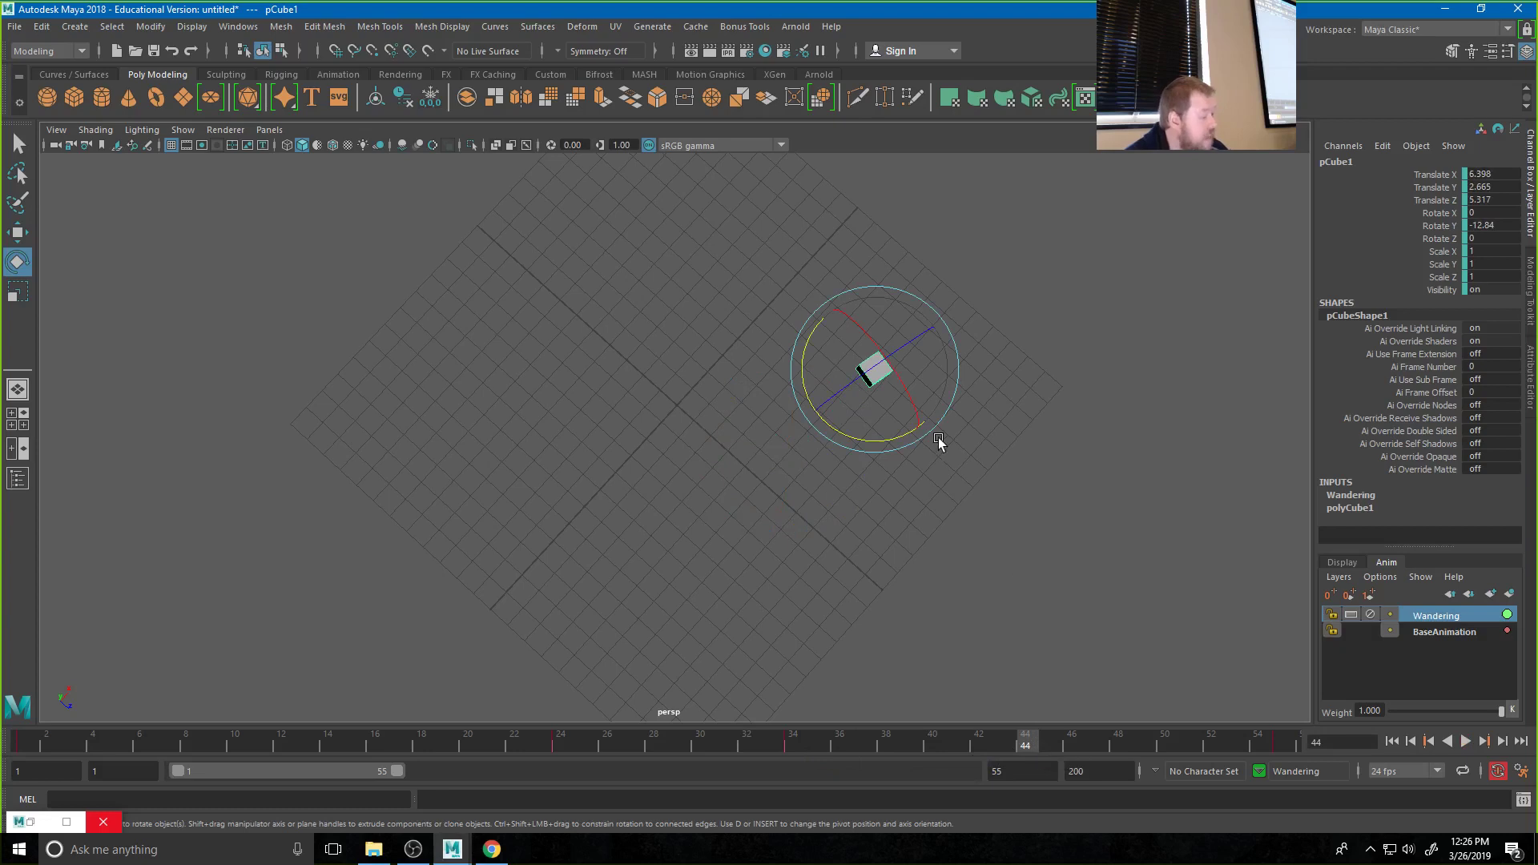
pyautogui.press('w')
pyautogui.moveTo(931, 425); pyautogui.dragTo(921, 483)
pyautogui.press('e')
# Move the cube to about Z -1.31 and rotate it to about 21.7° in Y at frame 13, and to about -13.3° at frame 18
pyautogui.moveTo(1027, 699); pyautogui.dragTo(306, 681)
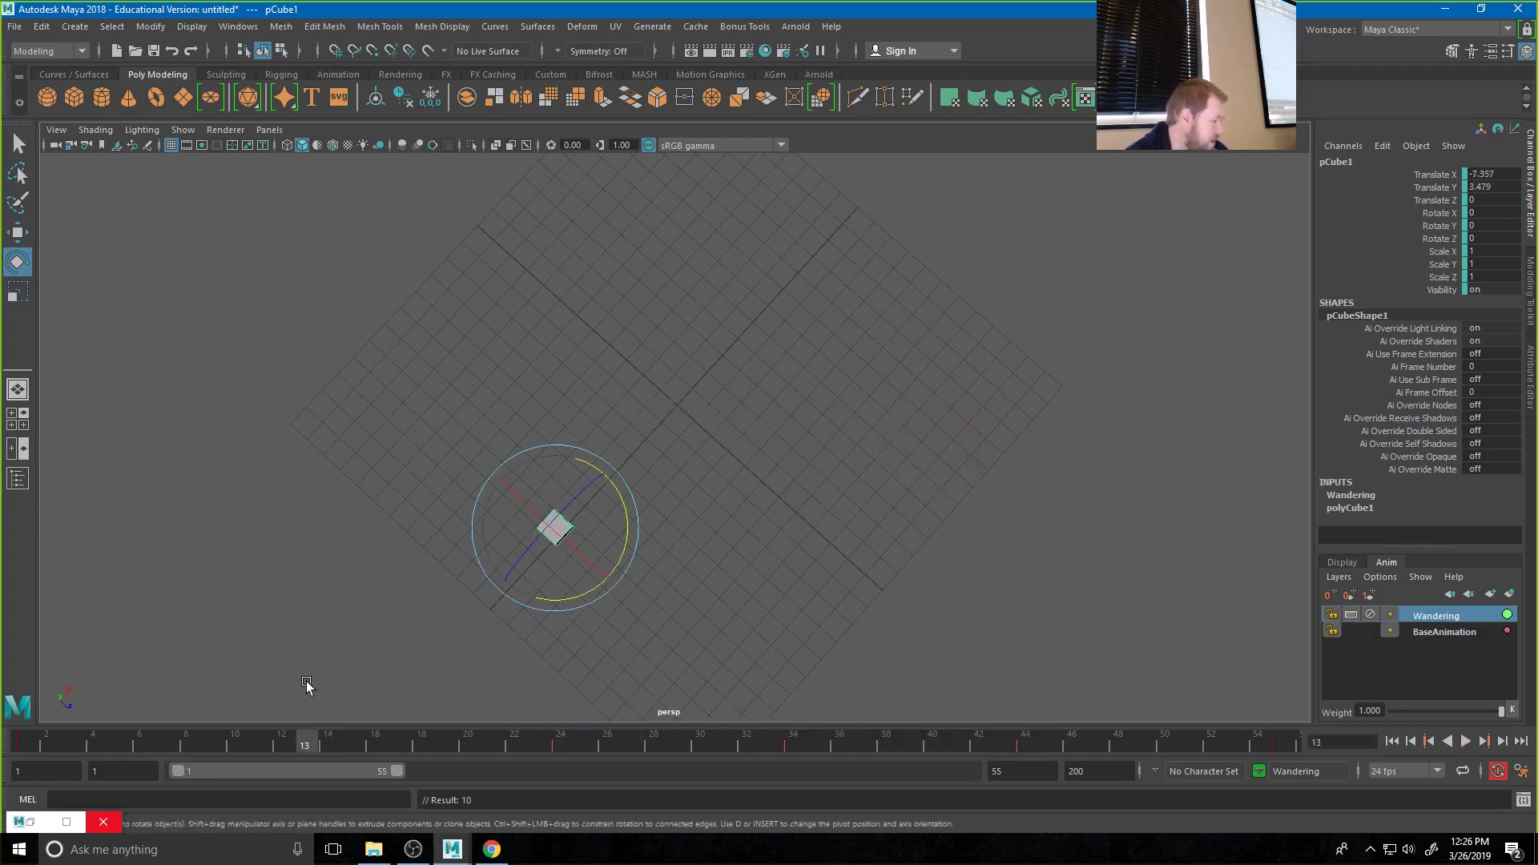
pyautogui.press('w')
pyautogui.moveTo(614, 574); pyautogui.dragTo(590, 555)
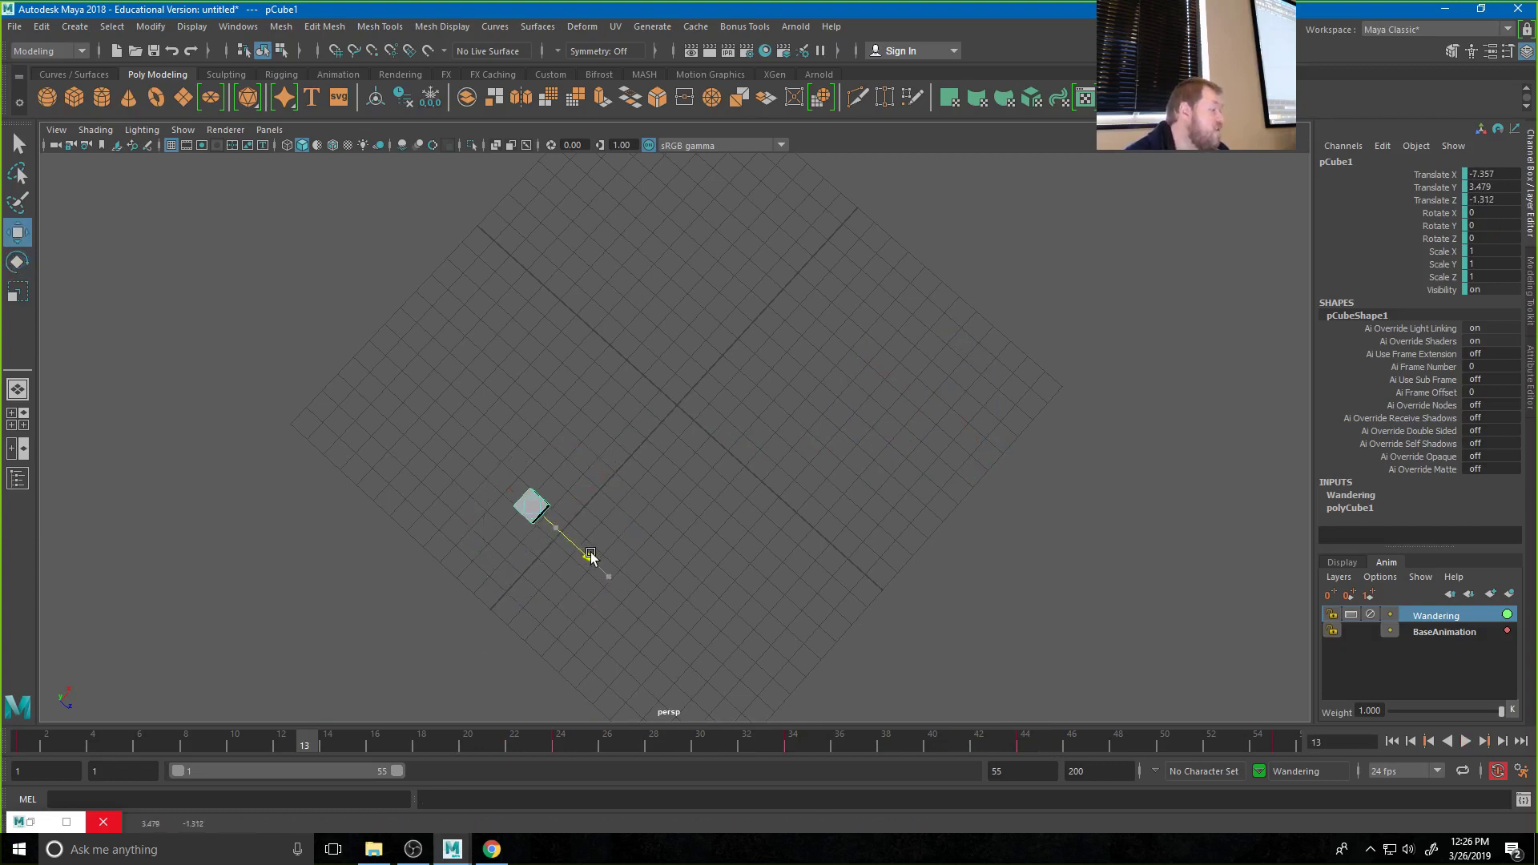
pyautogui.press('e')
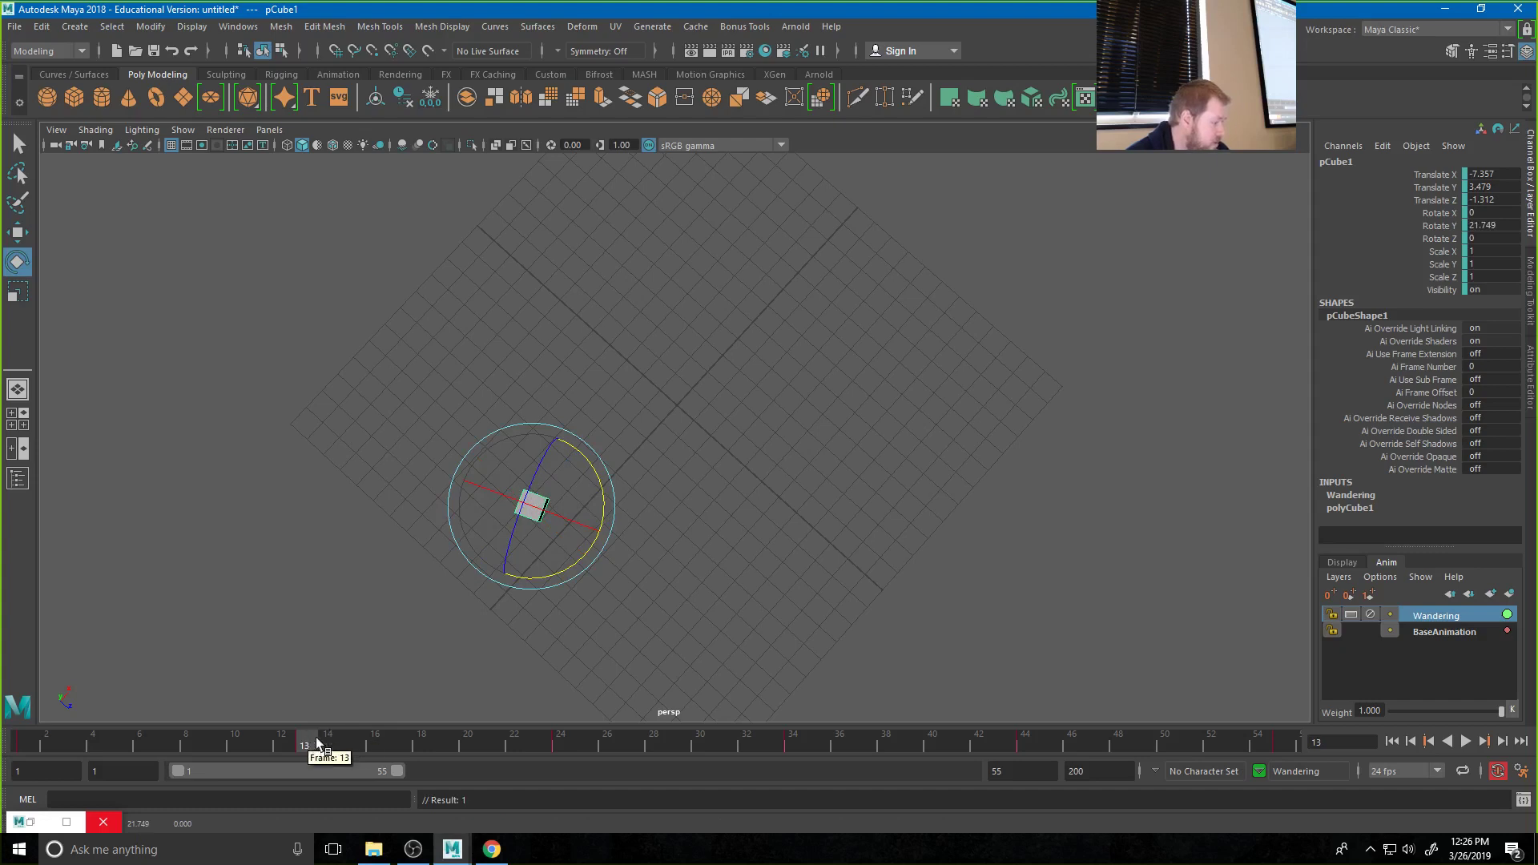
pyautogui.moveTo(307, 741); pyautogui.dragTo(421, 741)
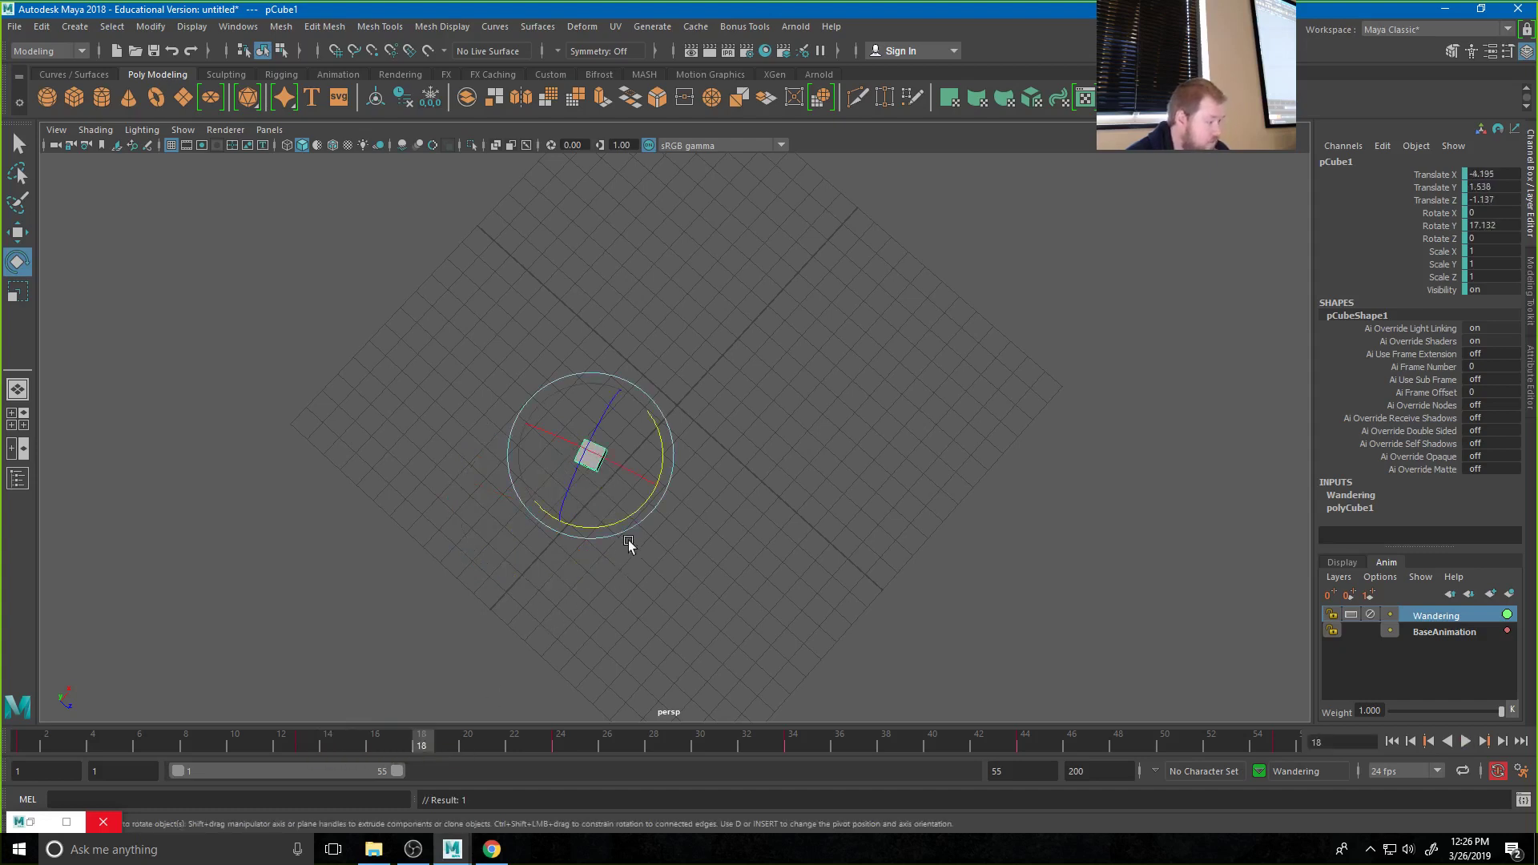
pyautogui.moveTo(636, 511); pyautogui.dragTo(600, 532)
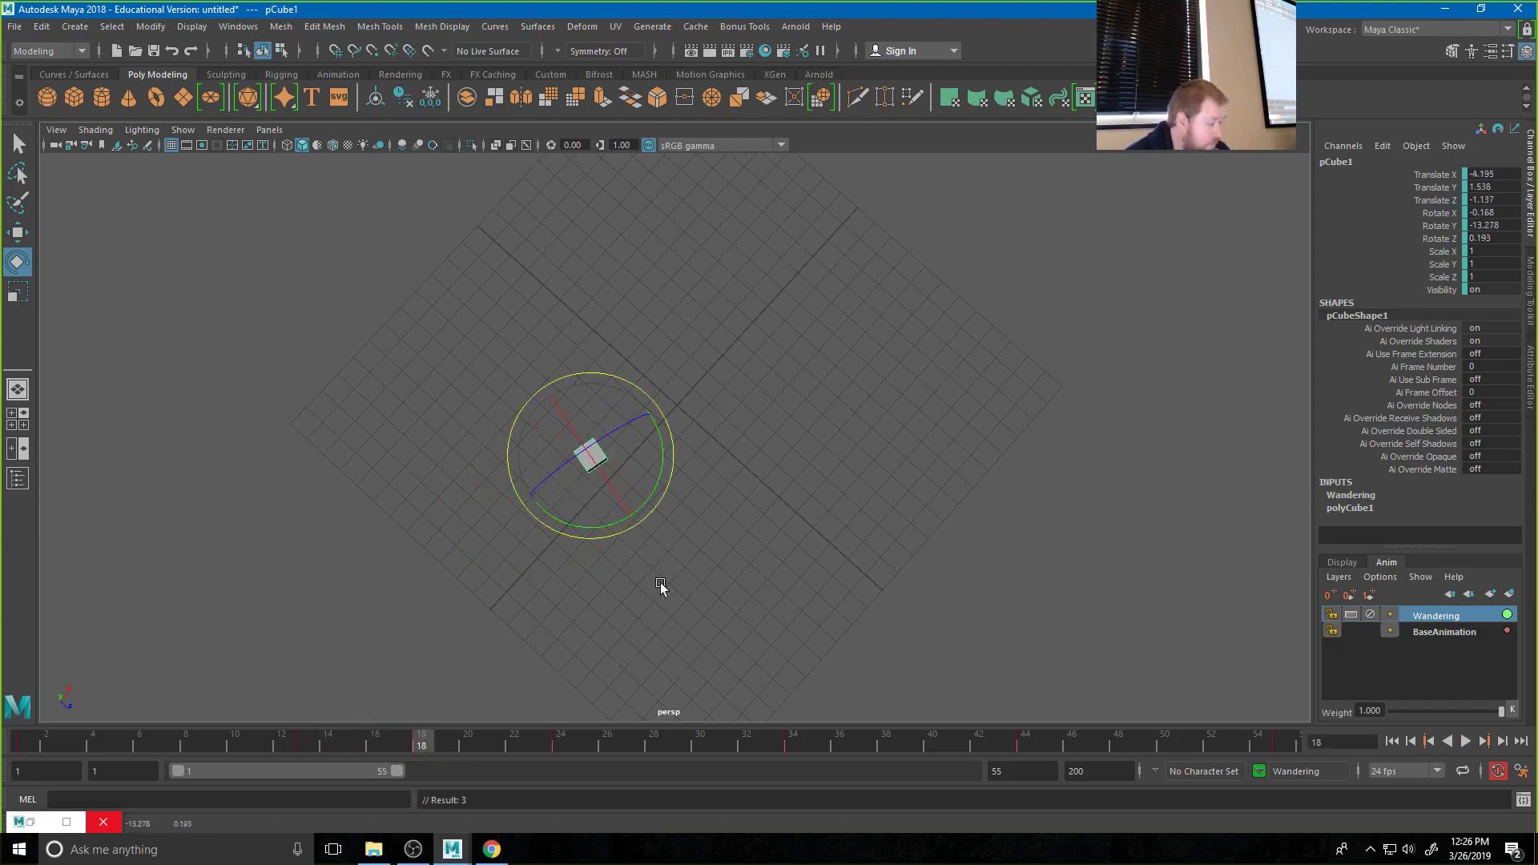
# Play the revised wandering animation from frame 1, viewing the grid from a lower angle
pyautogui.moveTo(421, 741); pyautogui.dragTo(3, 783)
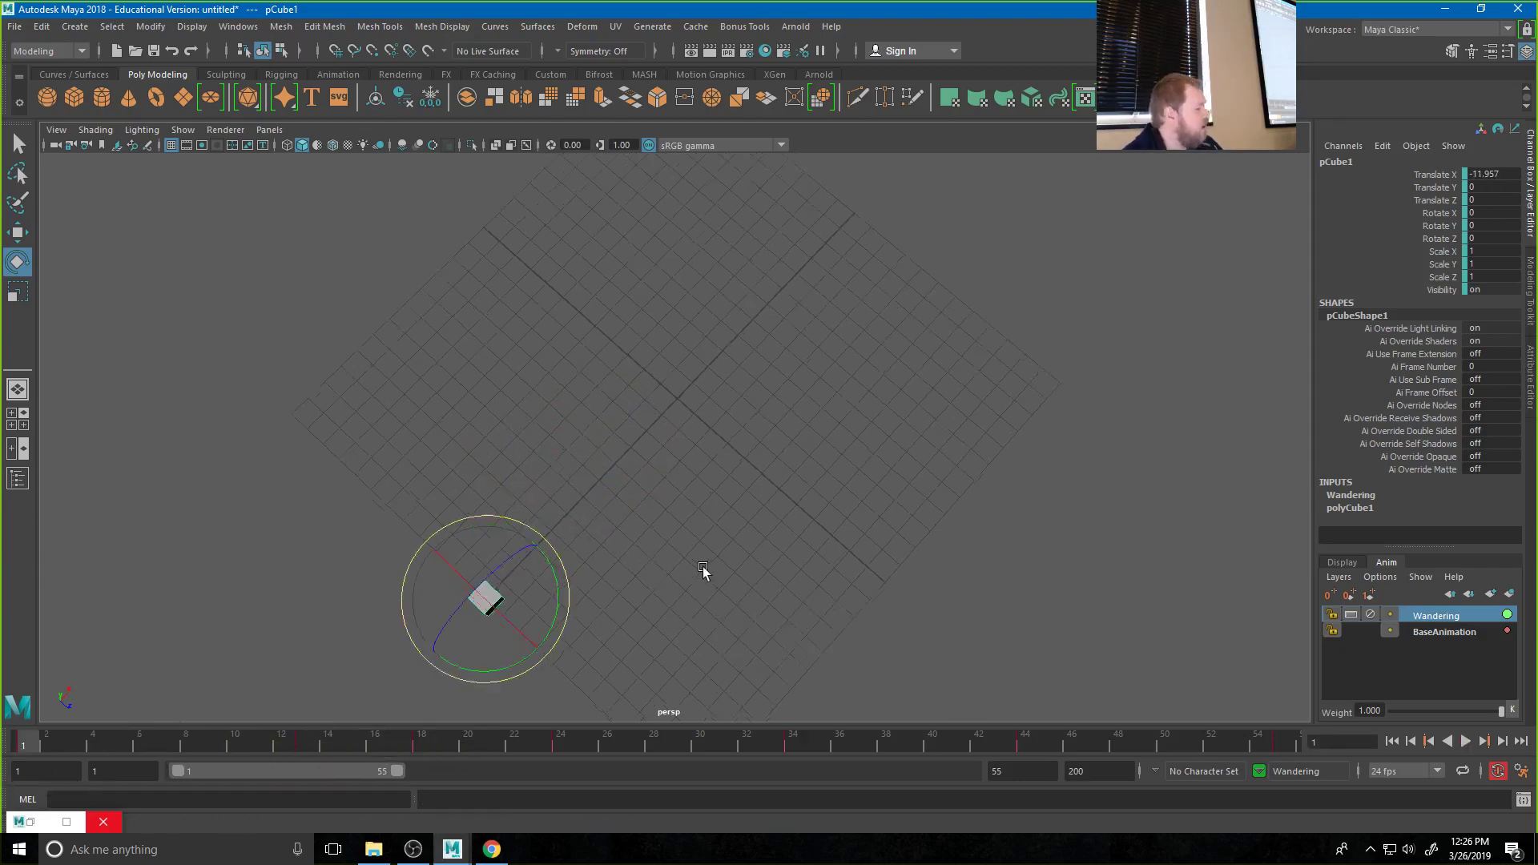
pyautogui.keyDown('alt'); pyautogui.moveTo(703, 569); pyautogui.dragTo(665, 511); pyautogui.keyUp('alt')
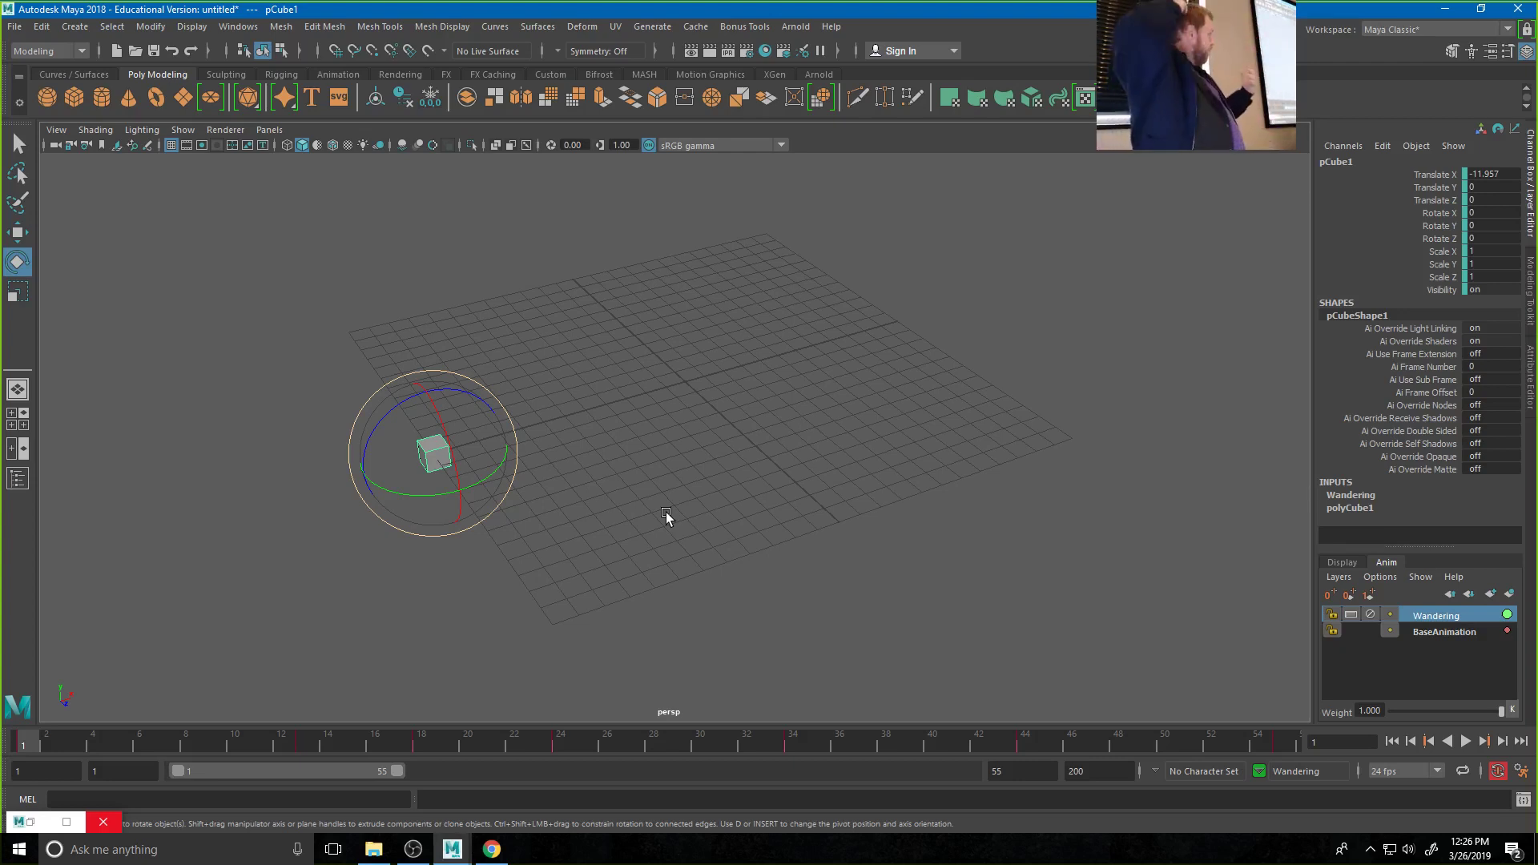
pyautogui.click(1465, 742)
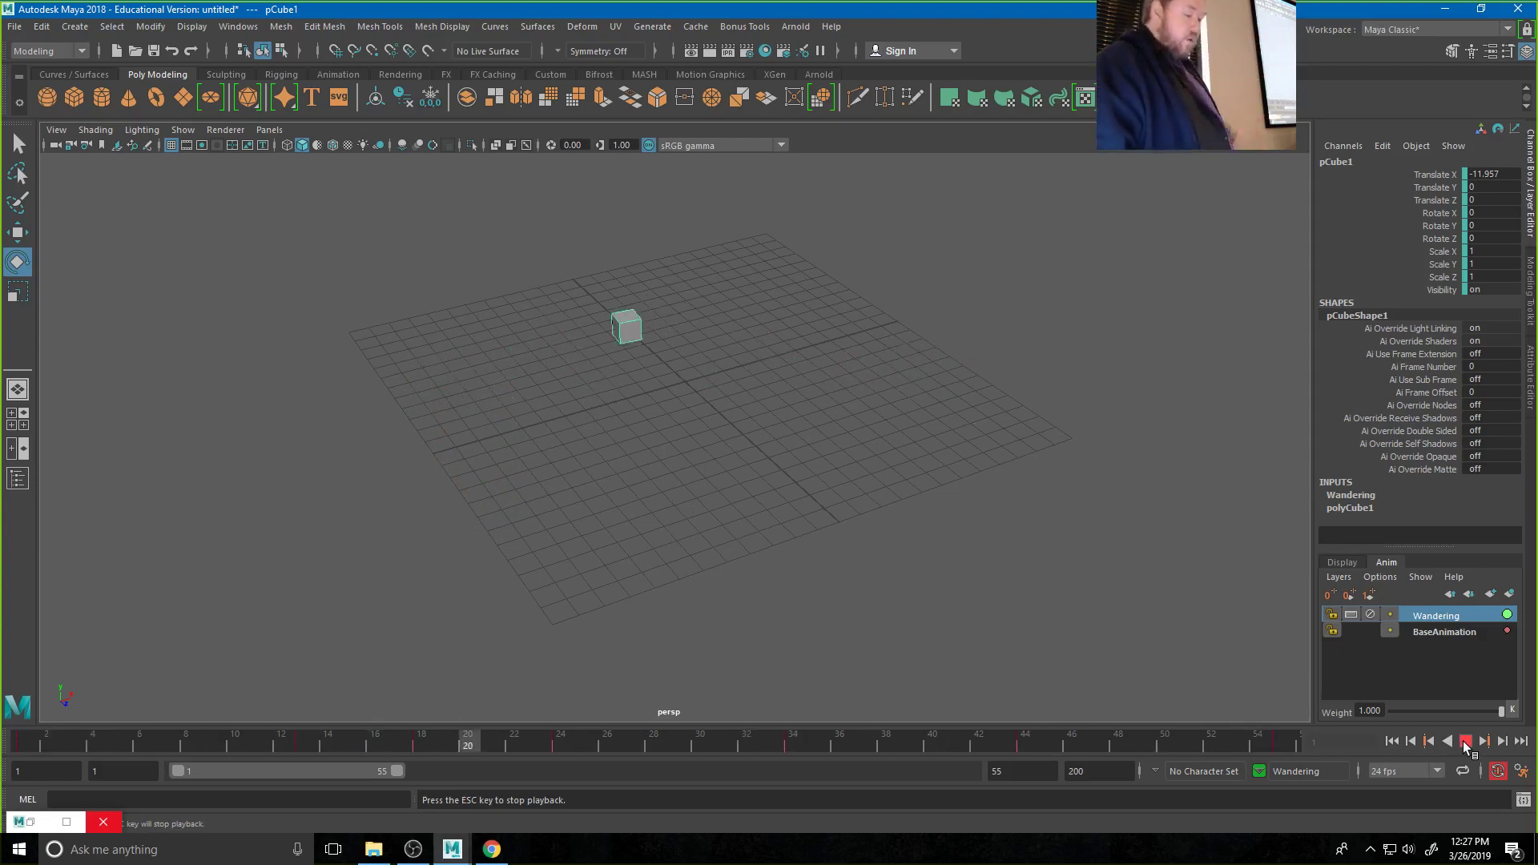
# Mute the Wandering layer and show the Graph Editor with the BaseAnimation layer selected
pyautogui.click(1368, 616)
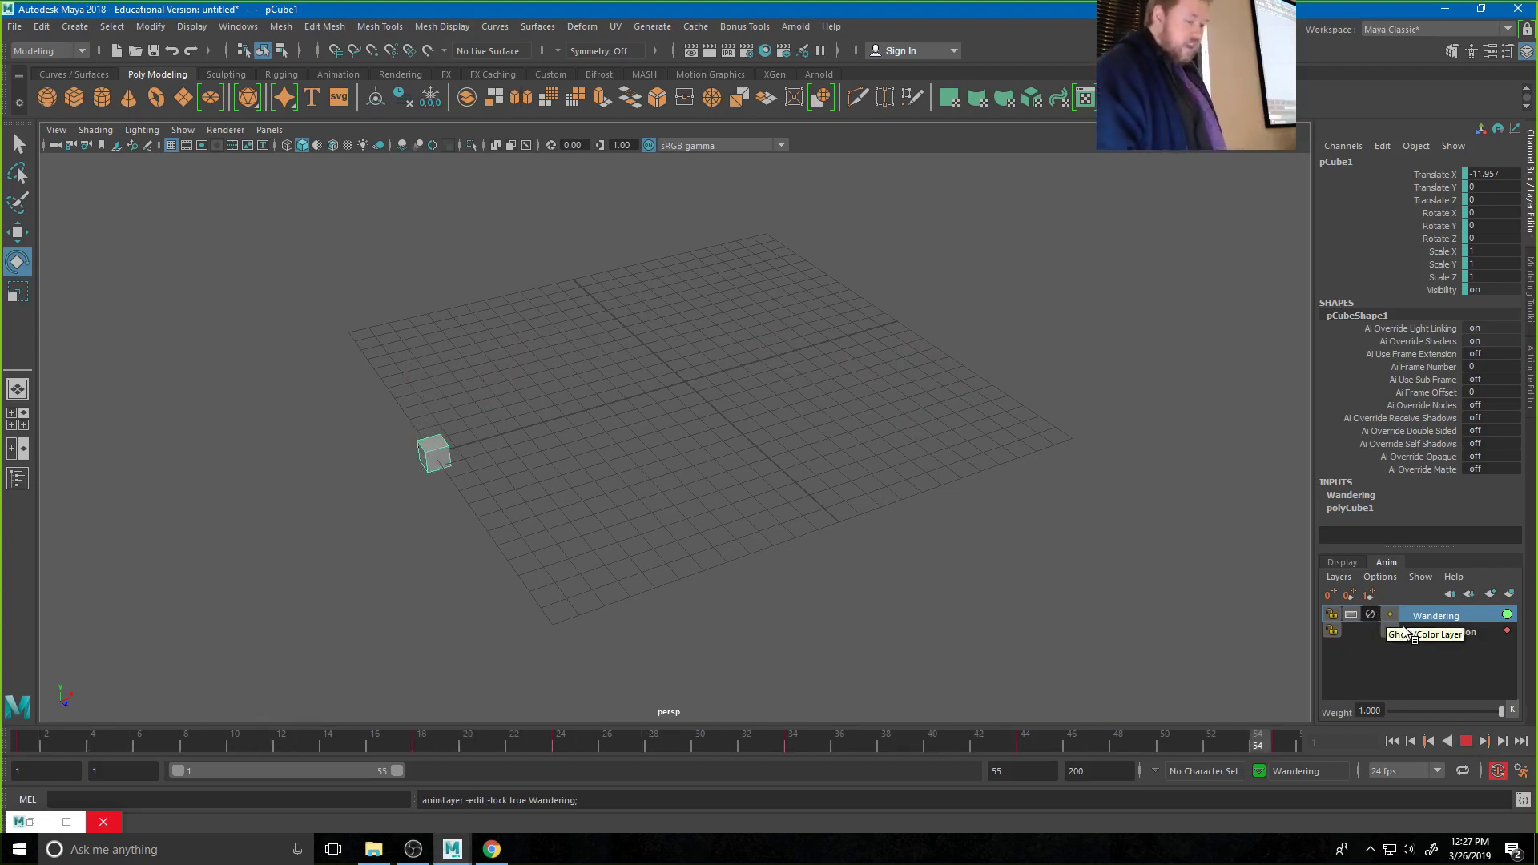
pyautogui.click(1458, 632)
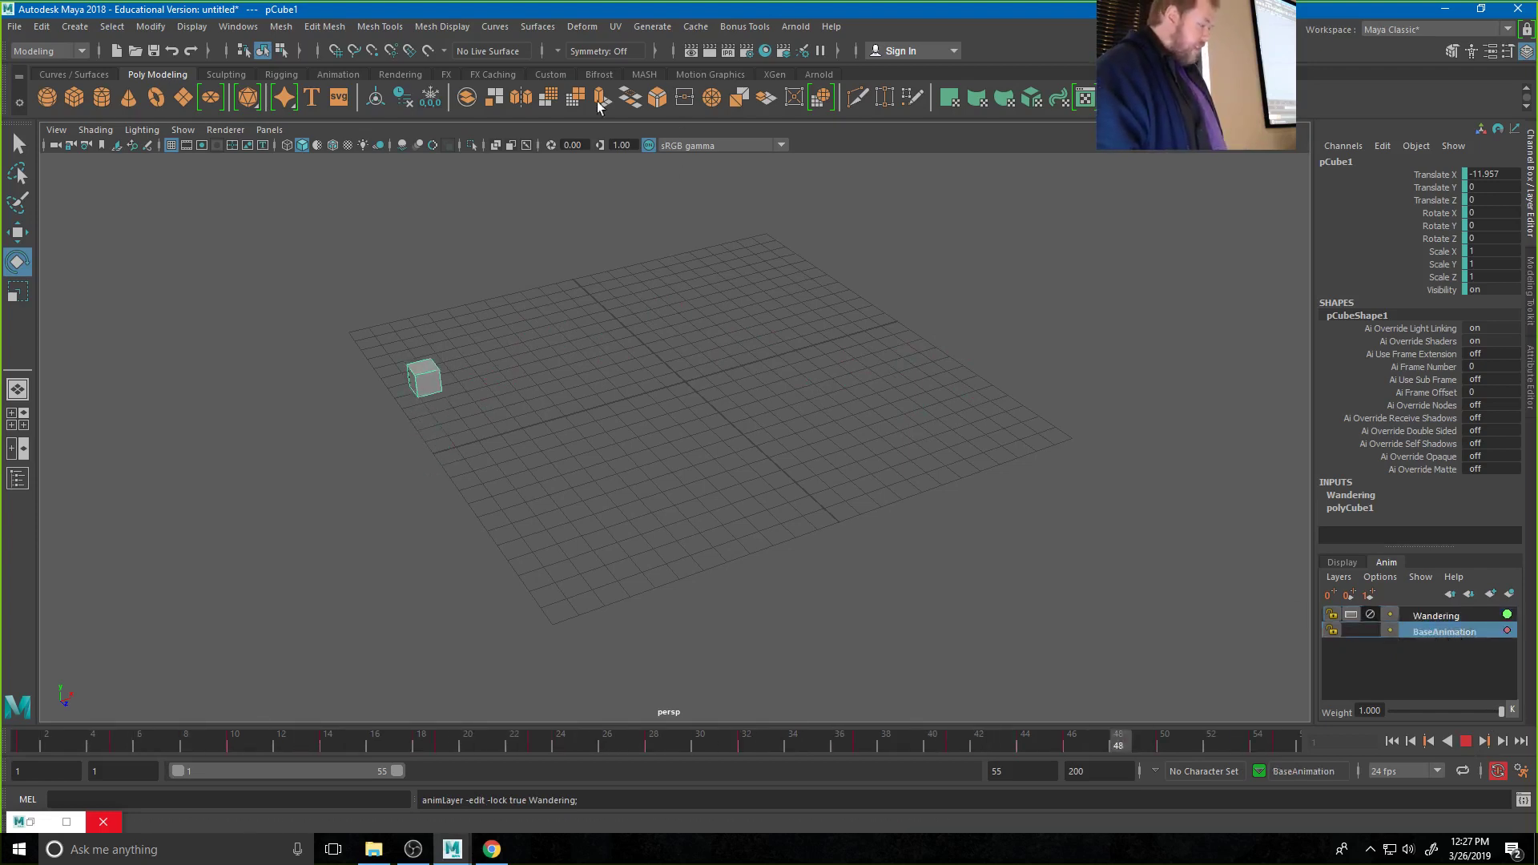
pyautogui.click(32, 823)
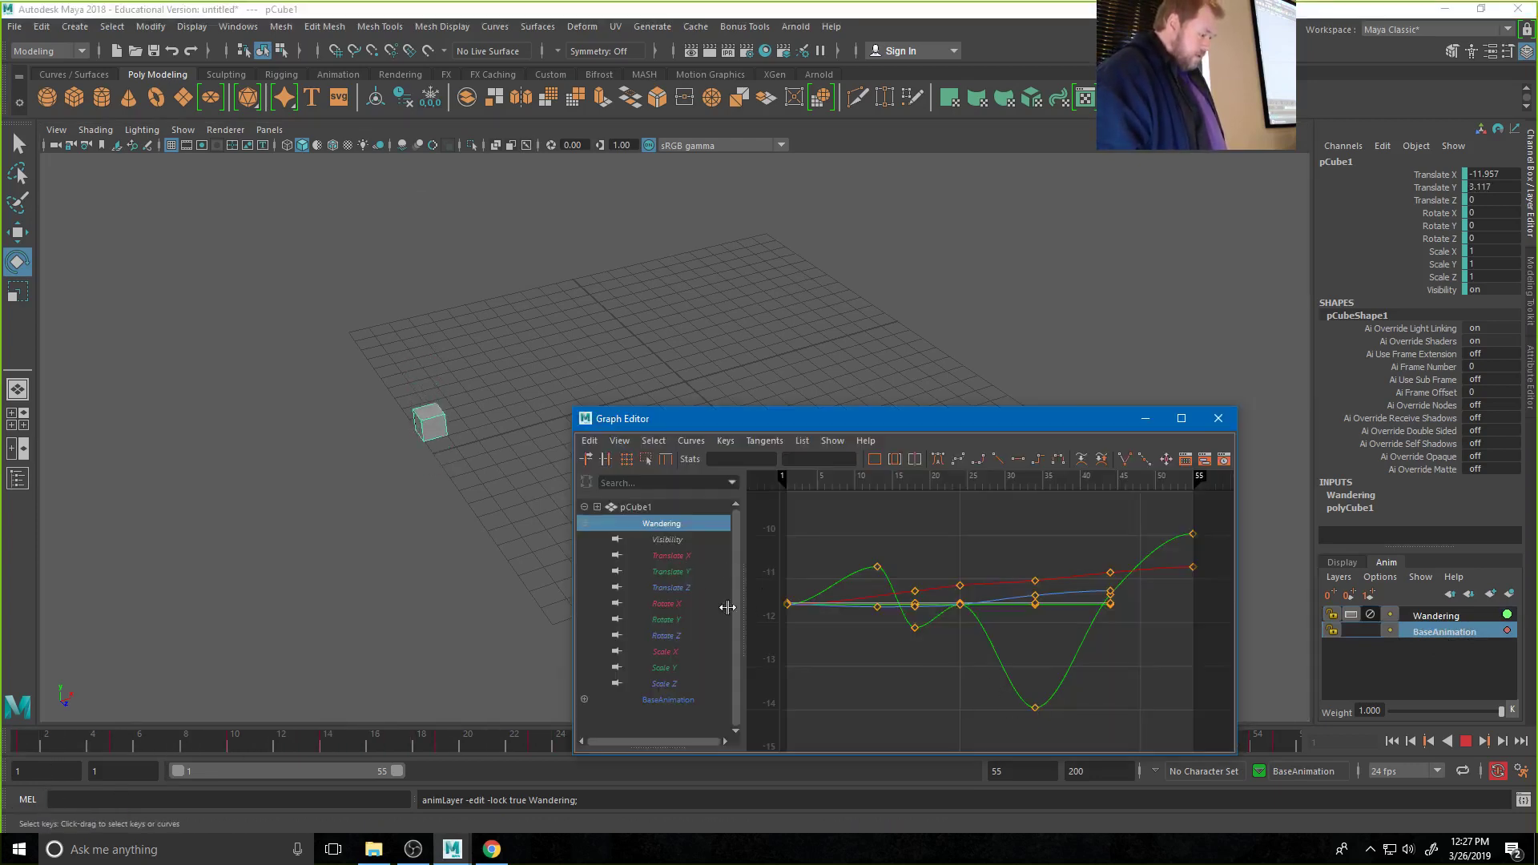
# Compare the Translate Y curves of the Wandering and BaseAnimation layers, and examine Wandering's Translate X curve
pyautogui.click(679, 572)
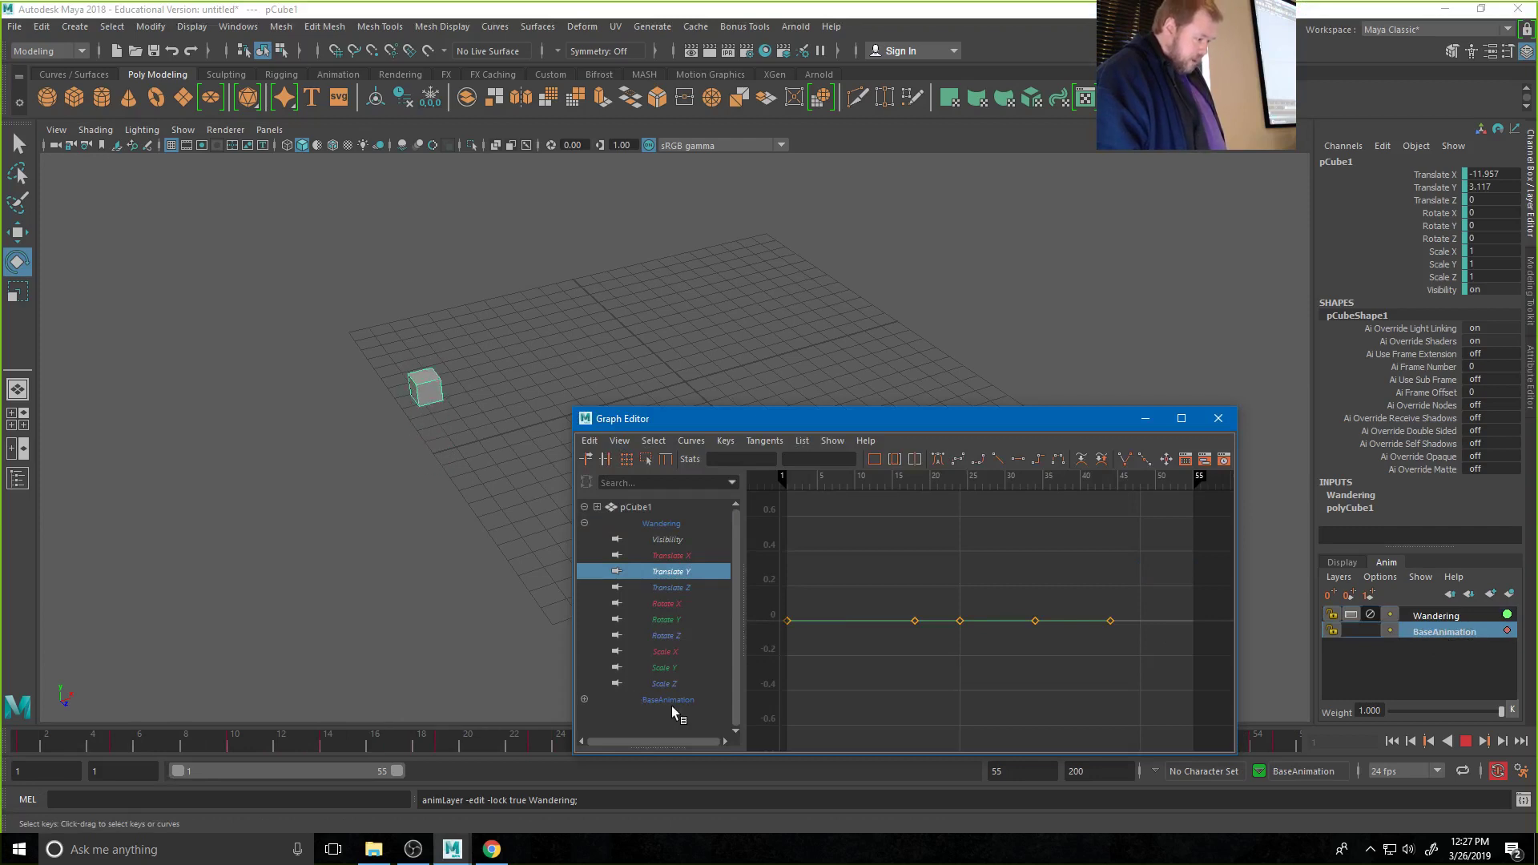
pyautogui.click(585, 699)
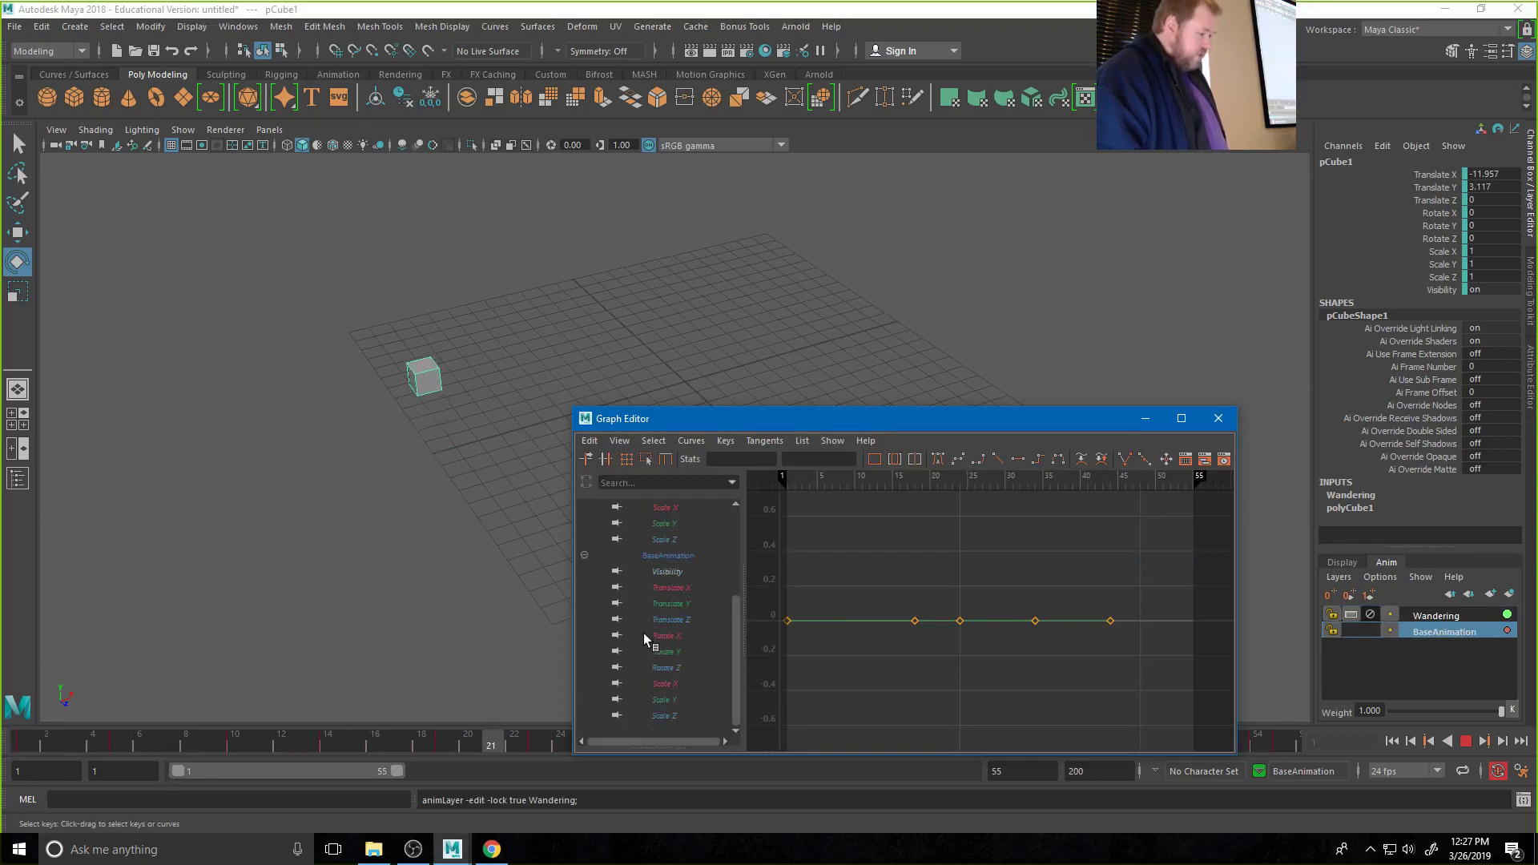
pyautogui.scroll(-3, 650, 625)
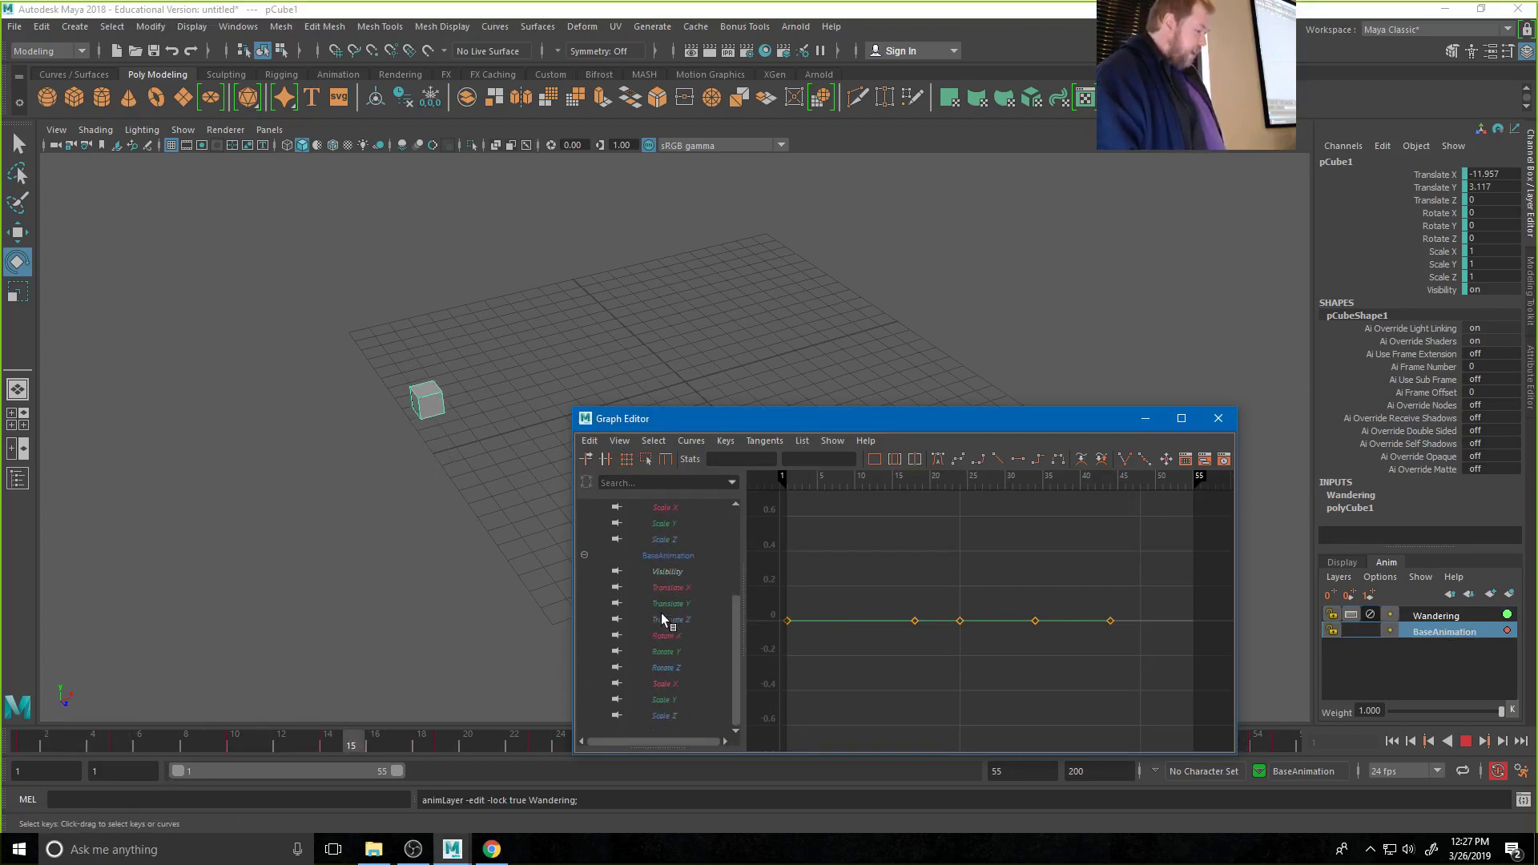
pyautogui.click(669, 604)
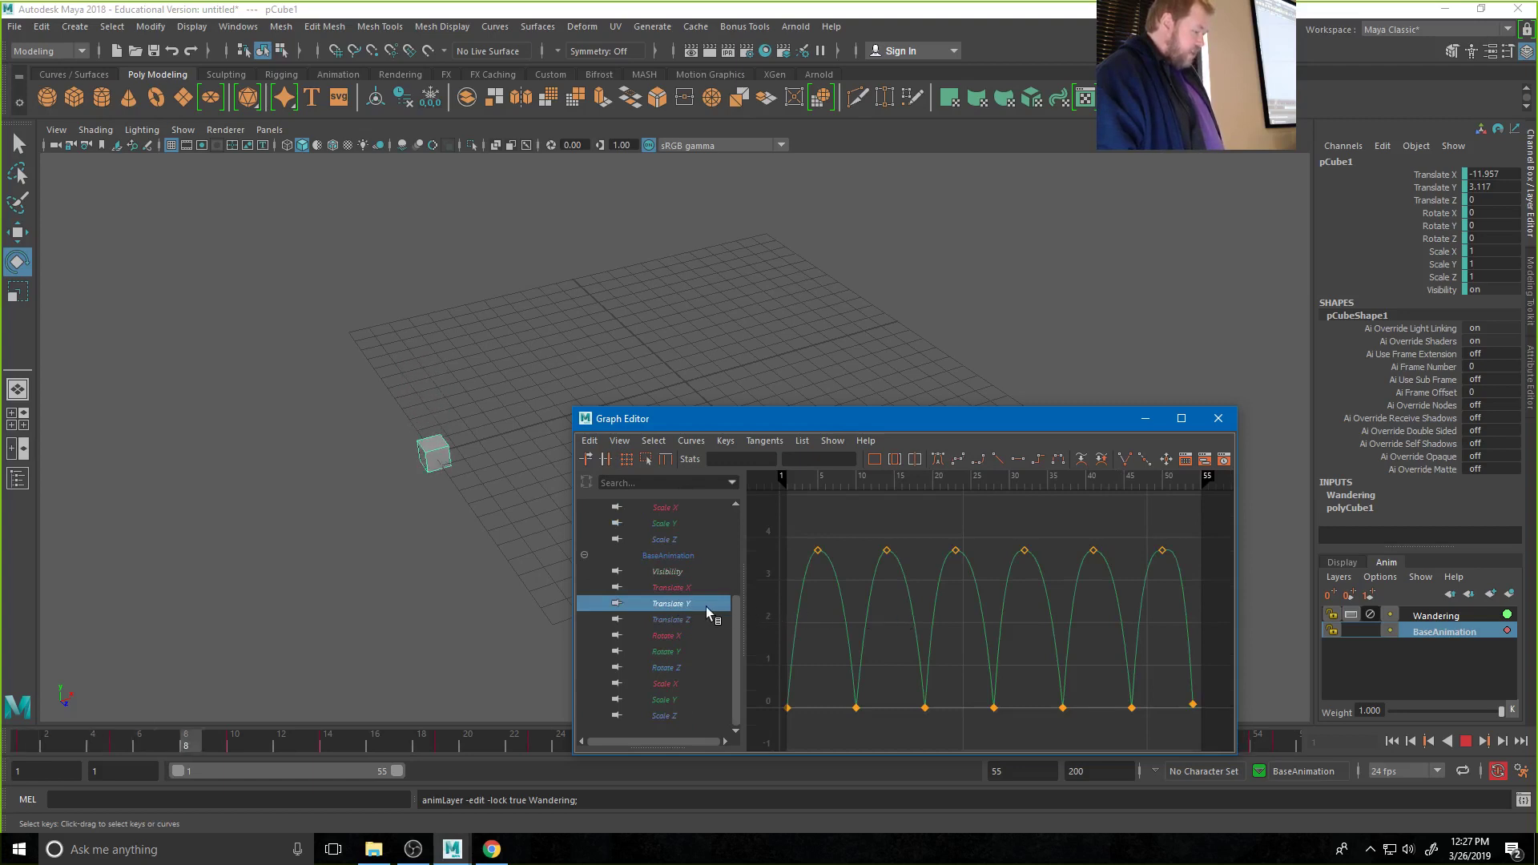
pyautogui.scroll(3, 703, 608)
pyautogui.click(685, 572)
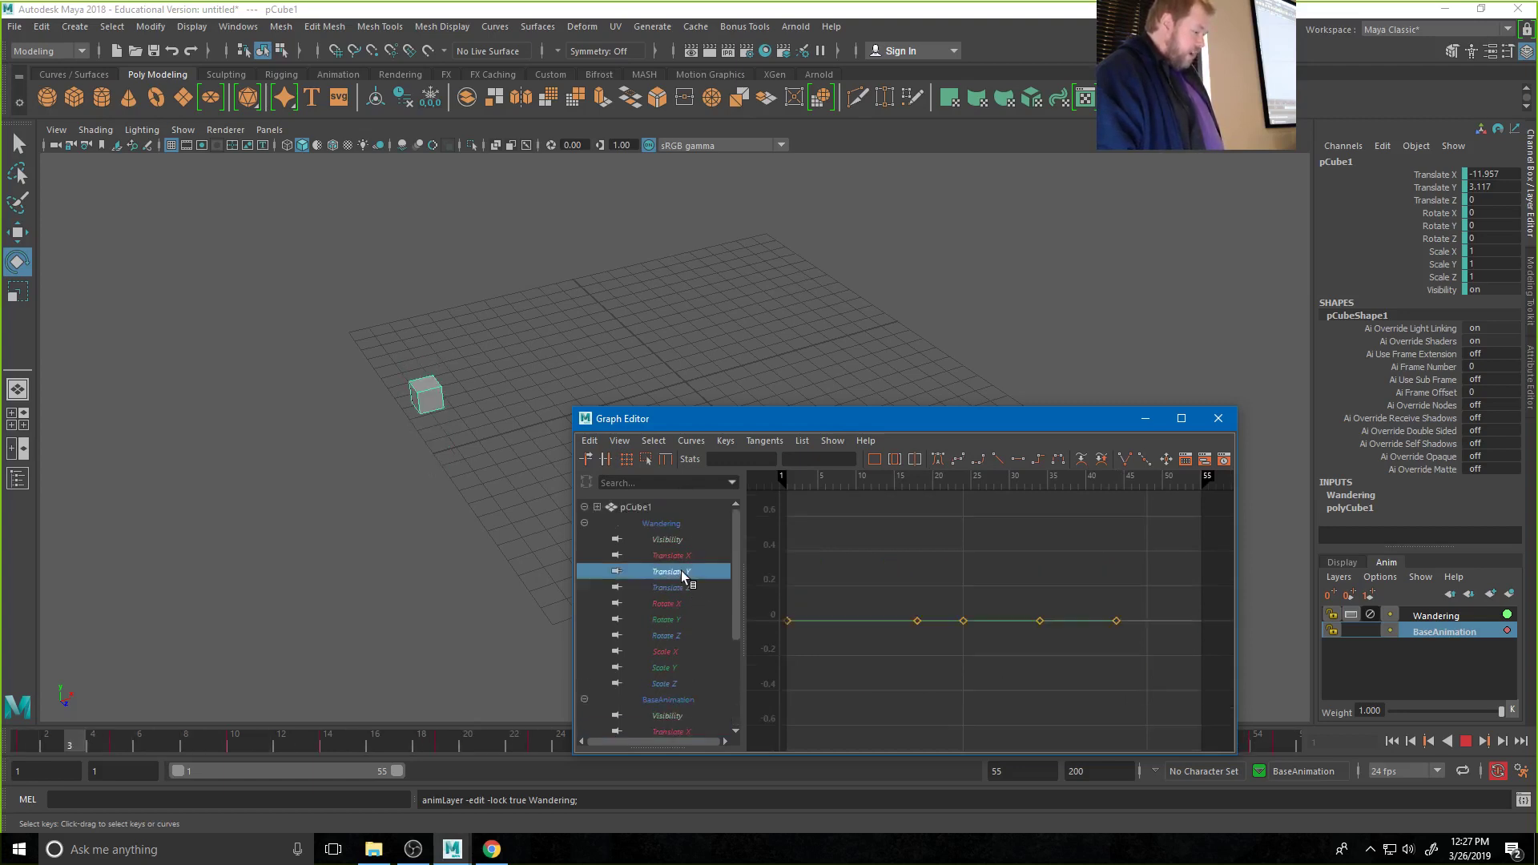
pyautogui.click(680, 556)
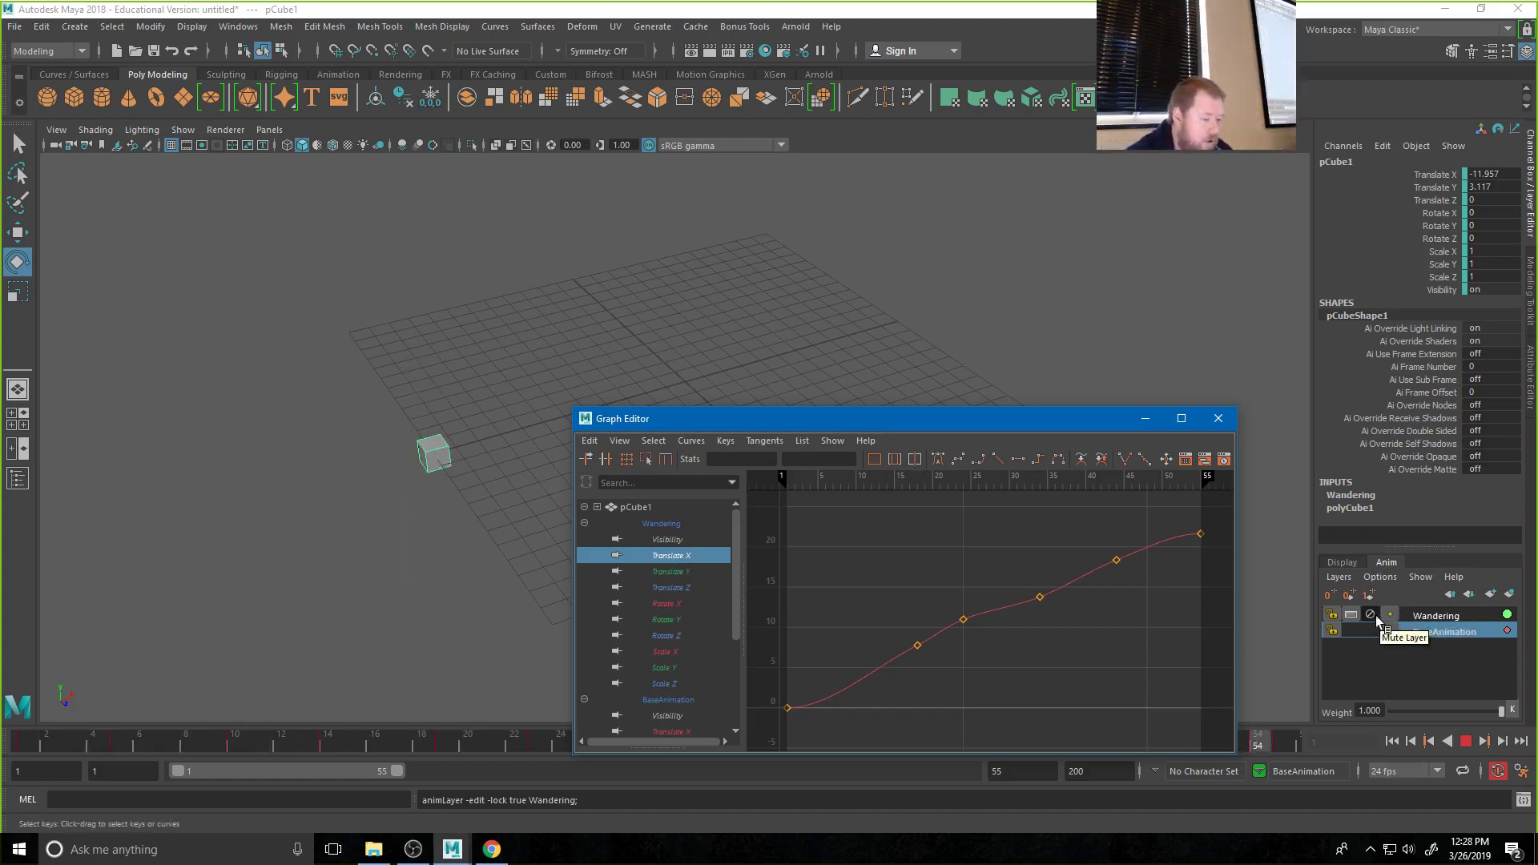
# Unlock the Wandering layer and clear the Graph Editor out of the perspective view
pyautogui.click(1331, 615)
pyautogui.moveTo(830, 426); pyautogui.dragTo(1537, 413)
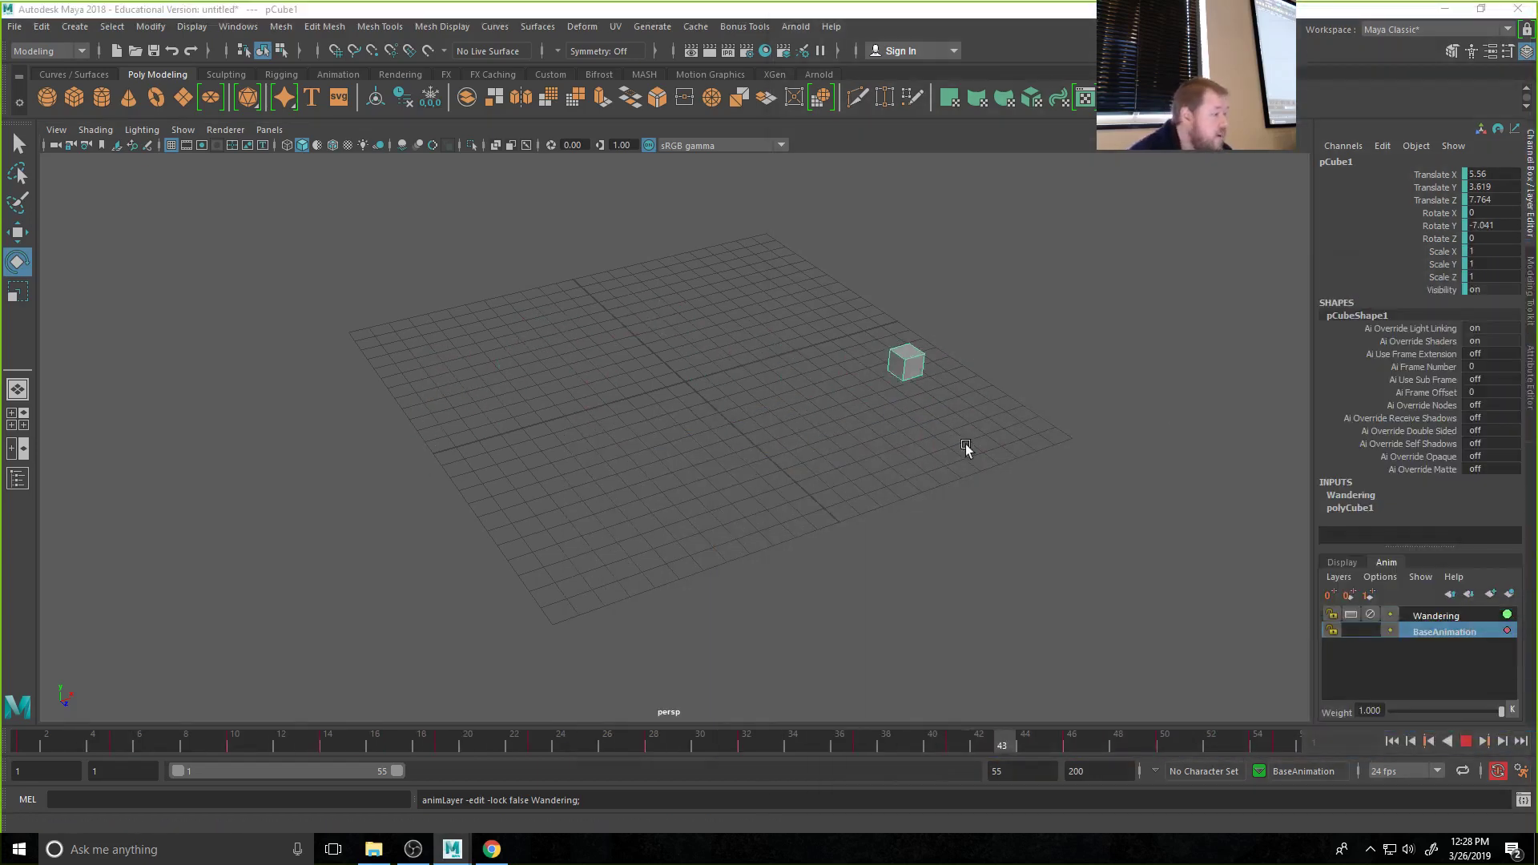
pyautogui.moveTo(765, 458)
pyautogui.keyDown('alt'); pyautogui.mouseDown()
pyautogui.moveTo(1133, 505)
pyautogui.moveTo(700, 464)
pyautogui.moveTo(759, 446)
pyautogui.moveTo(743, 450)
pyautogui.mouseUp(); pyautogui.keyUp('alt')
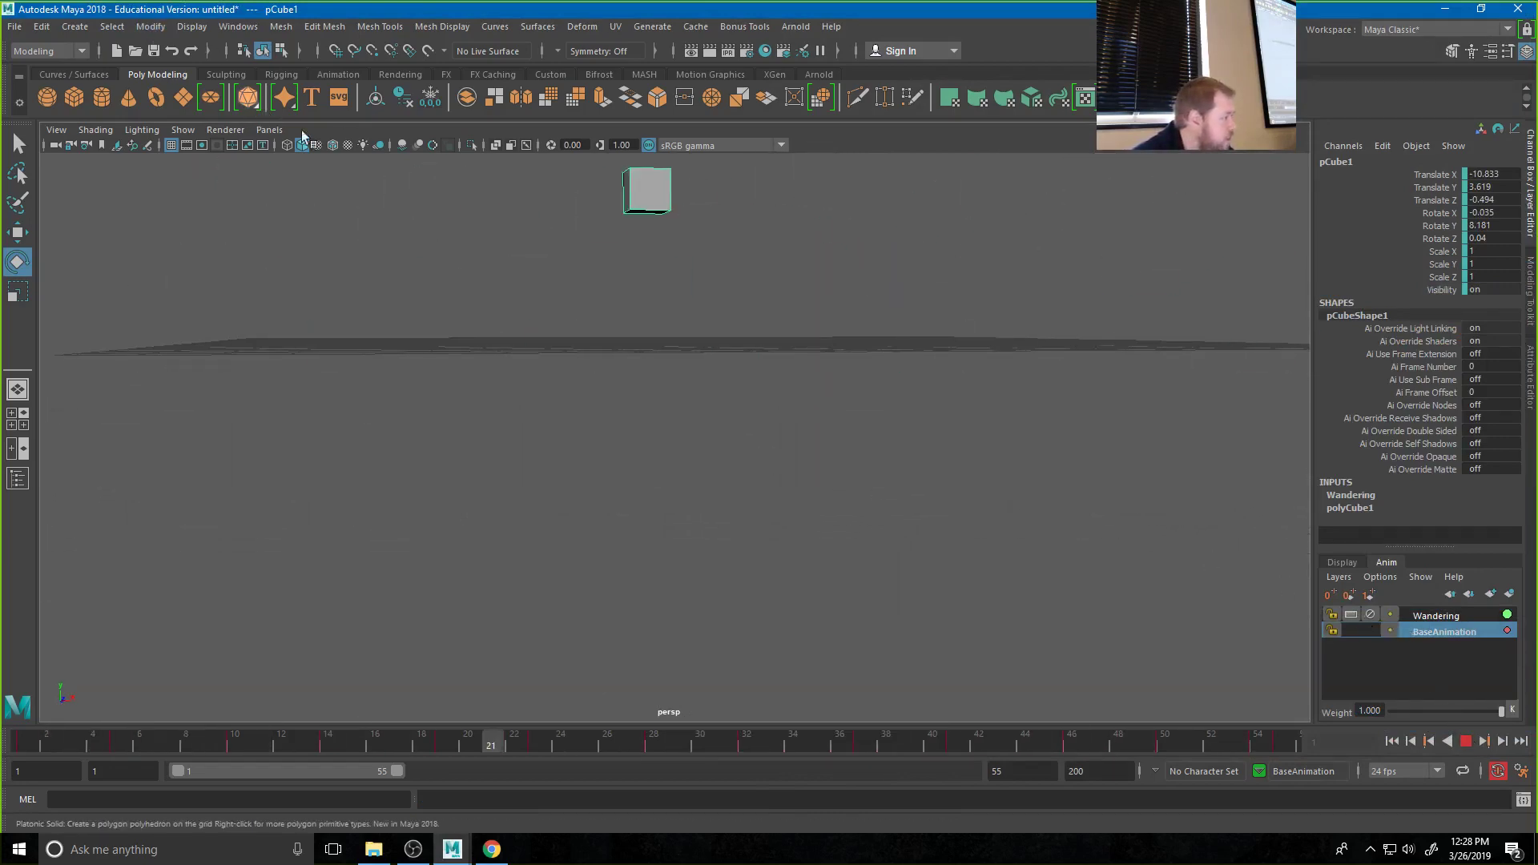
# Hide the viewport grid and create a polygon plane at the origin, scaled uniformly to about 34.9
pyautogui.click(169, 145)
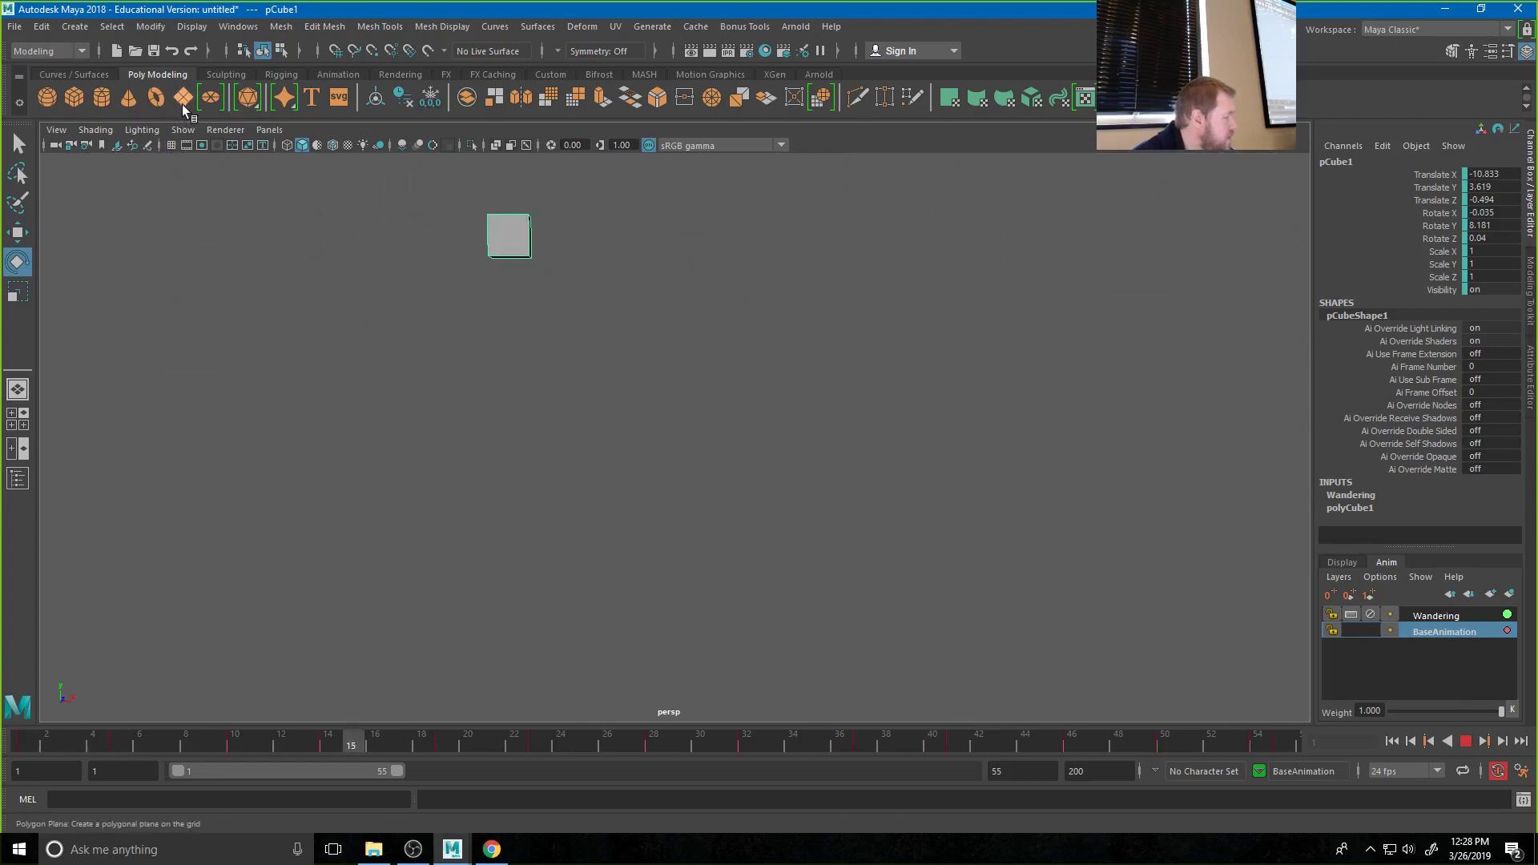
pyautogui.press('r')
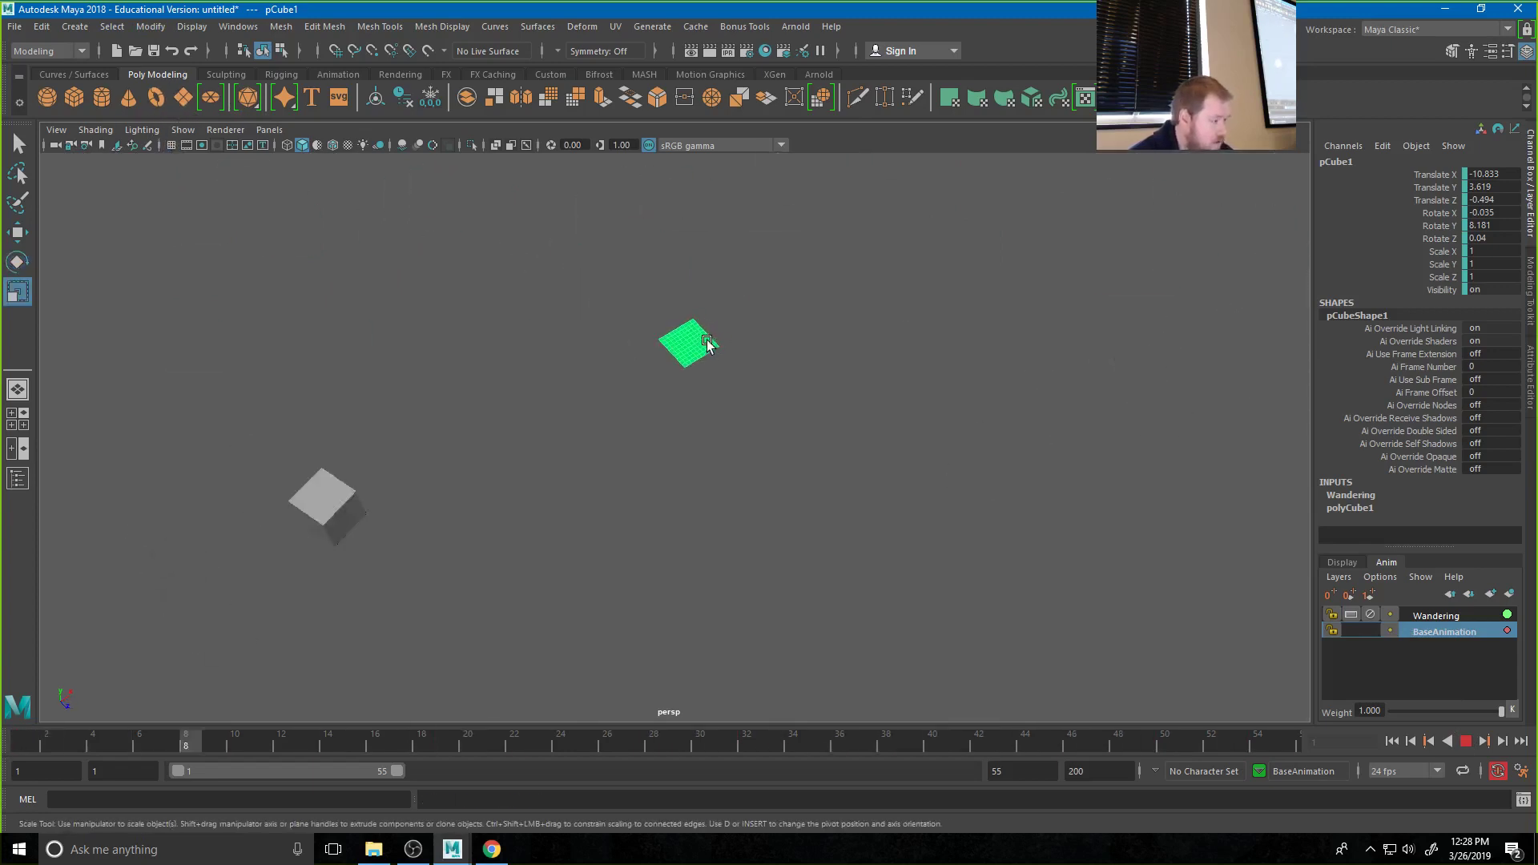
pyautogui.click(1463, 744)
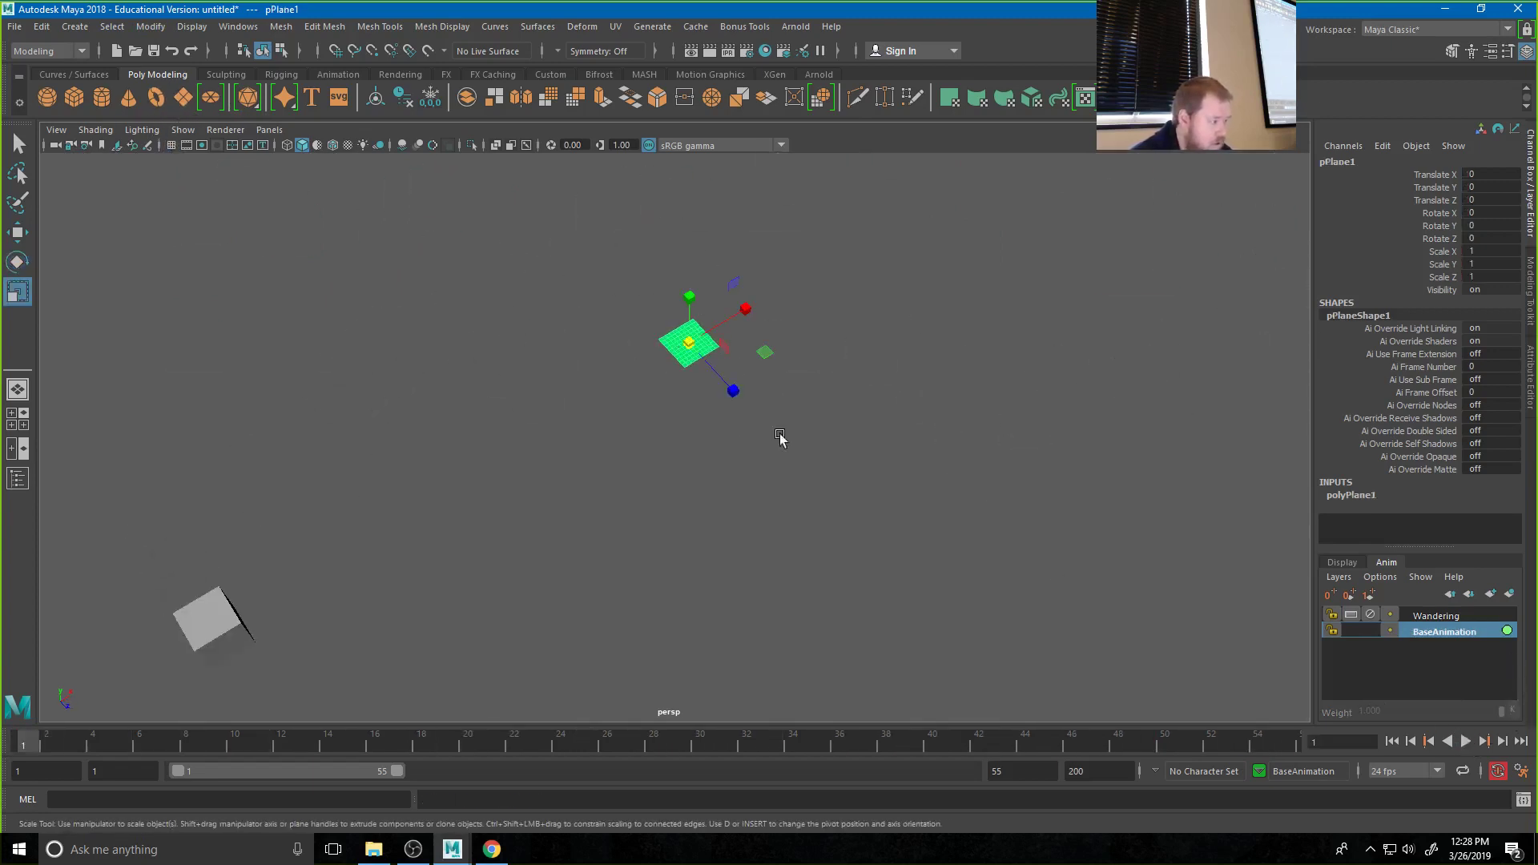
pyautogui.moveTo(698, 344); pyautogui.dragTo(1339, 385)
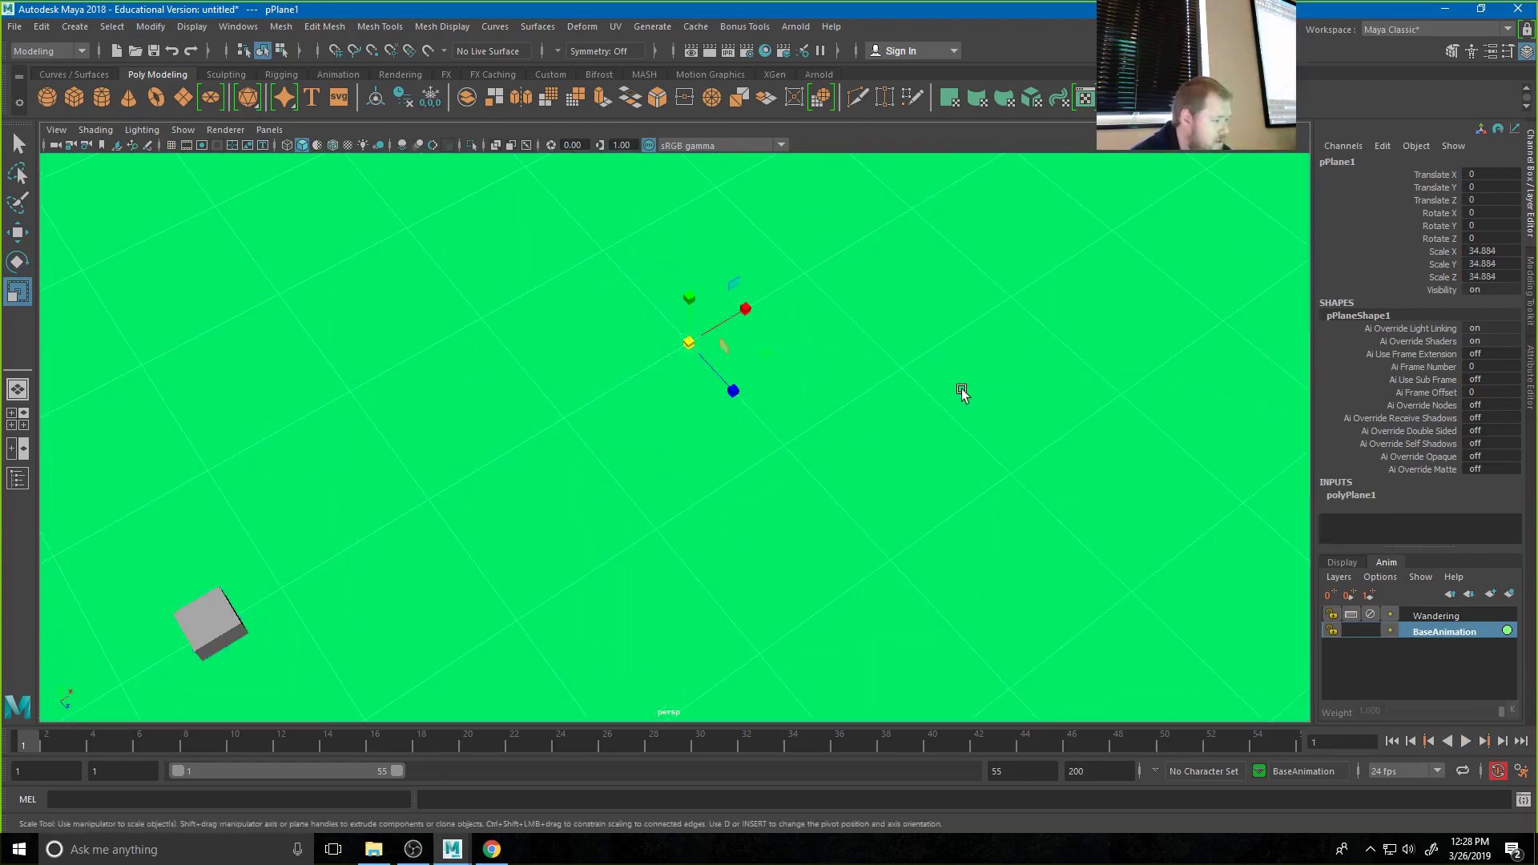
# Assign a new Blinn material to the plane and lower the plane slightly beneath the cube
pyautogui.moveTo(962, 388); pyautogui.dragTo(1000, 800, button='right')
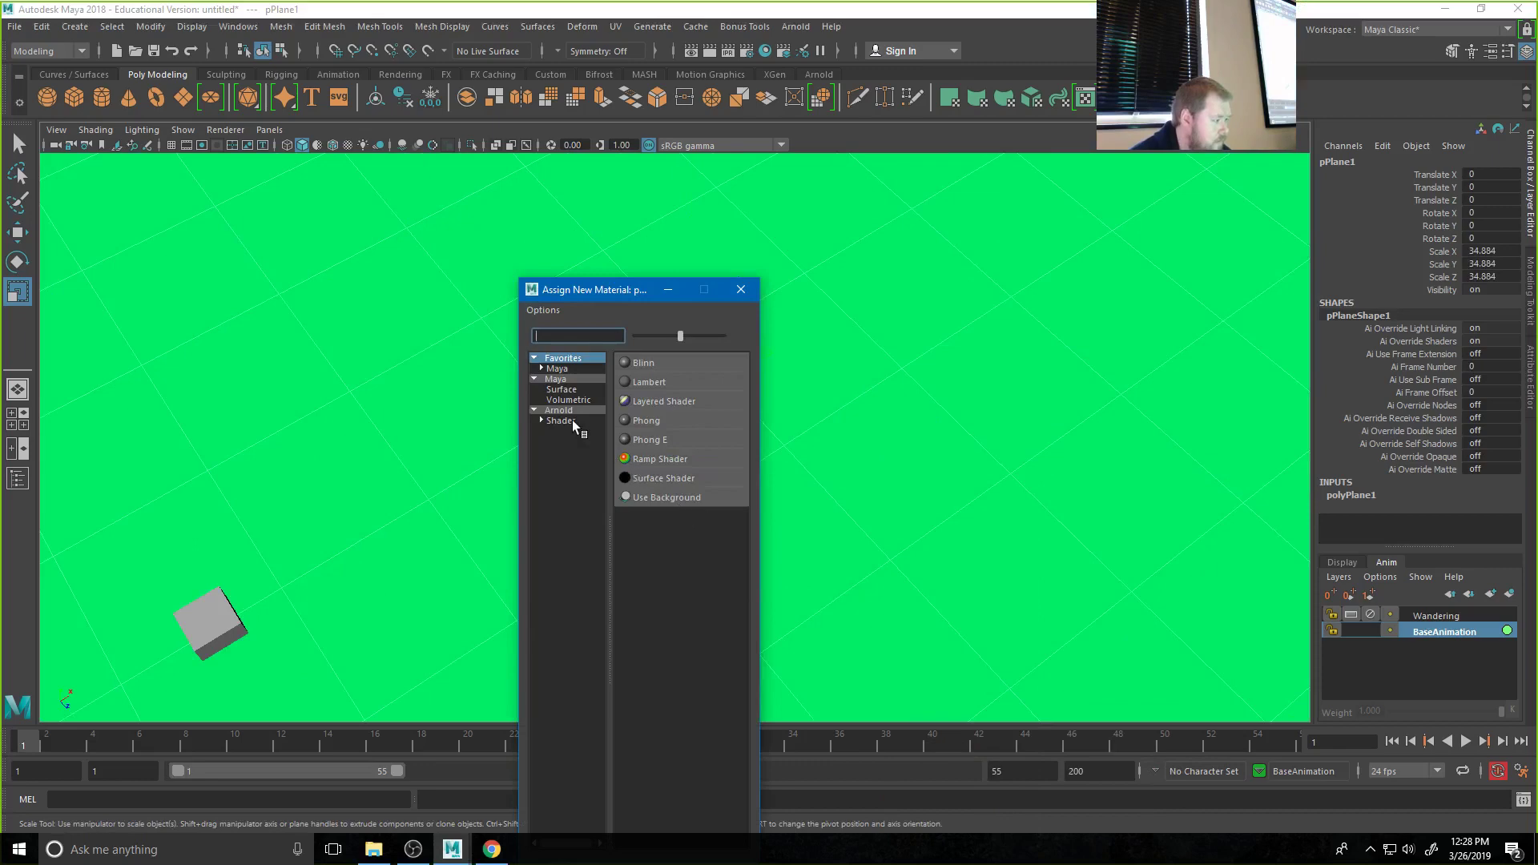
pyautogui.click(641, 362)
pyautogui.keyDown('alt'); pyautogui.moveTo(642, 515); pyautogui.dragTo(608, 460); pyautogui.keyUp('alt')
pyautogui.press('w')
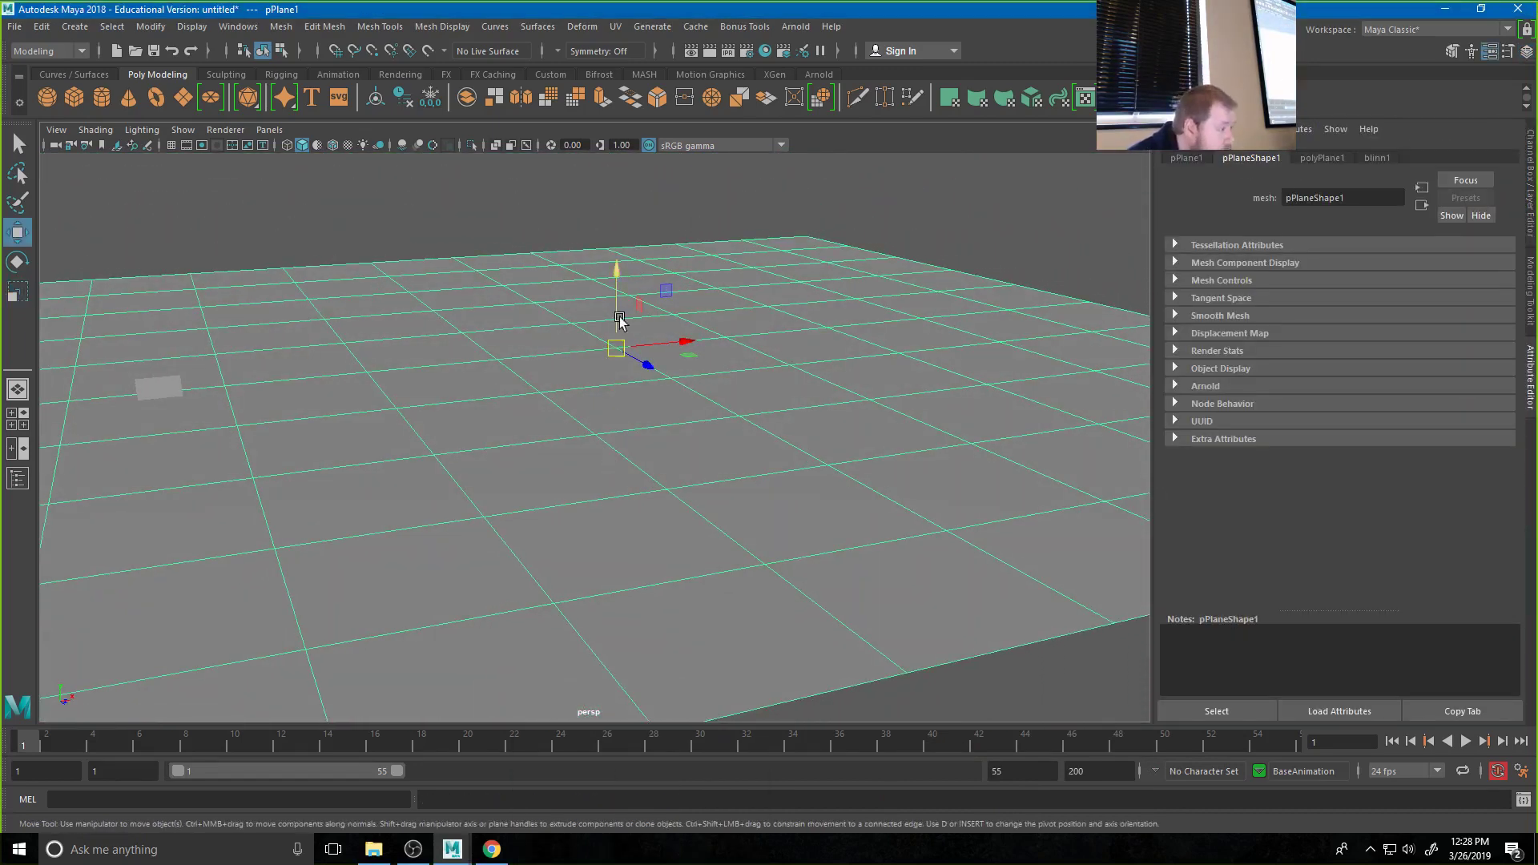
pyautogui.moveTo(616, 320); pyautogui.dragTo(616, 306)
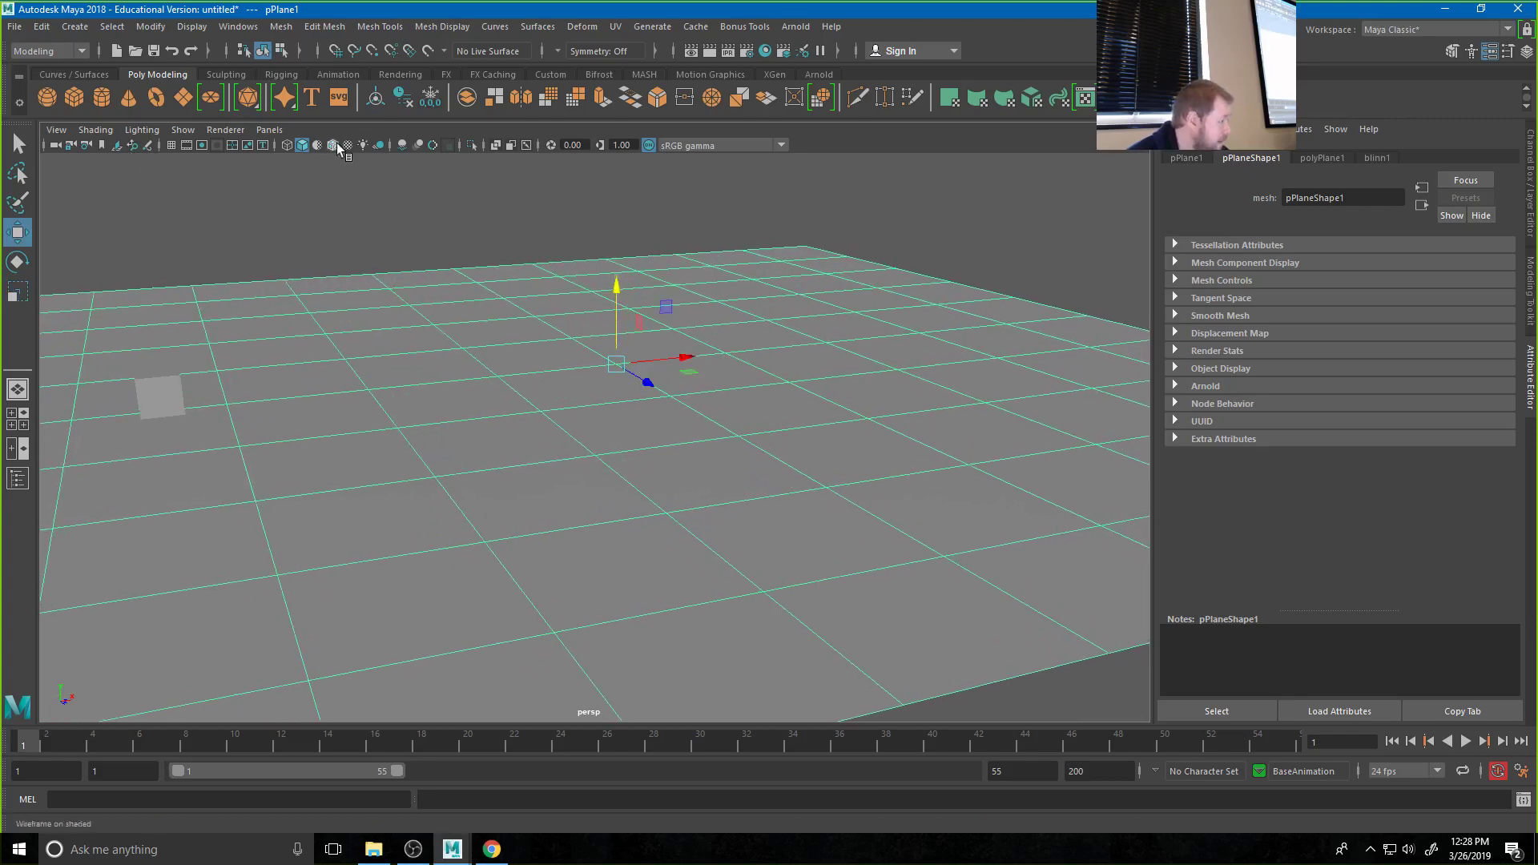
# Turn on viewport ambient occlusion and color the plane's Blinn material dark blue with hue 240, saturation 1 and value 0.133
pyautogui.click(402, 145)
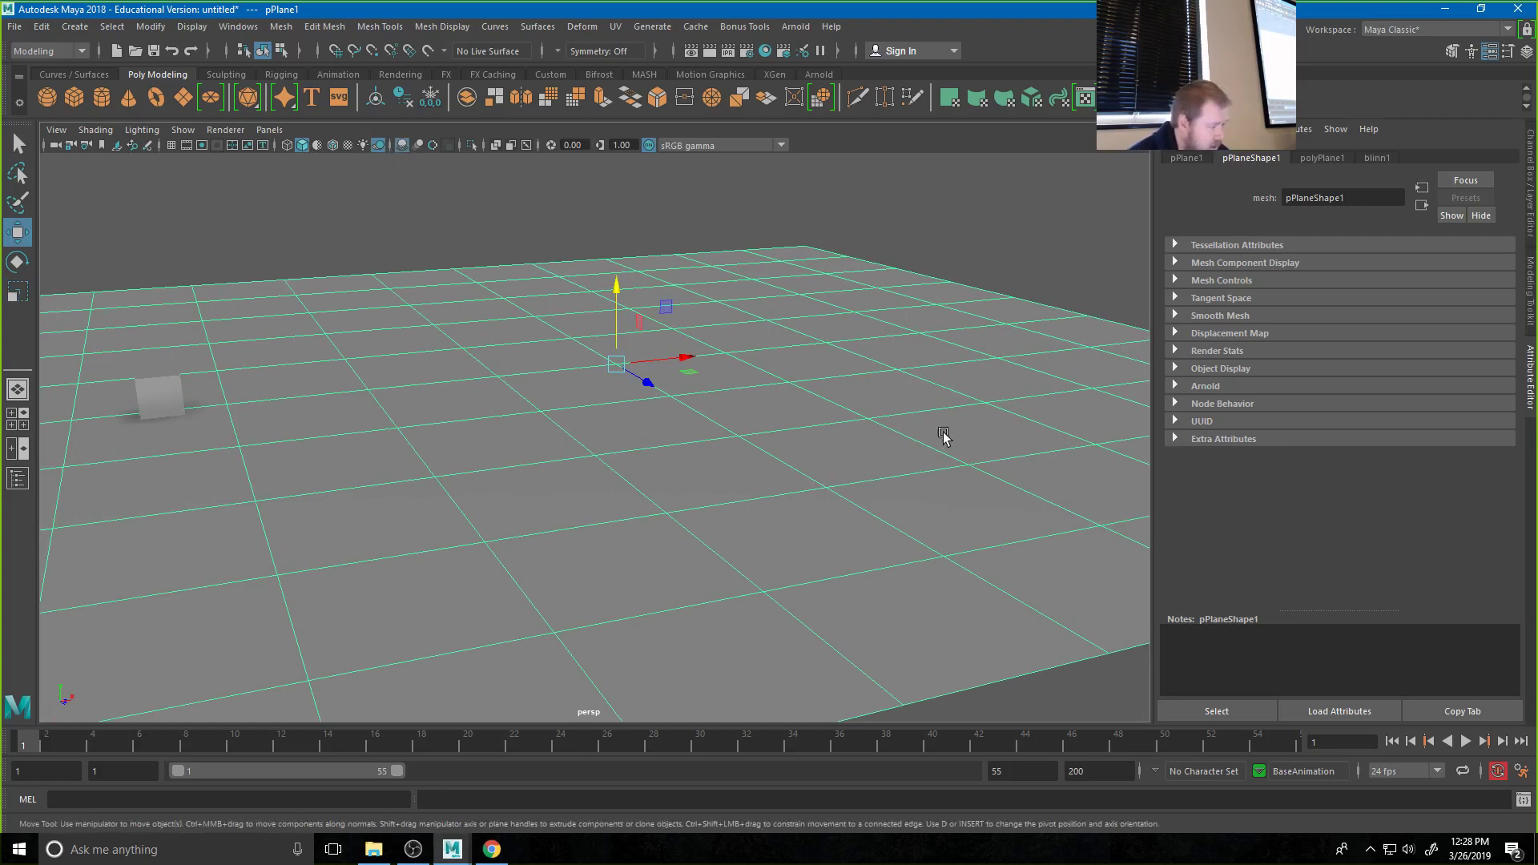
pyautogui.click(1379, 158)
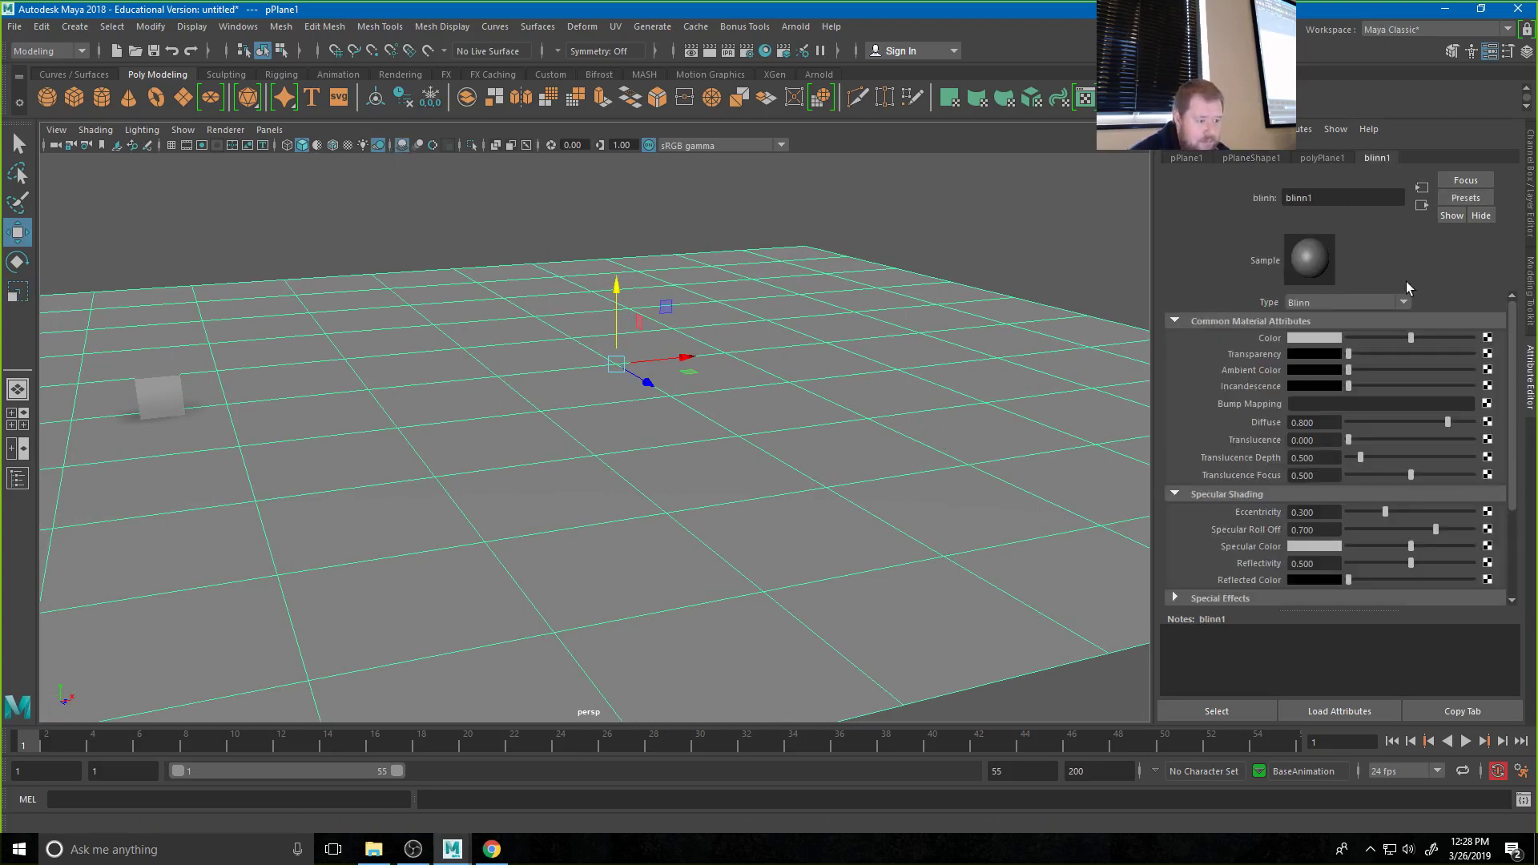
pyautogui.click(1325, 336)
pyautogui.click(1343, 295)
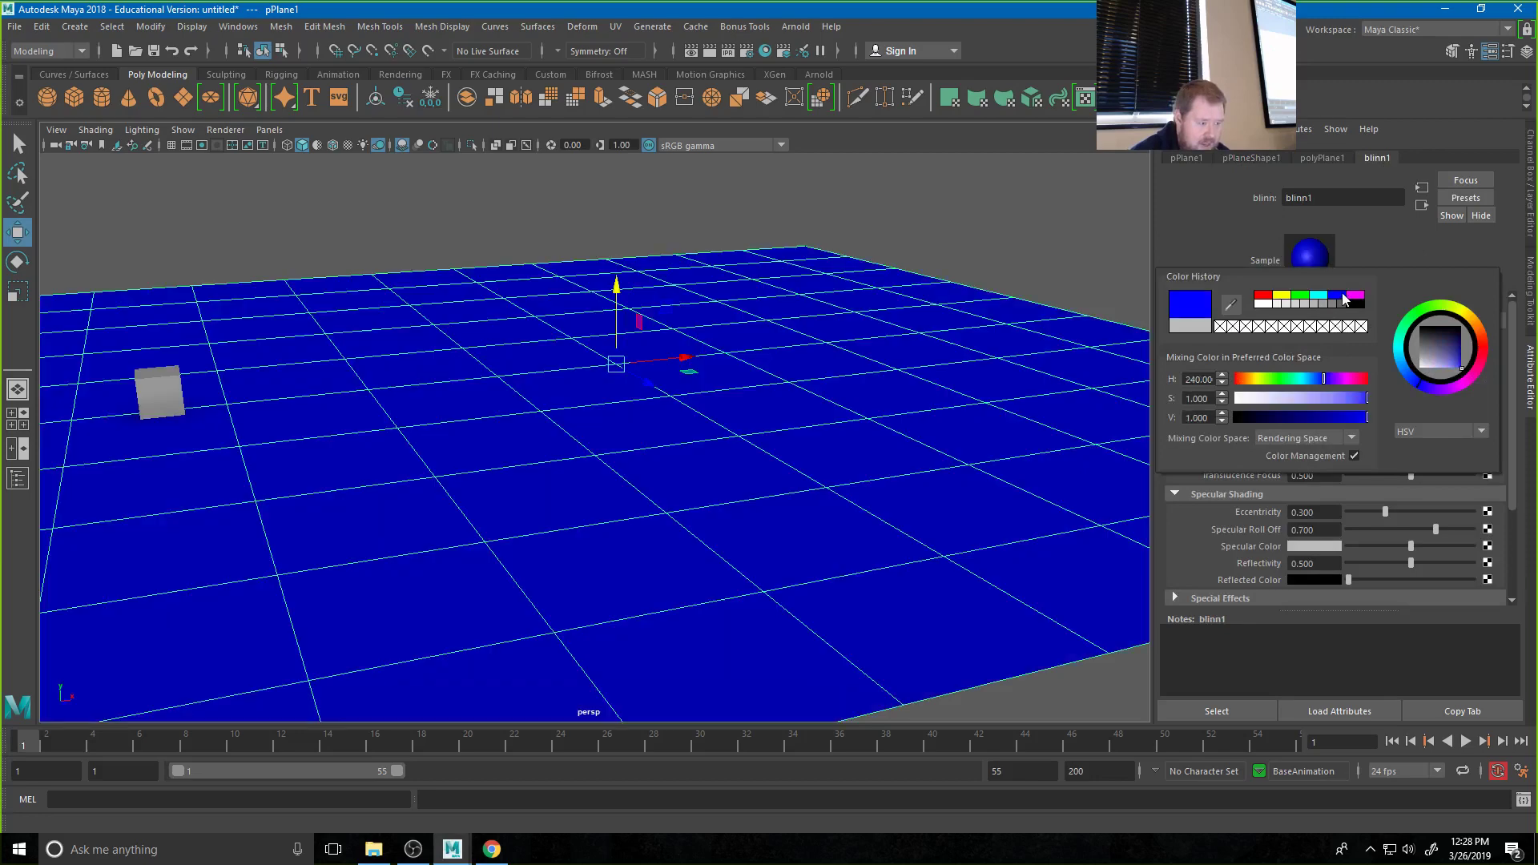
pyautogui.moveTo(1354, 419); pyautogui.dragTo(1297, 418)
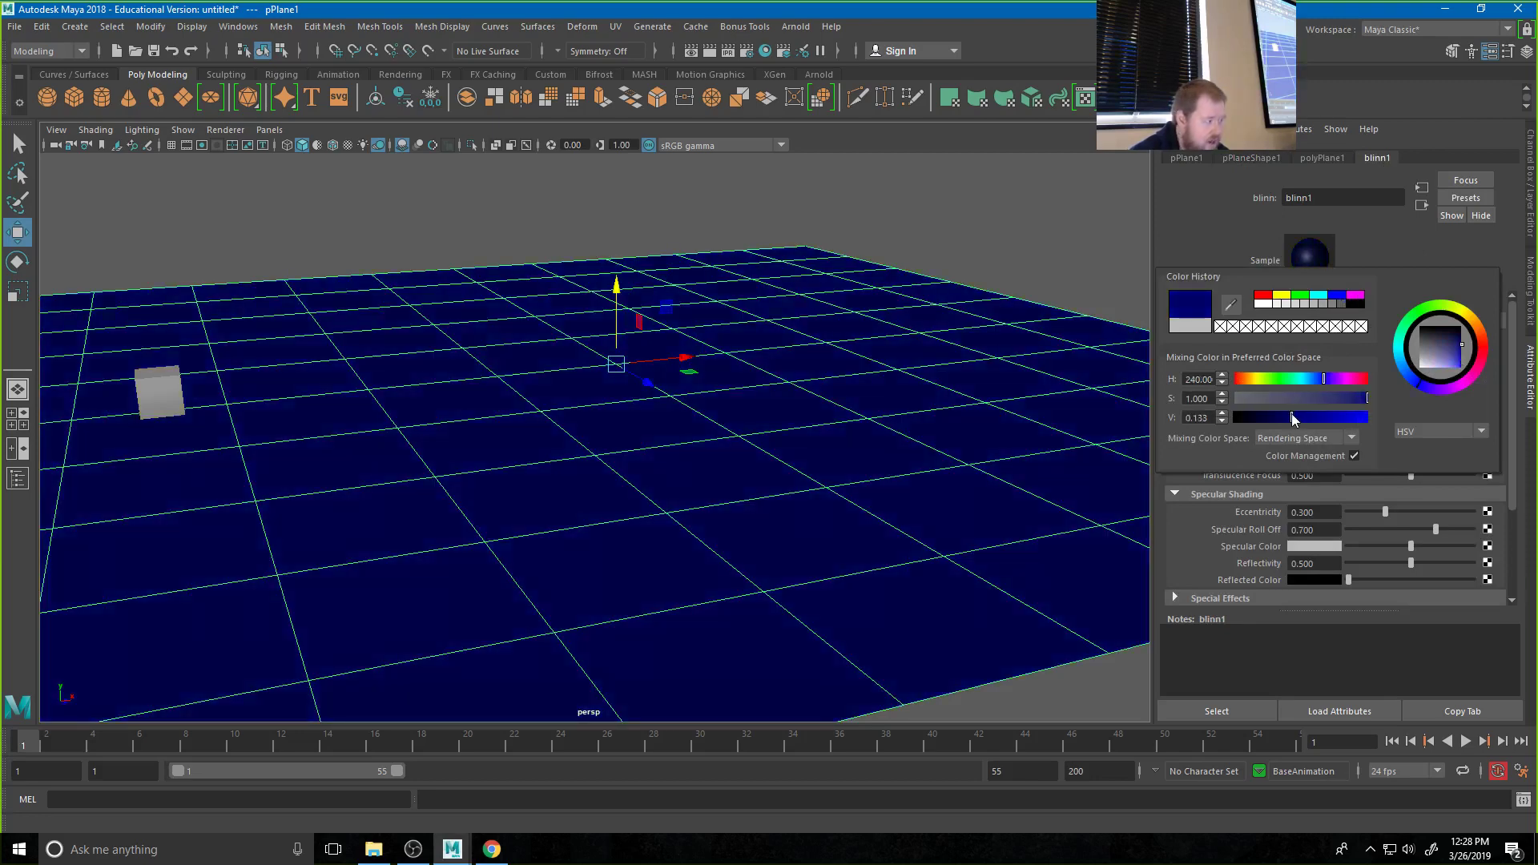
# Deselect the plane and play the cube's animation over it, stopping at frame 48
pyautogui.click(430, 247)
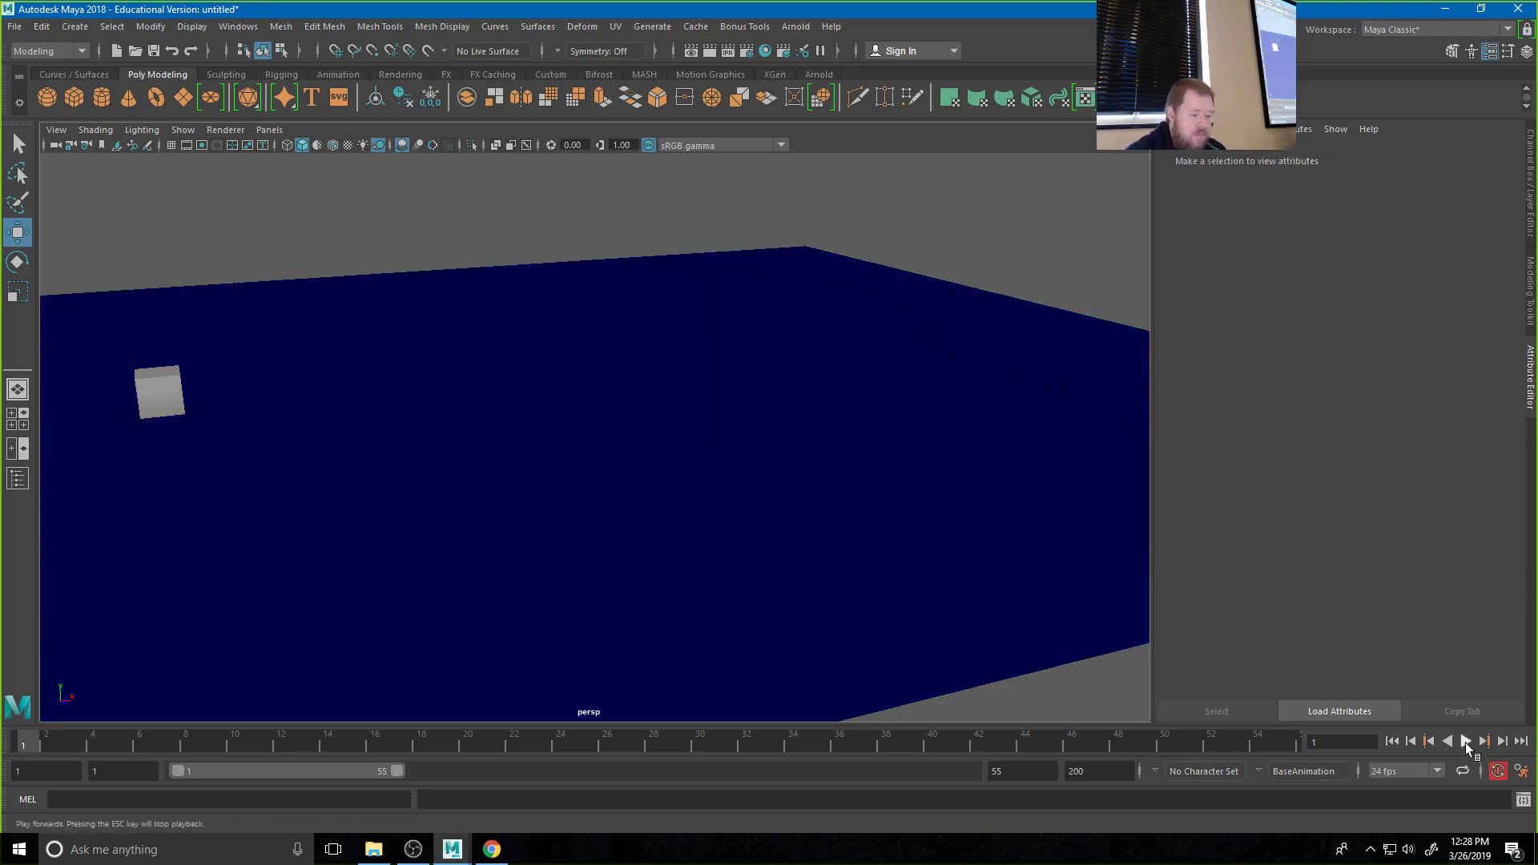
pyautogui.click(1465, 741)
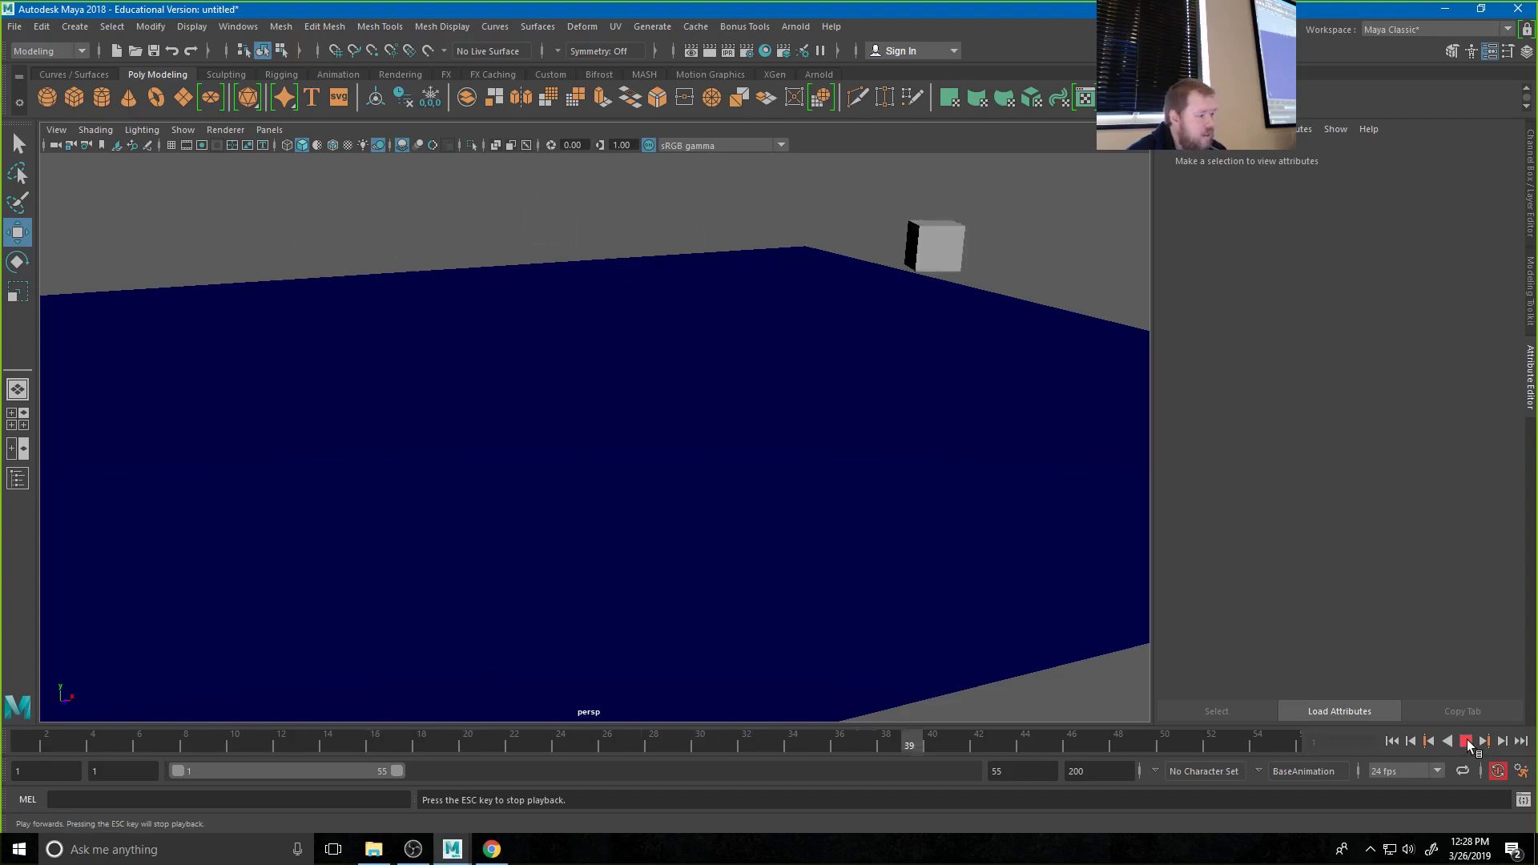
pyautogui.click(1466, 741)
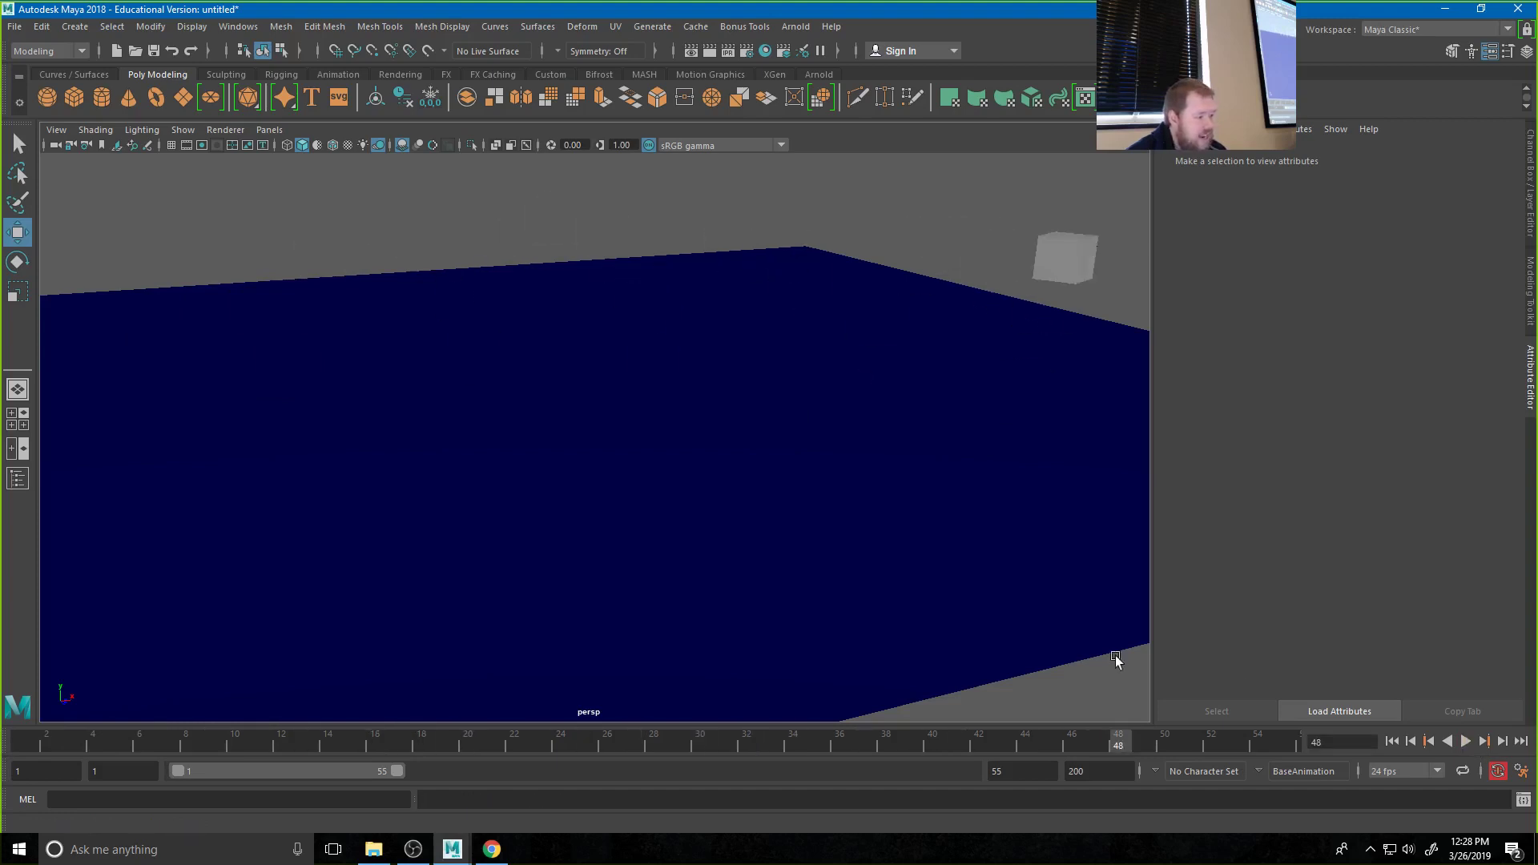
# Create a second polygon cube scaled uniformly to about 3.87, and move it to about 2.11 in X and -0.59 in Y
pyautogui.click(70, 98)
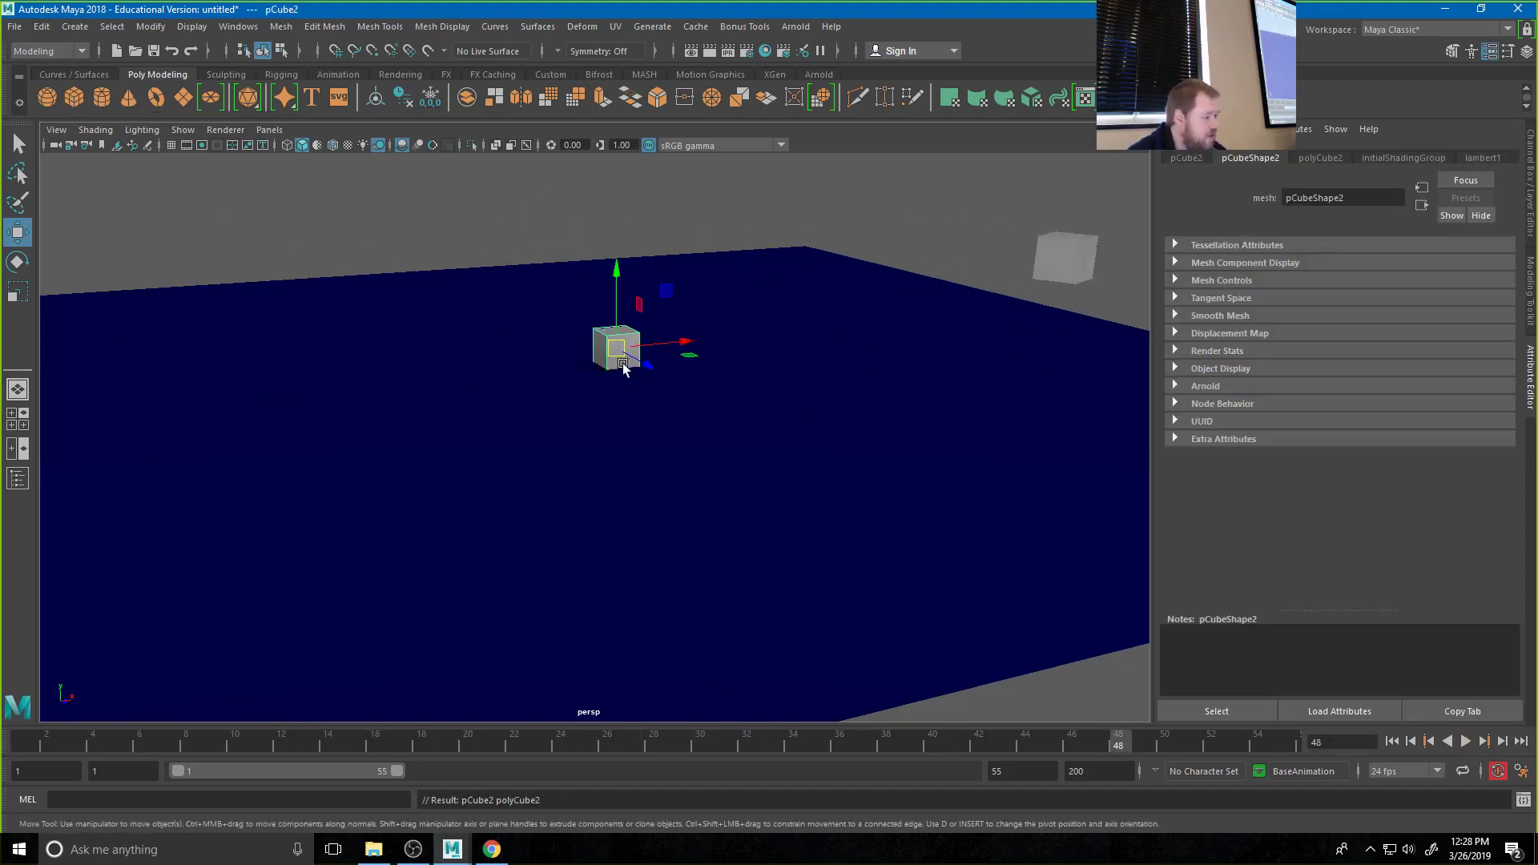
pyautogui.press('r')
pyautogui.moveTo(616, 348); pyautogui.dragTo(696, 368)
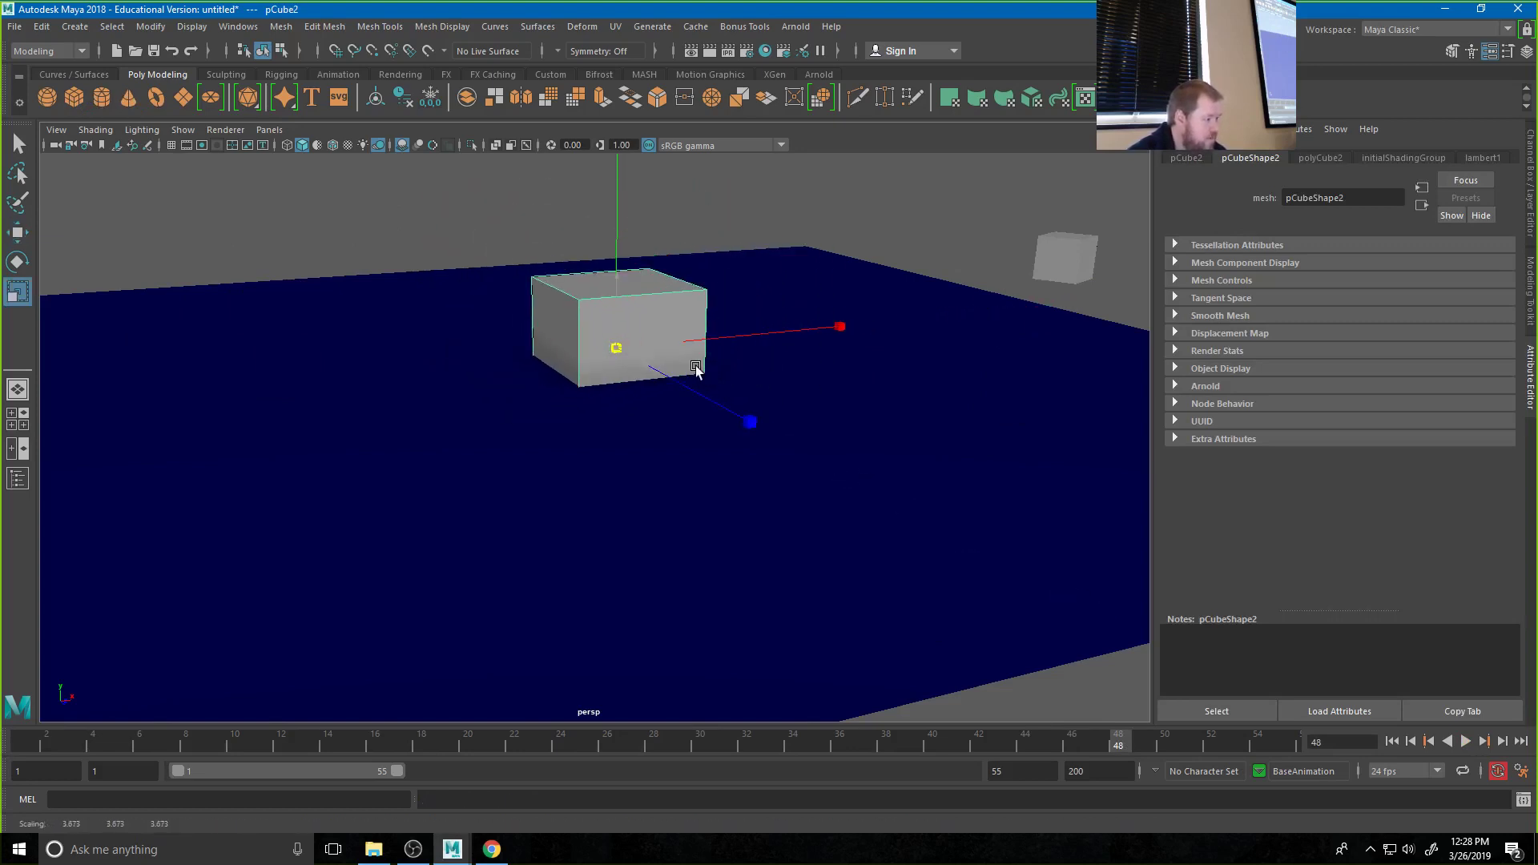
pyautogui.press('w')
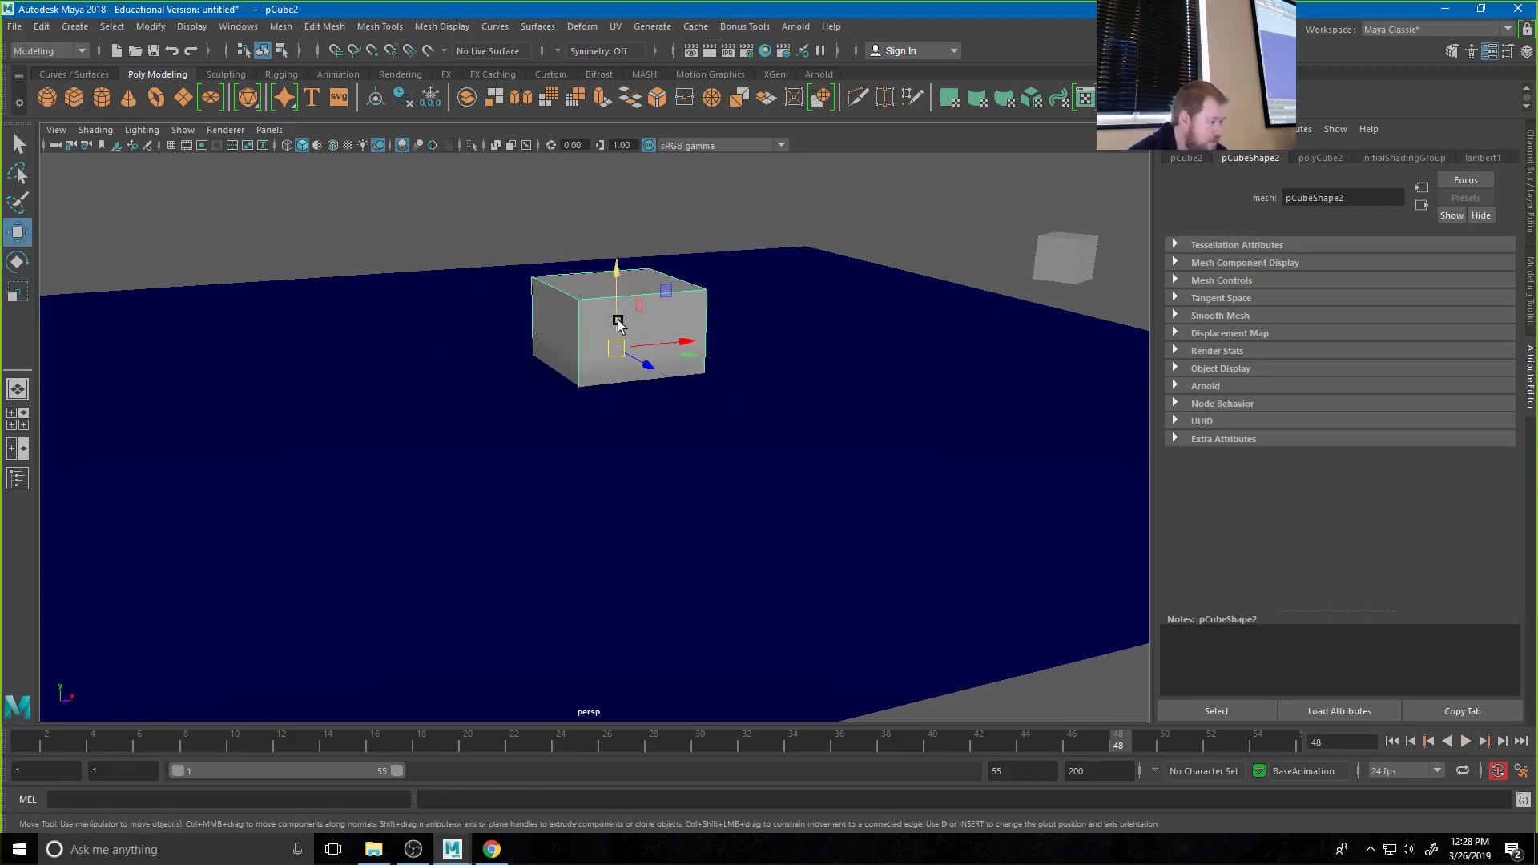
pyautogui.moveTo(618, 322); pyautogui.dragTo(851, 473)
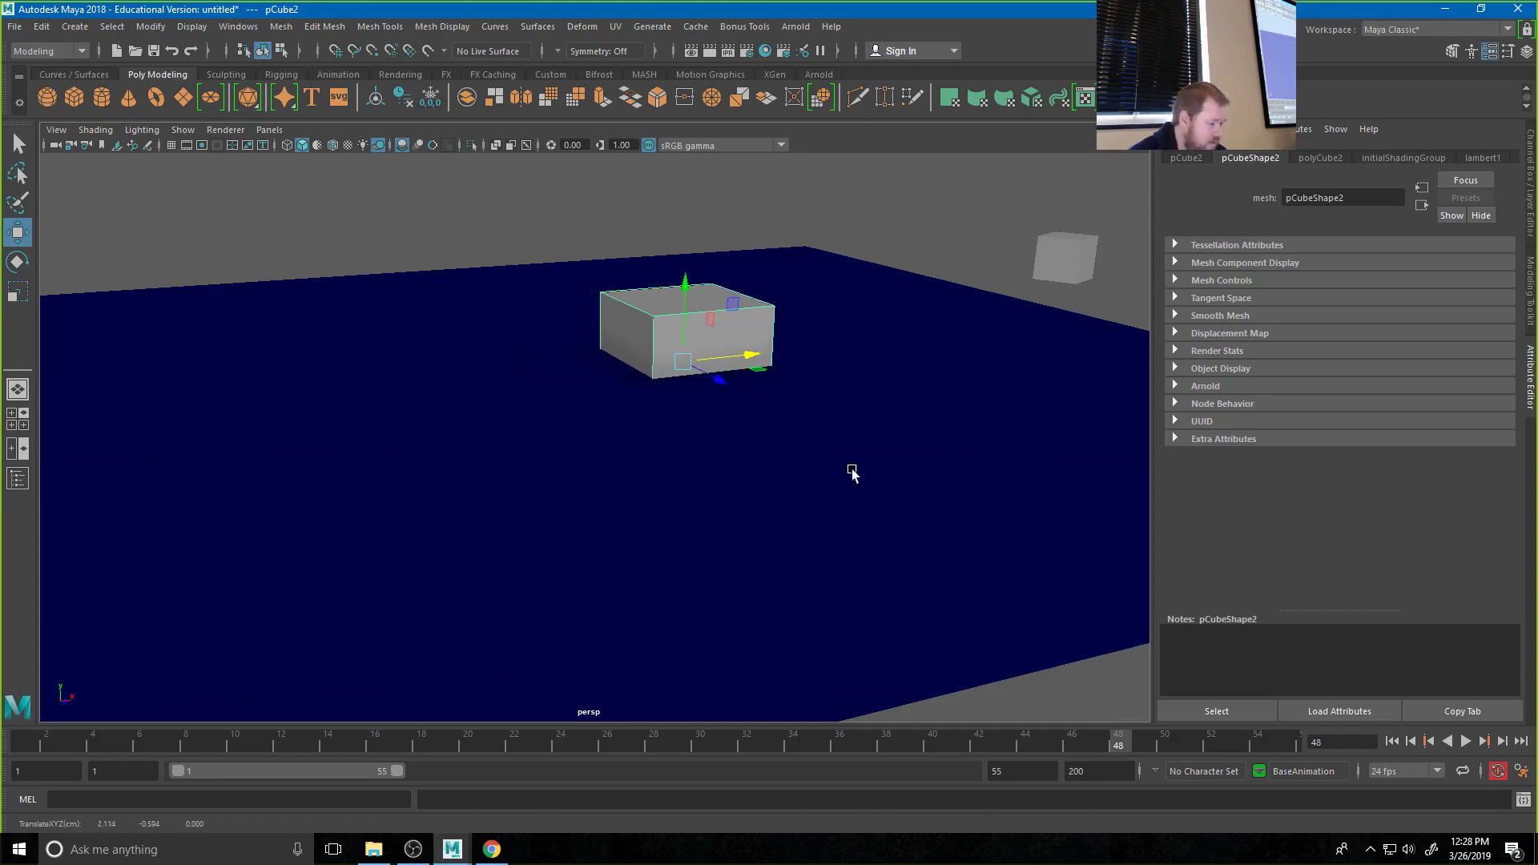
# At frame 28, reposition the large block in the plane so that it sits in the small cube's path
pyautogui.moveTo(837, 735); pyautogui.dragTo(664, 713)
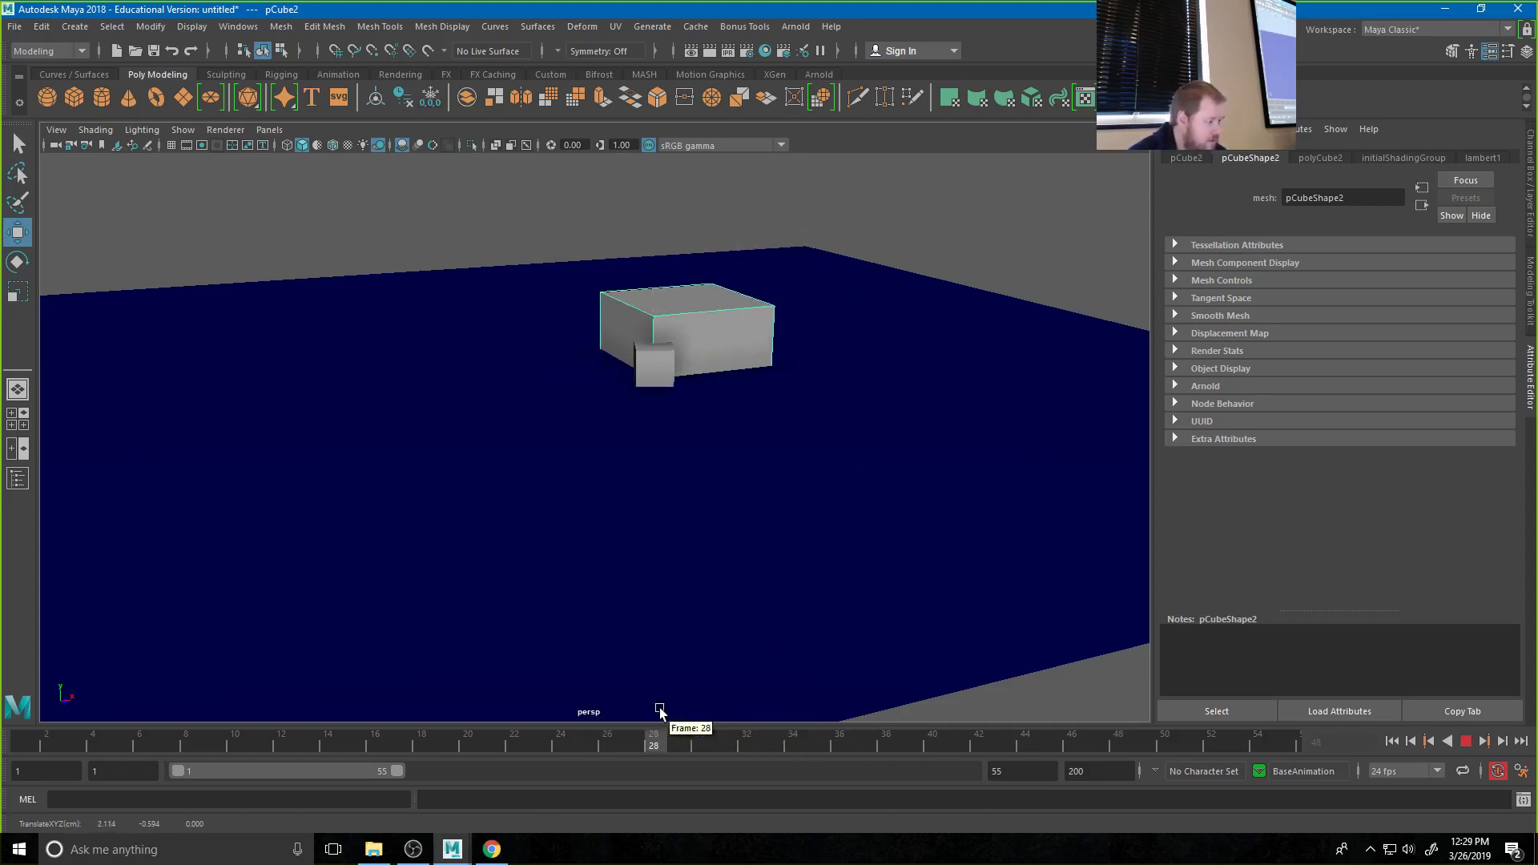
pyautogui.moveTo(749, 359); pyautogui.dragTo(697, 425)
pyautogui.scroll(-3, 813, 433)
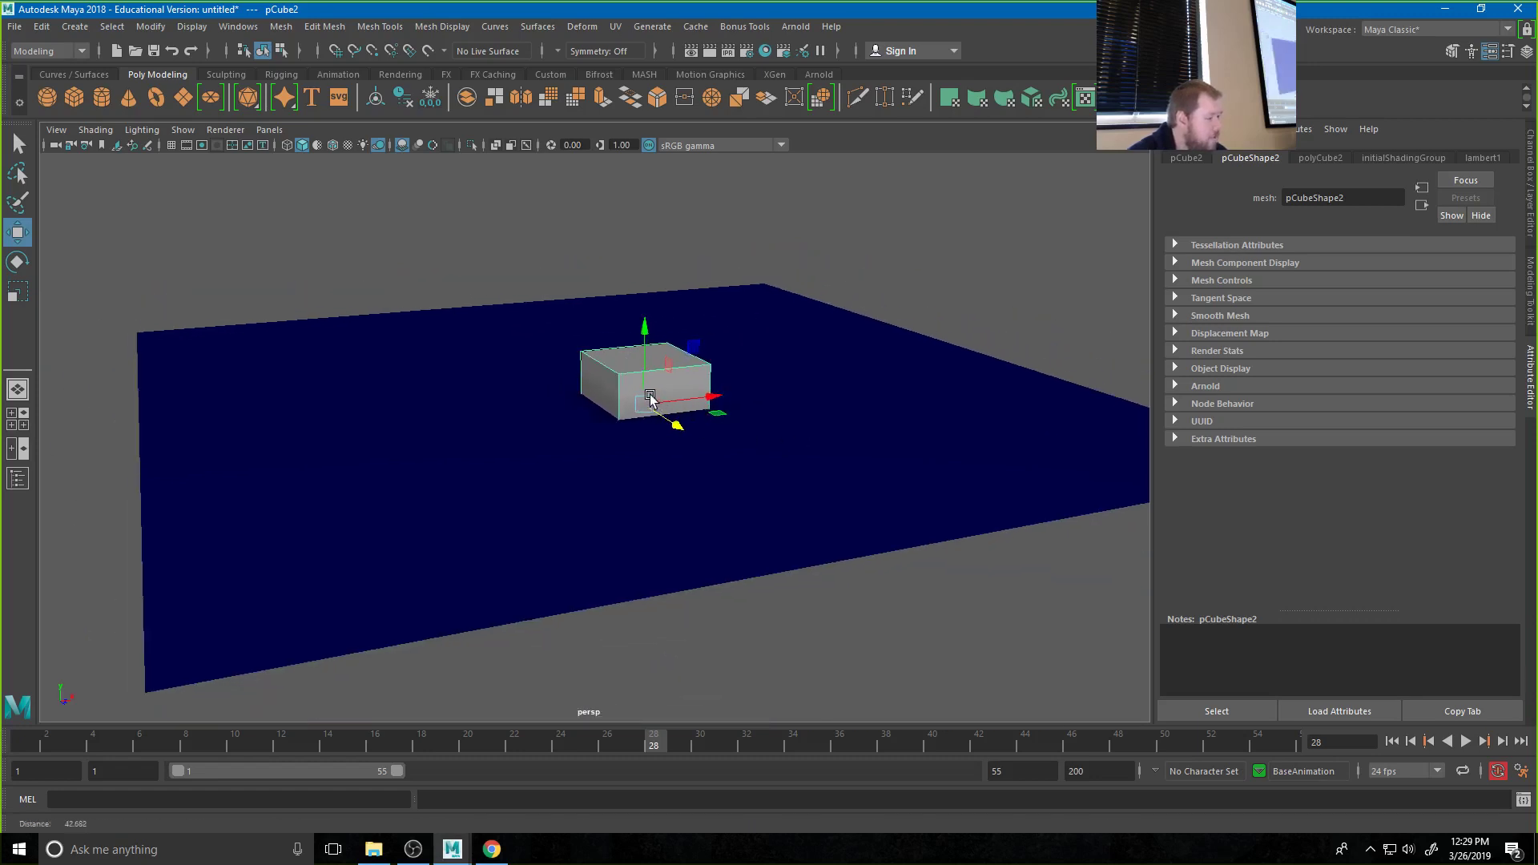
pyautogui.moveTo(661, 738)
pyautogui.mouseDown()
pyautogui.moveTo(889, 737)
pyautogui.moveTo(633, 730)
pyautogui.moveTo(654, 736)
pyautogui.mouseUp()
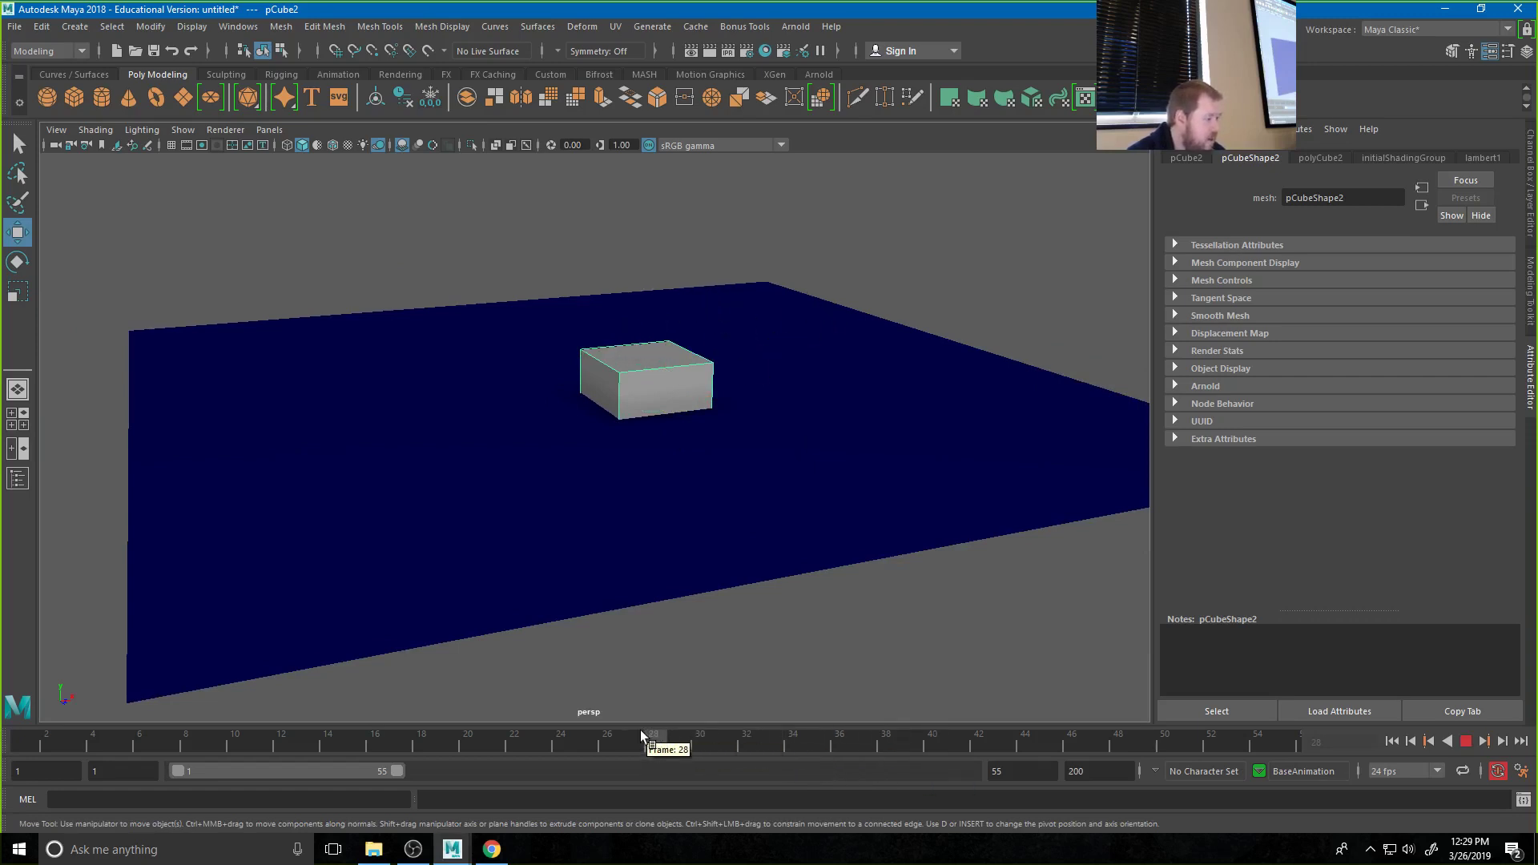
# At frame 19, create an animation layer from the selected small cube and name it PlatformCorrection
pyautogui.moveTo(560, 736); pyautogui.dragTo(471, 739)
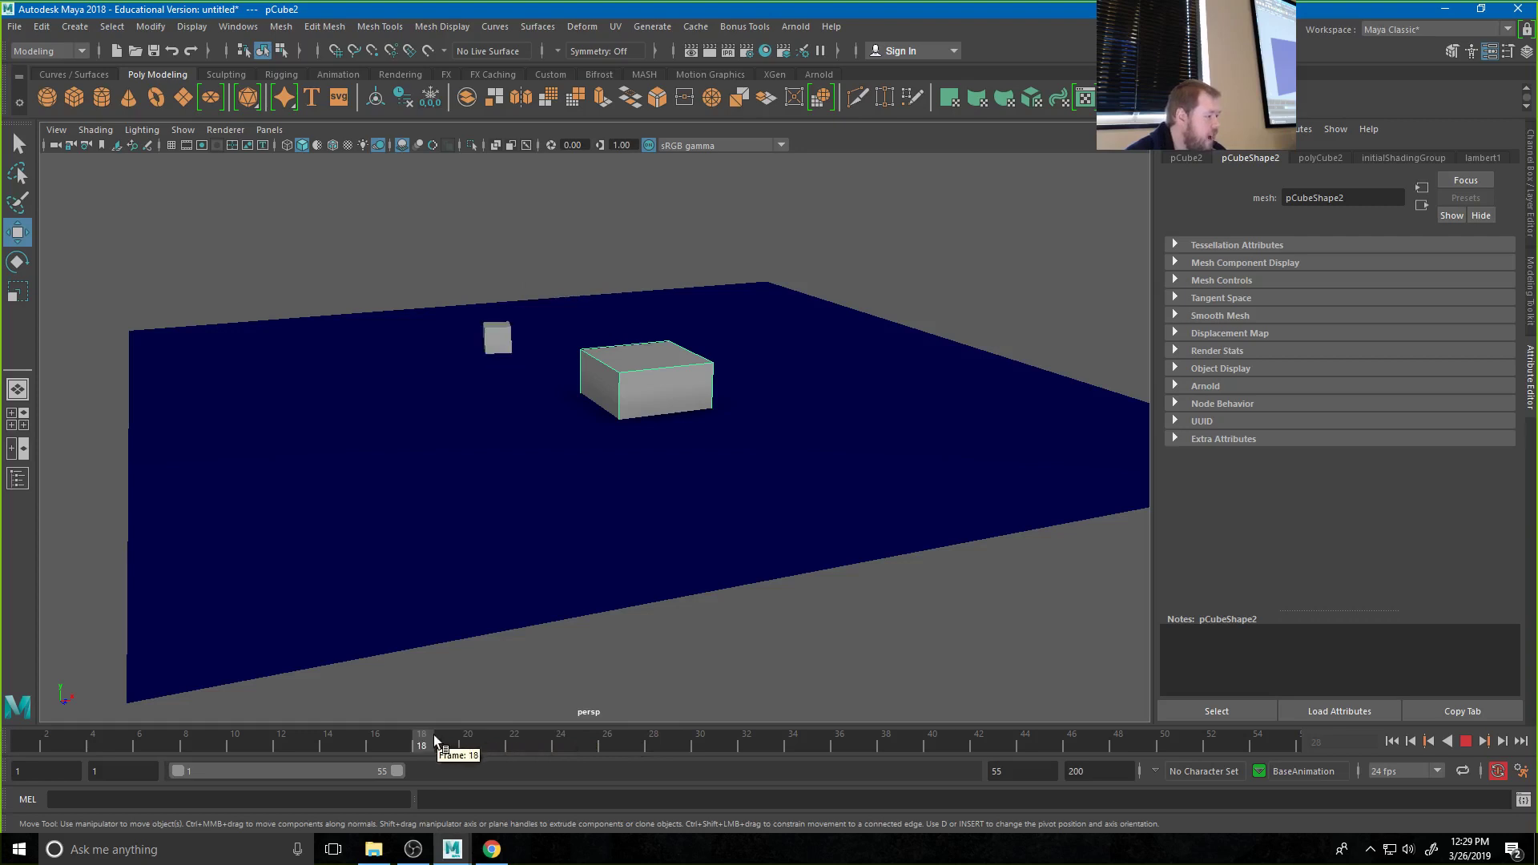
pyautogui.click(513, 387)
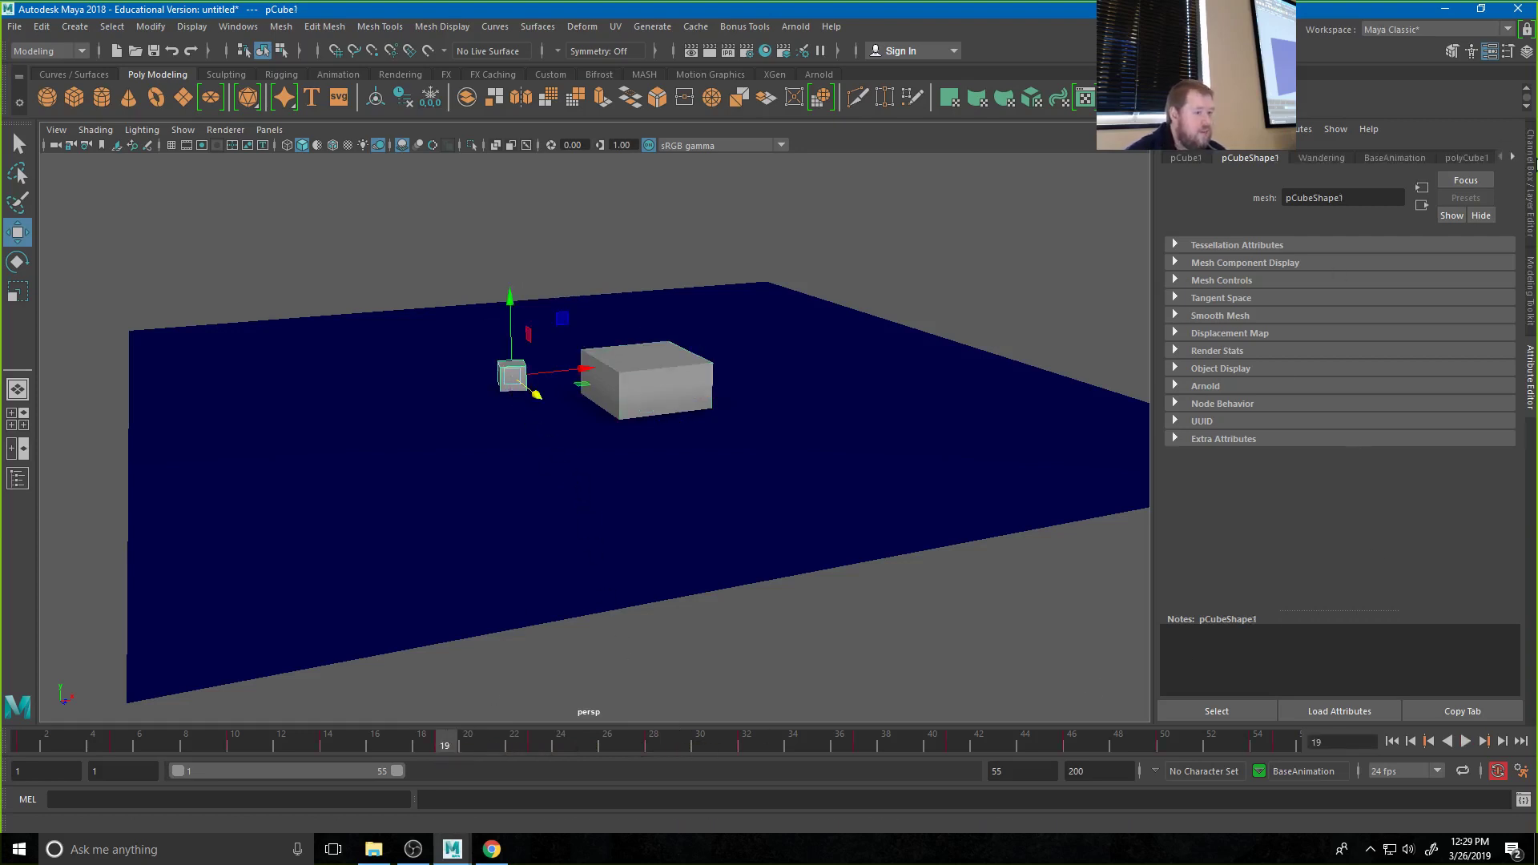
pyautogui.click(1530, 173)
pyautogui.click(1437, 616)
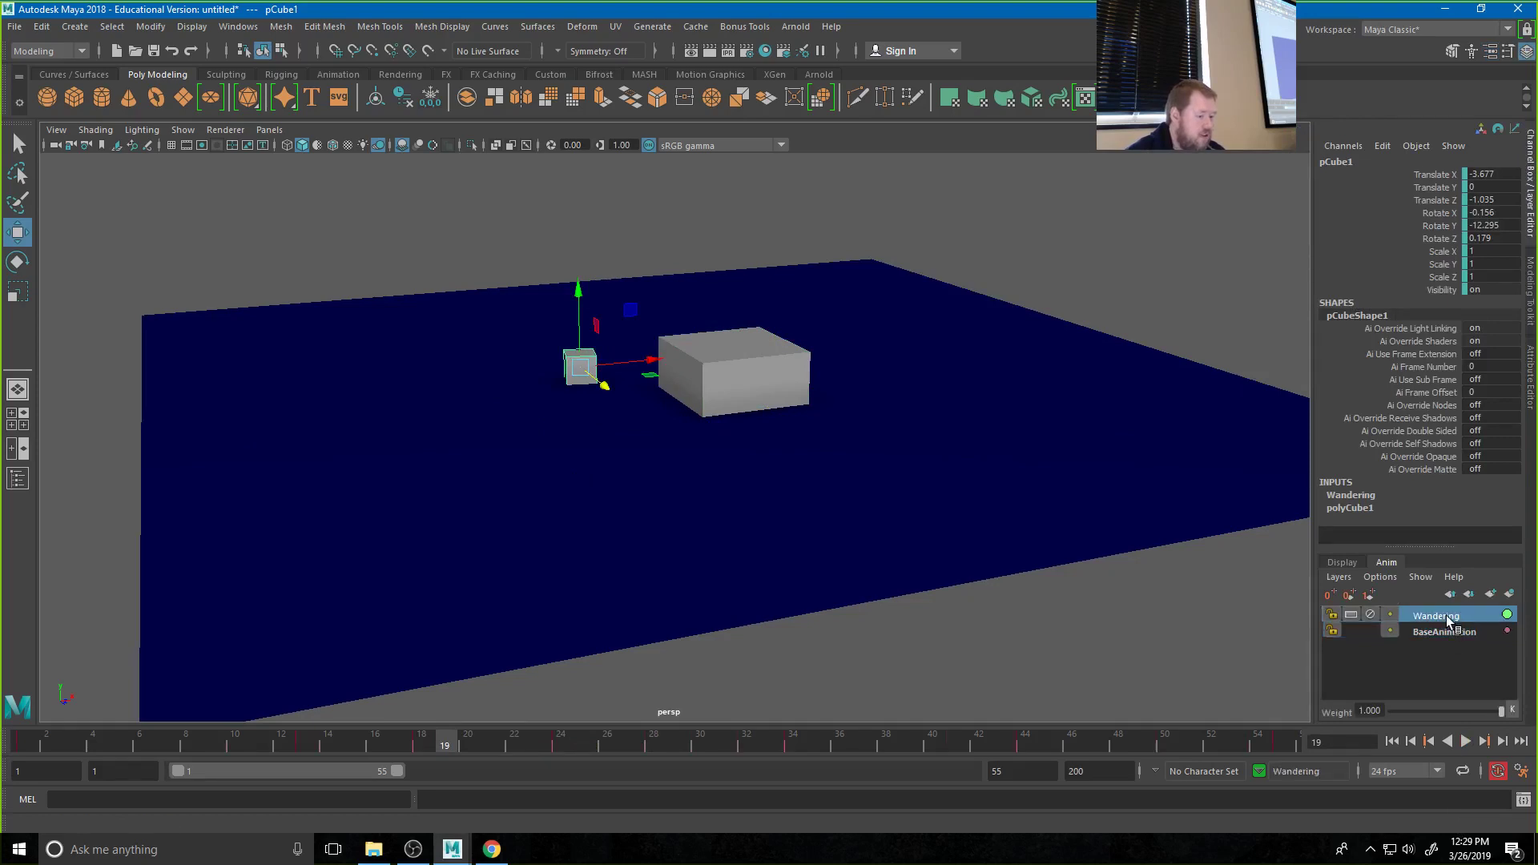
pyautogui.click(1511, 597)
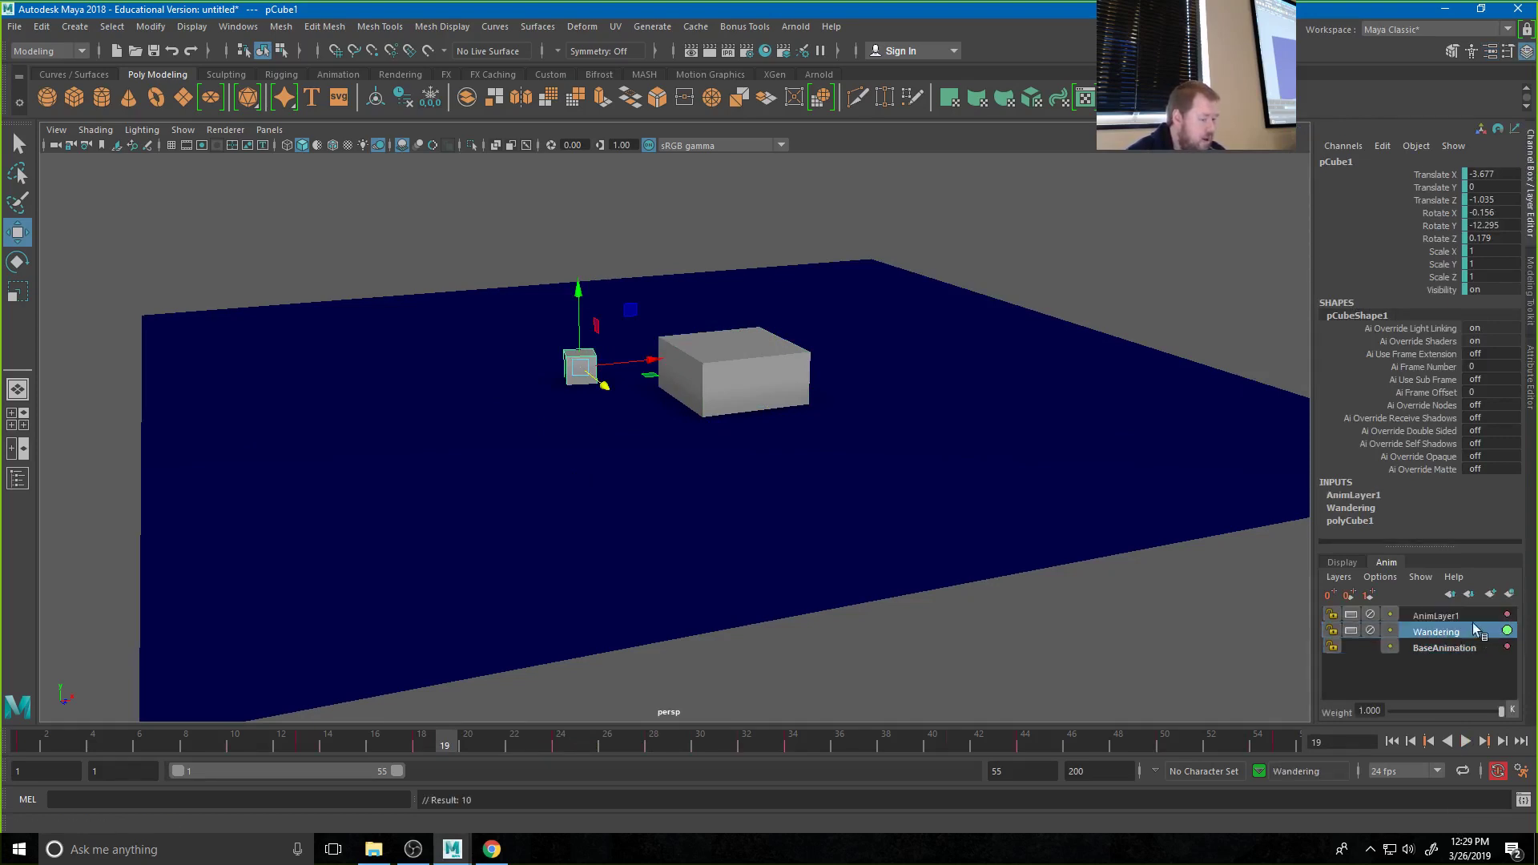
pyautogui.click(1445, 620)
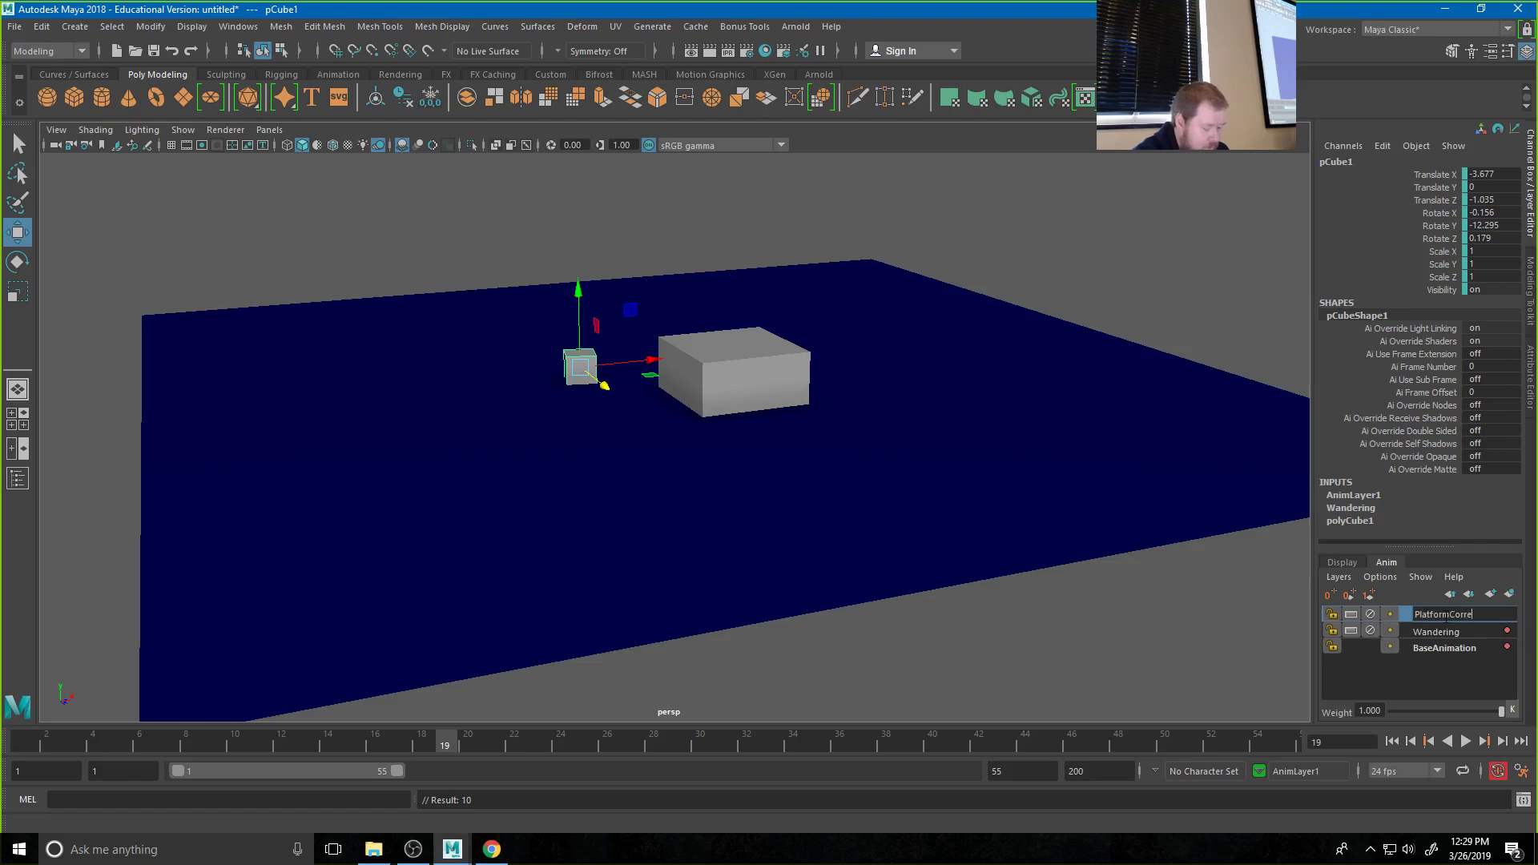
pyautogui.press('Return')
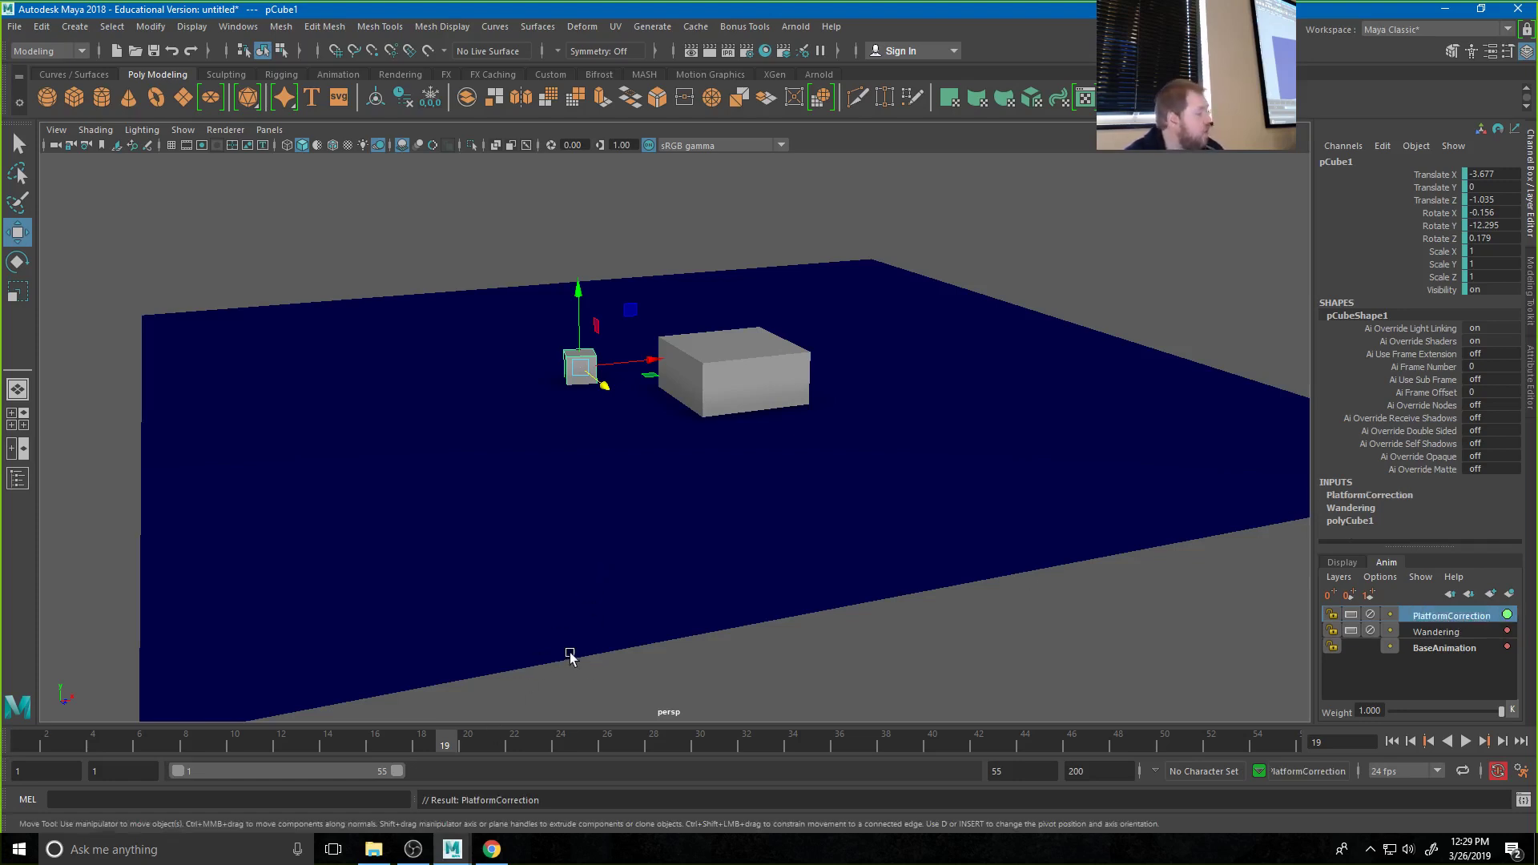
# Key the small cube on the PlatformCorrection layer at frames 19 and 37, where its hops land before and after the block
pyautogui.hotkey('alt', 'v')
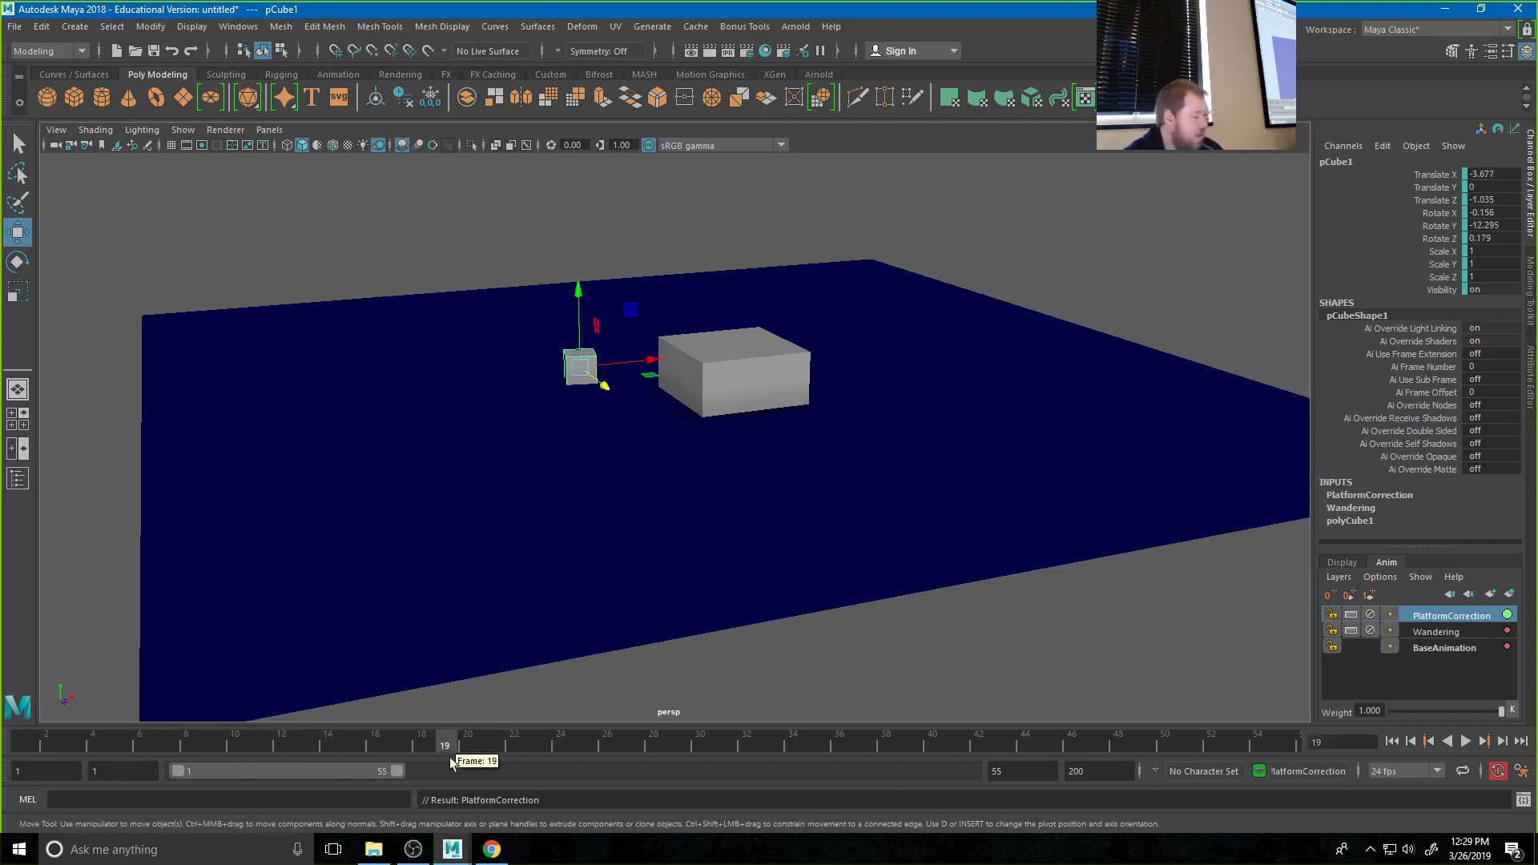
pyautogui.moveTo(501, 854)
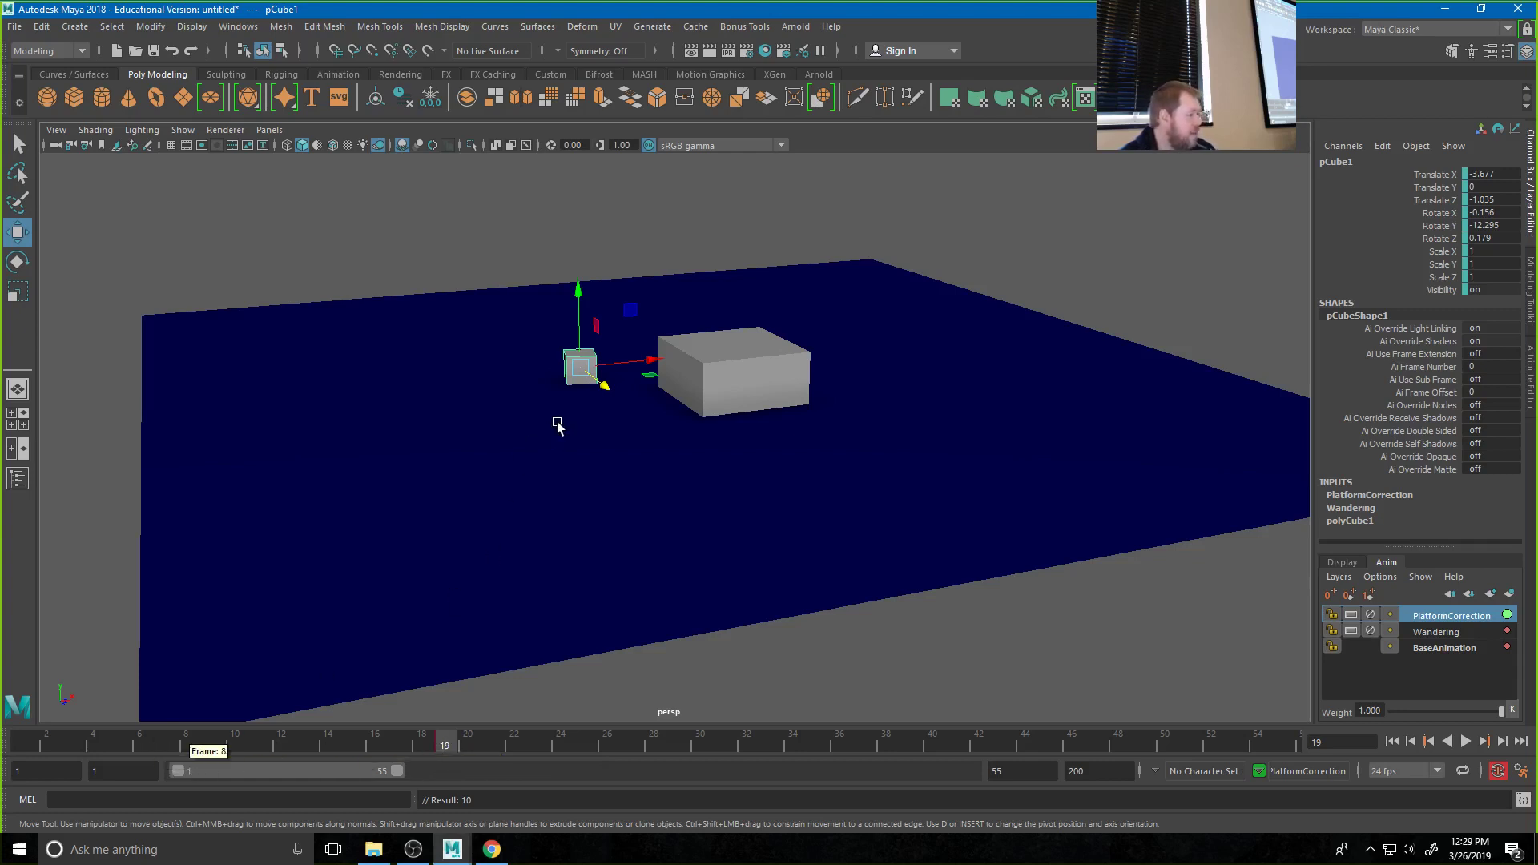
pyautogui.hotkey('alt', 'v')
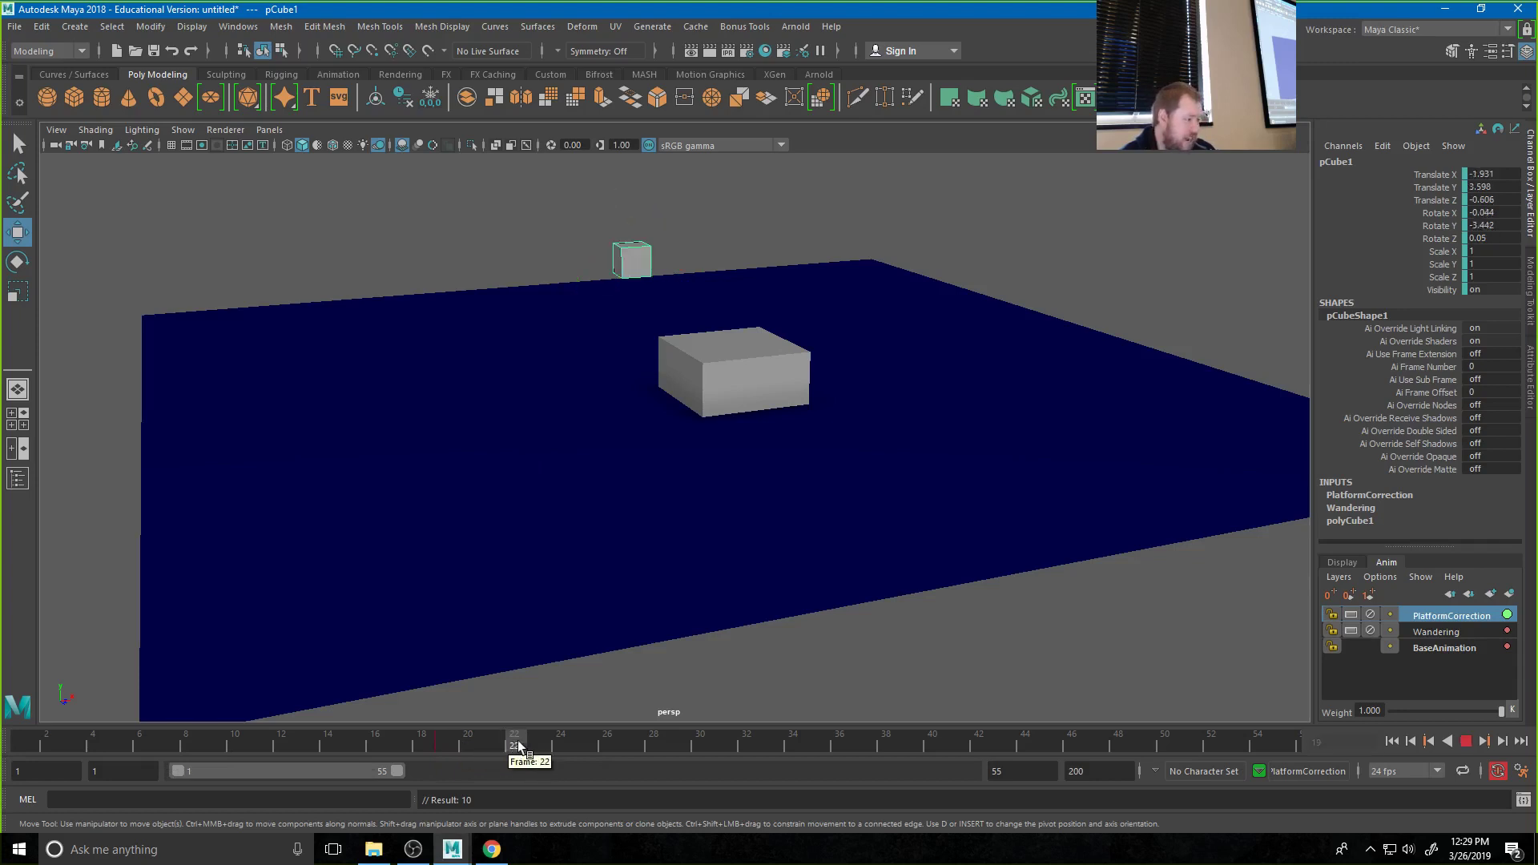
pyautogui.click(862, 745)
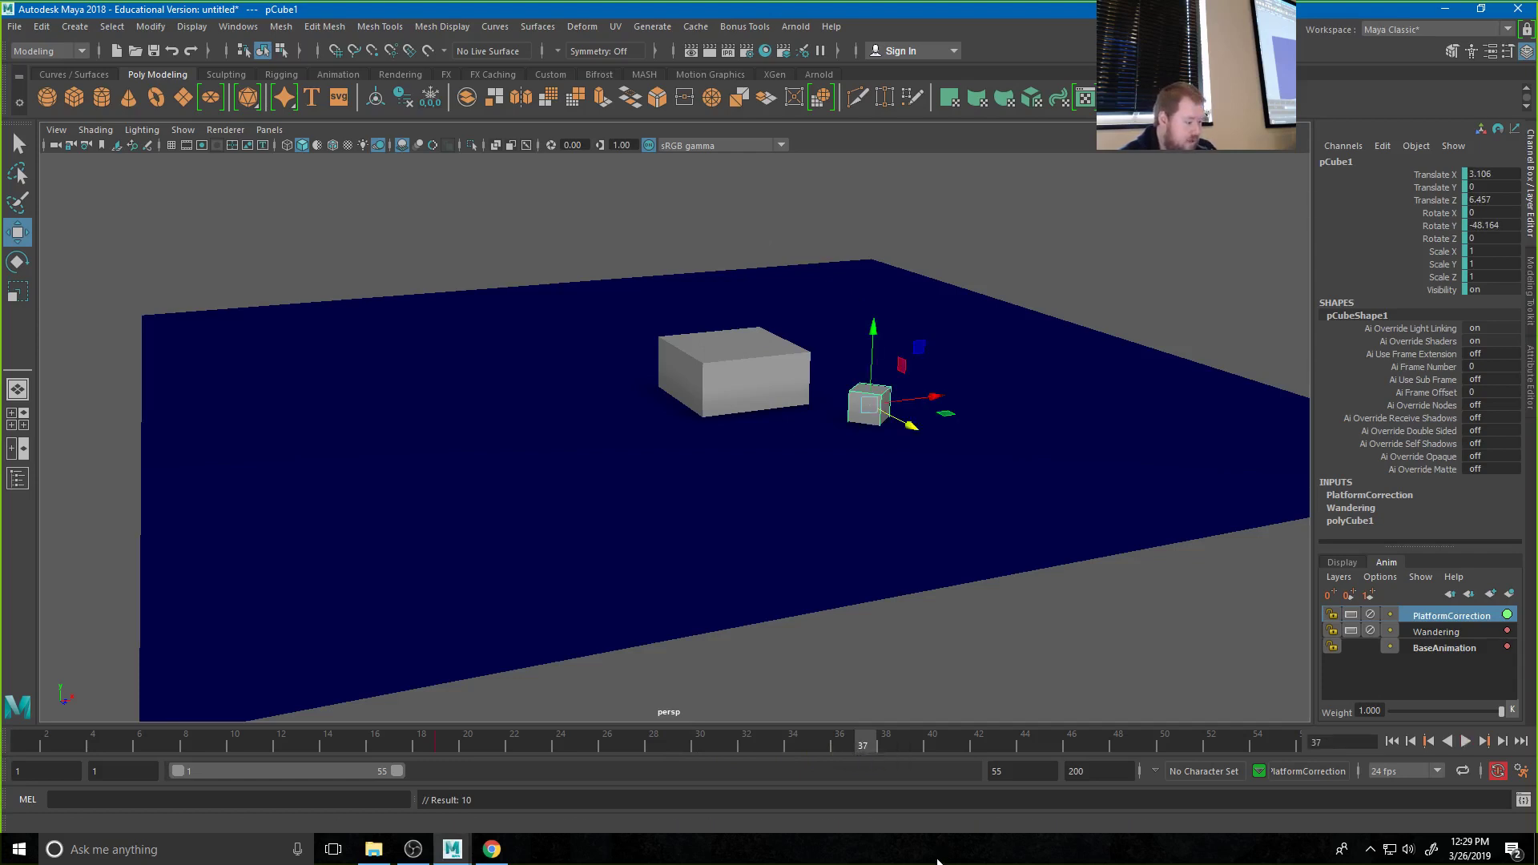
# At frame 28, raise the small cube to about 1.74 in Y onto the large block, and play the animation from the start
pyautogui.moveTo(837, 750); pyautogui.dragTo(656, 747)
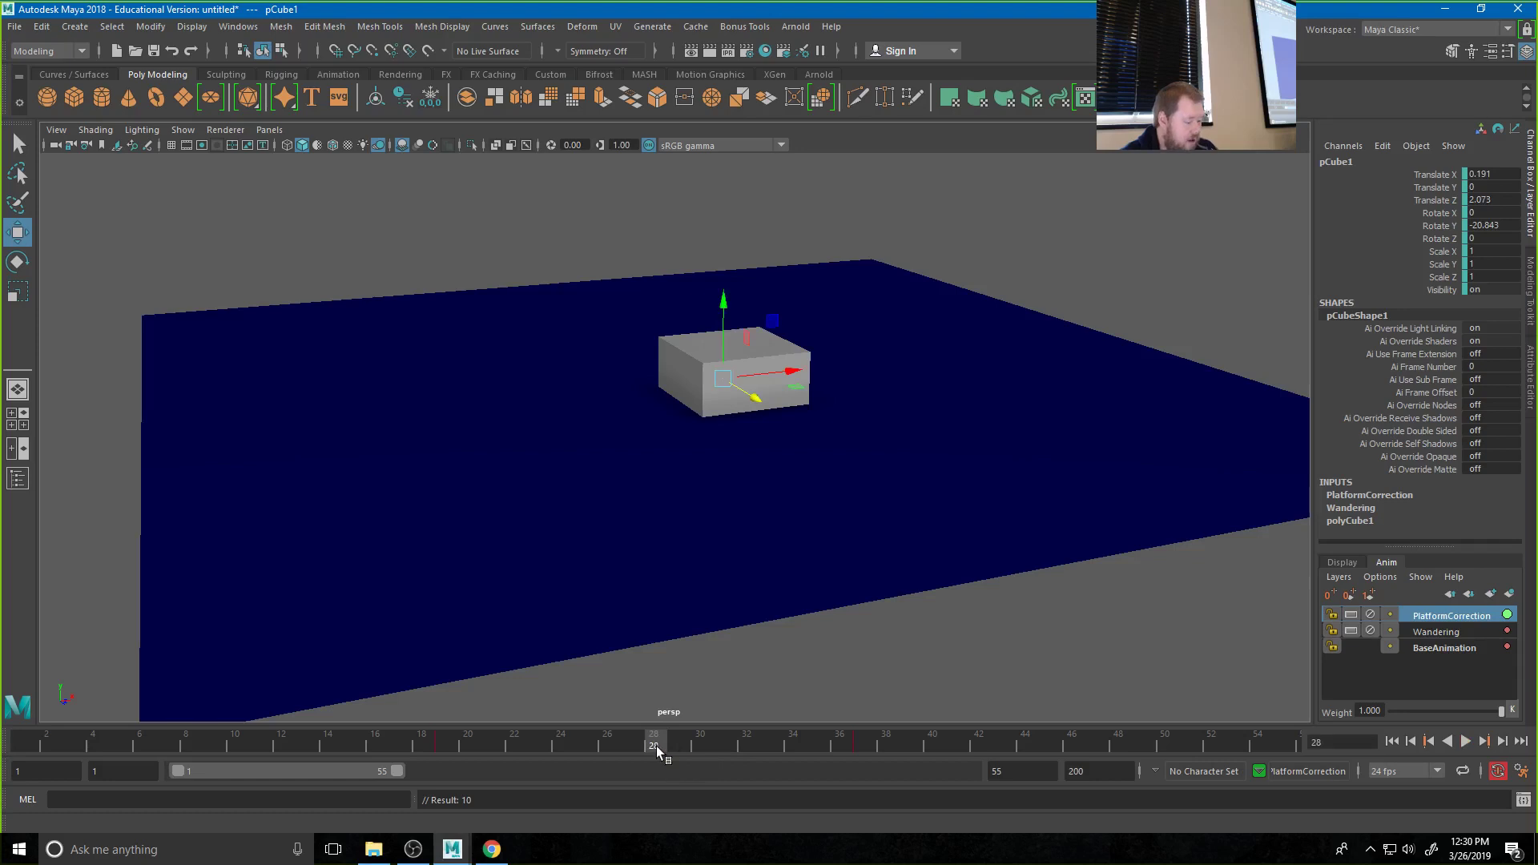
pyautogui.press('4')
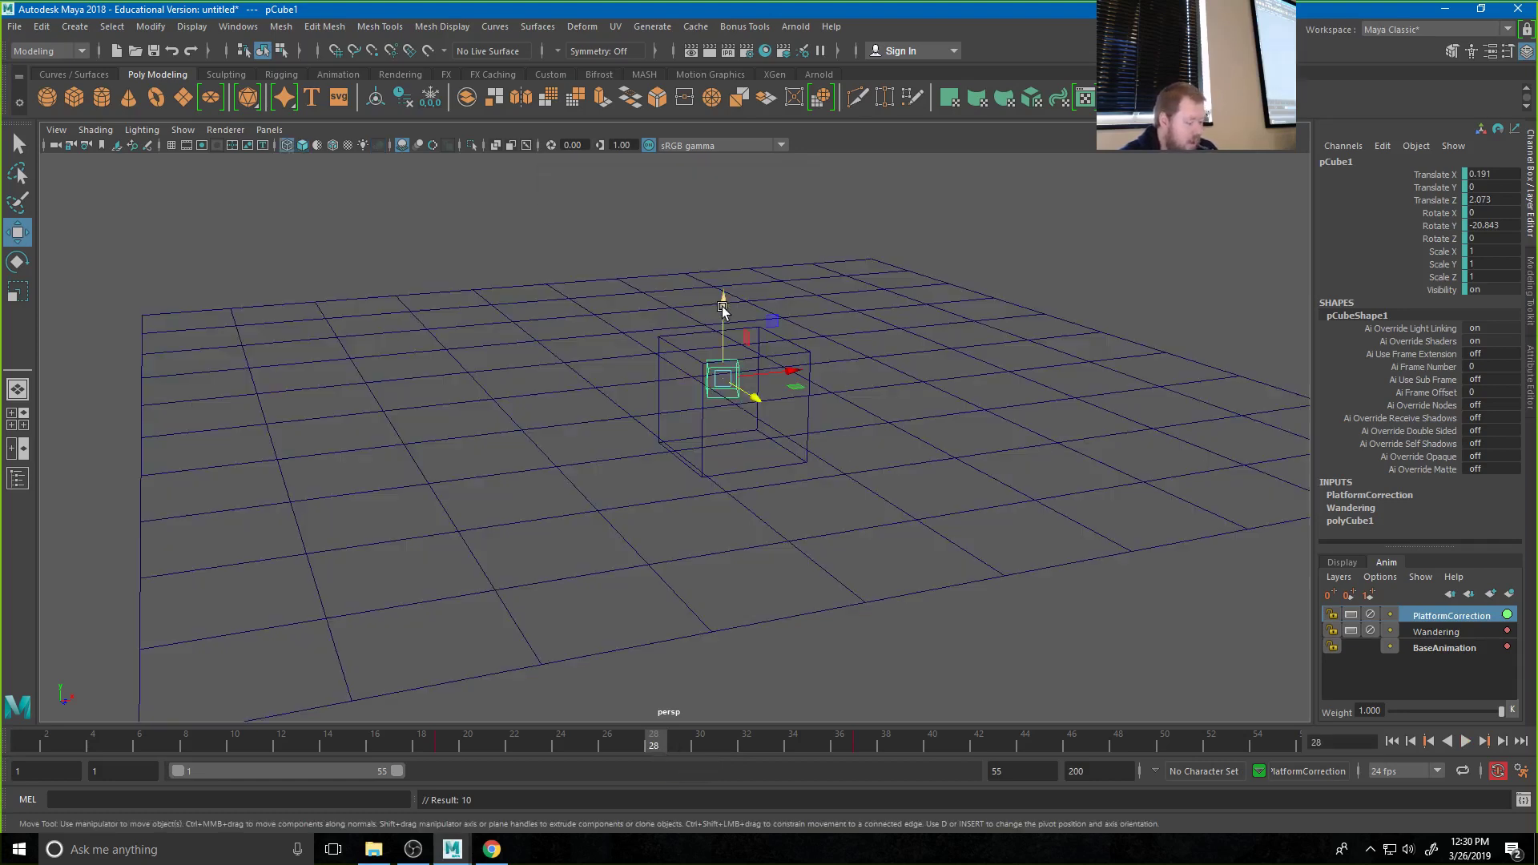
pyautogui.press('5')
pyautogui.moveTo(723, 321); pyautogui.dragTo(726, 298)
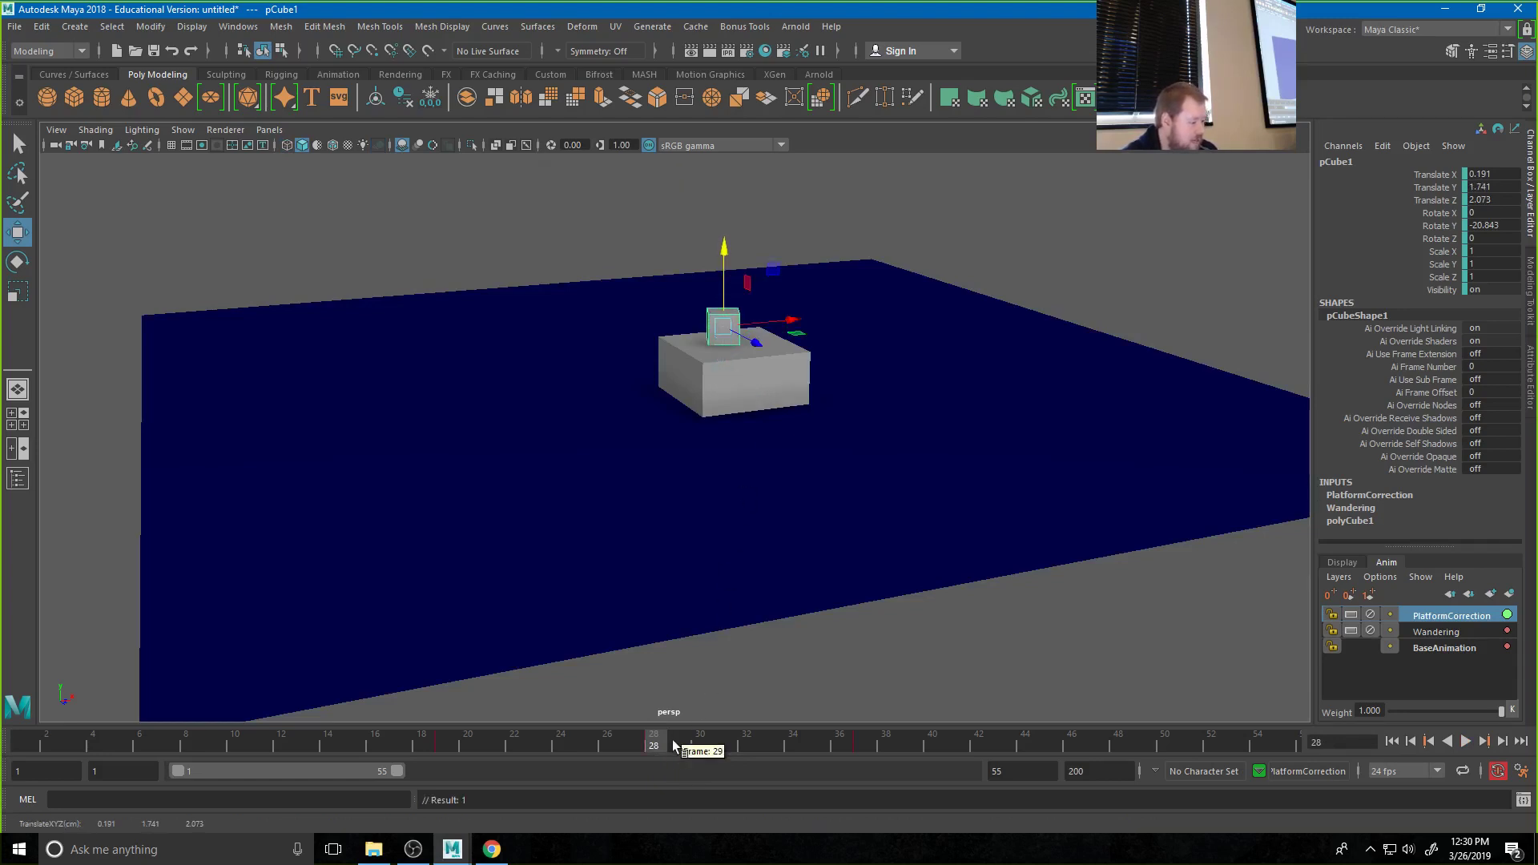
pyautogui.click(1392, 741)
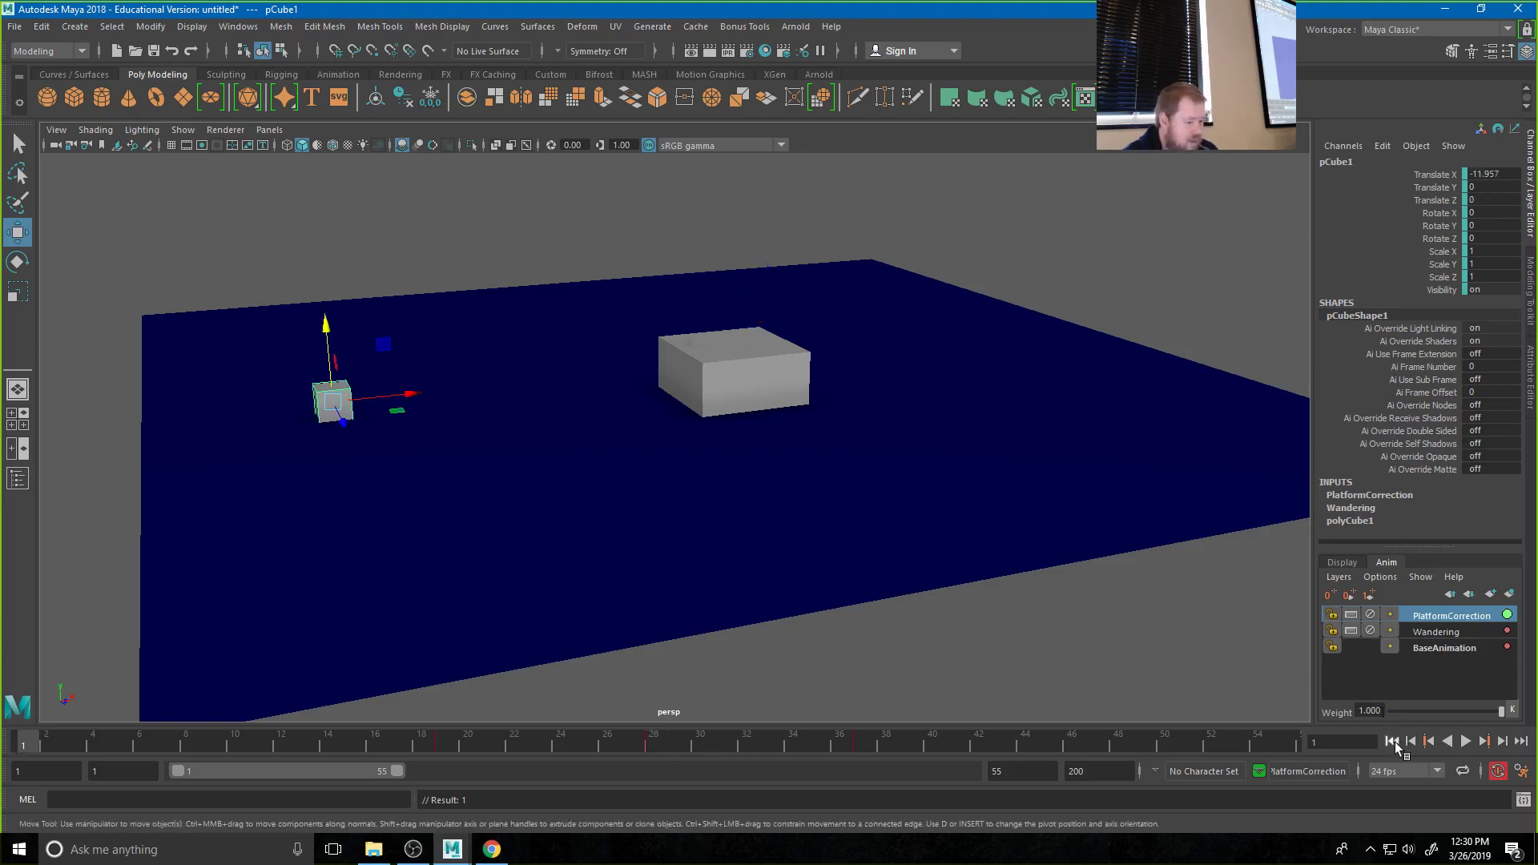
pyautogui.click(1466, 741)
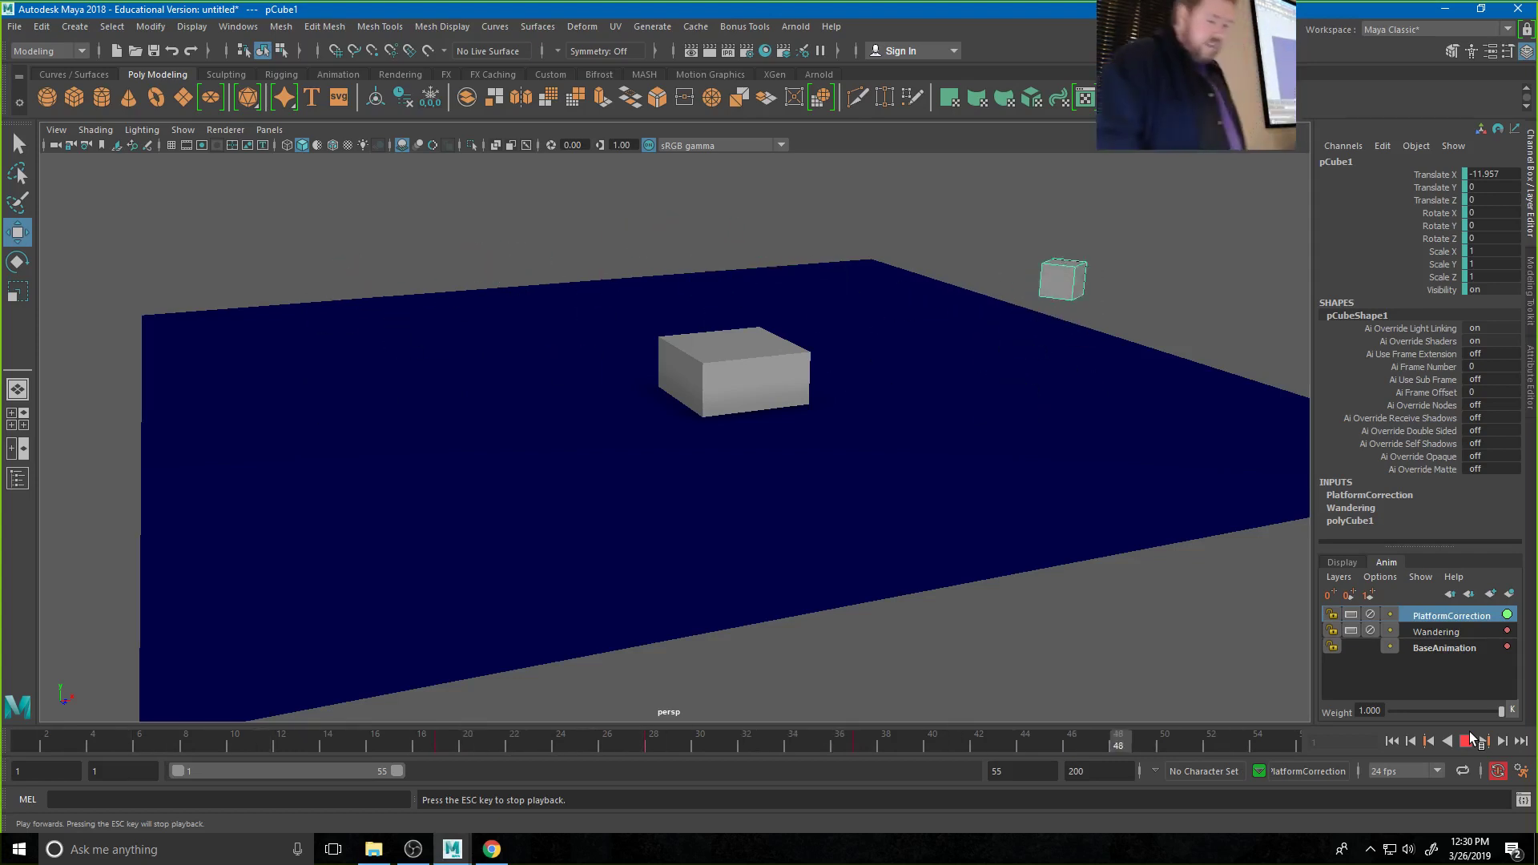
# During playback, try muting PlatformCorrection and lowering the Wandering layer's weight to about 0.481, restoring both layers to full effect
pyautogui.click(1371, 627)
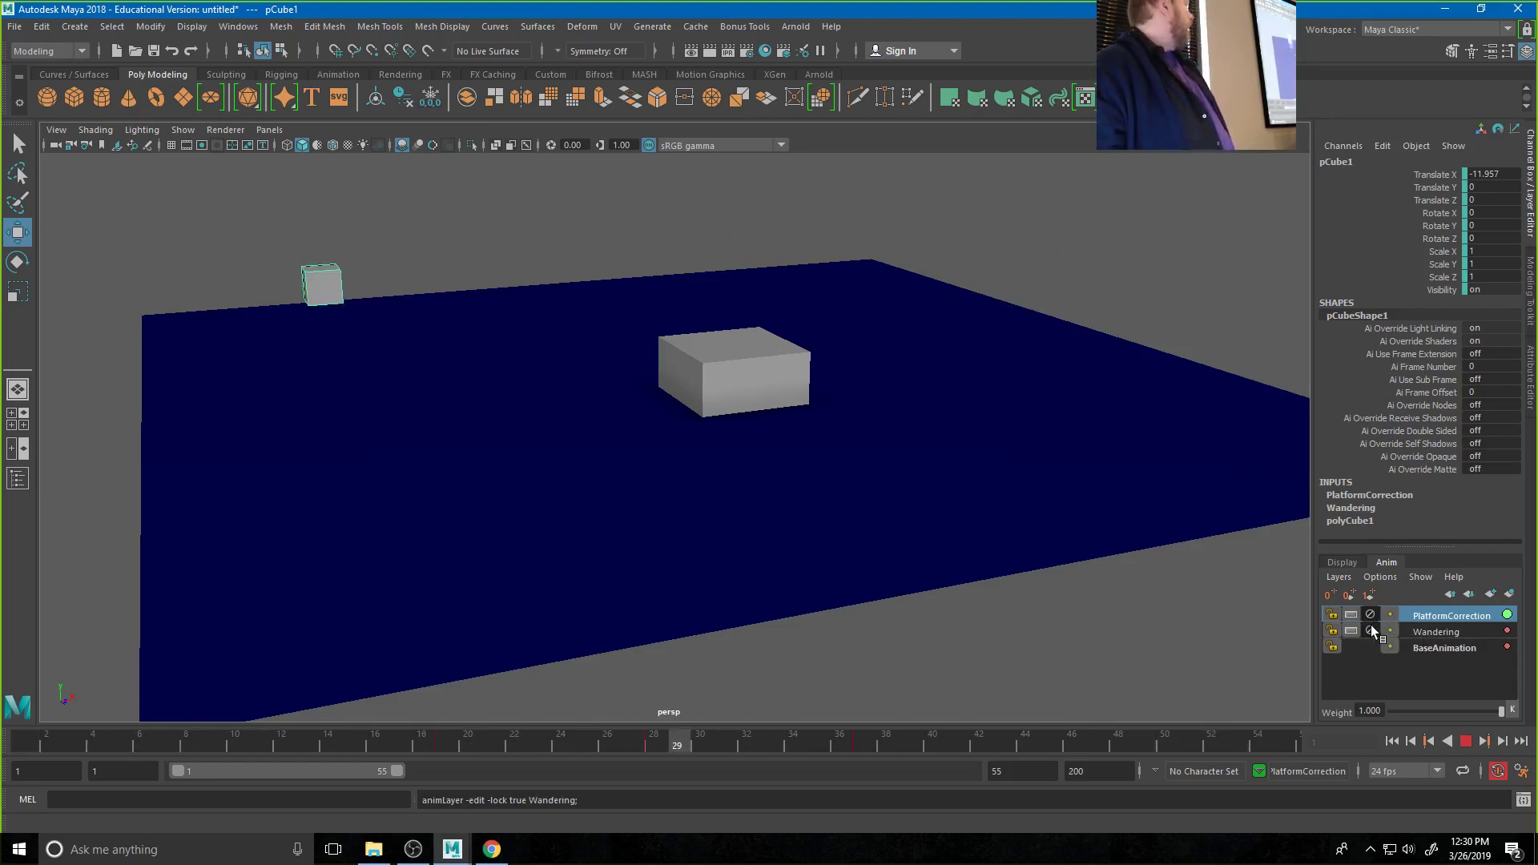
pyautogui.click(1371, 630)
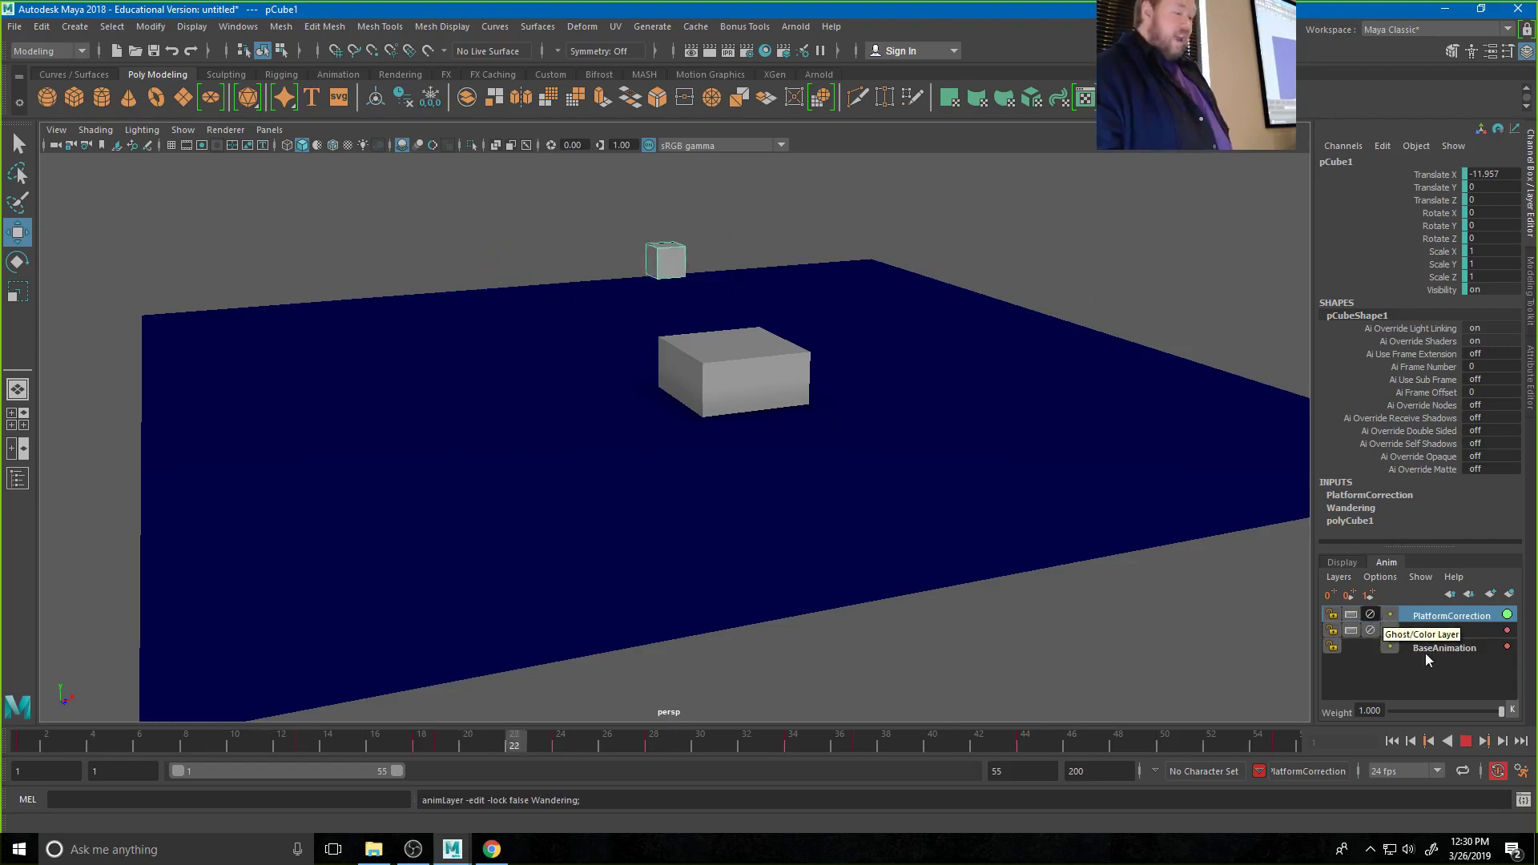
pyautogui.click(1445, 633)
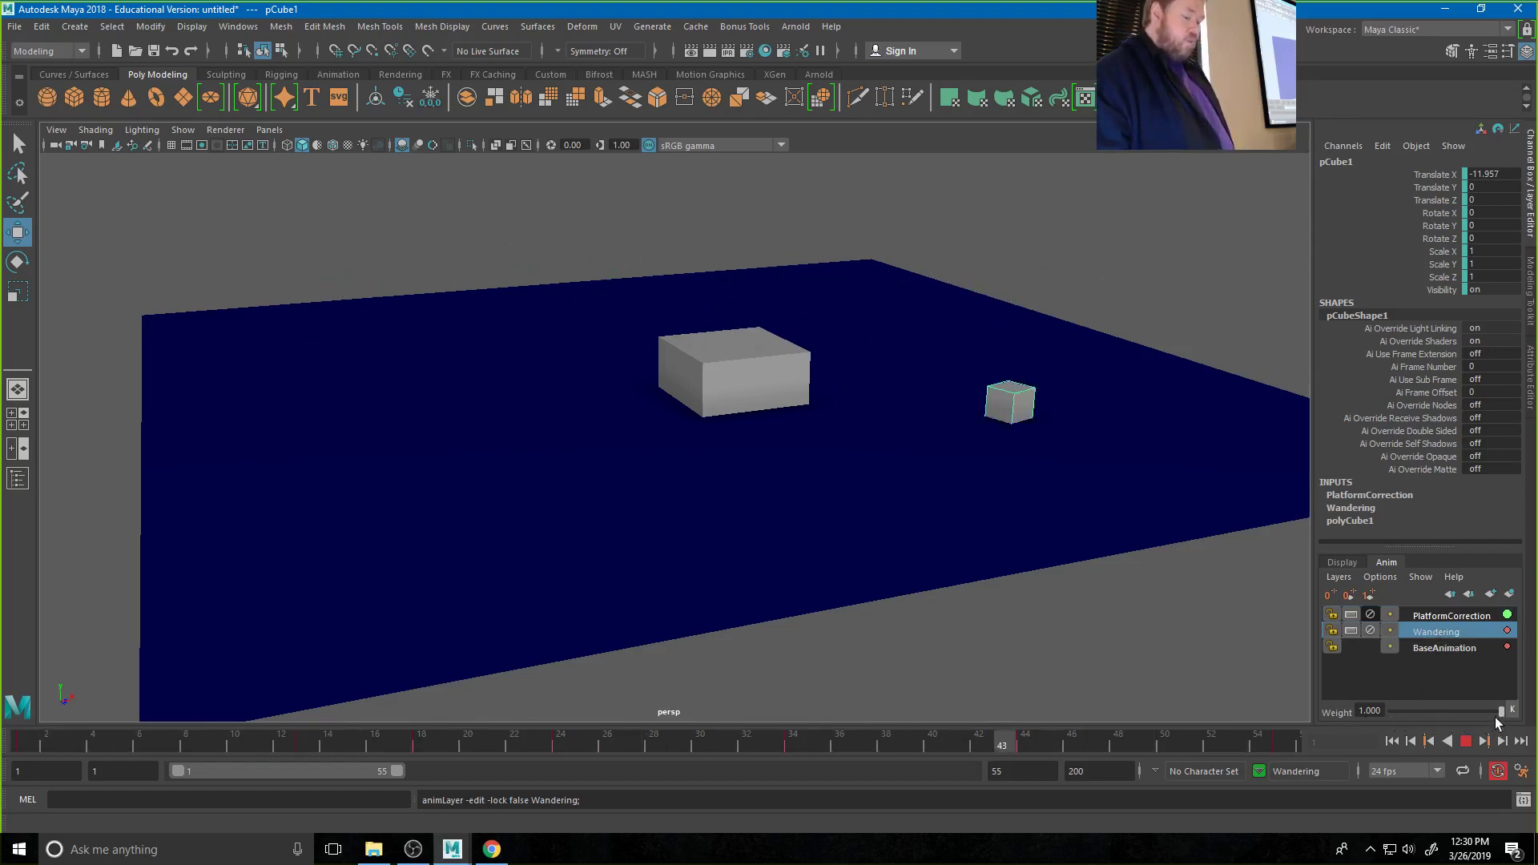
pyautogui.moveTo(1500, 710); pyautogui.dragTo(1444, 711)
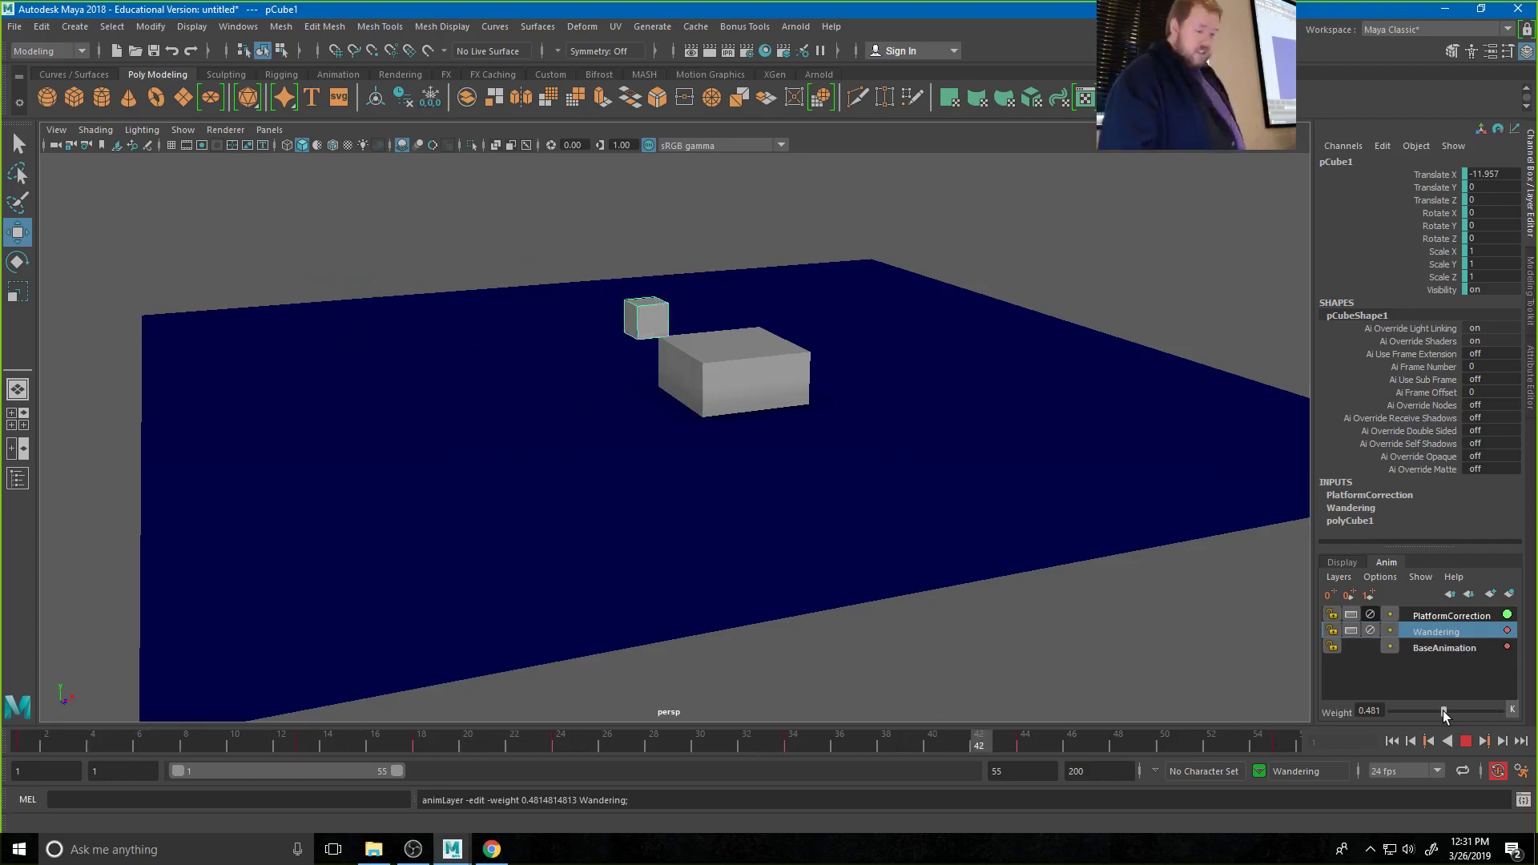
pyautogui.moveTo(1443, 710); pyautogui.dragTo(1532, 723)
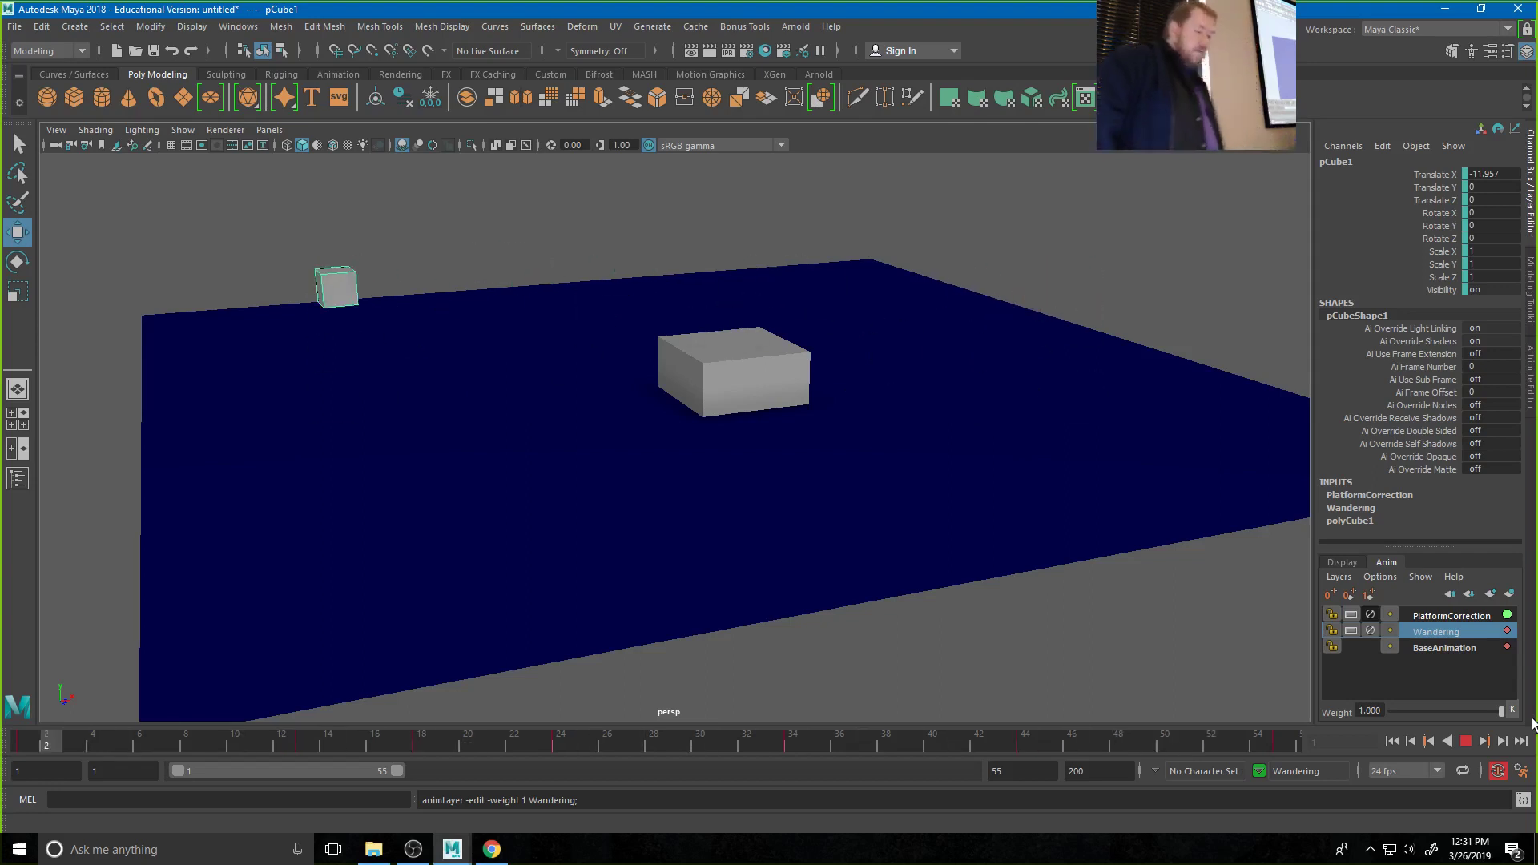
pyautogui.click(1370, 615)
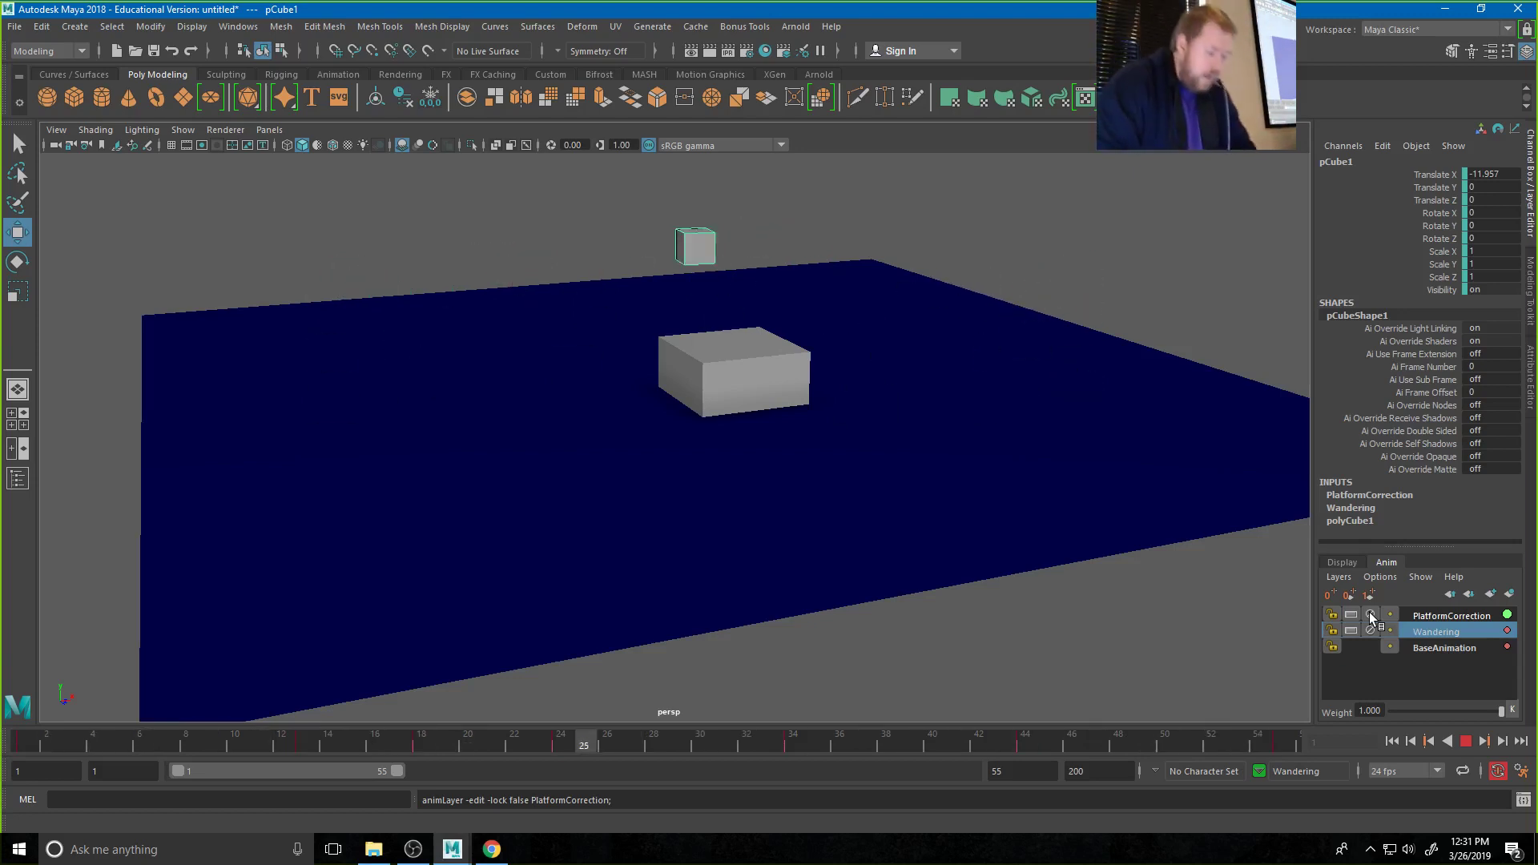
# Stop playback and merge the PlatformCorrection, Wandering and BaseAnimation layers into the bottom selected layer with Smart Bake enabled
pyautogui.click(1434, 615)
pyautogui.keyDown('shift'); pyautogui.click(1441, 649); pyautogui.keyUp('shift')
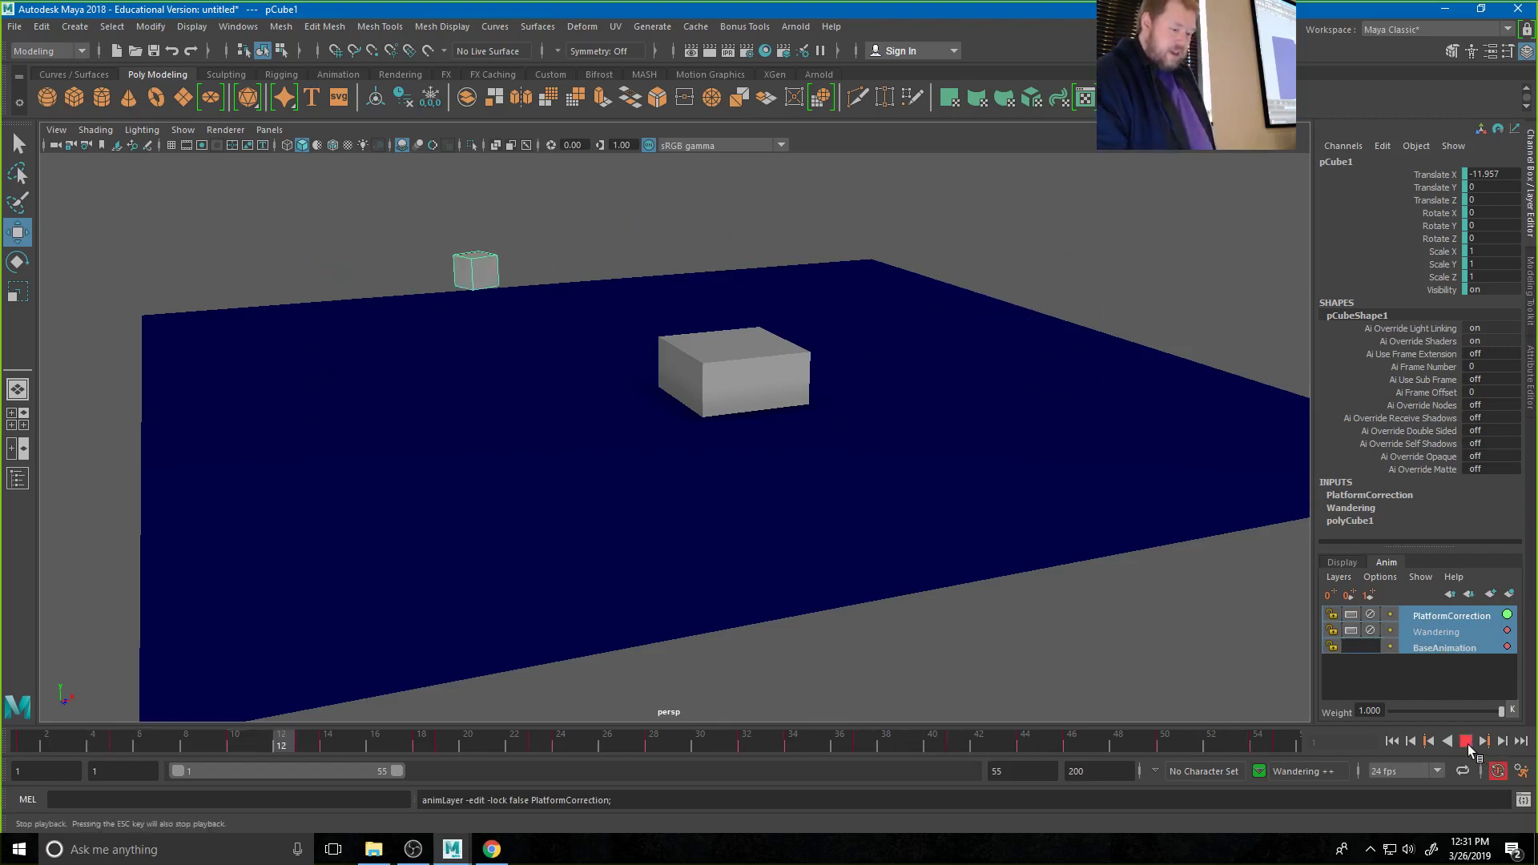
pyautogui.click(1466, 741)
pyautogui.rightClick(1447, 632)
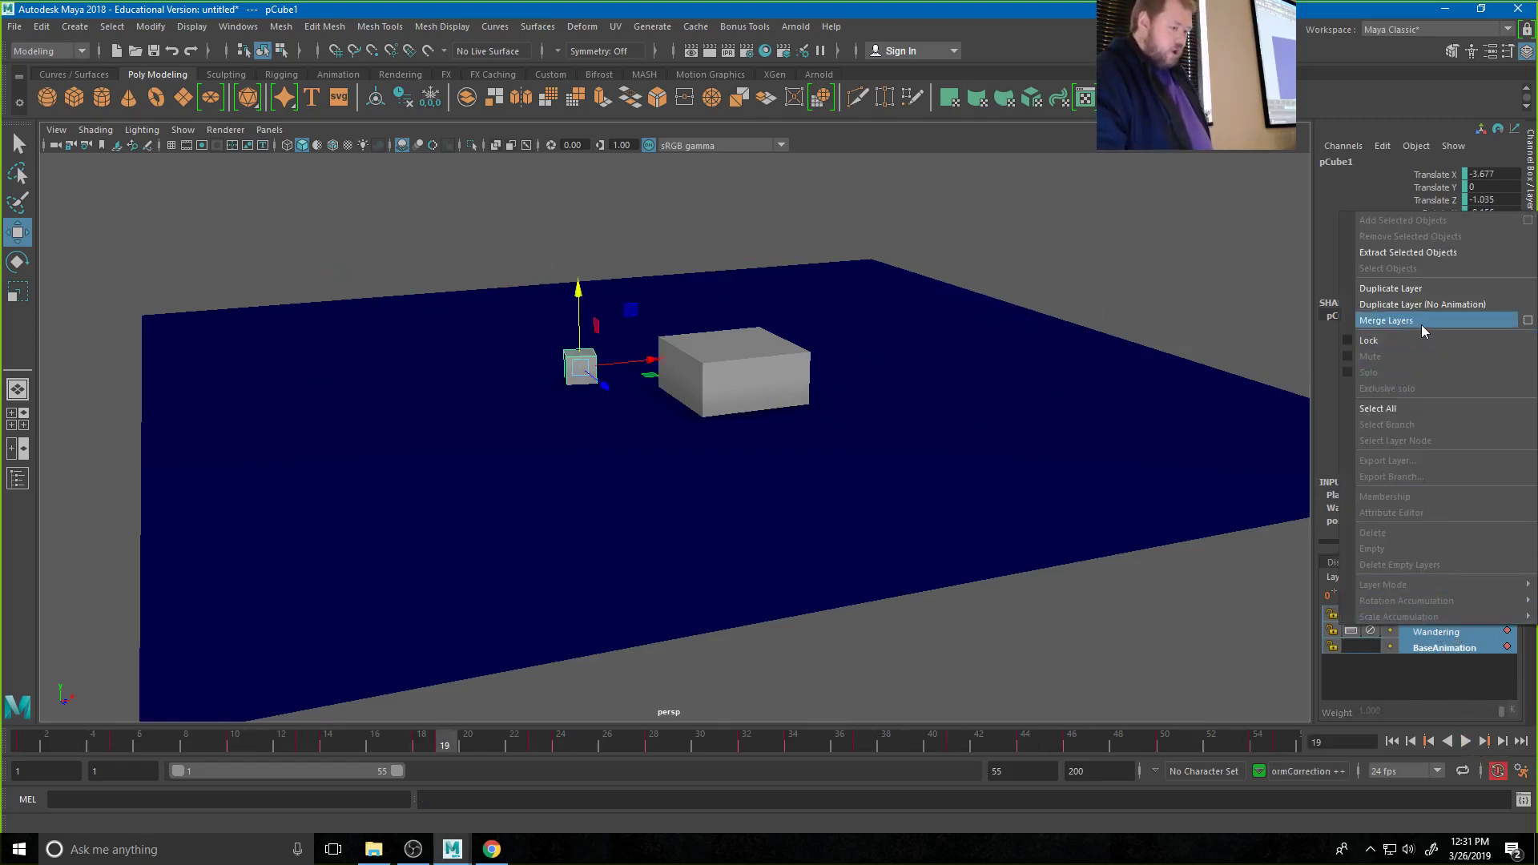
pyautogui.click(1528, 320)
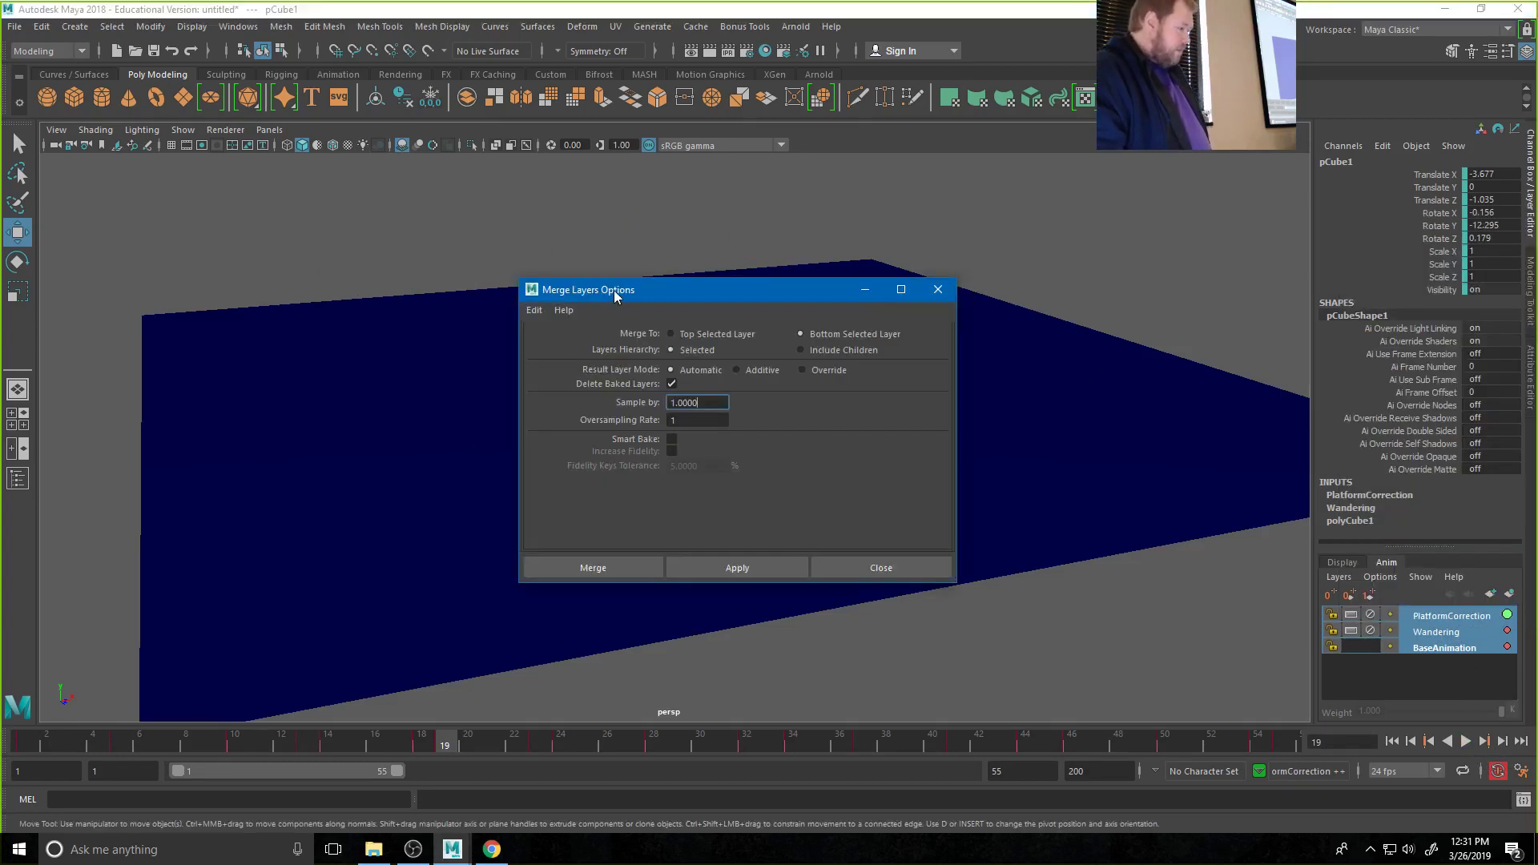
pyautogui.moveTo(615, 296); pyautogui.dragTo(978, 137)
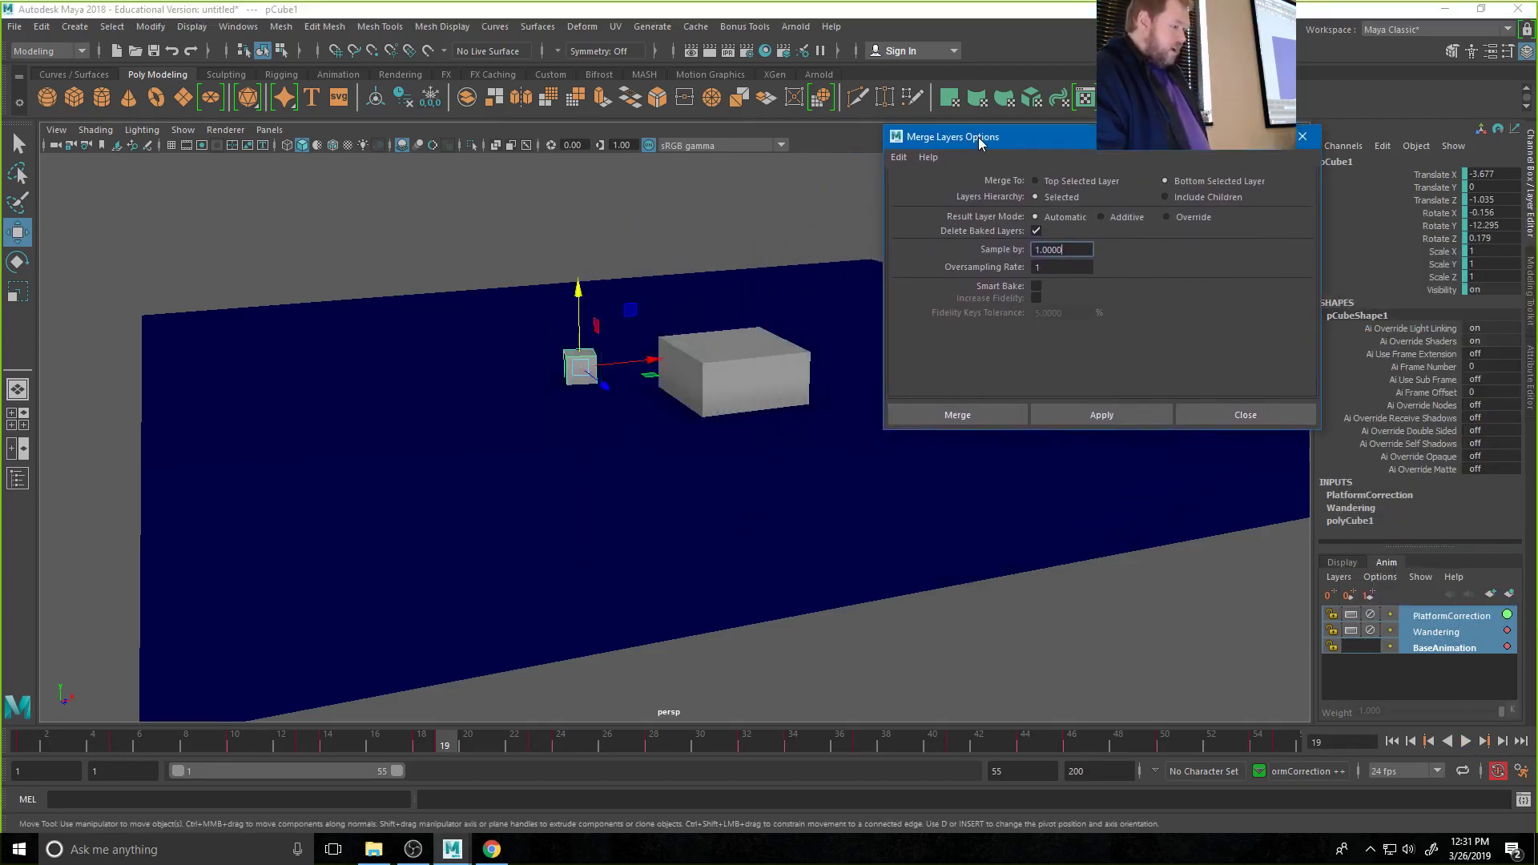
pyautogui.click(1036, 286)
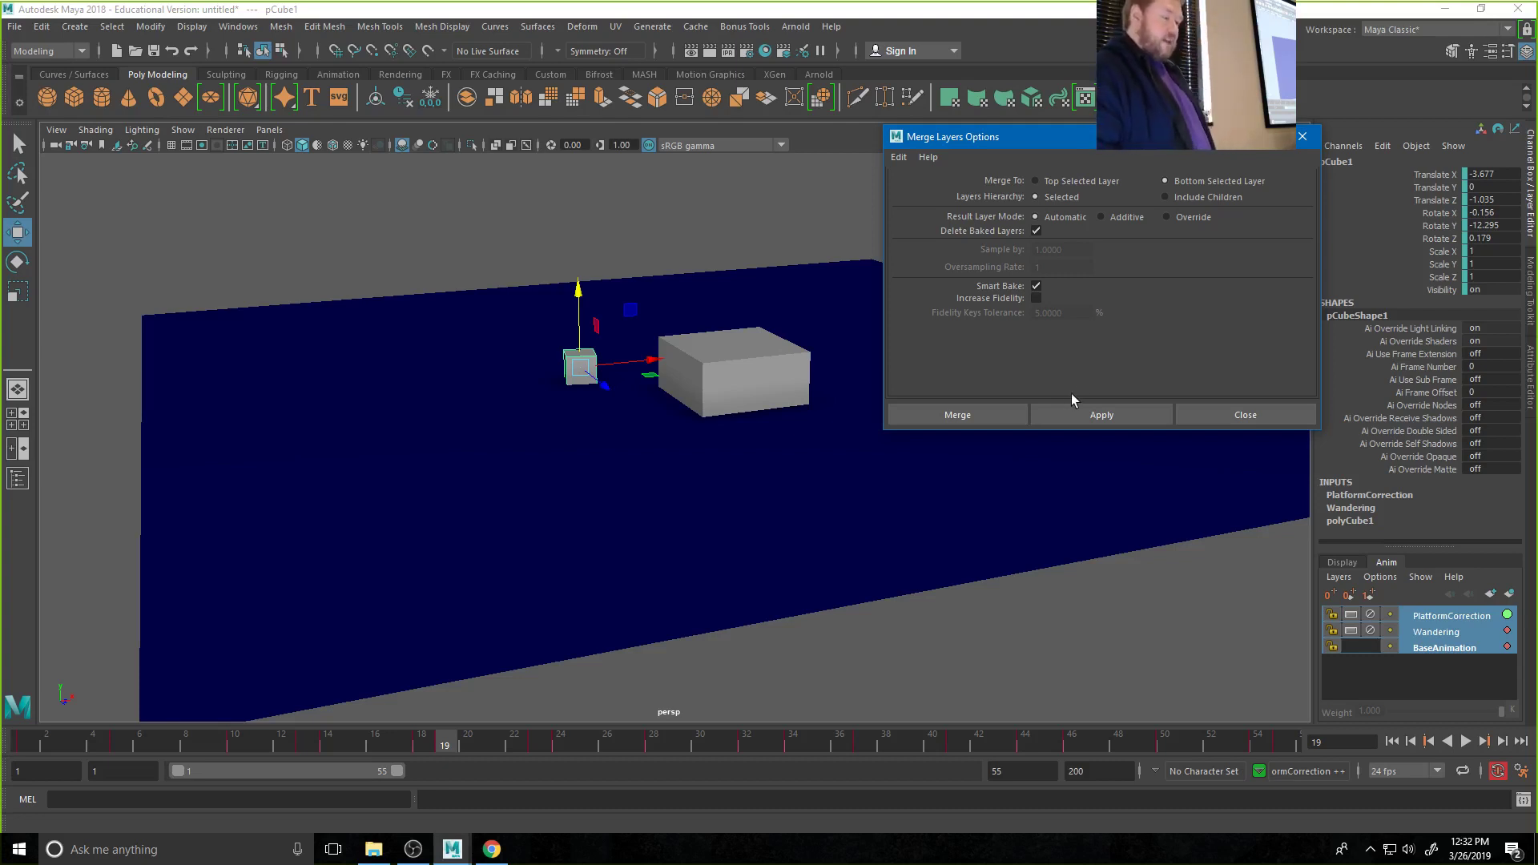
pyautogui.click(985, 417)
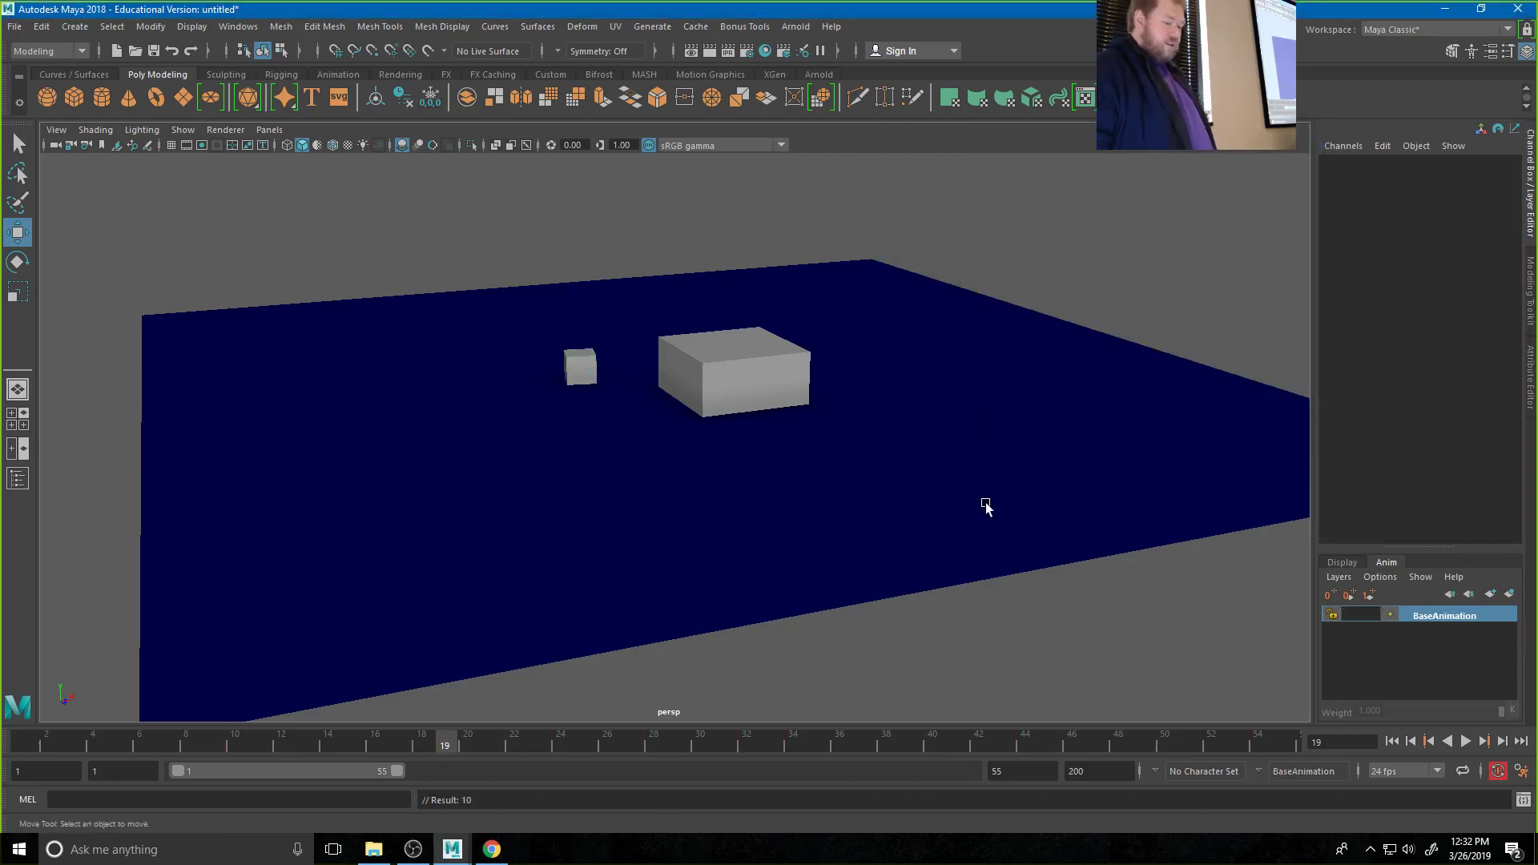
# Play the small cube's merged animation and examine its Translate Y curve in the Graph Editor
pyautogui.click(591, 371)
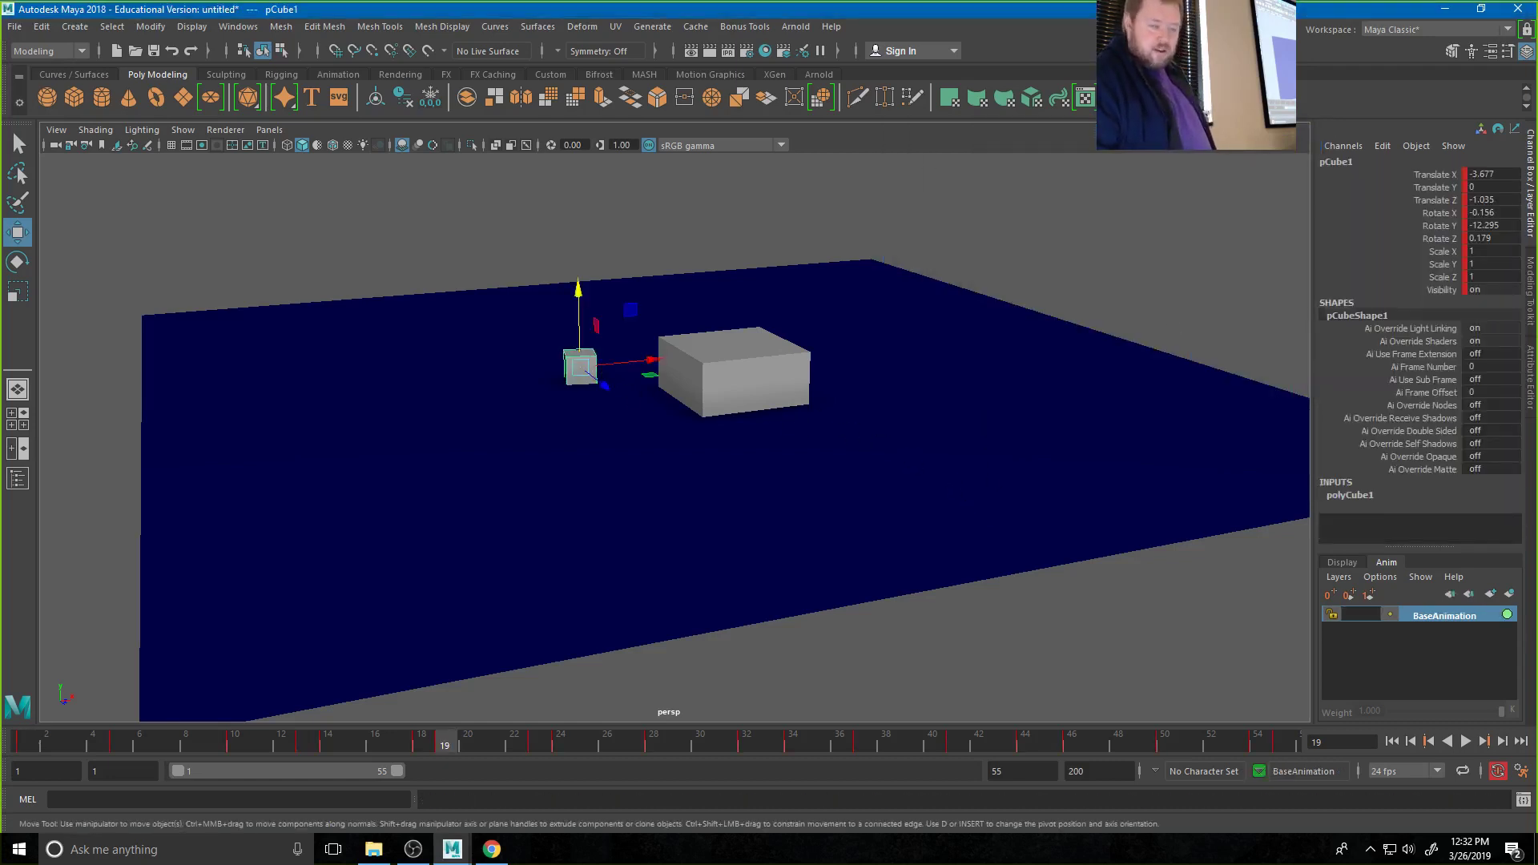
pyautogui.click(1466, 742)
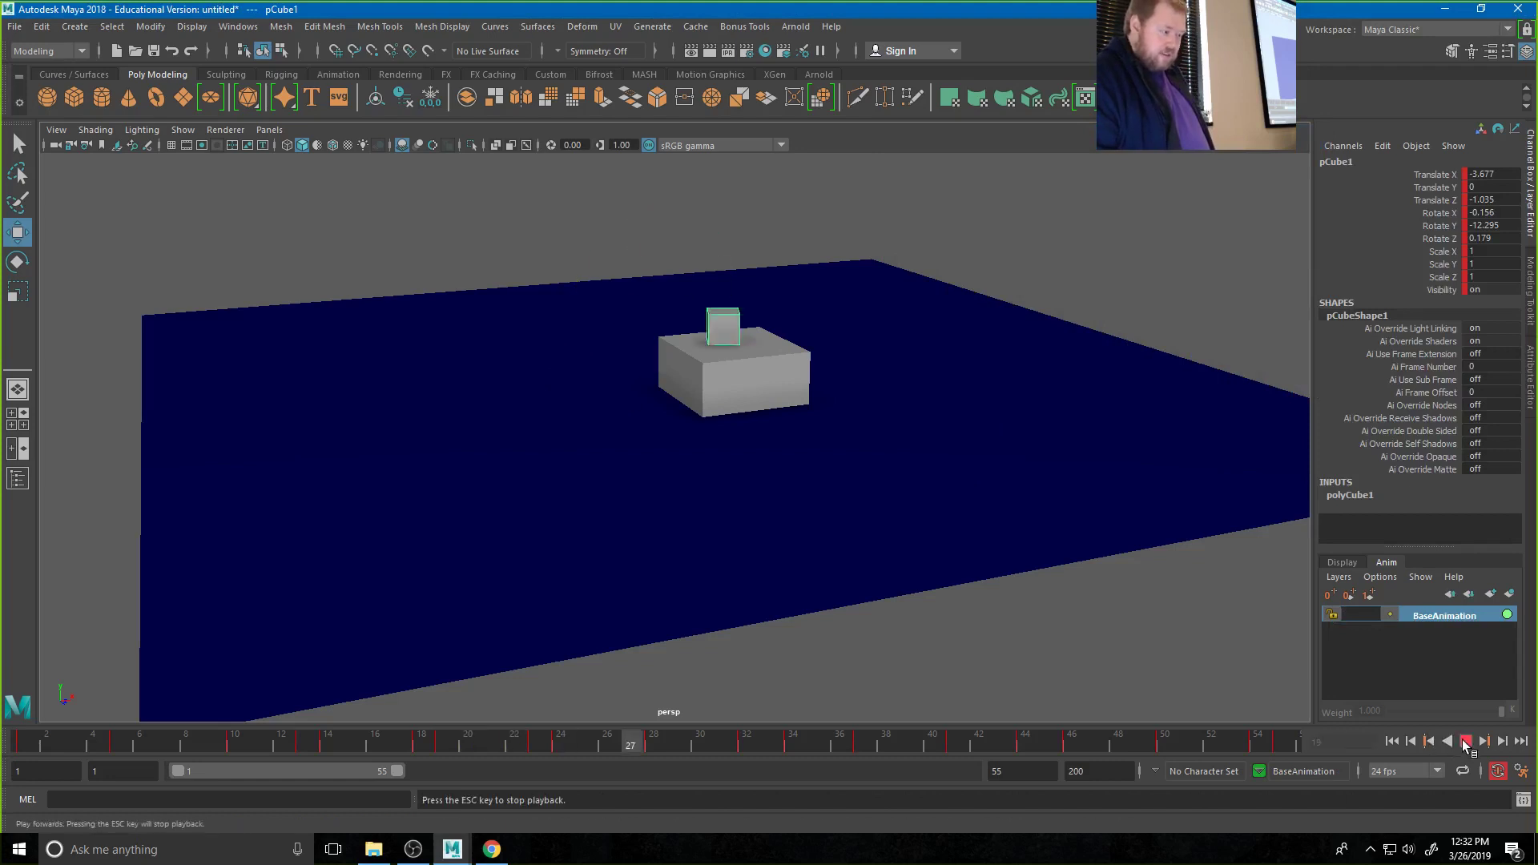
pyautogui.click(1465, 741)
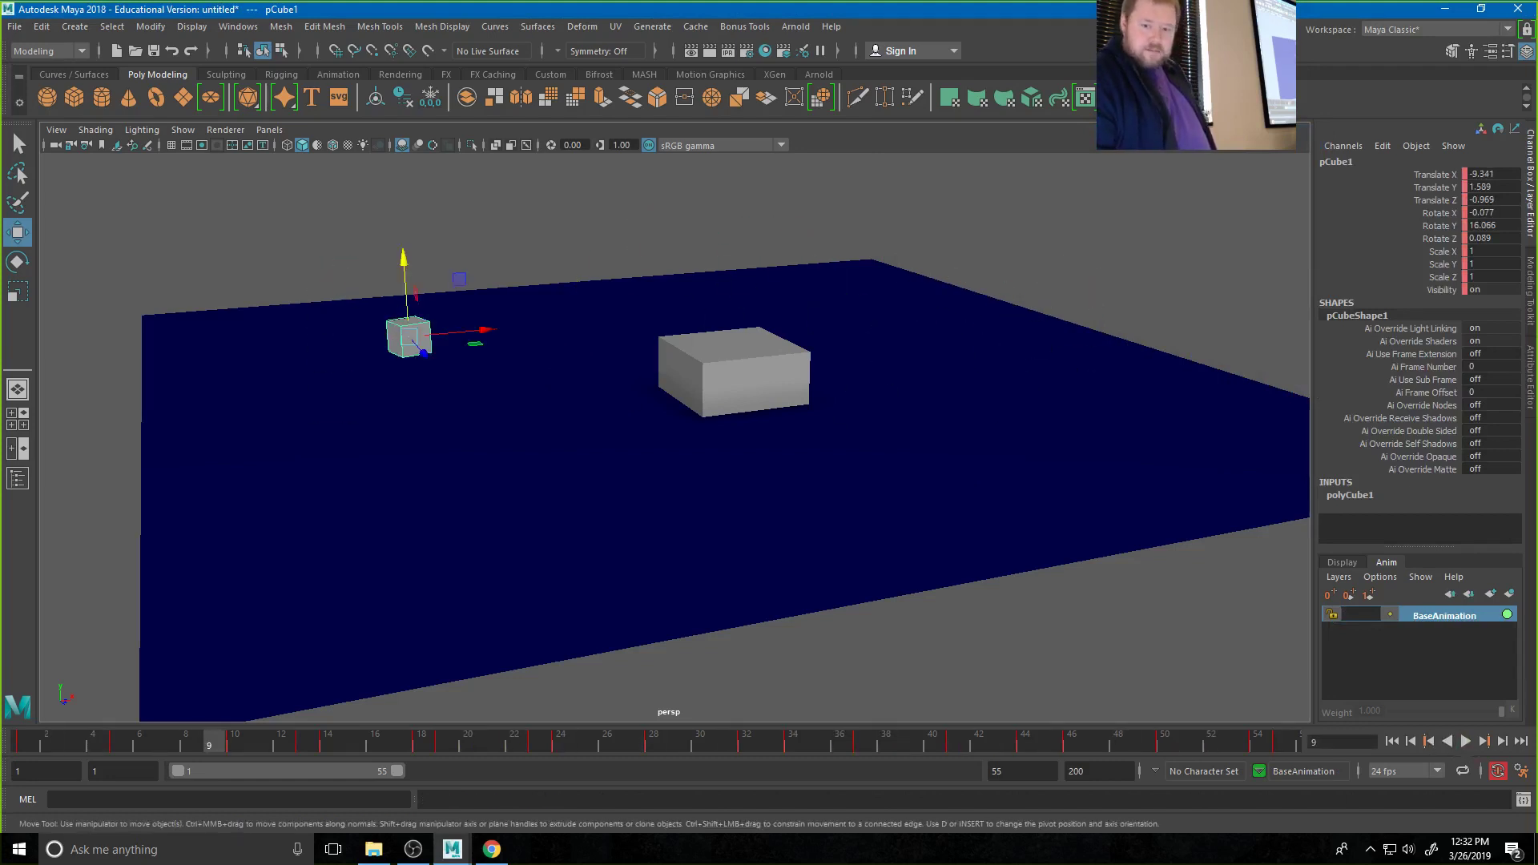
pyautogui.moveTo(1537, 349); pyautogui.dragTo(816, 178)
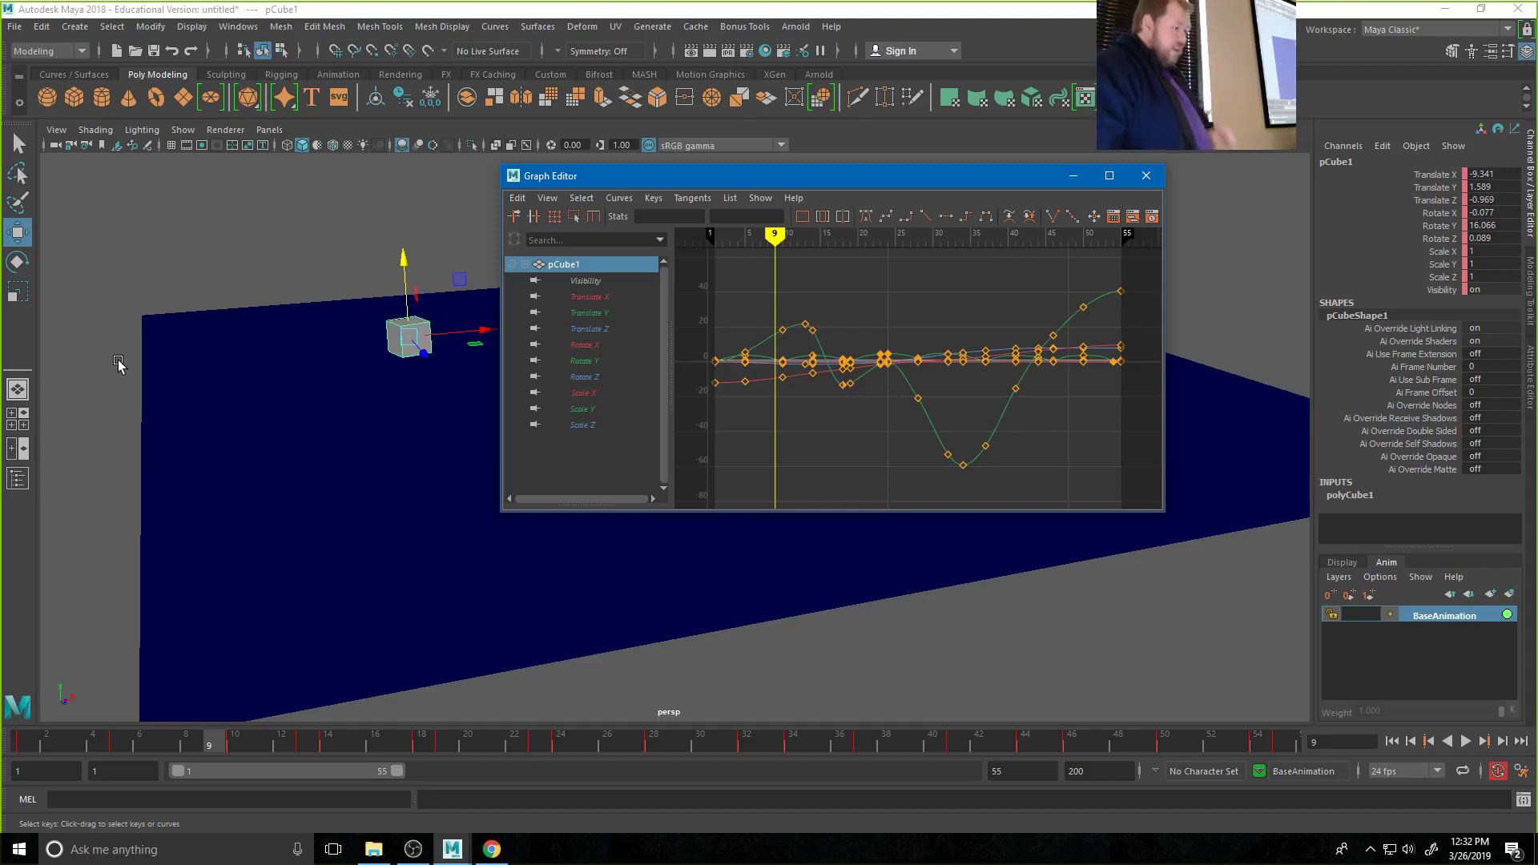
pyautogui.click(594, 312)
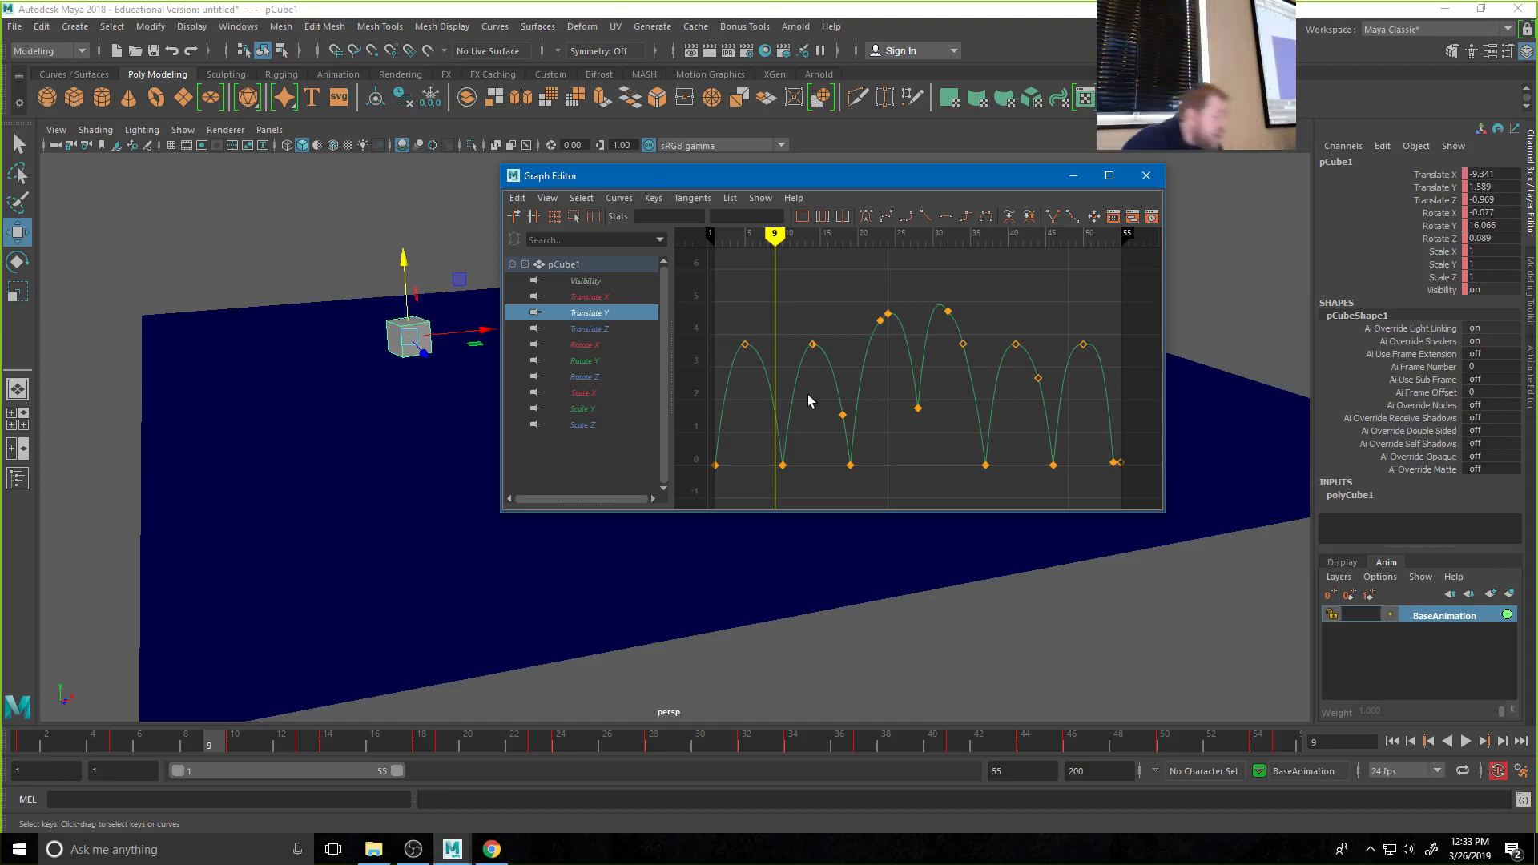
# Switch to the other Maya session with the willyANIM.Revised.0029.ma scene, put its Graph Editor away and go to frame 1
pyautogui.click(1444, 9)
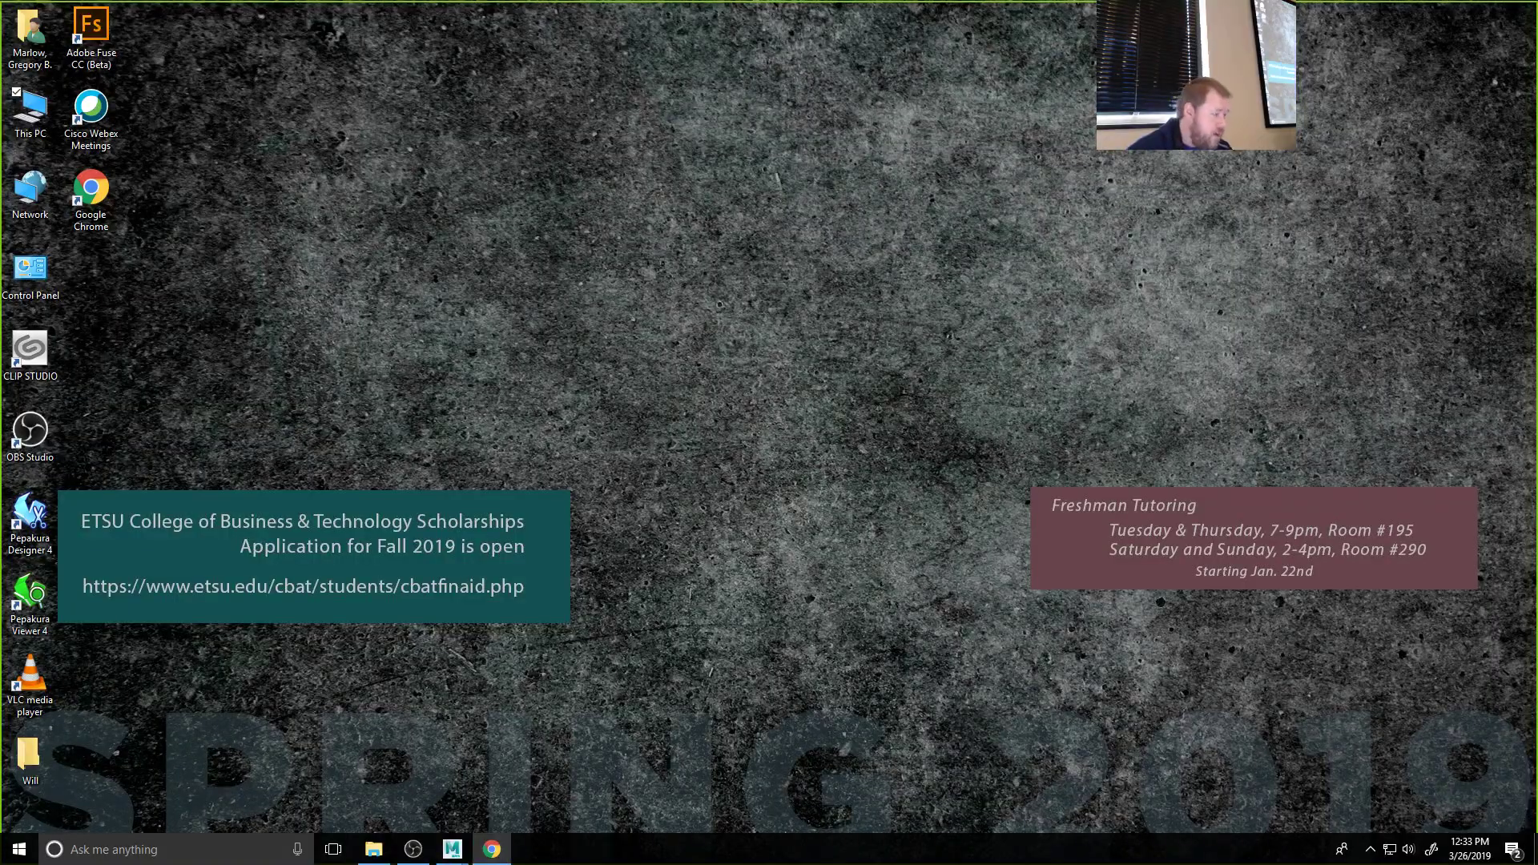
pyautogui.moveTo(452, 849)
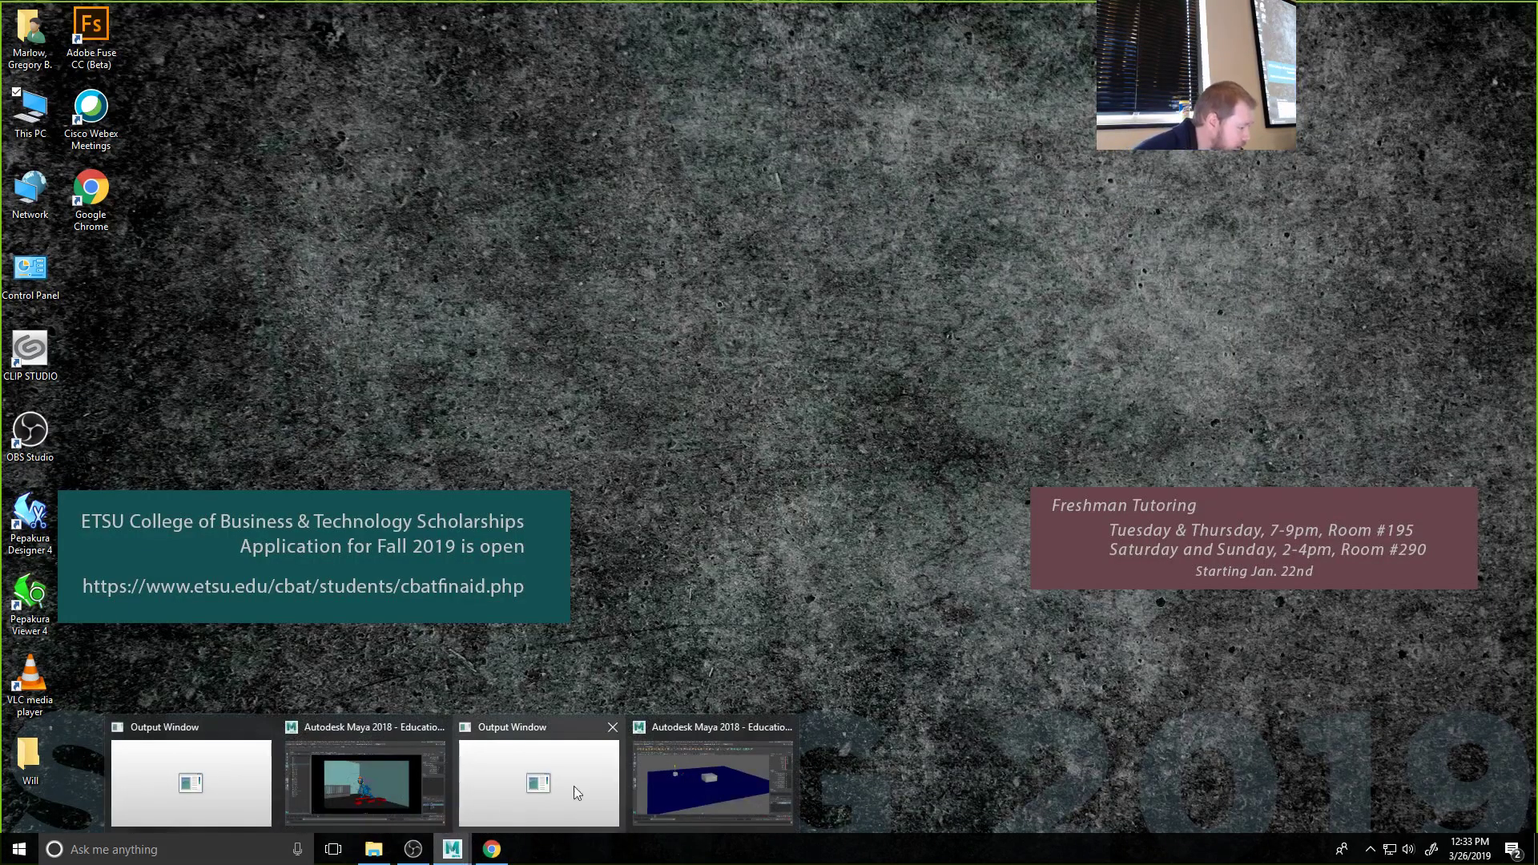
pyautogui.click(405, 785)
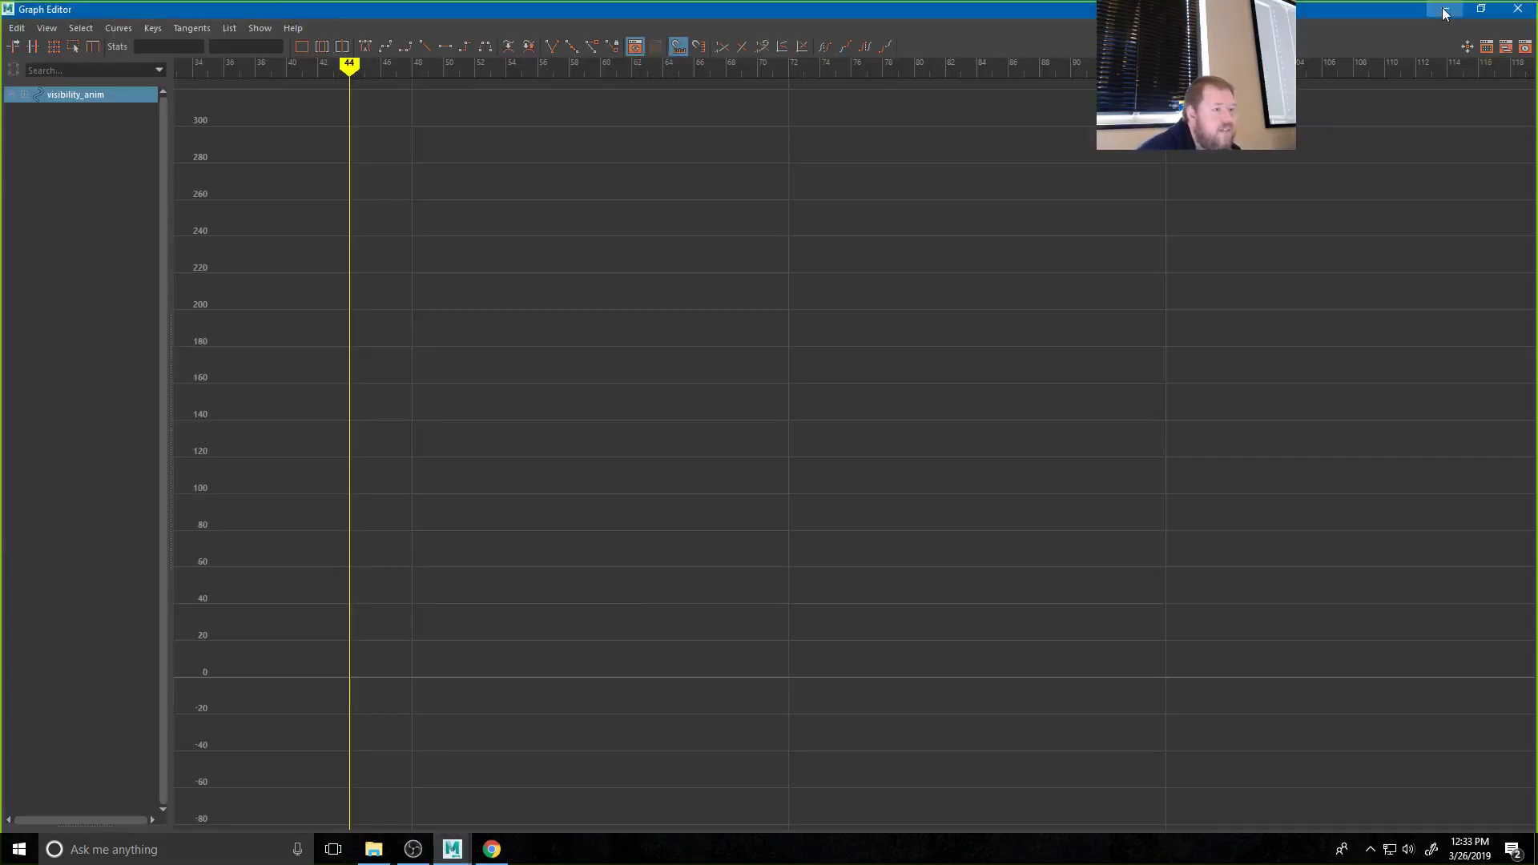
pyautogui.click(1445, 8)
pyautogui.moveTo(215, 739); pyautogui.dragTo(12, 737)
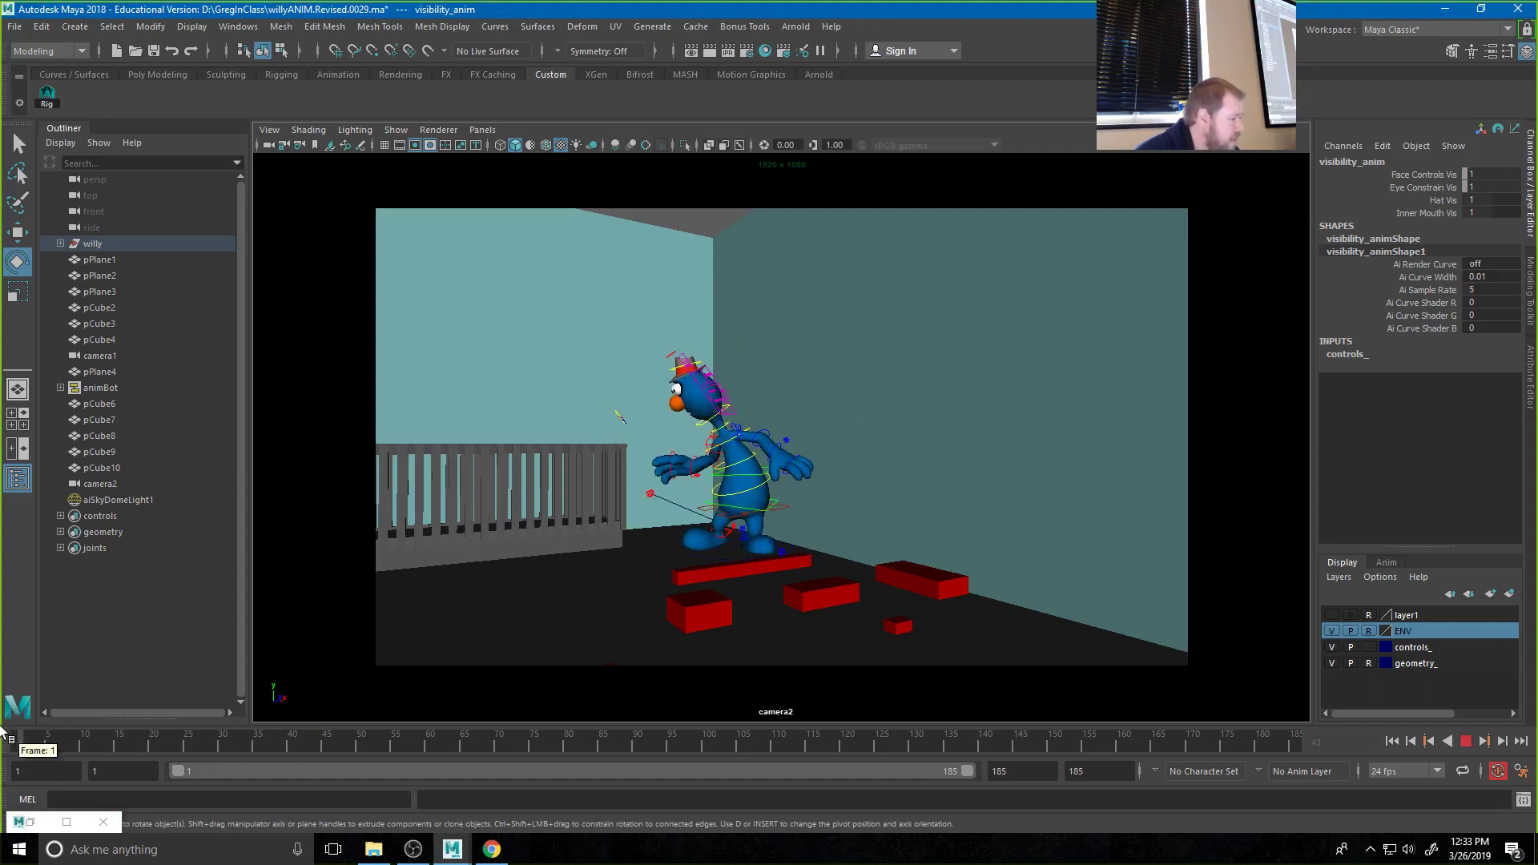
# Select all of the character's rig controls, create an animation layer from them and name it PosePush
pyautogui.click(47, 94)
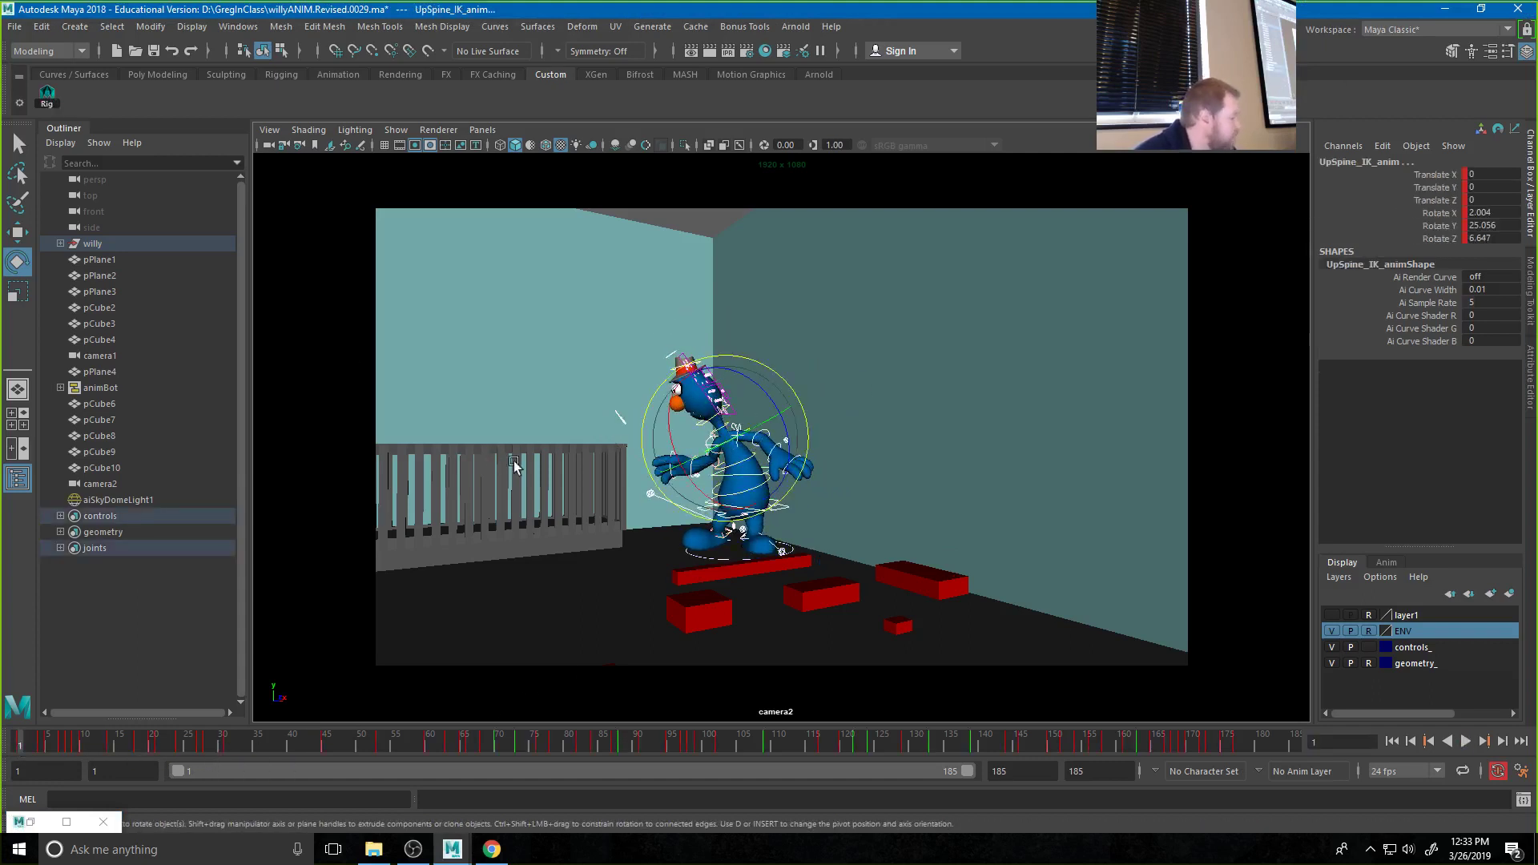
pyautogui.click(1385, 561)
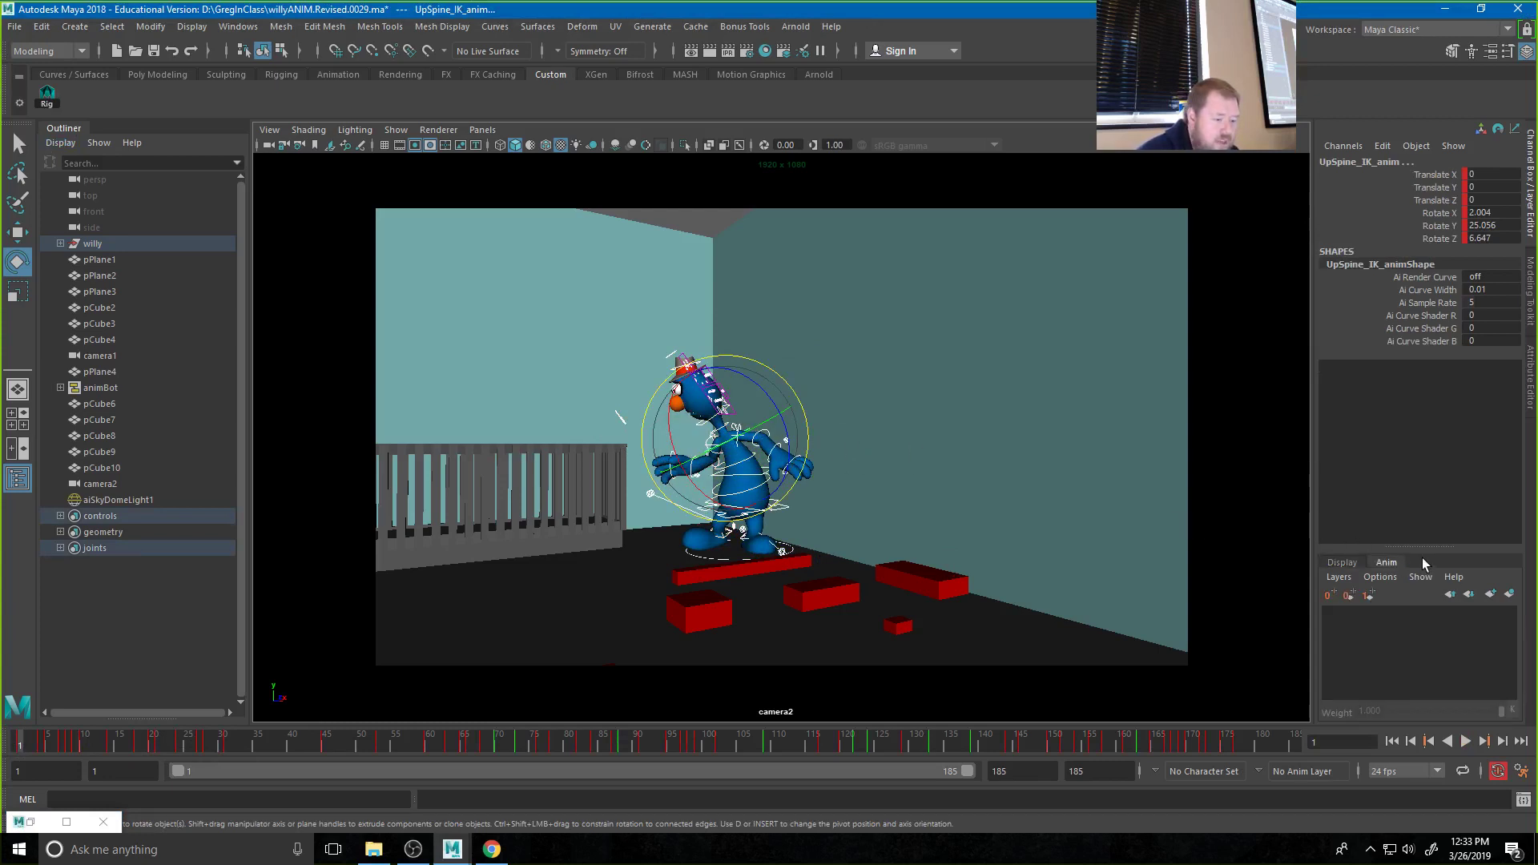
pyautogui.click(1511, 595)
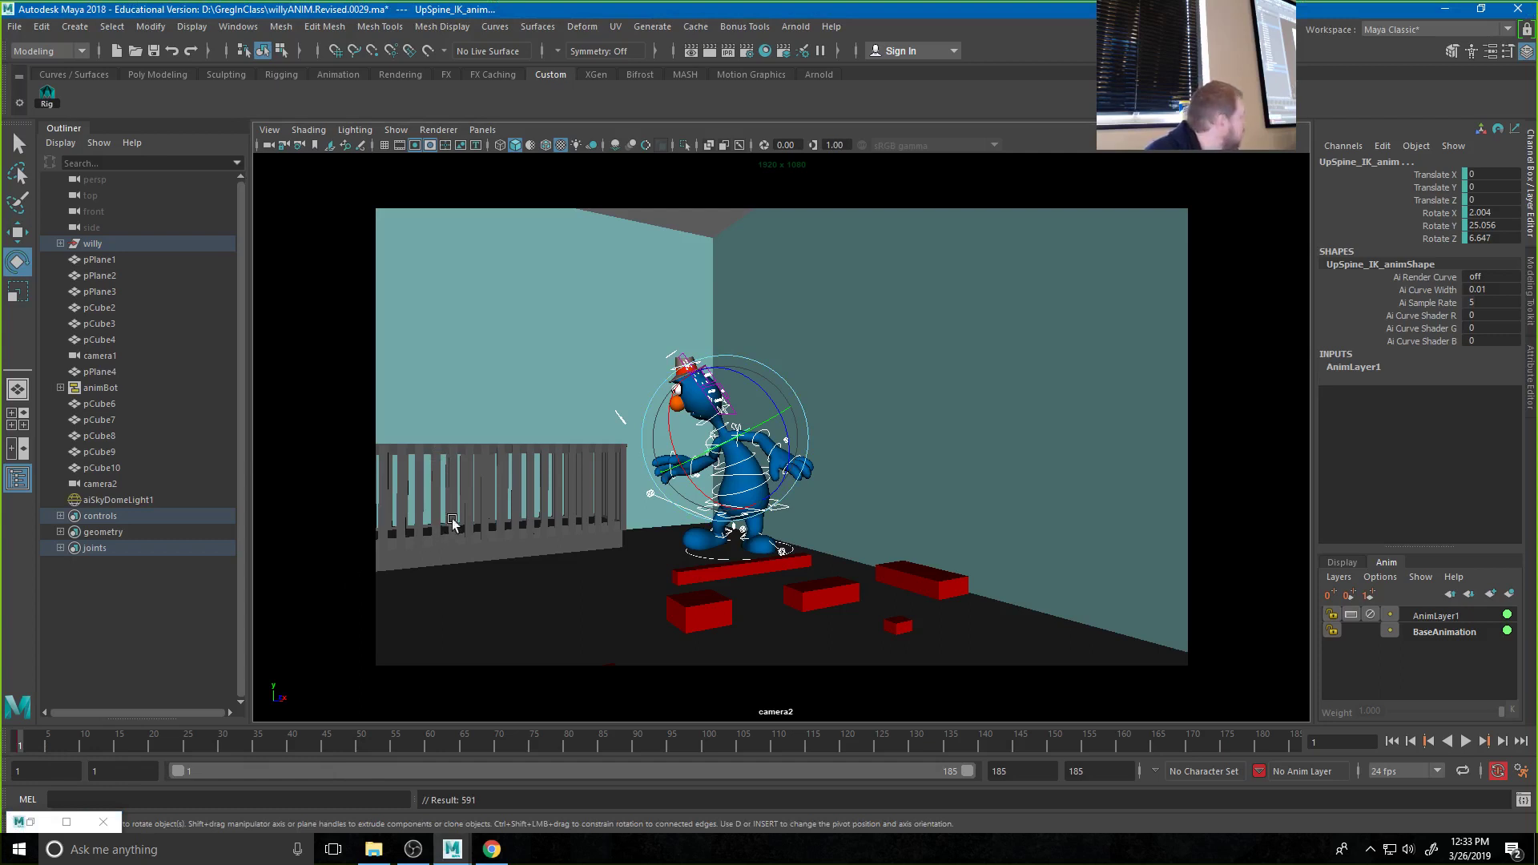
pyautogui.click(1464, 618)
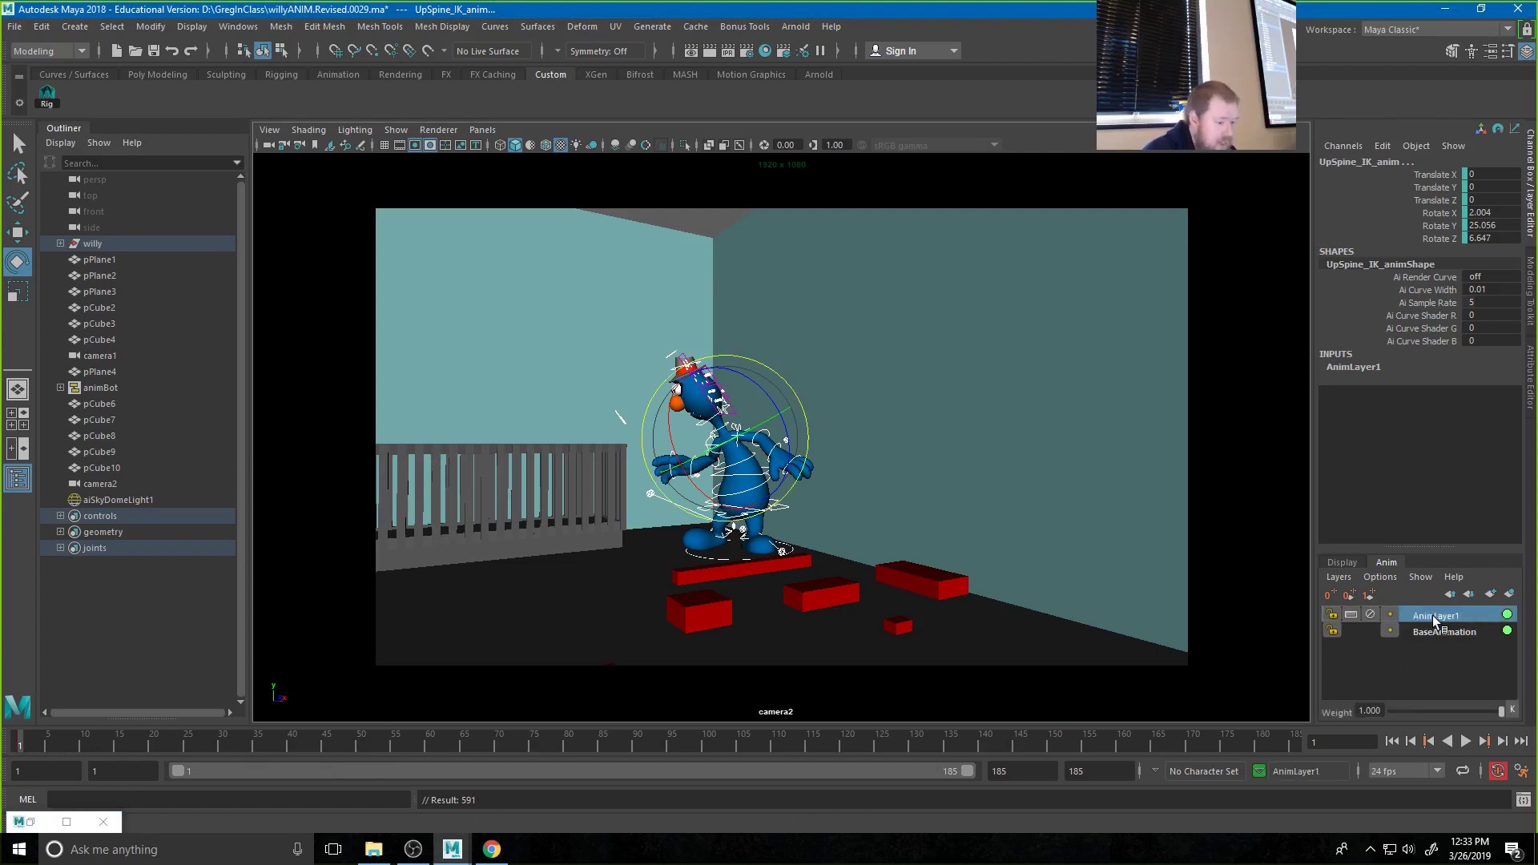
pyautogui.doubleClick(1477, 617)
pyautogui.write('PosePush')
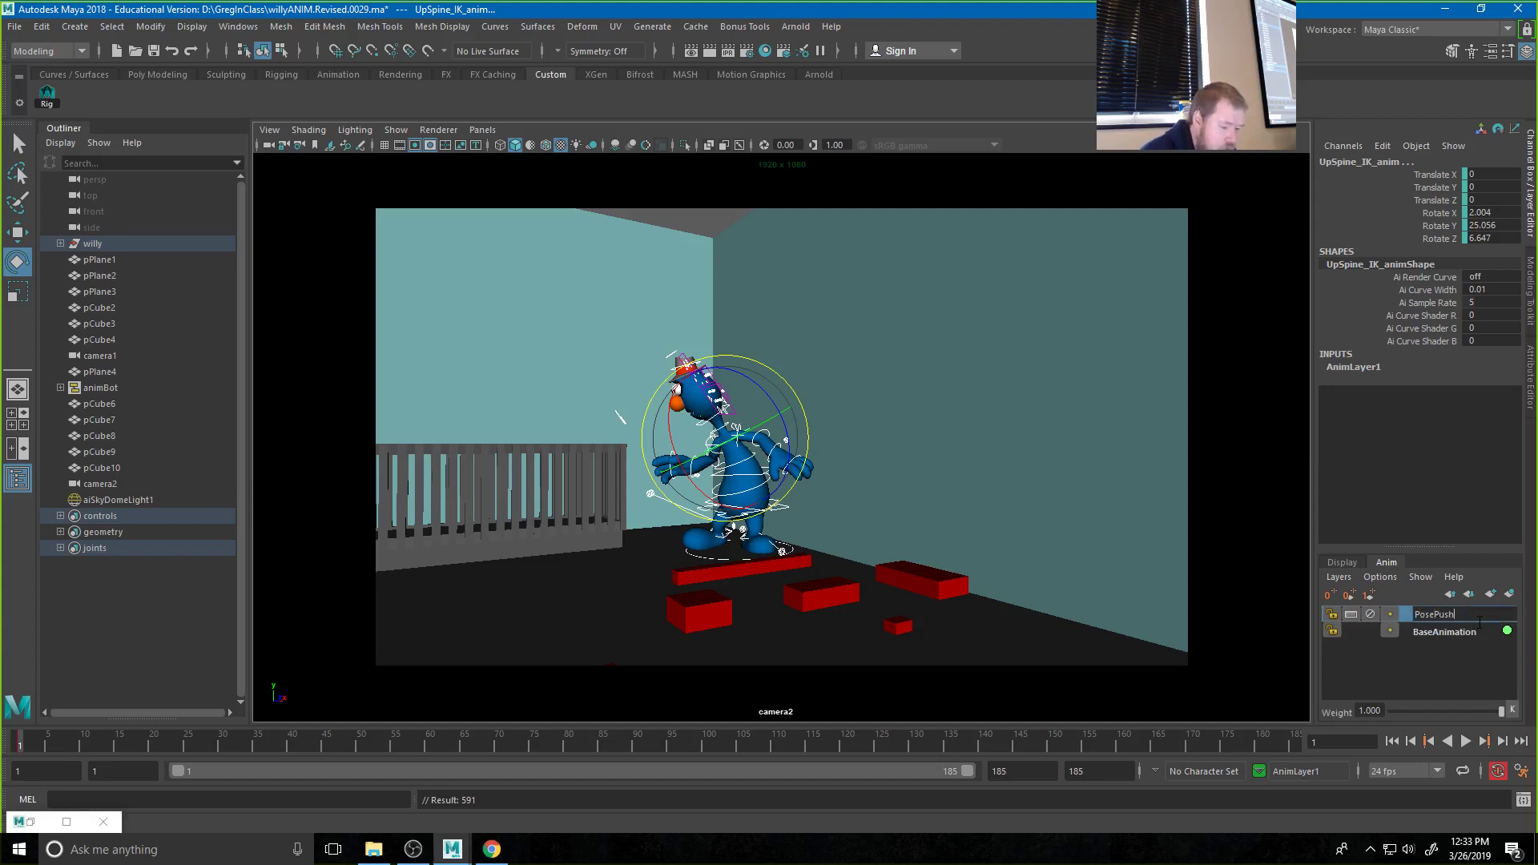
# Confirm the PosePush animation layer name and deselect the rig controls
pyautogui.press('Return')
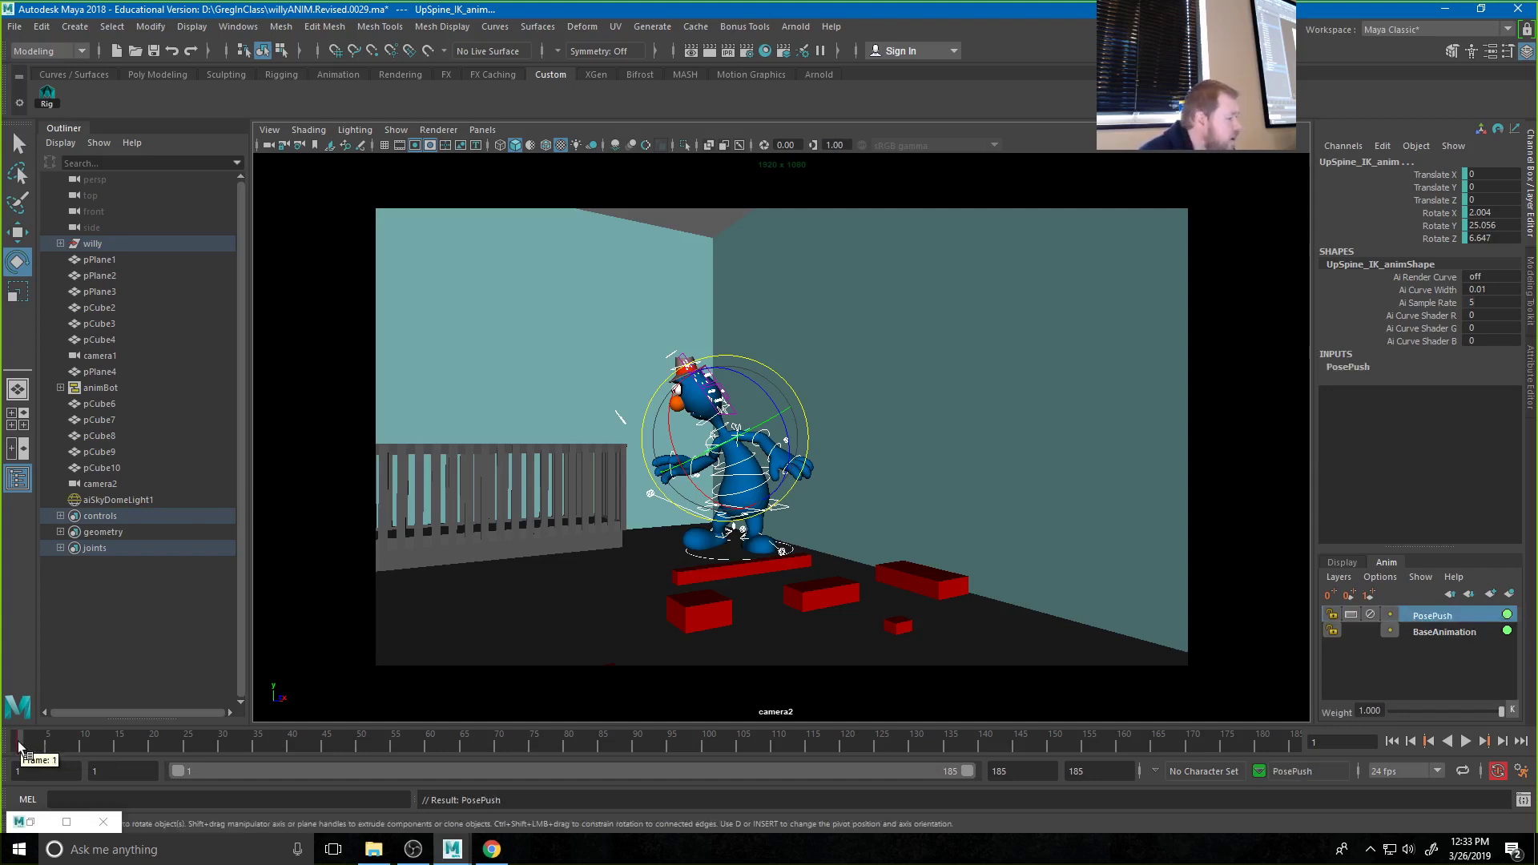
pyautogui.click(905, 374)
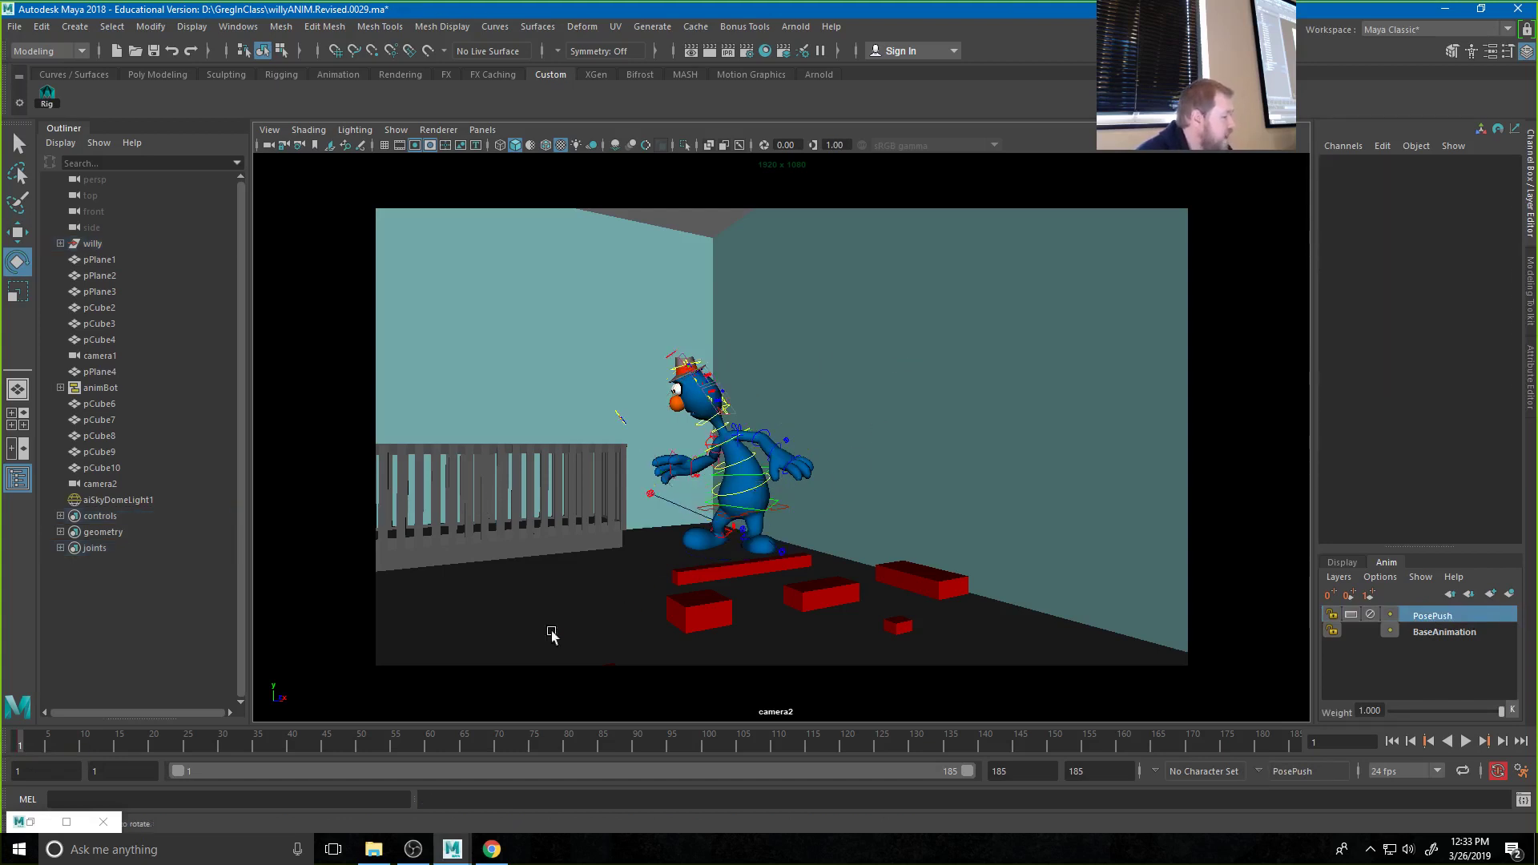
# Try rotating the lower spine control forward at frame 1, scrub through the animation, and undo the rotation
pyautogui.click(739, 492)
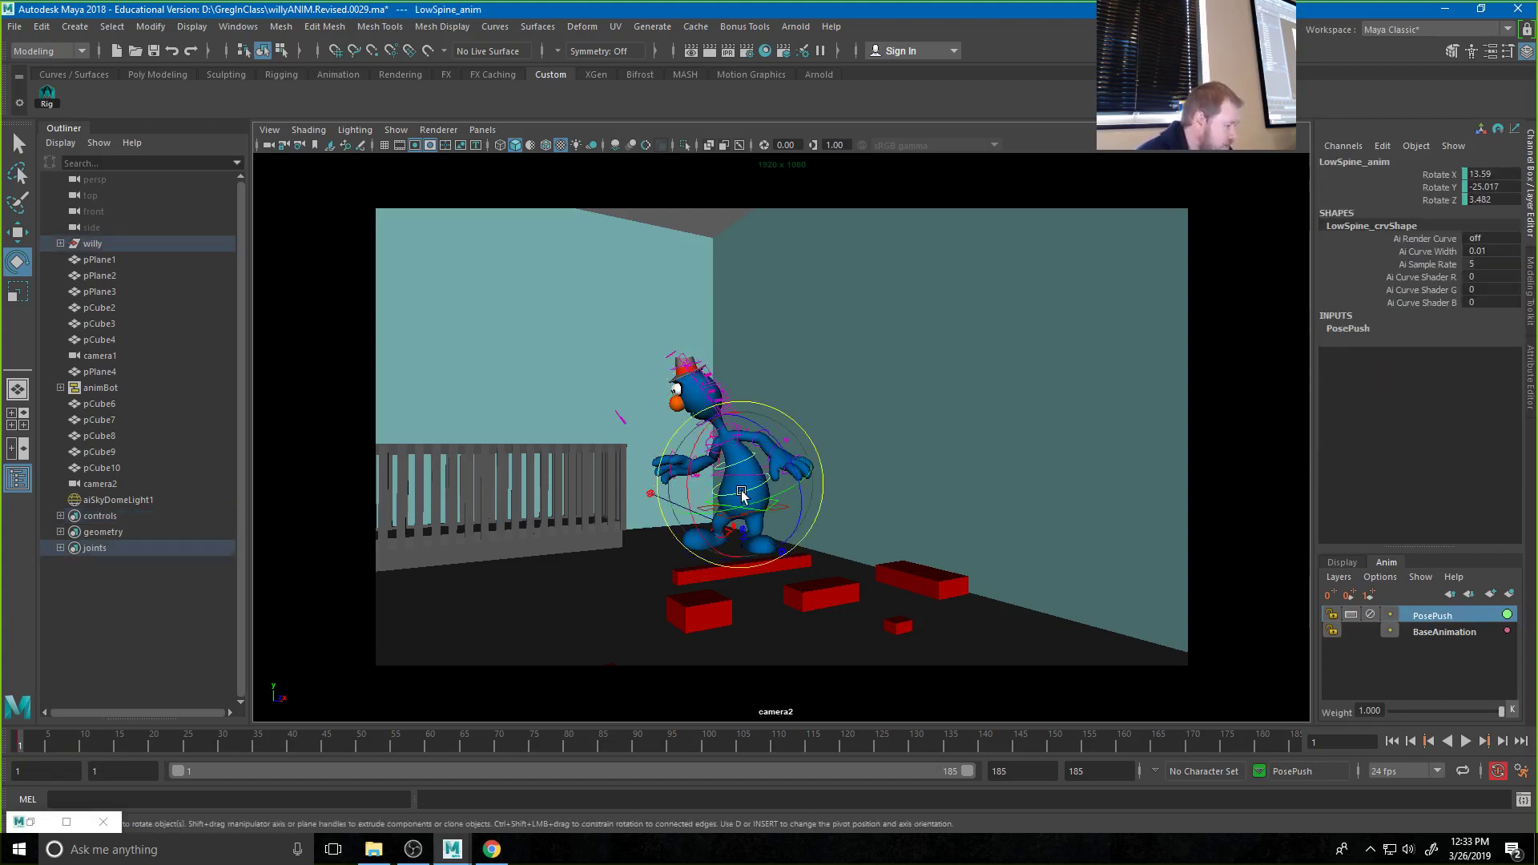
pyautogui.moveTo(701, 443); pyautogui.dragTo(657, 500)
pyautogui.moveTo(116, 738); pyautogui.dragTo(710, 741)
pyautogui.hotkey('ctrl', 'z')
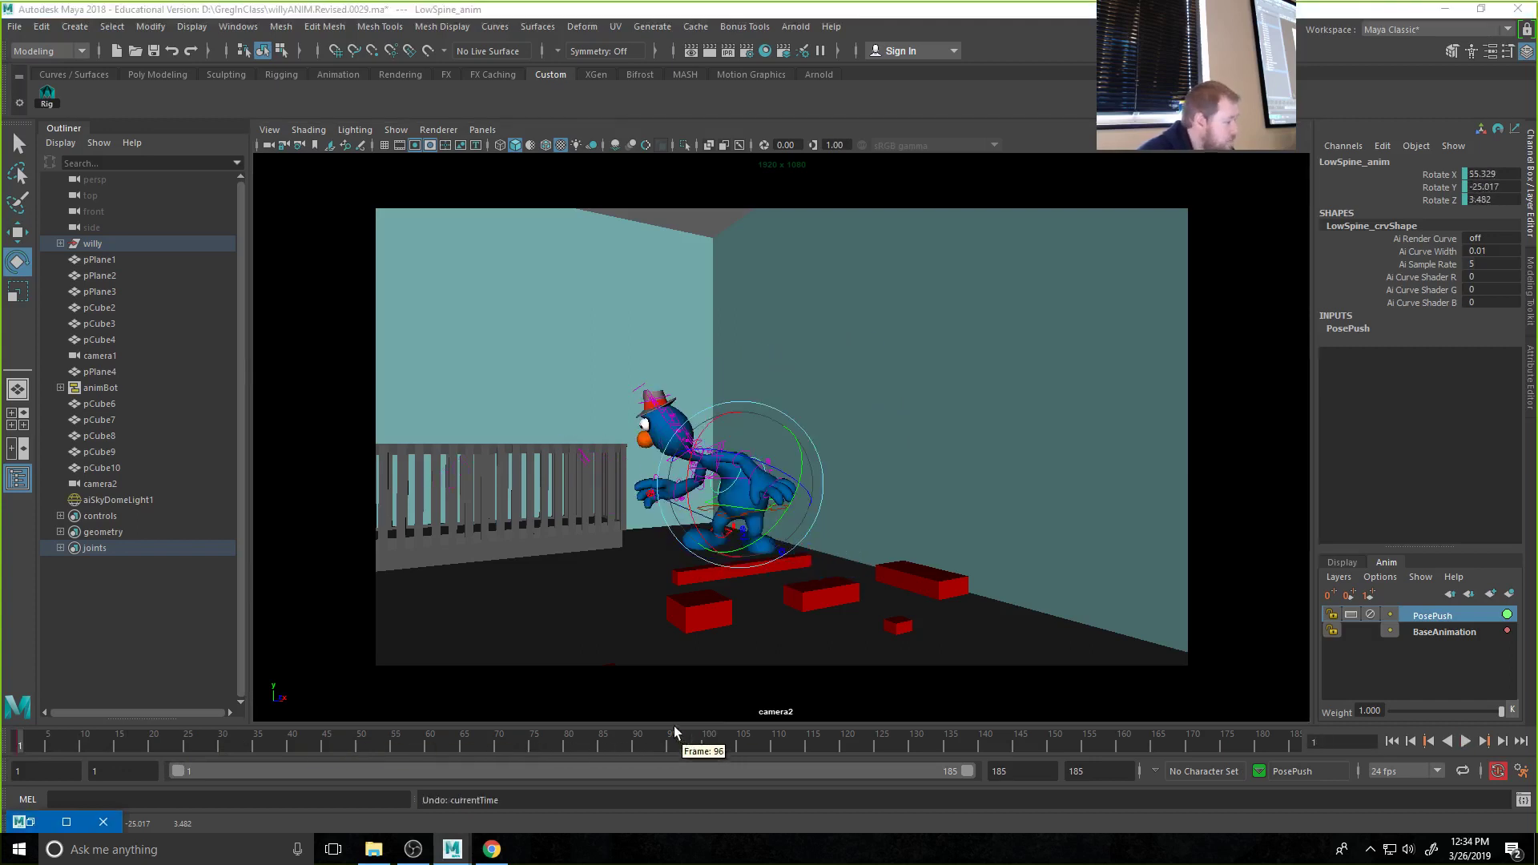
pyautogui.hotkey('ctrl', 'z')
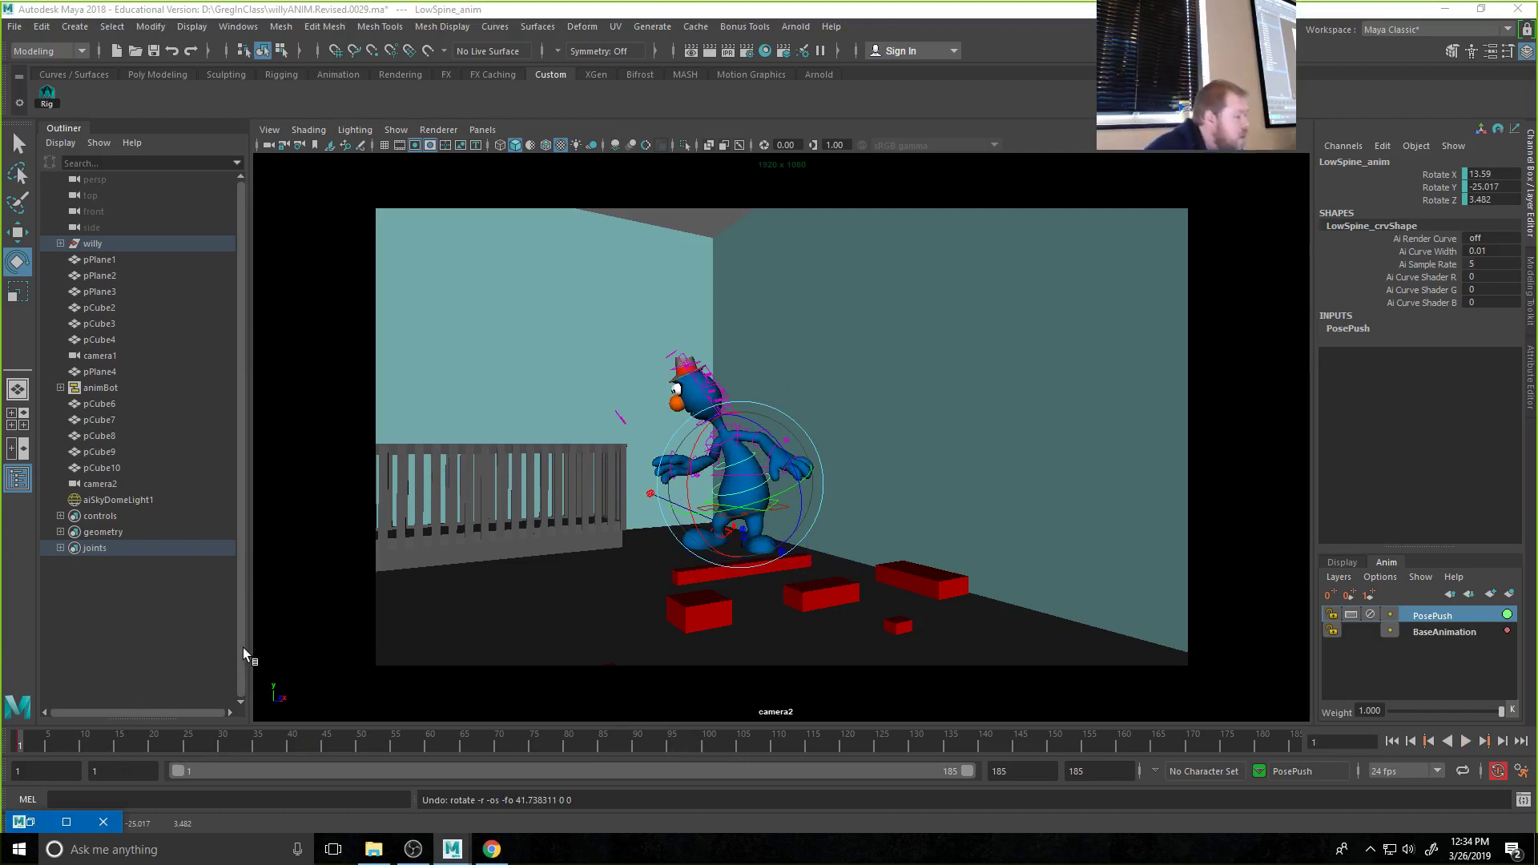
# Select all of the character's rig controls and key them on the PosePush layer at frames 1 and 30
pyautogui.click(50, 105)
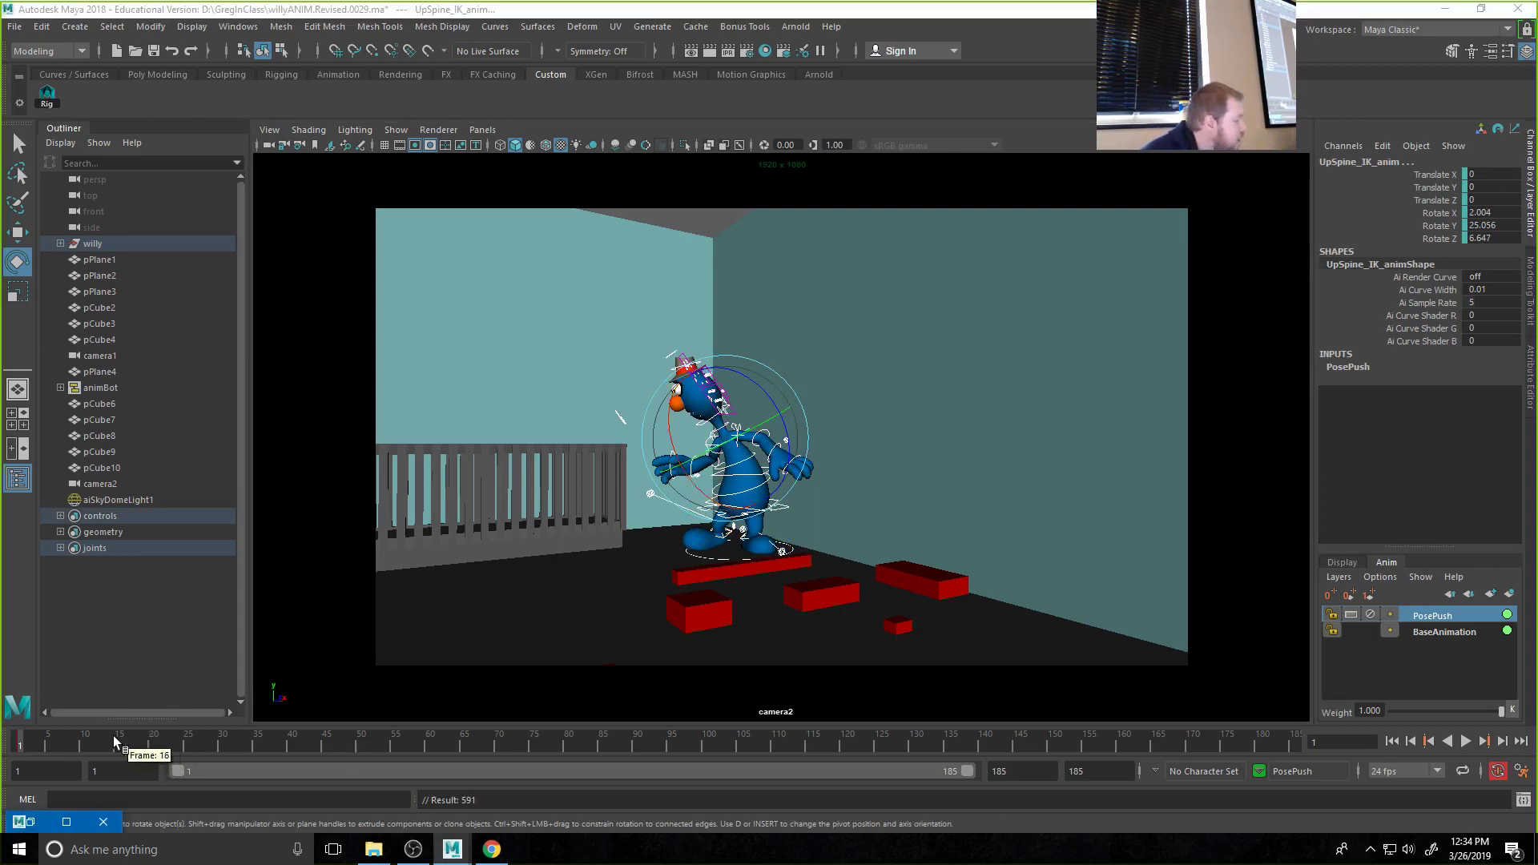
pyautogui.hotkey('alt', 'v')
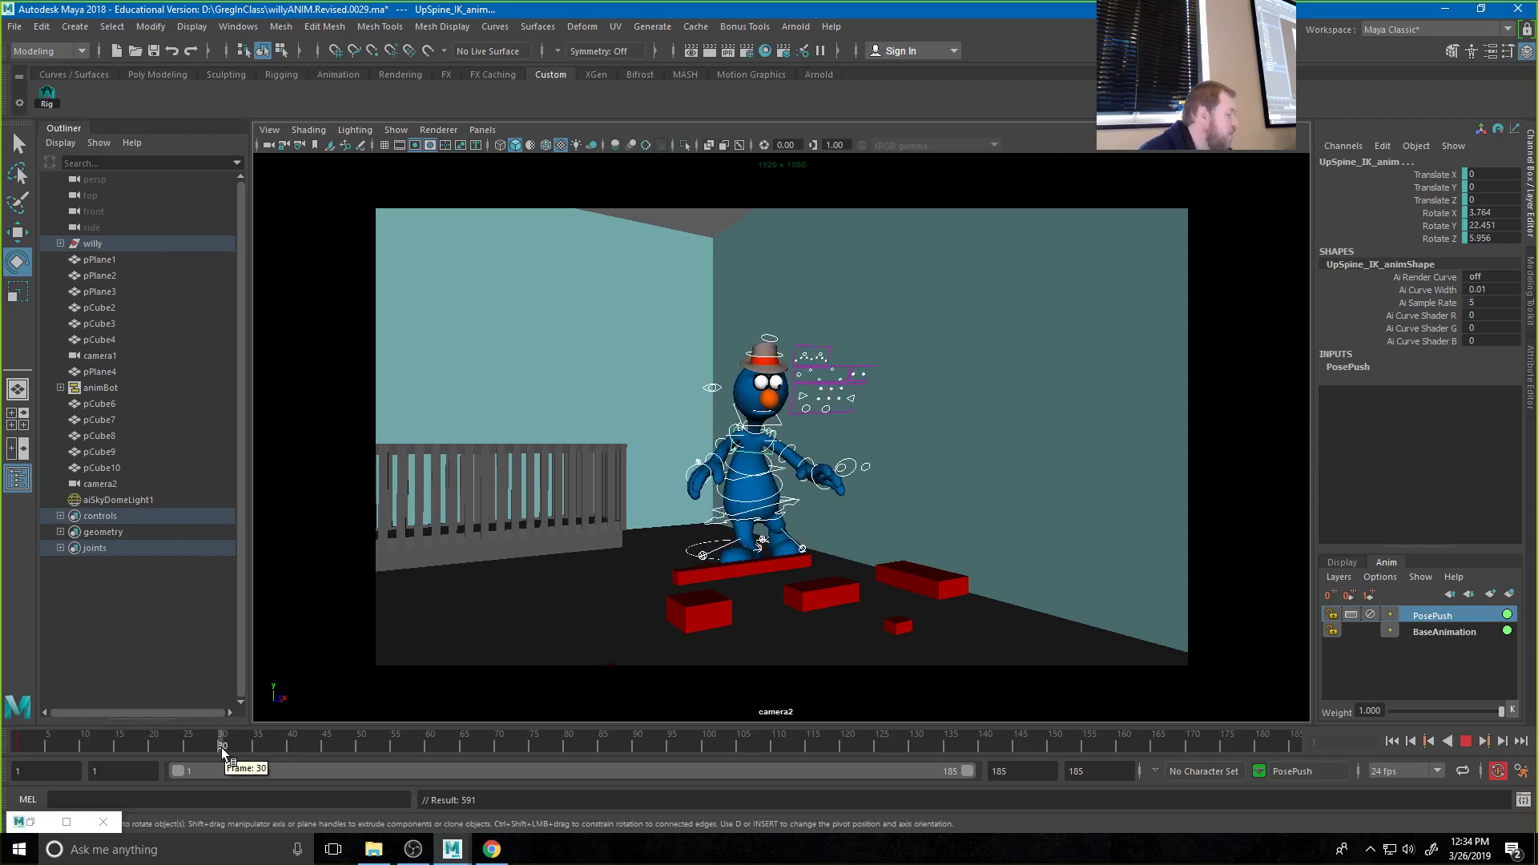
pyautogui.click(223, 747)
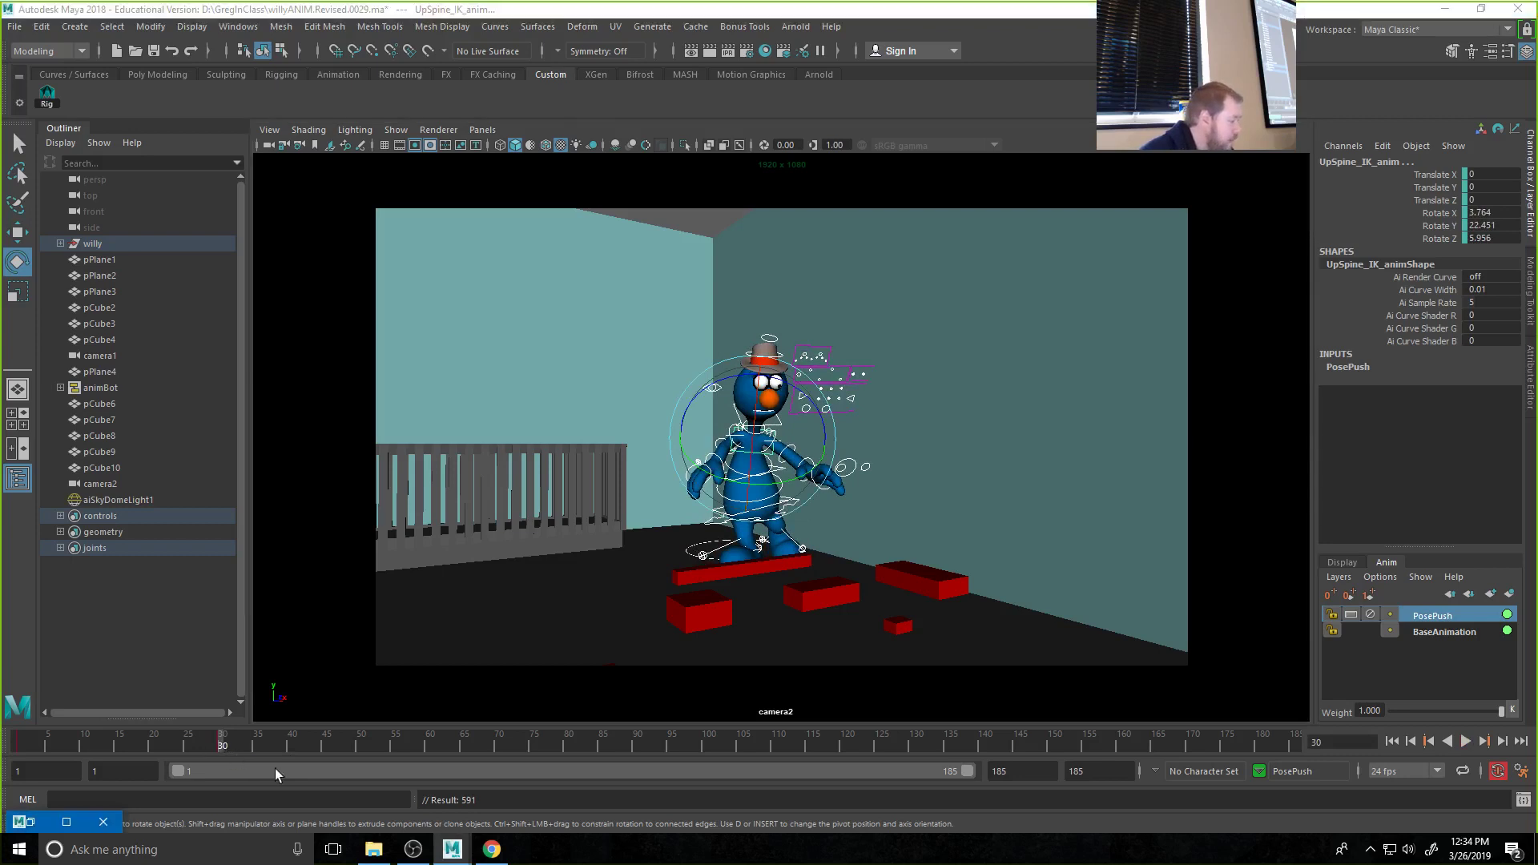
# At frame 1, rotate the lower spine control to lean the body forward and swing the left arm farther back
pyautogui.click(21, 744)
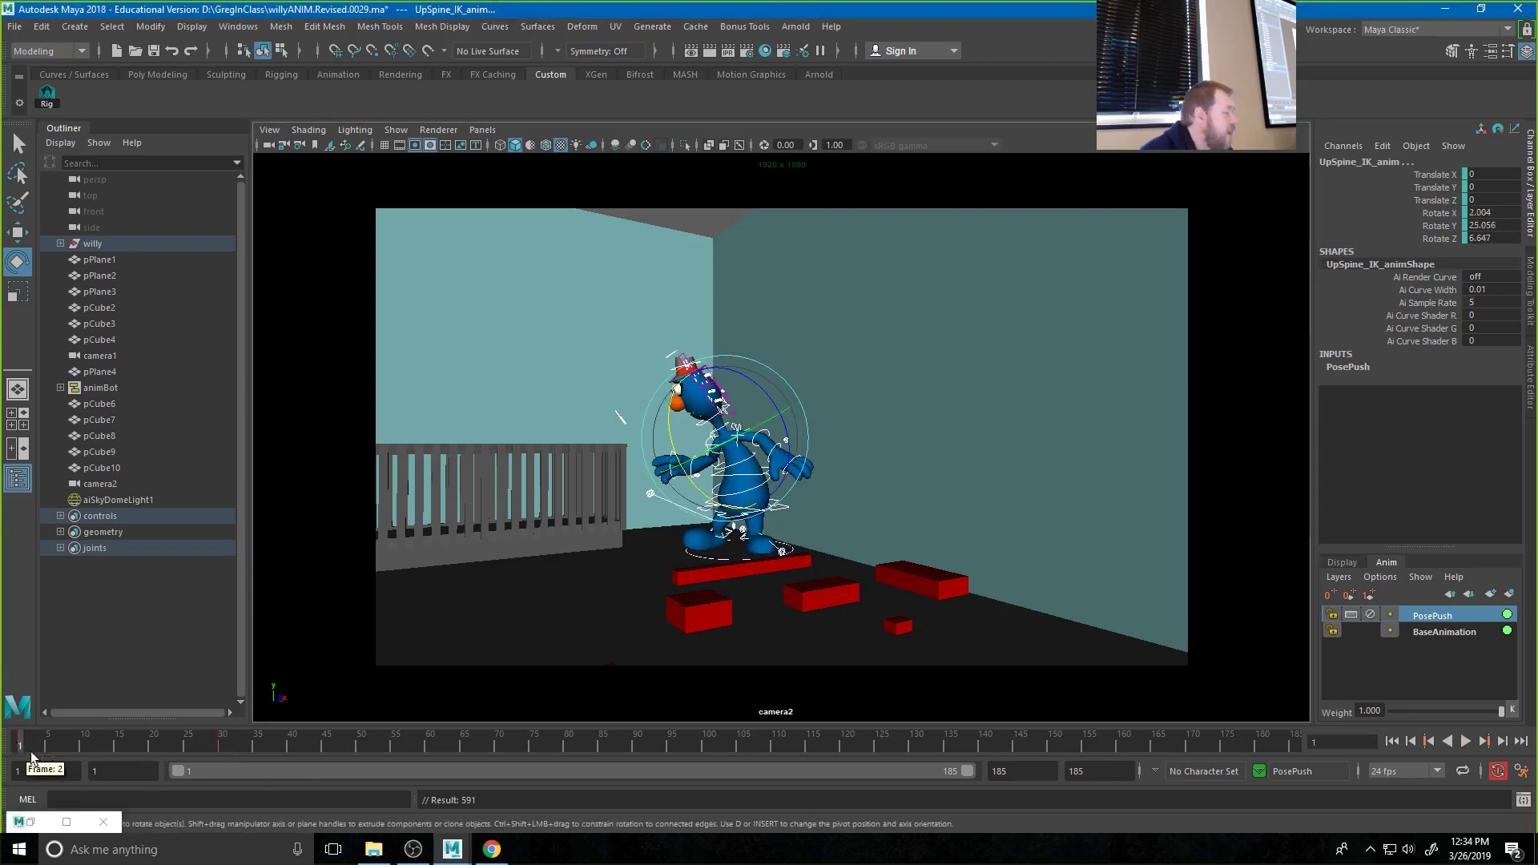
pyautogui.click(917, 338)
pyautogui.click(744, 493)
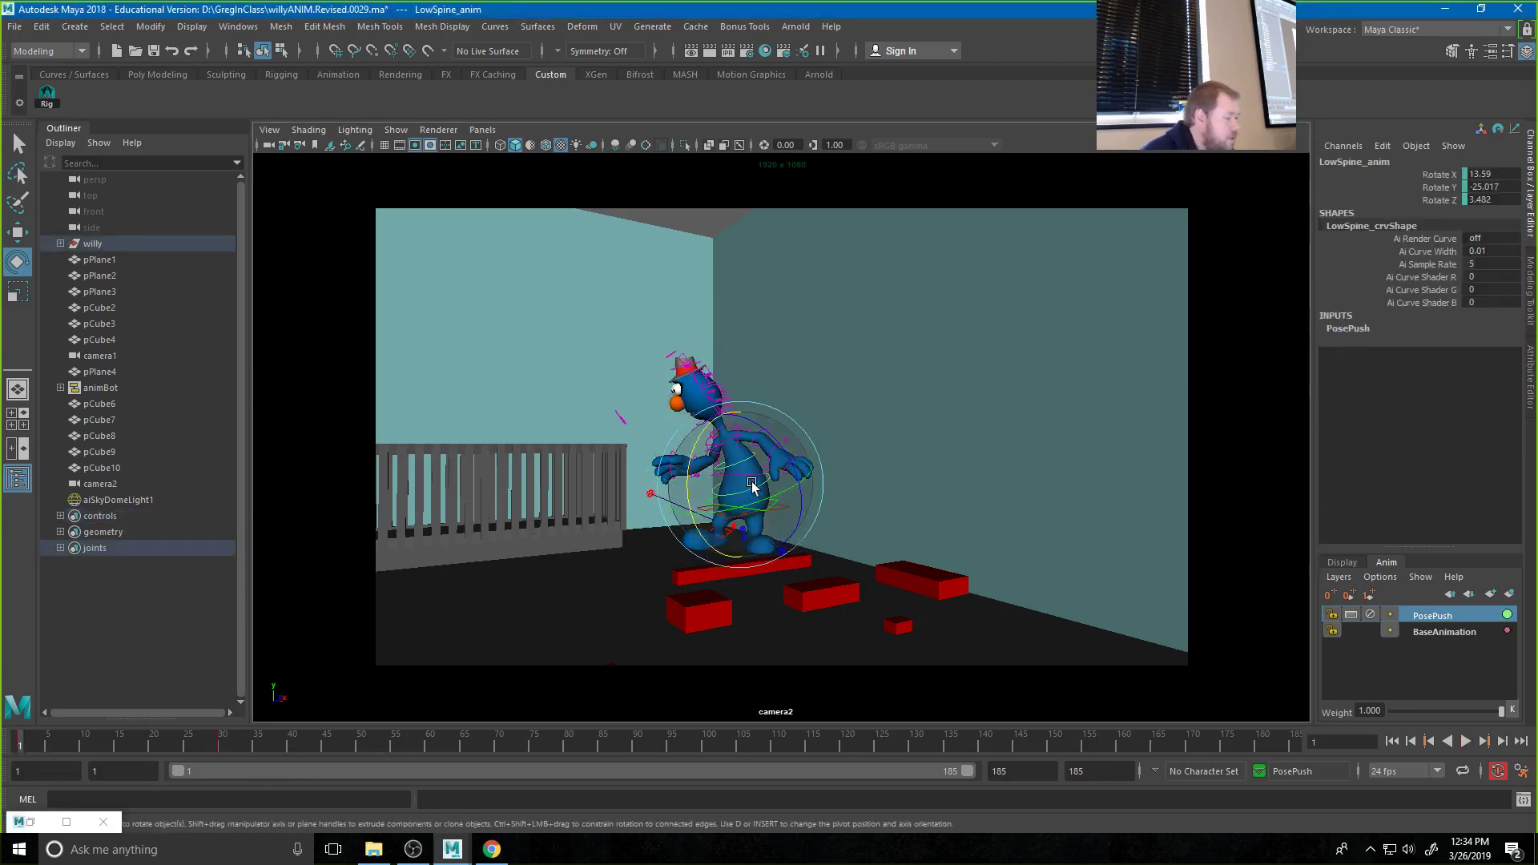
pyautogui.moveTo(744, 441); pyautogui.dragTo(748, 440)
pyautogui.click(745, 441)
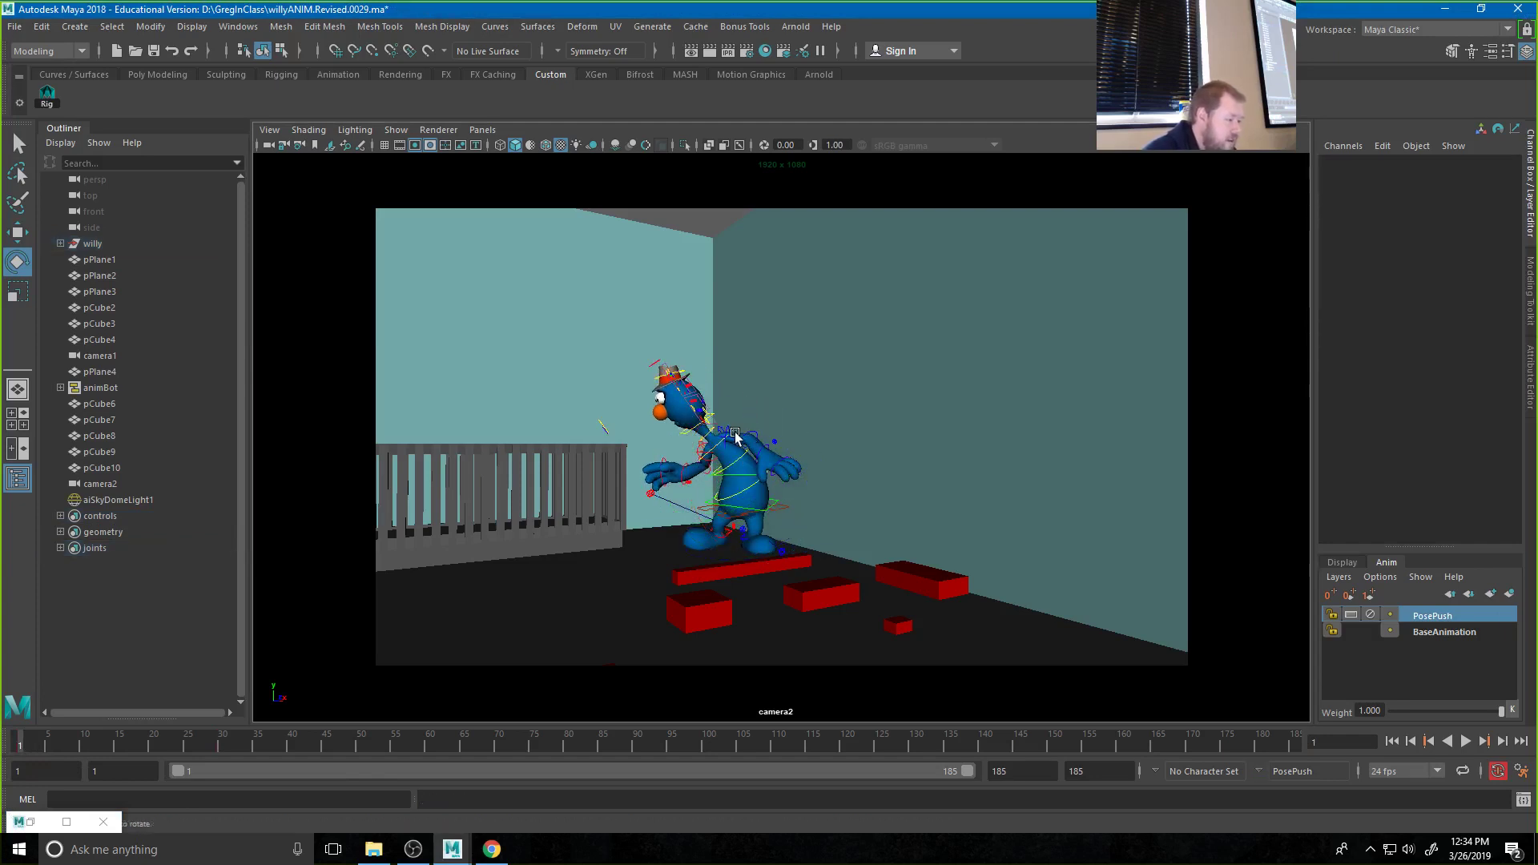
pyautogui.click(731, 434)
pyautogui.moveTo(730, 433); pyautogui.dragTo(763, 447)
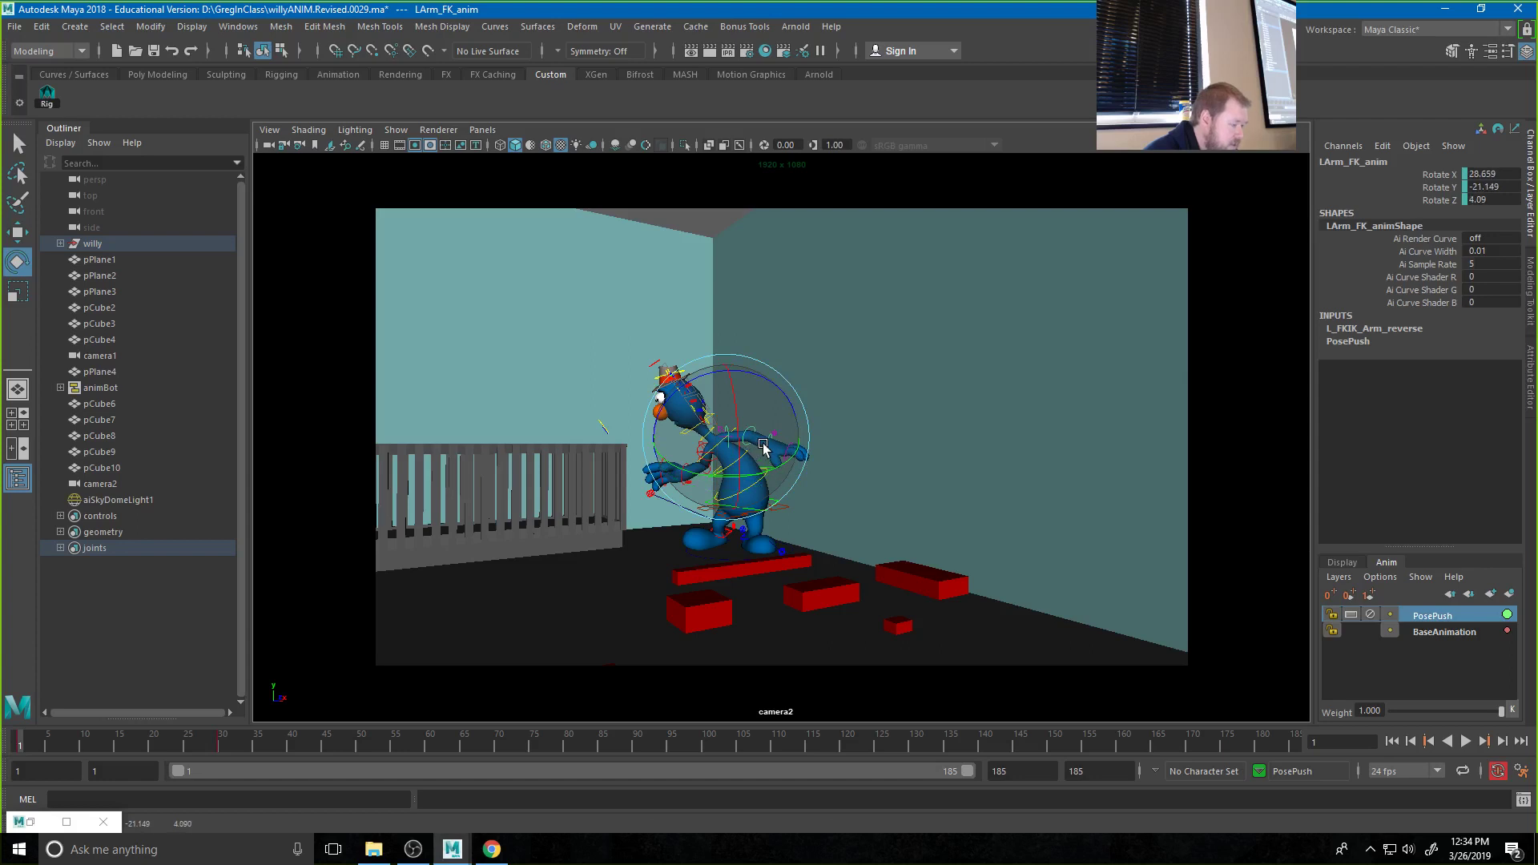
# Select all rig controls, key the frame 1 pose and add a key on every control at frame 60
pyautogui.click(47, 97)
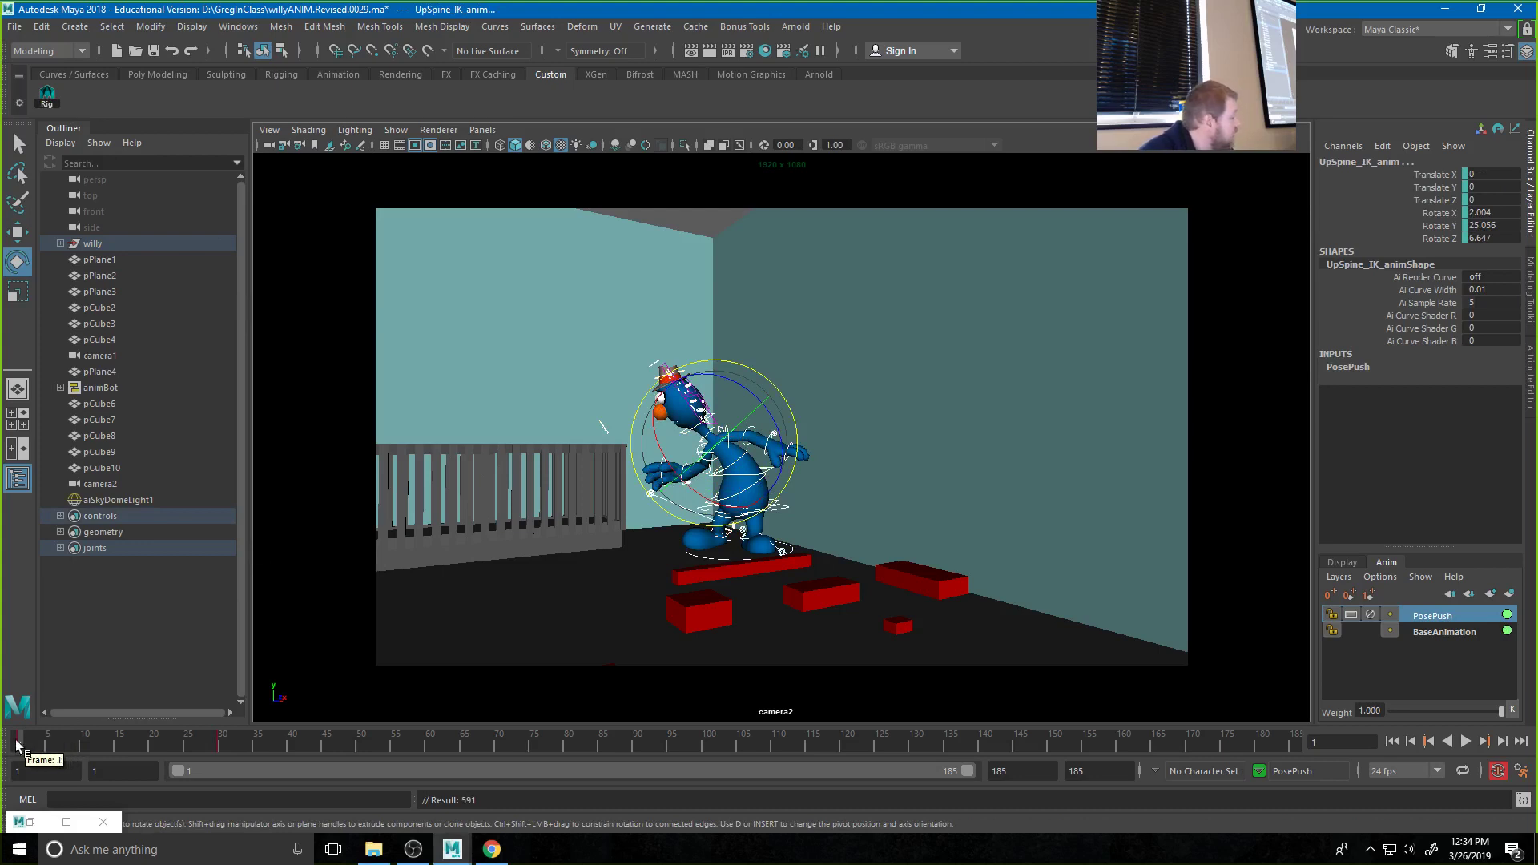
pyautogui.hotkey('alt', 'v')
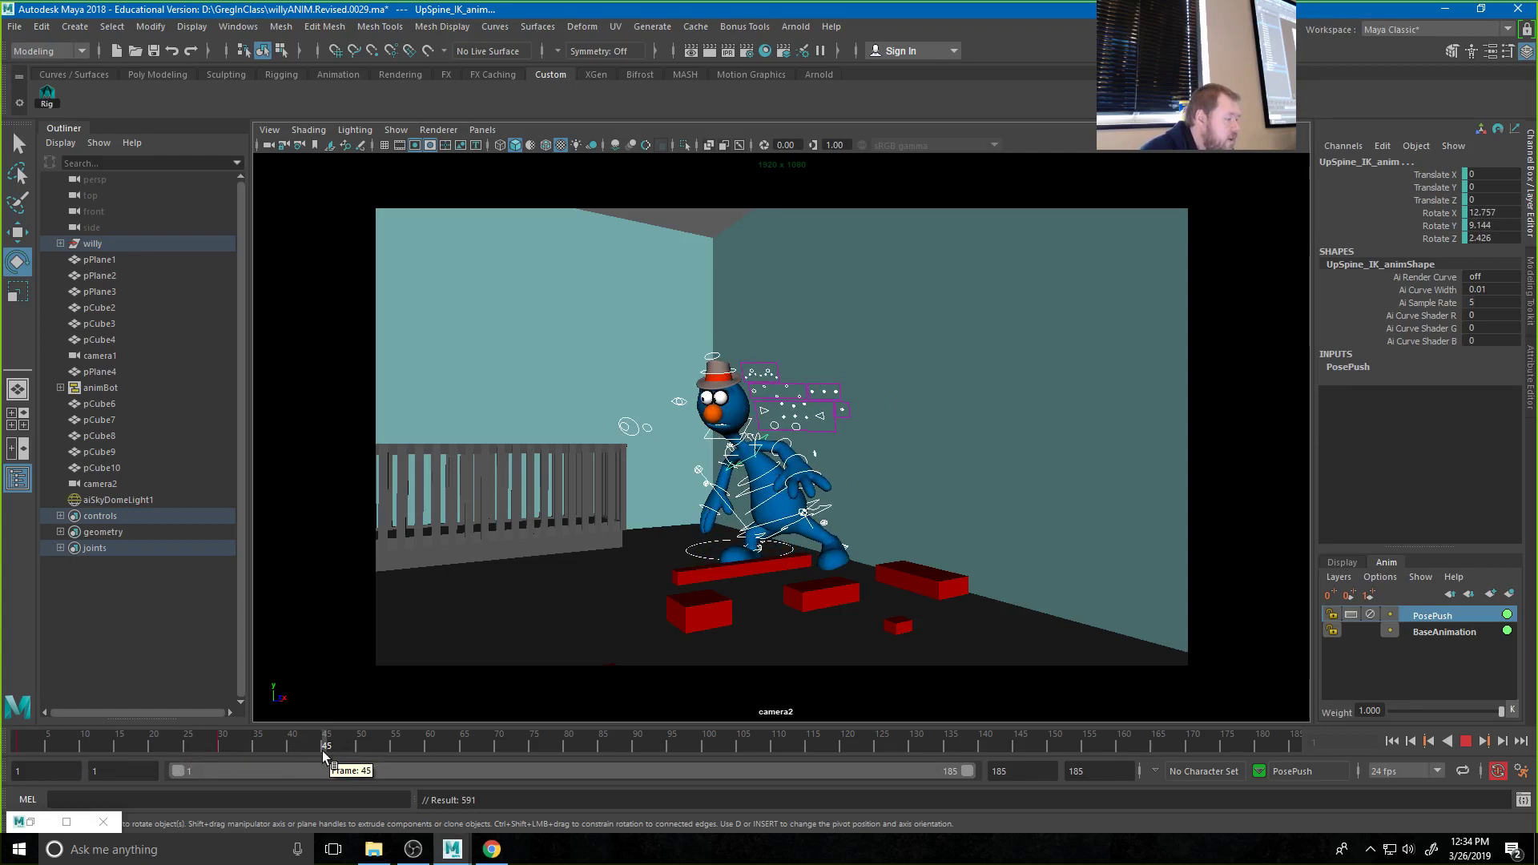
pyautogui.moveTo(322, 752); pyautogui.dragTo(426, 753)
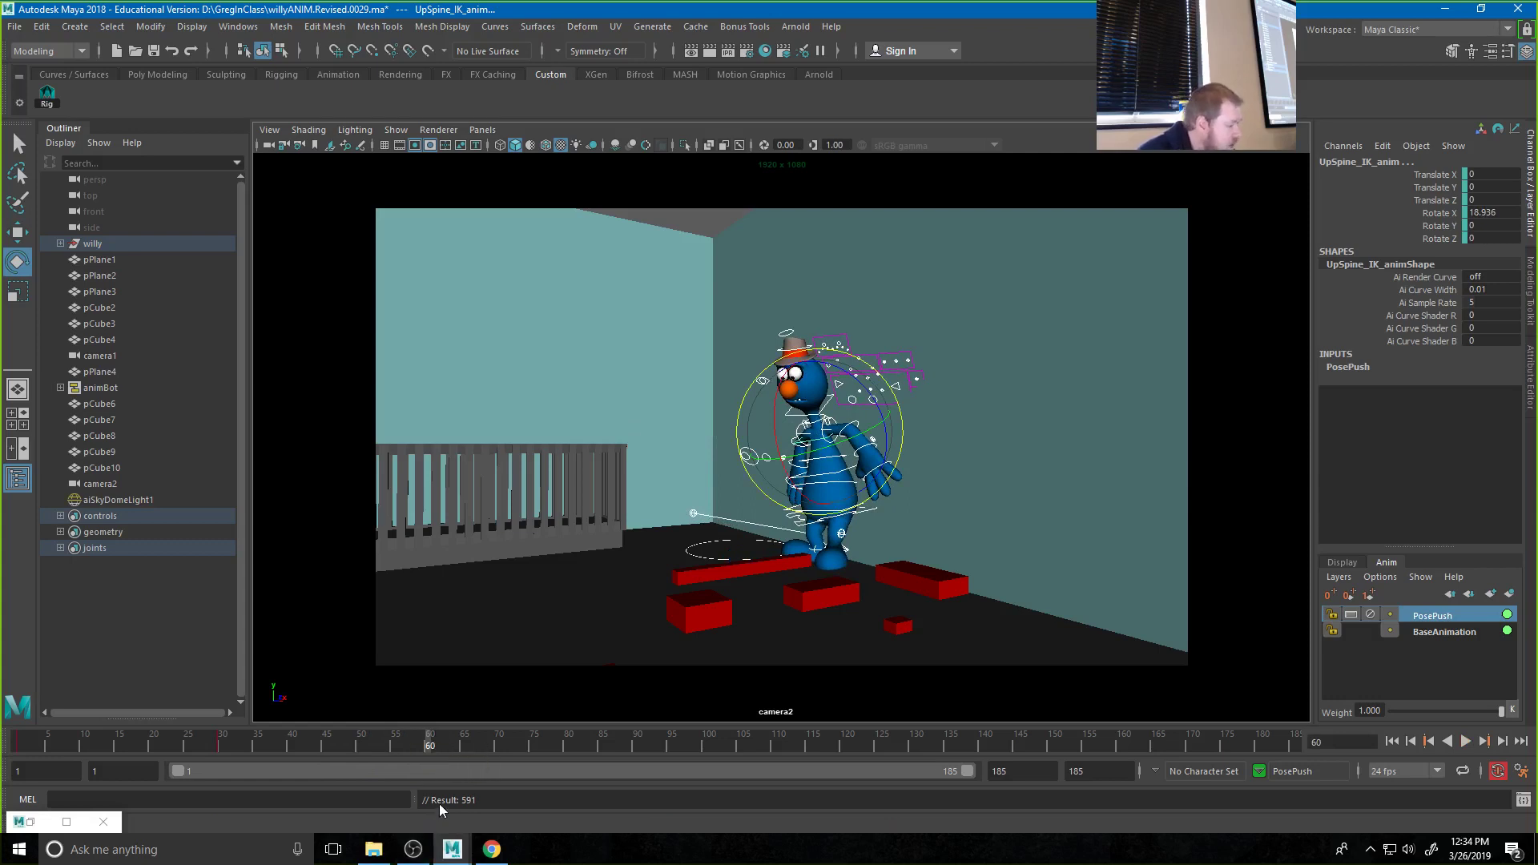
# At frame 45, lean the character's body farther forward and raise the left arm outward
pyautogui.moveTo(335, 745); pyautogui.dragTo(326, 749)
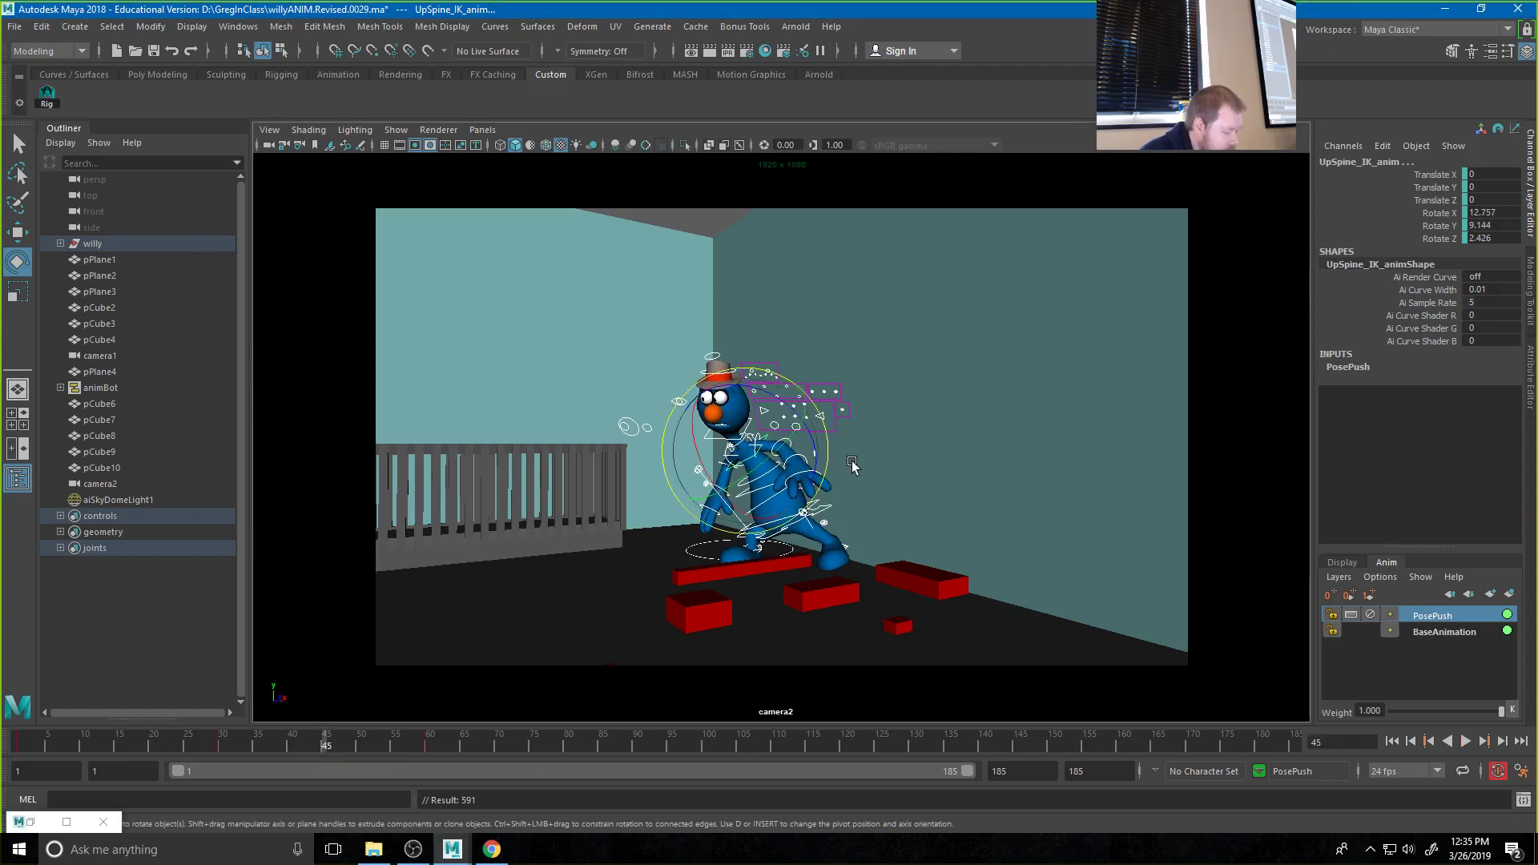
pyautogui.click(936, 414)
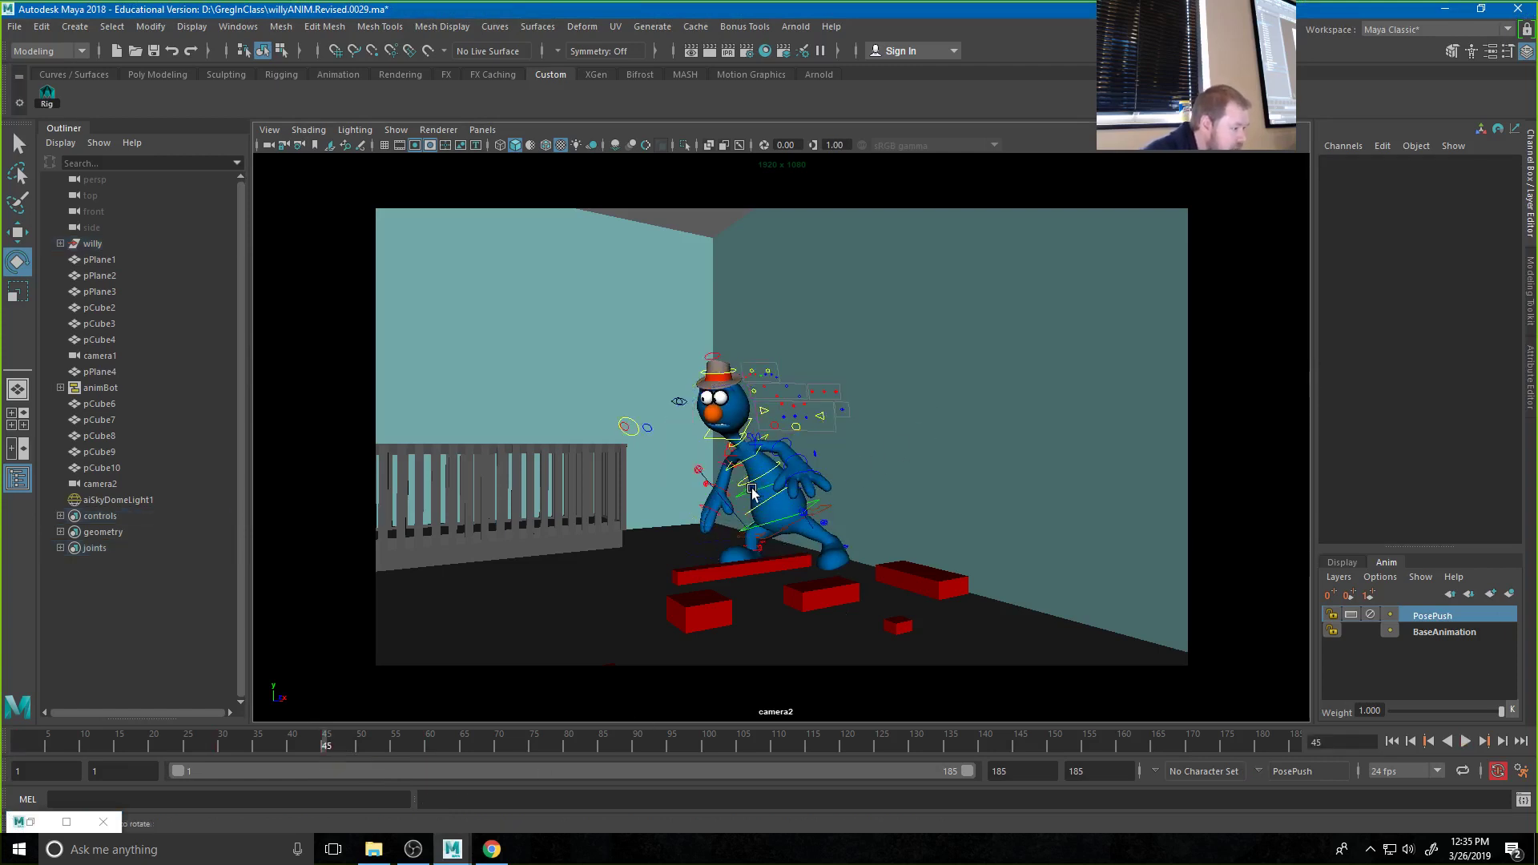
pyautogui.click(787, 529)
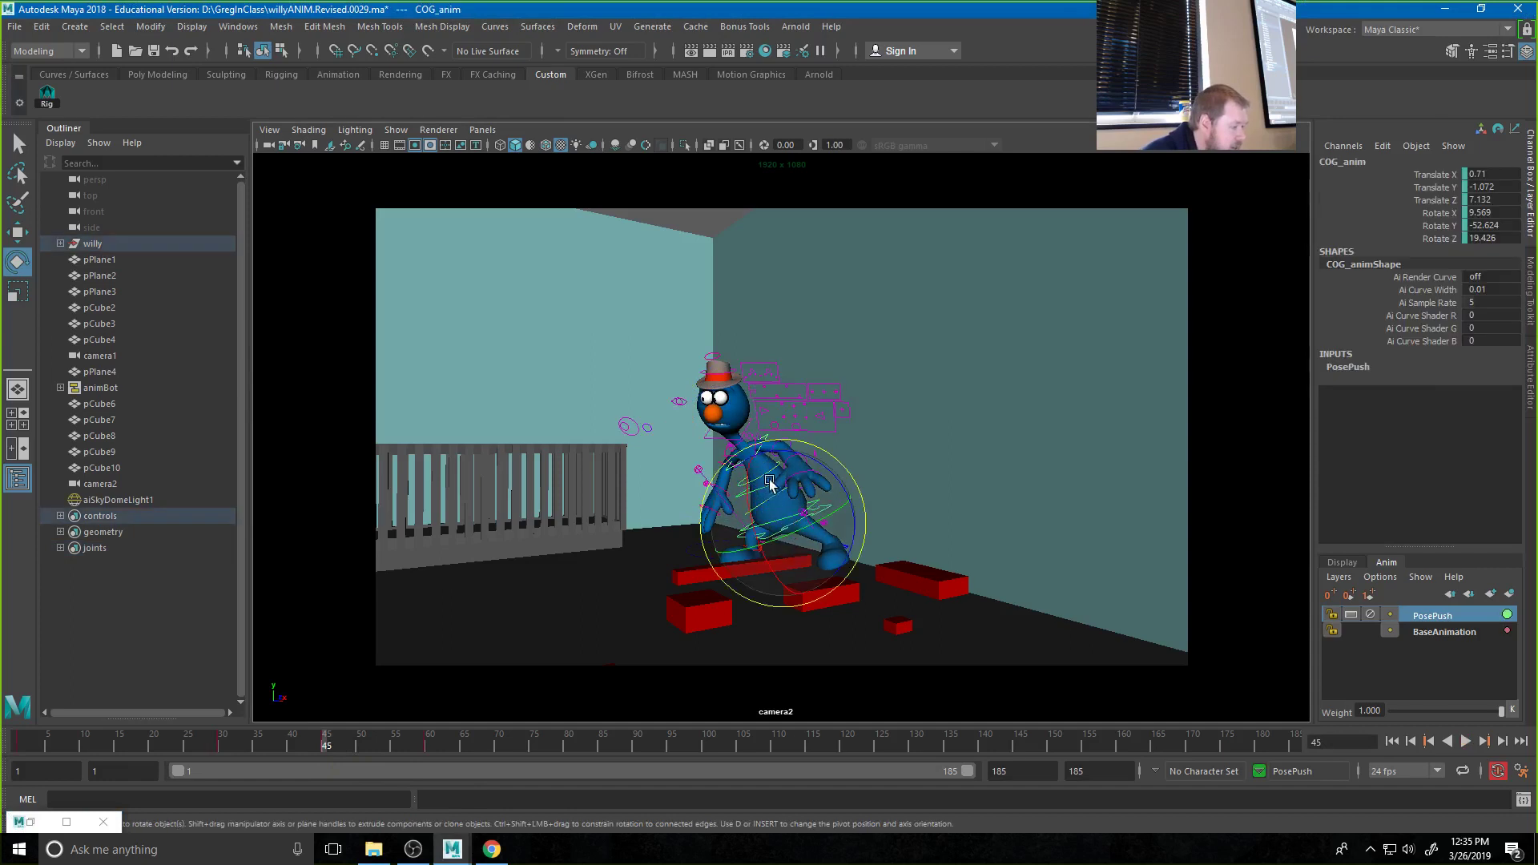
pyautogui.moveTo(769, 481); pyautogui.dragTo(745, 425)
pyautogui.click(721, 462)
pyautogui.click(611, 363)
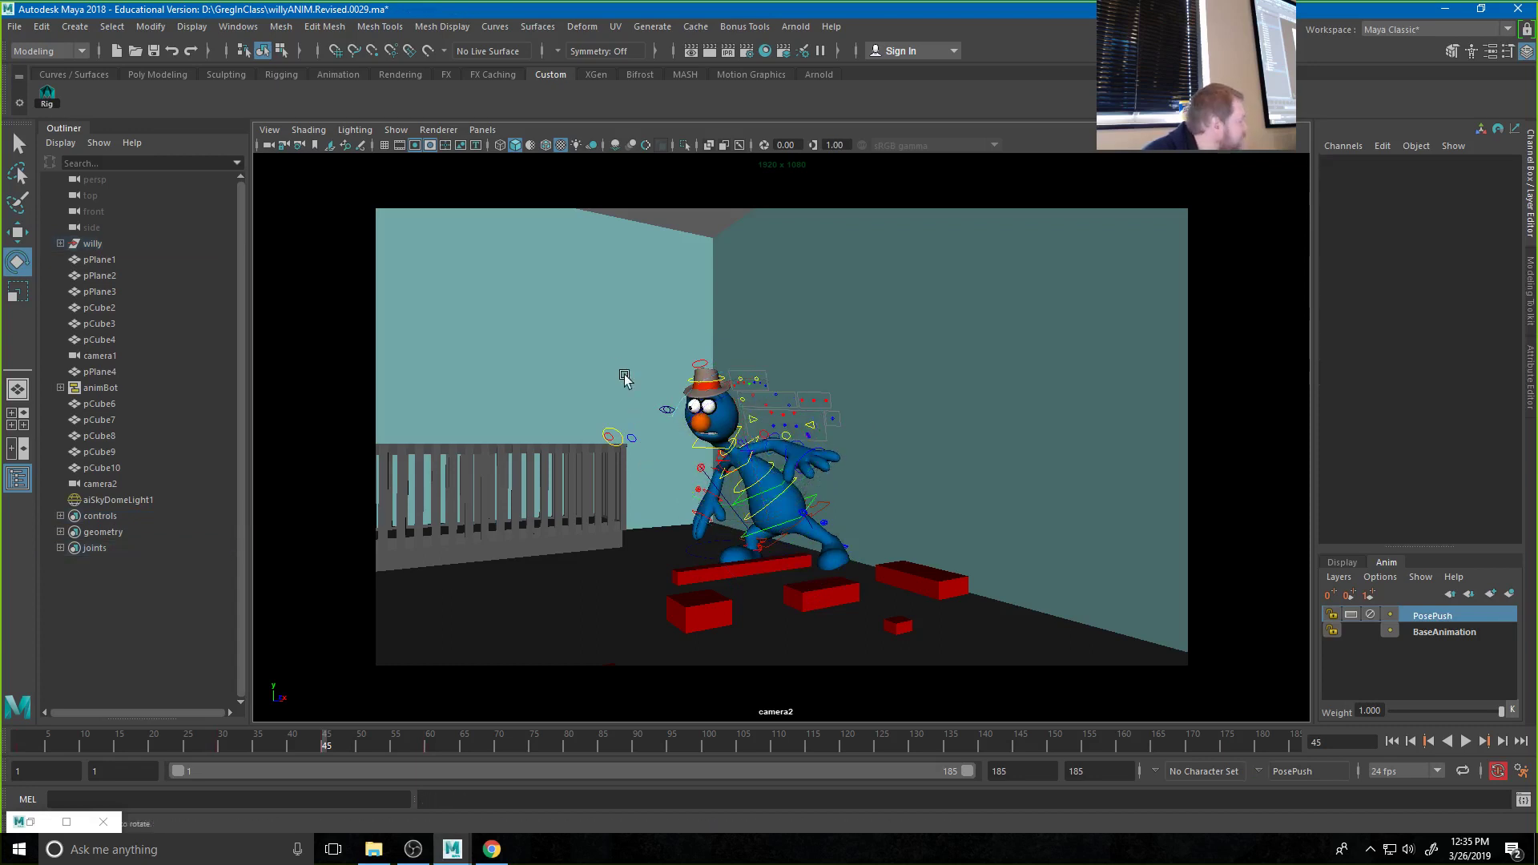
# Rotate the right wrist and right upper arm FK controls to push the reaching arm's pose at frame 45
pyautogui.click(710, 497)
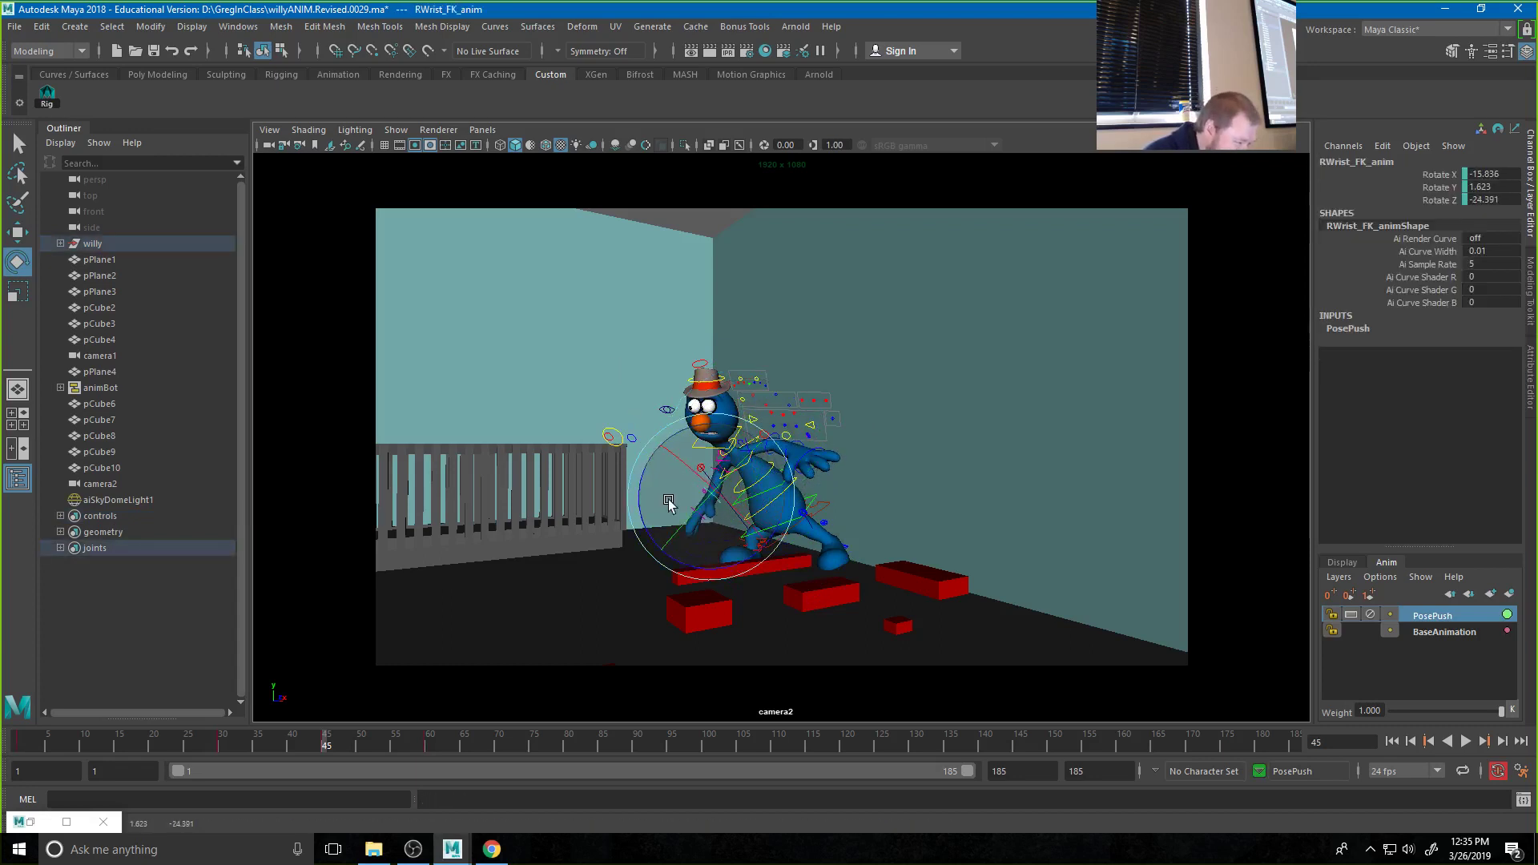
pyautogui.click(597, 312)
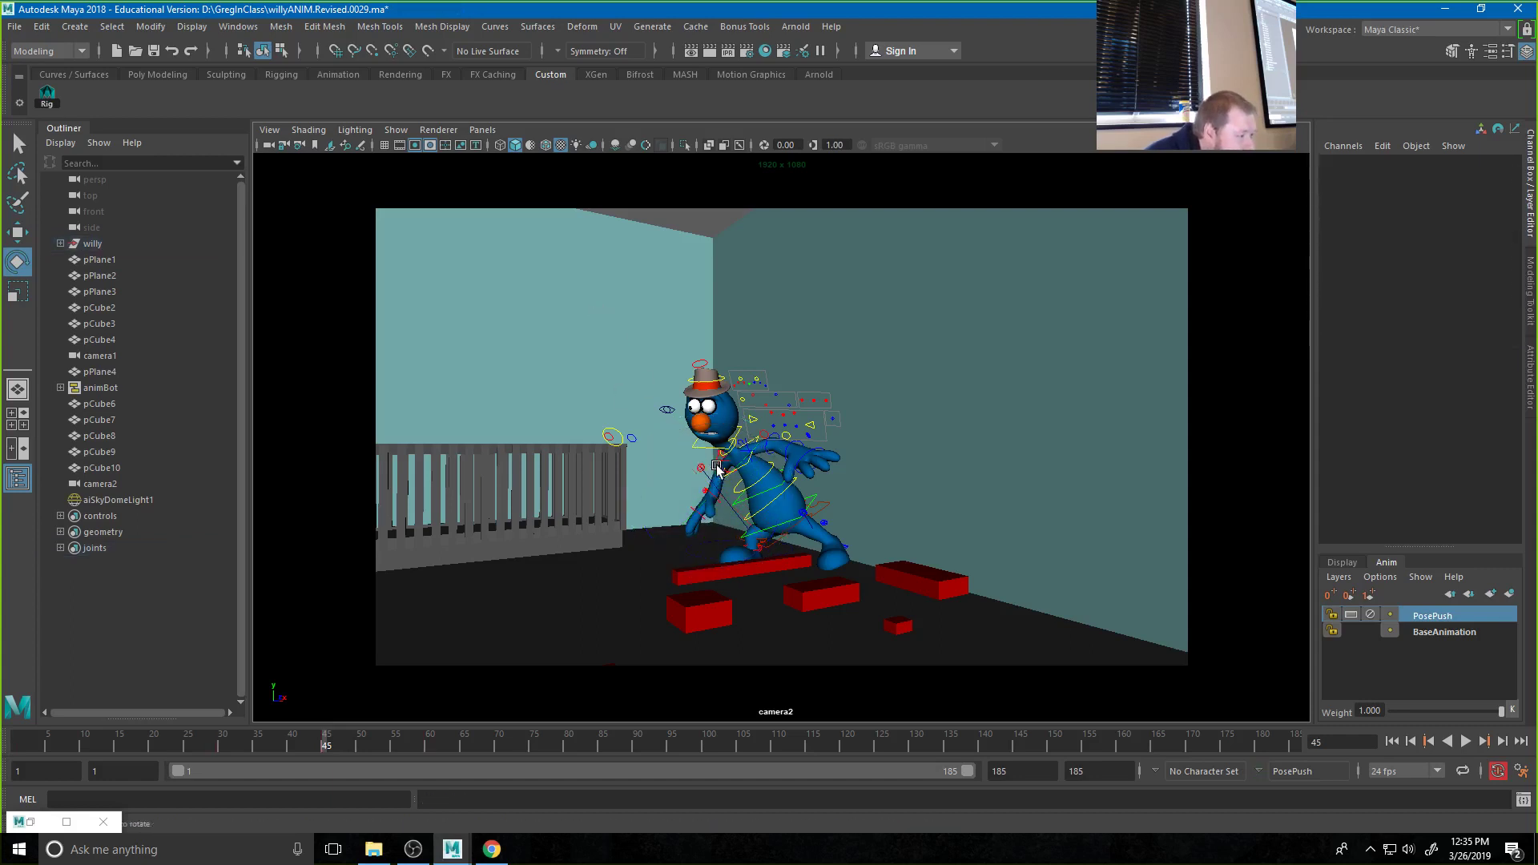
pyautogui.click(717, 469)
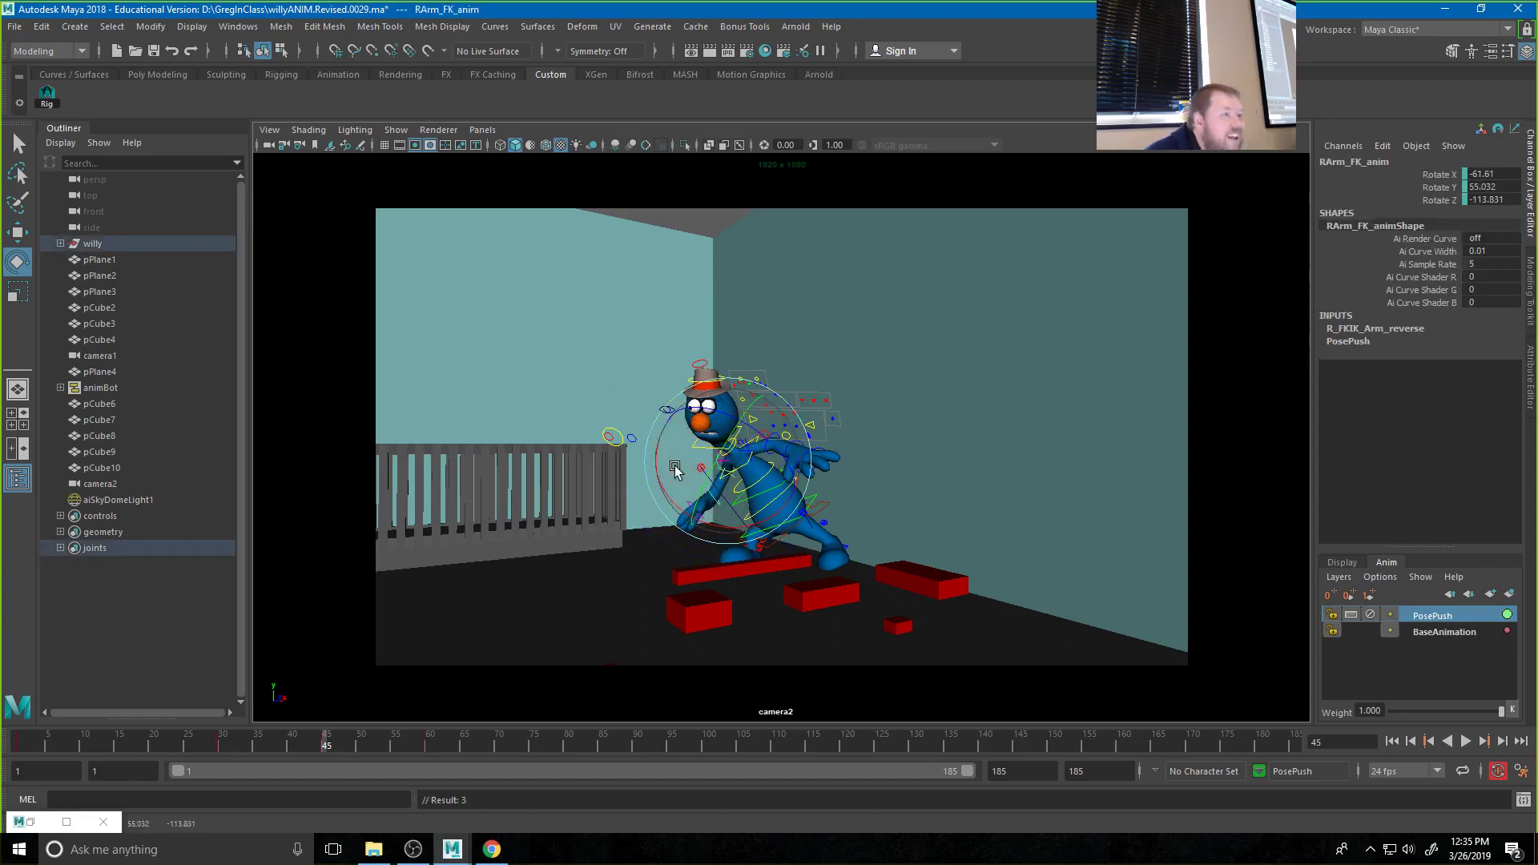
pyautogui.click(623, 391)
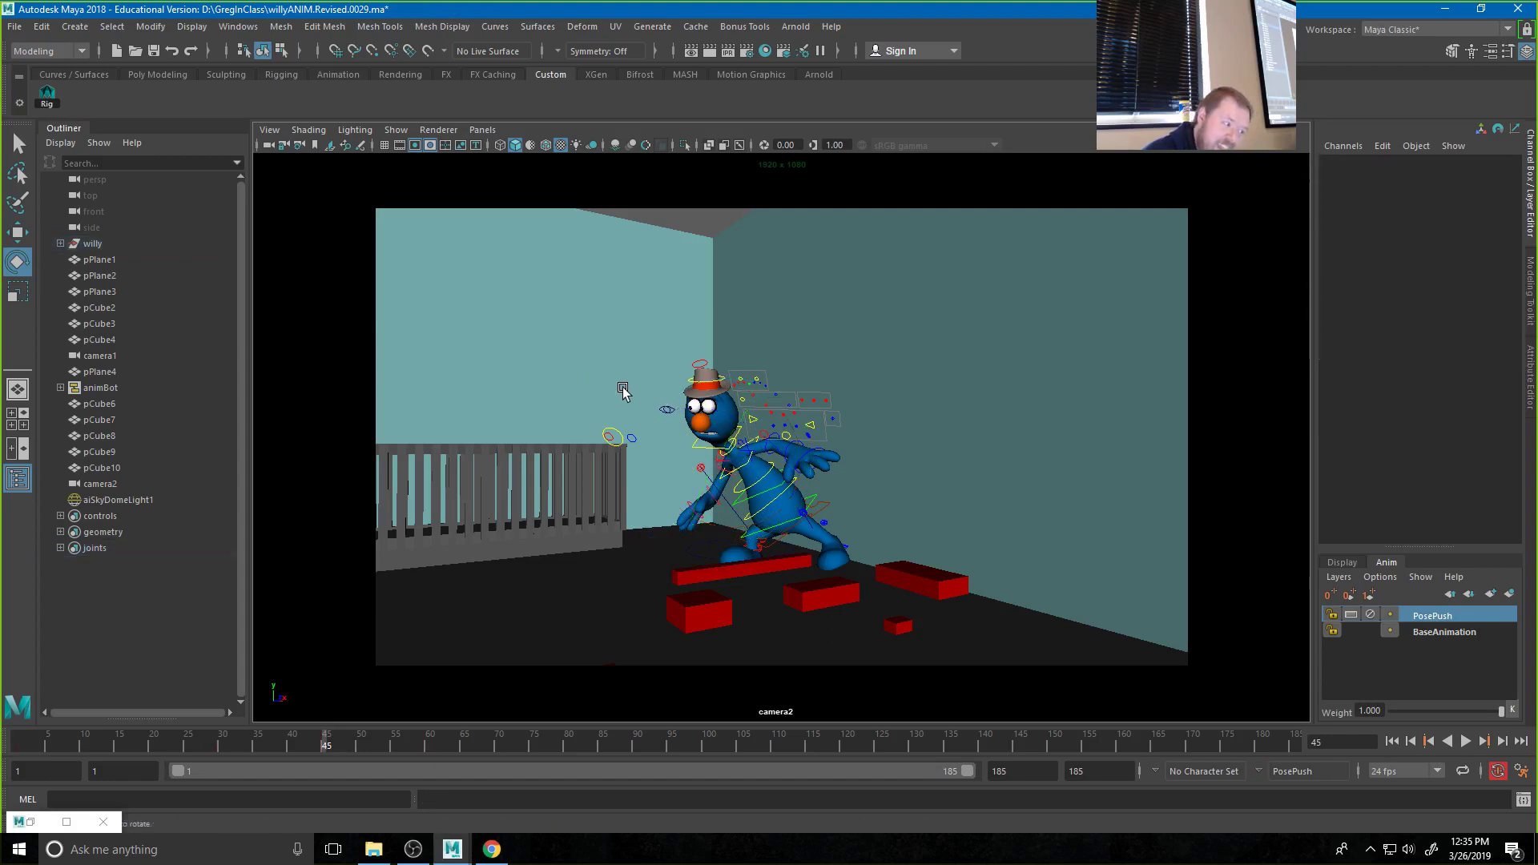
# Straighten the right index finger by setting Index 1, Index 2 and Index 3 to -0.269
pyautogui.click(687, 507)
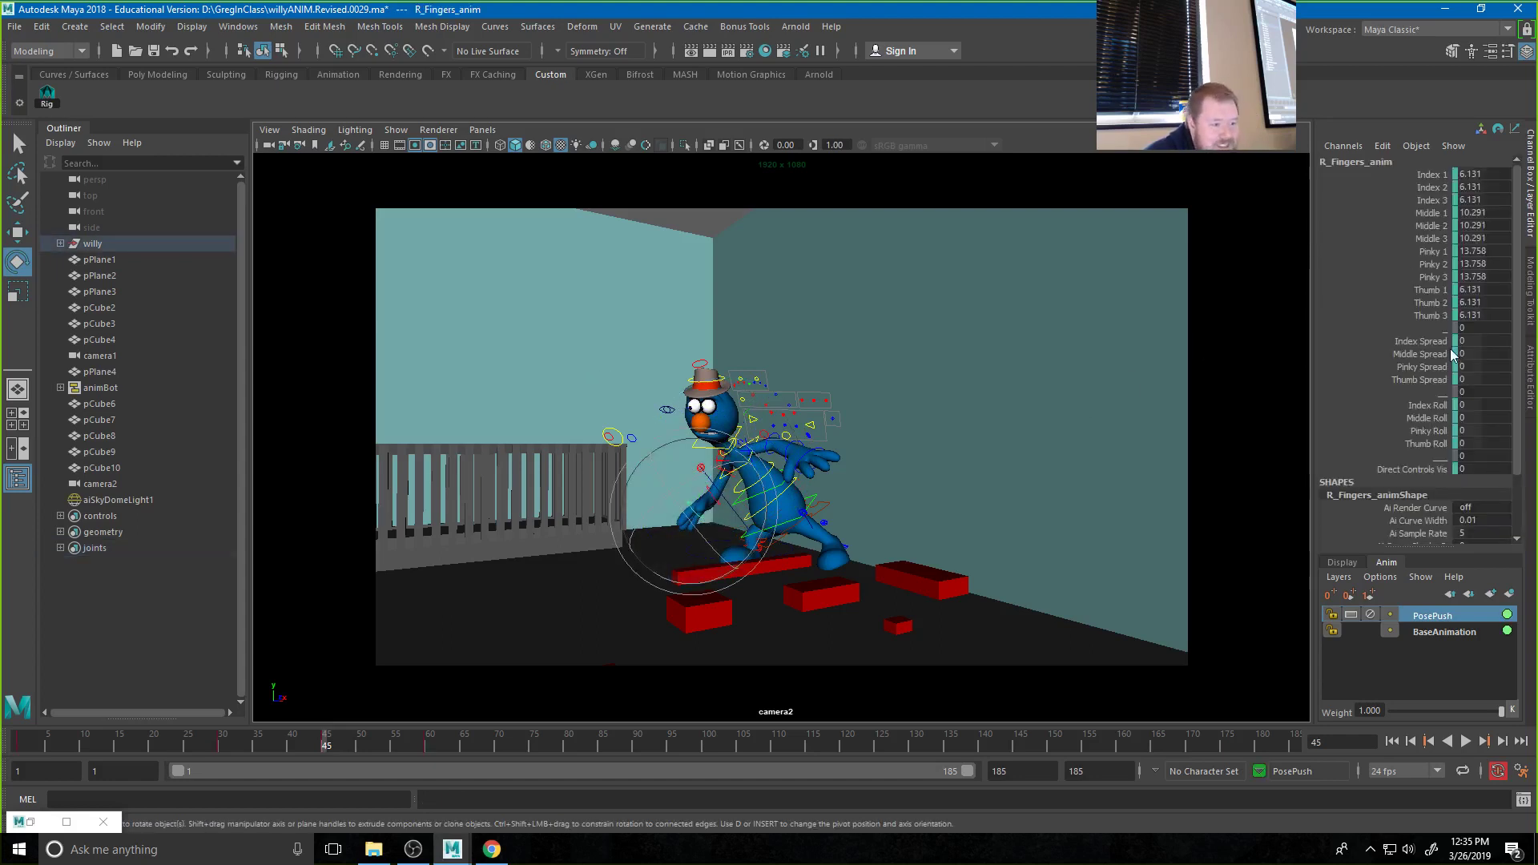
pyautogui.moveTo(1435, 176); pyautogui.dragTo(1438, 202)
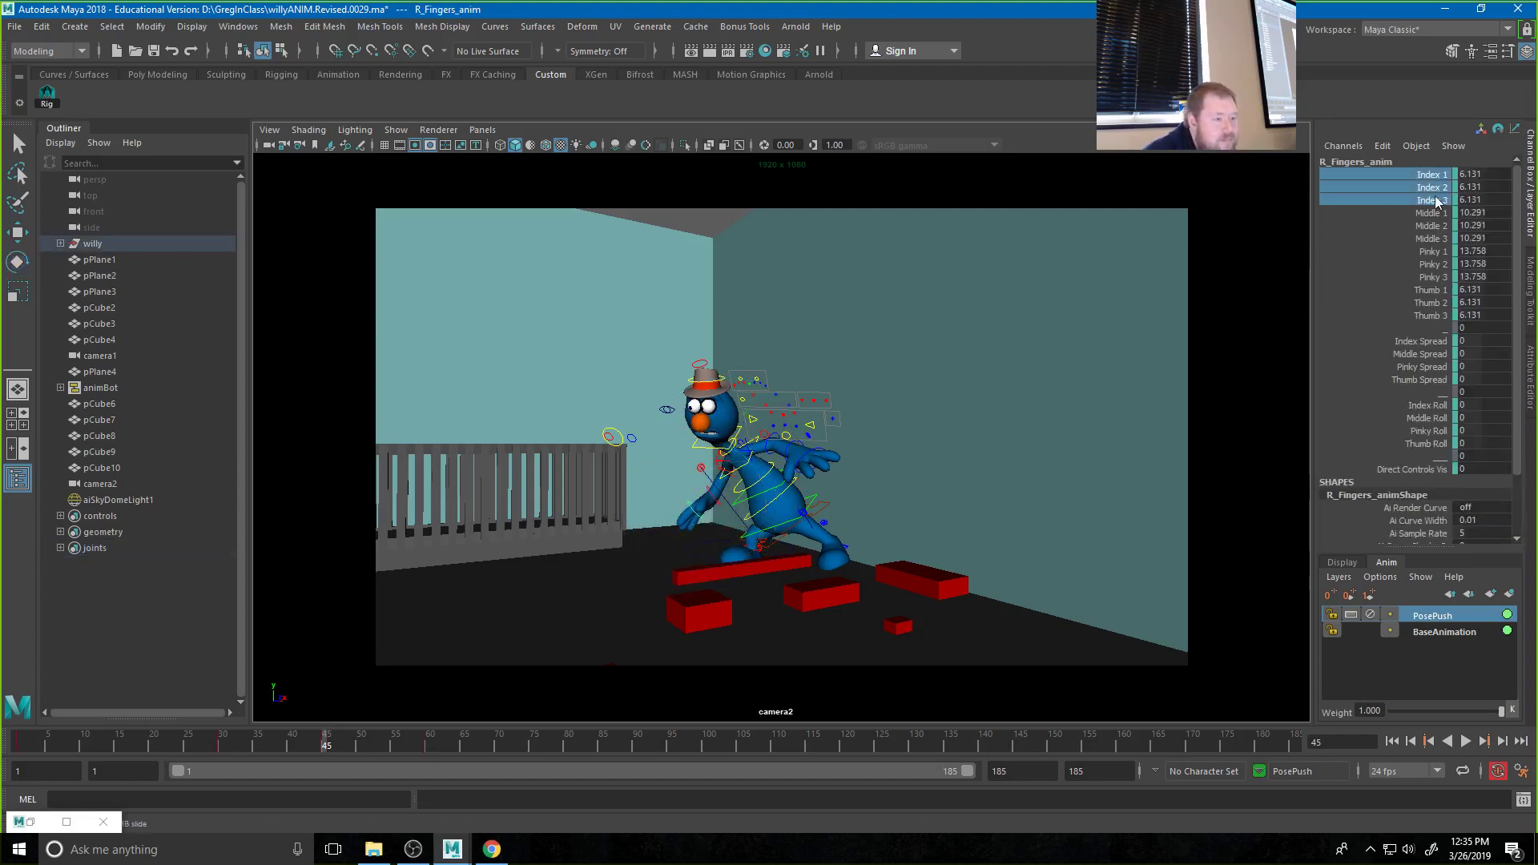
pyautogui.moveTo(704, 426); pyautogui.dragTo(620, 436, button='middle')
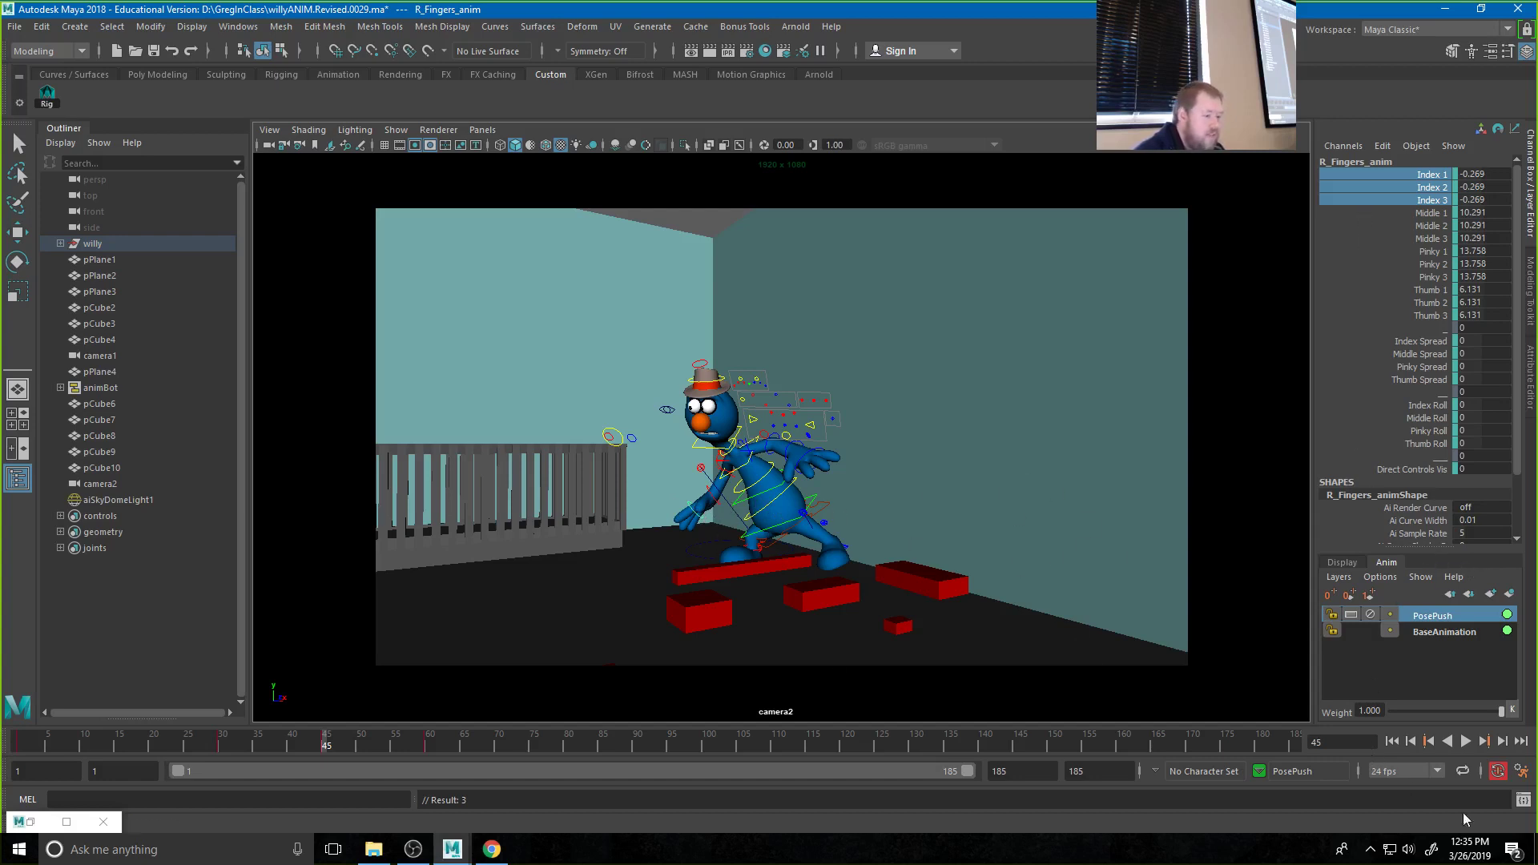
# Rotate the head control to about -66.7 in Rotate Y and key it at frame 45
pyautogui.click(719, 450)
pyautogui.press('e')
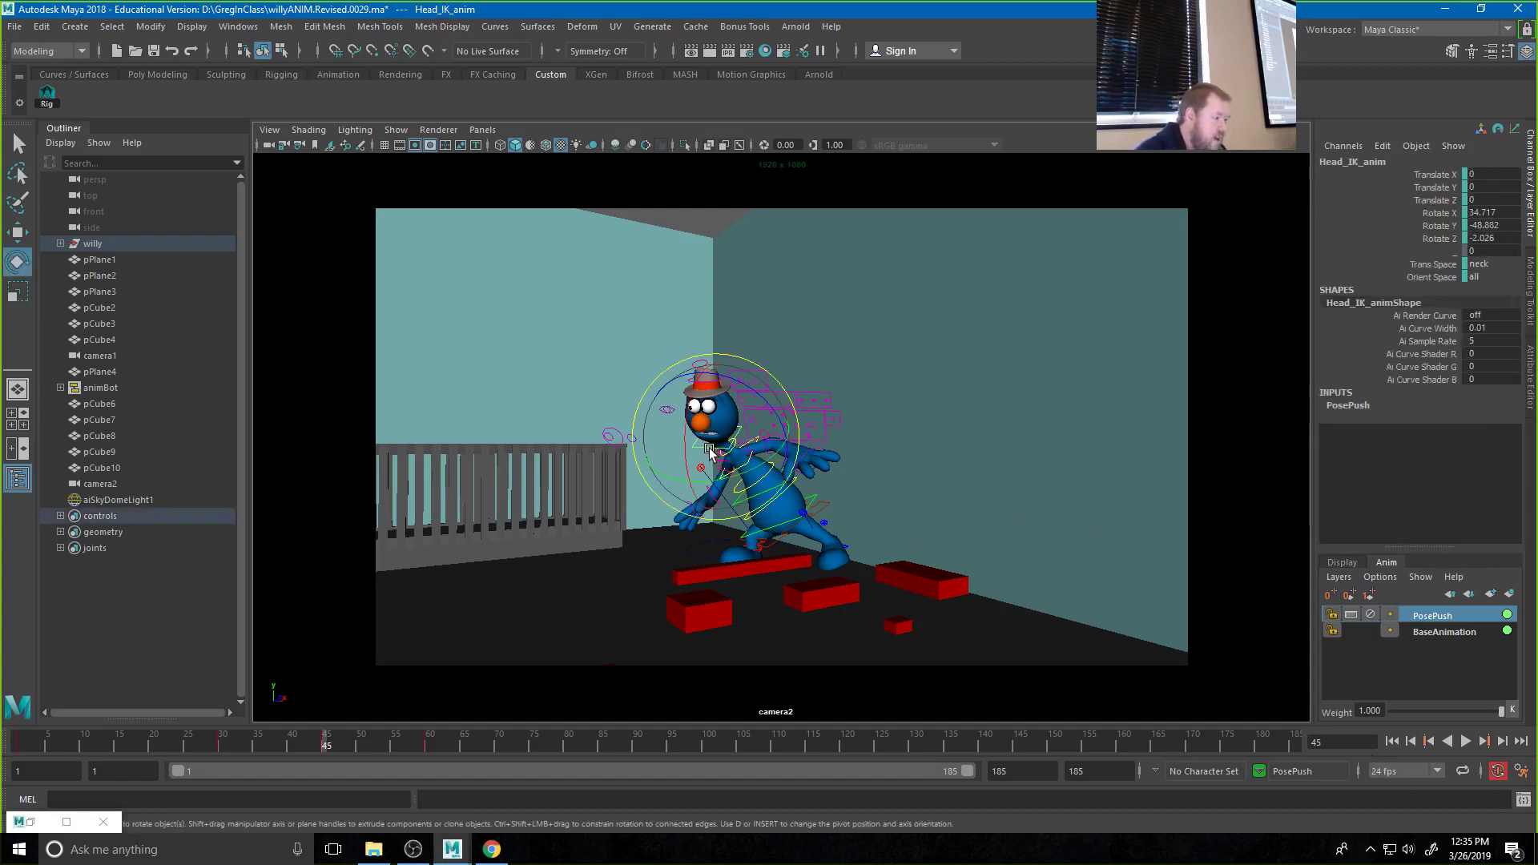
pyautogui.moveTo(725, 446); pyautogui.dragTo(721, 447)
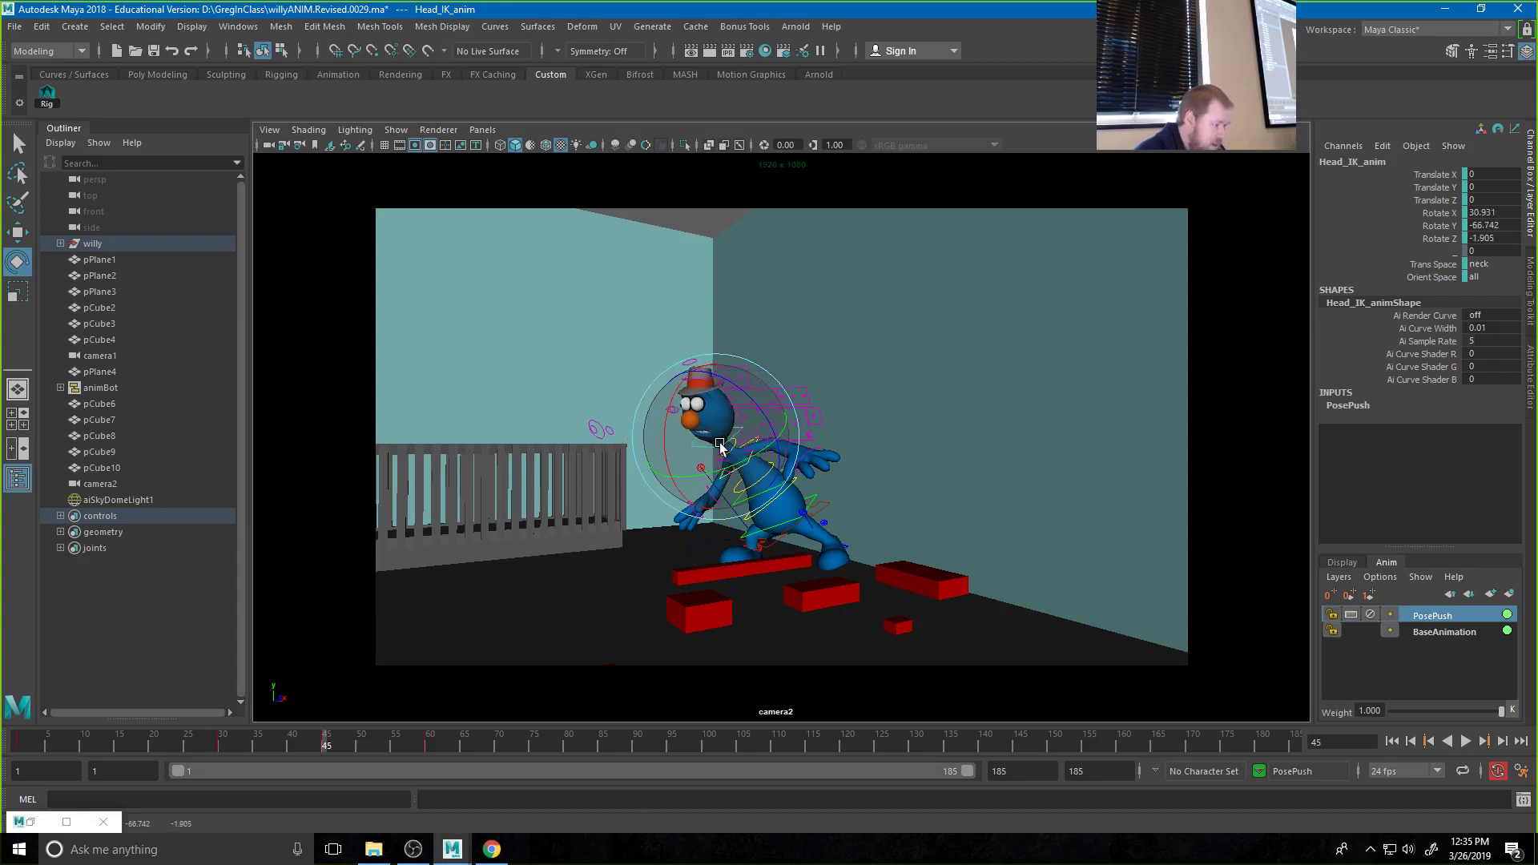
pyautogui.press('s')
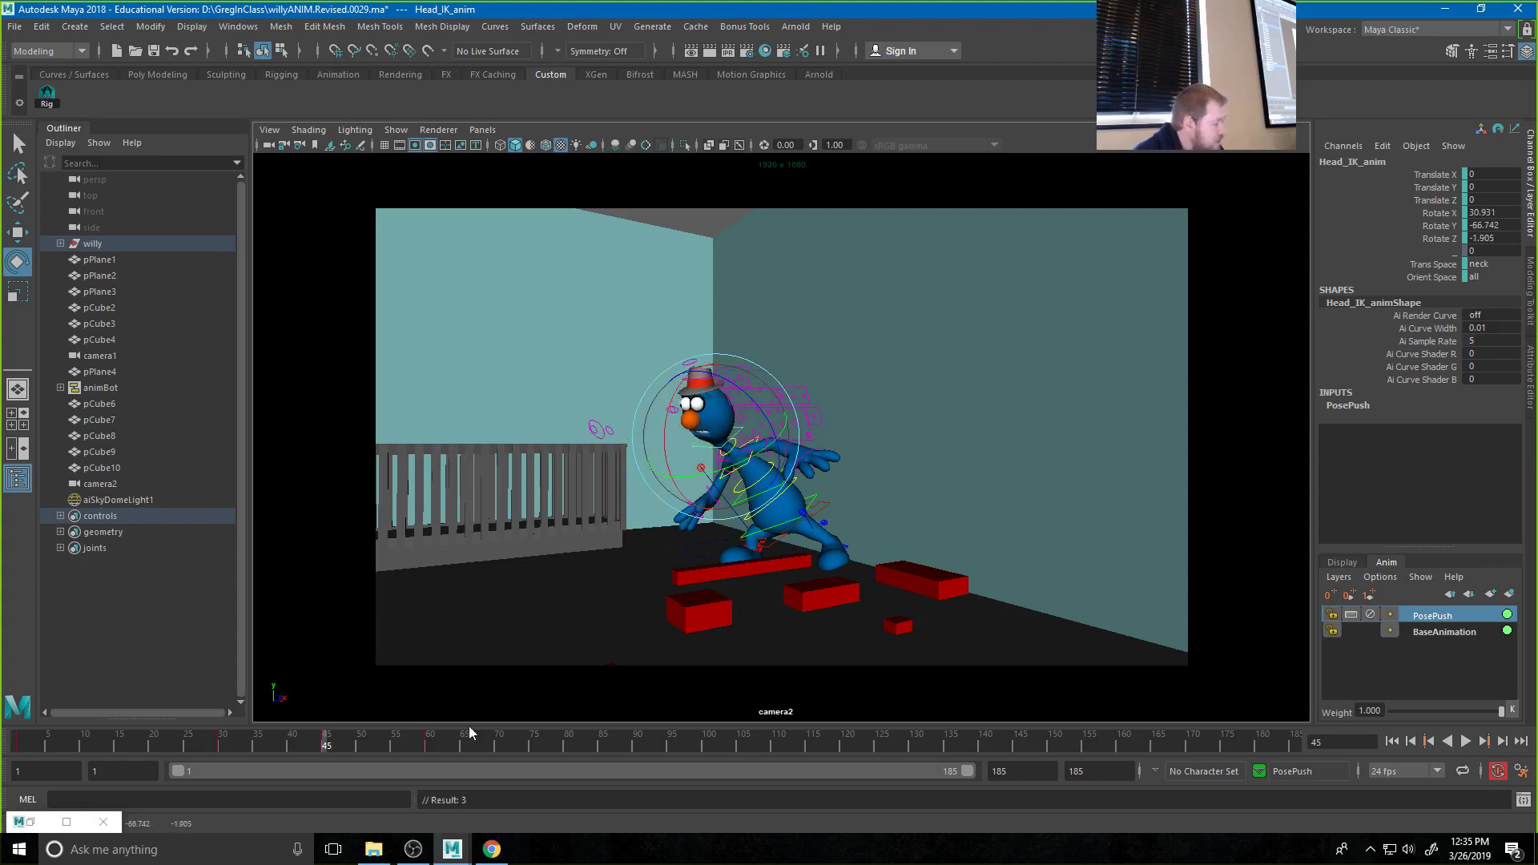
# Select all rig controls, key the pushed pose at frame 45 and key every control again at frame 95
pyautogui.click(49, 95)
pyautogui.press('s')
pyautogui.click(428, 747)
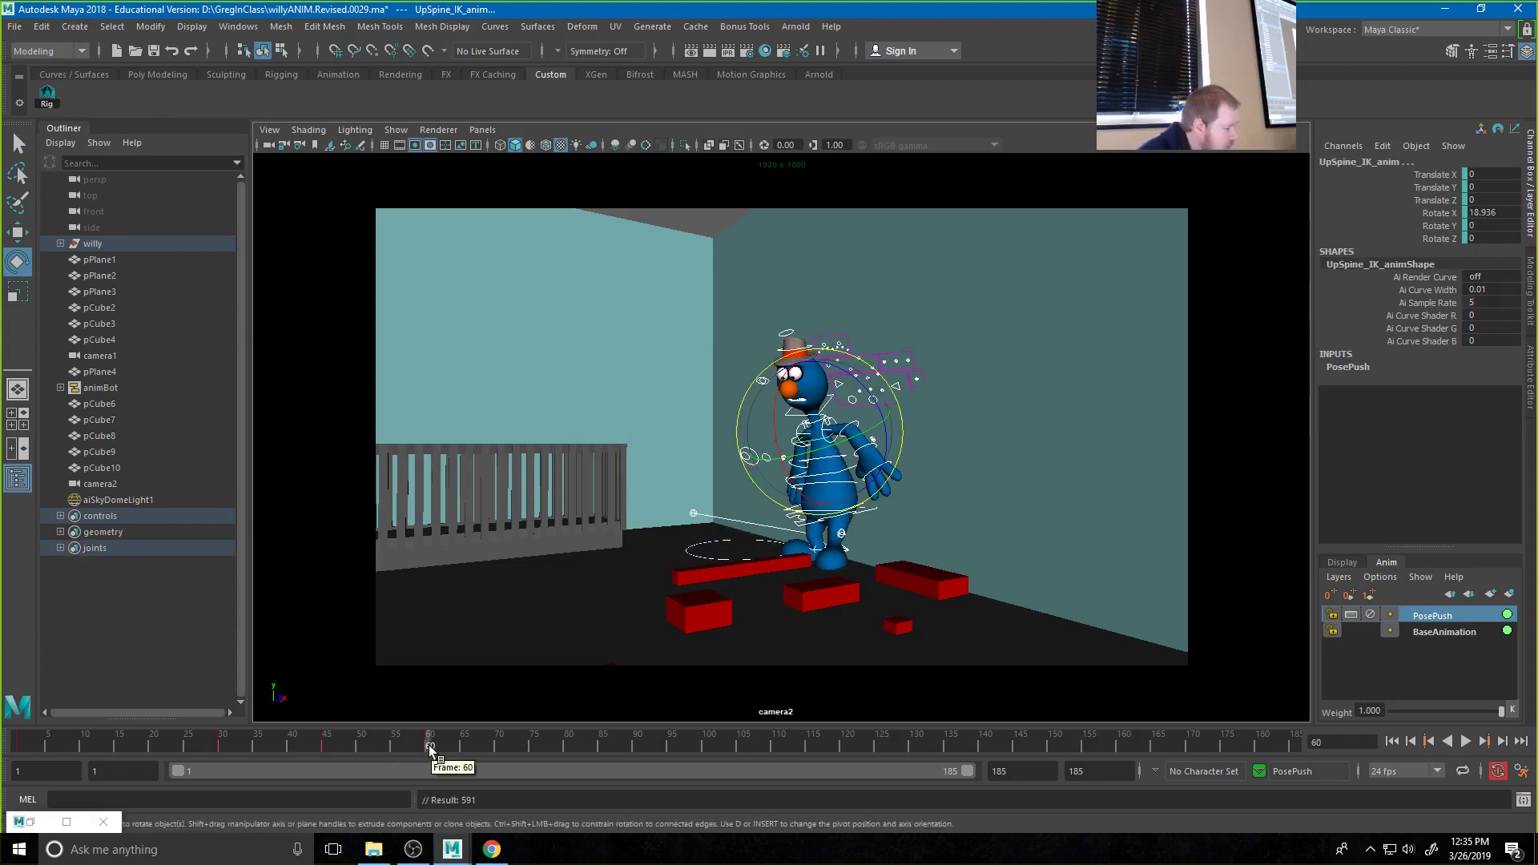
pyautogui.moveTo(429, 745); pyautogui.dragTo(670, 743)
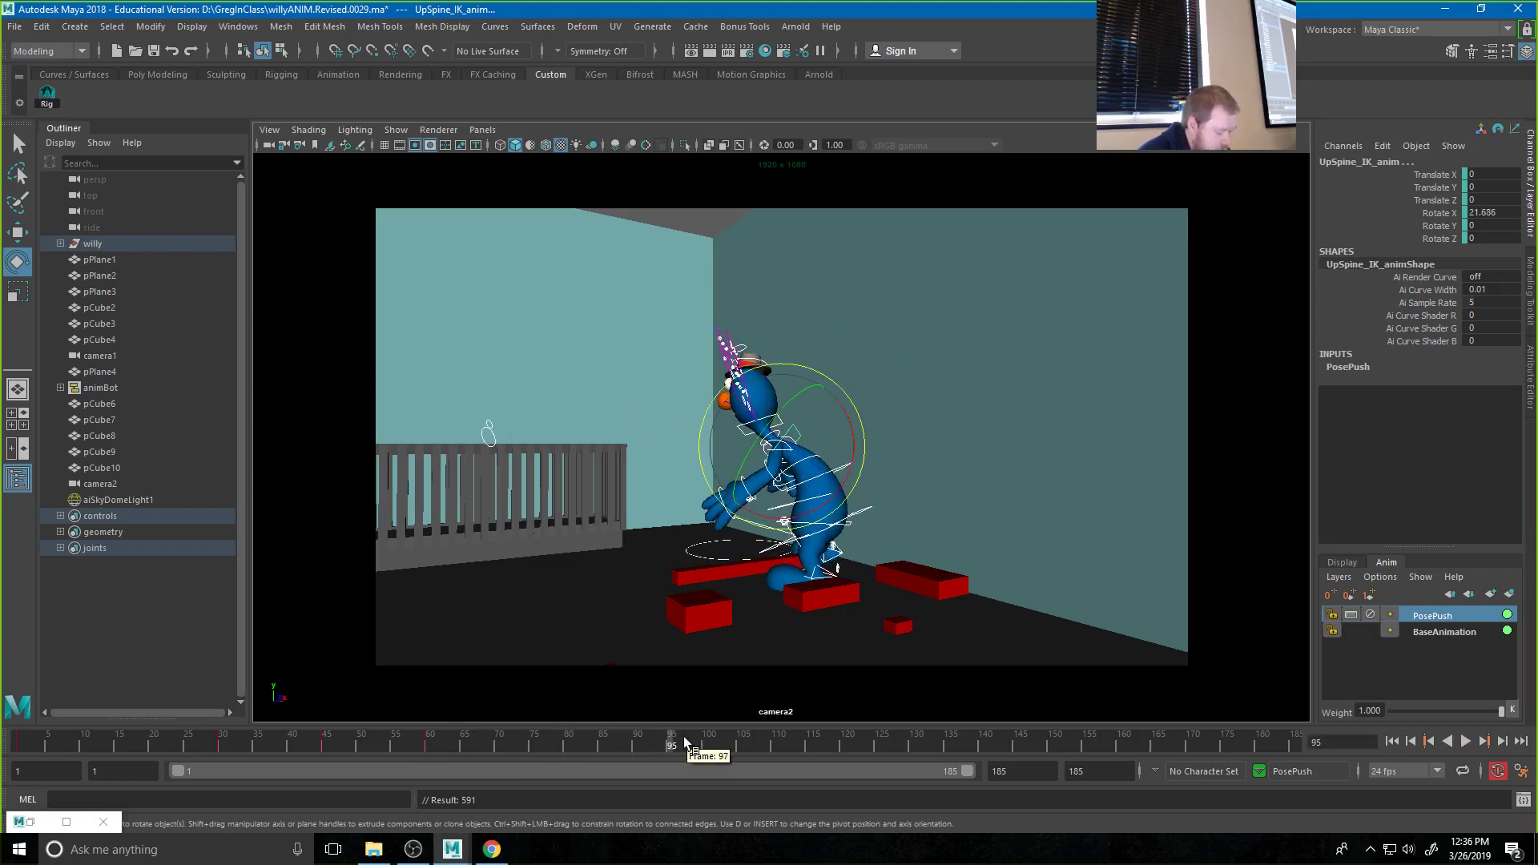
# At frame 70, raise the COG control to about 0.557 in Translate Y
pyautogui.hotkey('alt', 'v')
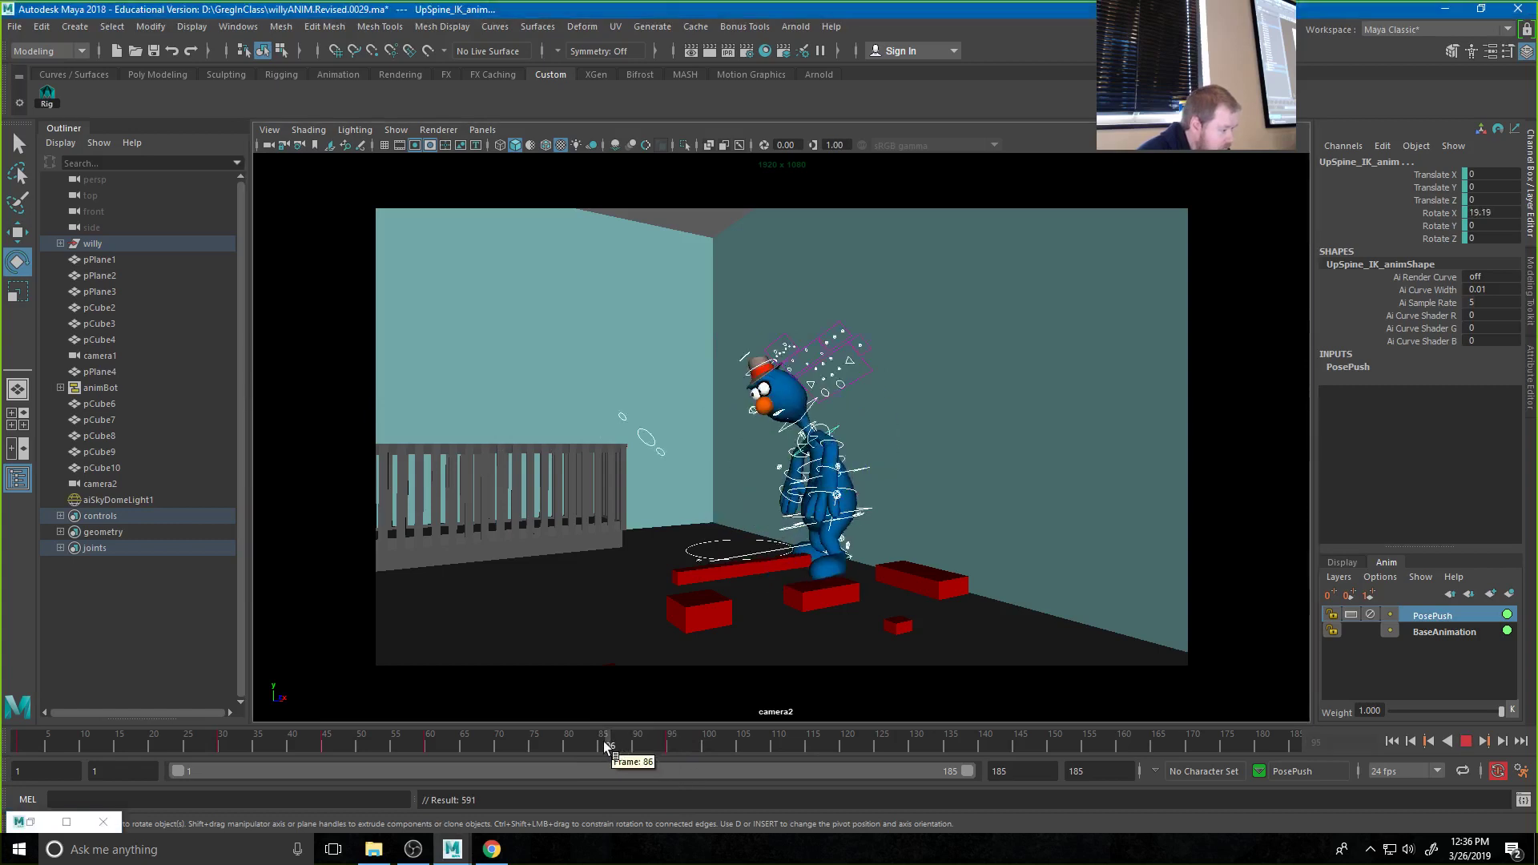
pyautogui.click(498, 747)
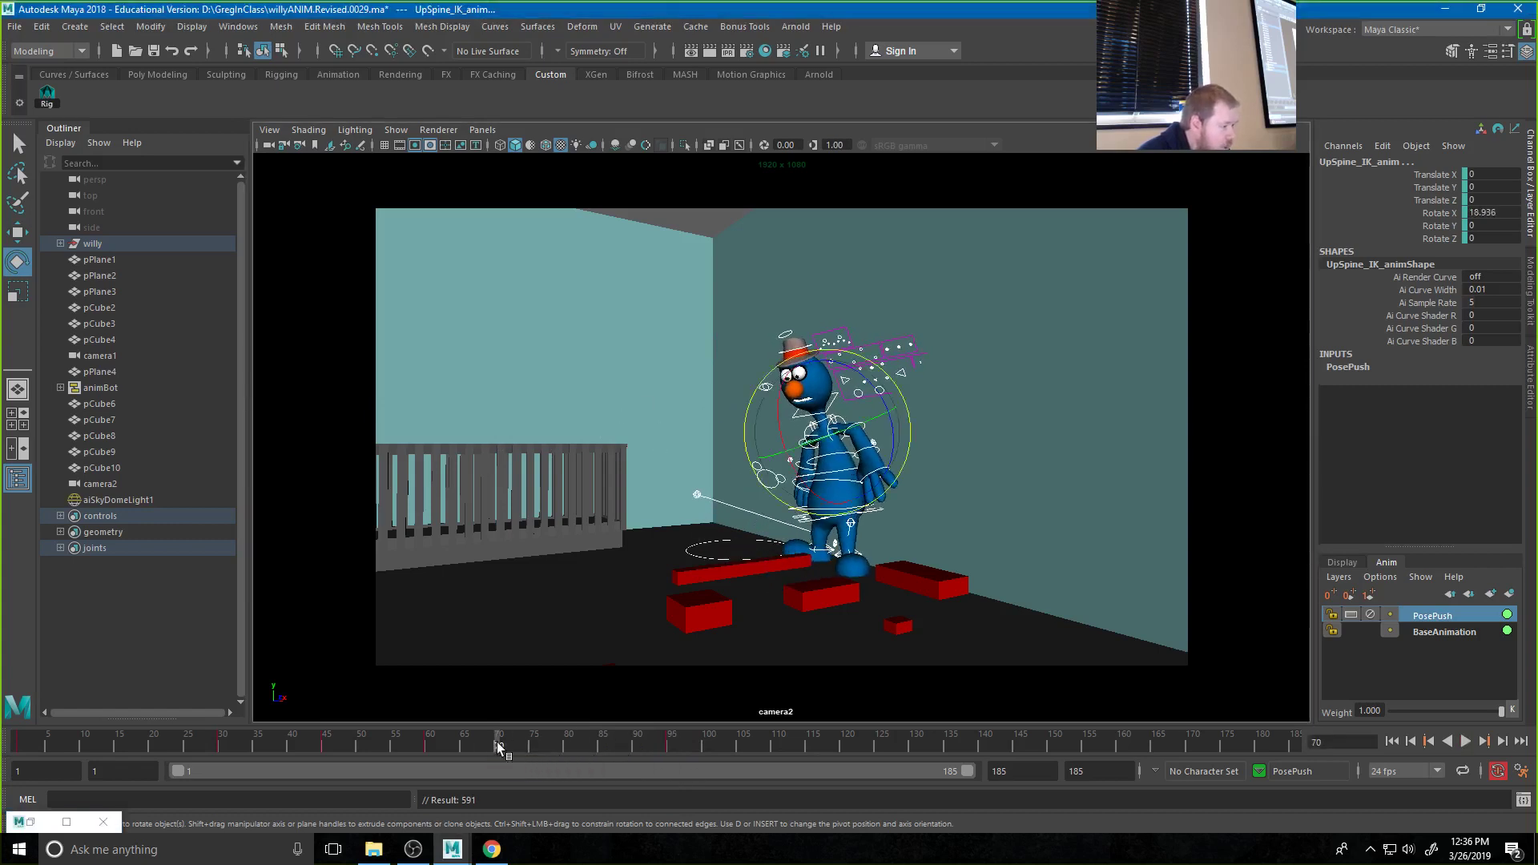
pyautogui.click(785, 433)
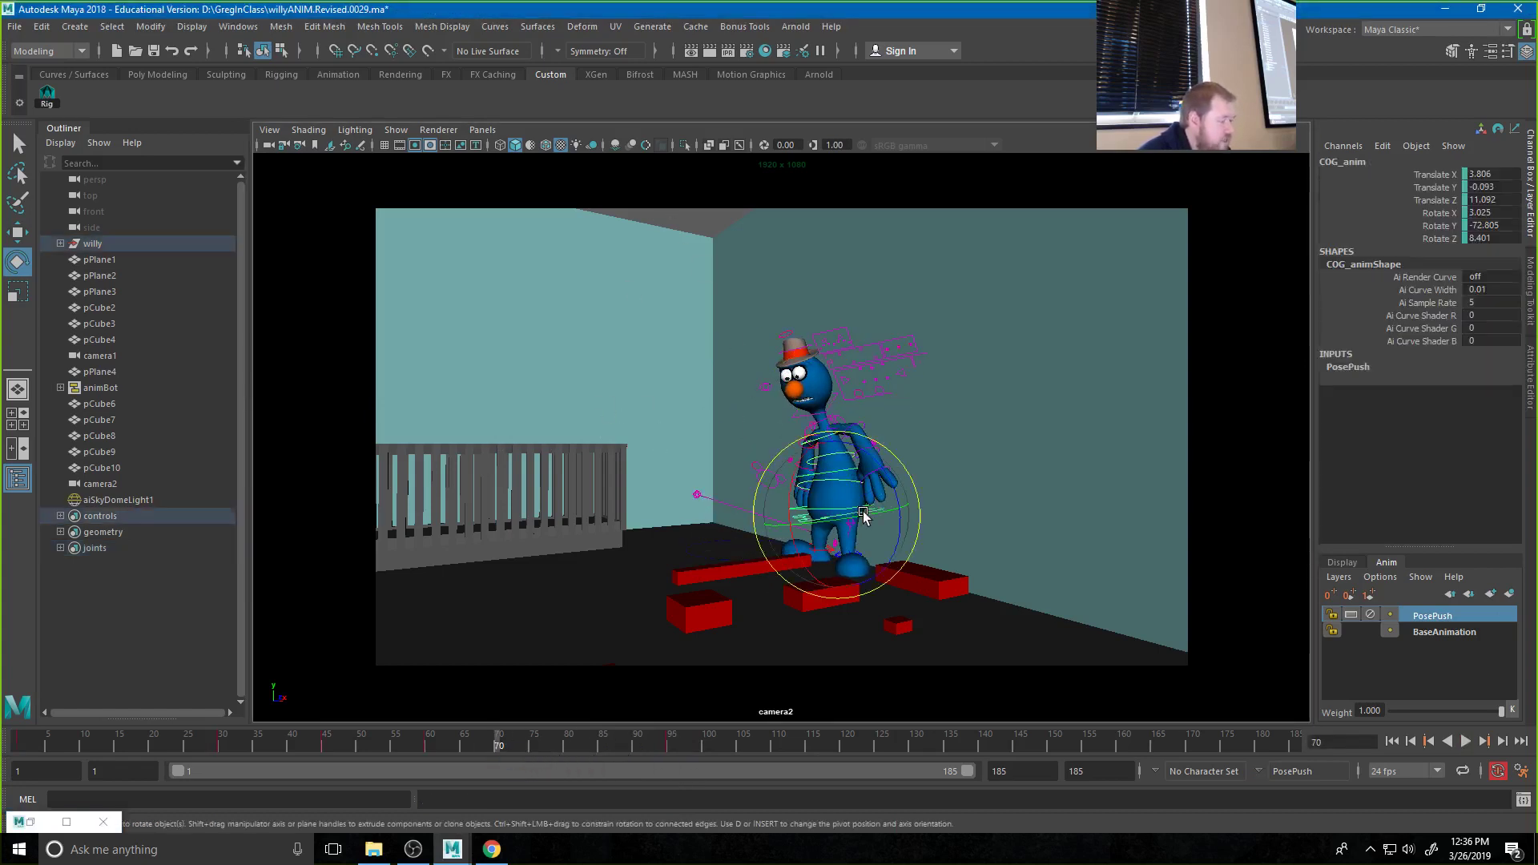
pyautogui.click(863, 514)
pyautogui.press('w')
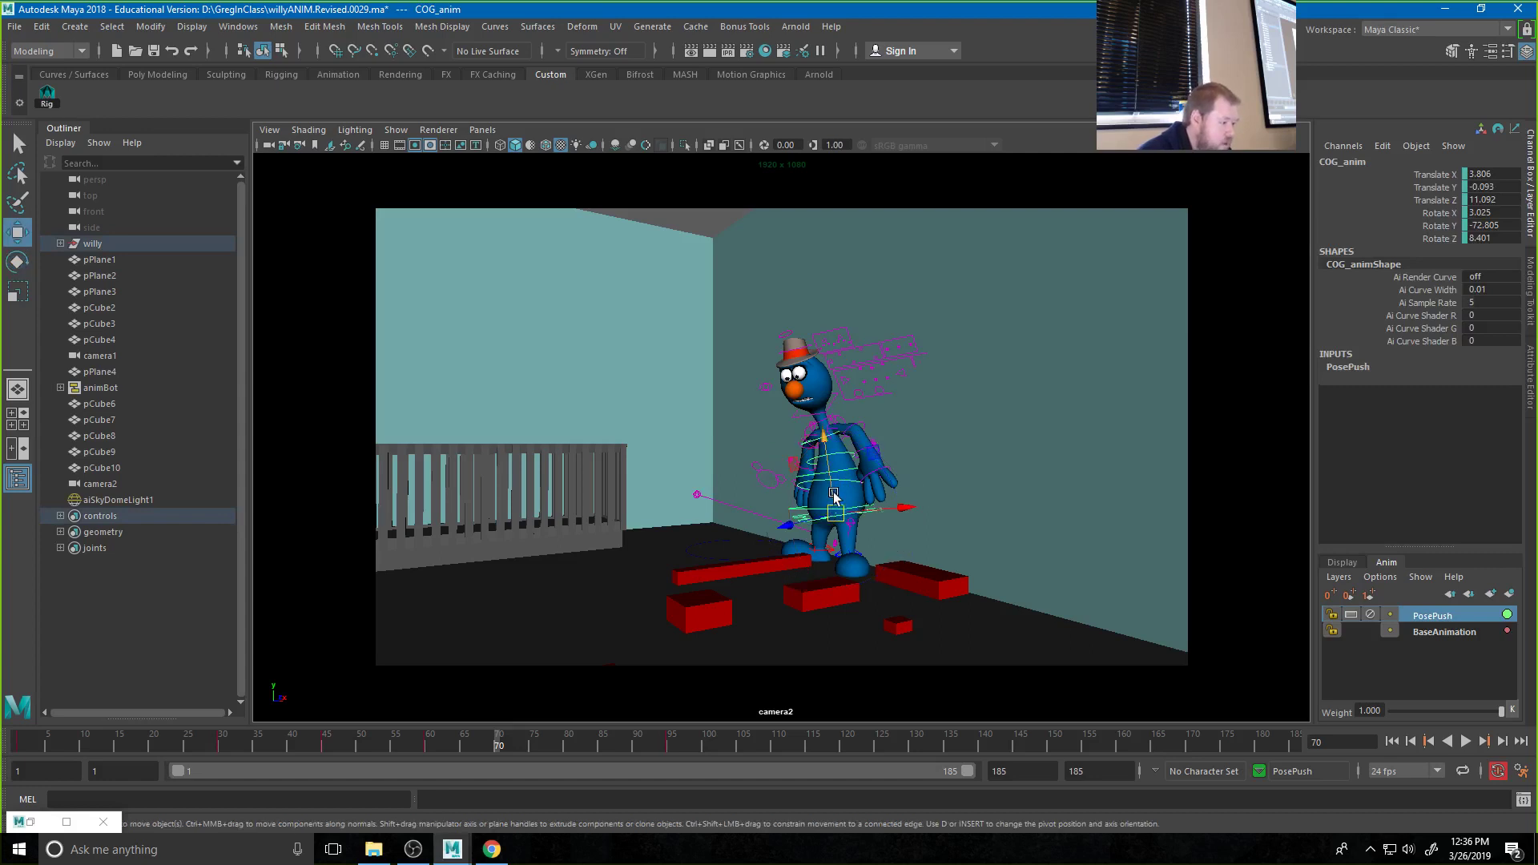
pyautogui.moveTo(833, 497)
pyautogui.mouseDown()
pyautogui.moveTo(811, 501)
pyautogui.moveTo(835, 476)
pyautogui.mouseUp()
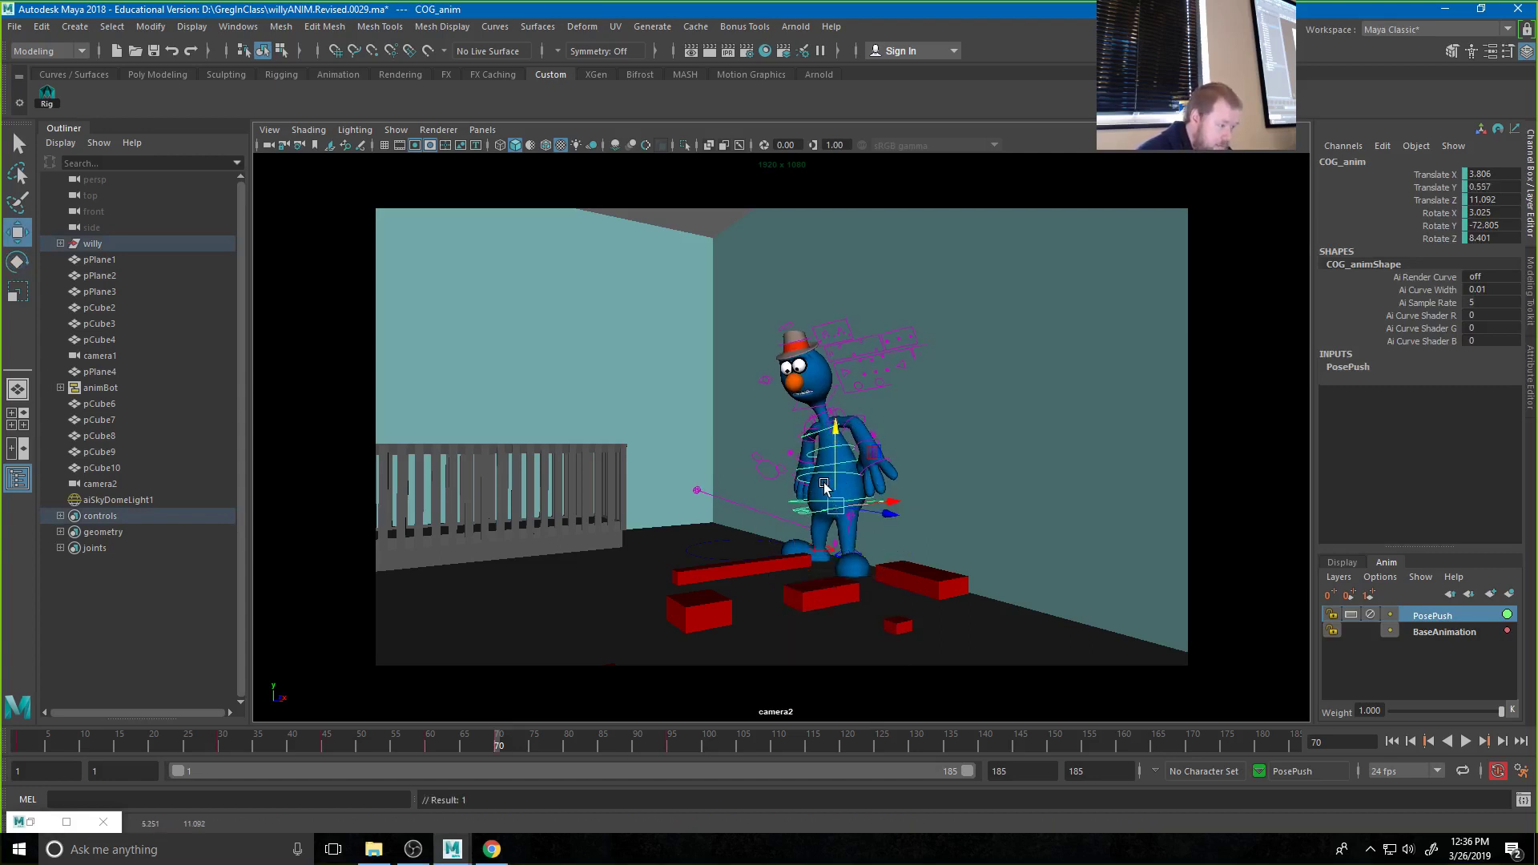
# Rotate the mid spine control, raise the upper spine IK control to about 0.989 in Translate Y and key it at frame 70
pyautogui.click(733, 432)
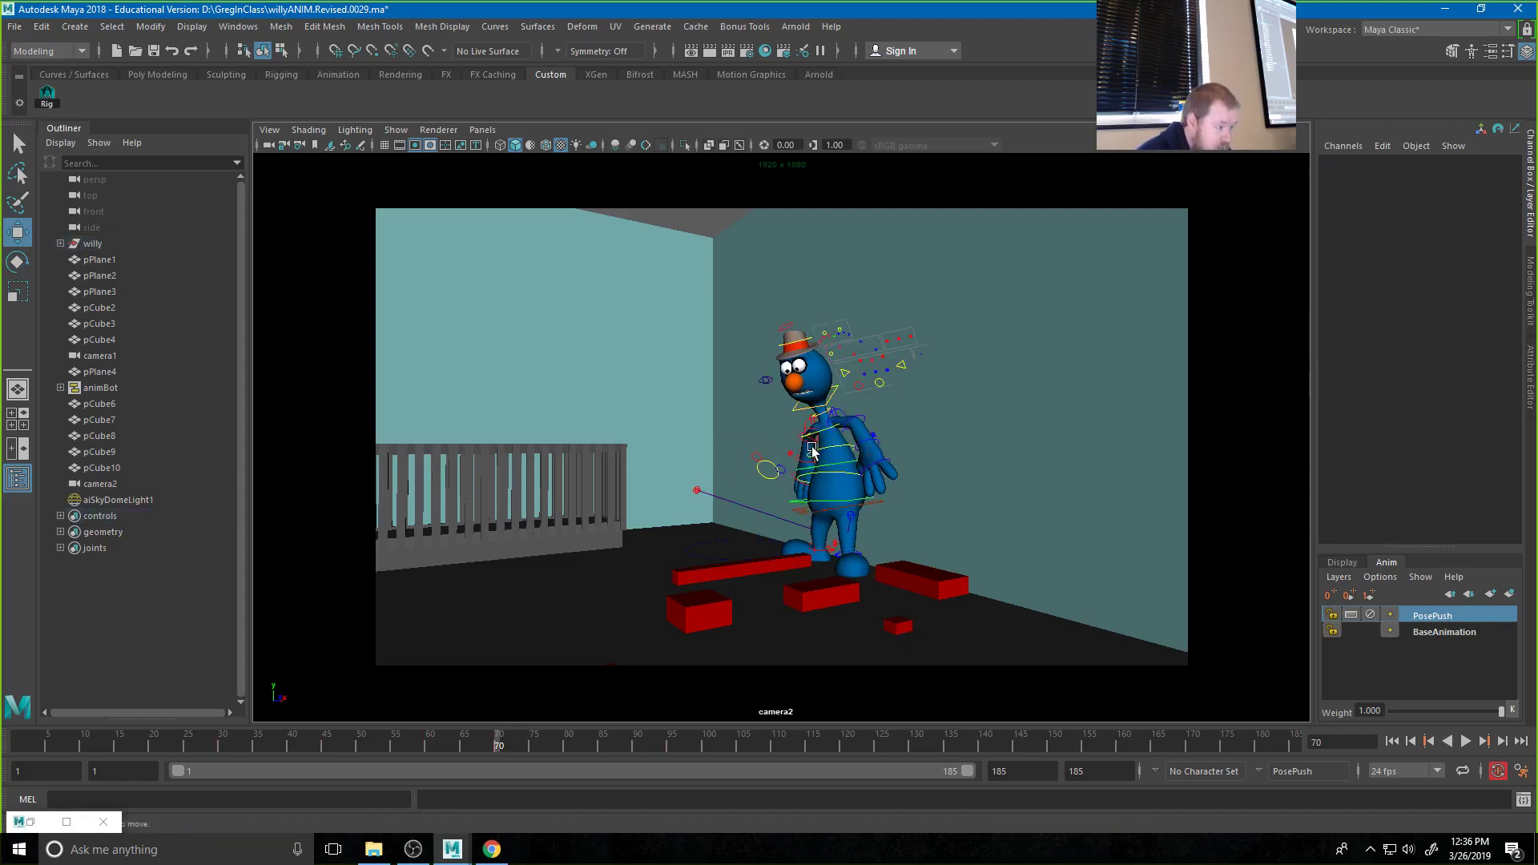
pyautogui.click(851, 491)
pyautogui.press('e')
pyautogui.moveTo(811, 499)
pyautogui.mouseDown()
pyautogui.moveTo(793, 481)
pyautogui.moveTo(803, 493)
pyautogui.mouseUp()
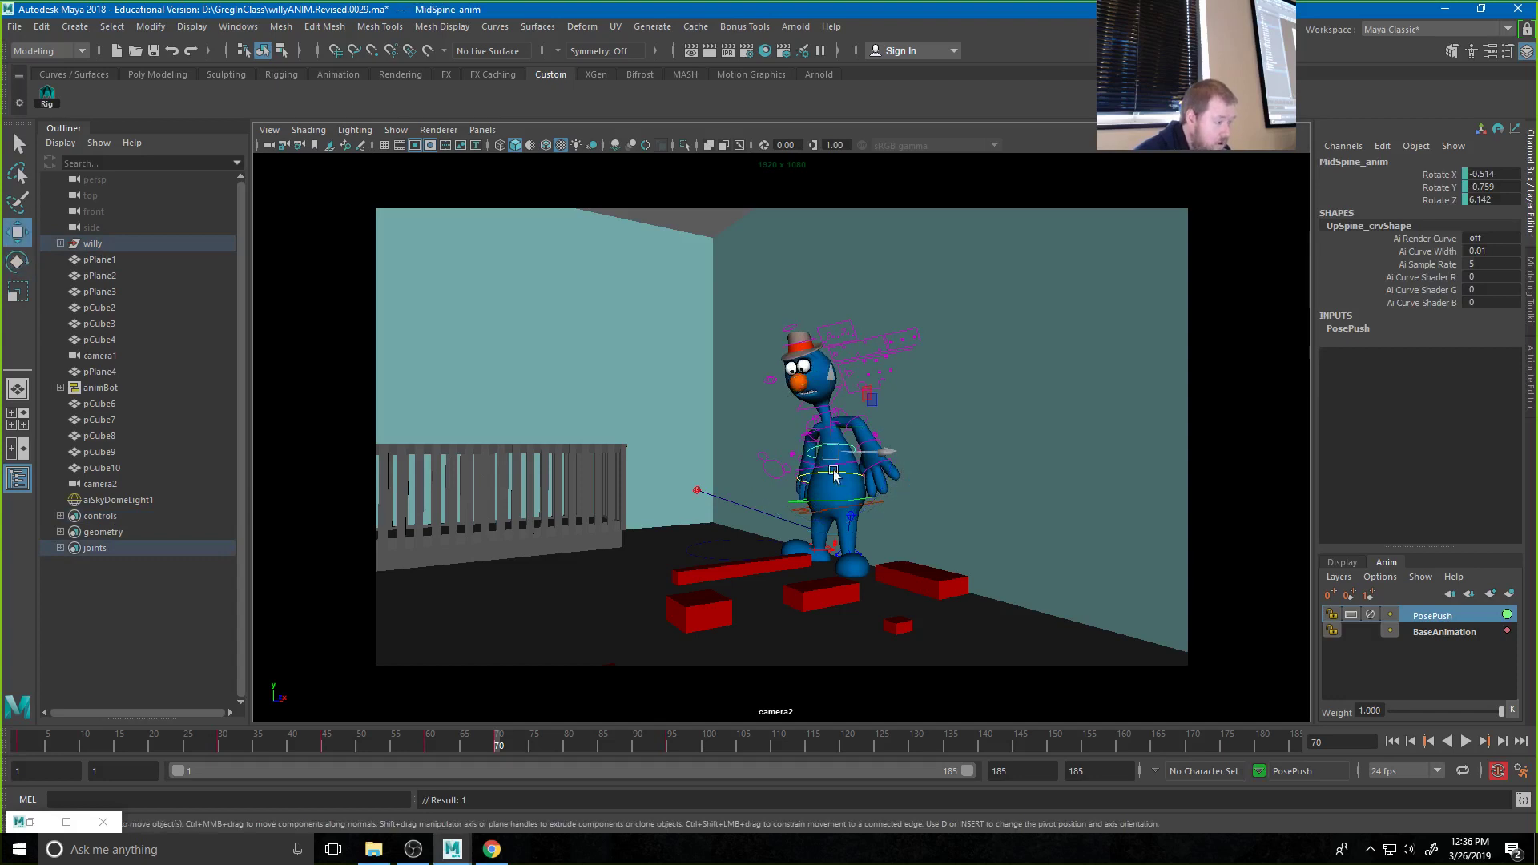
pyautogui.press('w')
pyautogui.click(827, 435)
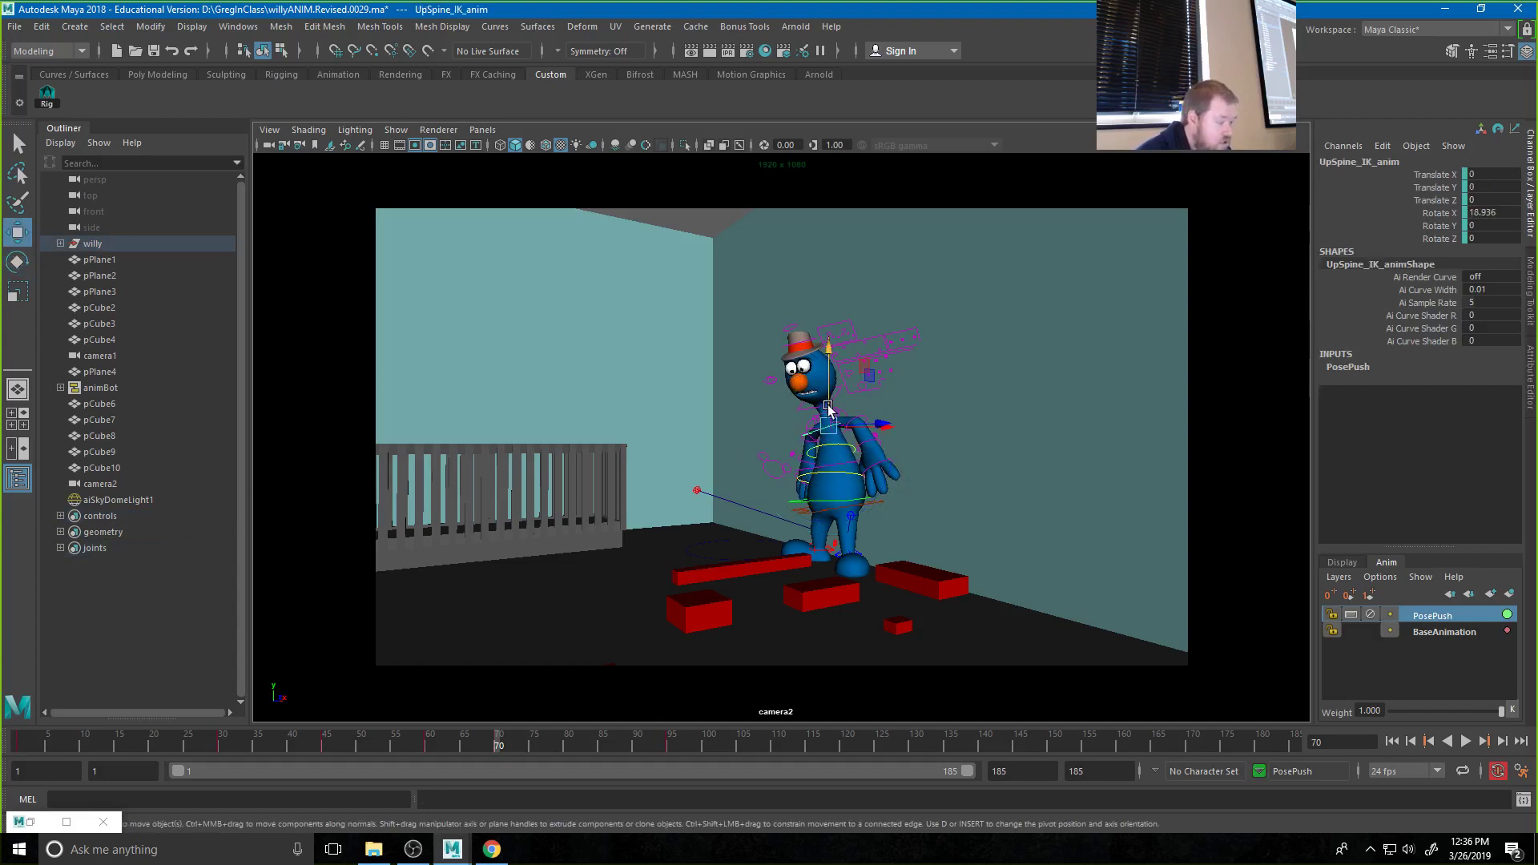
pyautogui.moveTo(829, 380); pyautogui.dragTo(830, 414)
pyautogui.press('s')
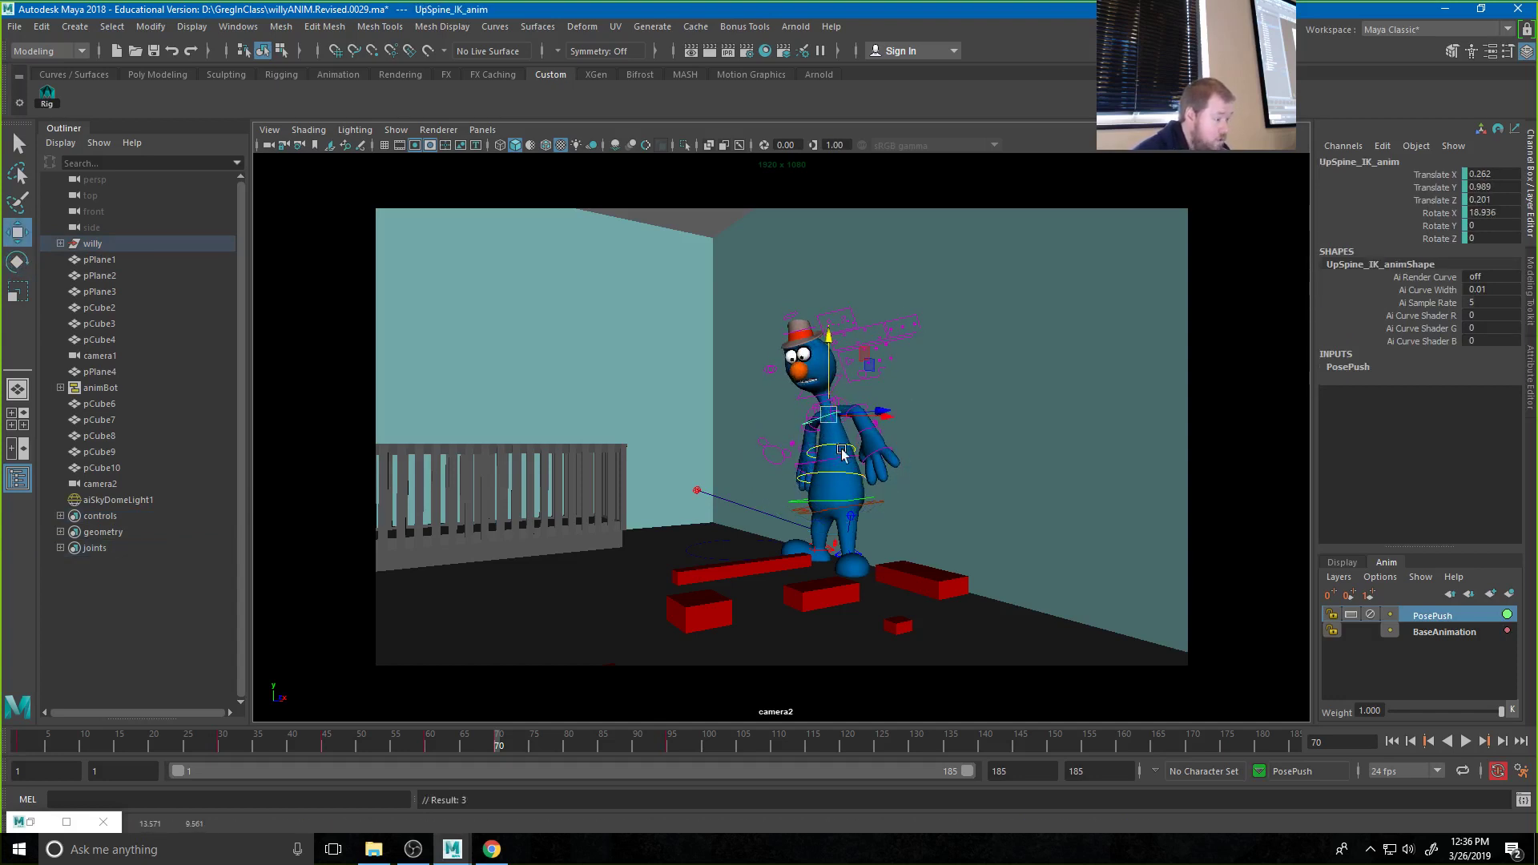
# Rotate the lower spine control and tilt the head control upward to push the pose at frame 70
pyautogui.click(848, 474)
pyautogui.press('e')
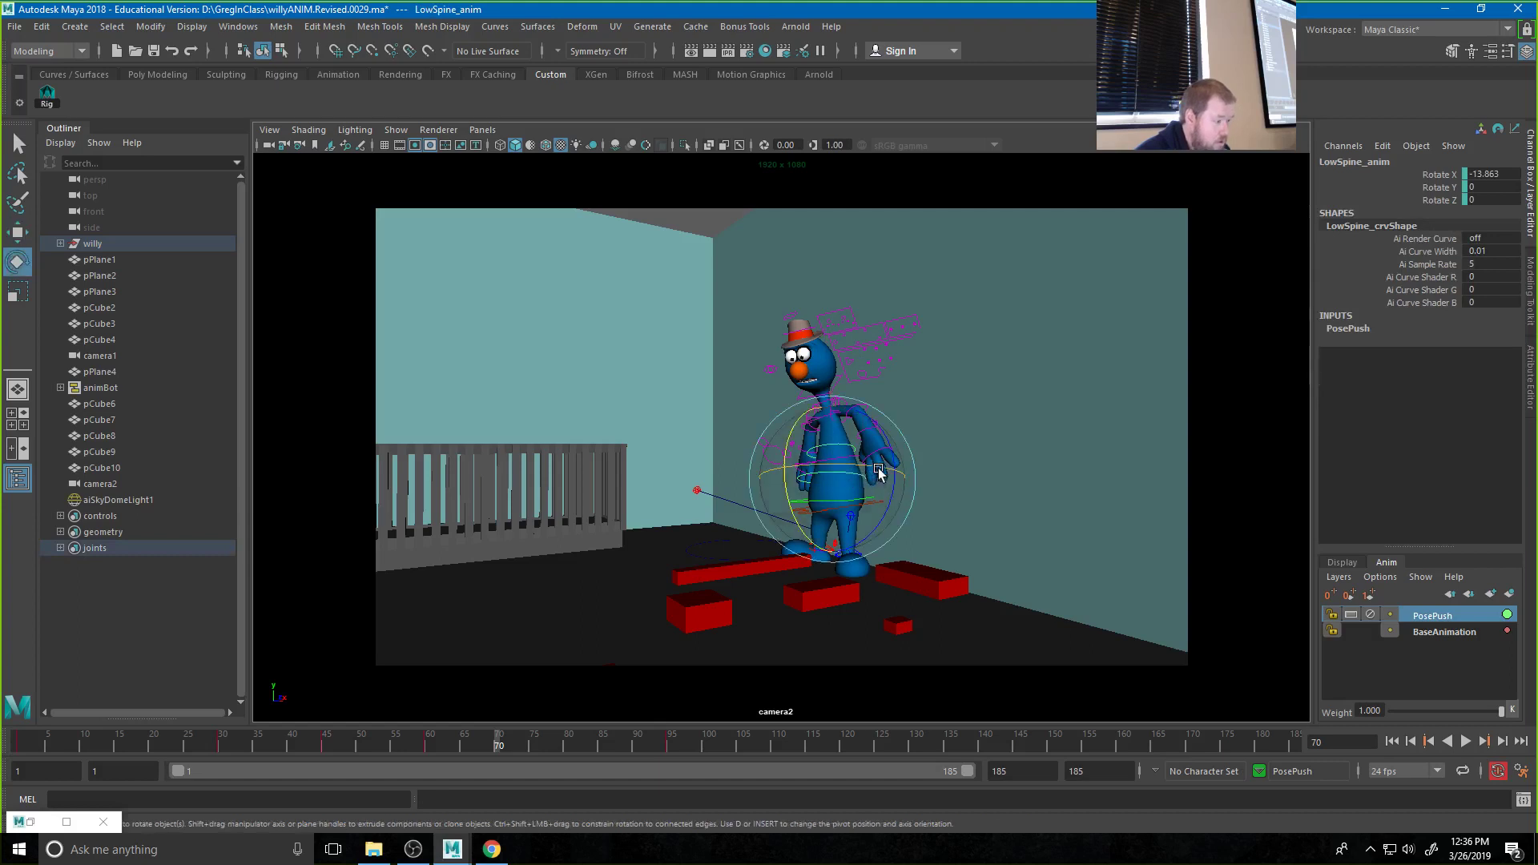
pyautogui.moveTo(871, 478); pyautogui.dragTo(809, 356)
pyautogui.press('s')
pyautogui.click(843, 384)
pyautogui.click(743, 330)
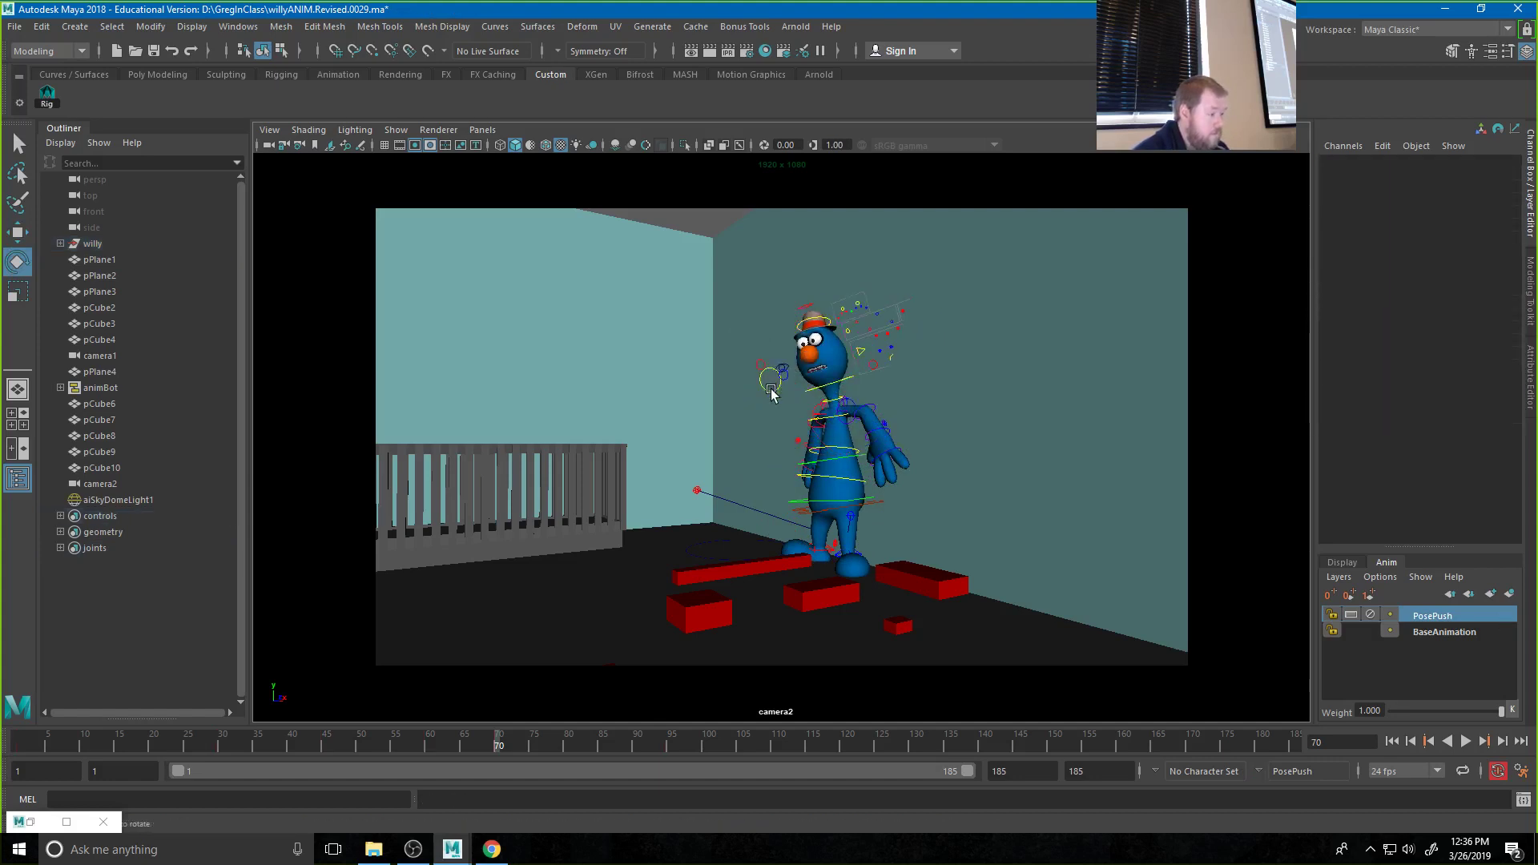
# Lower the eye aim control to about -6.134 in Translate Y at frame 70
pyautogui.click(772, 374)
pyautogui.press('w')
pyautogui.moveTo(771, 358); pyautogui.dragTo(770, 435)
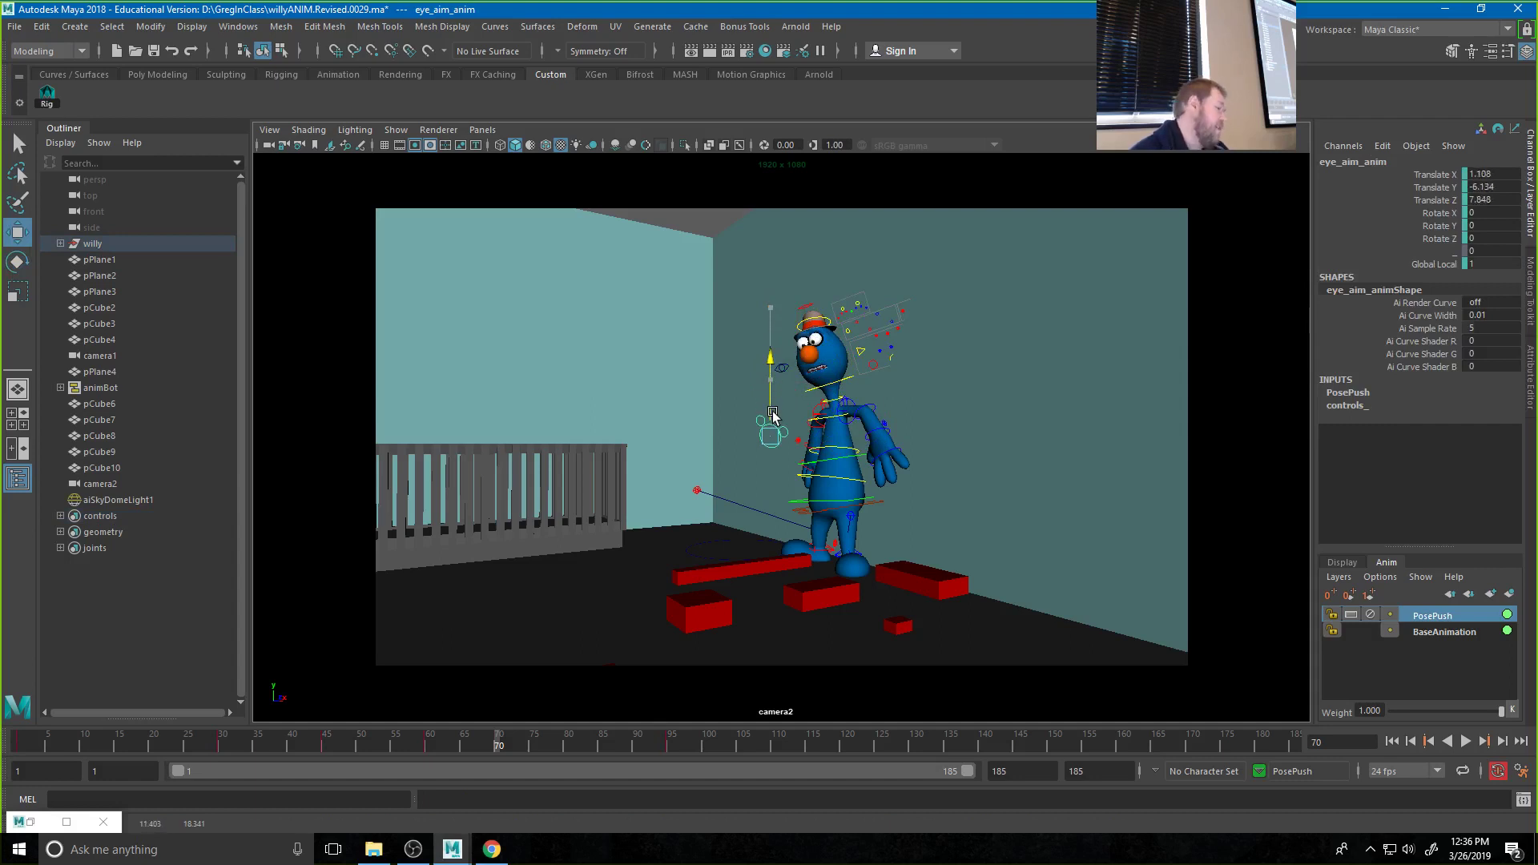
# Rotate the left upper arm FK control outward and rotate the right arm to lift its hand at frame 70
pyautogui.click(851, 424)
pyautogui.press('e')
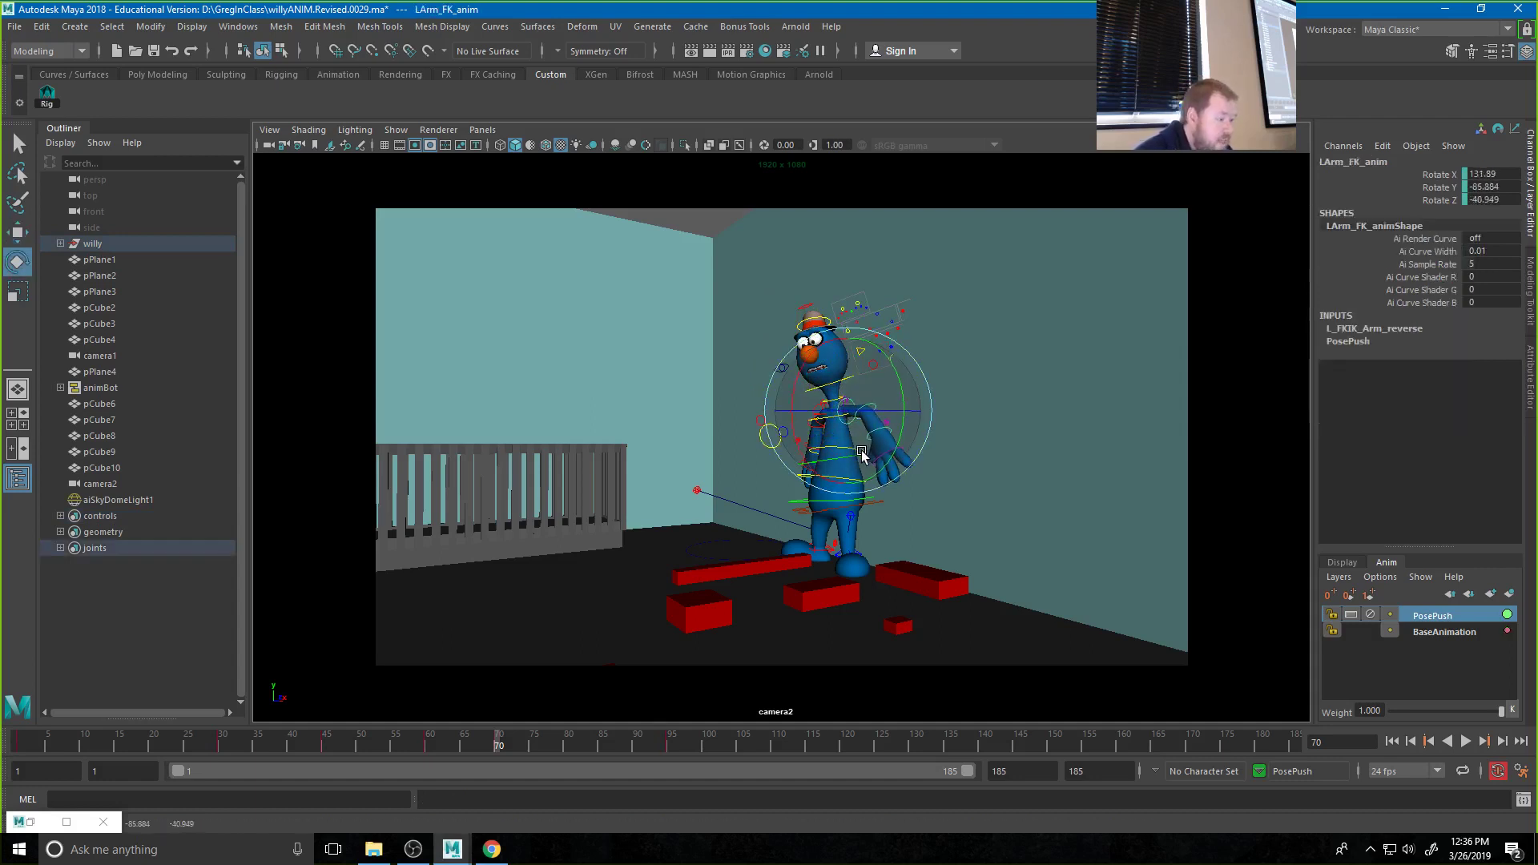
pyautogui.moveTo(862, 454); pyautogui.dragTo(869, 445)
pyautogui.click(777, 391)
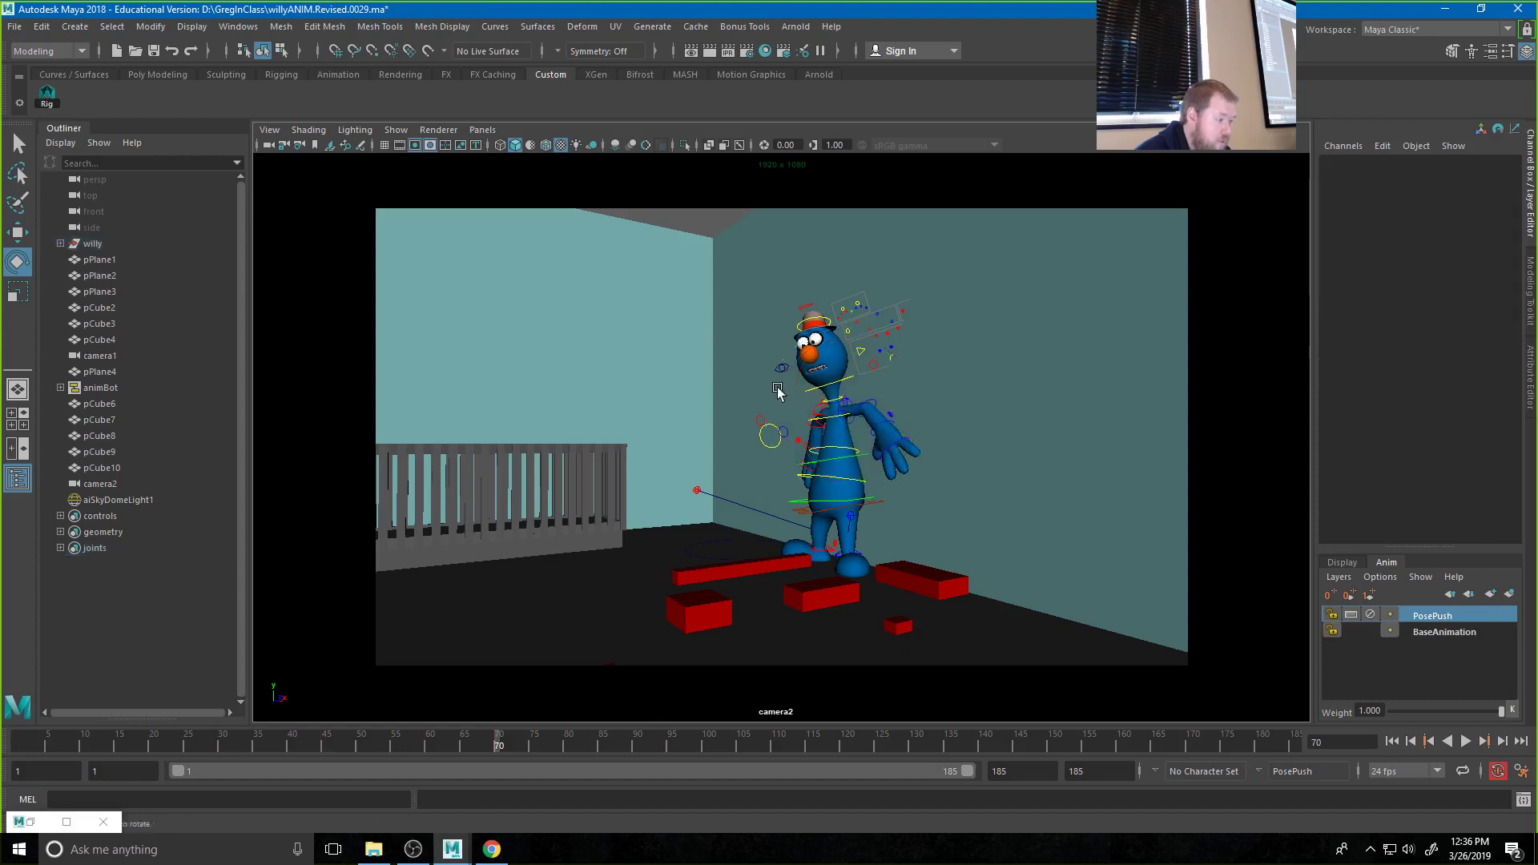
pyautogui.click(817, 407)
pyautogui.moveTo(821, 413); pyautogui.dragTo(877, 420)
pyautogui.click(692, 303)
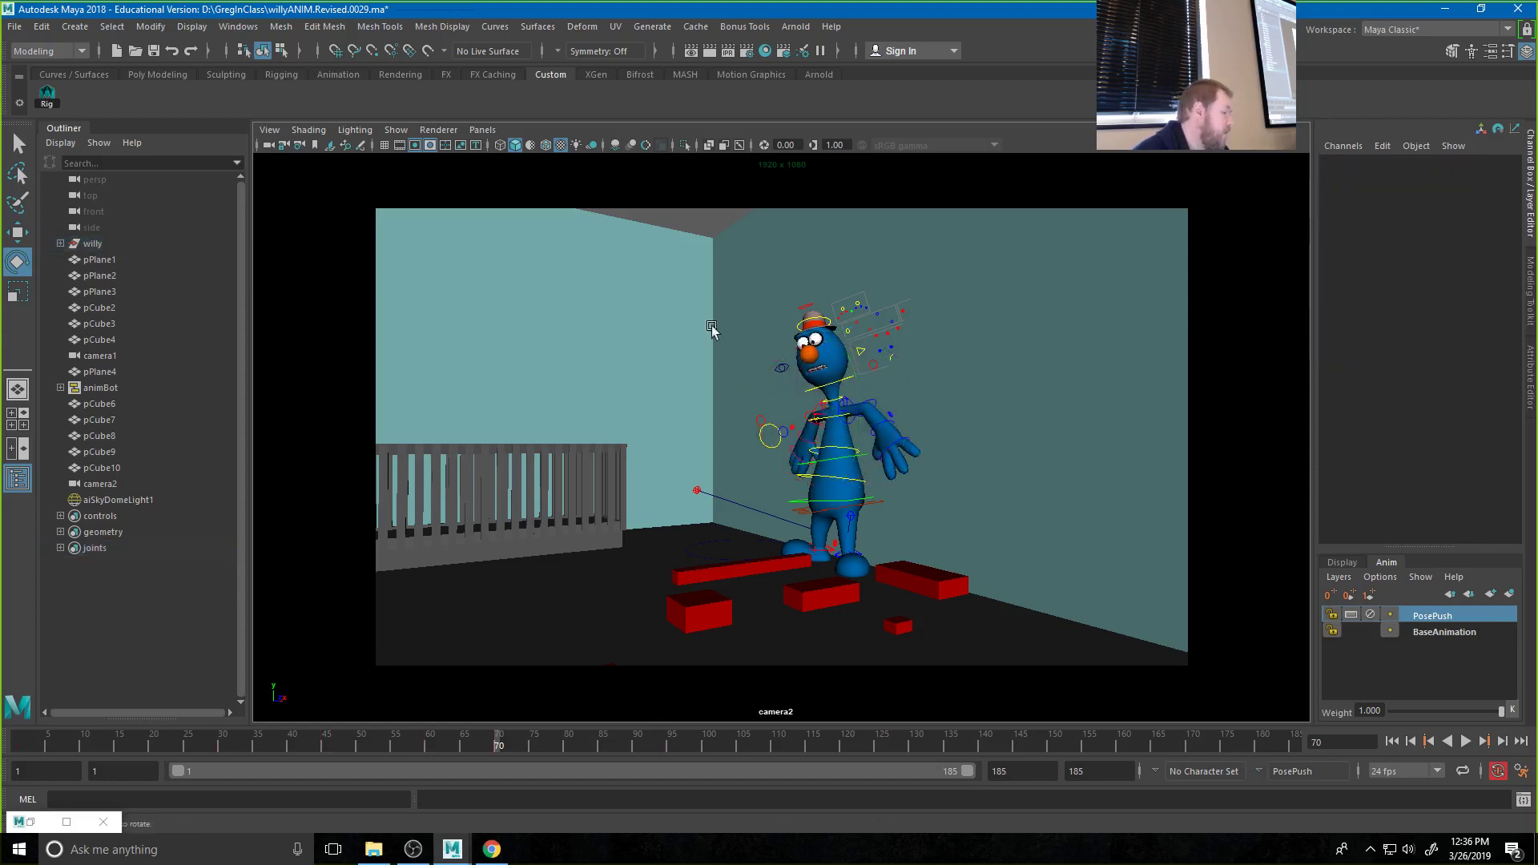
# Tilt the head control downward, rotate the neck control to about -13.9 in Rotate X and key the neck at frame 70
pyautogui.click(841, 383)
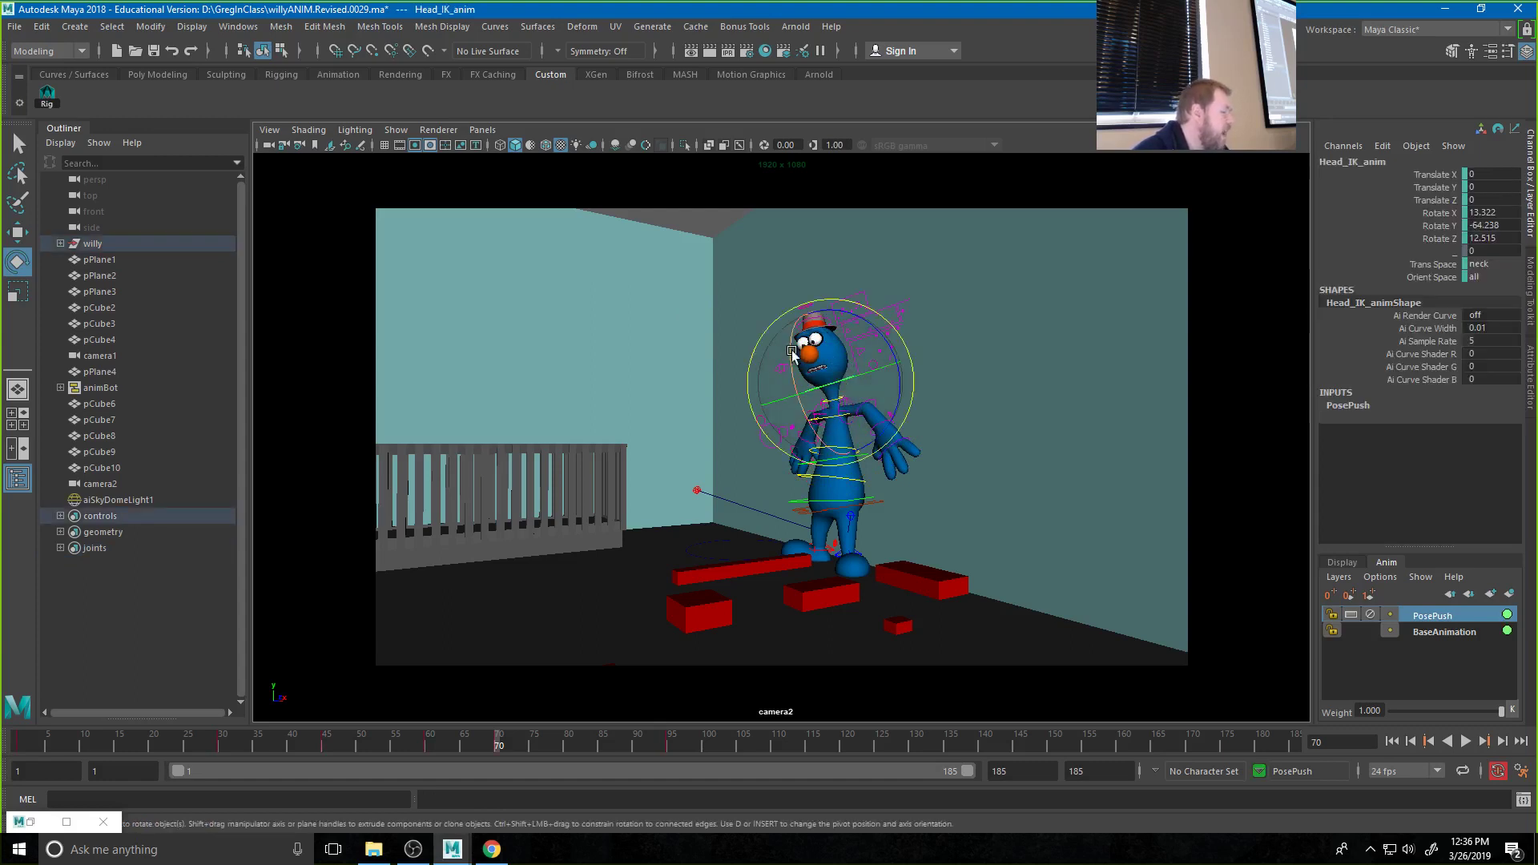
pyautogui.click(679, 354)
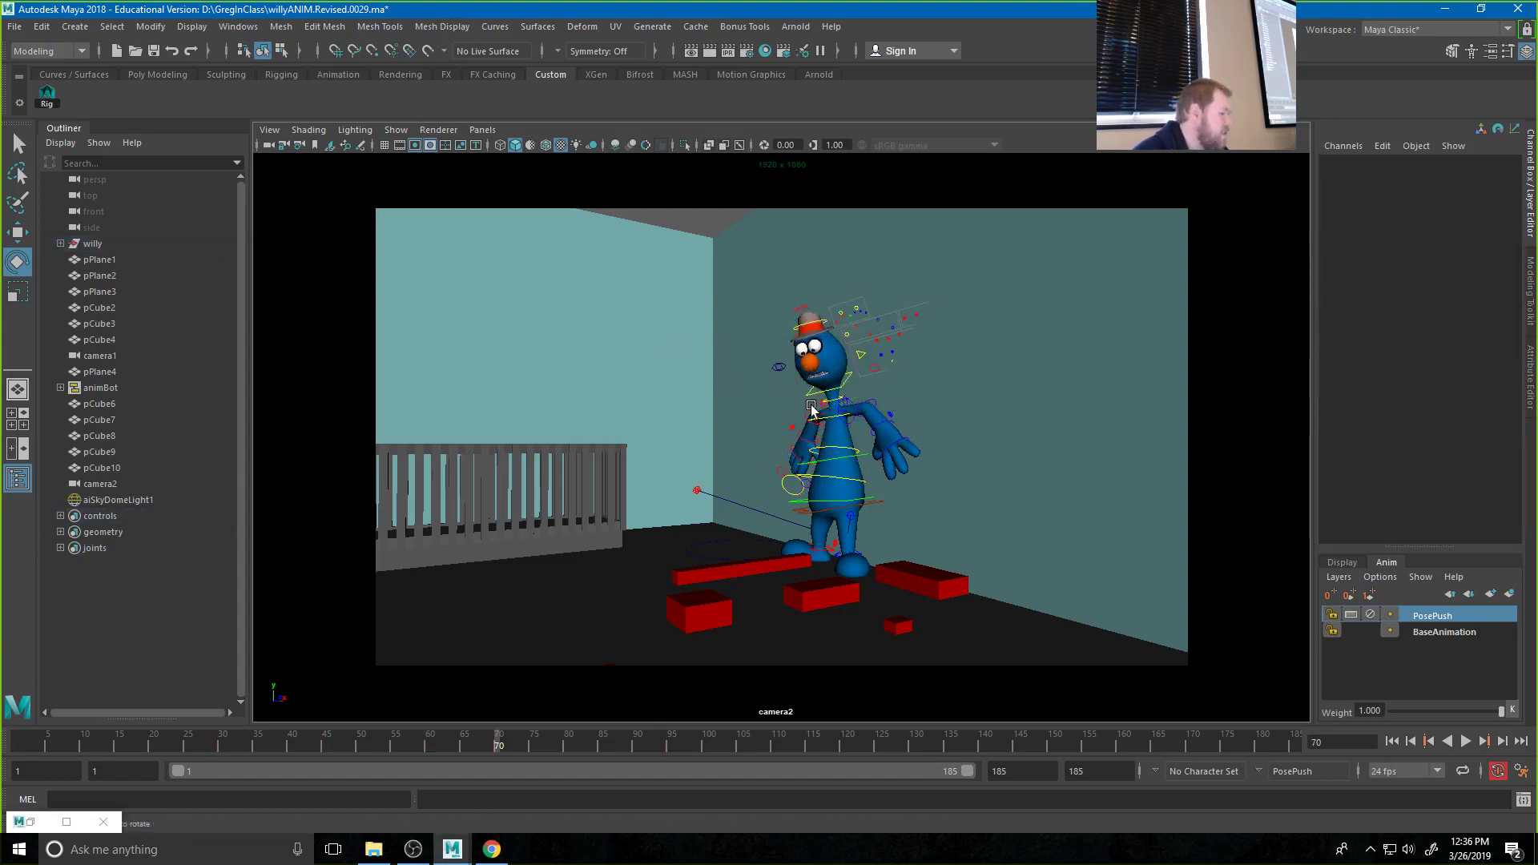
pyautogui.click(812, 408)
pyautogui.moveTo(812, 442); pyautogui.dragTo(811, 416)
pyautogui.press('s')
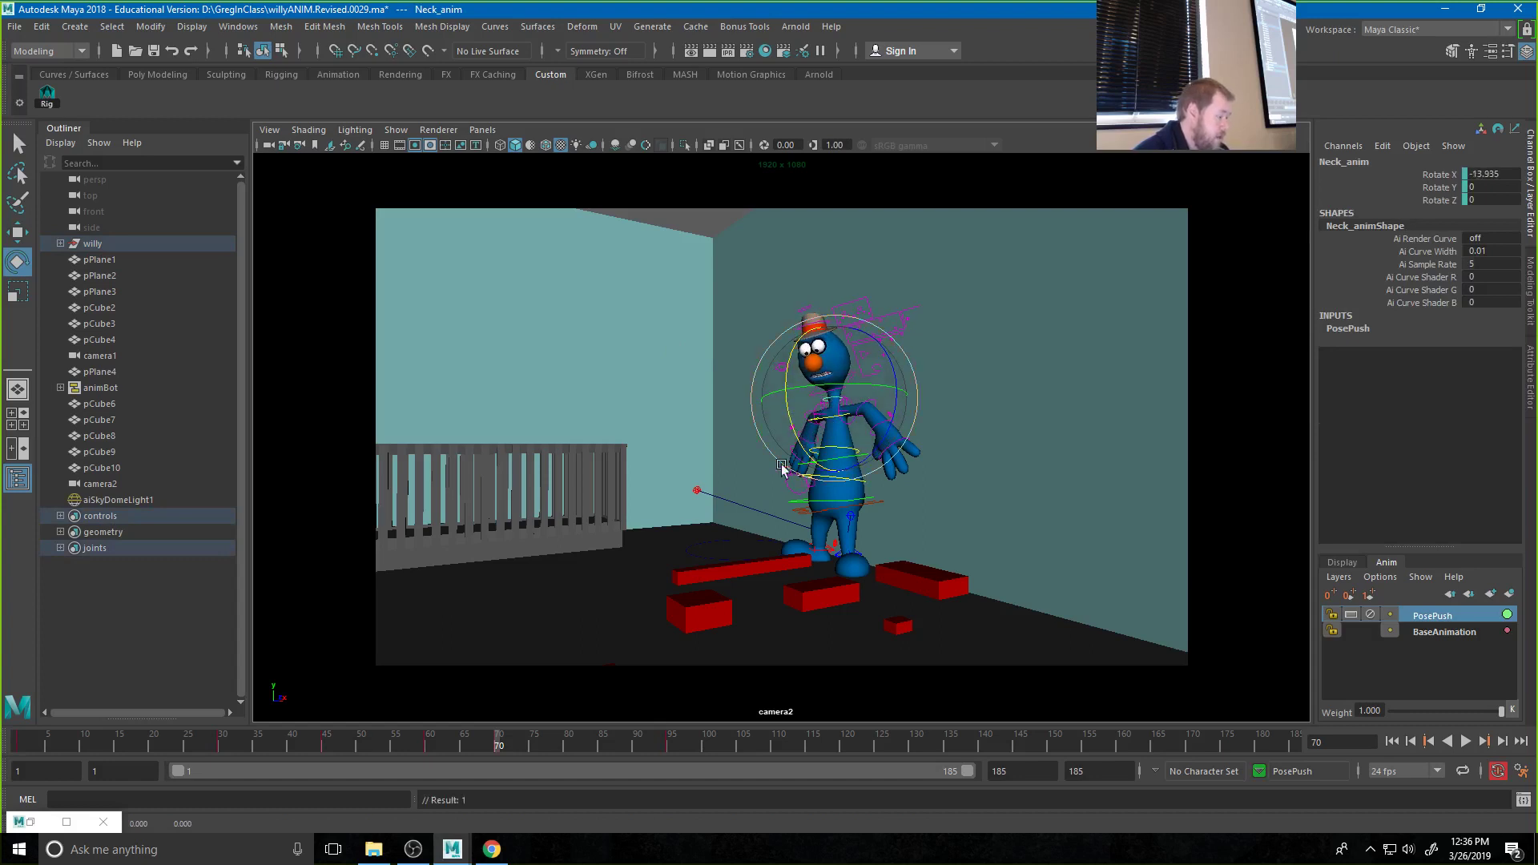
# Select all rig controls, key the pushed pose at frame 70 and play the animation from frame 1
pyautogui.click(50, 100)
pyautogui.press('s')
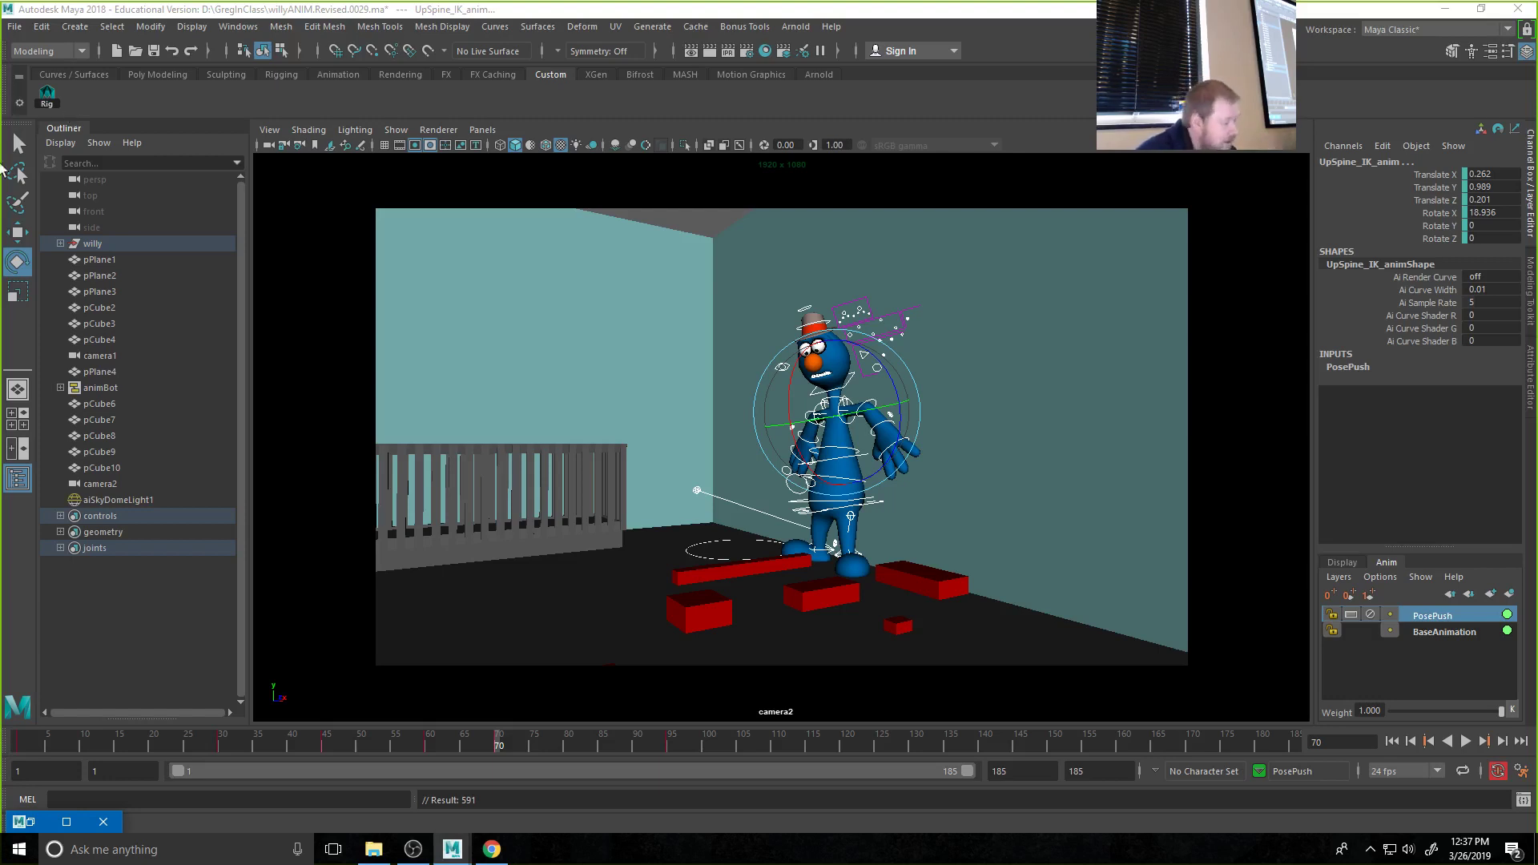
pyautogui.hotkey('alt', 'v')
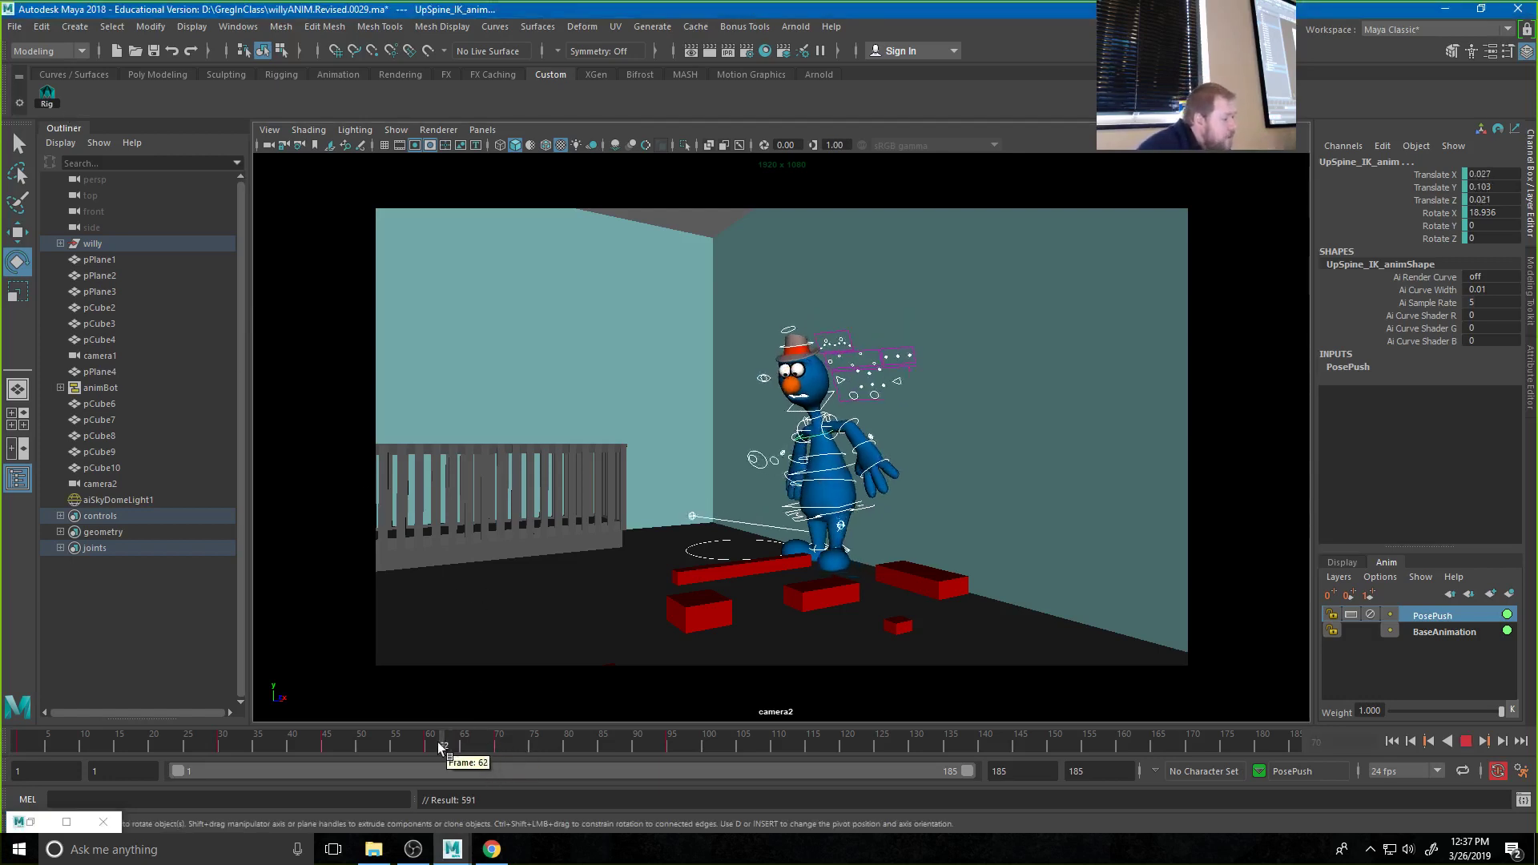
pyautogui.moveTo(165, 737); pyautogui.dragTo(18, 741)
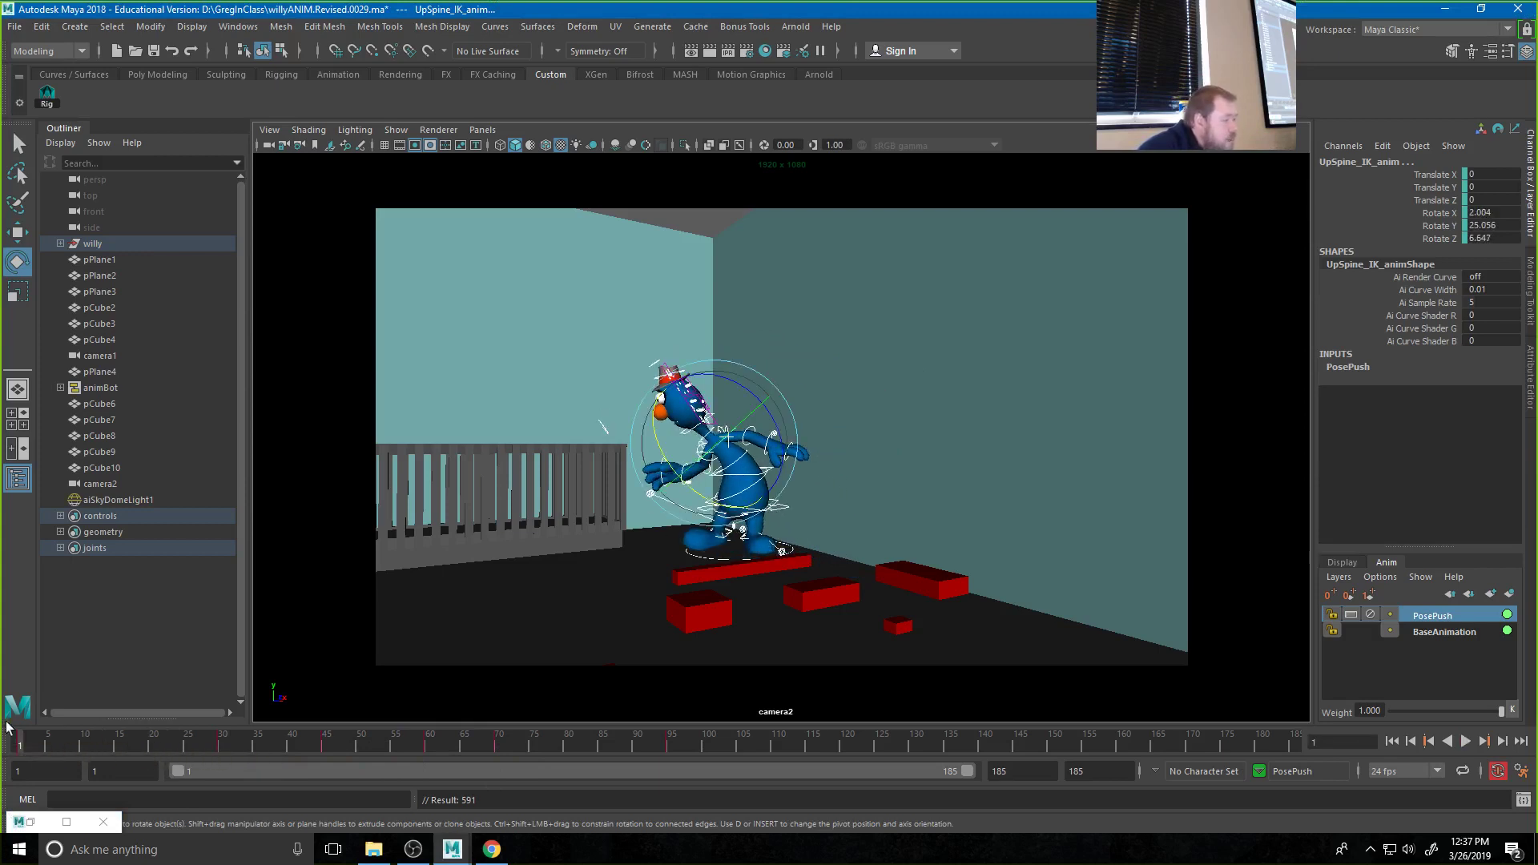
pyautogui.click(1466, 742)
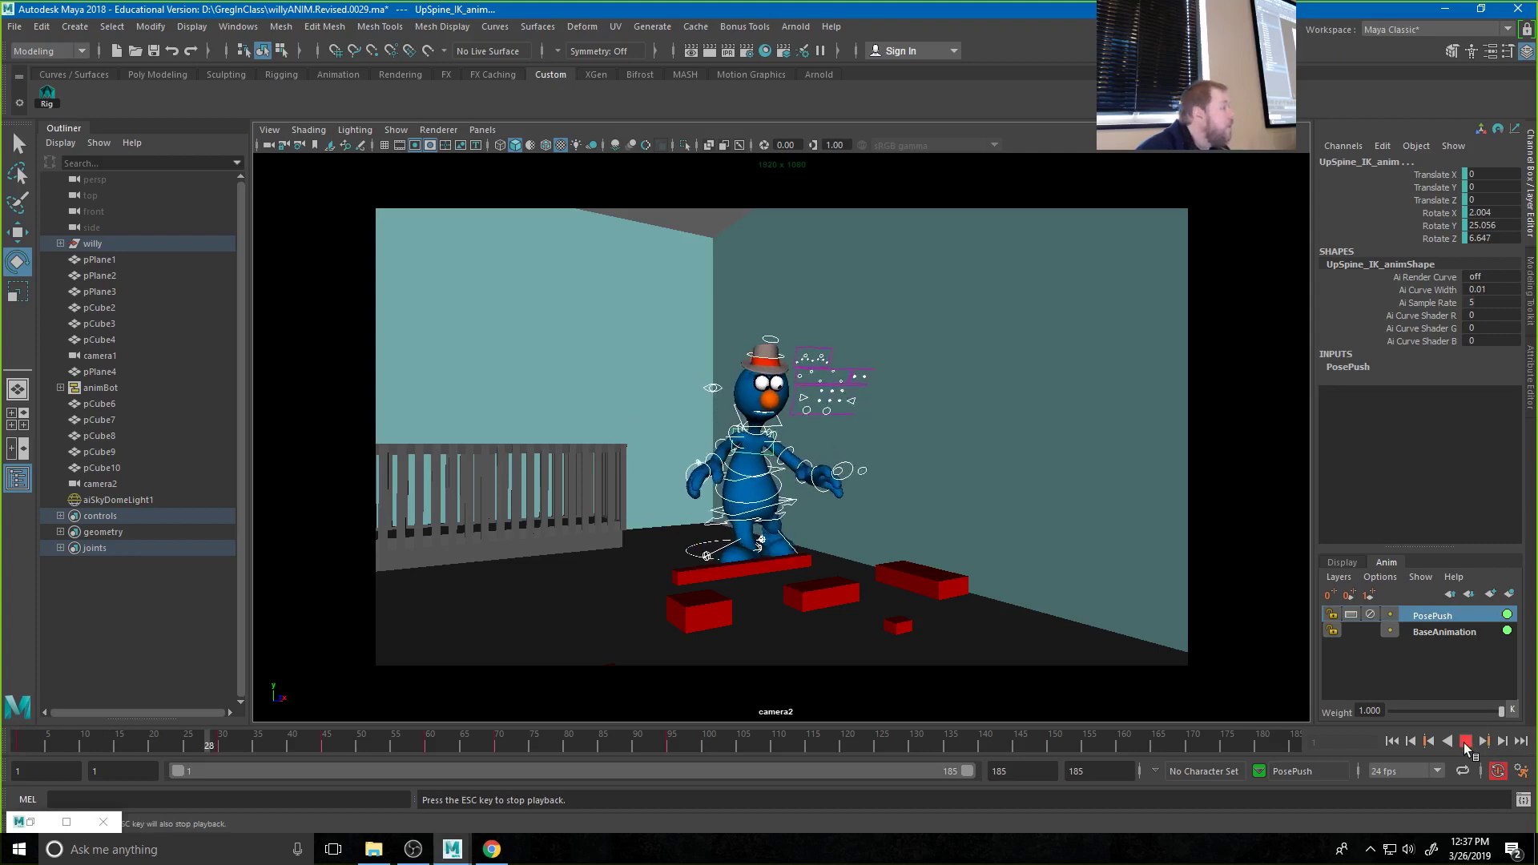
pyautogui.press('Escape')
# Key all rig controls on the PosePush layer at frame 154 and go ahead to frame 161
pyautogui.moveTo(766, 750); pyautogui.dragTo(1078, 758)
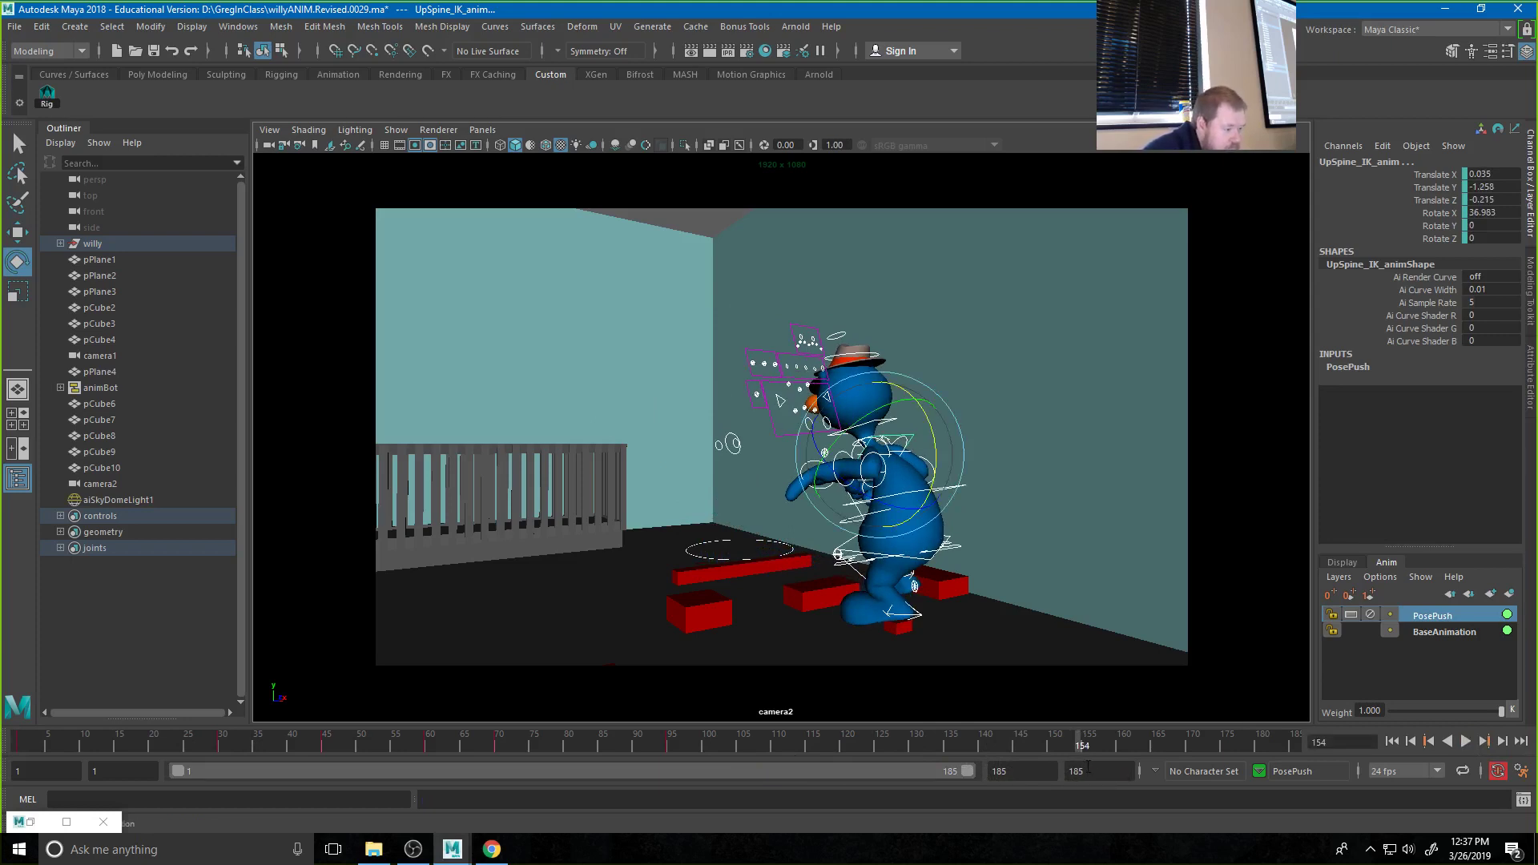
pyautogui.press('s')
pyautogui.hotkey('alt', 'v')
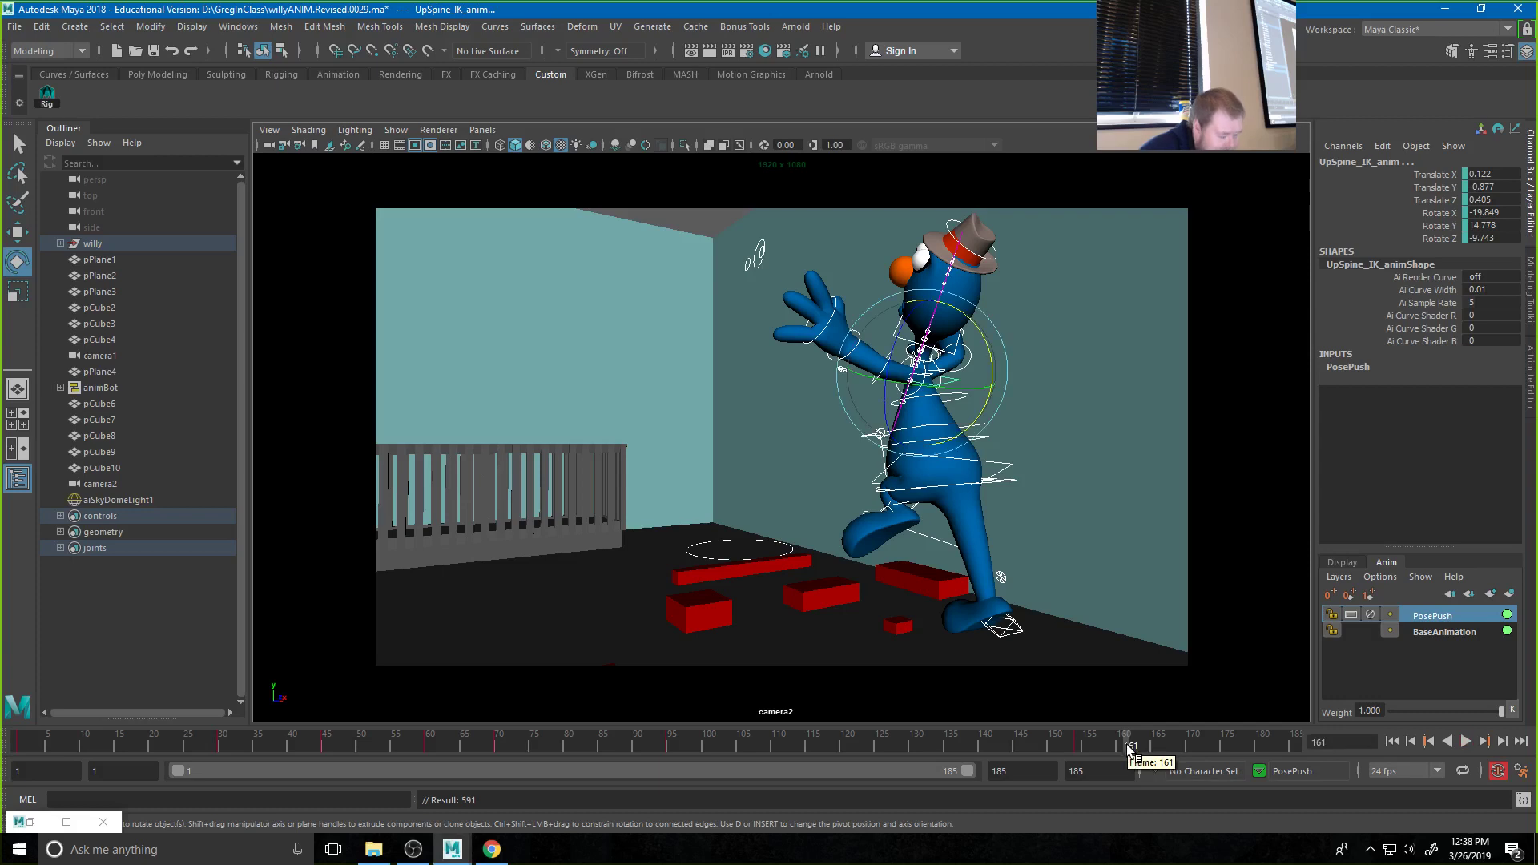
pyautogui.click(1128, 747)
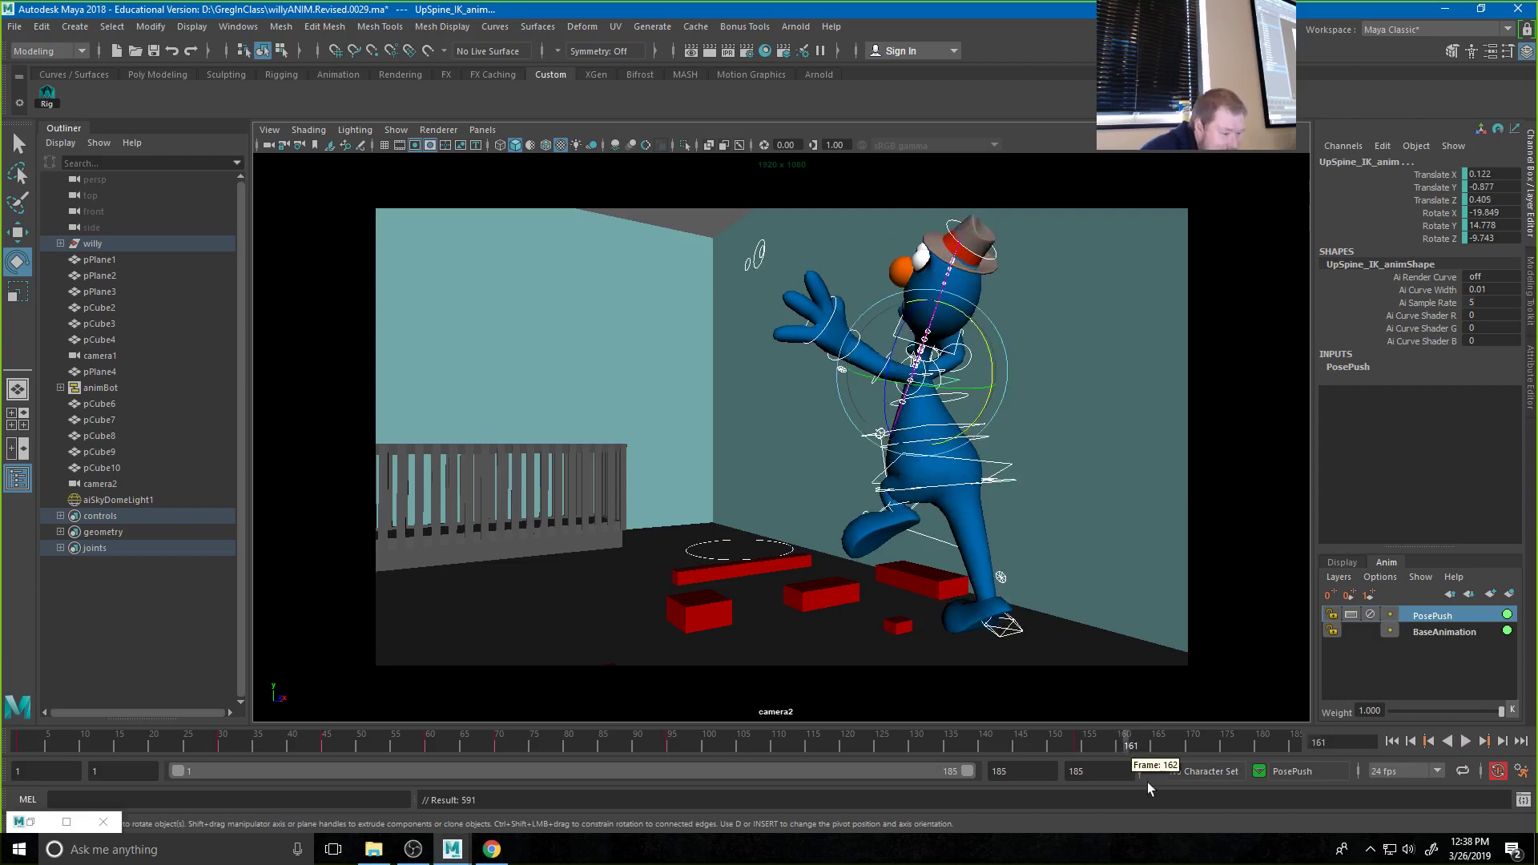
# At frame 157, raise the COG and both leg IK controls together, bringing the left leg to about 8.843 in Translate Y
pyautogui.click(1101, 745)
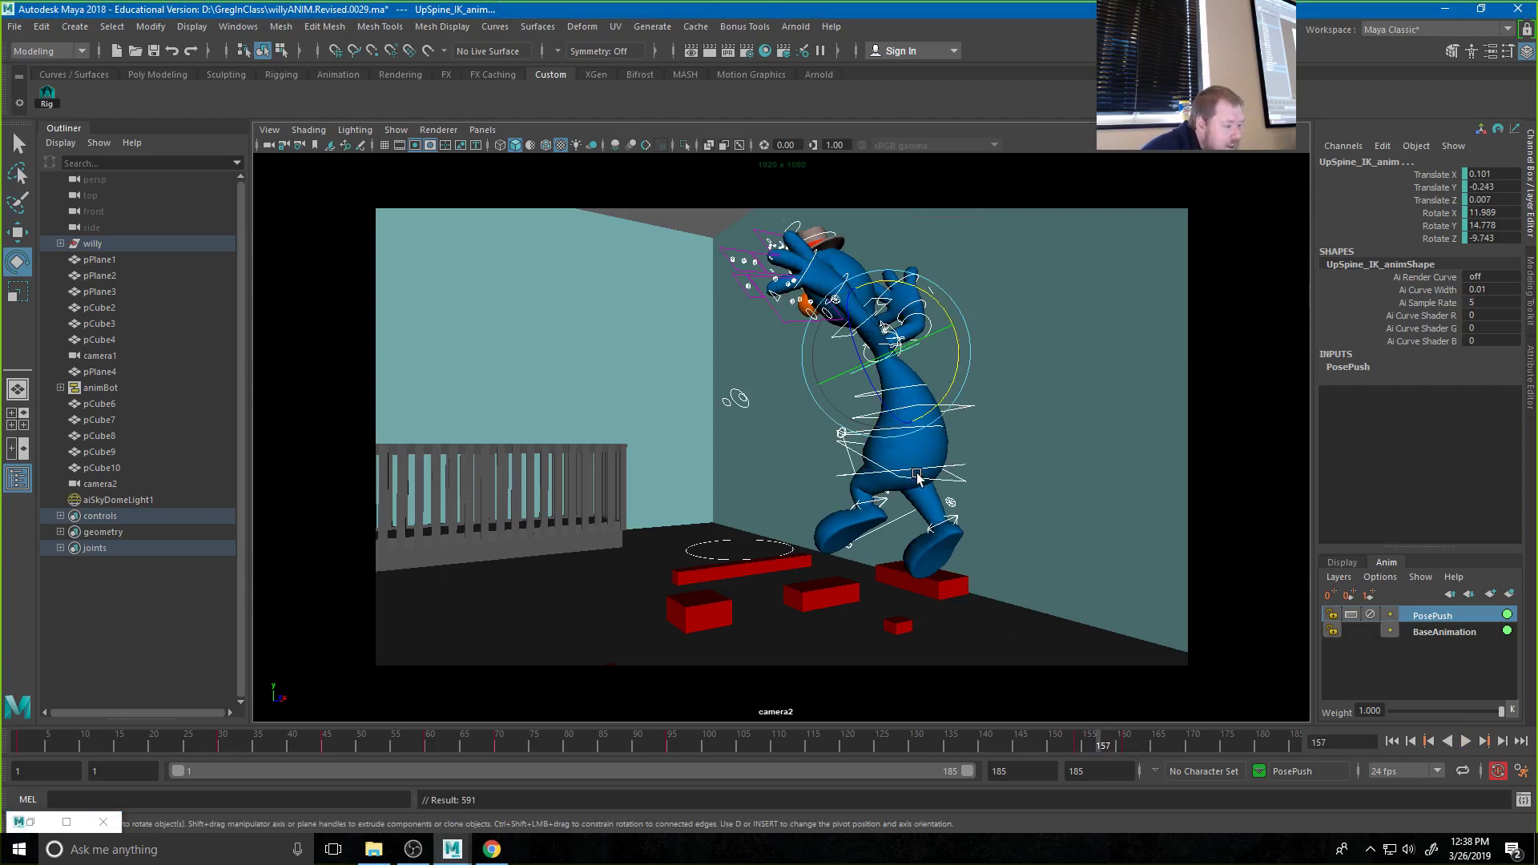
pyautogui.click(1081, 484)
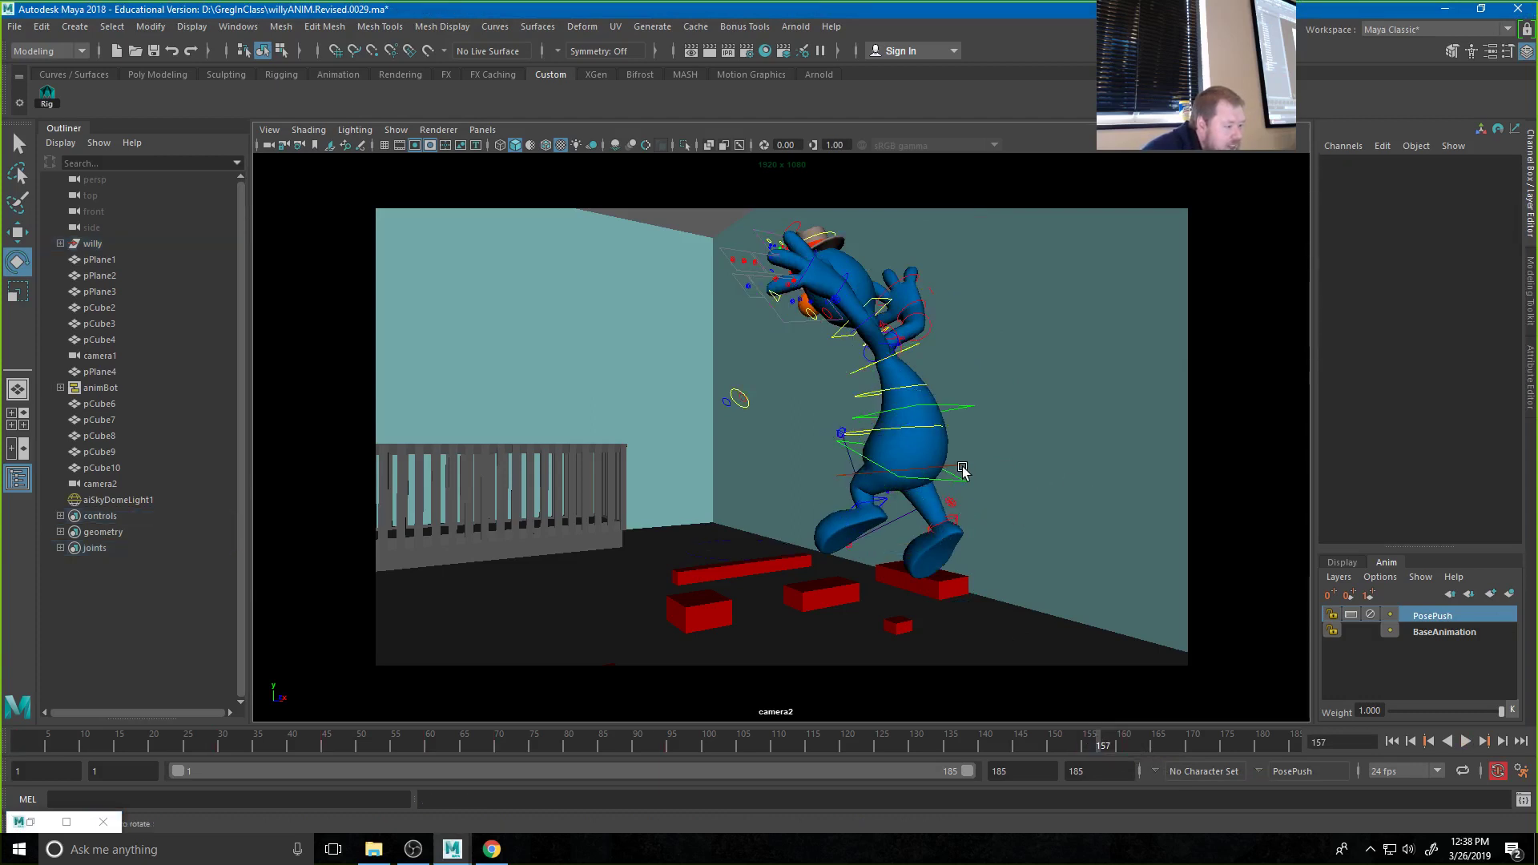
pyautogui.click(962, 470)
pyautogui.press('w')
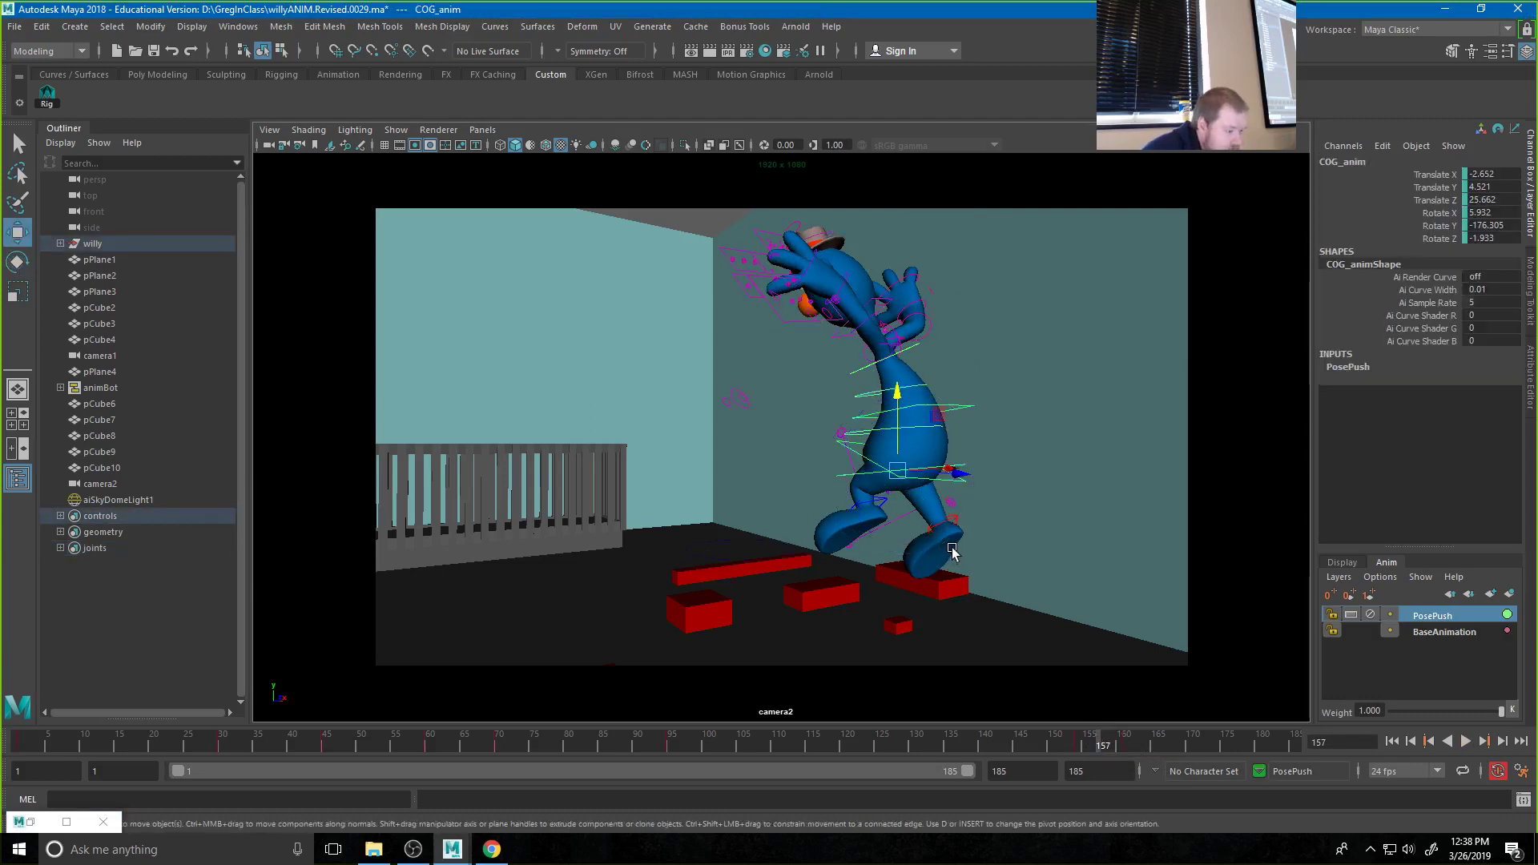
pyautogui.click(952, 526)
pyautogui.click(875, 508)
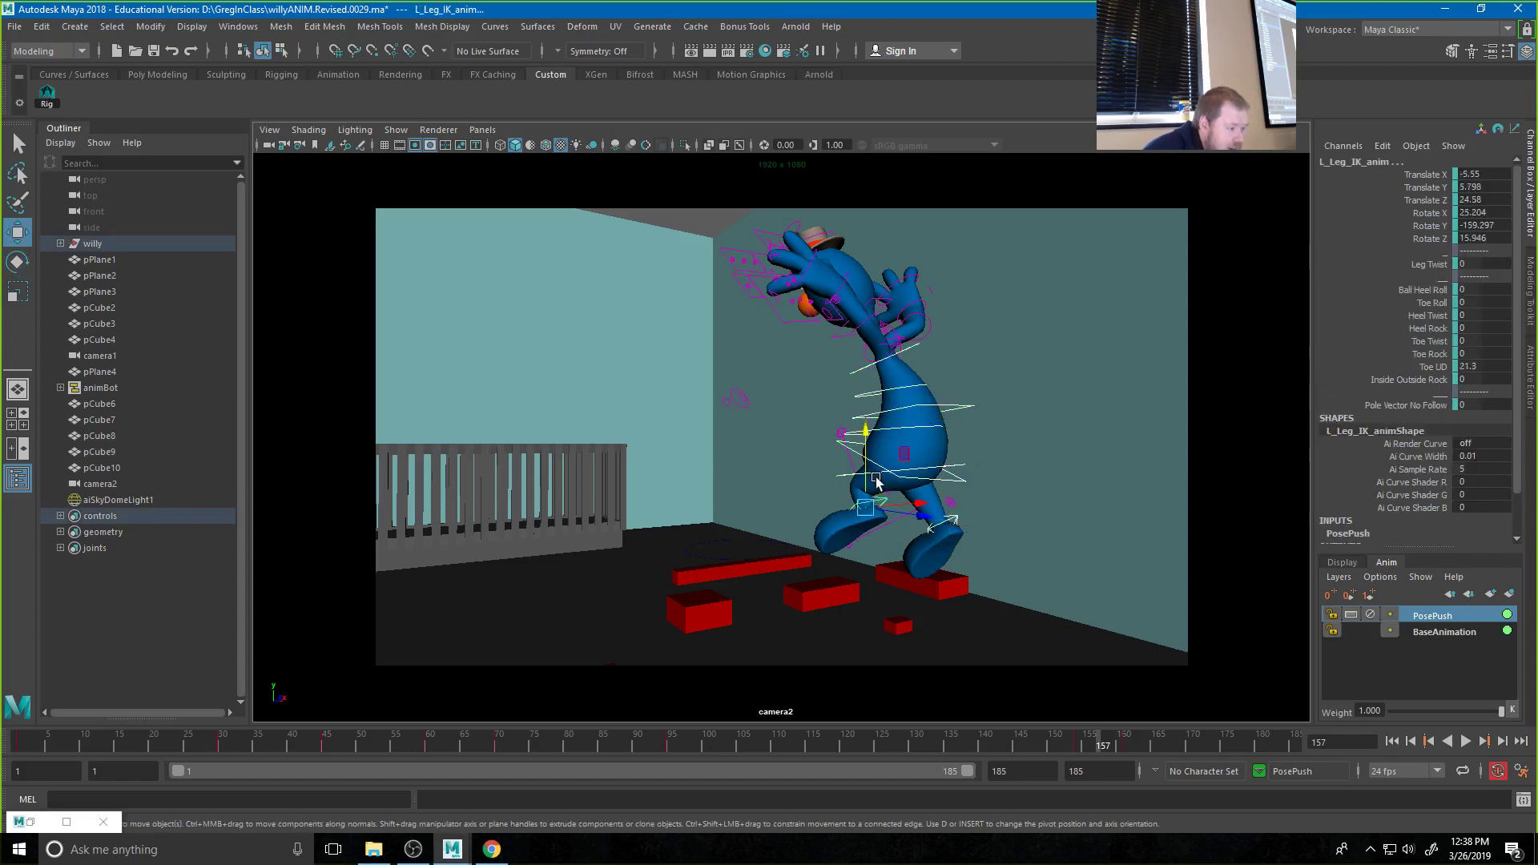
pyautogui.moveTo(875, 504); pyautogui.dragTo(874, 433)
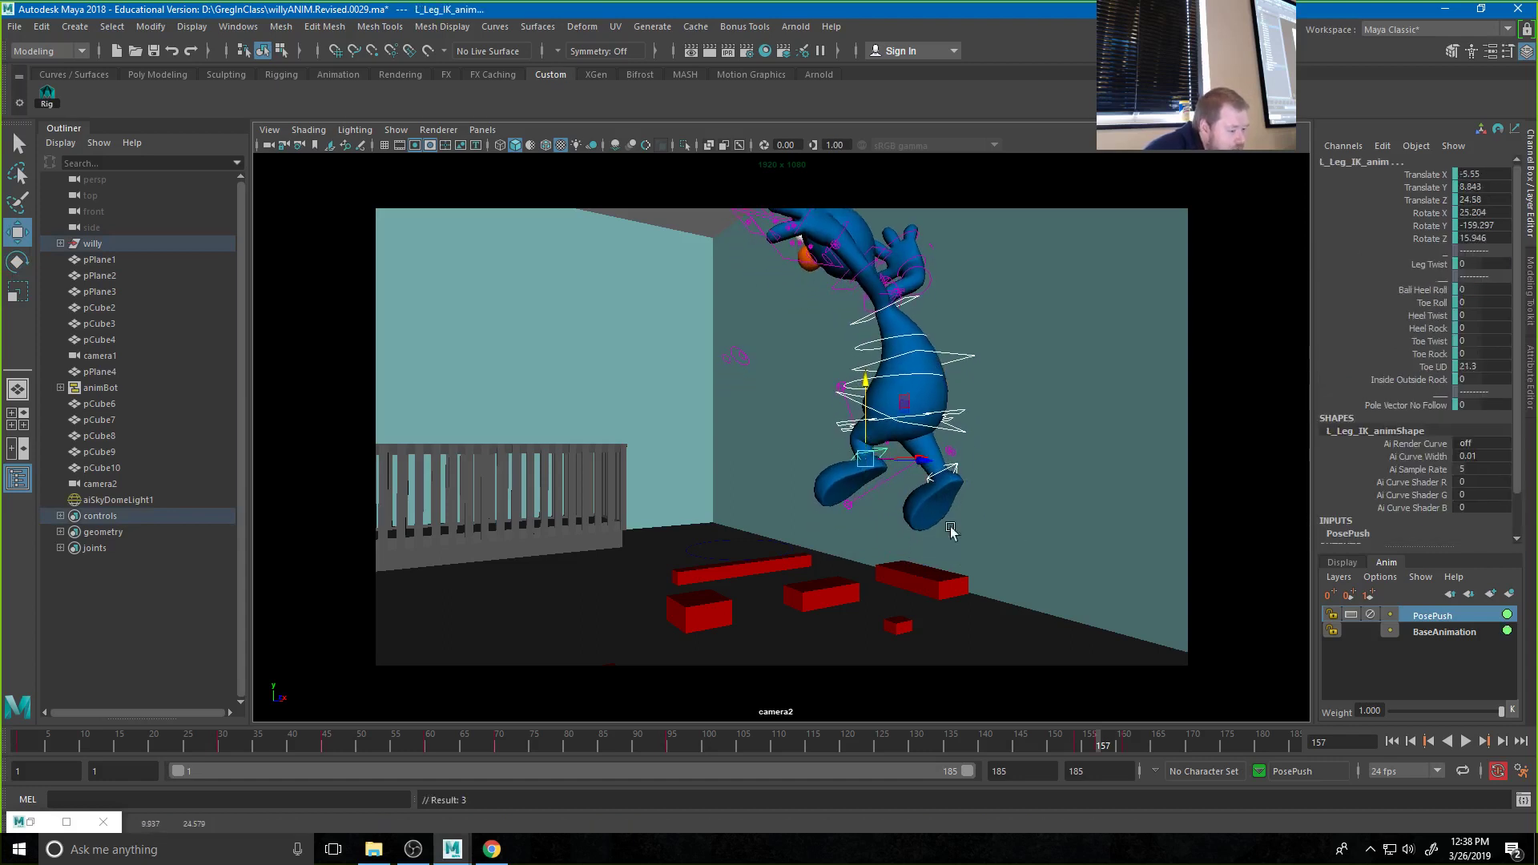
# Play back the animation and hide the NURBS curves in the camera2 view
pyautogui.moveTo(1091, 745); pyautogui.dragTo(723, 744)
pyautogui.click(1465, 743)
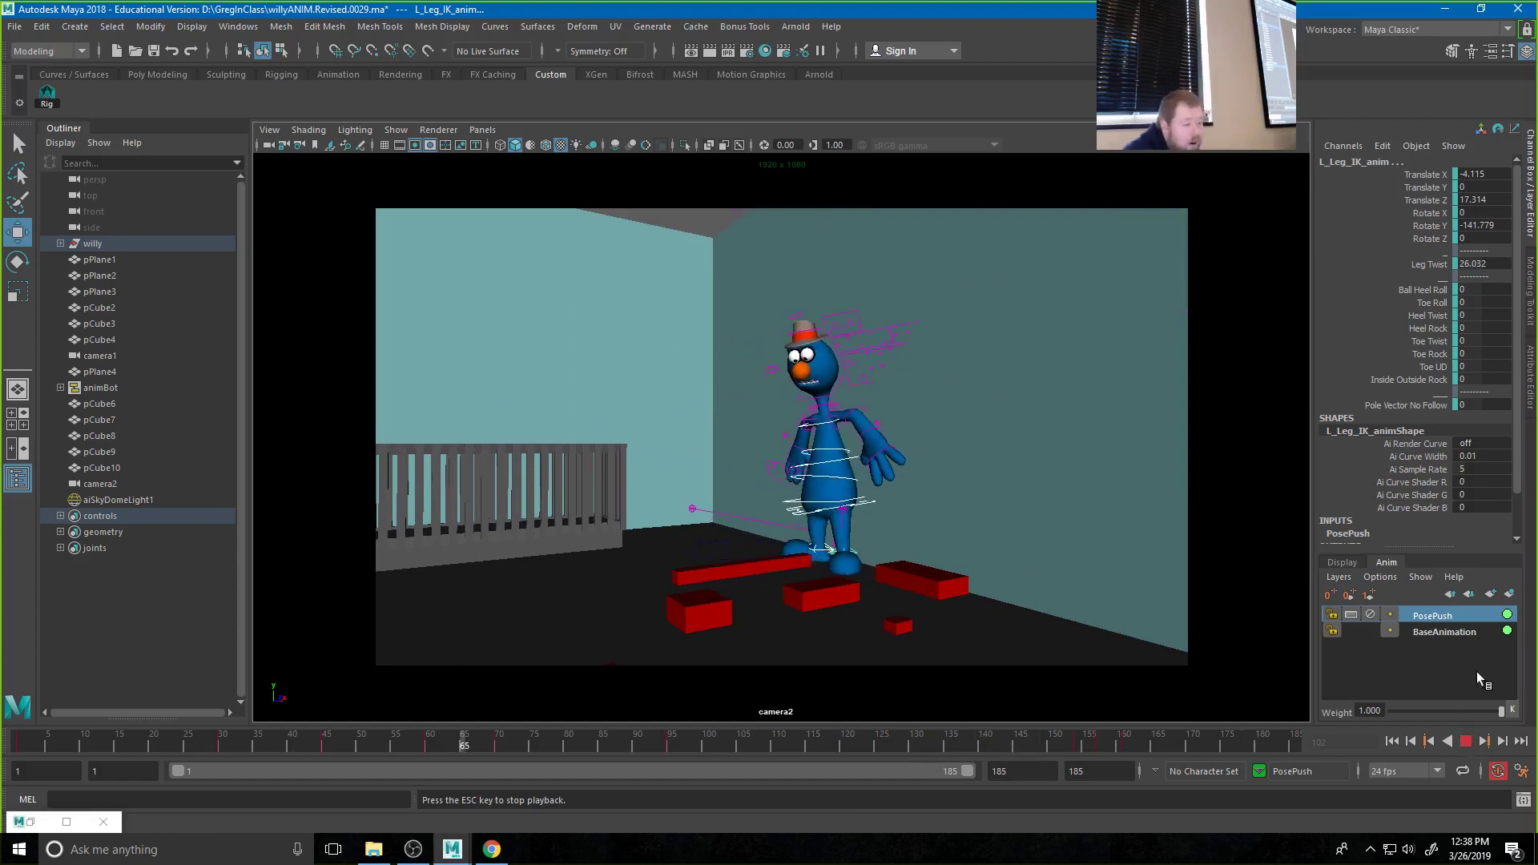
pyautogui.click(395, 130)
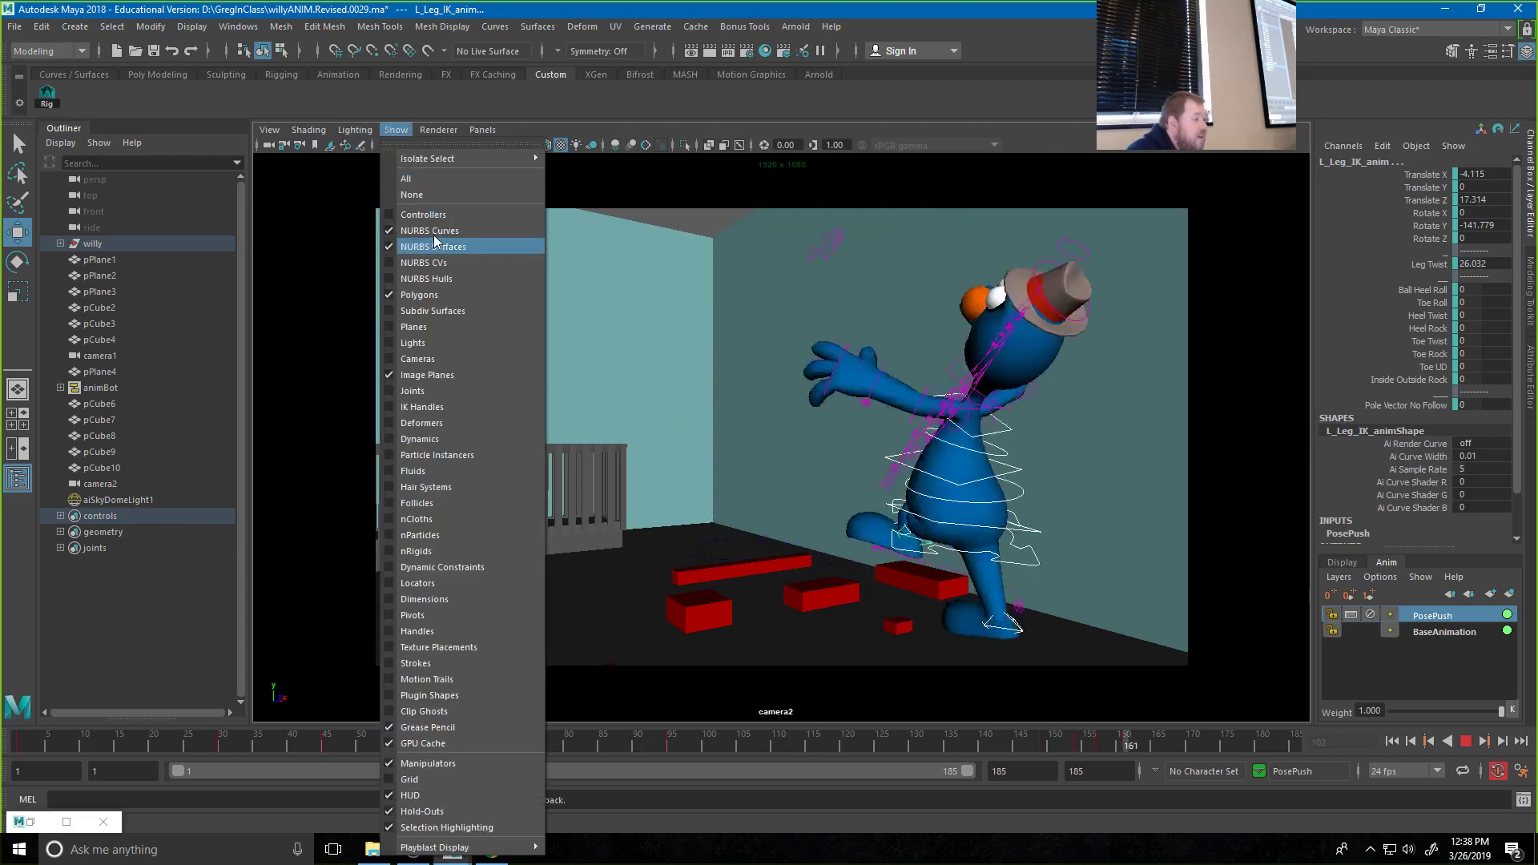
pyautogui.click(430, 231)
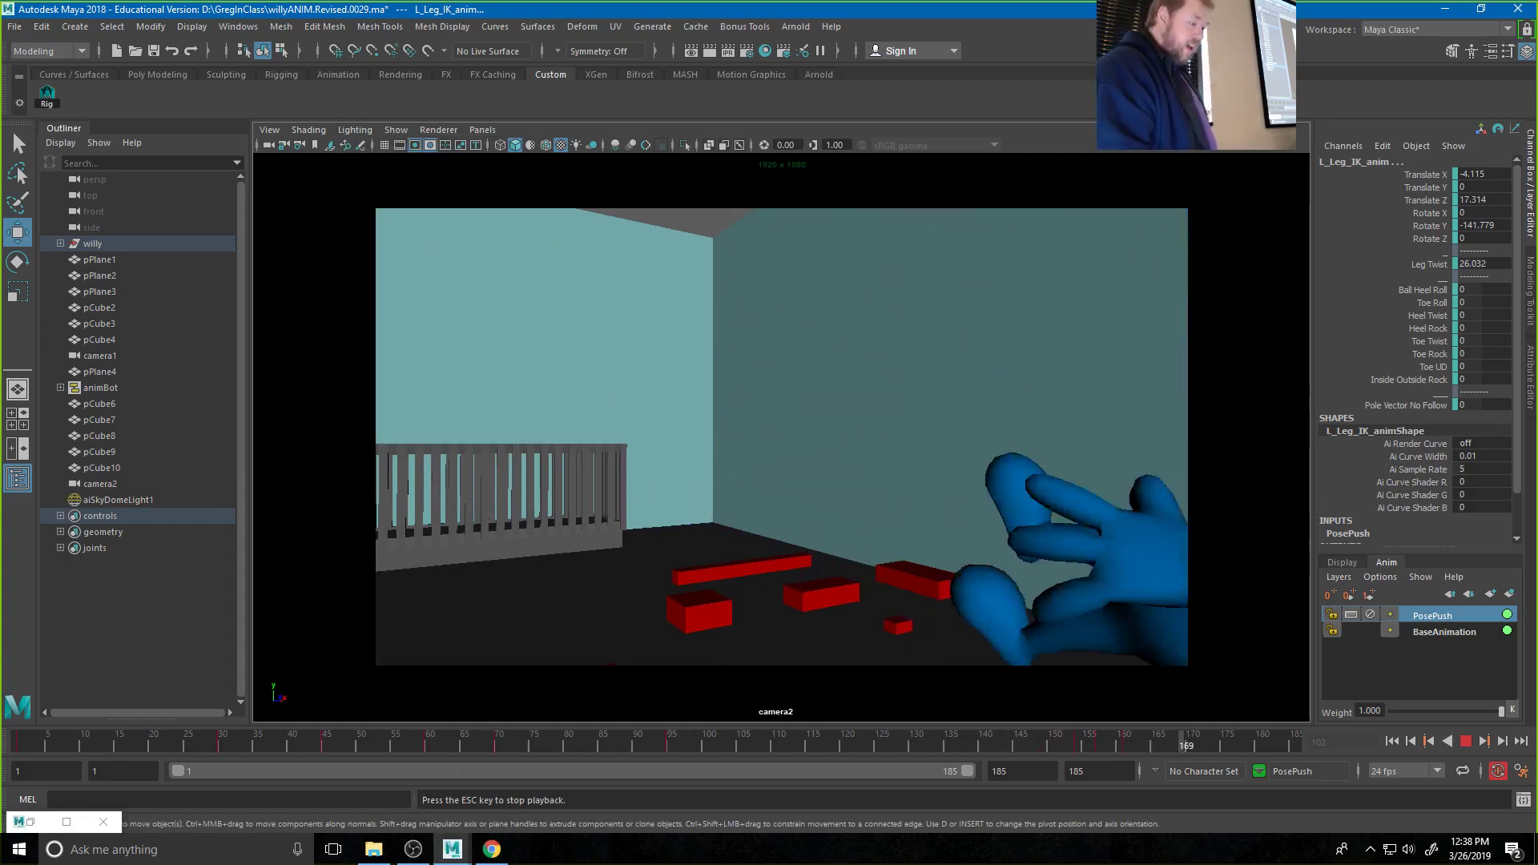
# Lock the PosePush animation layer and unlock it again during playback
pyautogui.click(1371, 613)
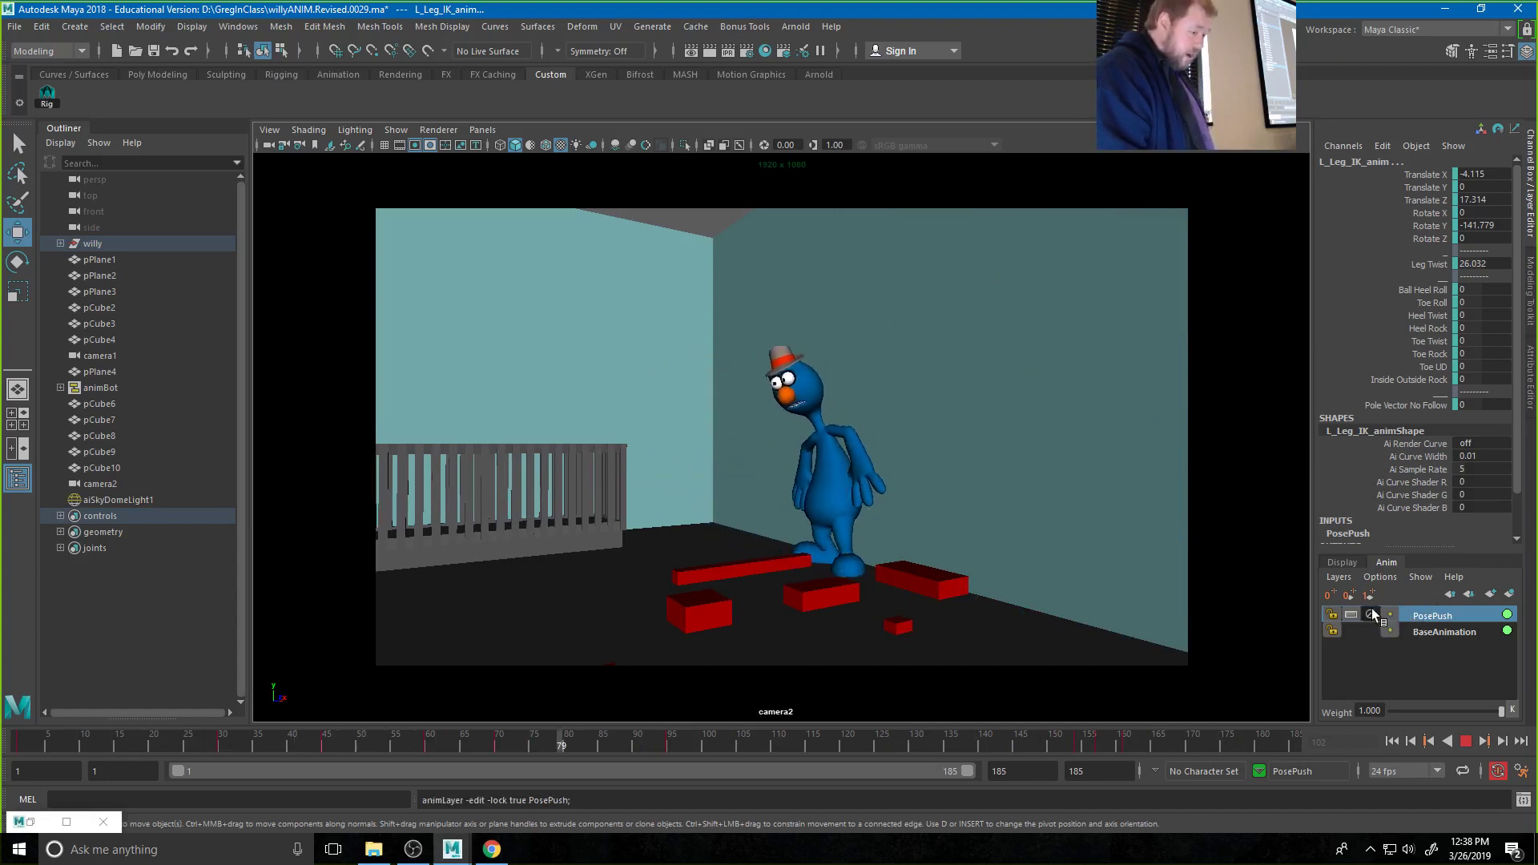
pyautogui.click(1372, 613)
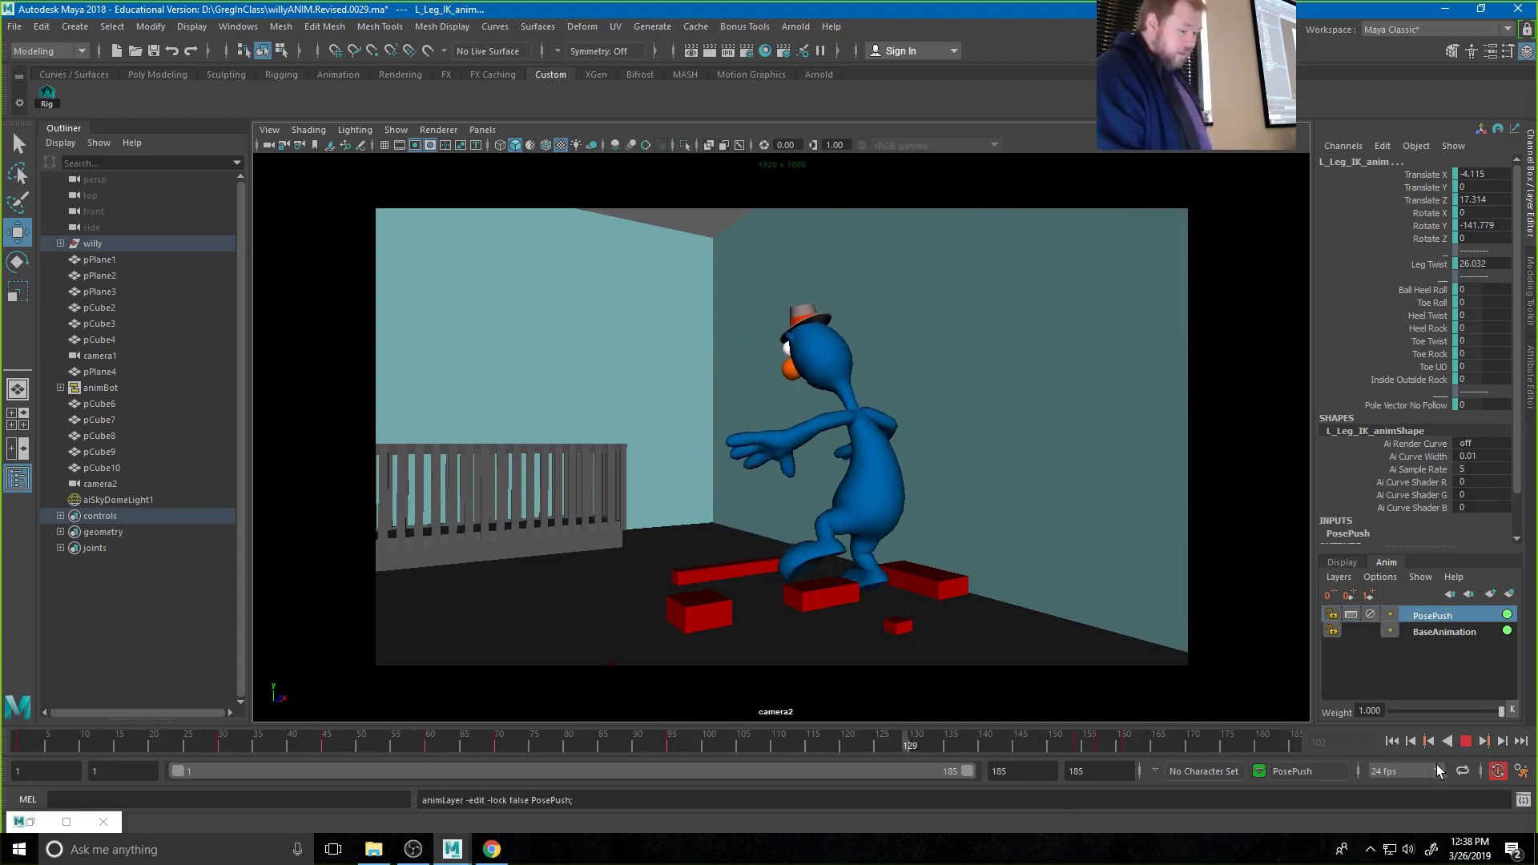
# Copy the left leg IK control's keys at frame 70 on the PosePush layer and paste them at frame 60
pyautogui.moveTo(673, 742); pyautogui.dragTo(494, 767)
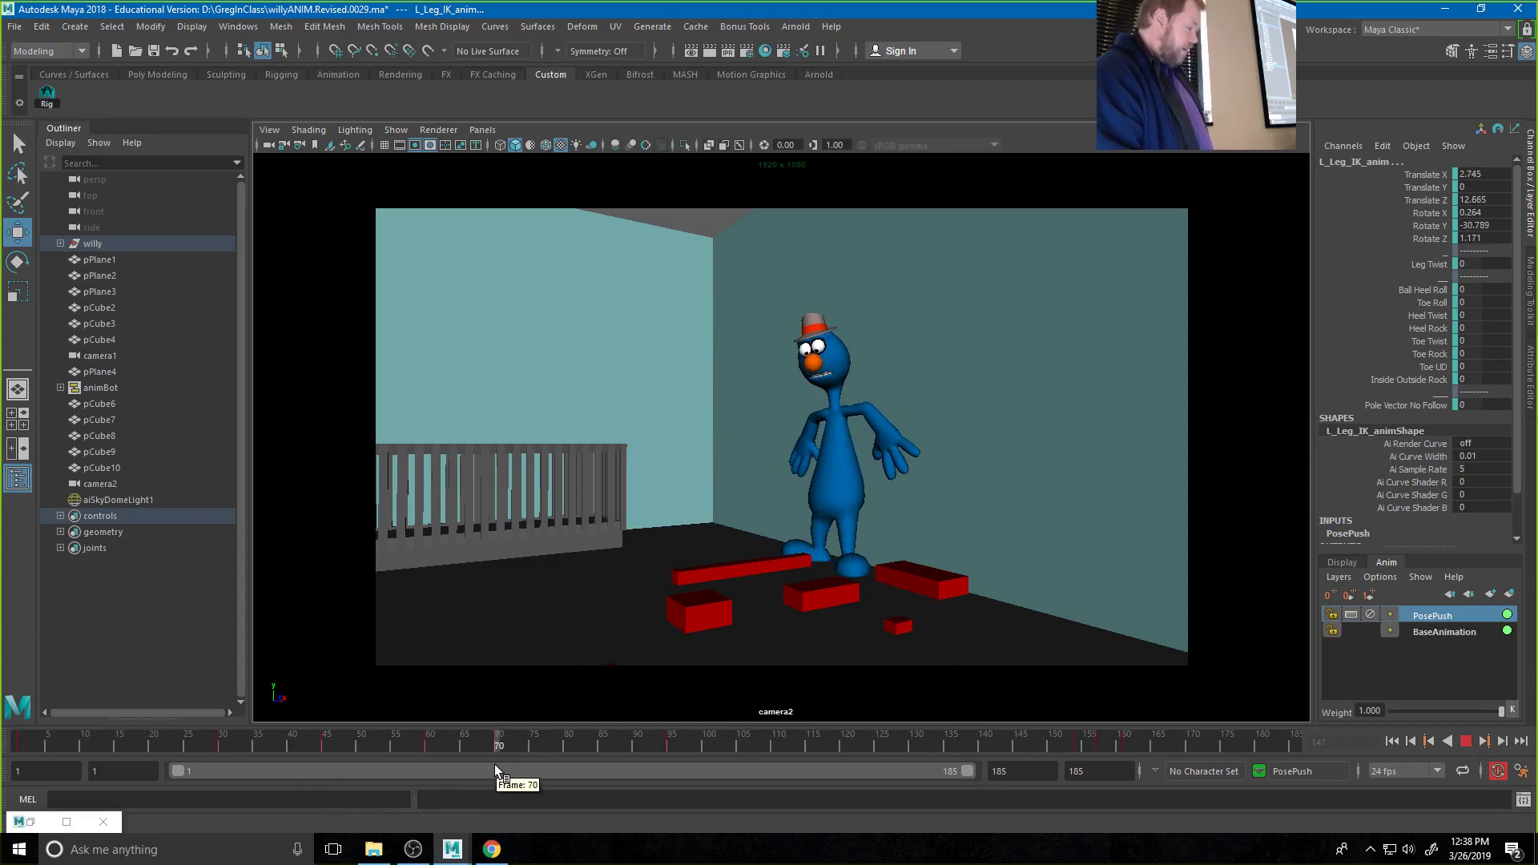
pyautogui.moveTo(495, 766); pyautogui.dragTo(426, 747)
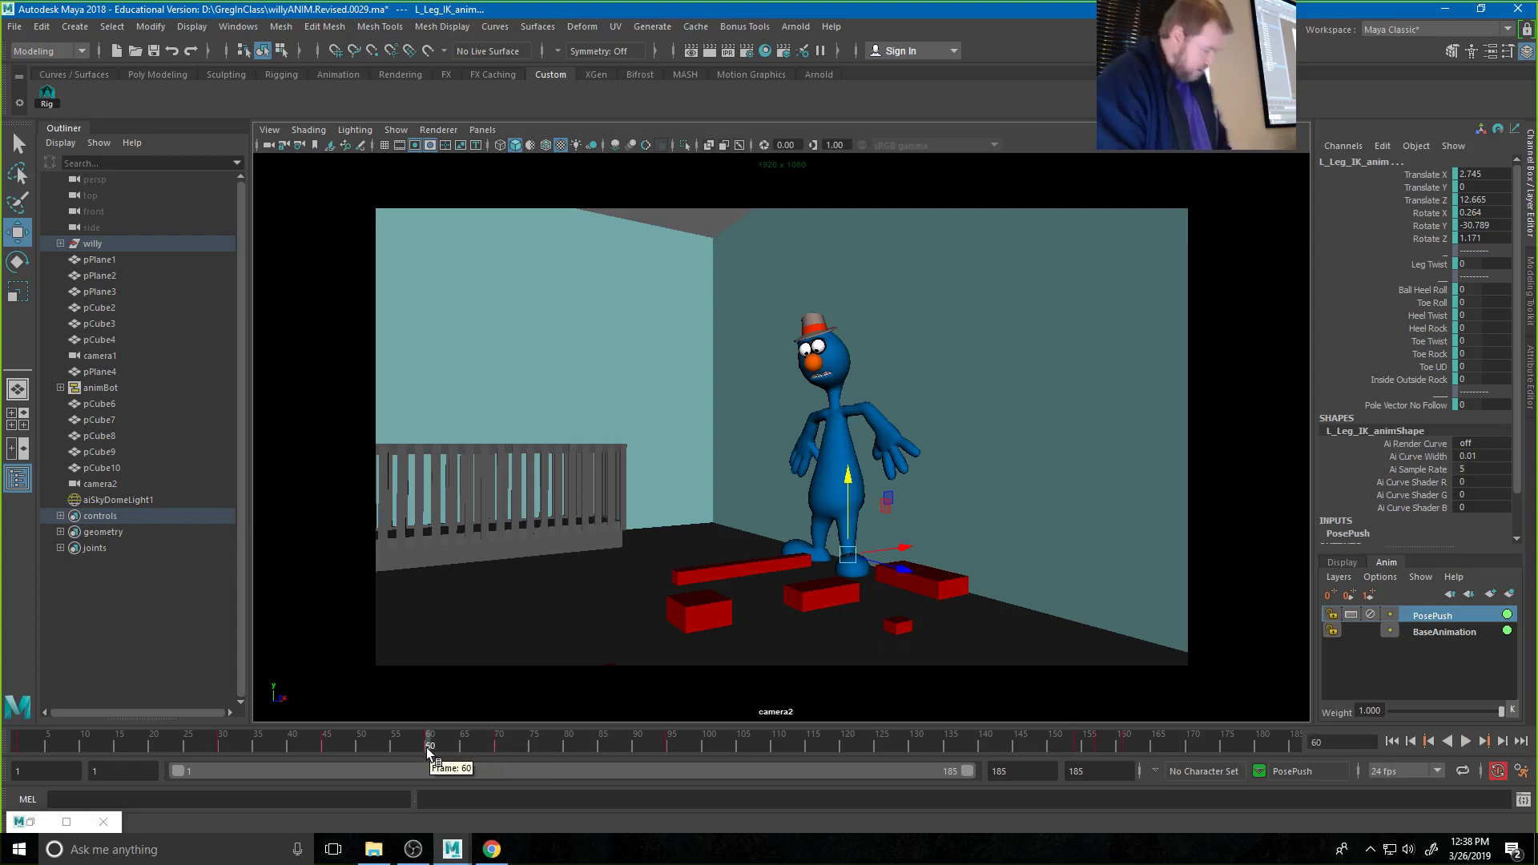
pyautogui.click(493, 747)
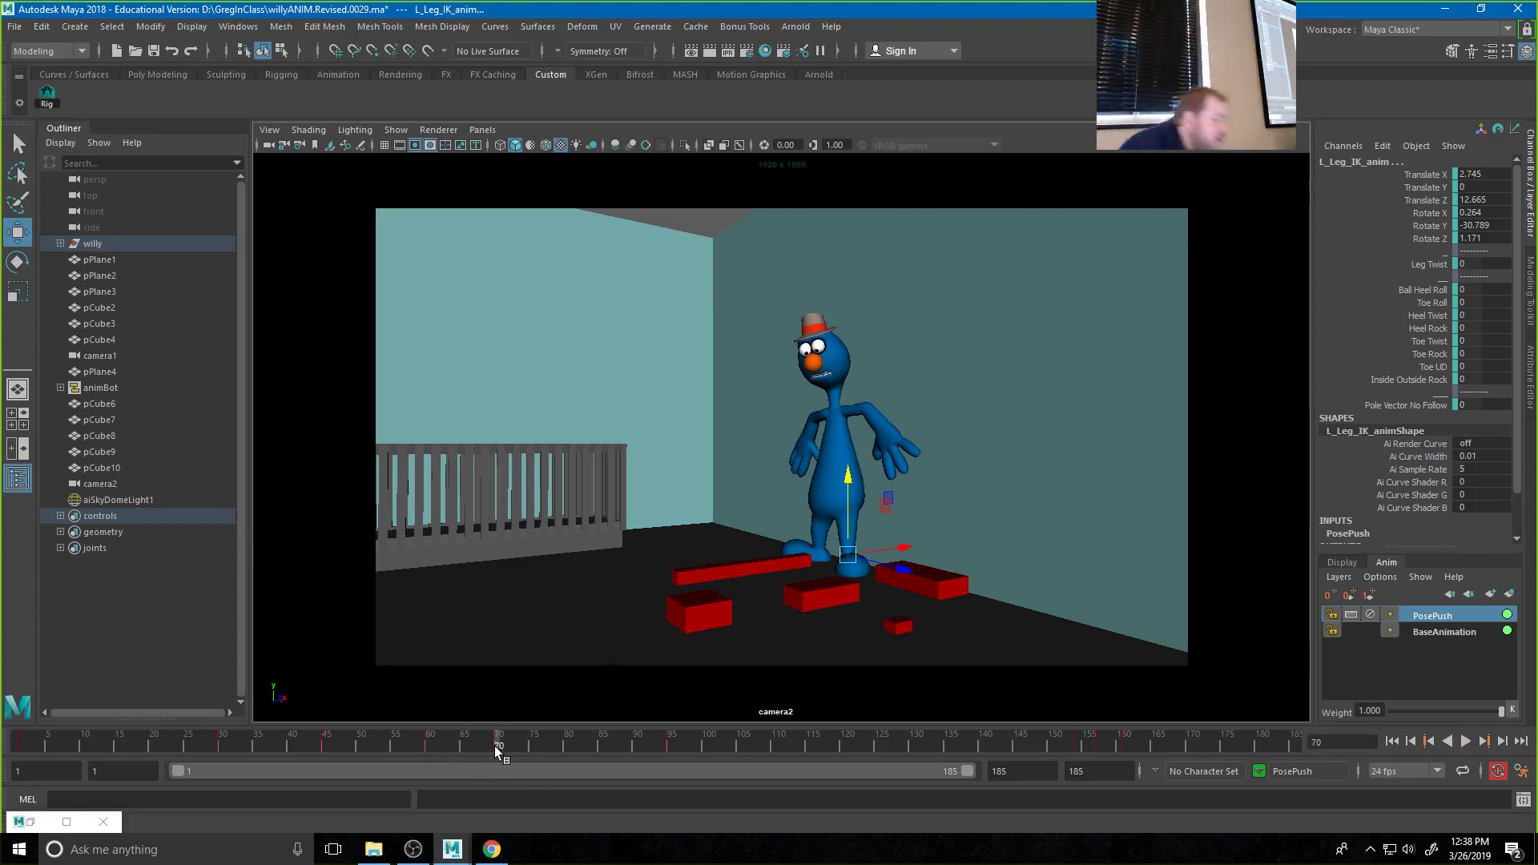
pyautogui.rightClick(493, 747)
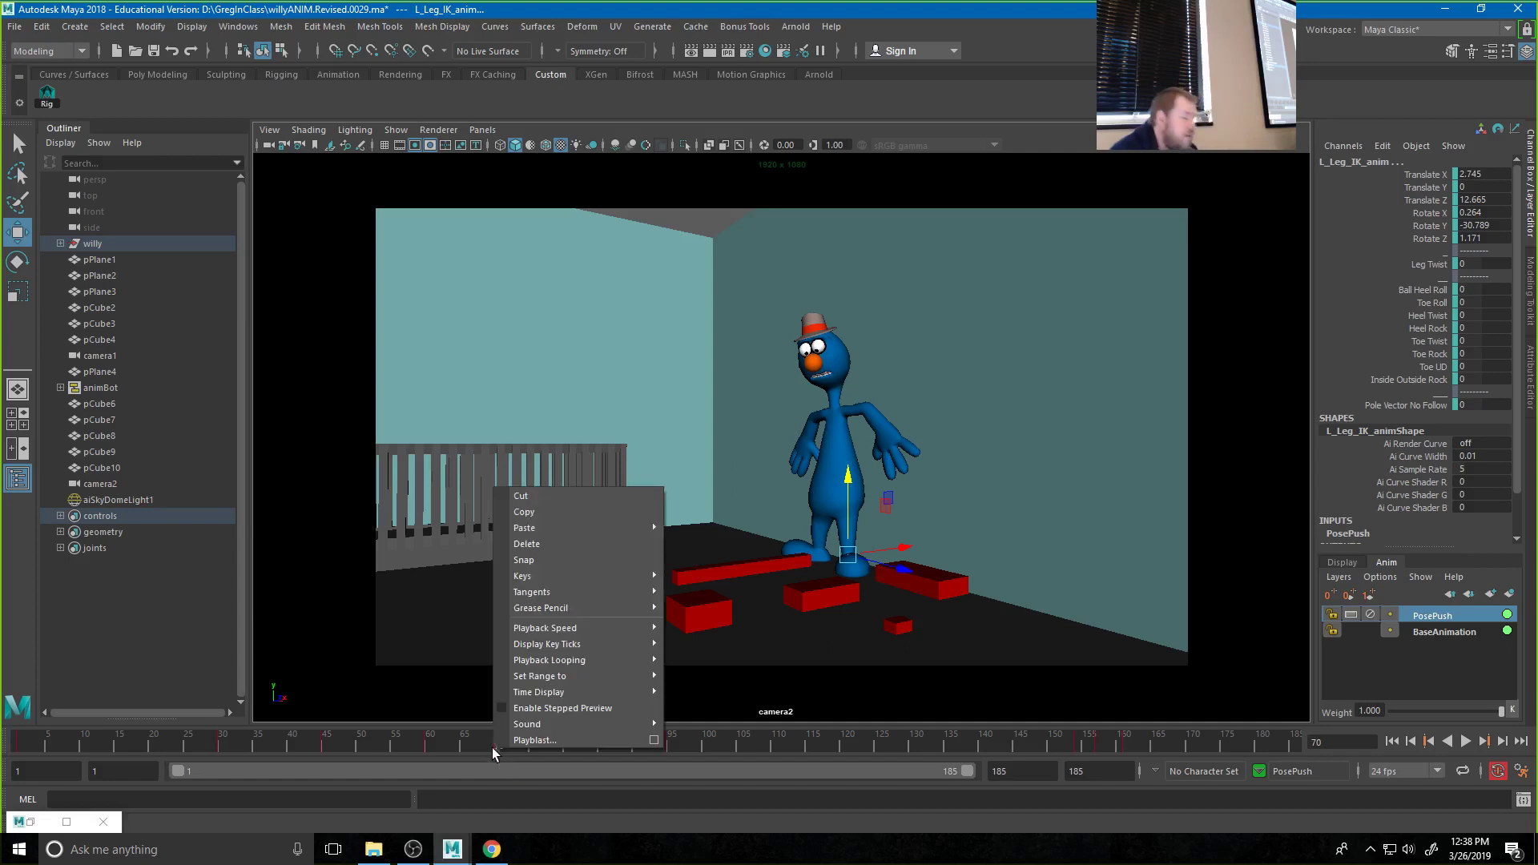
pyautogui.click(540, 512)
pyautogui.click(426, 745)
pyautogui.rightClick(426, 745)
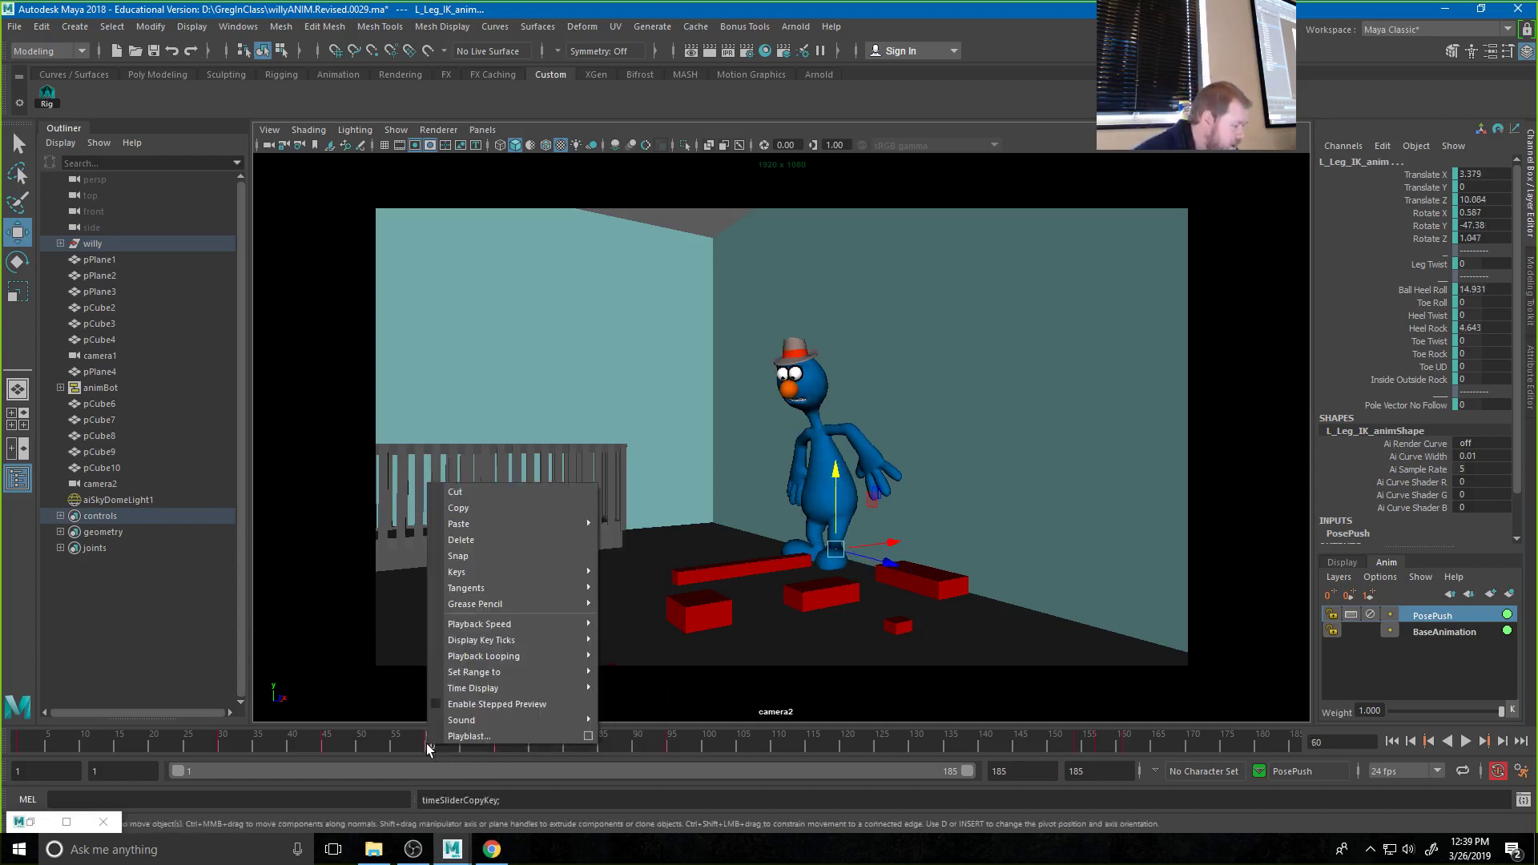
pyautogui.moveTo(488, 529)
pyautogui.click(662, 537)
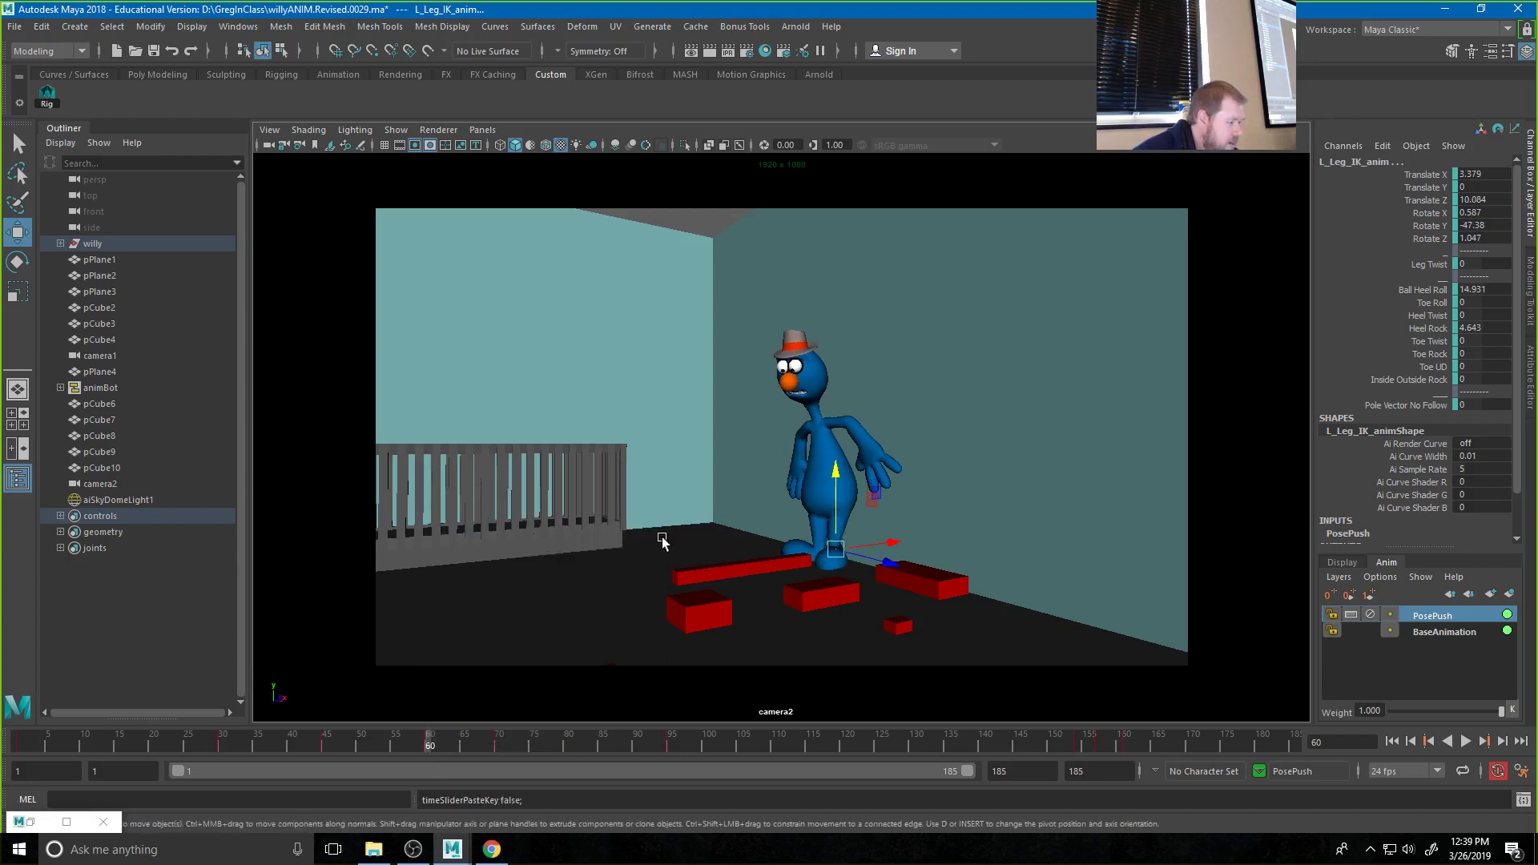
# Select all rig controls, copy their PosePush keys at frame 70 and paste them at frame 60
pyautogui.click(50, 96)
pyautogui.click(498, 742)
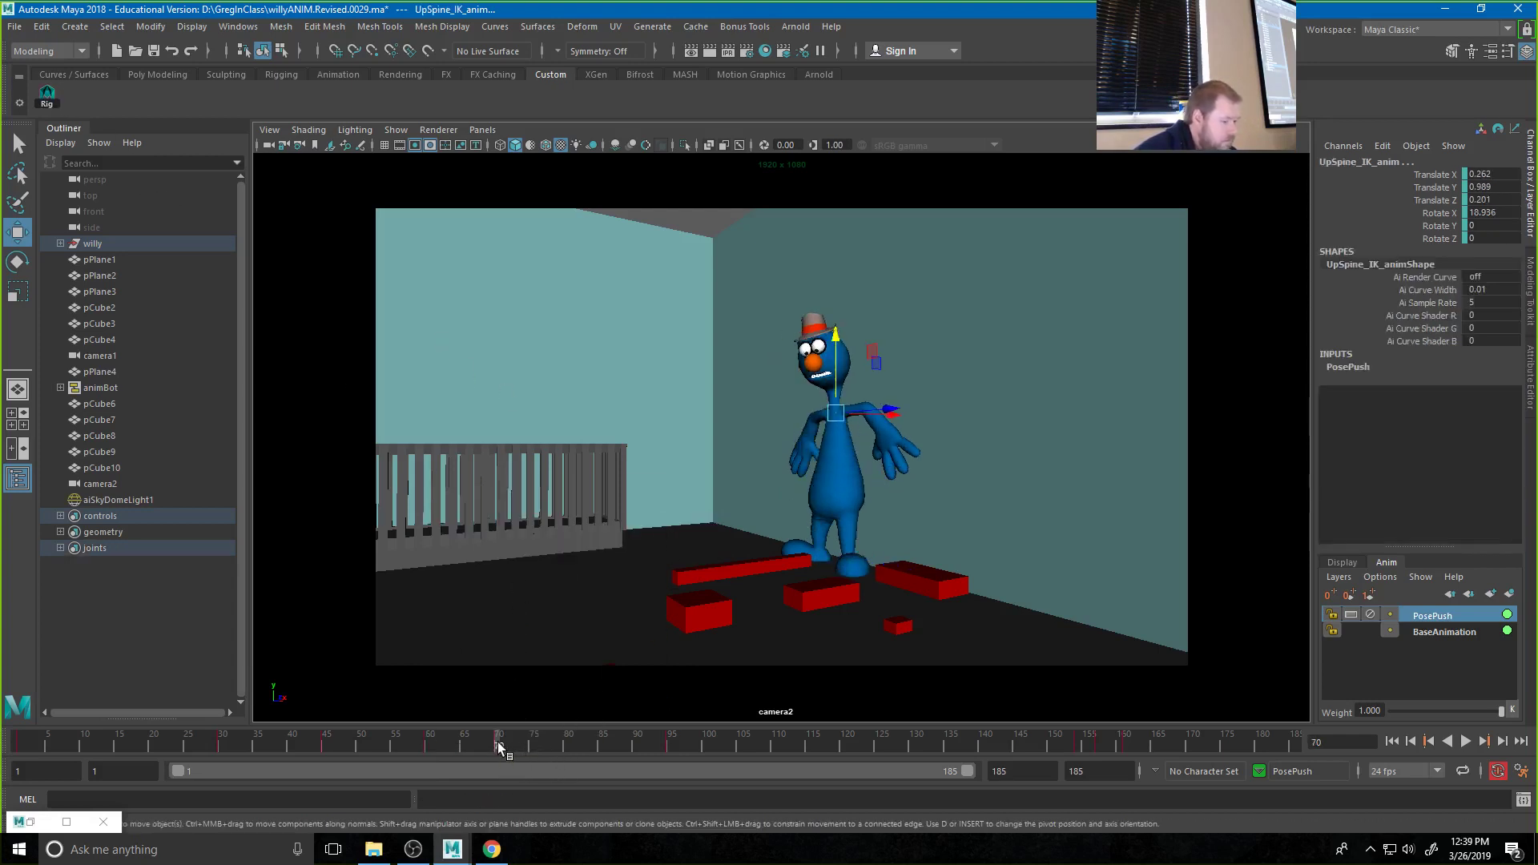
pyautogui.rightClick(498, 742)
pyautogui.click(535, 507)
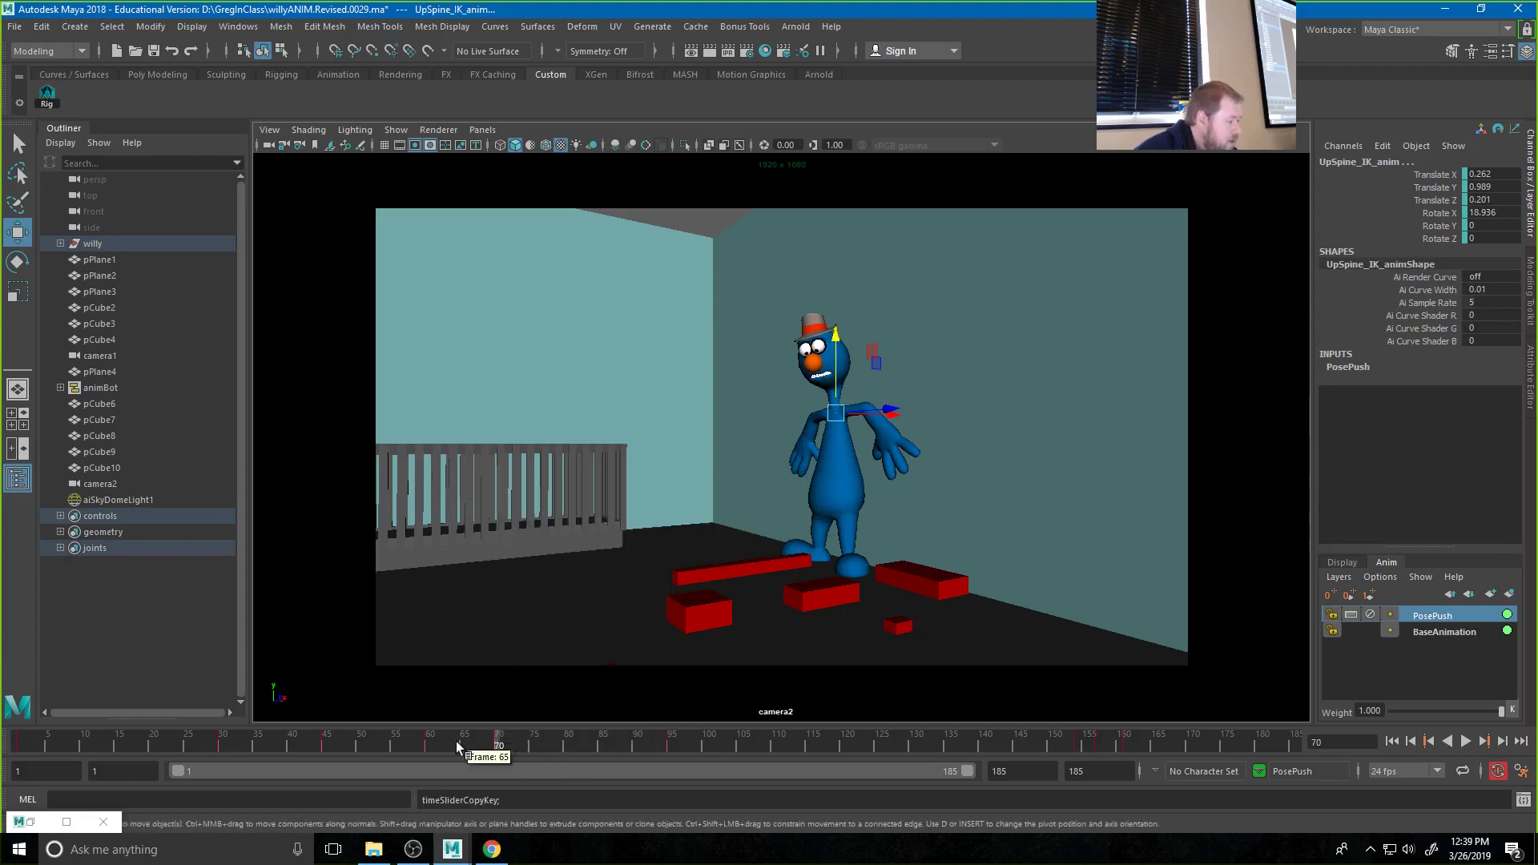
pyautogui.click(428, 744)
pyautogui.rightClick(428, 743)
pyautogui.moveTo(474, 522)
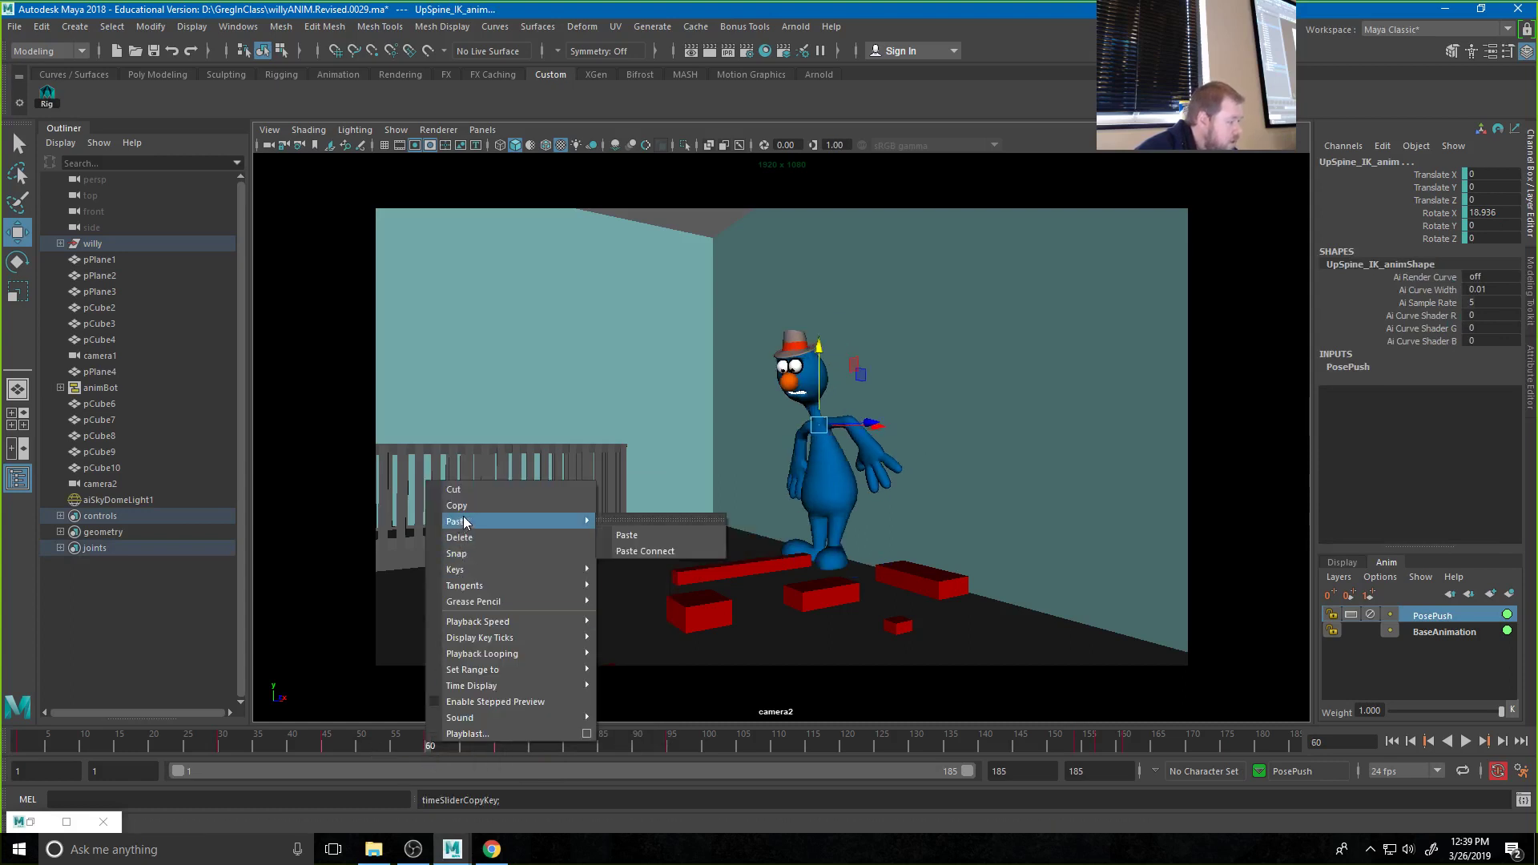
pyautogui.click(644, 536)
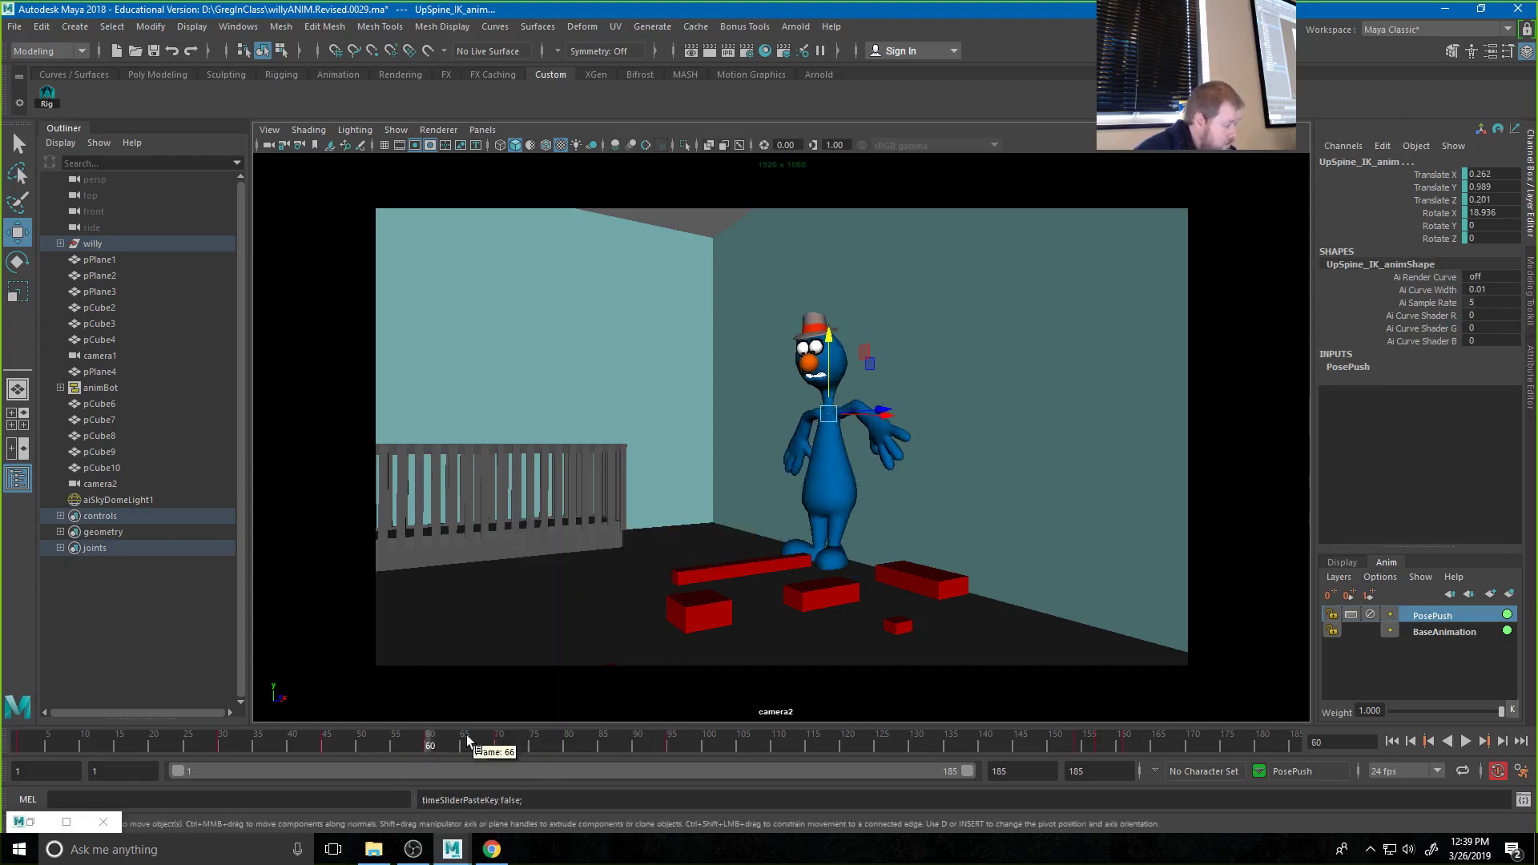
# At frame 54, show the NURBS curves and rotate the mid spine to about 31.479 and the low spine to about -5.351 in Rotate X
pyautogui.moveTo(463, 743); pyautogui.dragTo(388, 747)
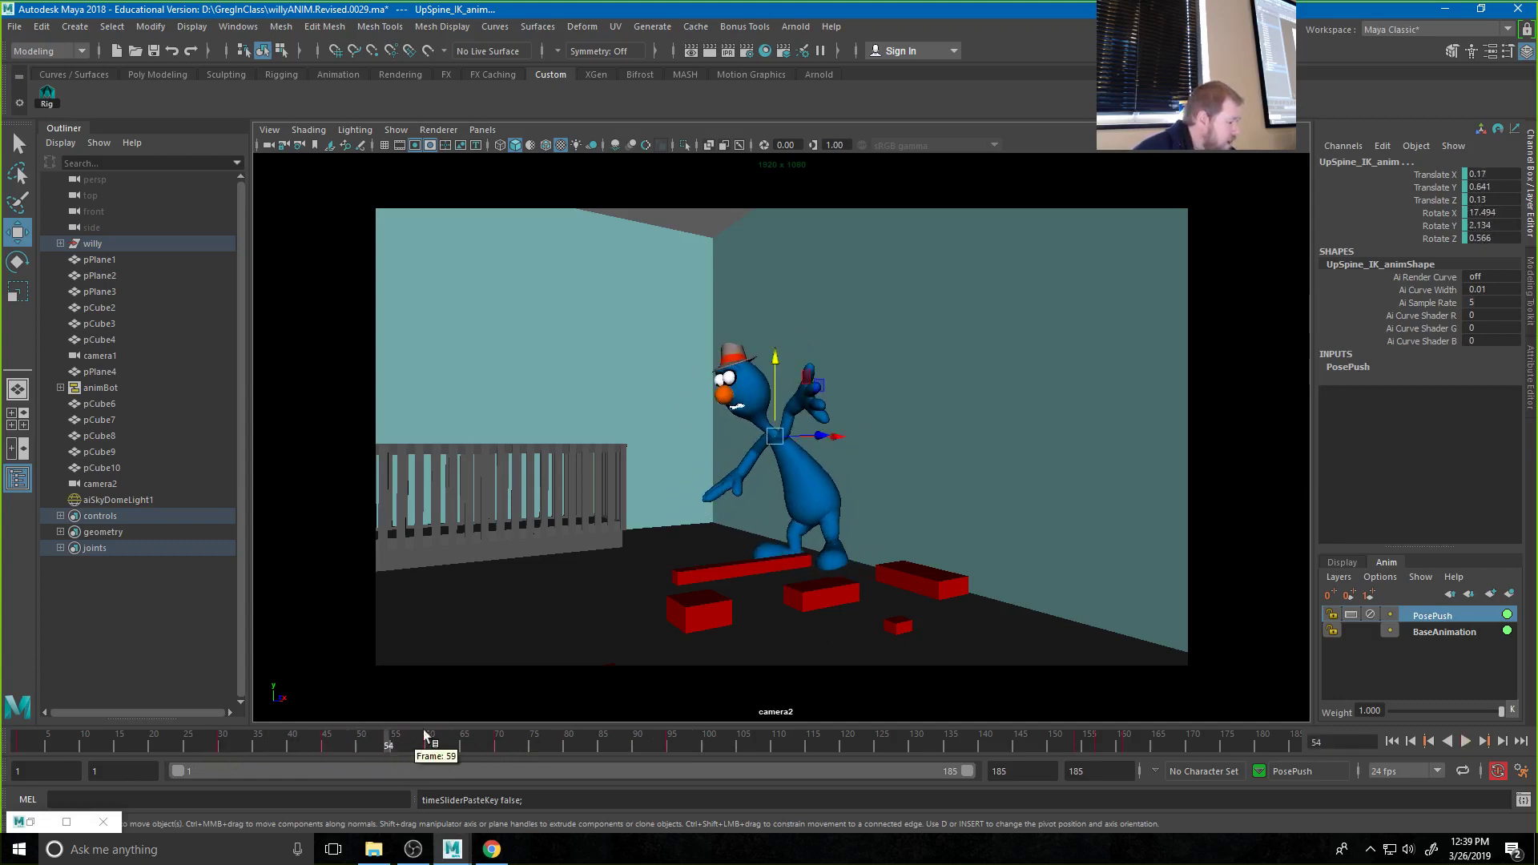
pyautogui.click(396, 130)
pyautogui.click(413, 231)
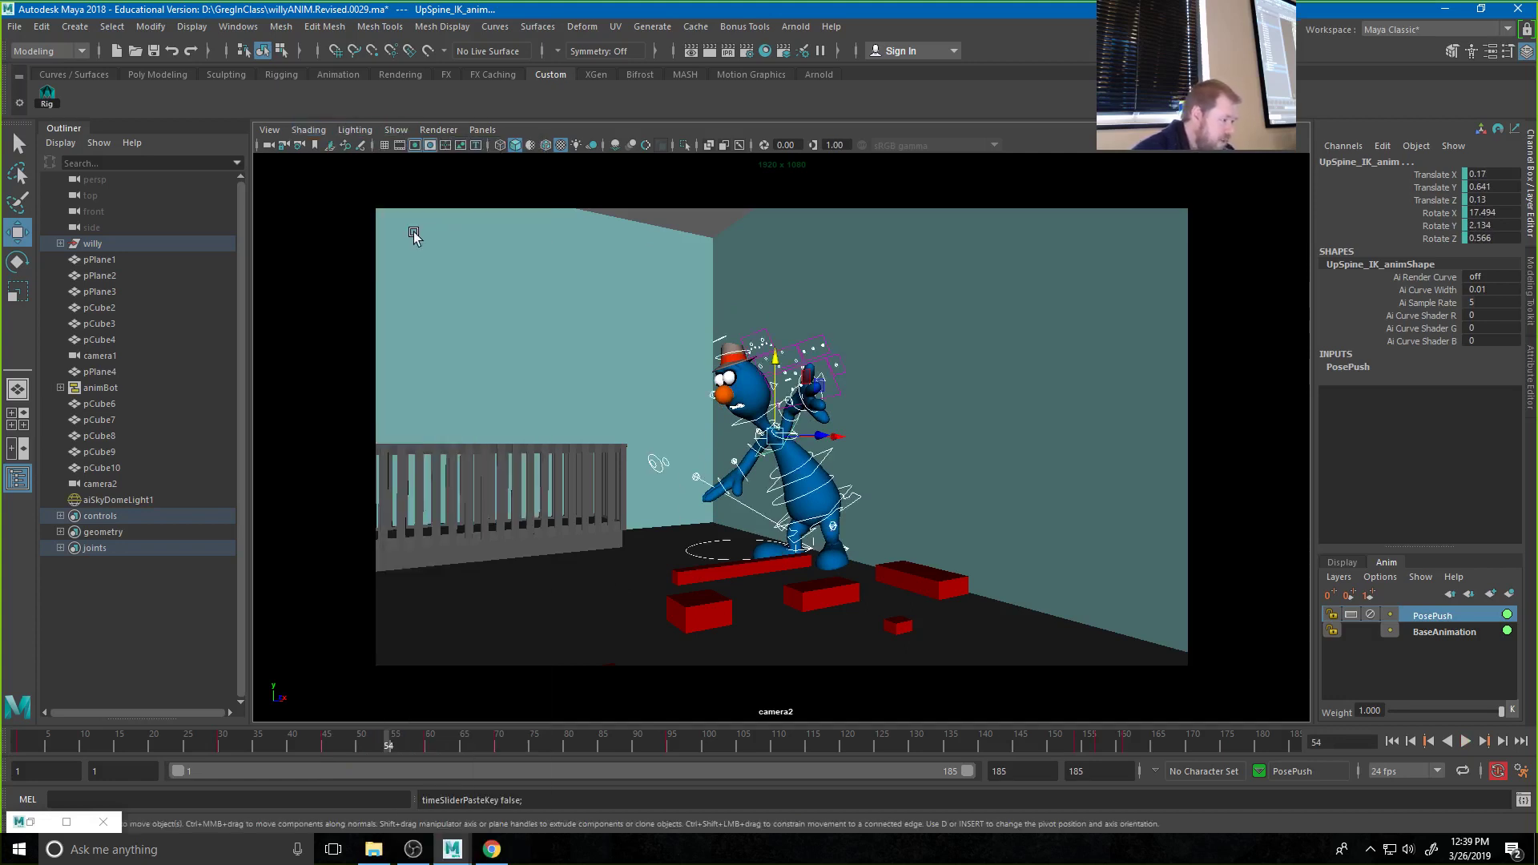
pyautogui.click(800, 461)
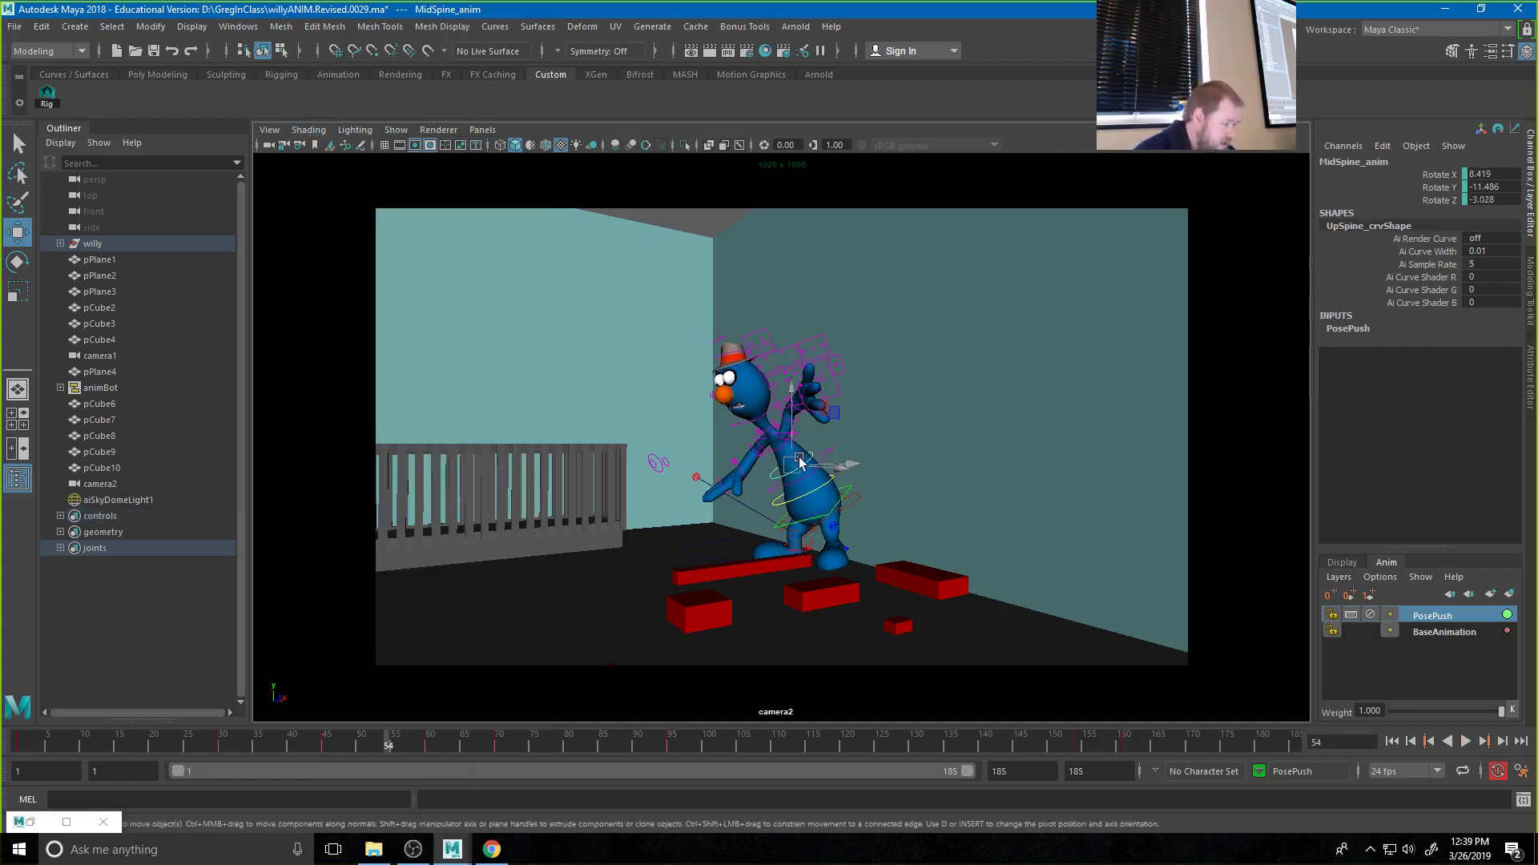
pyautogui.press('e')
pyautogui.moveTo(761, 419); pyautogui.dragTo(738, 451)
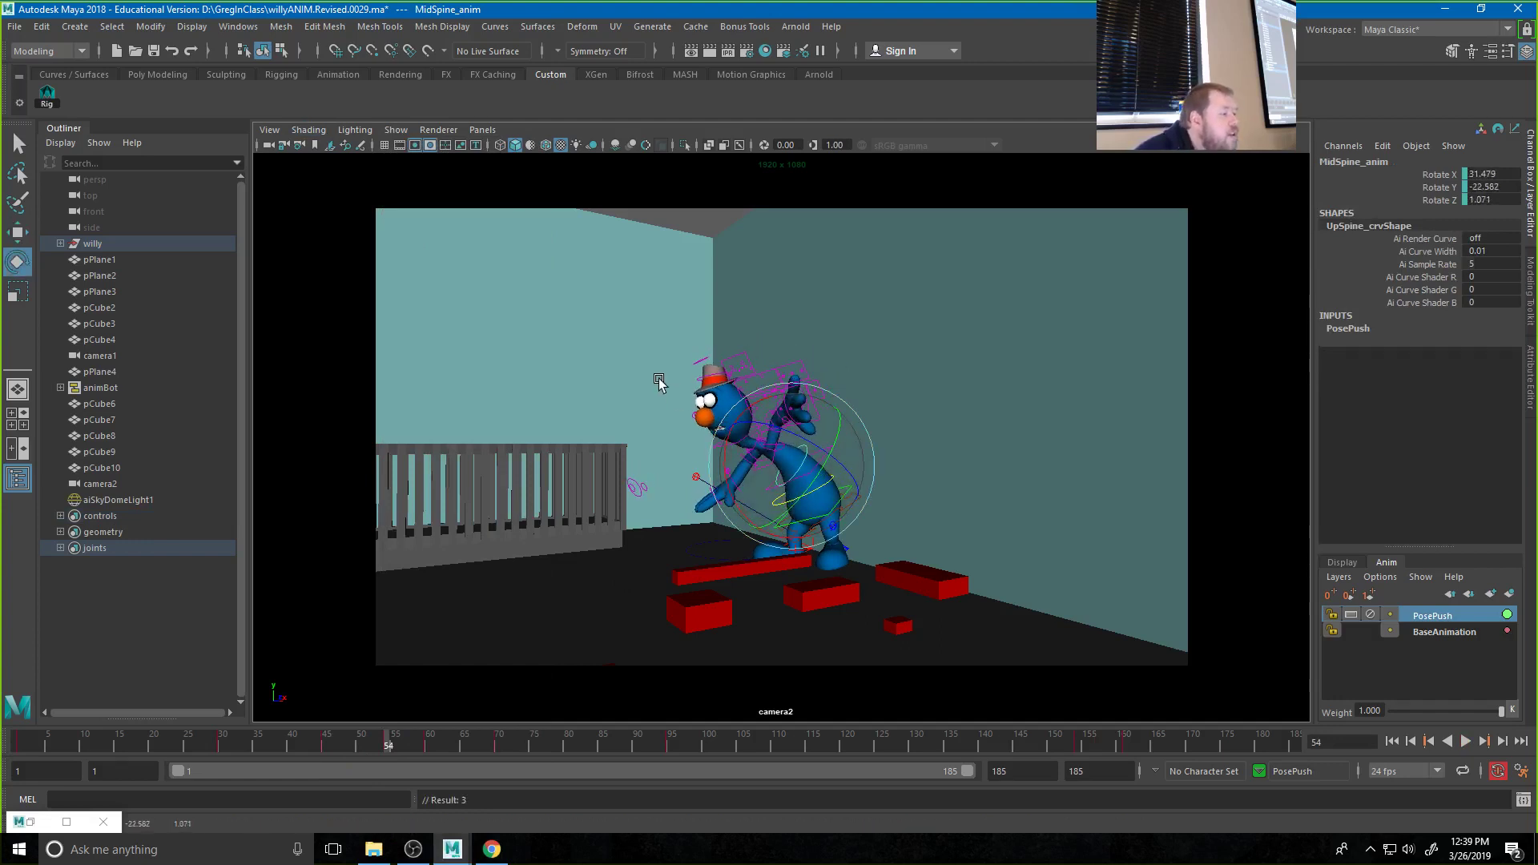
pyautogui.click(830, 491)
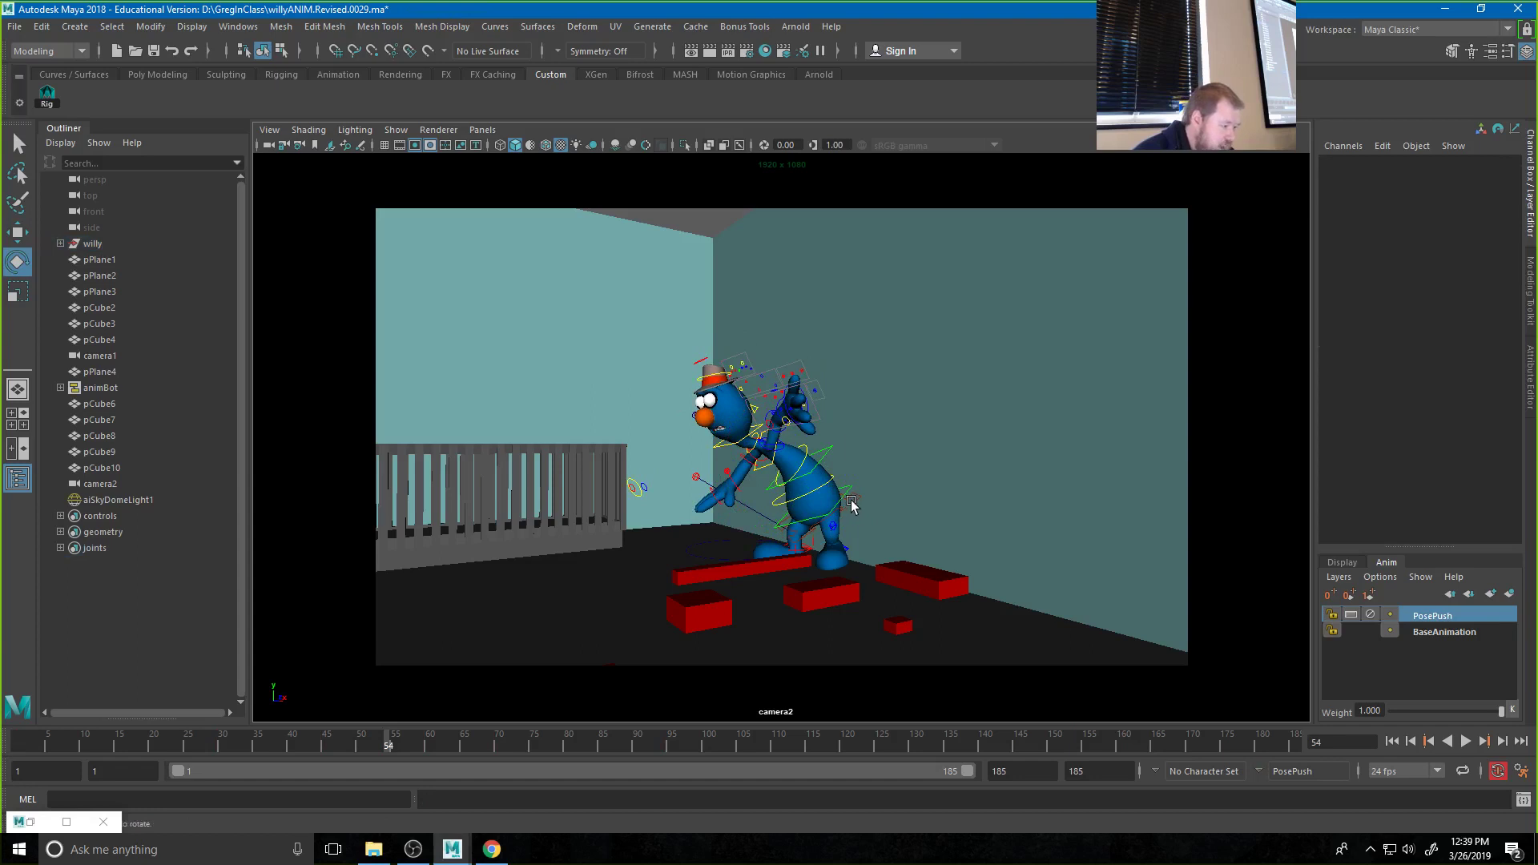
pyautogui.click(852, 503)
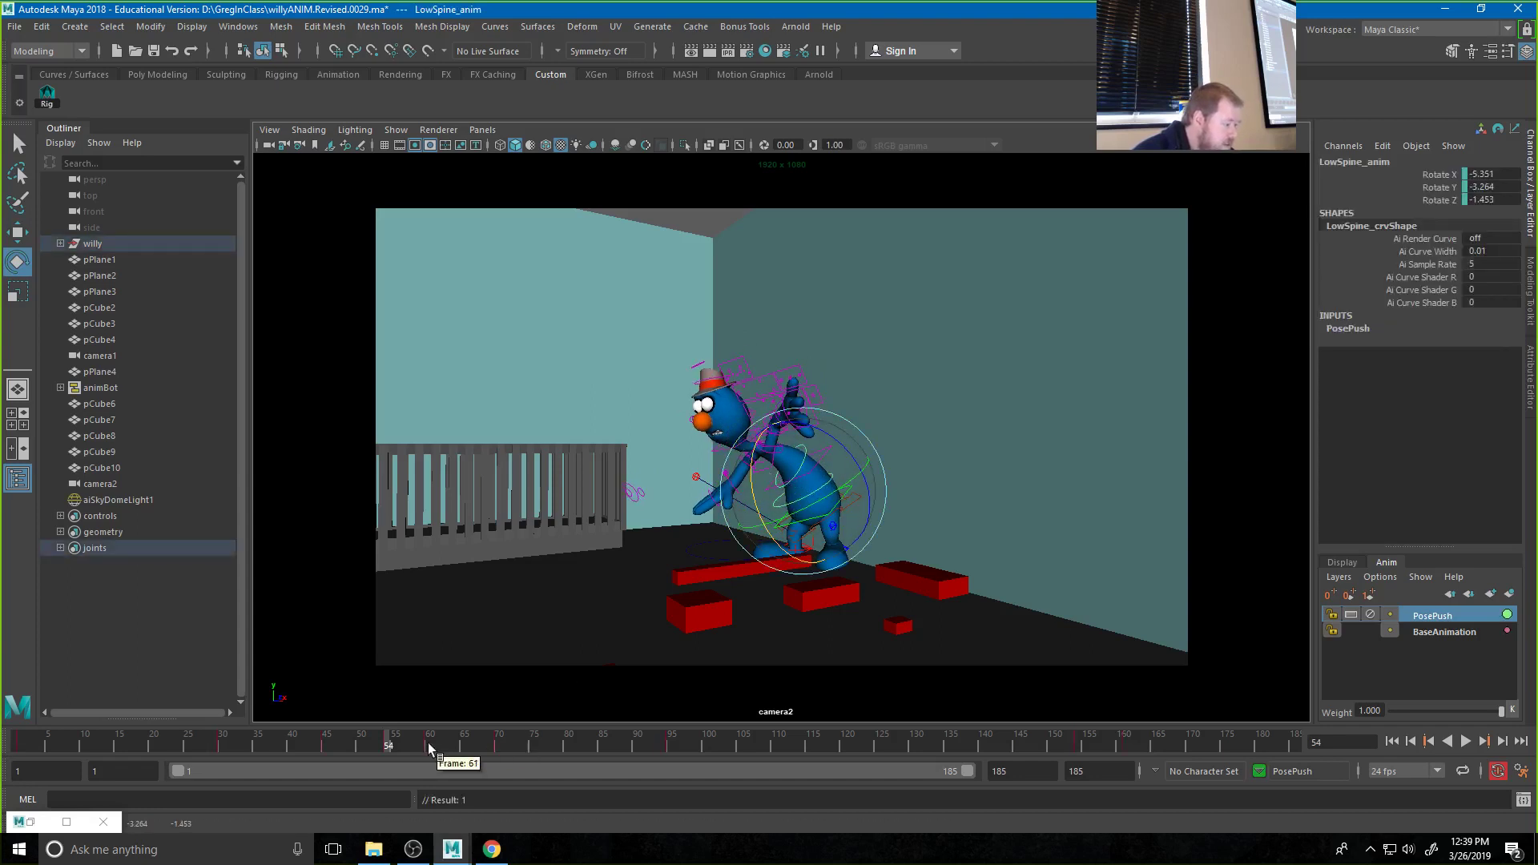
# Play back the animation from frame 1 and lower the PosePush layer's weight to about 0.578
pyautogui.hotkey('alt', 'v')
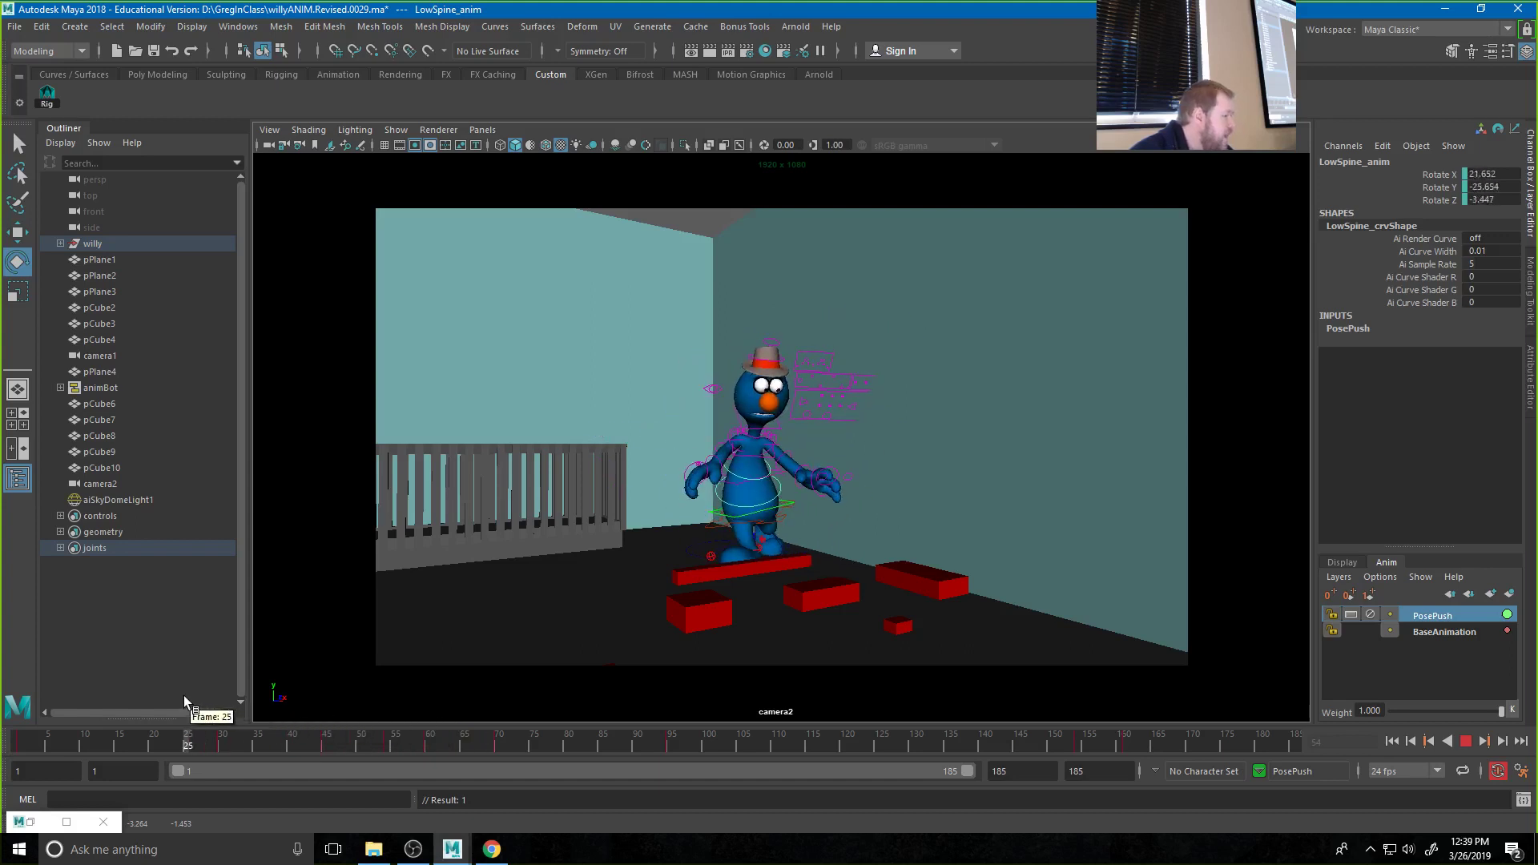
pyautogui.moveTo(184, 696); pyautogui.dragTo(20, 686)
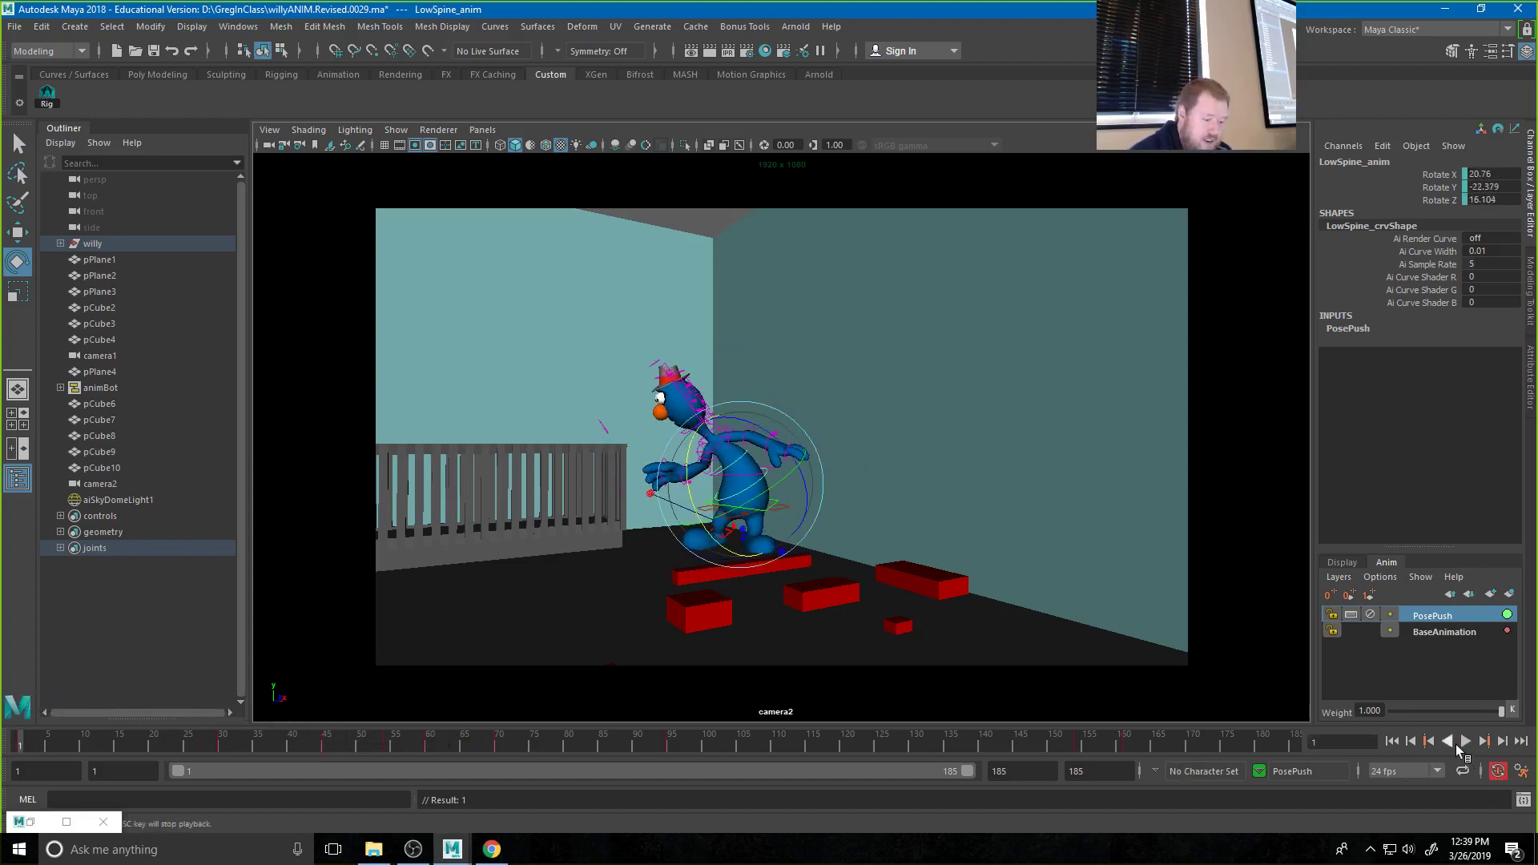
pyautogui.click(1465, 742)
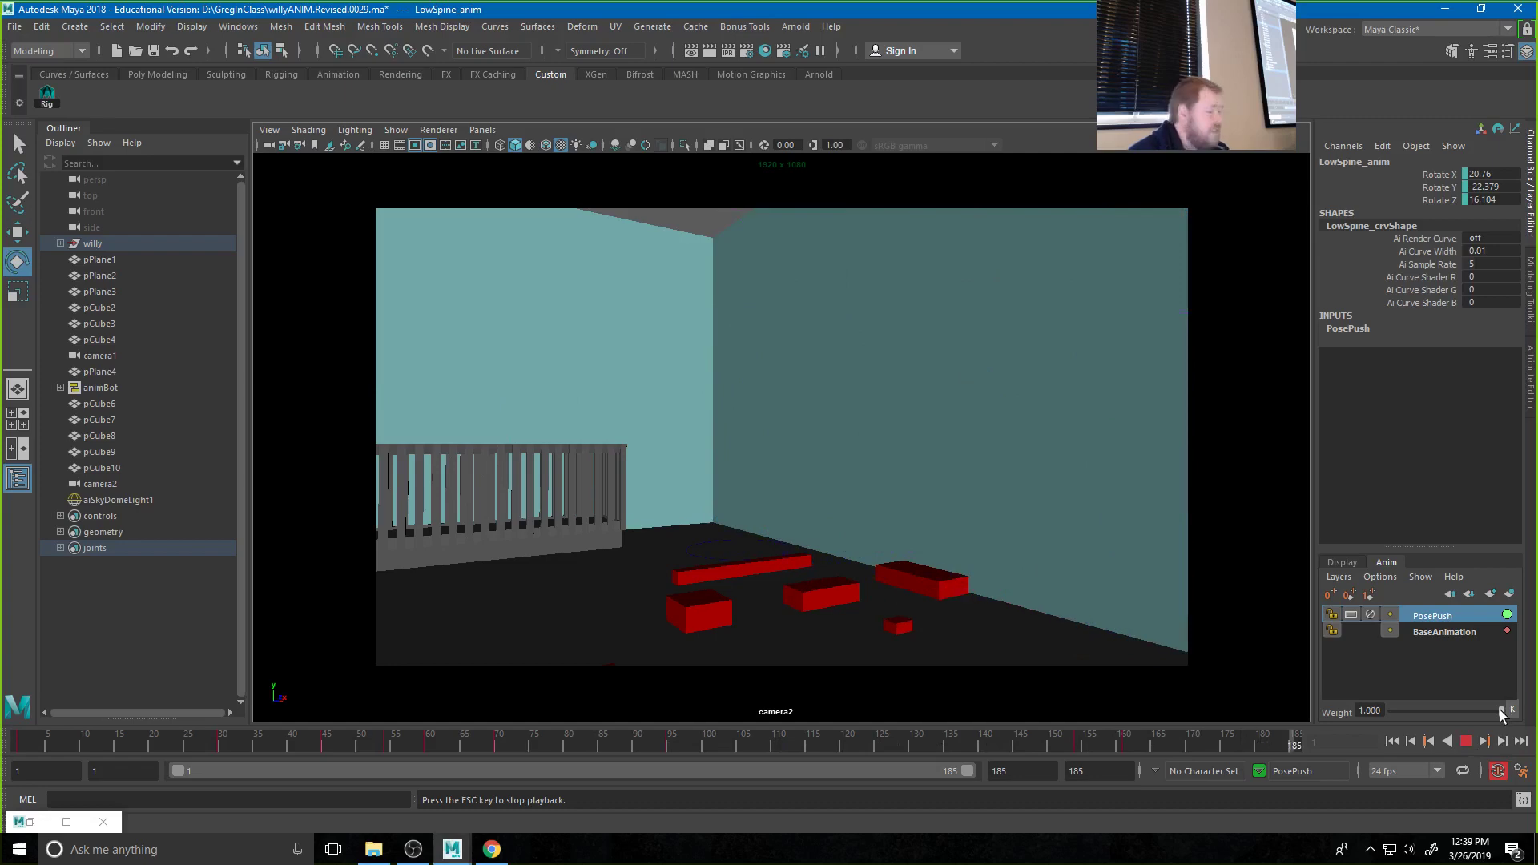
pyautogui.moveTo(1501, 712); pyautogui.dragTo(1453, 712)
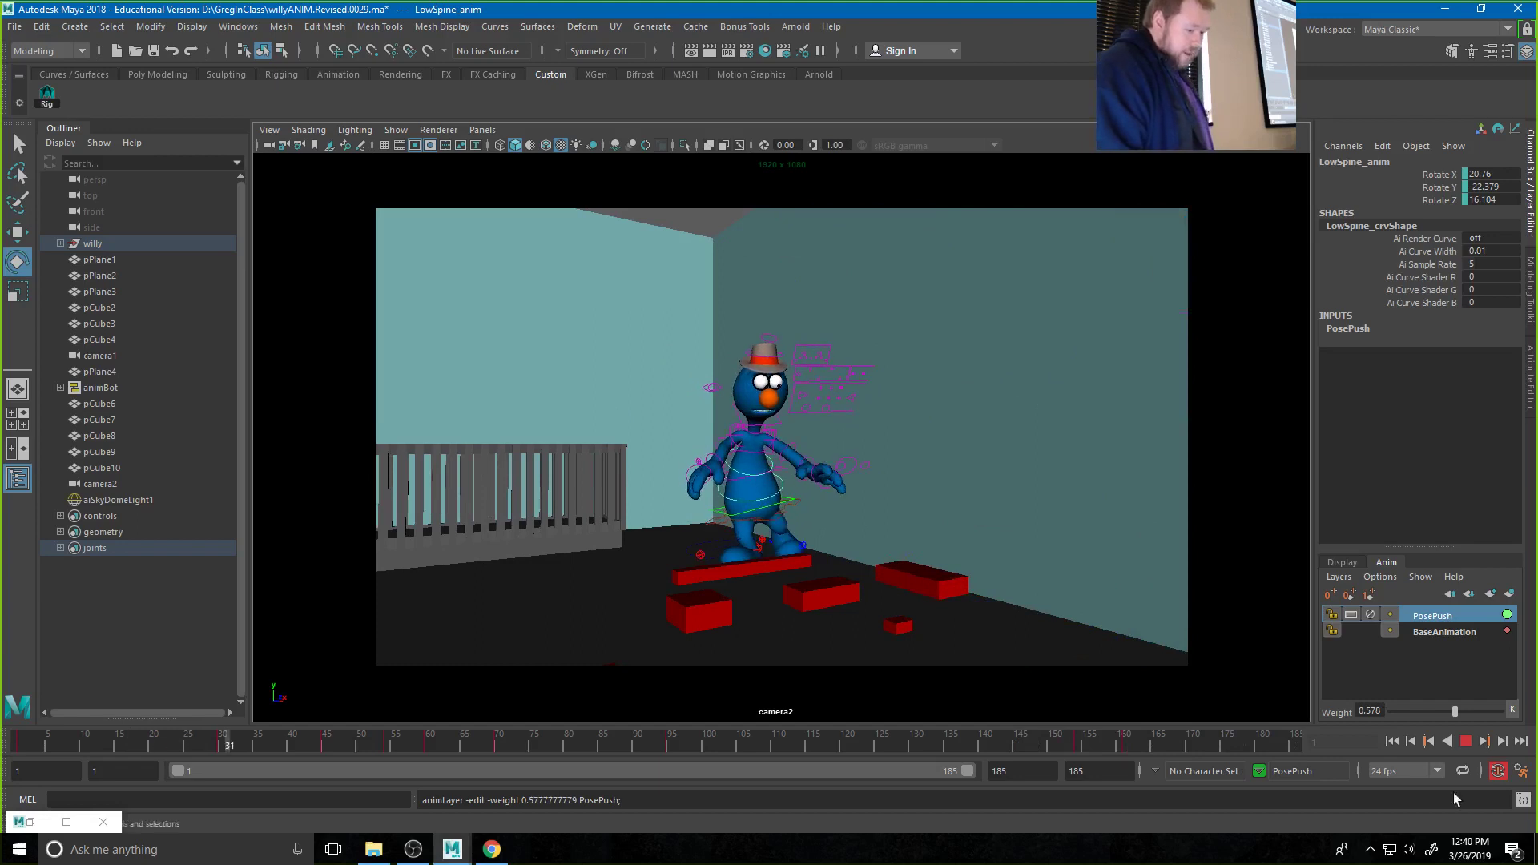
pyautogui.click(1465, 742)
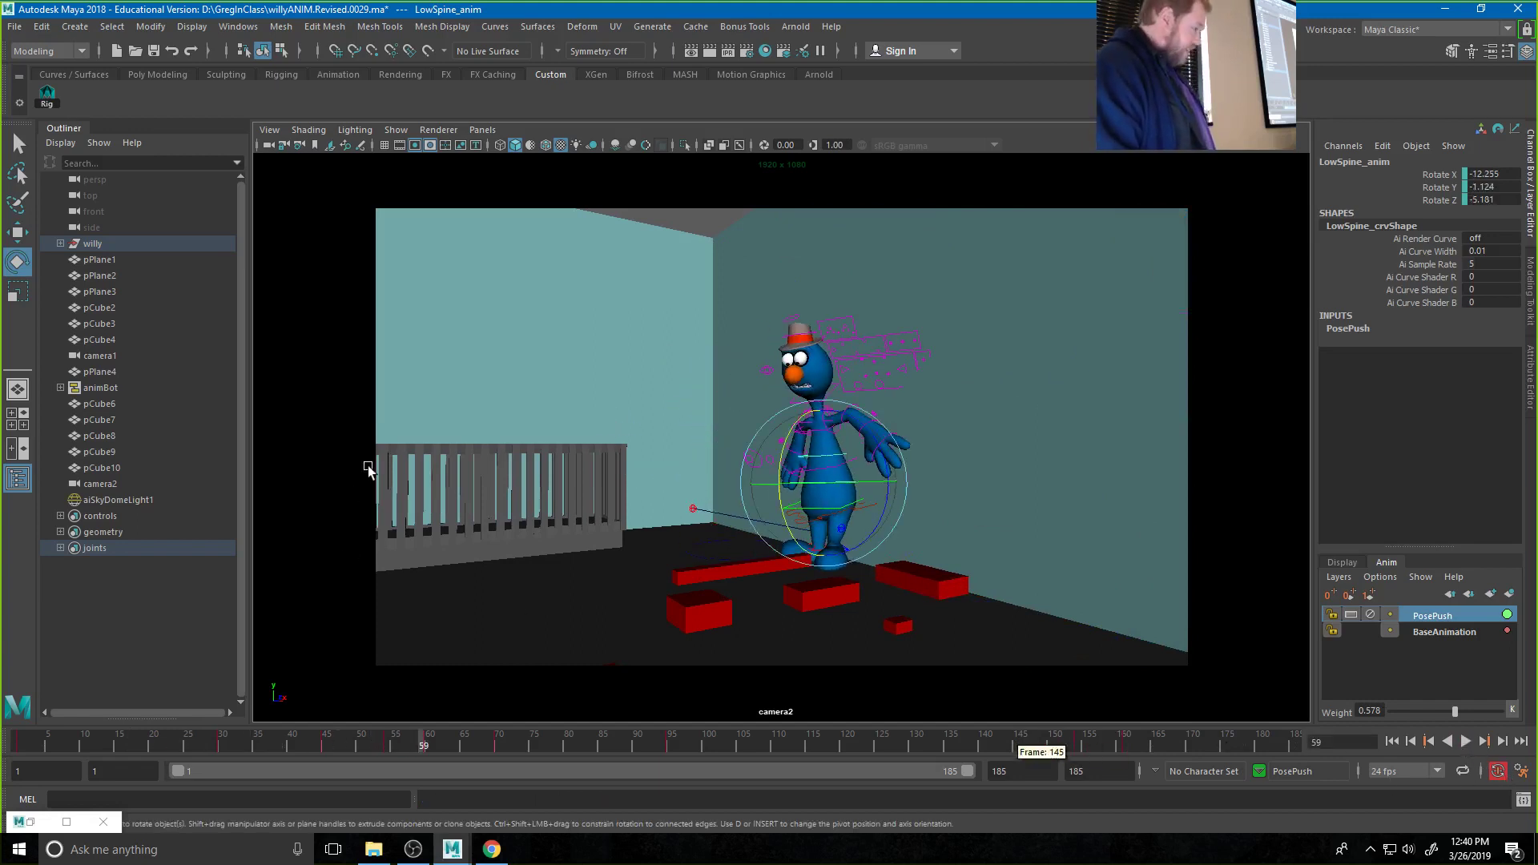
# With all rig controls selected, merge the PosePush and BaseAnimation layers into the bottom selected layer with Smart Bake enabled
pyautogui.click(49, 94)
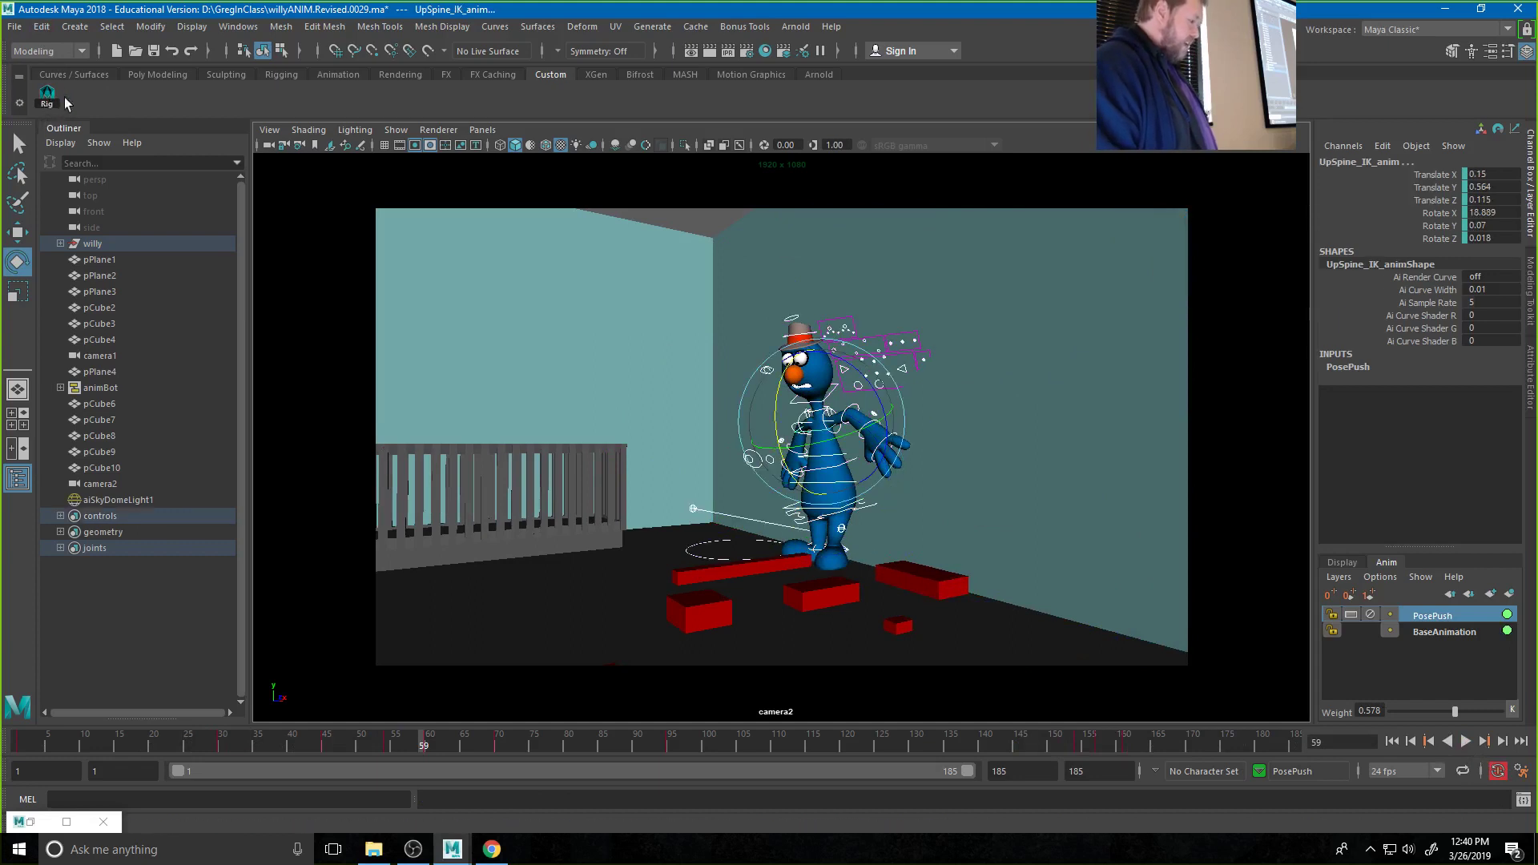
pyautogui.keyDown('ctrl'); pyautogui.click(1439, 632); pyautogui.keyUp('ctrl')
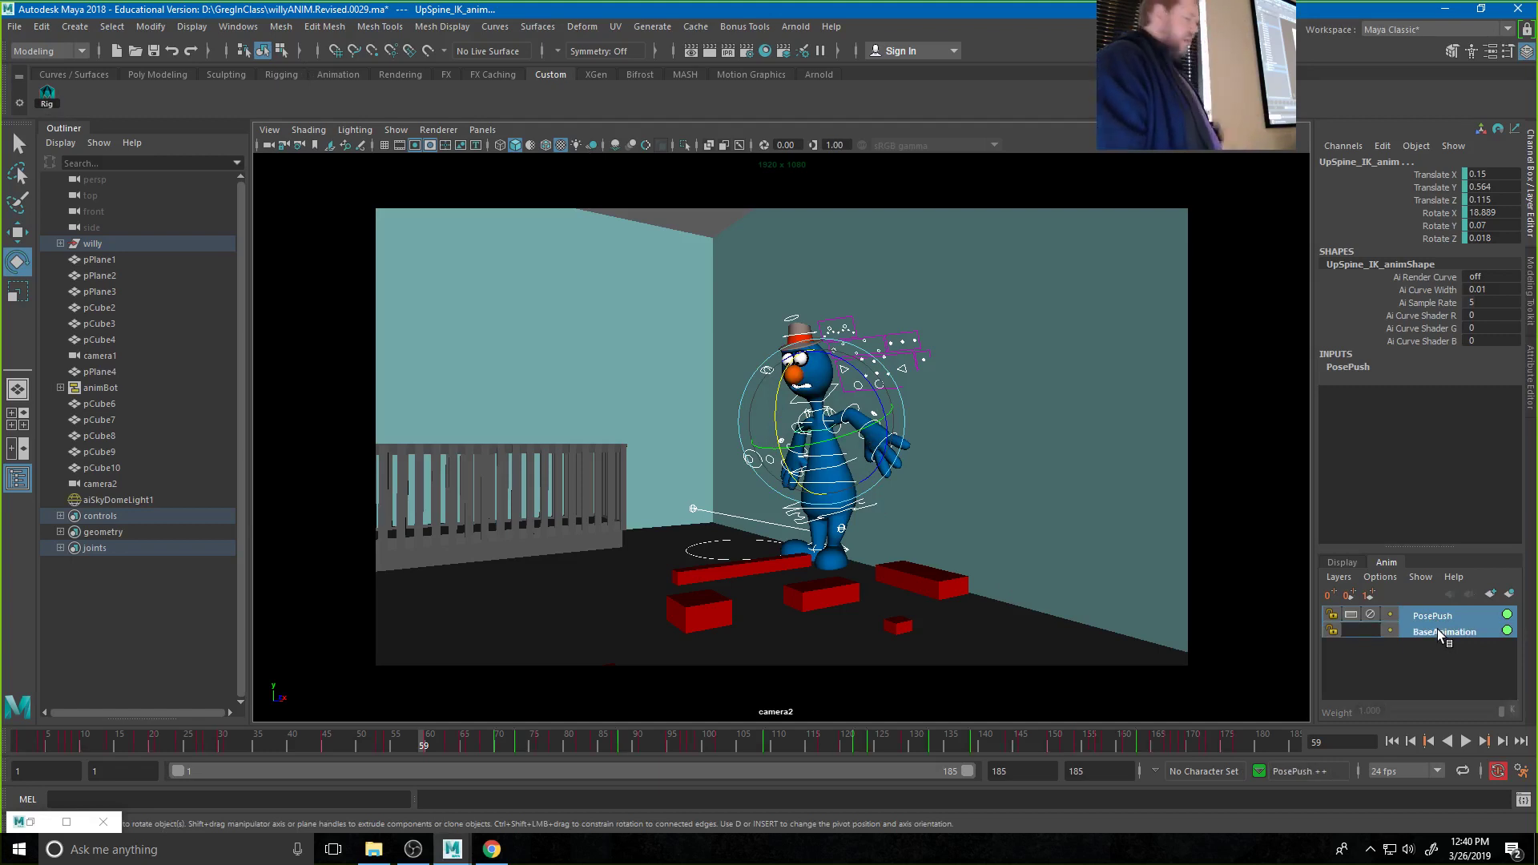
pyautogui.rightClick(1438, 629)
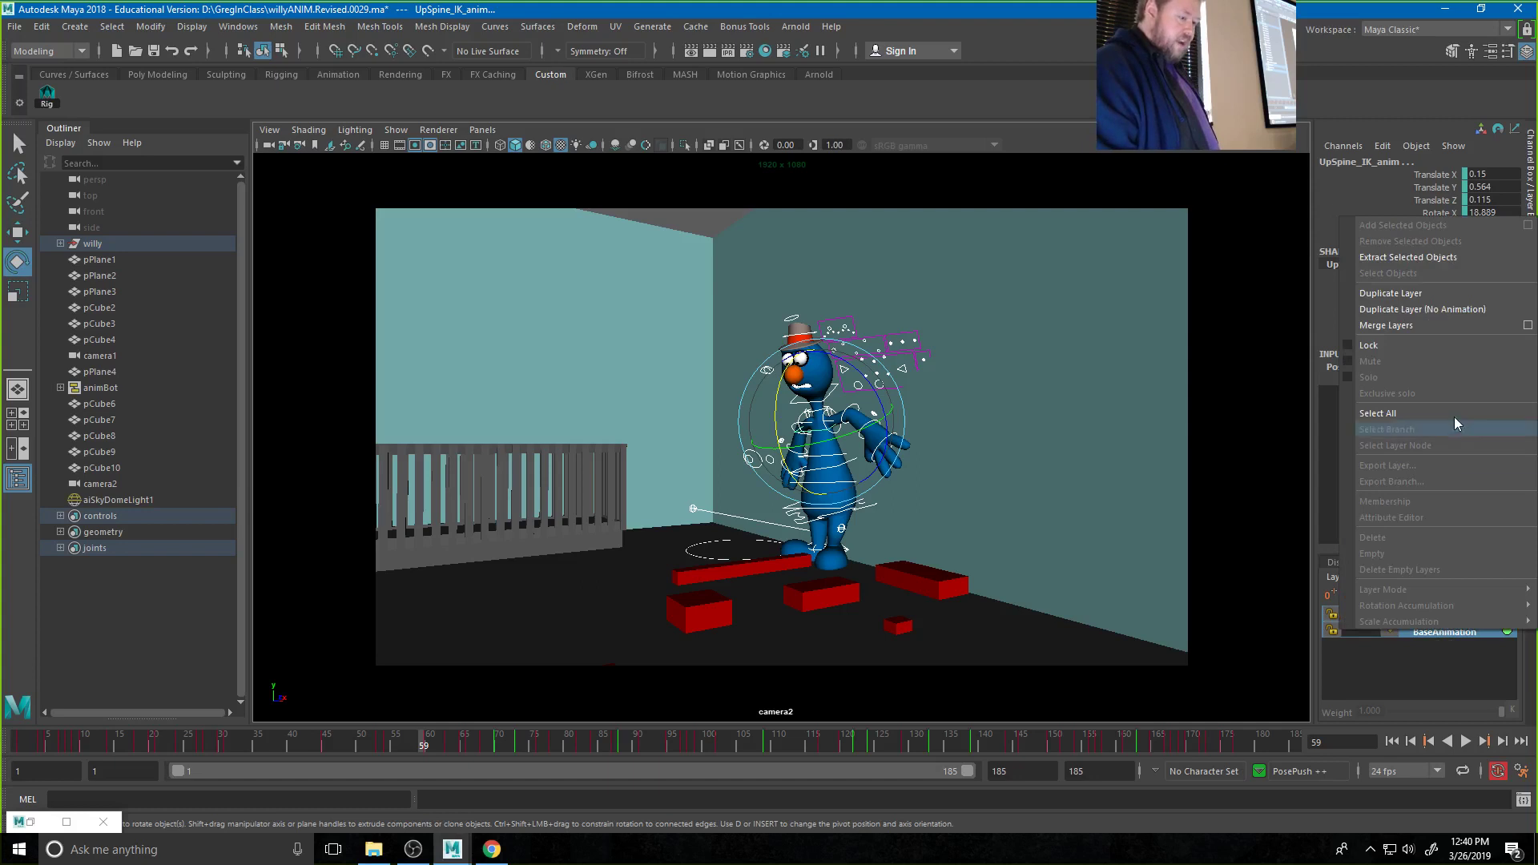
pyautogui.click(1527, 326)
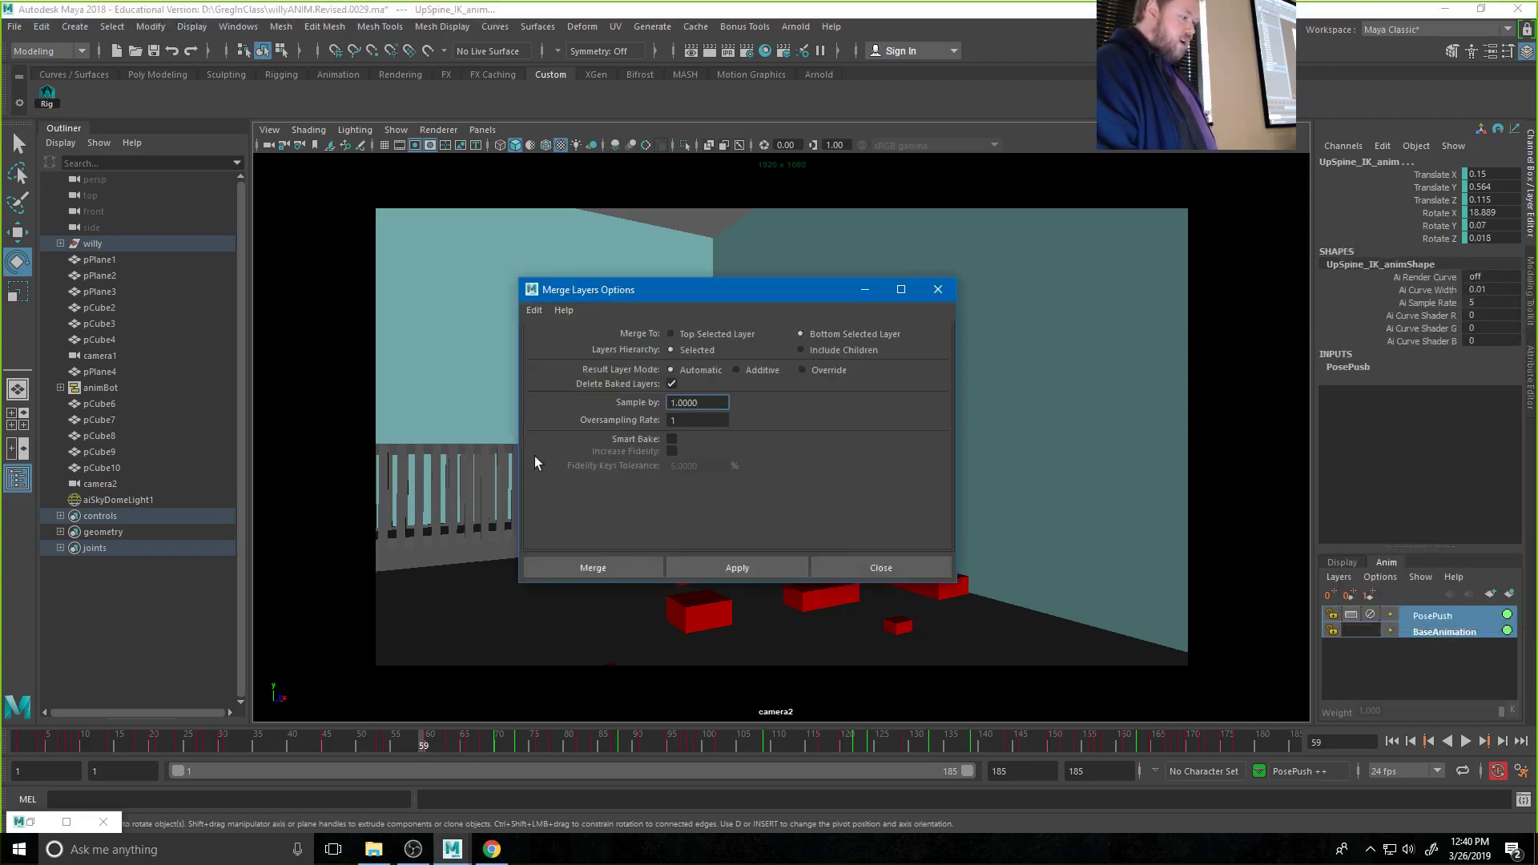
pyautogui.click(671, 439)
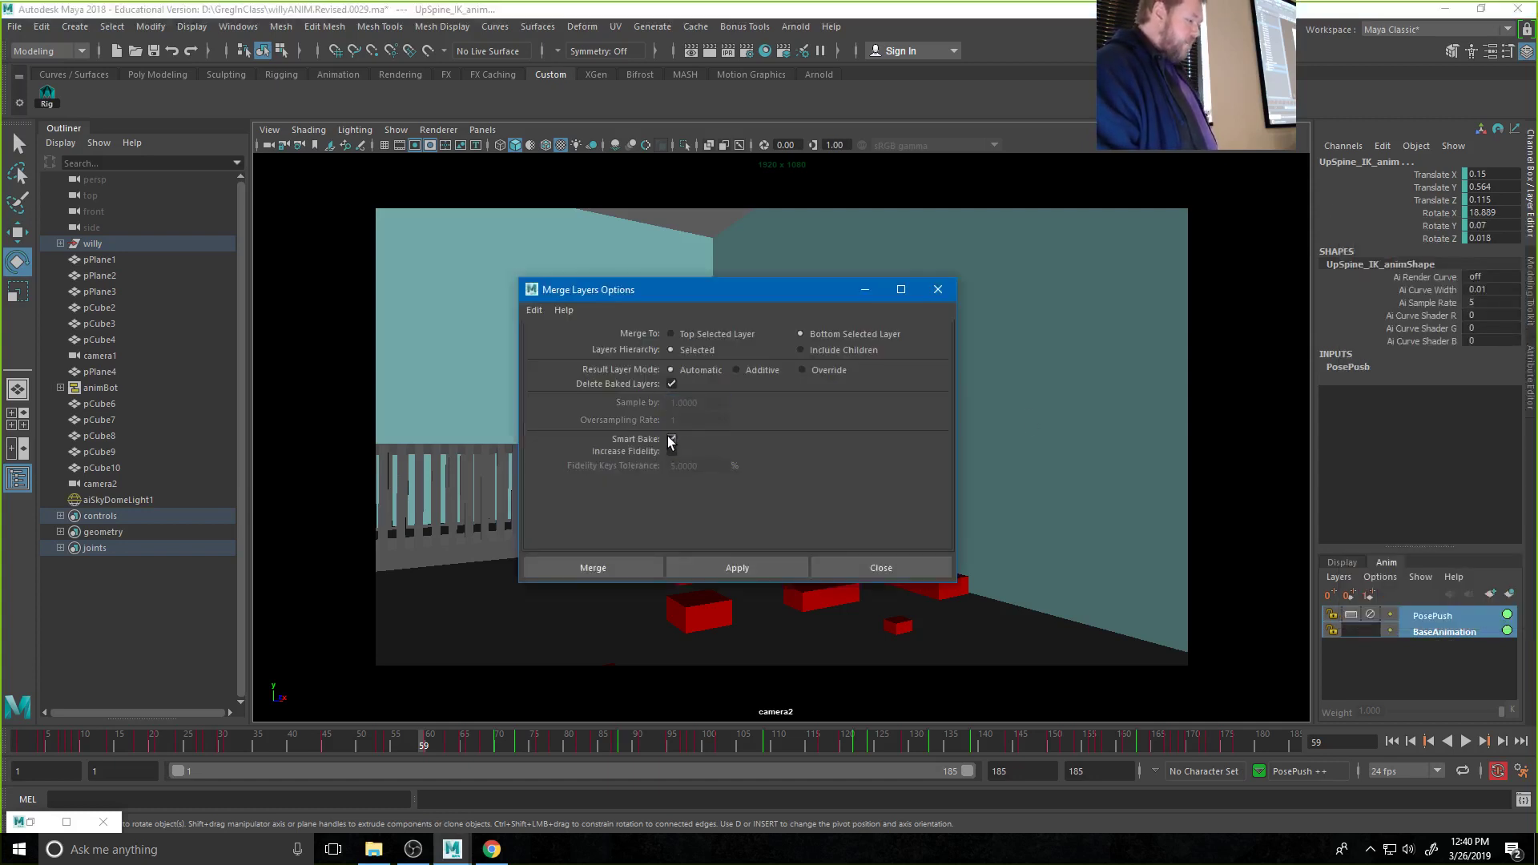
pyautogui.click(639, 569)
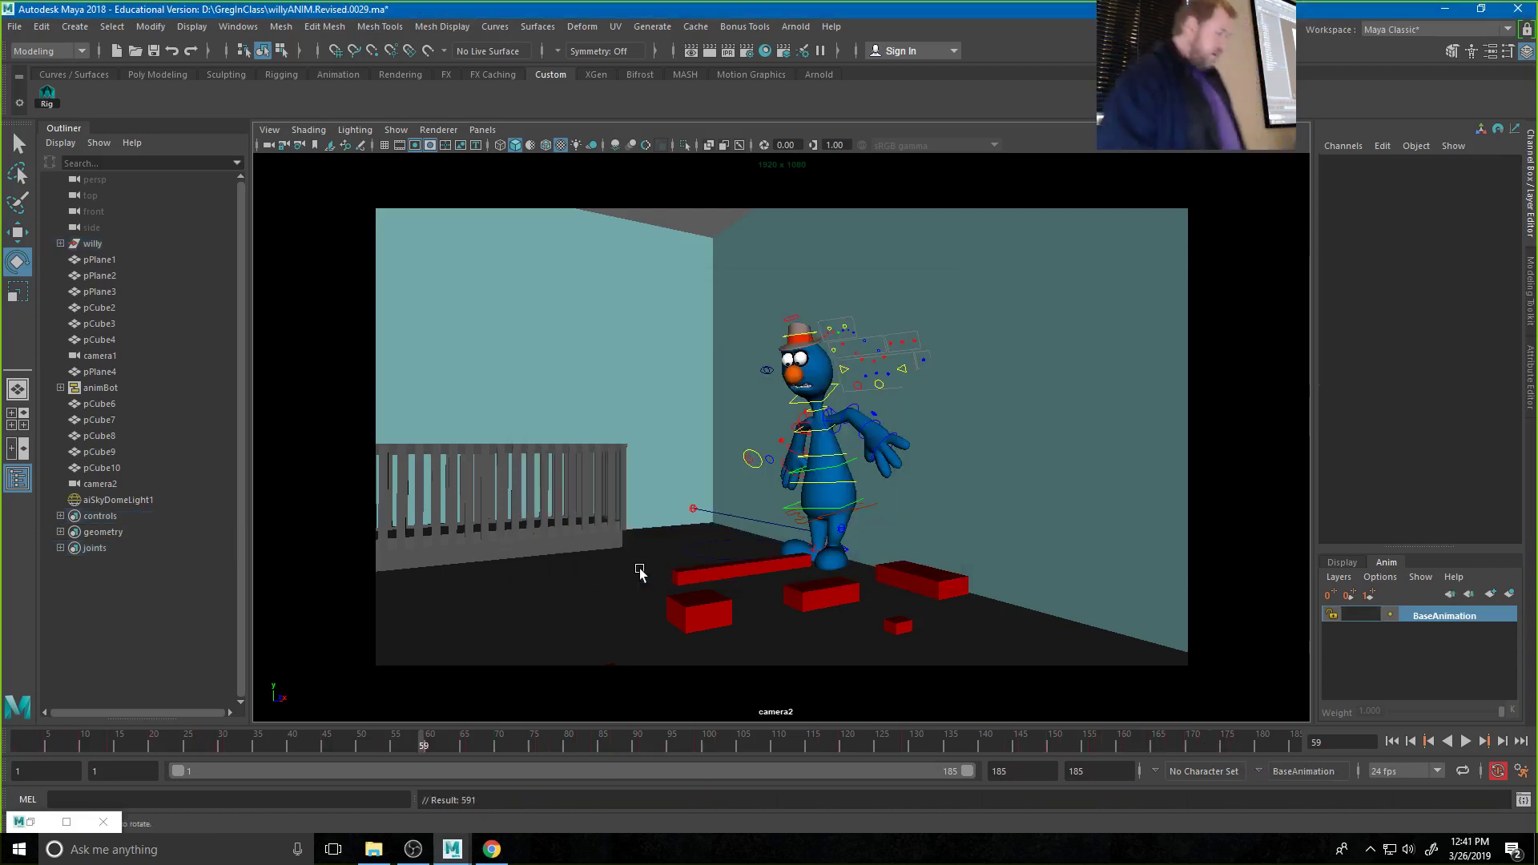
# Examine the merged keys of all rig controls on the timeline and the COG control's curves in the Graph Editor
pyautogui.click(43, 99)
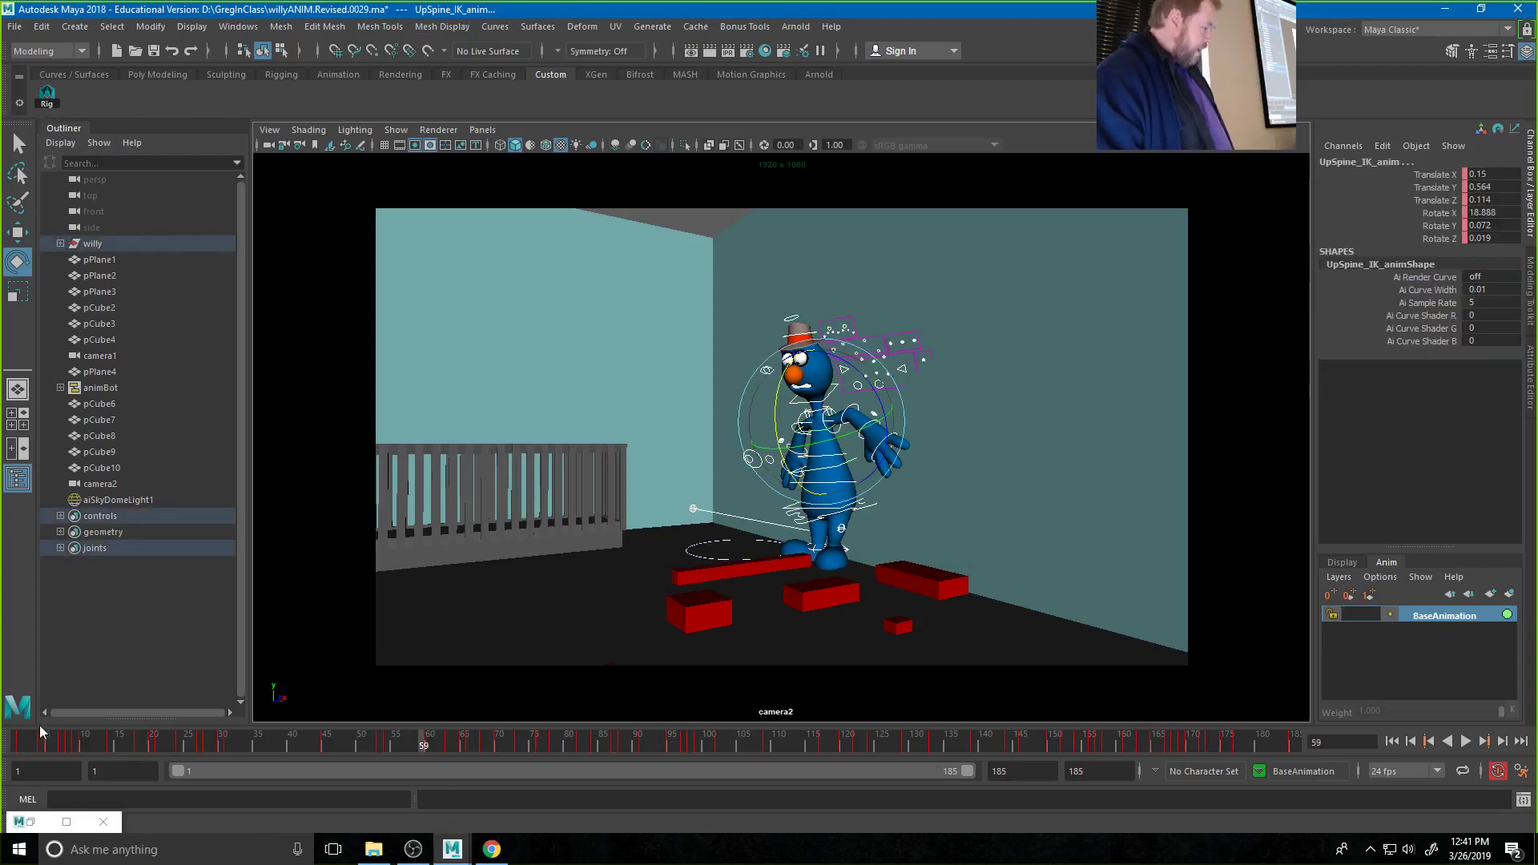
pyautogui.moveTo(48, 732); pyautogui.dragTo(539, 747)
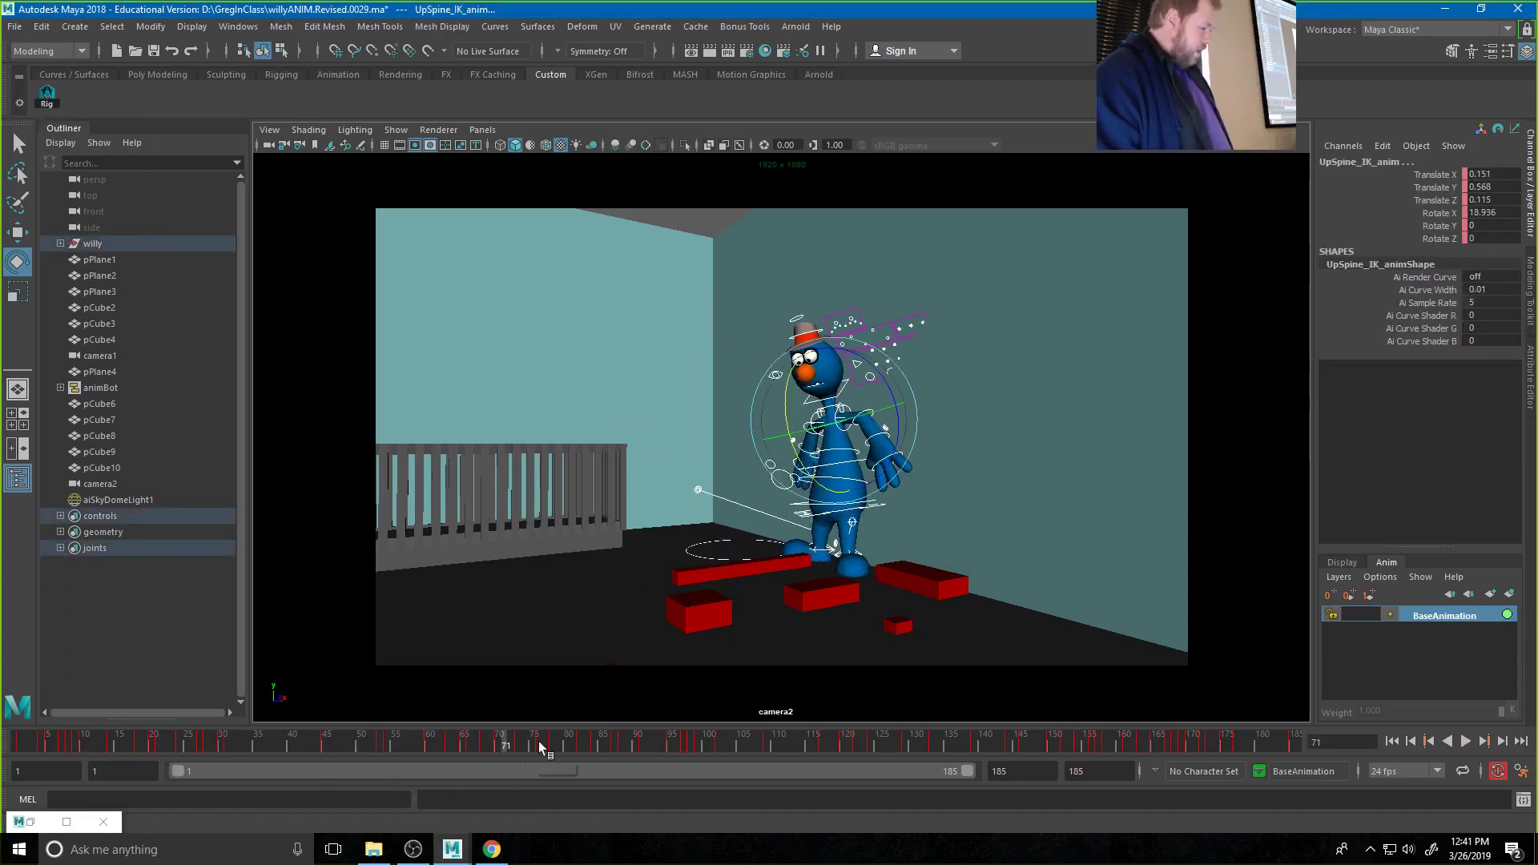
pyautogui.click(907, 527)
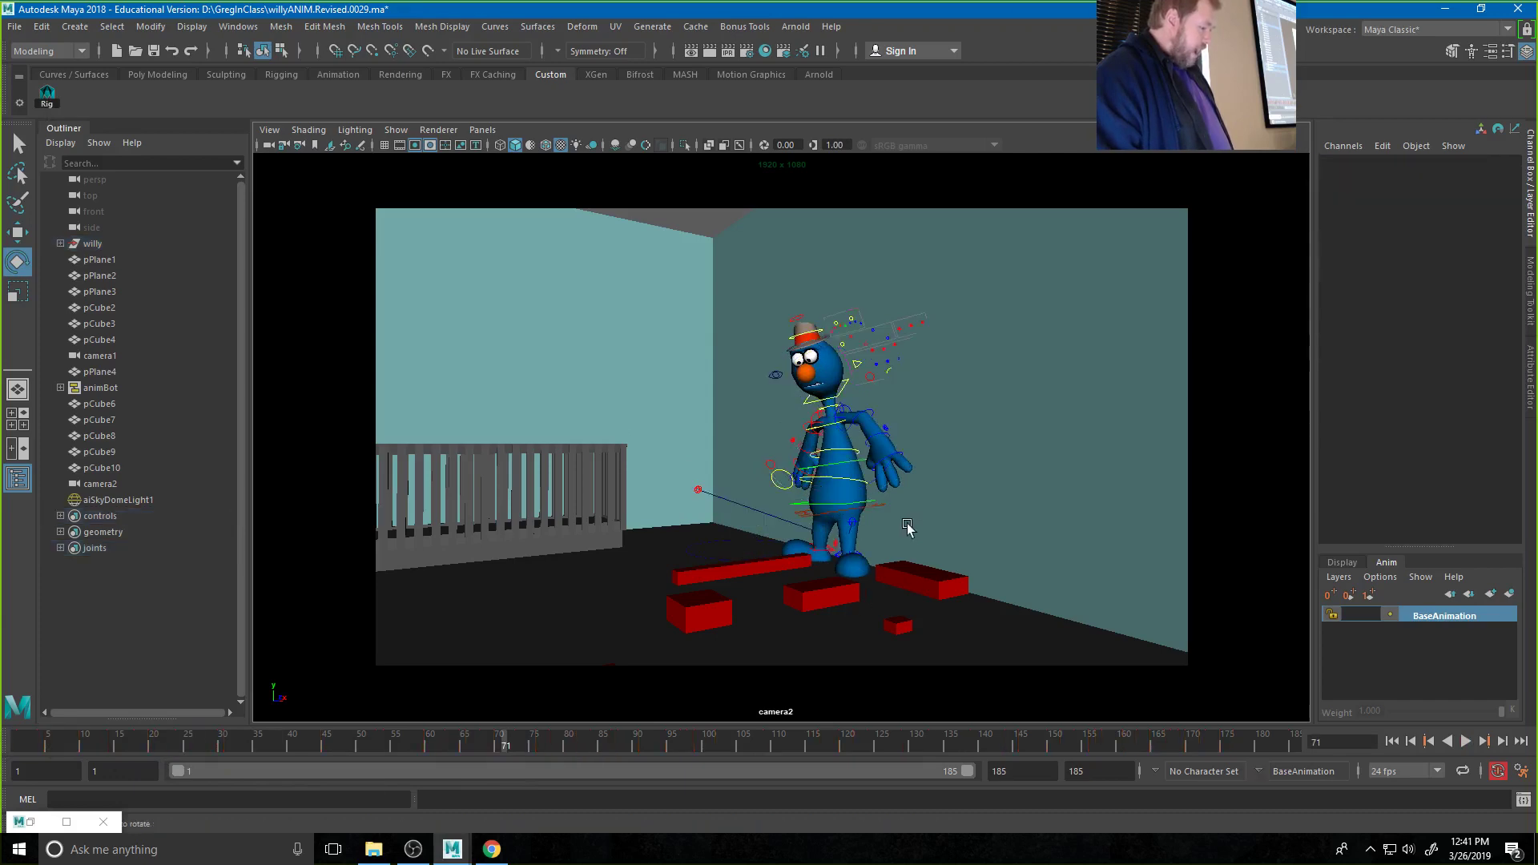
pyautogui.click(859, 511)
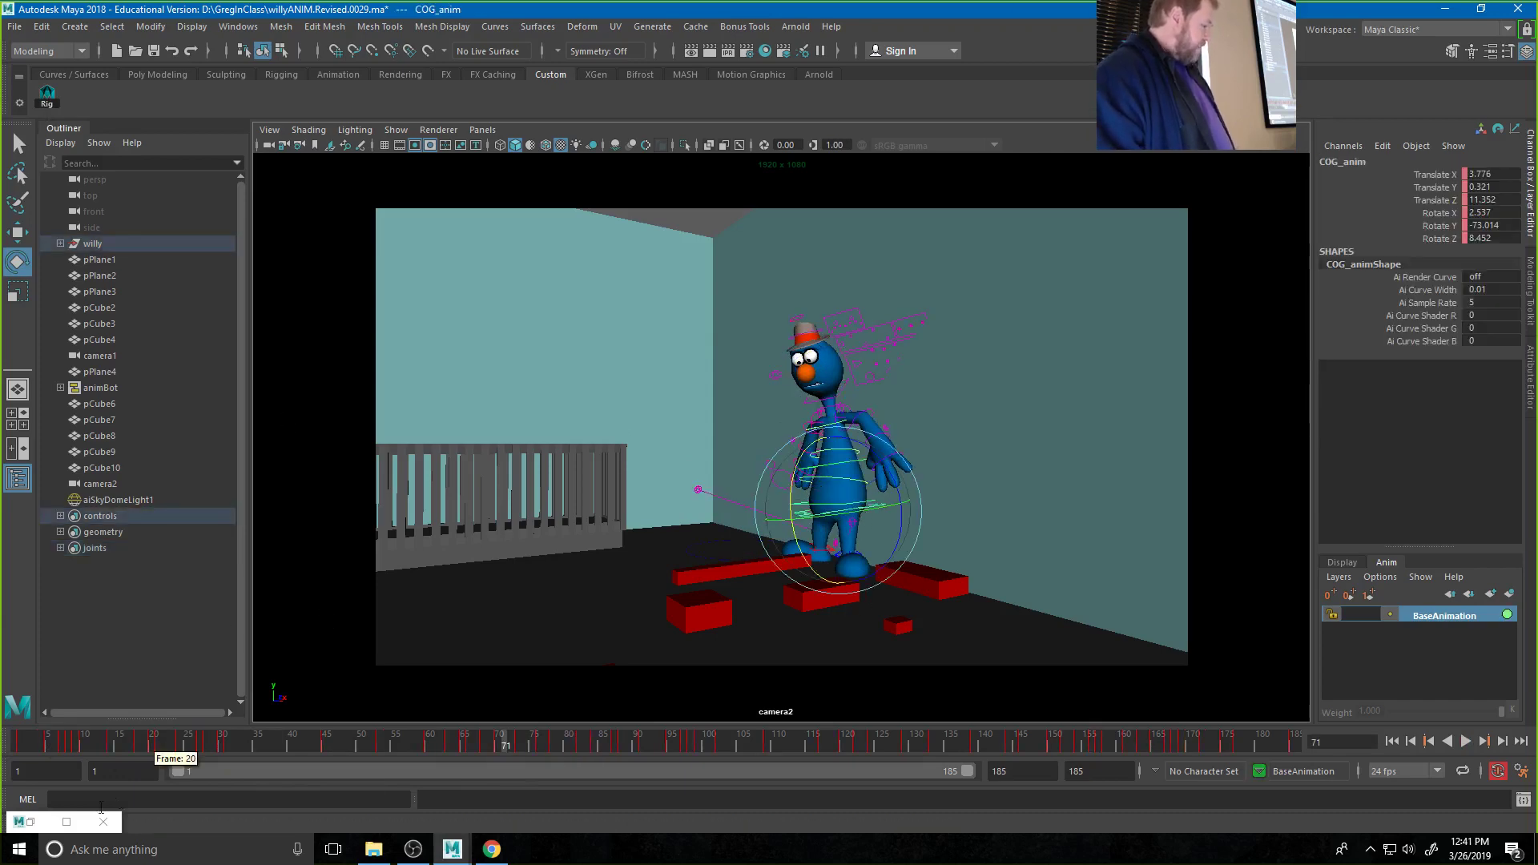
pyautogui.doubleClick(36, 824)
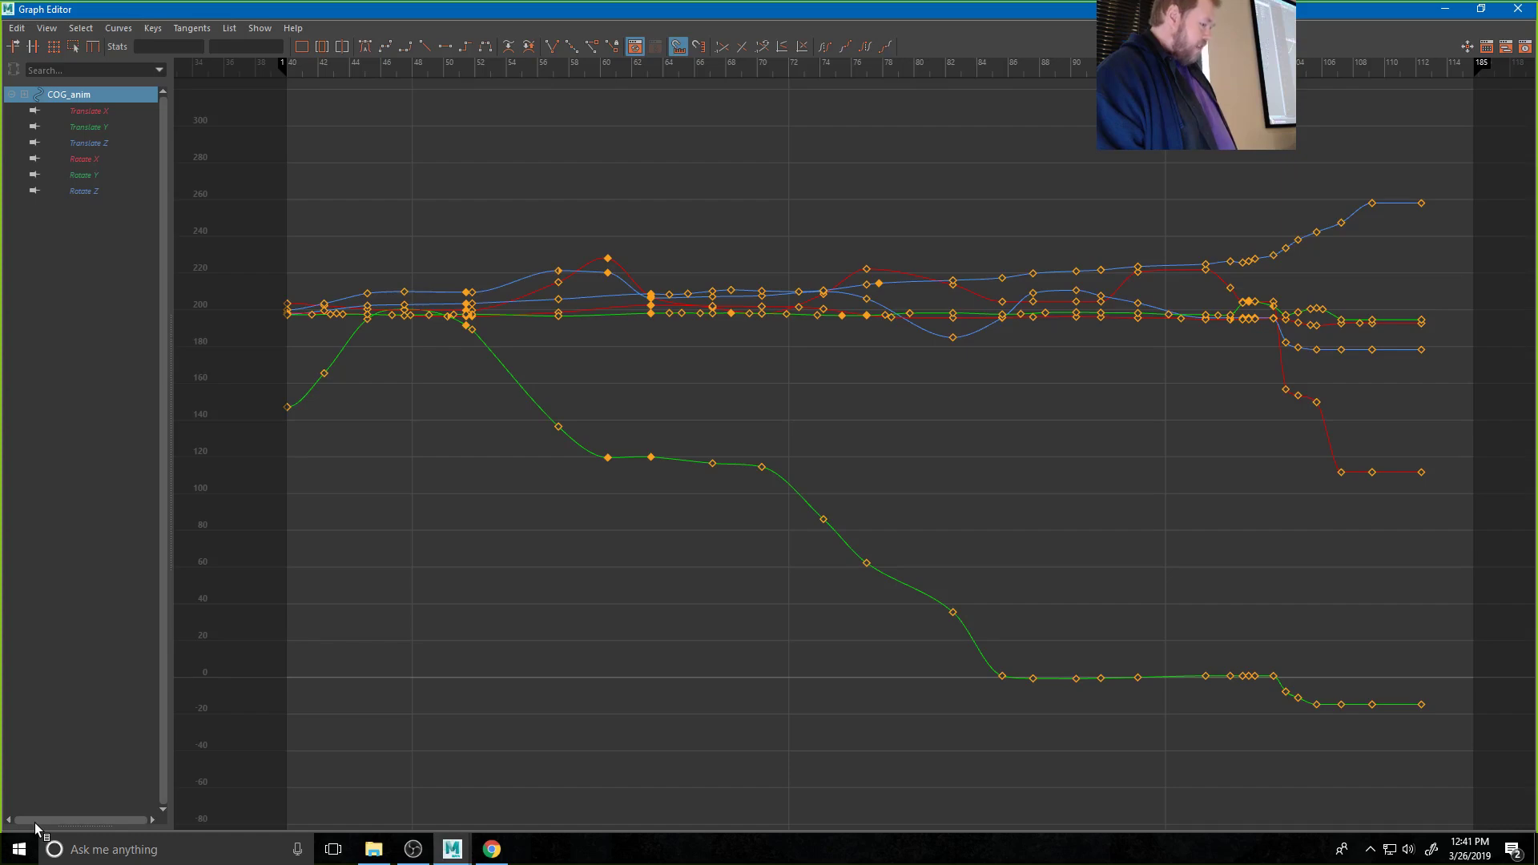
pyautogui.click(1444, 8)
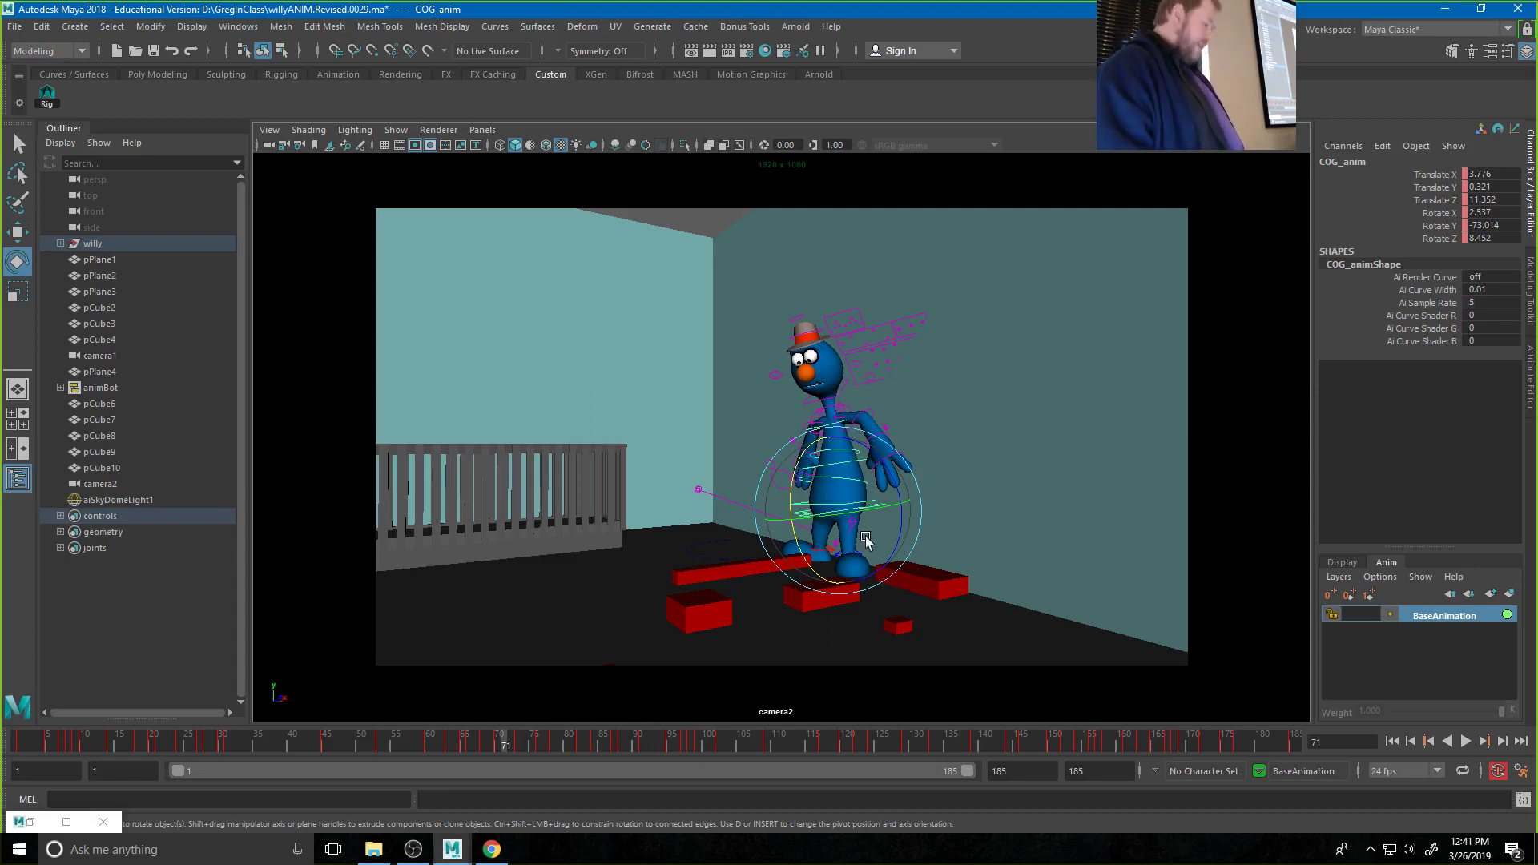
# Switch to the cube scene and delete the extra Translate Y key just before the frame 24 peak
pyautogui.moveTo(452, 849)
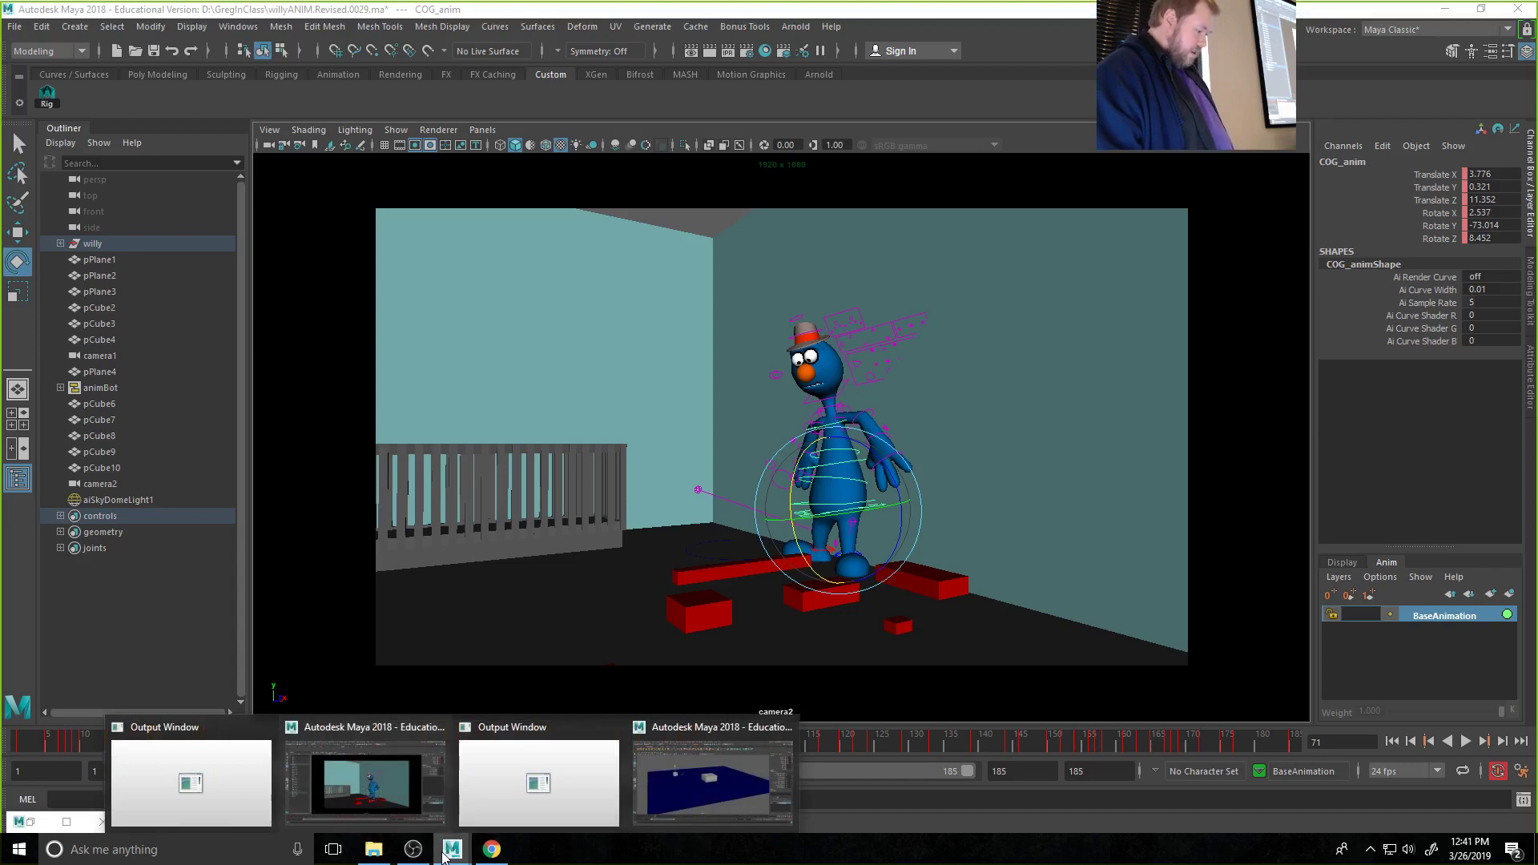
pyautogui.click(745, 770)
pyautogui.moveTo(871, 286); pyautogui.dragTo(910, 363)
pyautogui.scroll(5, 908, 362)
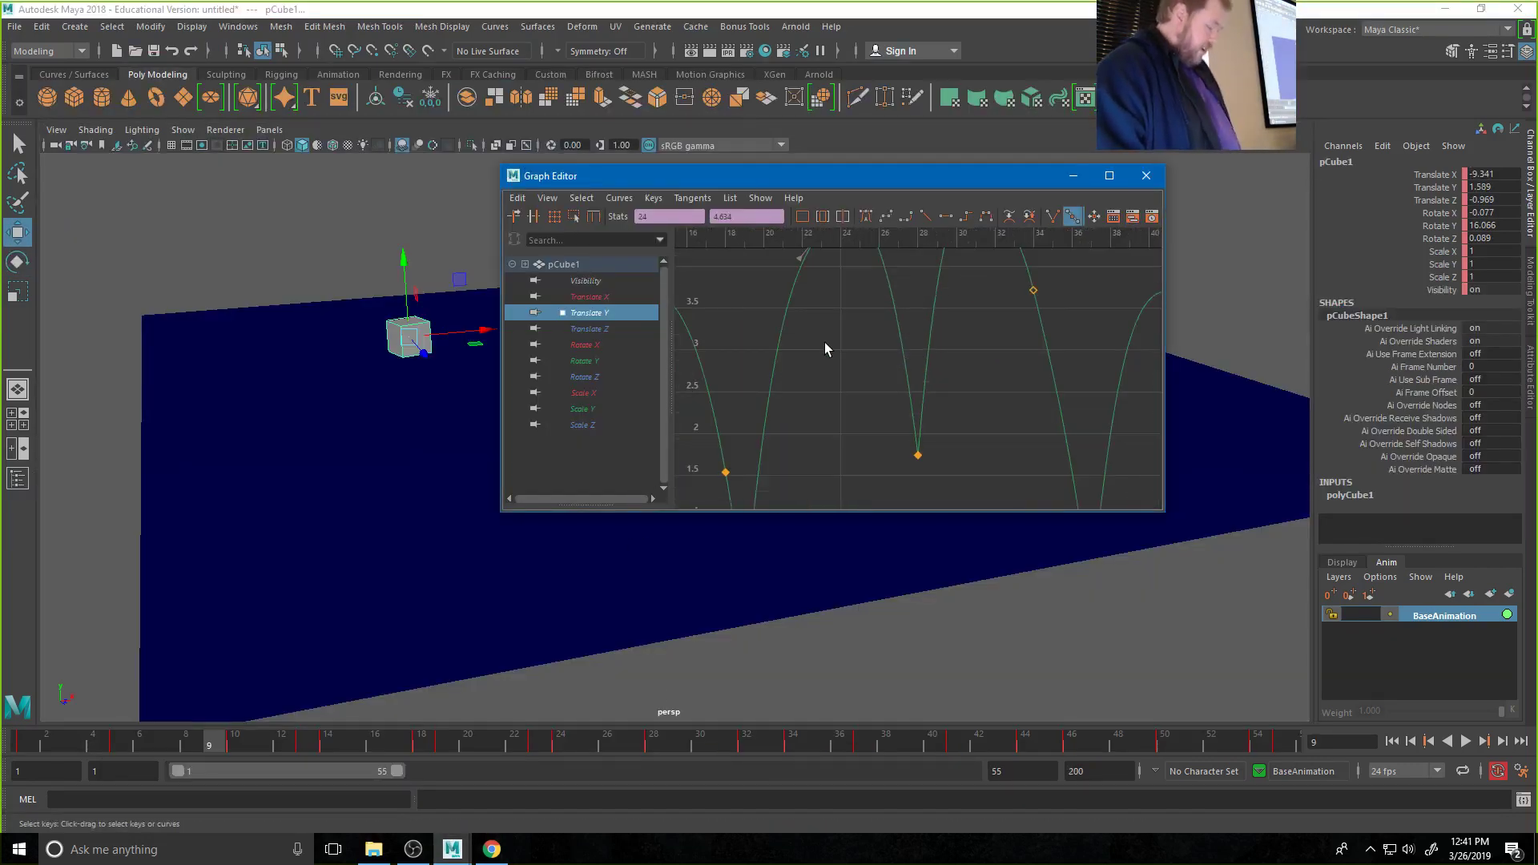
pyautogui.keyDown('alt'); pyautogui.moveTo(822, 343); pyautogui.dragTo(836, 499, button='middle'); pyautogui.keyUp('alt')
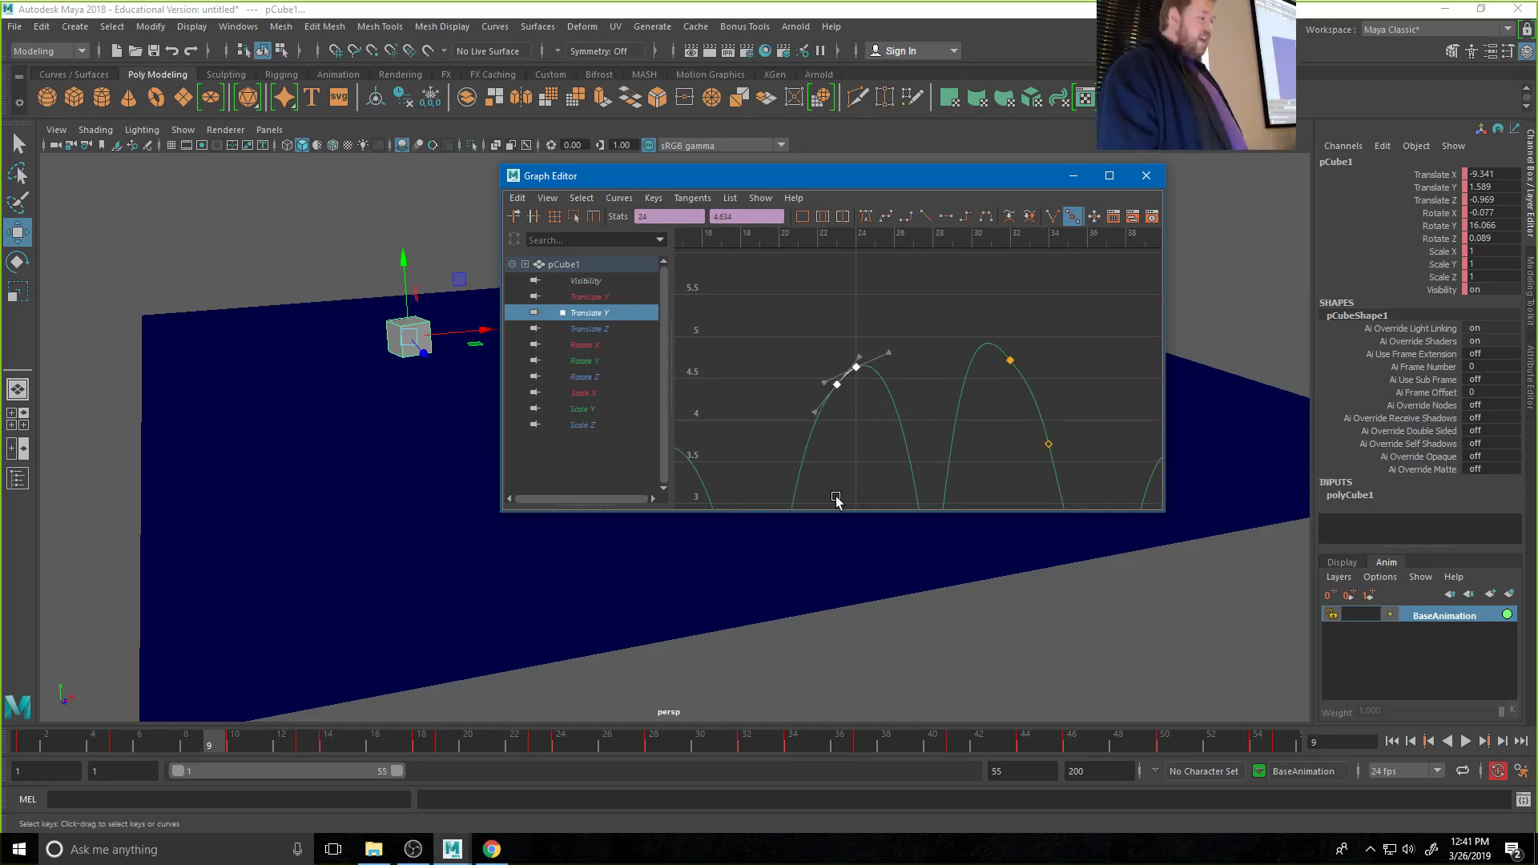
pyautogui.click(863, 427)
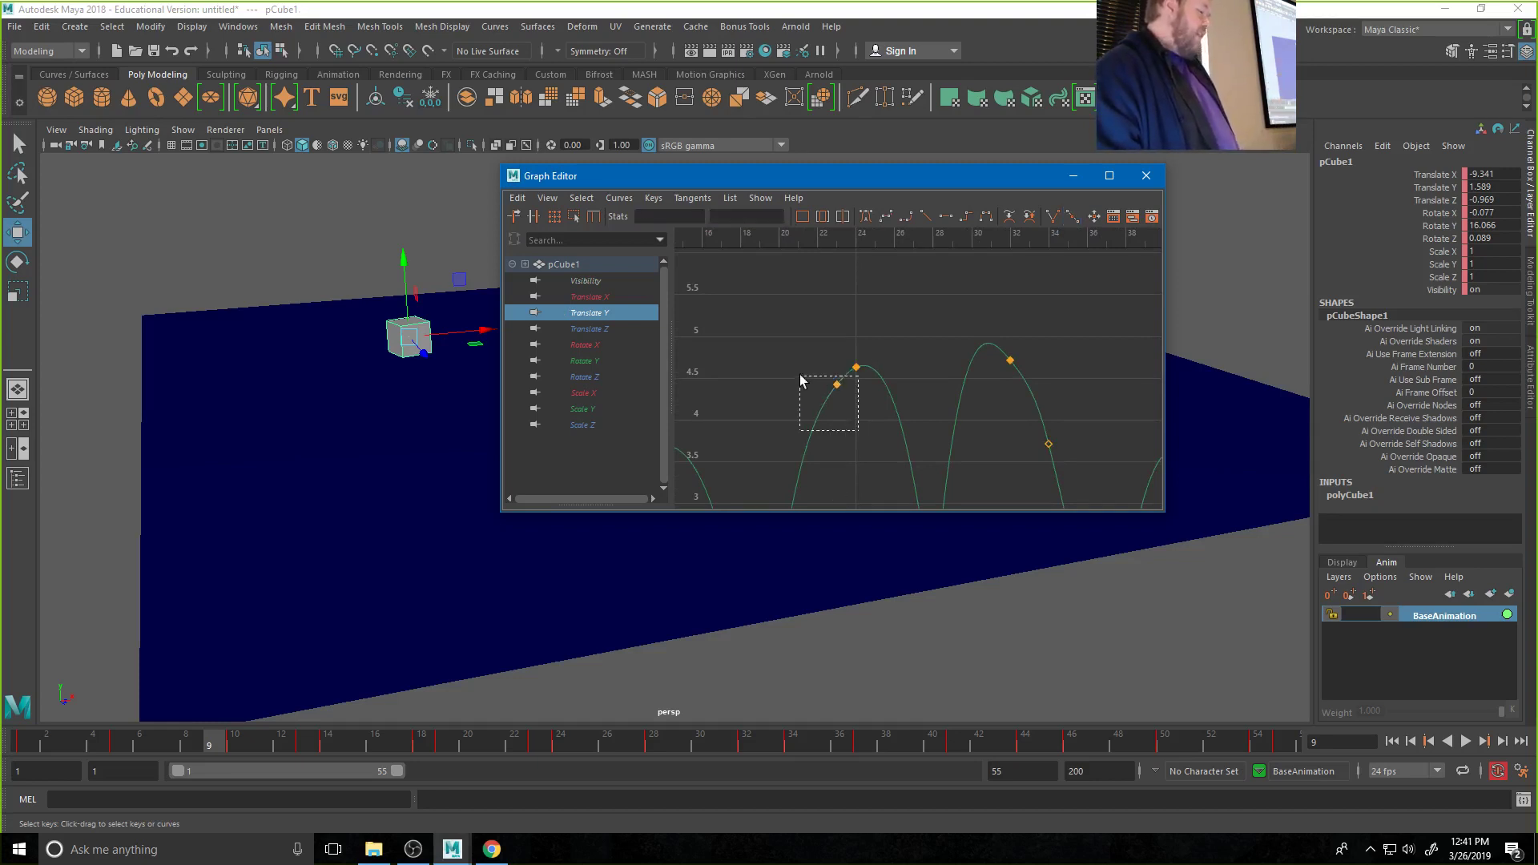
pyautogui.press('Delete')
# Give the cube's Translate Y peak keys at frames 24 and 32 flat tangents
pyautogui.moveTo(808, 309); pyautogui.dragTo(1030, 385)
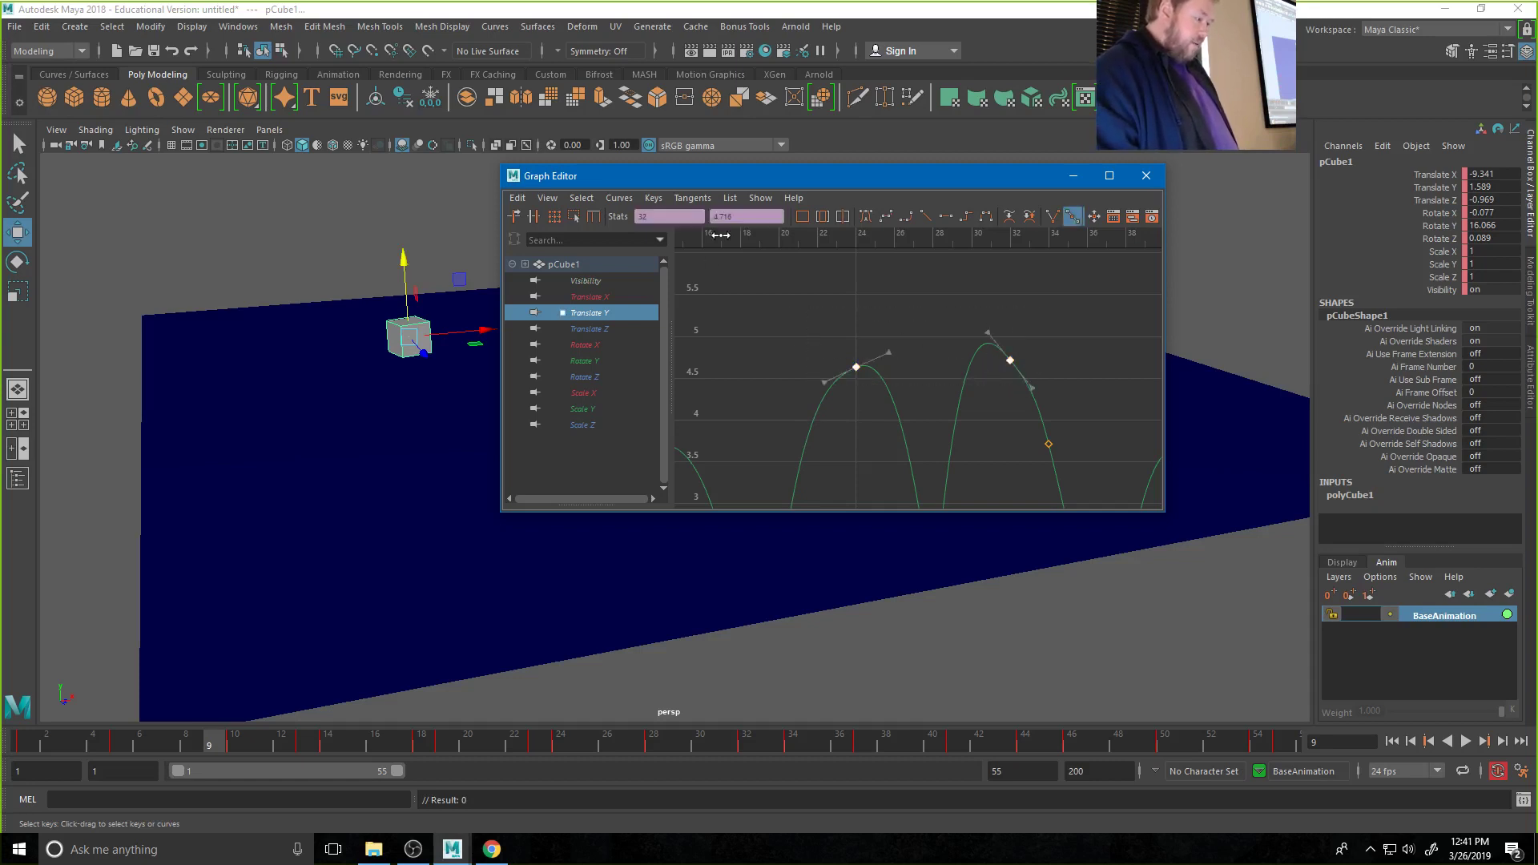
pyautogui.click(945, 218)
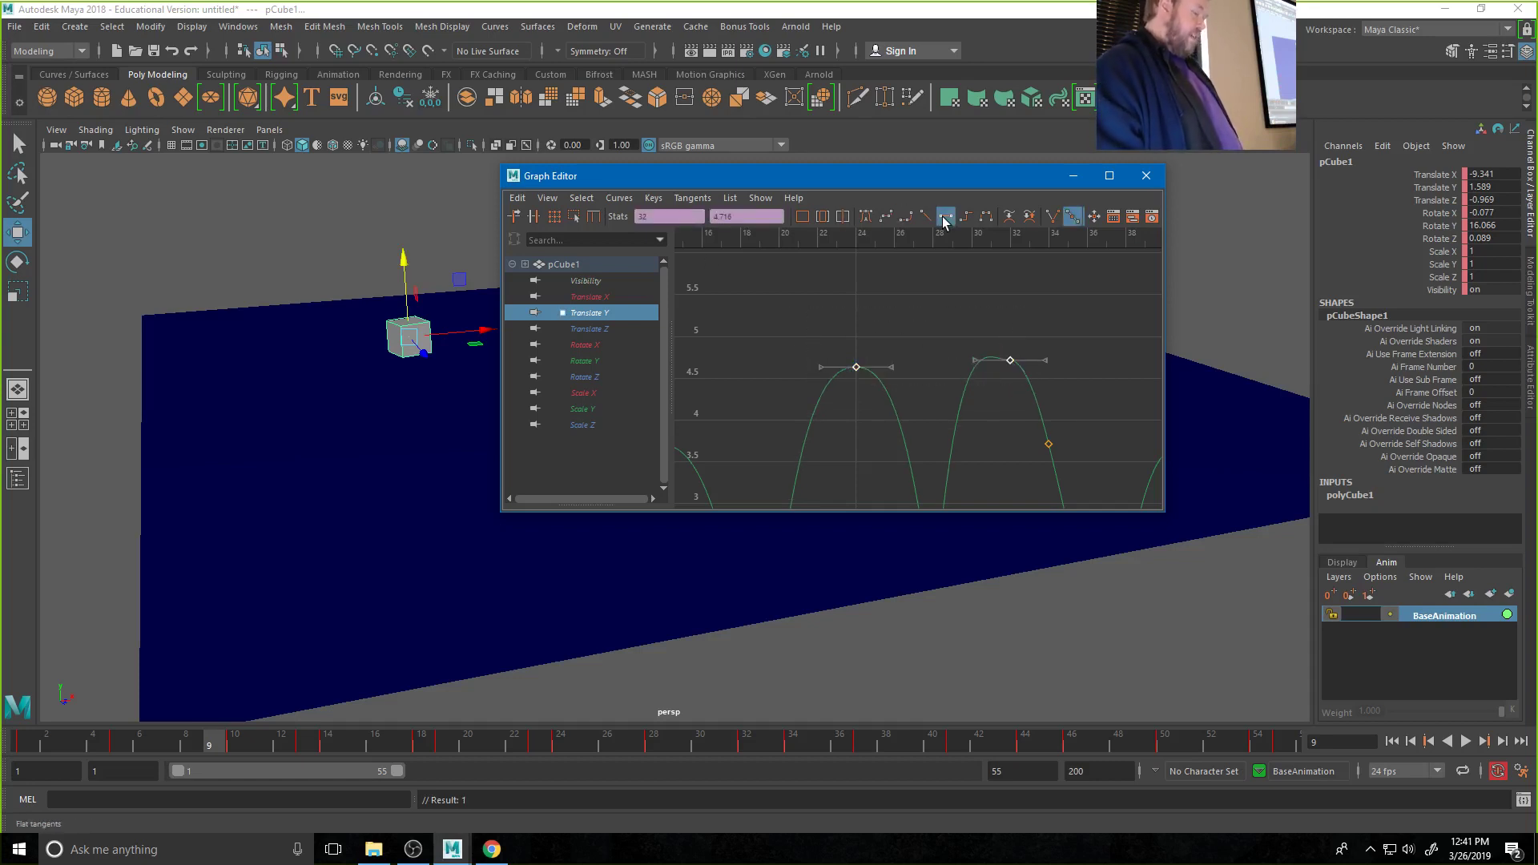
pyautogui.press('a')
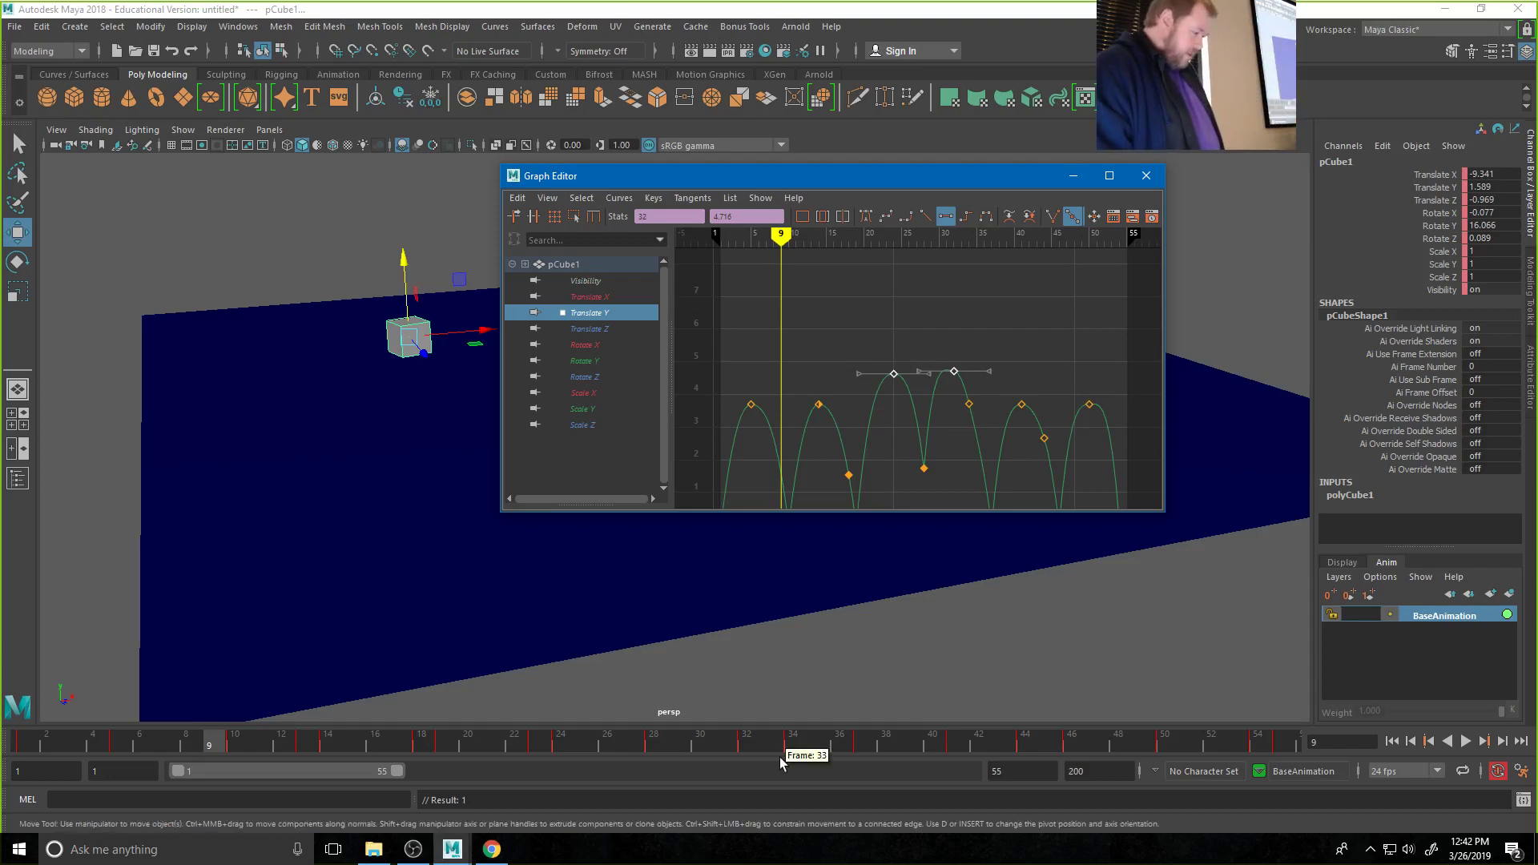
# Return to the willyANIM scene and, at frame 99, create a HeadDarts animation layer from the head IK and eye aim controls
pyautogui.moveTo(453, 855)
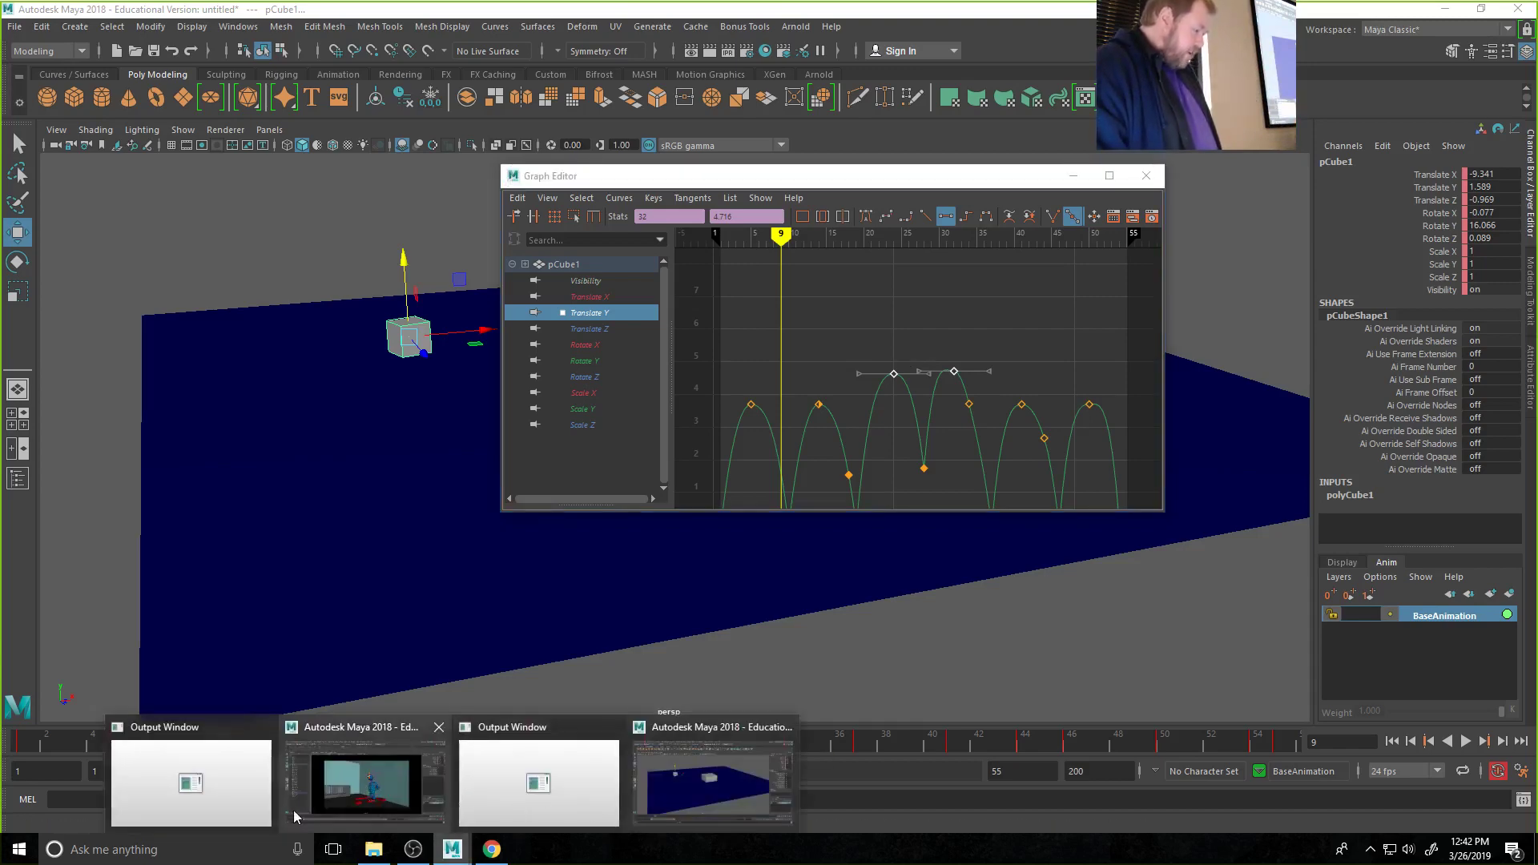
pyautogui.click(346, 803)
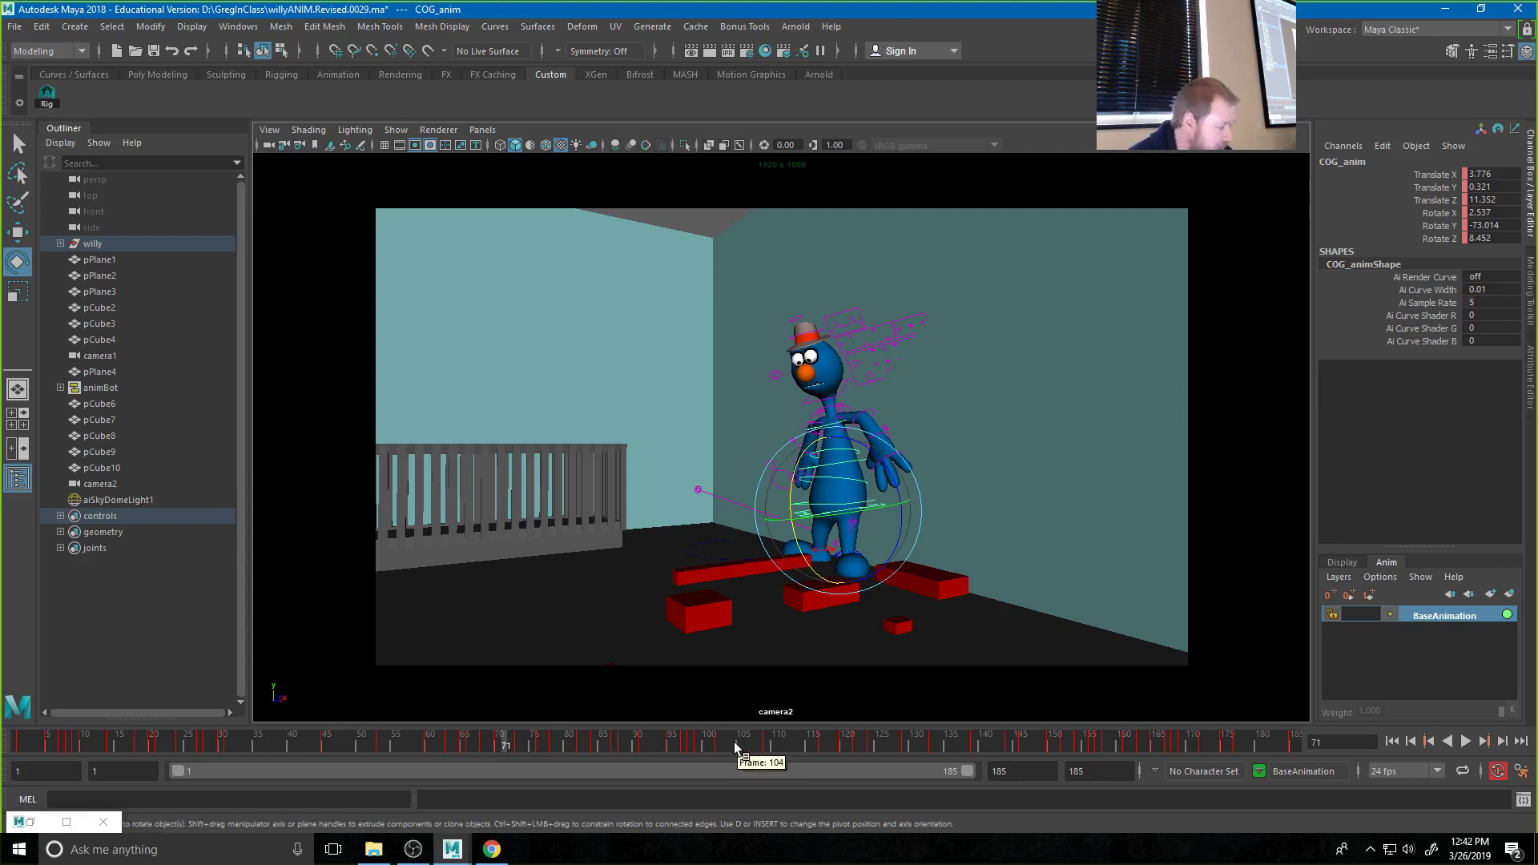
pyautogui.moveTo(733, 741); pyautogui.dragTo(700, 713)
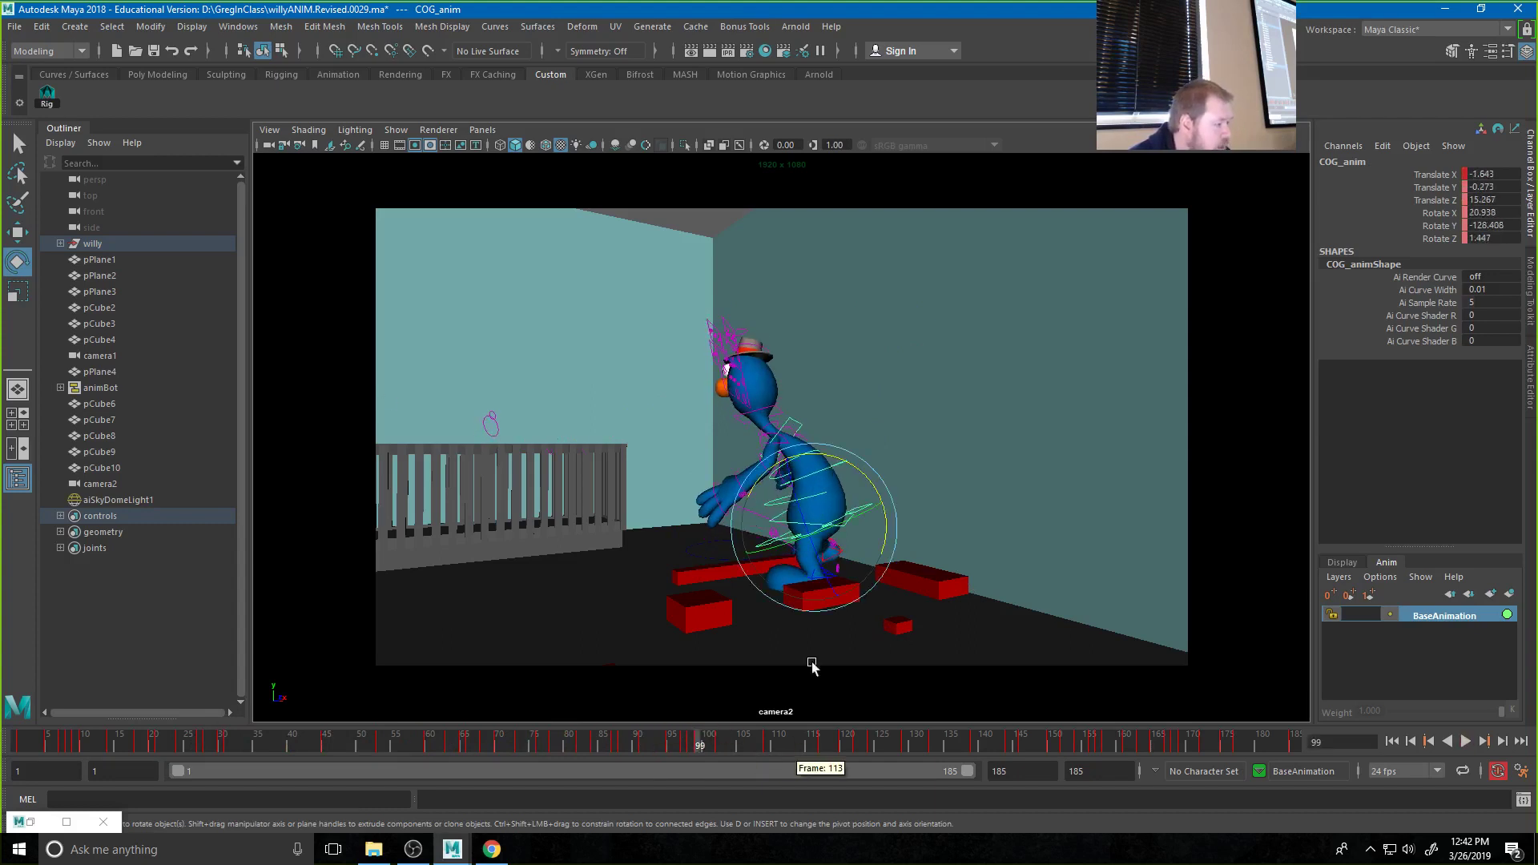
pyautogui.click(774, 411)
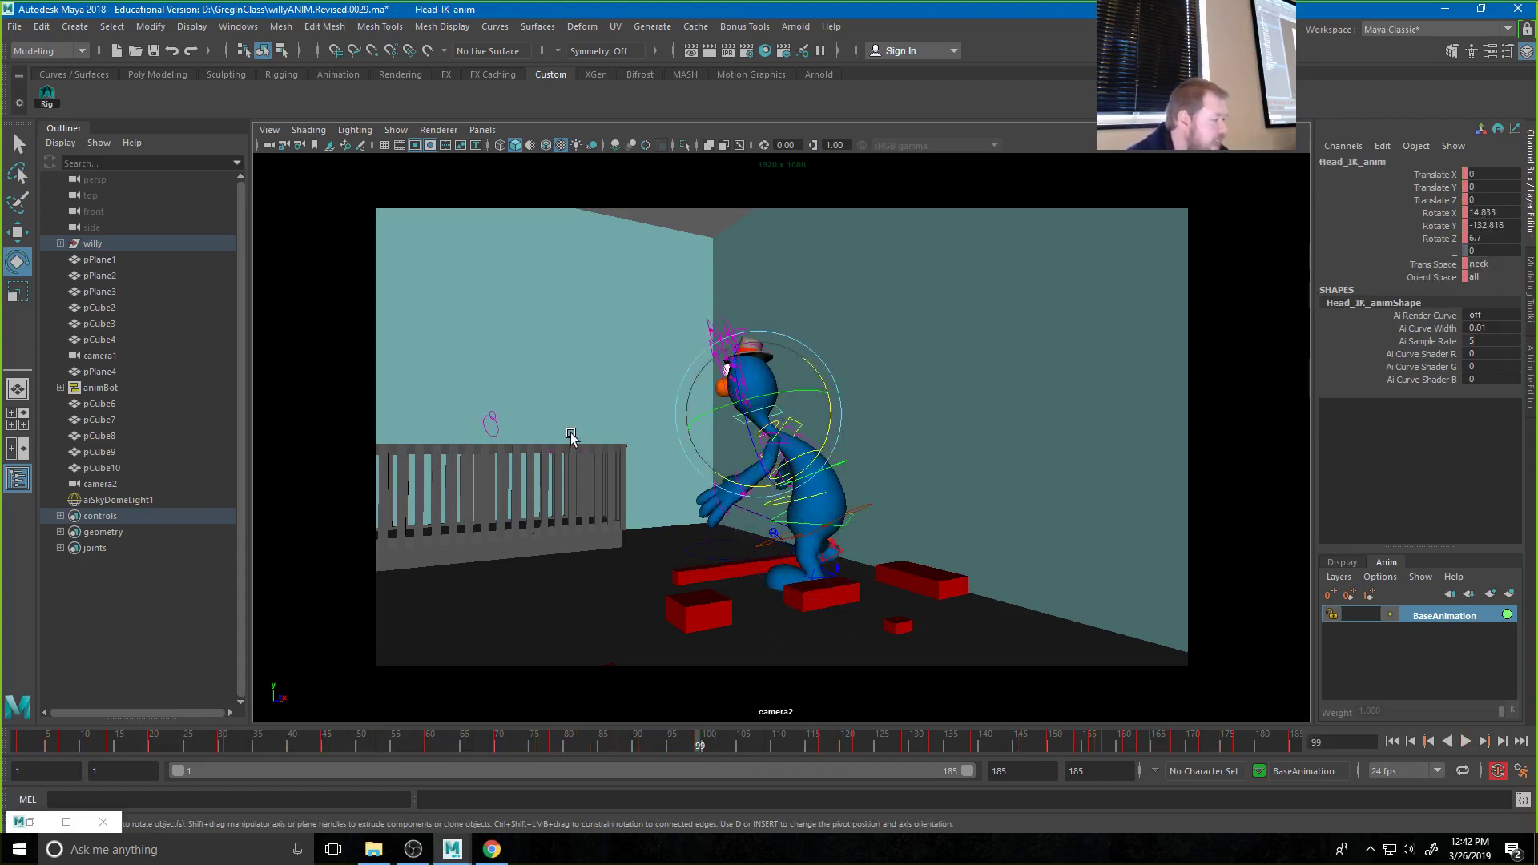
pyautogui.click(499, 435)
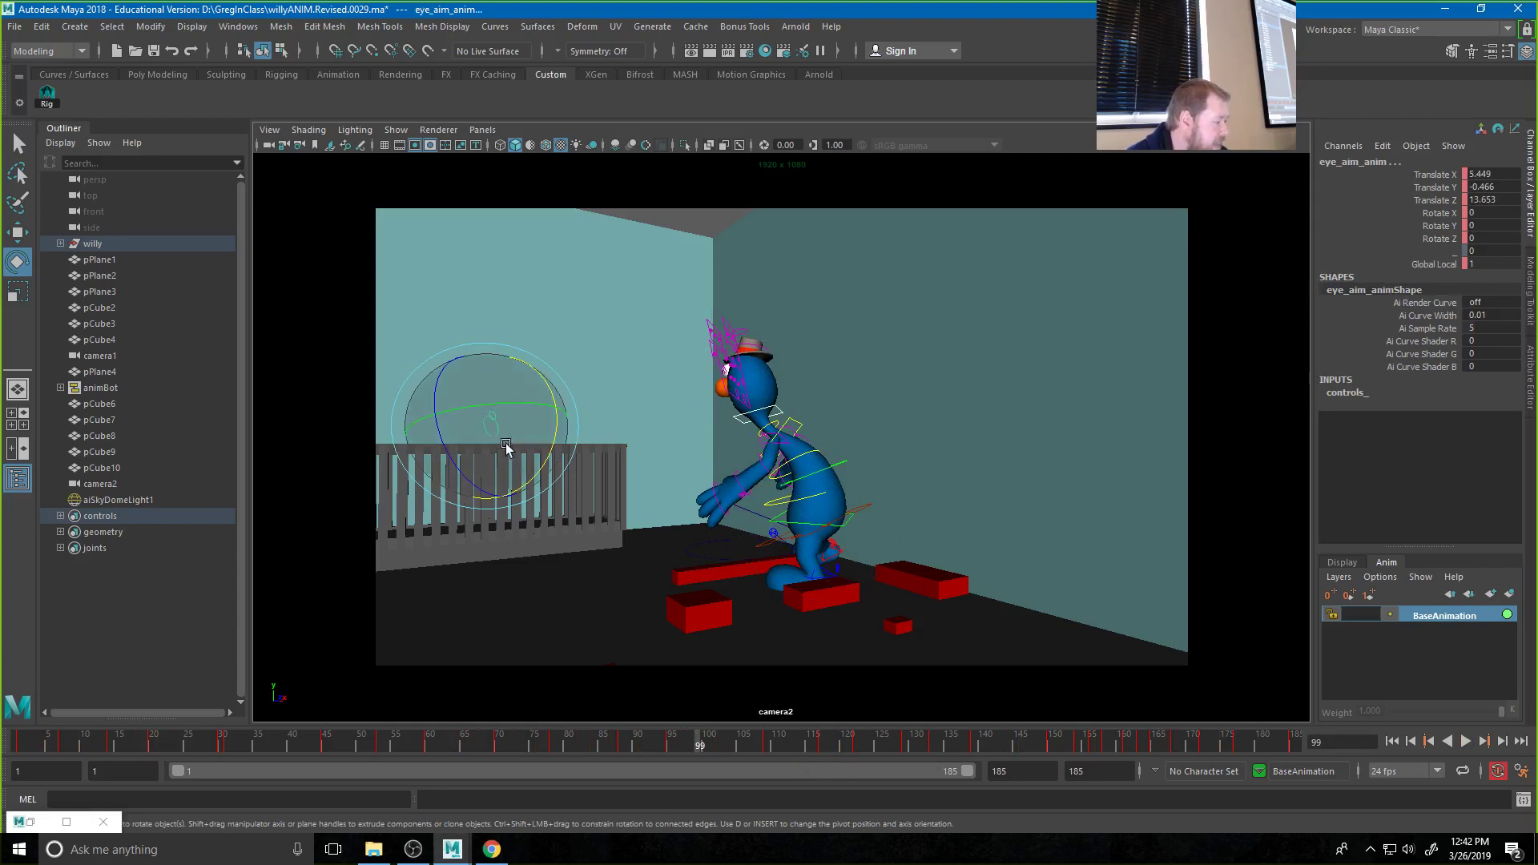
pyautogui.click(1509, 594)
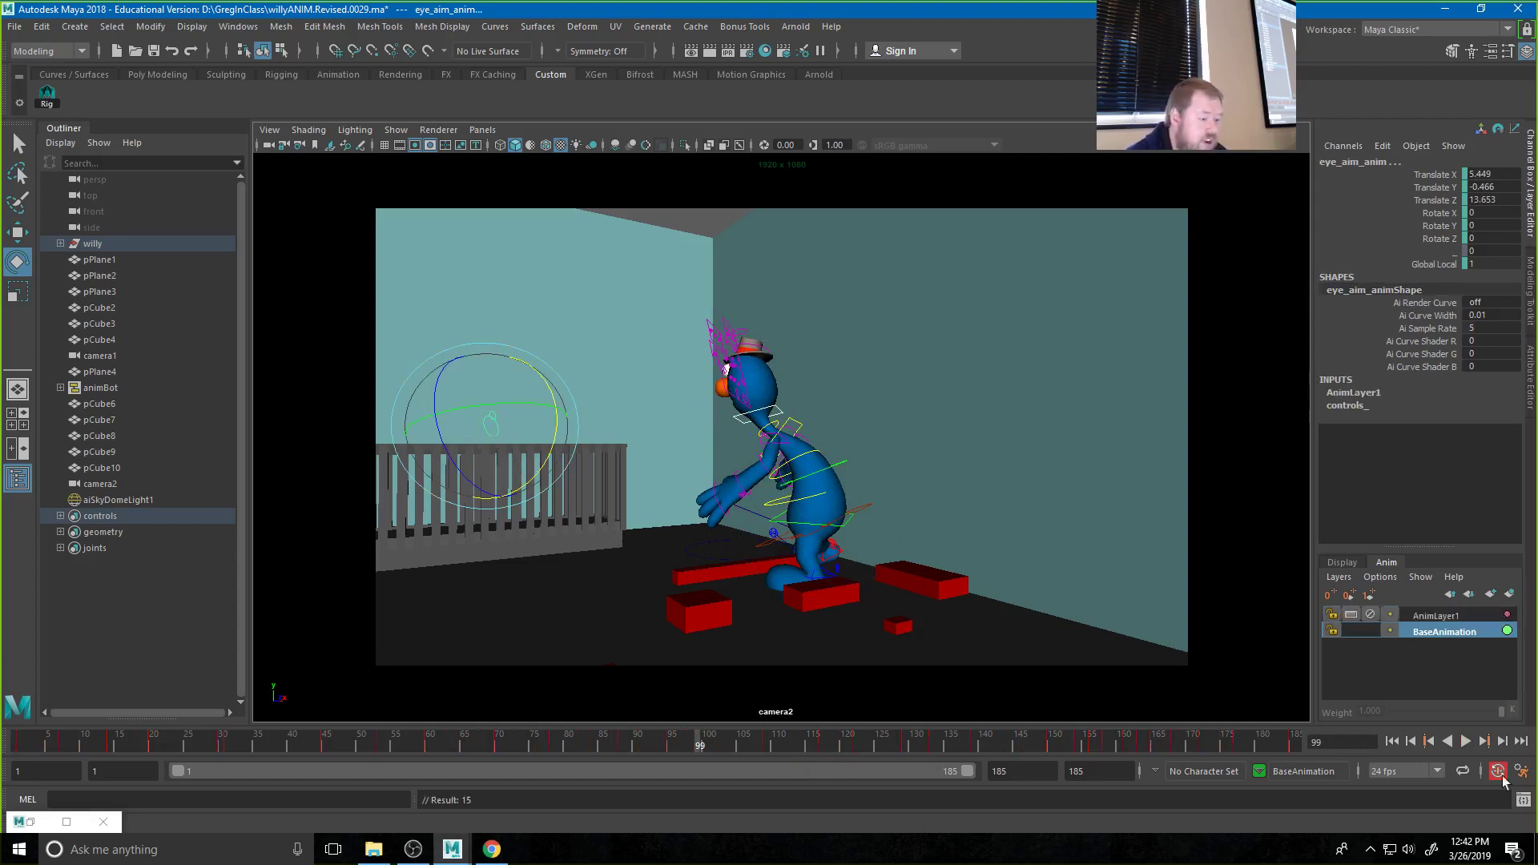
pyautogui.doubleClick(1446, 619)
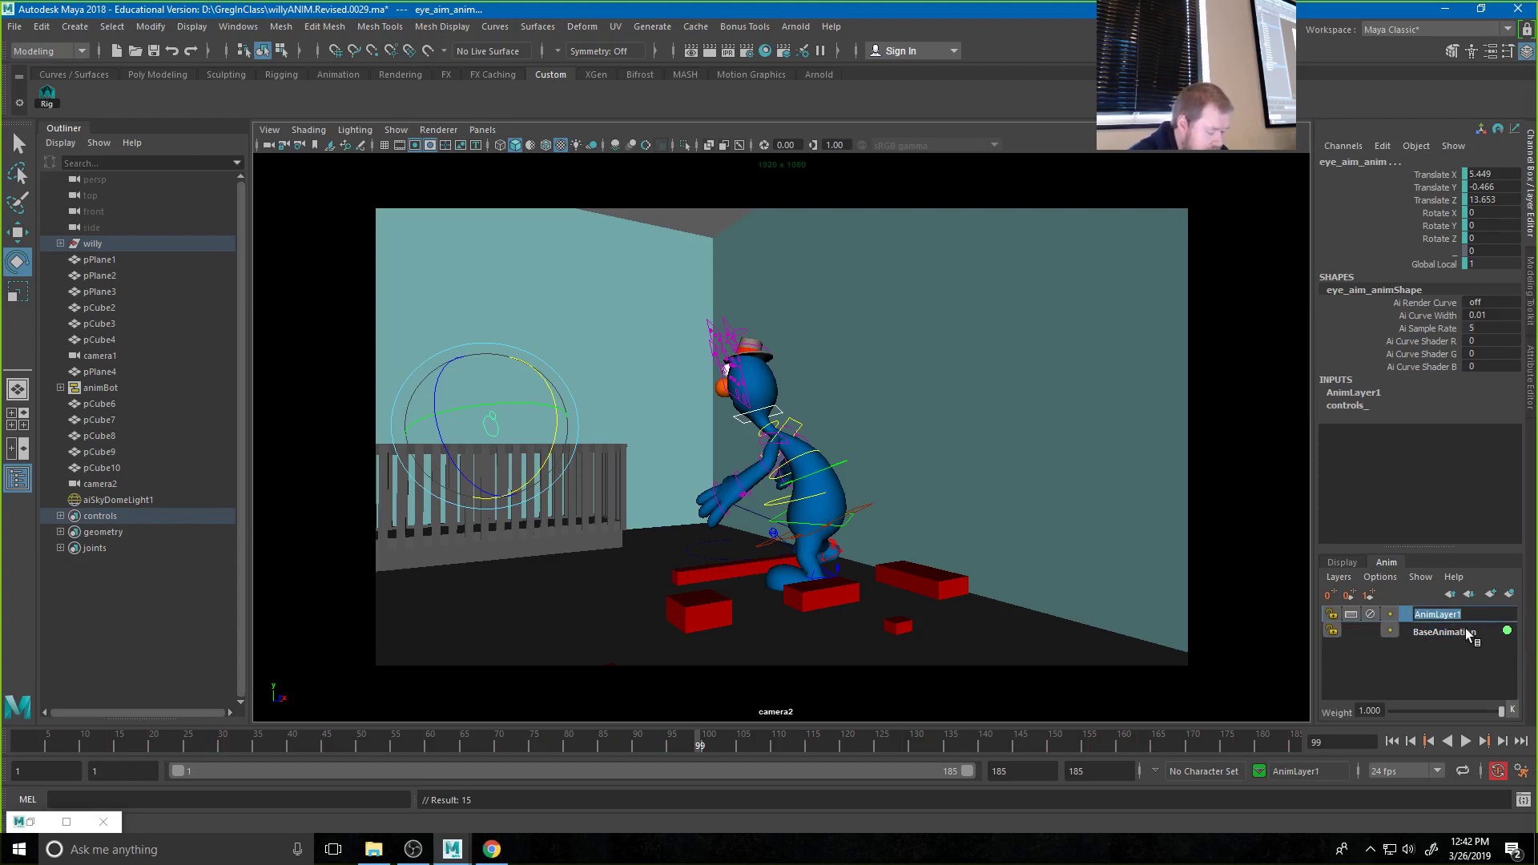
pyautogui.write('HeadDarts')
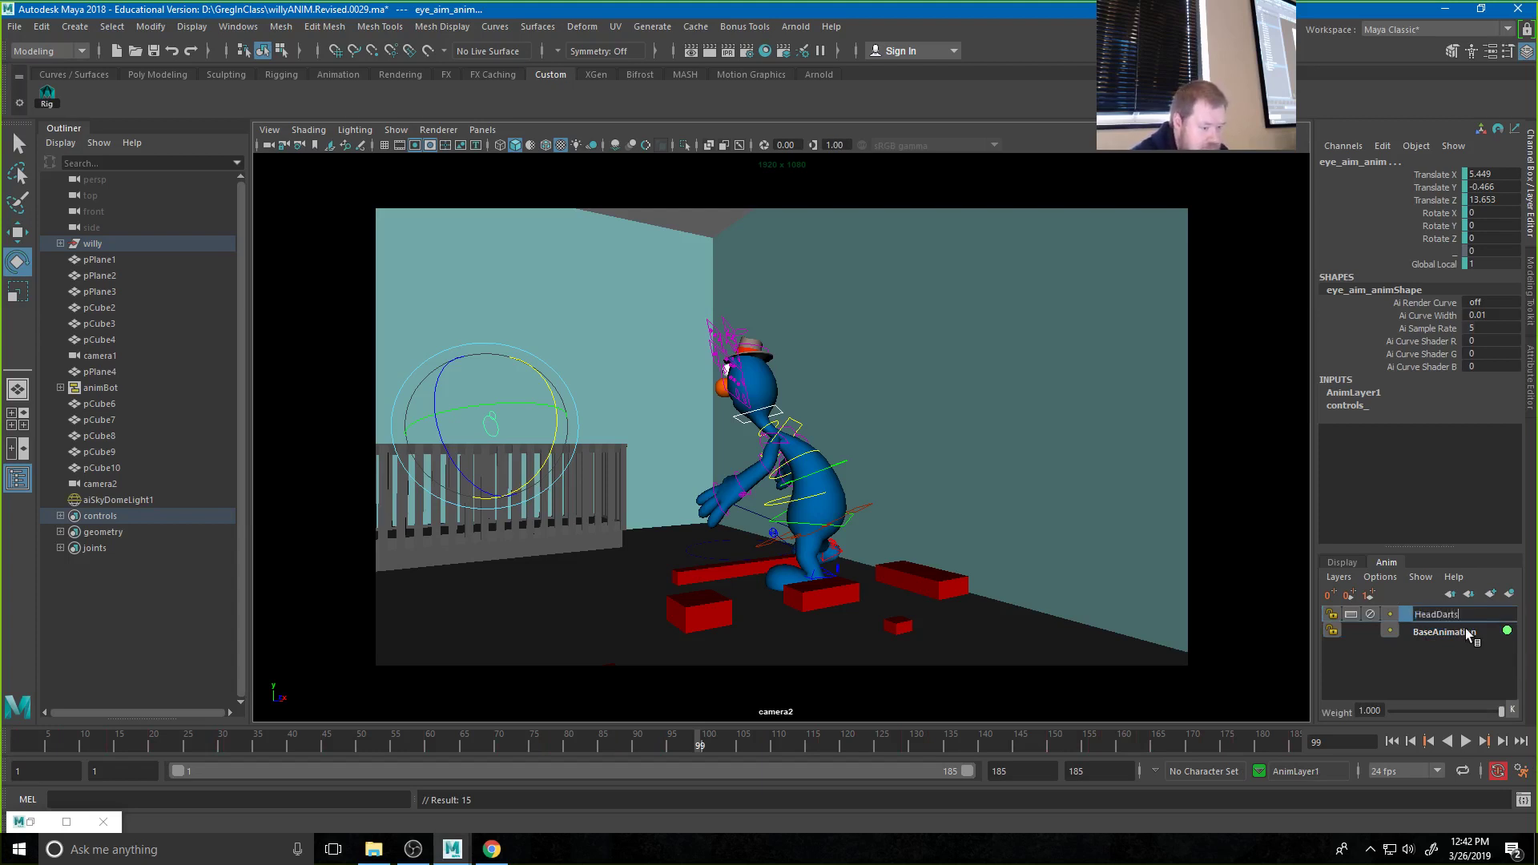
pyautogui.press('Return')
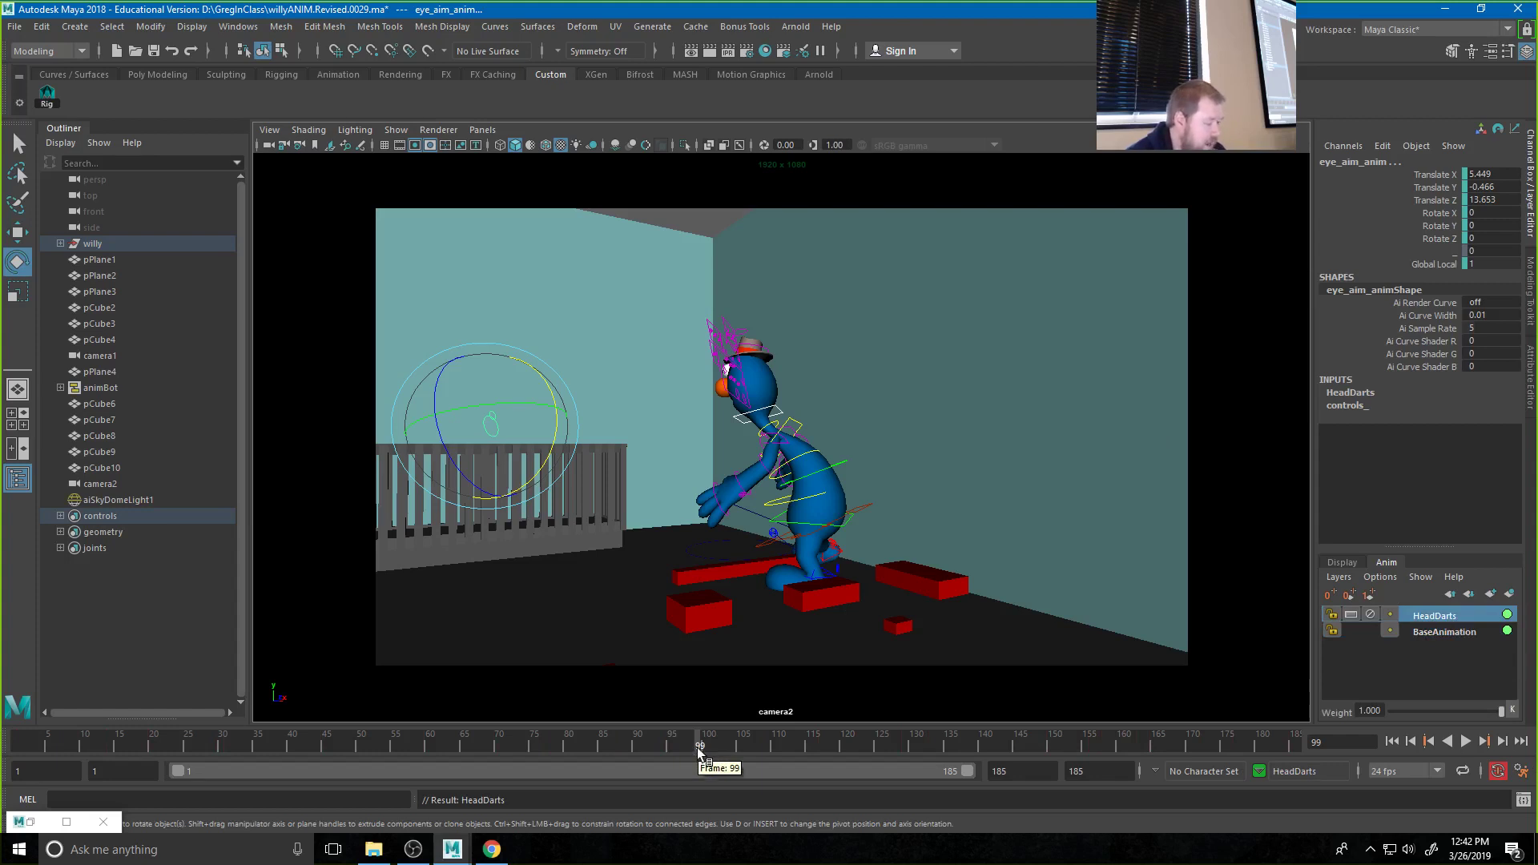
# Key the head and eye aim controls on the HeadDarts layer at frames 99, 125 and 104
pyautogui.hotkey('alt', 'v')
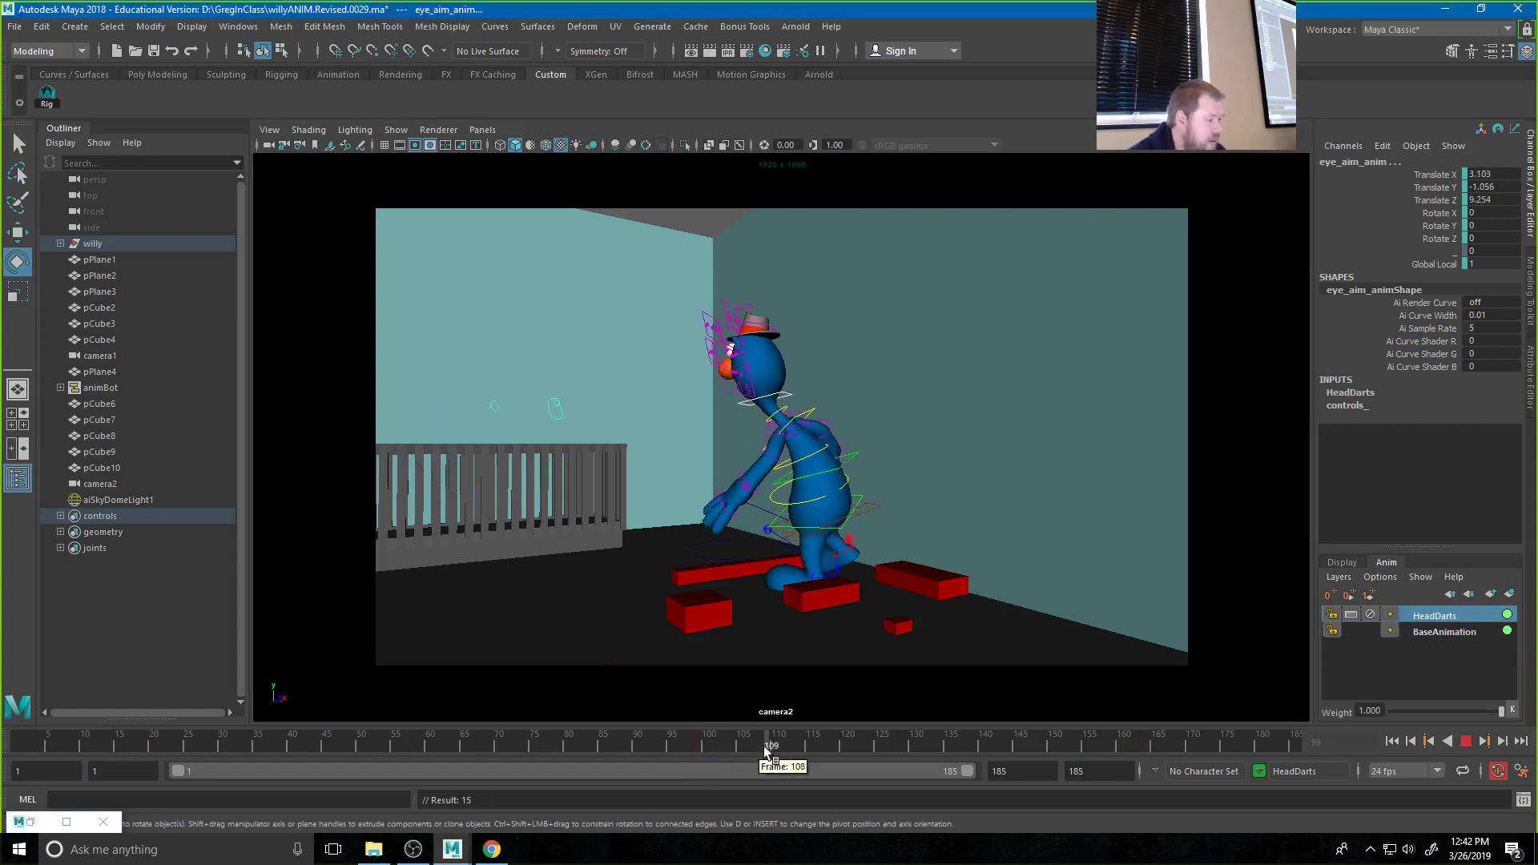
pyautogui.click(882, 747)
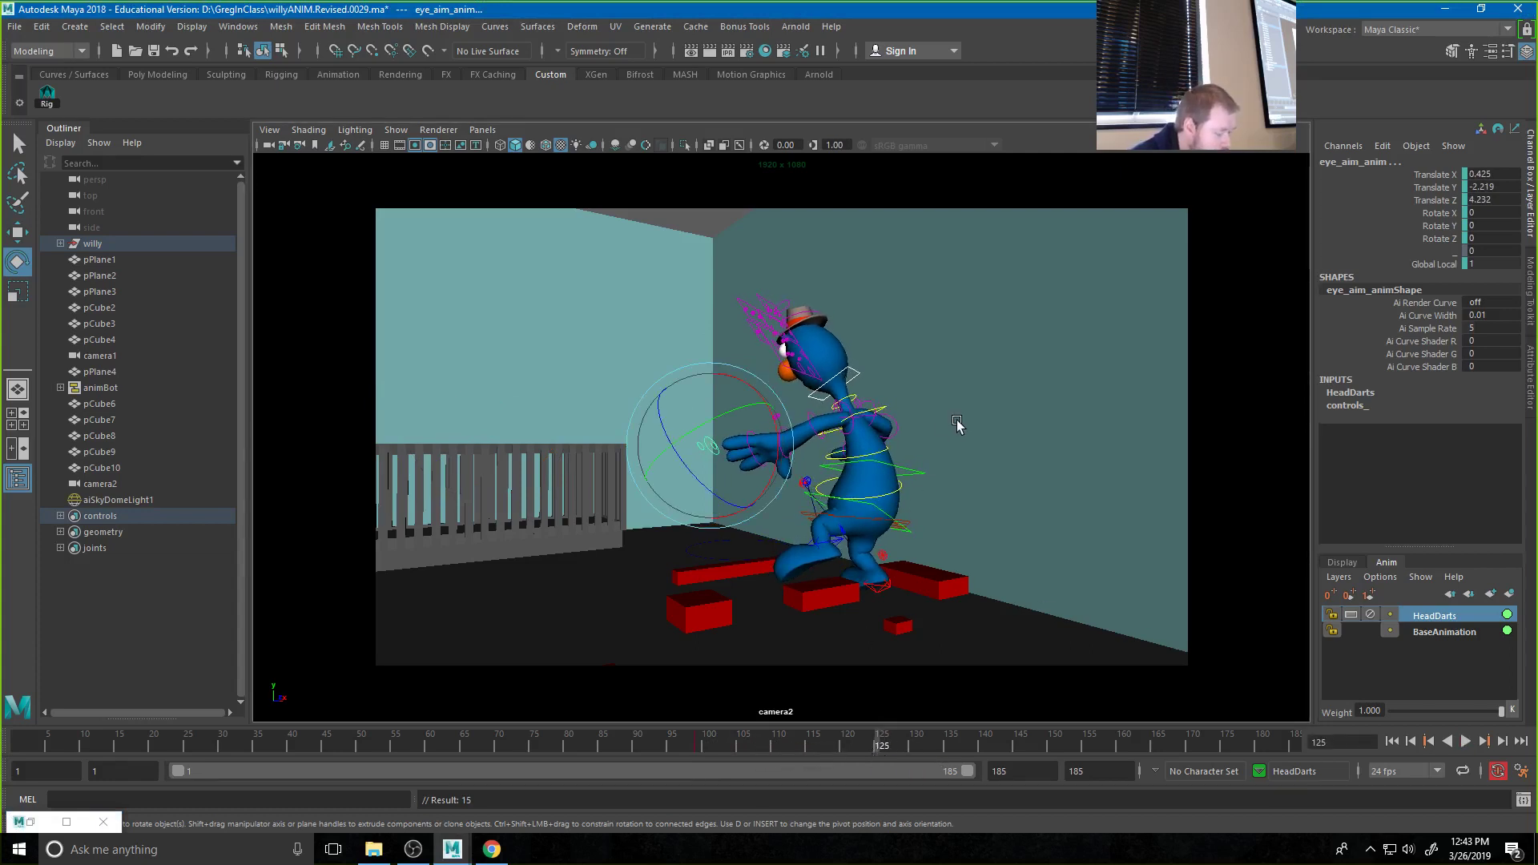
pyautogui.click(728, 743)
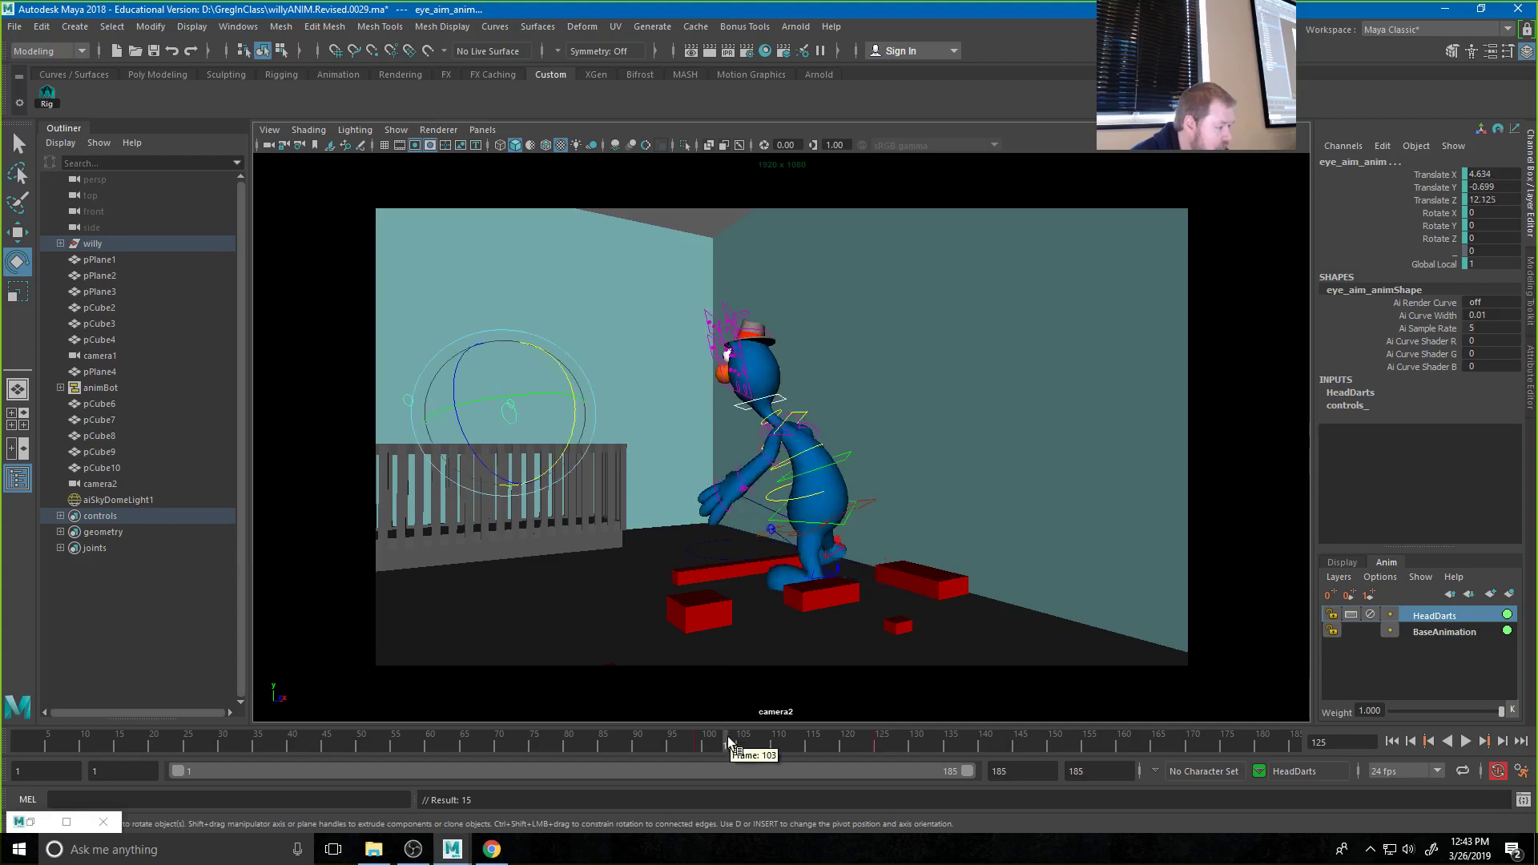
pyautogui.hotkey('alt', 'v')
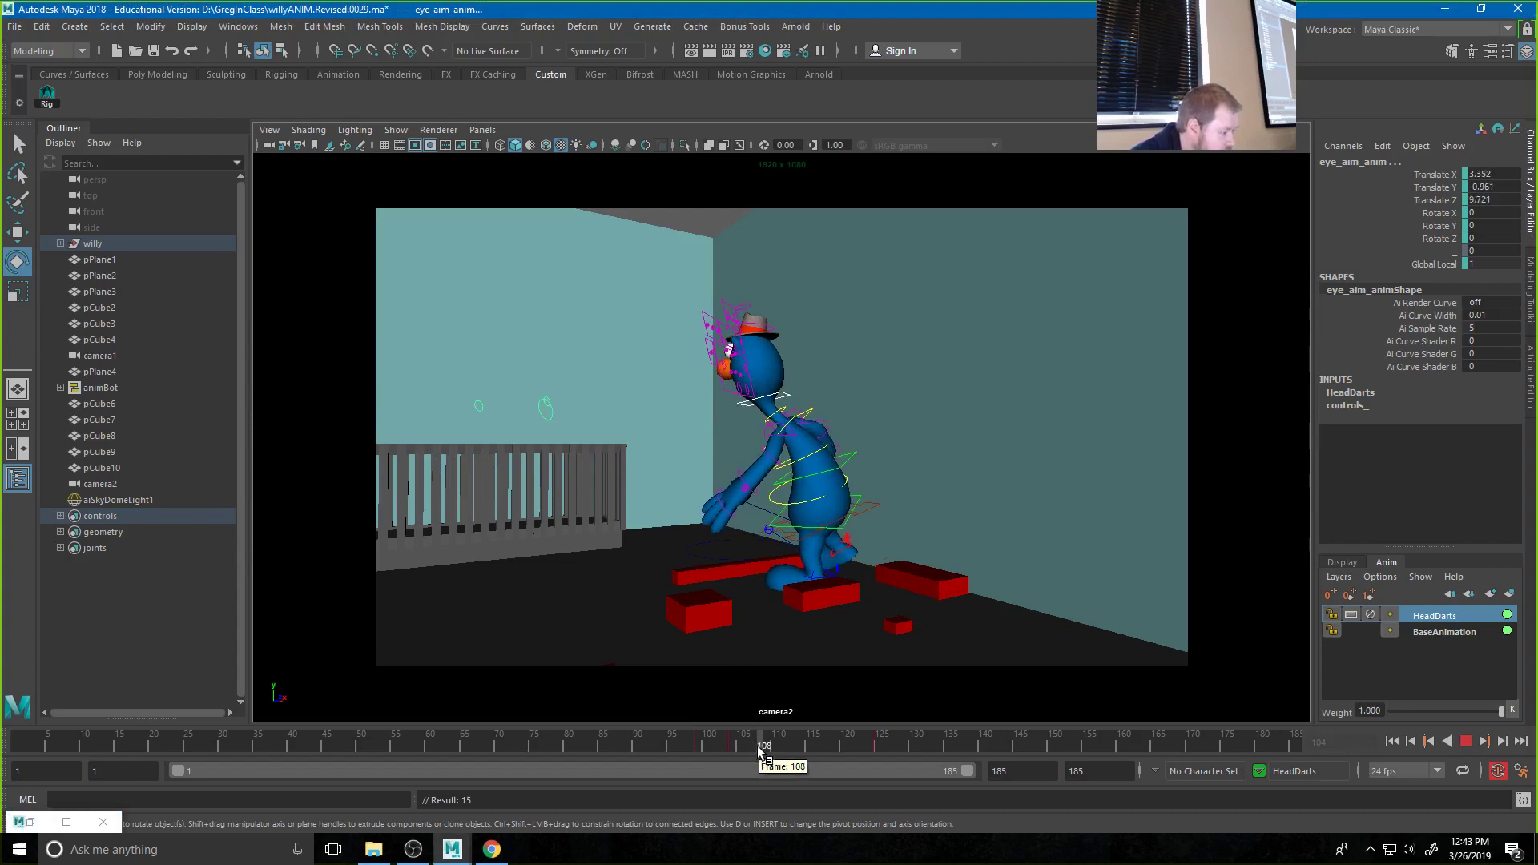
pyautogui.hotkey('alt', 'v')
# At frame 108, rotate the head to about 16.778, -116.899, -0.851 and move the eye aim to about 11.07, -1.278, 8.274
pyautogui.click(884, 375)
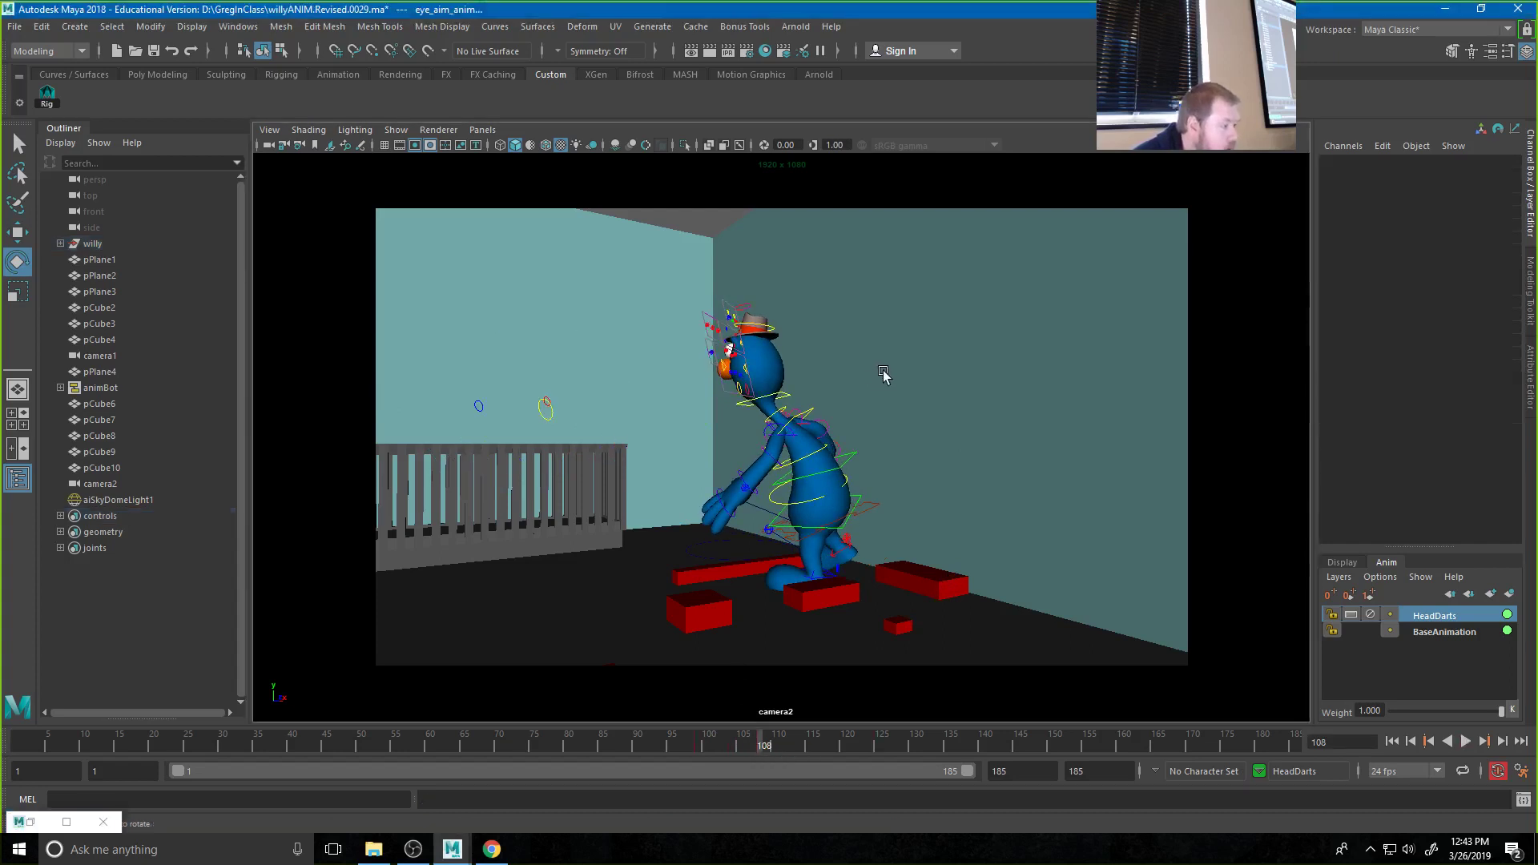
pyautogui.click(788, 404)
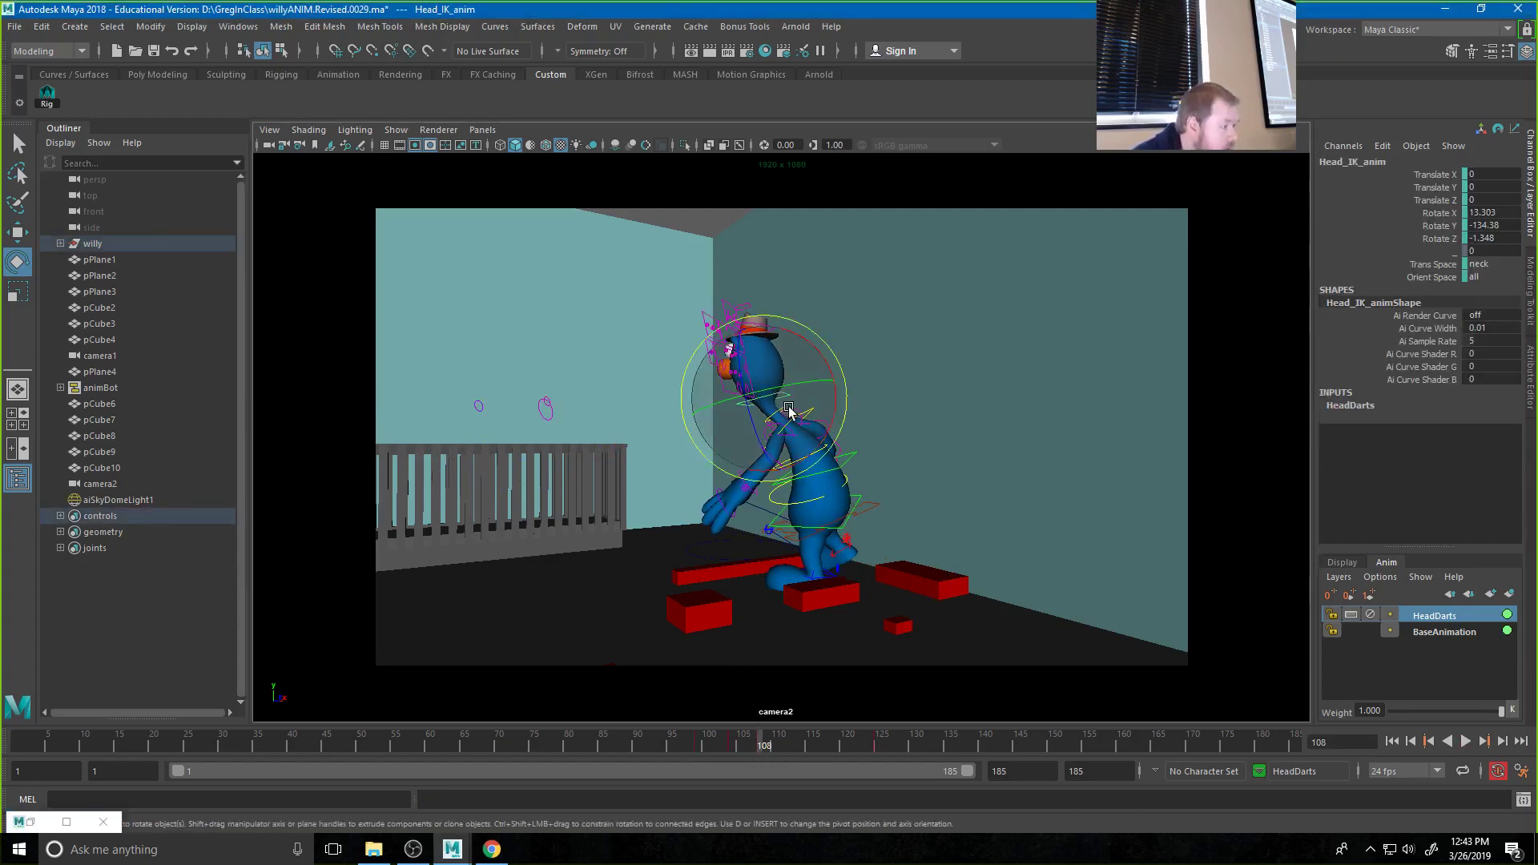
pyautogui.moveTo(790, 411); pyautogui.dragTo(813, 408)
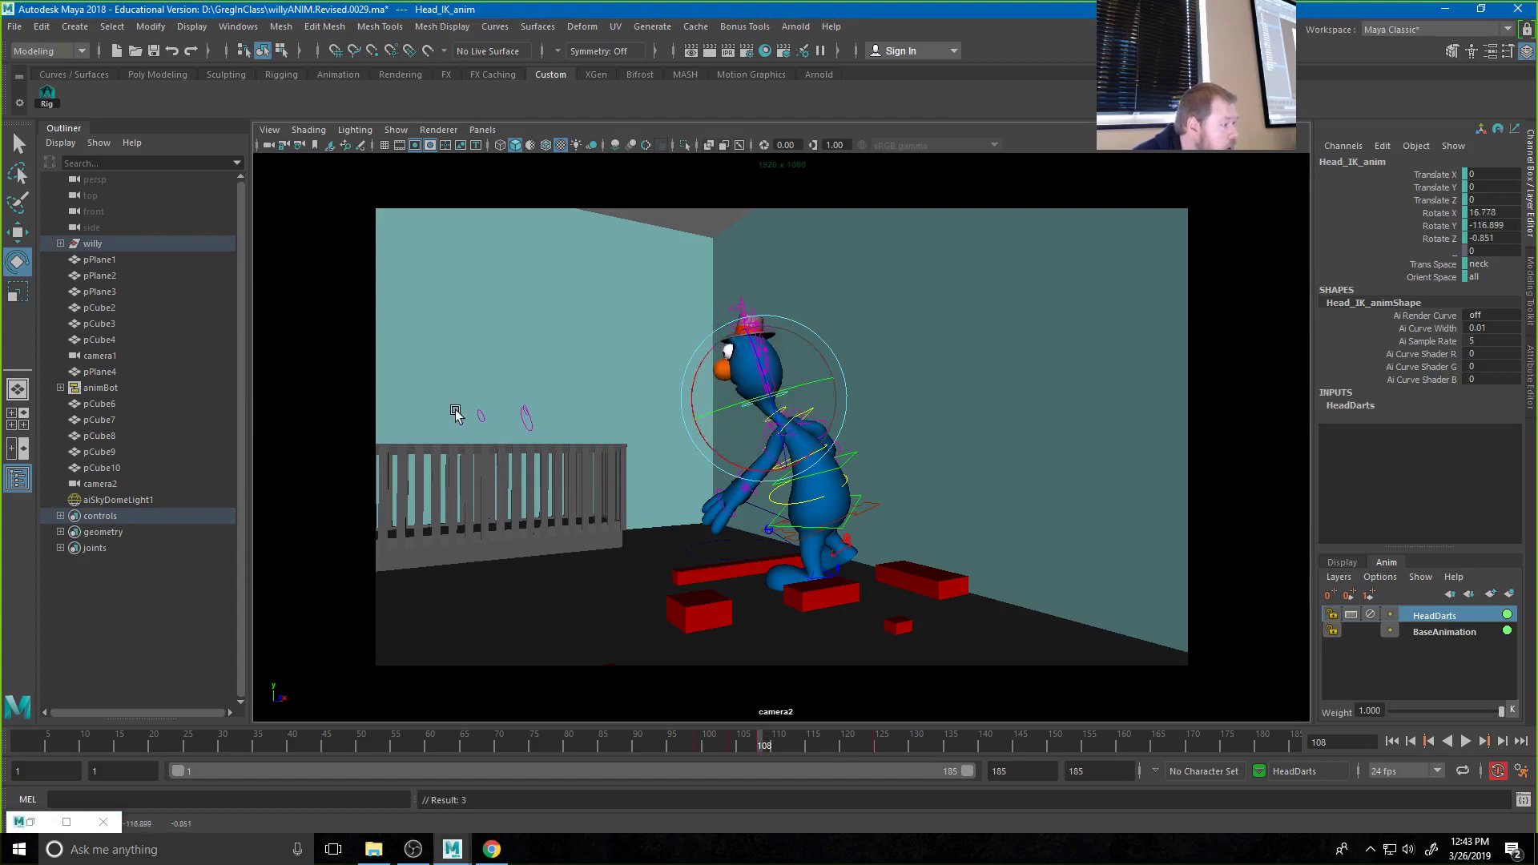
pyautogui.click(525, 418)
pyautogui.press('w')
pyautogui.moveTo(565, 421); pyautogui.dragTo(516, 417)
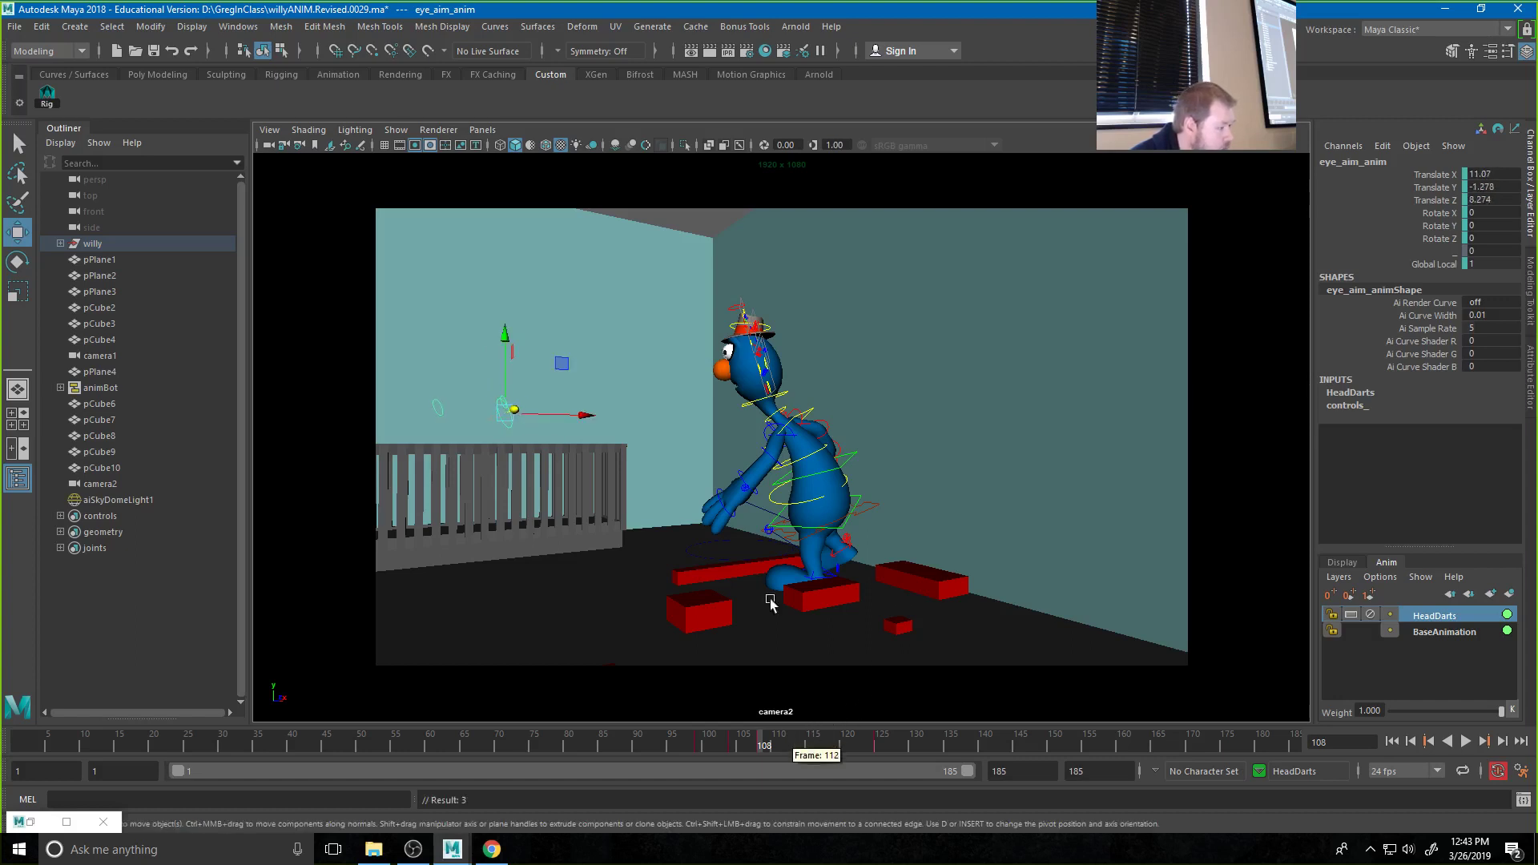
# Key the head and eye aim controls together at frame 108 and copy that key to frame 115
pyautogui.click(750, 404)
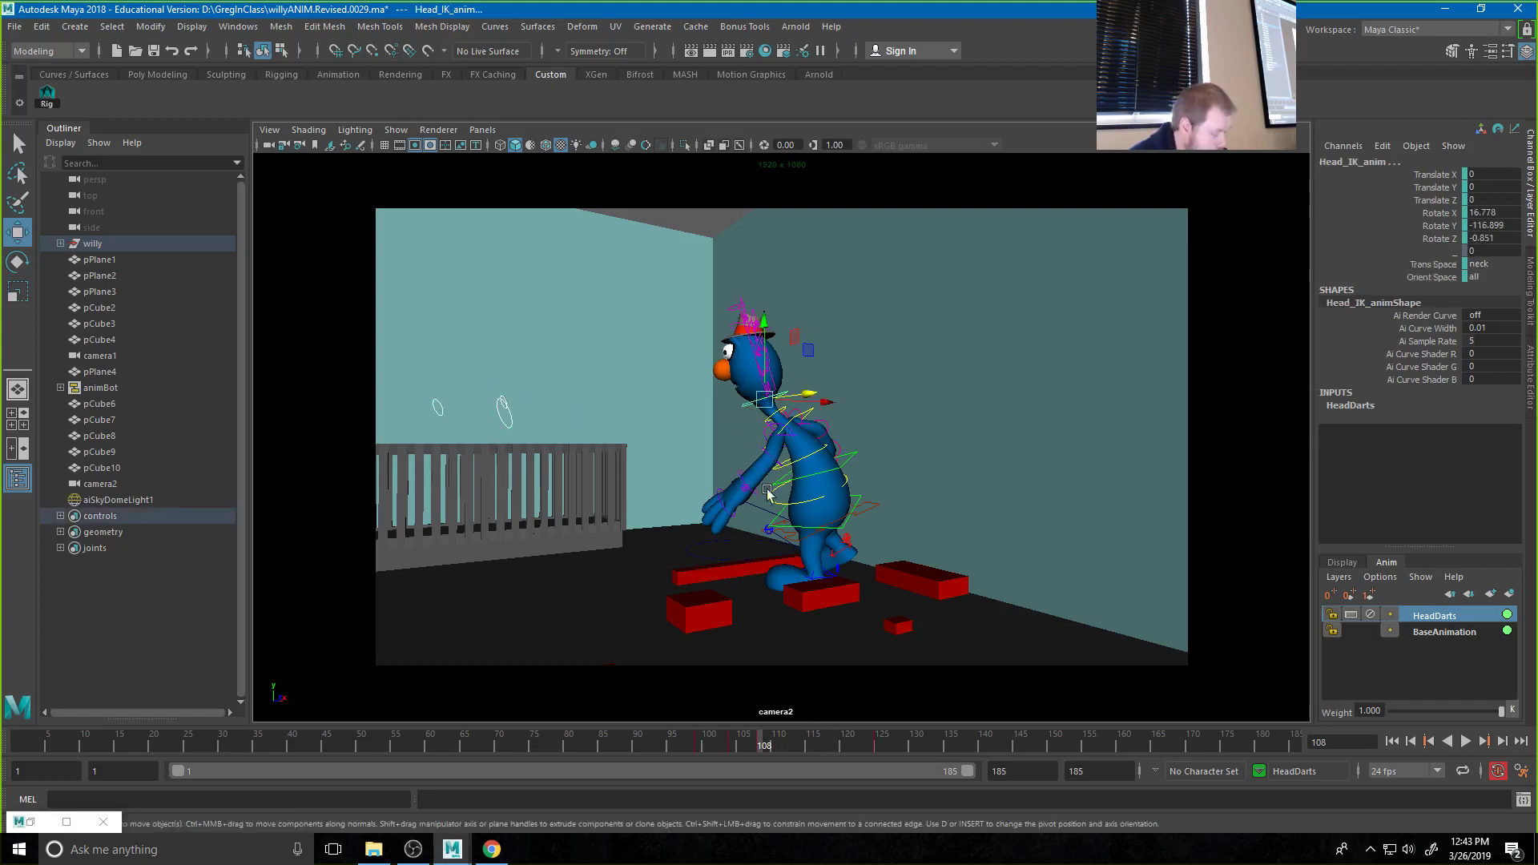
pyautogui.rightClick(759, 746)
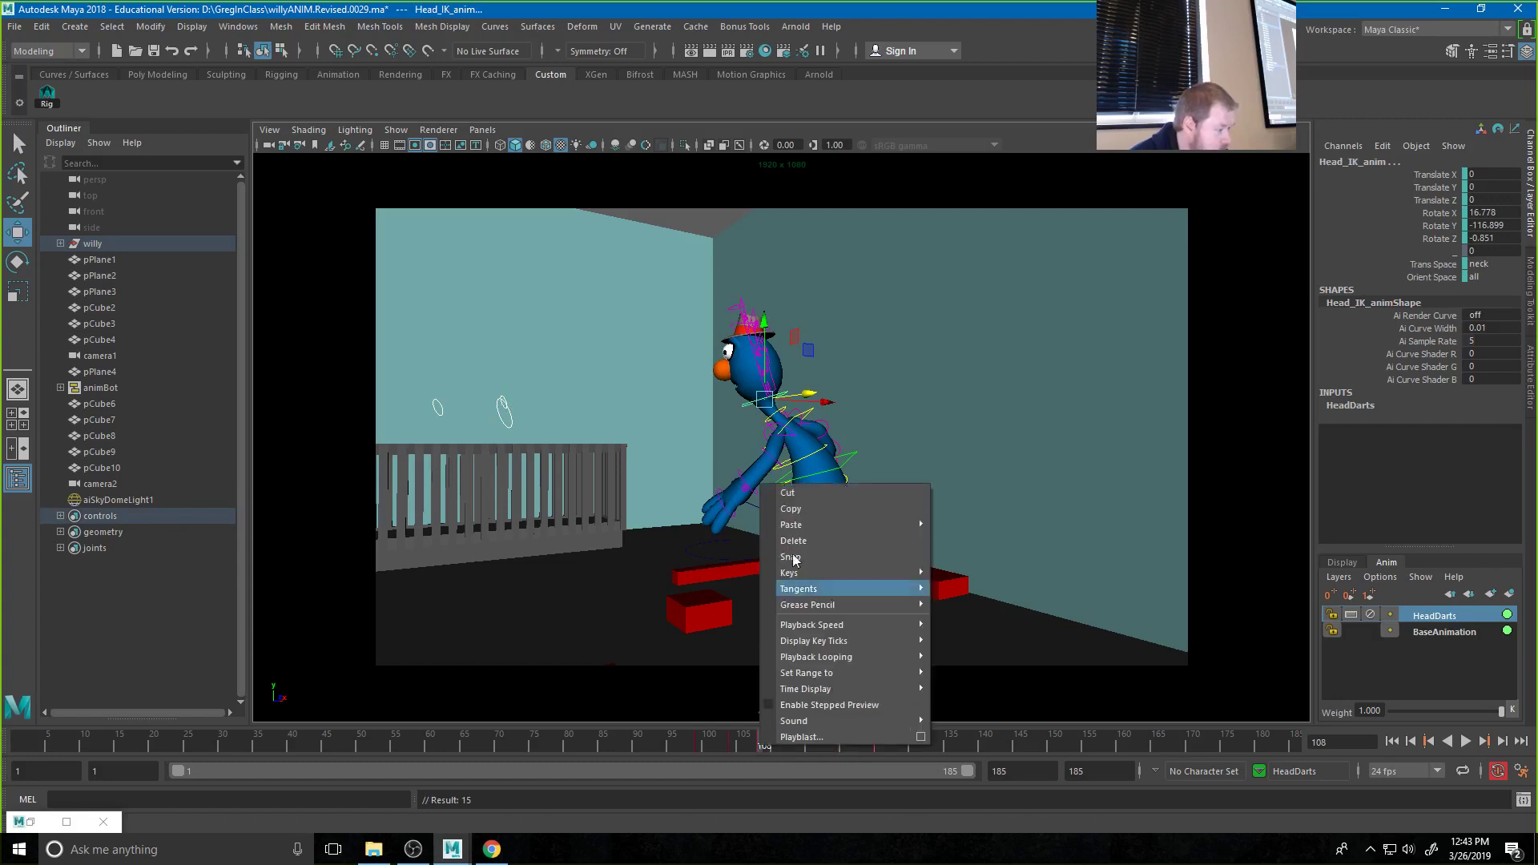
pyautogui.click(796, 511)
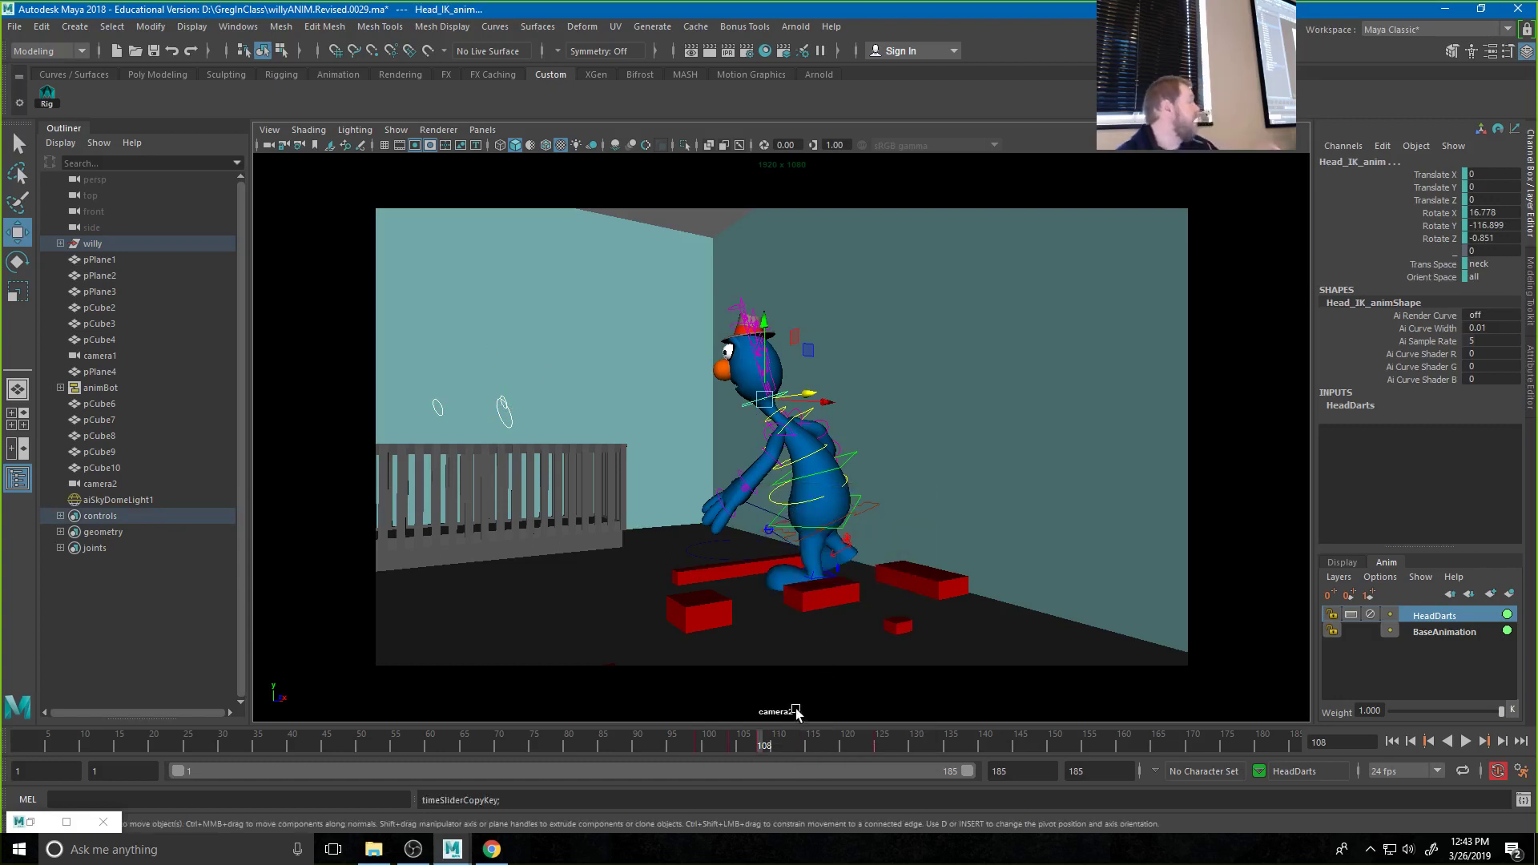
pyautogui.moveTo(759, 747); pyautogui.dragTo(805, 745)
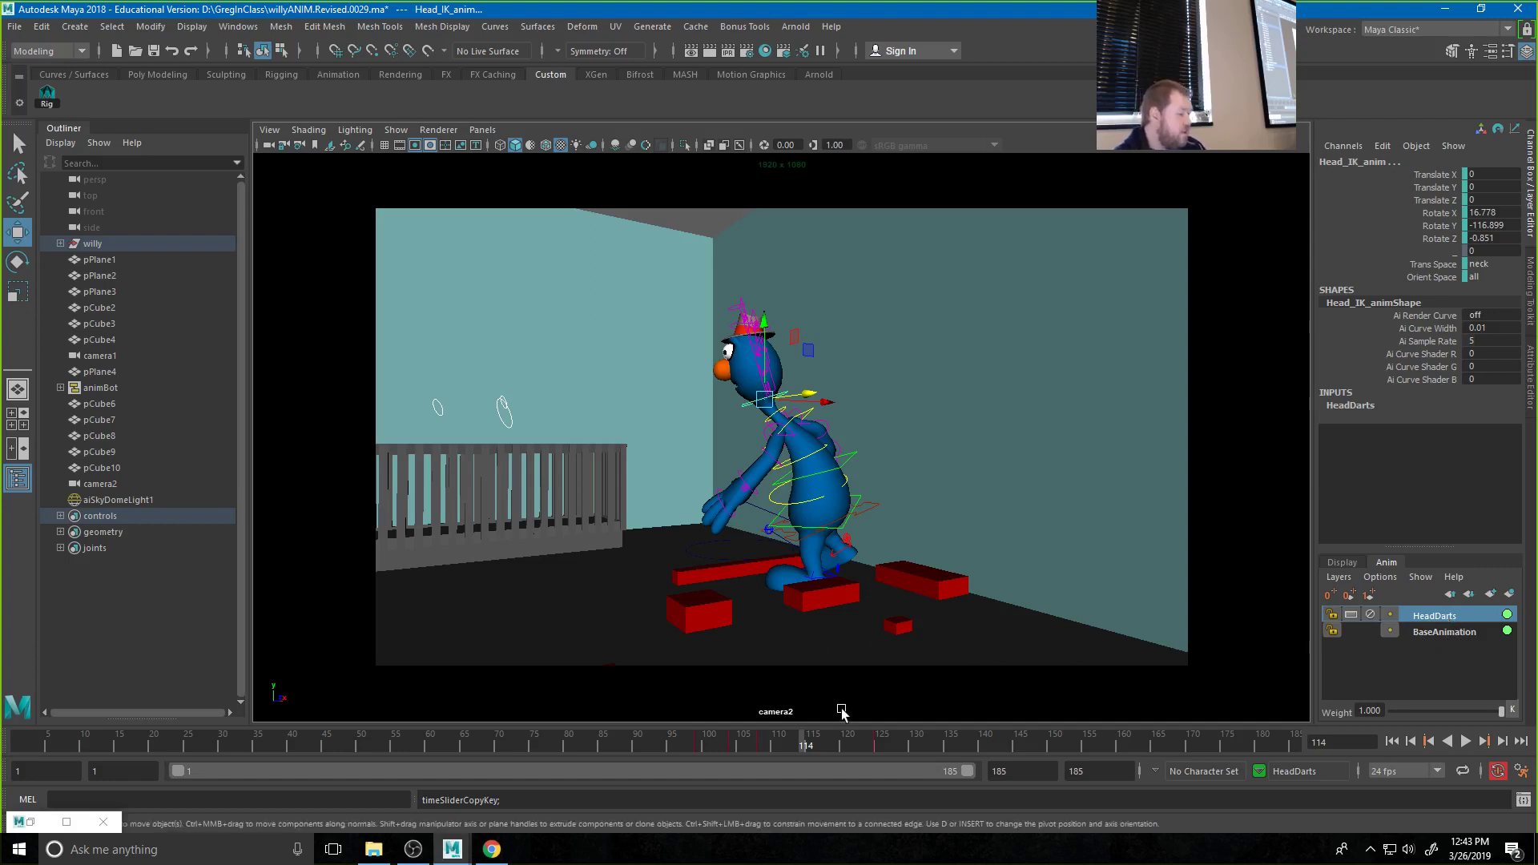
pyautogui.click(759, 744)
pyautogui.rightClick(761, 744)
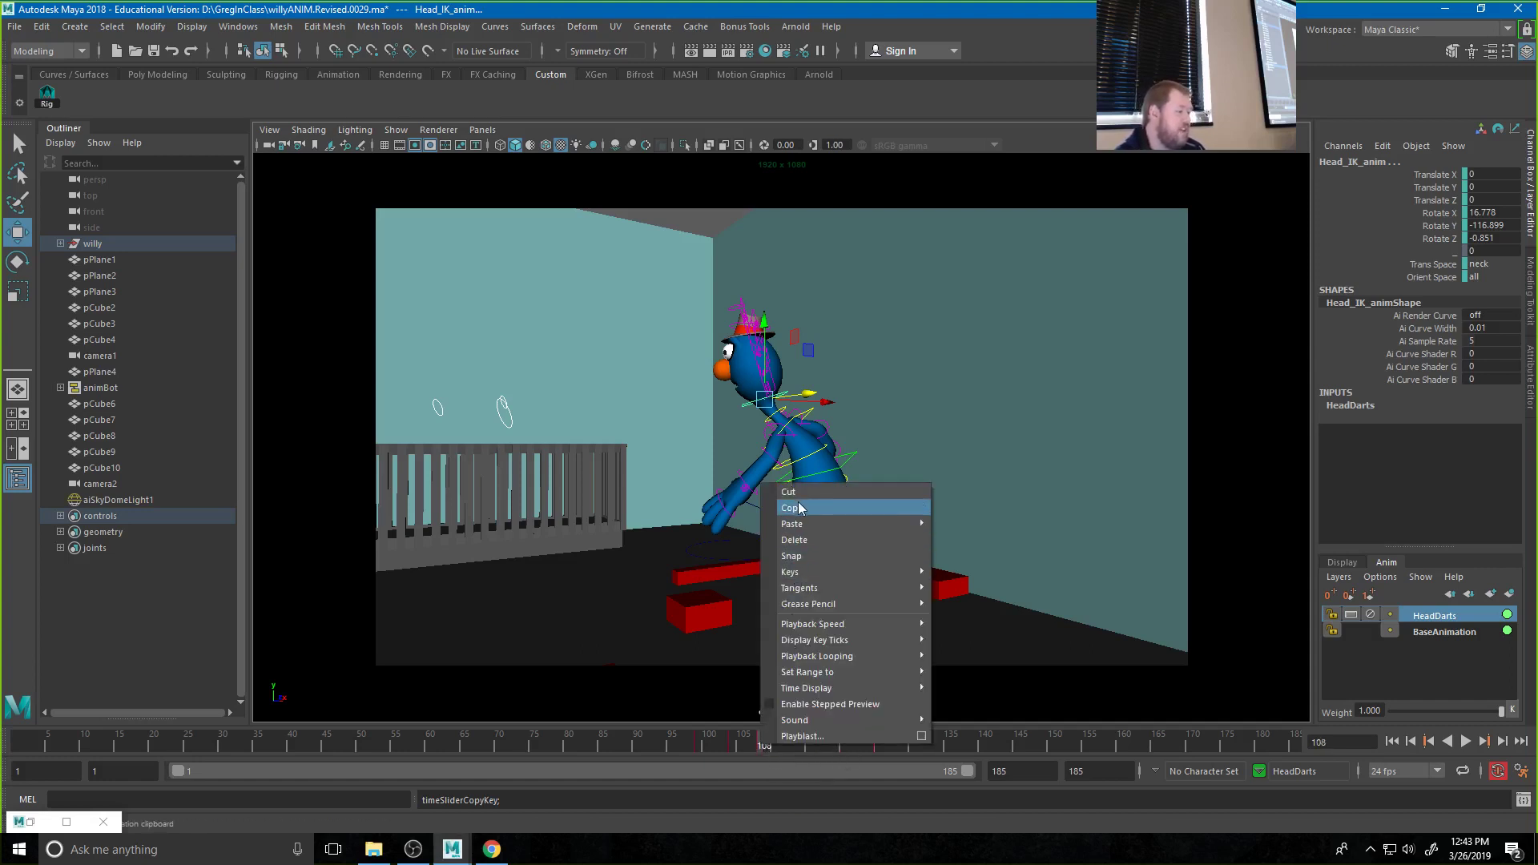
pyautogui.click(793, 508)
pyautogui.click(799, 743)
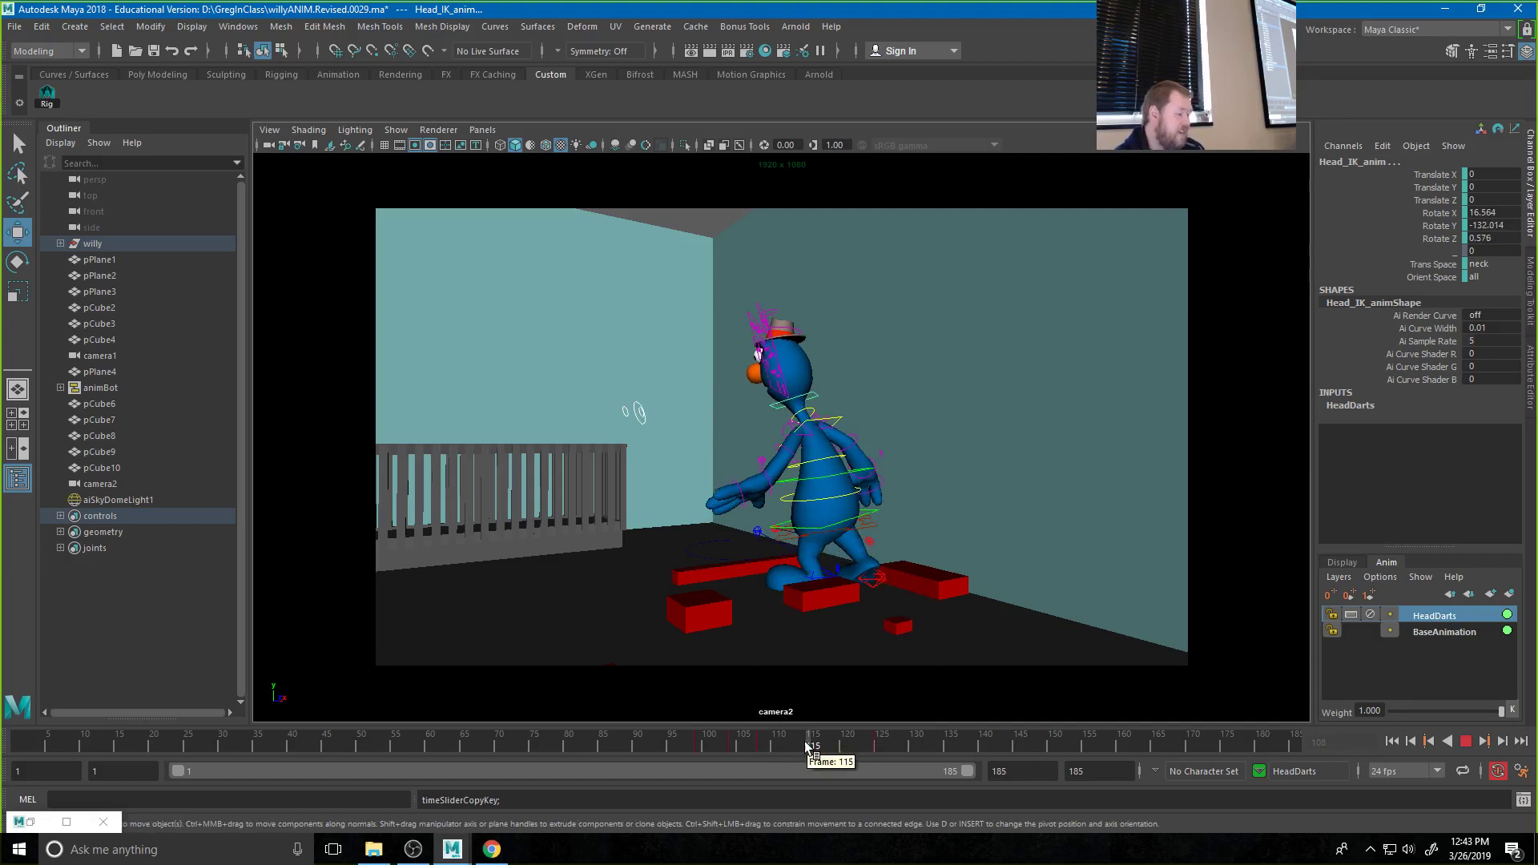
pyautogui.rightClick(809, 743)
pyautogui.moveTo(926, 527)
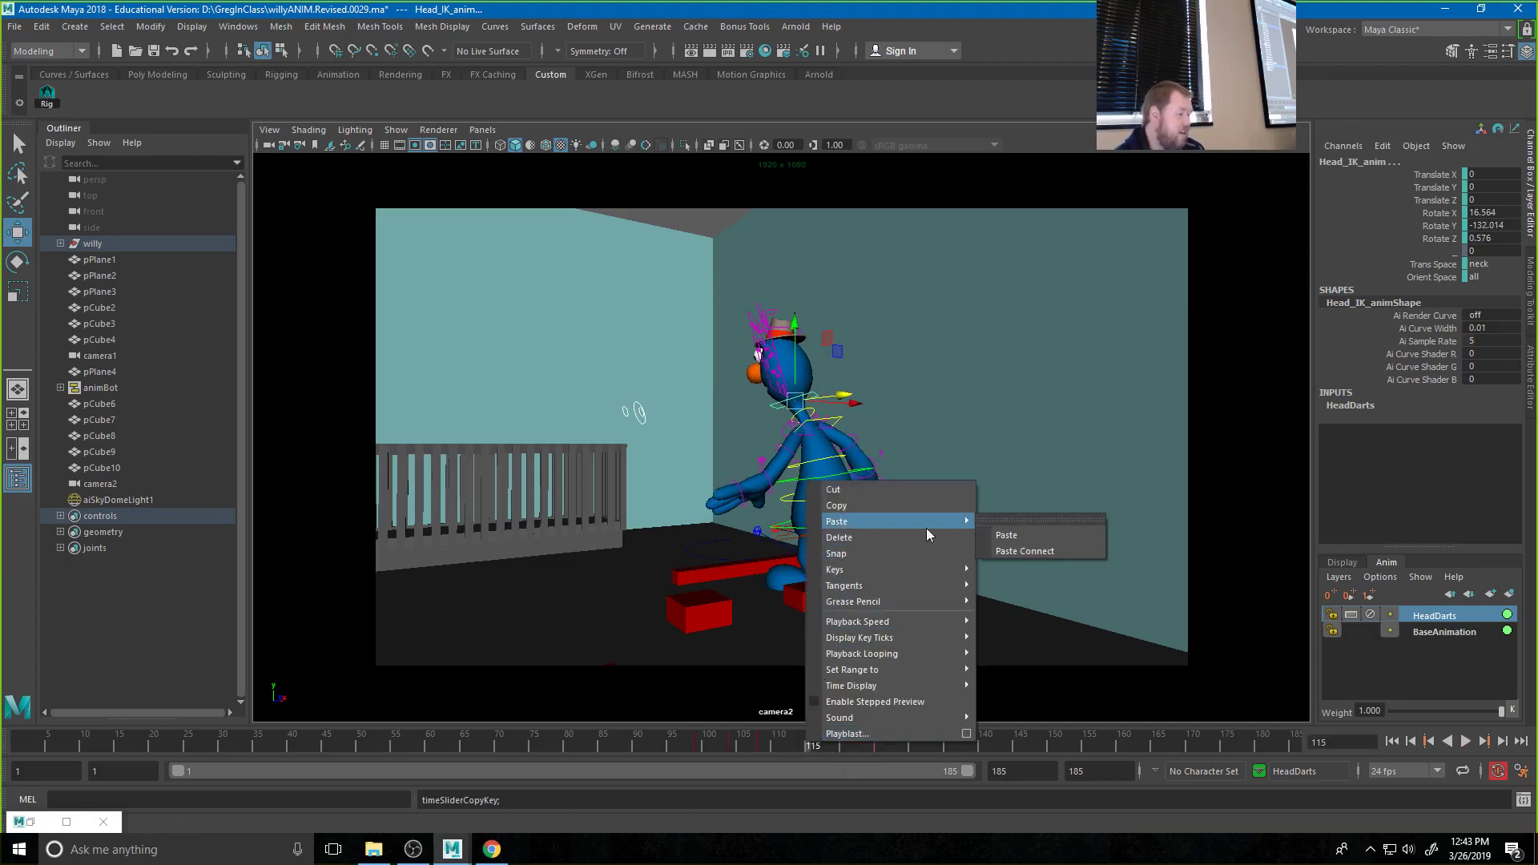
pyautogui.click(1006, 530)
# At frame 118, rotate the head to about 12.599, -150.984, -1.946 and move the eye aim to about 0.566, -3.379, -0.06
pyautogui.moveTo(810, 745); pyautogui.dragTo(833, 745)
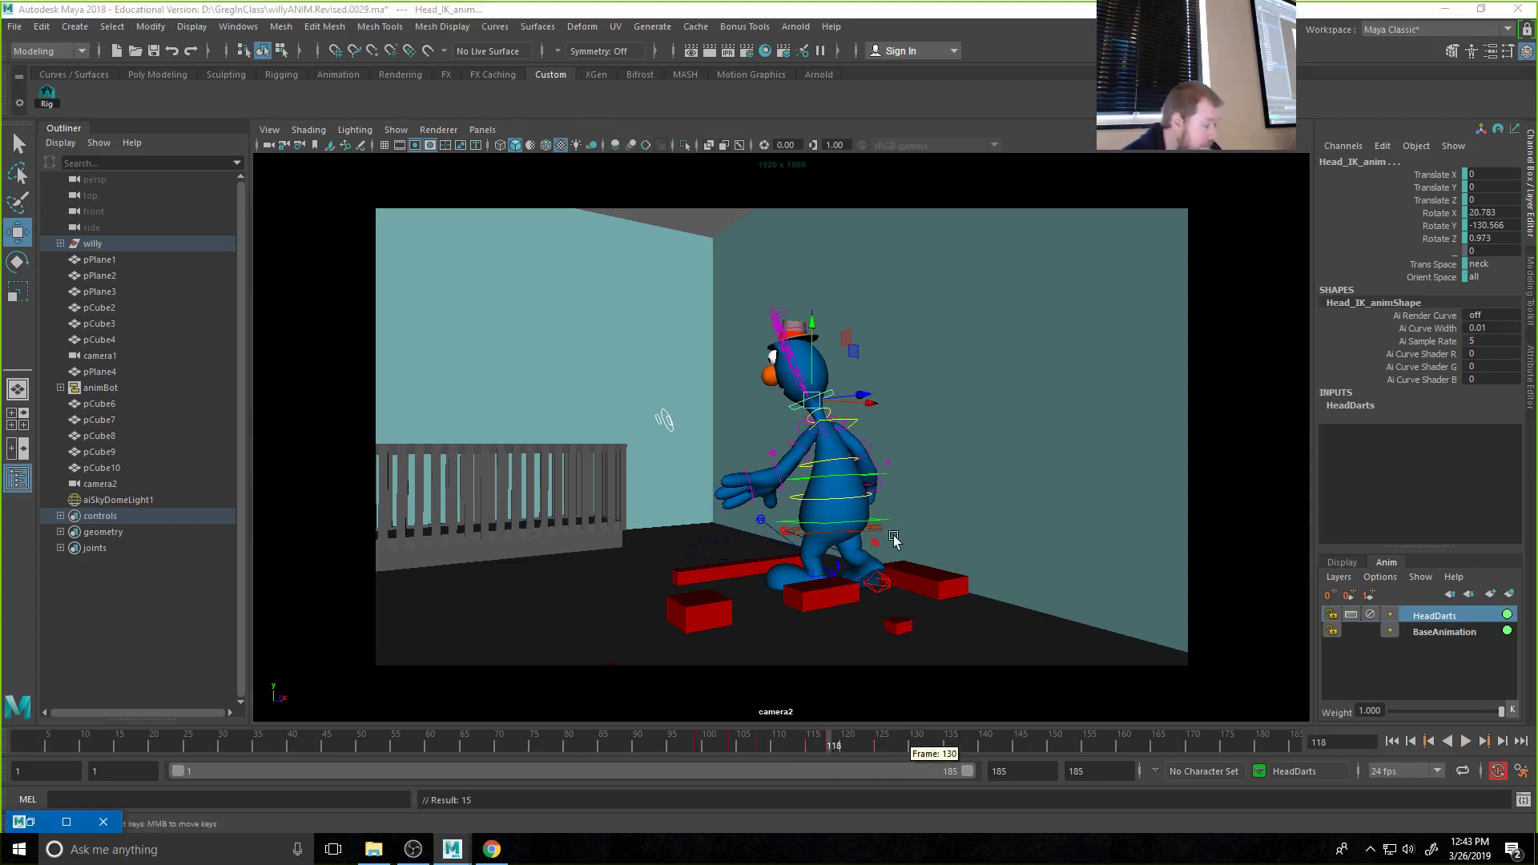
pyautogui.click(945, 422)
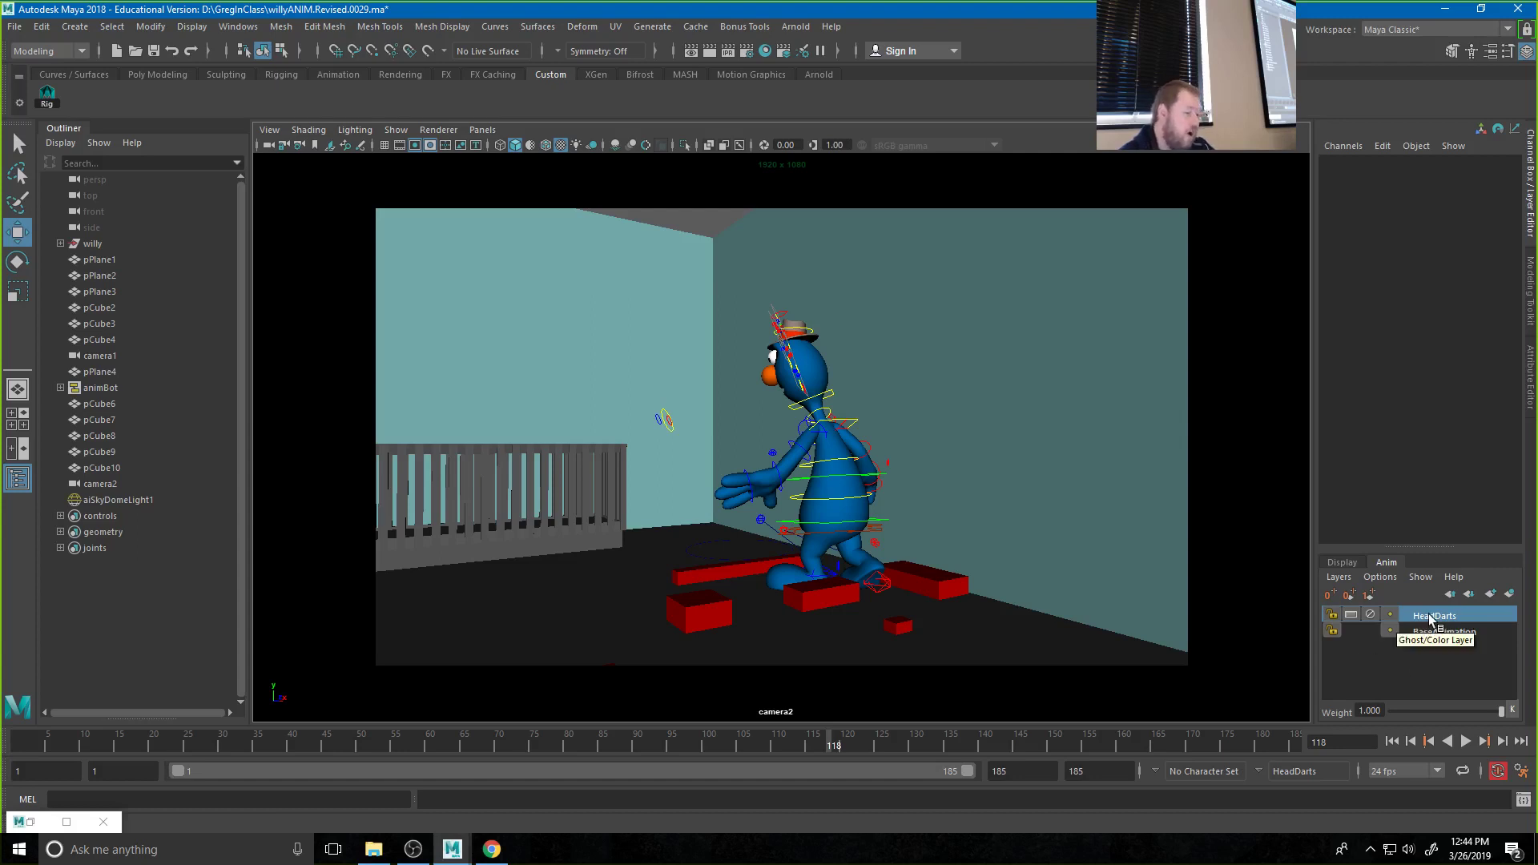
pyautogui.click(830, 391)
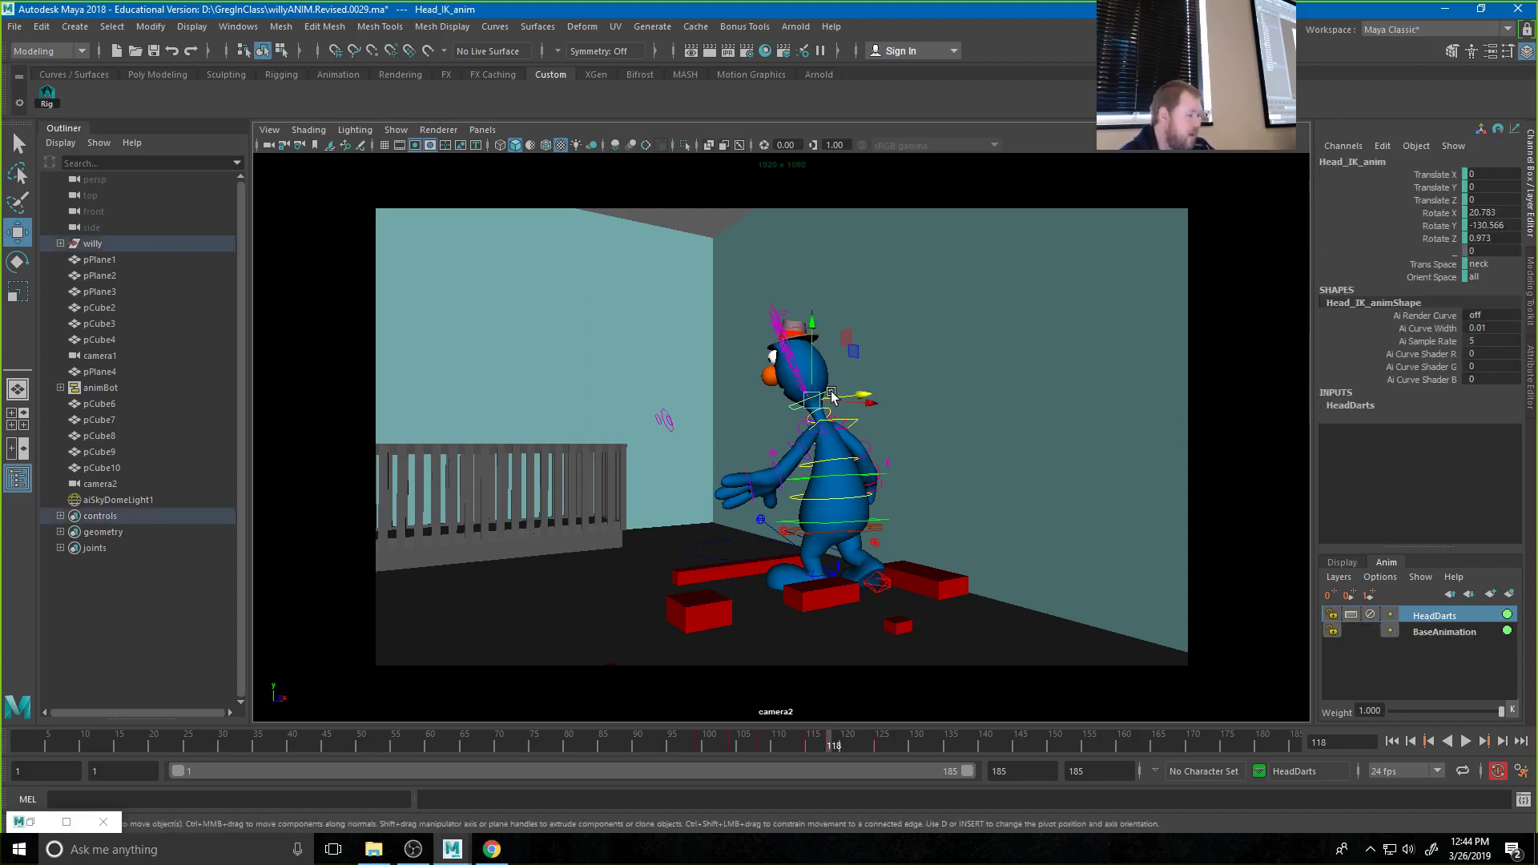
pyautogui.press('e')
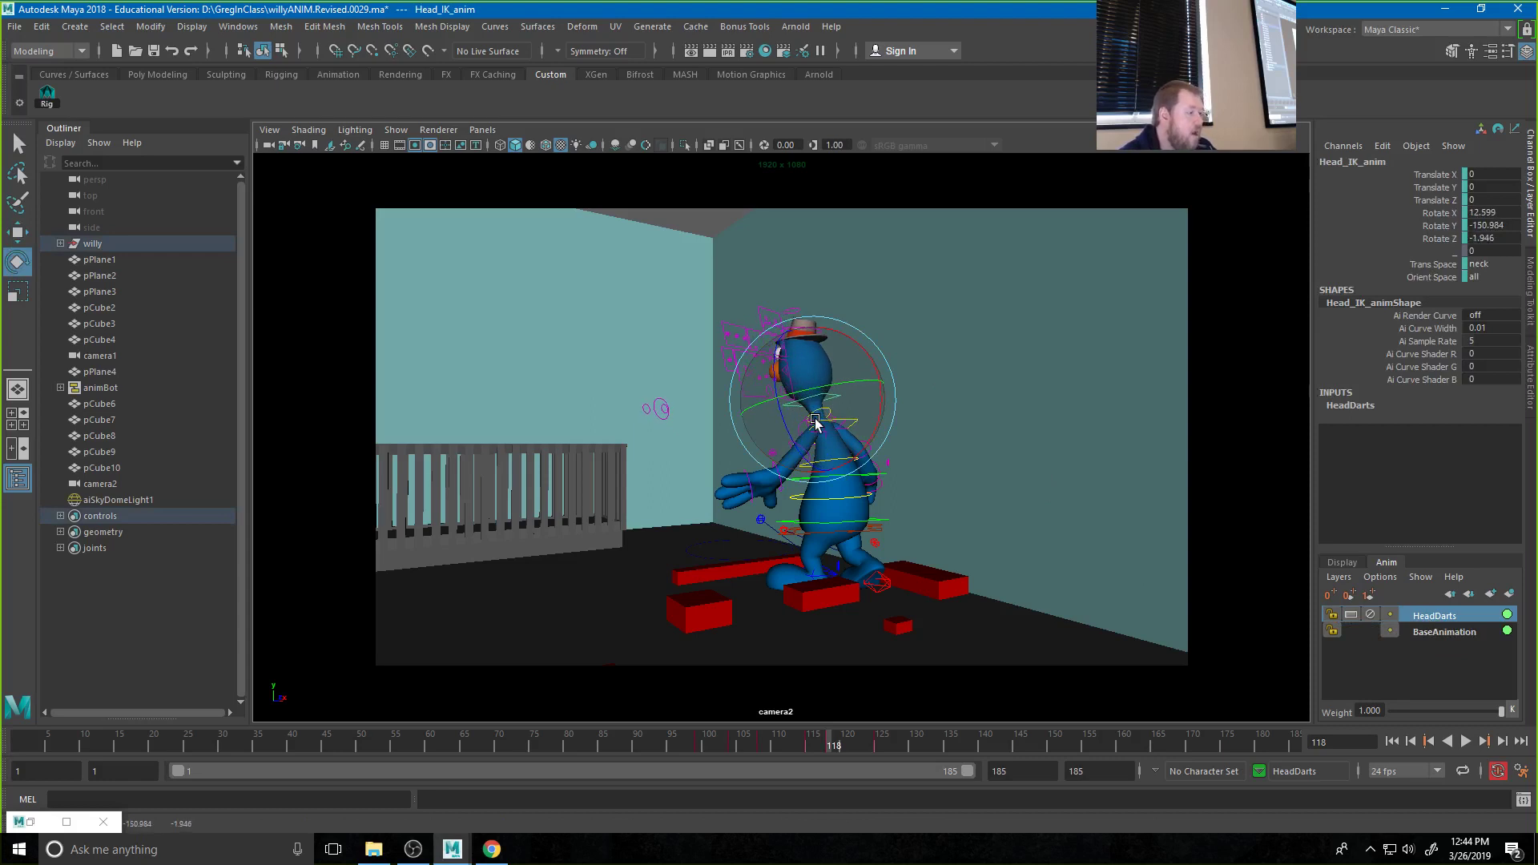
pyautogui.click(664, 418)
pyautogui.press('w')
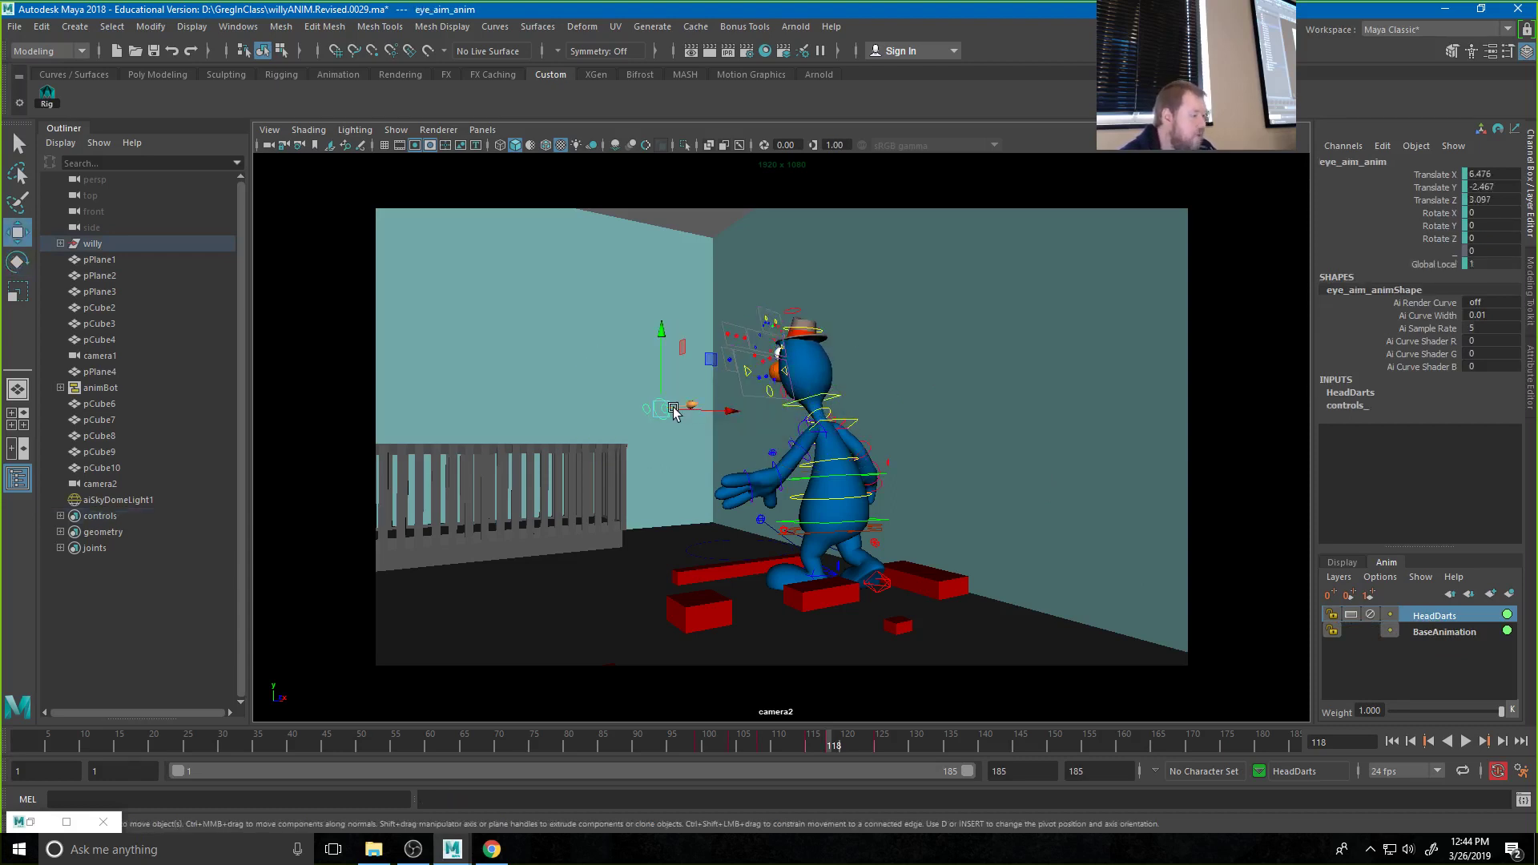
pyautogui.moveTo(703, 409); pyautogui.dragTo(779, 406)
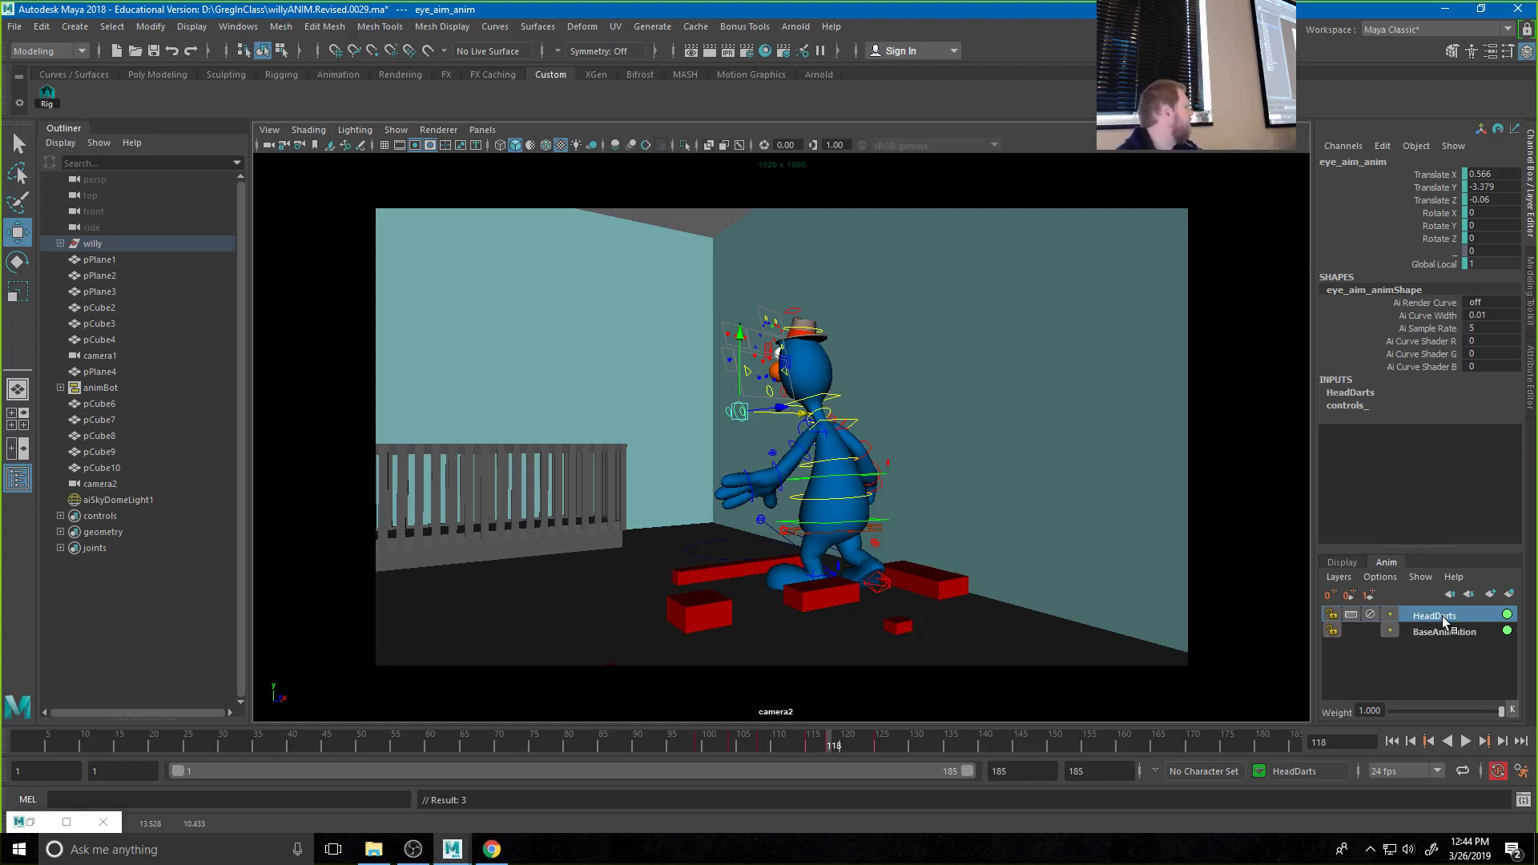
# Play back the head darts from frame 77 and scrub through the frames around 111 to 118
pyautogui.hotkey('alt', 'v')
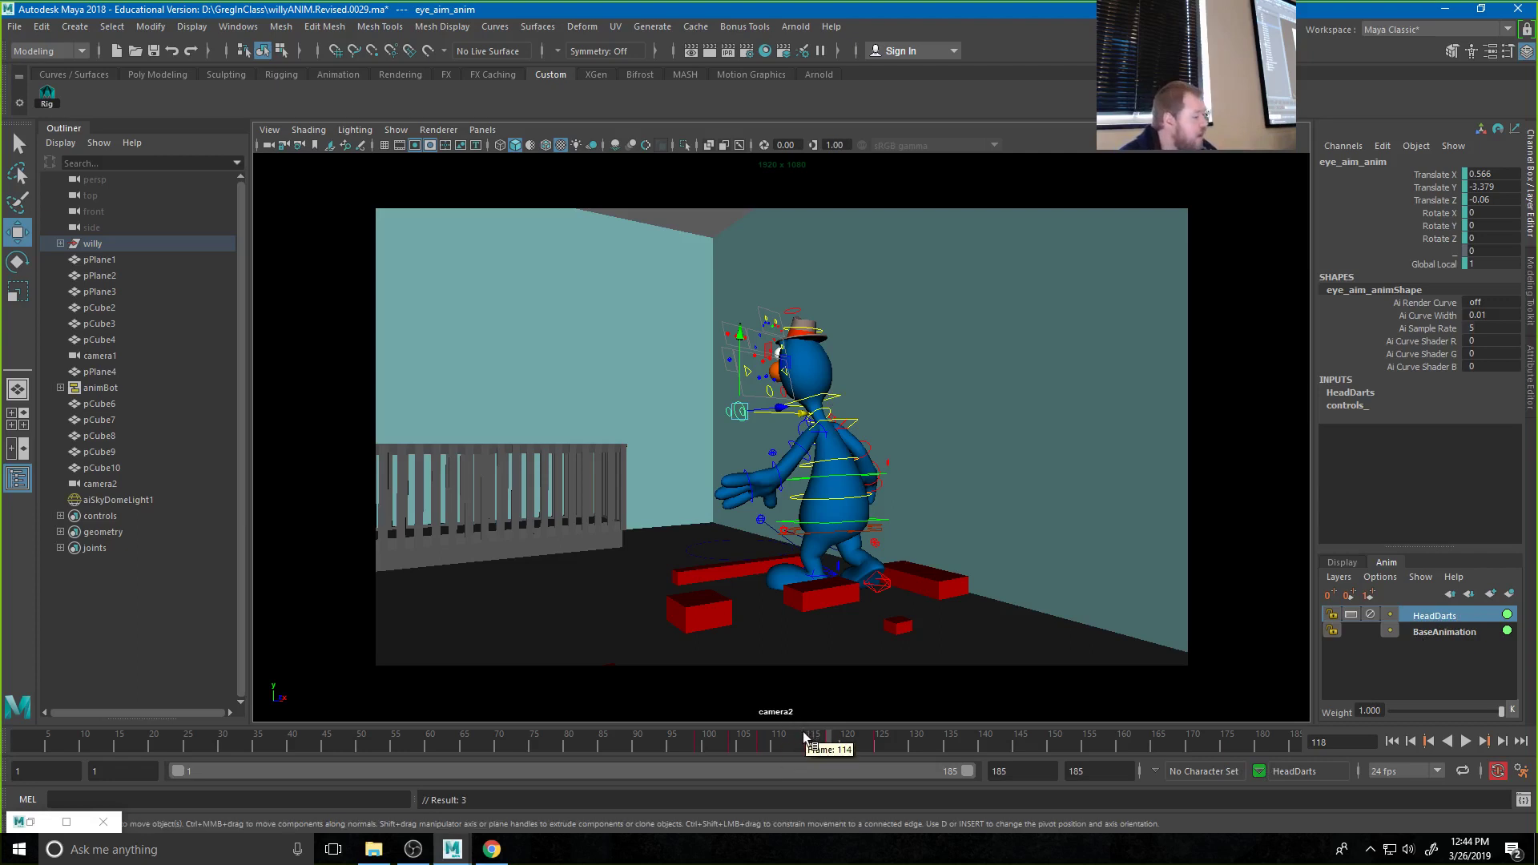
pyautogui.moveTo(739, 747); pyautogui.dragTo(548, 738)
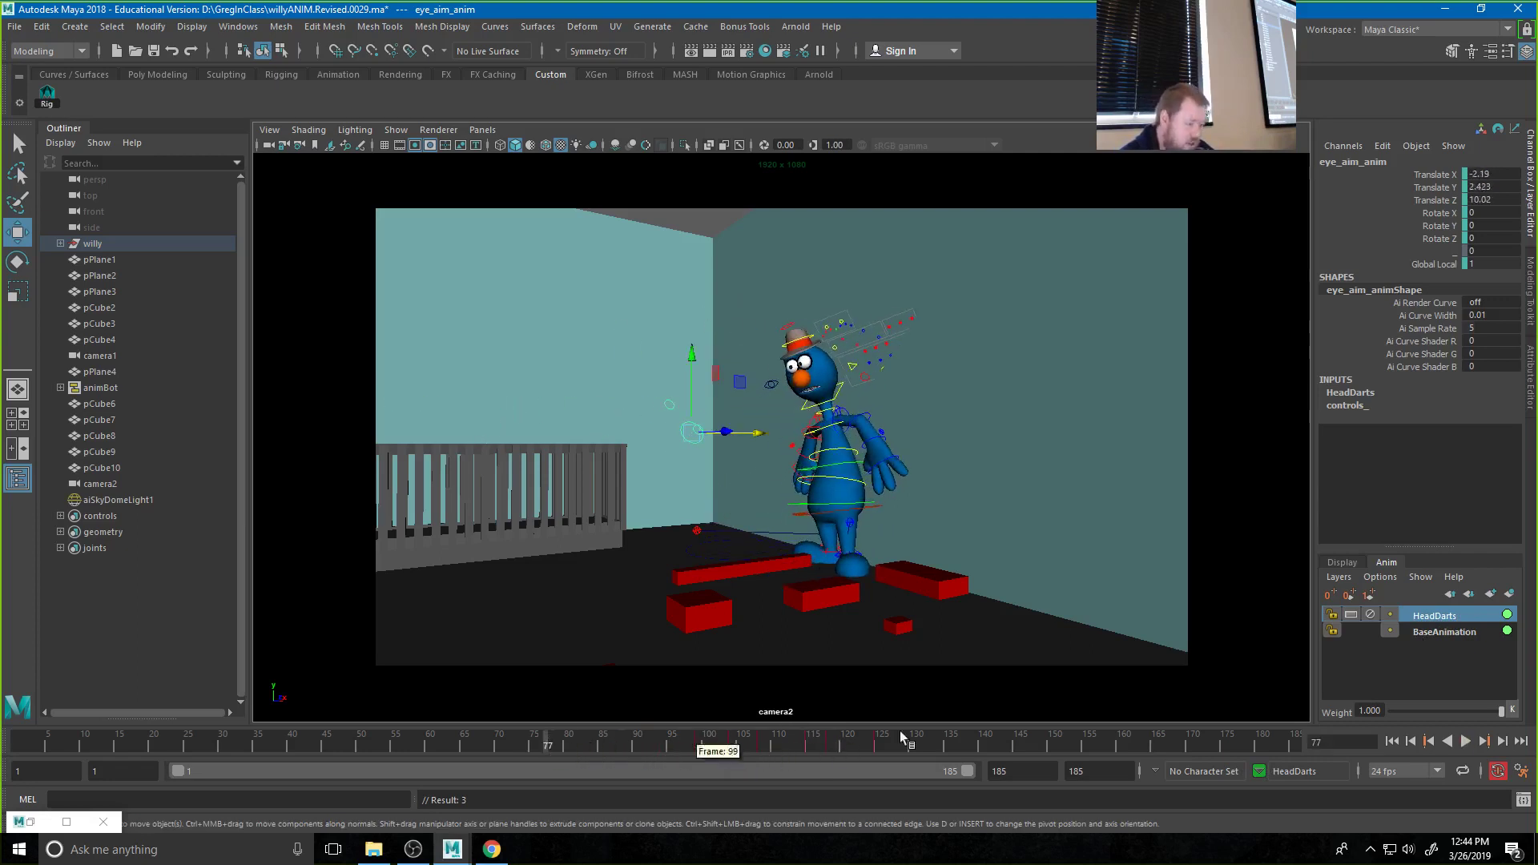
pyautogui.click(1465, 742)
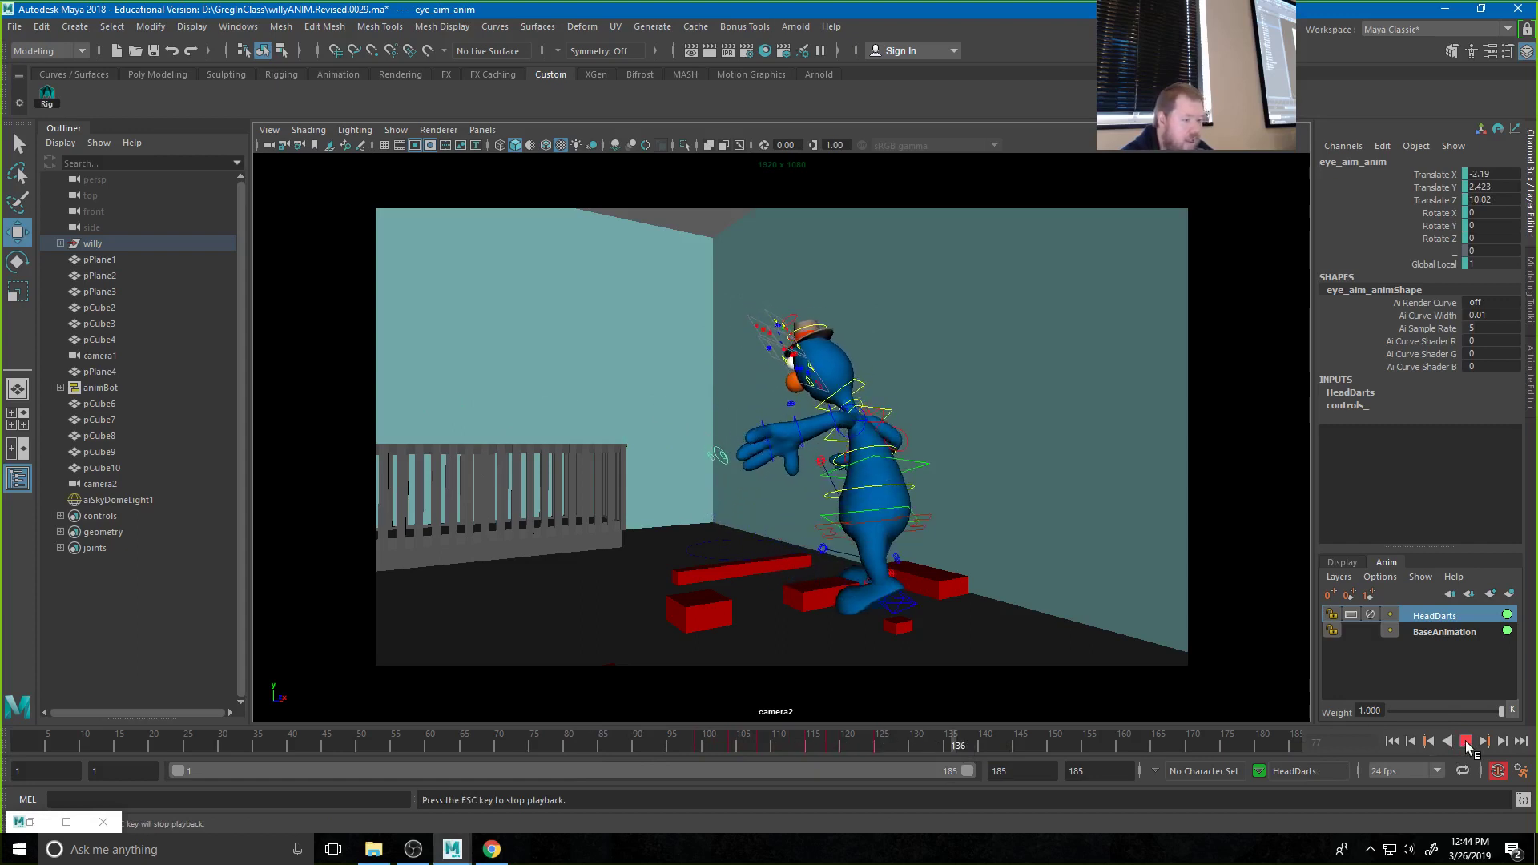
pyautogui.click(1466, 741)
pyautogui.moveTo(737, 743); pyautogui.dragTo(809, 748)
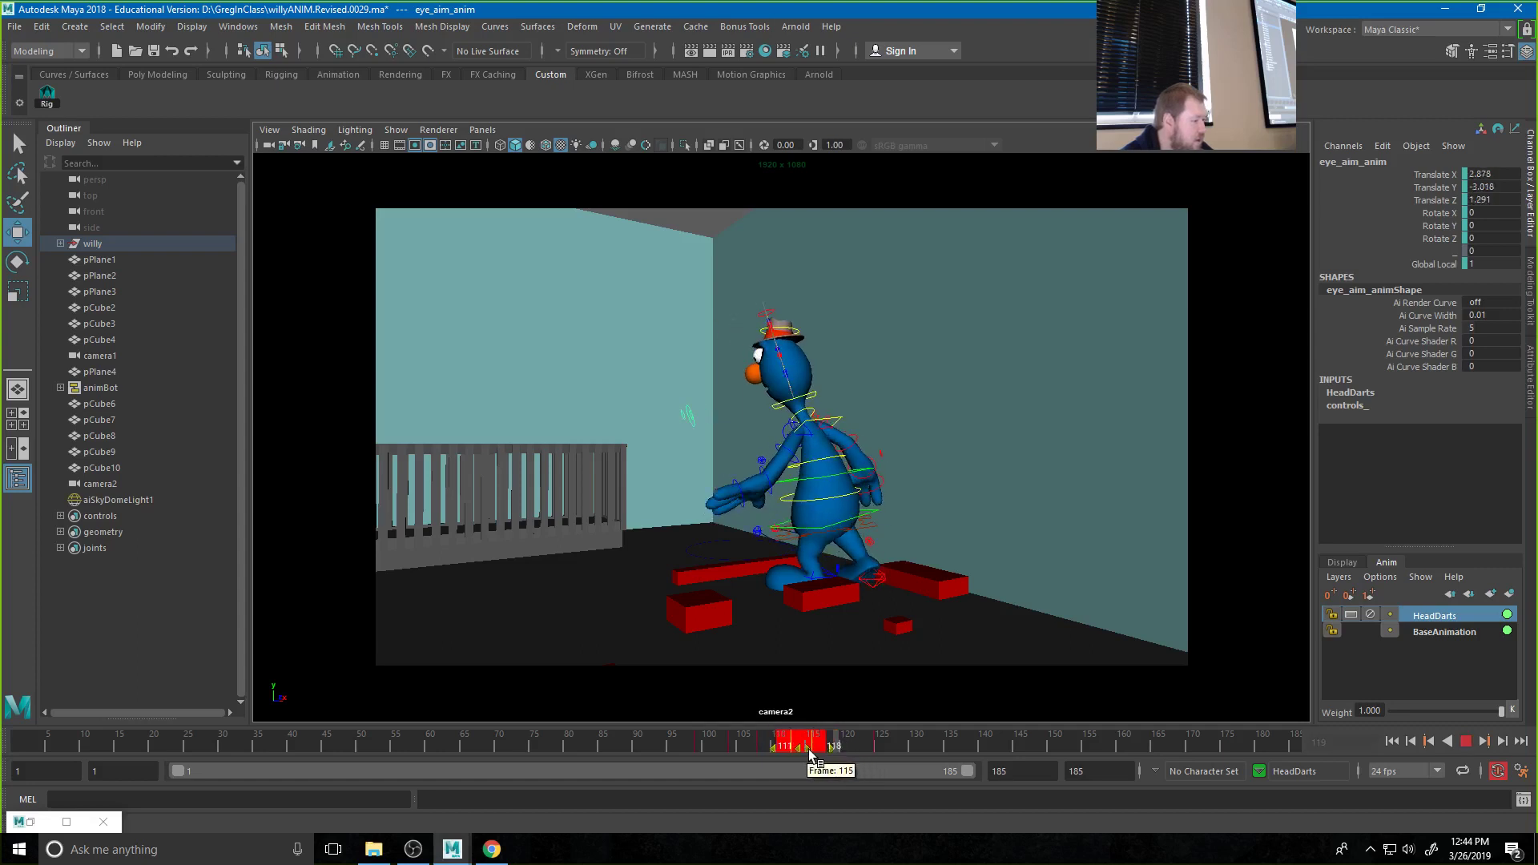
pyautogui.click(934, 746)
# At frame 116, rotate the head to about 7.517, -159.404, -2.352 and move the eye aim to about 0.47, 1.103, -0.48
pyautogui.moveTo(936, 750); pyautogui.dragTo(815, 748)
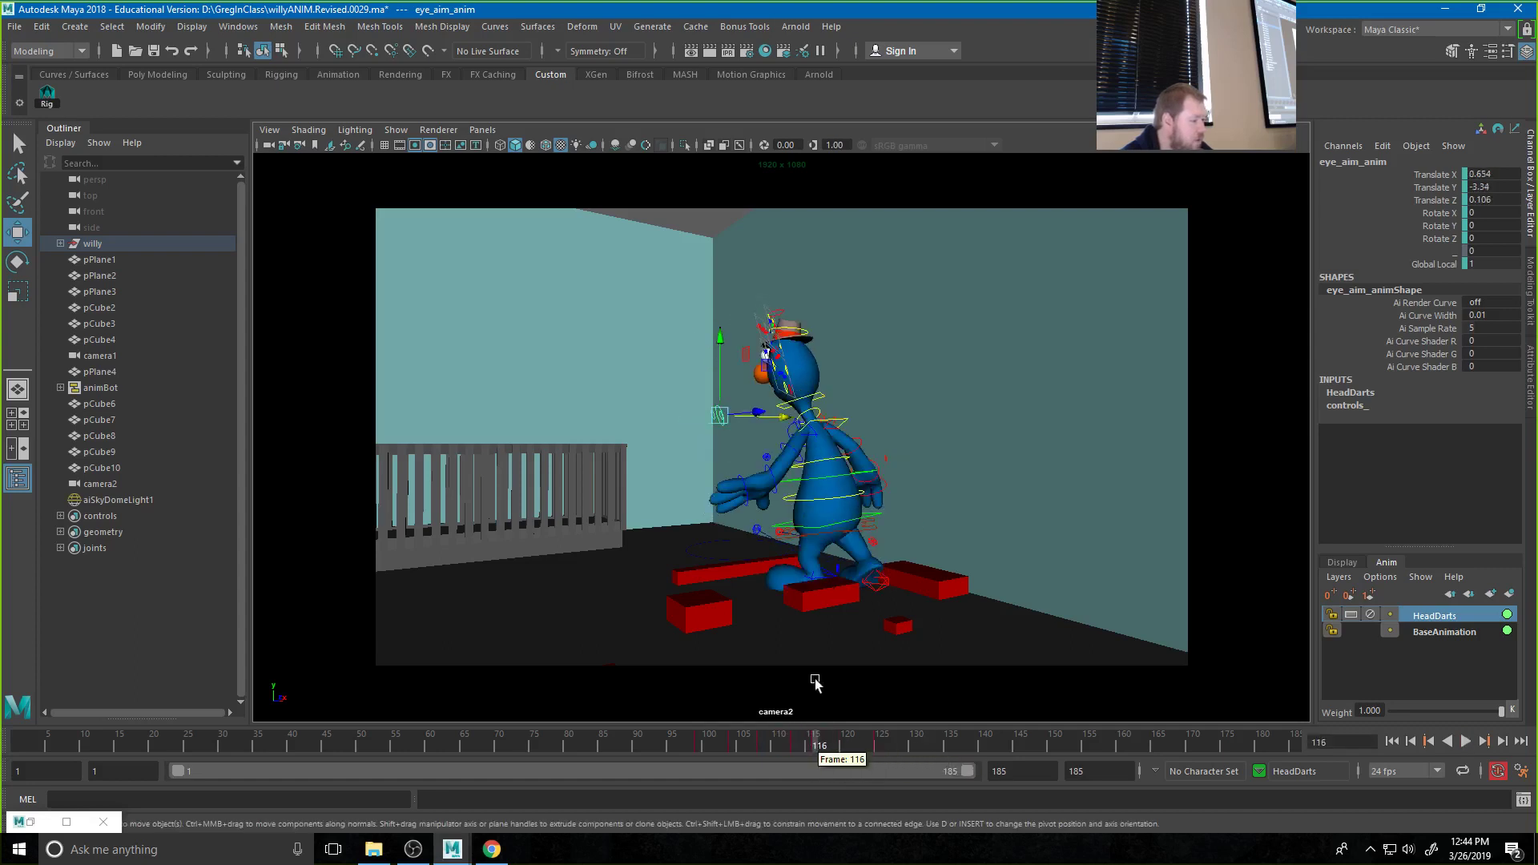
pyautogui.click(826, 410)
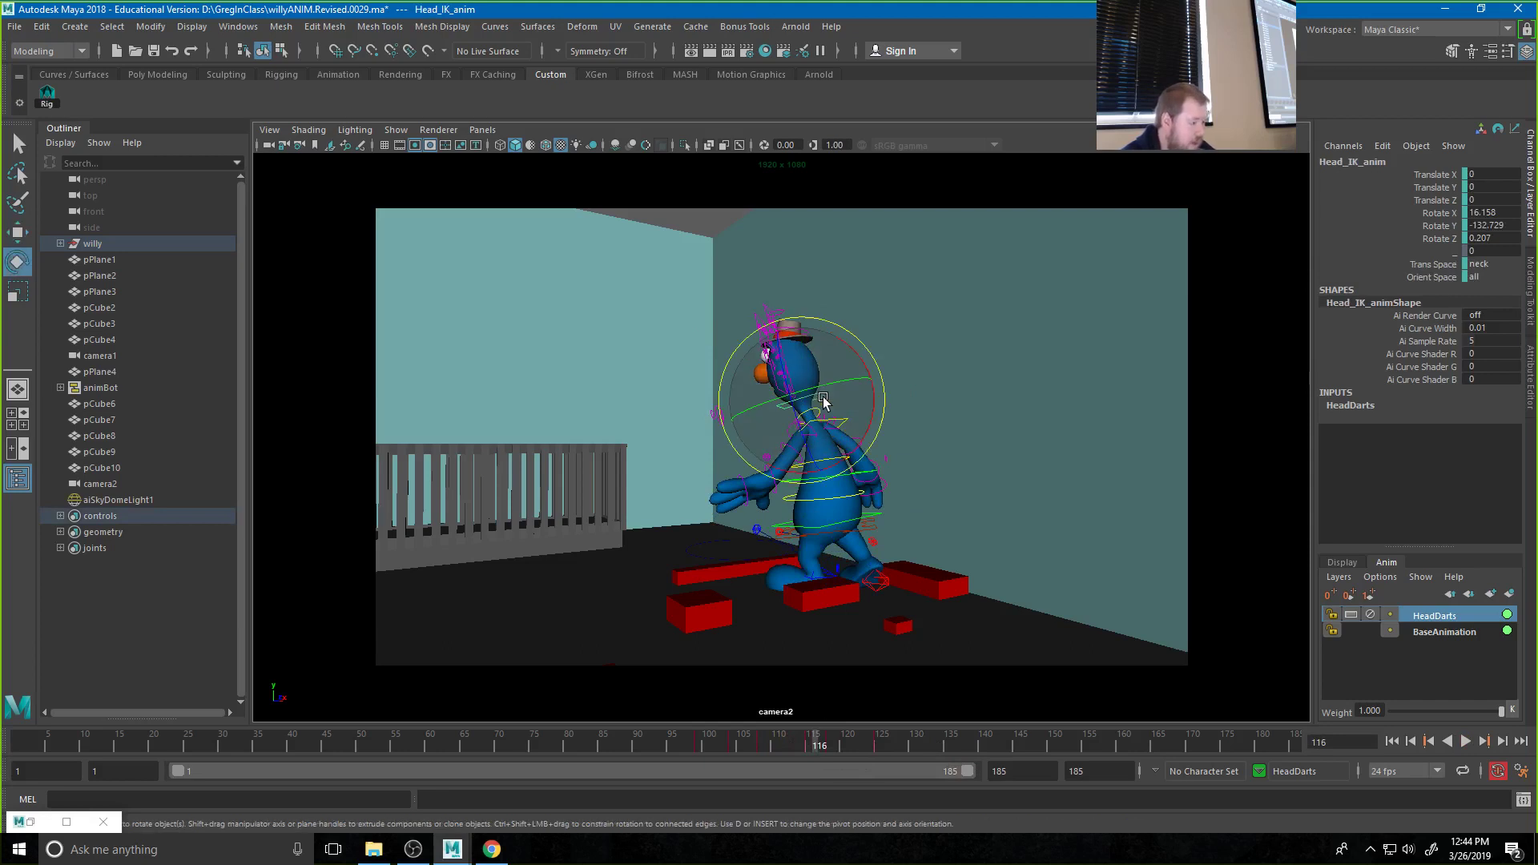
pyautogui.press('e')
pyautogui.moveTo(825, 411); pyautogui.dragTo(789, 421)
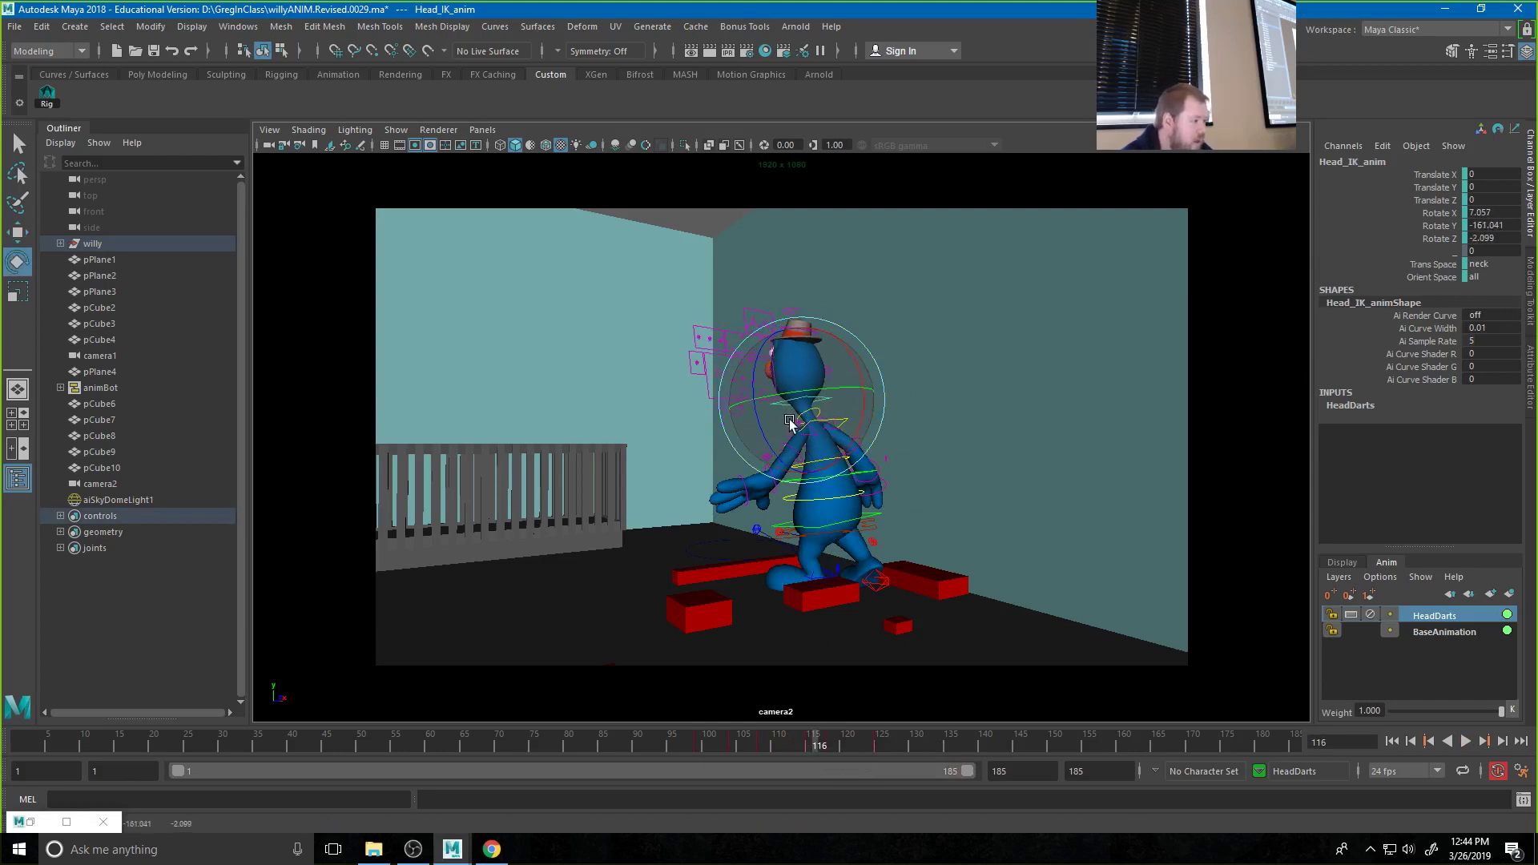
pyautogui.click(719, 418)
pyautogui.click(723, 417)
pyautogui.press('w')
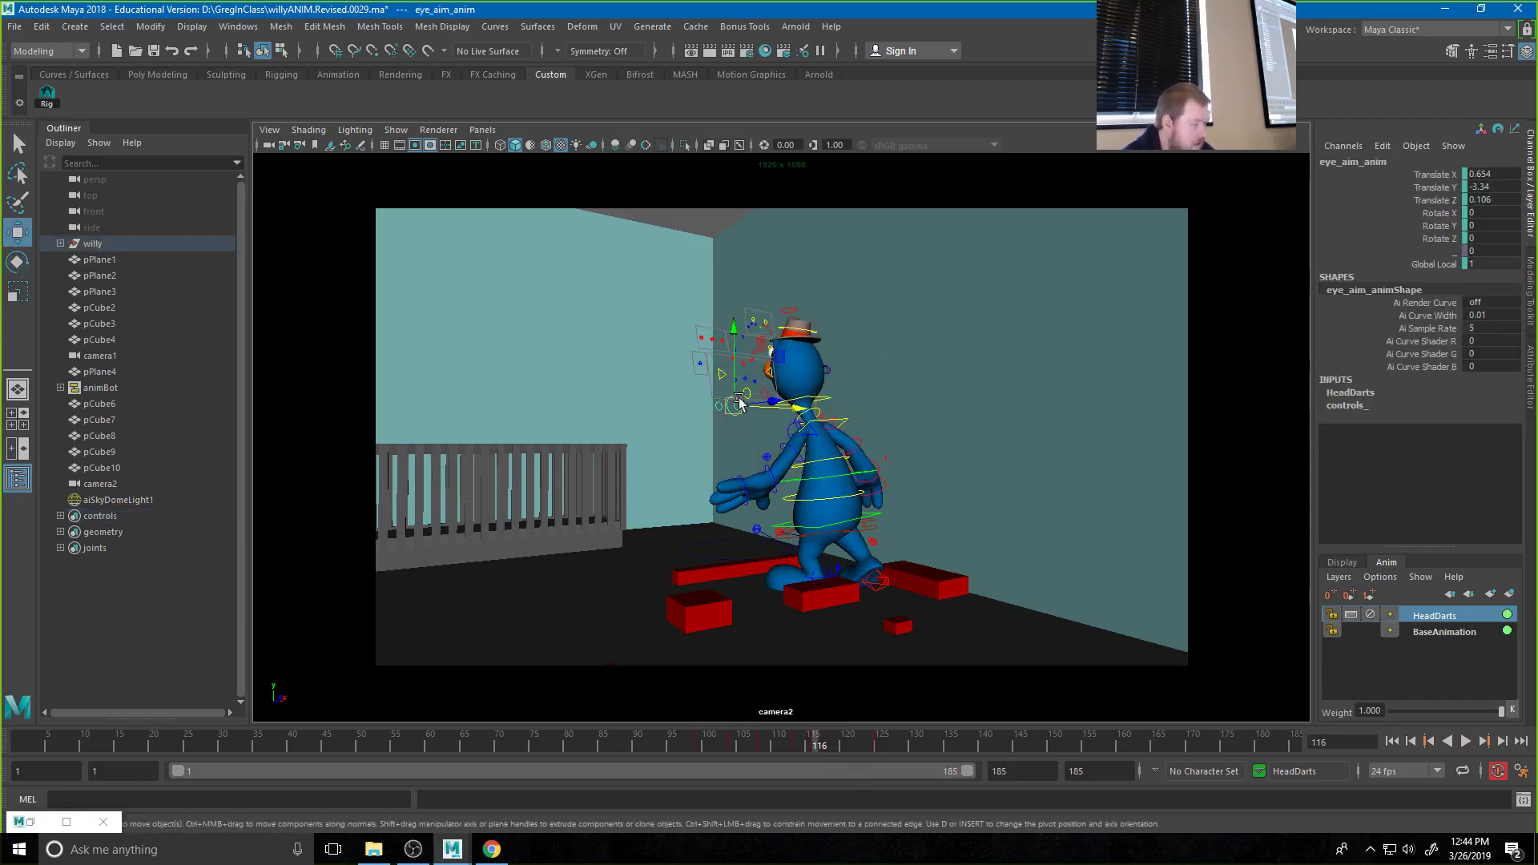
pyautogui.moveTo(738, 389); pyautogui.dragTo(733, 353)
# Key the head and eye aim controls together at frame 116
pyautogui.hotkey('shift', 'w')
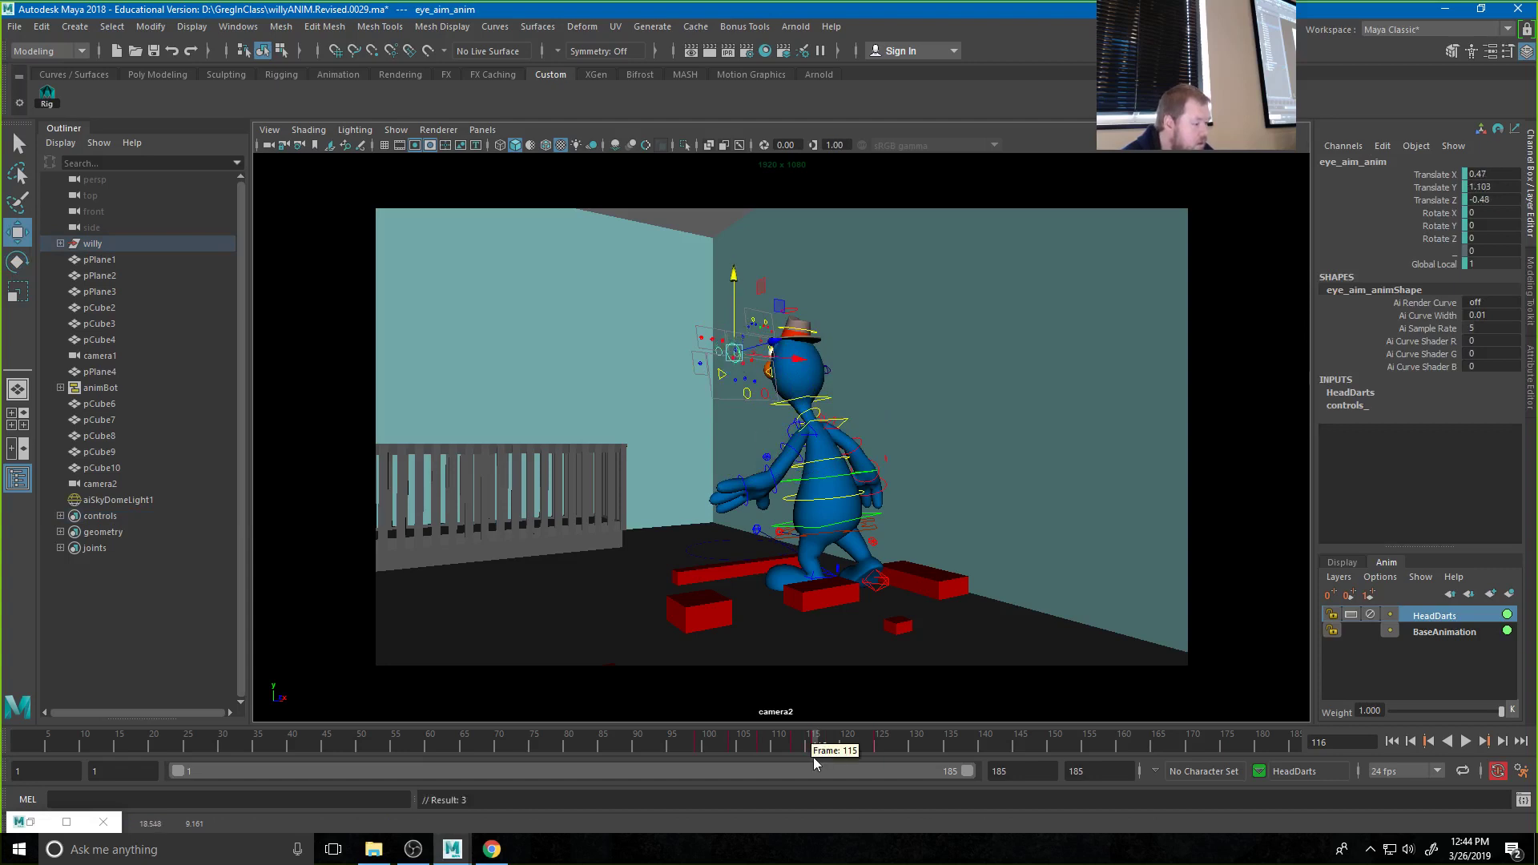
pyautogui.click(823, 399)
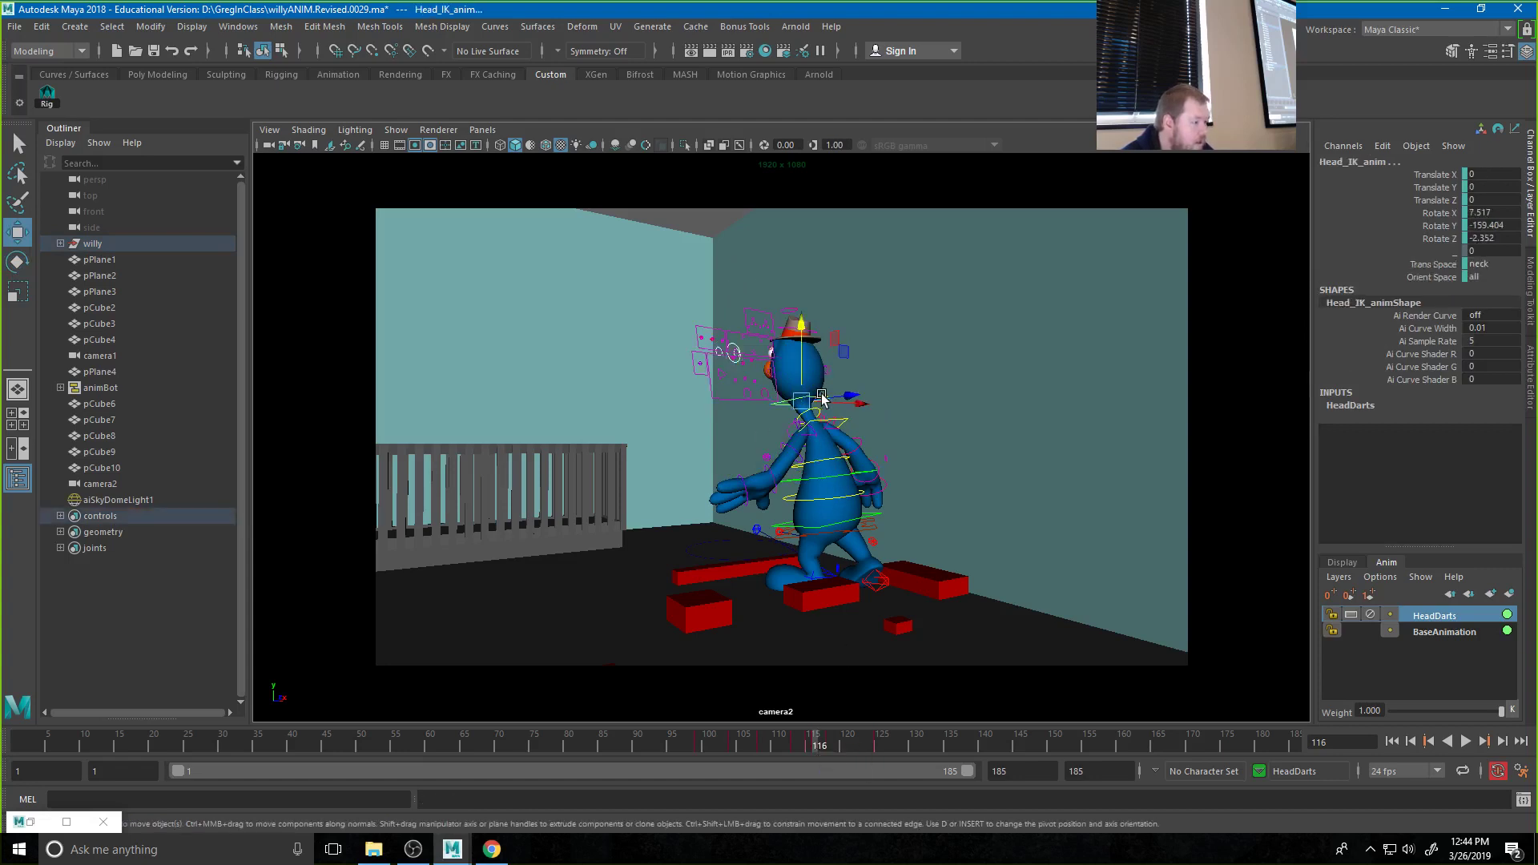
pyautogui.hotkey('alt', 'v')
# Delete the head and eye aim keys at frames 115 and 118
pyautogui.click(791, 747)
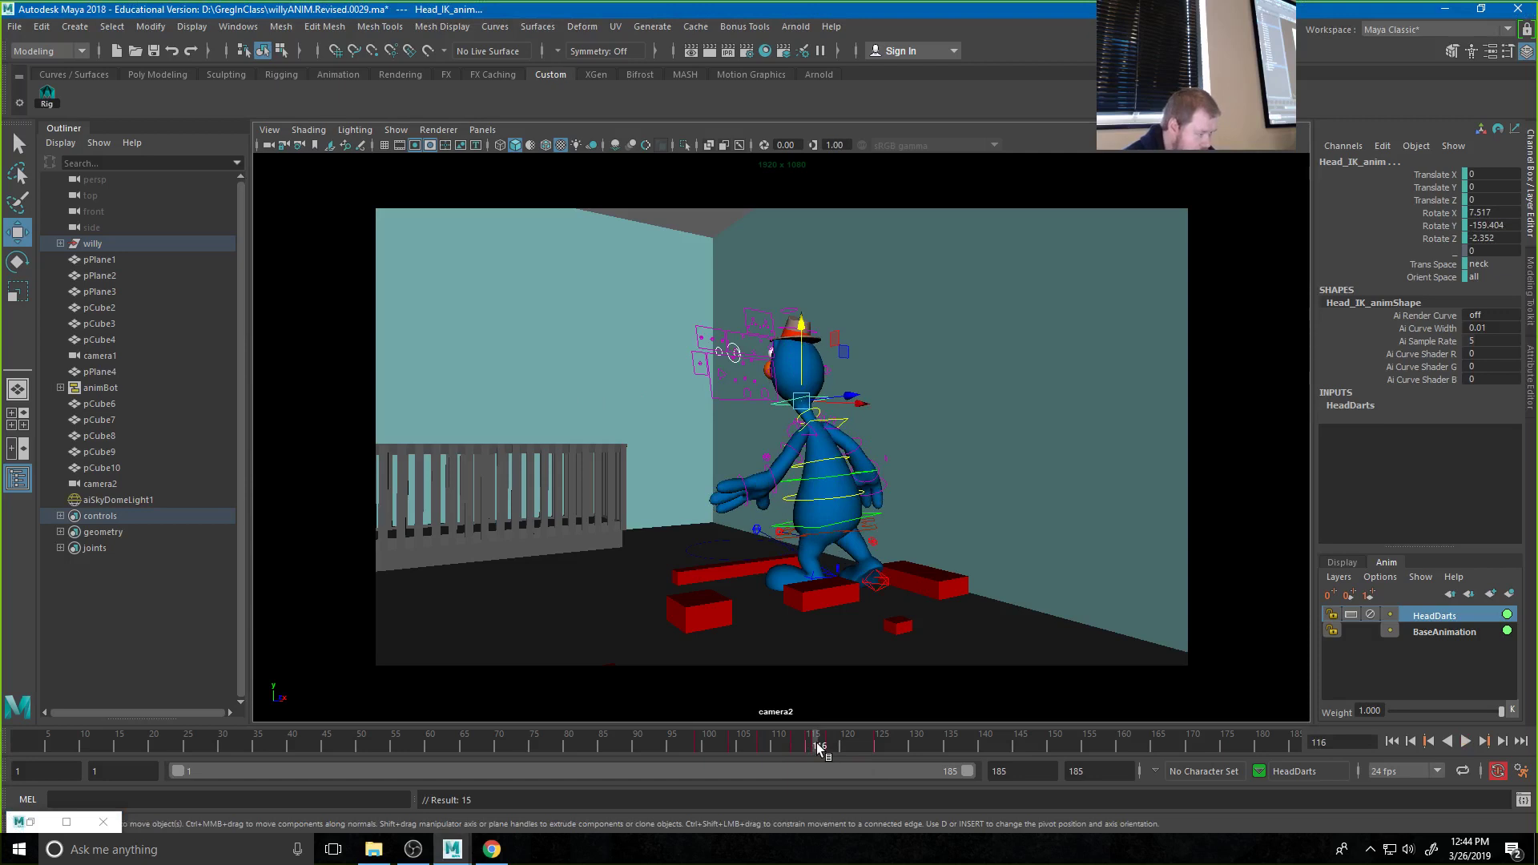
pyautogui.click(816, 745)
pyautogui.rightClick(805, 747)
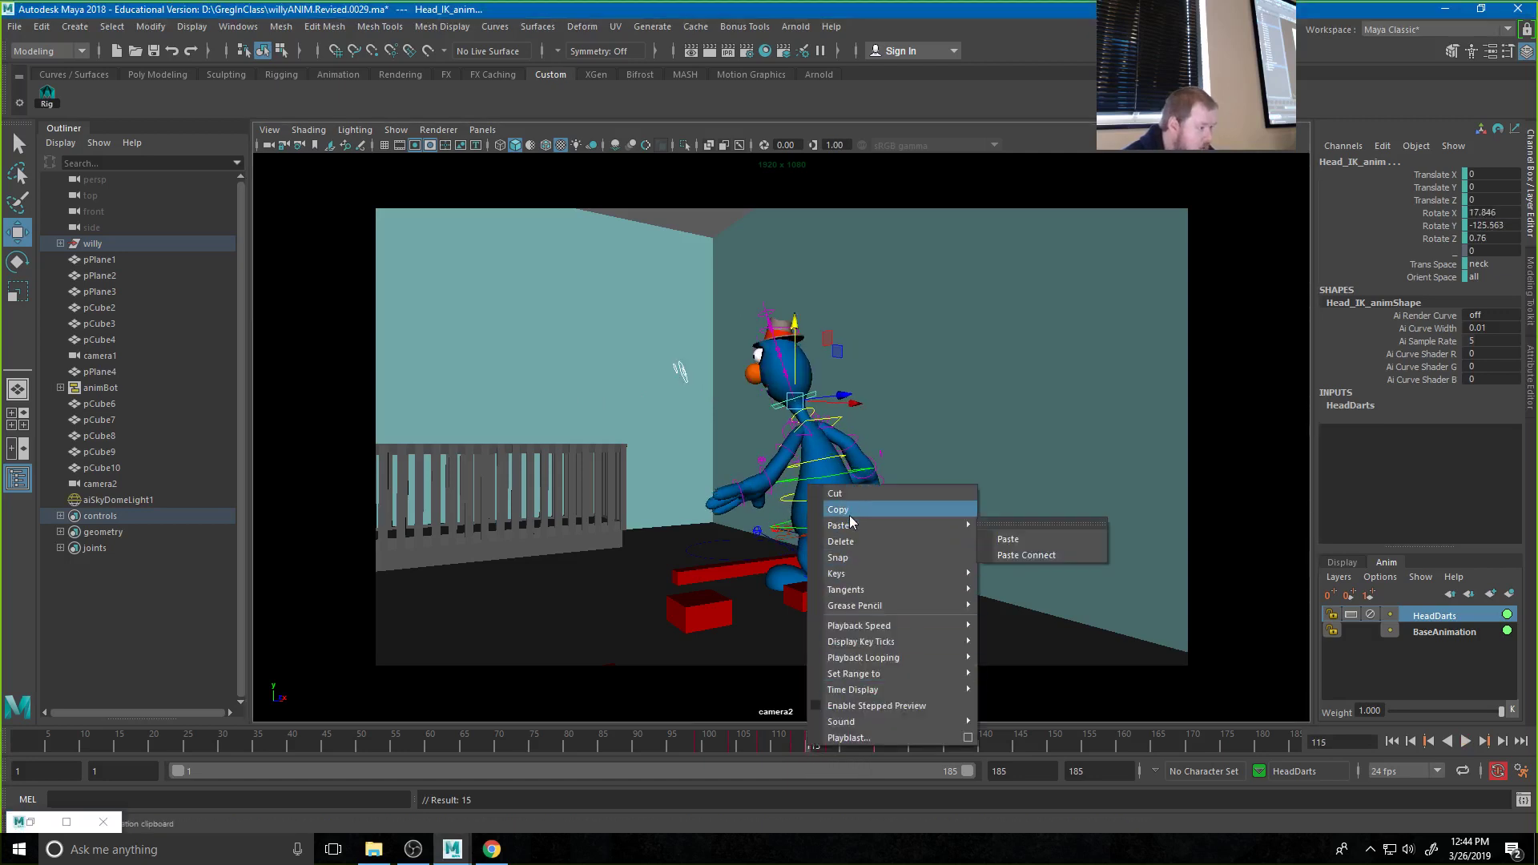
pyautogui.click(841, 542)
pyautogui.click(827, 745)
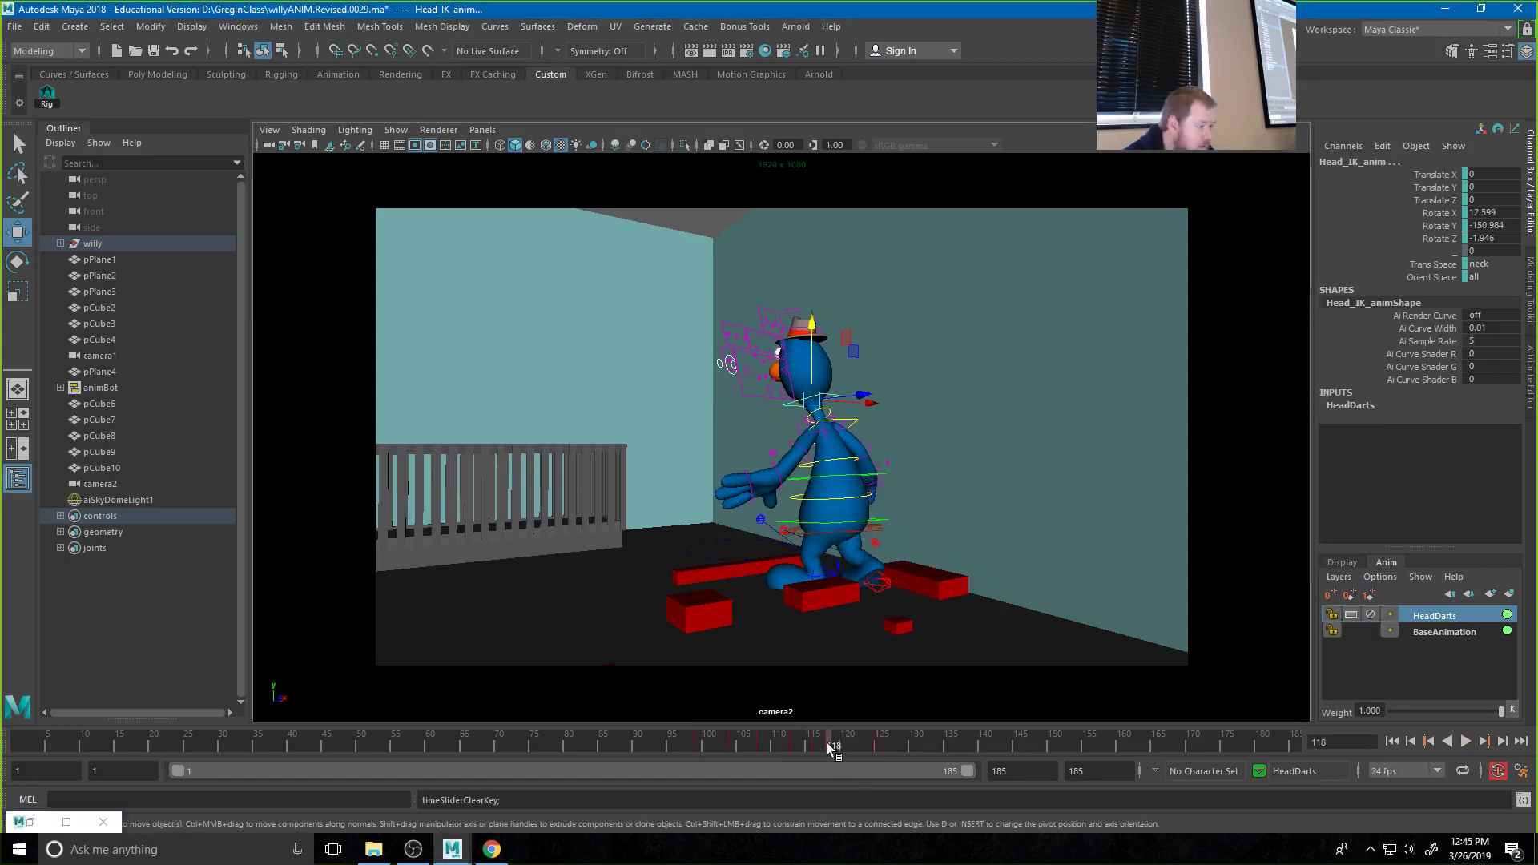
pyautogui.rightClick(828, 743)
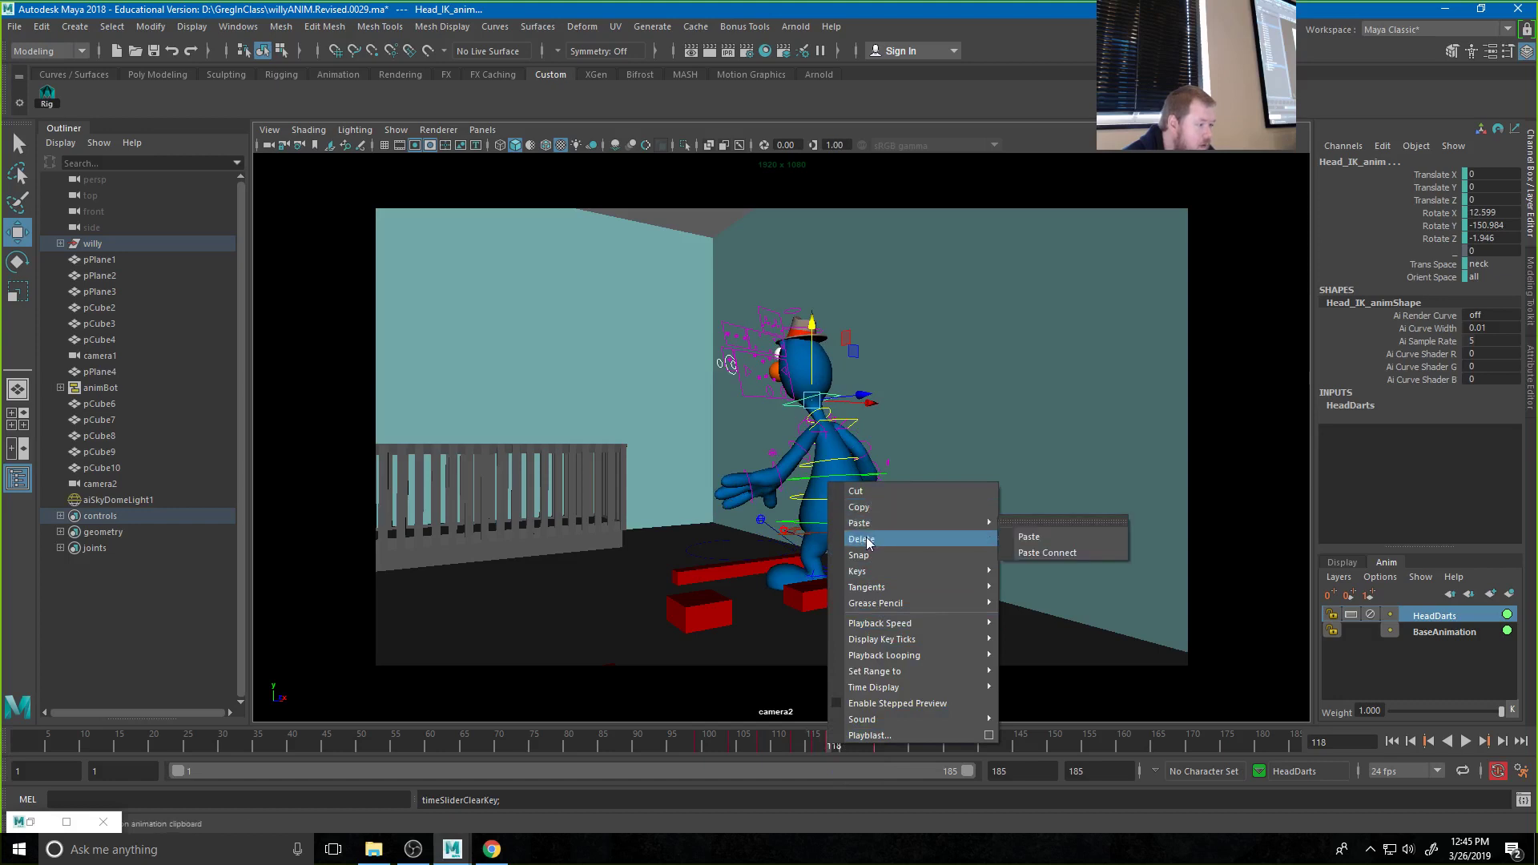
pyautogui.click(863, 539)
# Copy the head and eye aim key from frame 116 and paste it at frame 121
pyautogui.click(815, 744)
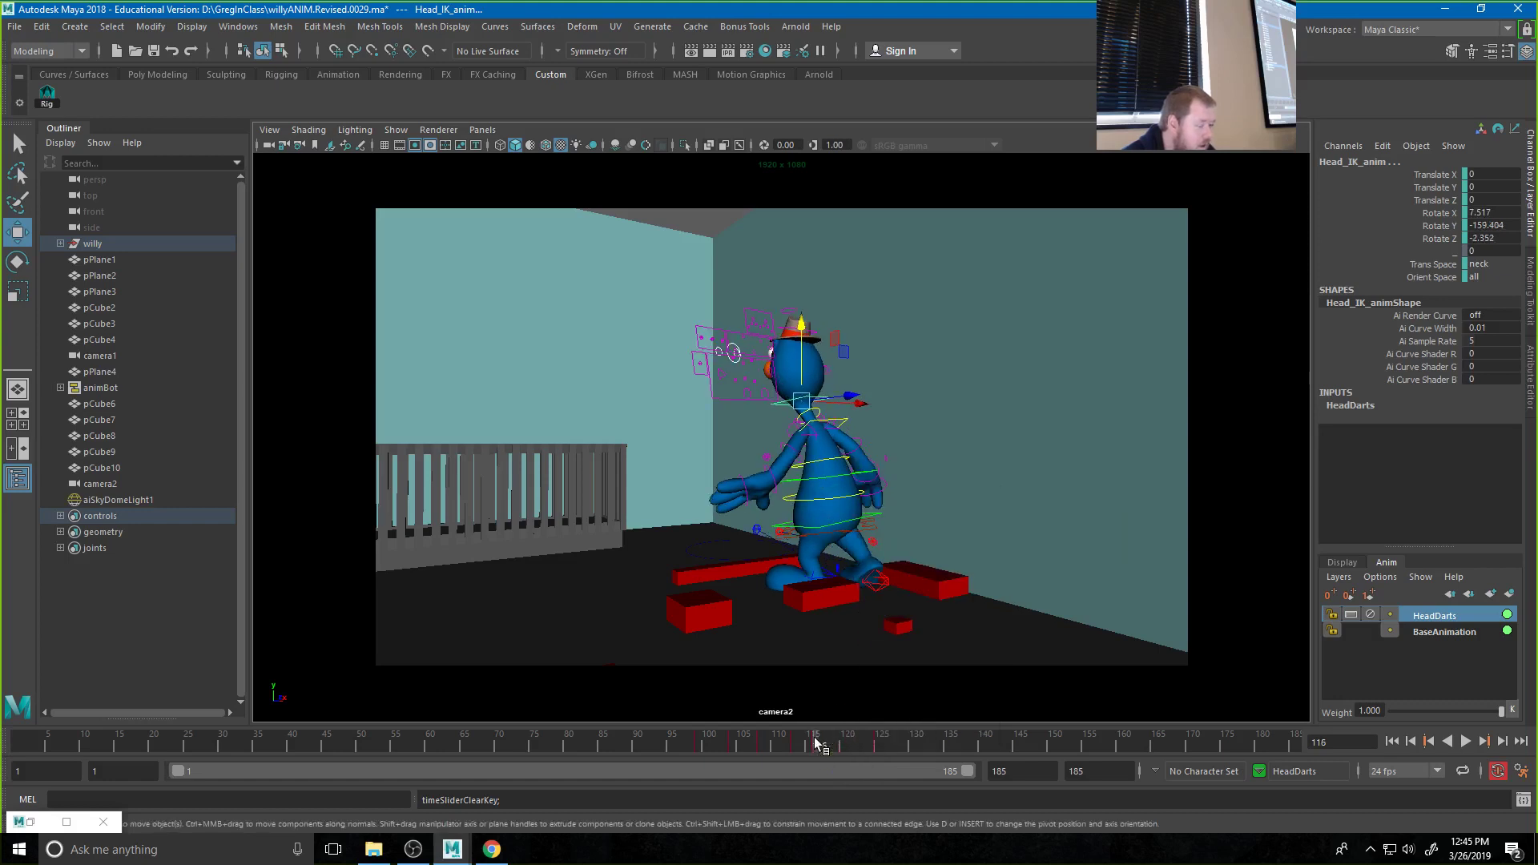
pyautogui.rightClick(816, 743)
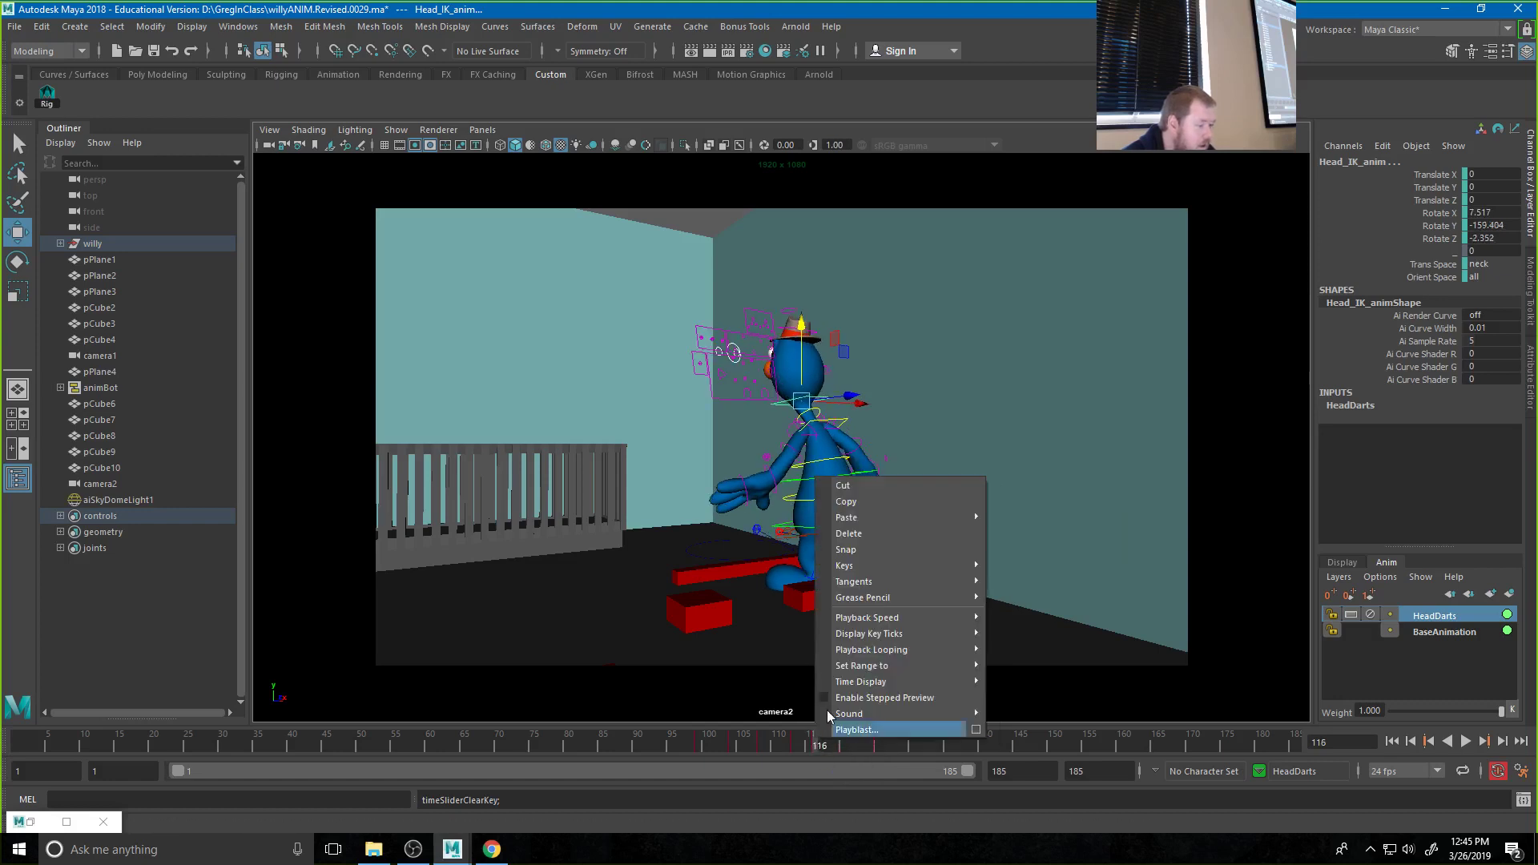
pyautogui.click(878, 503)
pyautogui.click(851, 743)
pyautogui.rightClick(850, 743)
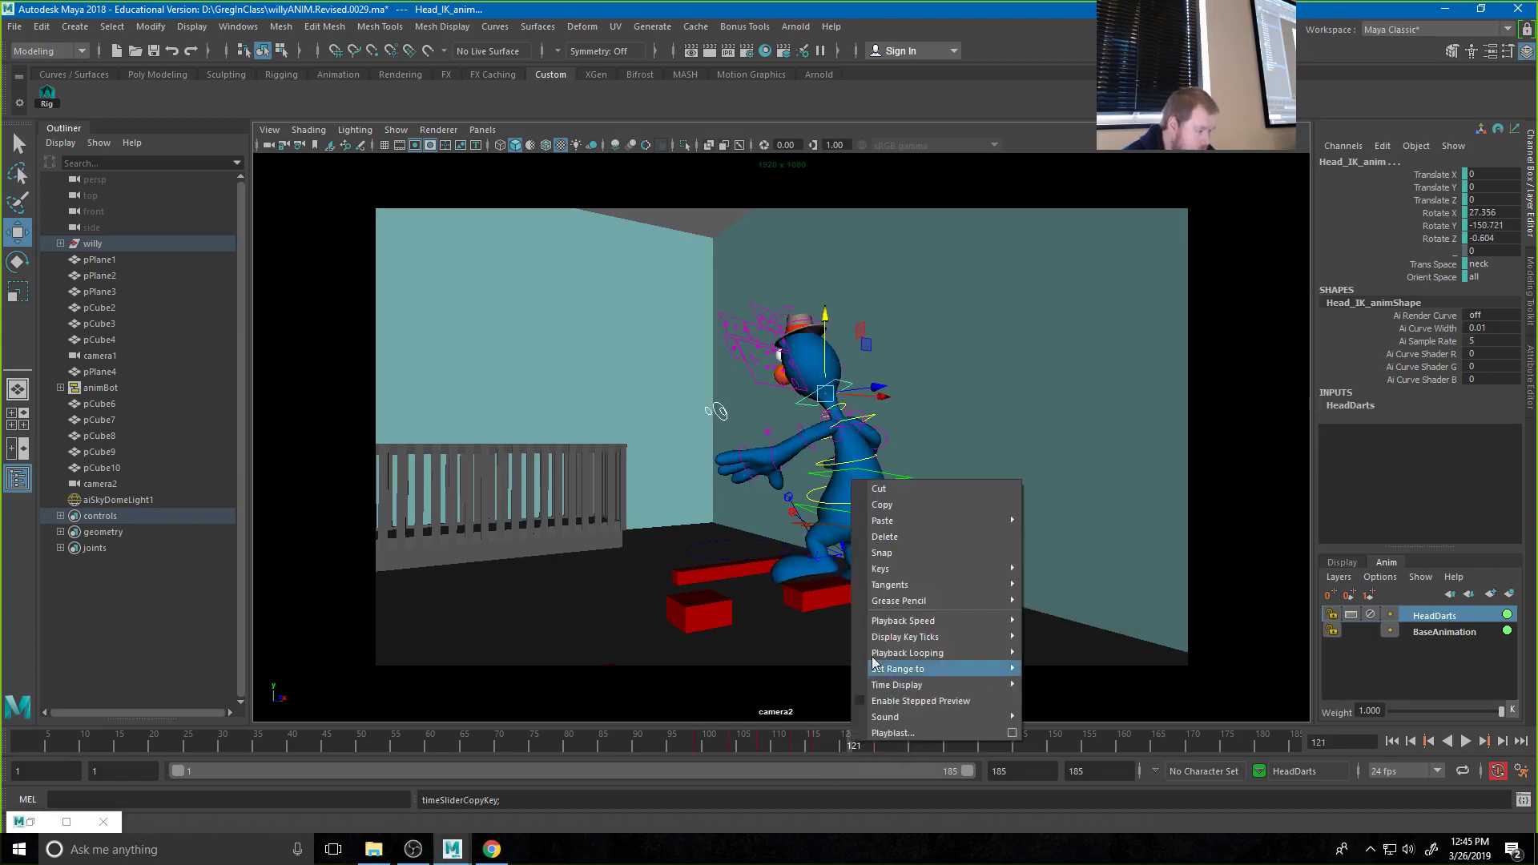
pyautogui.moveTo(963, 521)
pyautogui.click(1052, 535)
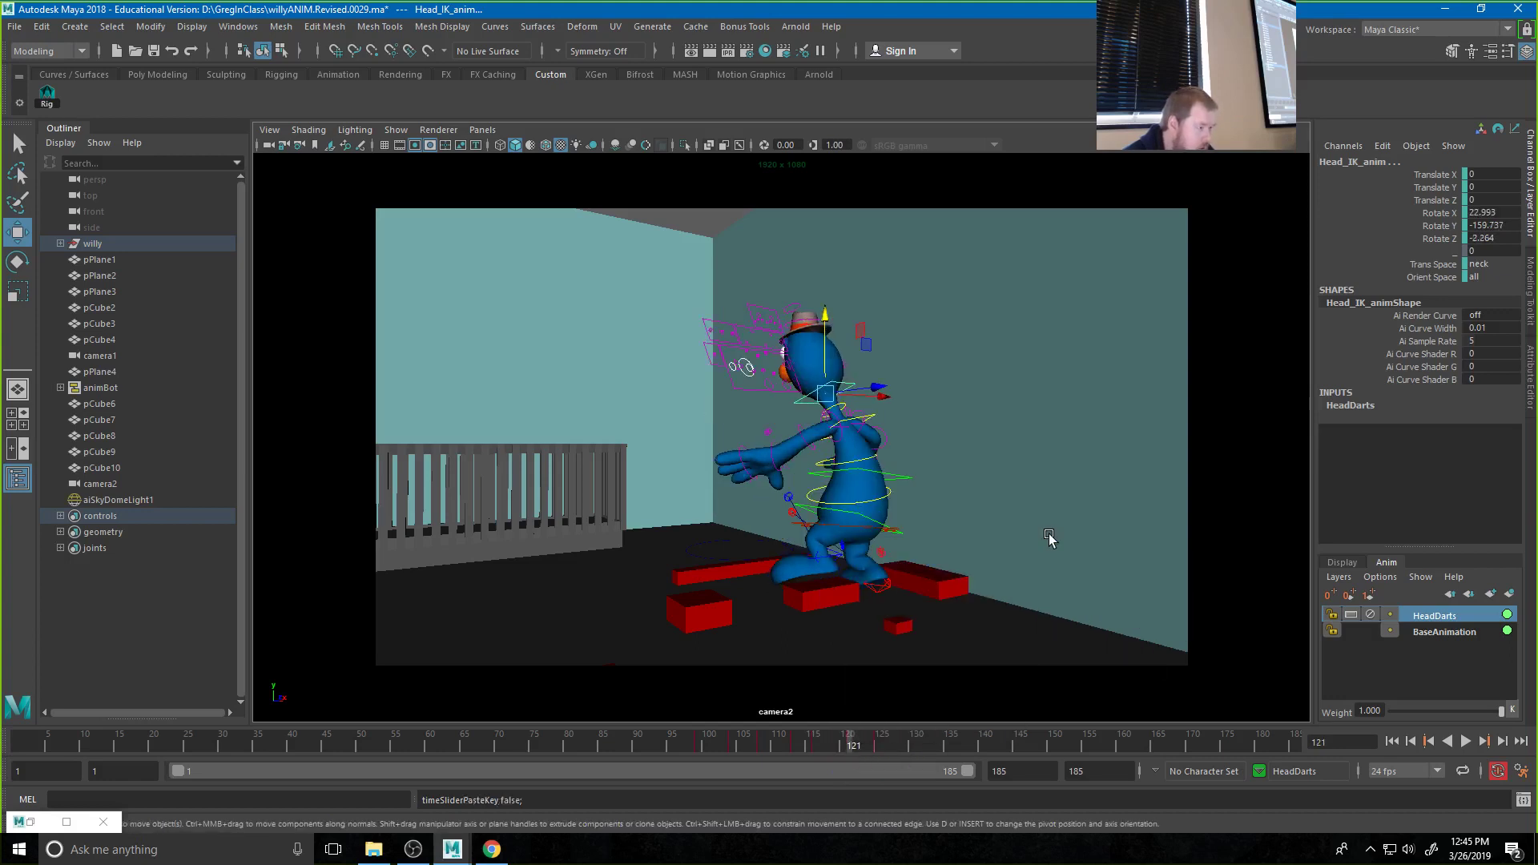
# Hide the NURBS curves in the camera view and play the animation from frame 53
pyautogui.hotkey('alt', 'v')
pyautogui.moveTo(612, 736); pyautogui.dragTo(382, 737)
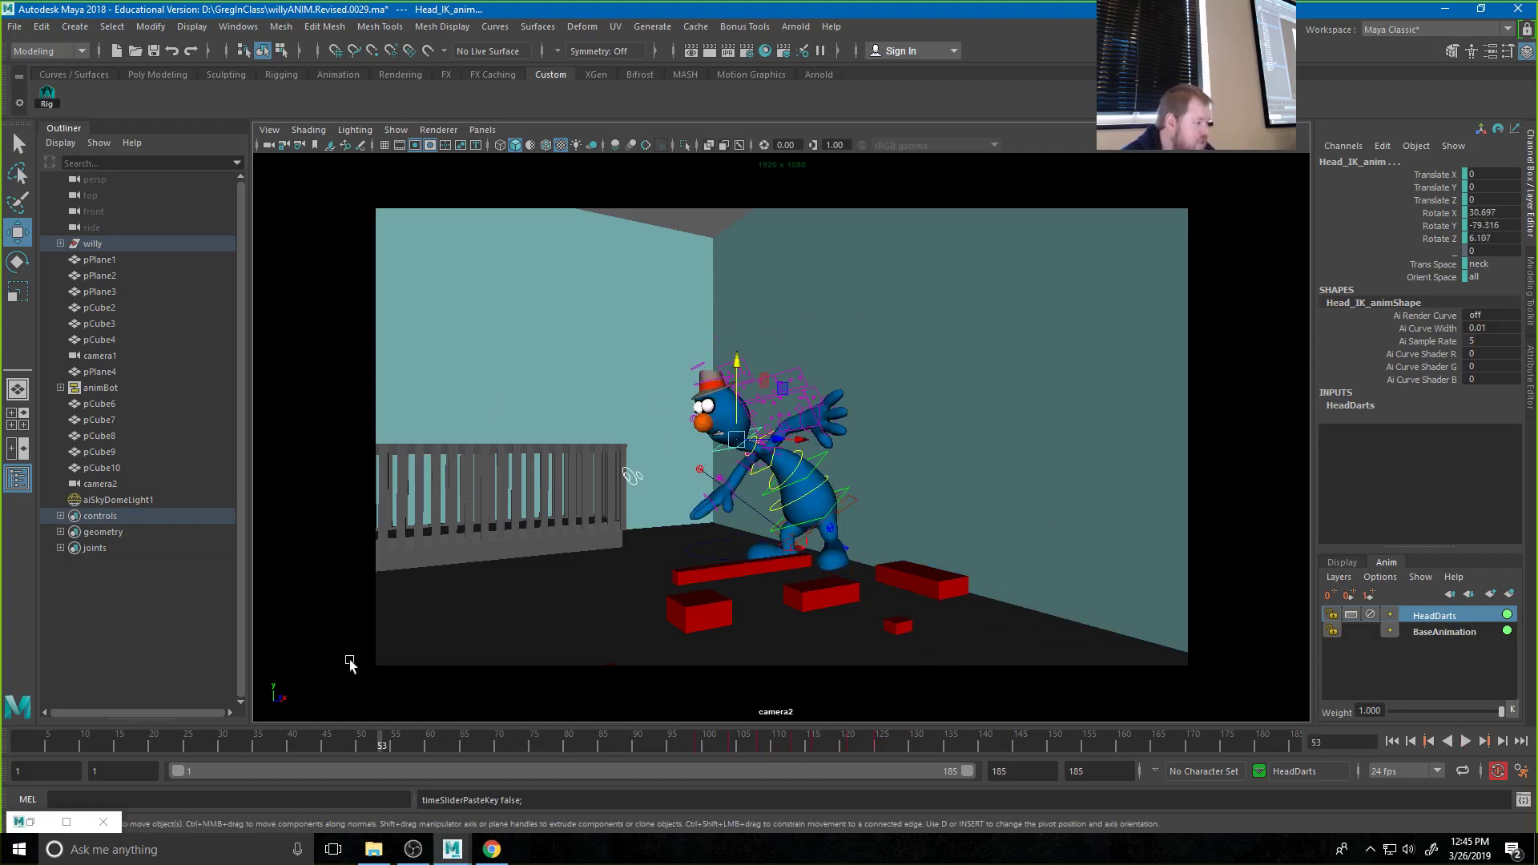
pyautogui.click(454, 364)
pyautogui.click(394, 133)
pyautogui.moveTo(428, 159)
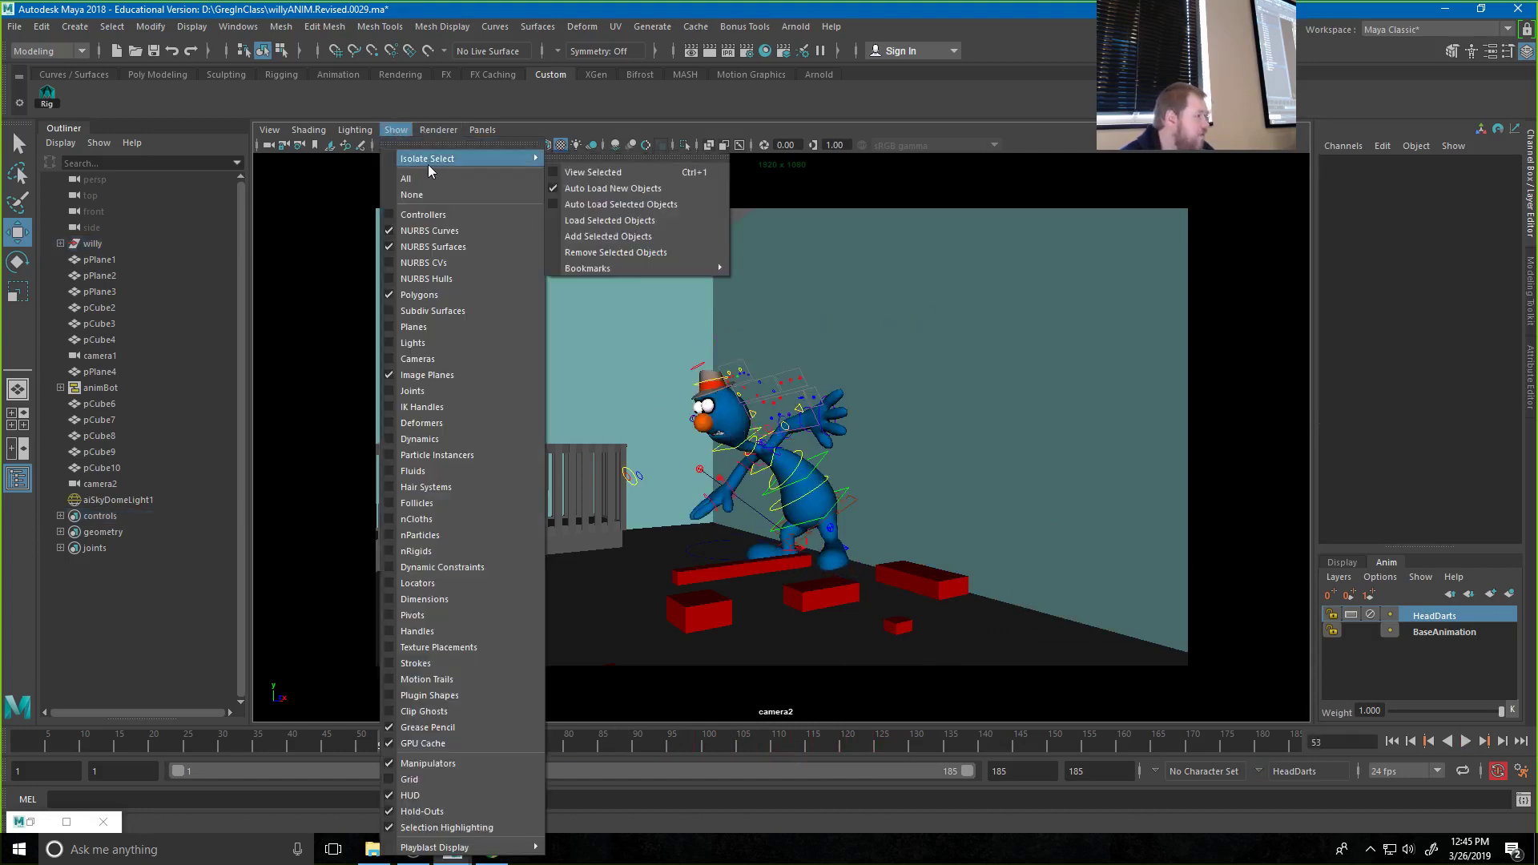
pyautogui.click(479, 230)
pyautogui.click(1463, 741)
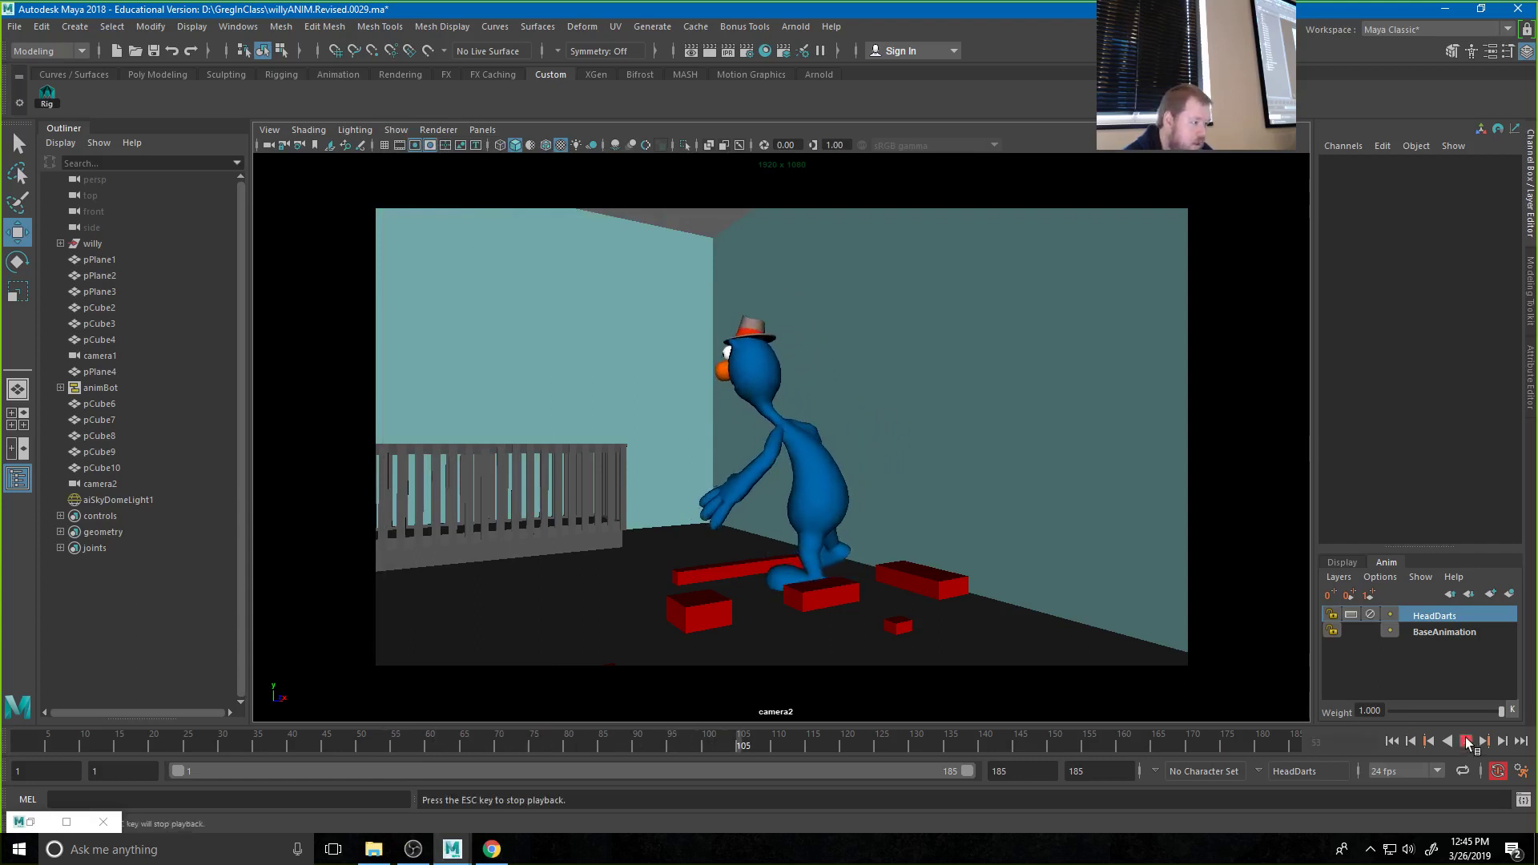
pyautogui.click(1470, 748)
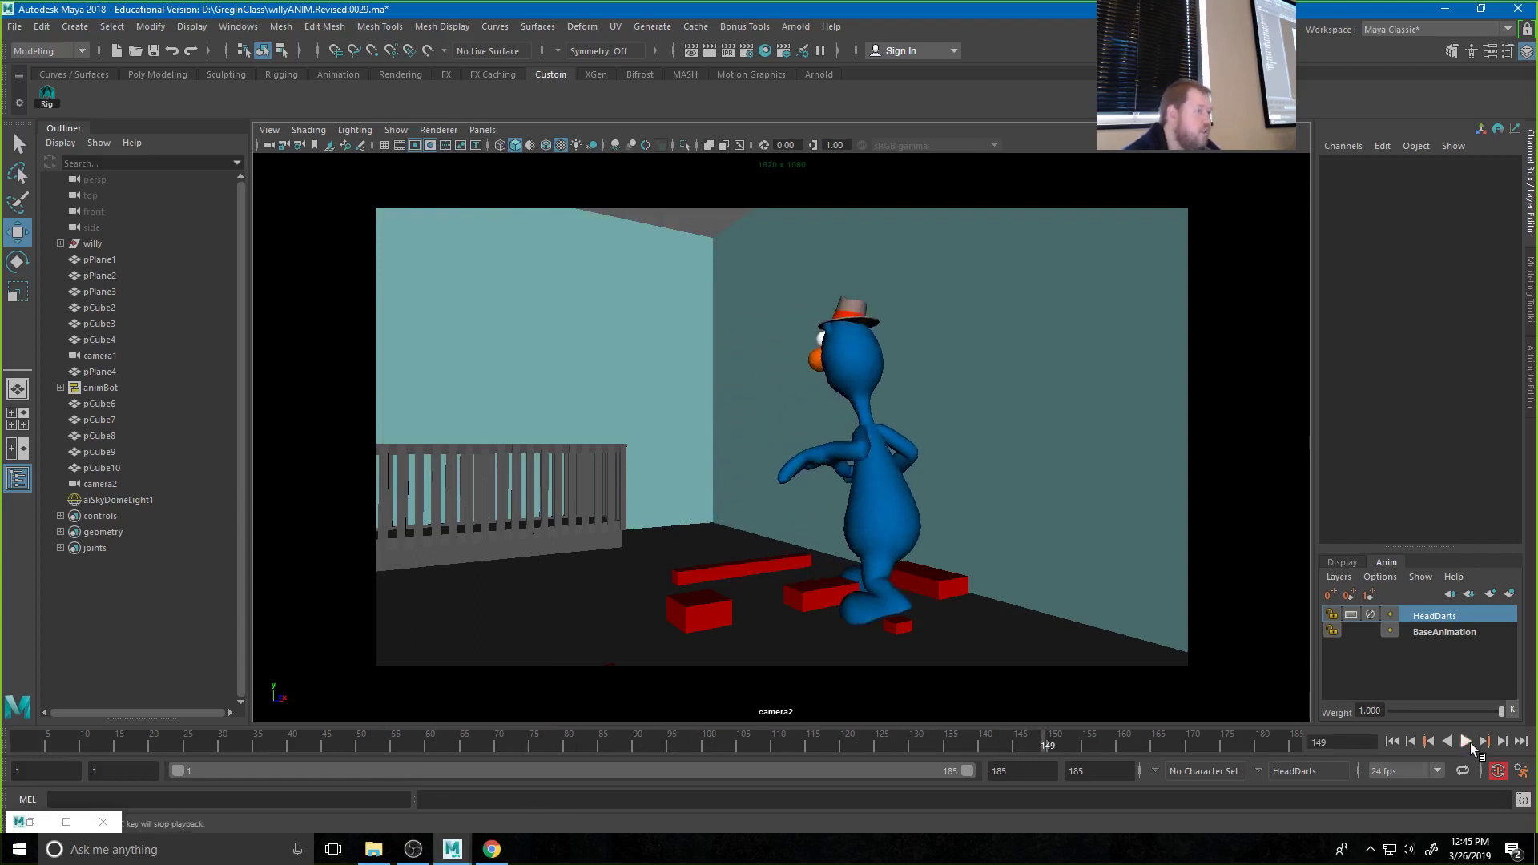
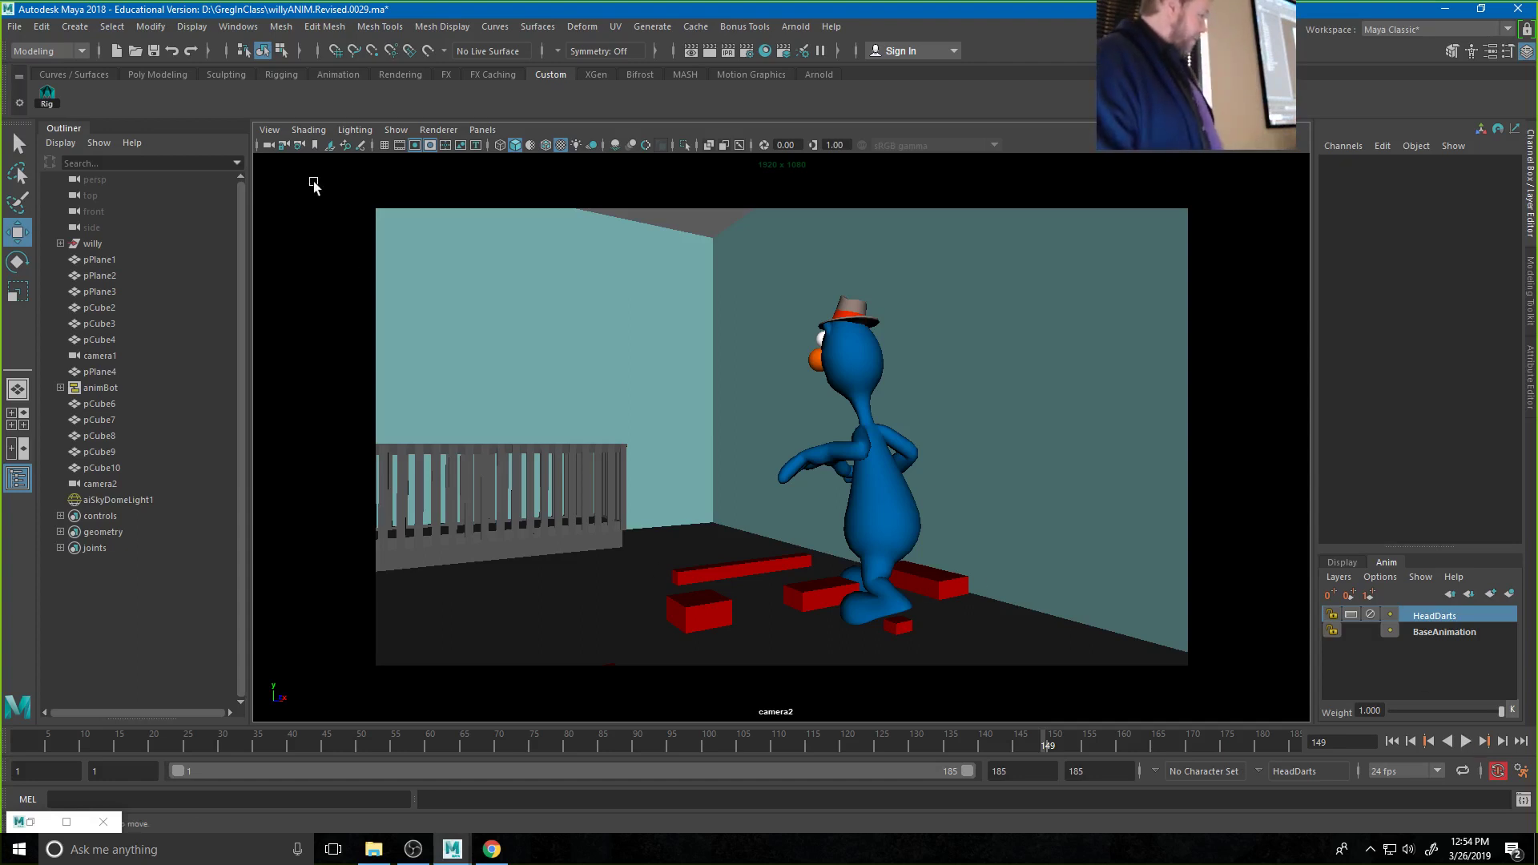
# Start opening another scene and browse to the D:\GAMERigs folder
pyautogui.click(18, 27)
pyautogui.click(52, 71)
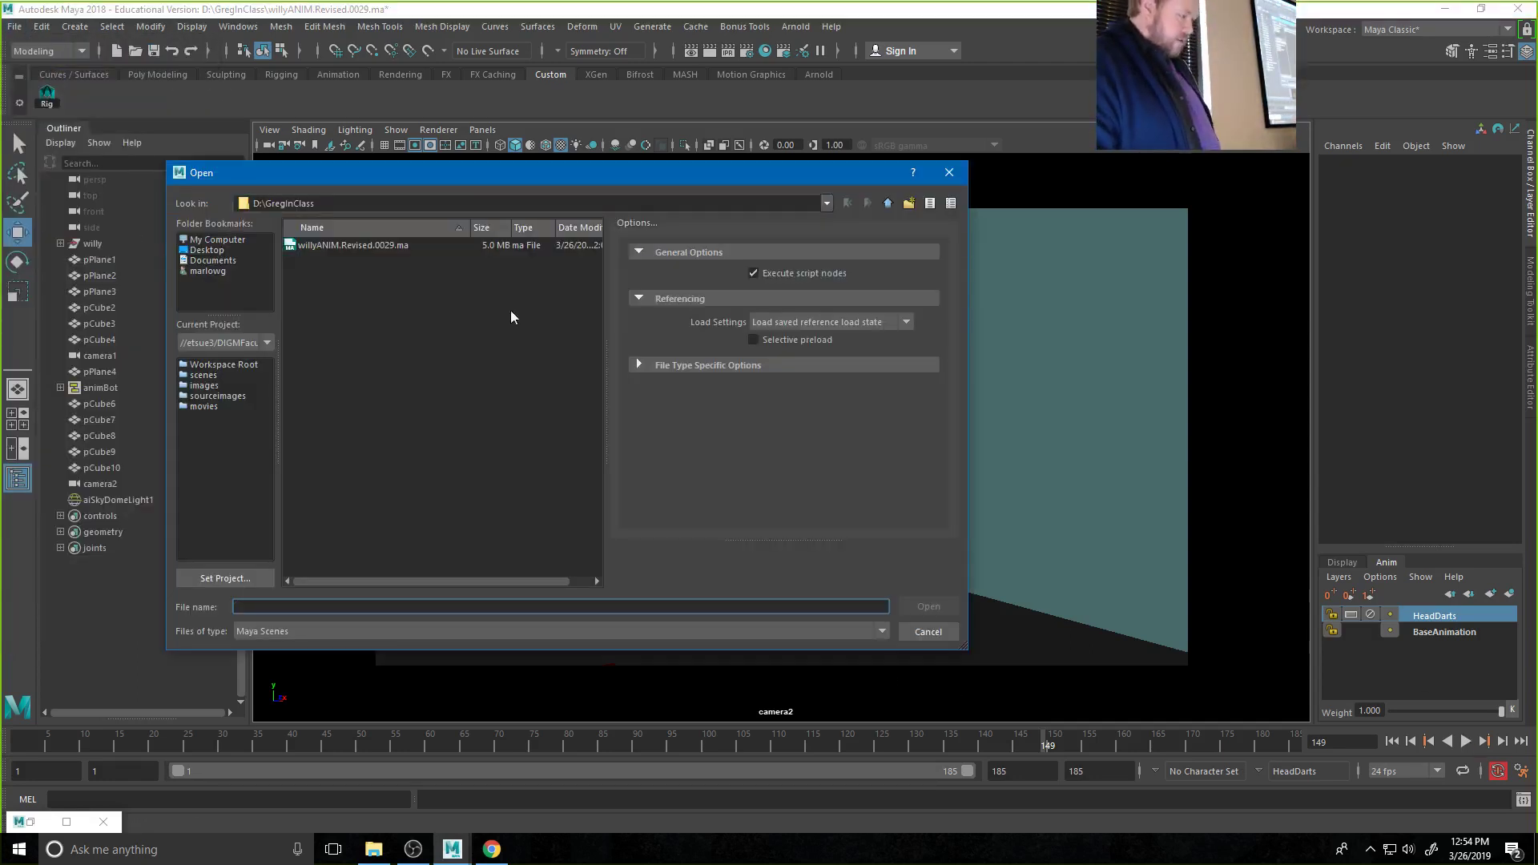
pyautogui.click(889, 205)
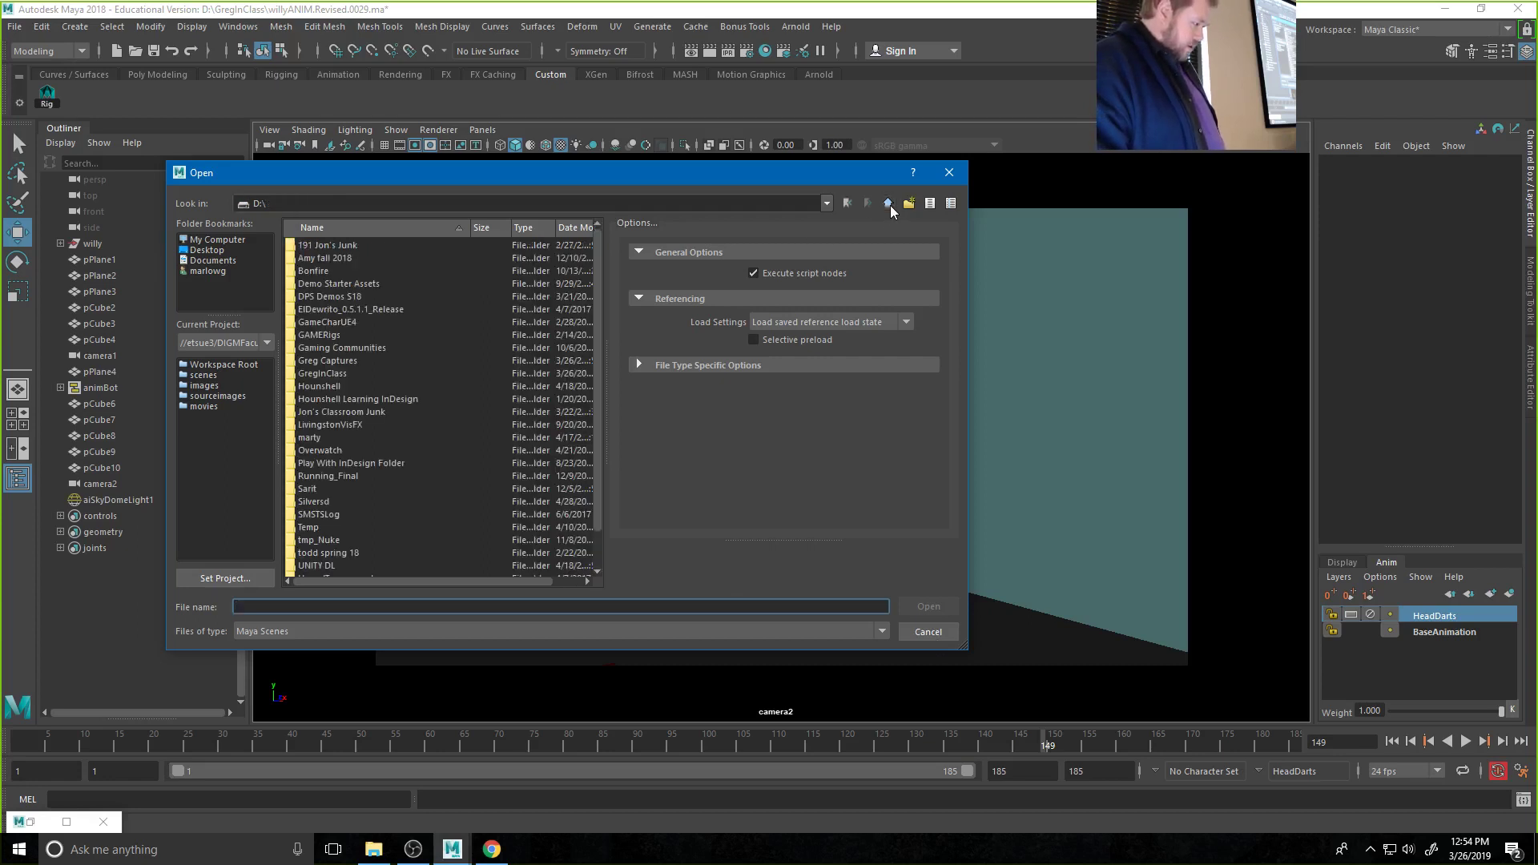
pyautogui.click(889, 203)
pyautogui.click(848, 203)
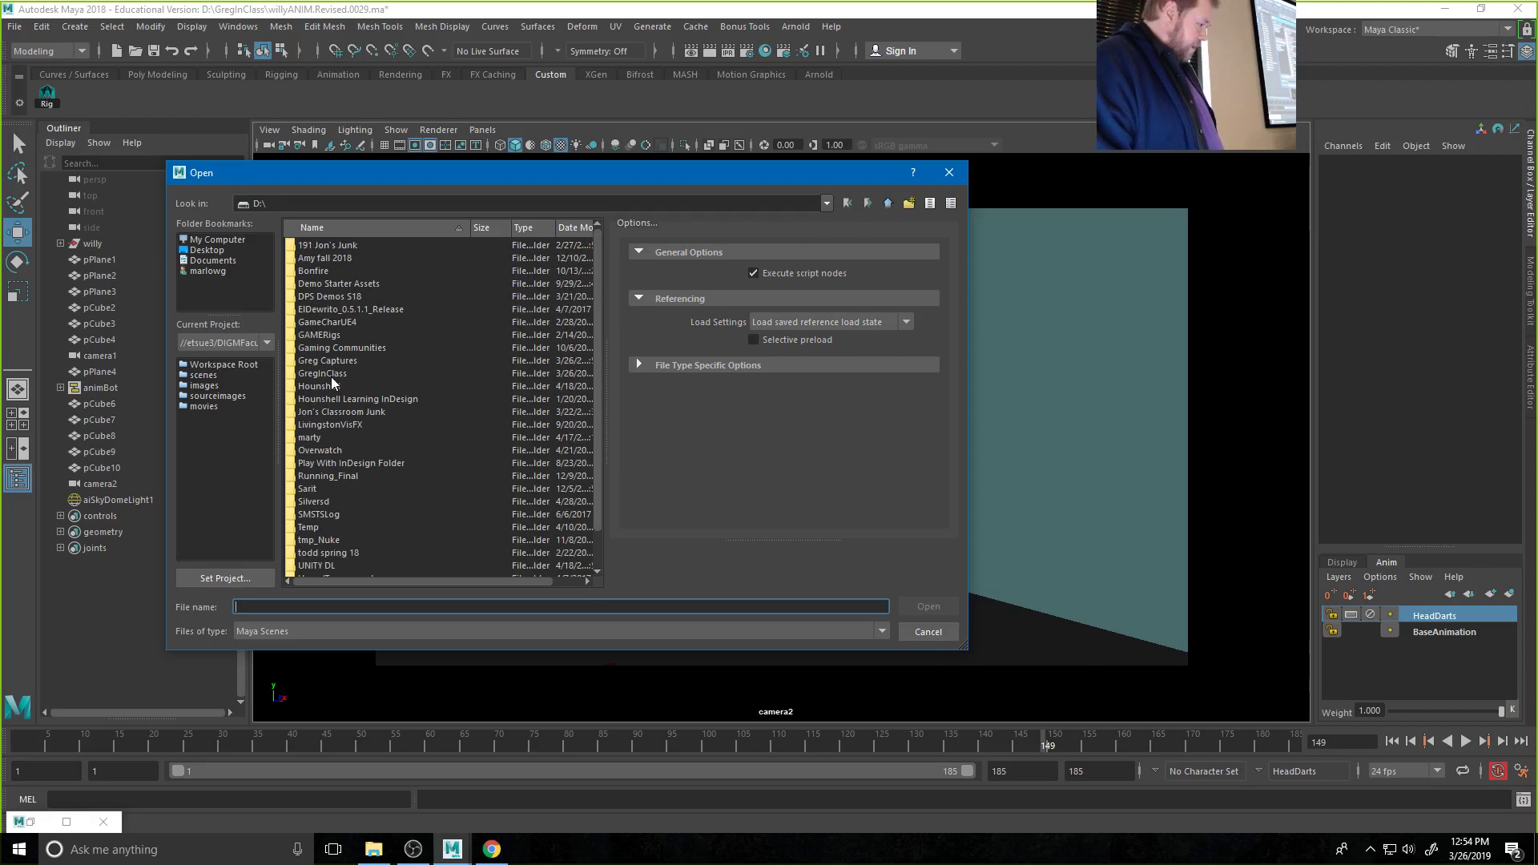
pyautogui.doubleClick(330, 334)
pyautogui.doubleClick(333, 258)
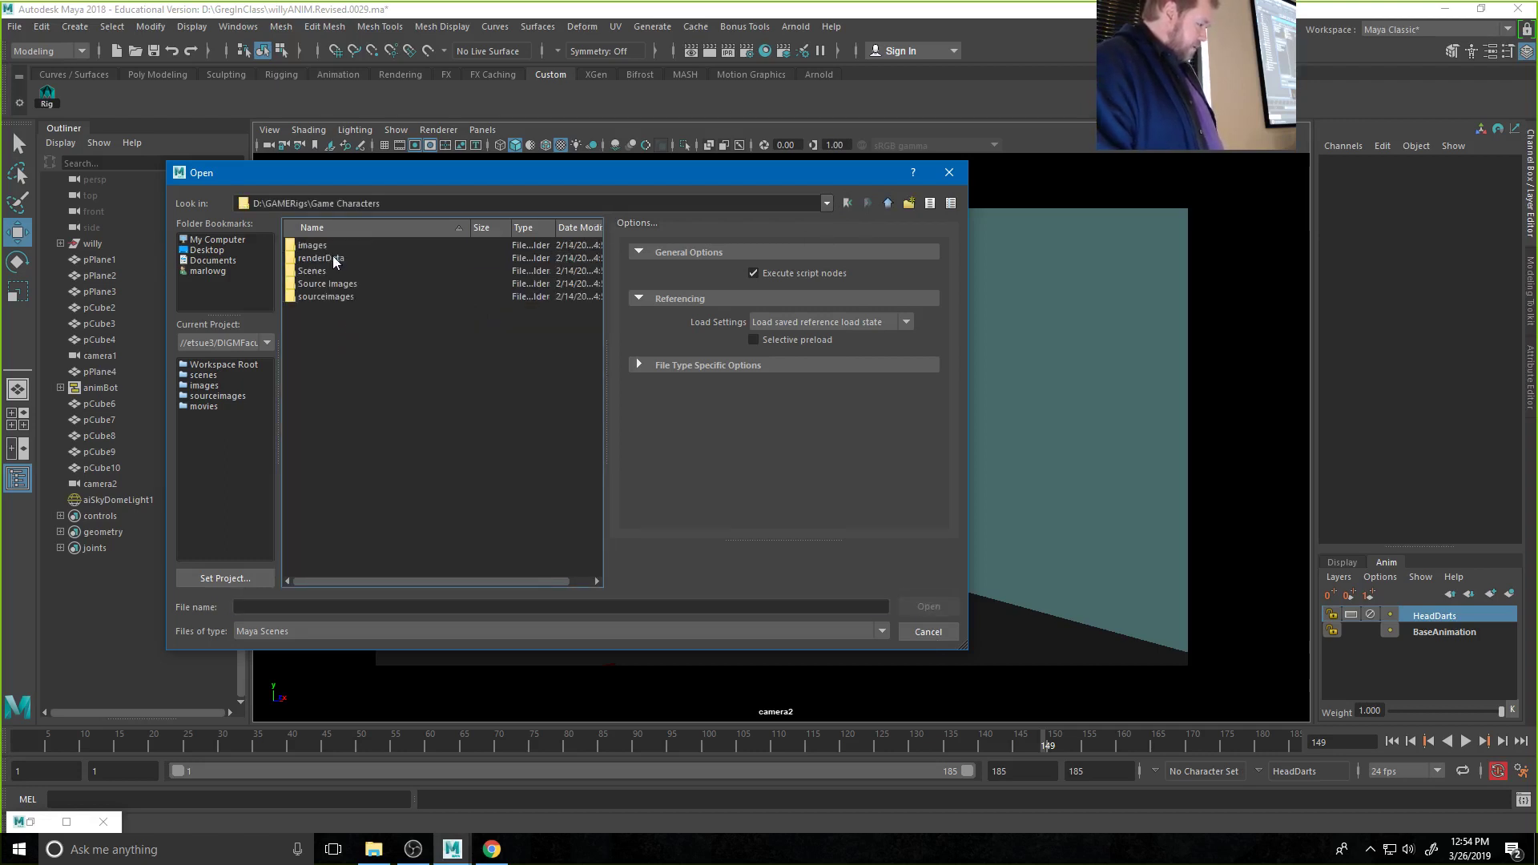
pyautogui.doubleClick(324, 274)
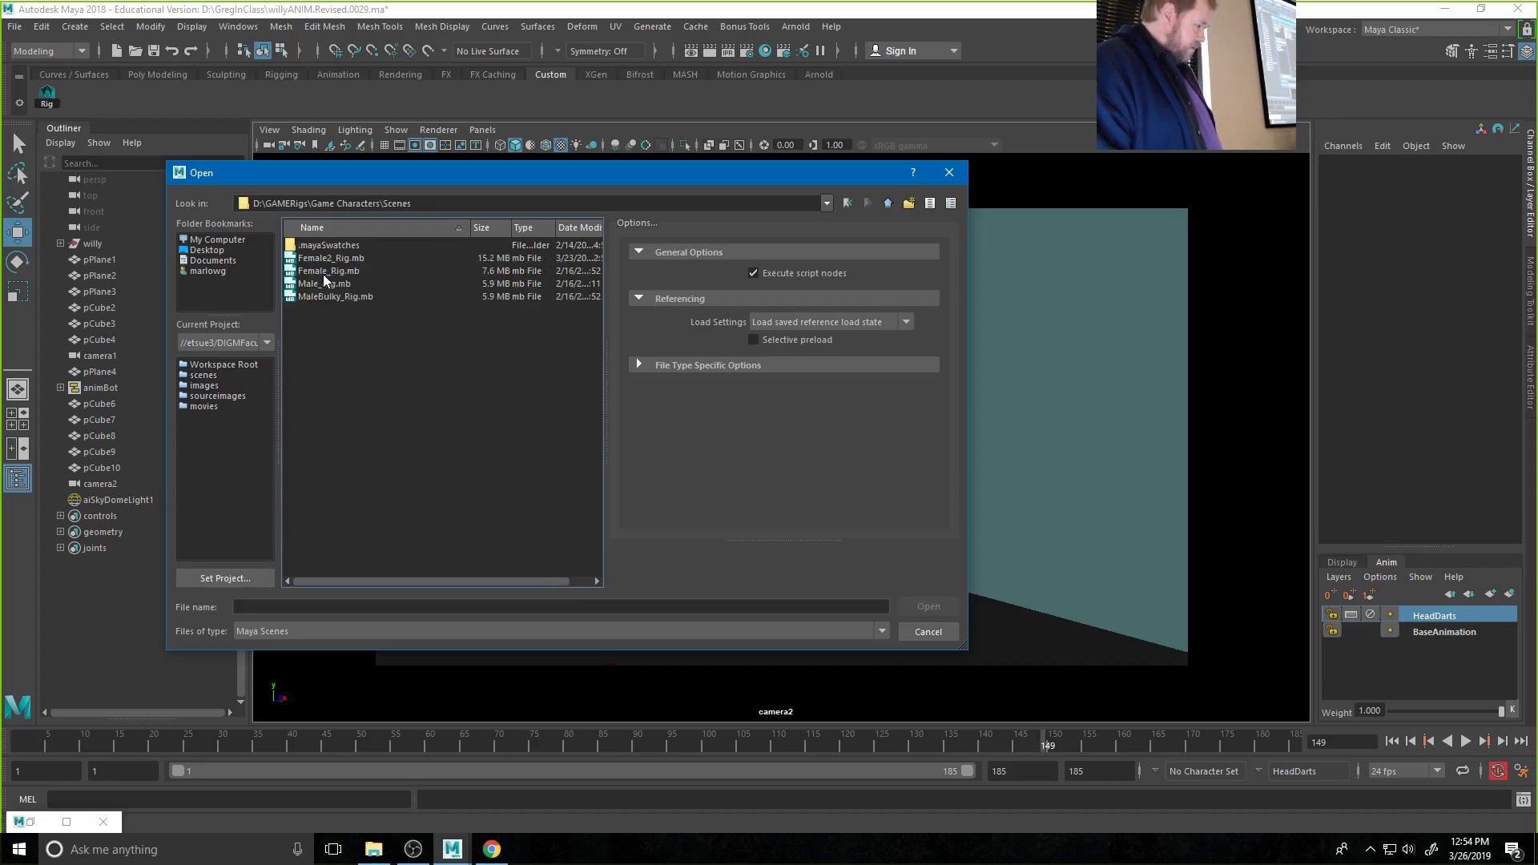
pyautogui.click(888, 205)
pyautogui.click(888, 205)
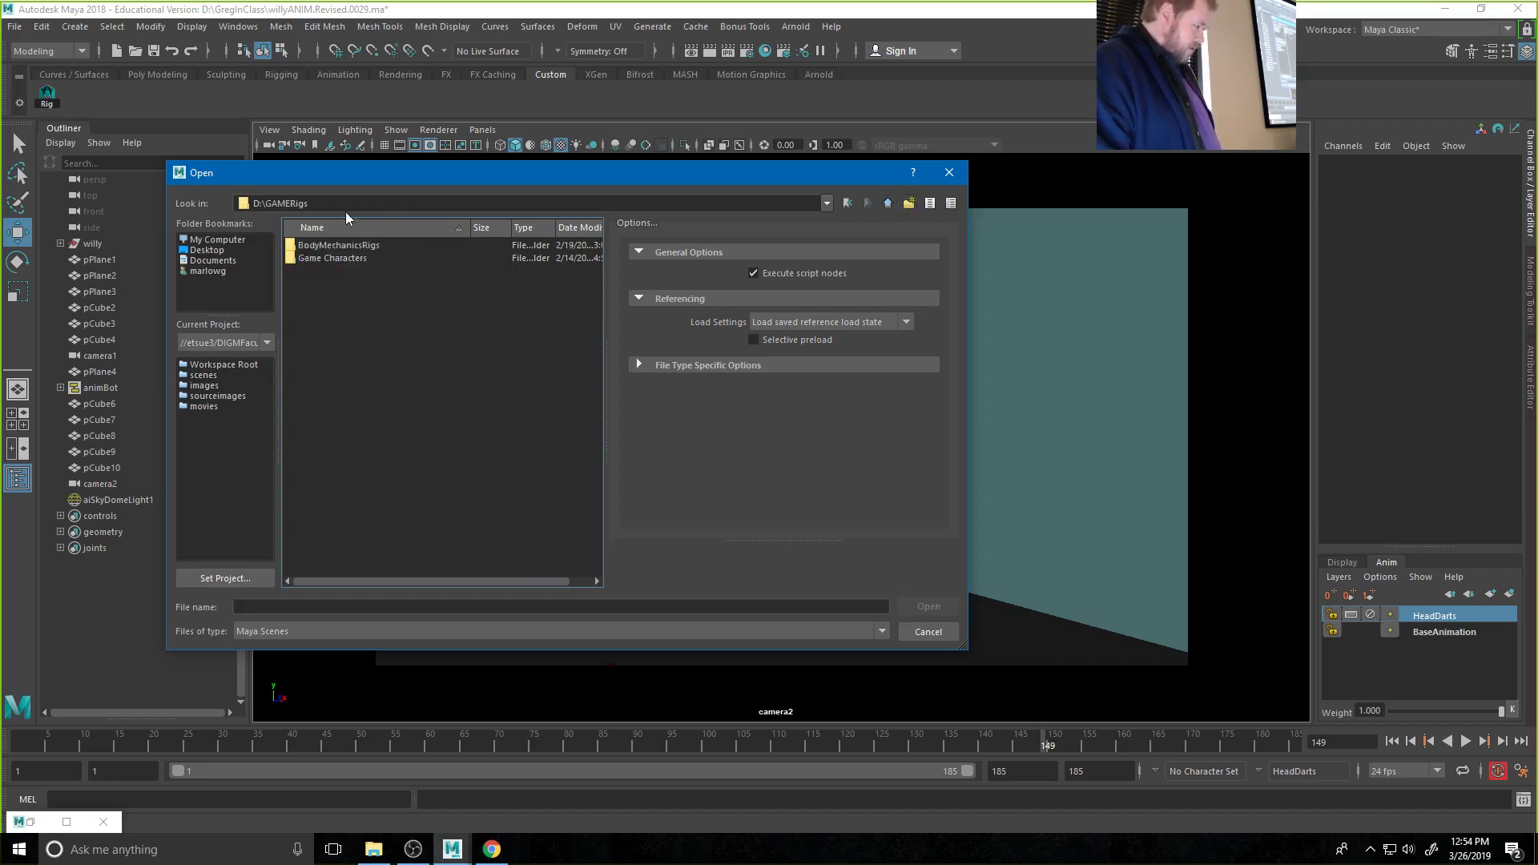
# Open CurvyFemaleAnim.0006.mb from BodyMechanicsRigs\scenes and briefly play its current frame range
pyautogui.doubleClick(320, 243)
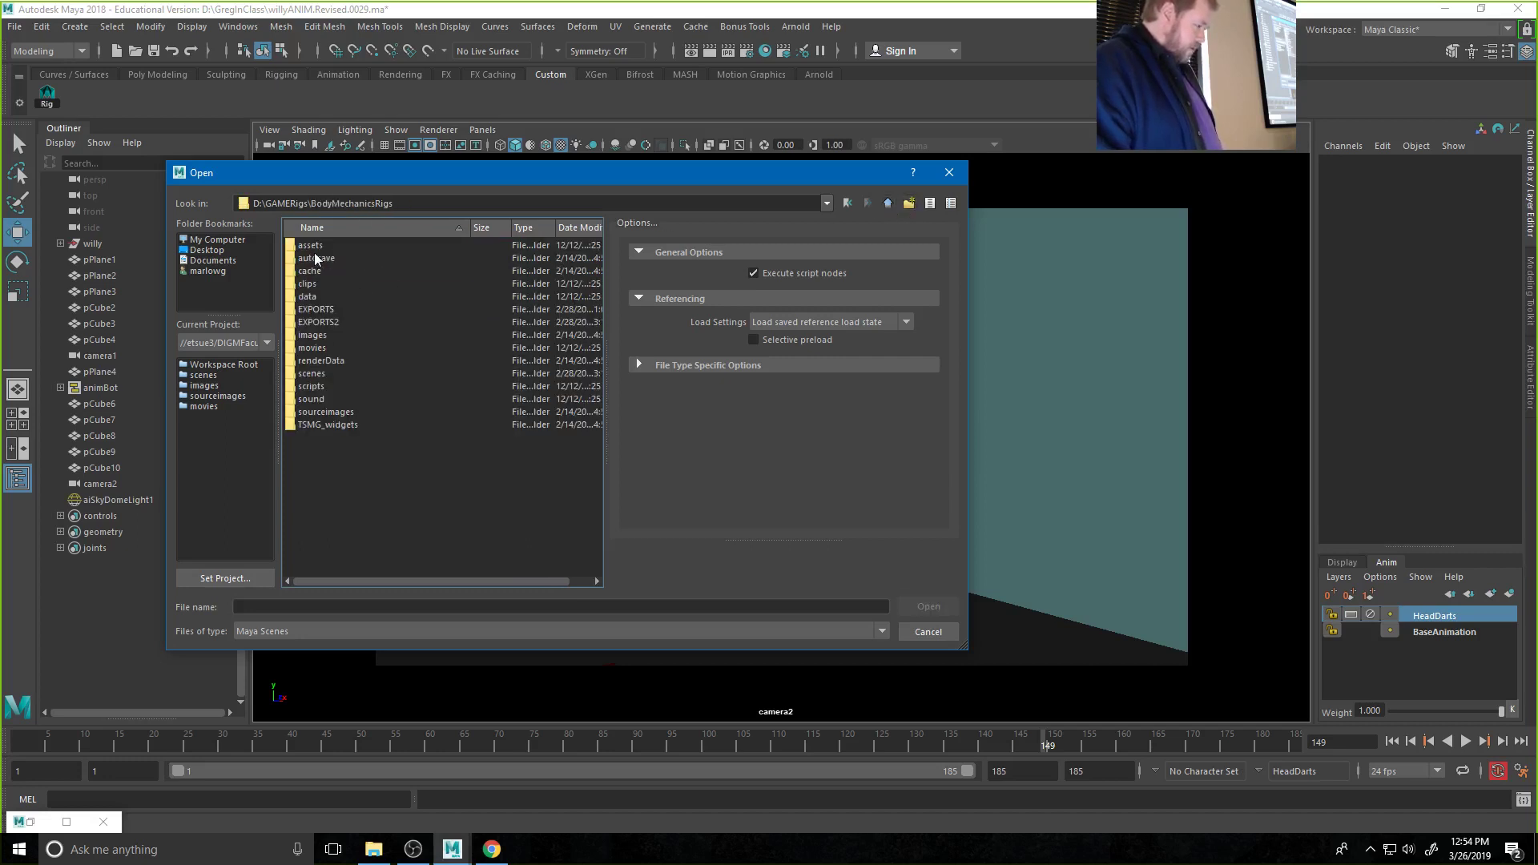
pyautogui.doubleClick(315, 376)
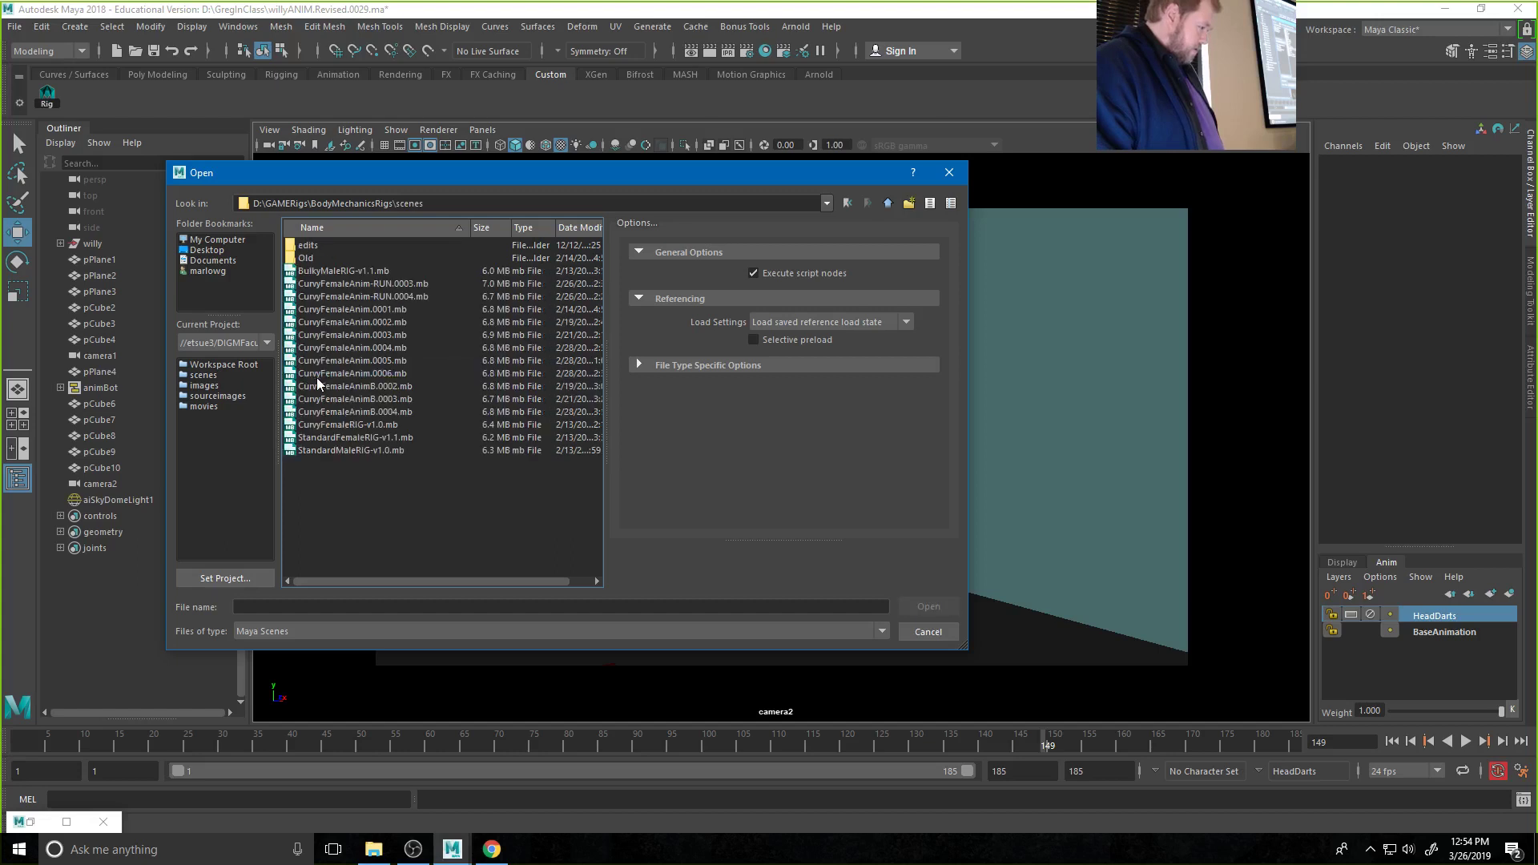
pyautogui.click(379, 374)
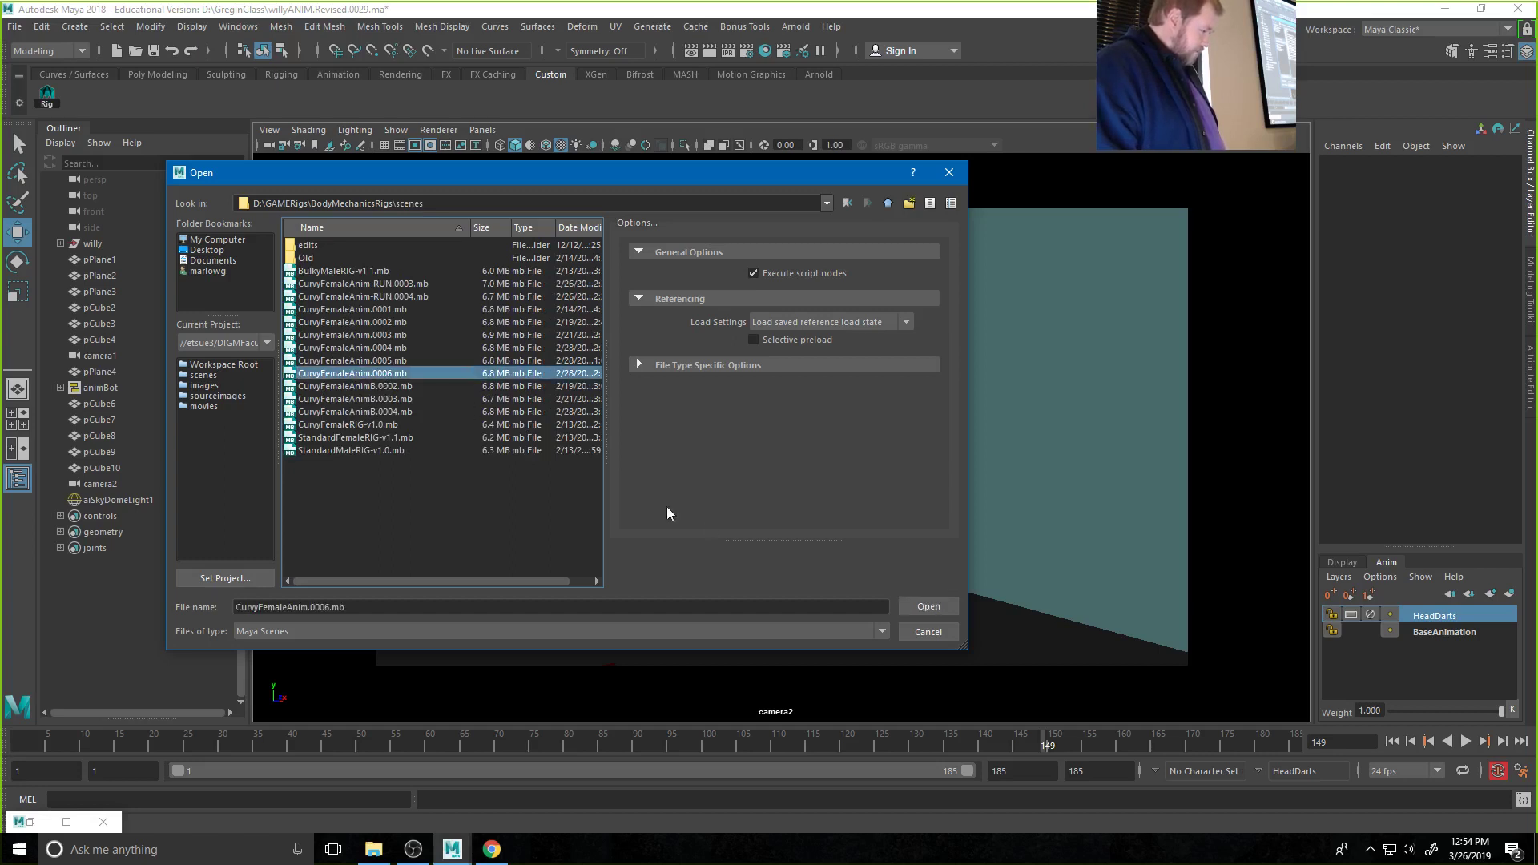
pyautogui.click(927, 607)
pyautogui.click(773, 430)
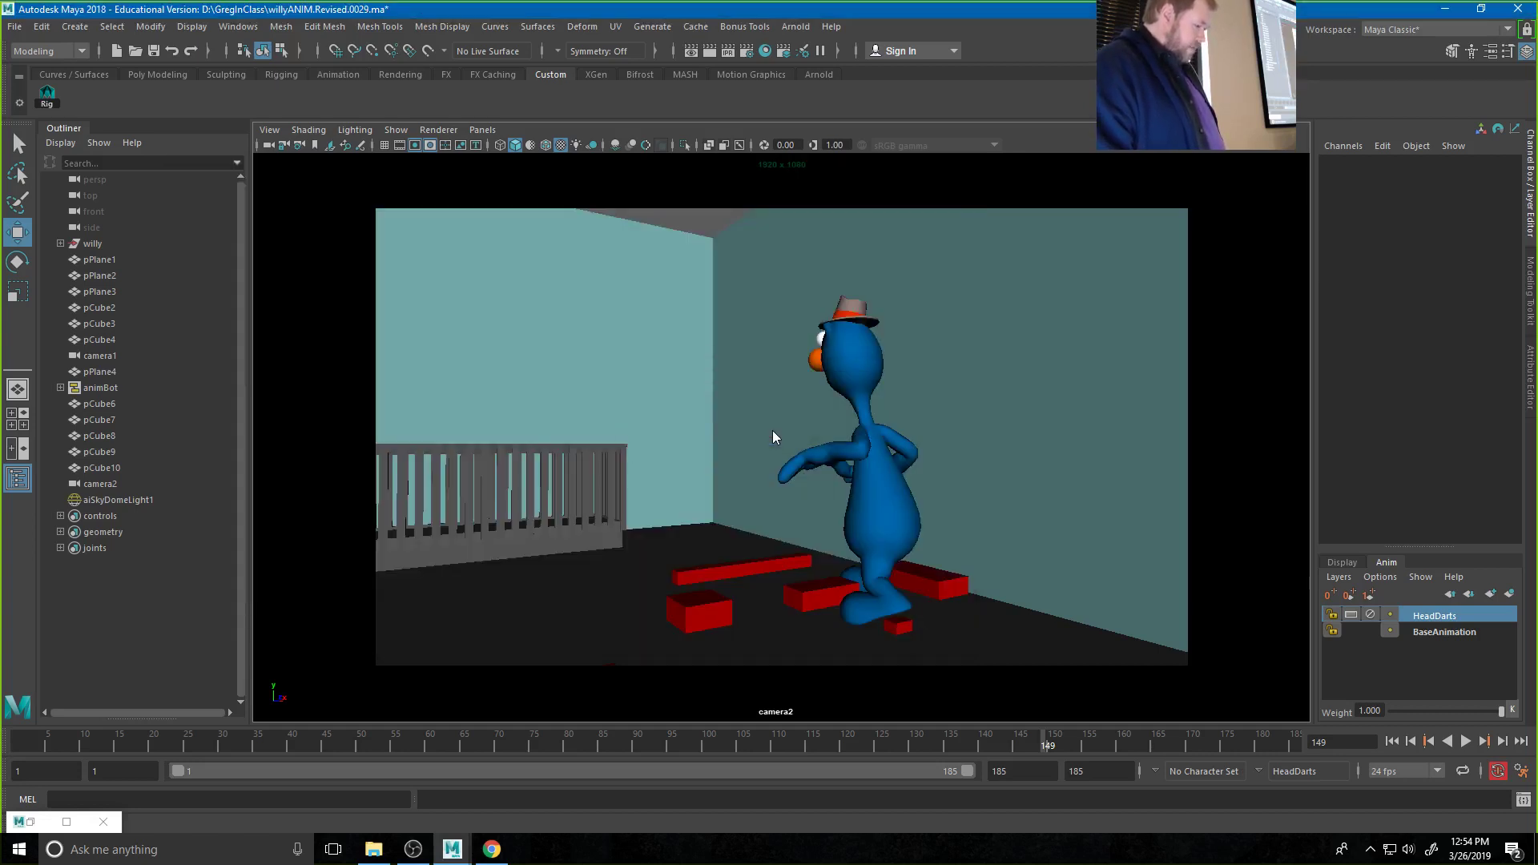
pyautogui.click(770, 474)
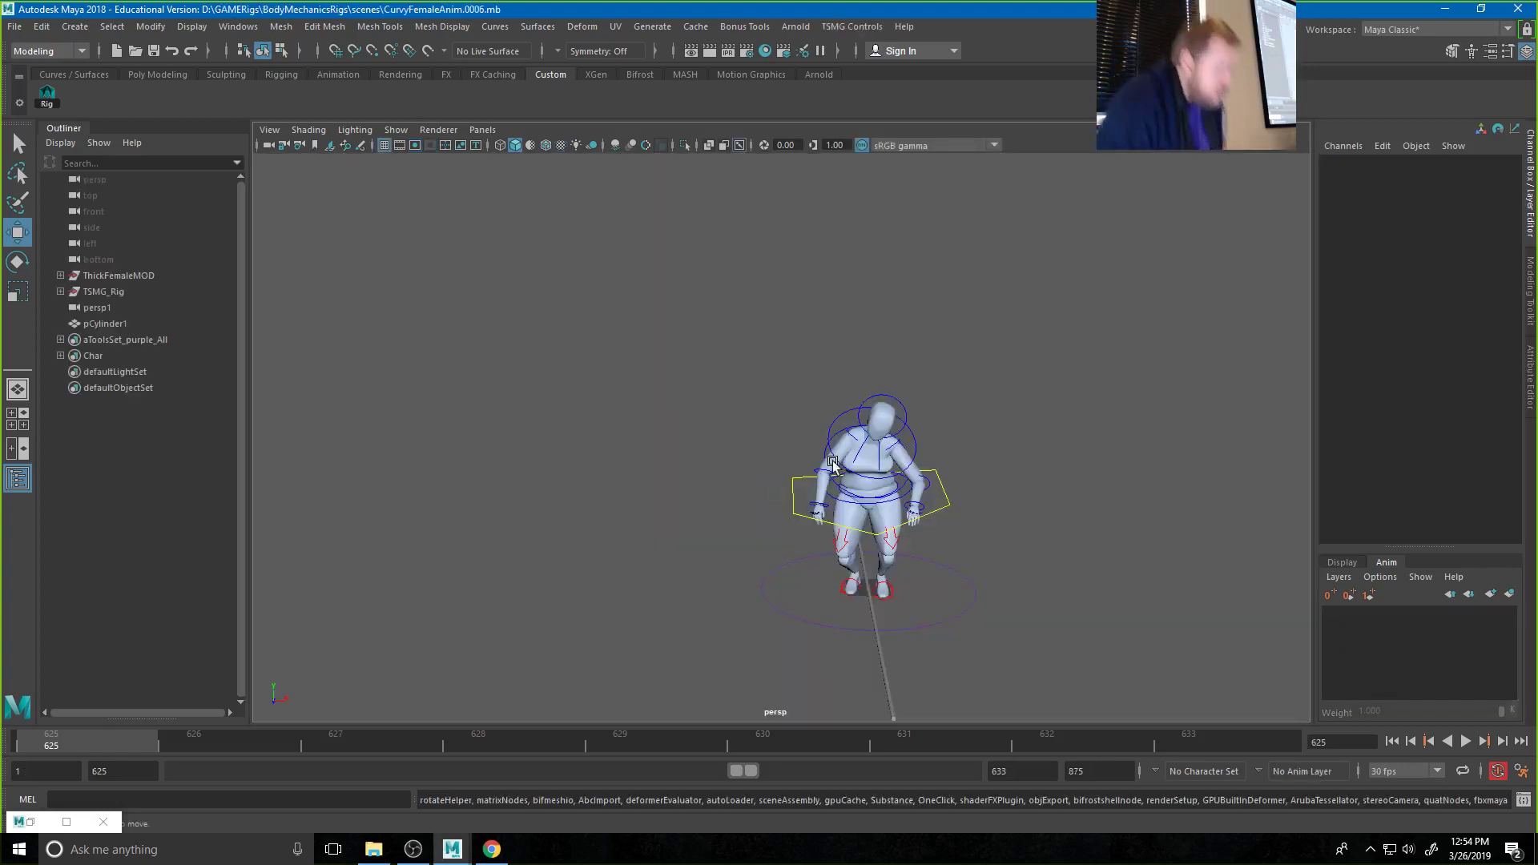
pyautogui.click(1465, 741)
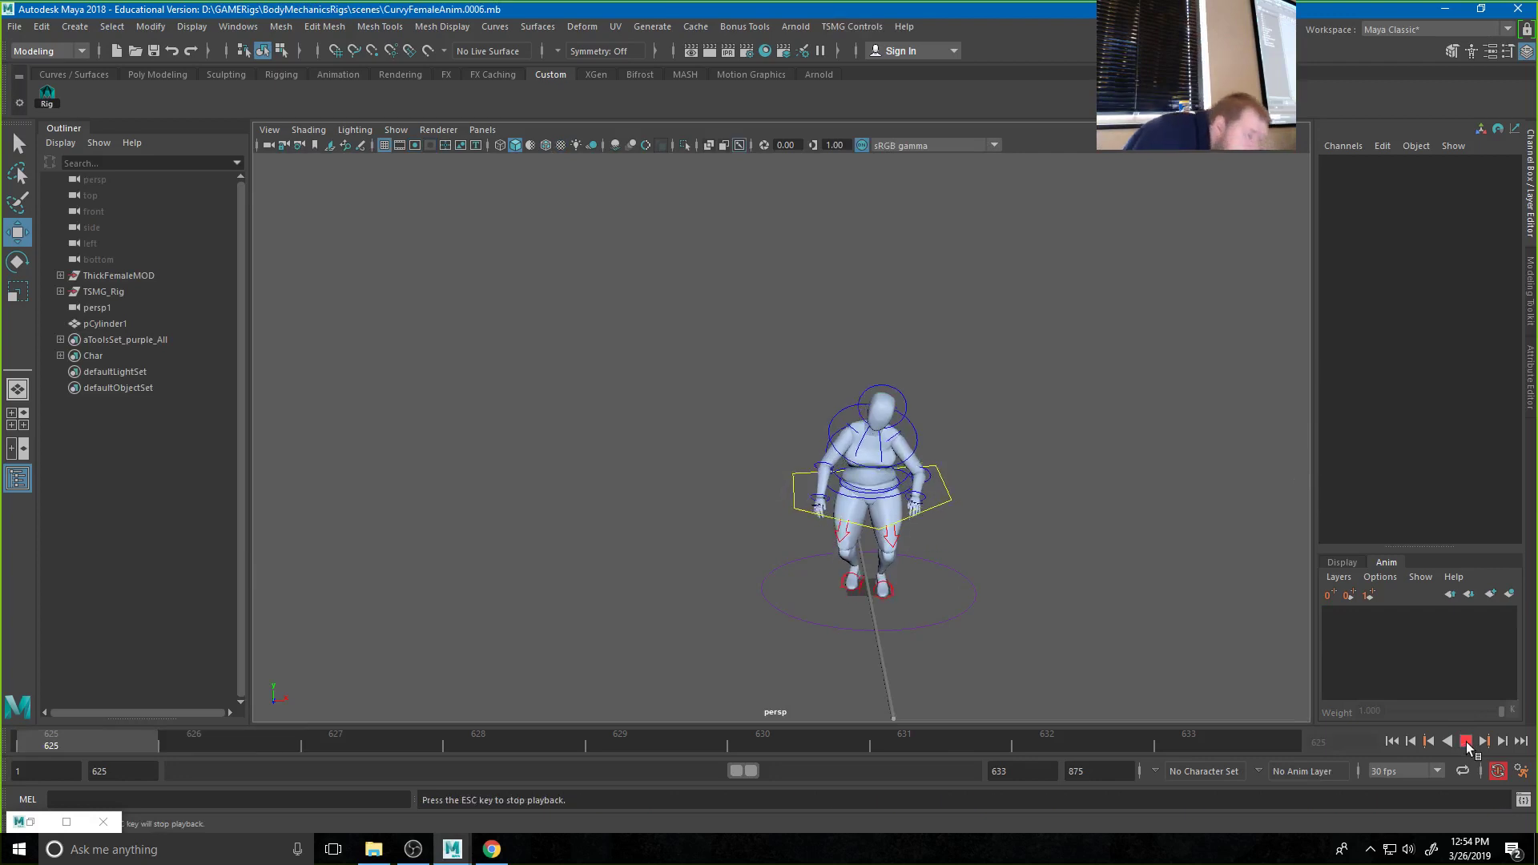
pyautogui.click(1466, 741)
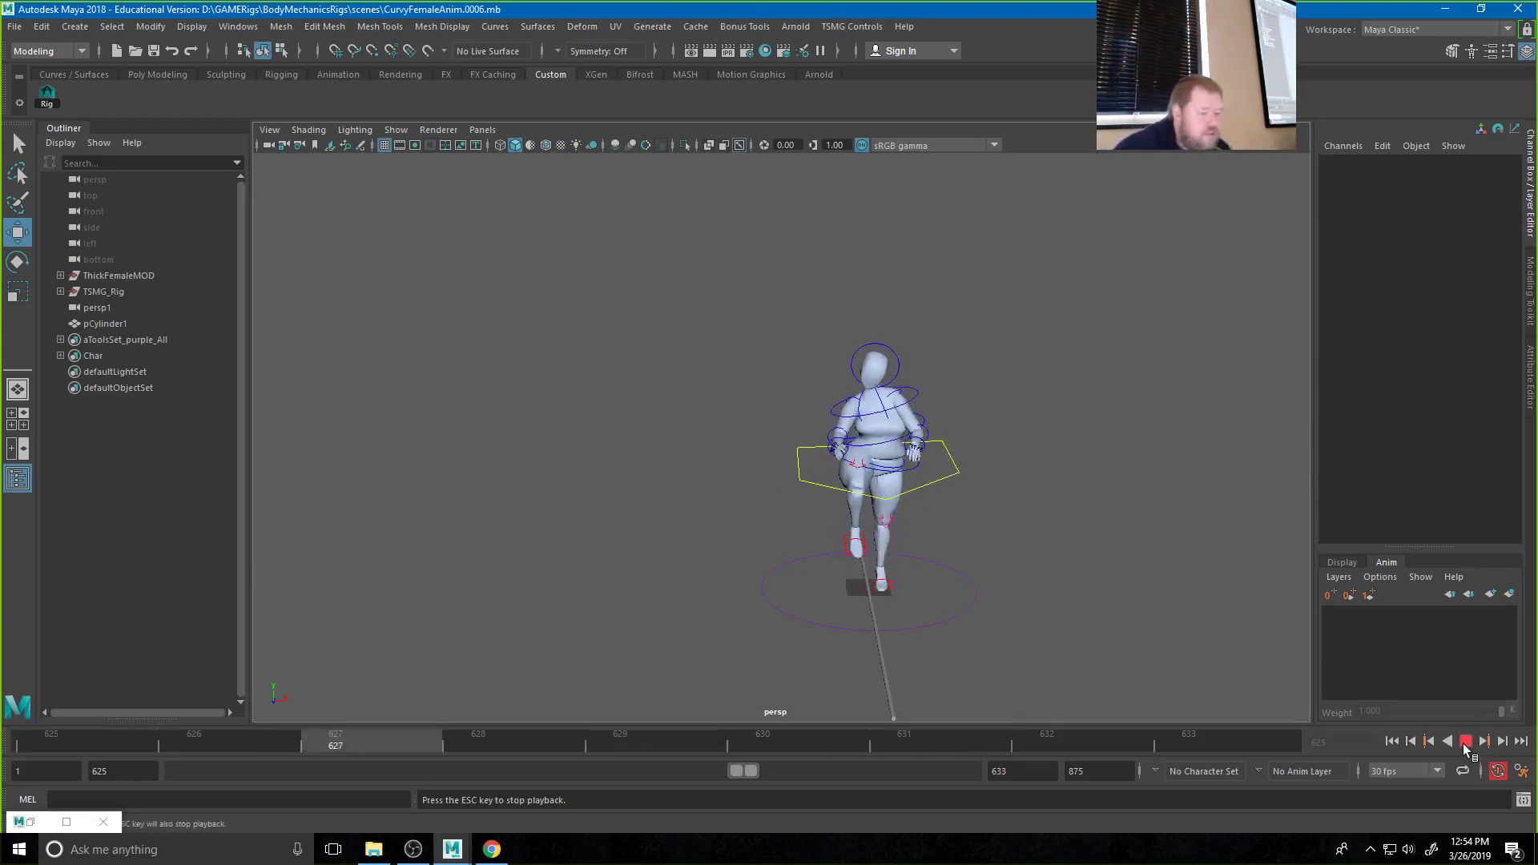
# Set the playback range to the Idle clip, frames 125 to 250, through the Game Exporter and preview the clip
pyautogui.click(15, 27)
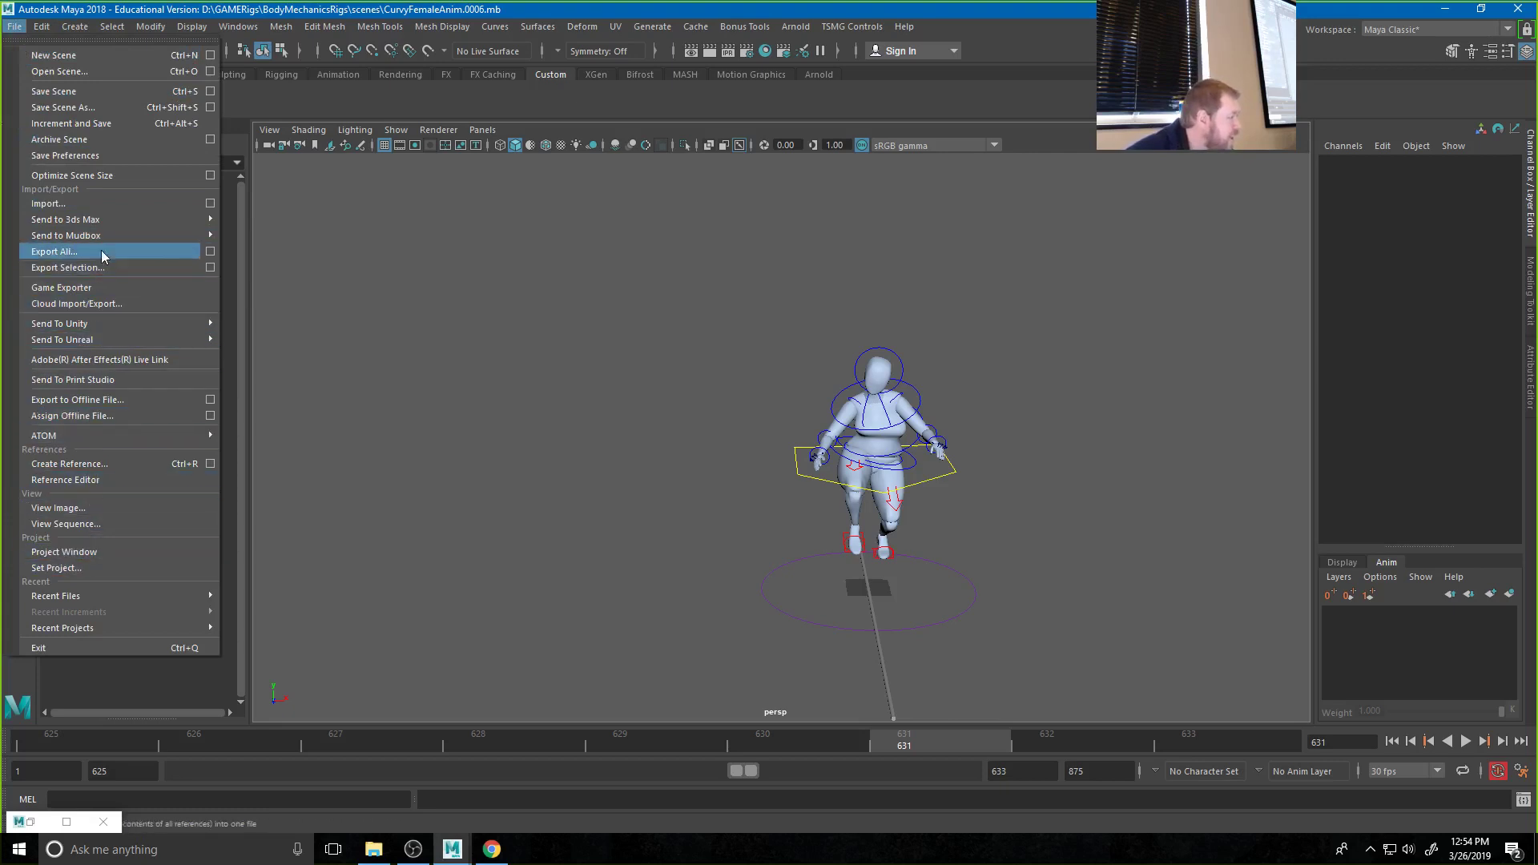
pyautogui.click(92, 288)
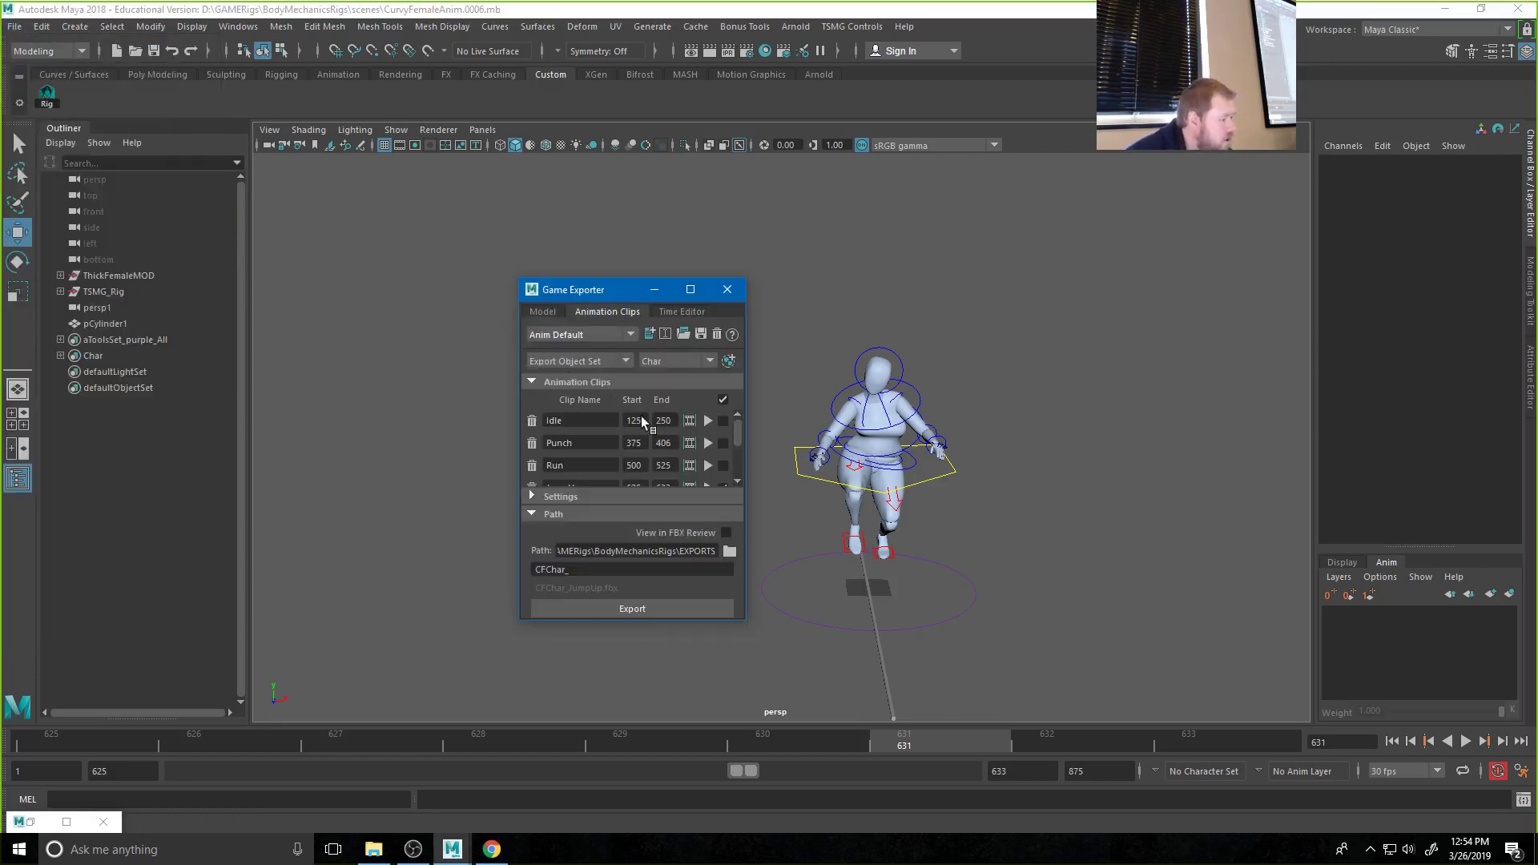
pyautogui.click(689, 420)
pyautogui.click(1447, 742)
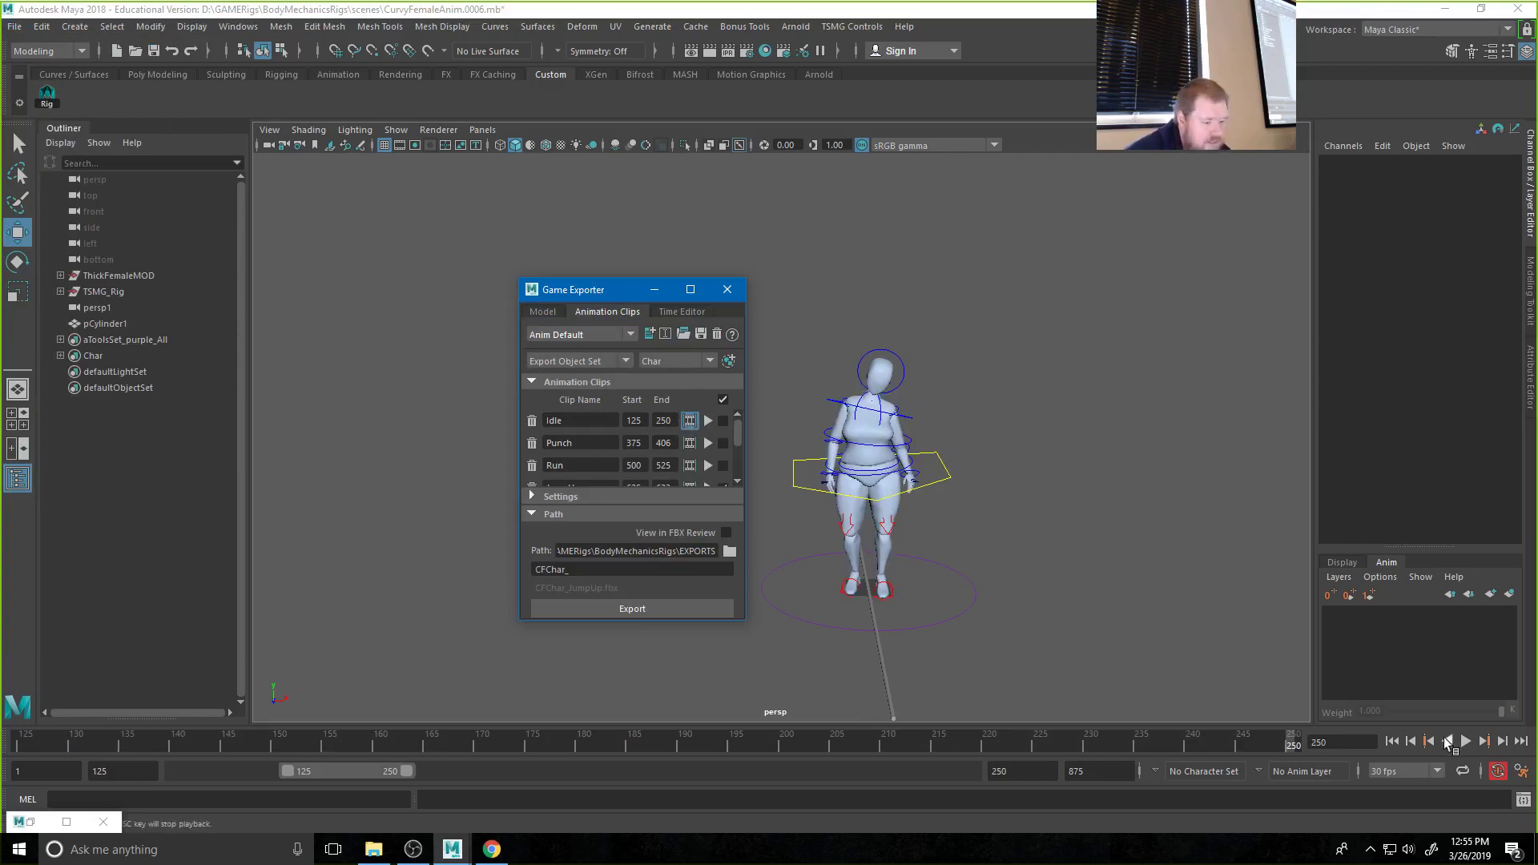
pyautogui.click(1466, 742)
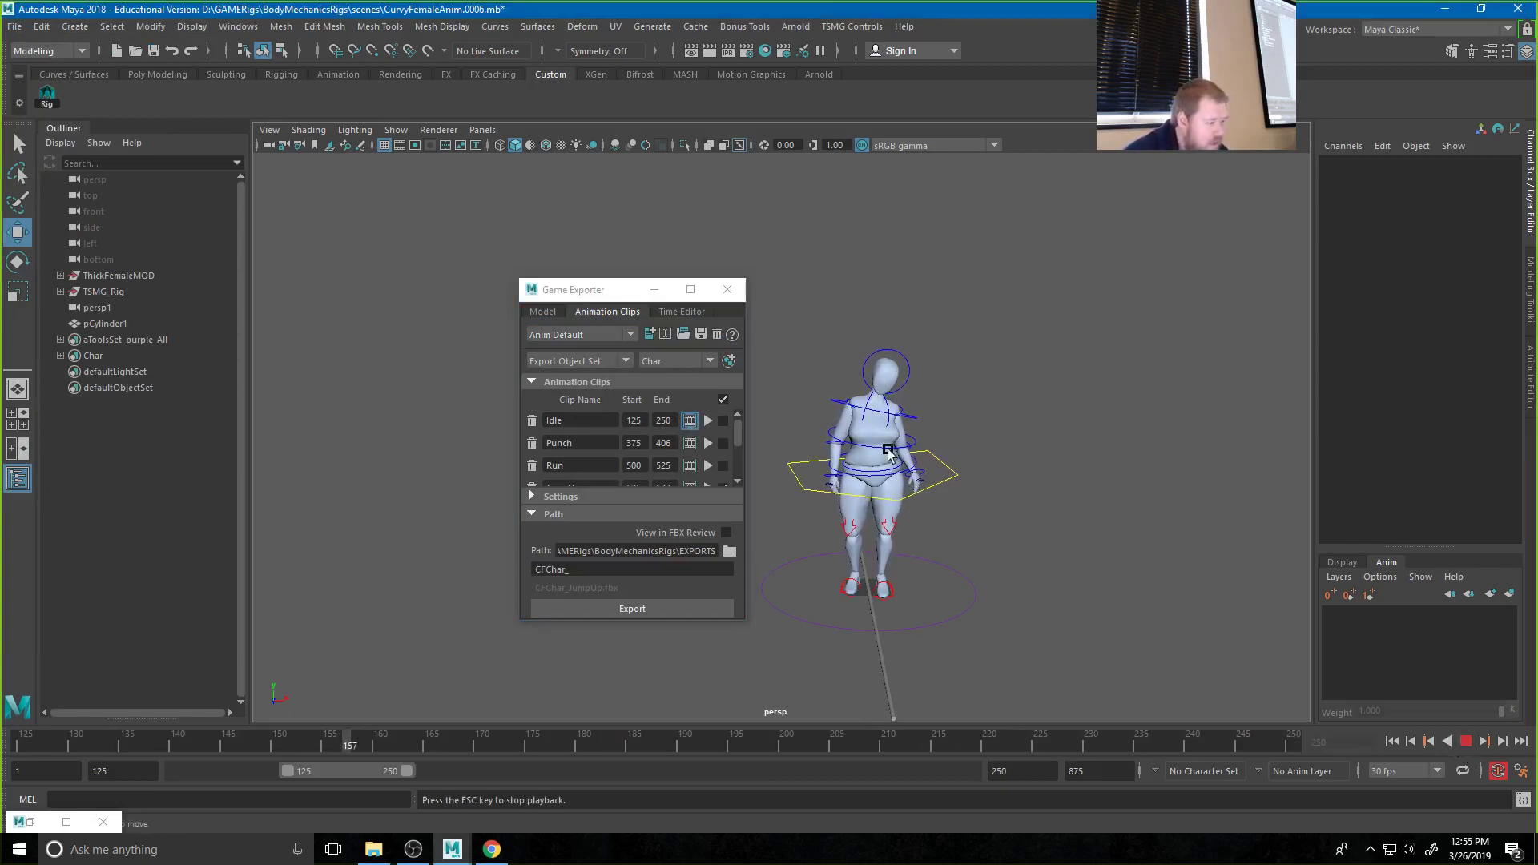
pyautogui.click(727, 289)
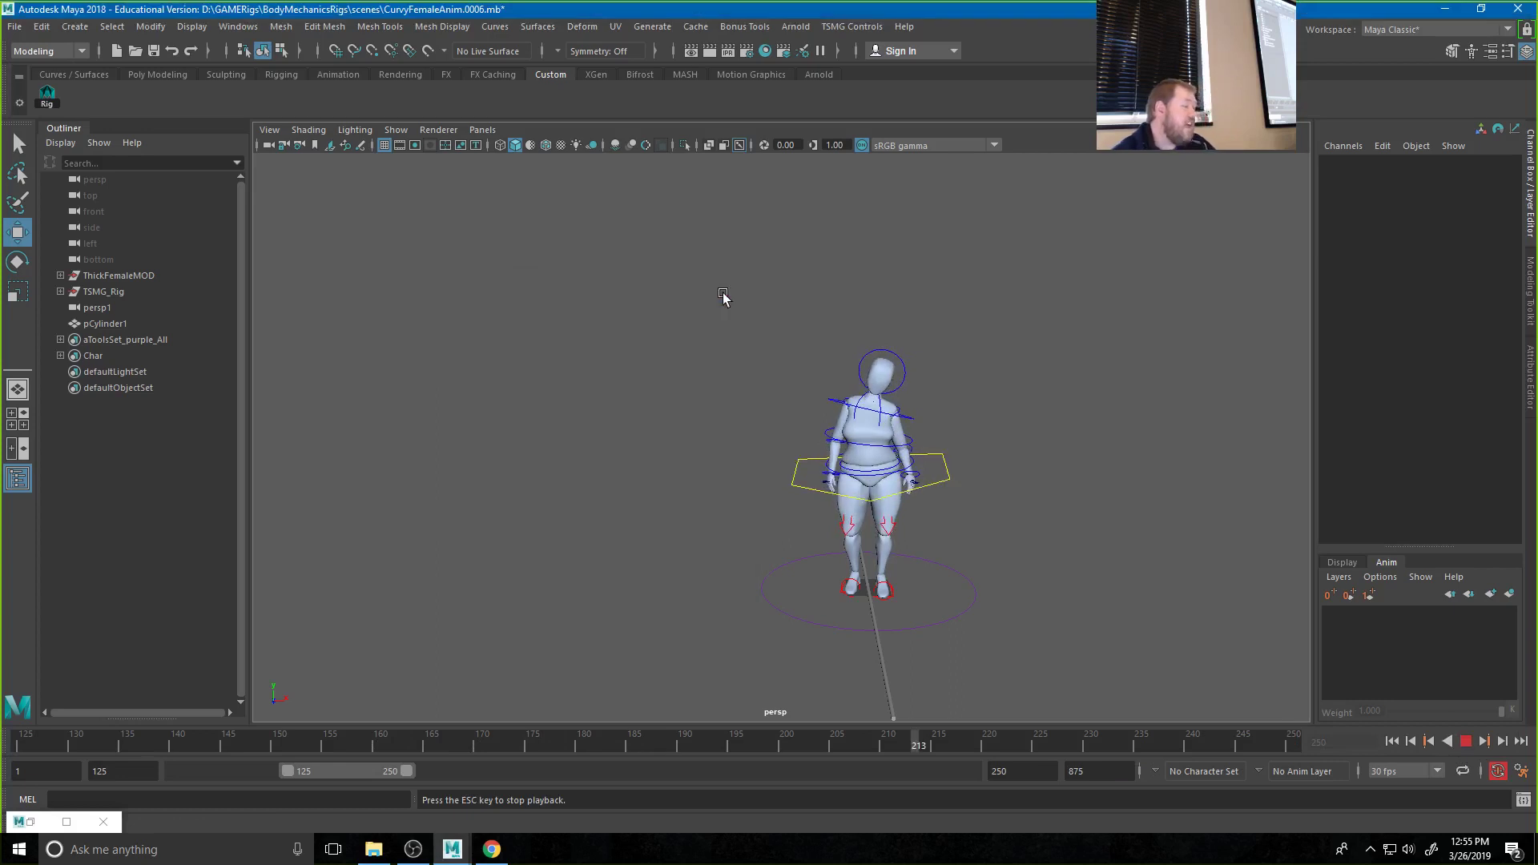
pyautogui.click(1465, 741)
# Select all controls in aToolsSet_purple_All, from spine1_lowerSpineControl to spine1_middleSpineIKControl, and create an animation layer from the selection
pyautogui.click(60, 340)
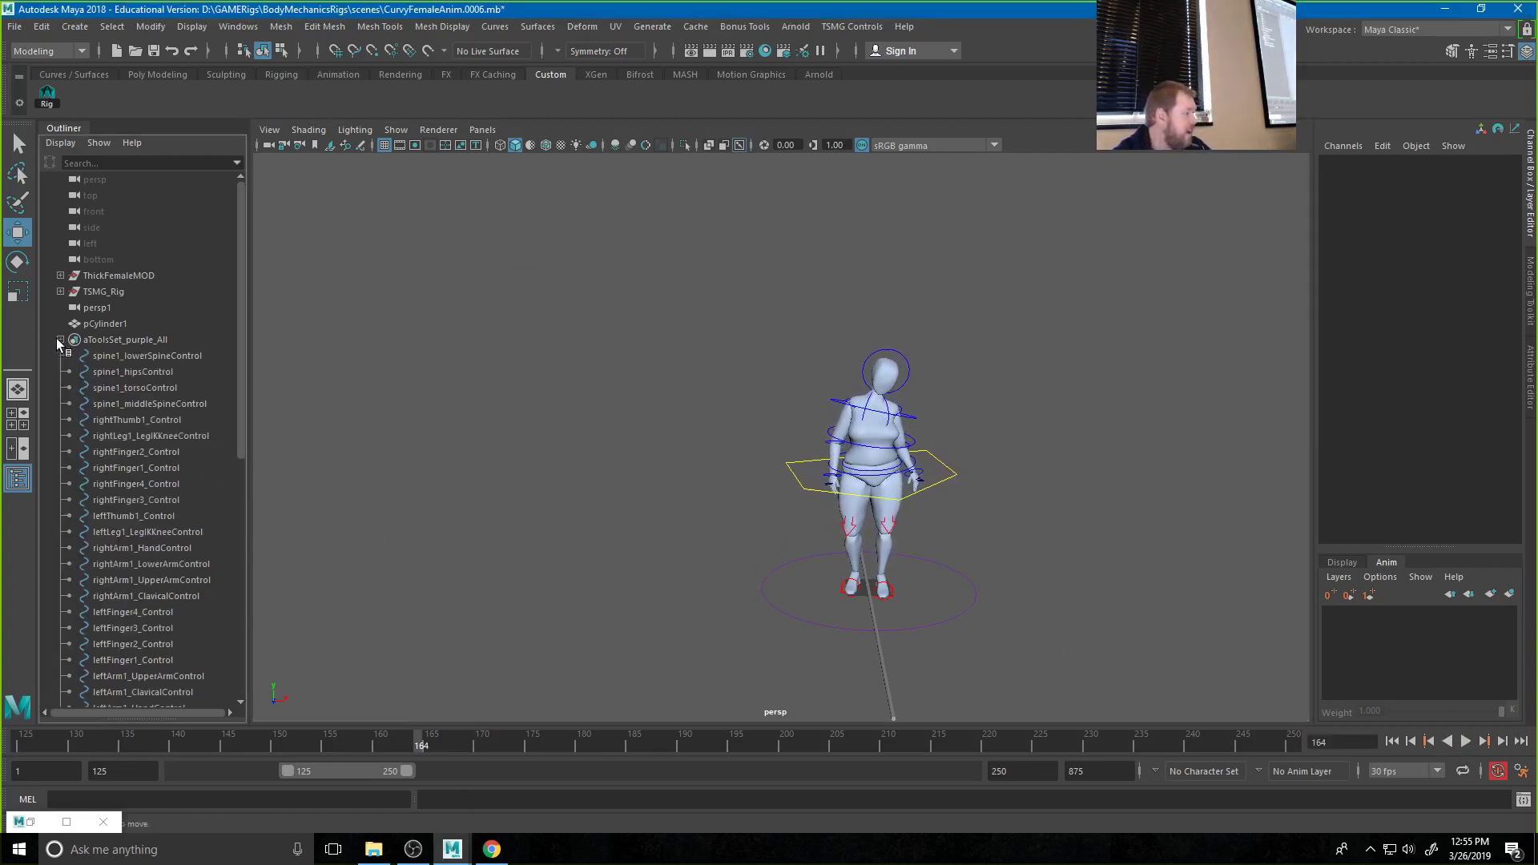
pyautogui.click(74, 360)
pyautogui.scroll(-9, 138, 511)
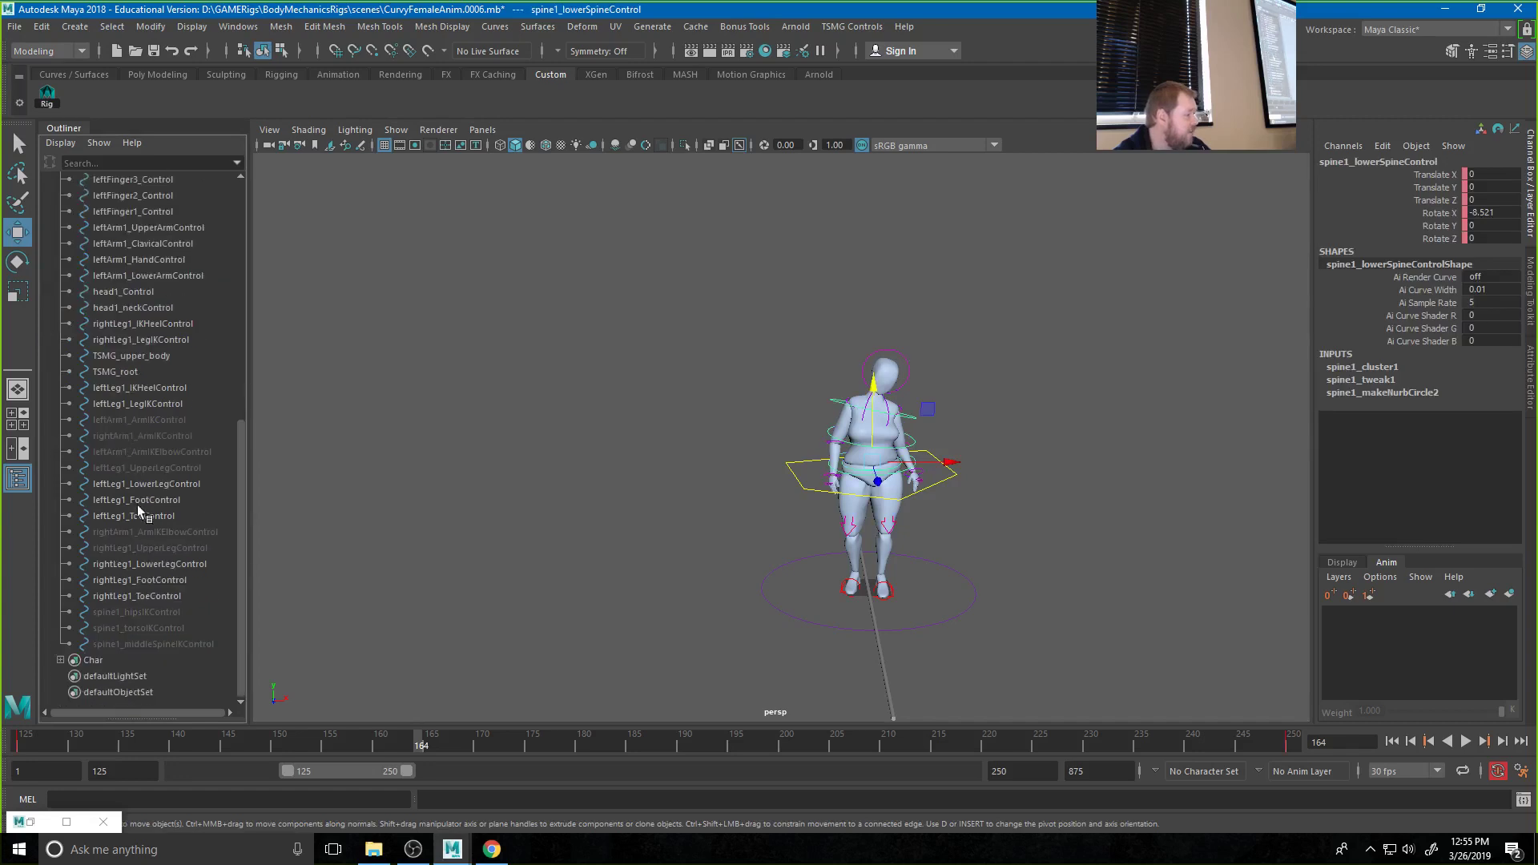
pyautogui.keyDown('shift'); pyautogui.click(169, 641); pyautogui.keyUp('shift')
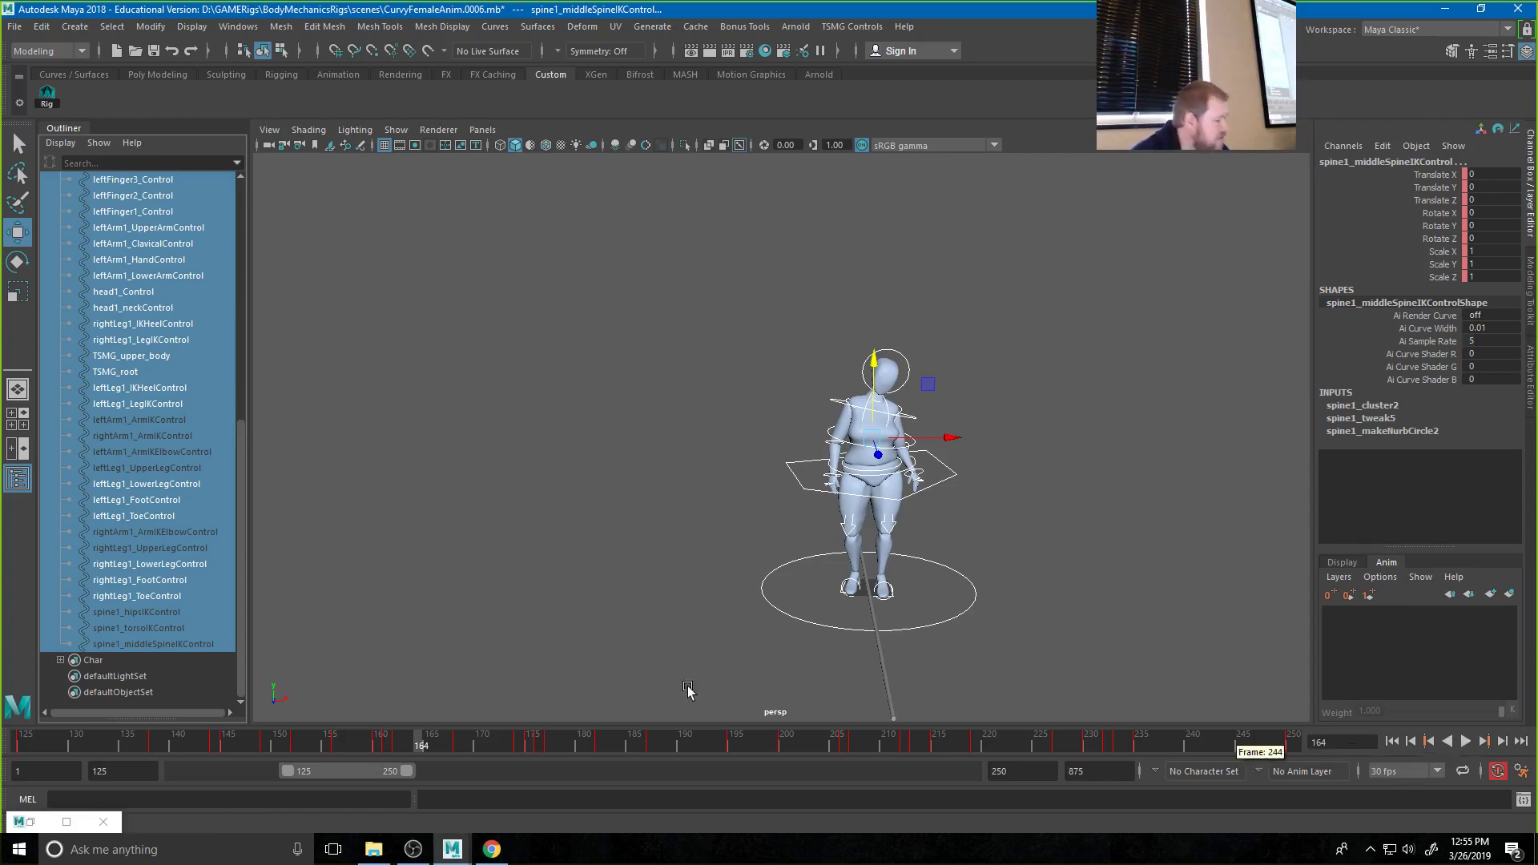
pyautogui.click(1509, 597)
# Review the Idle clip's playback, move to frame 150 and replay it with the rig controls deselected
pyautogui.hotkey('alt', 'v')
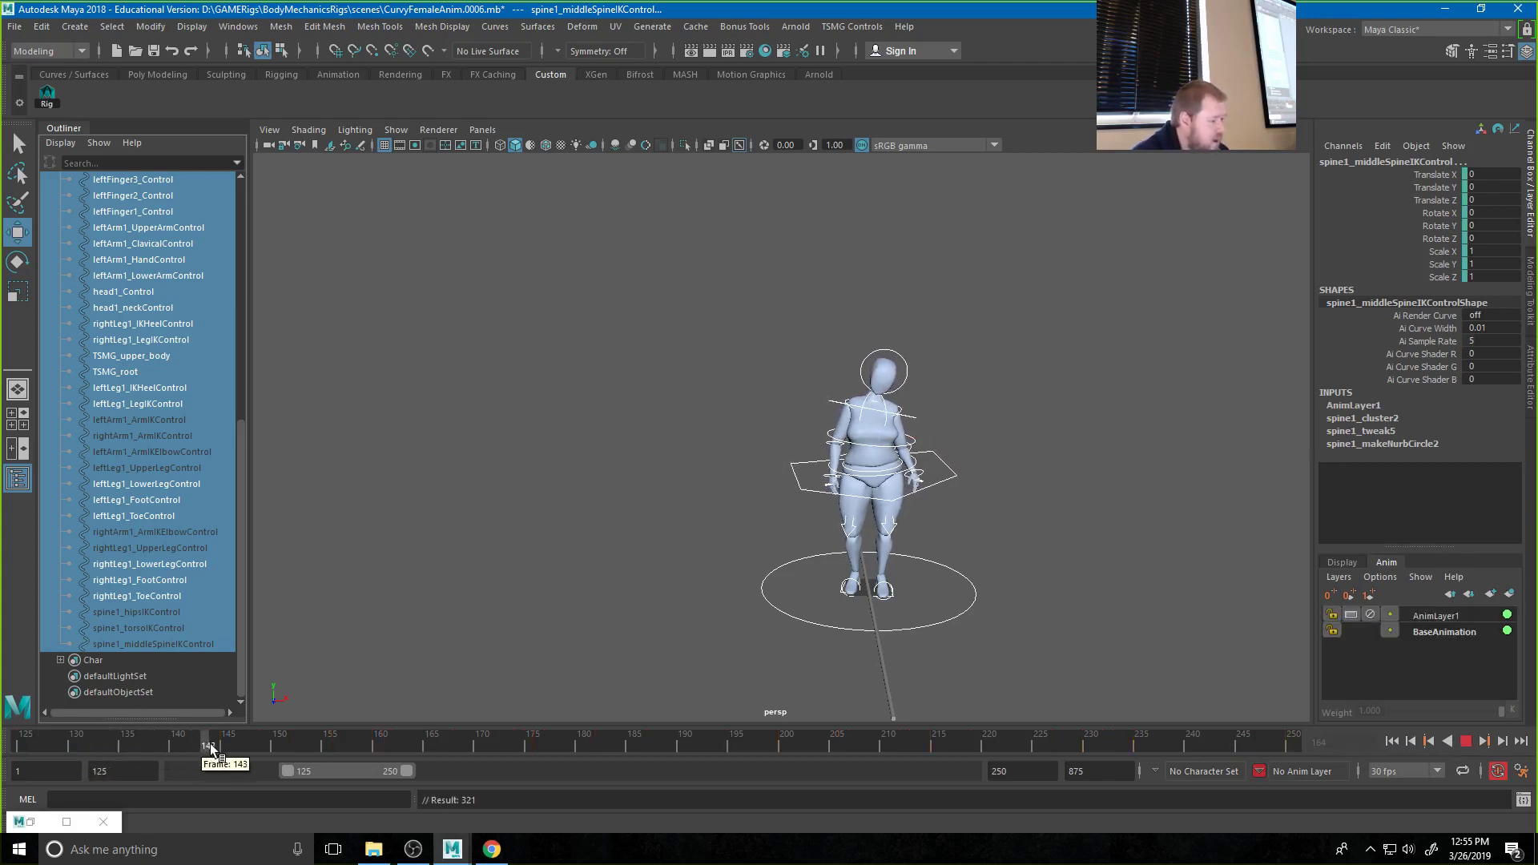
pyautogui.click(277, 746)
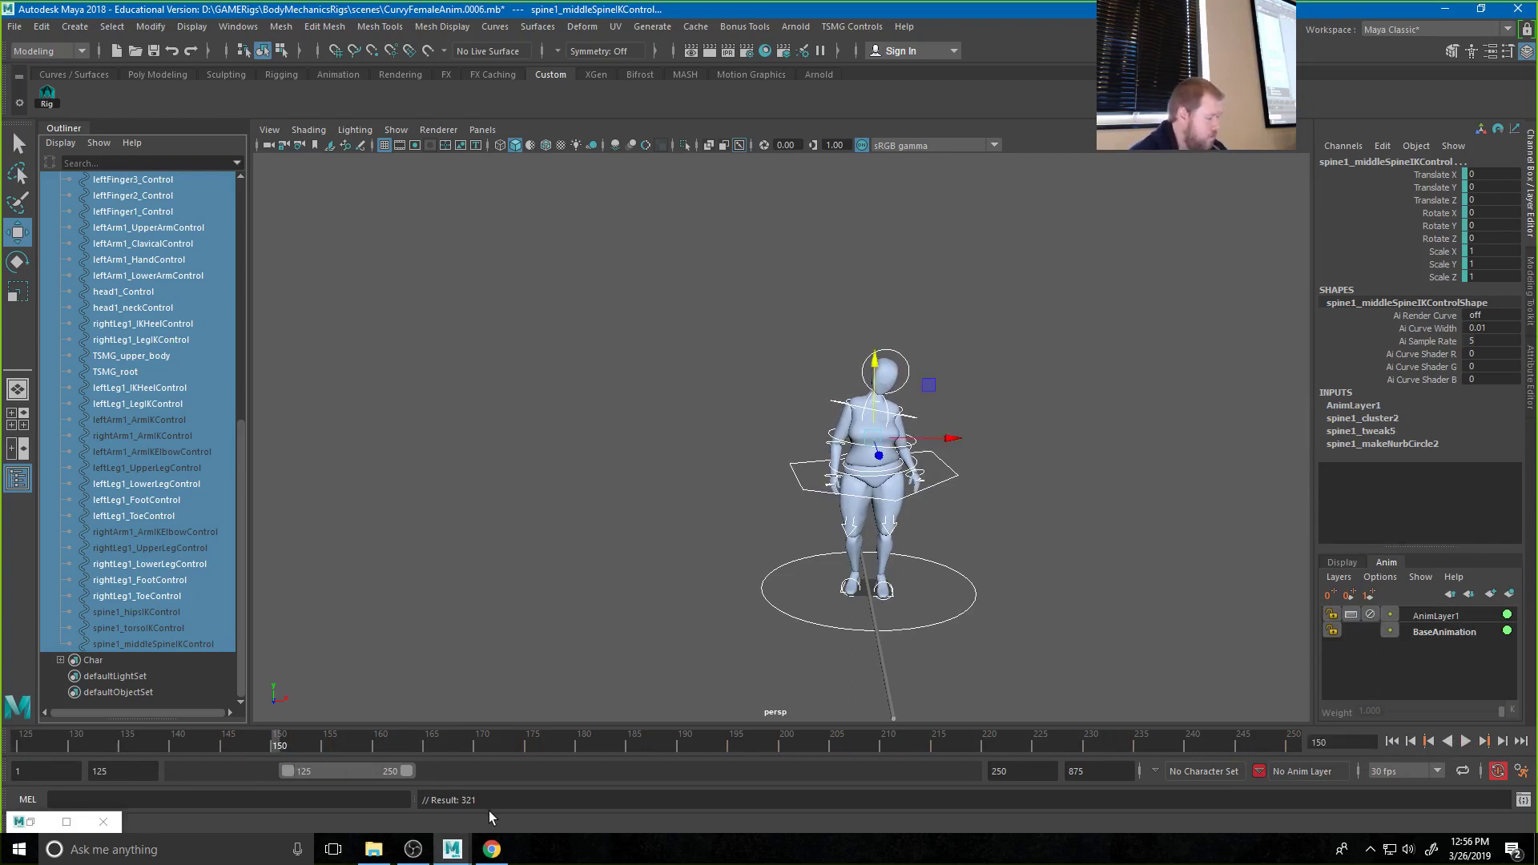
pyautogui.moveTo(498, 852)
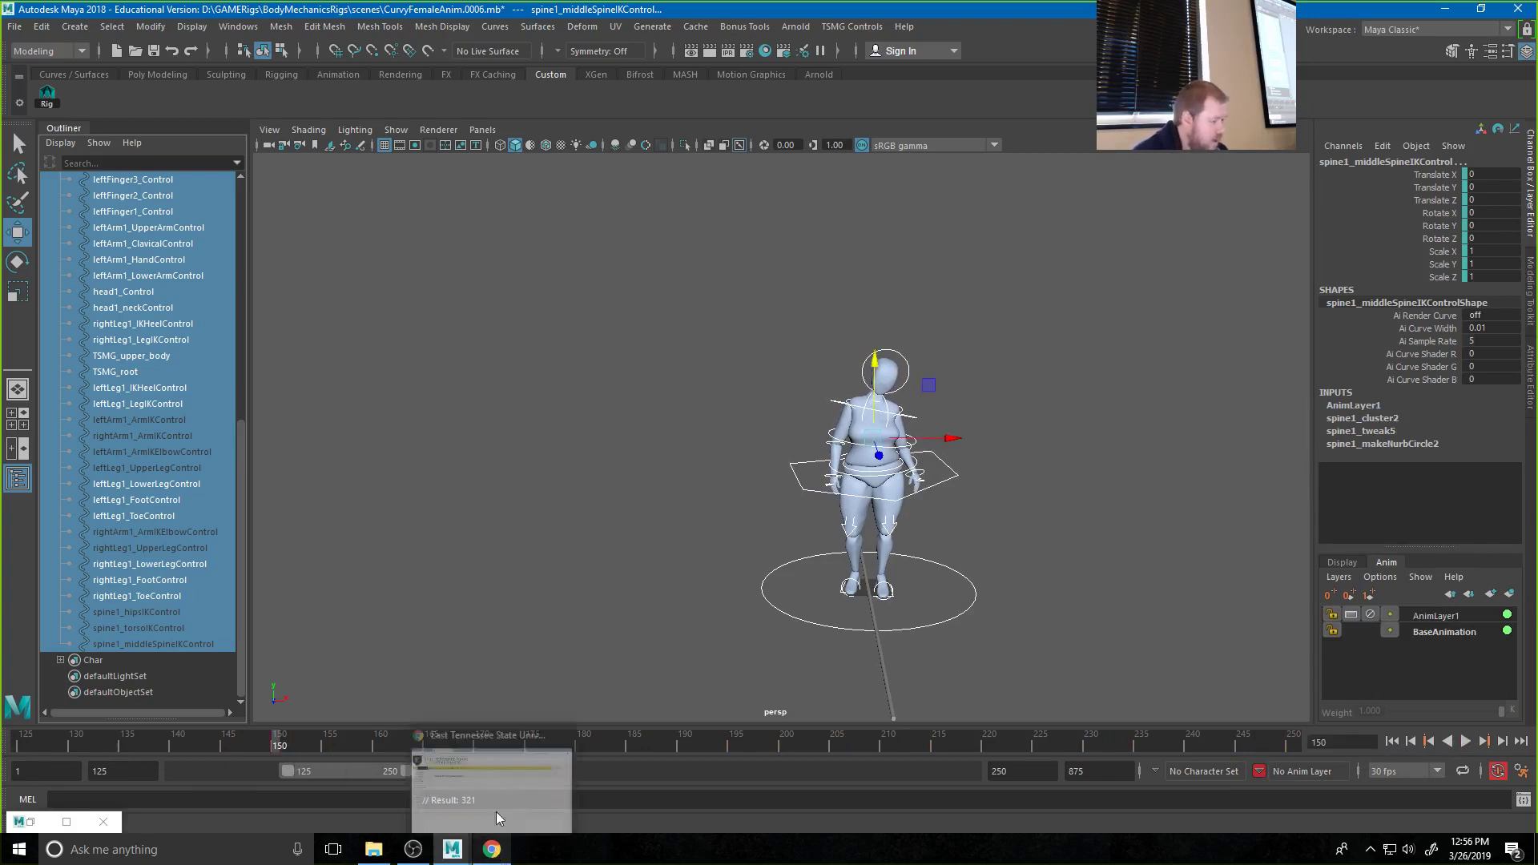
pyautogui.click(564, 639)
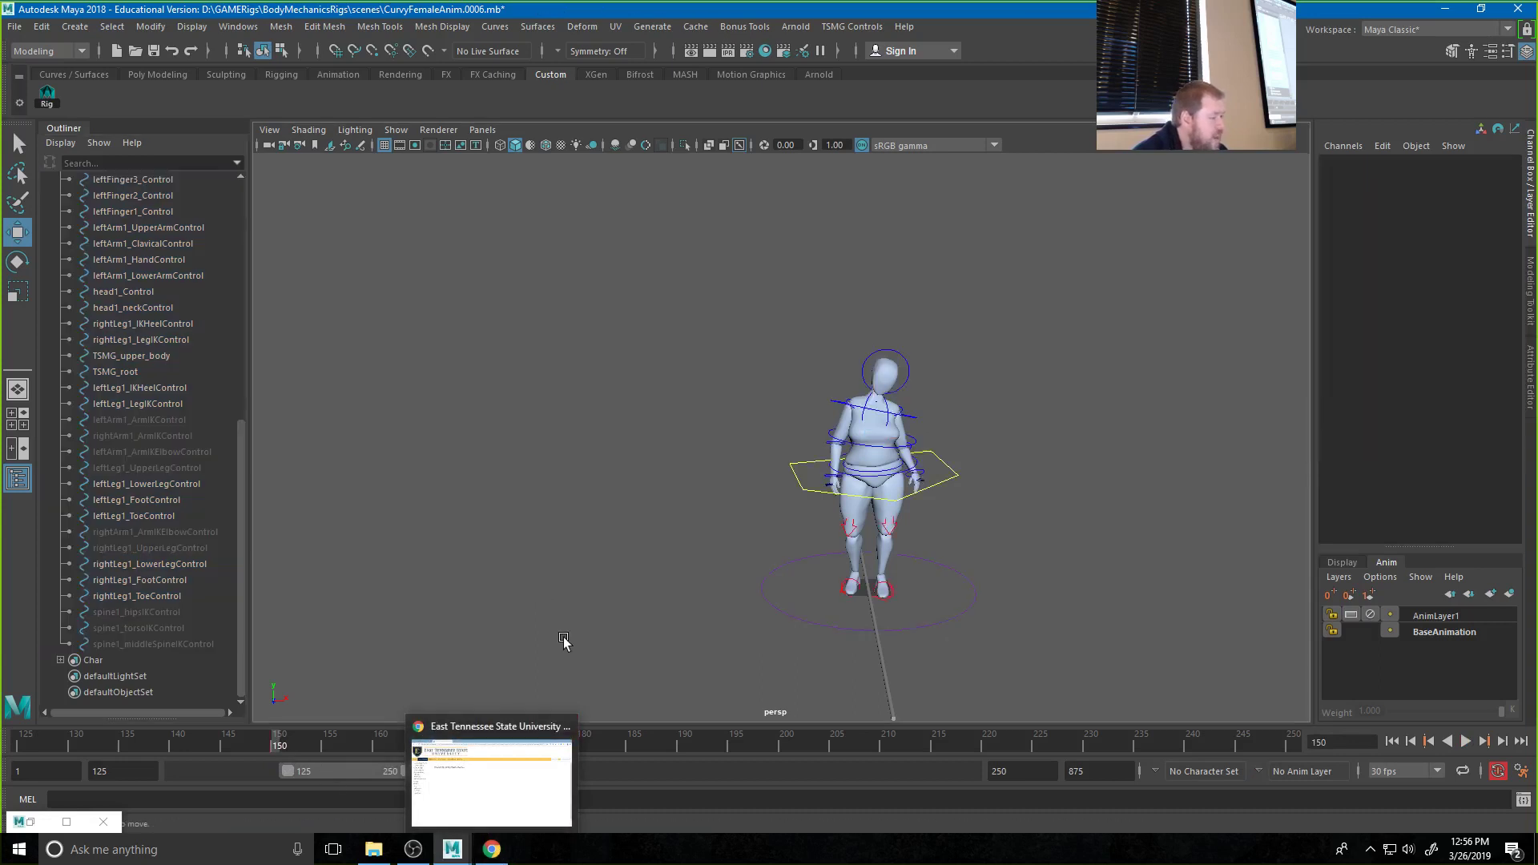
pyautogui.hotkey('alt', 'v')
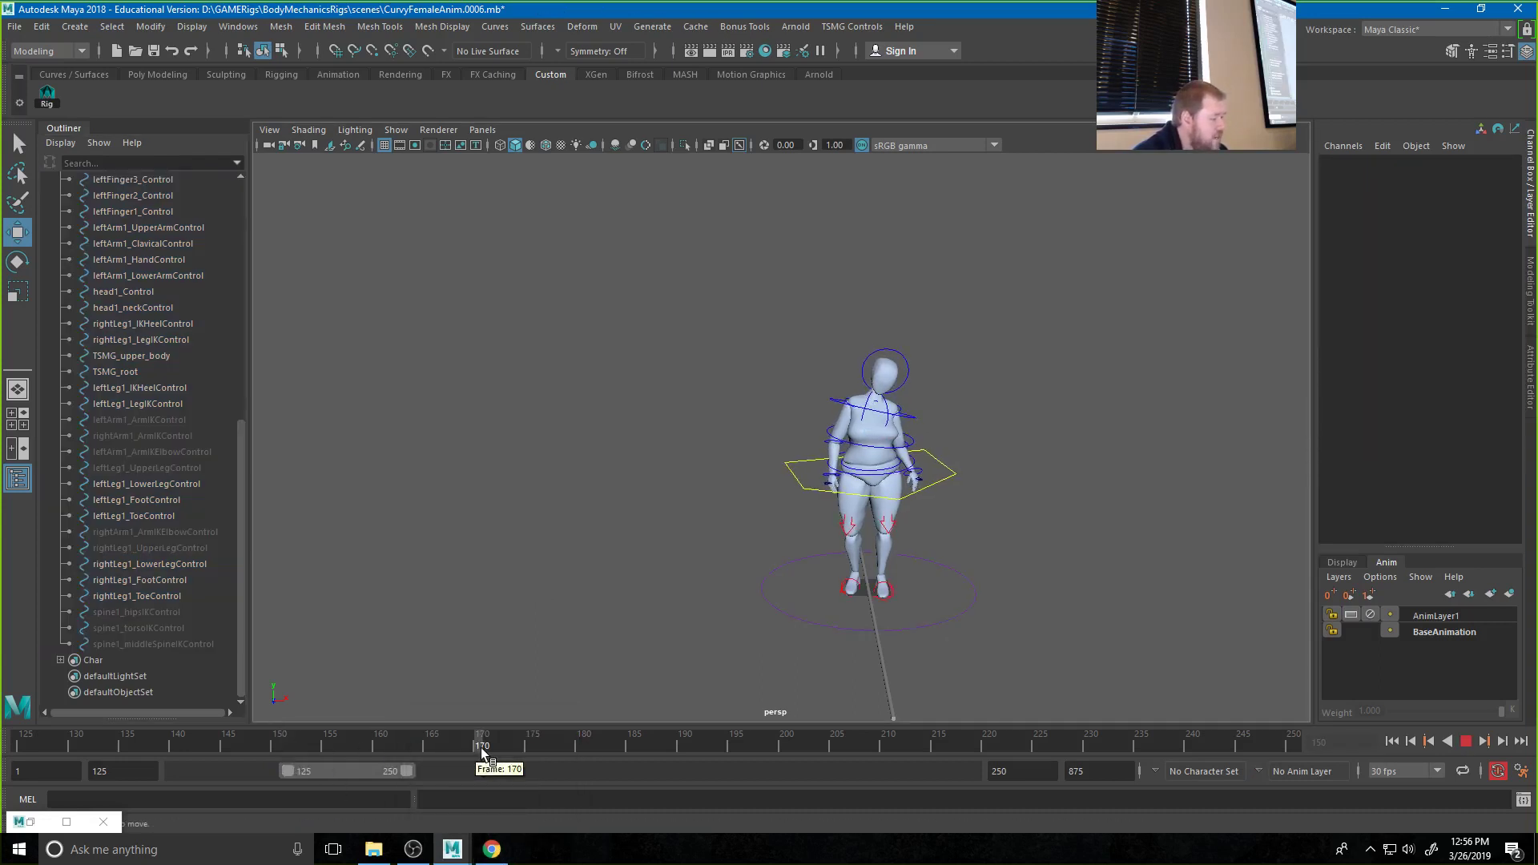
# Stop playback at frame 170 and key every control listed in the aToolsSet_purple_All set
pyautogui.hotkey('alt', 'v')
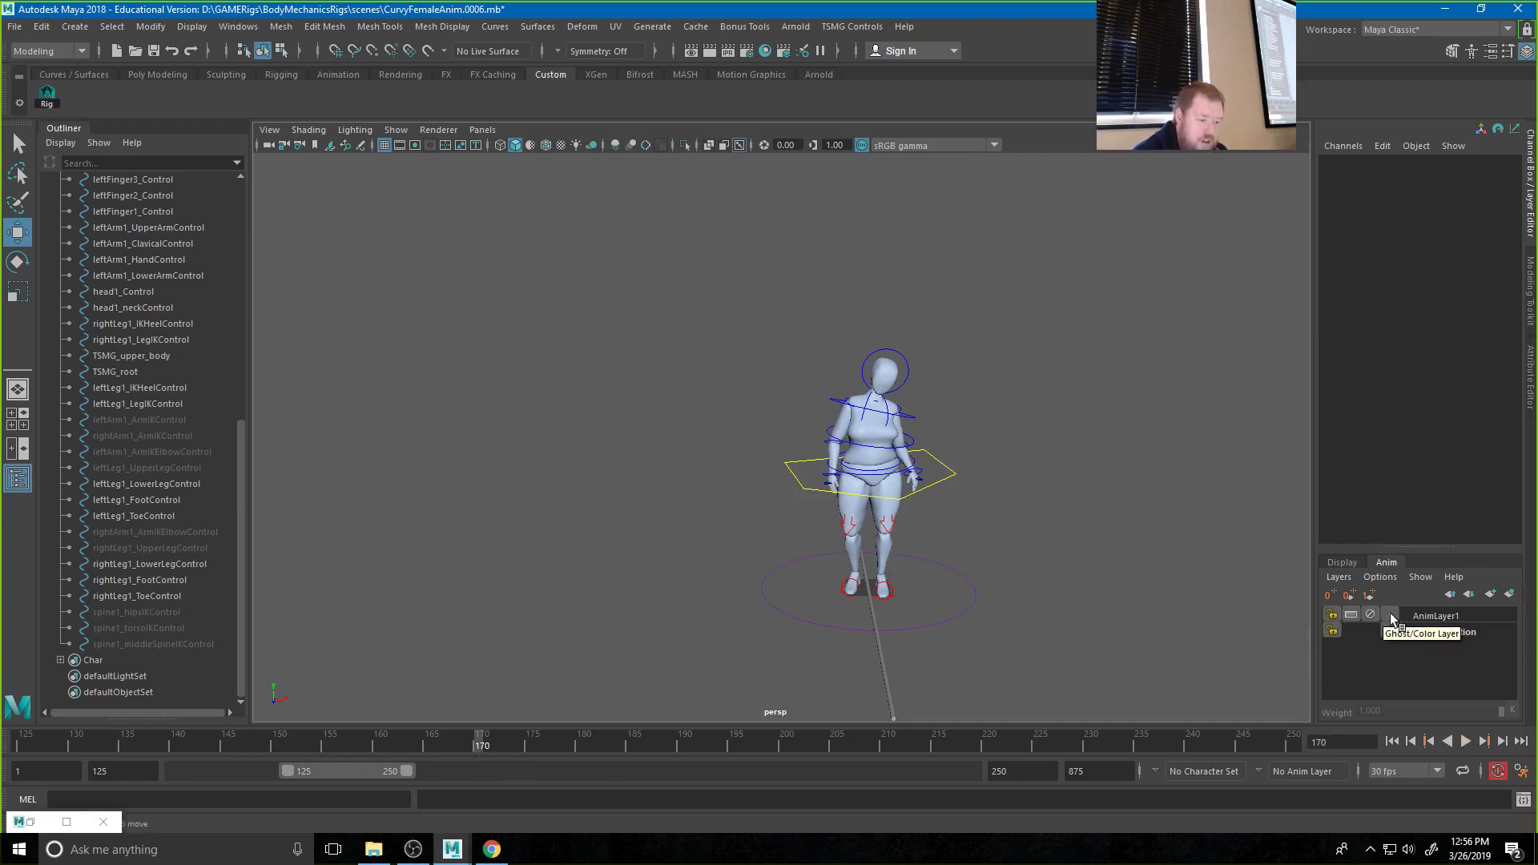
pyautogui.click(50, 97)
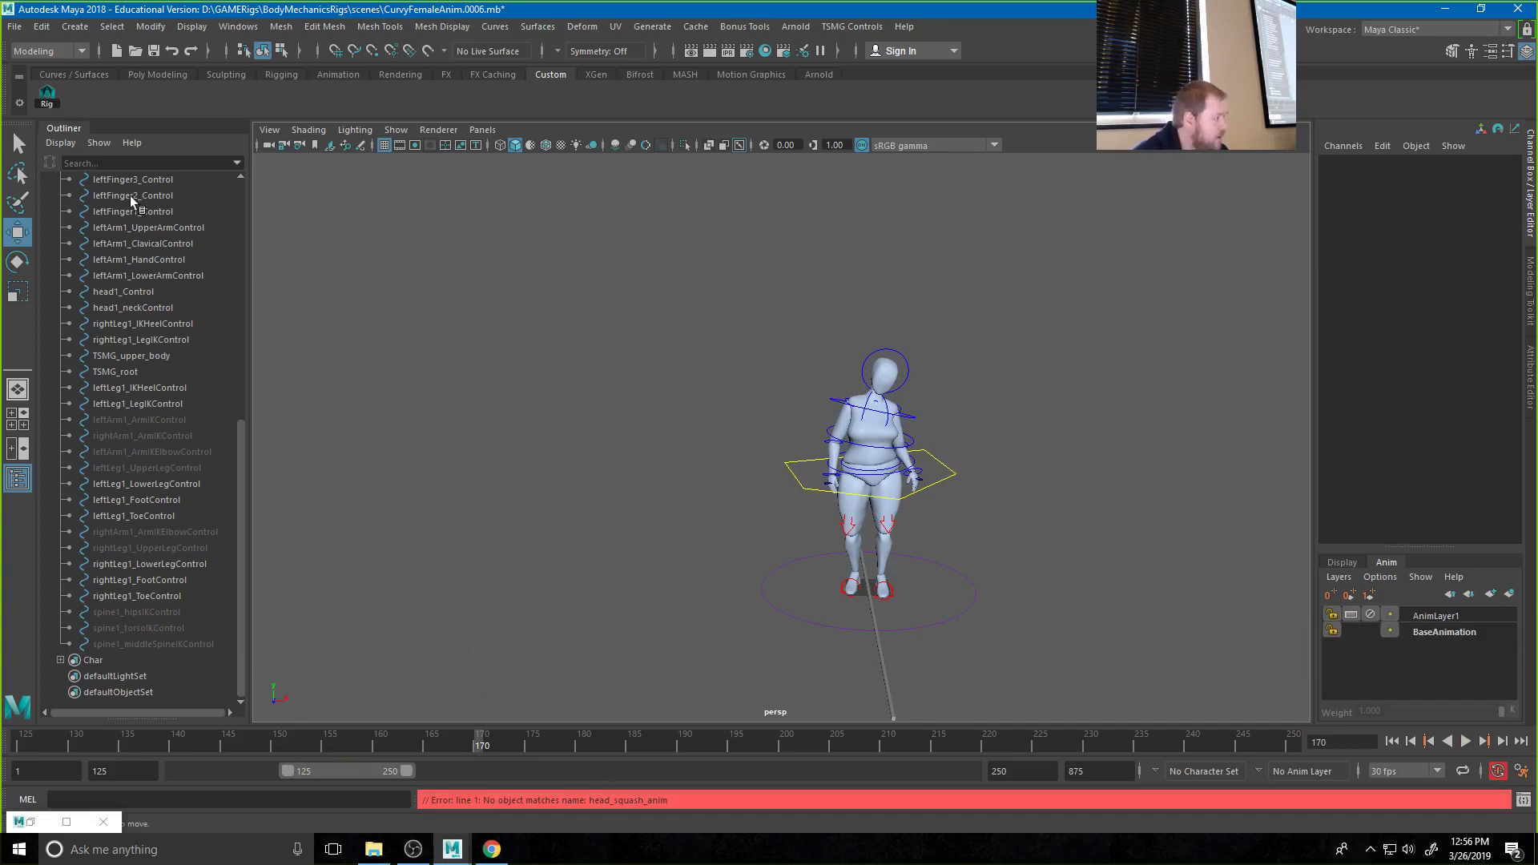
pyautogui.click(151, 641)
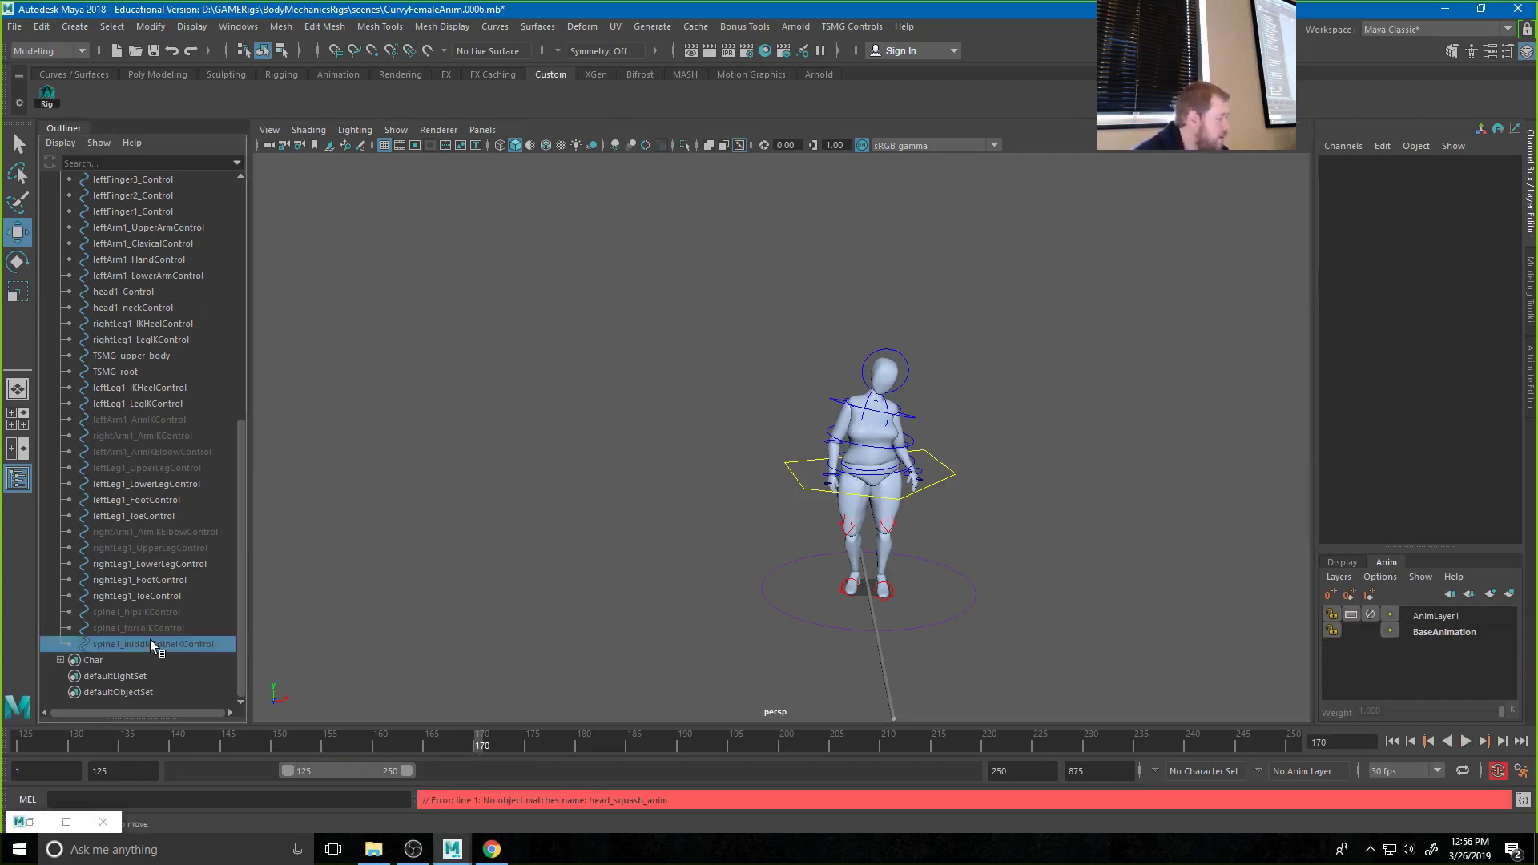
pyautogui.scroll(9, 144, 609)
pyautogui.keyDown('shift'); pyautogui.click(122, 356); pyautogui.keyUp('shift')
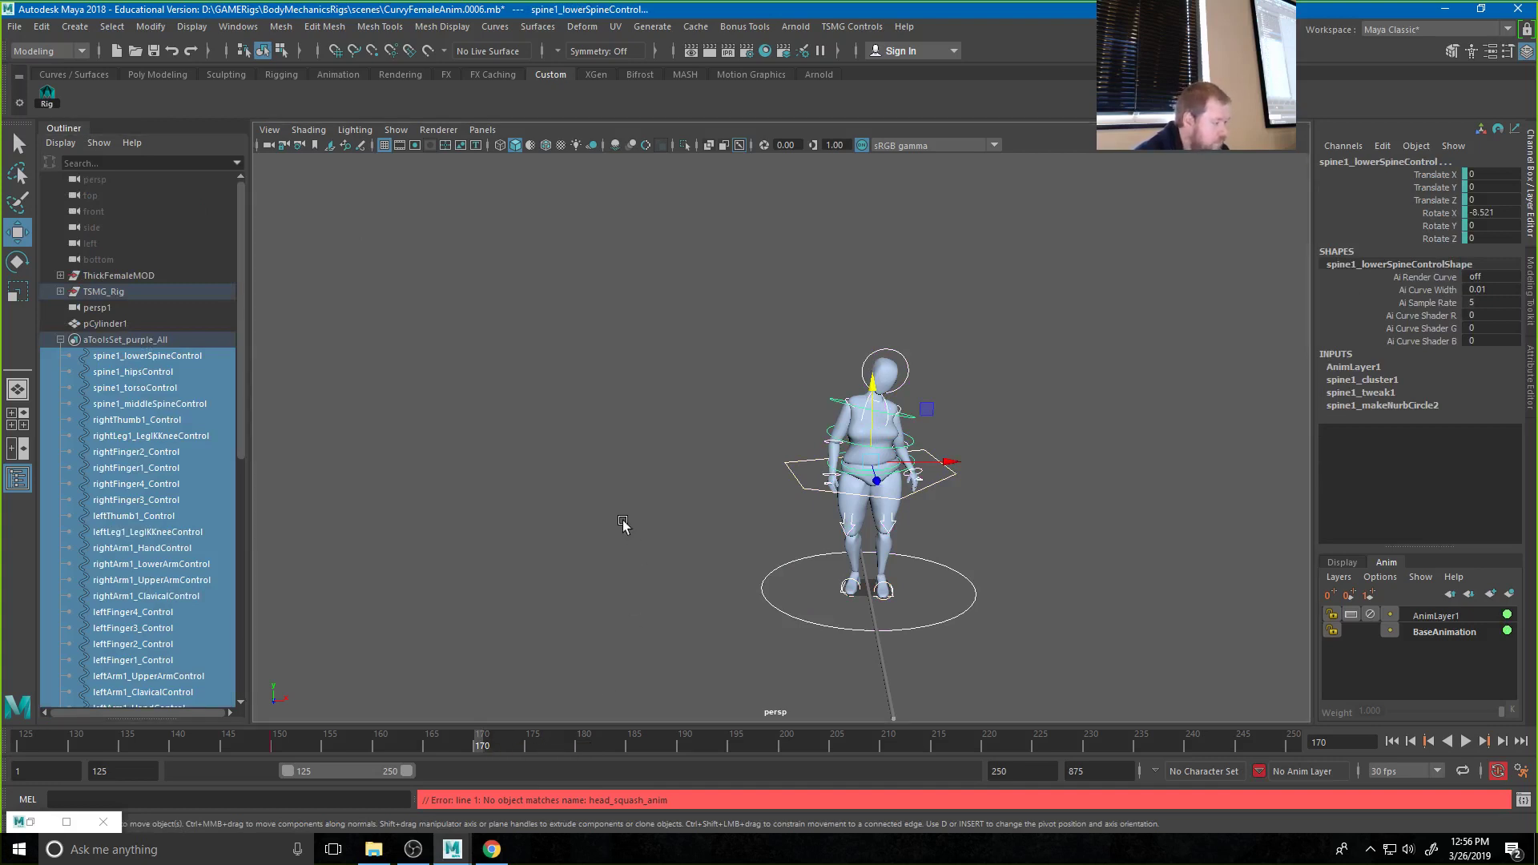
pyautogui.press('s')
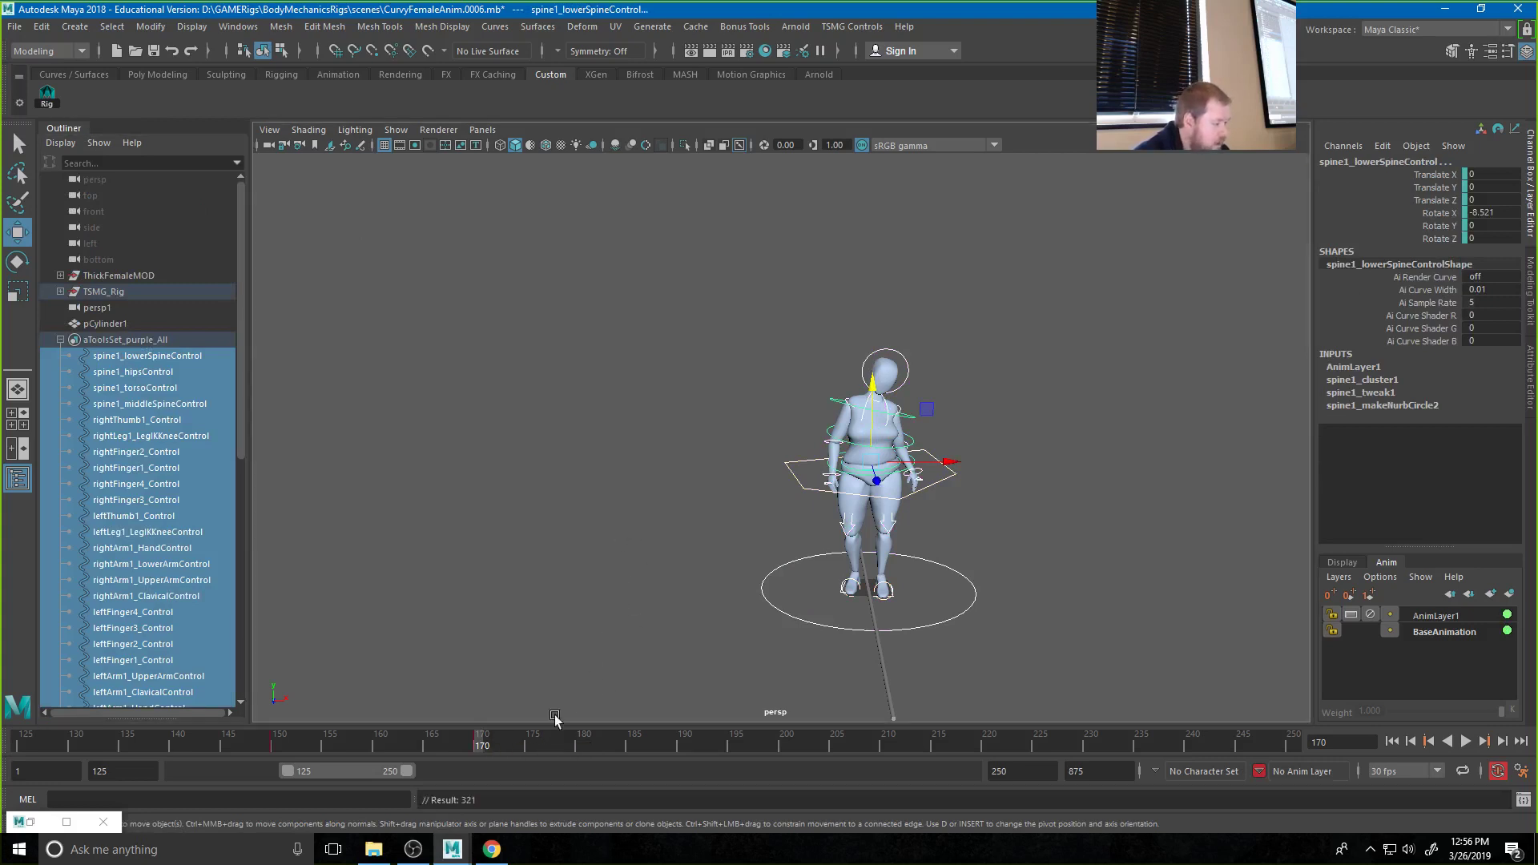
# Key the same controls at frames 210 and 220, then return to frame 170 and clear the selection
pyautogui.click(883, 751)
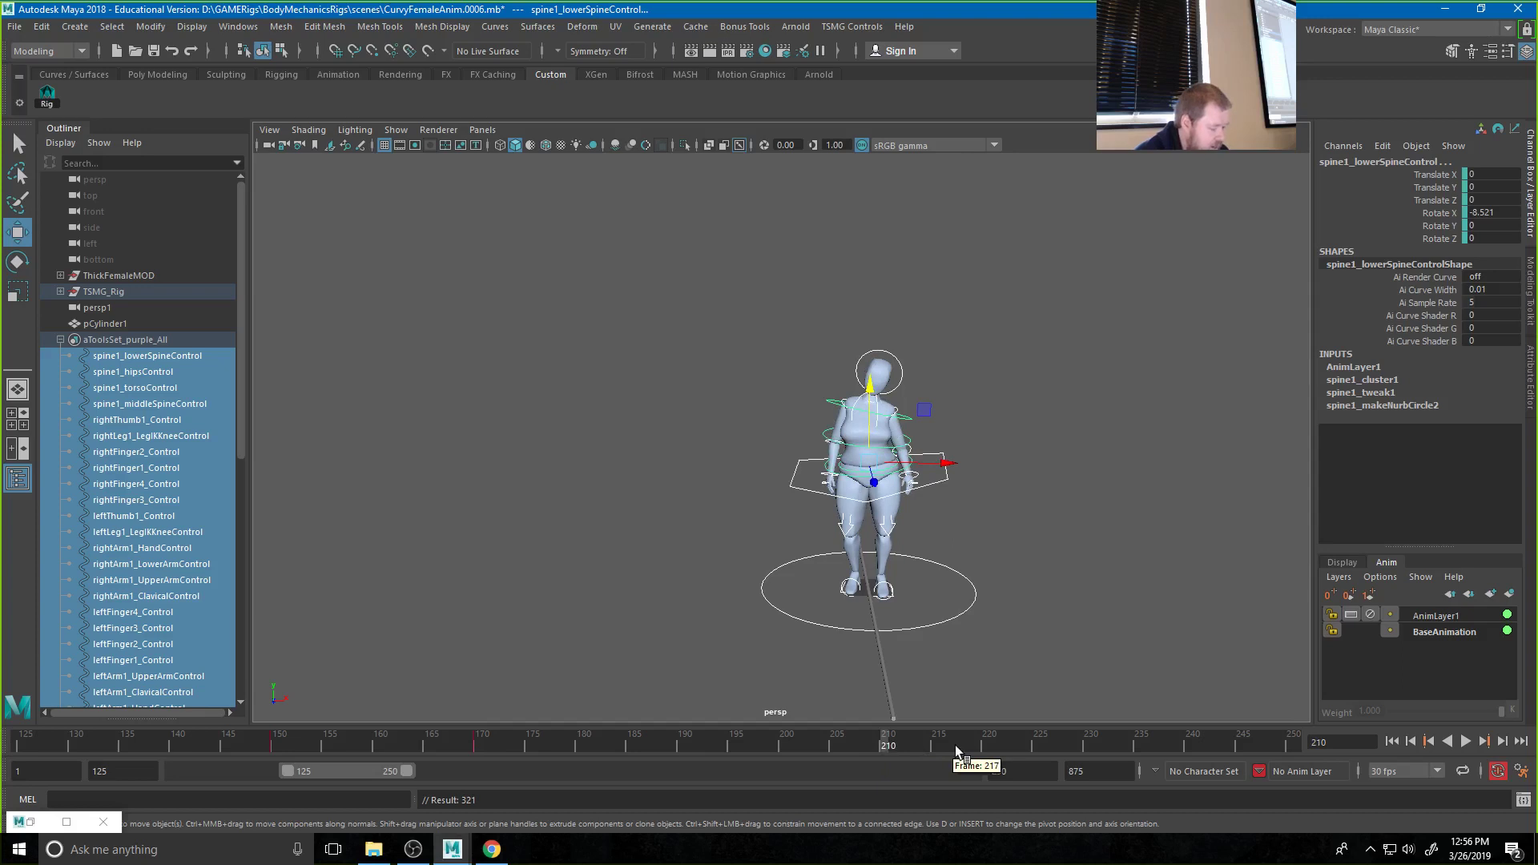
pyautogui.click(985, 743)
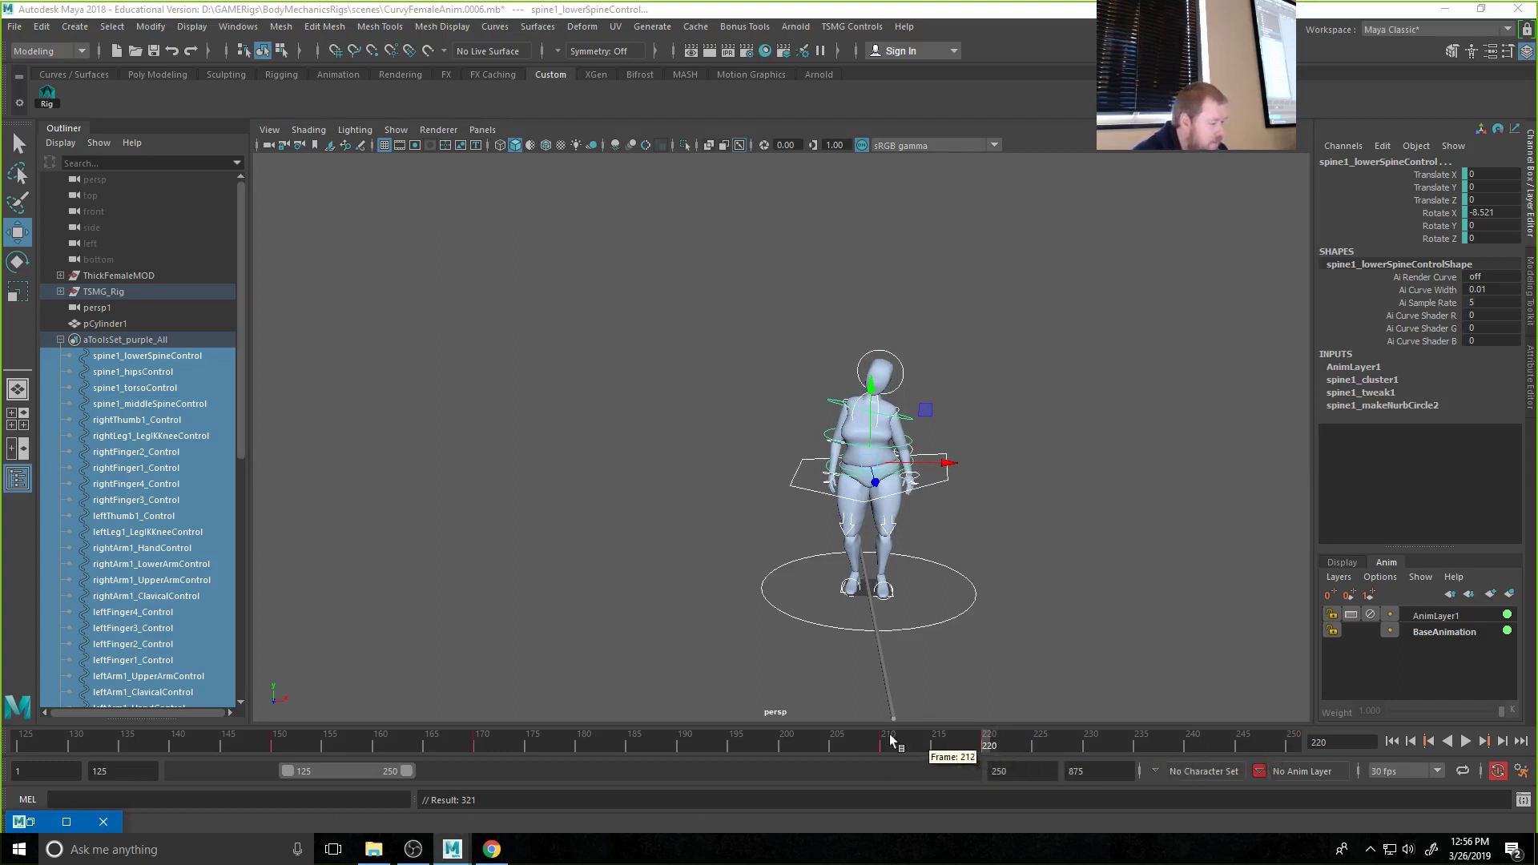
pyautogui.click(481, 745)
pyautogui.click(601, 457)
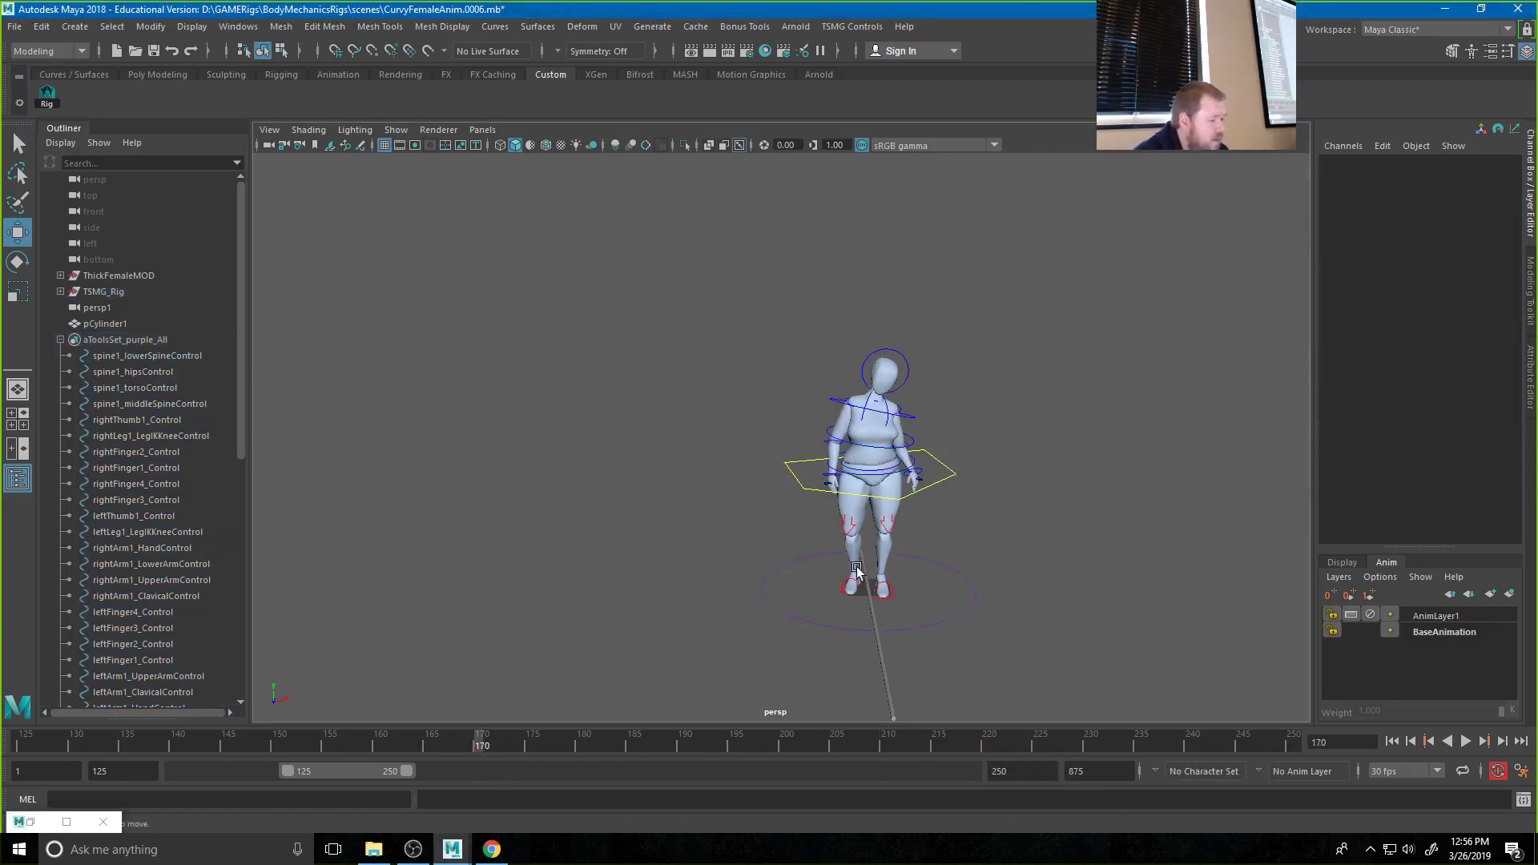
# Shift the TSMG_upper_body control sideways to a Translate X of about -12.4
pyautogui.click(869, 500)
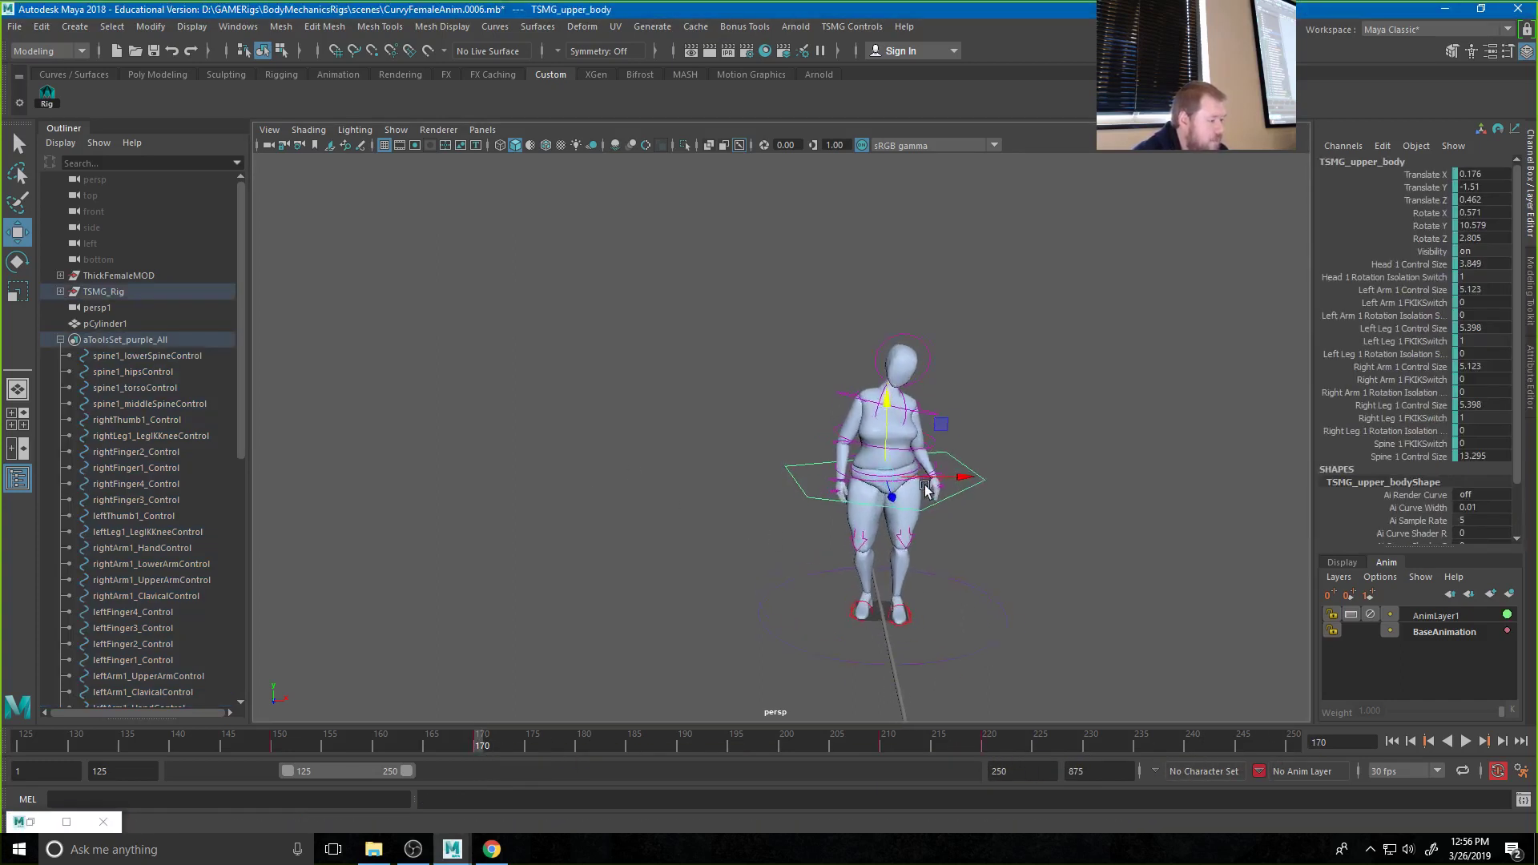
pyautogui.scroll(5, 1090, 513)
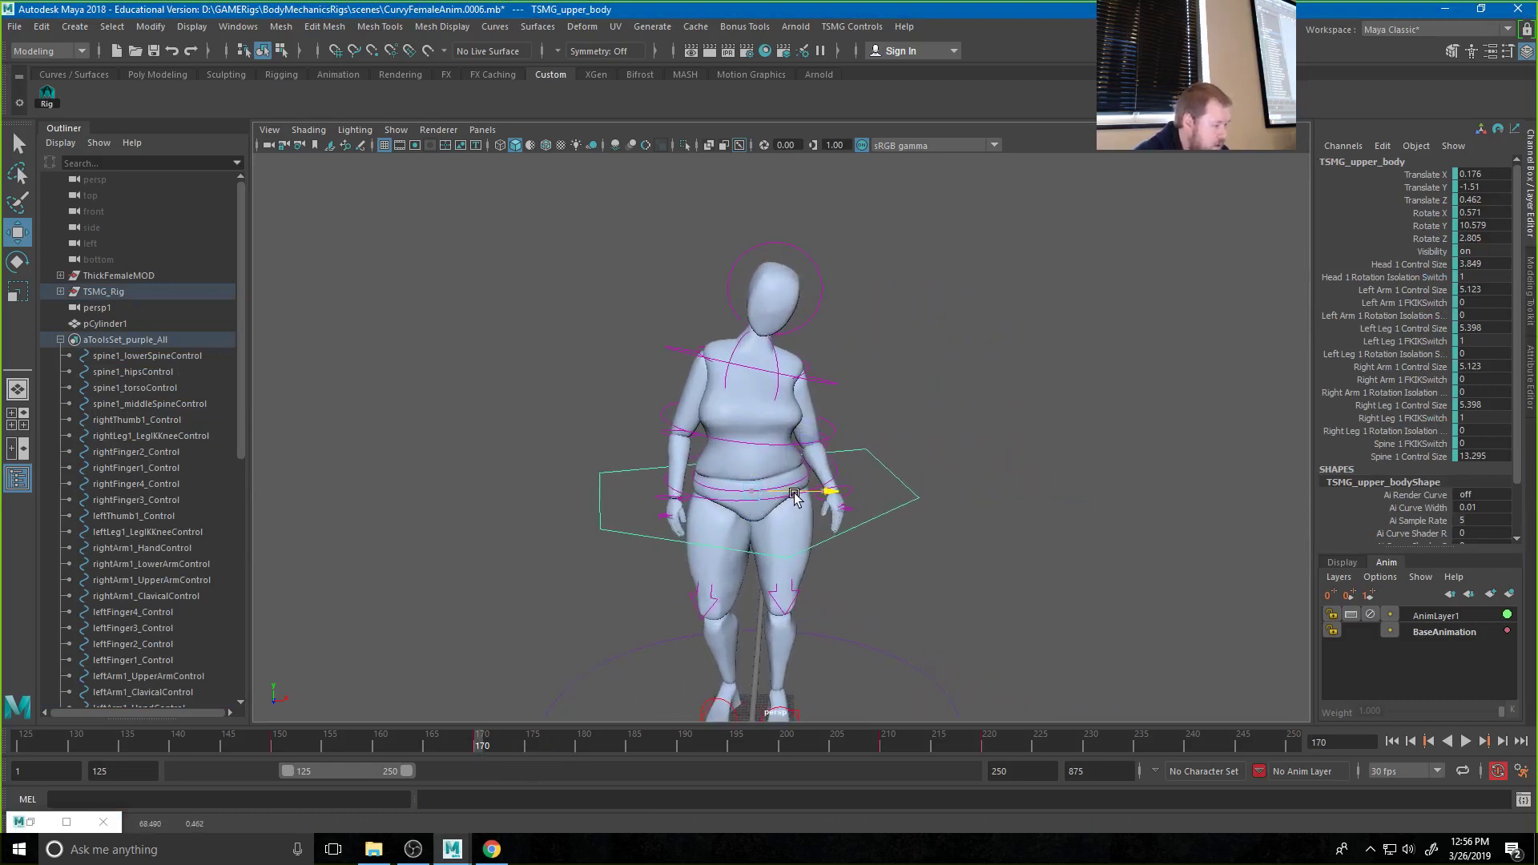
pyautogui.moveTo(793, 495); pyautogui.dragTo(751, 570)
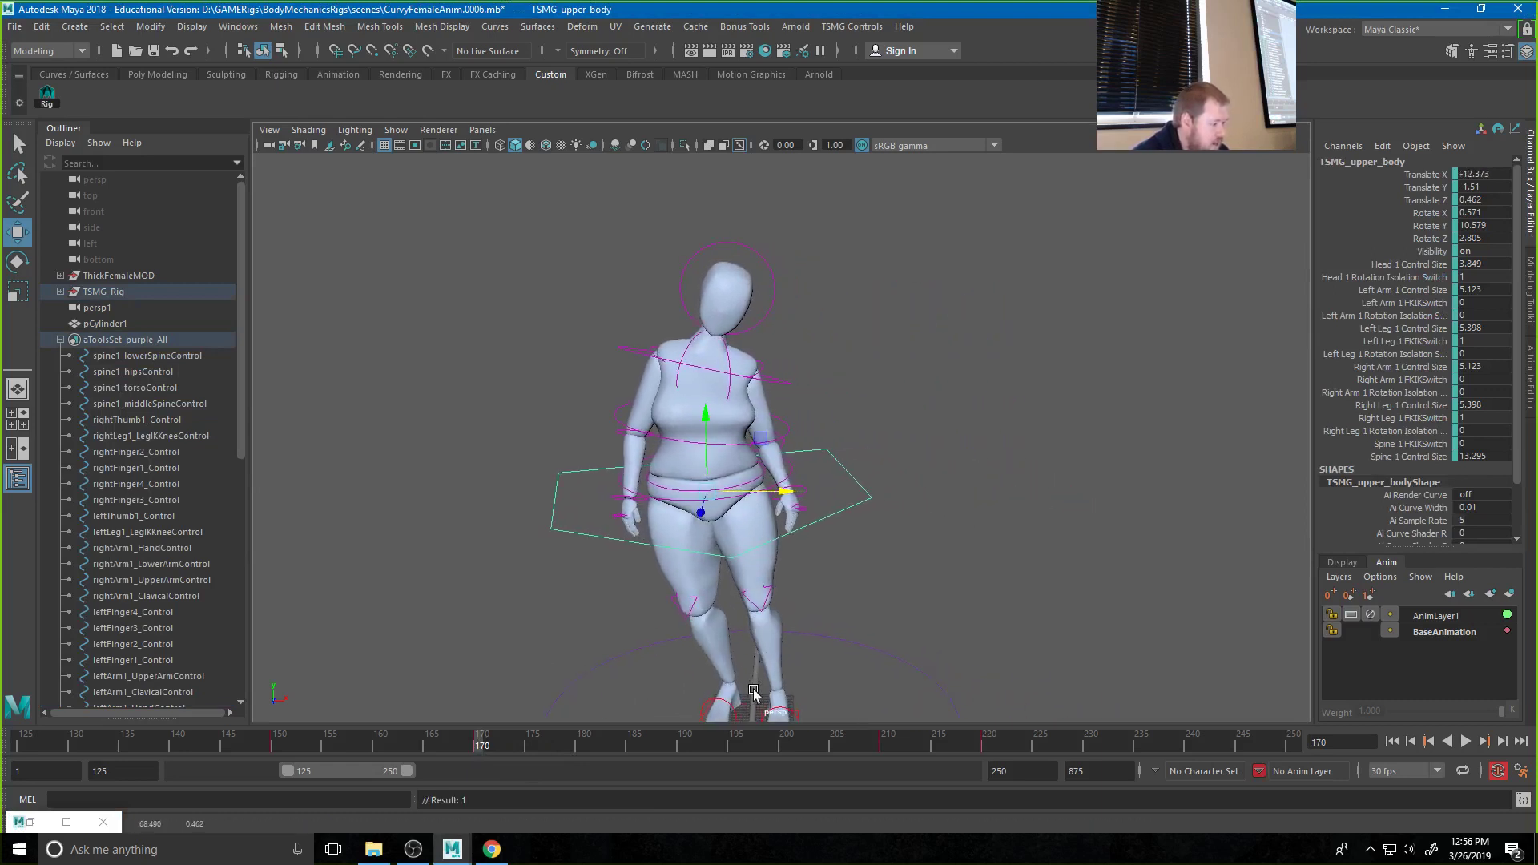
# Step both feet sideways in the same direction as the body, placing the left leg IK control at Translate X about -27.5
pyautogui.click(740, 710)
pyautogui.moveTo(784, 704); pyautogui.dragTo(677, 703)
pyautogui.click(691, 682)
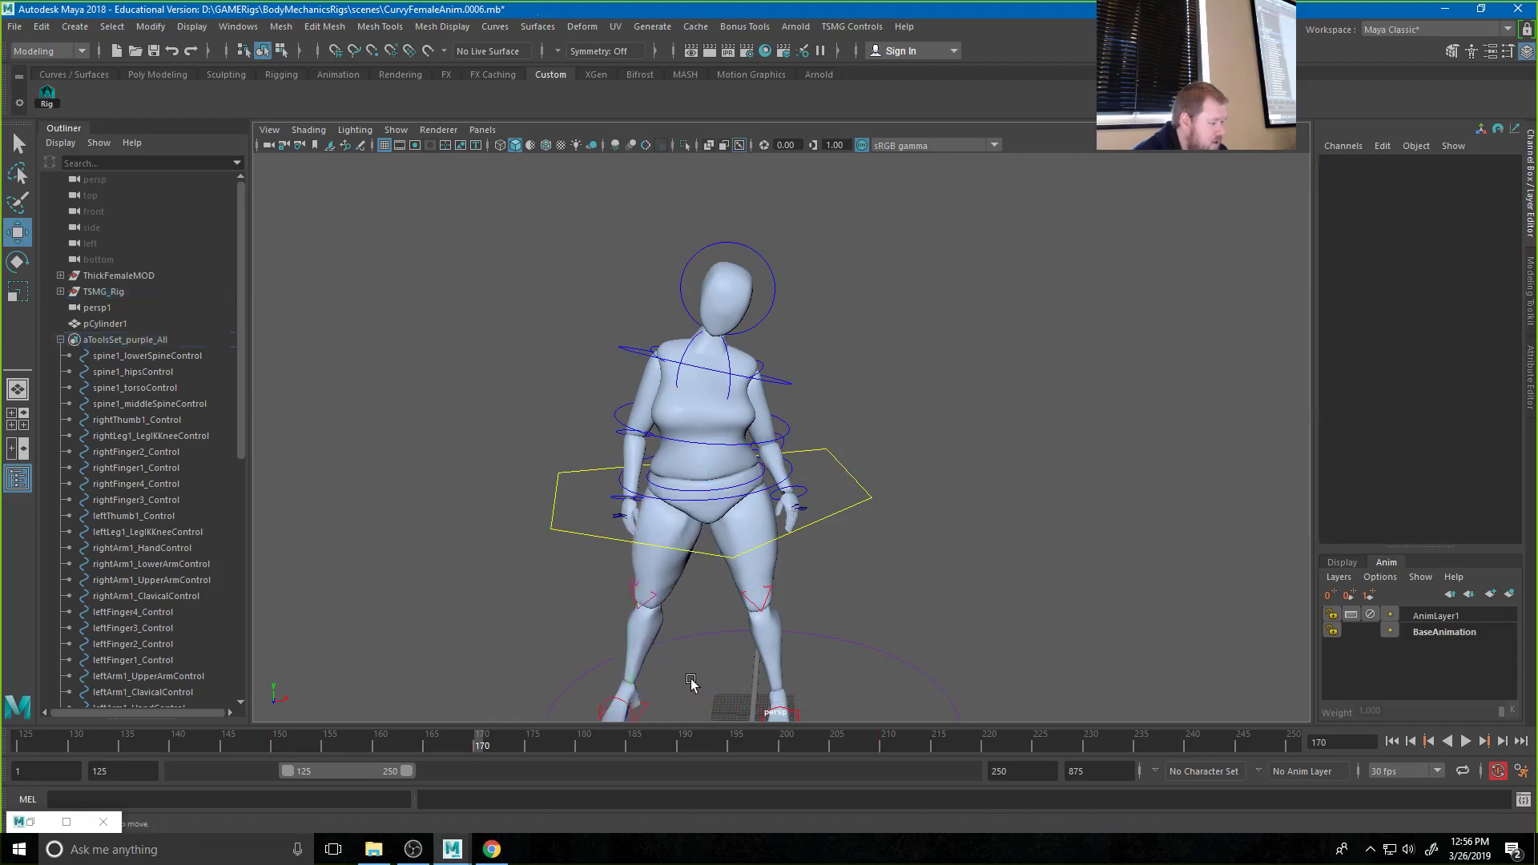
pyautogui.click(802, 708)
pyautogui.moveTo(849, 712); pyautogui.dragTo(758, 691)
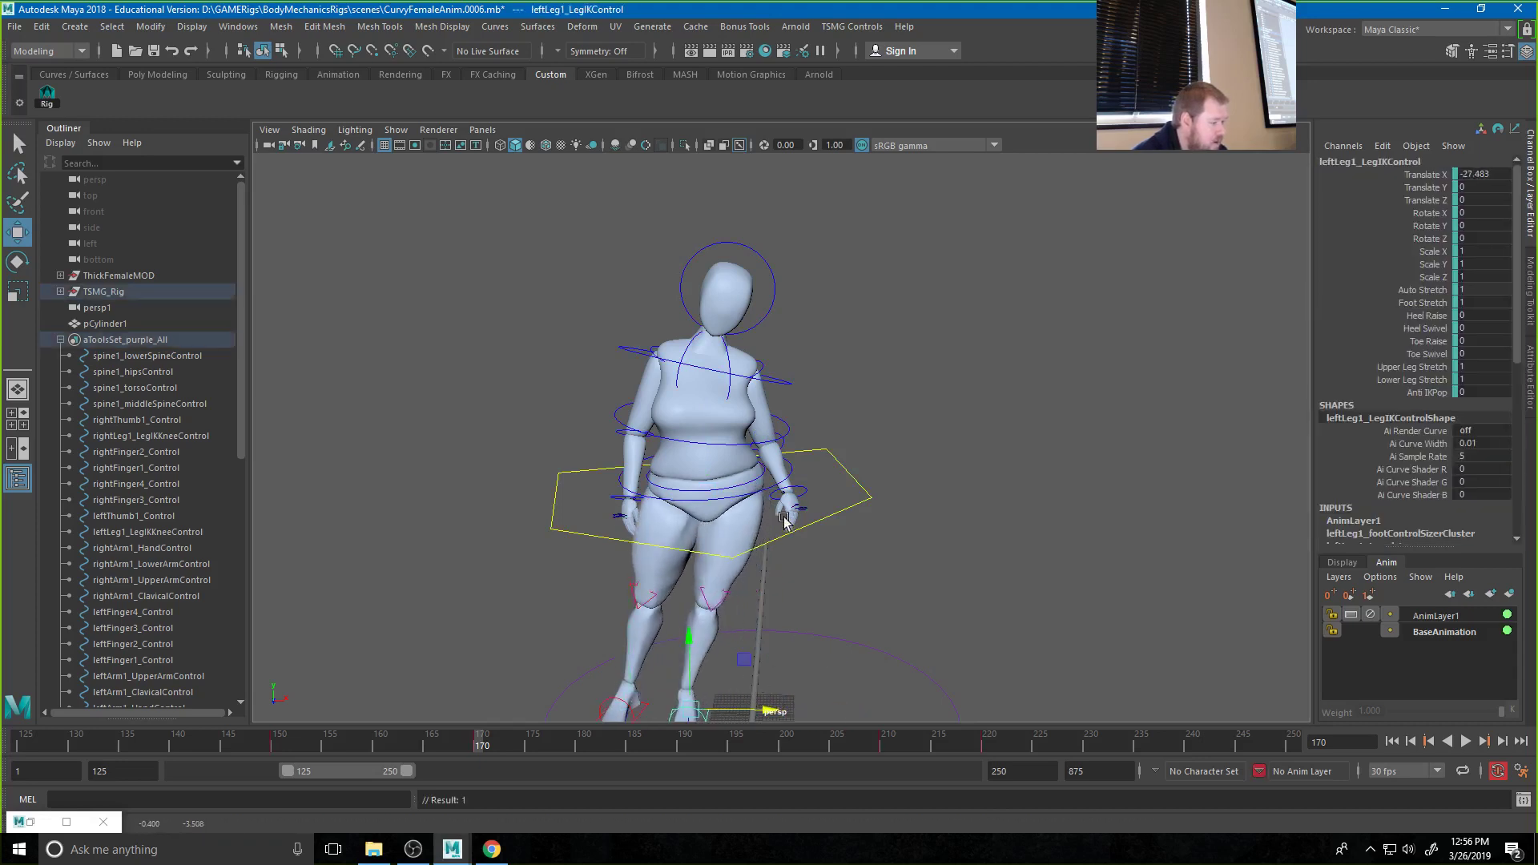
# Move the upper body control over the feet to Translate X about -28.7 and rotate it to about 21 degrees in Y
pyautogui.click(821, 517)
pyautogui.moveTo(769, 490); pyautogui.dragTo(715, 493)
pyautogui.press('e')
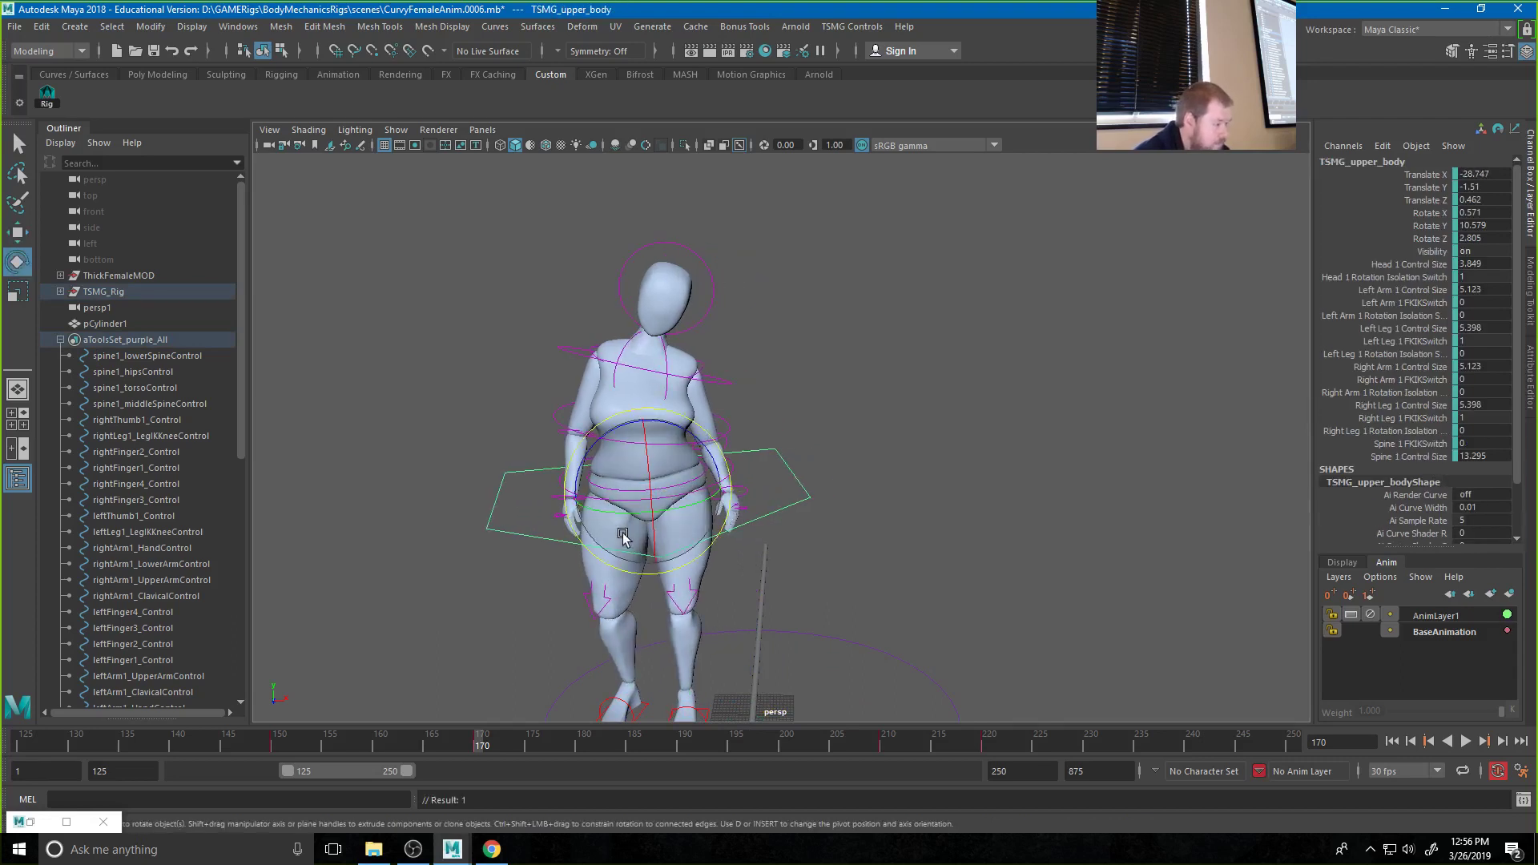
pyautogui.click(661, 443)
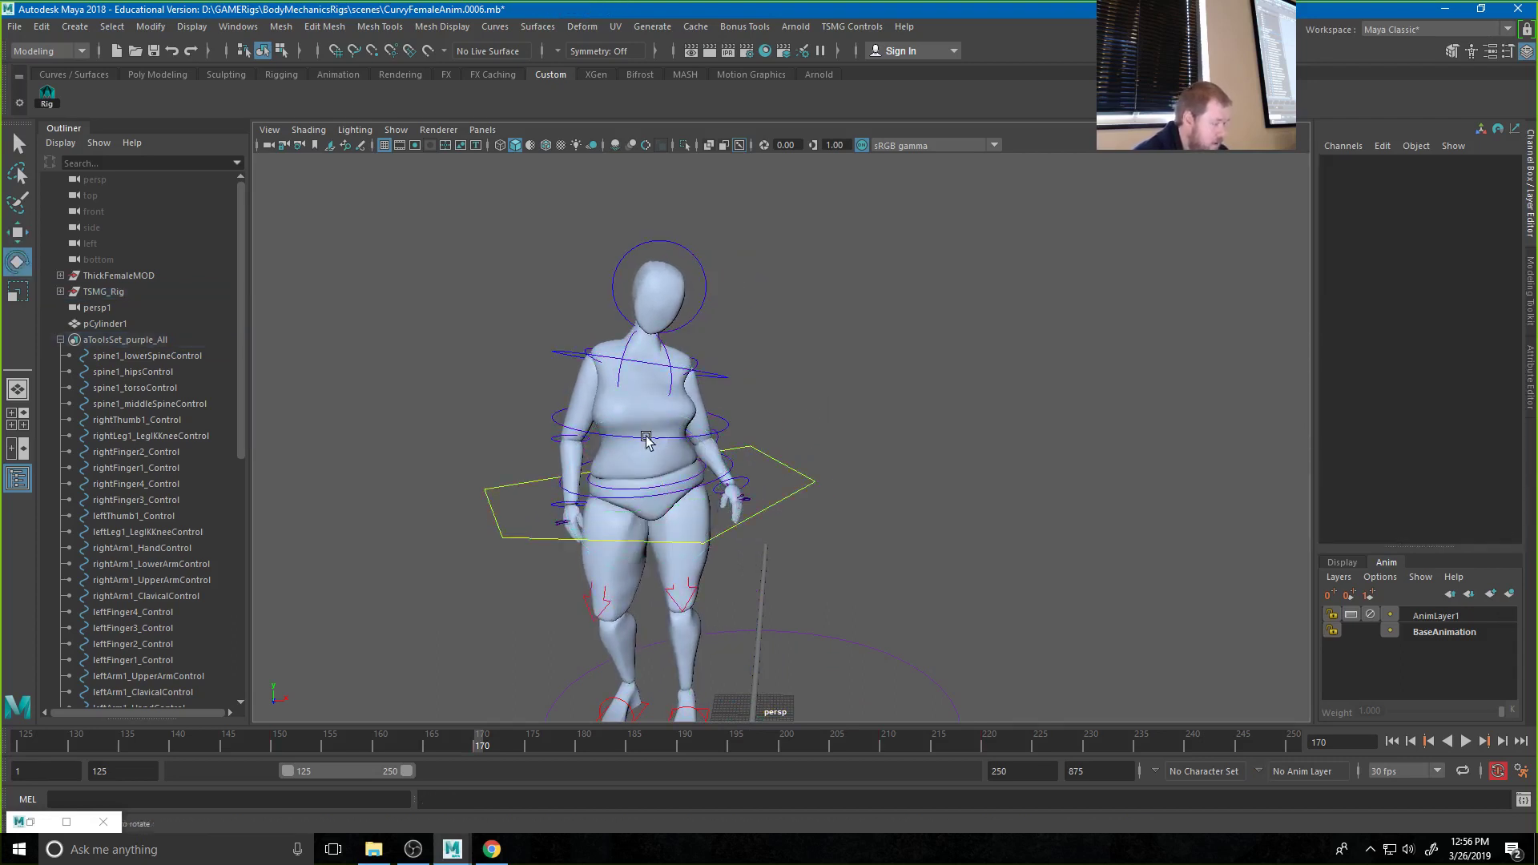
# Rotate the spine controls so the torso leans and the shoulder line tilts toward the character's right side
pyautogui.click(646, 440)
pyautogui.moveTo(641, 433); pyautogui.dragTo(481, 337)
pyautogui.click(580, 378)
pyautogui.click(582, 374)
pyautogui.click(520, 431)
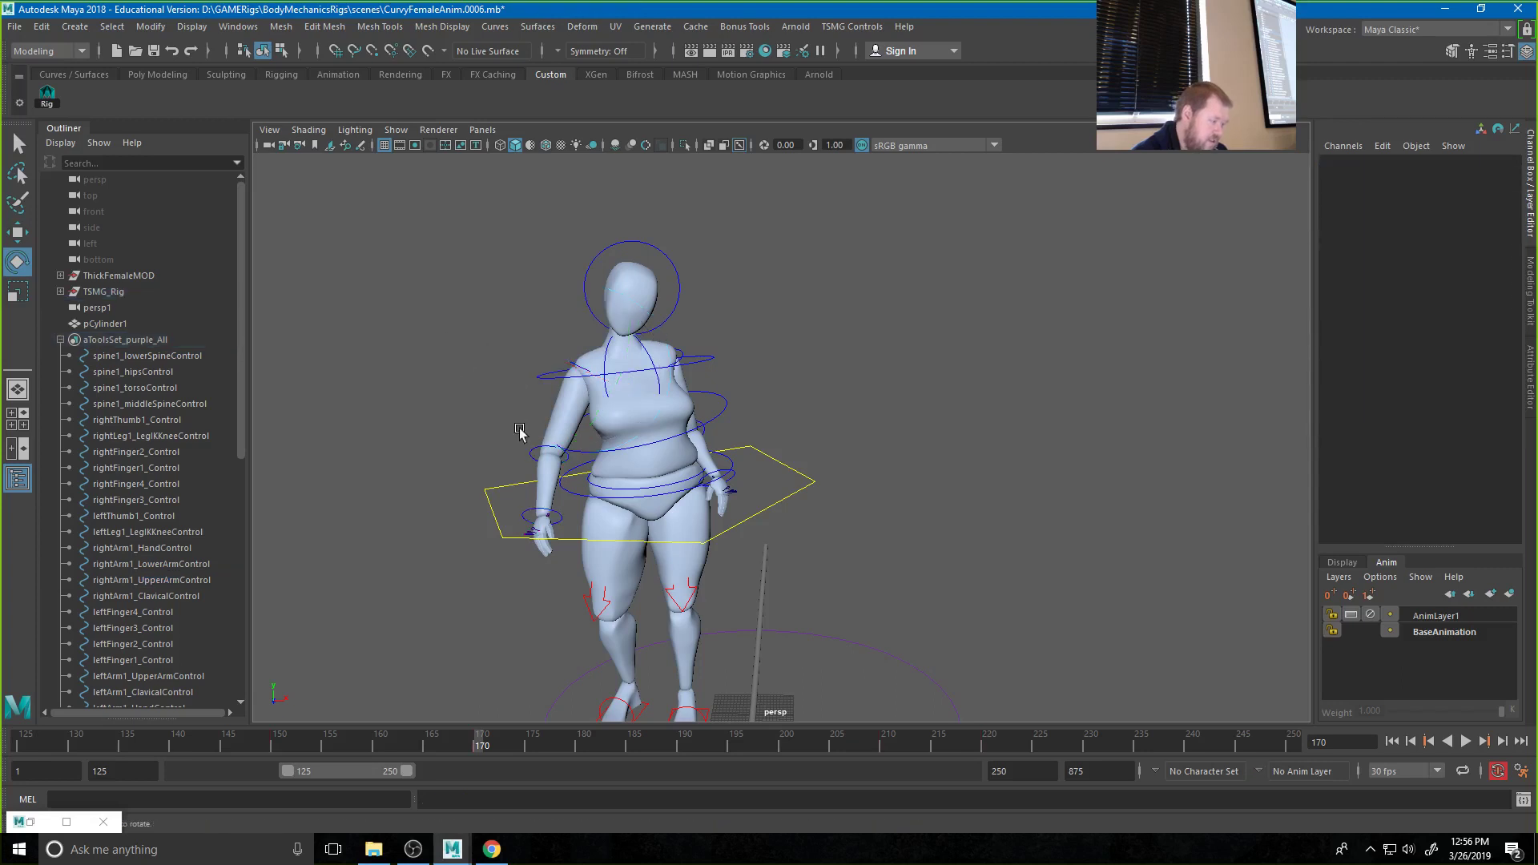
# Raise the right forearm and rotate the right hand to about X 25.8, Y -17.1, Z 42.7, palm forward
pyautogui.click(544, 447)
pyautogui.moveTo(541, 444); pyautogui.dragTo(545, 366)
pyautogui.click(530, 377)
pyautogui.click(578, 371)
pyautogui.click(511, 422)
pyautogui.click(524, 450)
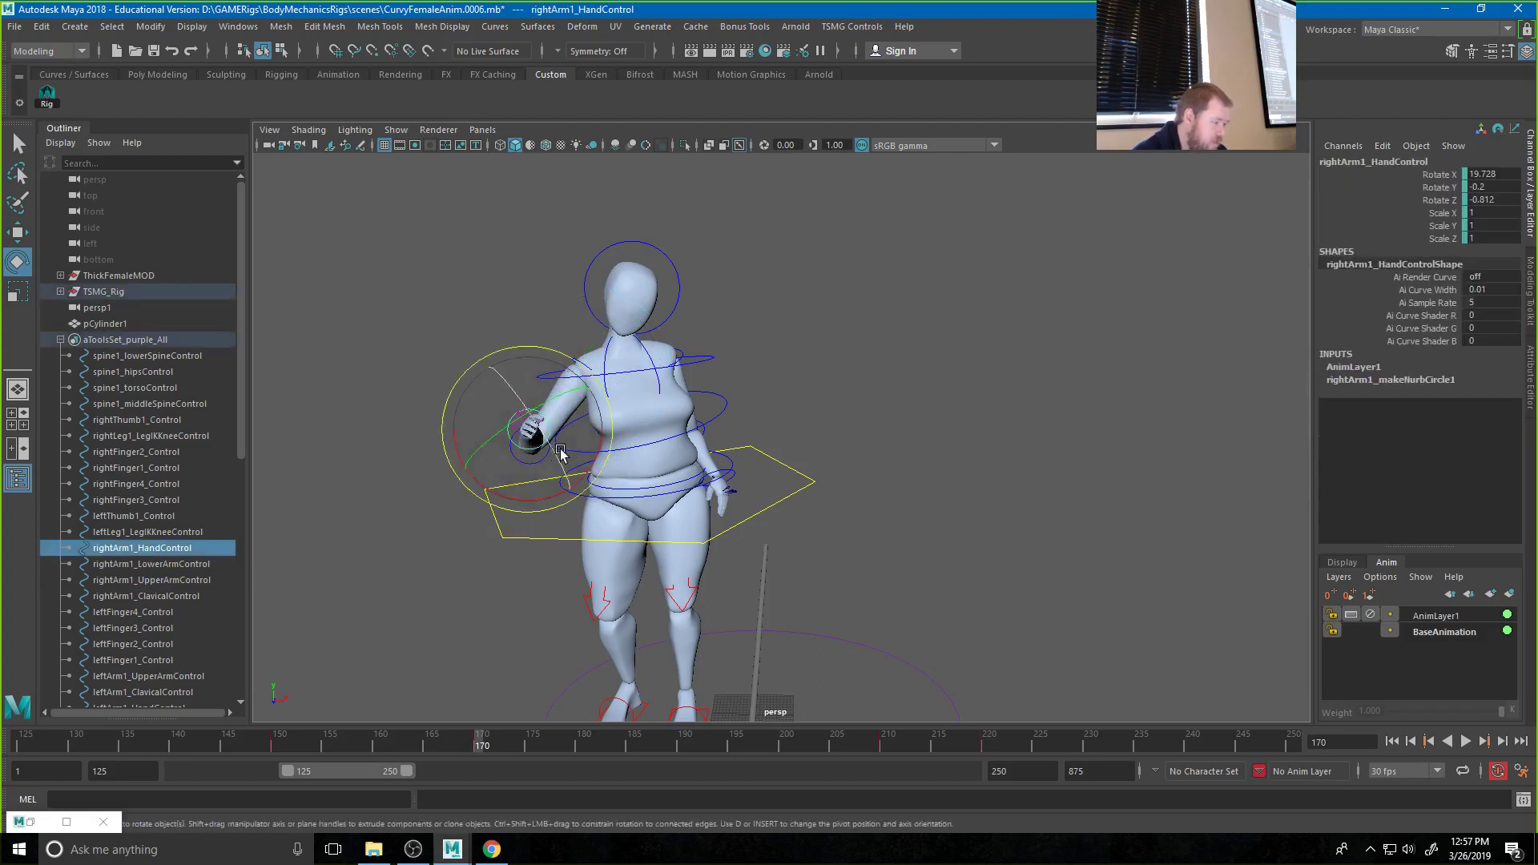
pyautogui.moveTo(556, 448); pyautogui.dragTo(552, 377)
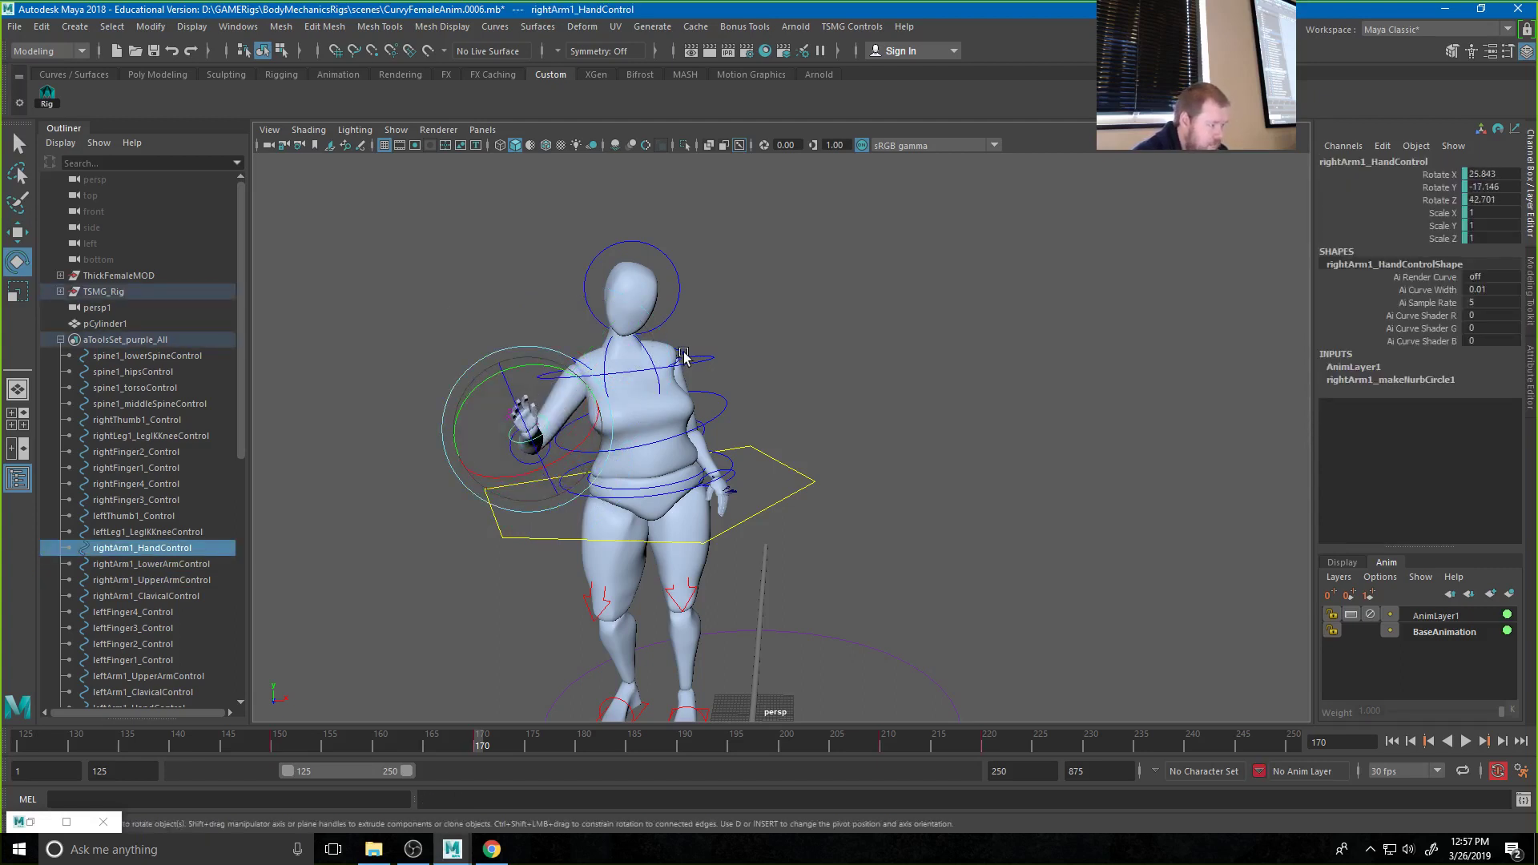
# Raise the left arm with the elbow bent and rotate the left hand to about X 43.3, Y -3.5, Z 26.3
pyautogui.click(684, 362)
pyautogui.moveTo(713, 388); pyautogui.dragTo(726, 342)
pyautogui.click(811, 338)
pyautogui.click(748, 422)
pyautogui.click(736, 269)
pyautogui.click(772, 369)
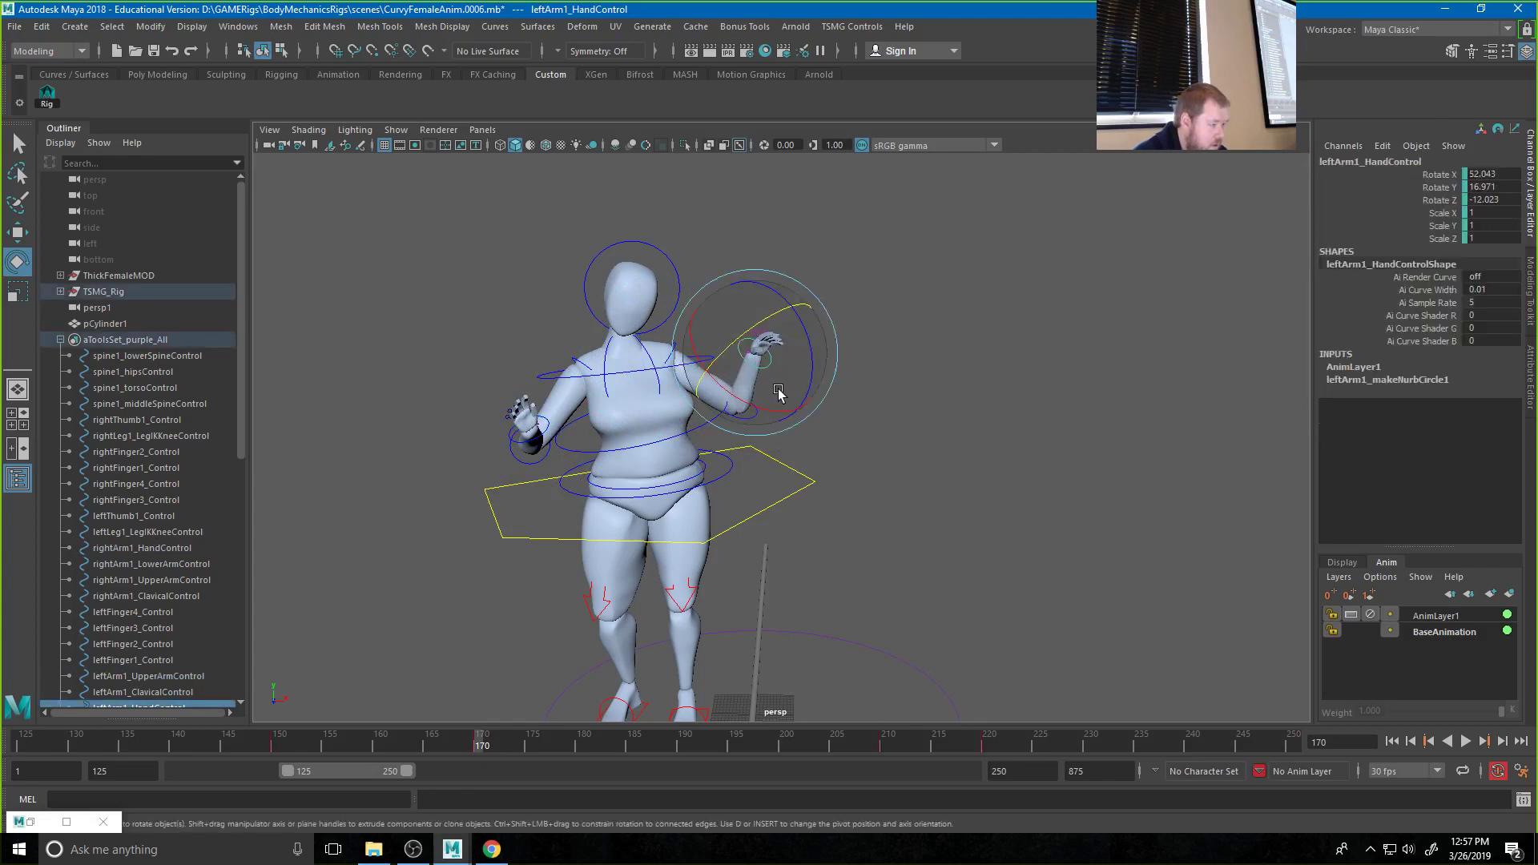
pyautogui.moveTo(783, 388); pyautogui.dragTo(785, 339)
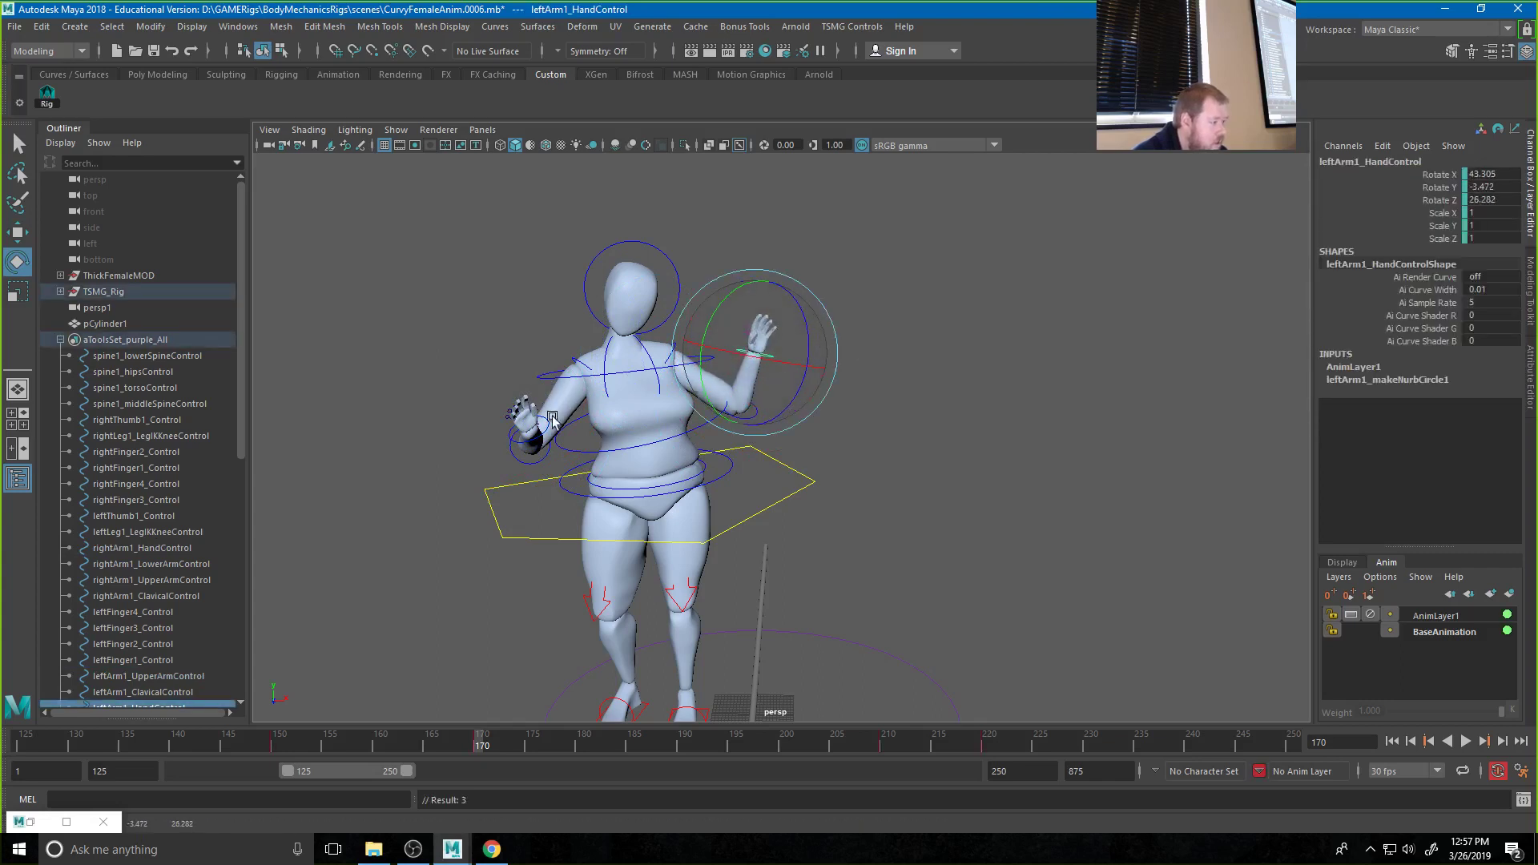
# Turn the head control to about X -2.5, Y -22, Z 4.1
pyautogui.keyDown('alt'); pyautogui.moveTo(594, 426); pyautogui.dragTo(600, 291); pyautogui.keyUp('alt')
pyautogui.click(590, 298)
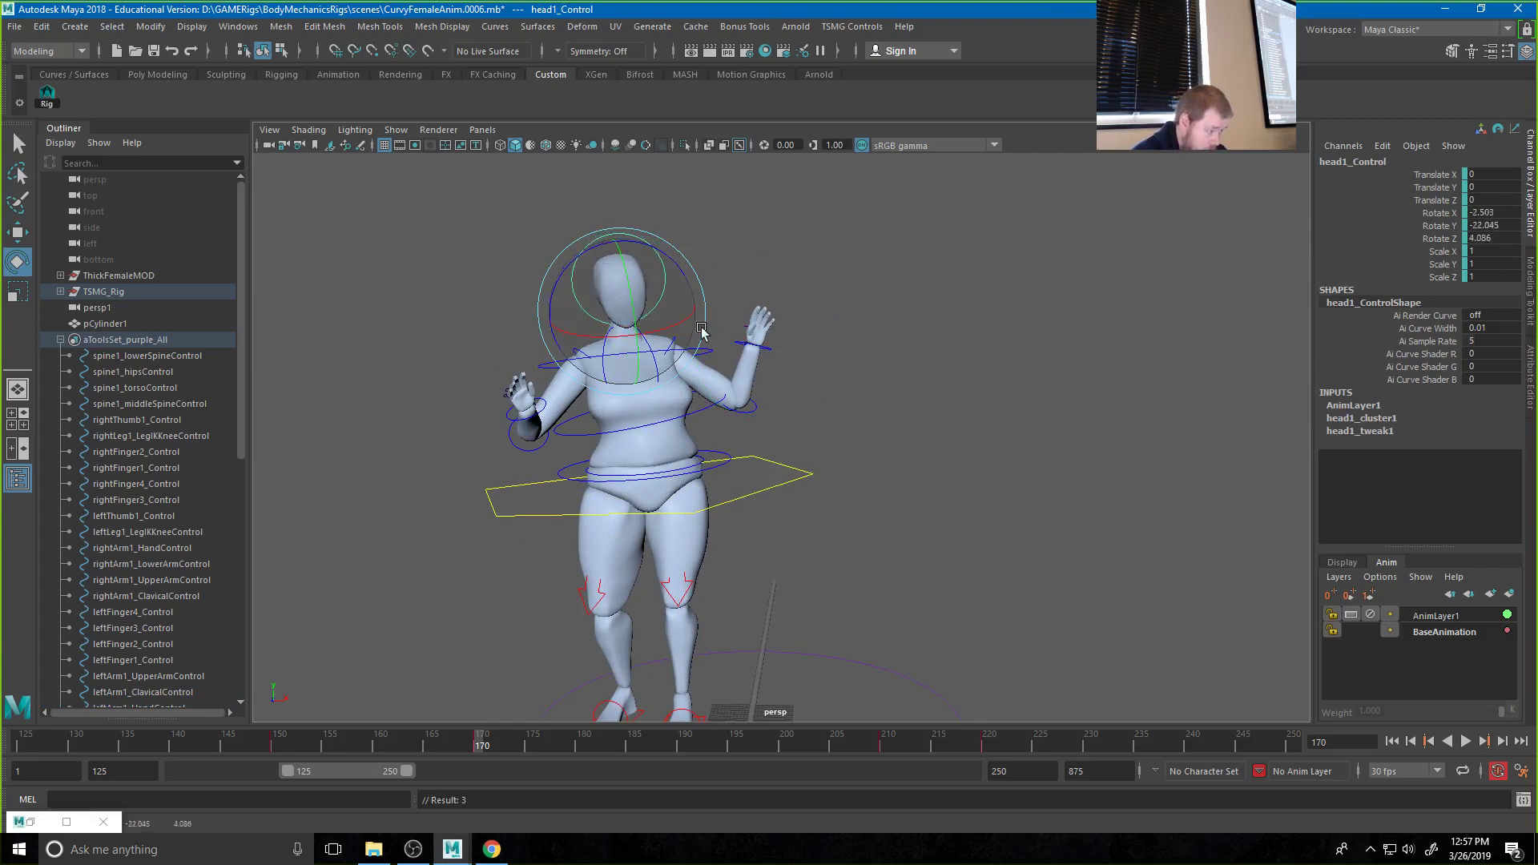
pyautogui.keyDown('alt'); pyautogui.moveTo(700, 333); pyautogui.dragTo(617, 366, button='right'); pyautogui.keyUp('alt')
# Reposition the left leg IK control sideways along the ground to adjust the foot stance
pyautogui.click(738, 617)
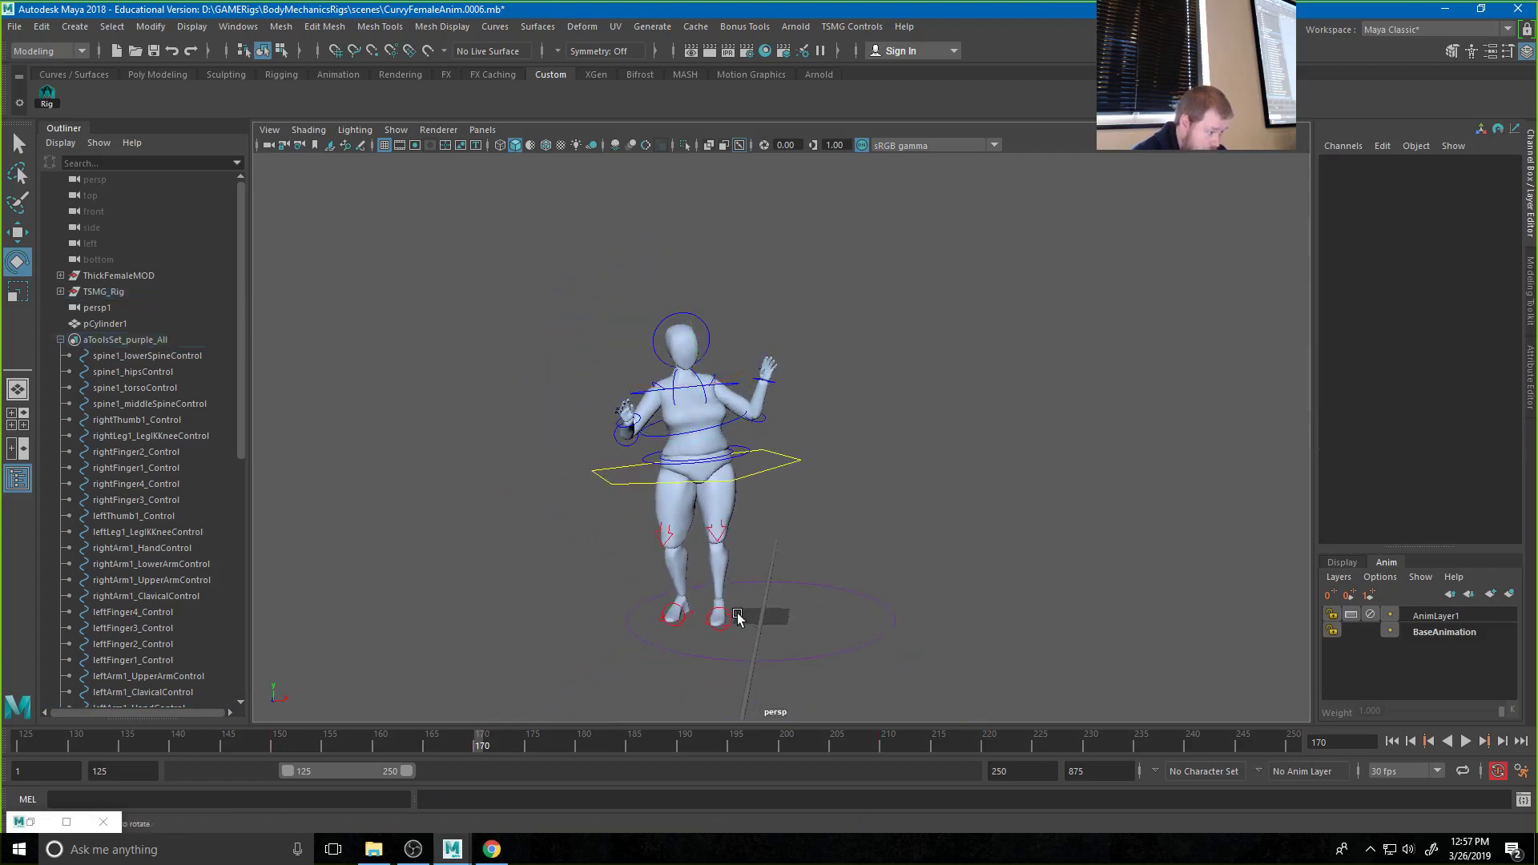
pyautogui.click(737, 615)
pyautogui.press('w')
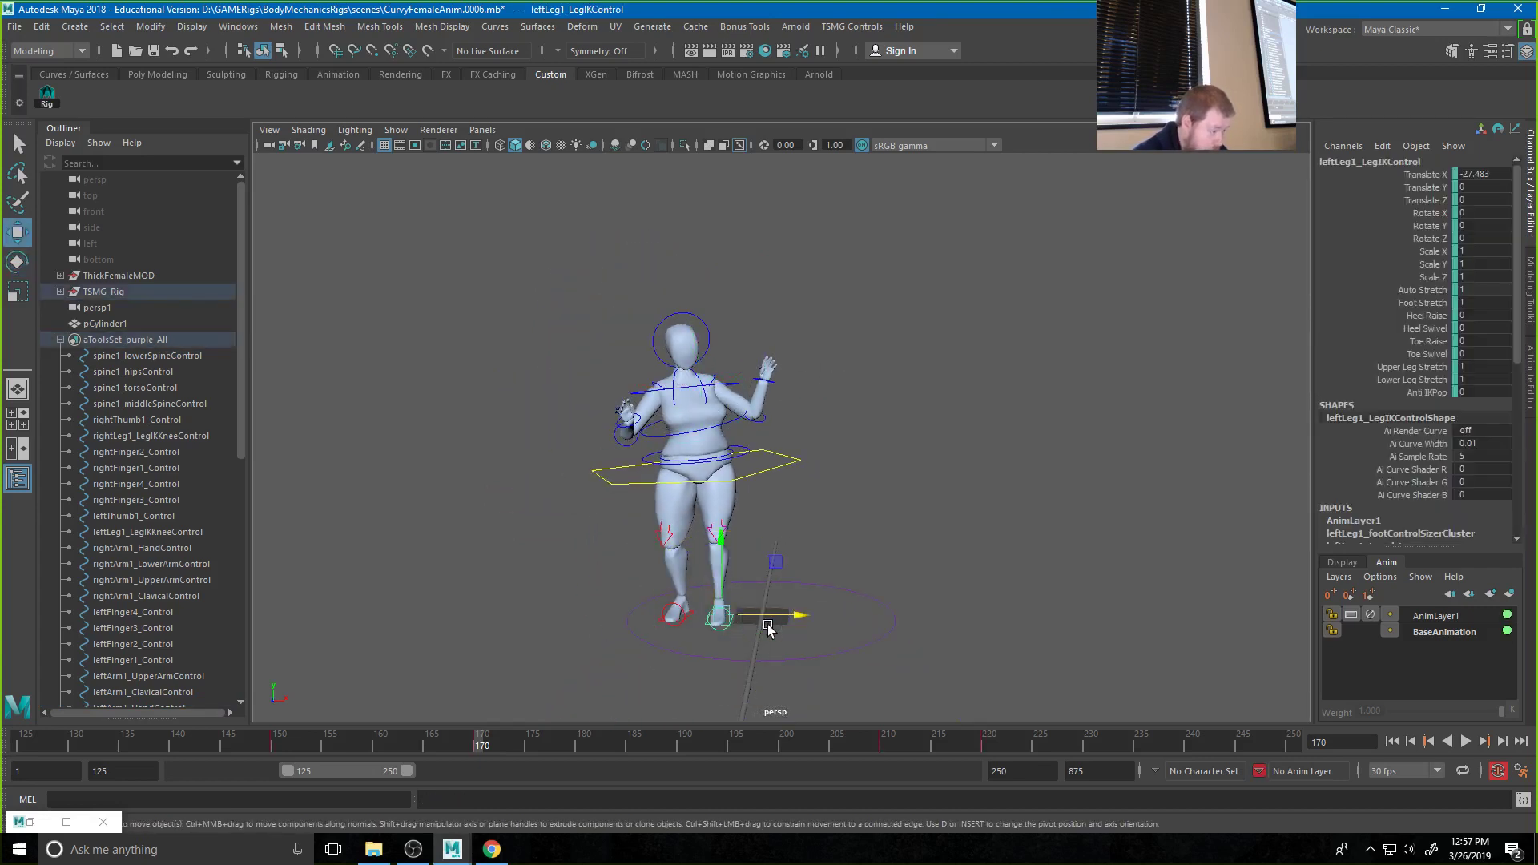
pyautogui.moveTo(771, 620); pyautogui.dragTo(679, 609)
pyautogui.press('e')
pyautogui.press('w')
# Shift the upper body control to Translate X about -34.7, rotate it to about X -3.7, Y 31.7, Z 9.3, and key its rotation
pyautogui.click(749, 471)
pyautogui.keyDown('alt'); pyautogui.moveTo(699, 535); pyautogui.dragTo(793, 526); pyautogui.keyUp('alt')
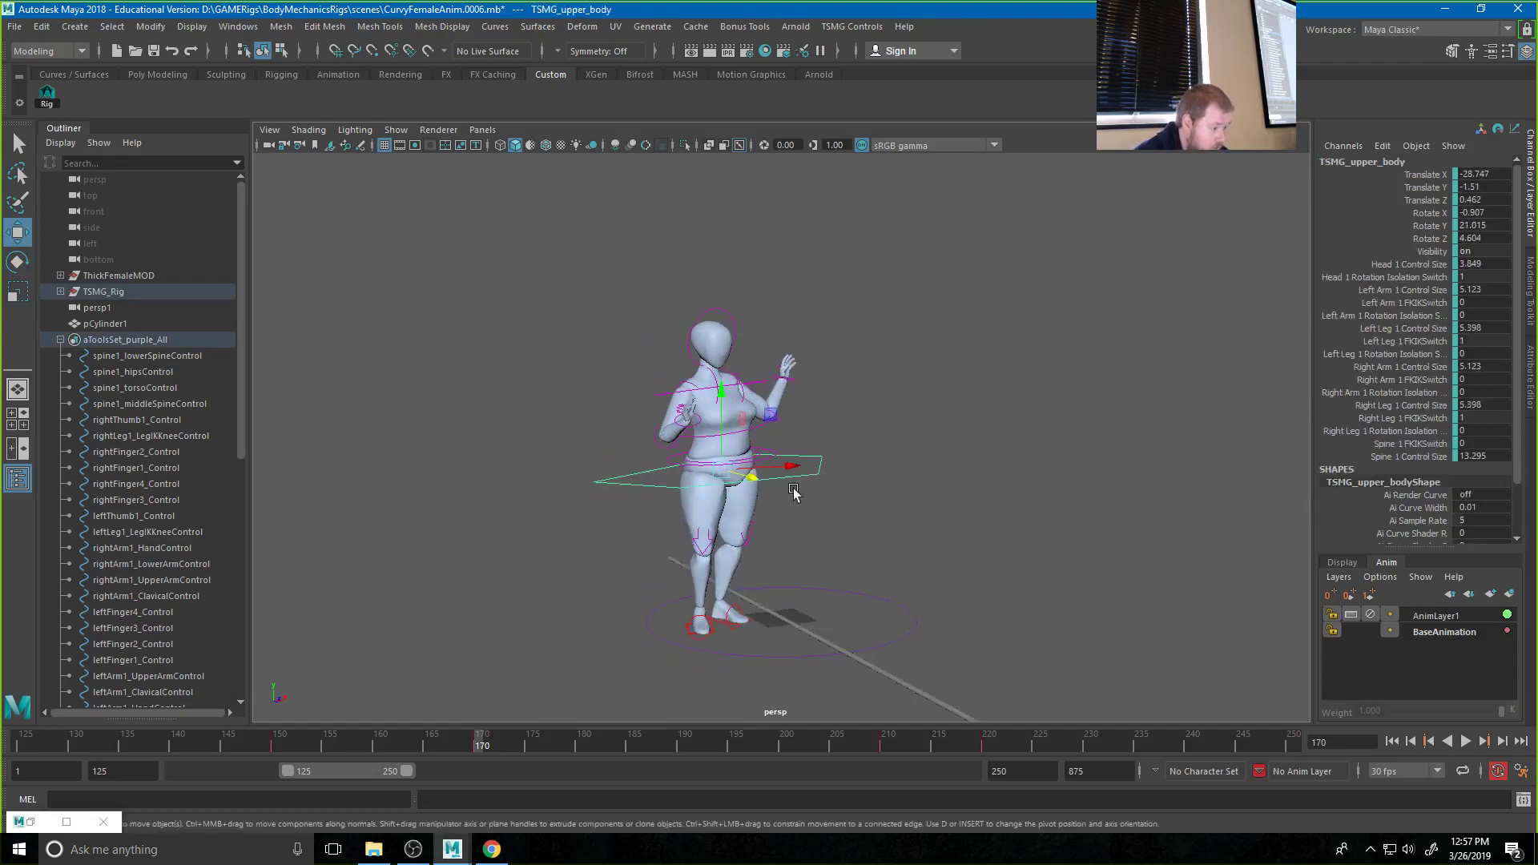
pyautogui.moveTo(787, 470); pyautogui.dragTo(734, 515)
pyautogui.press('e')
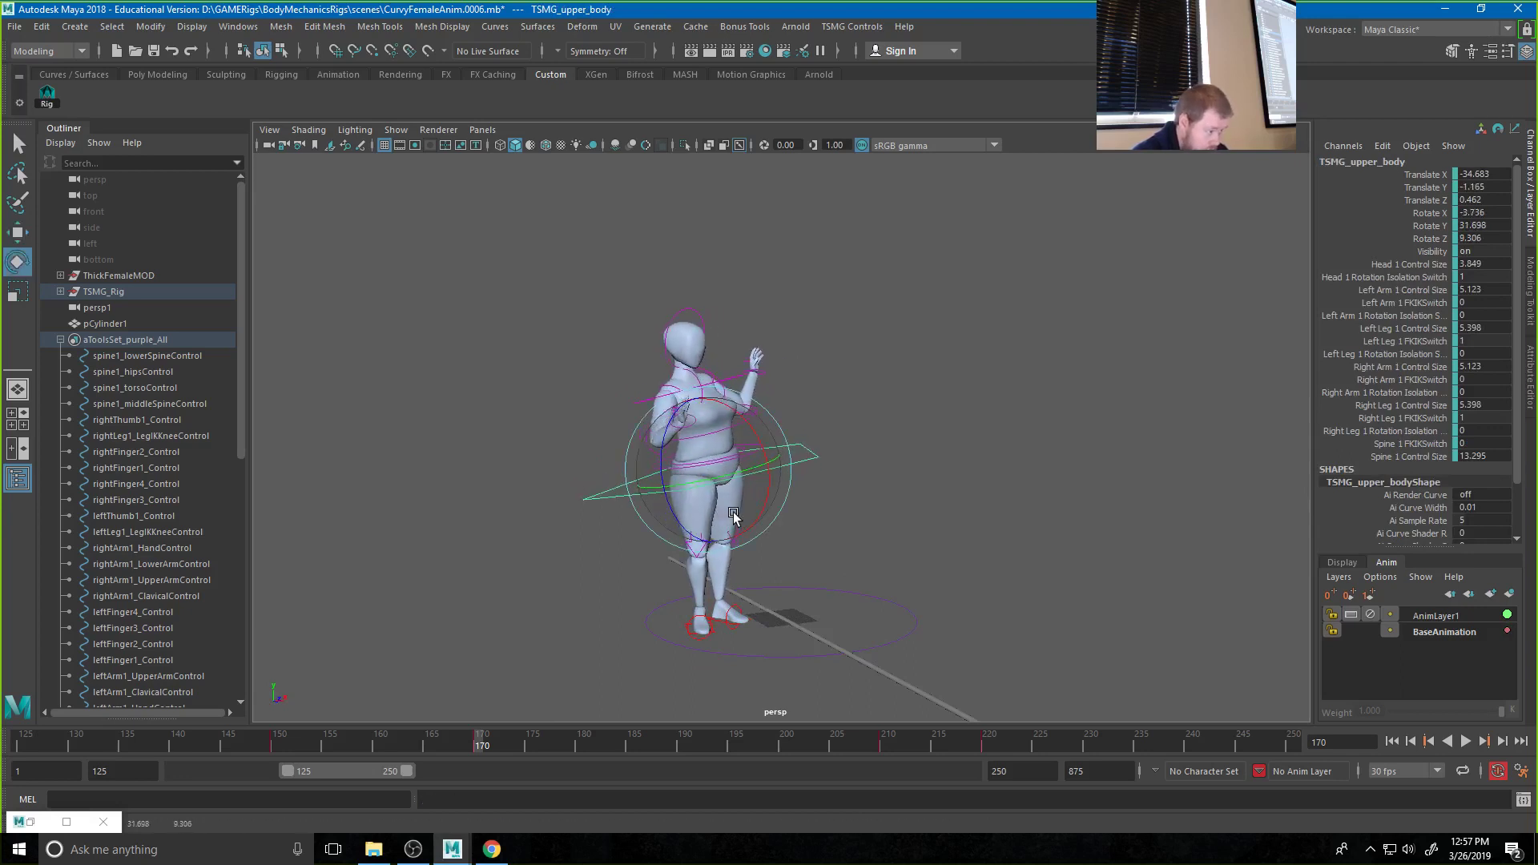
pyautogui.hotkey('shift', 'e')
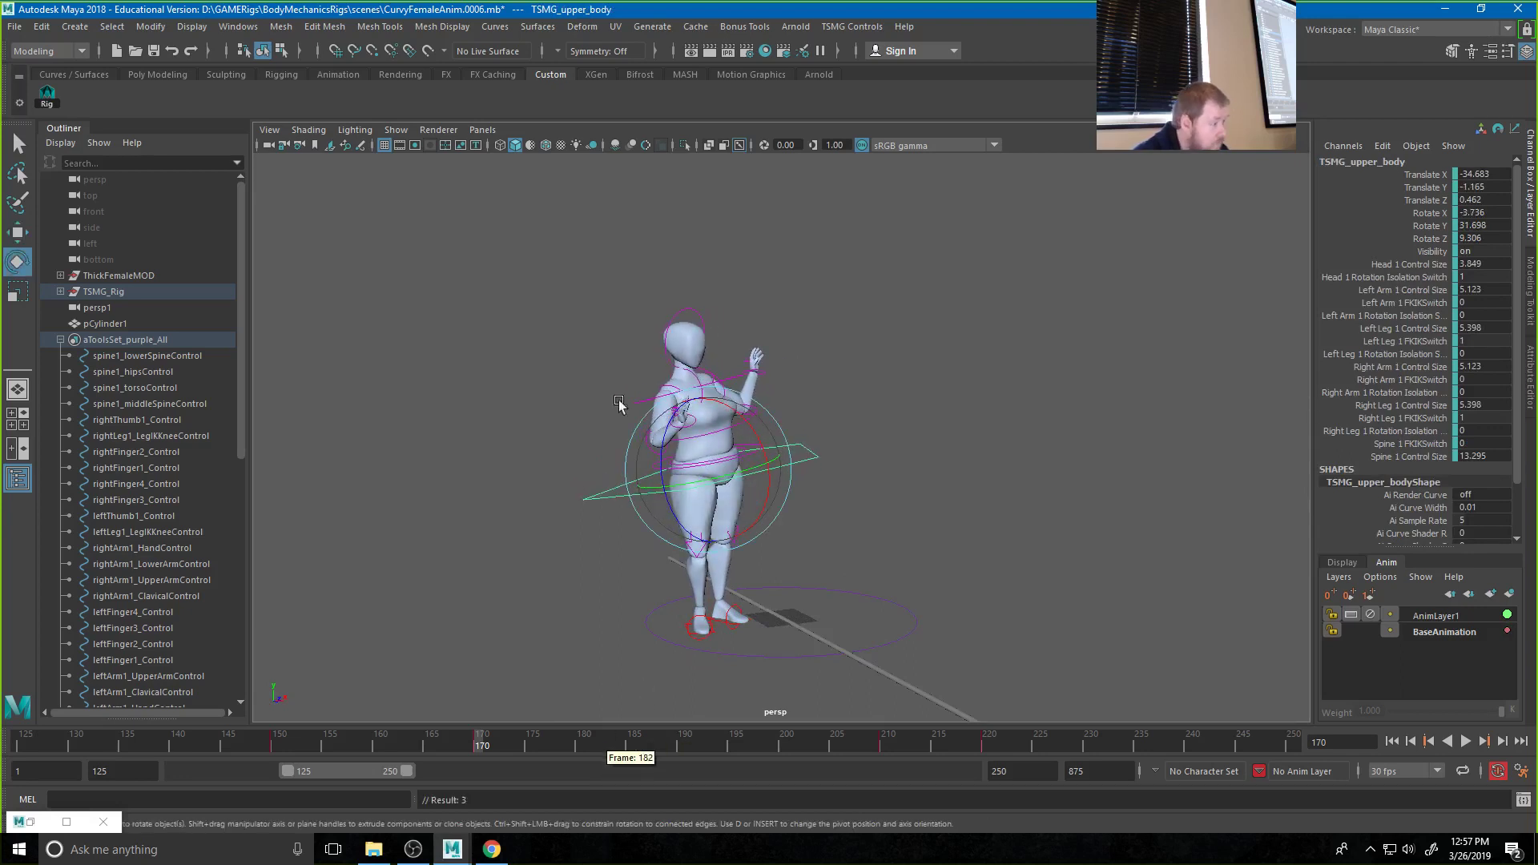
# Select every control in the set, from spine1_lowerSpineControl to spine1_middleSpineIKControl, and key the new pose at frame 170
pyautogui.click(136, 355)
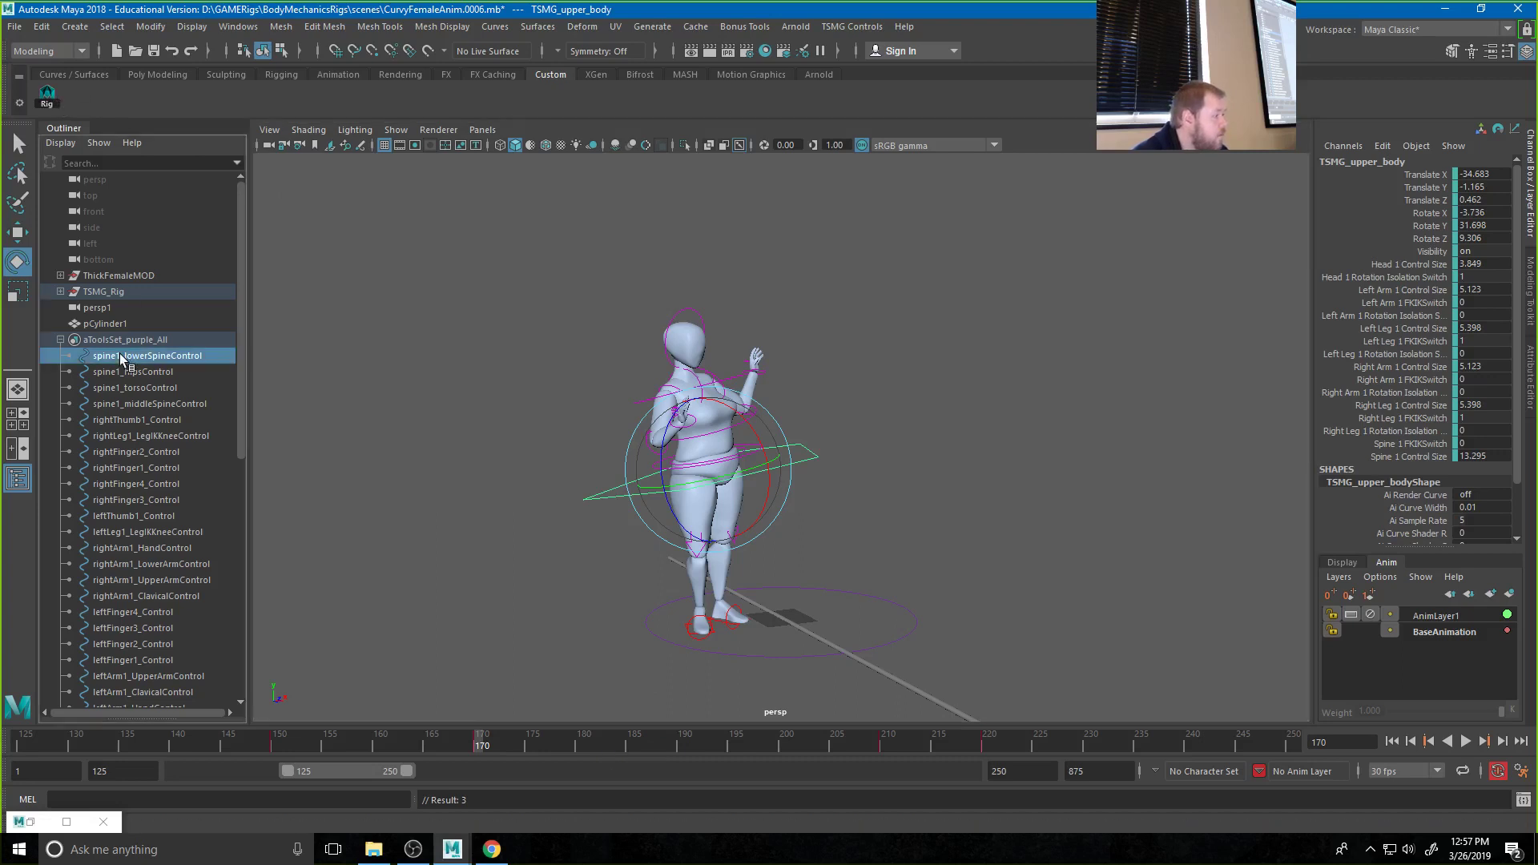
pyautogui.scroll(-8, 149, 497)
pyautogui.keyDown('shift'); pyautogui.click(165, 641); pyautogui.keyUp('shift')
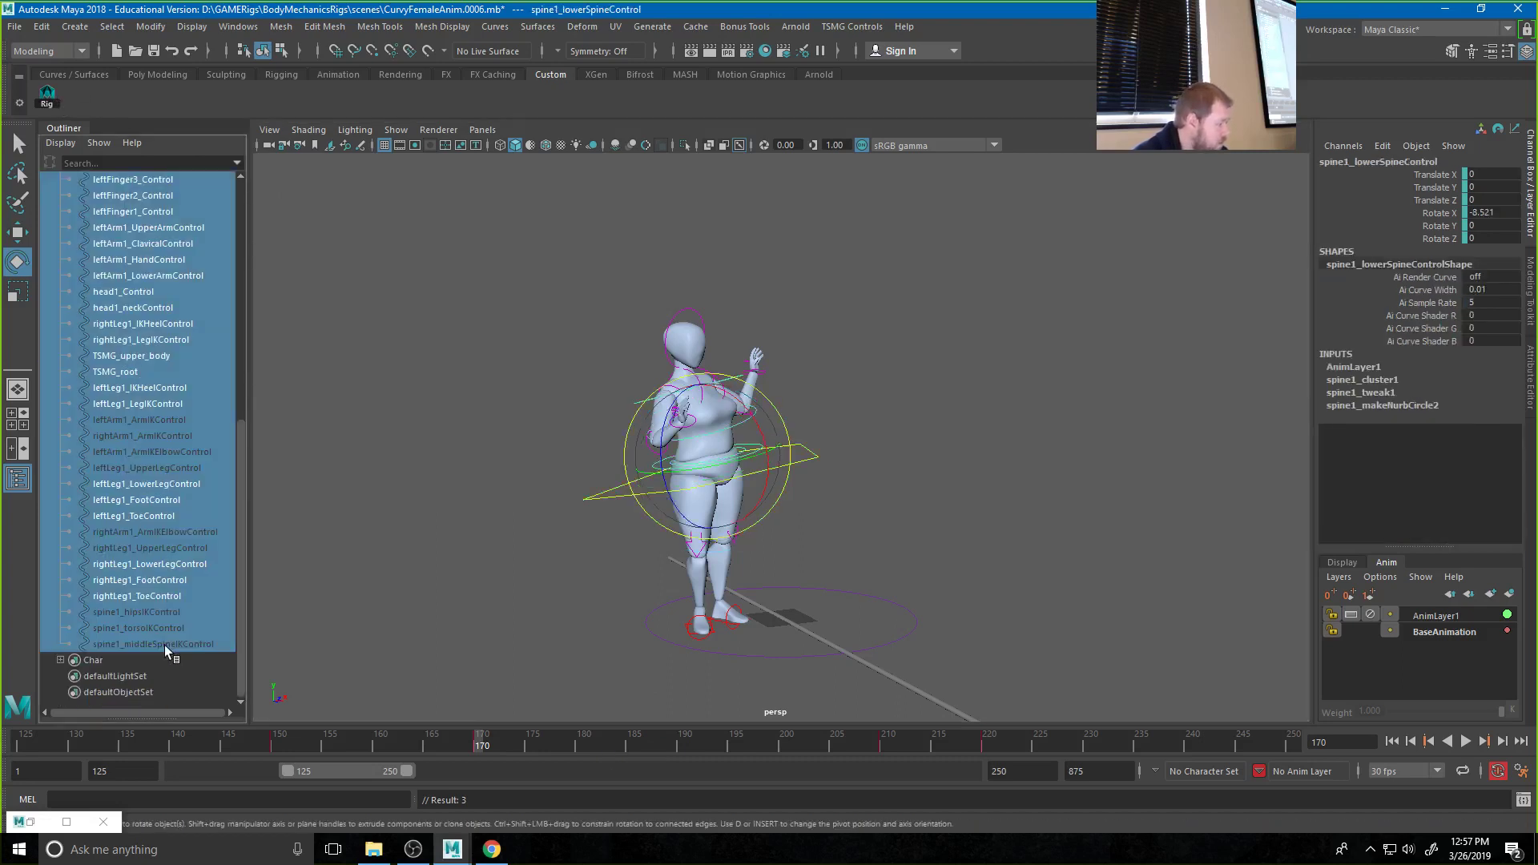
pyautogui.press('s')
# Copy the frame 170 keys of all controls, paste them at frame 210 to hold the pose, and clear the selection
pyautogui.rightClick(484, 746)
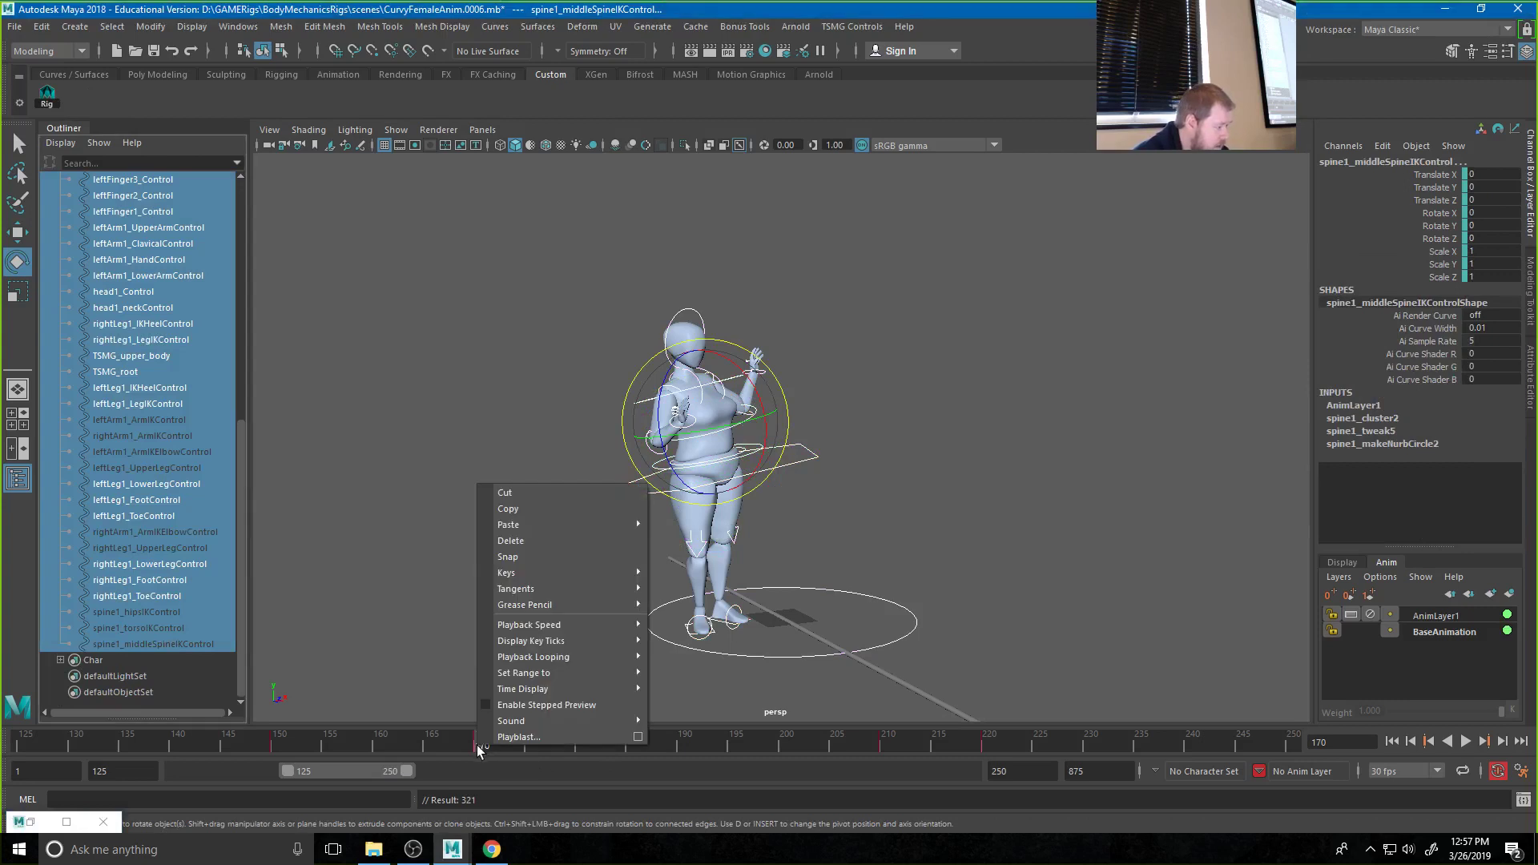
pyautogui.click(521, 507)
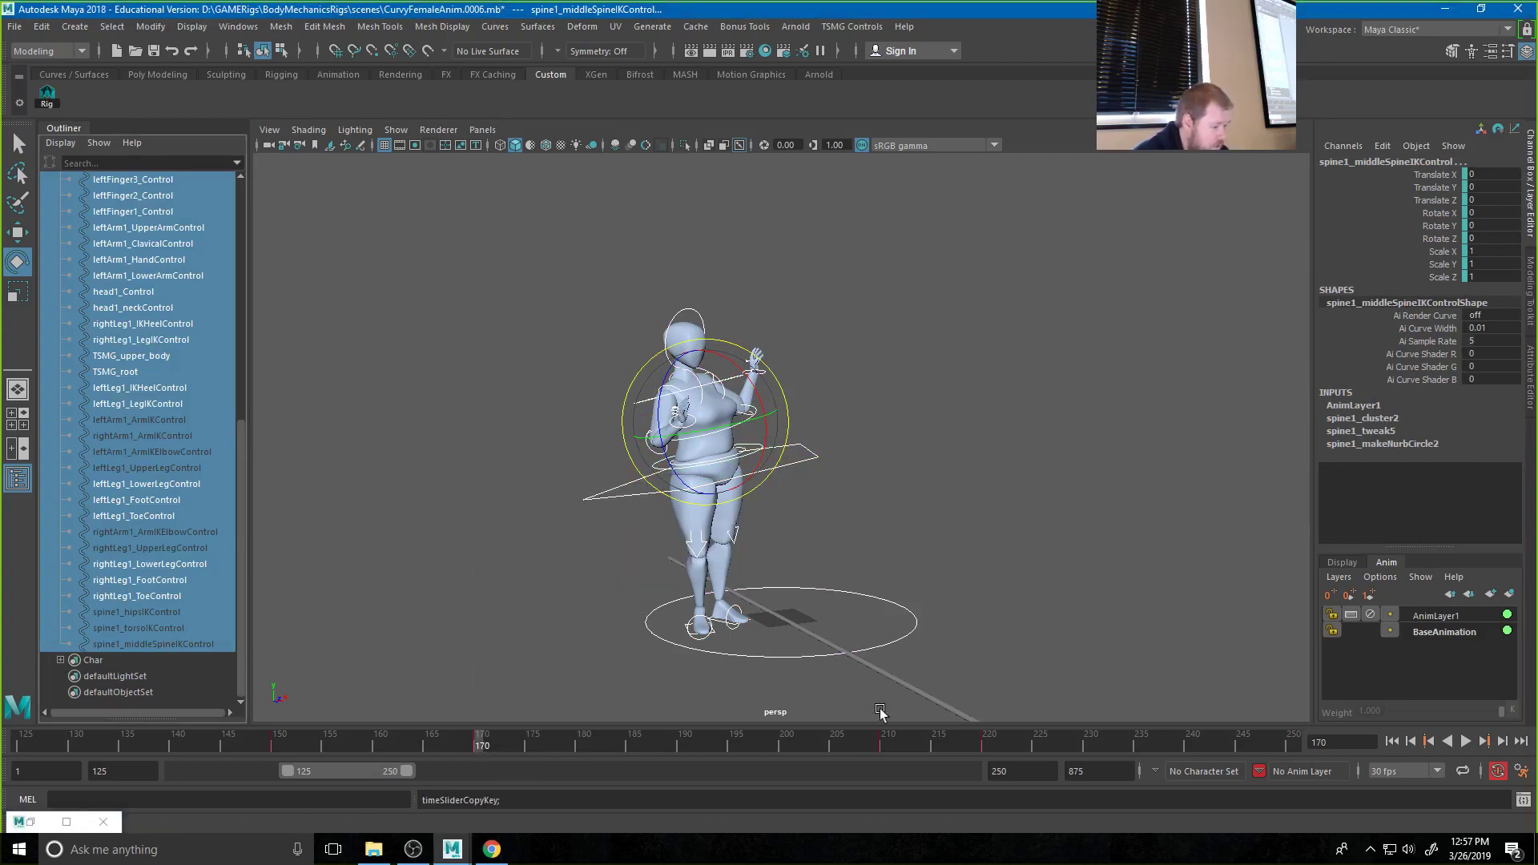
pyautogui.click(881, 745)
pyautogui.rightClick(882, 745)
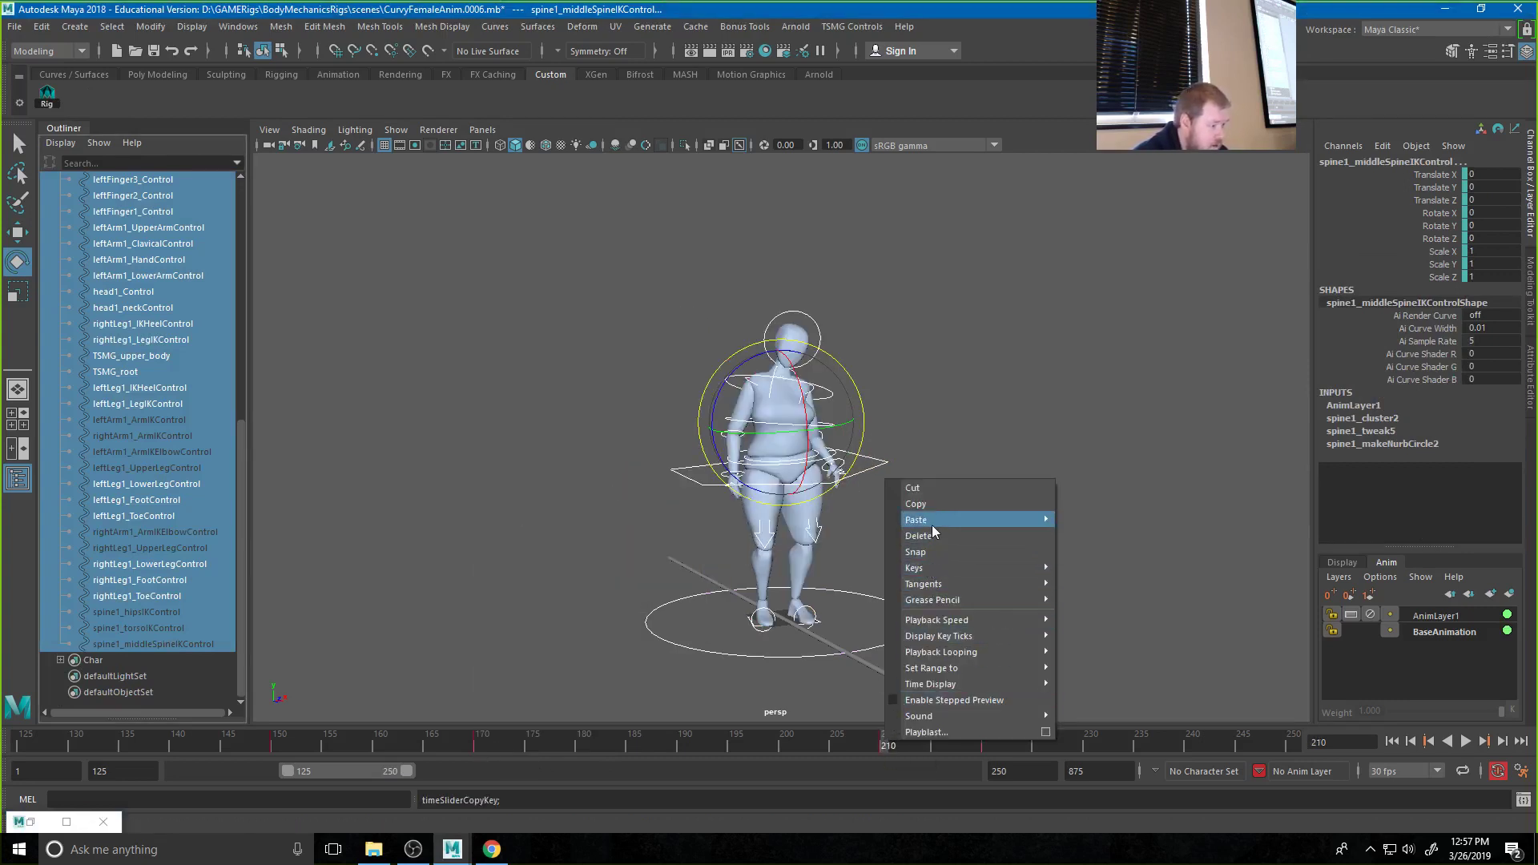
pyautogui.click(1112, 531)
pyautogui.click(1045, 507)
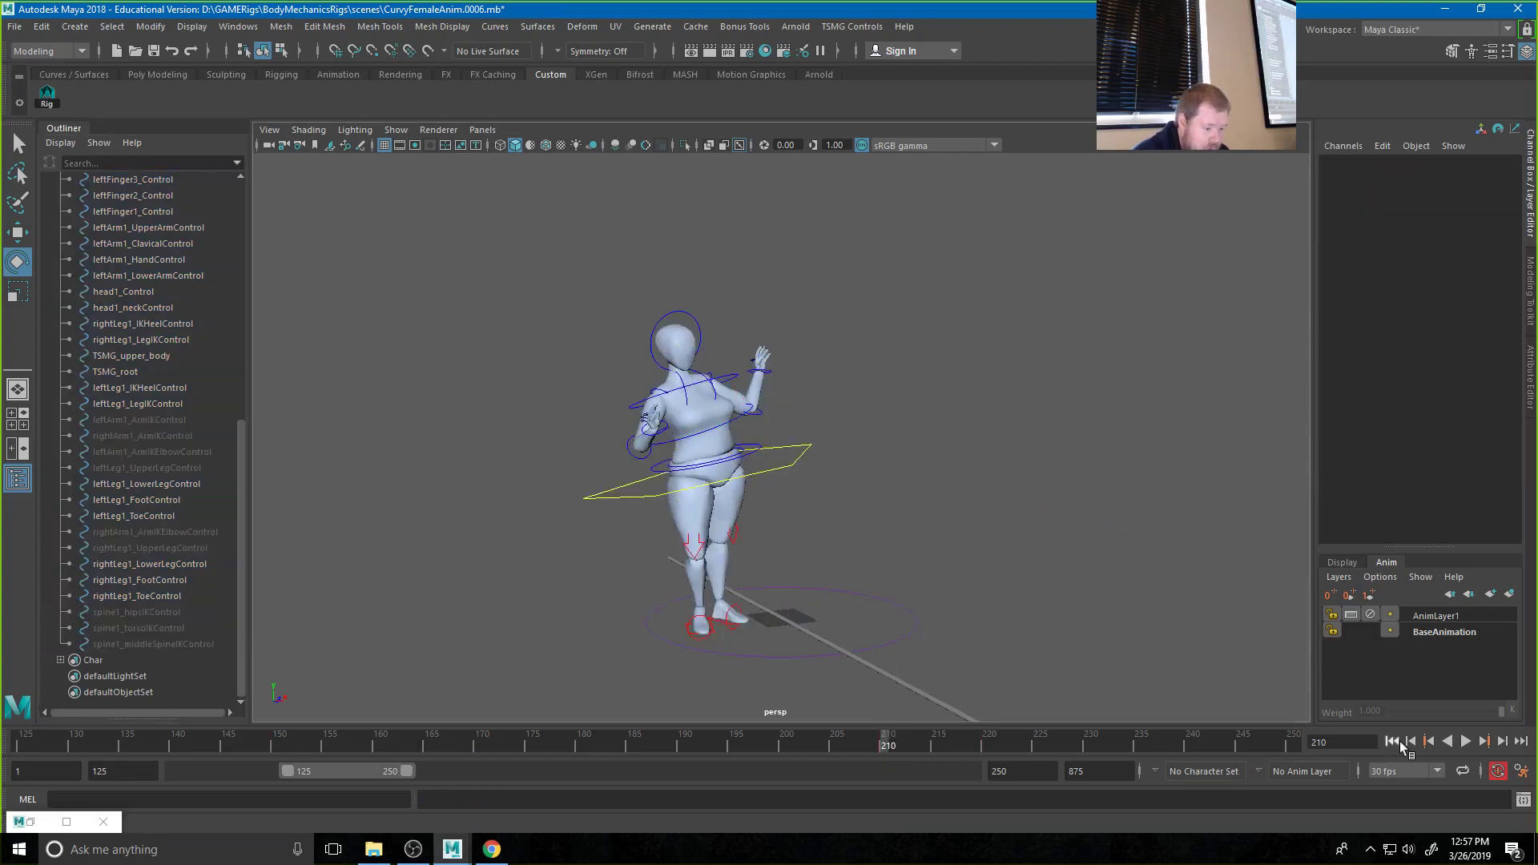
# Play the animation from frame 125 to review the held pose, then stop playback
pyautogui.click(1392, 742)
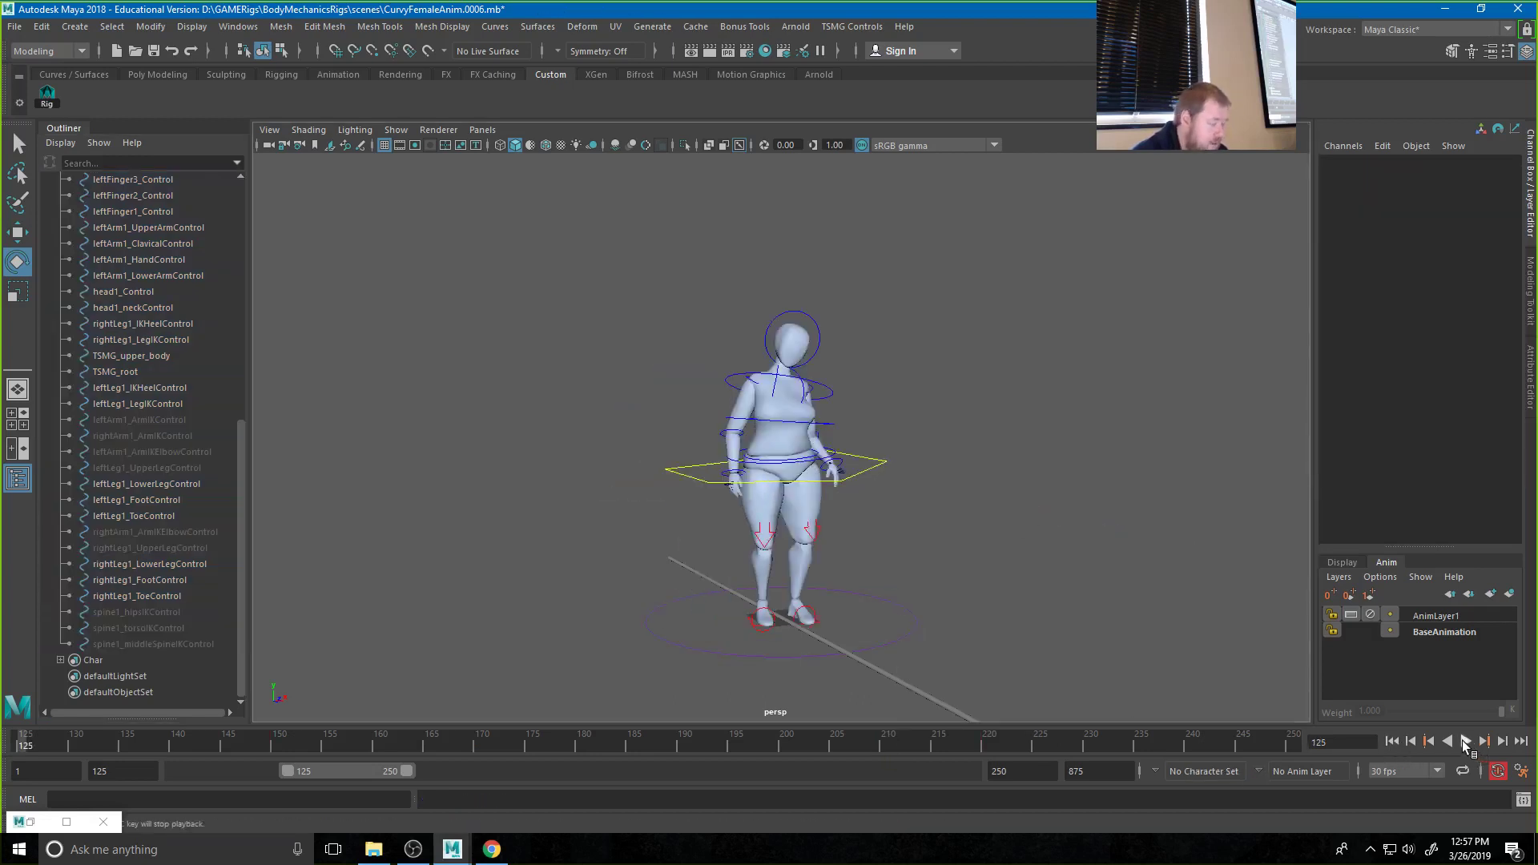
pyautogui.click(1466, 741)
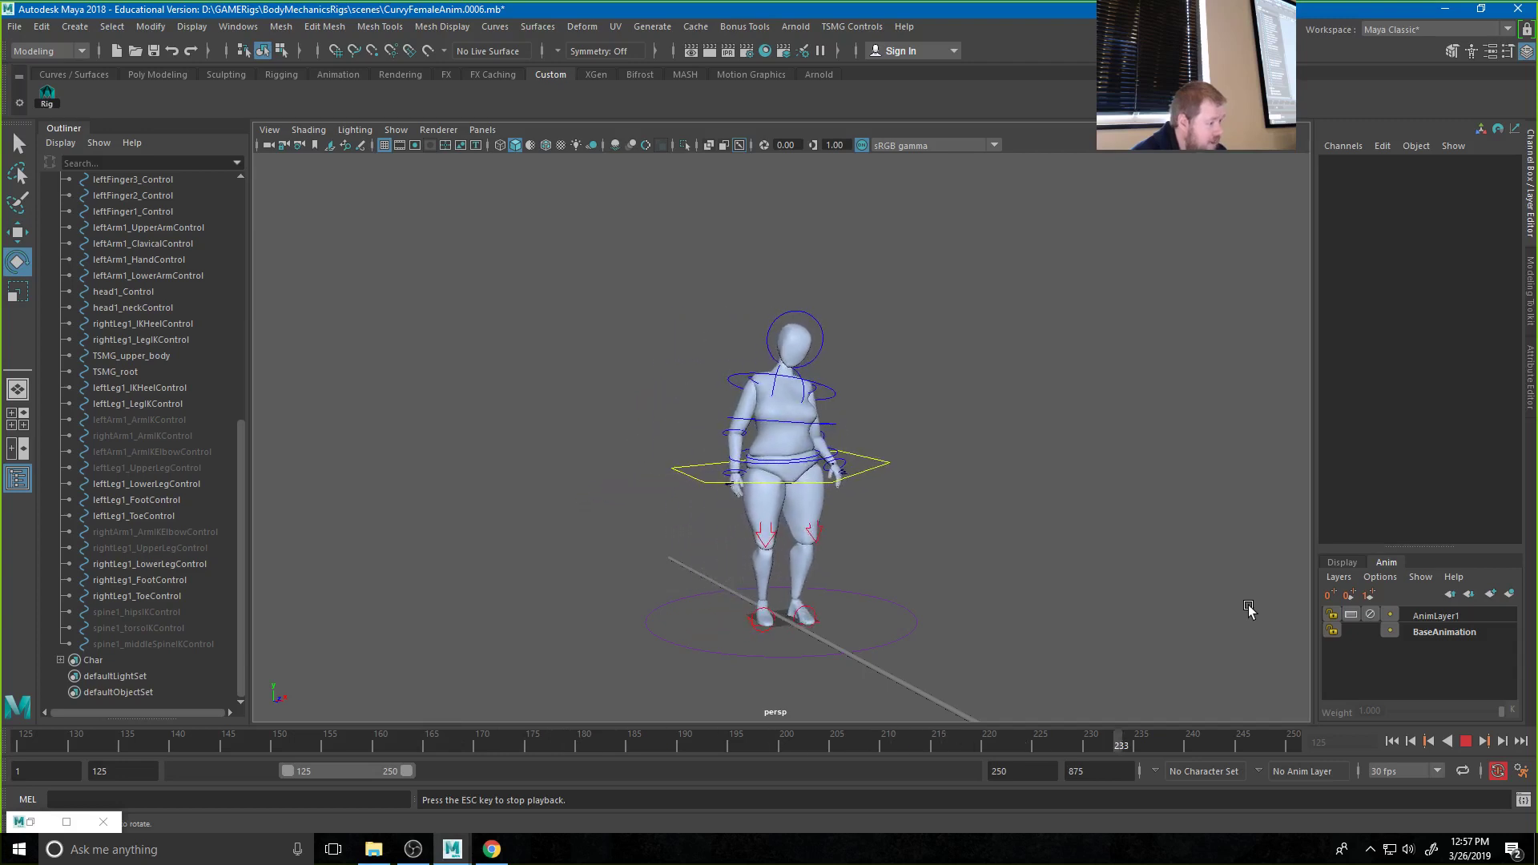
pyautogui.click(1466, 742)
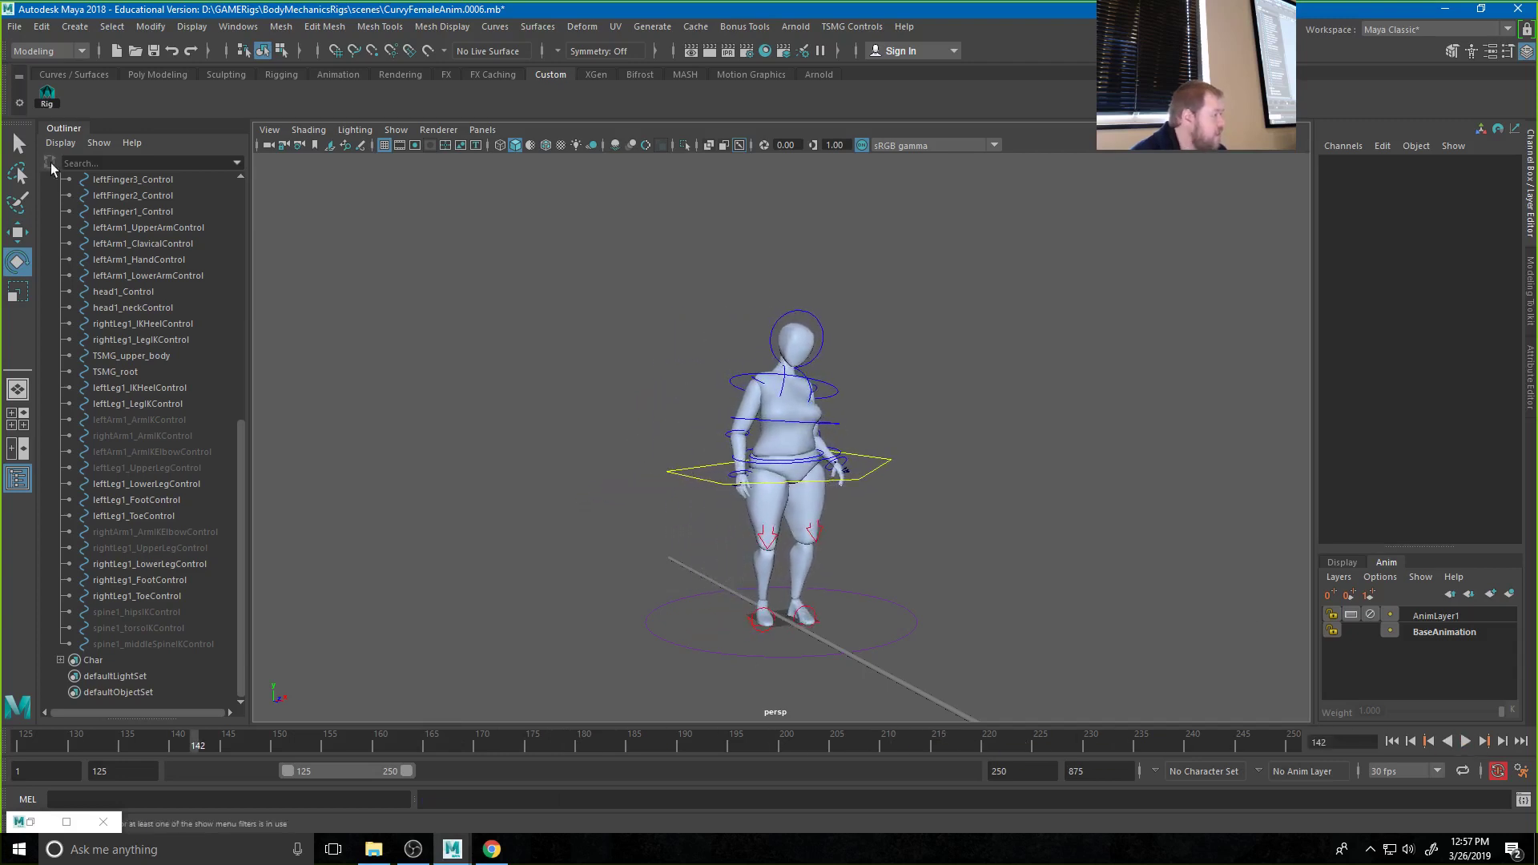
# Select every control in the set, from spine1_middleSpineIKControl back to spine1_lowerSpineControl, and key them at frame 230
pyautogui.click(146, 646)
pyautogui.scroll(9, 96, 521)
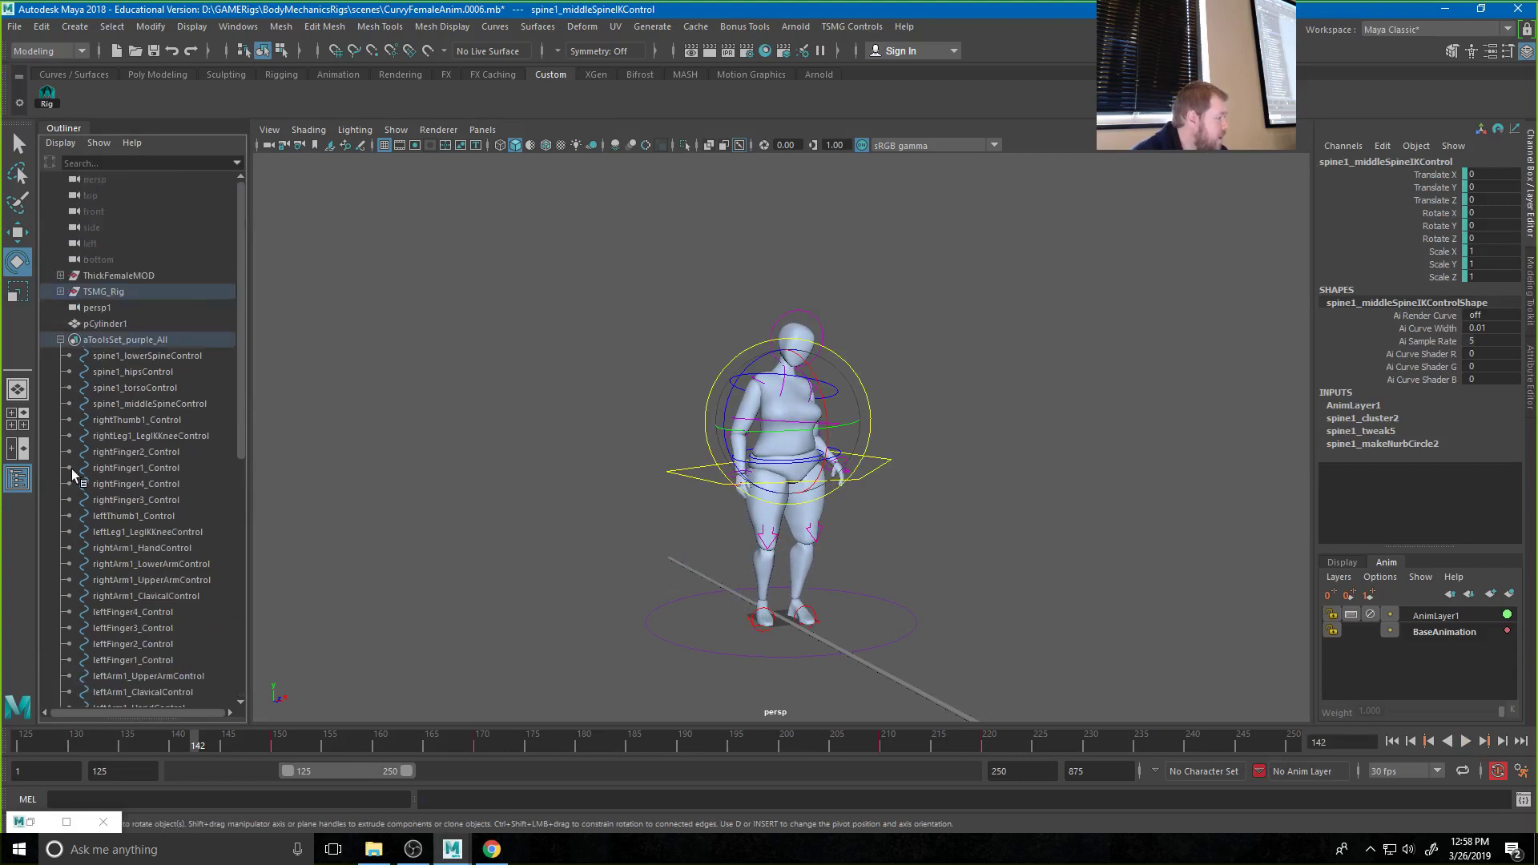
pyautogui.click(132, 343)
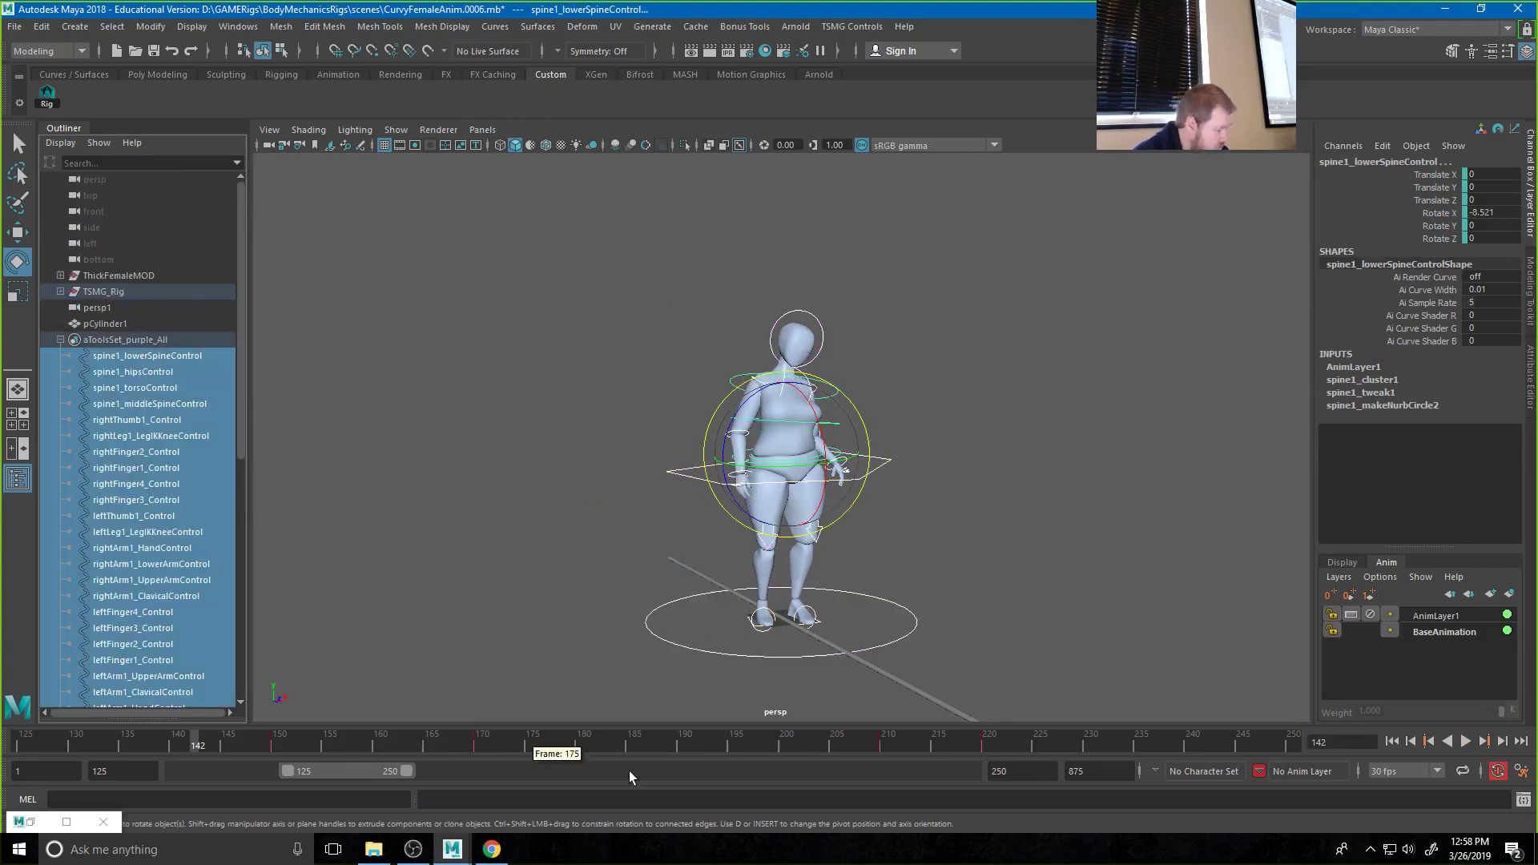
pyautogui.click(988, 745)
pyautogui.moveTo(990, 749); pyautogui.dragTo(1083, 751)
# Play the animation and compare the poses at frames 150 and 170 with the motion between them
pyautogui.hotkey('alt', 'v')
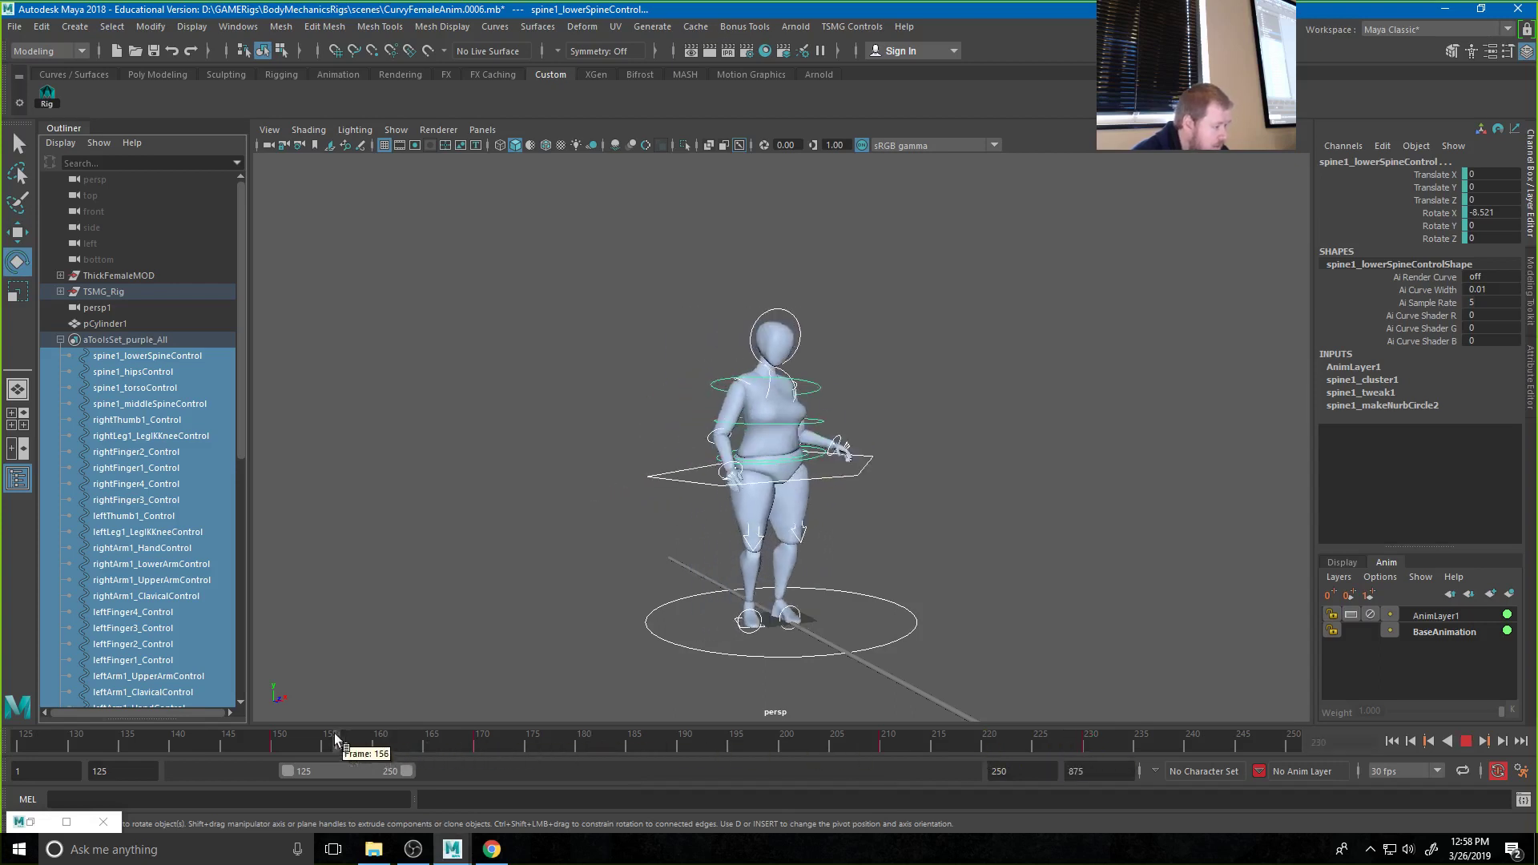
pyautogui.click(276, 745)
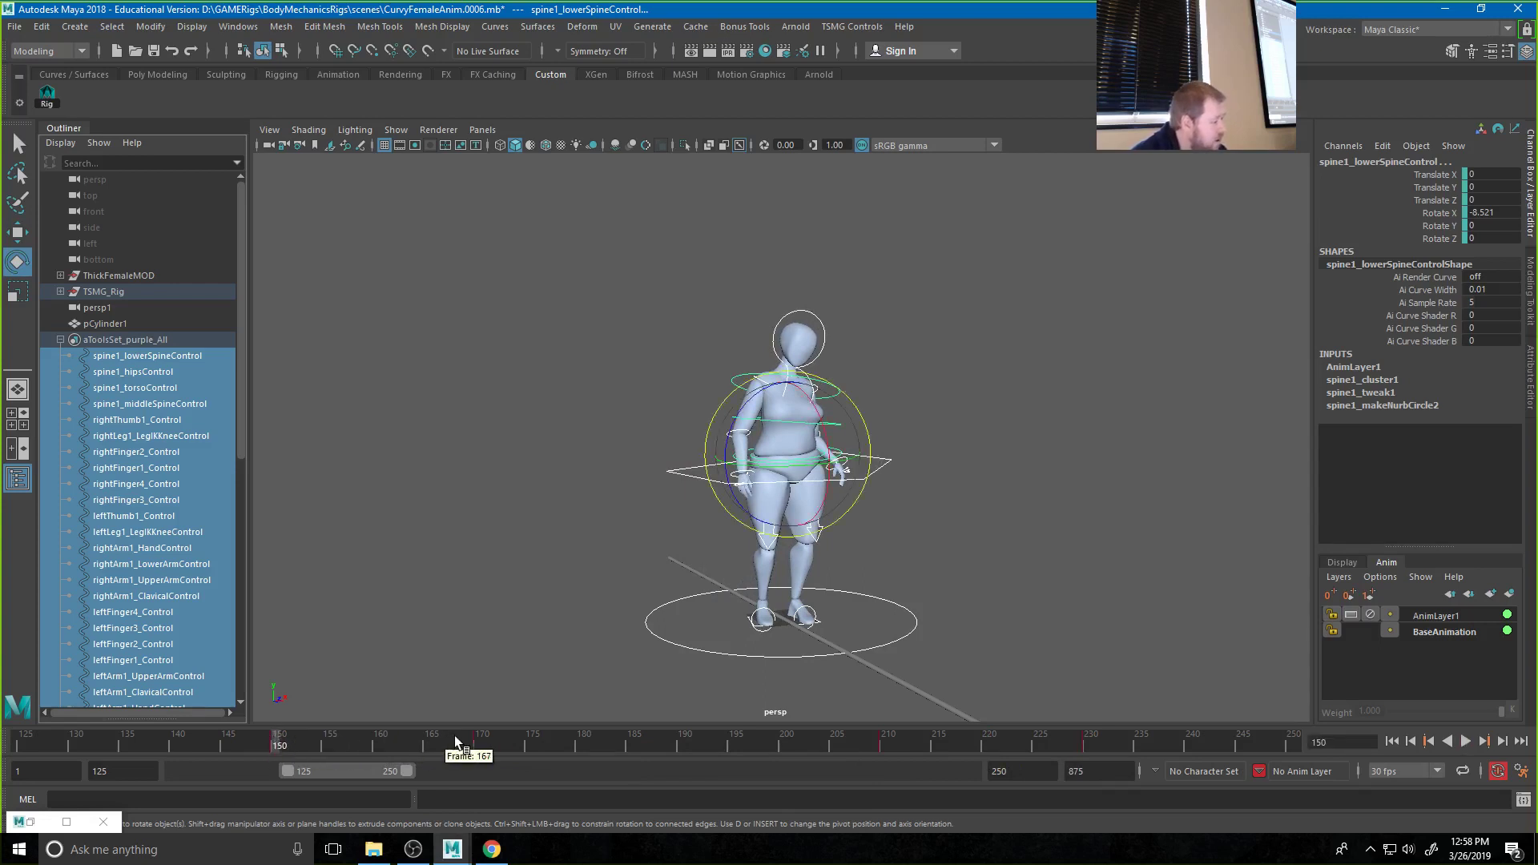
pyautogui.click(481, 745)
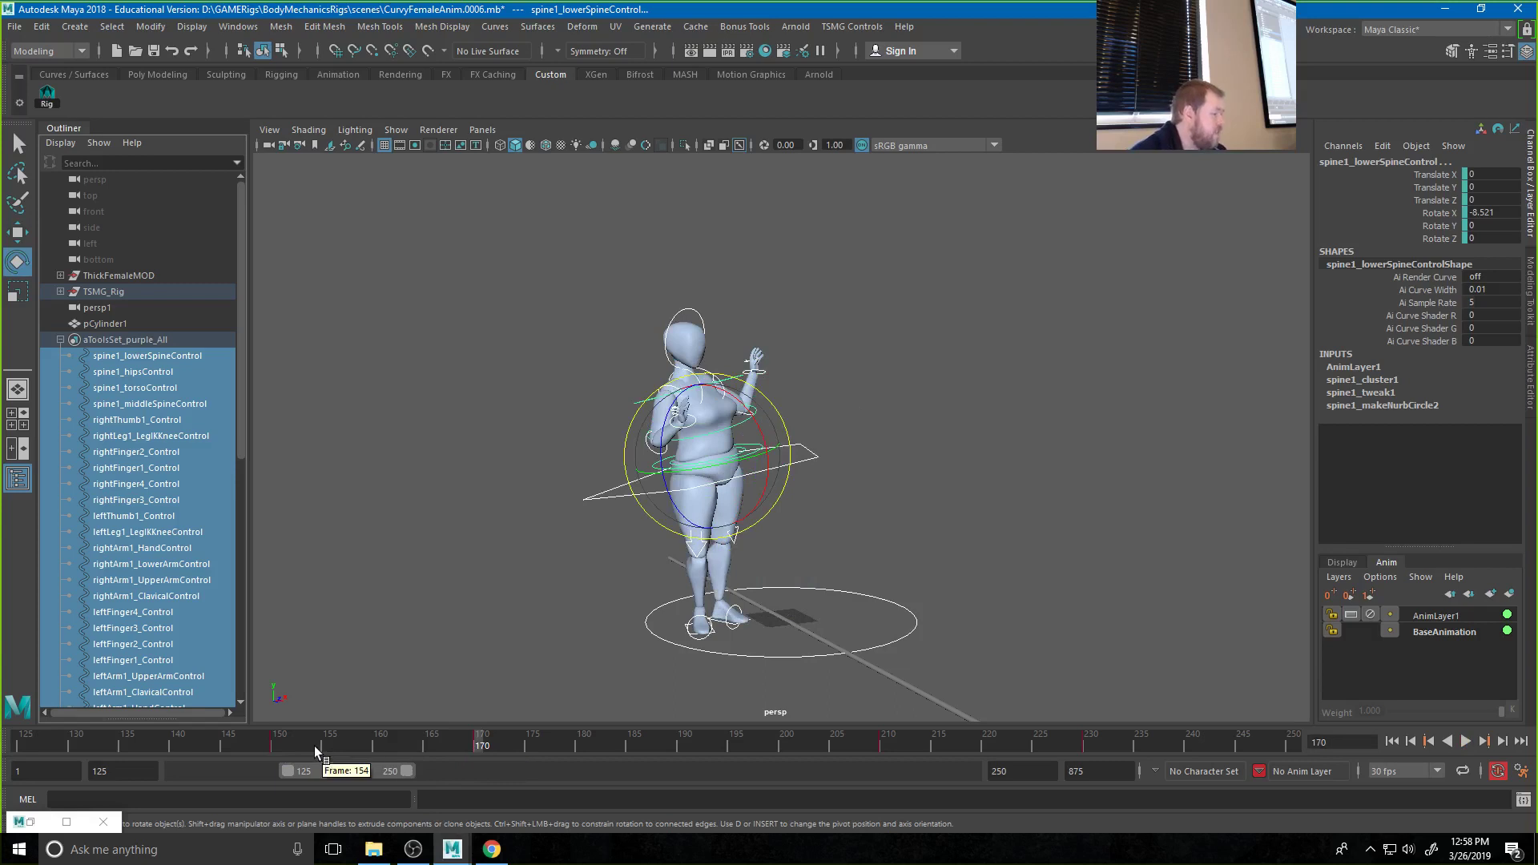
pyautogui.hotkey('alt', 'v')
pyautogui.moveTo(328, 746); pyautogui.dragTo(339, 744)
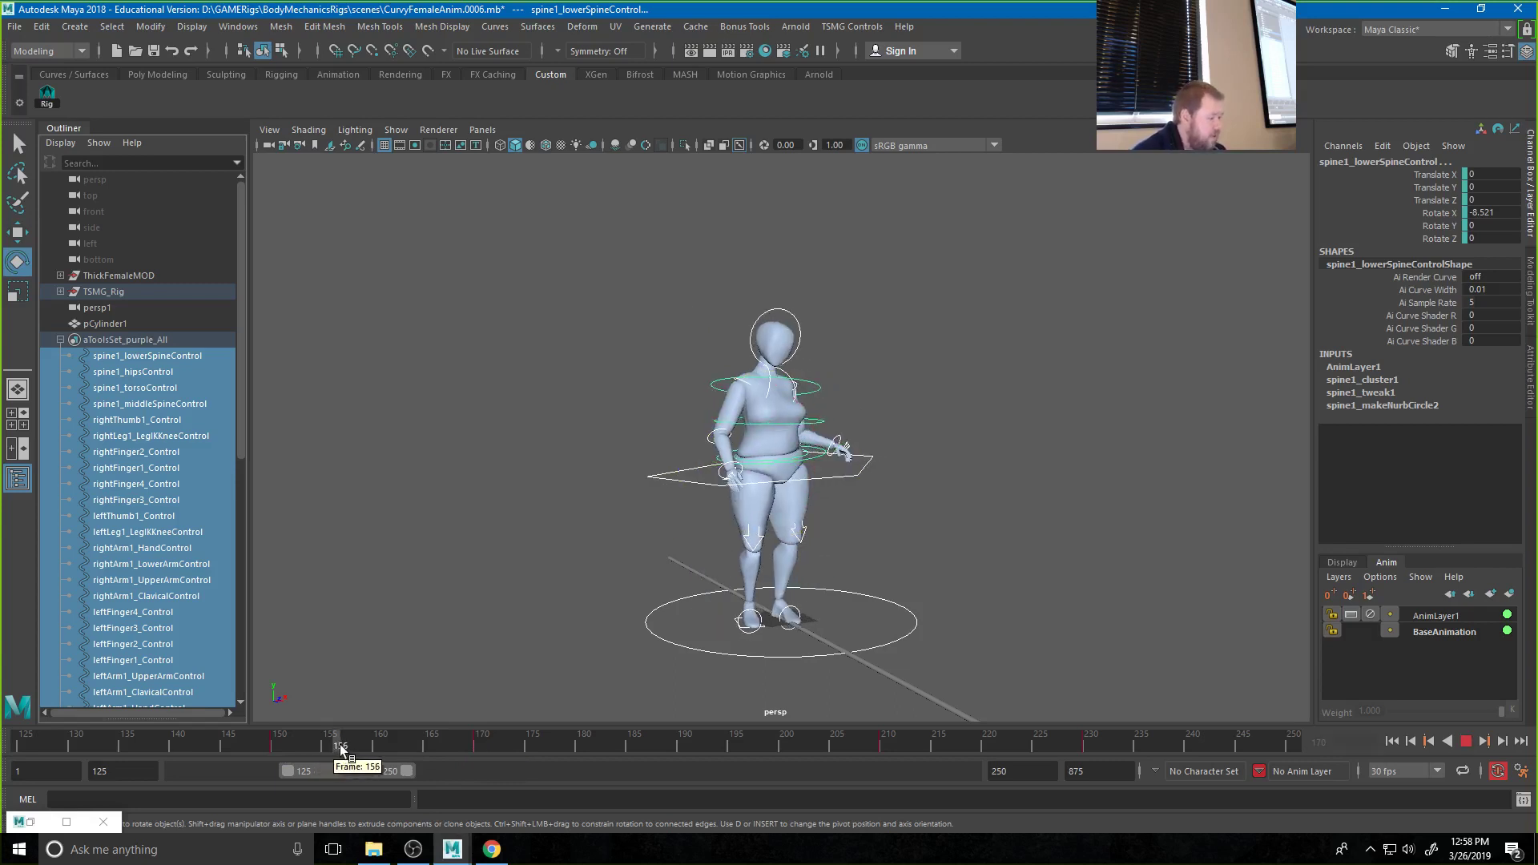
# Copy the frame 150 keys of all controls, paste them at frame 157, and clear the selection
pyautogui.click(276, 748)
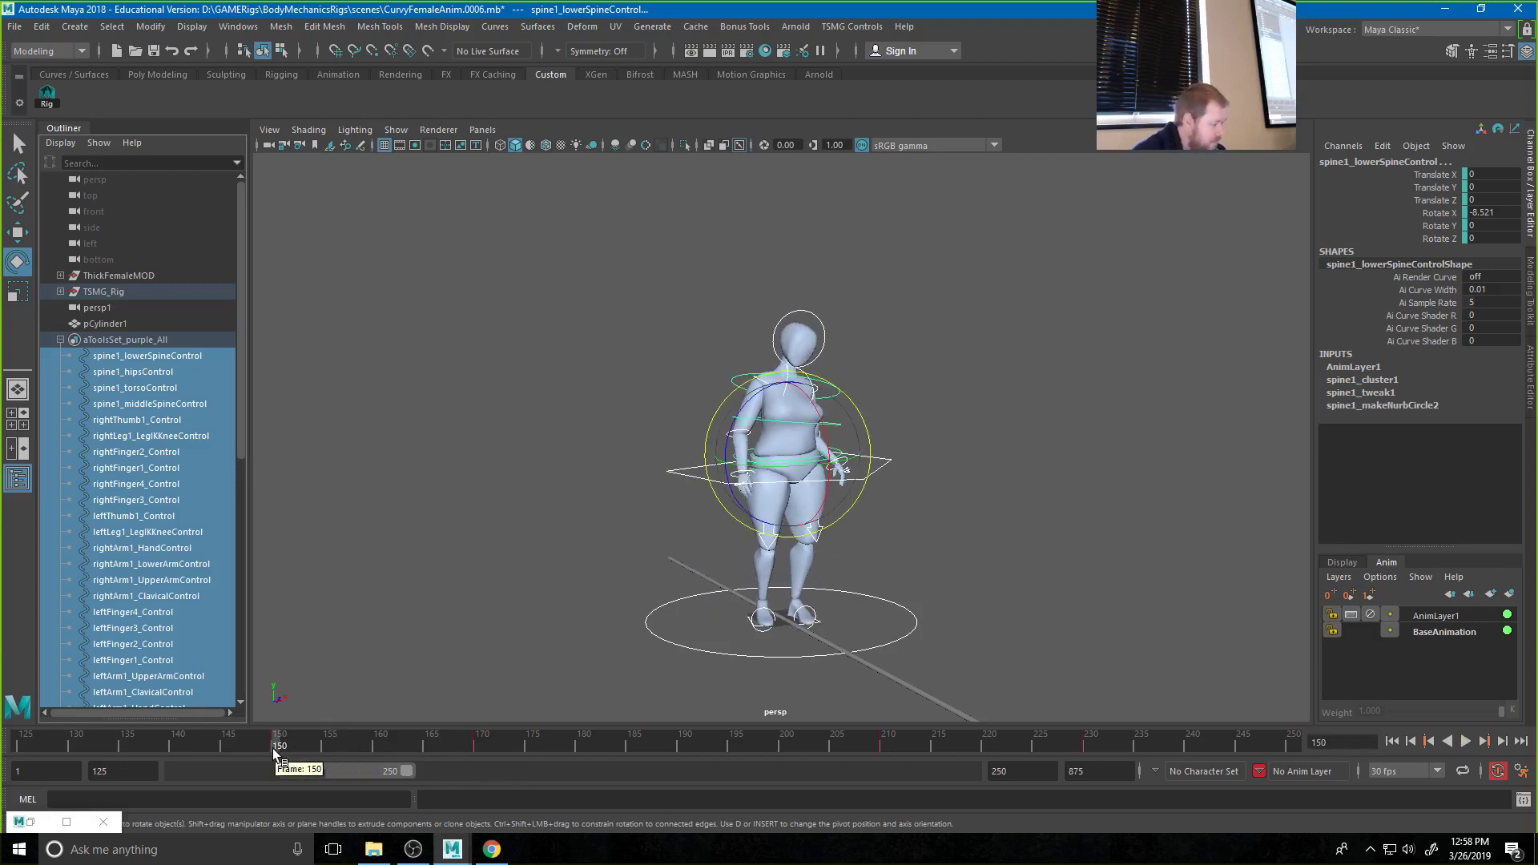
pyautogui.rightClick(277, 747)
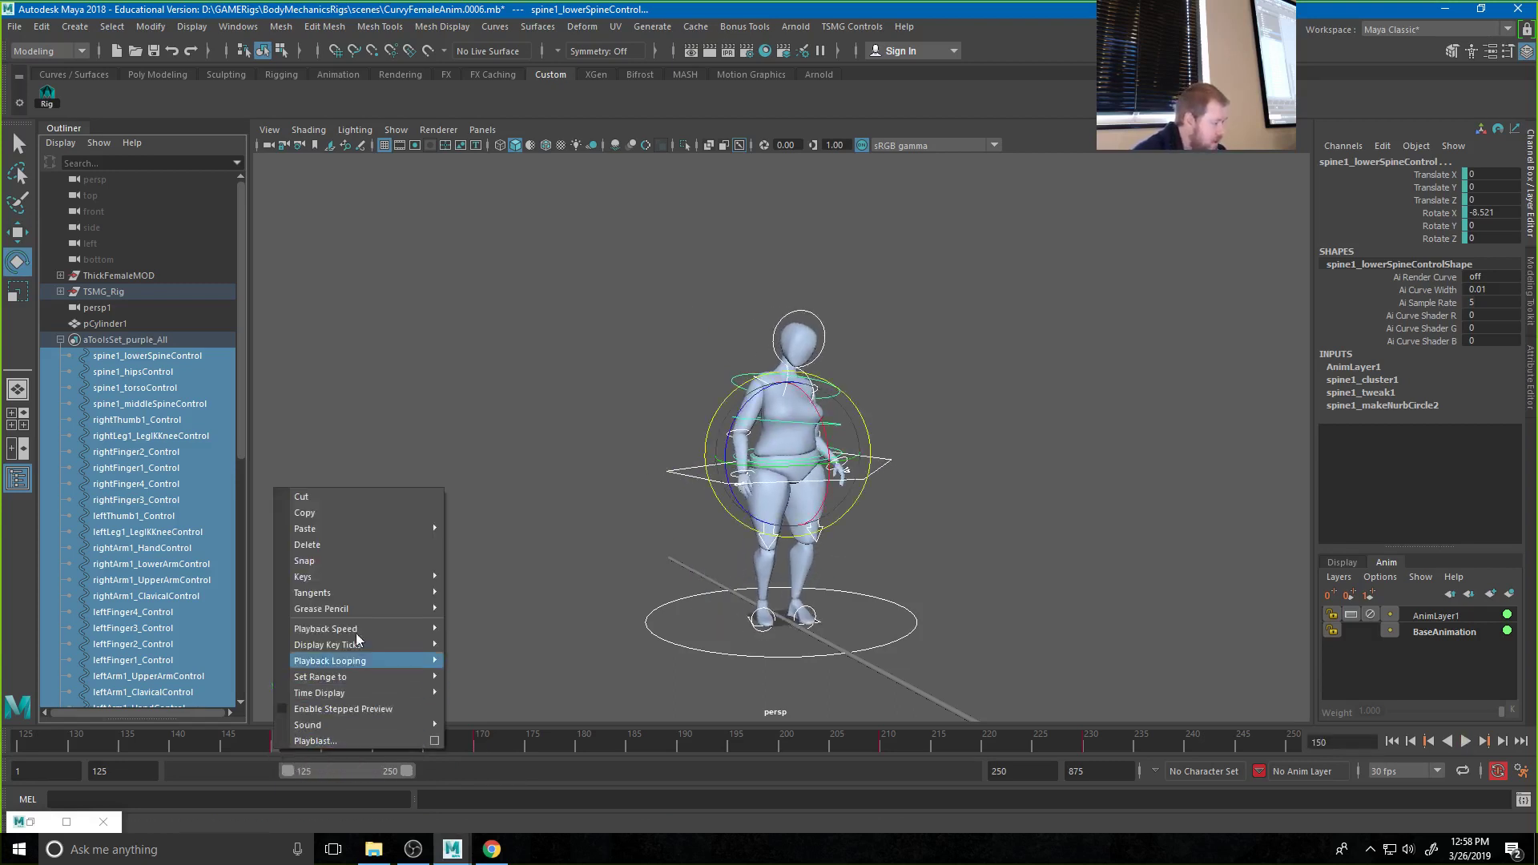
pyautogui.click(330, 511)
pyautogui.click(348, 743)
pyautogui.rightClick(345, 743)
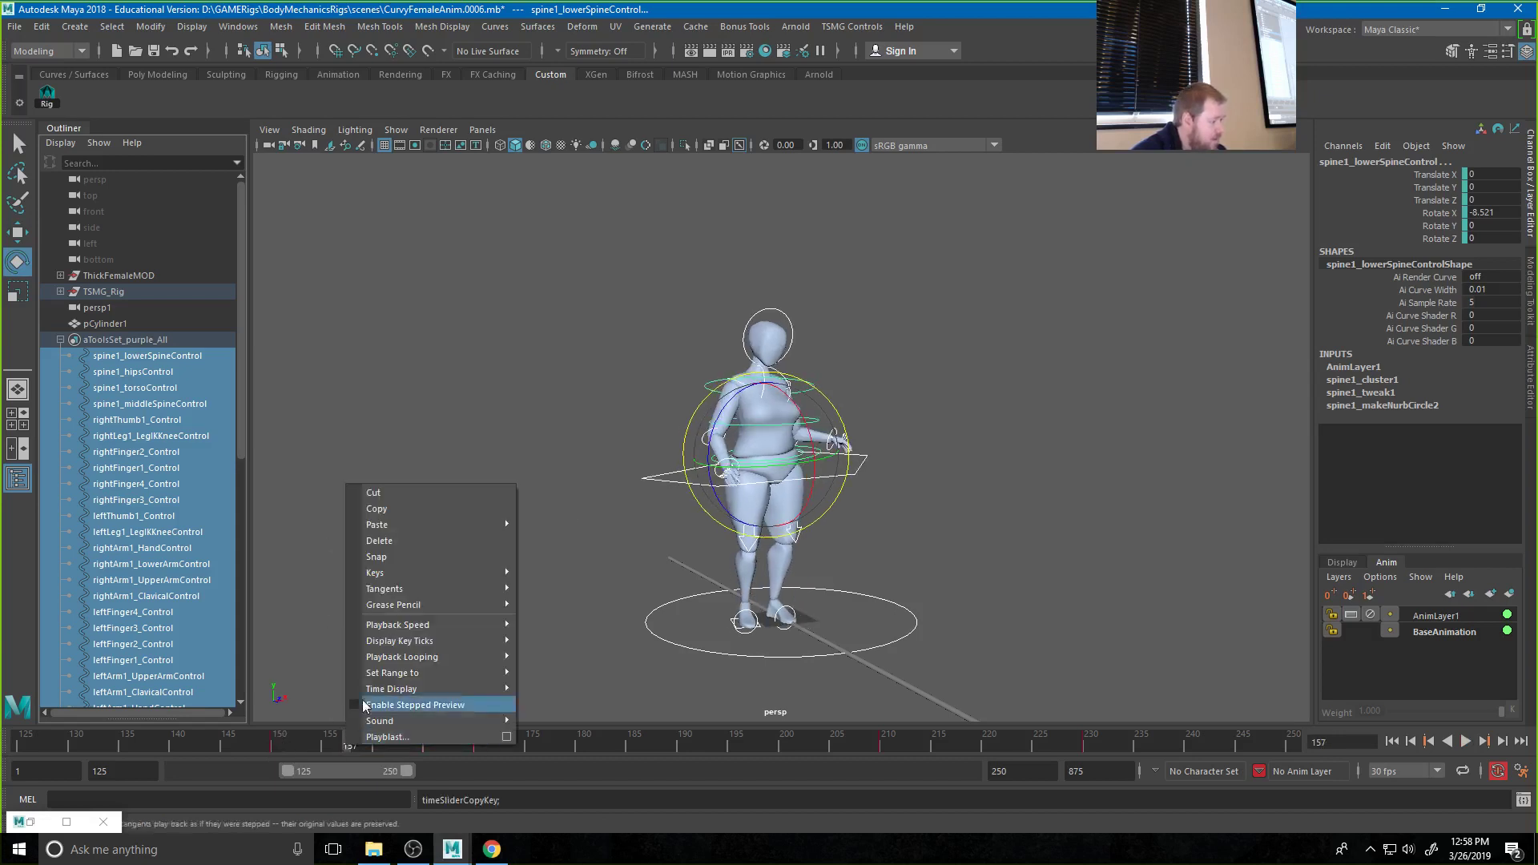
pyautogui.moveTo(392, 525)
pyautogui.click(549, 535)
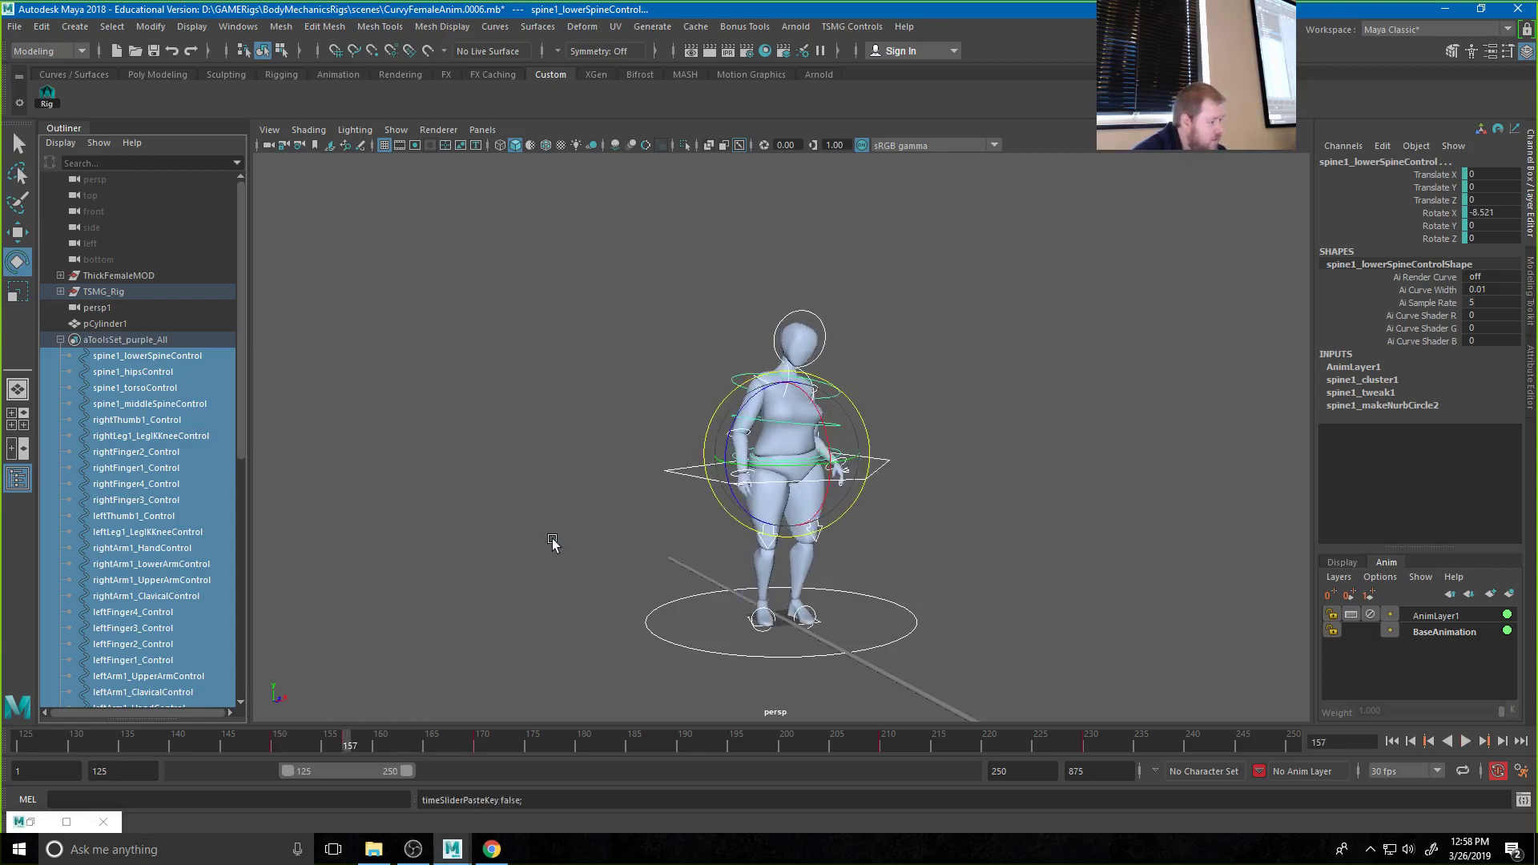
pyautogui.click(1003, 522)
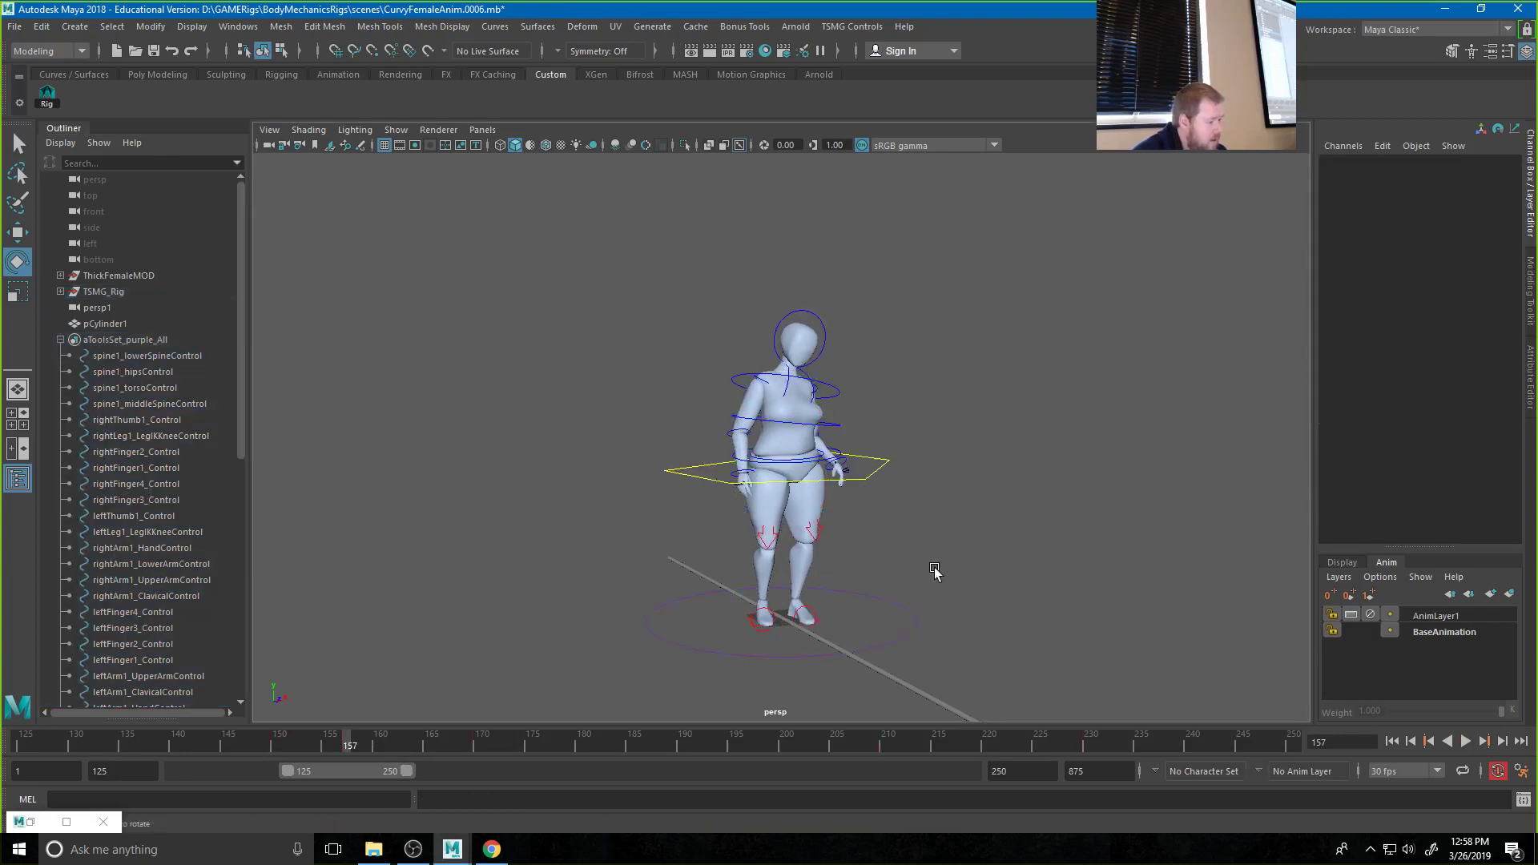
# Copy the right leg IK control's frame 170 key and paste it at frame 157 to plant the step earlier
pyautogui.click(745, 623)
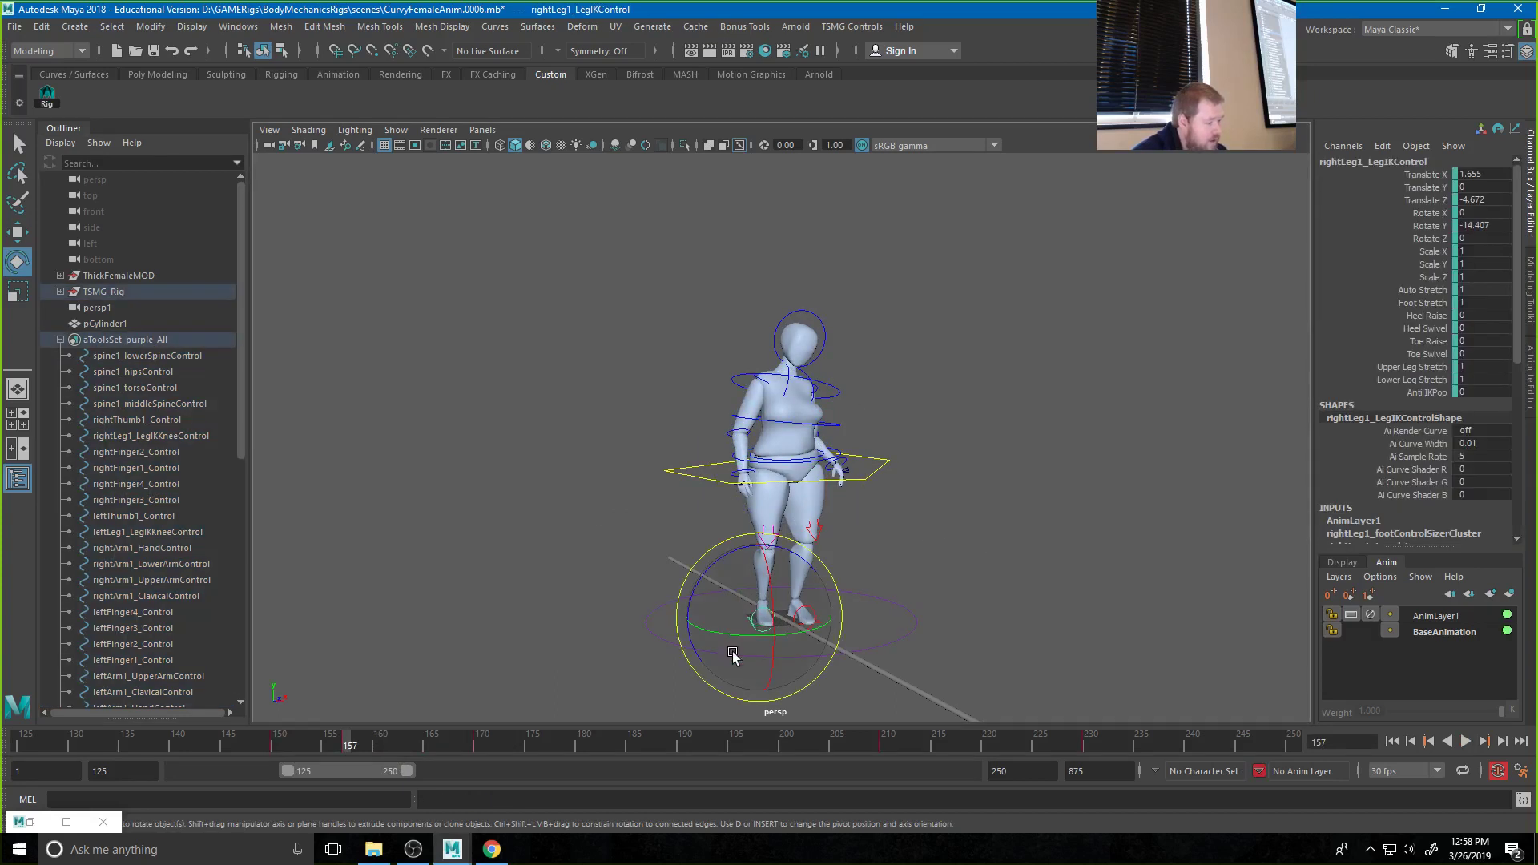
pyautogui.click(476, 745)
pyautogui.rightClick(476, 745)
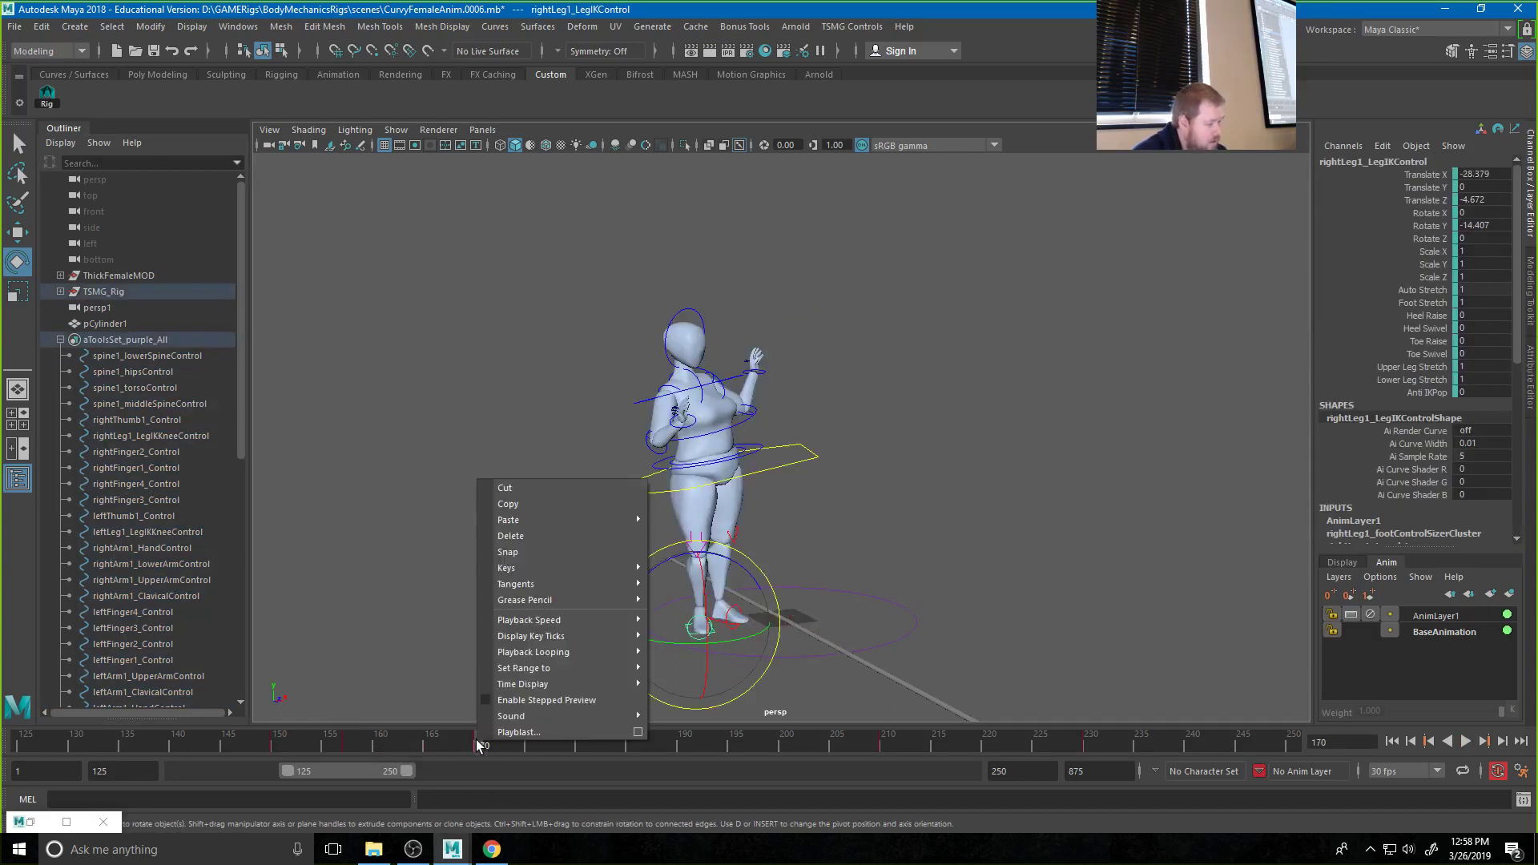
pyautogui.click(519, 506)
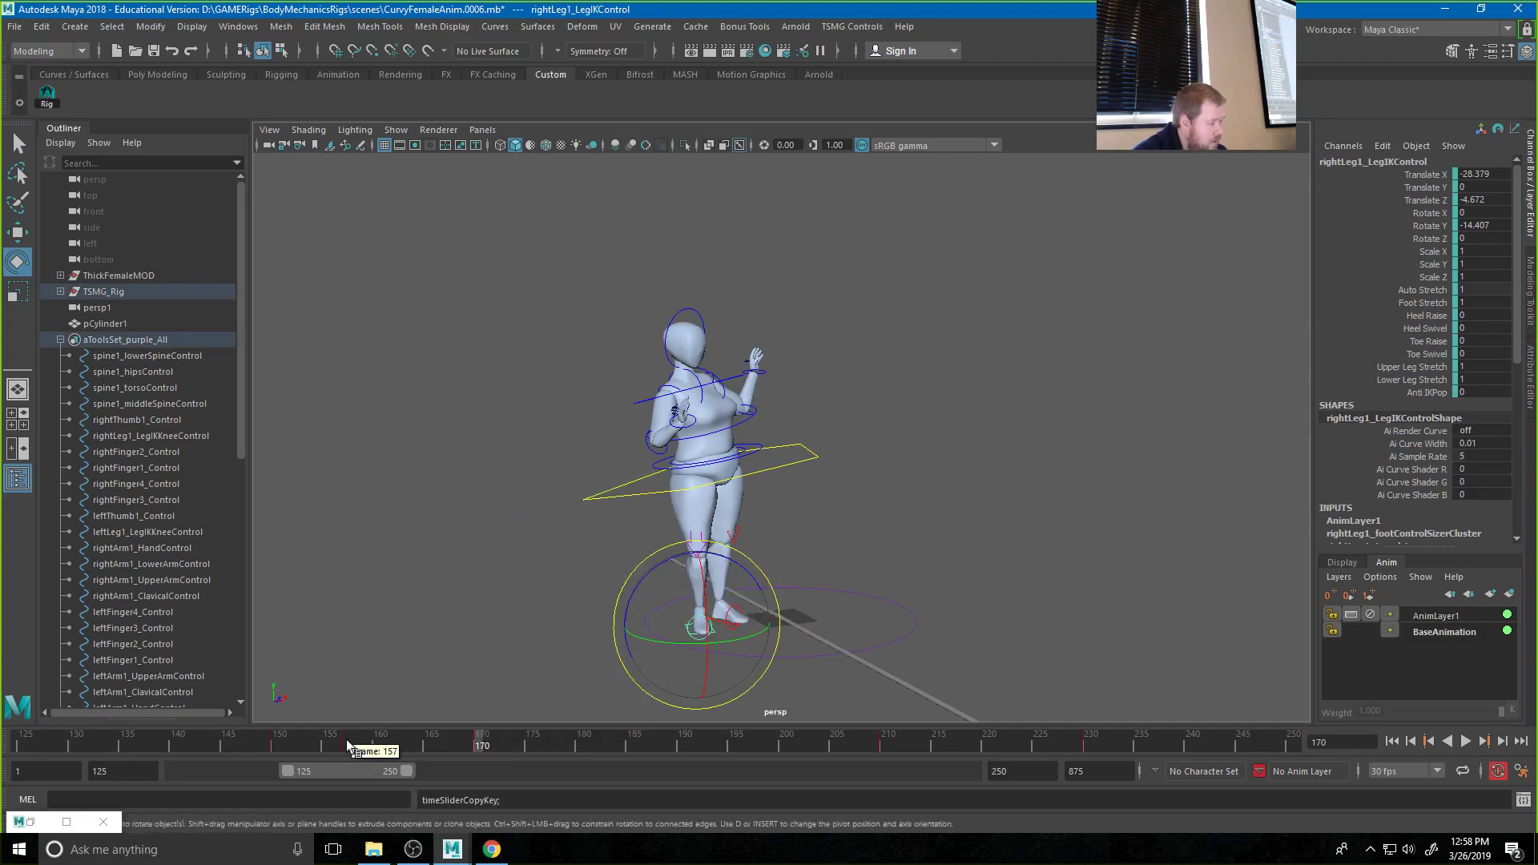
pyautogui.click(350, 739)
pyautogui.rightClick(350, 739)
pyautogui.moveTo(398, 528)
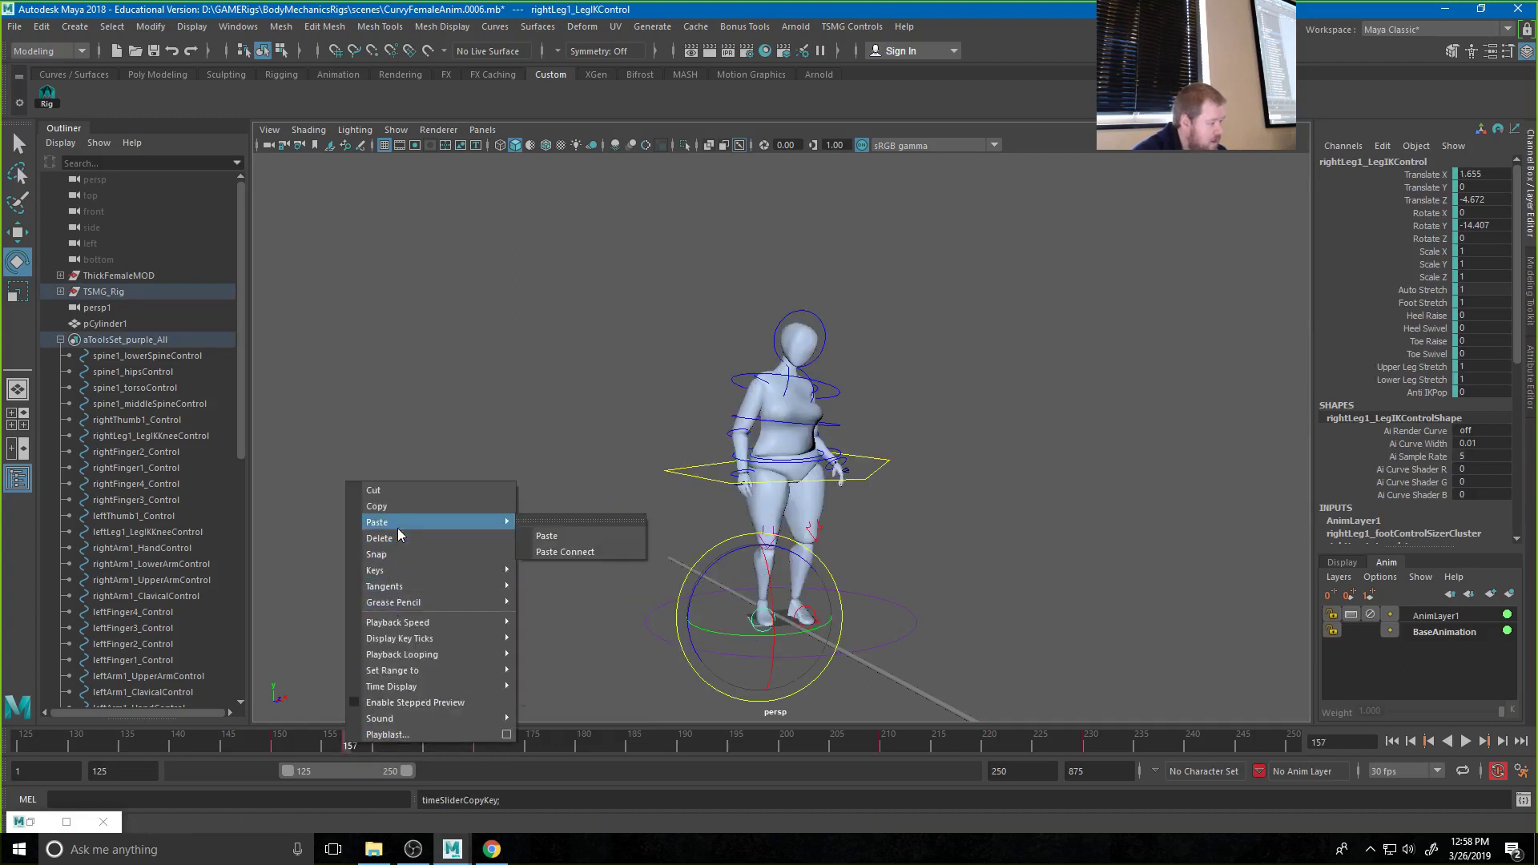
pyautogui.click(544, 535)
# At frame 157, rotate the right heel control to about X 16.7, Y 6.5, Z -20.8, and lower and tilt the upper body control
pyautogui.click(658, 535)
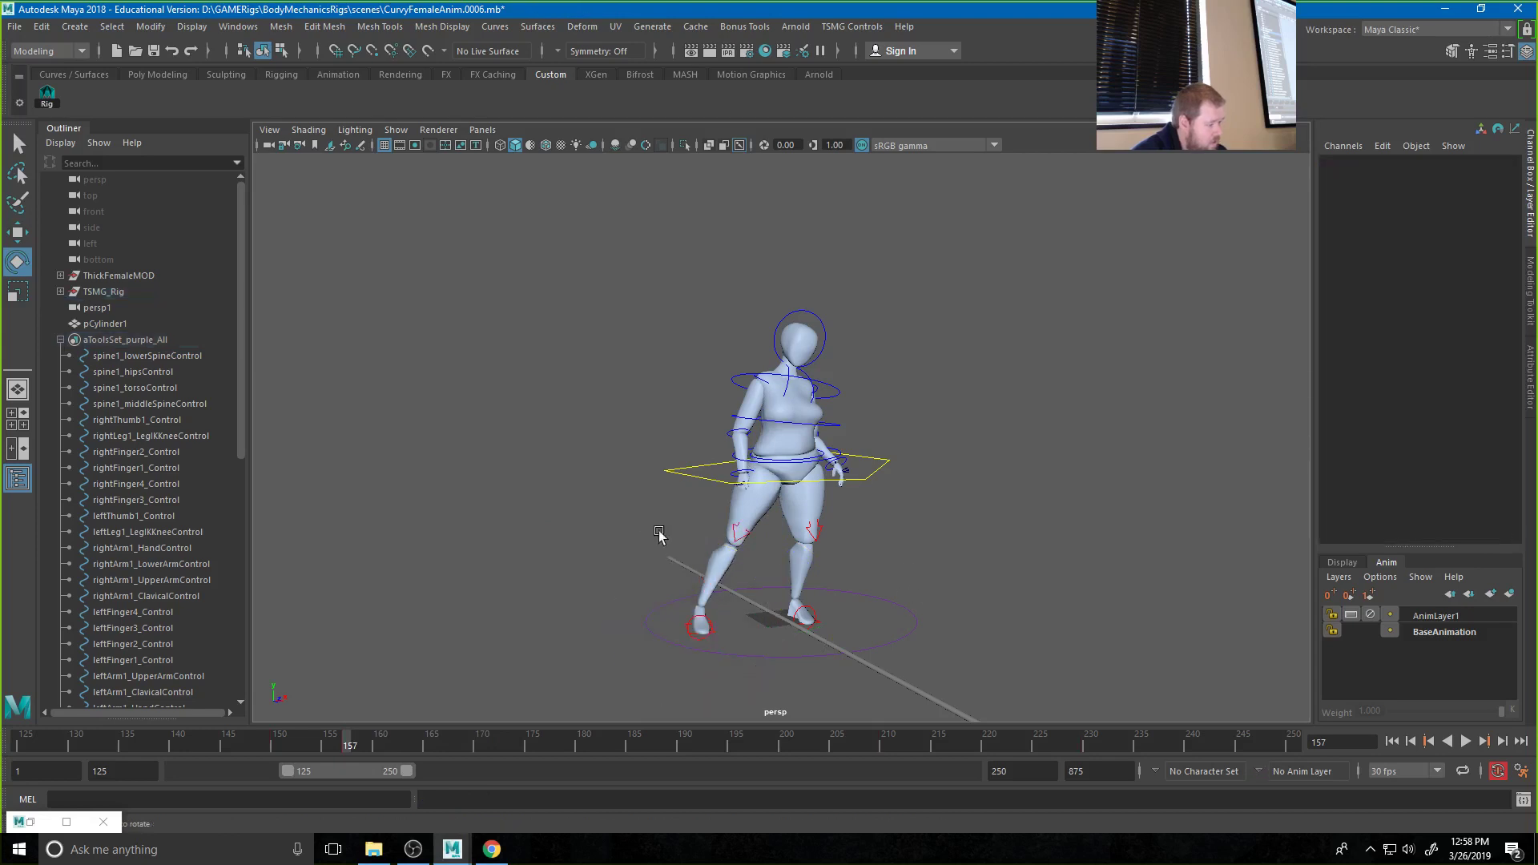
pyautogui.click(696, 624)
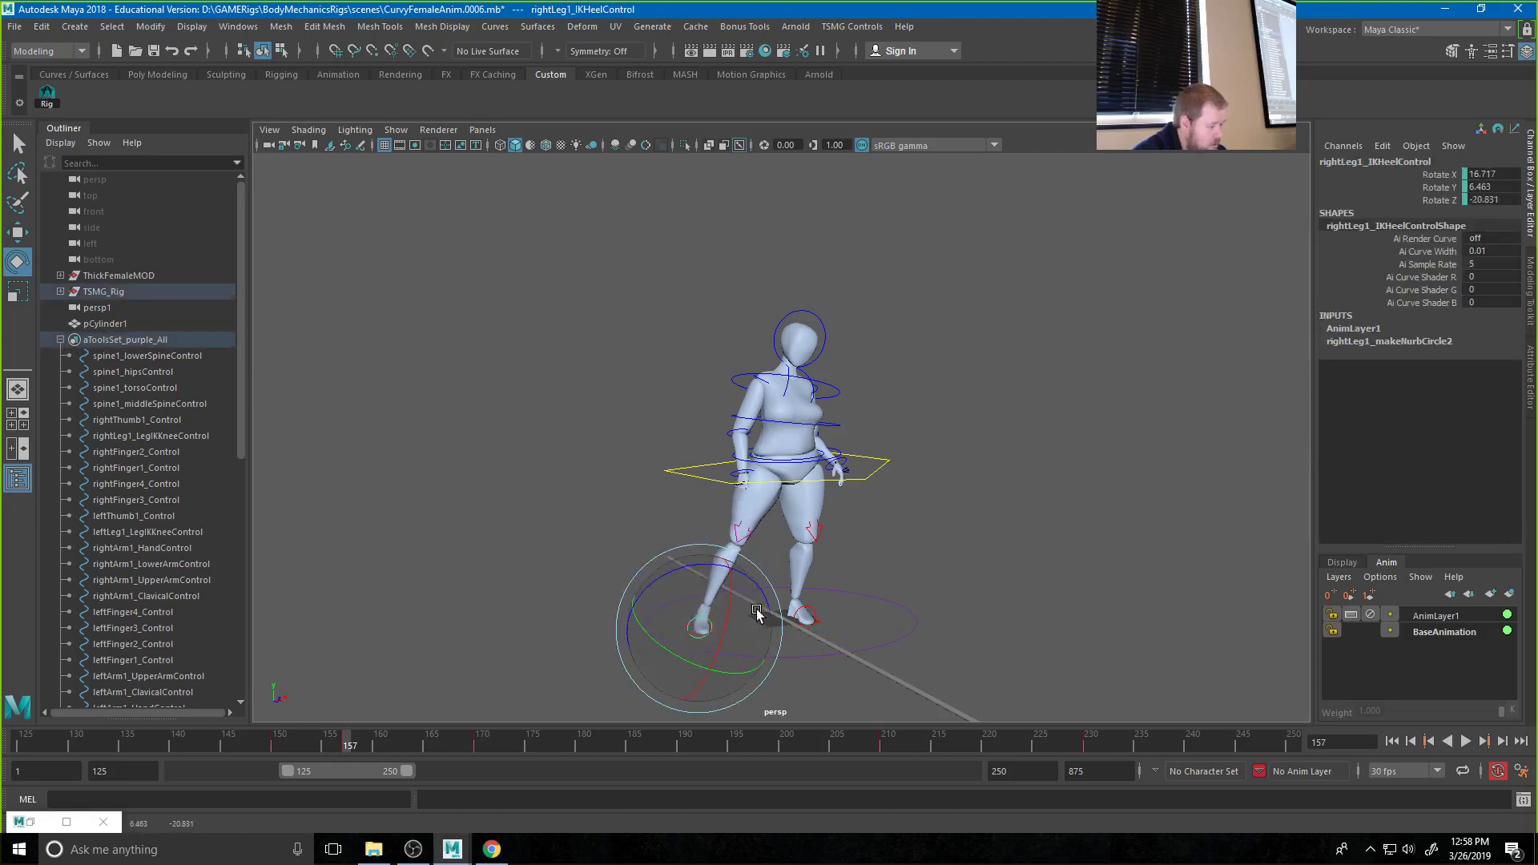
pyautogui.click(815, 502)
pyautogui.press('w')
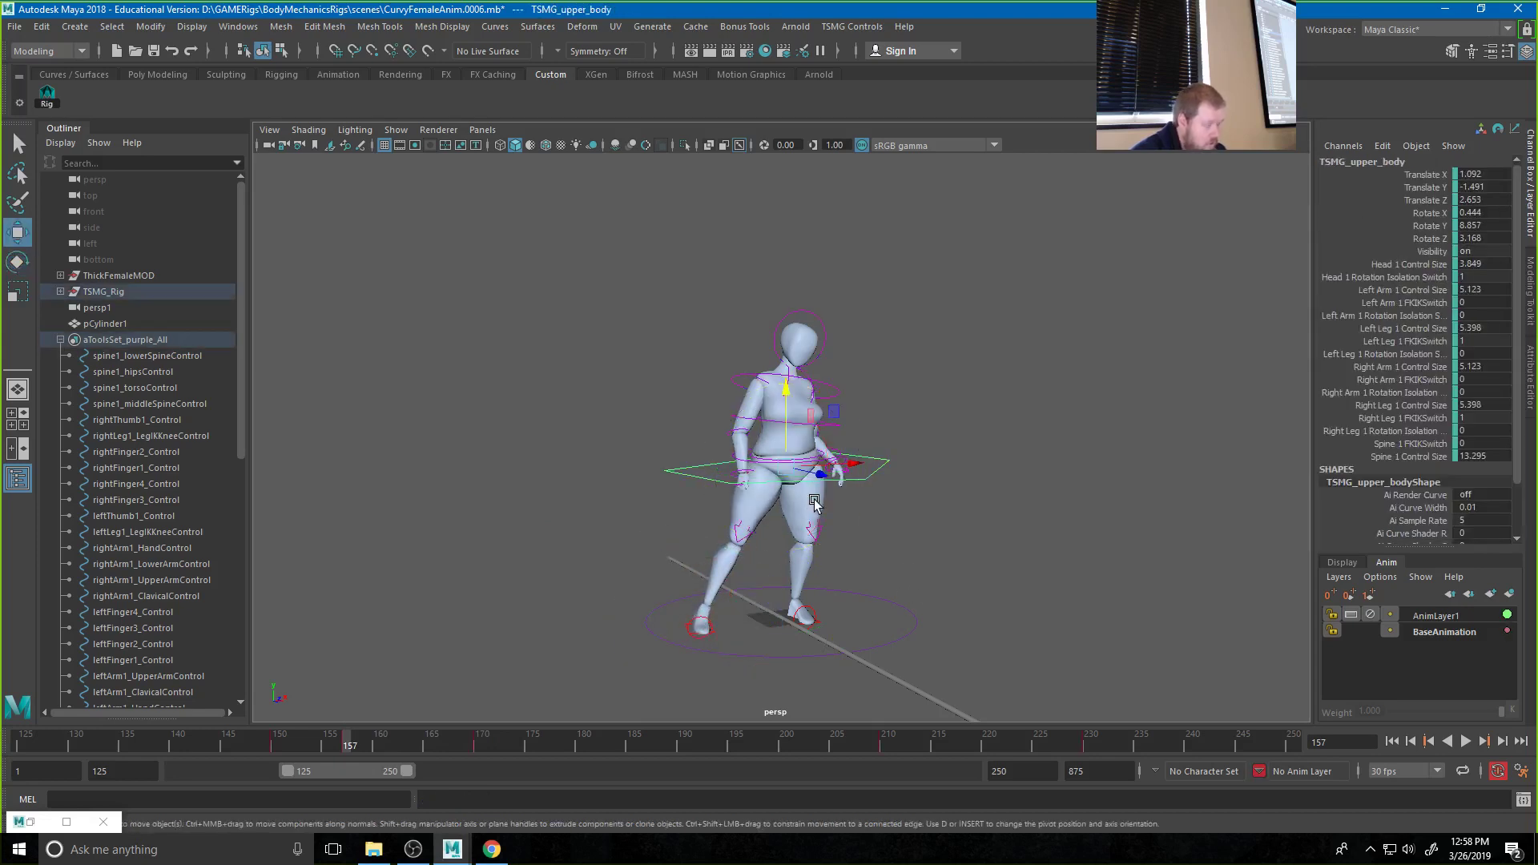
pyautogui.moveTo(793, 467)
pyautogui.mouseDown()
pyautogui.moveTo(771, 467)
pyautogui.moveTo(780, 452)
pyautogui.mouseUp()
pyautogui.press('e')
pyautogui.click(945, 440)
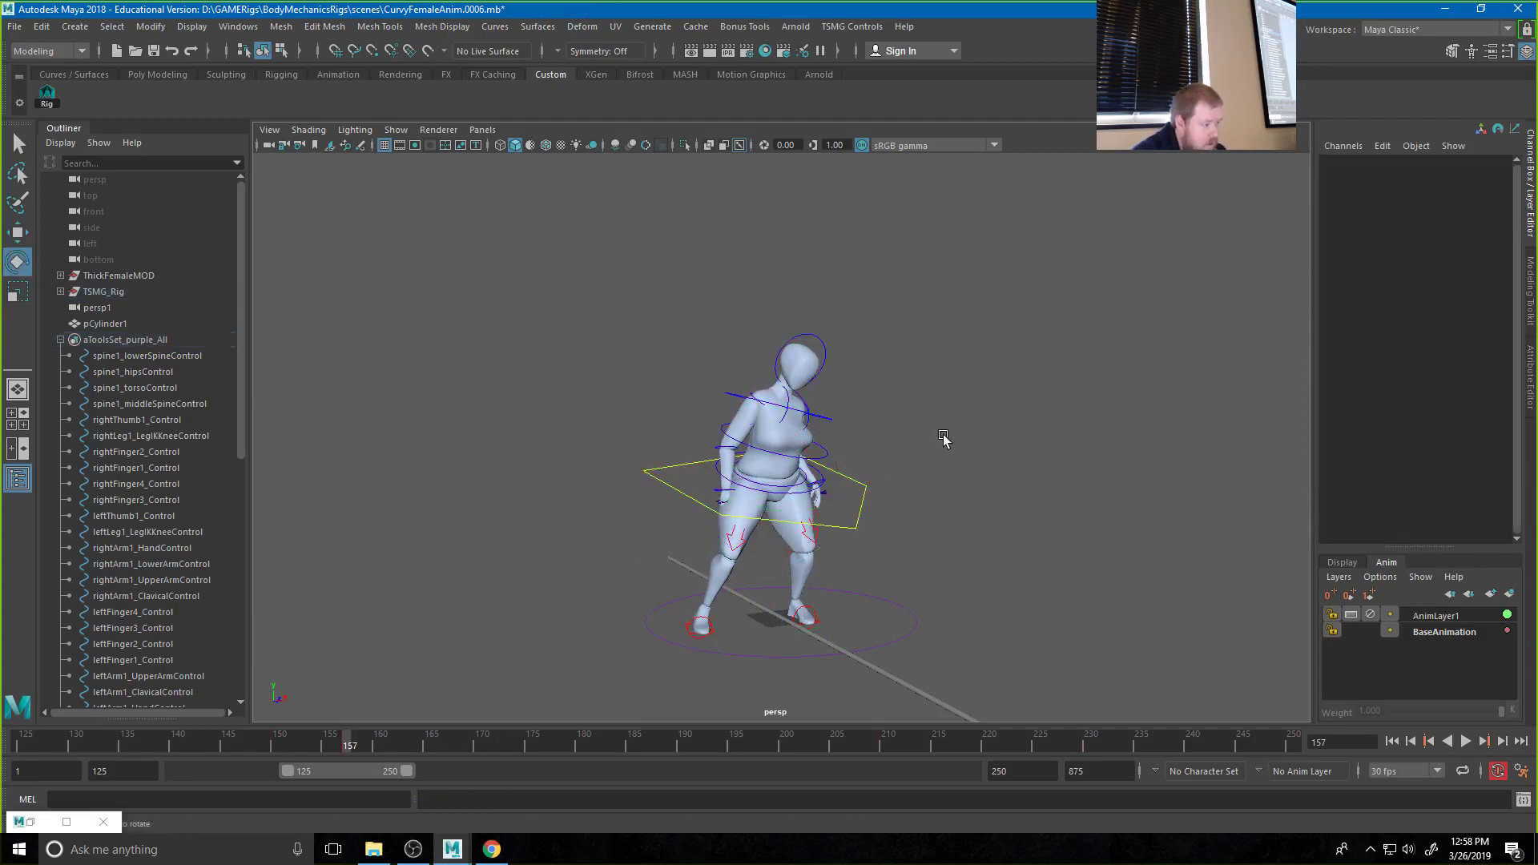
# Pose the right arm at frame 157, rotating the upper arm to about X 33.4, Y -5.6, Z -11.7 and bending the forearm and hand
pyautogui.click(750, 394)
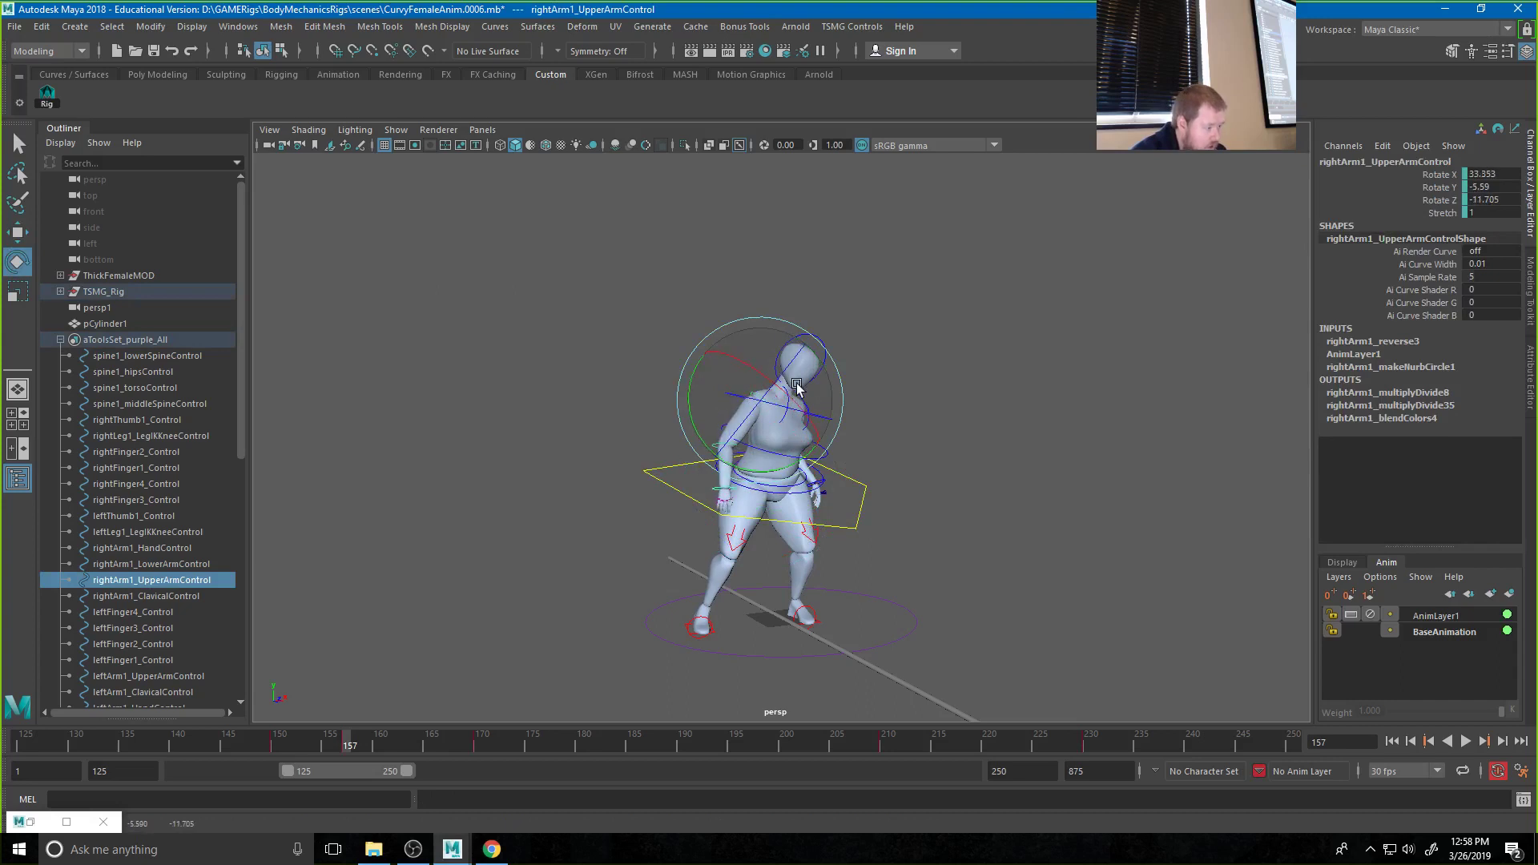
pyautogui.click(896, 427)
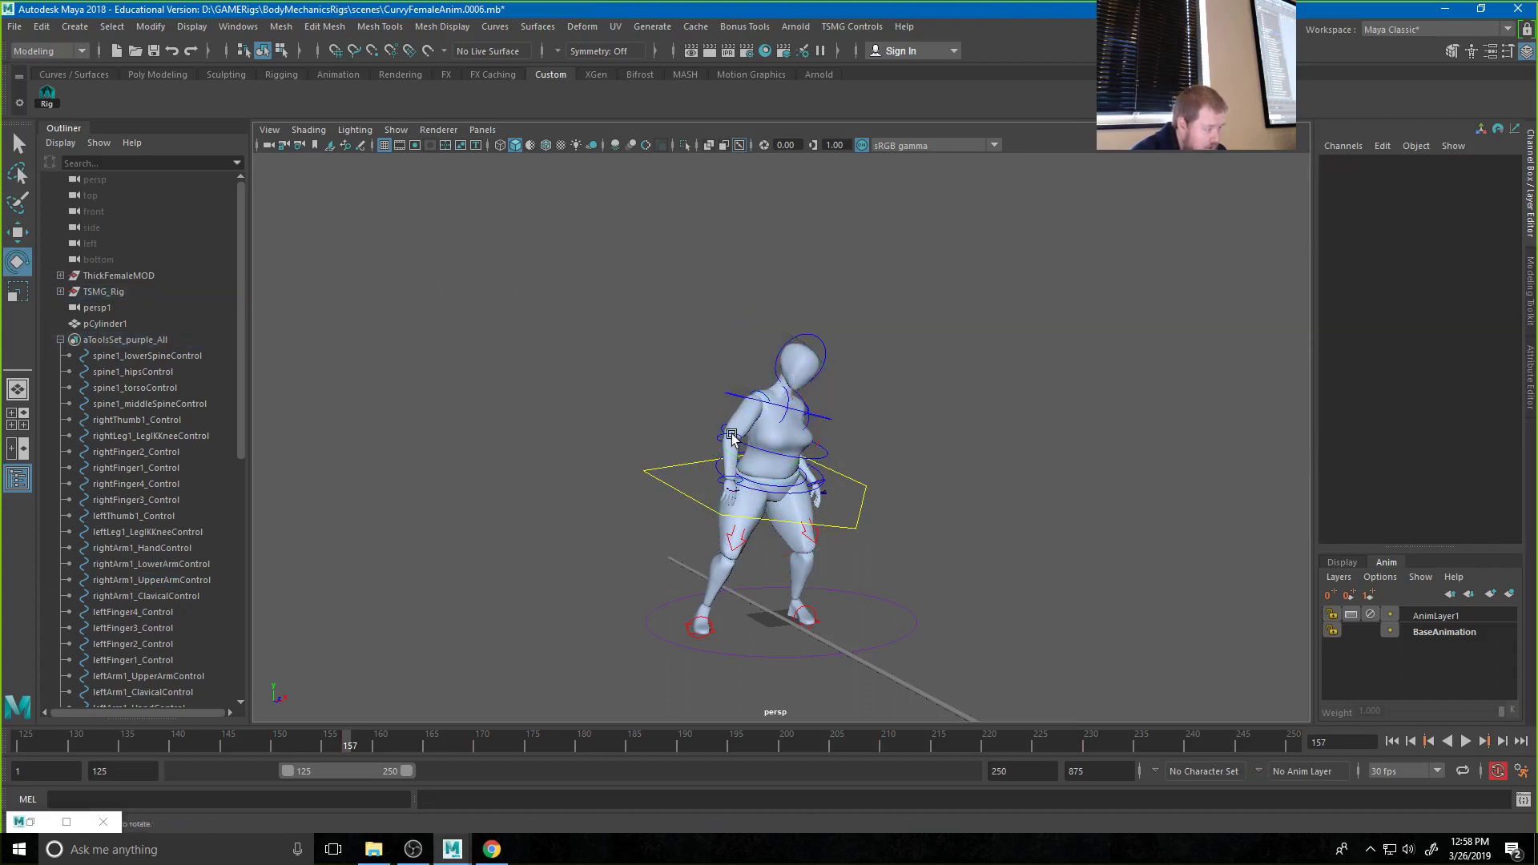
pyautogui.click(722, 491)
pyautogui.click(593, 282)
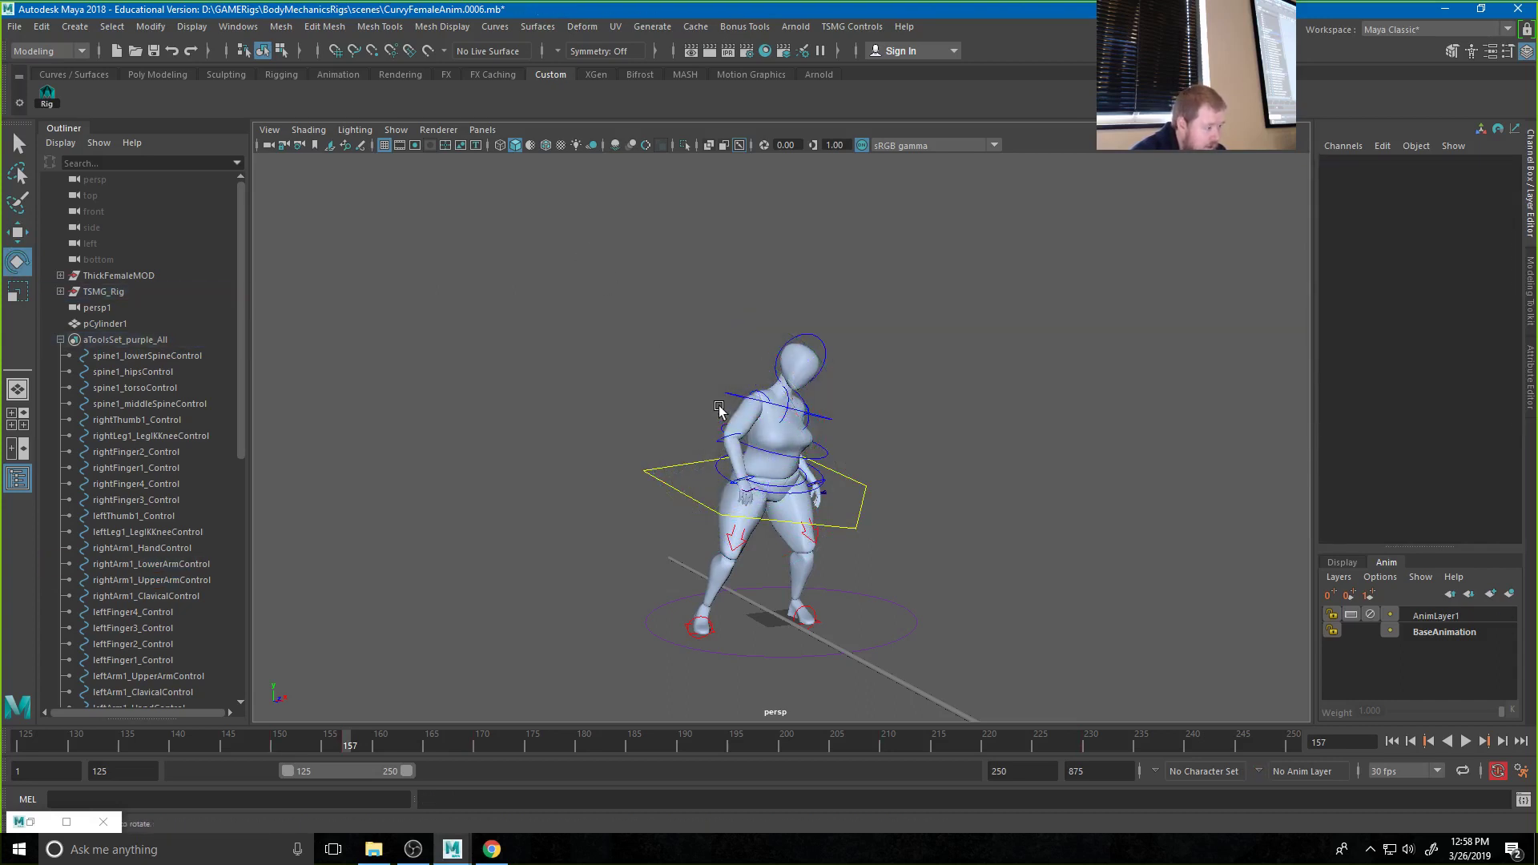
pyautogui.click(742, 483)
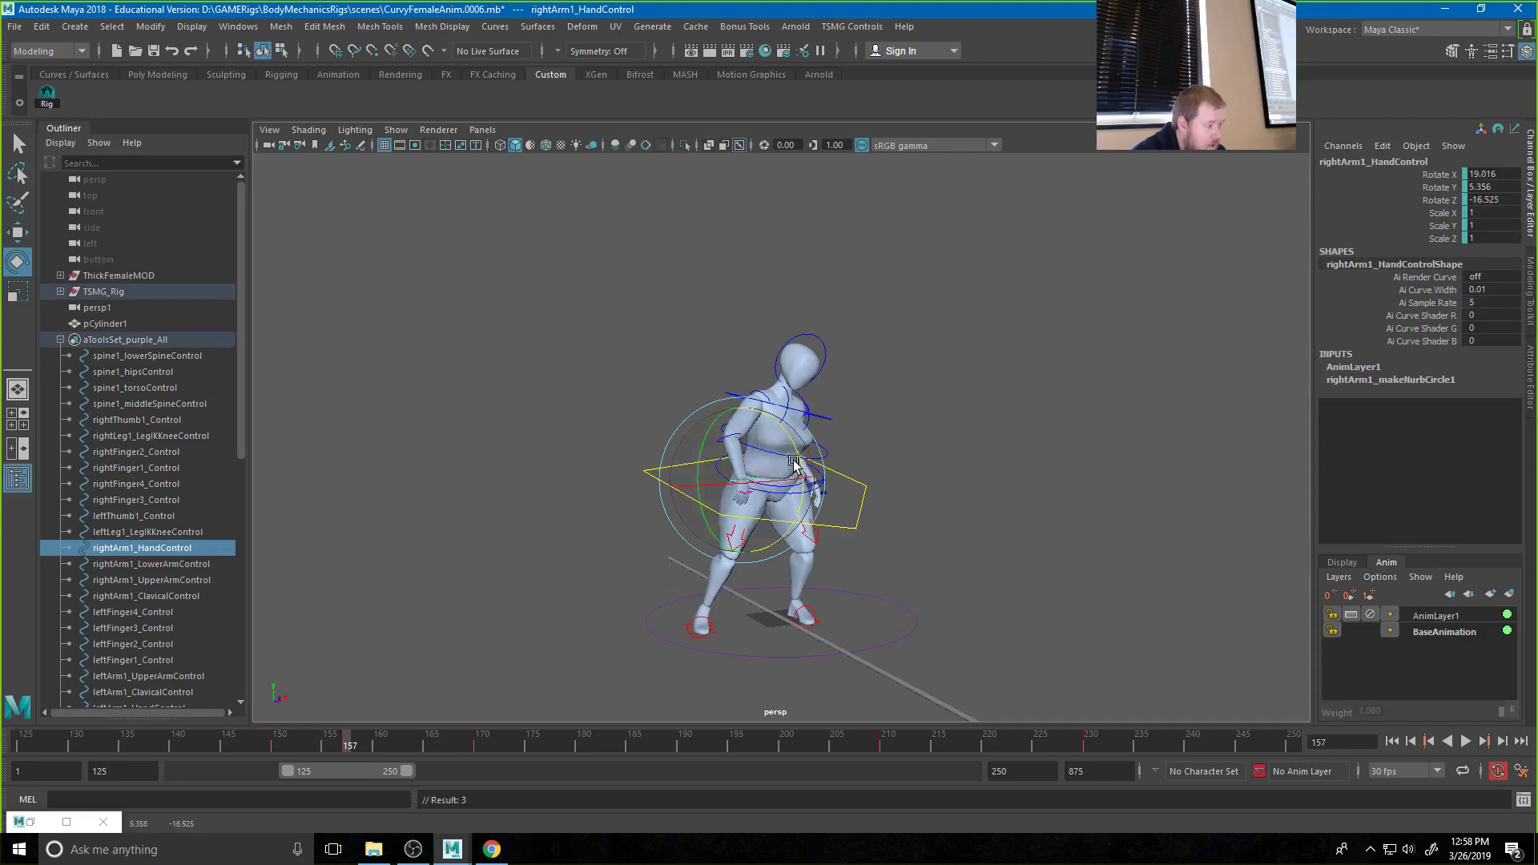
pyautogui.click(793, 463)
# Rotate the middle spine control to about X 26.7, Y 6.1, Z -7.5 at frame 157, and select the upper body control for moving
pyautogui.click(827, 436)
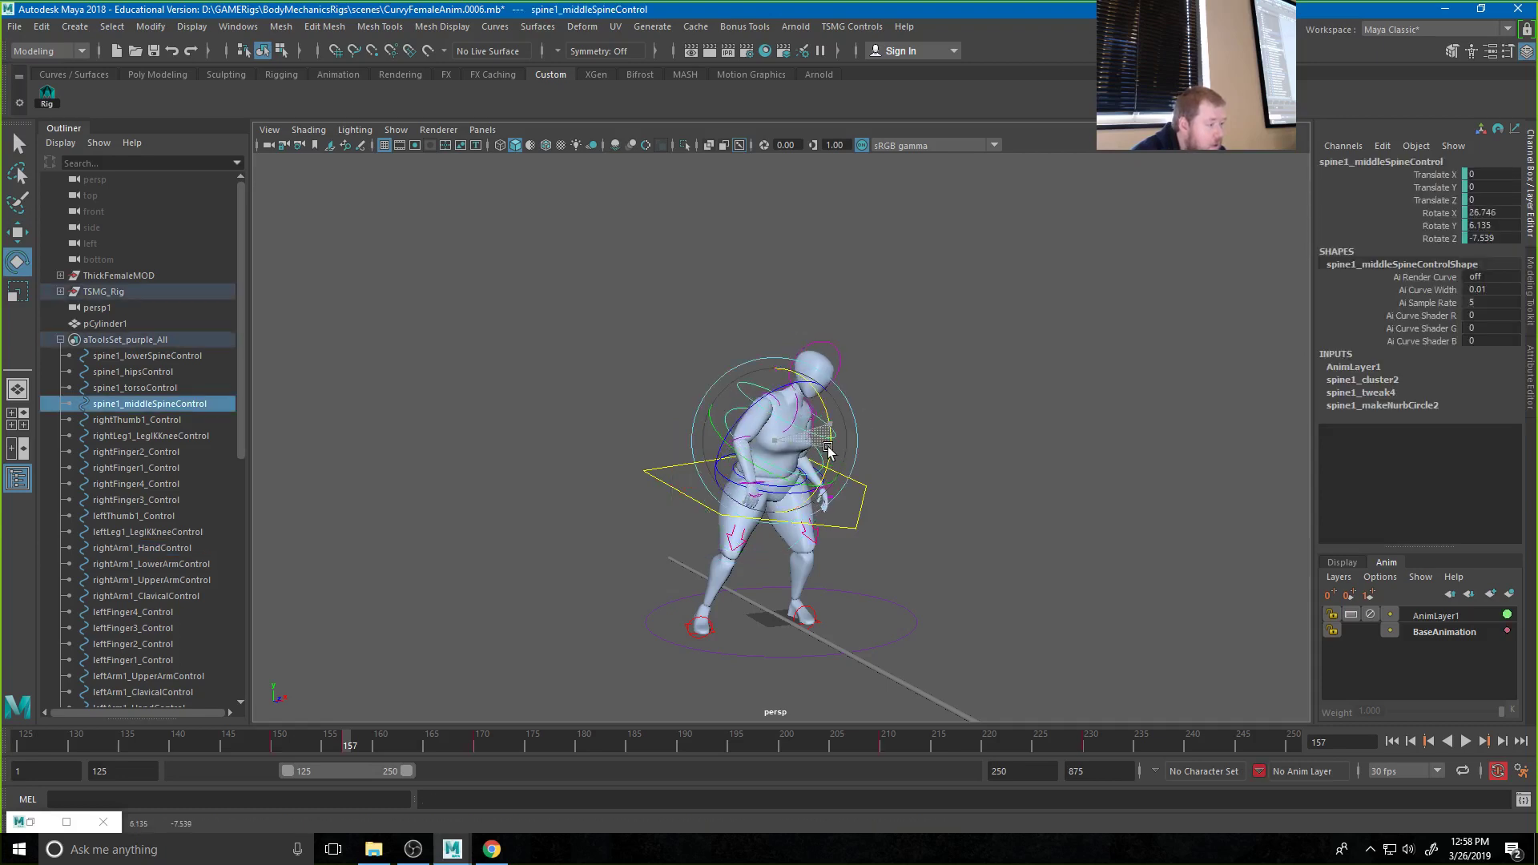
pyautogui.click(927, 453)
pyautogui.keyDown('alt'); pyautogui.moveTo(926, 456); pyautogui.dragTo(412, 671); pyautogui.keyUp('alt')
pyautogui.click(833, 503)
pyautogui.press('w')
# Play the animation from frame 125 to review the step into the raised-hands pose, stopping at frame 170
pyautogui.moveTo(340, 745); pyautogui.dragTo(158, 745)
pyautogui.click(1466, 743)
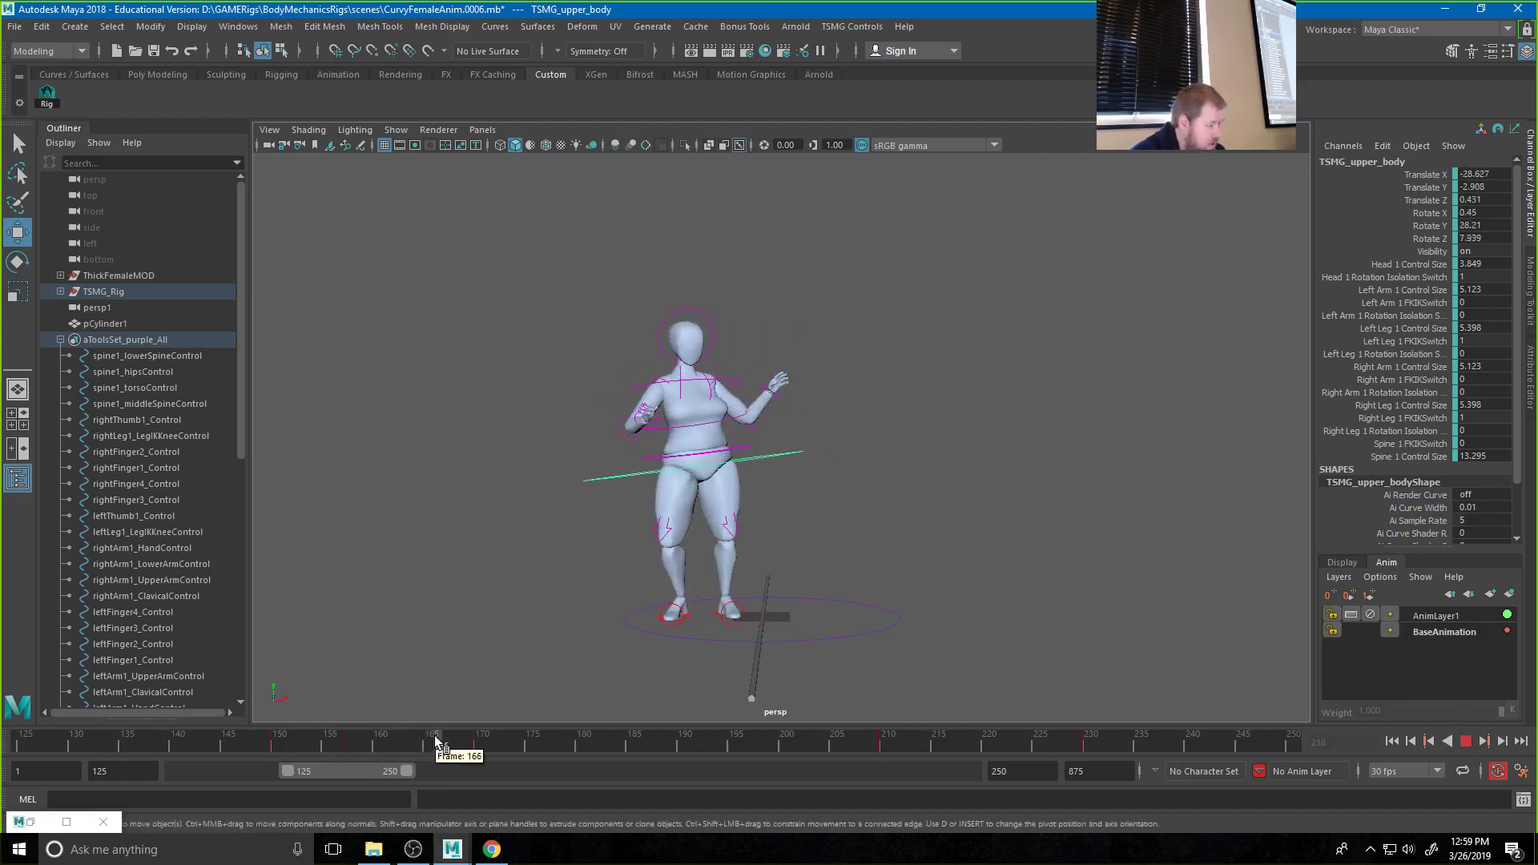
pyautogui.click(481, 742)
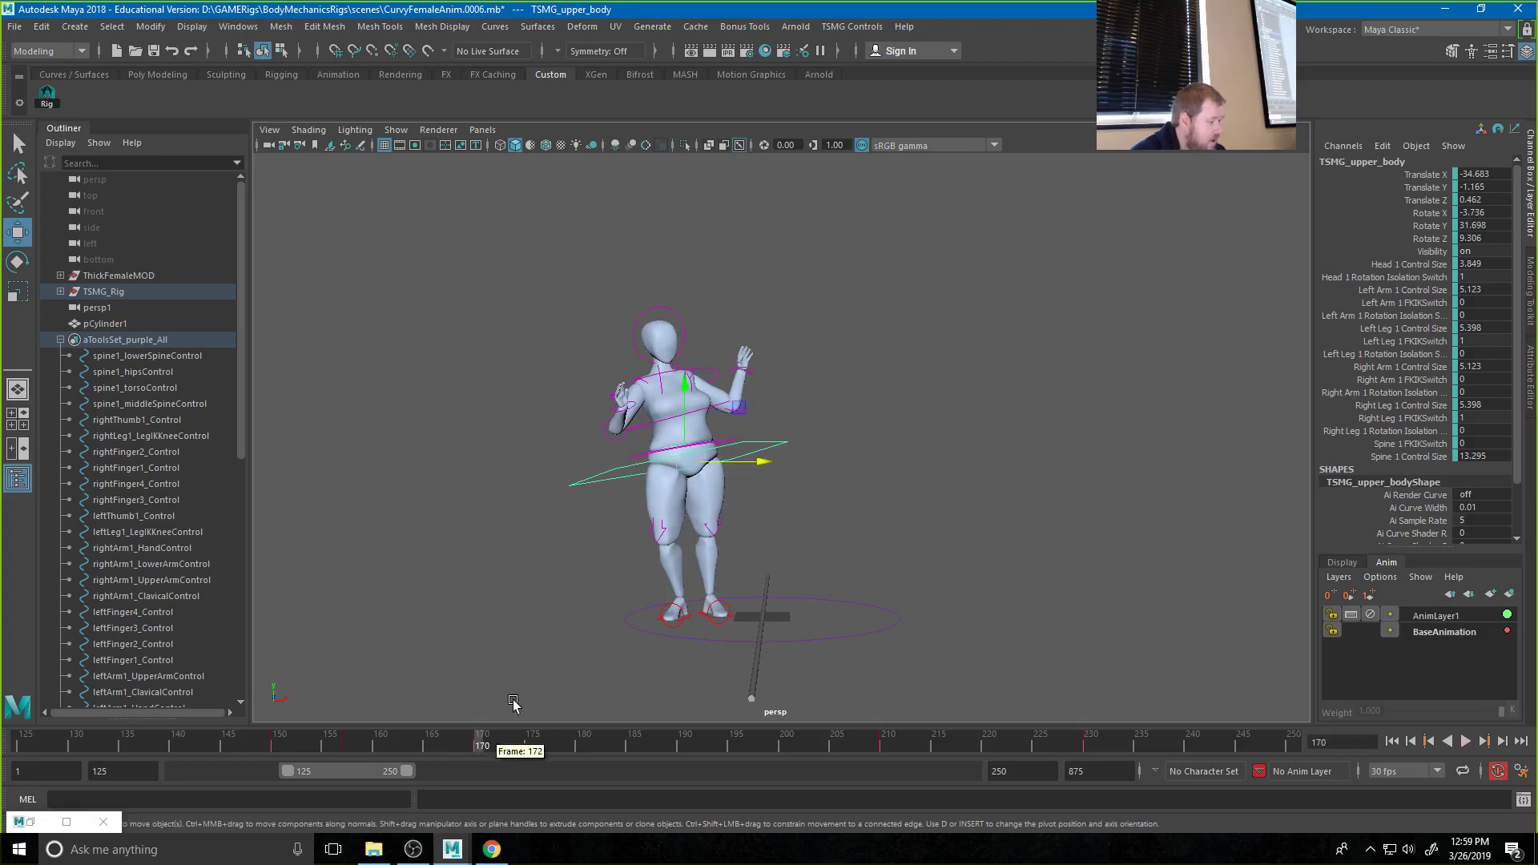
# Select all controls in the set, copy their frame 170 keys, paste them at frame 164, and clear the selection
pyautogui.click(152, 355)
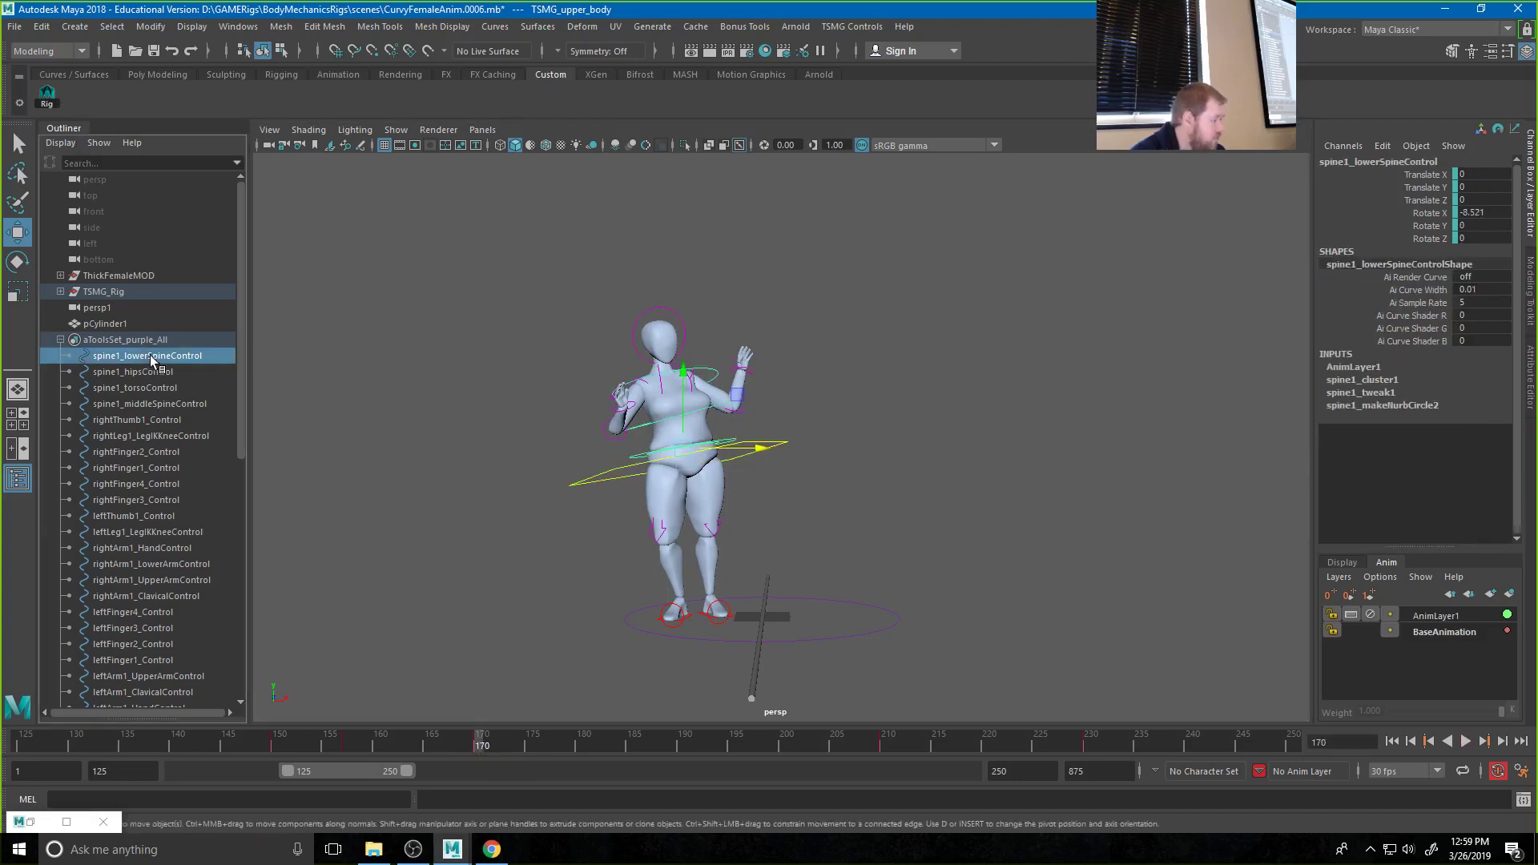
pyautogui.scroll(-9, 179, 654)
pyautogui.keyDown('shift'); pyautogui.click(157, 649); pyautogui.keyUp('shift')
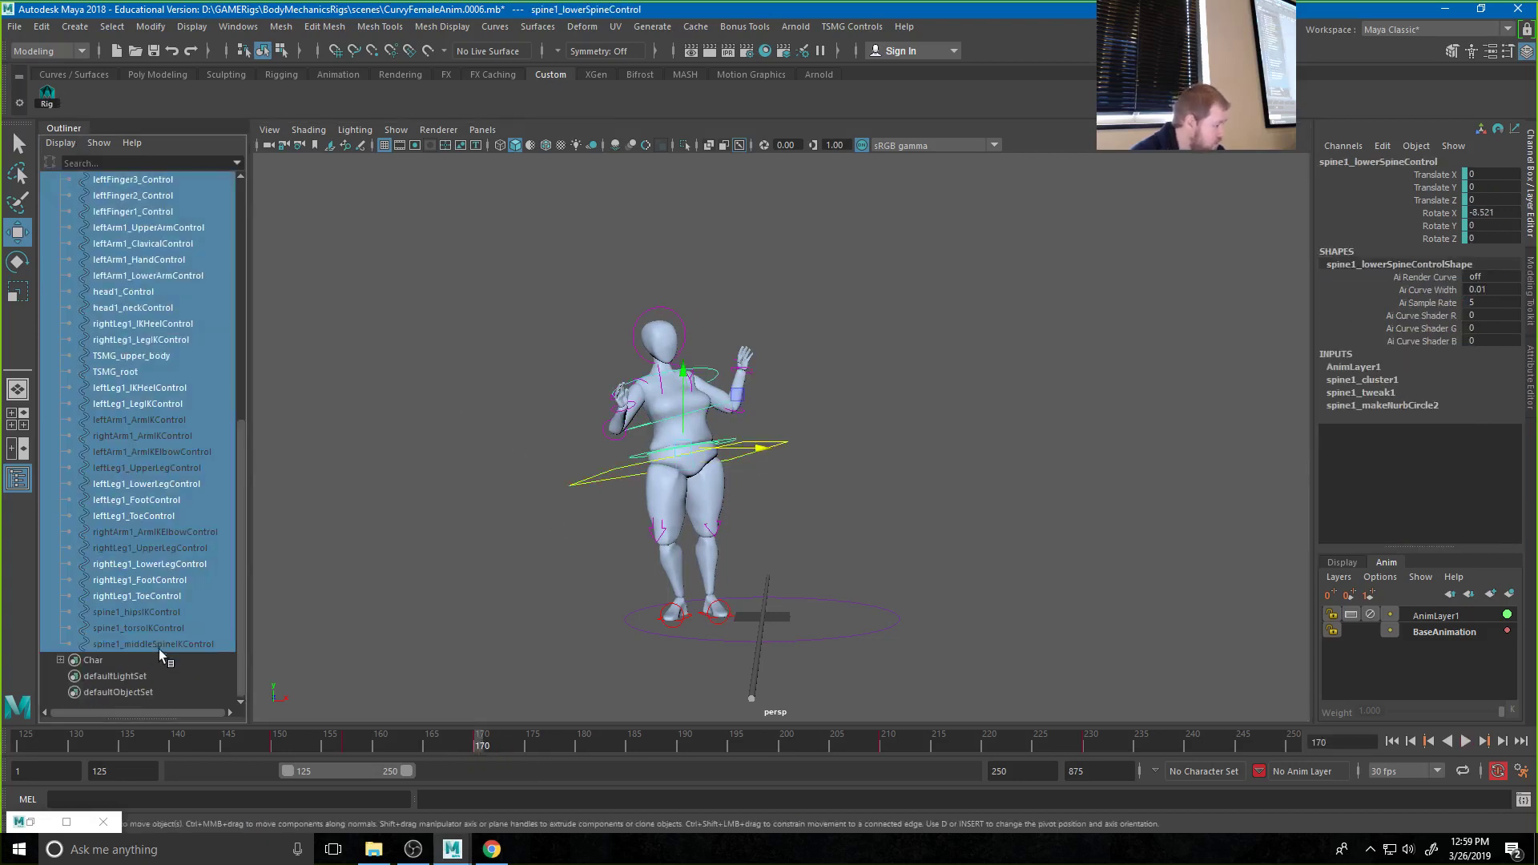
pyautogui.click(346, 742)
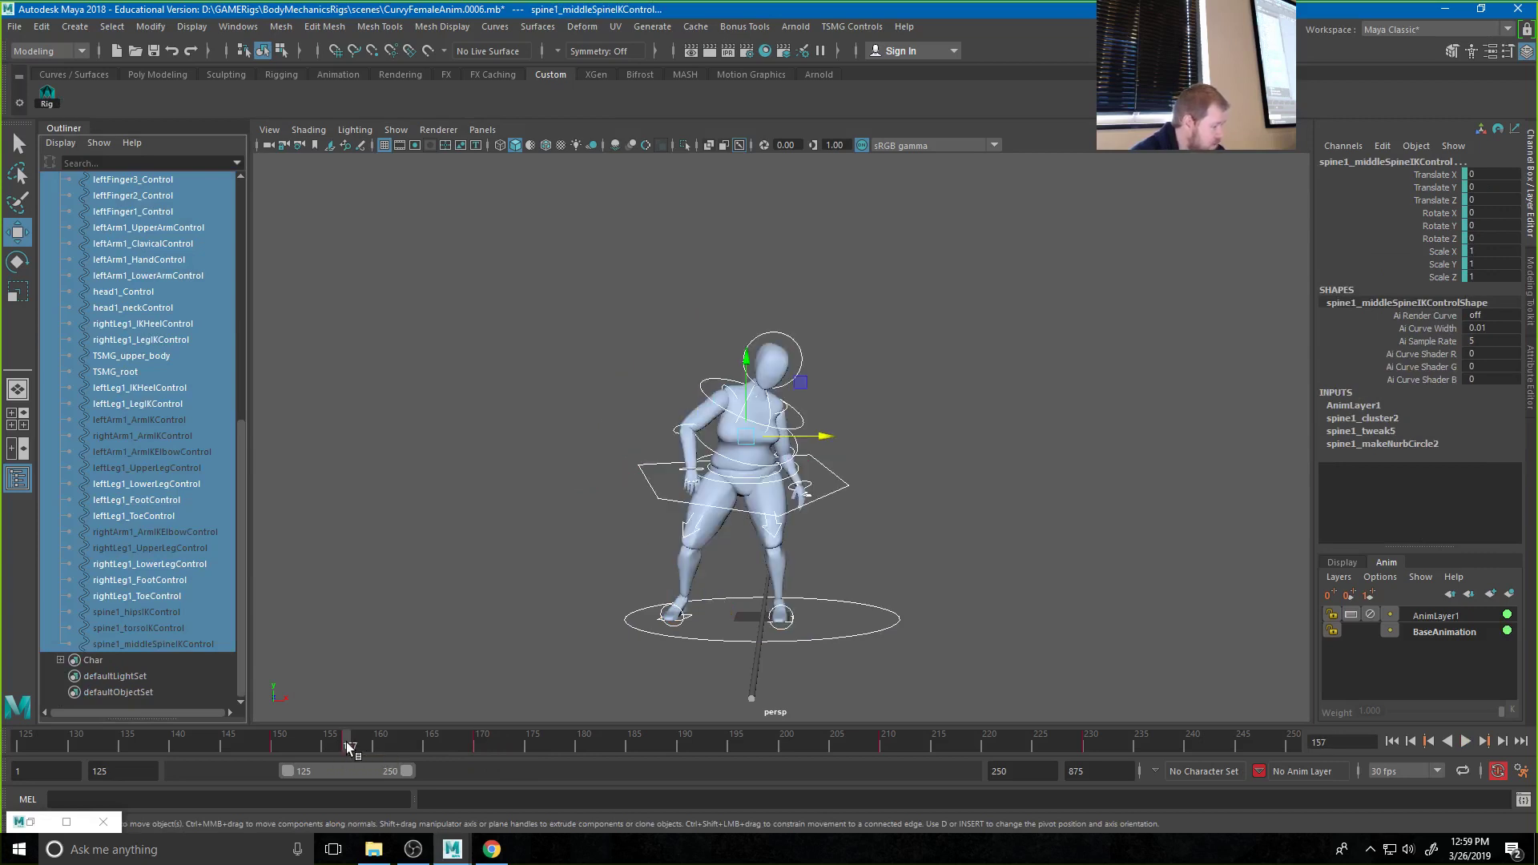
pyautogui.click(480, 745)
pyautogui.rightClick(476, 745)
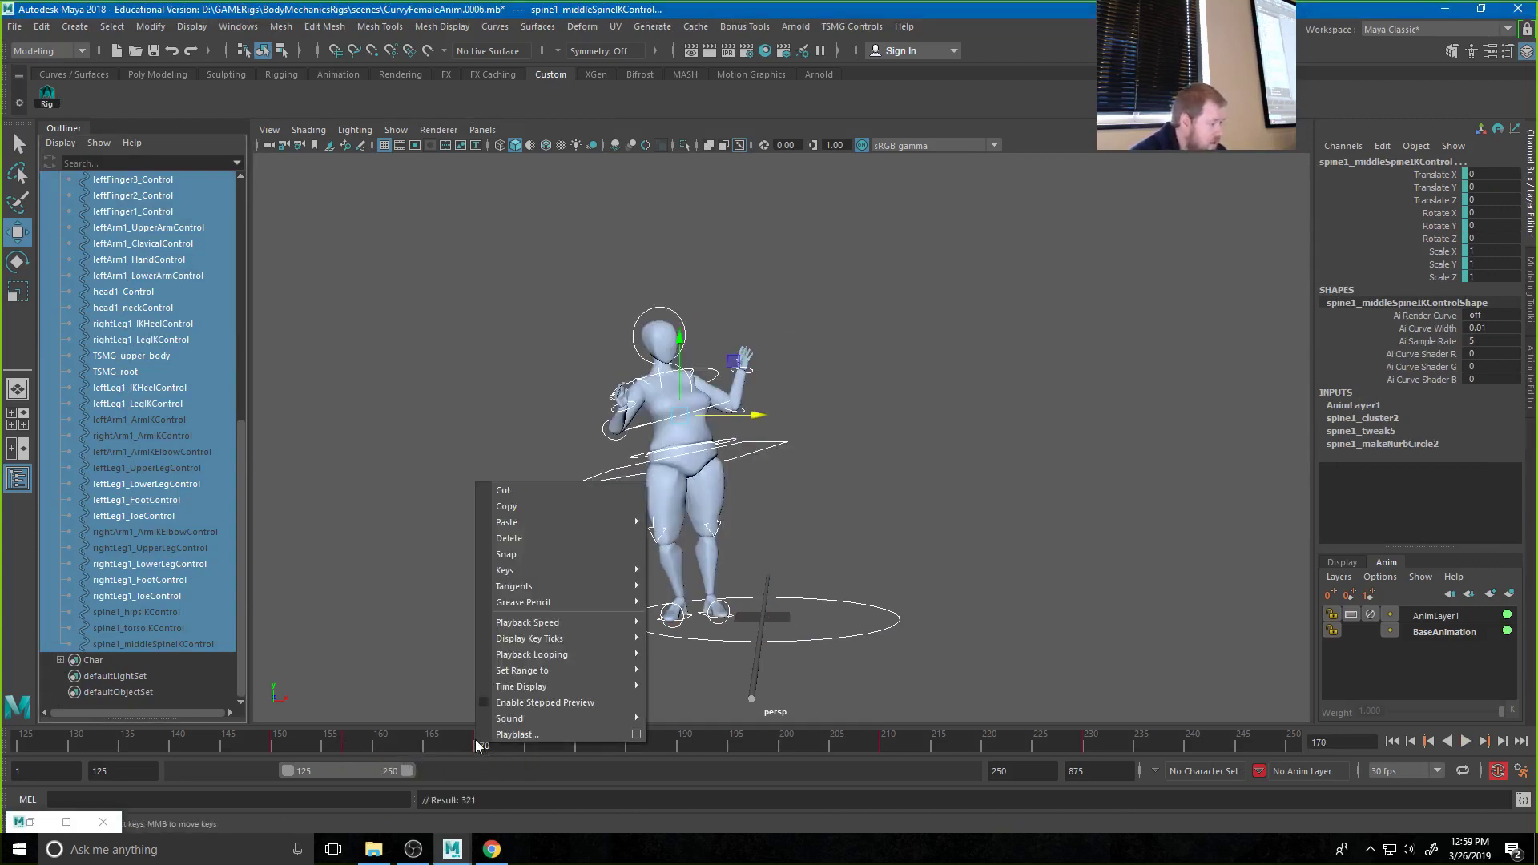
pyautogui.click(532, 506)
pyautogui.click(420, 738)
pyautogui.rightClick(420, 739)
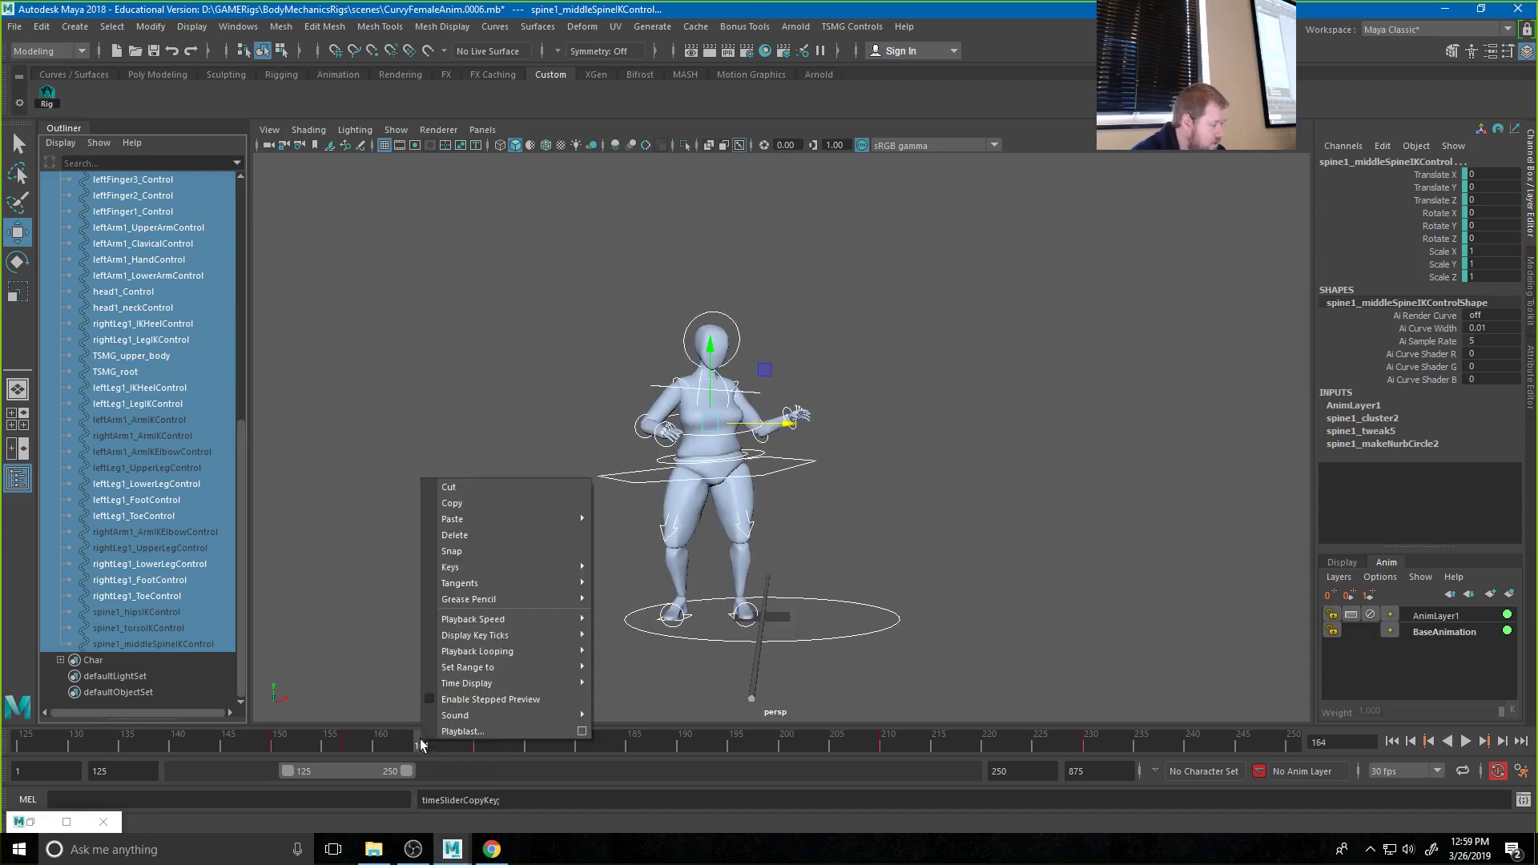
pyautogui.moveTo(472, 519)
pyautogui.click(621, 533)
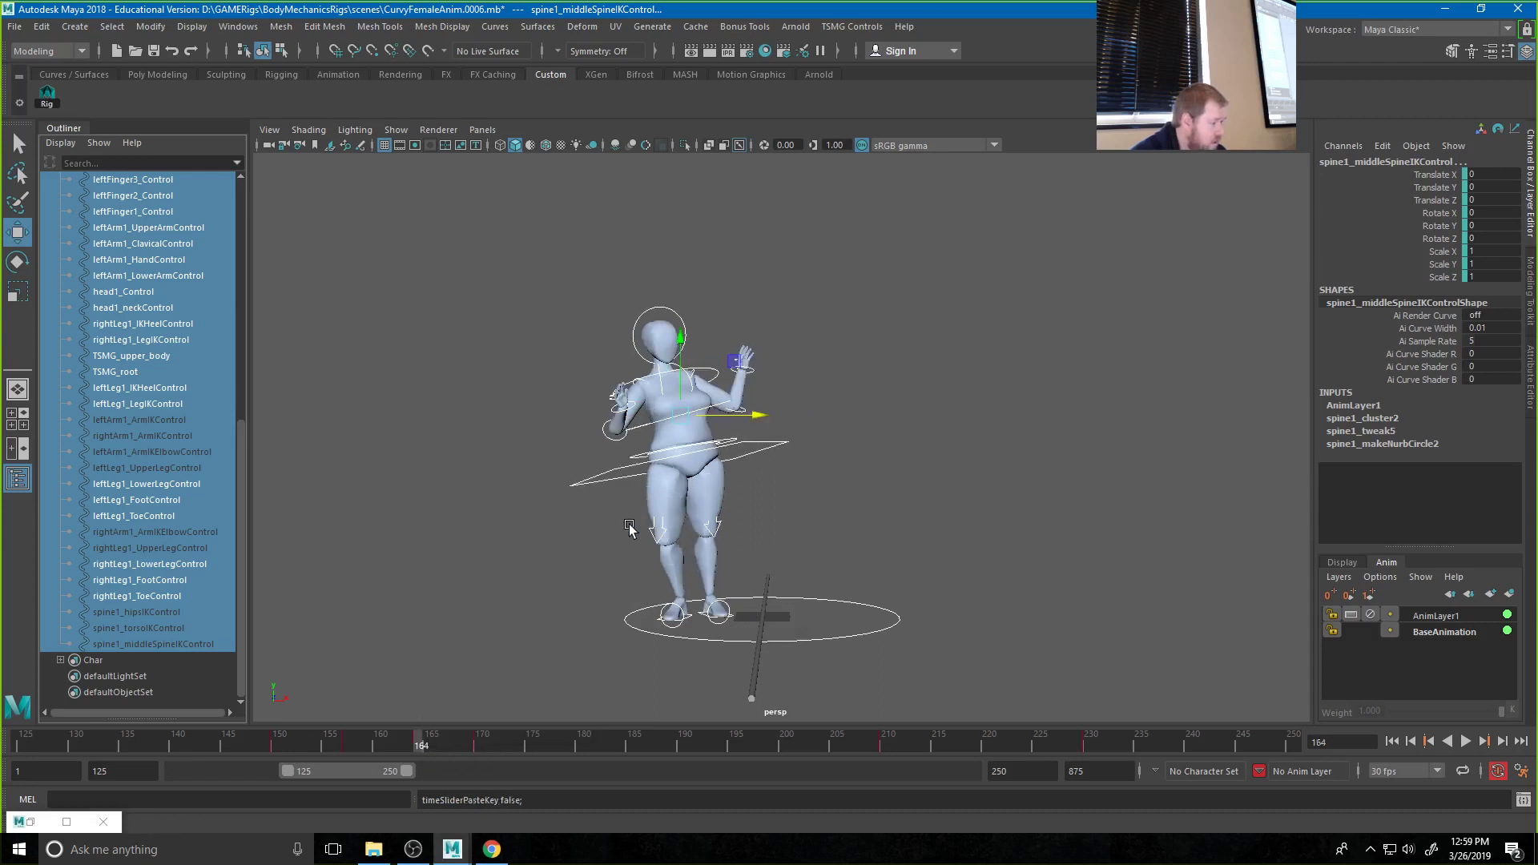
pyautogui.click(853, 460)
# At frame 164, raise the upper body control slightly and rotate the right heel control around its X axis
pyautogui.click(765, 442)
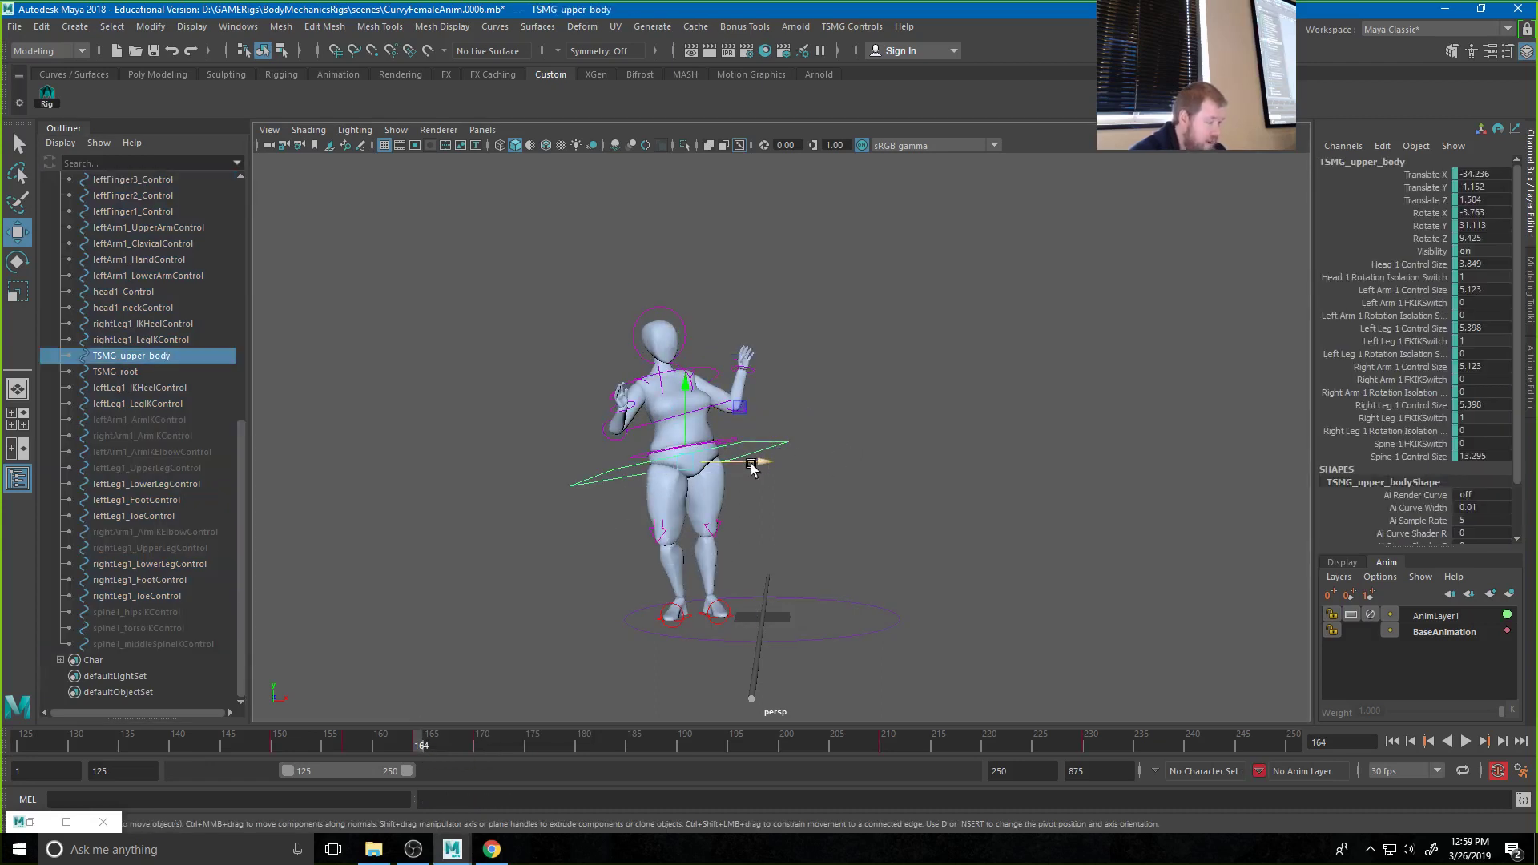
pyautogui.moveTo(688, 463); pyautogui.dragTo(680, 453)
pyautogui.click(669, 606)
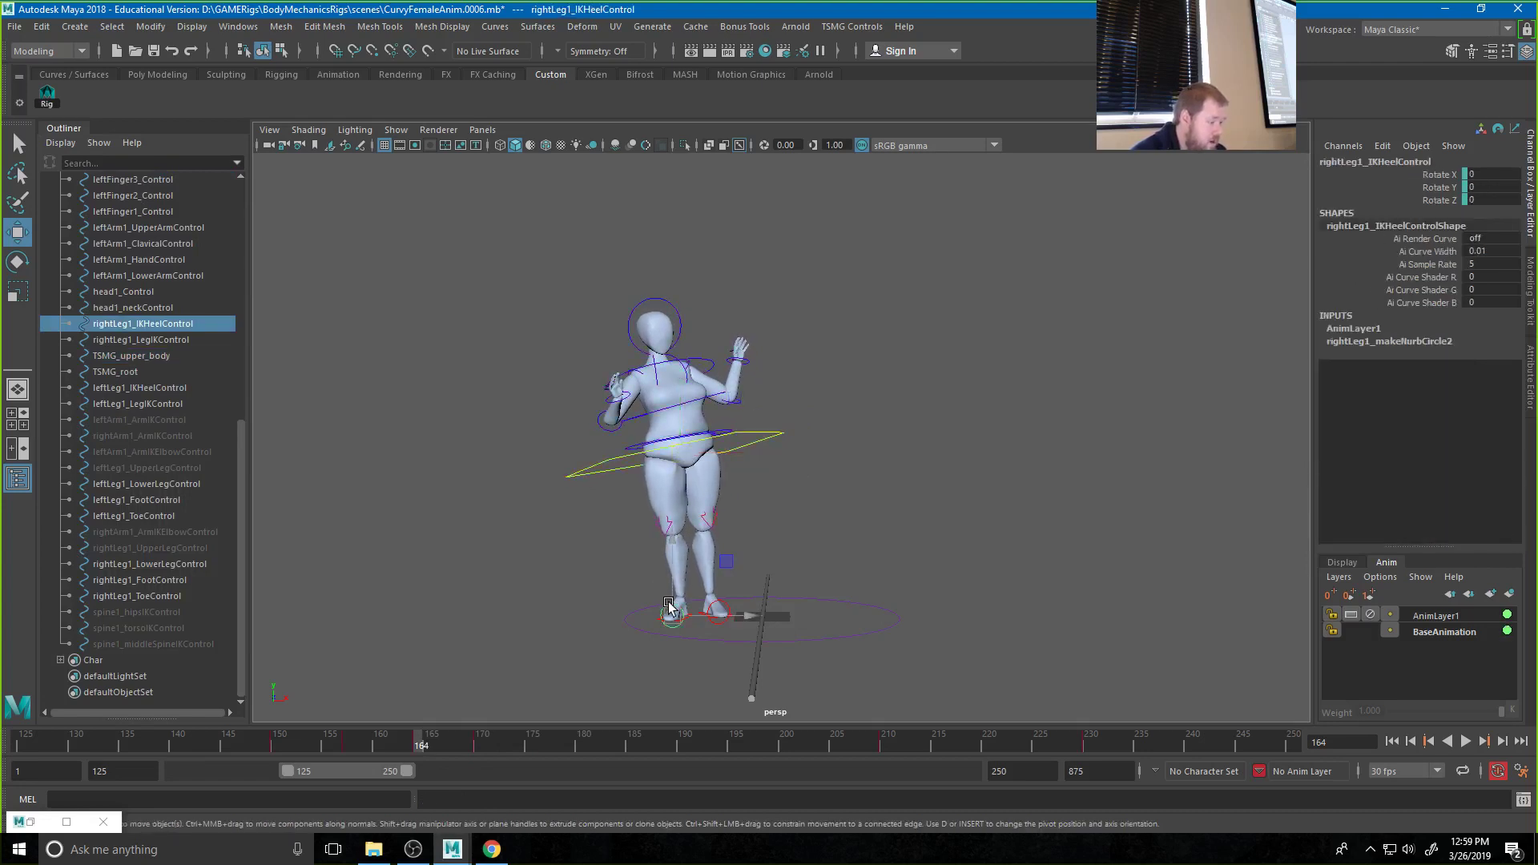
pyautogui.press('e')
pyautogui.moveTo(662, 603); pyautogui.dragTo(650, 591)
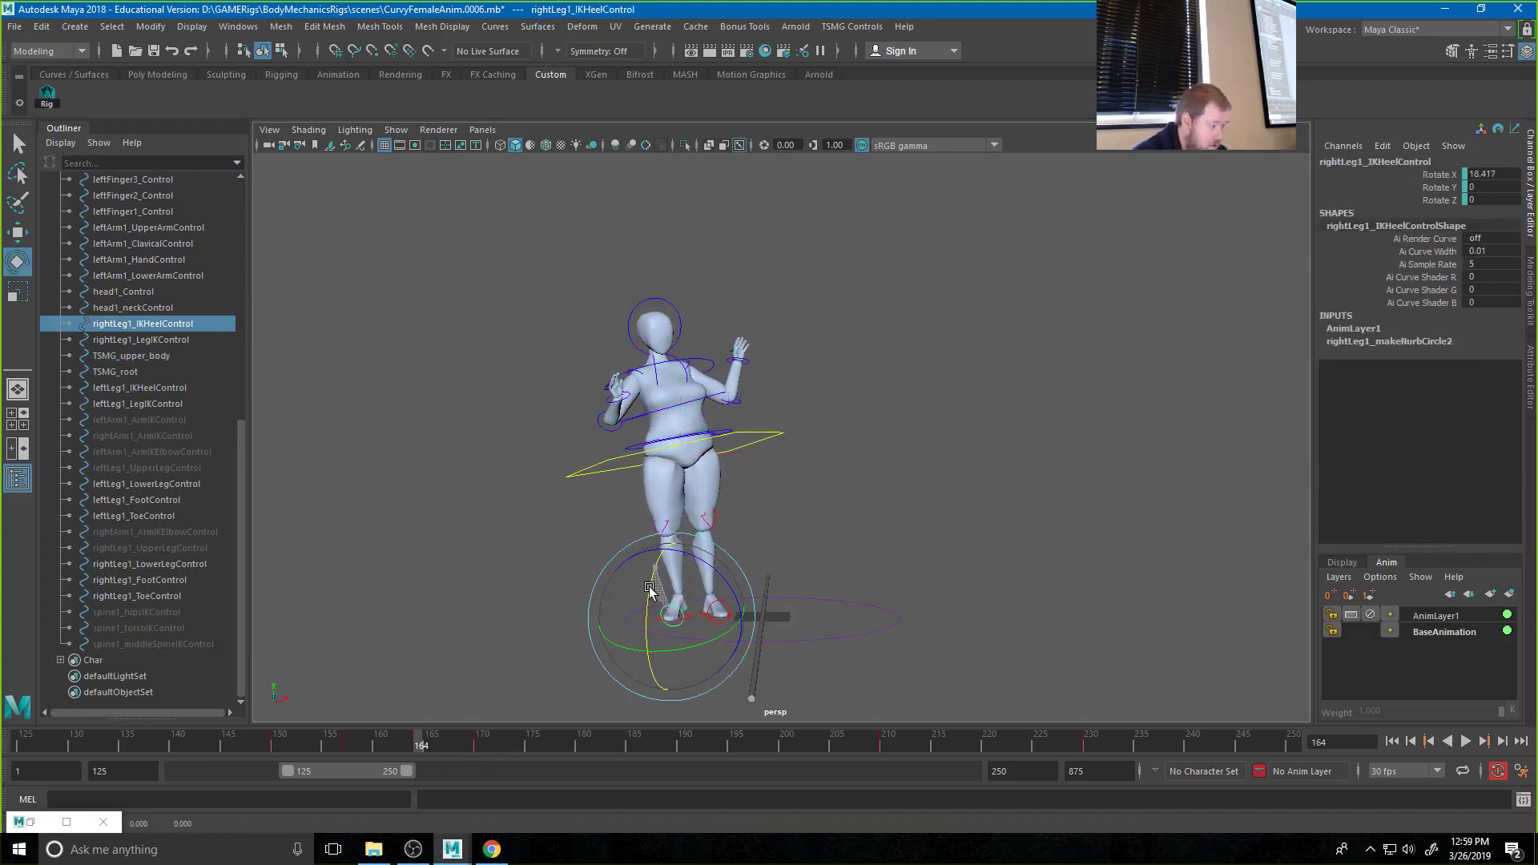
# At frame 164, lift the left leg IK control to about Translate X -32.6, Y 10.7, Z -13.2
pyautogui.click(814, 534)
pyautogui.click(699, 615)
pyautogui.press('w')
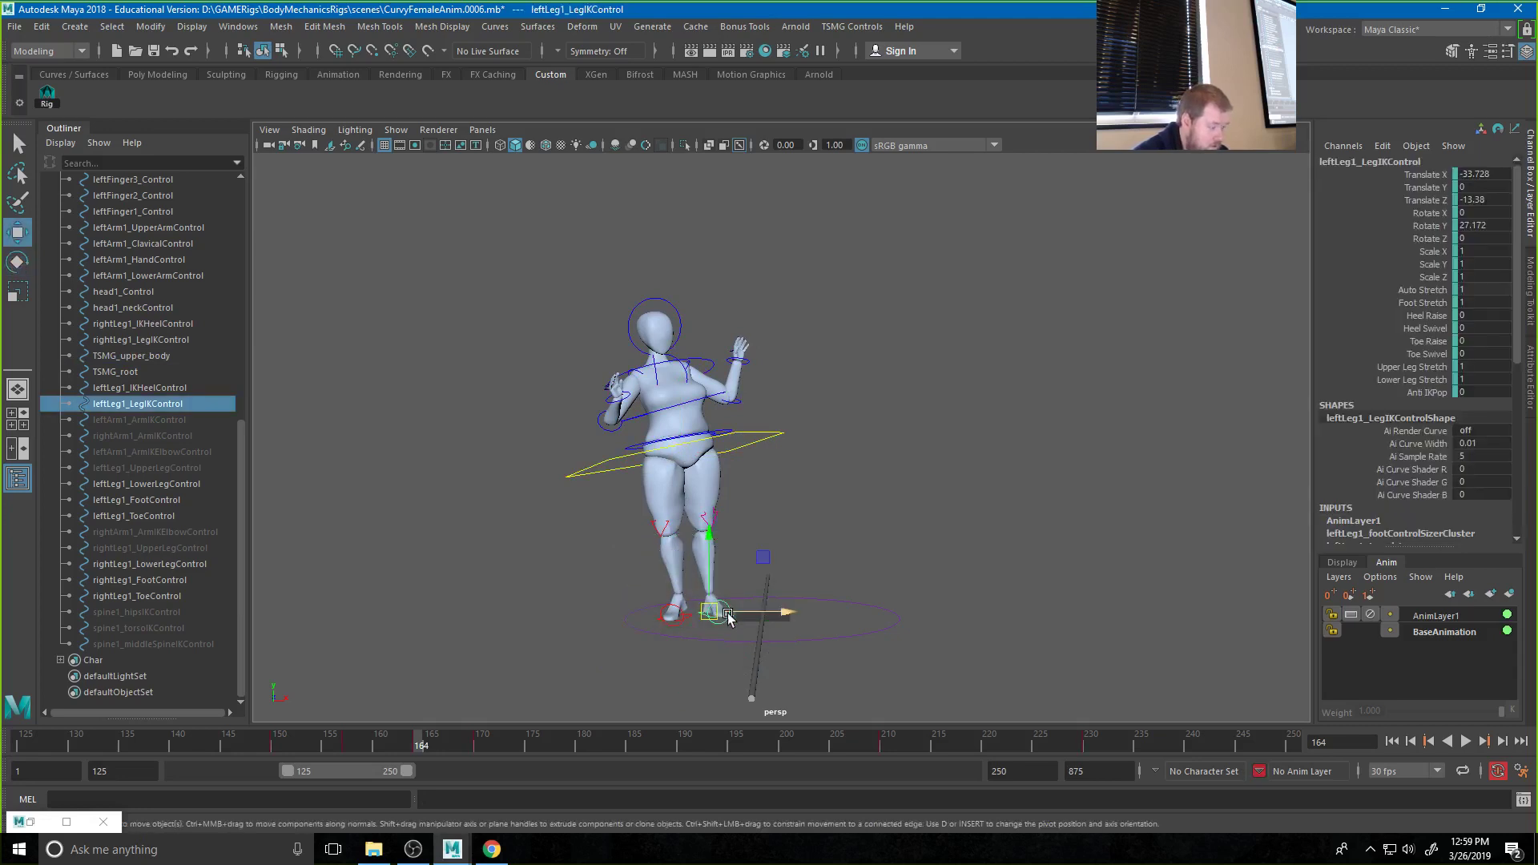
pyautogui.moveTo(712, 614); pyautogui.dragTo(716, 594)
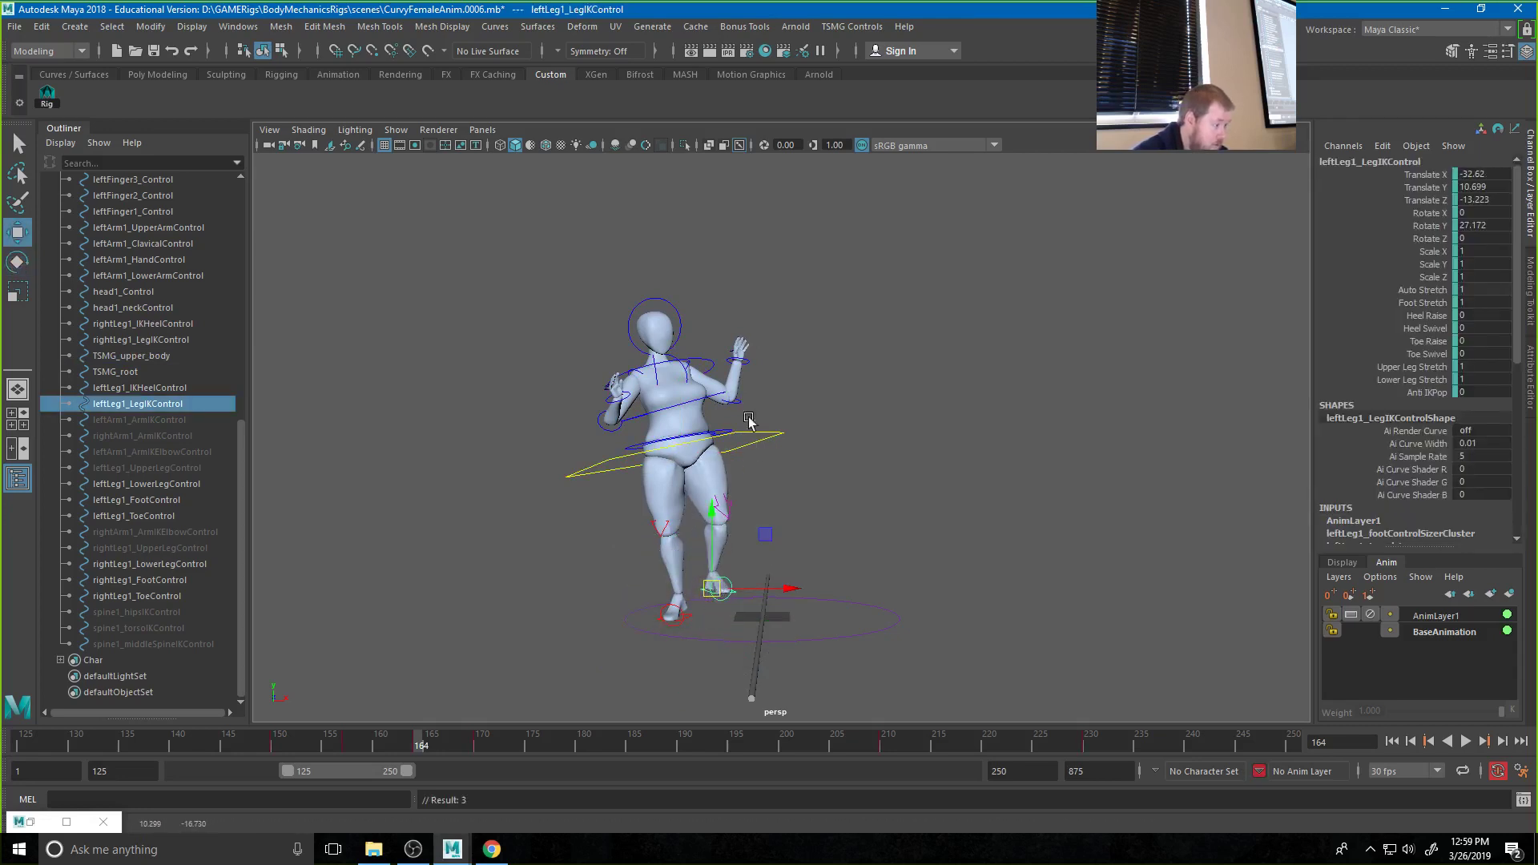
# At frame 164, rotate the middle spine control slightly and swing the right upper arm control outward from the torso
pyautogui.click(706, 438)
pyautogui.press('e')
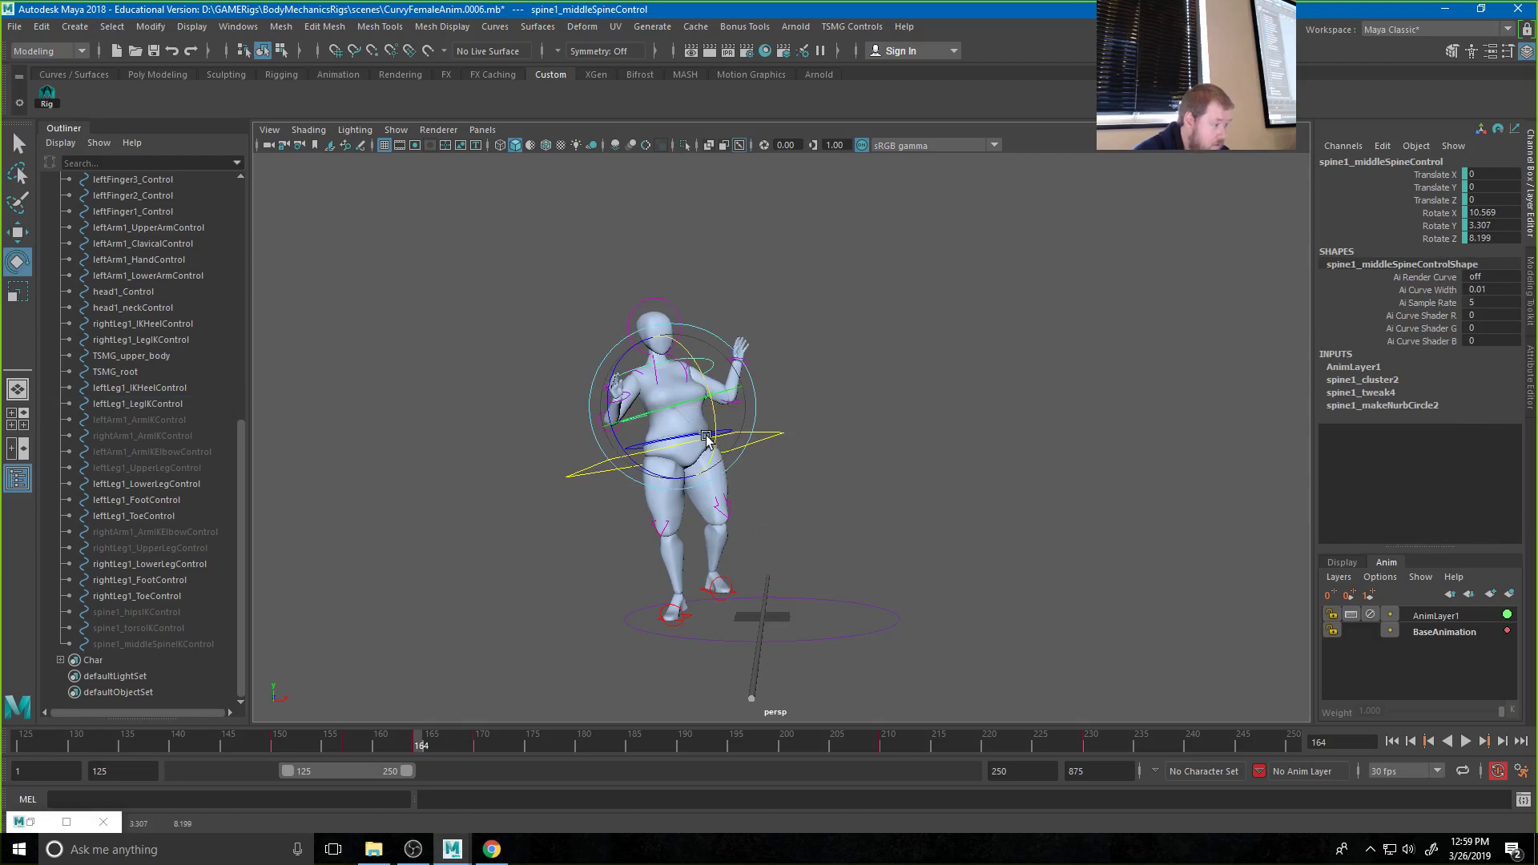
pyautogui.click(885, 368)
pyautogui.click(638, 377)
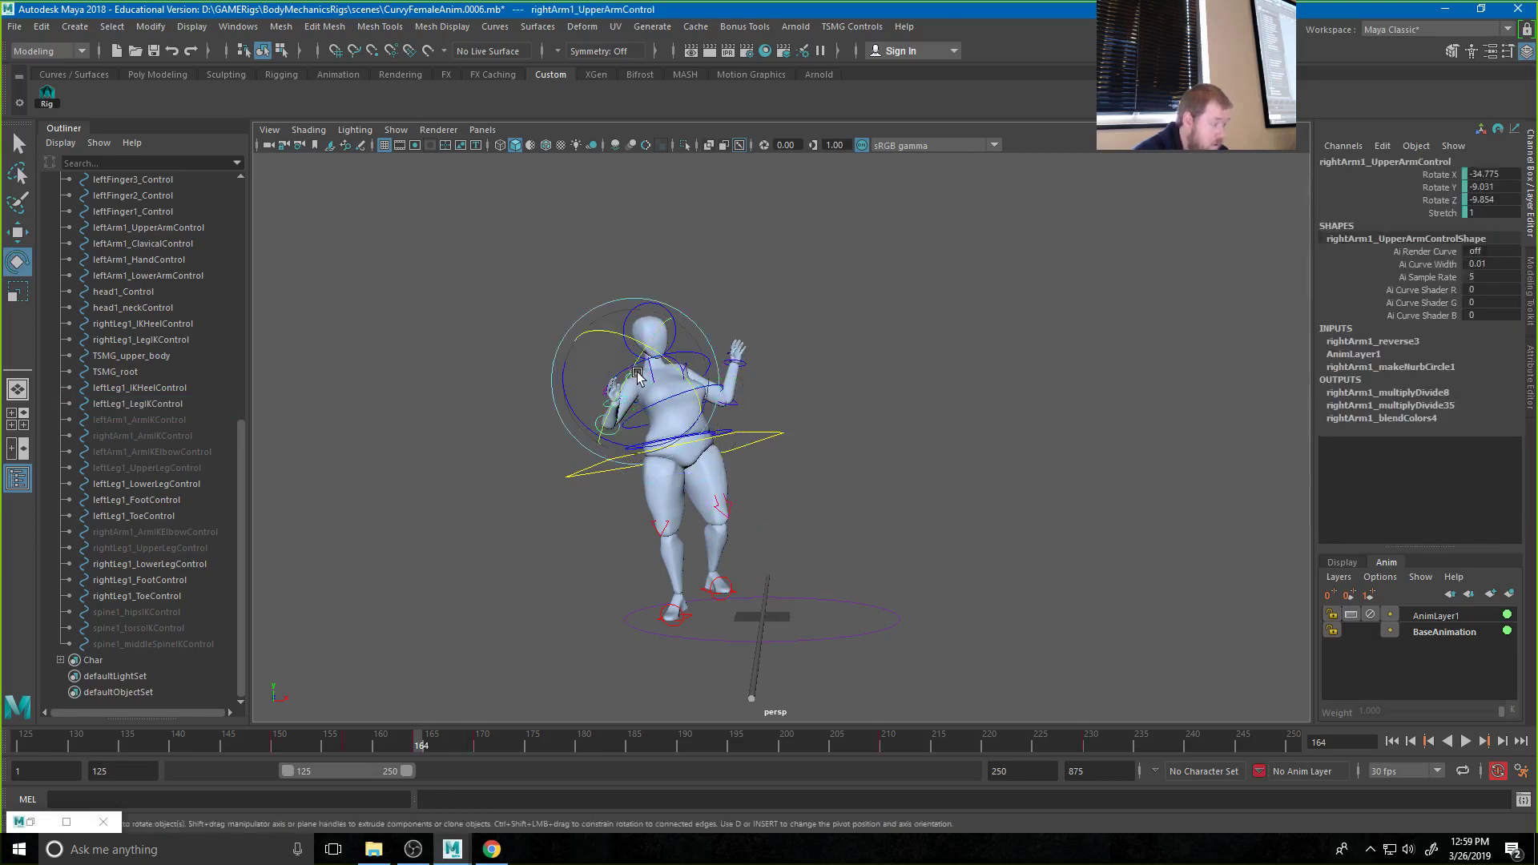
pyautogui.moveTo(638, 376); pyautogui.dragTo(615, 401)
pyautogui.click(861, 364)
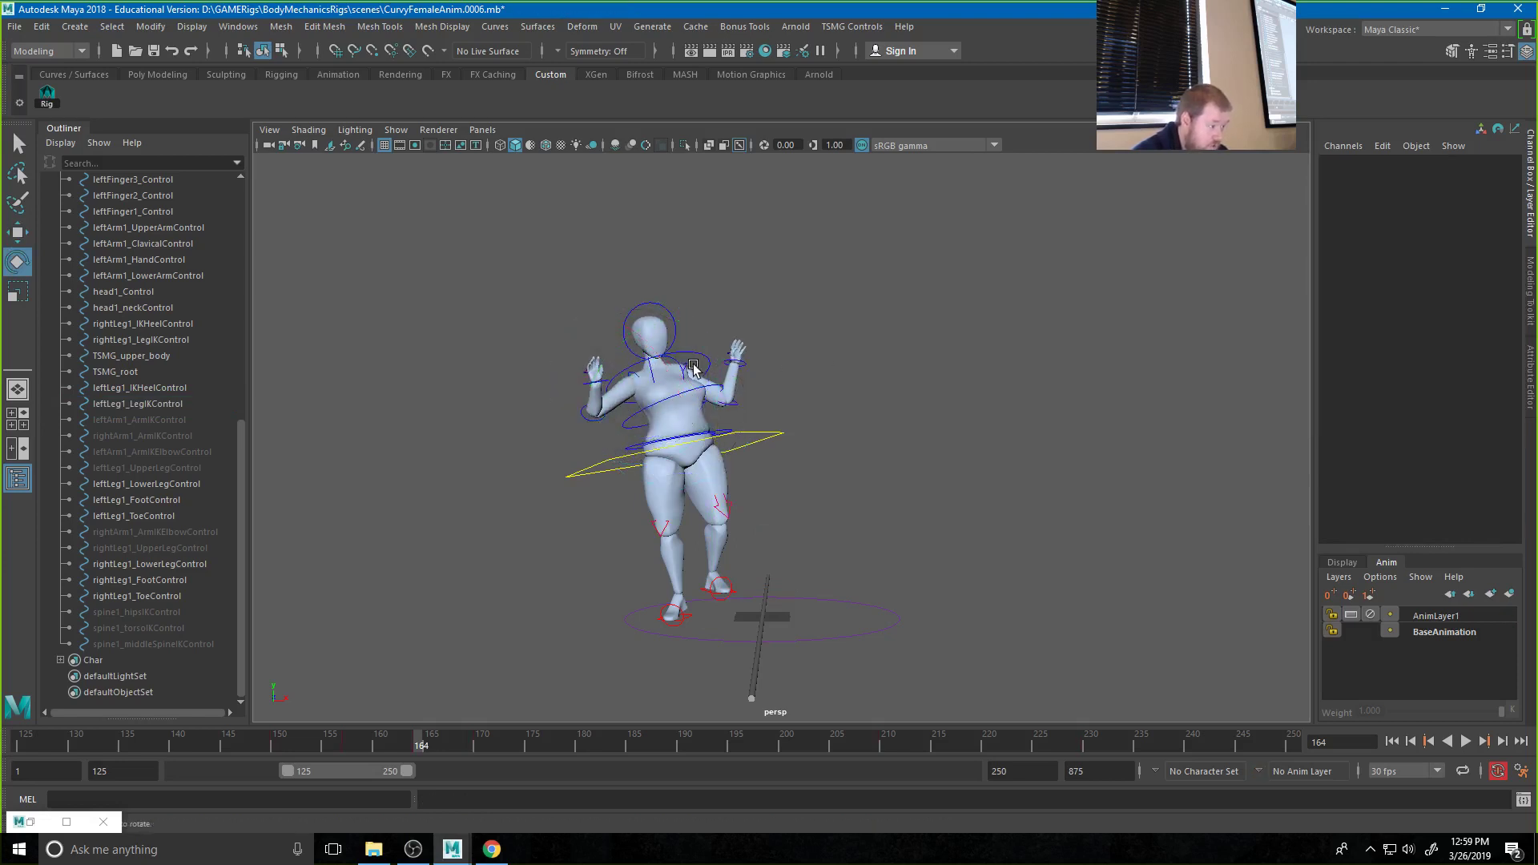
# Adjust the left upper arm's rotation slightly and tilt the head control to about Rotate X -6.1 and Z 17.5 at frame 164
pyautogui.click(694, 367)
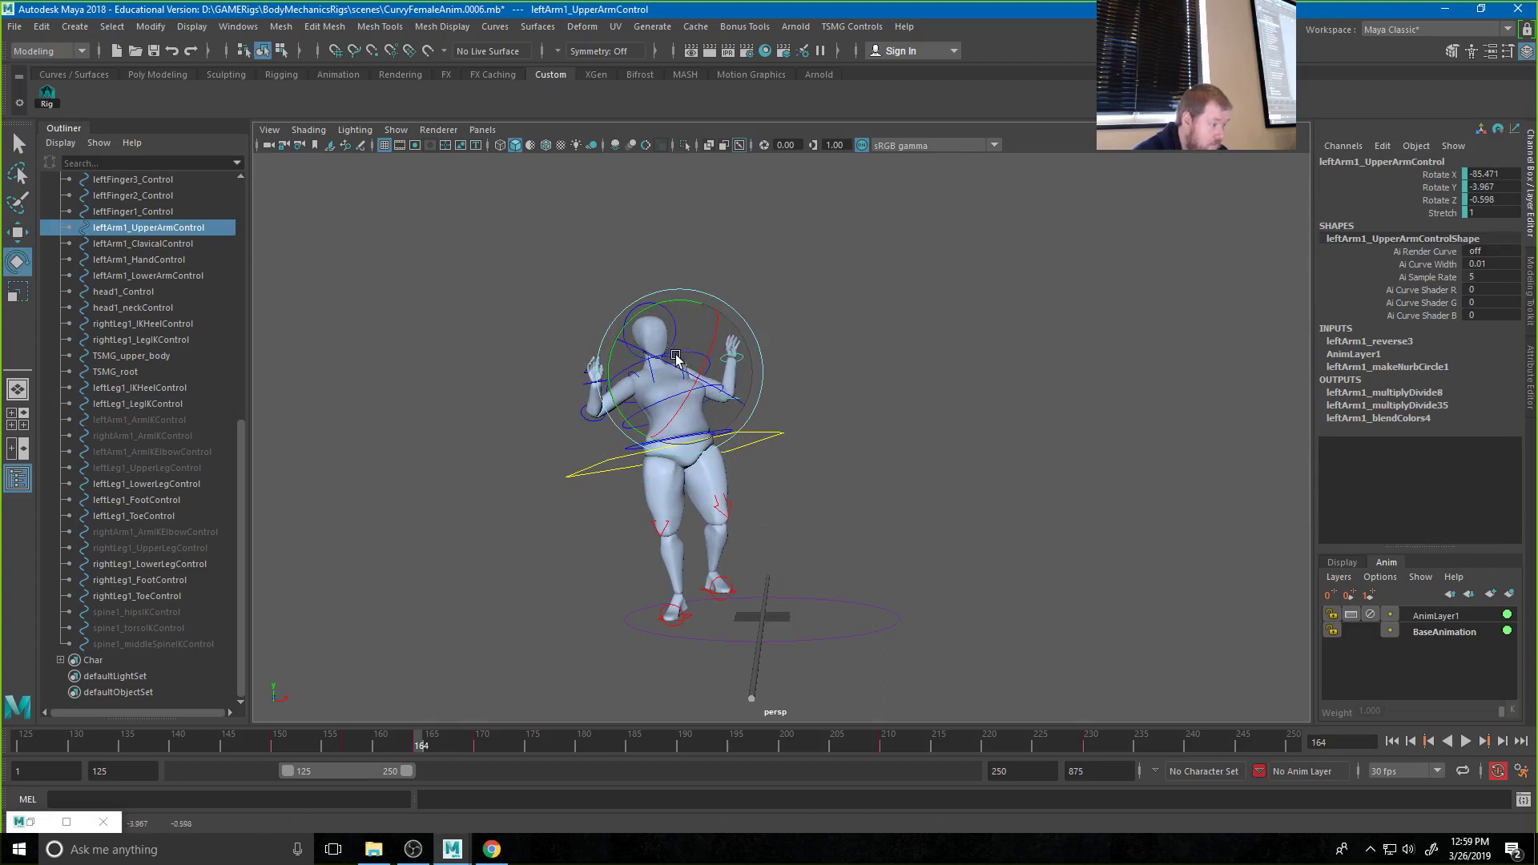
pyautogui.click(677, 327)
pyautogui.click(617, 307)
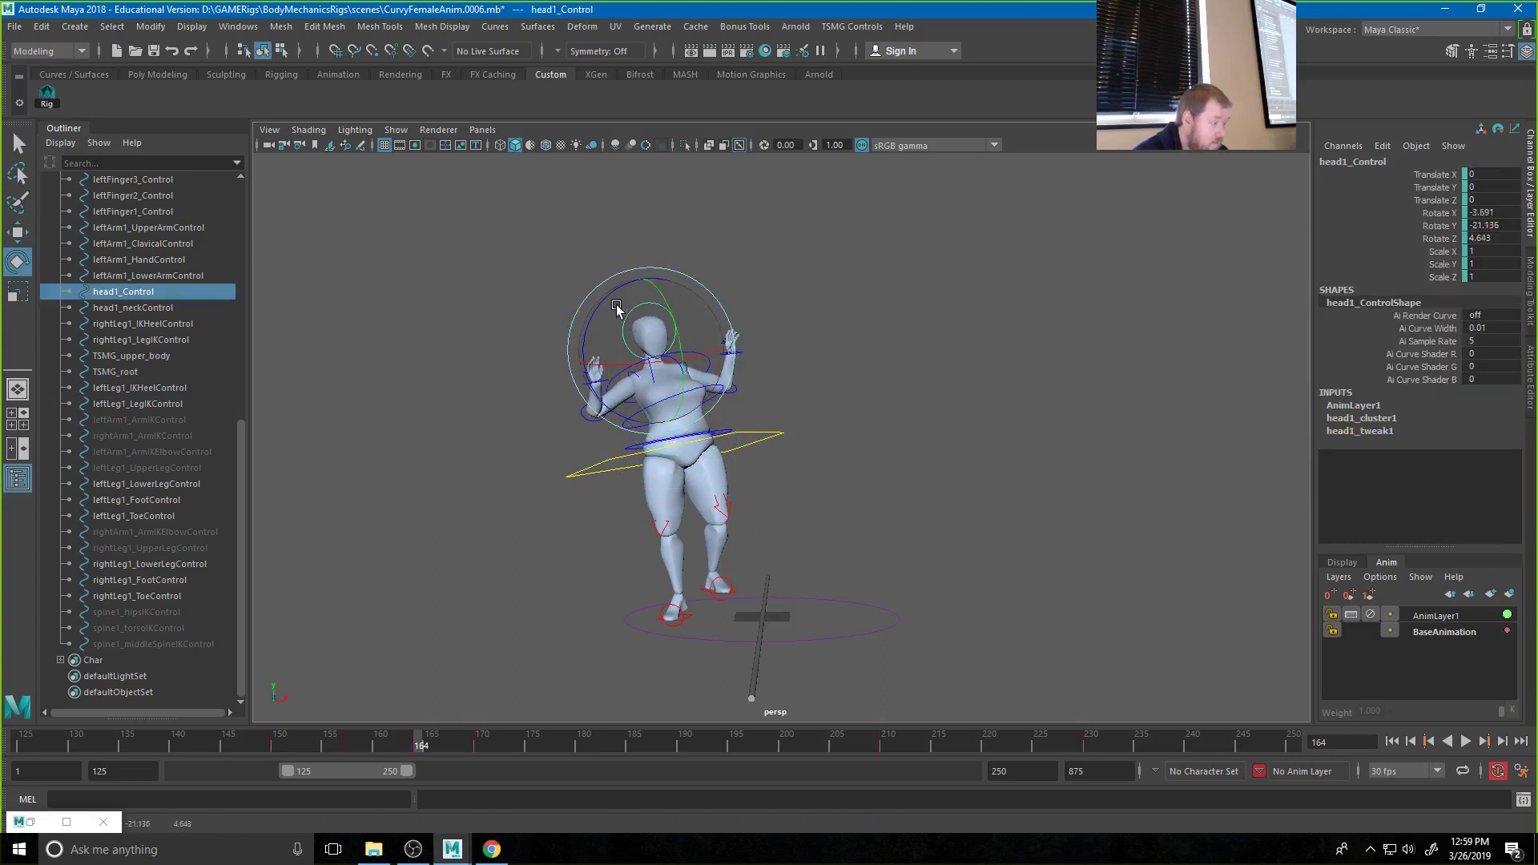
pyautogui.moveTo(617, 309); pyautogui.dragTo(614, 322)
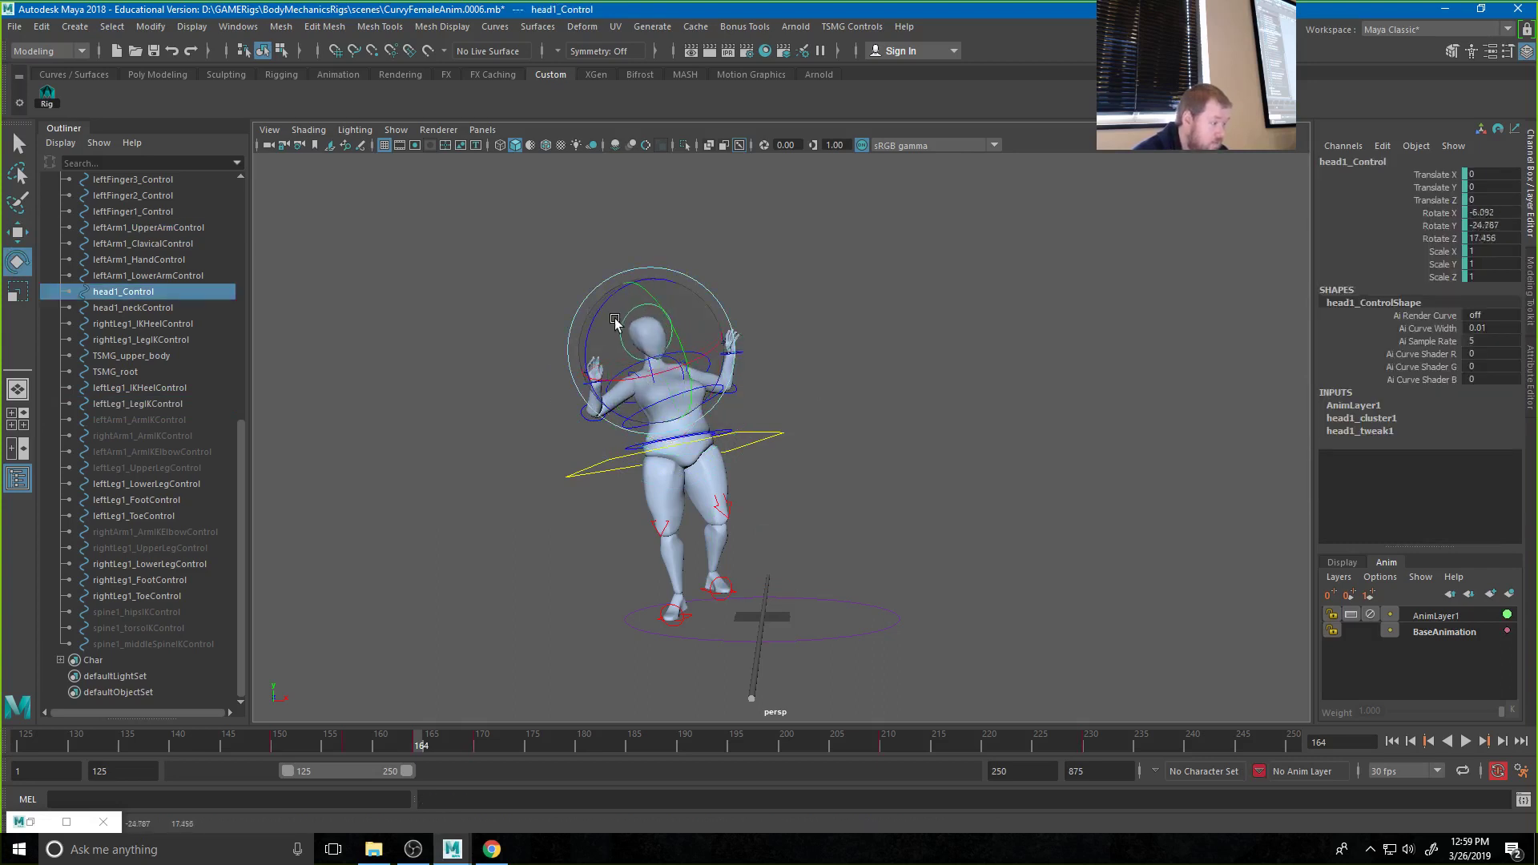
# At frame 164, shift the upper body control to about Translate X -39.2, Y 2.8, Z 1.6
pyautogui.click(764, 433)
pyautogui.press('w')
pyautogui.moveTo(757, 451); pyautogui.dragTo(747, 453)
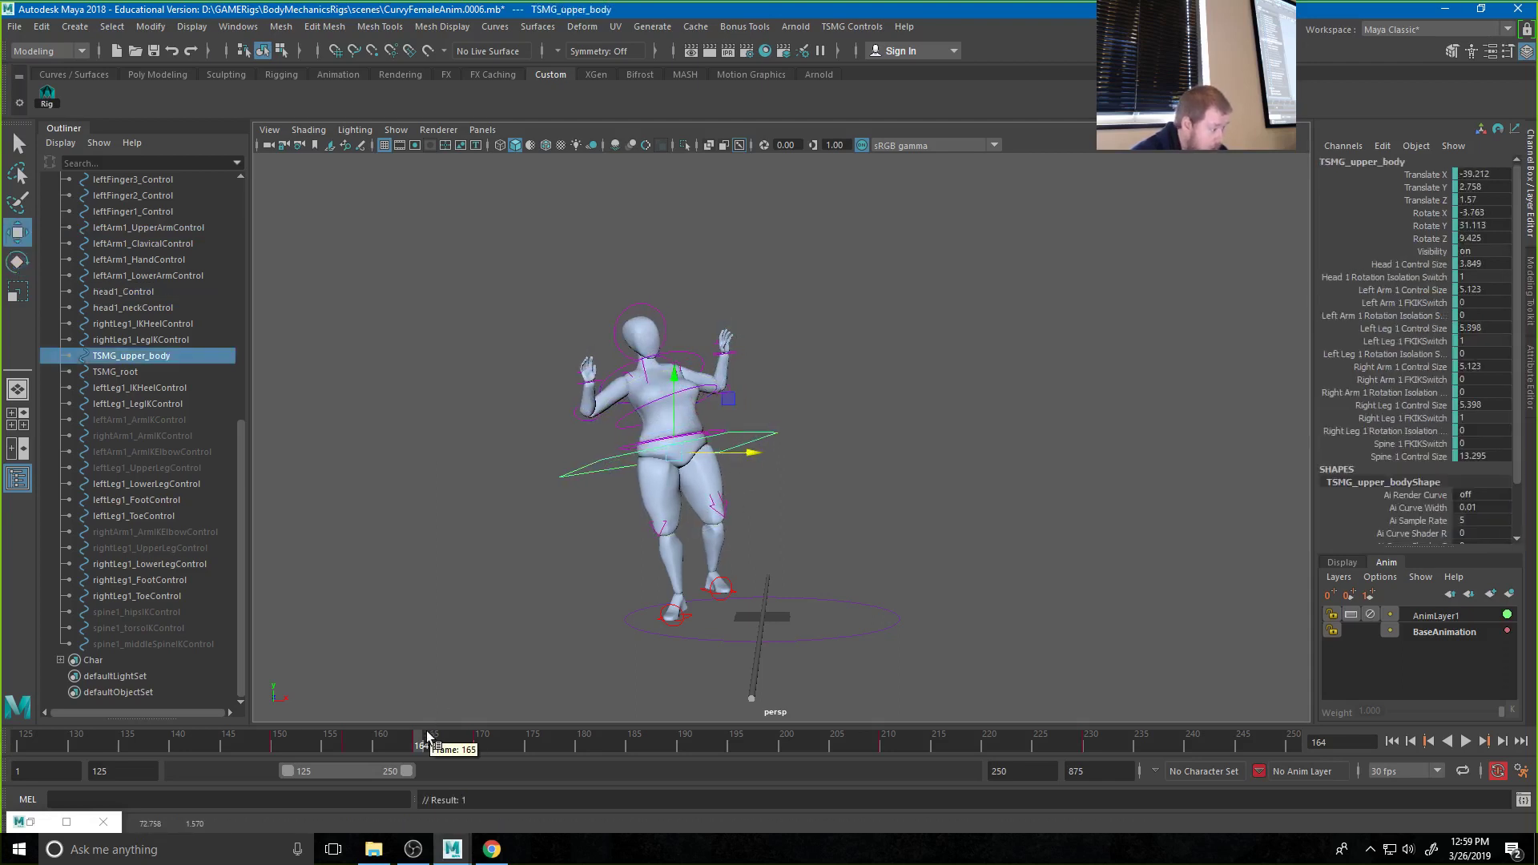
# Play the animation from frame 128 to review the step into the raised-hands pose
pyautogui.moveTo(401, 744); pyautogui.dragTo(56, 744)
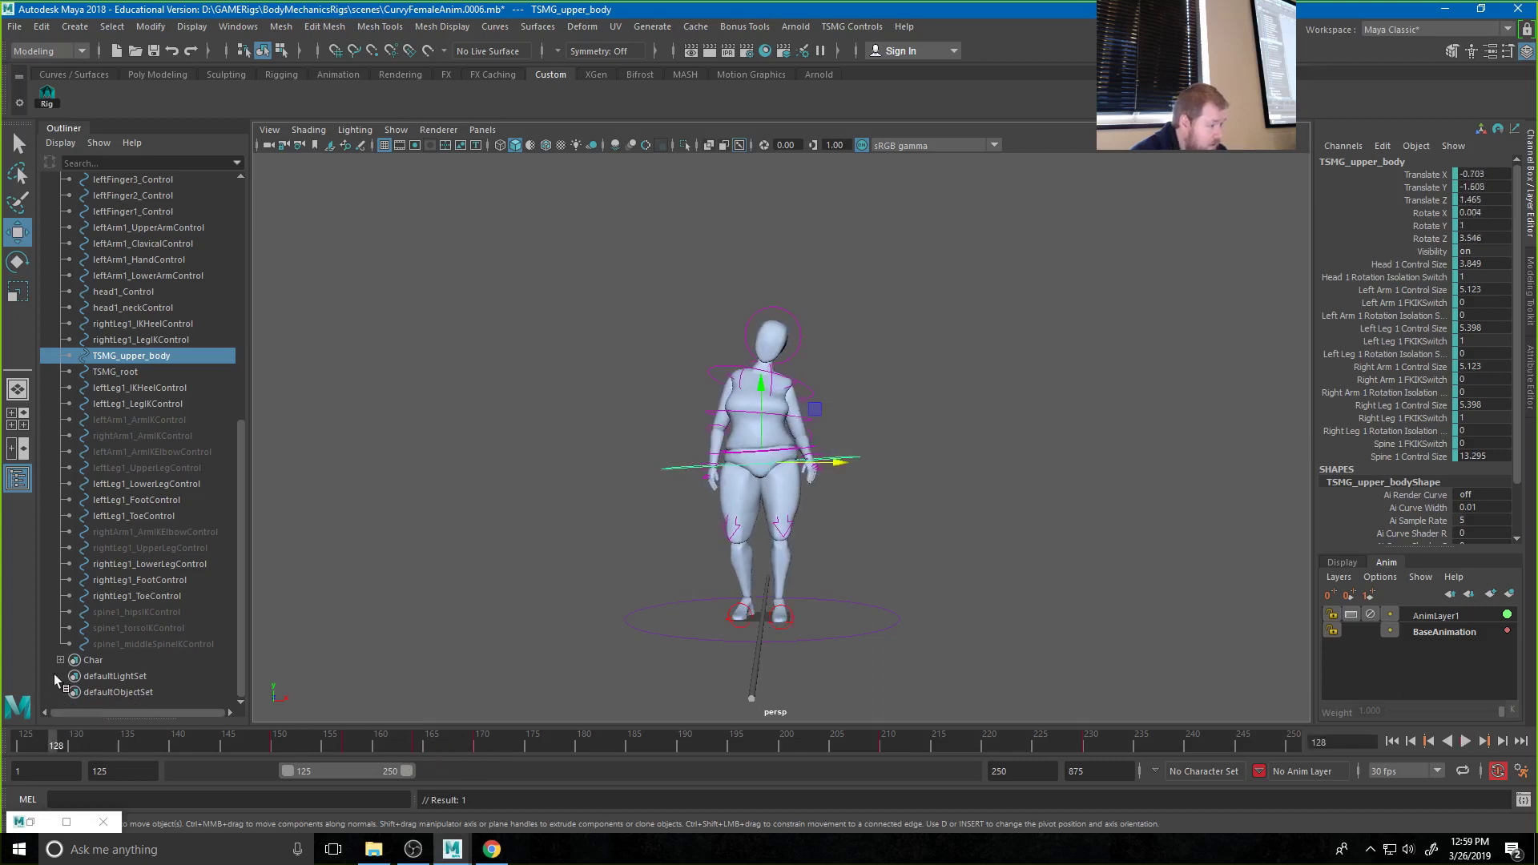
pyautogui.click(1464, 742)
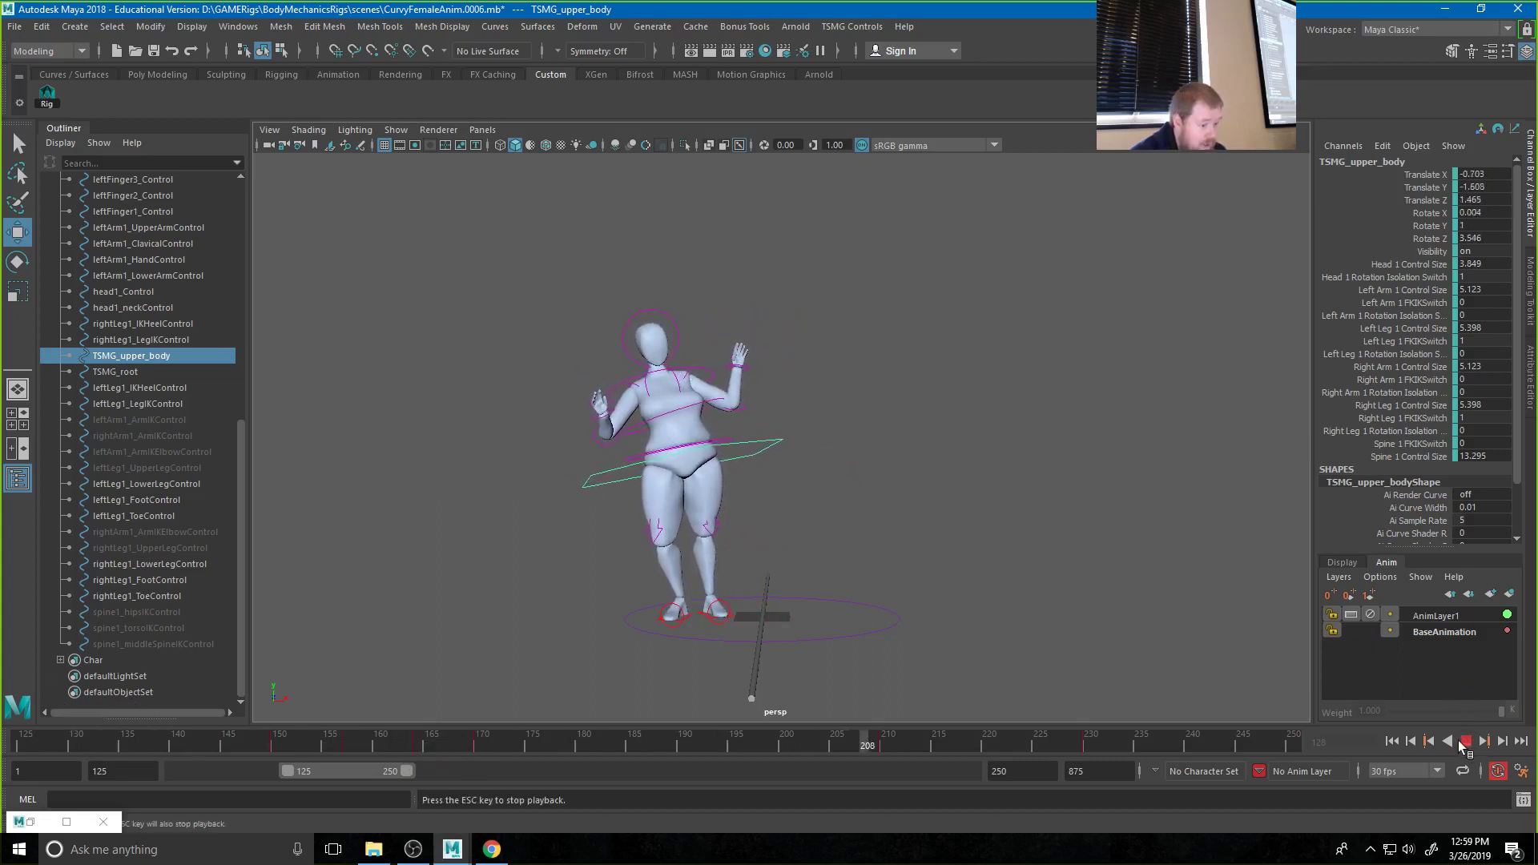
pyautogui.press('Escape')
pyautogui.hotkey('alt', 'v')
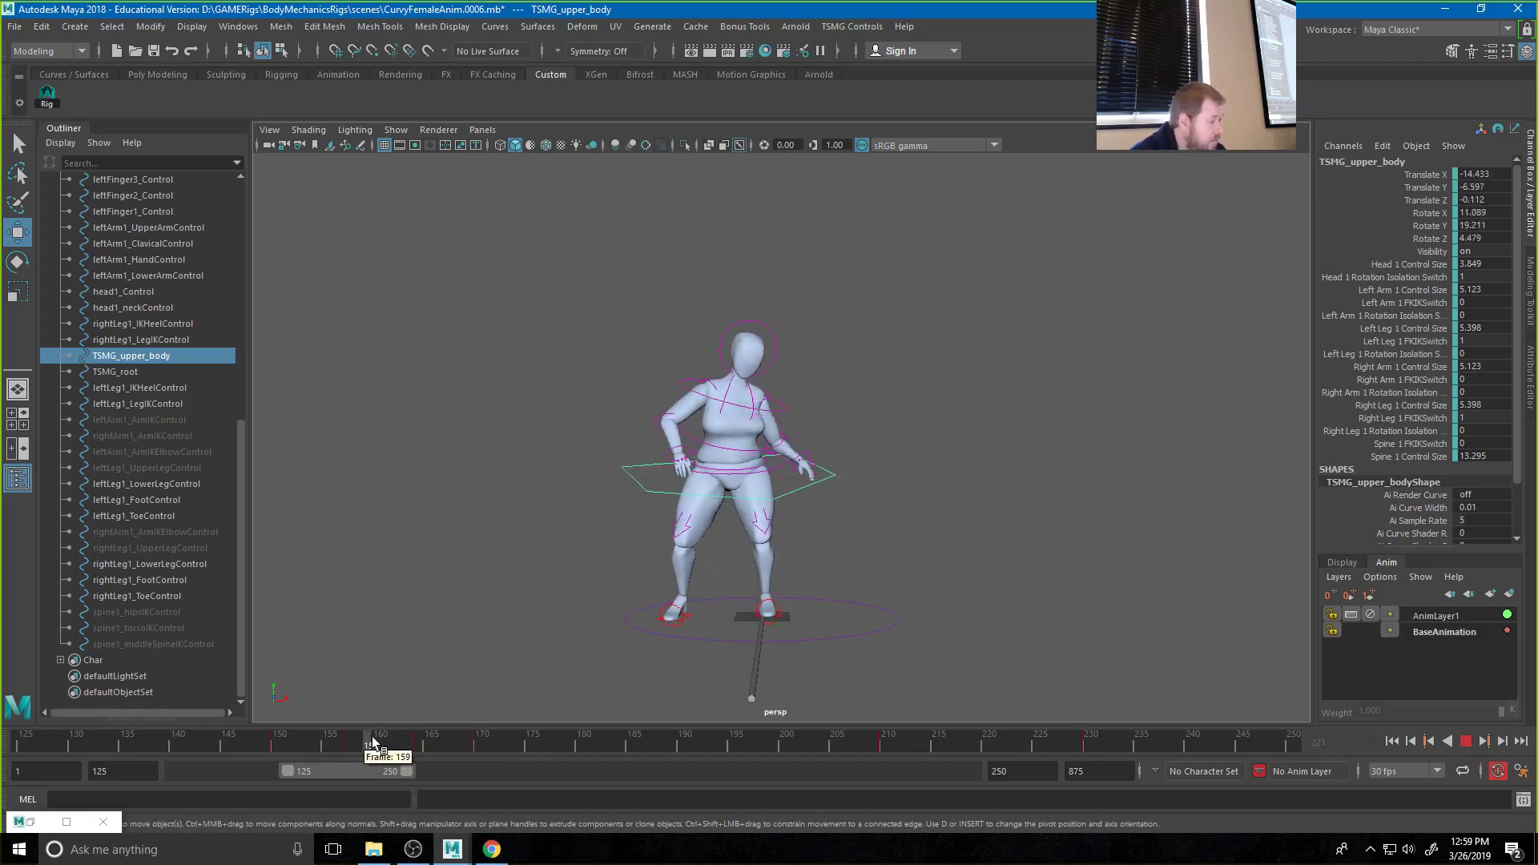
# At frame 160, lower the upper body control to about Translate X -21.9, Y -11.1, Z 0.3
pyautogui.click(377, 744)
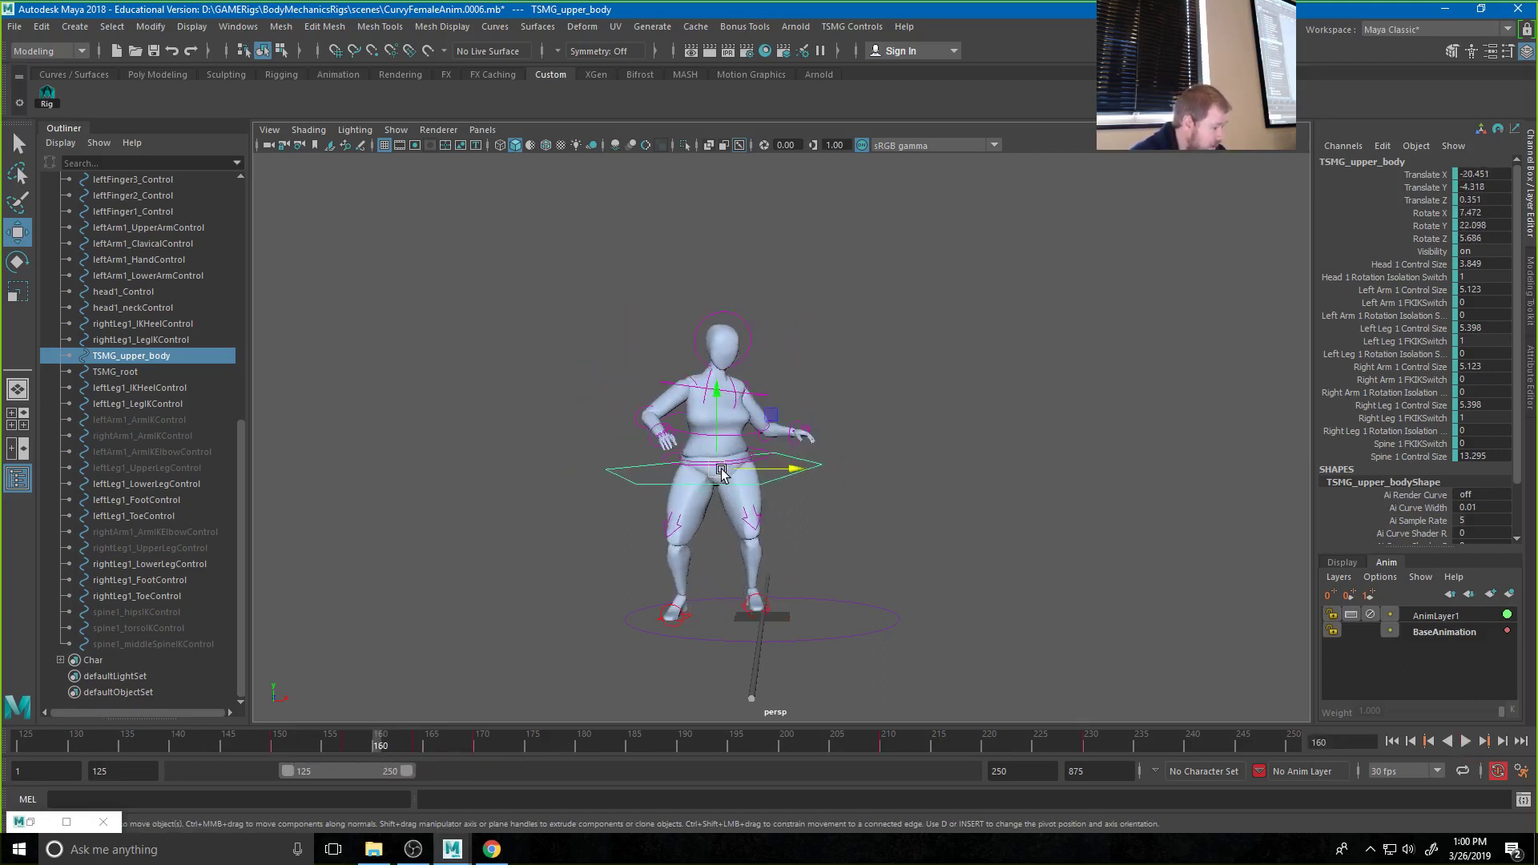
pyautogui.moveTo(720, 471); pyautogui.dragTo(717, 485)
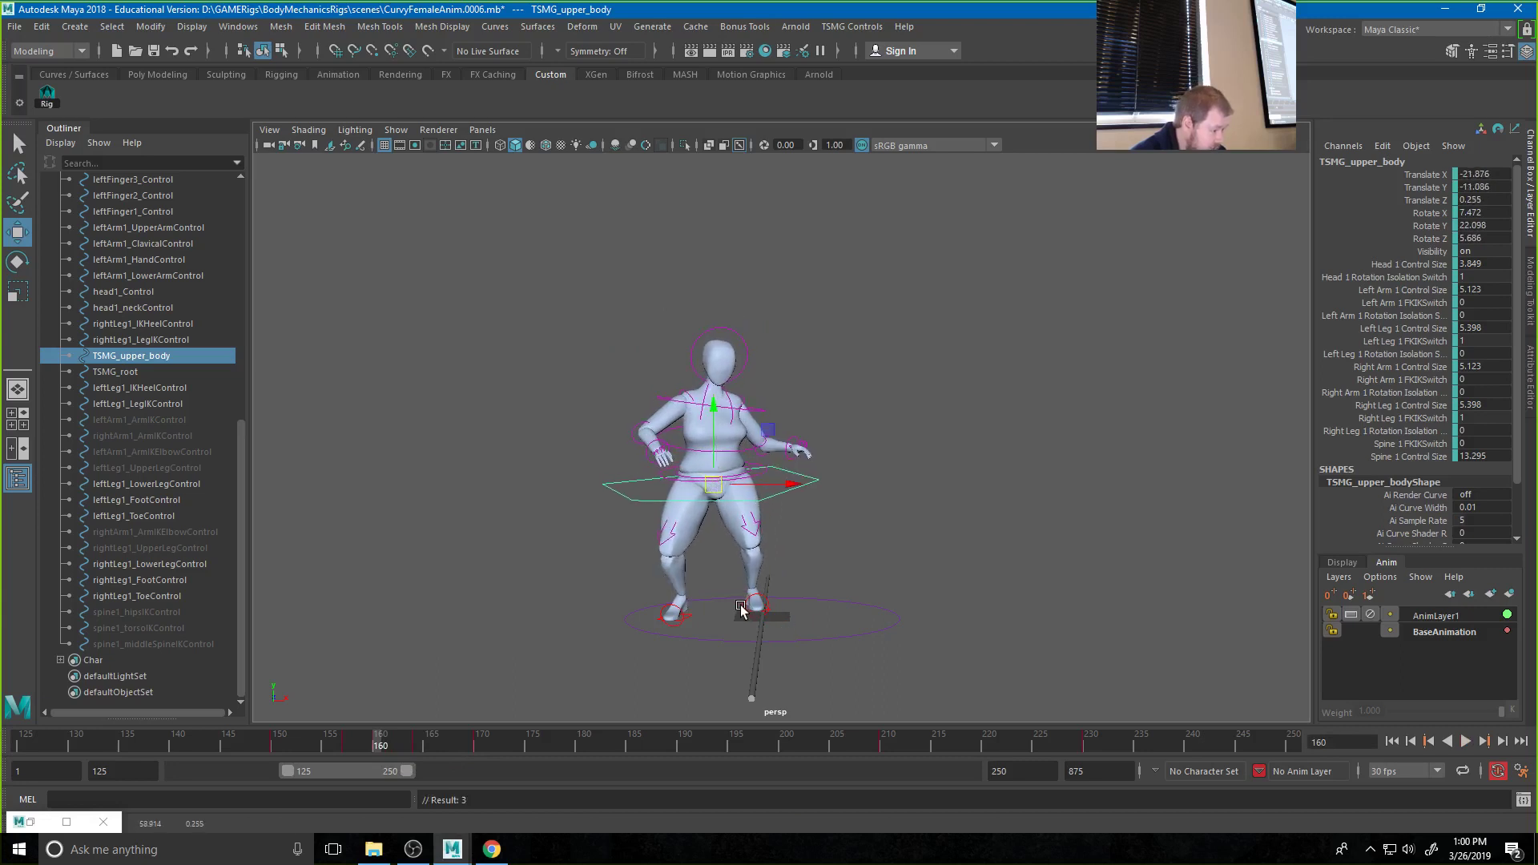
pyautogui.click(741, 611)
# Select all the controls in the aToolsSet_purple_All set and key them at frame 160
pyautogui.click(351, 745)
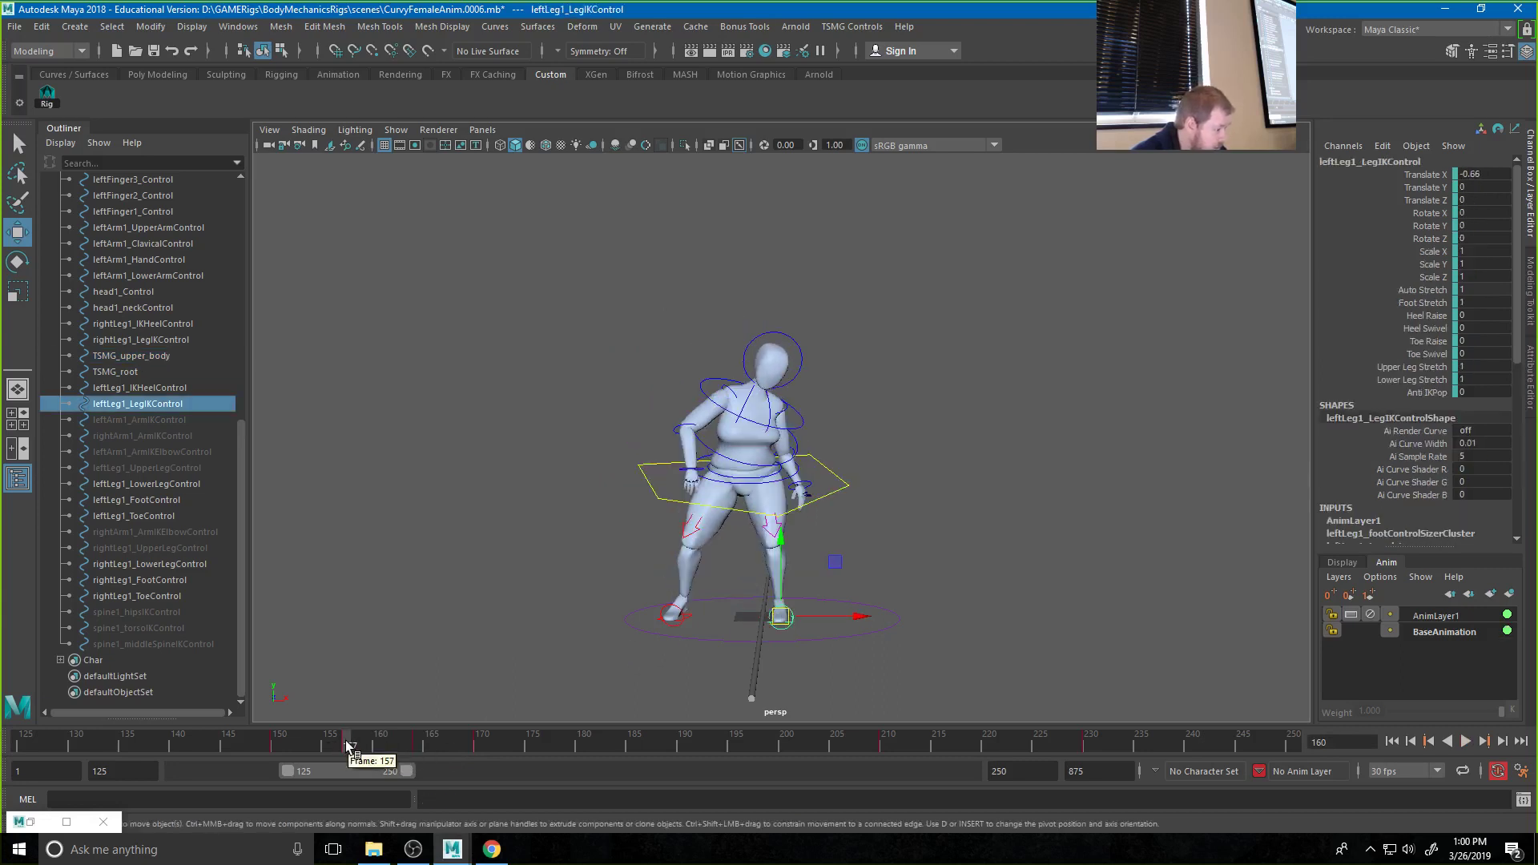
pyautogui.click(661, 495)
pyautogui.click(660, 498)
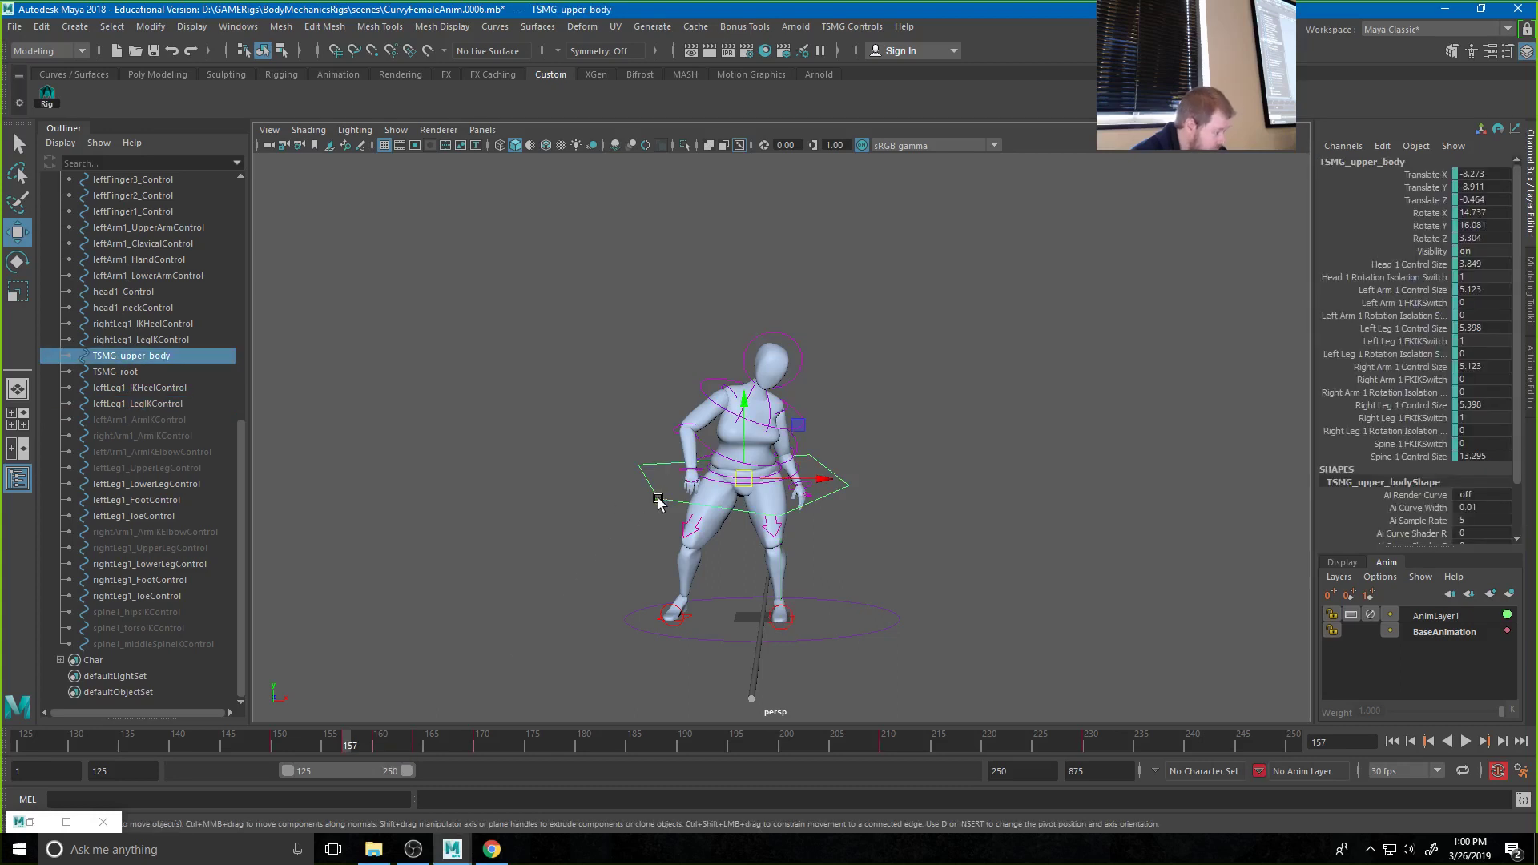
pyautogui.click(132, 643)
pyautogui.scroll(8, 113, 575)
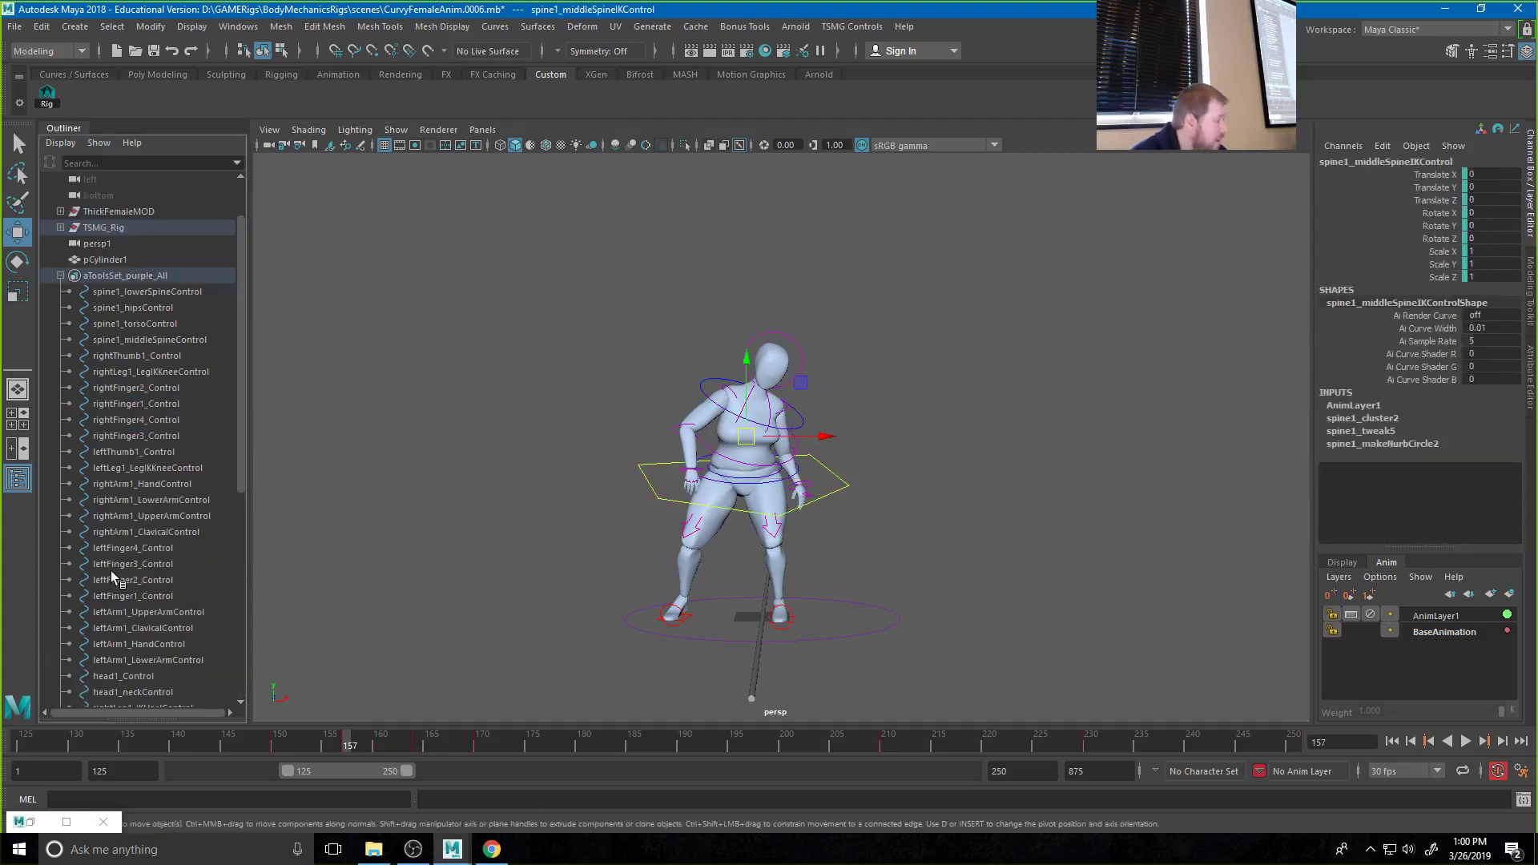
pyautogui.keyDown('shift'); pyautogui.click(154, 290); pyautogui.keyUp('shift')
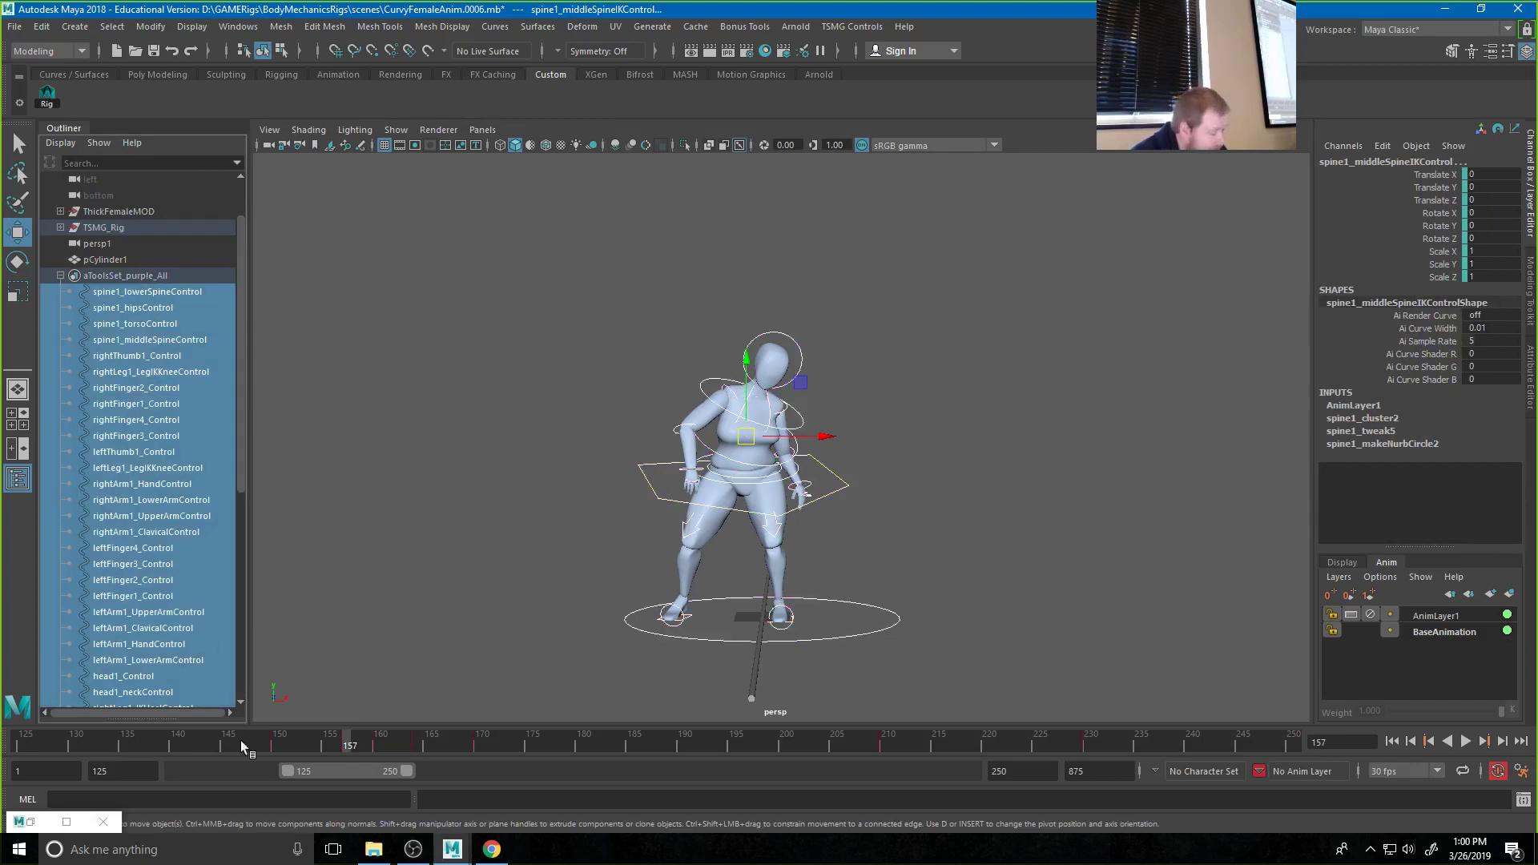
pyautogui.click(375, 747)
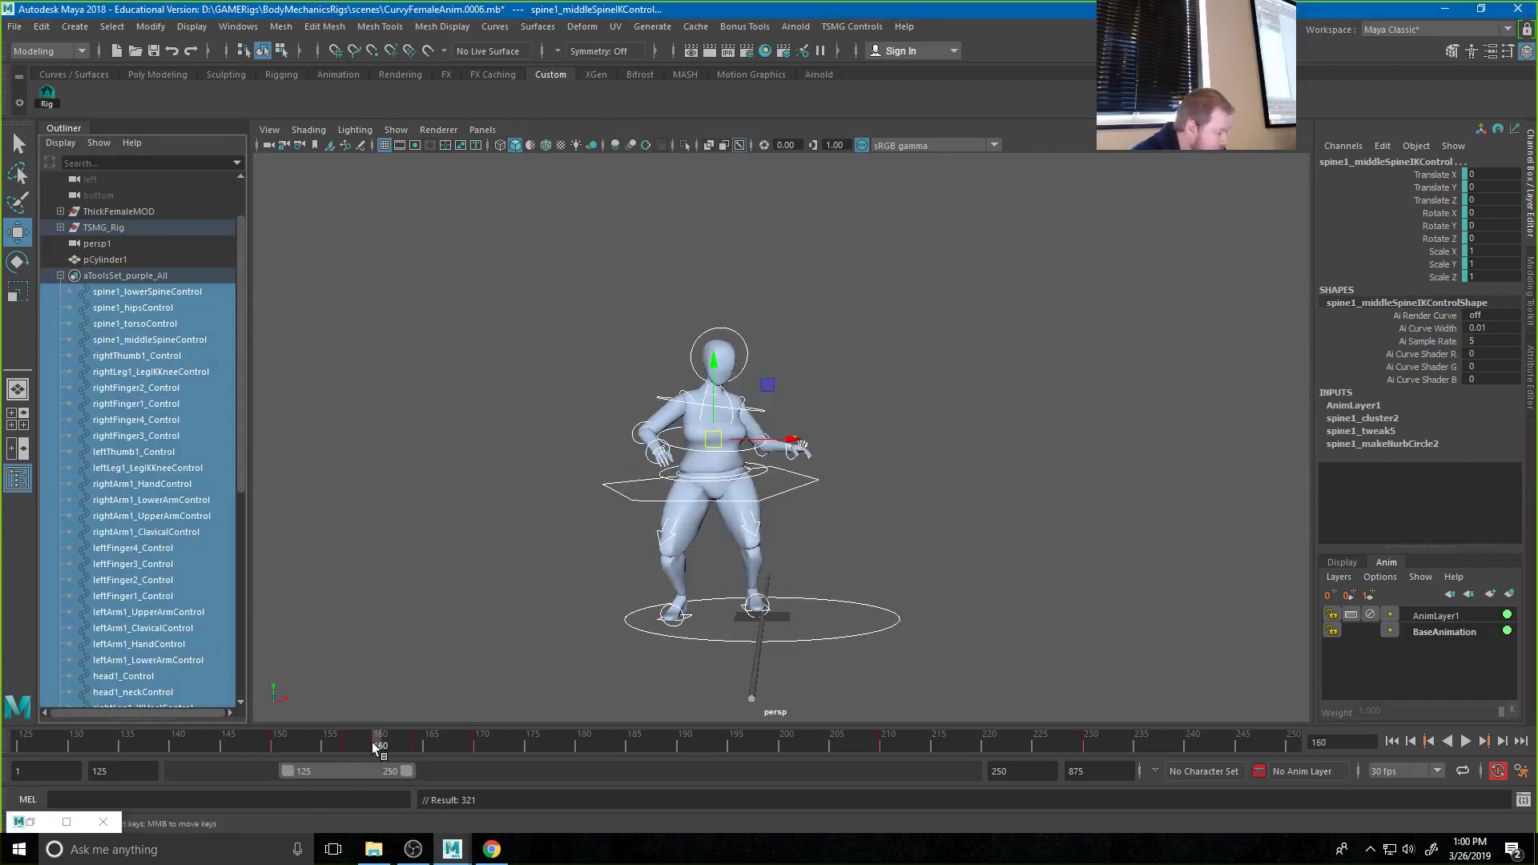
# Copy the left leg IK control's key from frame 164 and paste it at frame 160
pyautogui.click(752, 610)
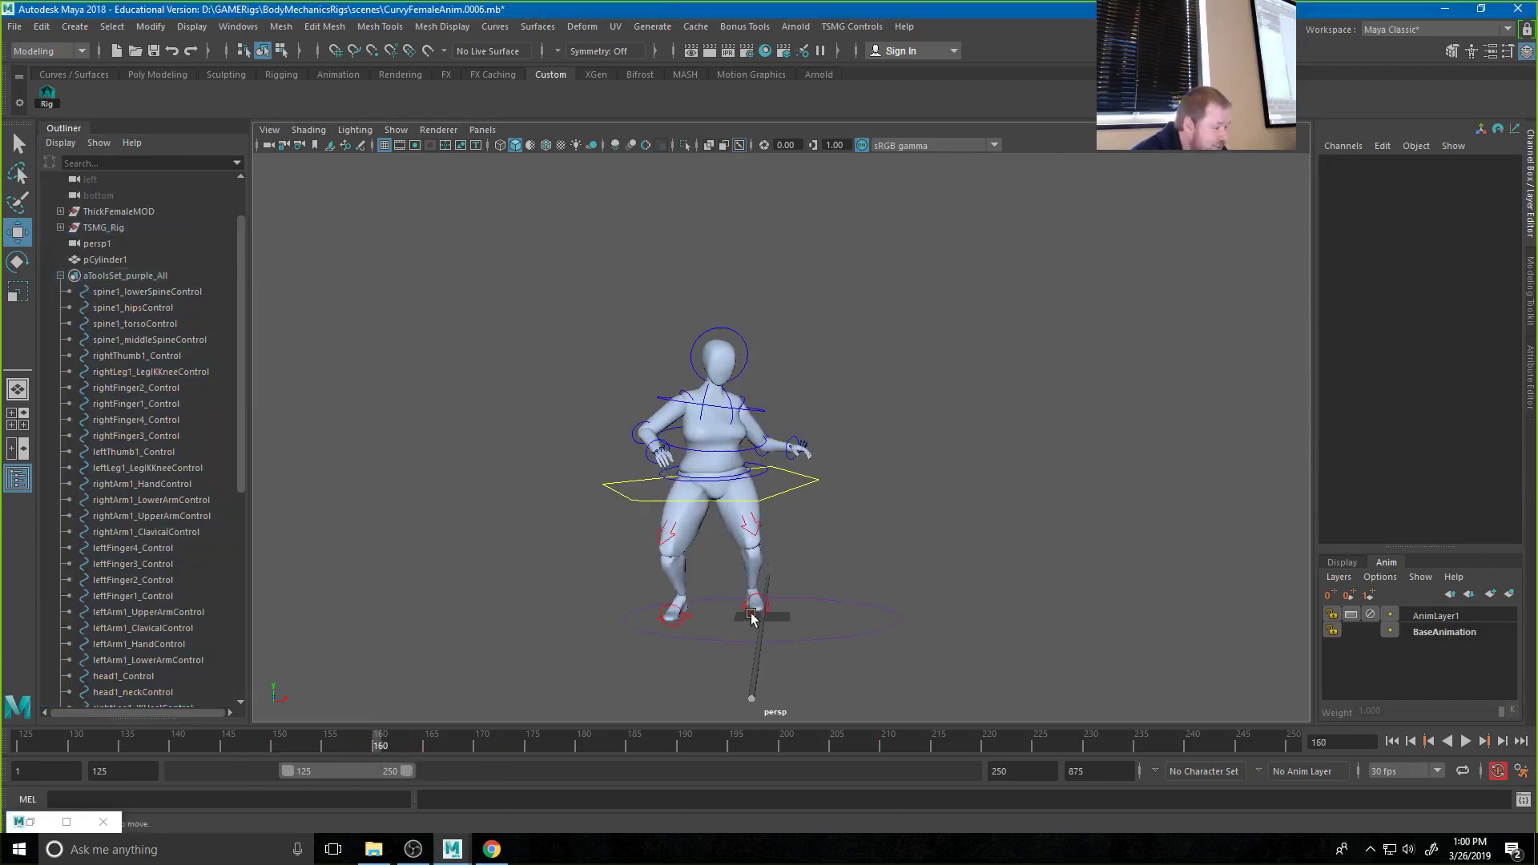
pyautogui.click(415, 743)
pyautogui.rightClick(415, 743)
pyautogui.click(448, 513)
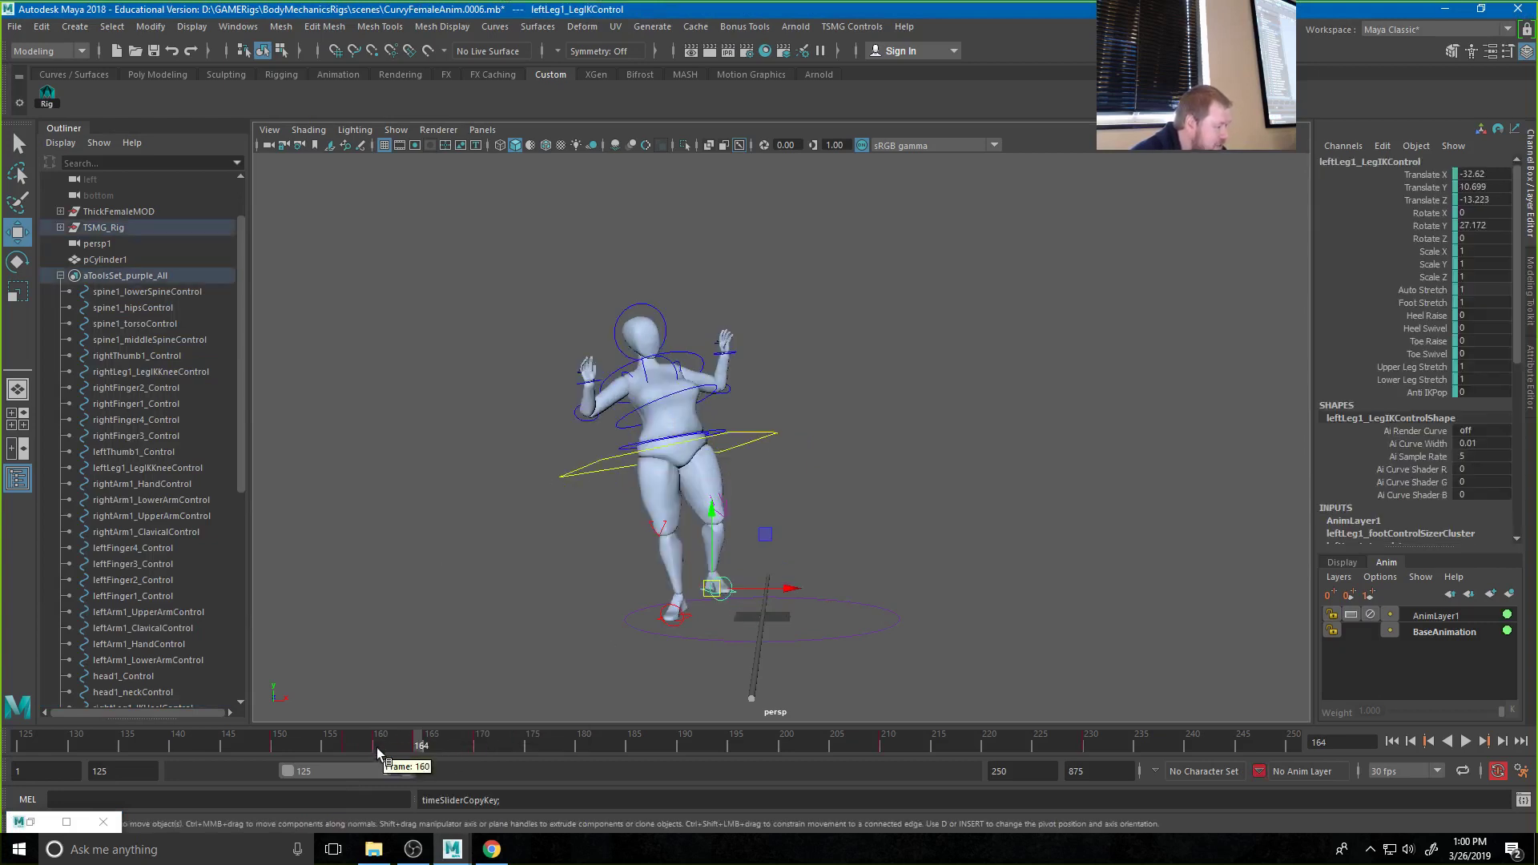
pyautogui.click(376, 746)
pyautogui.rightClick(367, 742)
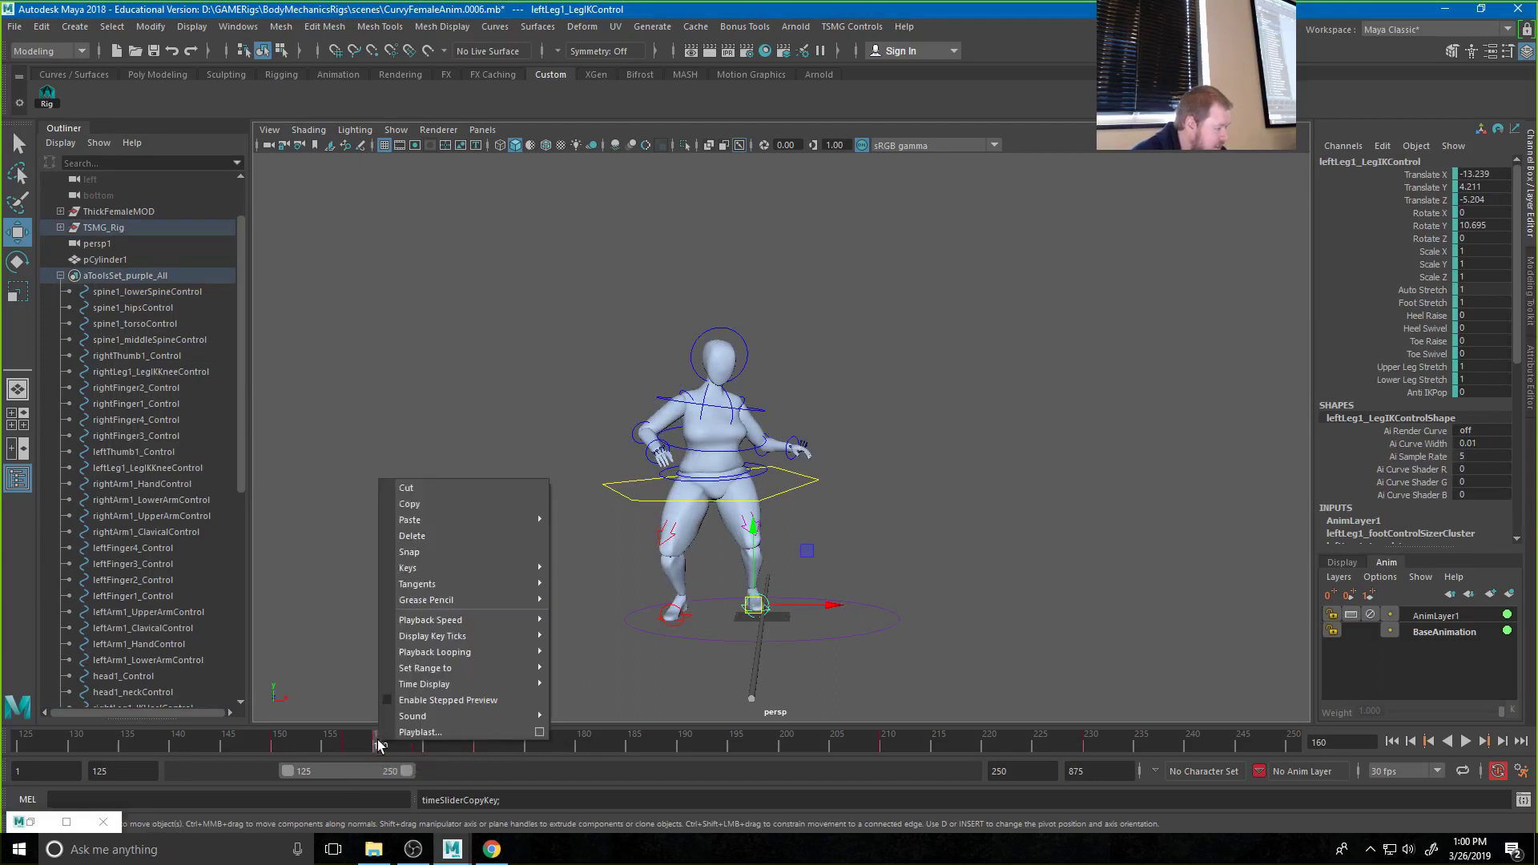
pyautogui.moveTo(443, 519)
pyautogui.click(578, 535)
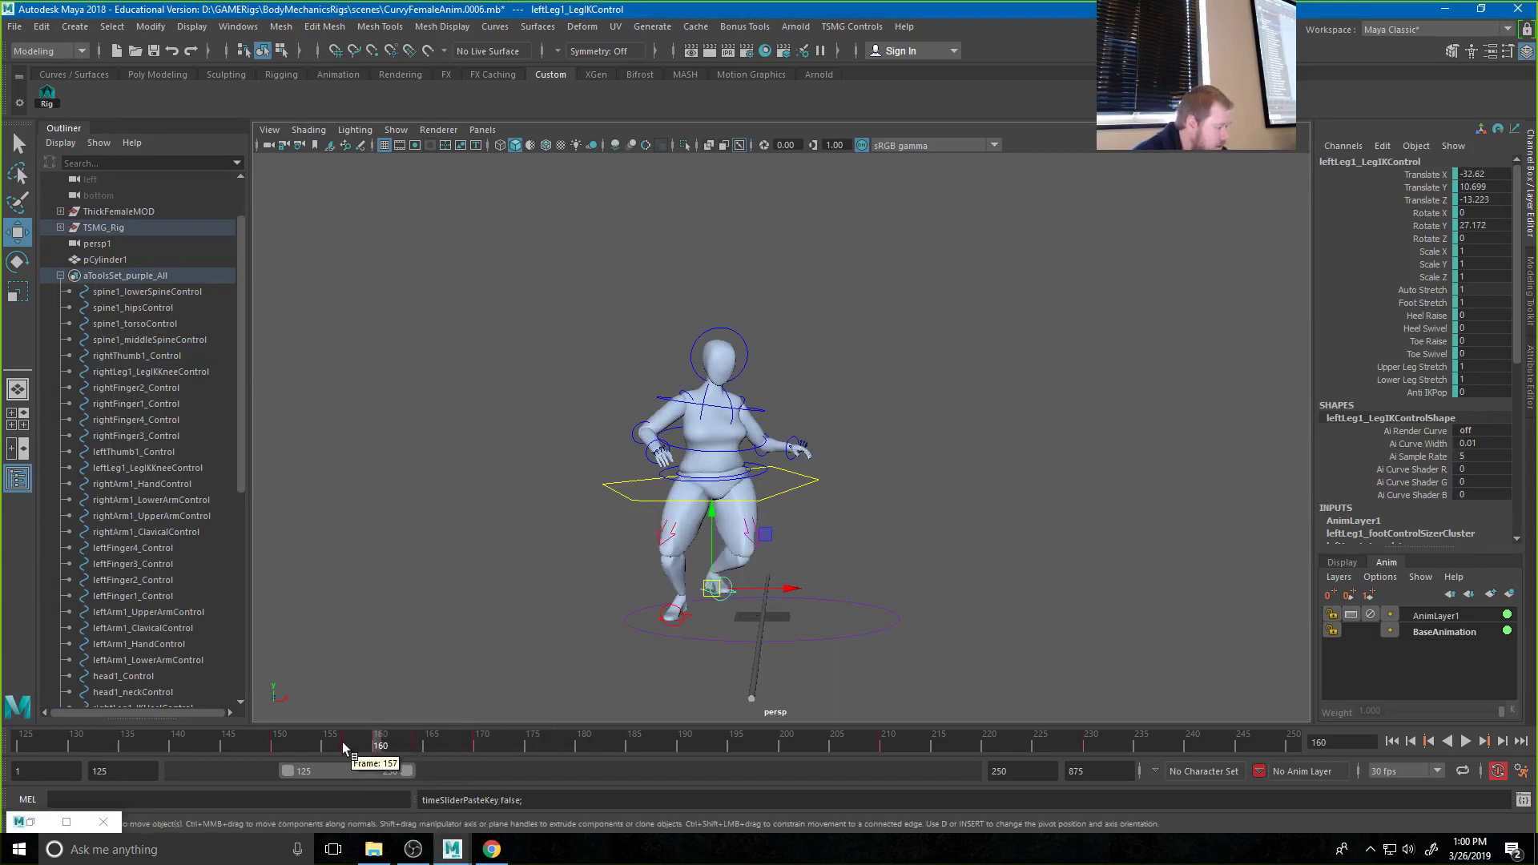
# Copy the left leg IK control's key from frame 157 and paste it at frame 160
pyautogui.click(343, 741)
pyautogui.rightClick(343, 742)
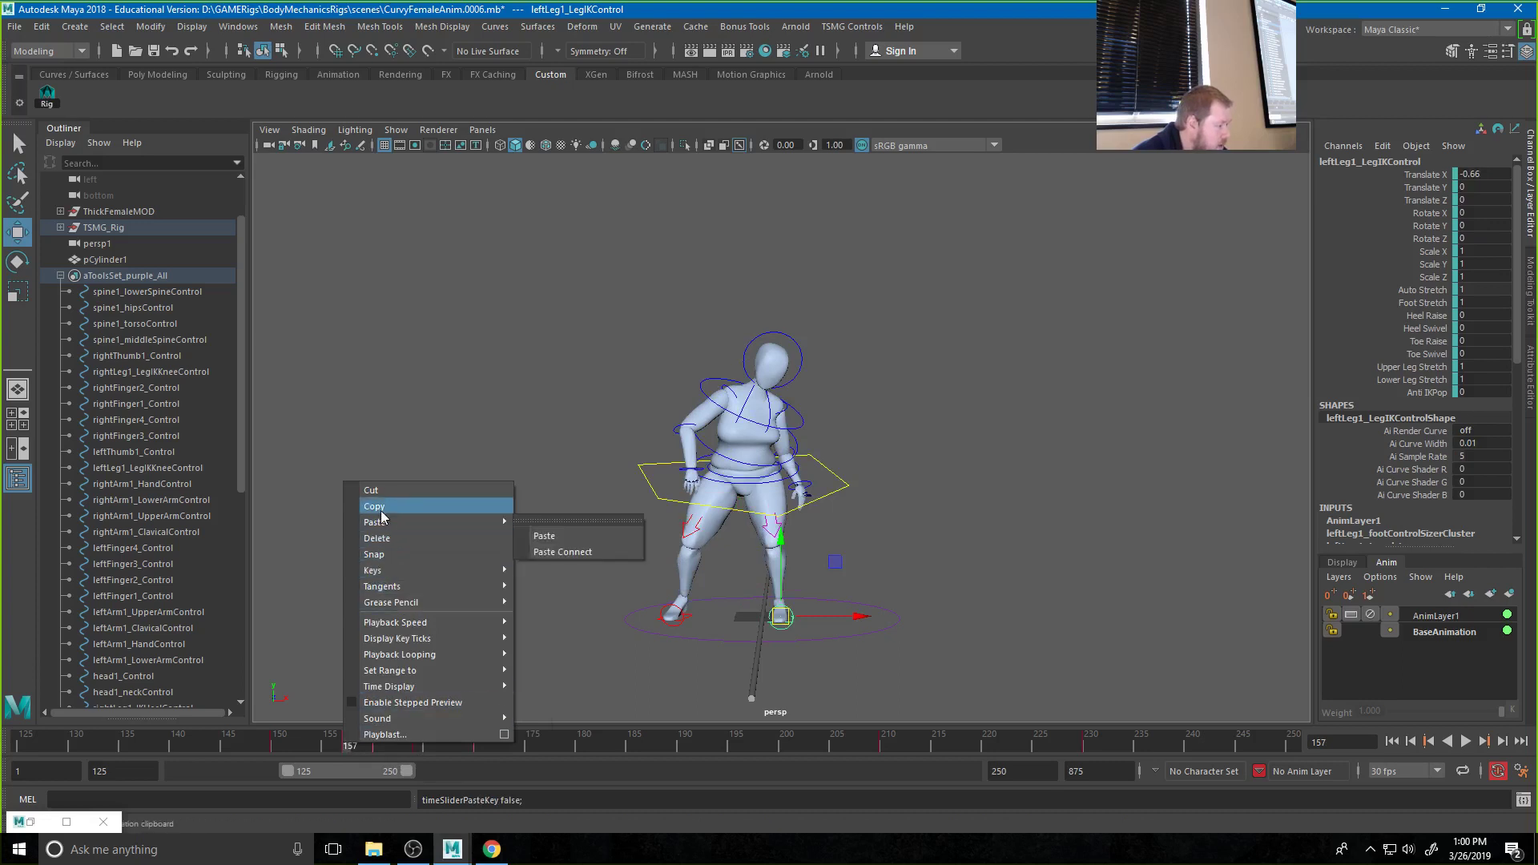
pyautogui.click(381, 508)
pyautogui.click(377, 749)
pyautogui.rightClick(377, 748)
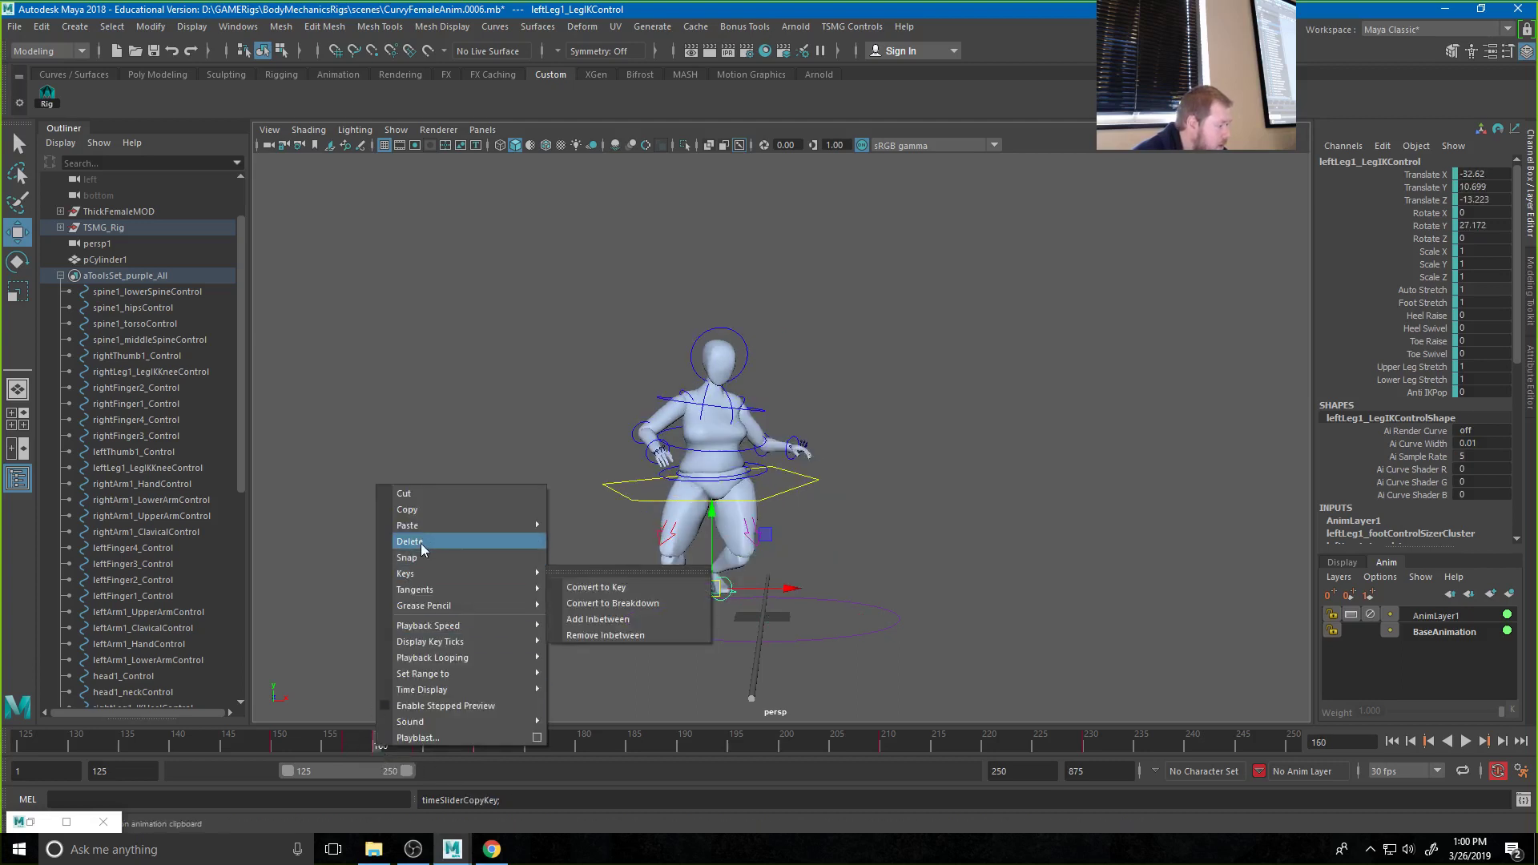
pyautogui.moveTo(513, 539)
pyautogui.click(568, 539)
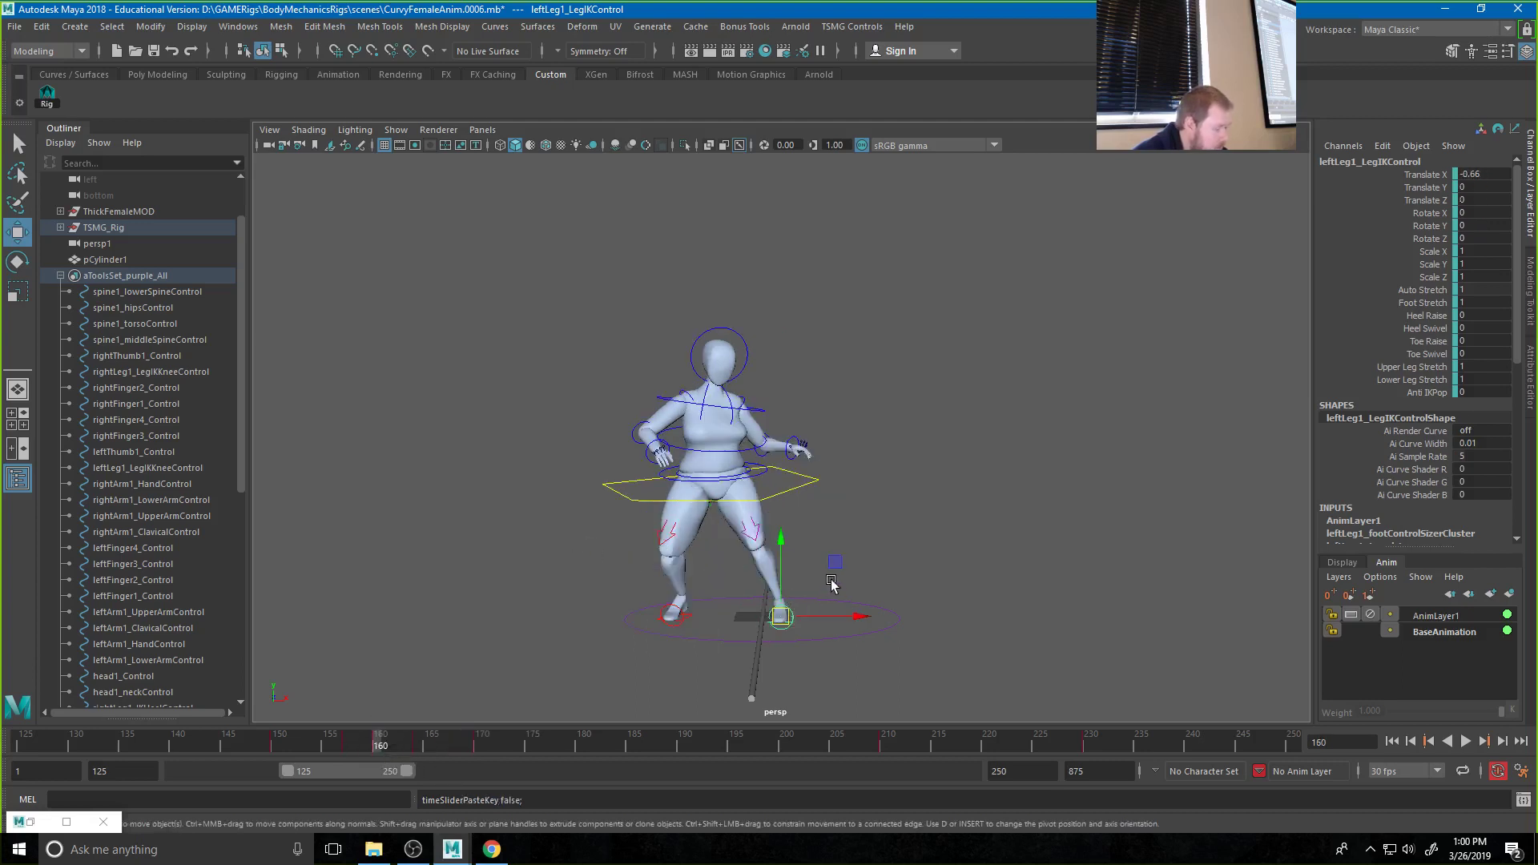
# At frame 160, rotate the left foot so its toes lift outward and nudge the upper body toward the right foot
pyautogui.press('e')
pyautogui.moveTo(799, 628); pyautogui.dragTo(708, 494)
pyautogui.click(717, 503)
pyautogui.press('w')
# Rotate the middle spine control to about X 35.1, Y 4.7, Z -3.5 at frame 160
pyautogui.click(732, 453)
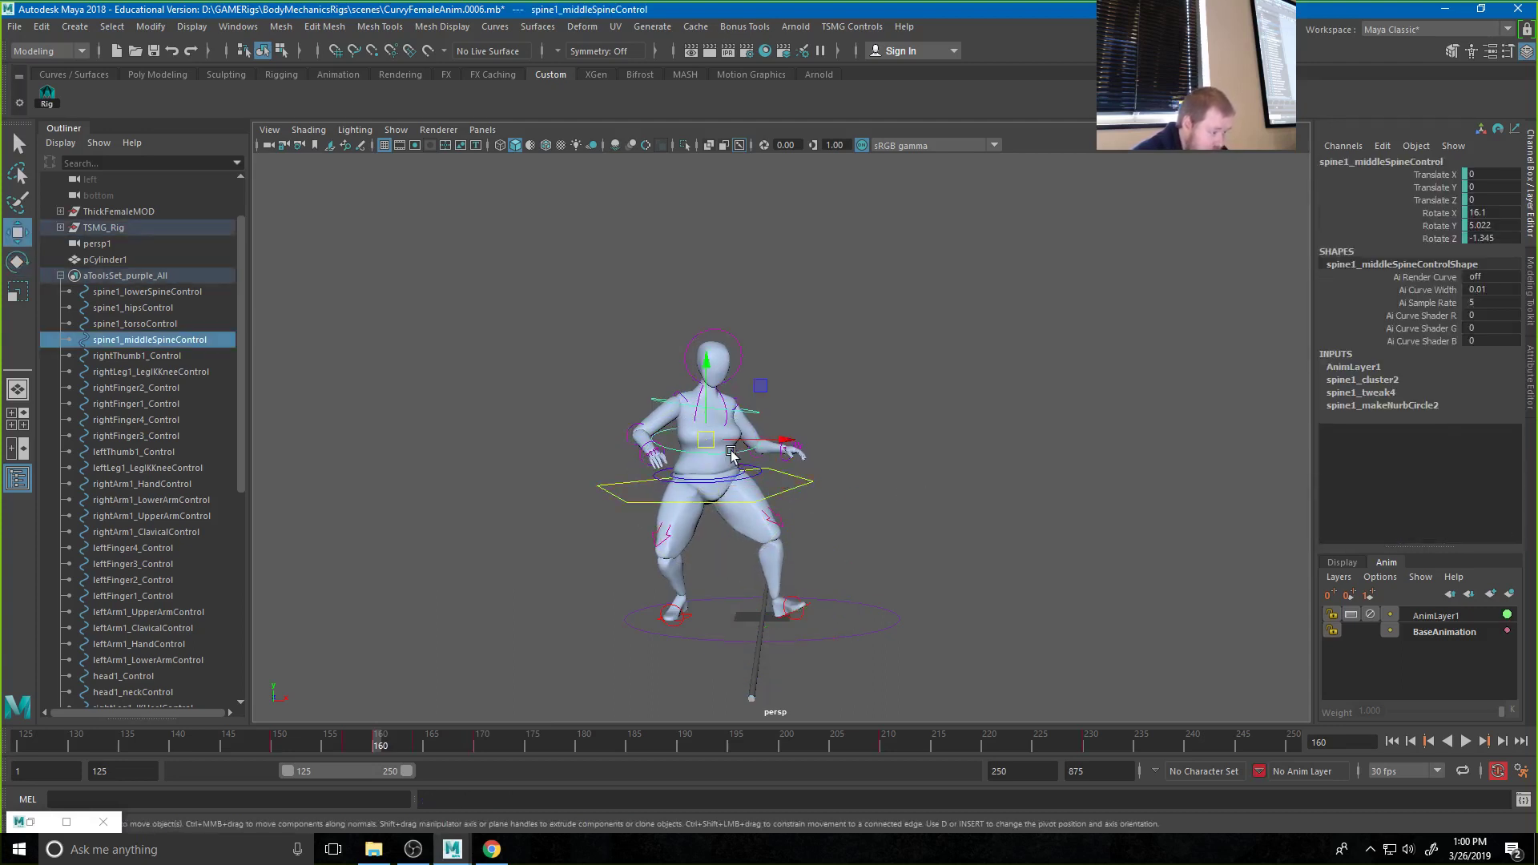
pyautogui.press('e')
pyautogui.moveTo(740, 426); pyautogui.dragTo(743, 452)
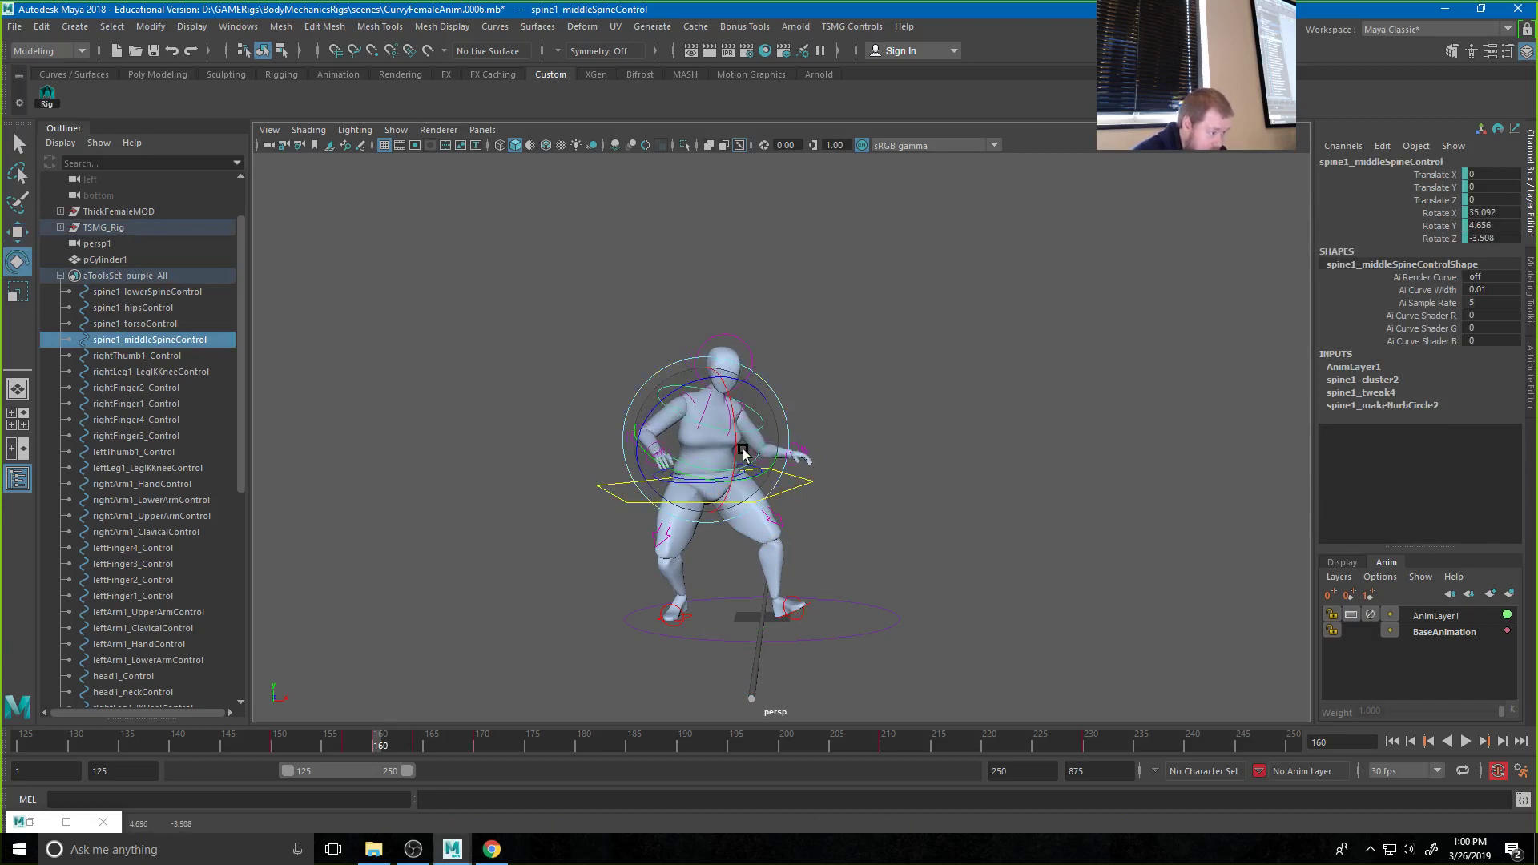
pyautogui.click(781, 435)
# At frame 160, rotate the right upper arm slightly inward and lower the left upper arm
pyautogui.click(689, 396)
pyautogui.moveTo(647, 379); pyautogui.dragTo(661, 383)
pyautogui.click(863, 413)
pyautogui.click(746, 406)
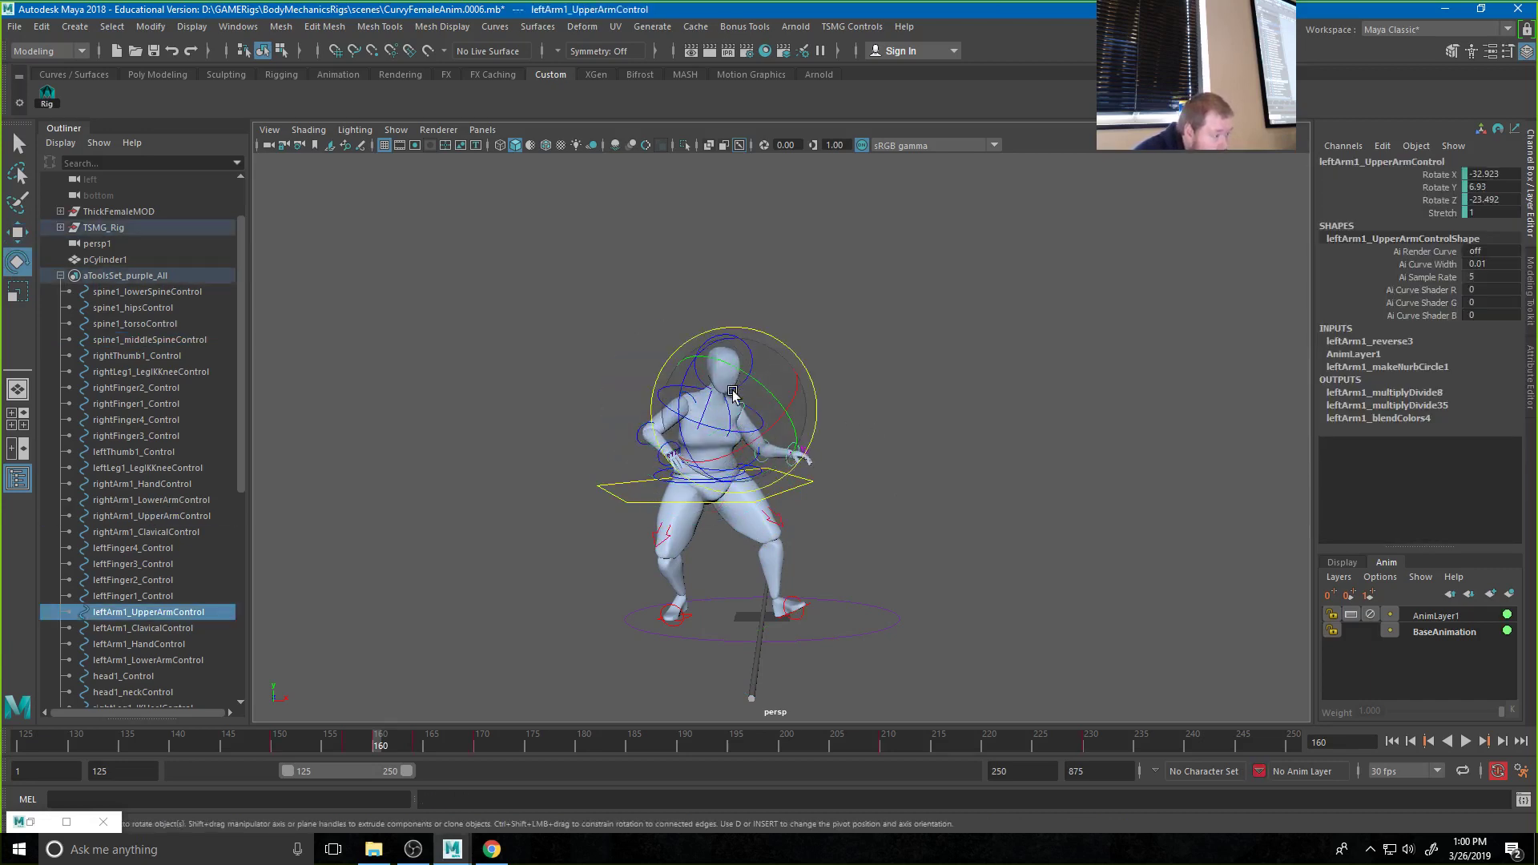
pyautogui.moveTo(813, 395); pyautogui.dragTo(819, 416)
pyautogui.click(874, 437)
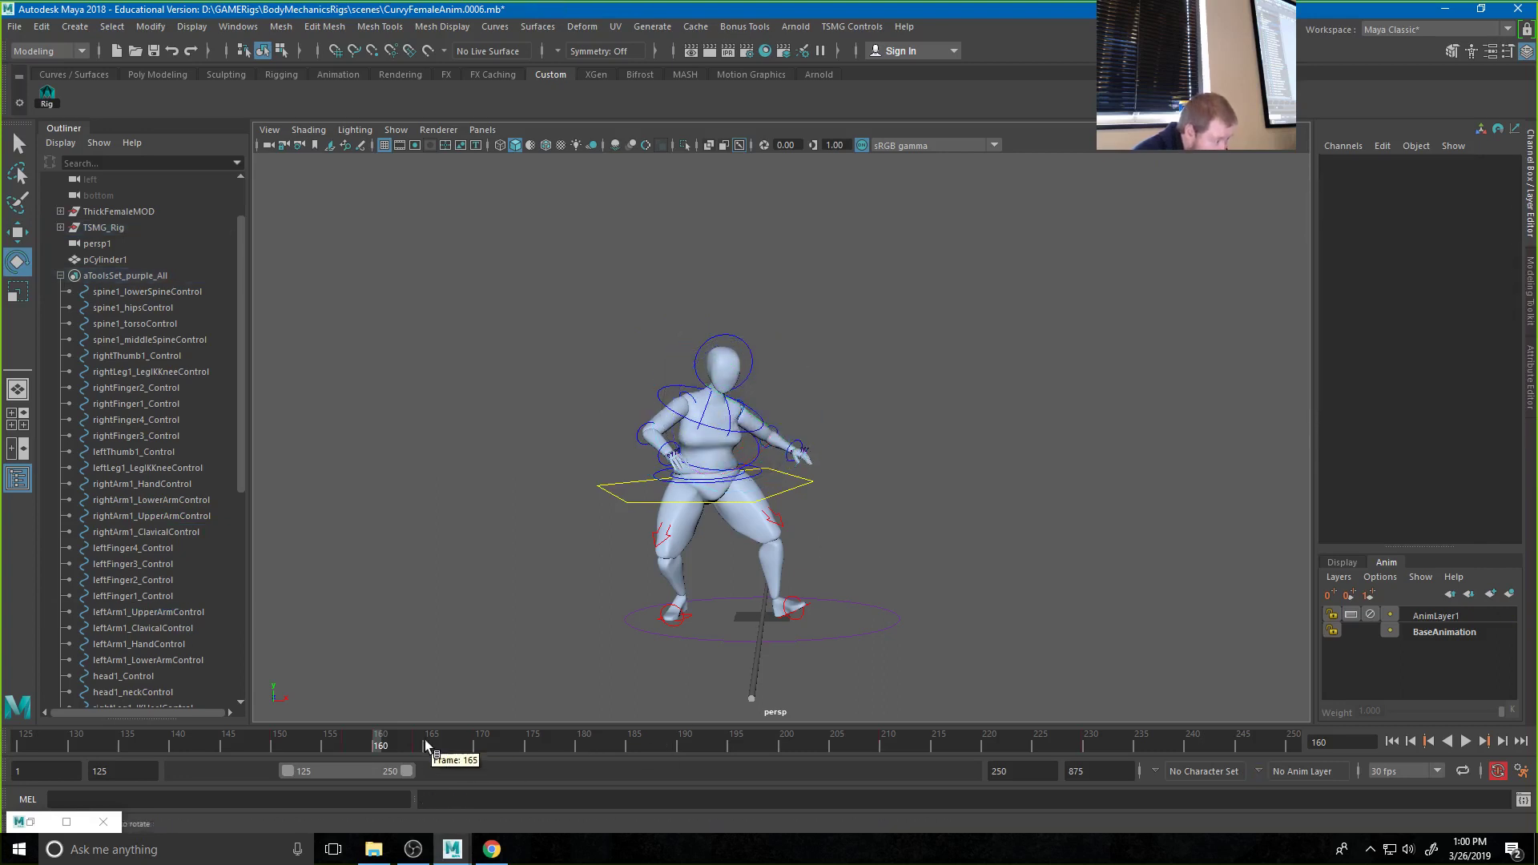
# Play the animation from around frame 140 to review the revised step with its frame 160 breakdown
pyautogui.moveTo(373, 747); pyautogui.dragTo(213, 731)
pyautogui.click(1466, 741)
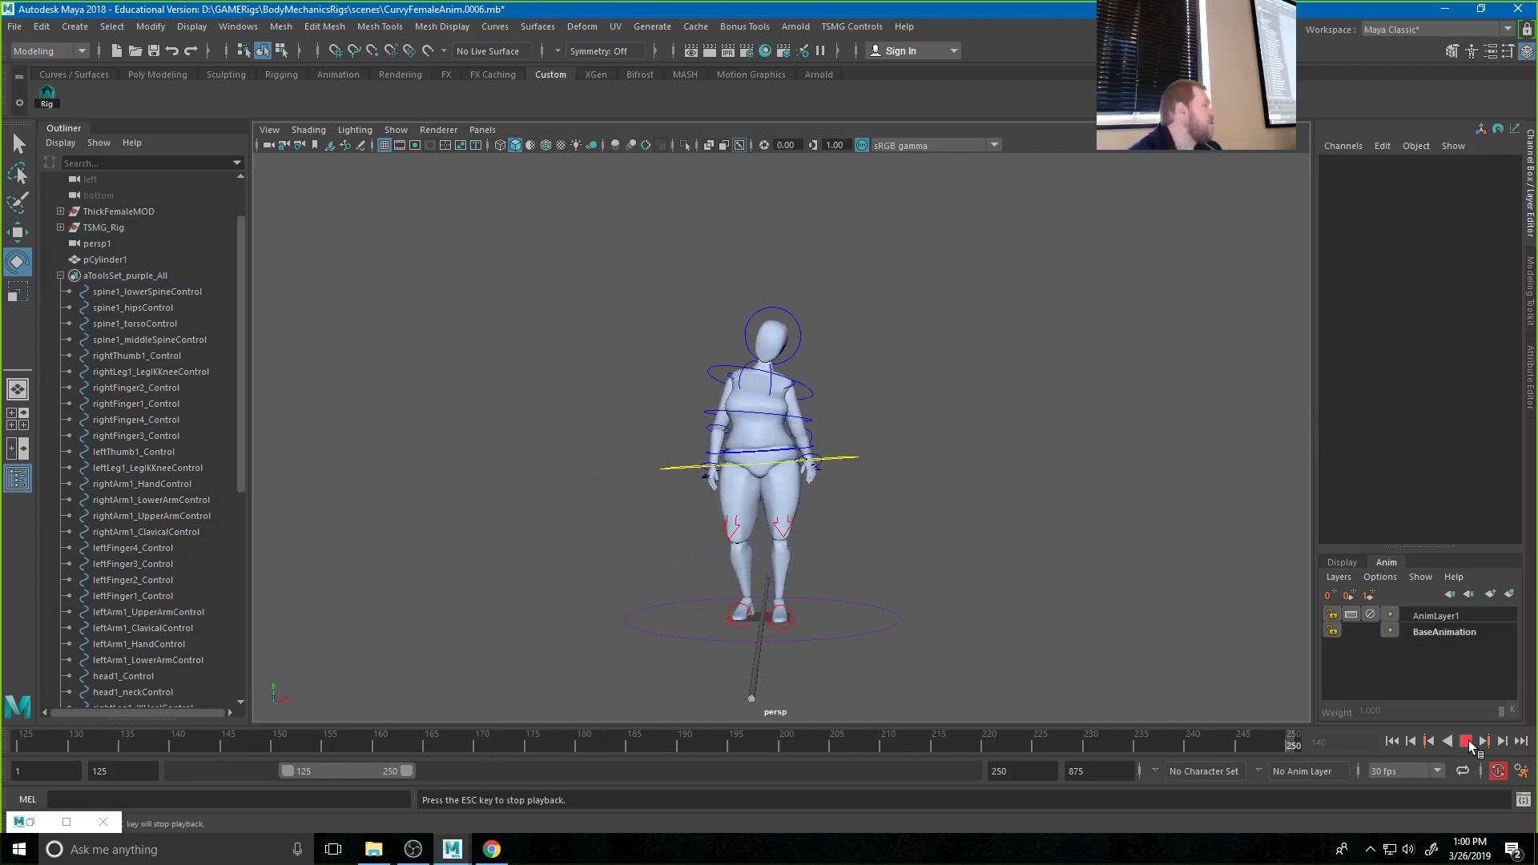
pyautogui.click(1466, 741)
pyautogui.hotkey('alt', 'v')
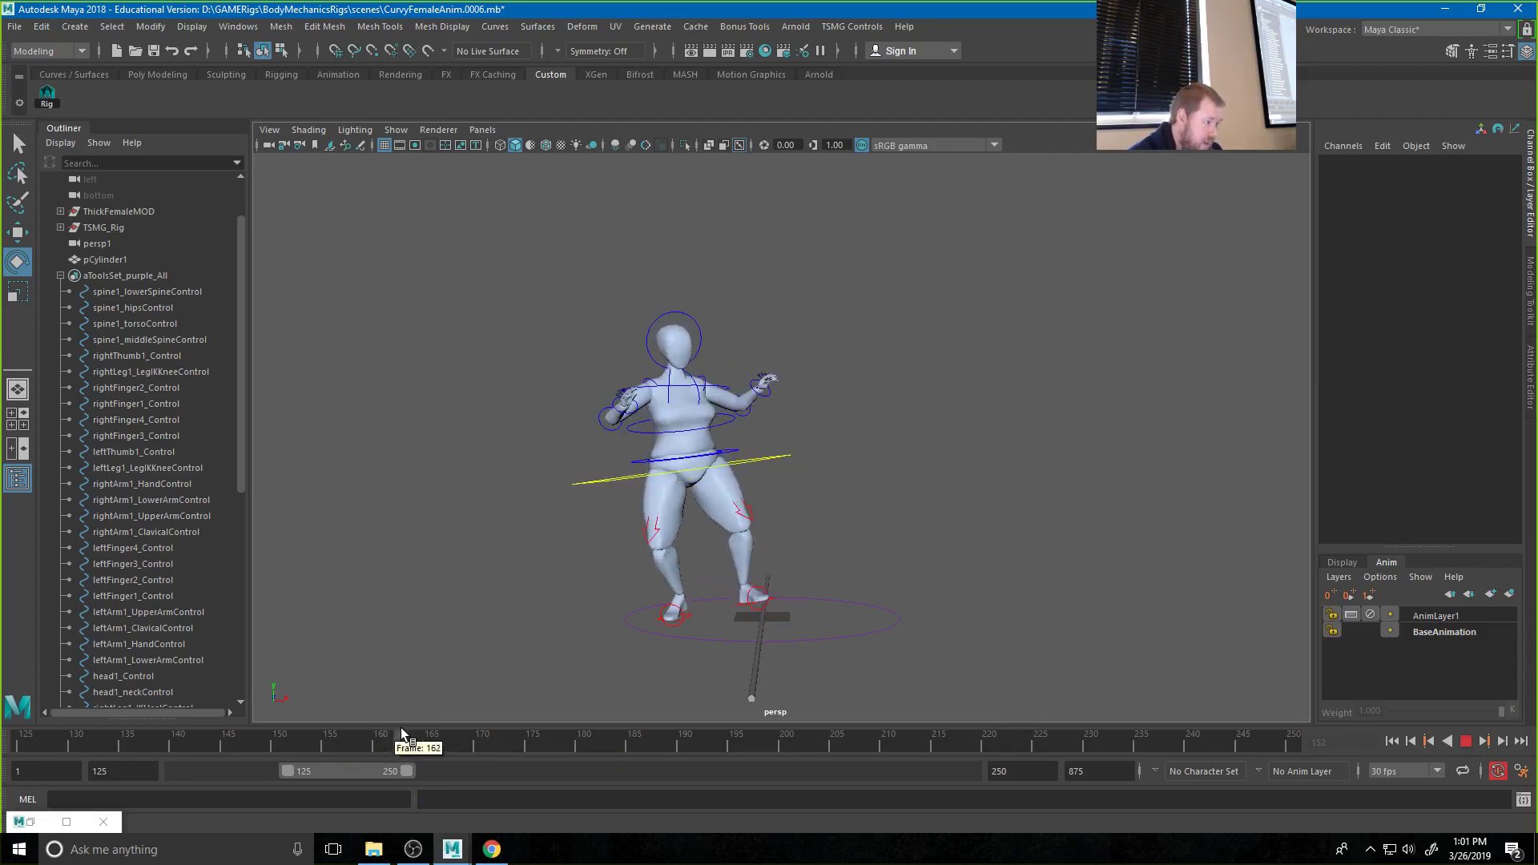
# At frame 162, twist the middle spine control and turn the head control to about Rotate Y -41, and go to frame 167
pyautogui.click(402, 735)
pyautogui.click(727, 418)
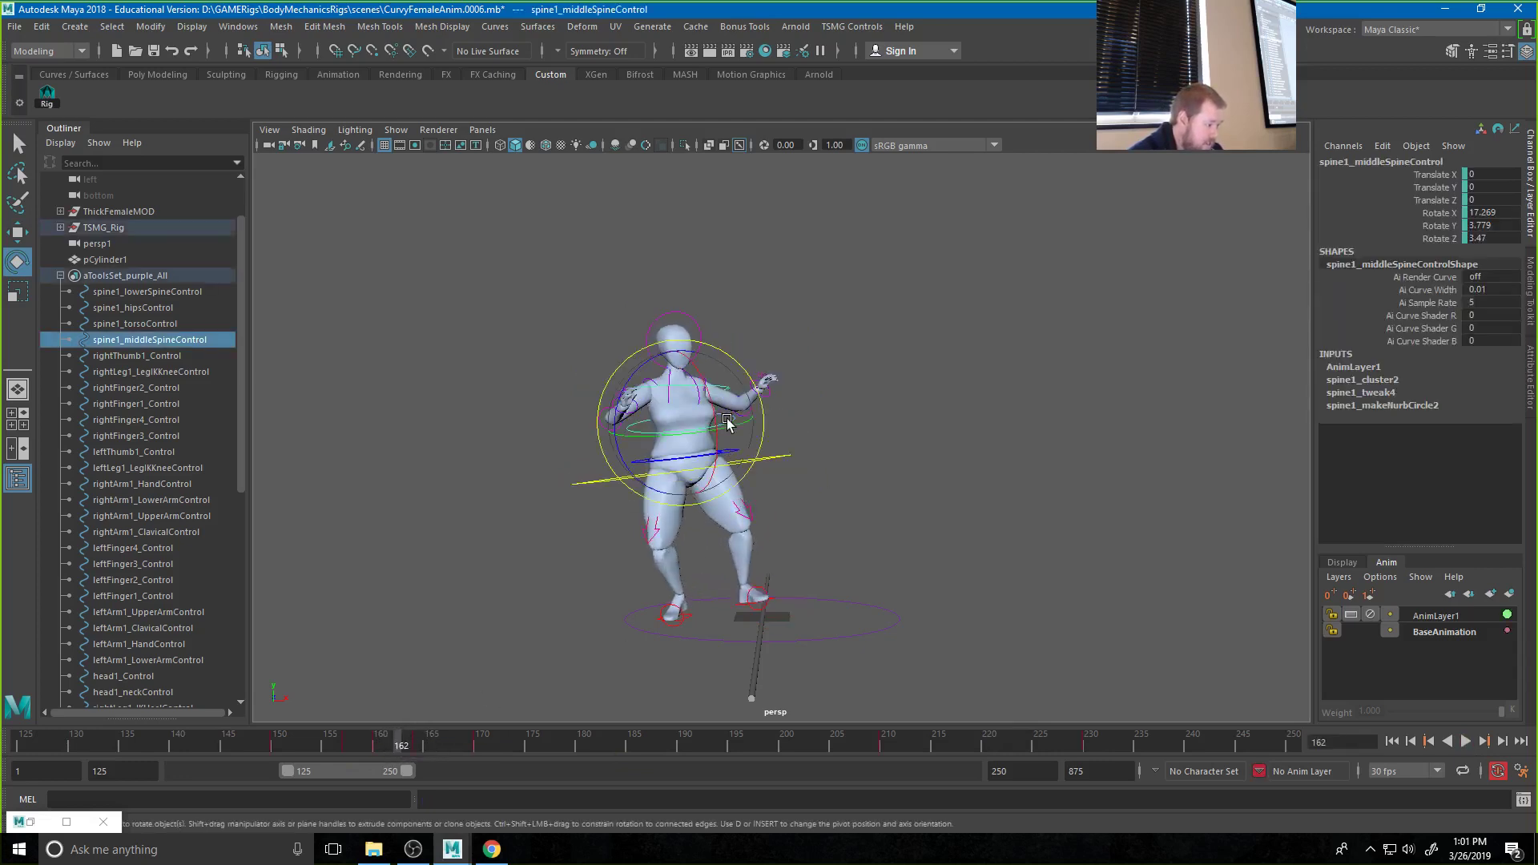
pyautogui.moveTo(719, 440); pyautogui.dragTo(761, 356)
pyautogui.click(719, 326)
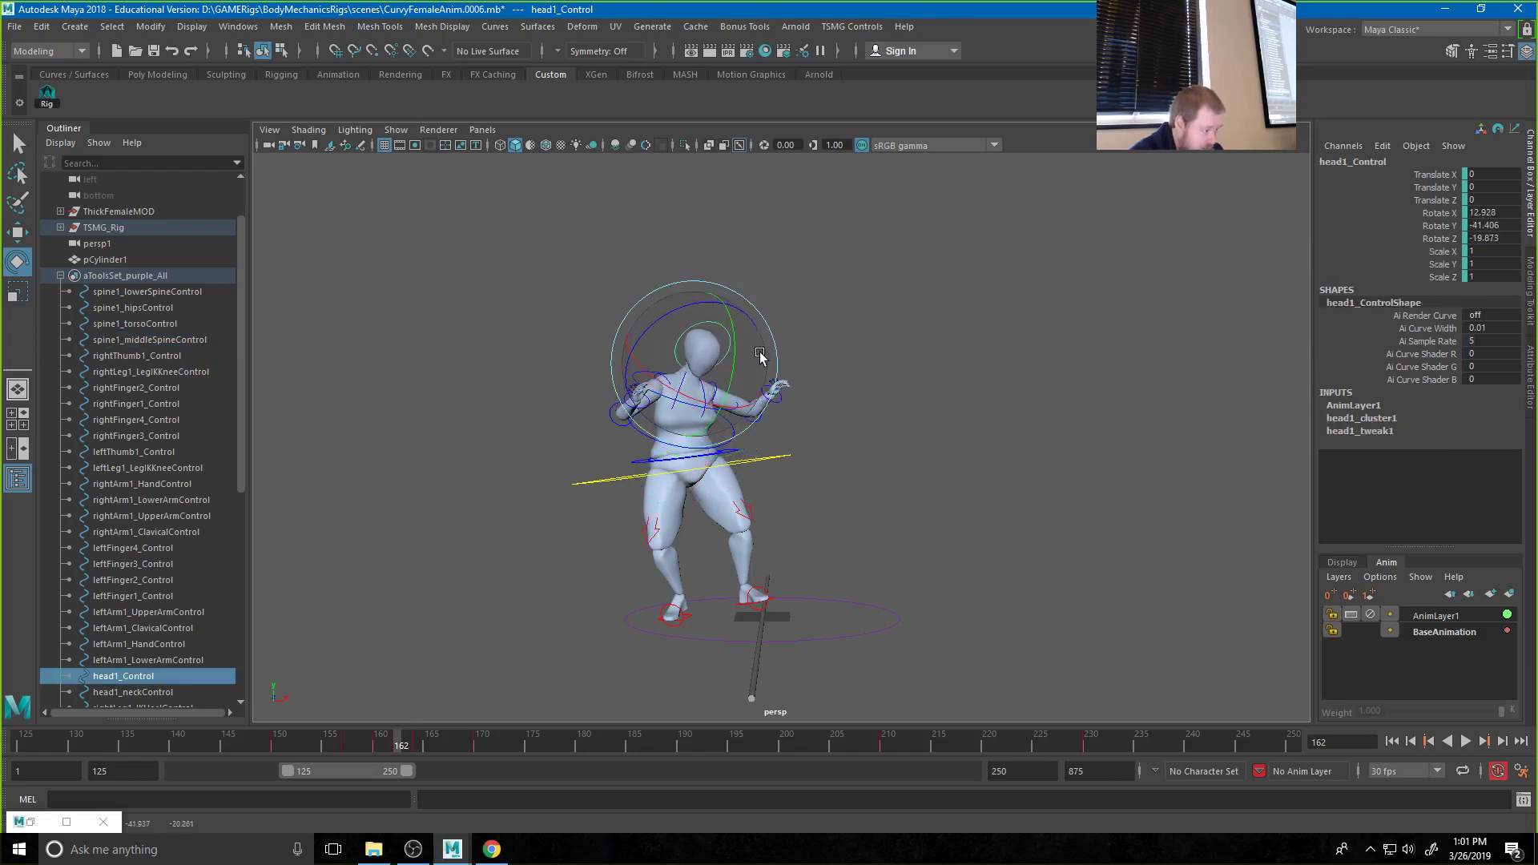
pyautogui.moveTo(406, 746); pyautogui.dragTo(450, 745)
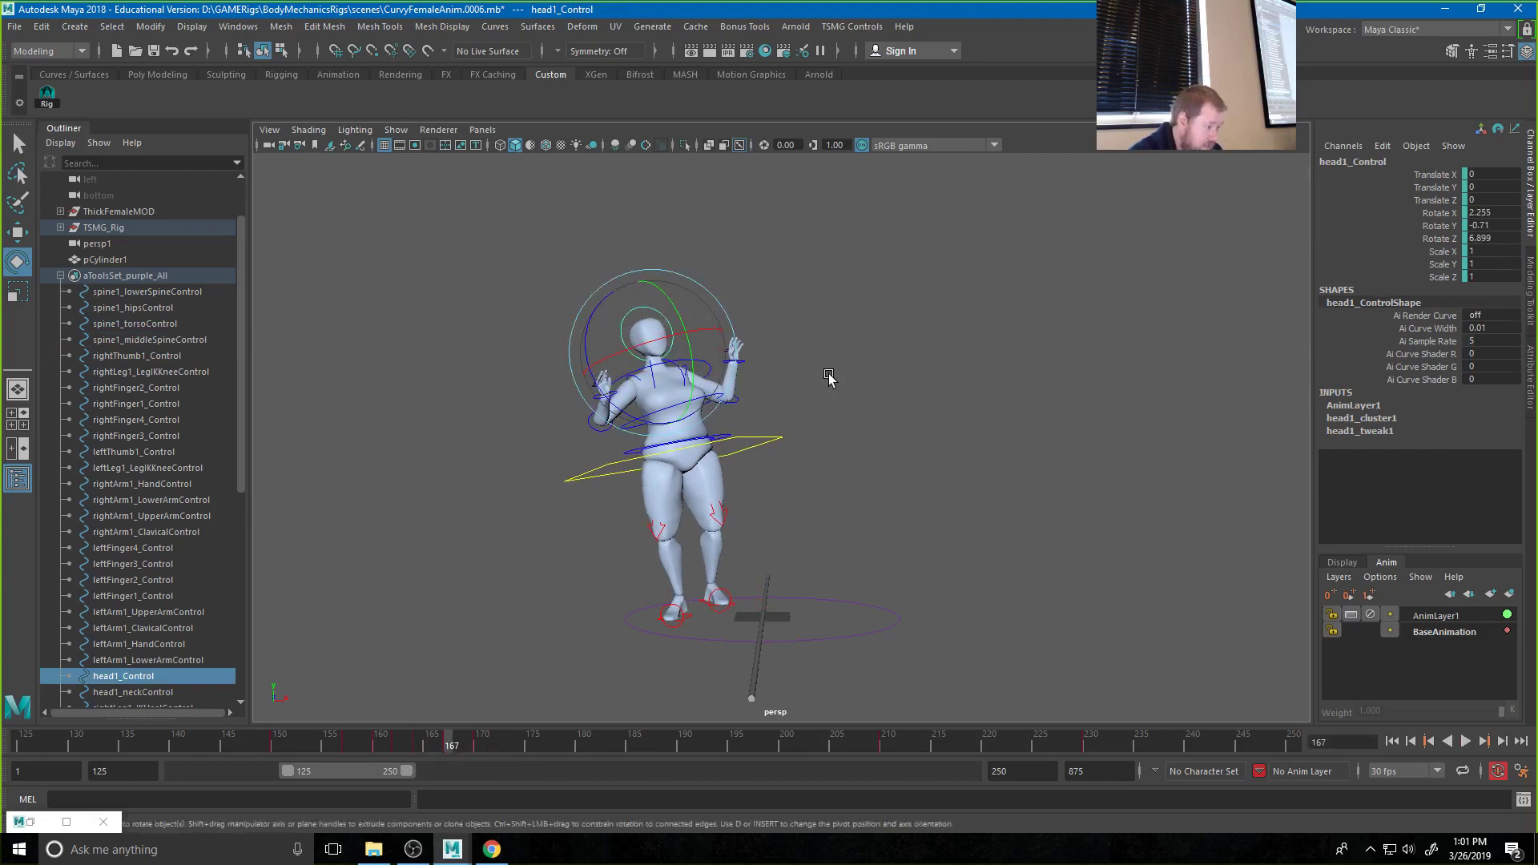
# At frame 167, rotate the right upper arm outward and swing the left upper arm closer to the head
pyautogui.click(618, 400)
pyautogui.click(617, 403)
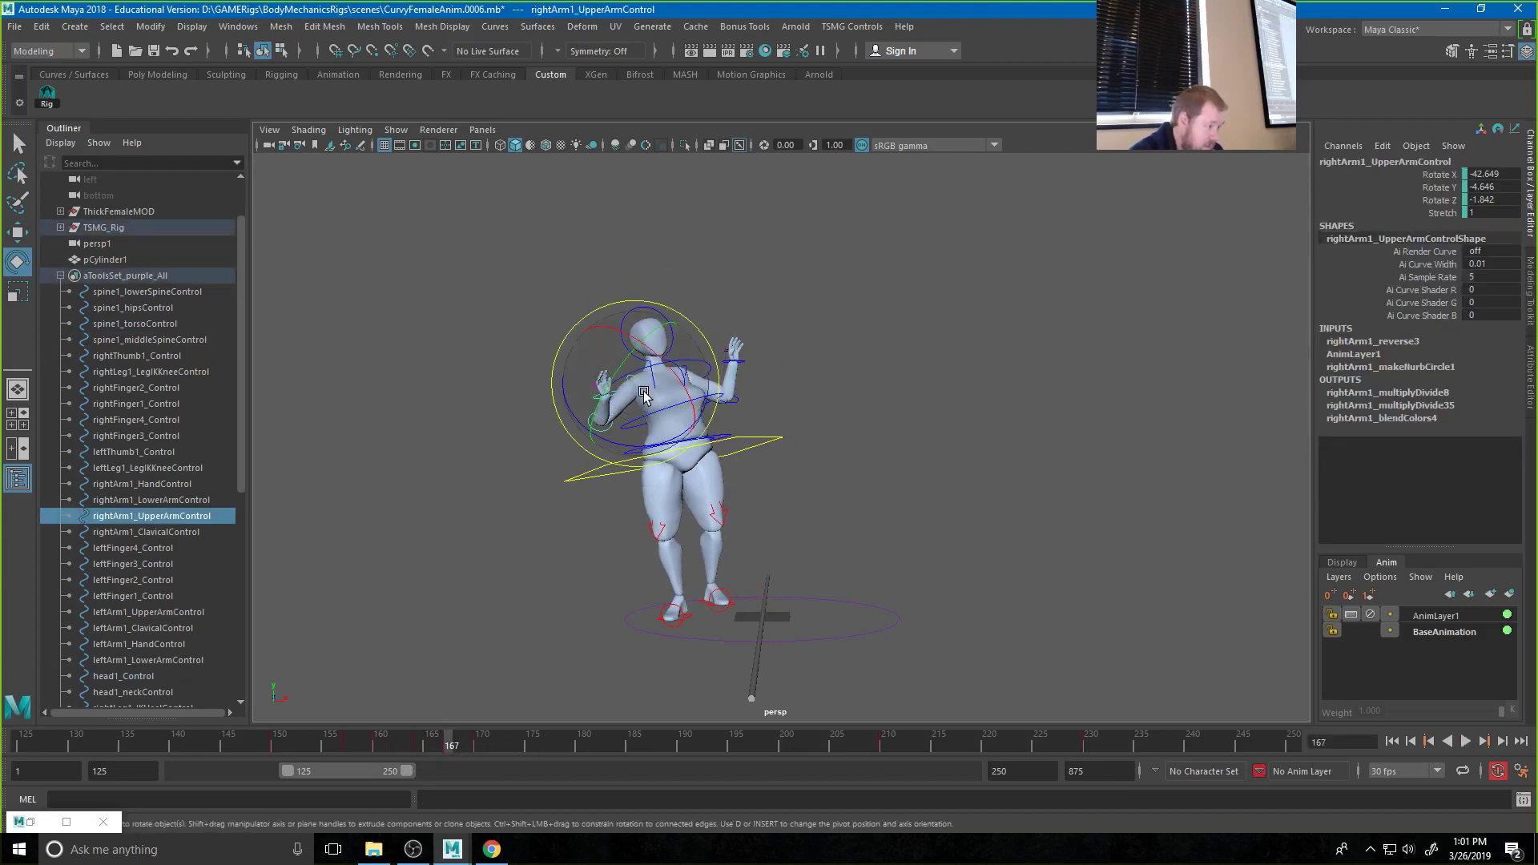
pyautogui.click(908, 393)
pyautogui.click(677, 416)
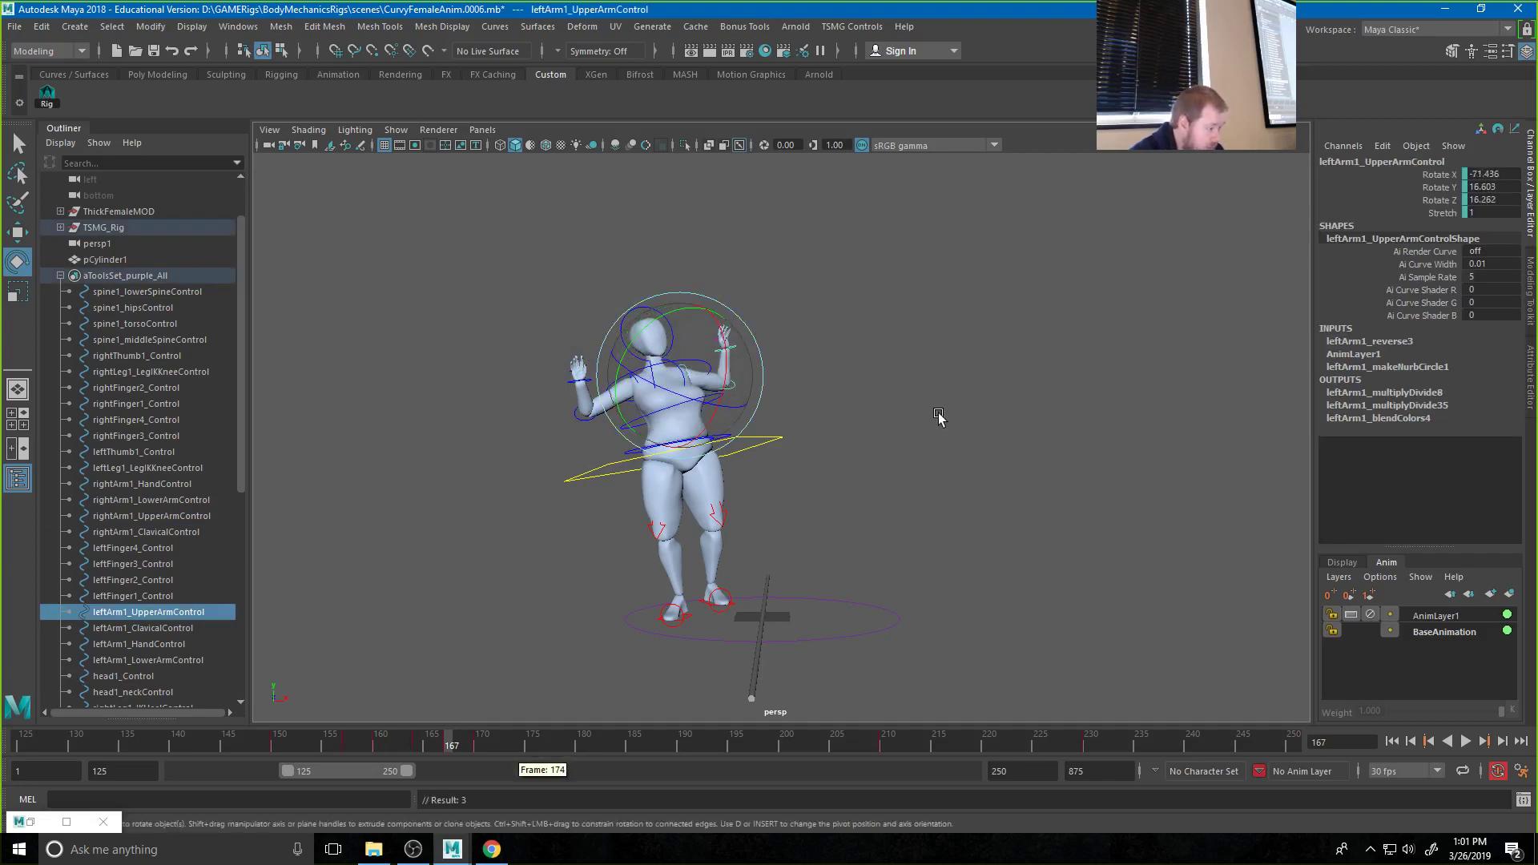
pyautogui.click(936, 416)
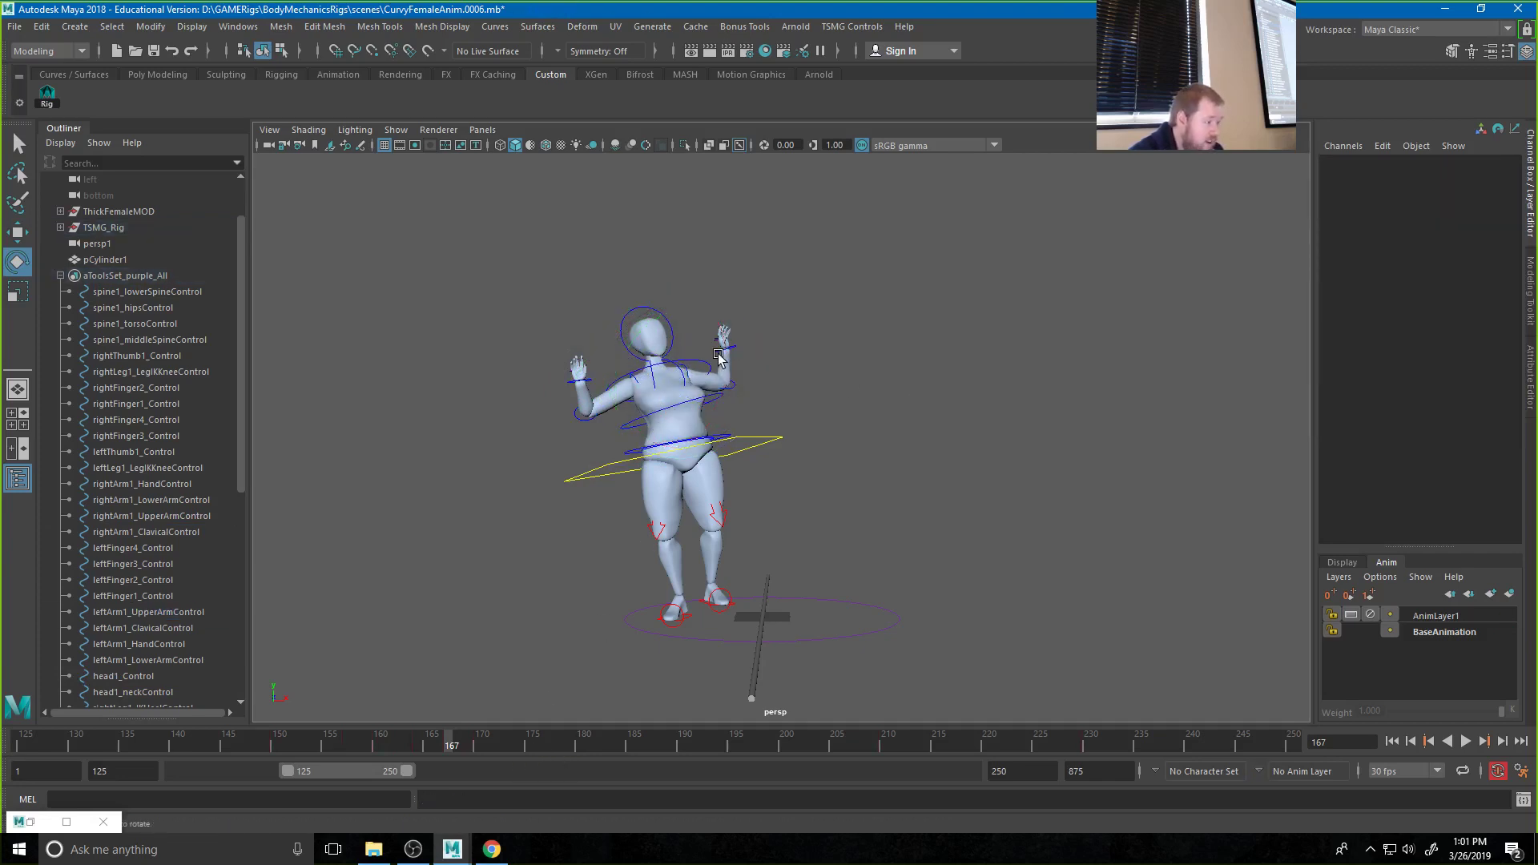
# At frame 167, rotate the left hand to about X 26.8, Y 16.1, Z 40.9 and adjust the right hand's rotation
pyautogui.click(719, 365)
pyautogui.moveTo(750, 389); pyautogui.dragTo(719, 366)
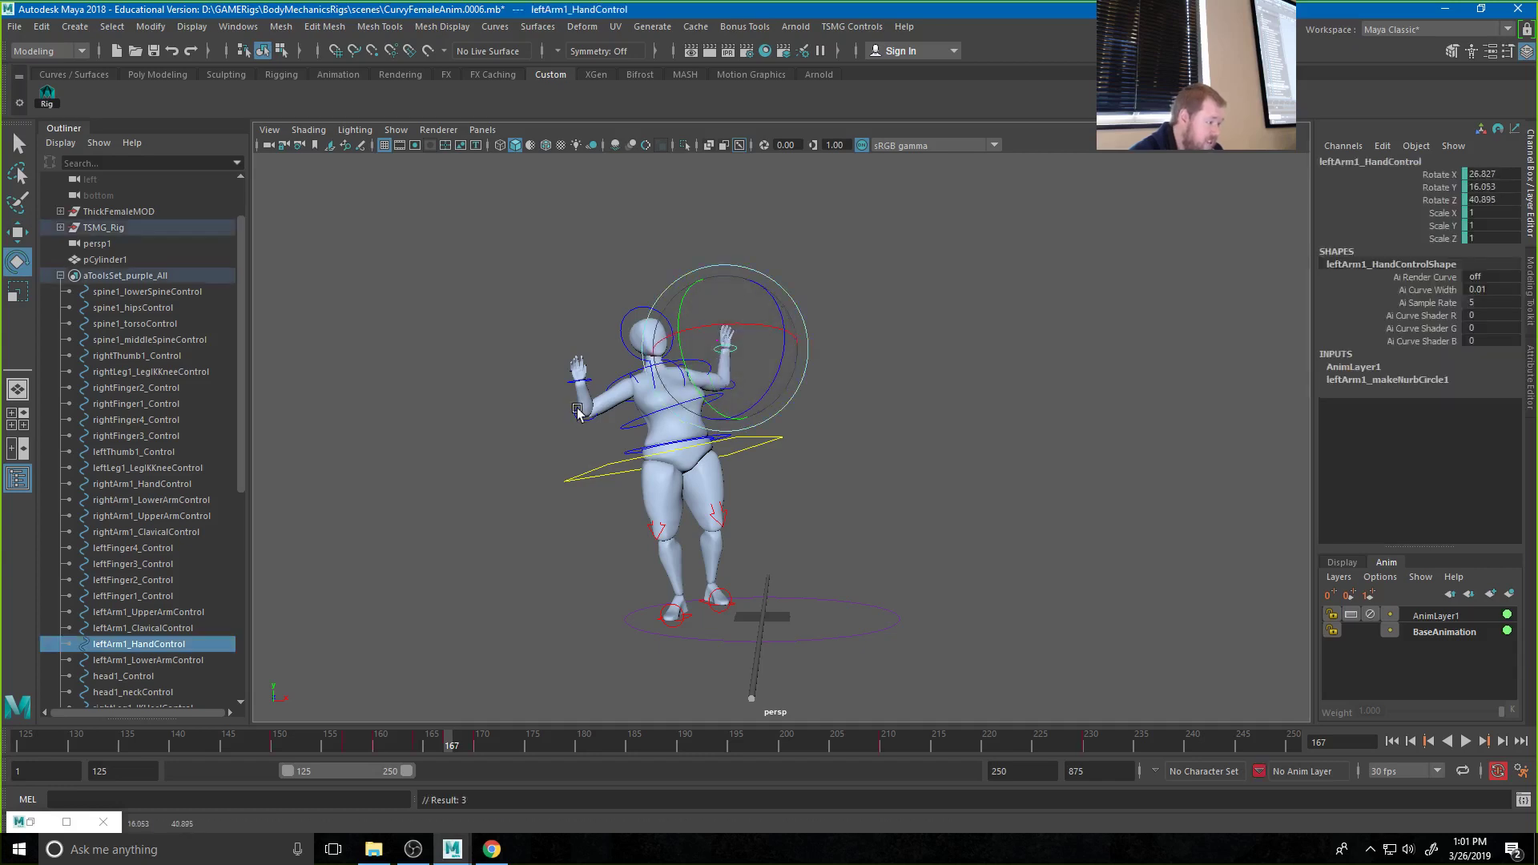
pyautogui.click(588, 383)
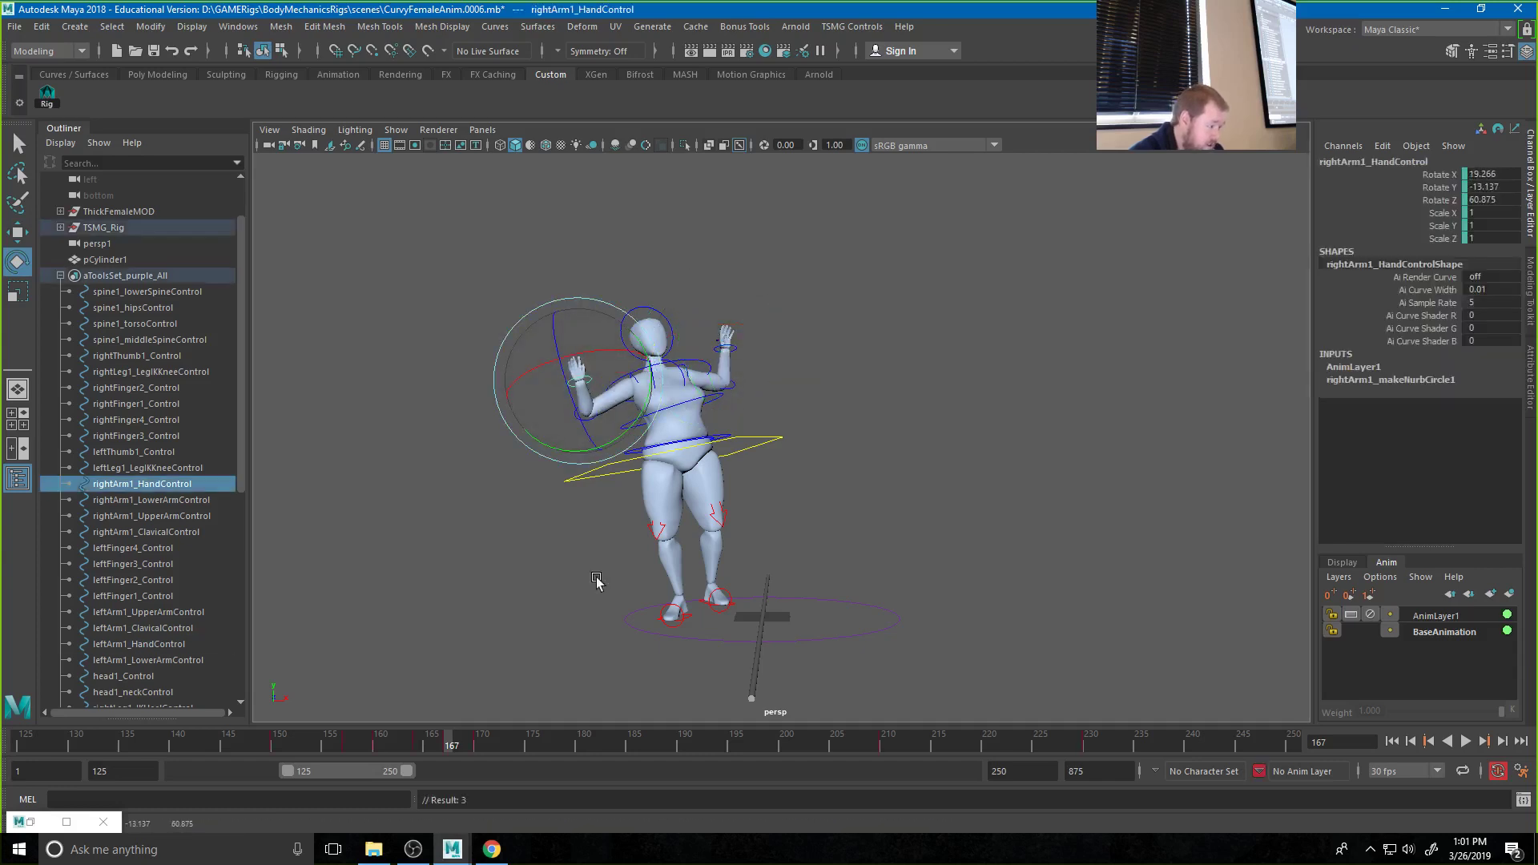
# Review the animation from frame 152 and lock and mute AnimLayer1
pyautogui.moveTo(462, 730); pyautogui.dragTo(299, 738)
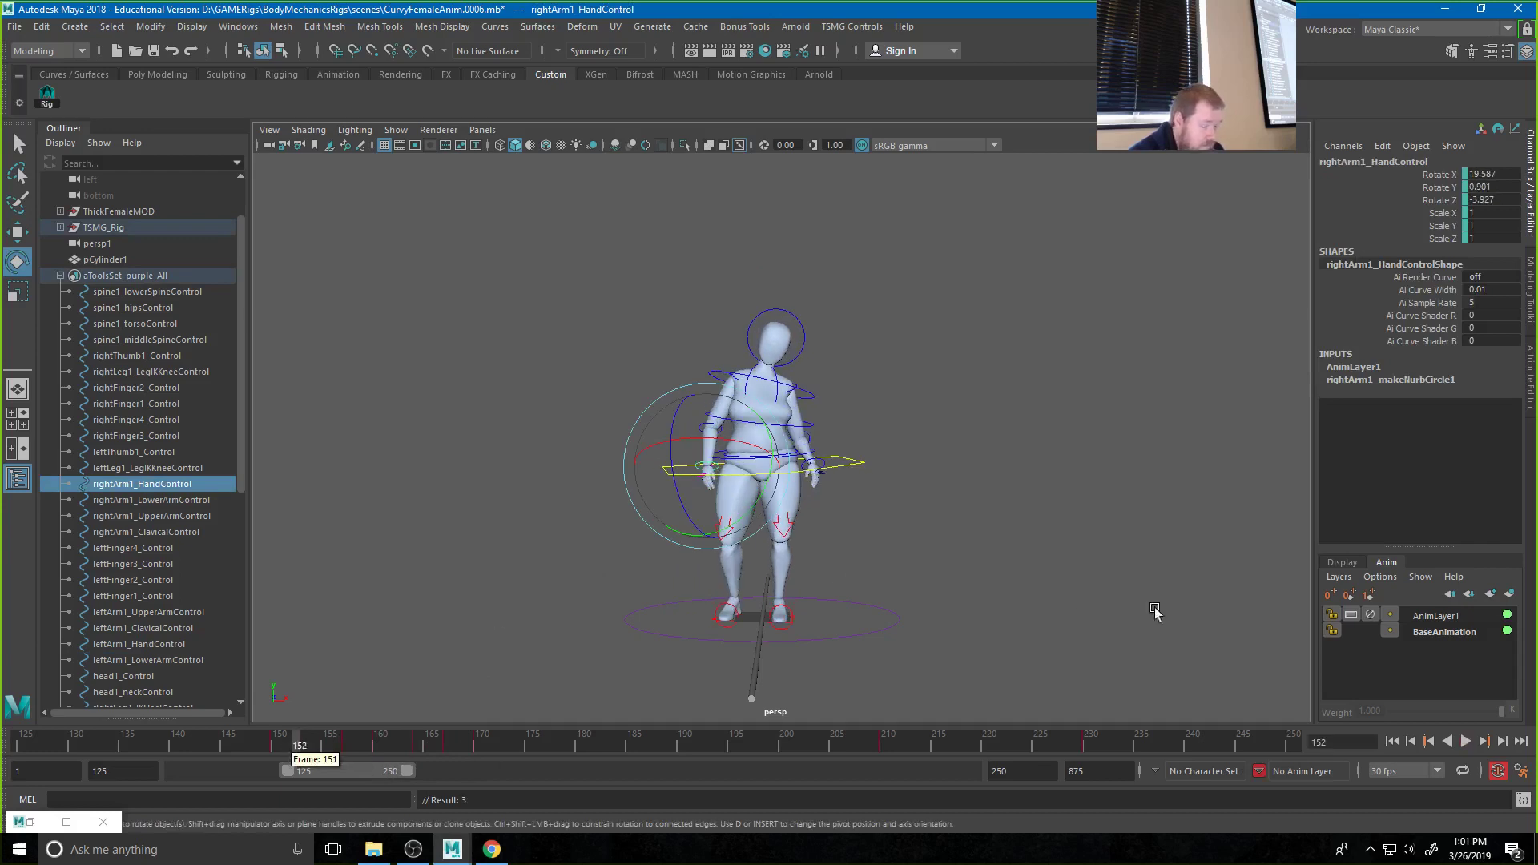
pyautogui.click(1465, 741)
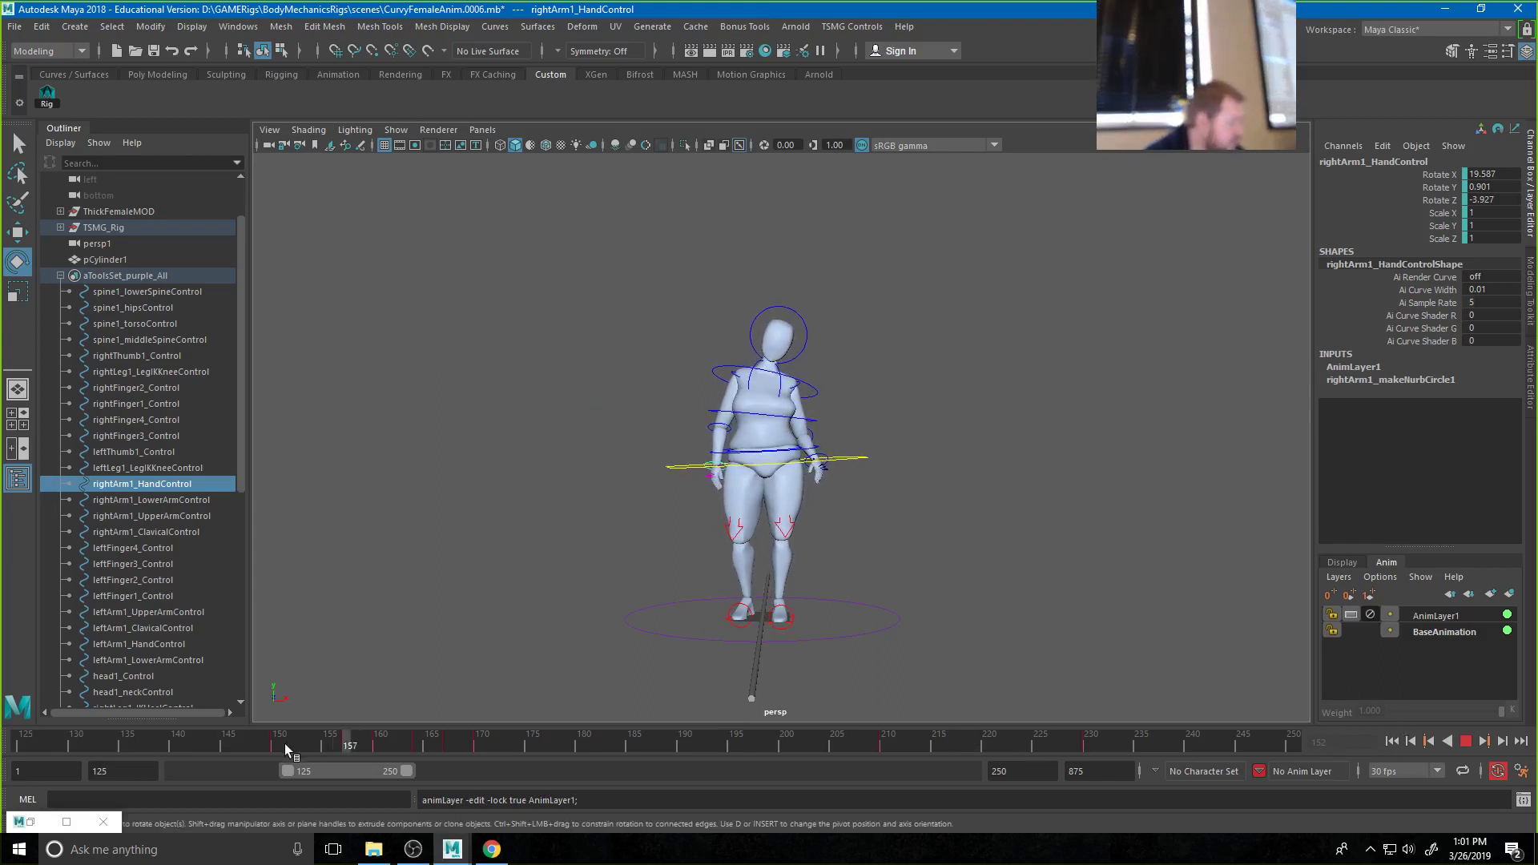
pyautogui.click(1472, 745)
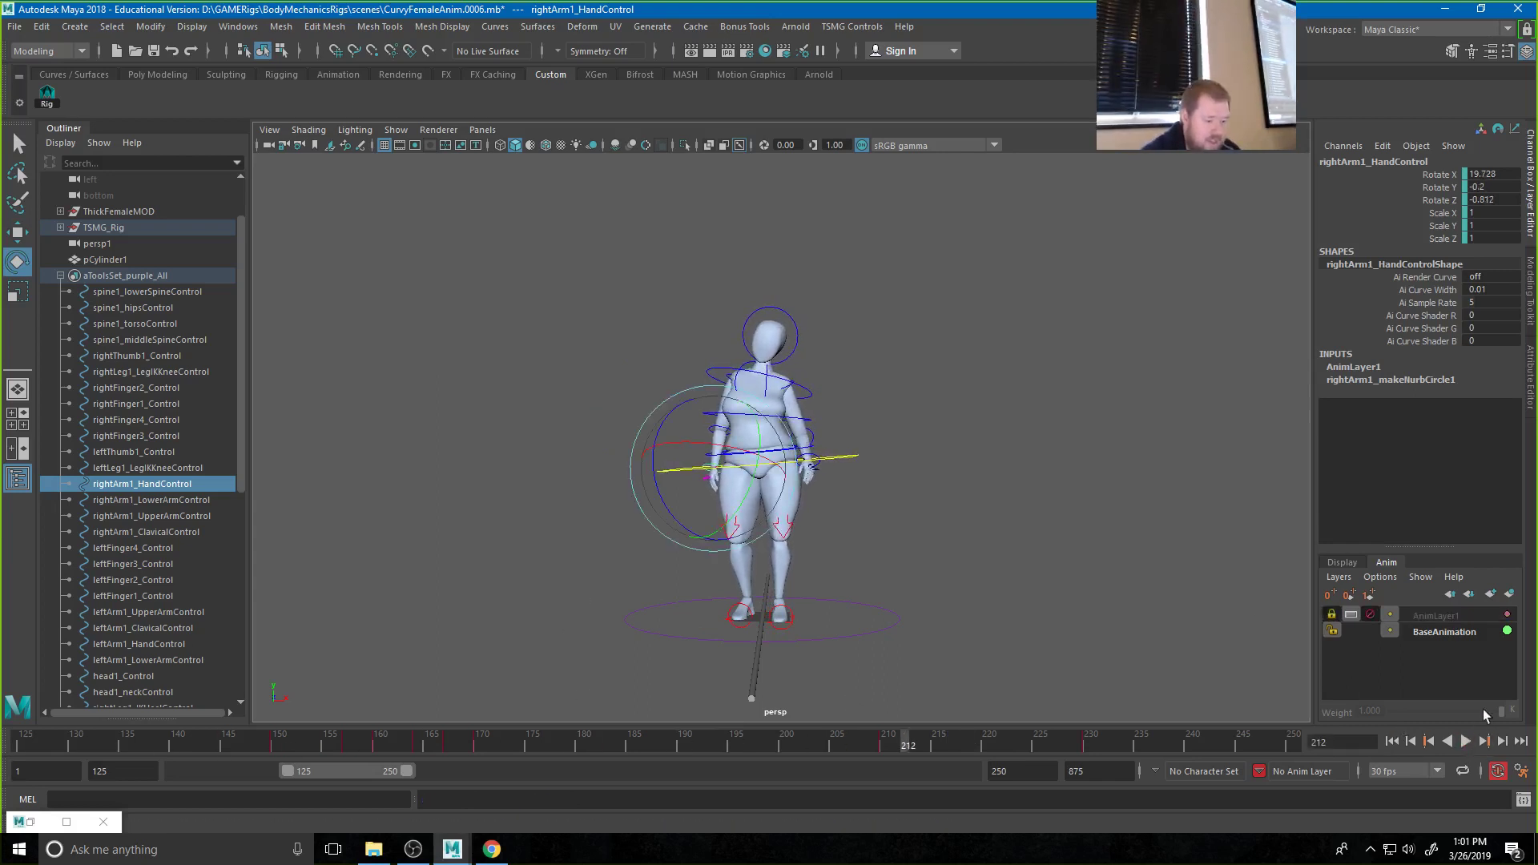
# At frame 125, create a new animation layer from all the rig controls and make AnimLayer2 the active layer
pyautogui.click(26, 744)
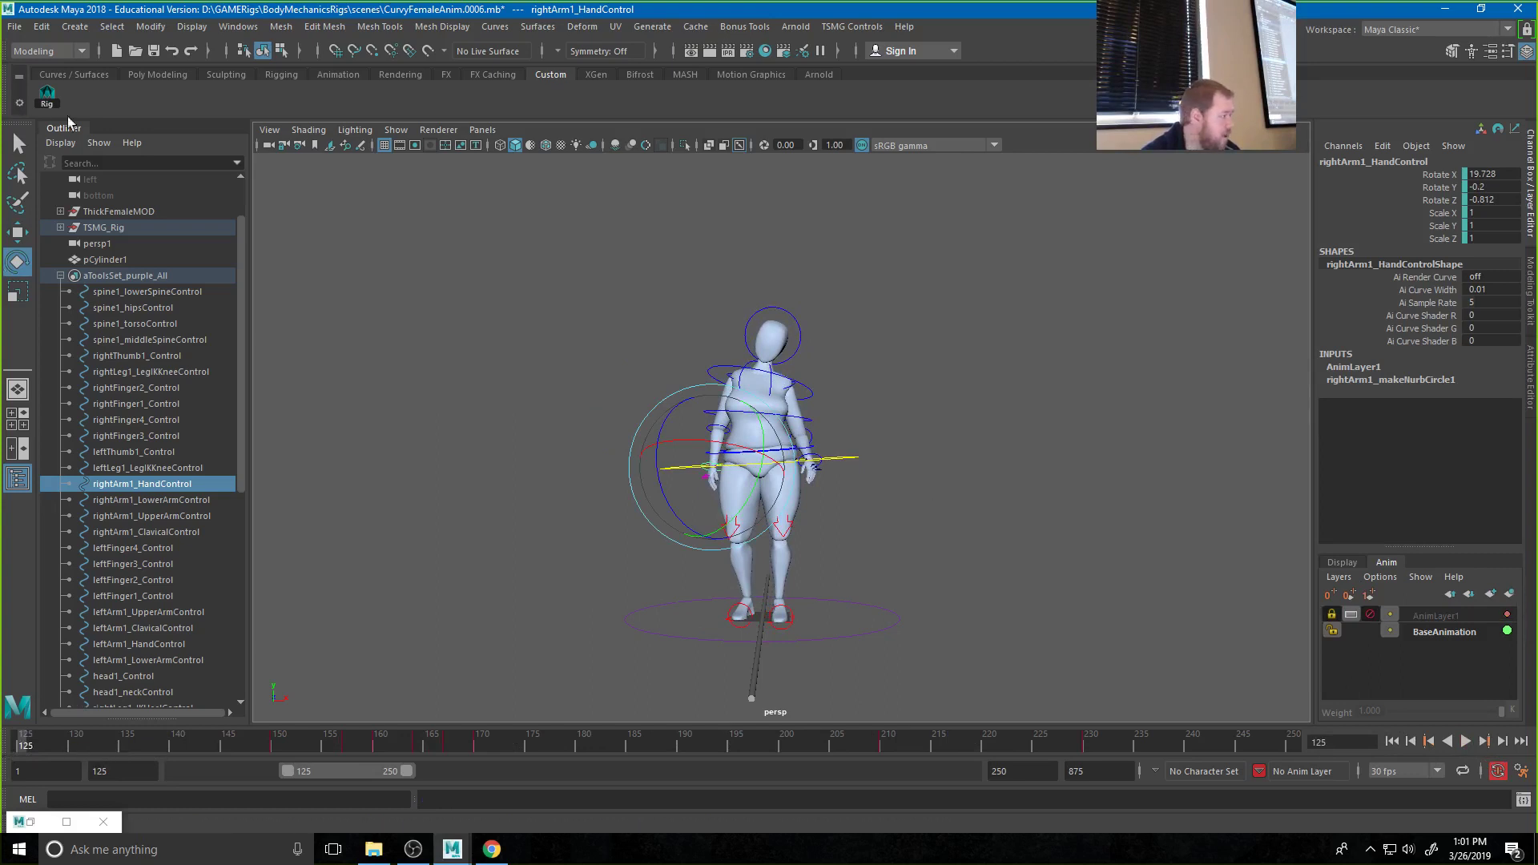
pyautogui.click(120, 293)
pyautogui.scroll(-8, 181, 609)
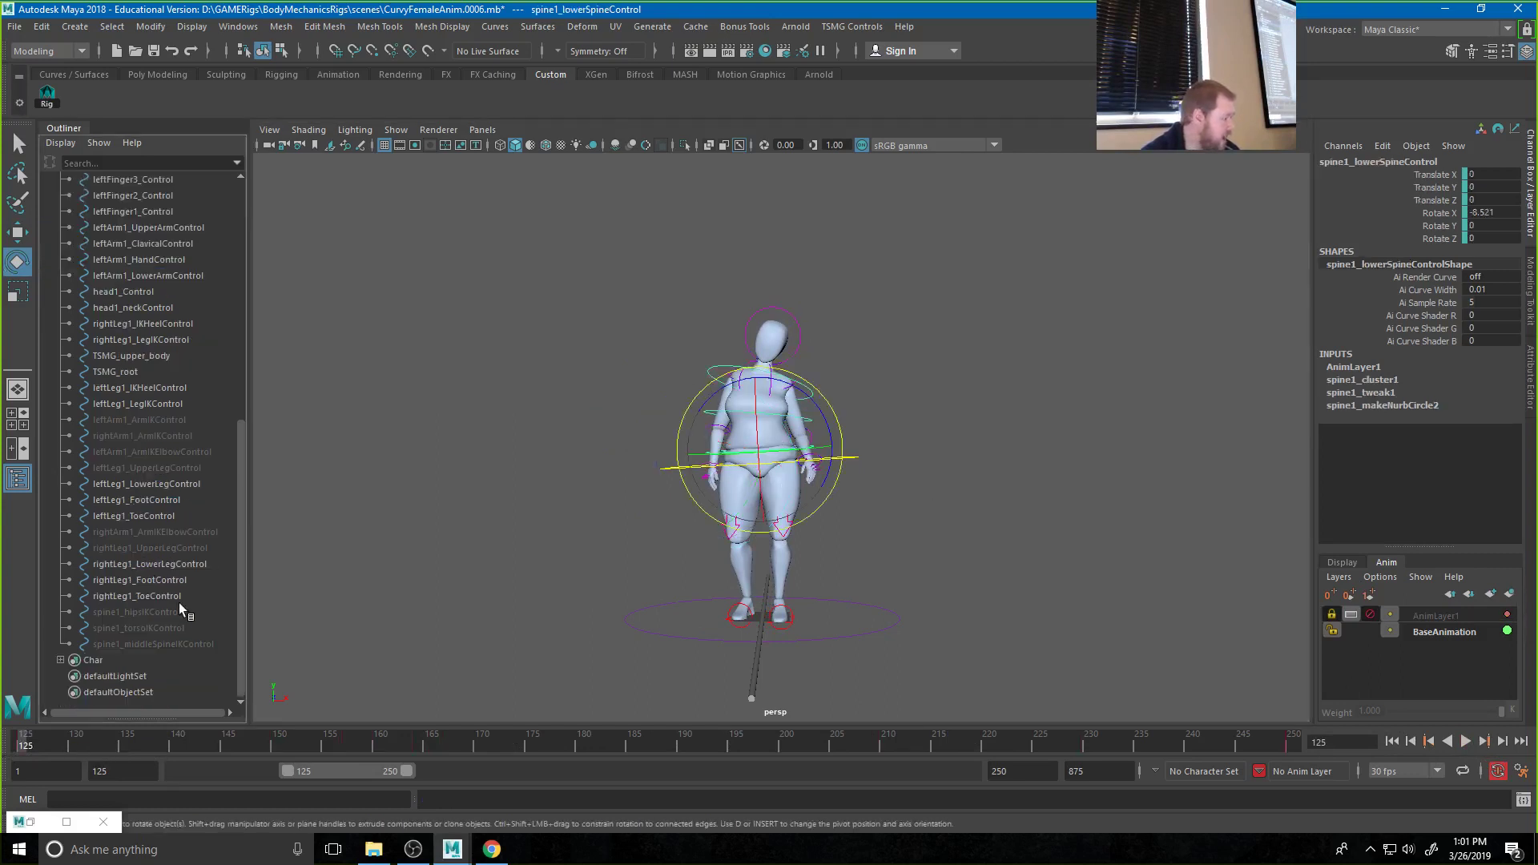
pyautogui.keyDown('shift'); pyautogui.click(158, 644); pyautogui.keyUp('shift')
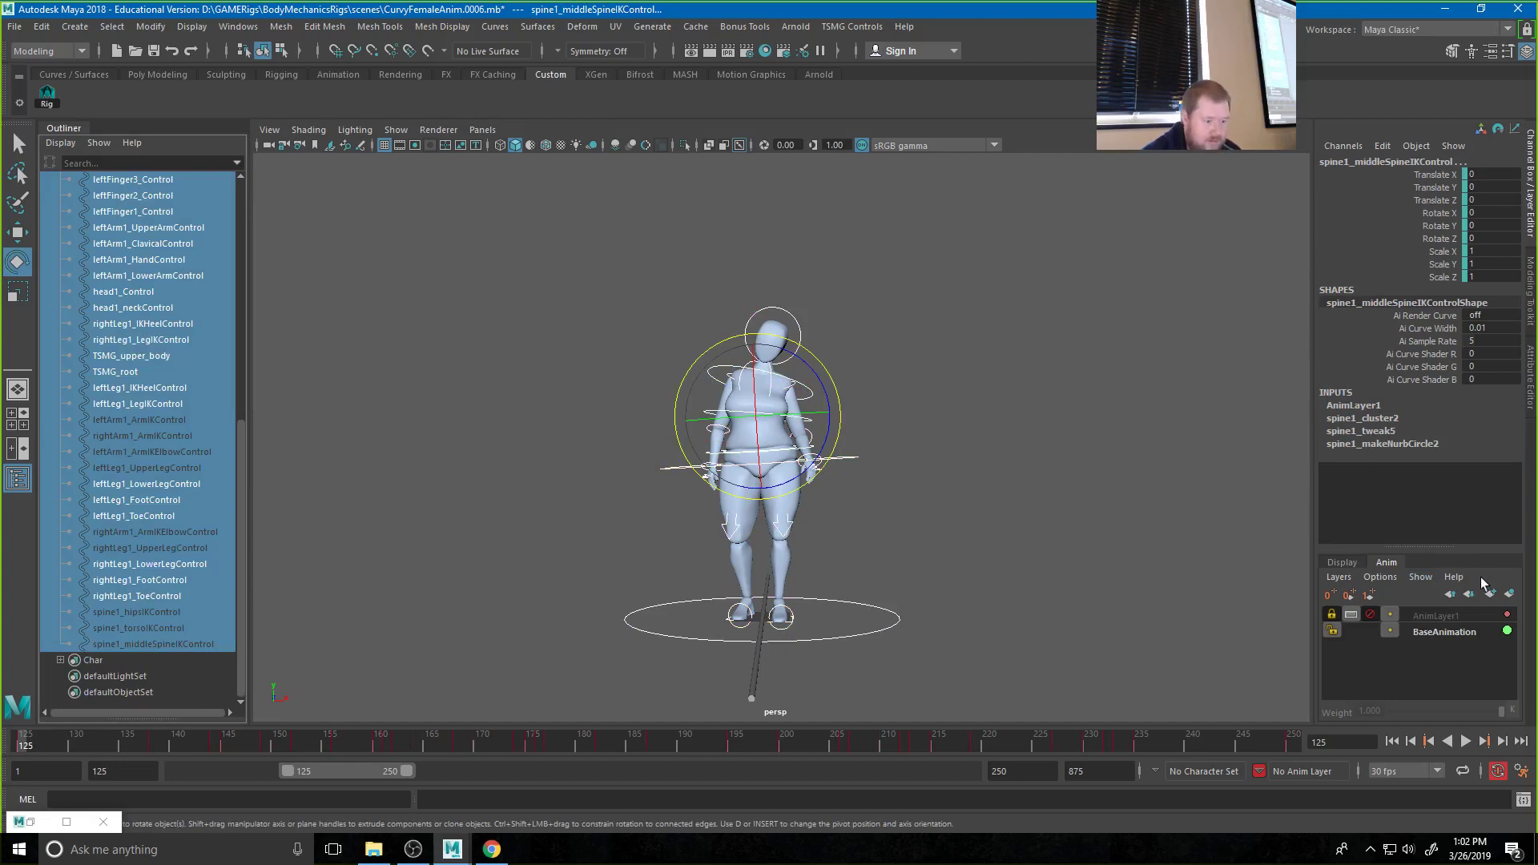
pyautogui.click(1509, 596)
pyautogui.click(1454, 615)
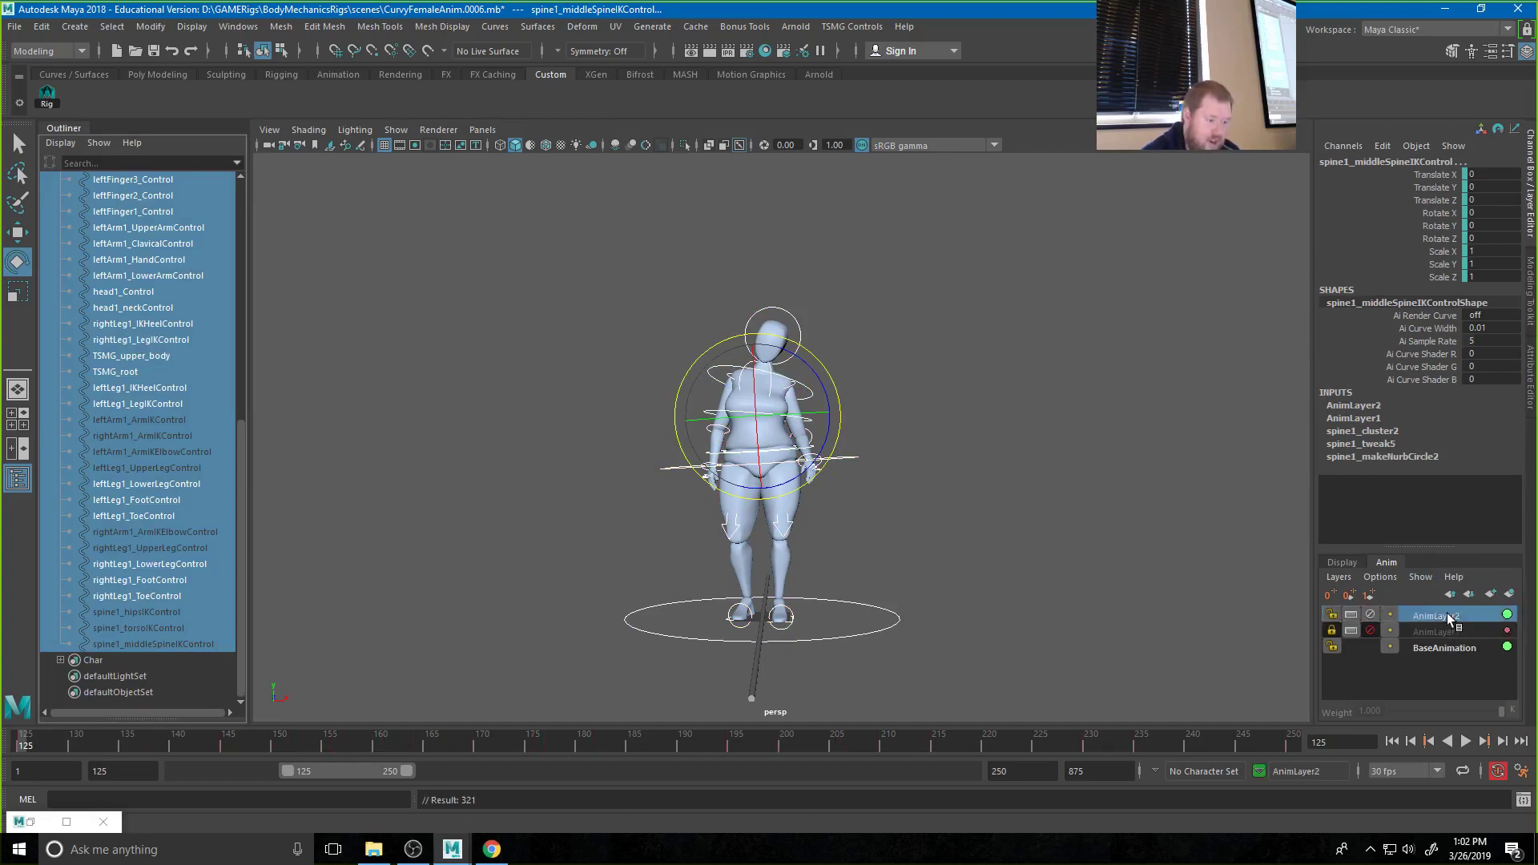
pyautogui.click(1025, 438)
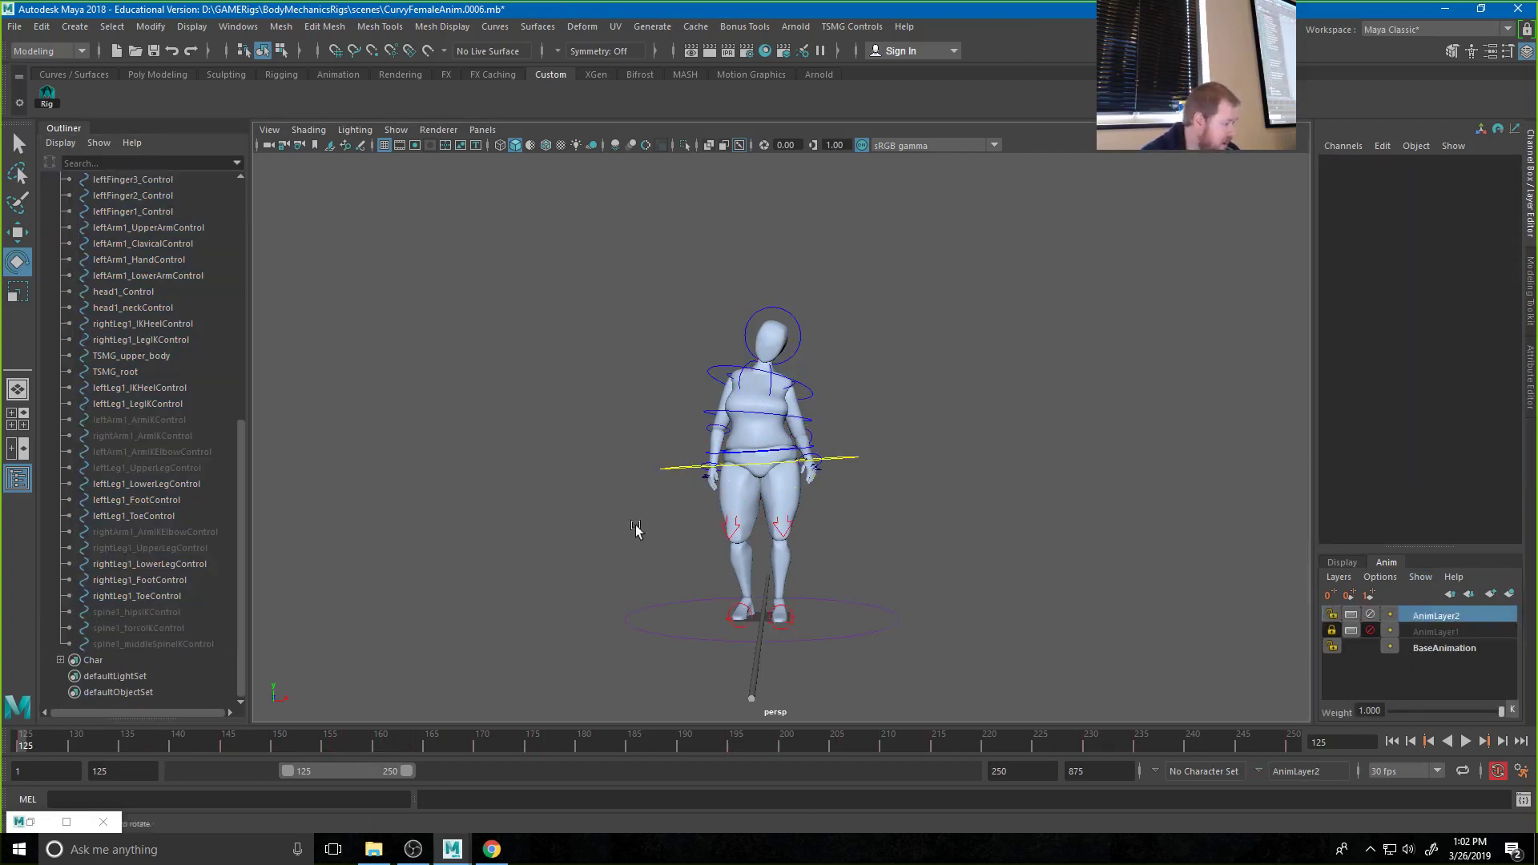
# Select the whole aToolsSet_purple_All set, key it on AnimLayer2 at frames 160, 170 and 200, and return to frame 170
pyautogui.moveTo(116, 743); pyautogui.dragTo(380, 747)
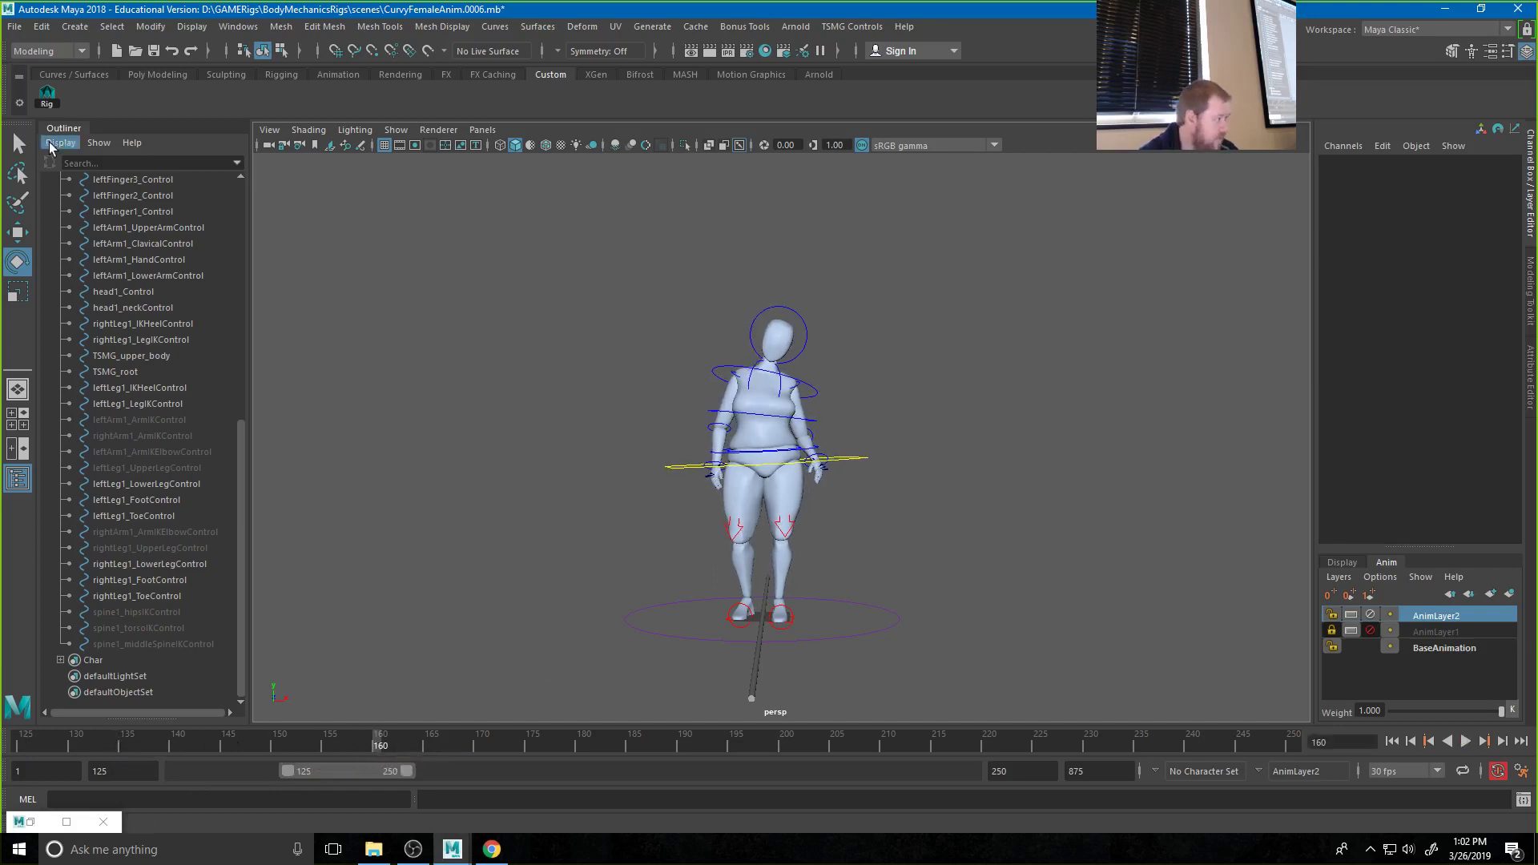
pyautogui.click(132, 642)
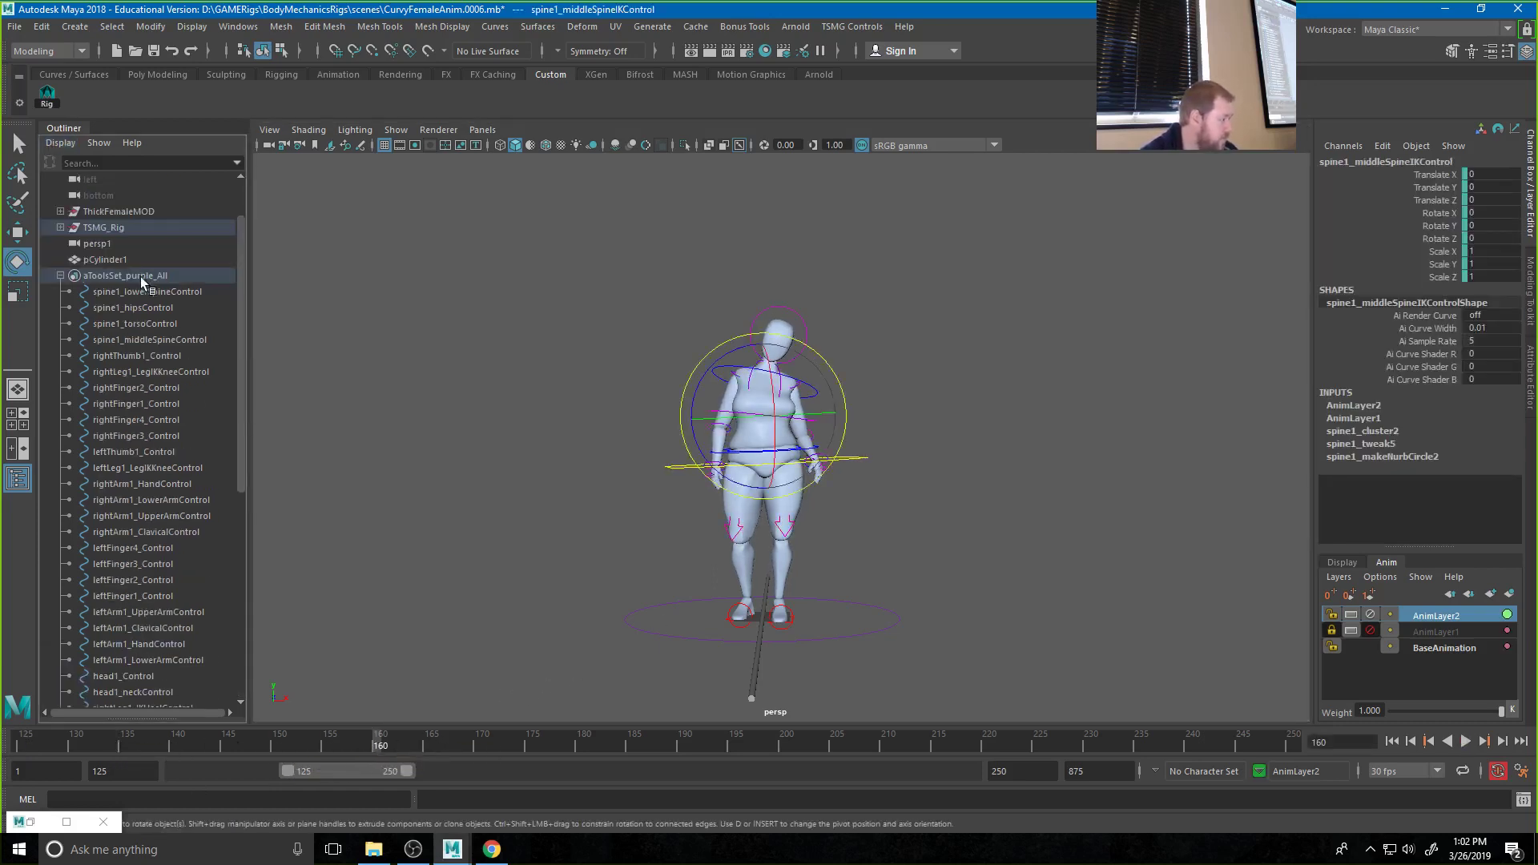
pyautogui.click(141, 276)
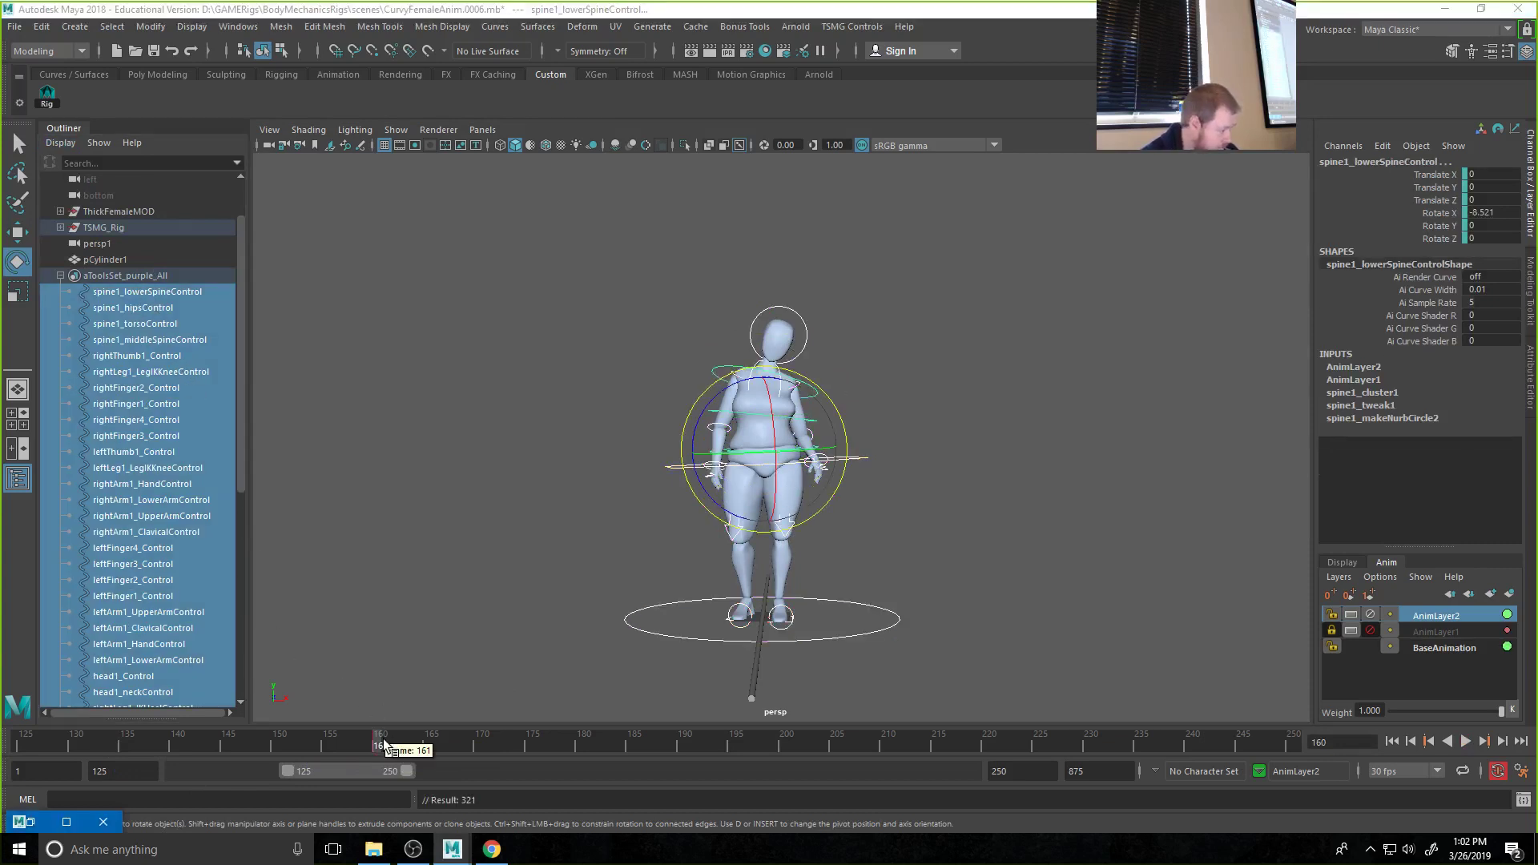
pyautogui.click(482, 742)
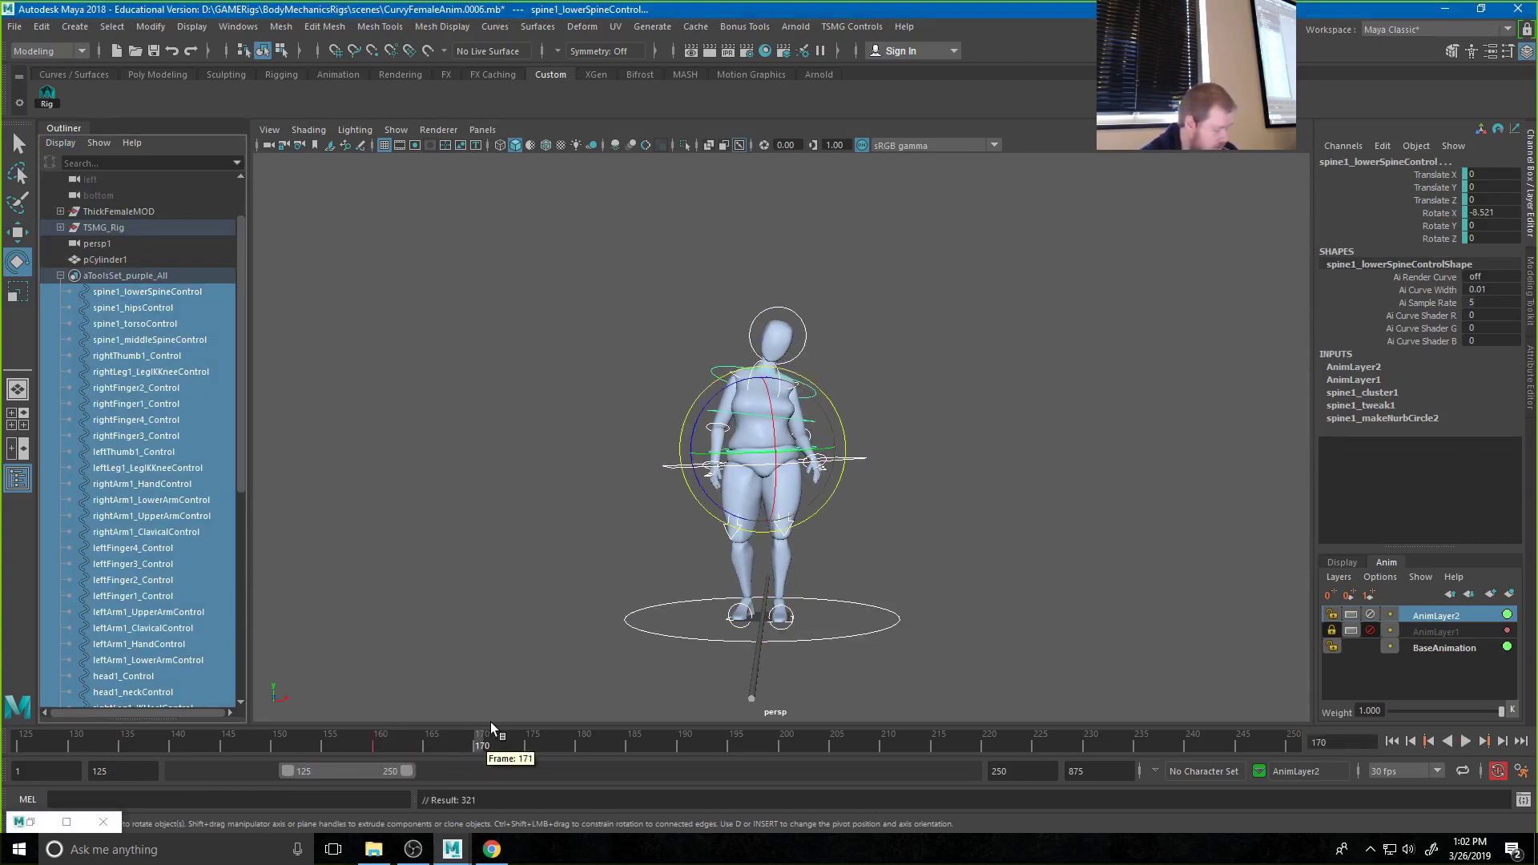
pyautogui.hotkey('alt', 'v')
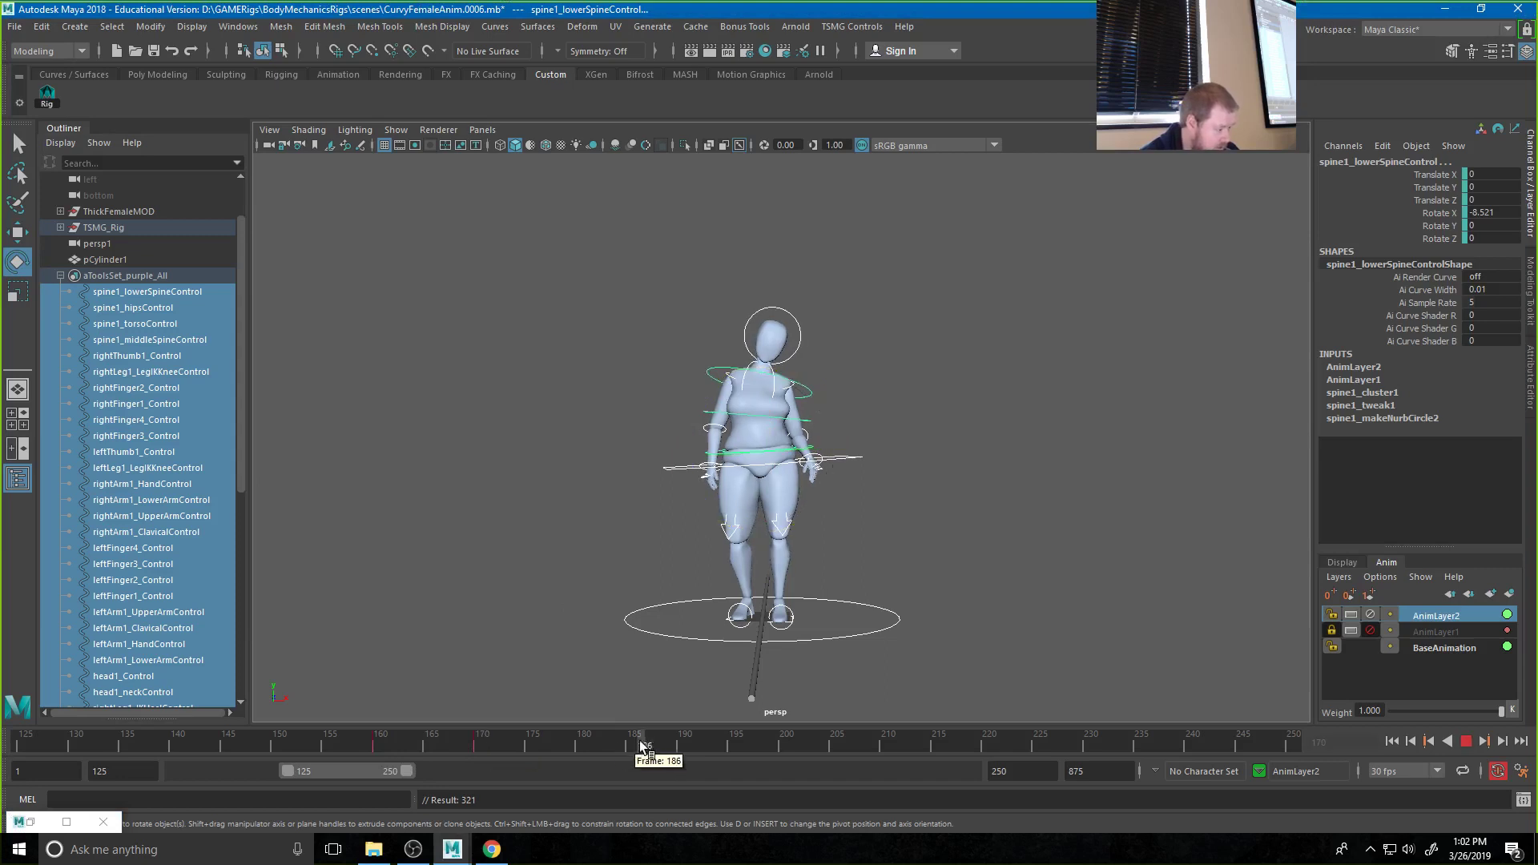
pyautogui.click(789, 744)
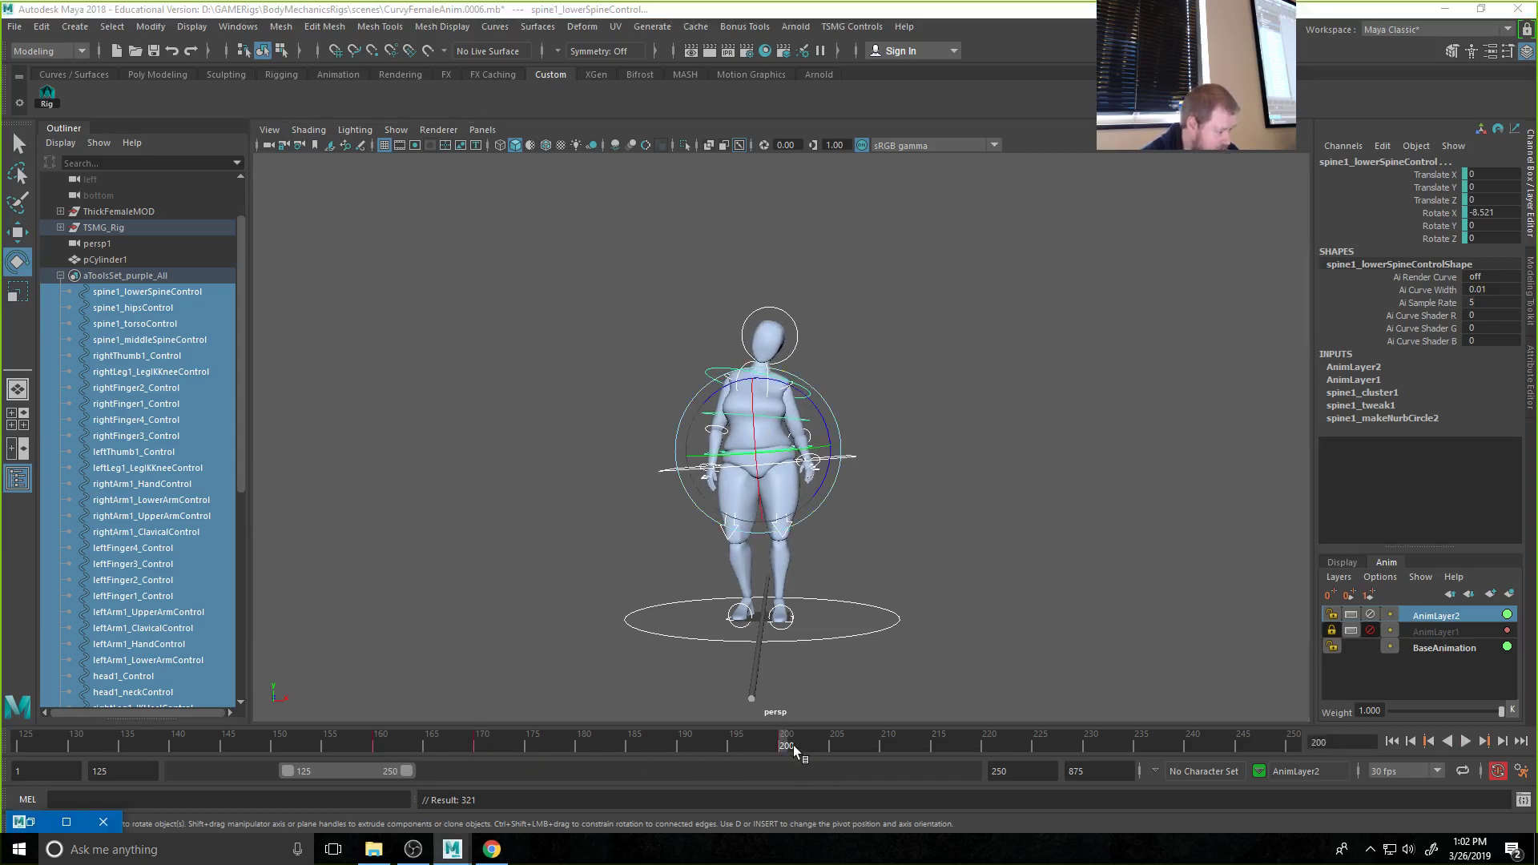
pyautogui.click(478, 747)
# At frame 170, shift the upper body control slightly toward the character's right and rotate the middle spine control slightly
pyautogui.click(940, 329)
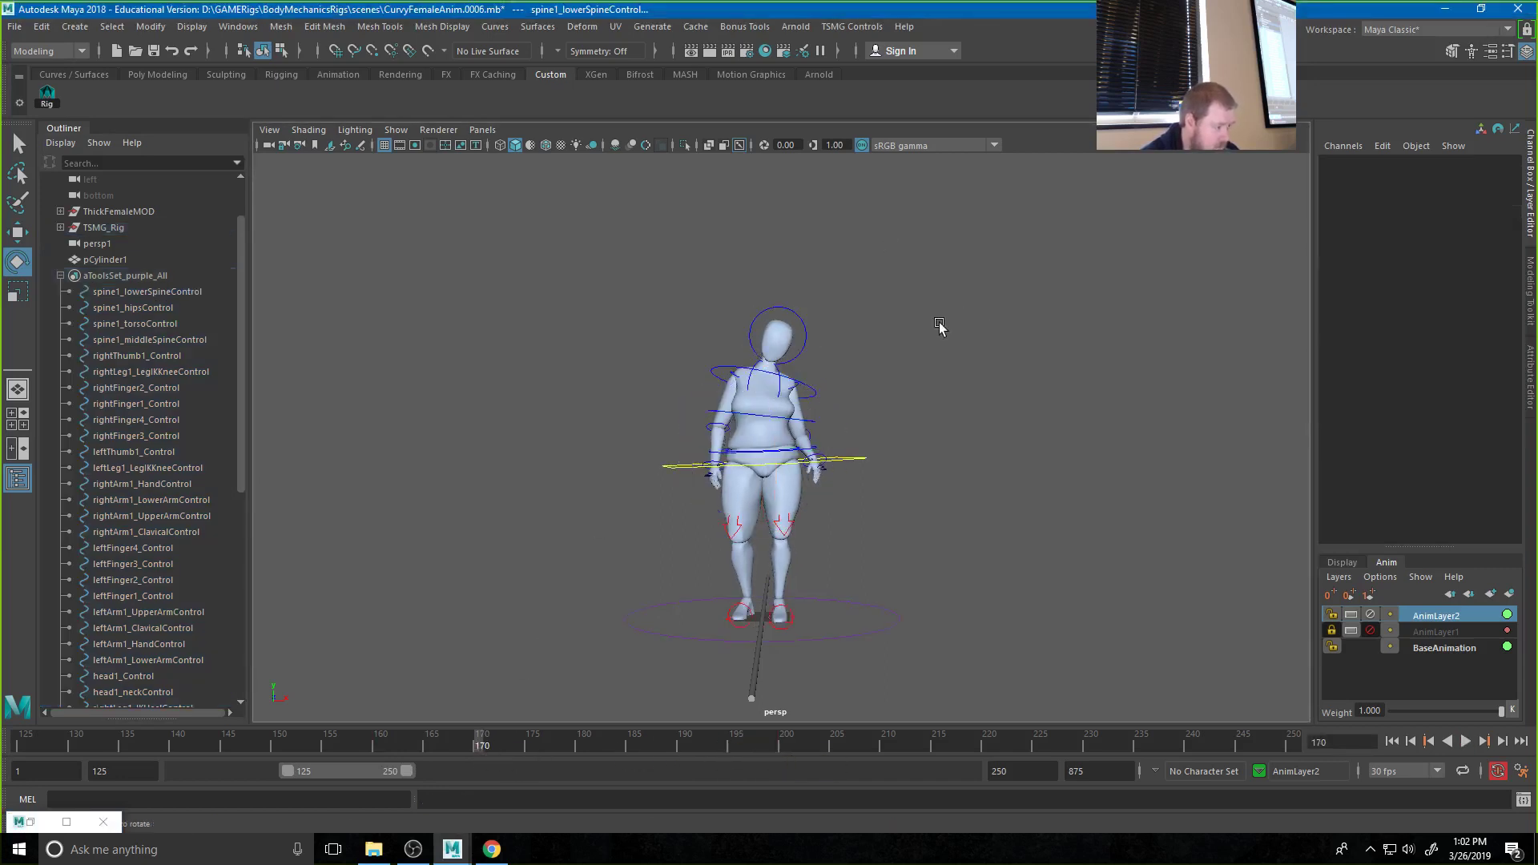
pyautogui.click(840, 464)
pyautogui.press('w')
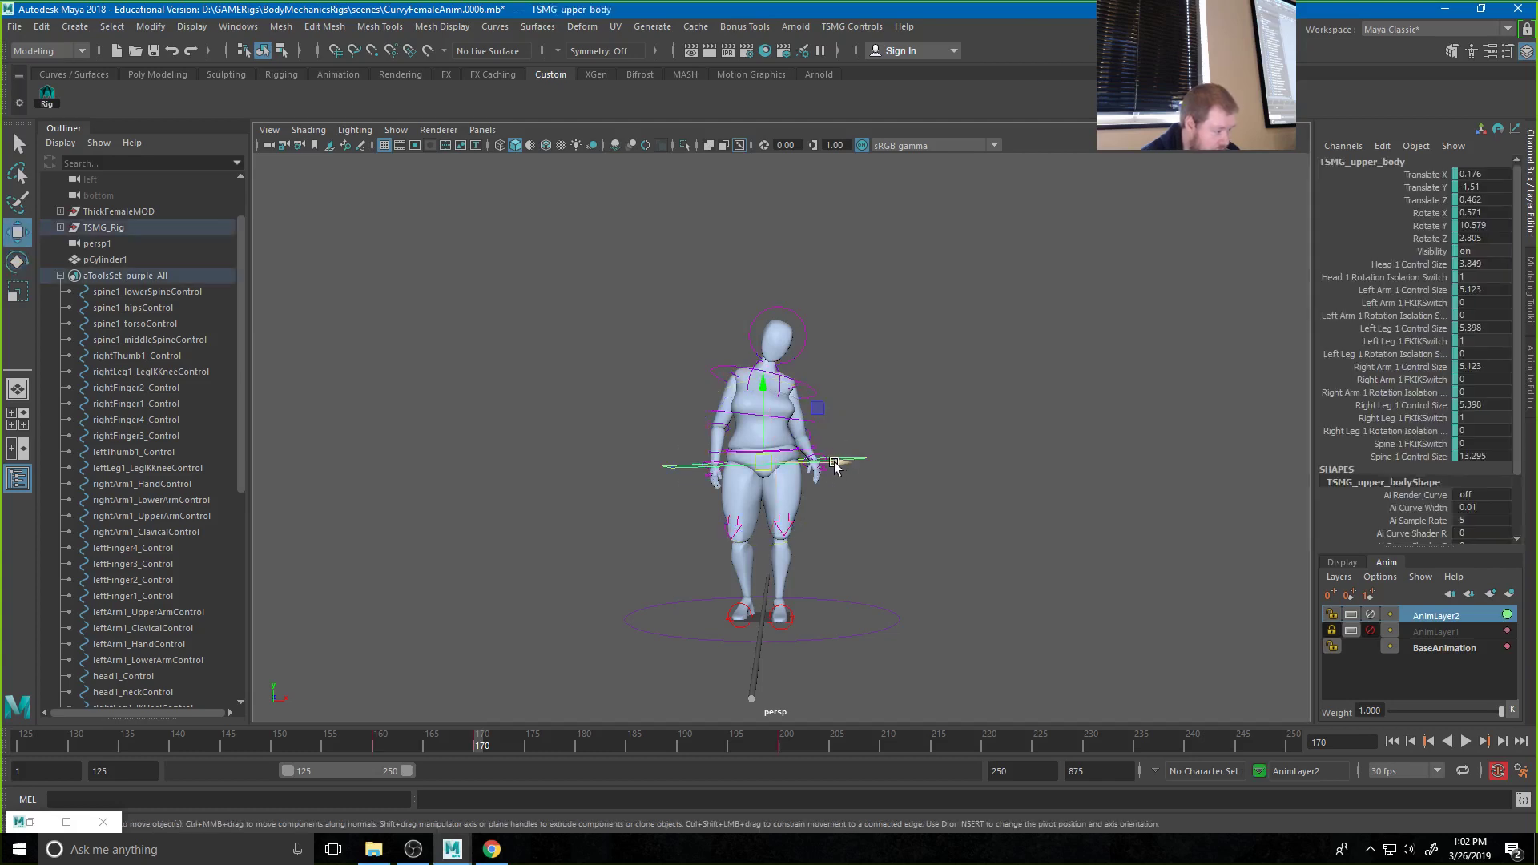
pyautogui.moveTo(833, 463); pyautogui.dragTo(819, 465)
pyautogui.click(877, 402)
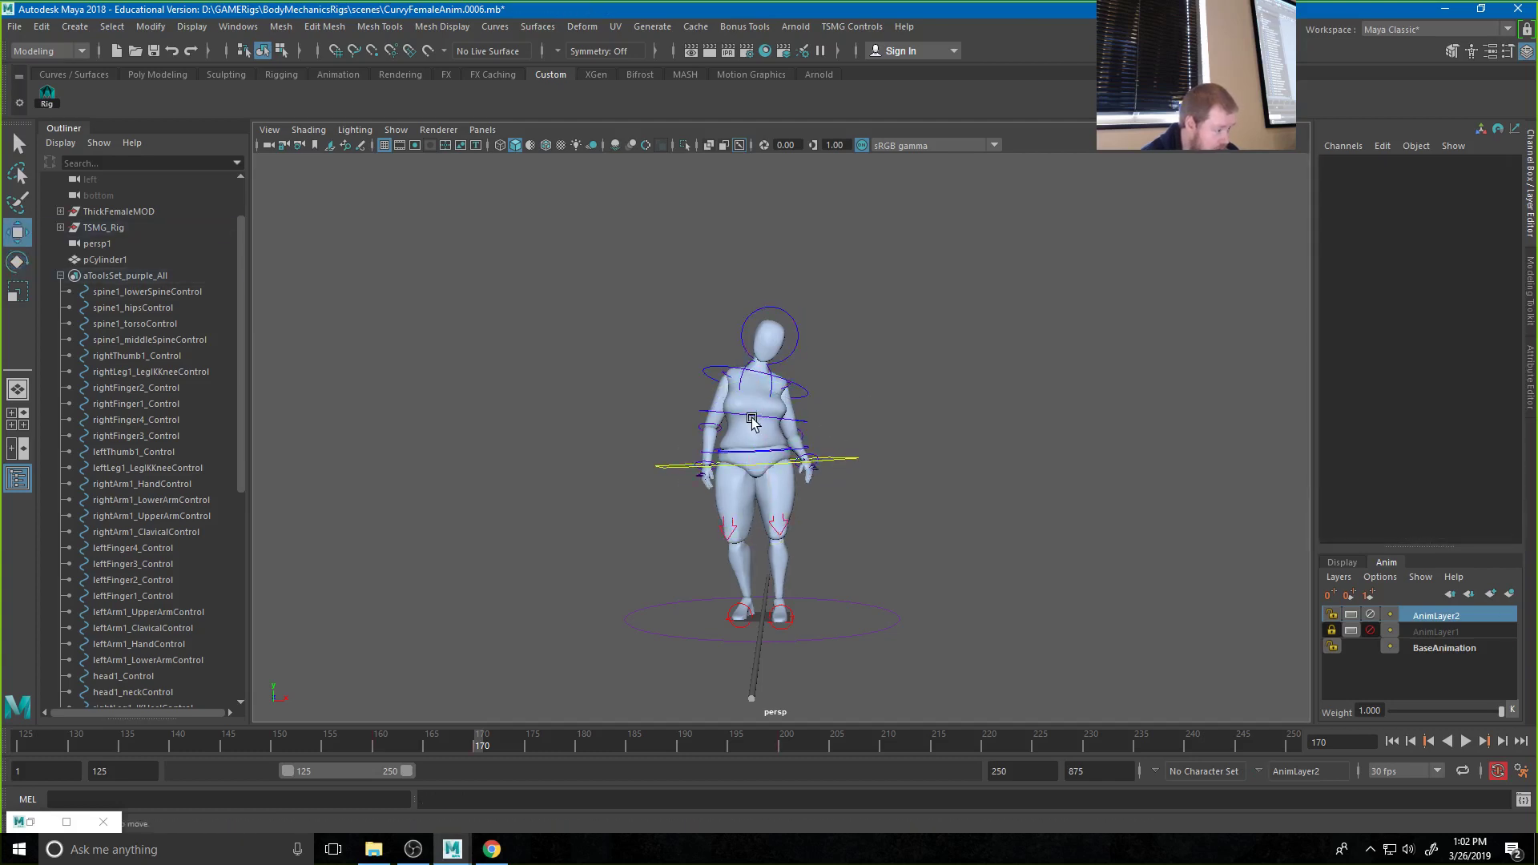
pyautogui.click(752, 427)
pyautogui.press('e')
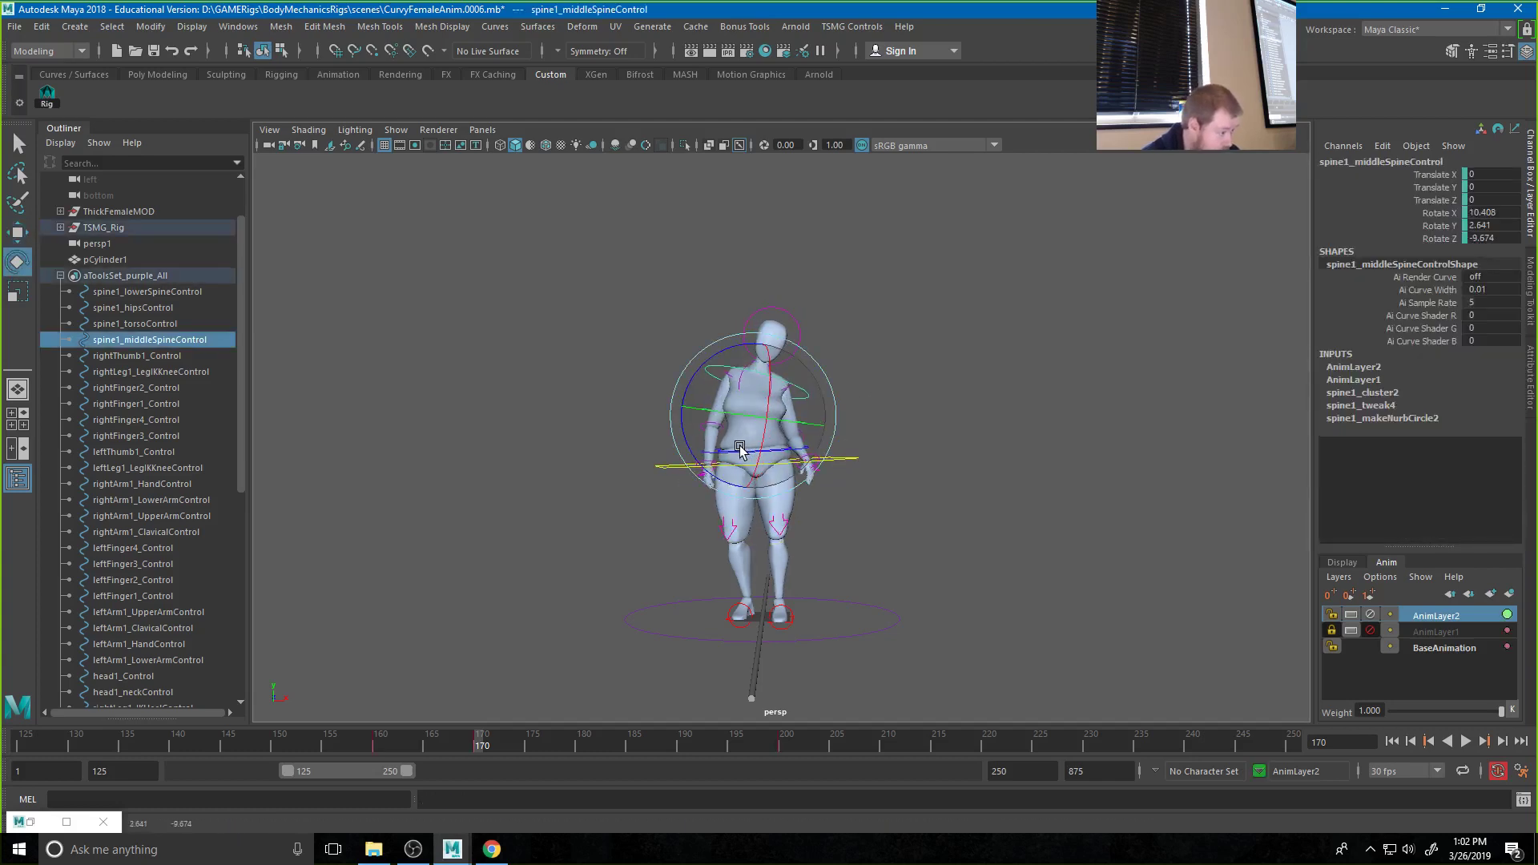
pyautogui.click(1006, 381)
# At frame 170, raise the right upper arm, bend its elbow and turn the hand into a waving pose
pyautogui.click(729, 378)
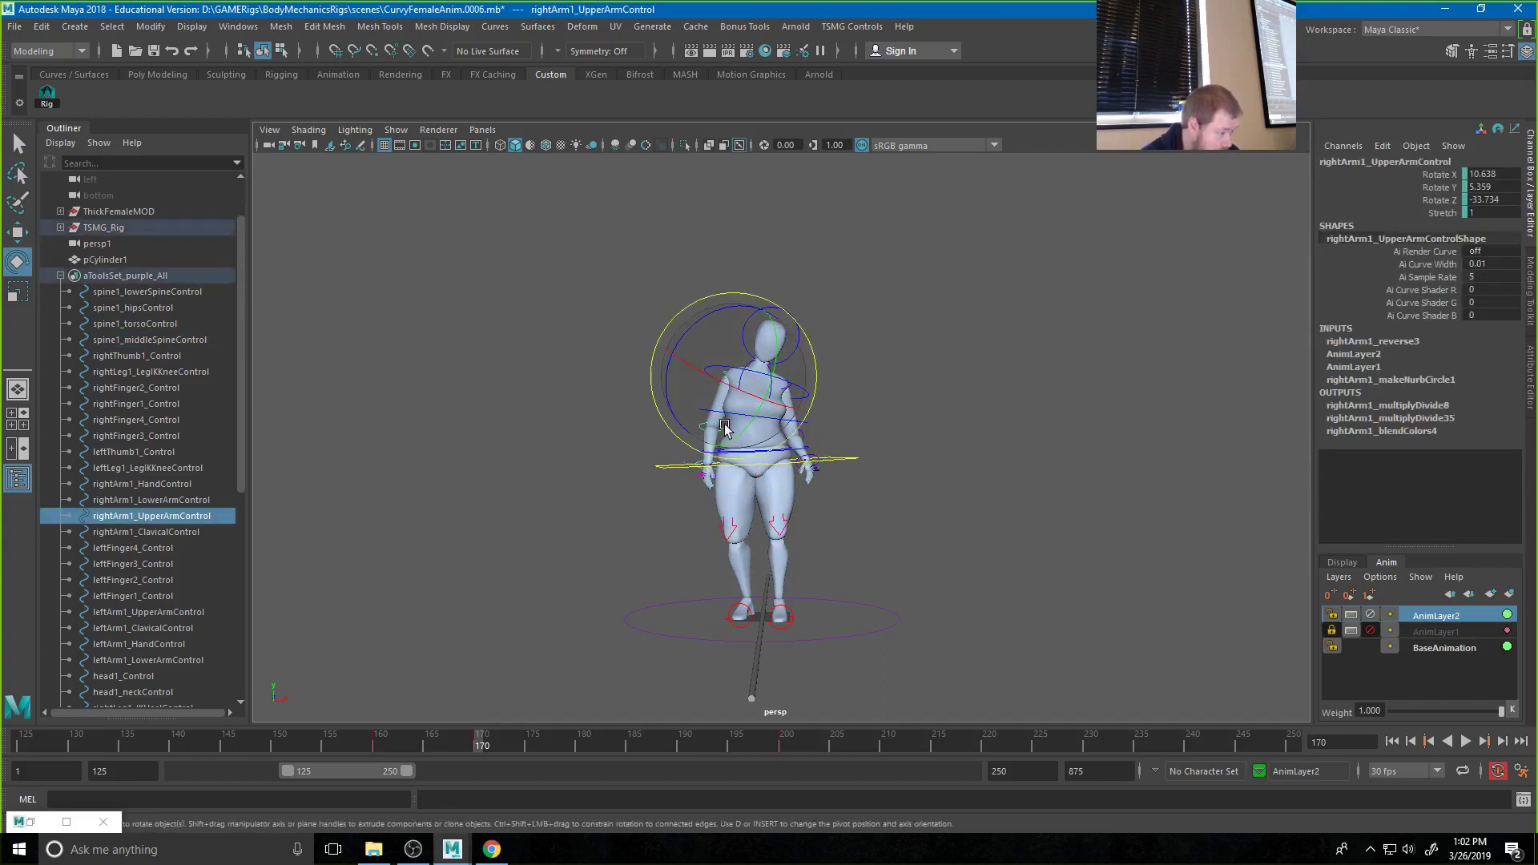
pyautogui.moveTo(729, 378); pyautogui.dragTo(709, 305)
pyautogui.click(699, 391)
pyautogui.click(693, 353)
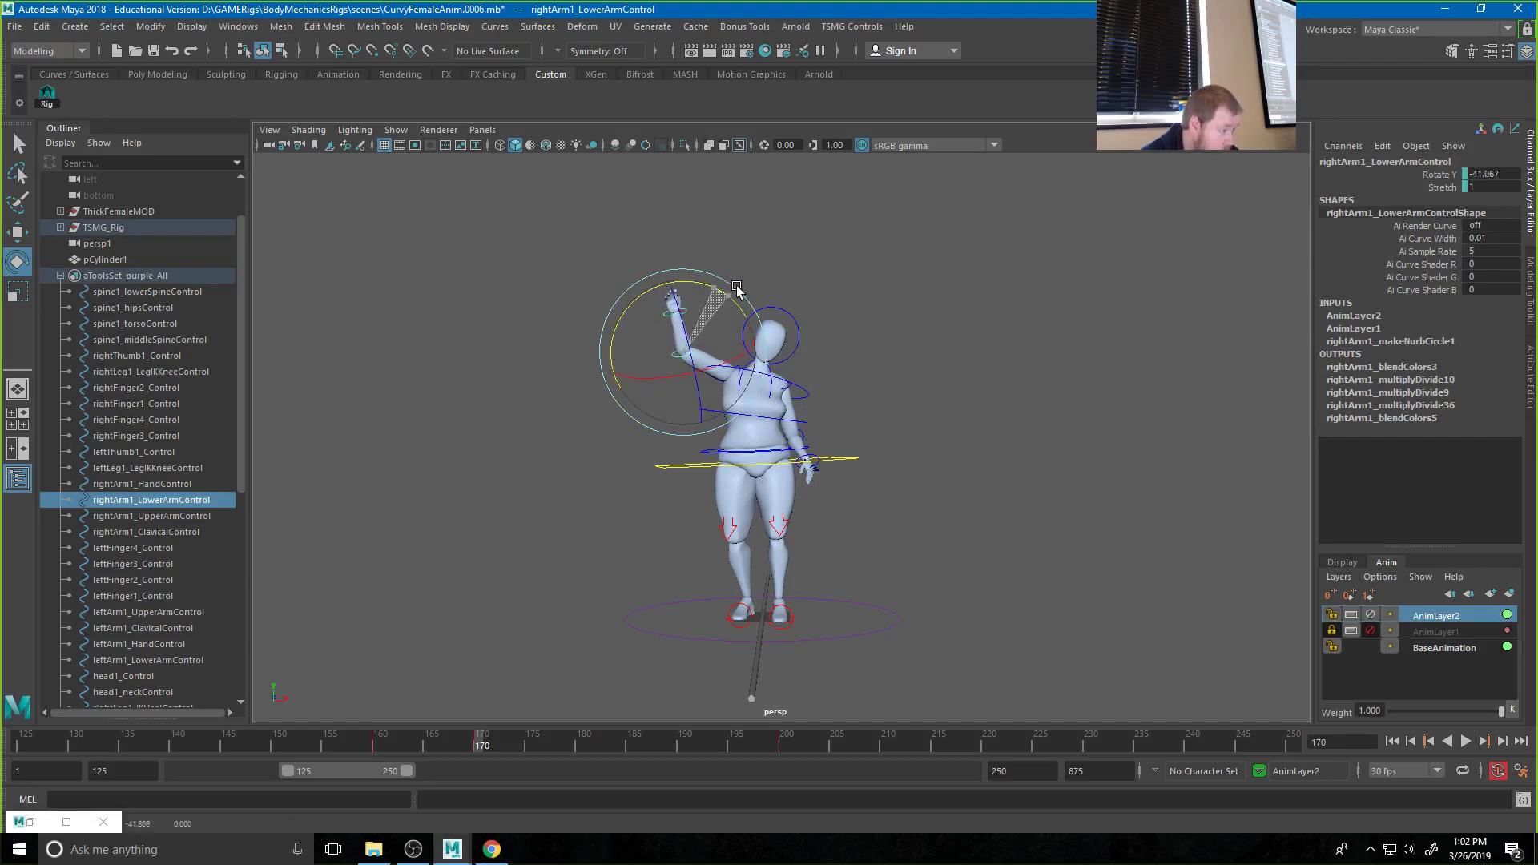
pyautogui.click(793, 240)
pyautogui.click(678, 313)
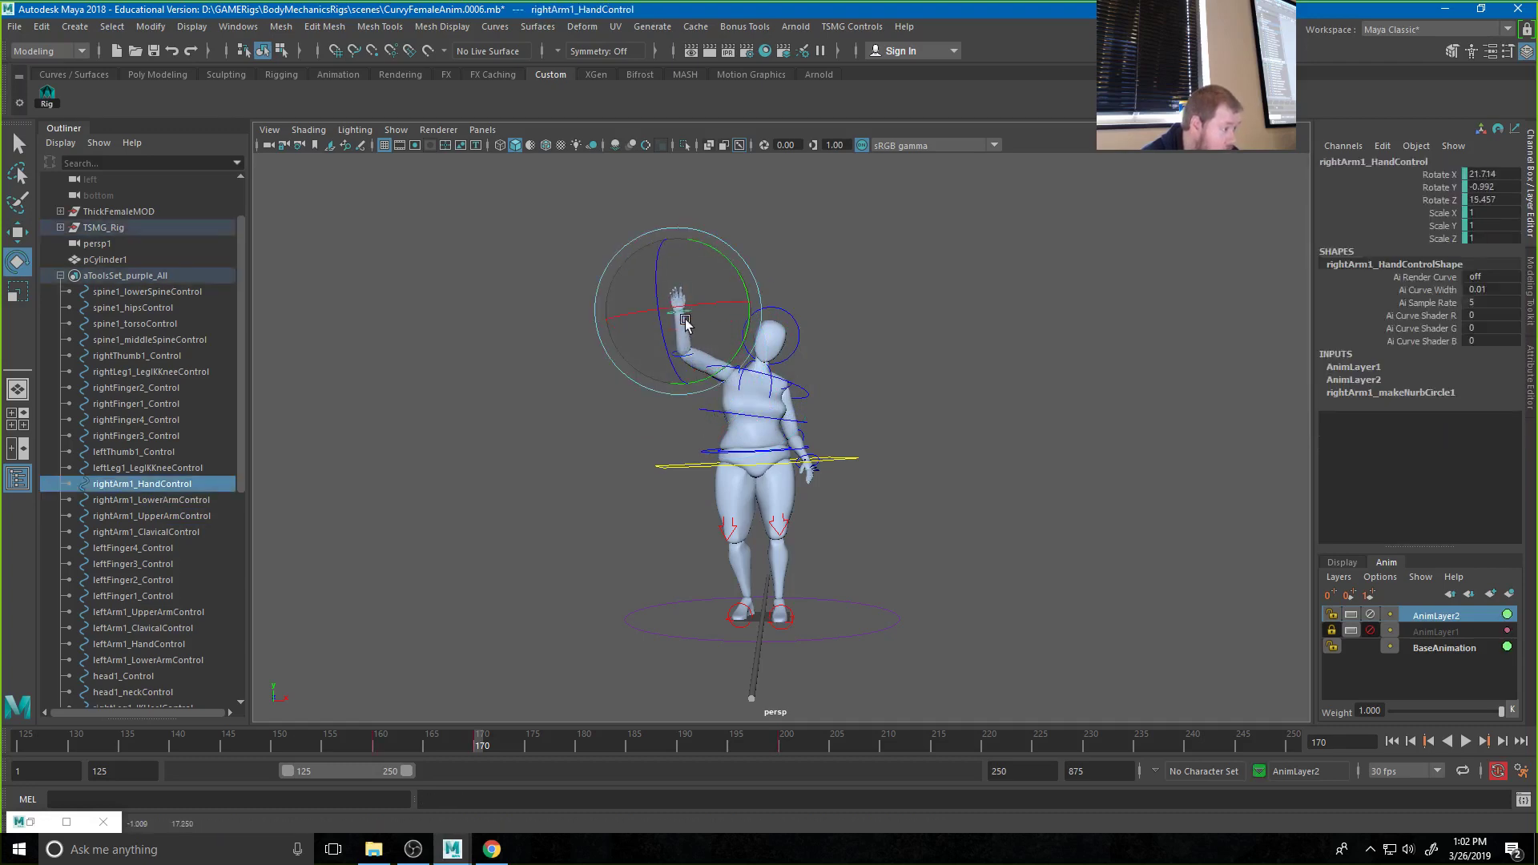
# Tilt the head away from the raised hand to about Rotate X -3.2, Y -5.8, Z -29.2
pyautogui.scroll(5, 650, 324)
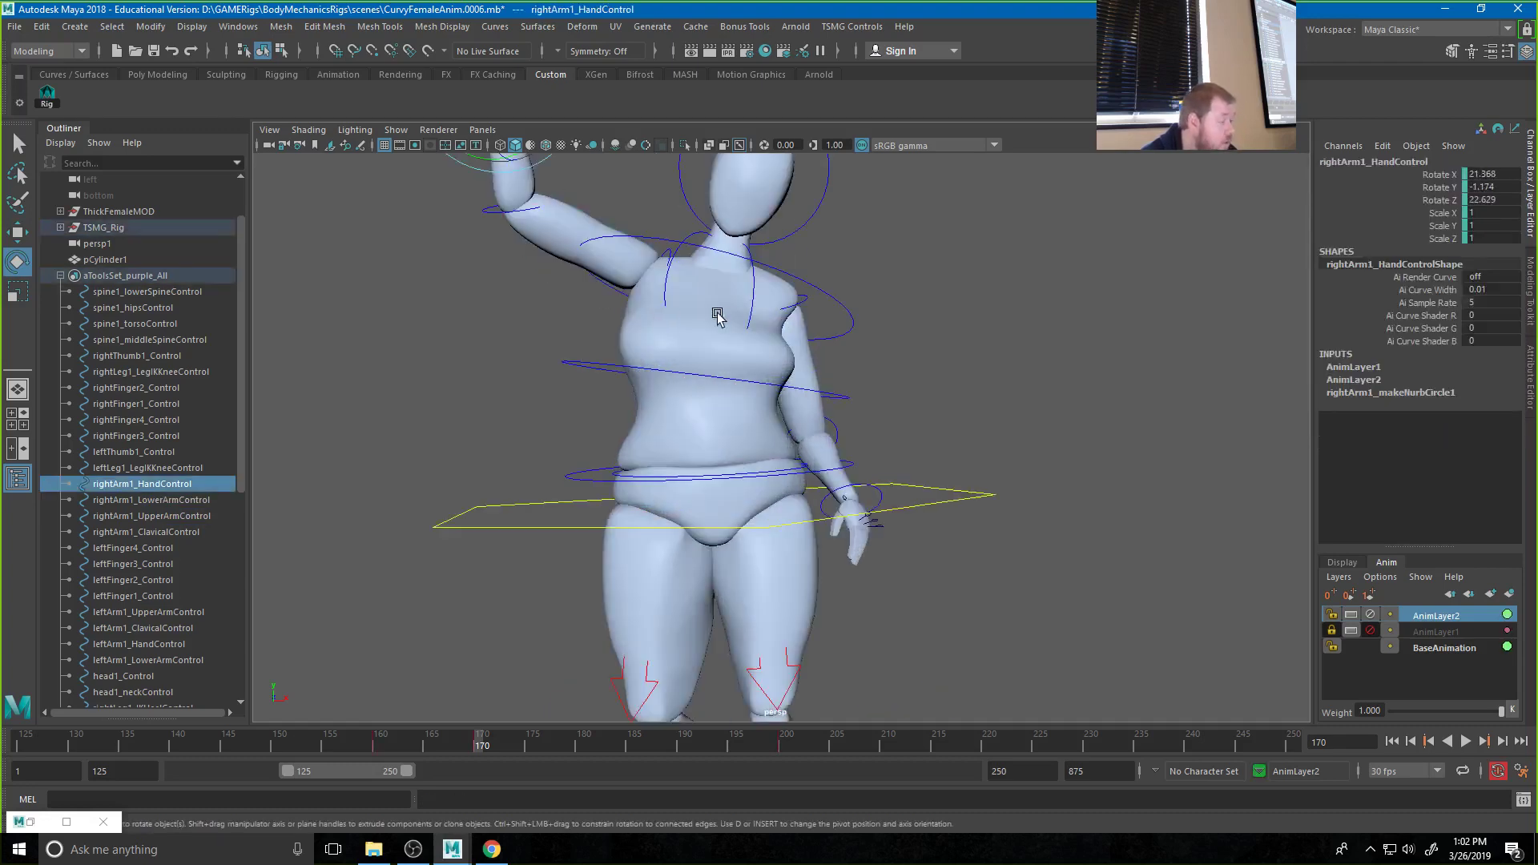
pyautogui.keyDown('alt'); pyautogui.moveTo(718, 315); pyautogui.dragTo(841, 501, button='middle'); pyautogui.keyUp('alt')
pyautogui.moveTo(937, 346); pyautogui.dragTo(668, 313)
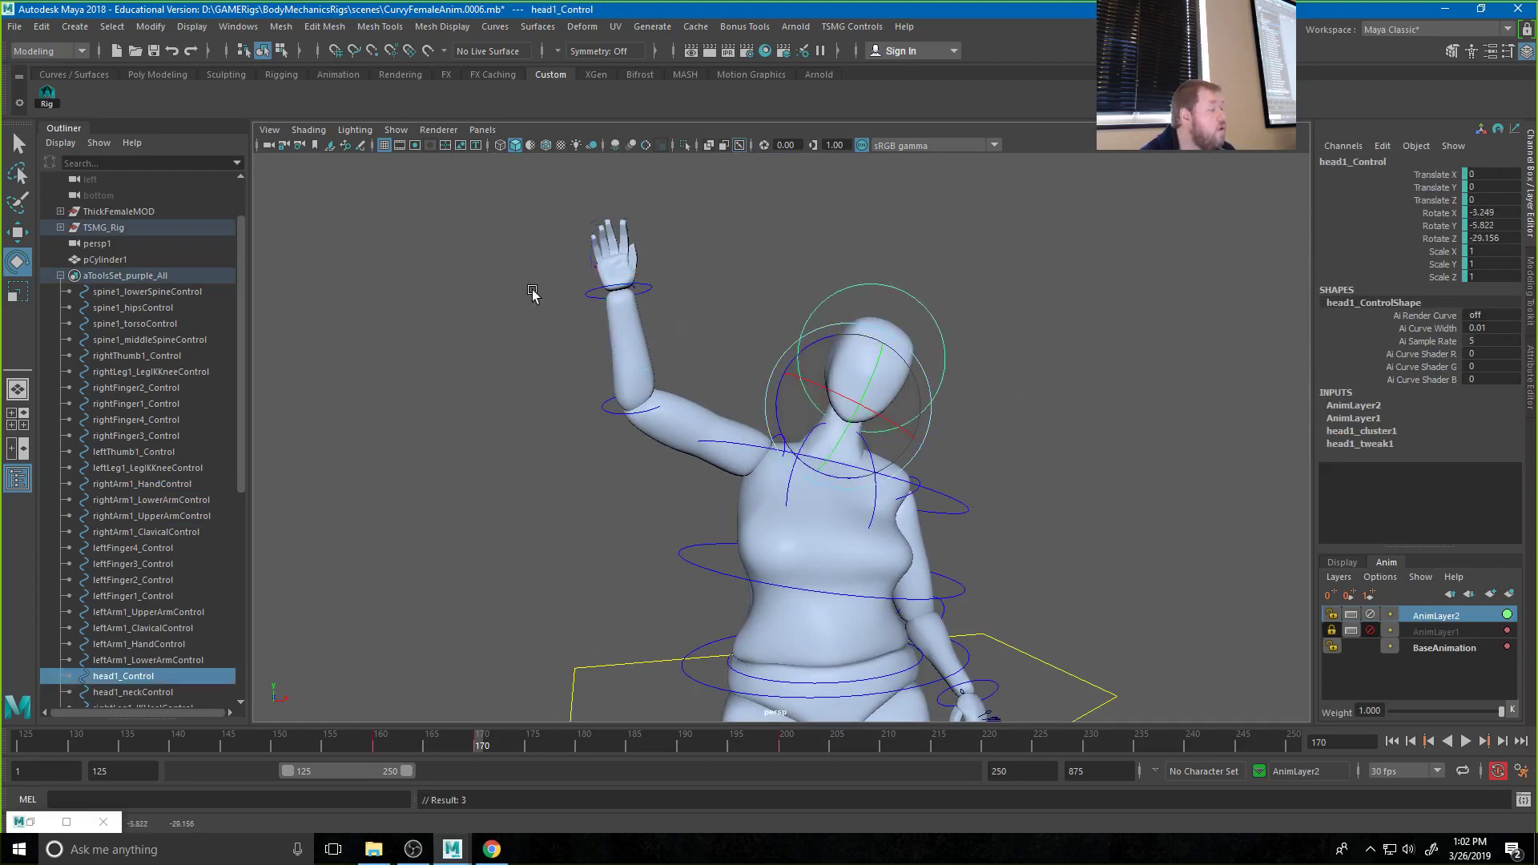
# Select the four right finger controls and try to spread them with the Side To Side attribute
pyautogui.keyDown('alt'); pyautogui.moveTo(532, 293); pyautogui.dragTo(541, 290); pyautogui.keyUp('alt')
pyautogui.moveTo(663, 257); pyautogui.dragTo(664, 258)
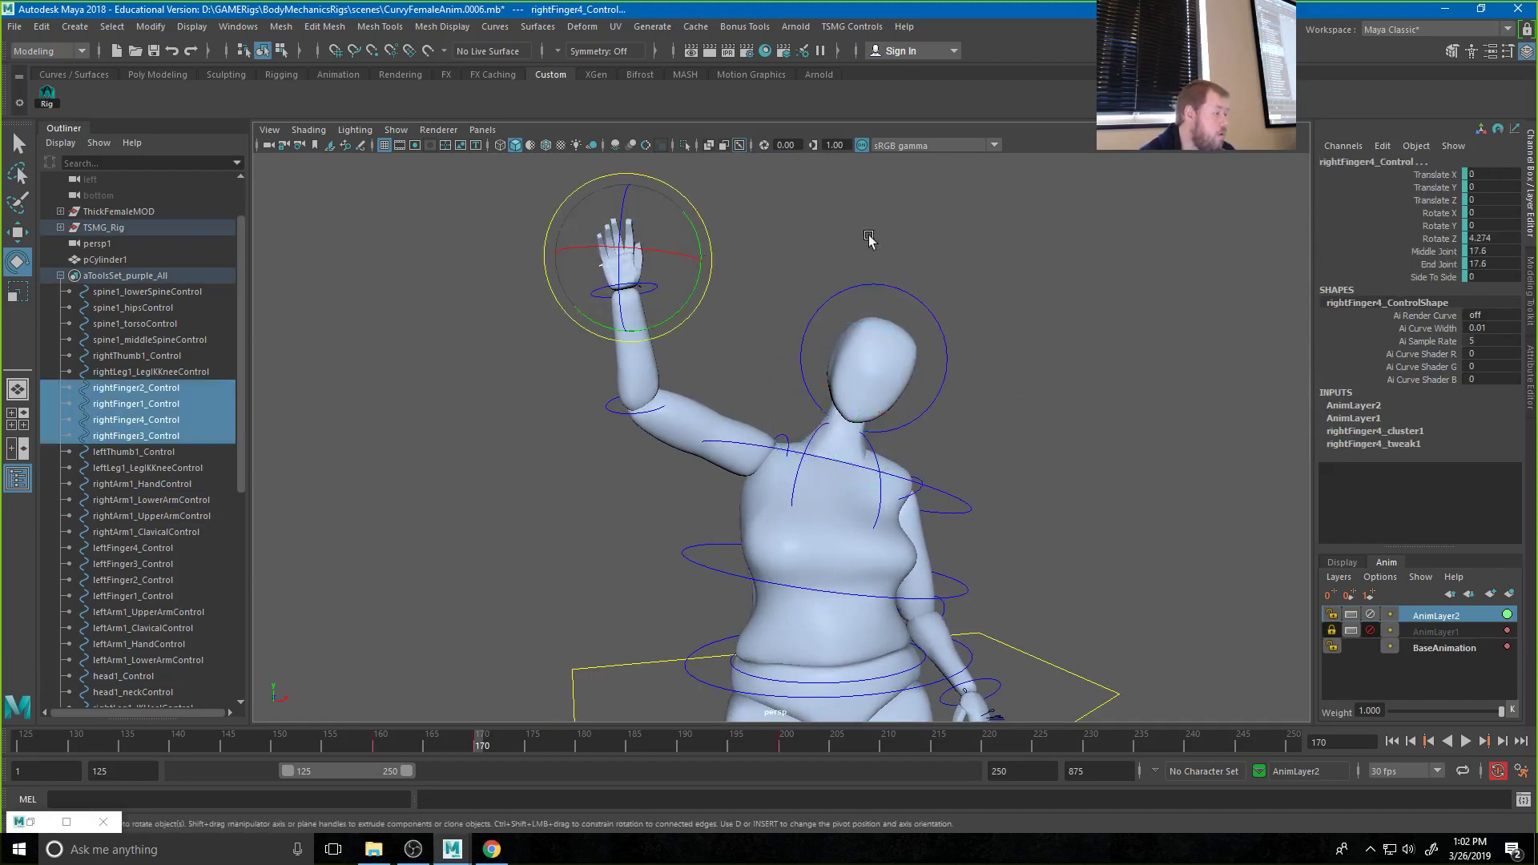
pyautogui.click(1434, 278)
pyautogui.moveTo(1002, 278); pyautogui.dragTo(498, 334, button='middle')
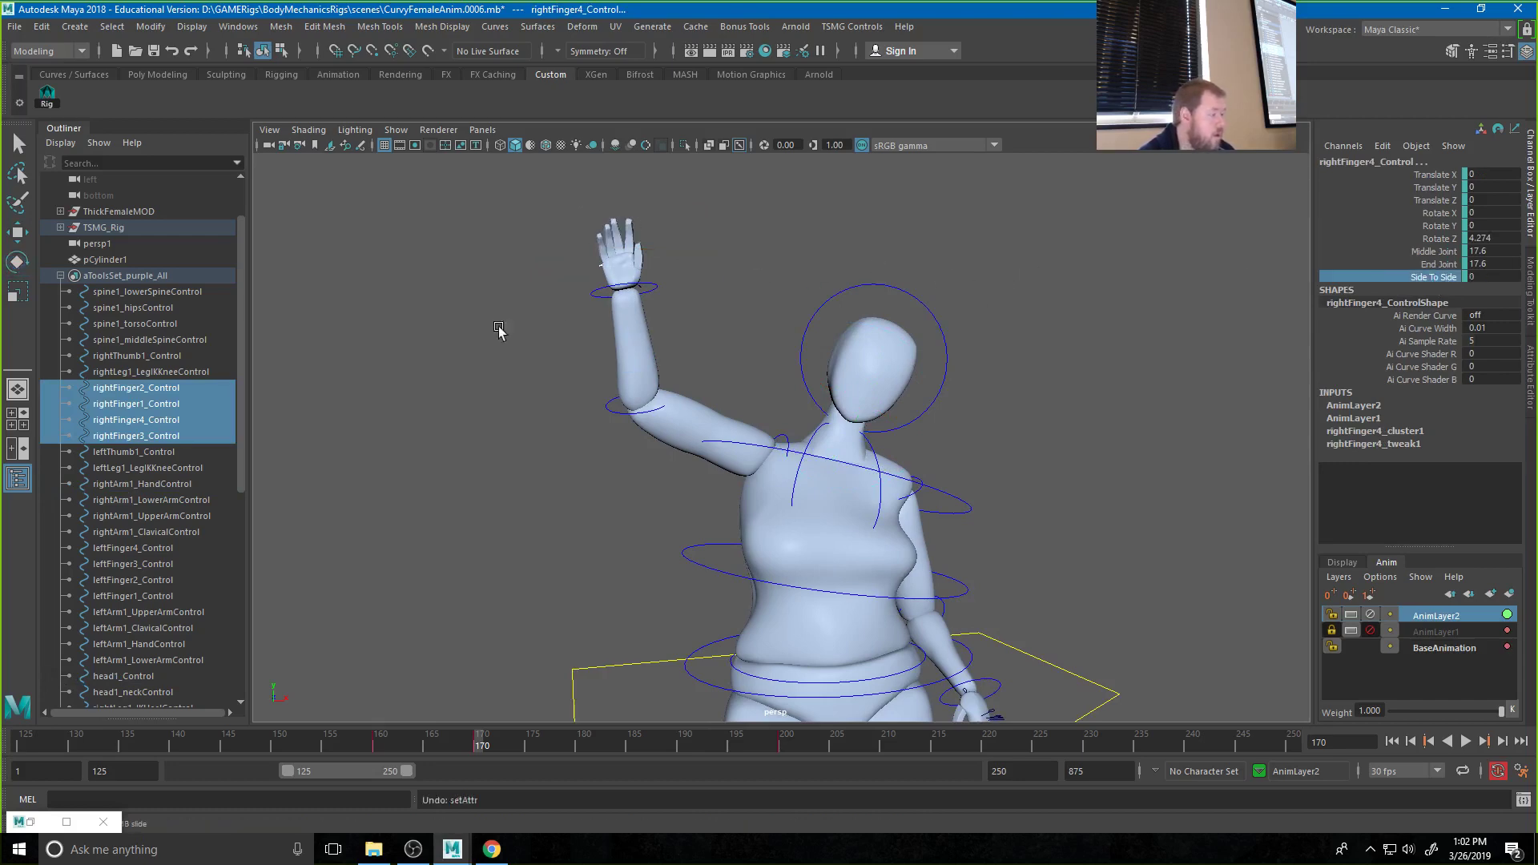
# Rotate the right finger controls to open and fan out the fingers of the raised hand
pyautogui.keyDown('alt'); pyautogui.moveTo(498, 334); pyautogui.dragTo(941, 336); pyautogui.keyUp('alt')
pyautogui.keyDown('alt'); pyautogui.moveTo(979, 323); pyautogui.dragTo(846, 428, button='middle'); pyautogui.keyUp('alt')
pyautogui.scroll(5, 847, 429)
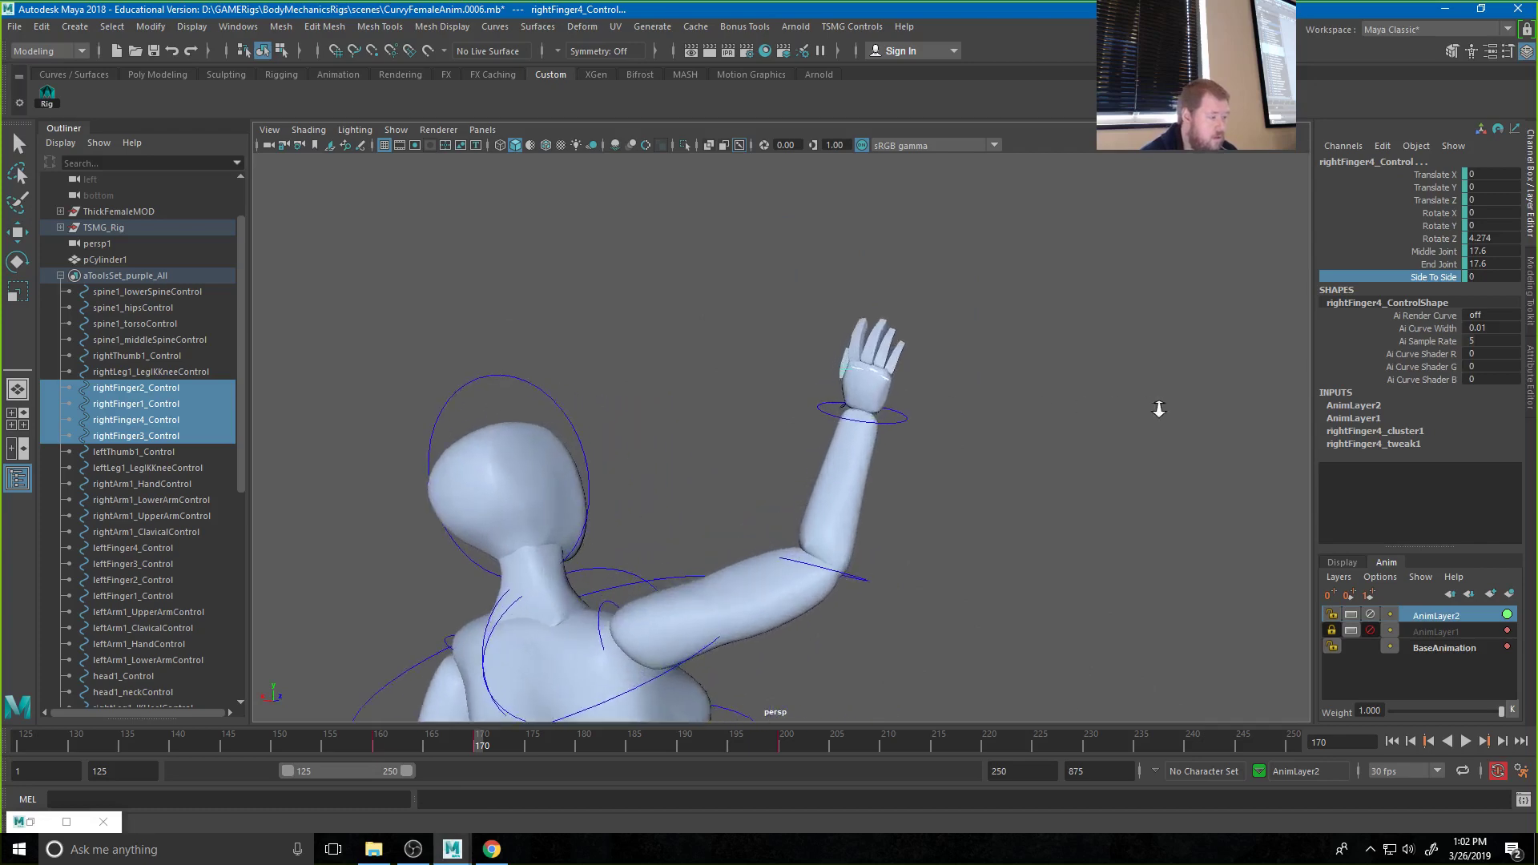
pyautogui.press('e')
pyautogui.moveTo(947, 374); pyautogui.dragTo(871, 332)
pyautogui.keyDown('alt'); pyautogui.moveTo(1143, 373); pyautogui.dragTo(783, 382); pyautogui.keyUp('alt')
pyautogui.click(875, 360)
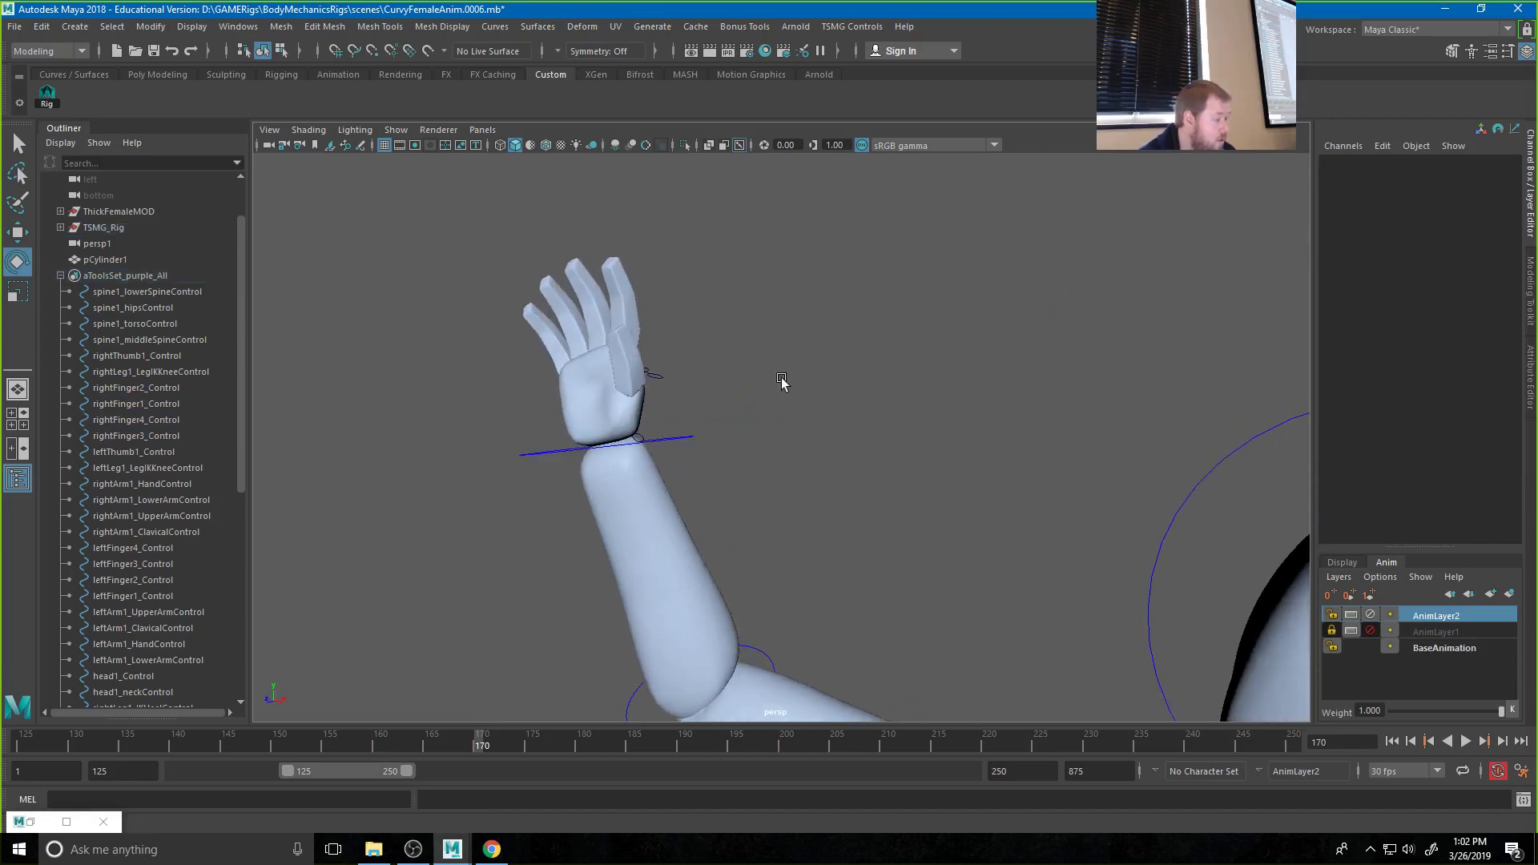
# Rotate the right thumb outward from the palm to about X -0.6, Y -25.3, Z 10.6
pyautogui.click(651, 433)
pyautogui.moveTo(656, 412); pyautogui.dragTo(664, 419)
pyautogui.scroll(-8, 917, 381)
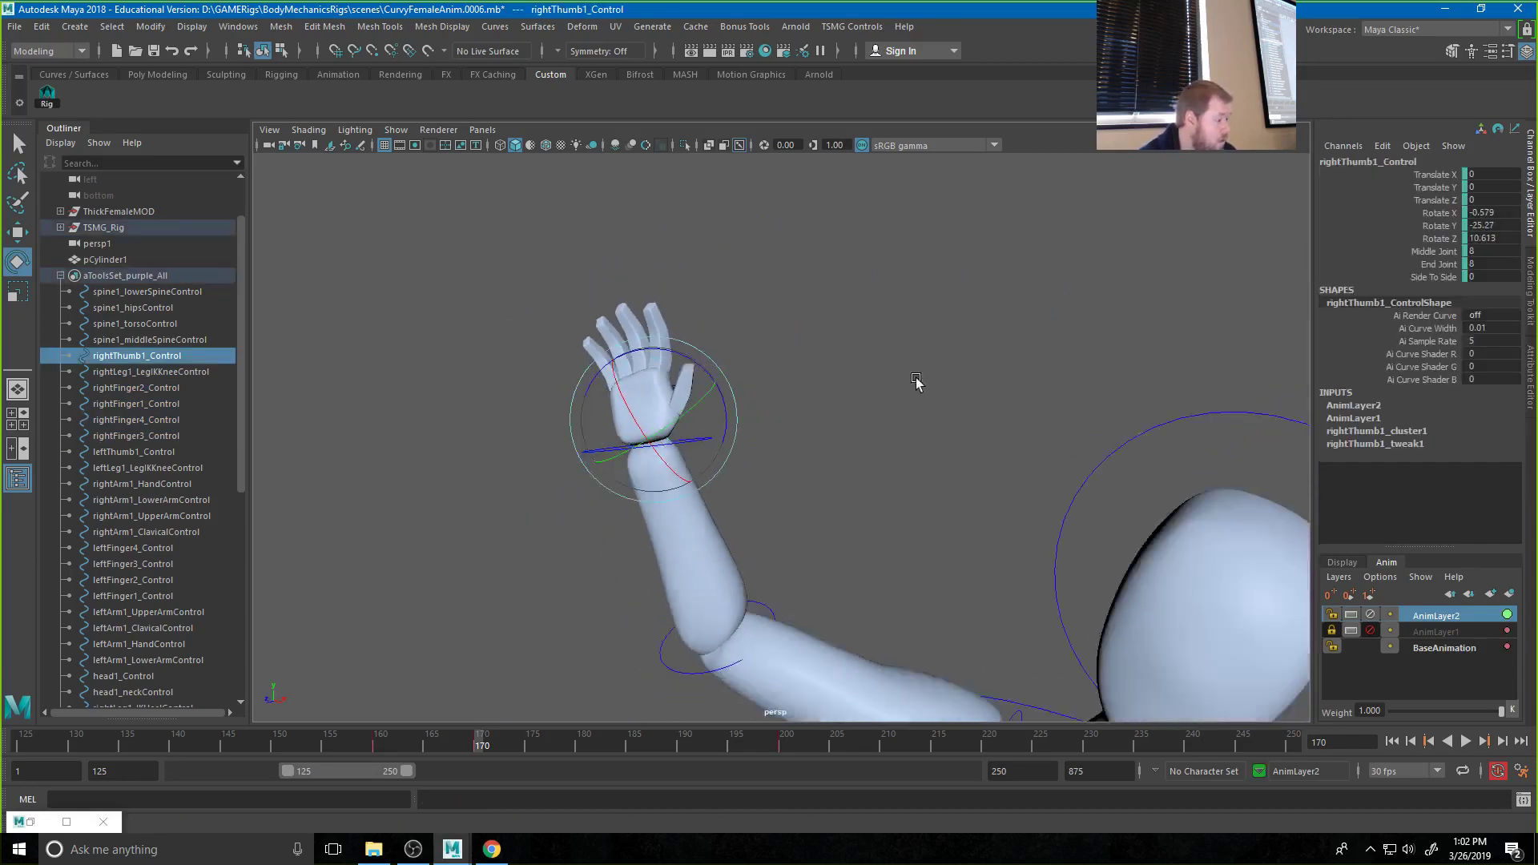
pyautogui.scroll(-3, 756, 397)
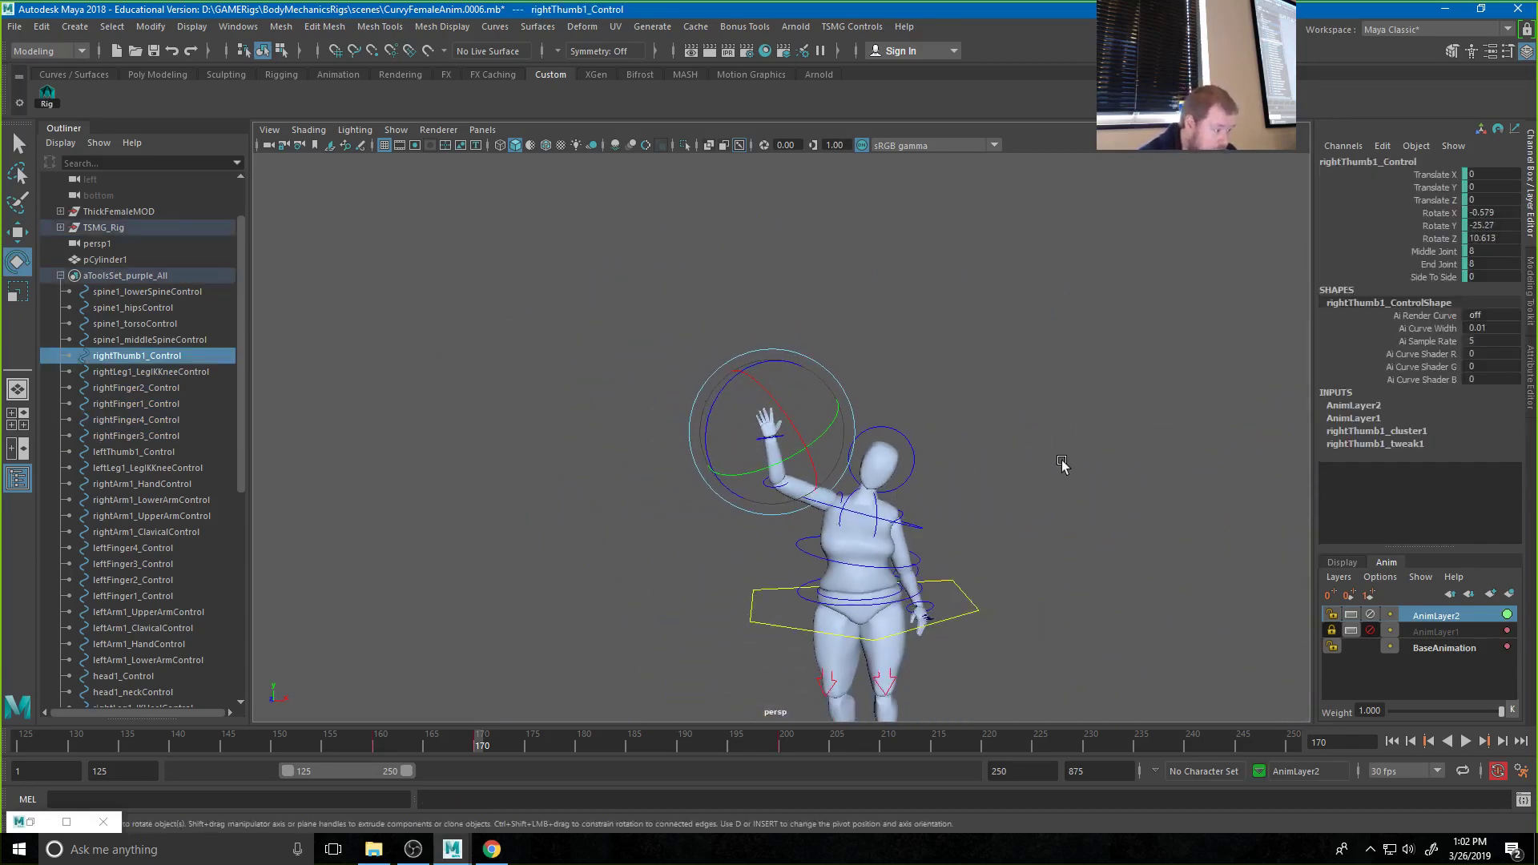
# Raise the right shoulder by rotating the clavicle control to about X 1.1, Y 4, Z 7.5
pyautogui.click(1062, 462)
pyautogui.click(843, 495)
pyautogui.moveTo(910, 472); pyautogui.dragTo(912, 497)
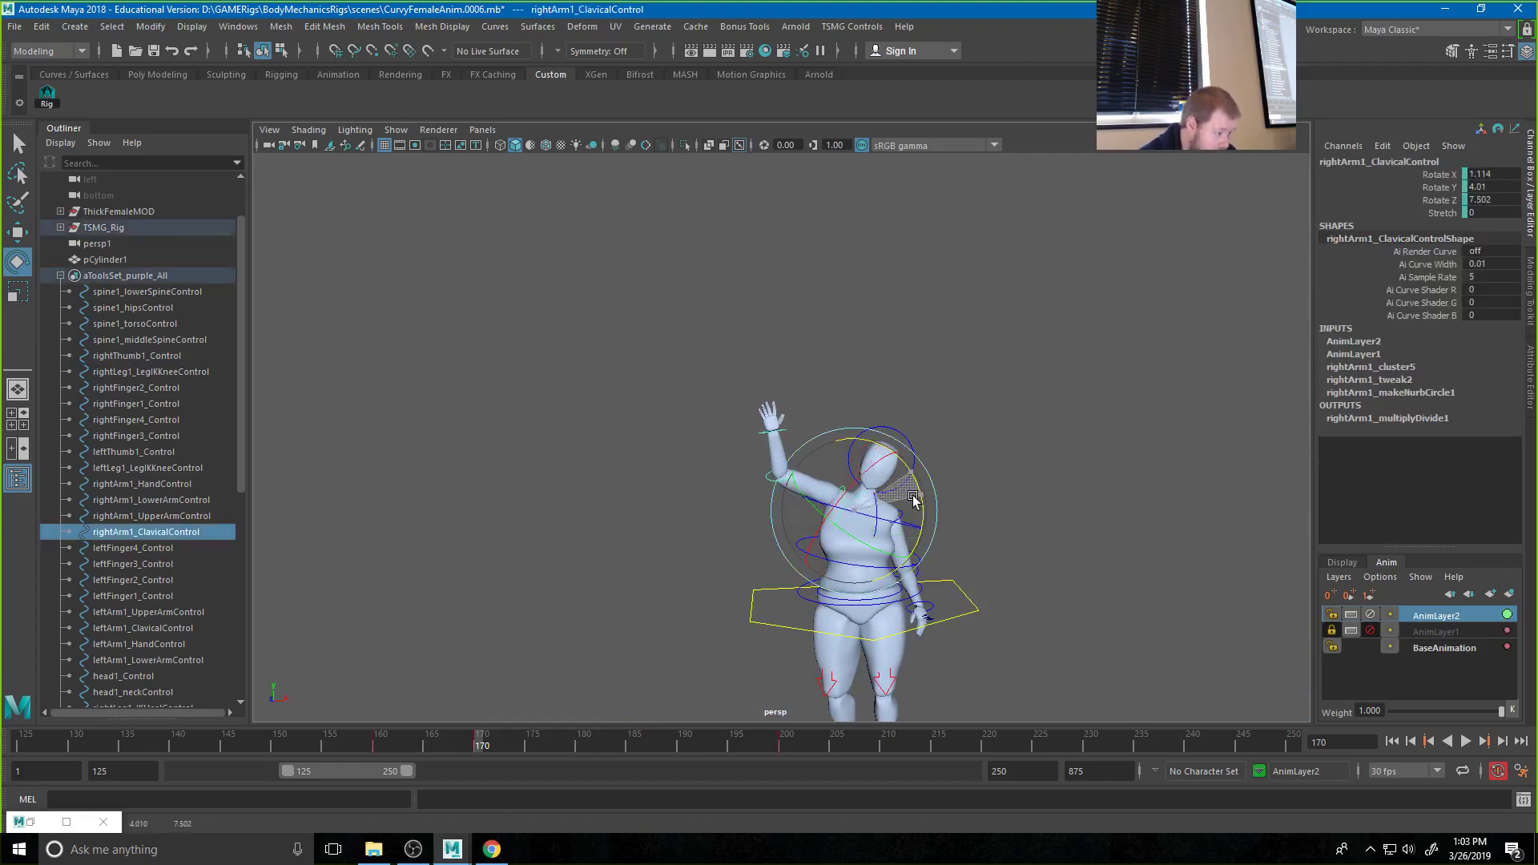
# Adjust the right upper arm at frame 170 by rotating its control to about X -81.9, Y -0.9, Z 74.1
pyautogui.click(955, 436)
pyautogui.click(841, 493)
pyautogui.moveTo(843, 437); pyautogui.dragTo(860, 433)
pyautogui.keyDown('alt'); pyautogui.moveTo(996, 505); pyautogui.dragTo(878, 467); pyautogui.keyUp('alt')
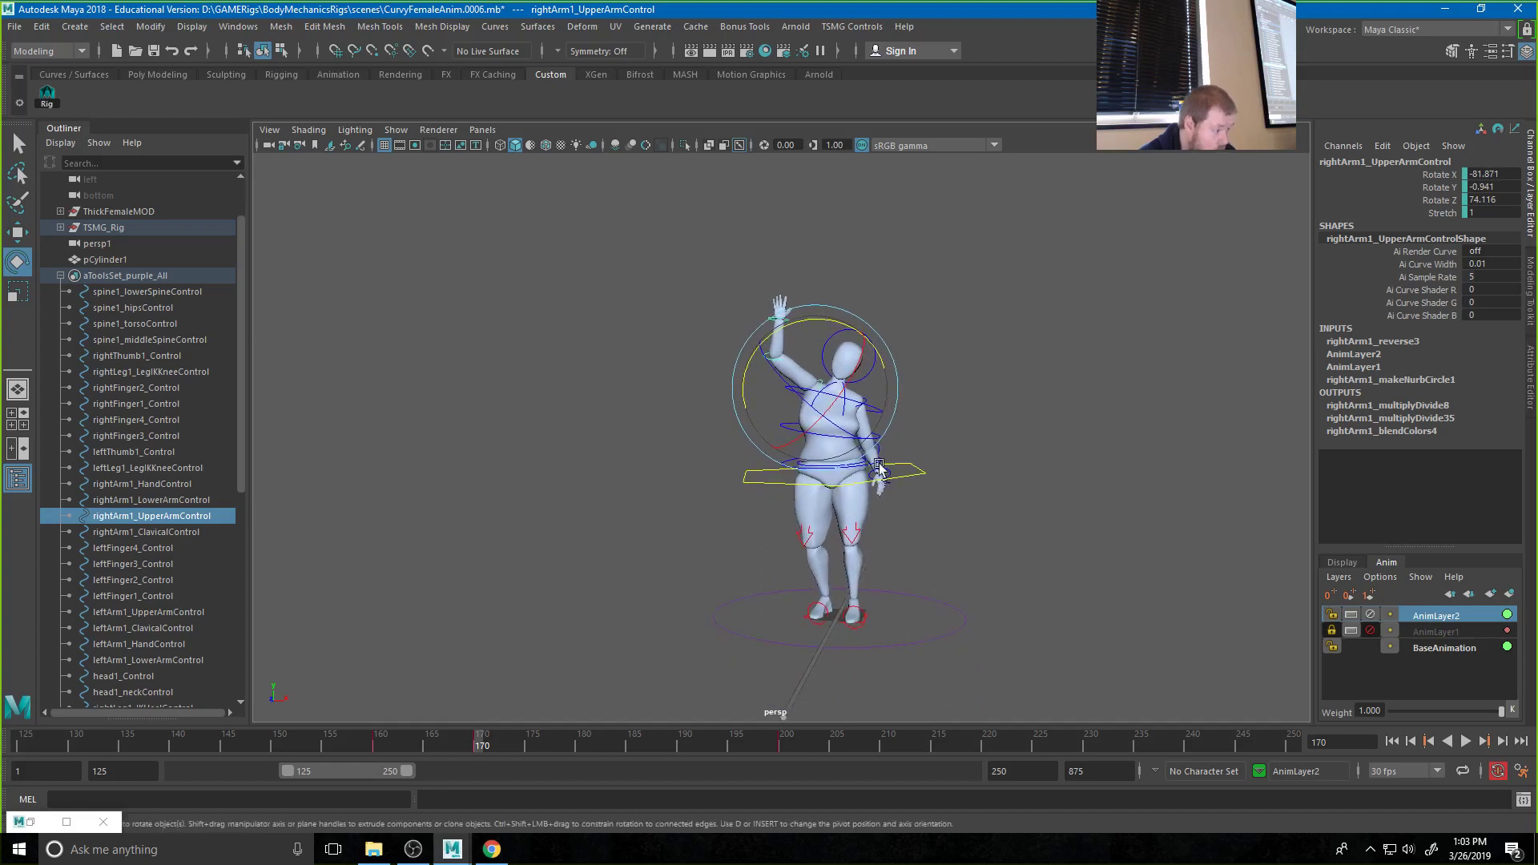
pyautogui.moveTo(441, 737); pyautogui.dragTo(484, 731)
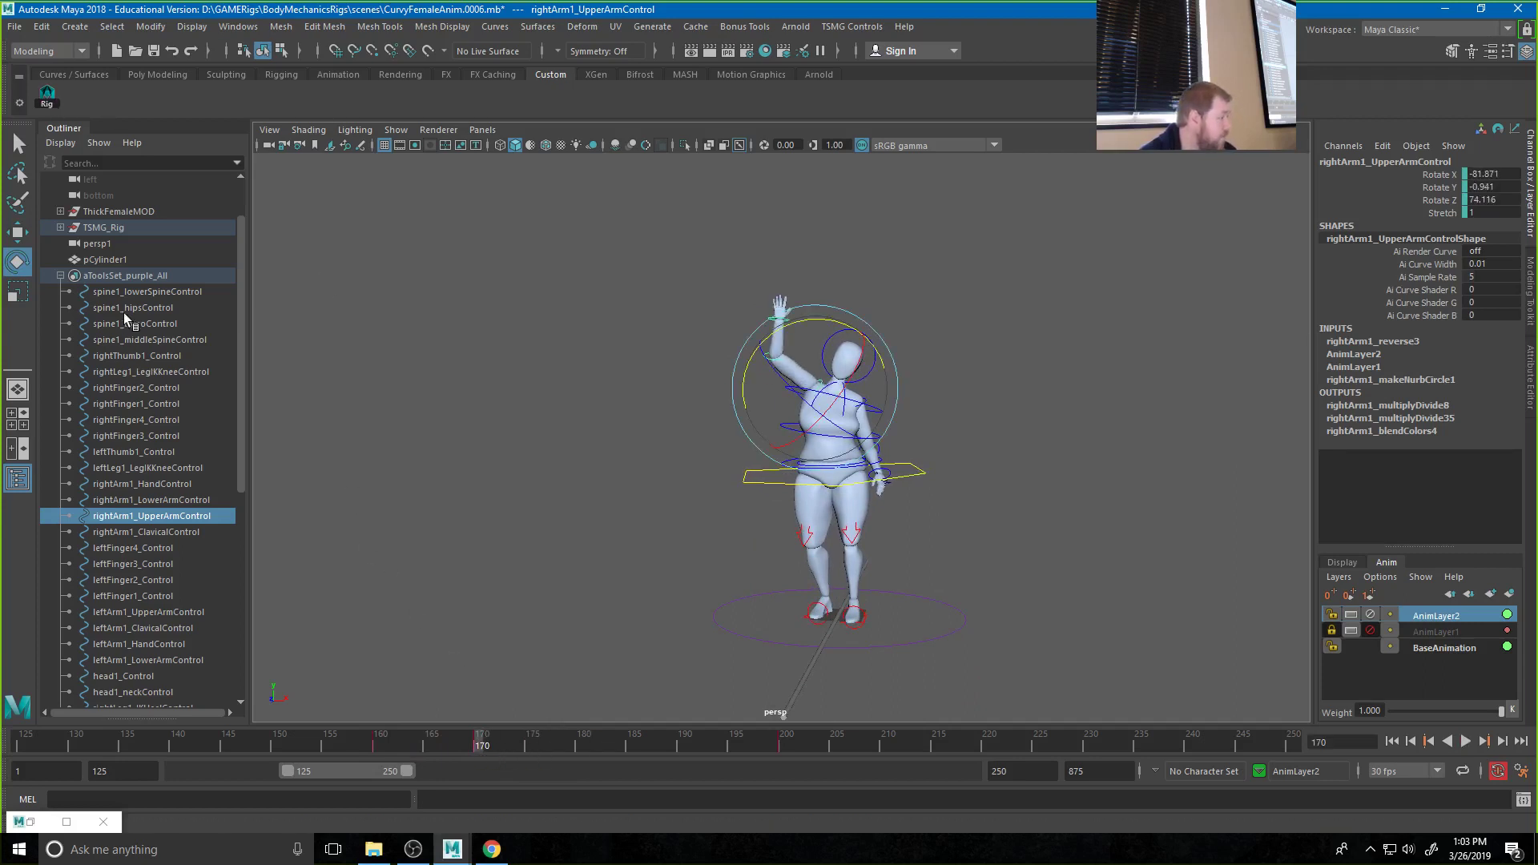
# Select all rig controls from the lower spine to the middle spine IK control and key the raised-hand pose at frame 190
pyautogui.click(137, 291)
pyautogui.scroll(-8, 143, 430)
pyautogui.keyDown('shift'); pyautogui.click(160, 645); pyautogui.keyUp('shift')
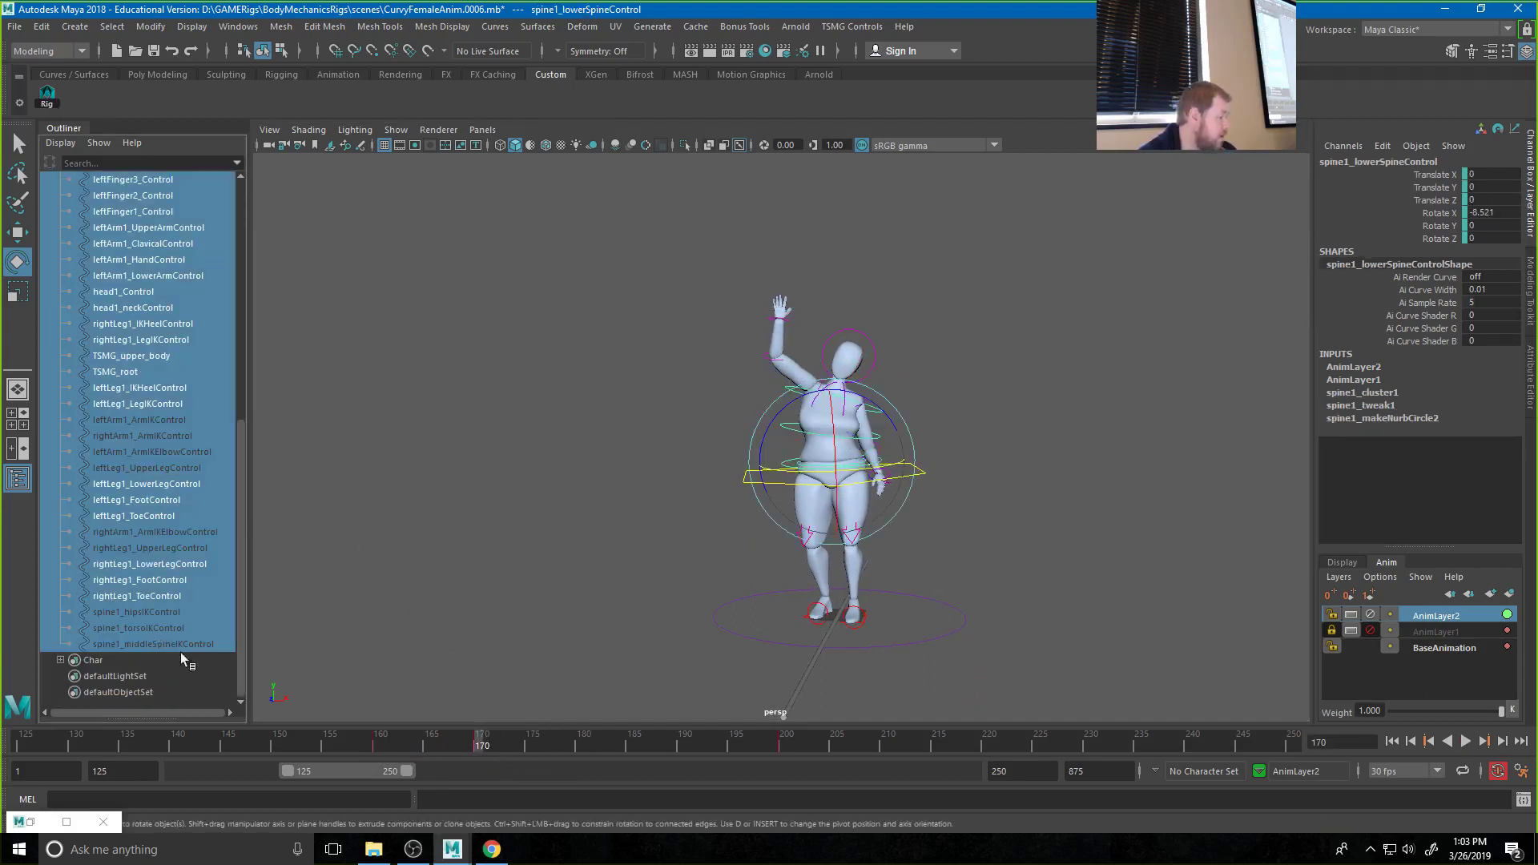
pyautogui.moveTo(436, 749); pyautogui.dragTo(683, 749)
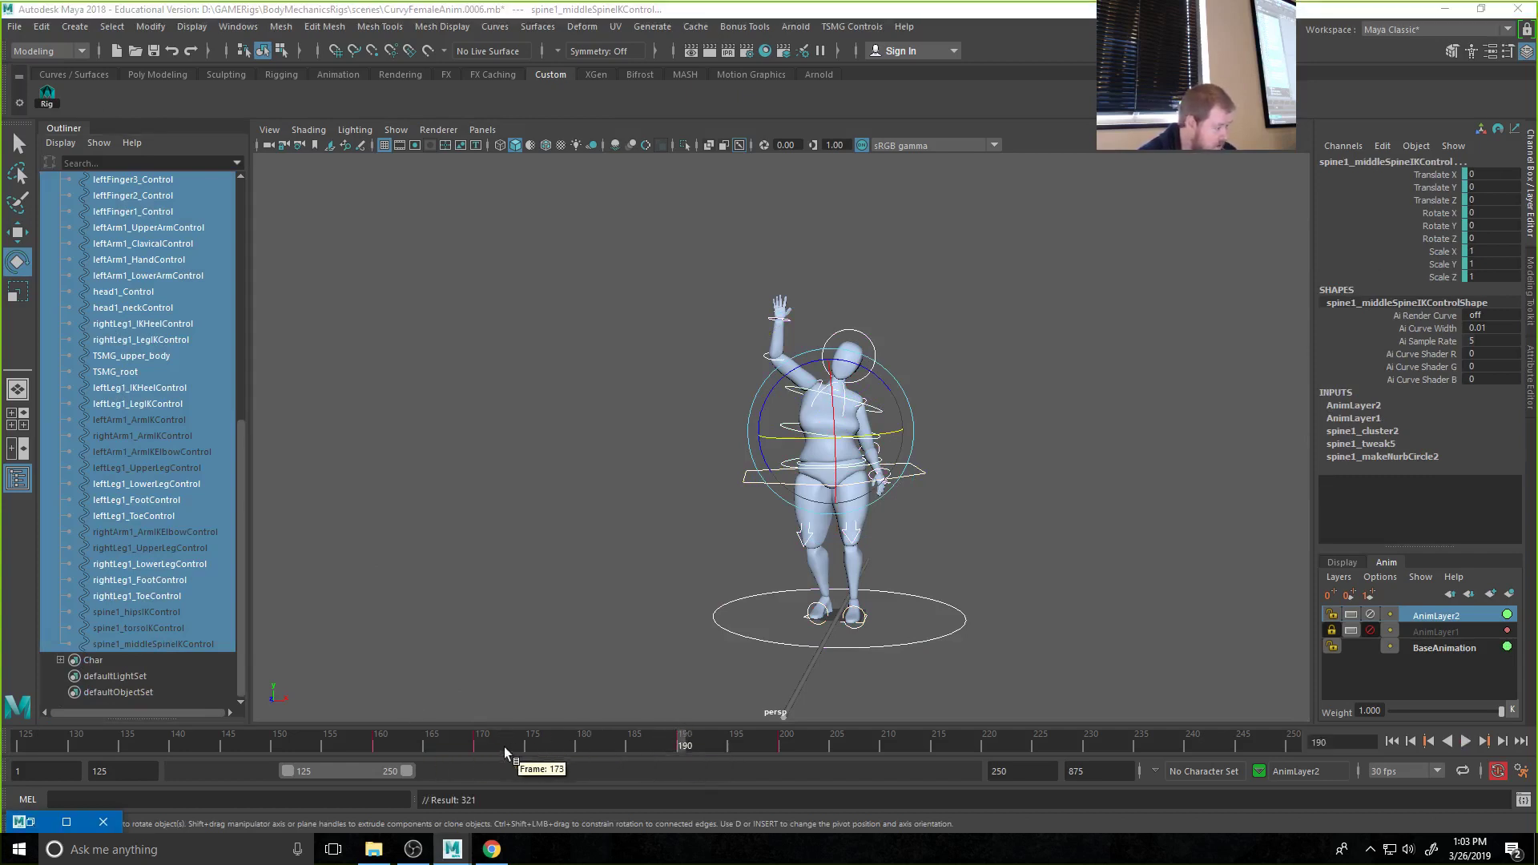
# At frame 165, adjust the right upper arm's rotation and bend the forearm downward
pyautogui.moveTo(421, 746)
pyautogui.mouseDown()
pyautogui.moveTo(388, 745)
pyautogui.moveTo(421, 745)
pyautogui.mouseUp()
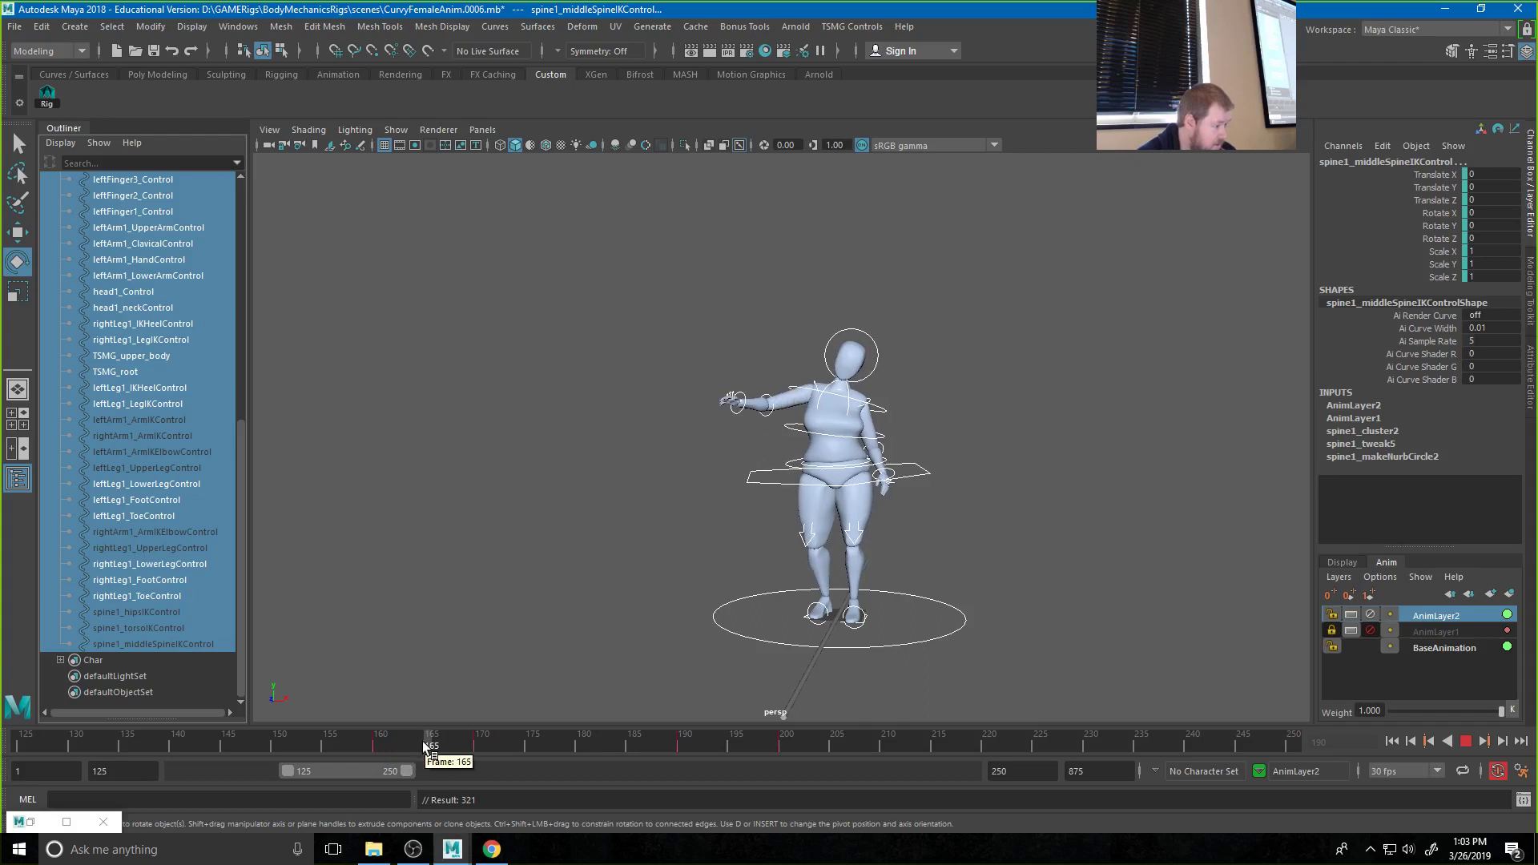
pyautogui.click(815, 367)
pyautogui.click(816, 380)
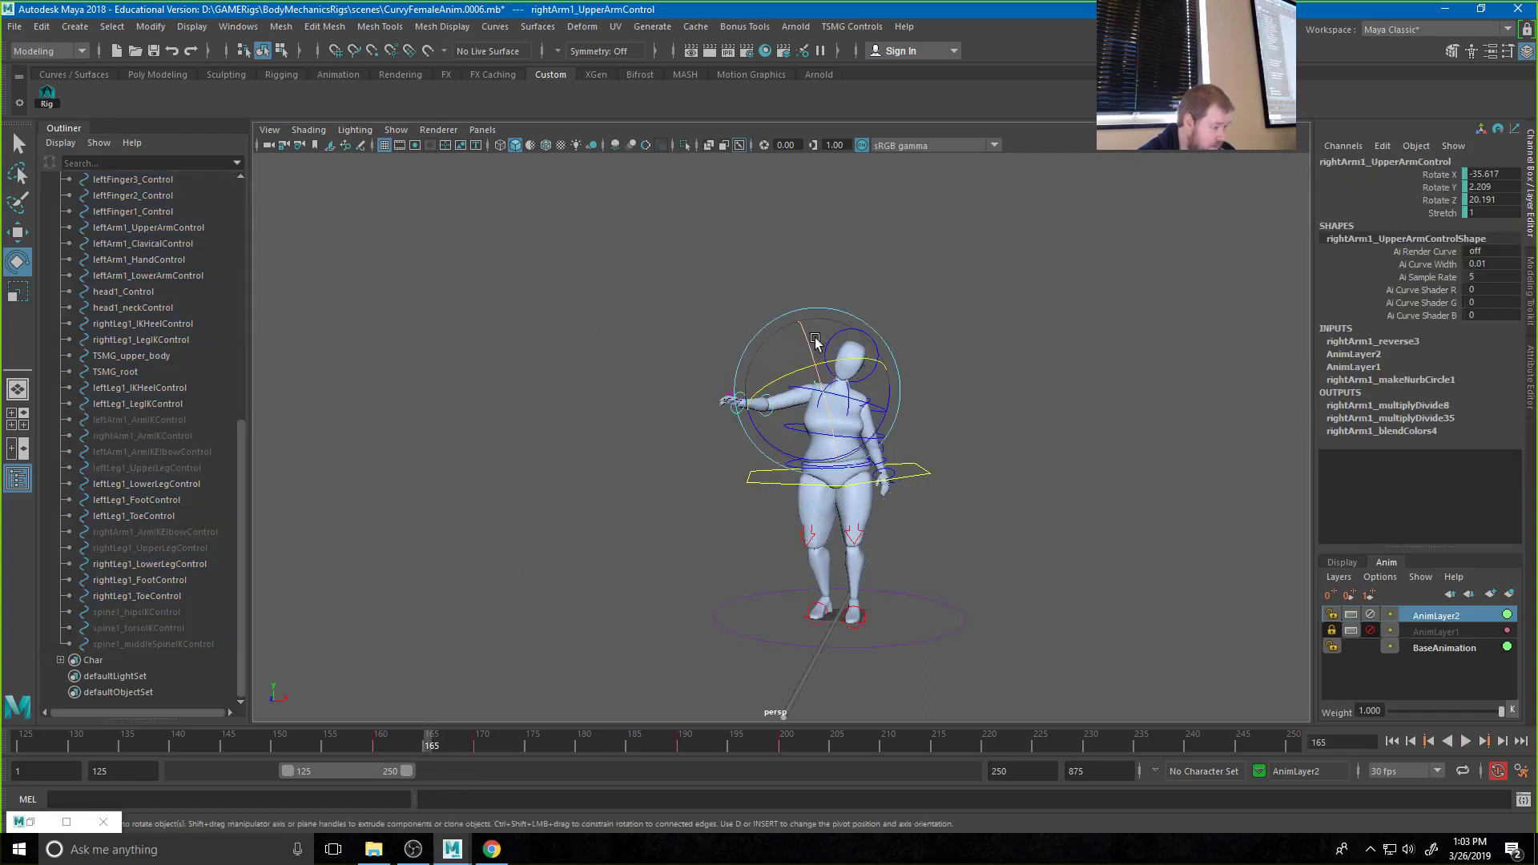
pyautogui.click(731, 389)
pyautogui.click(761, 391)
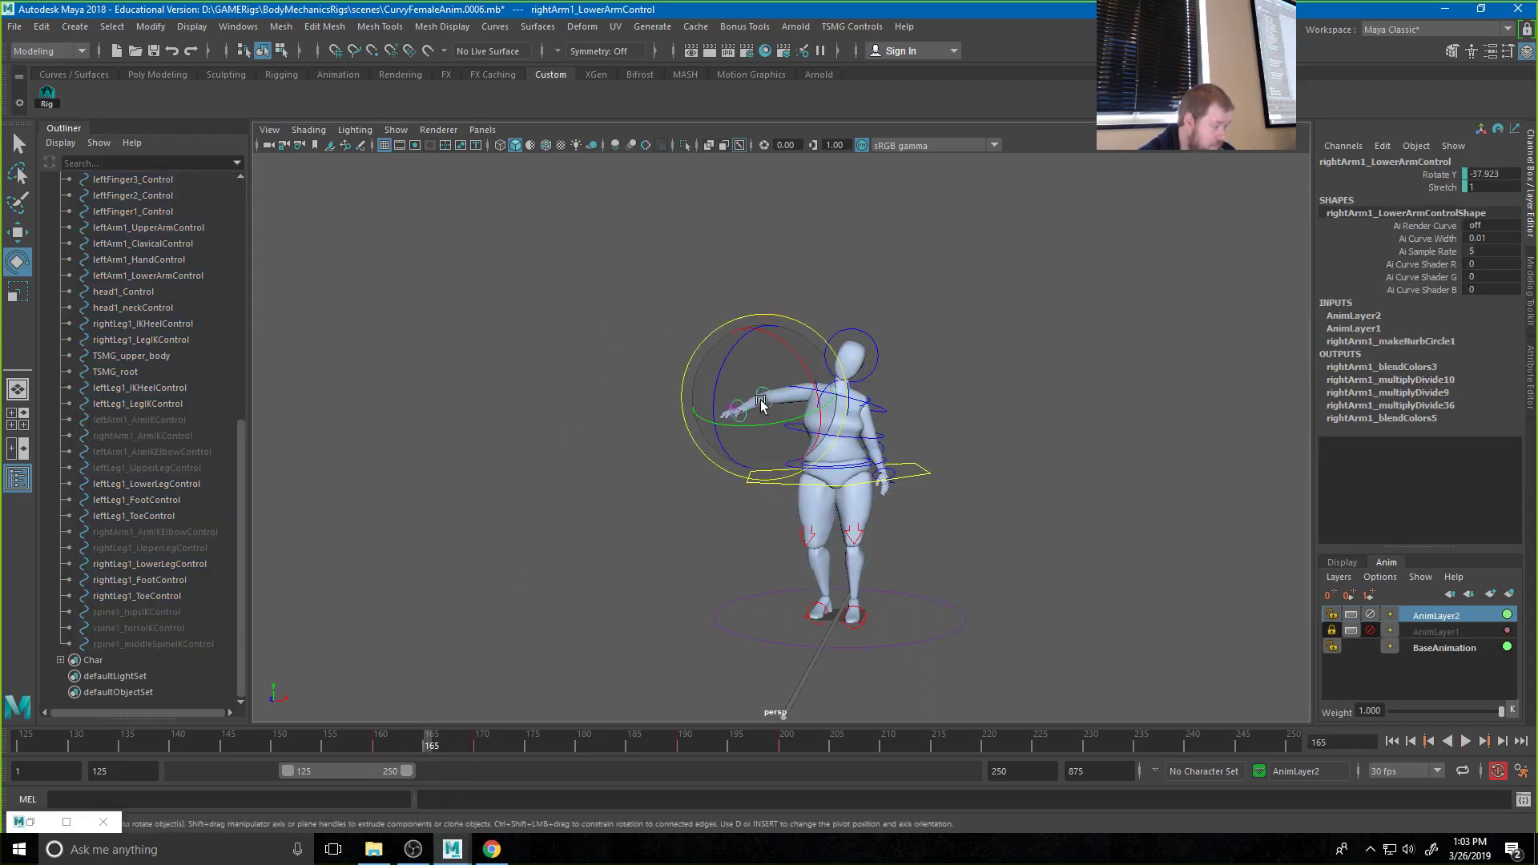
pyautogui.moveTo(758, 421)
pyautogui.mouseDown()
pyautogui.moveTo(779, 417)
pyautogui.moveTo(746, 436)
pyautogui.mouseUp()
# Drop the right hand at frame 165 by rotating its control to about X 24.2, Y -2.3, Z -41.8
pyautogui.click(654, 355)
pyautogui.click(752, 400)
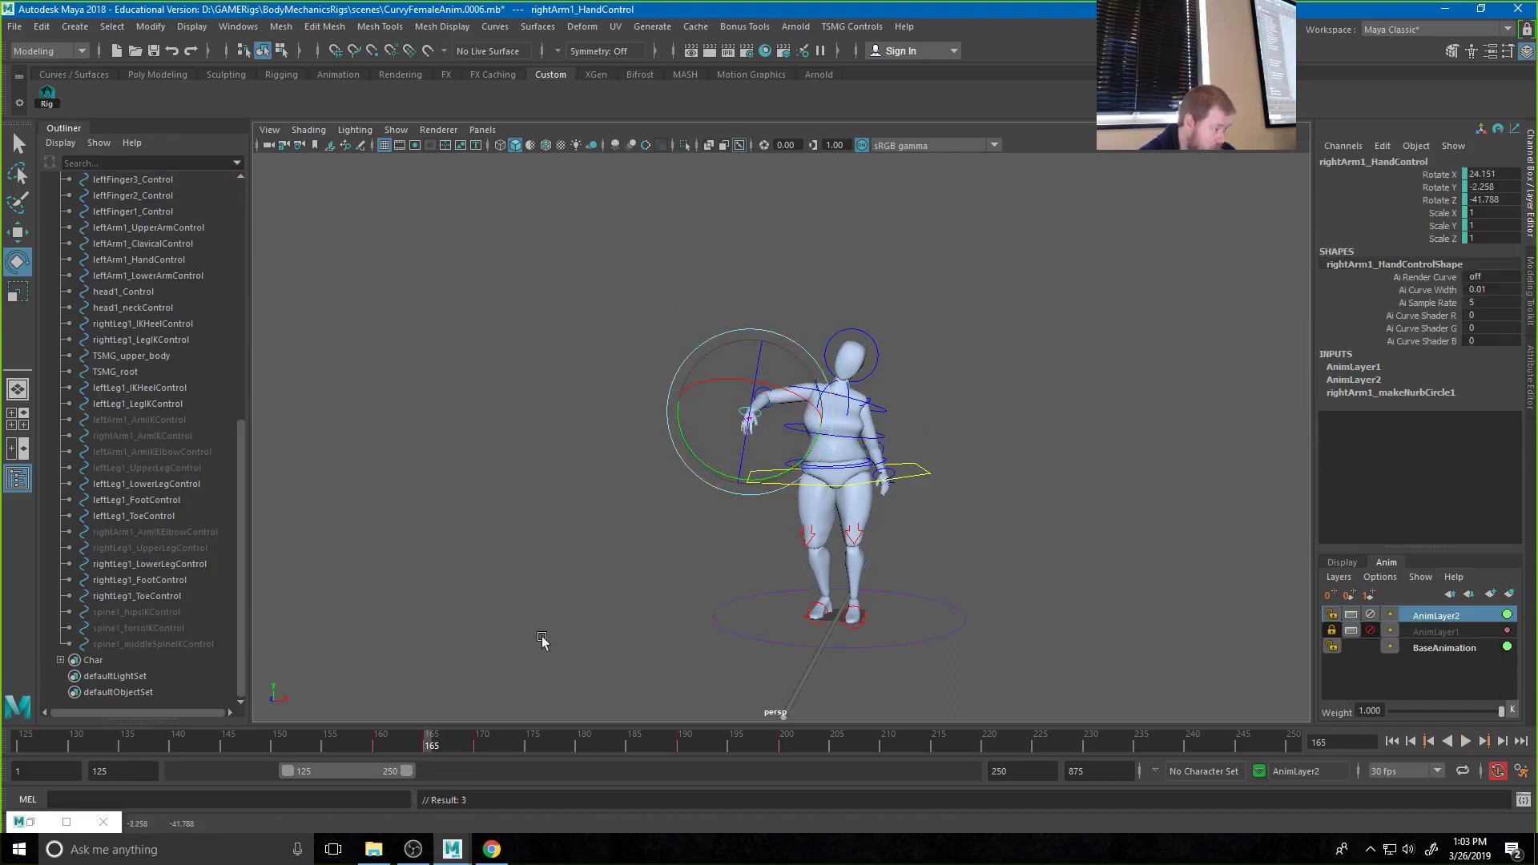
pyautogui.hotkey('alt', 'v')
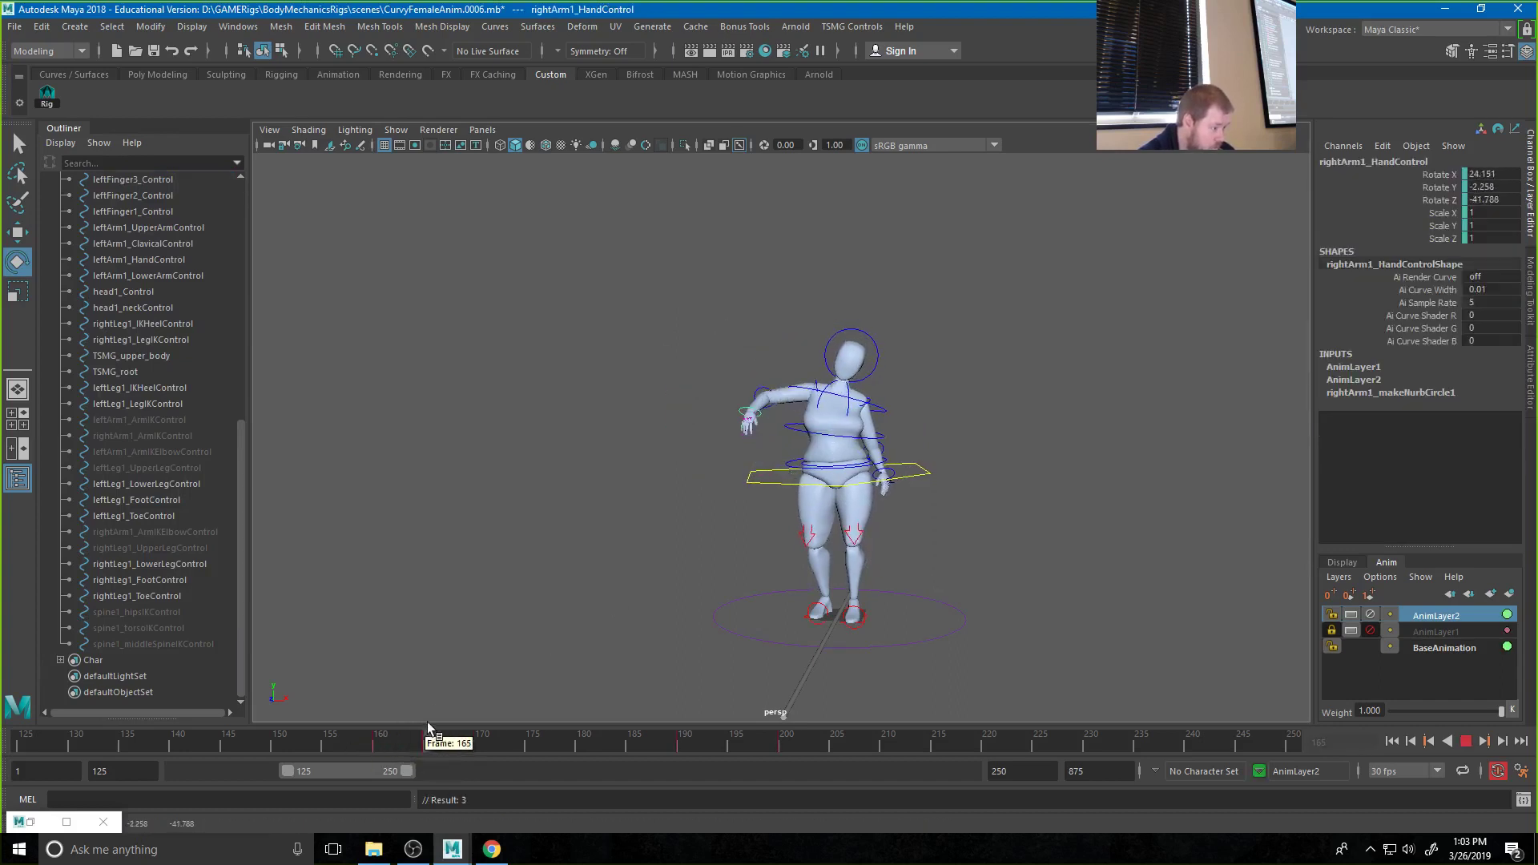
# At frame 196, bend the right forearm and rotate the upper arm to about X -52.3, Y -17.2, Z 3.1
pyautogui.moveTo(427, 722); pyautogui.dragTo(741, 737)
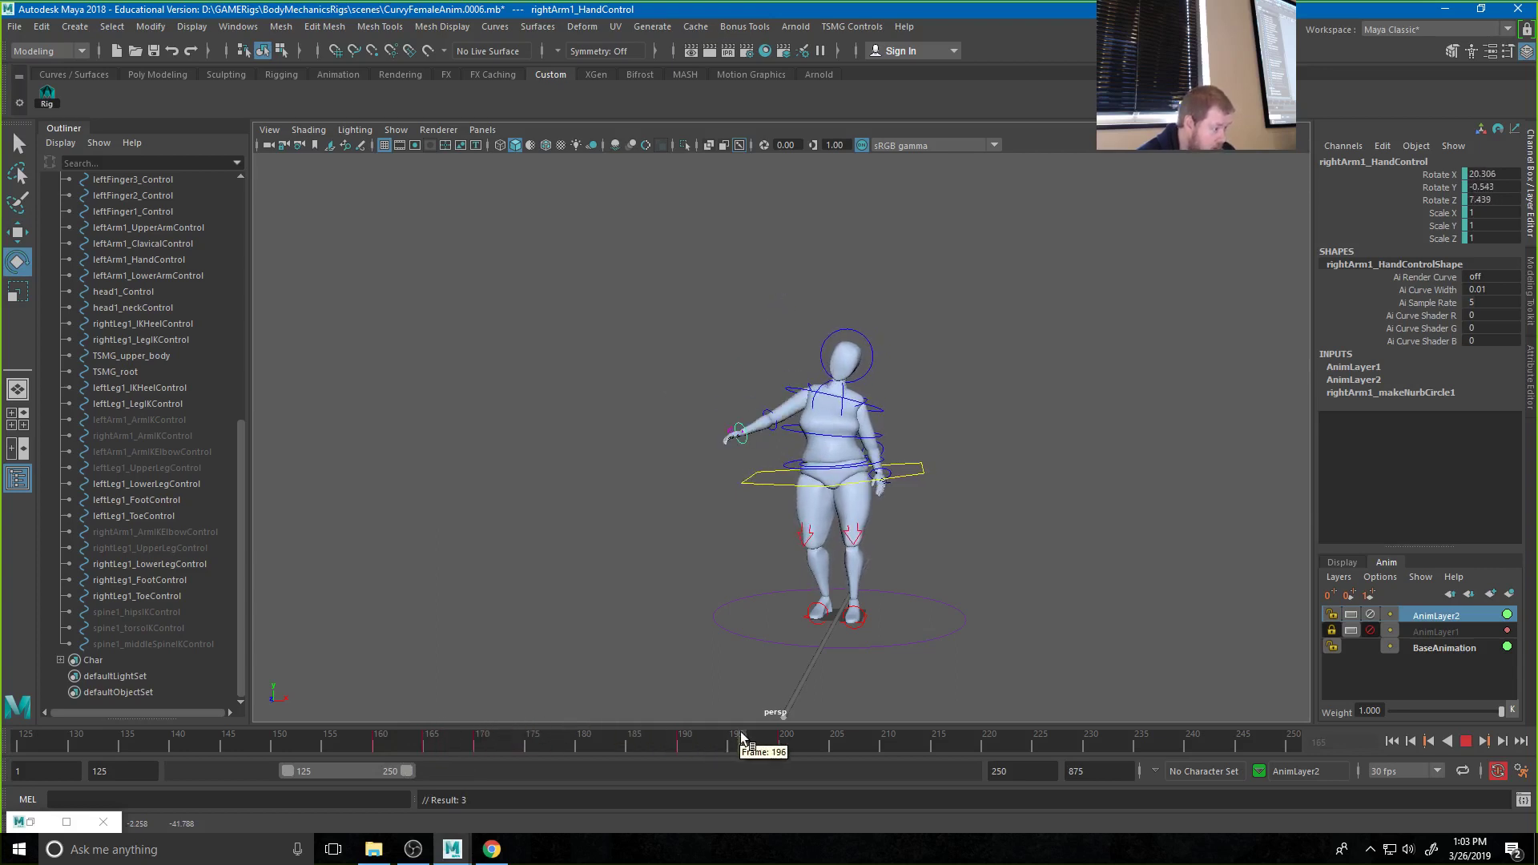
pyautogui.click(771, 419)
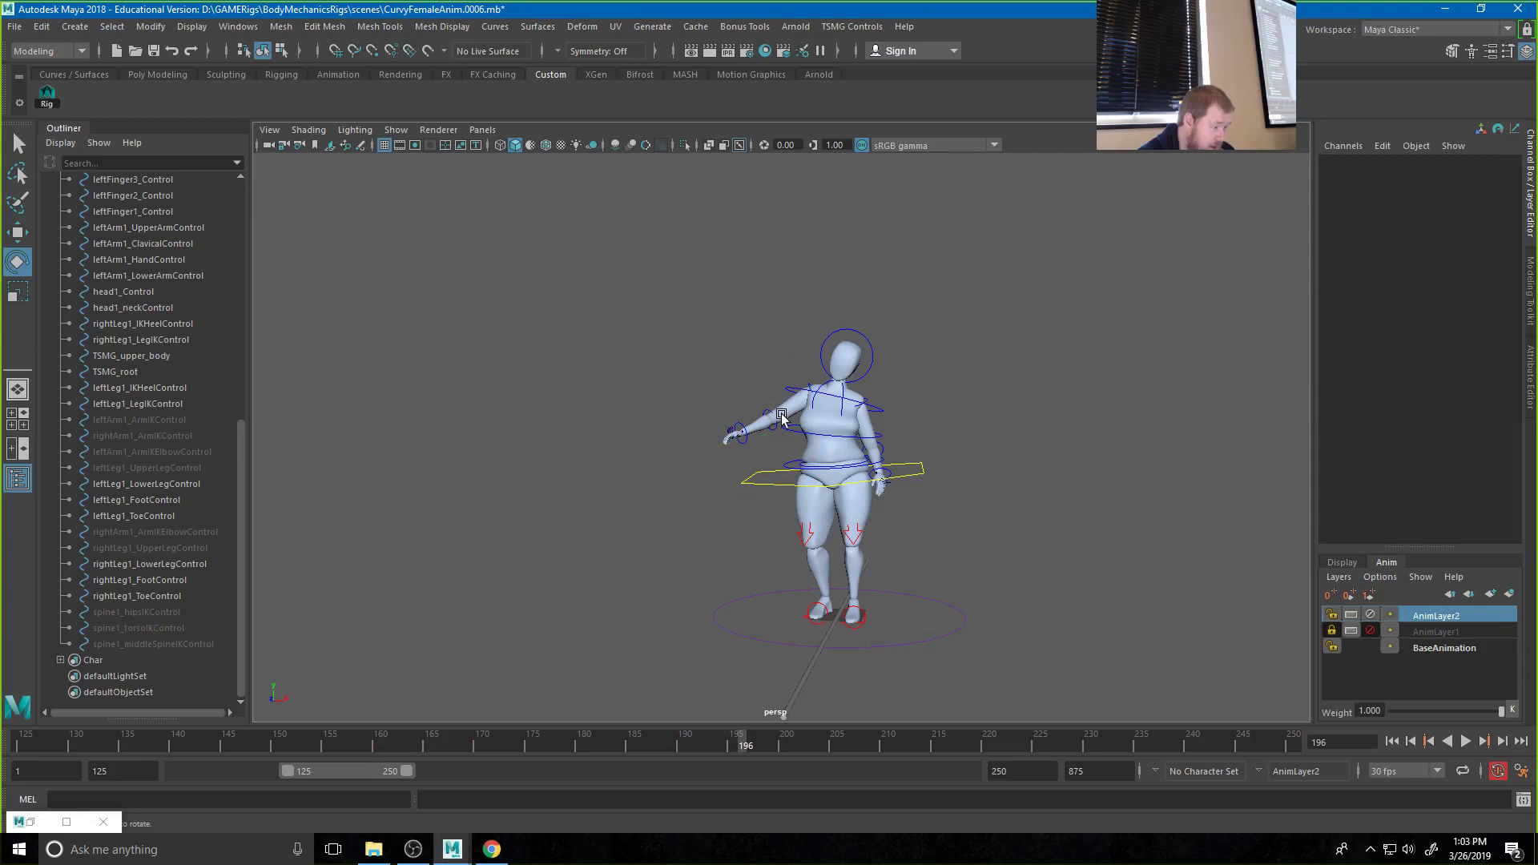
pyautogui.click(777, 417)
pyautogui.moveTo(803, 475); pyautogui.dragTo(779, 470)
pyautogui.click(824, 390)
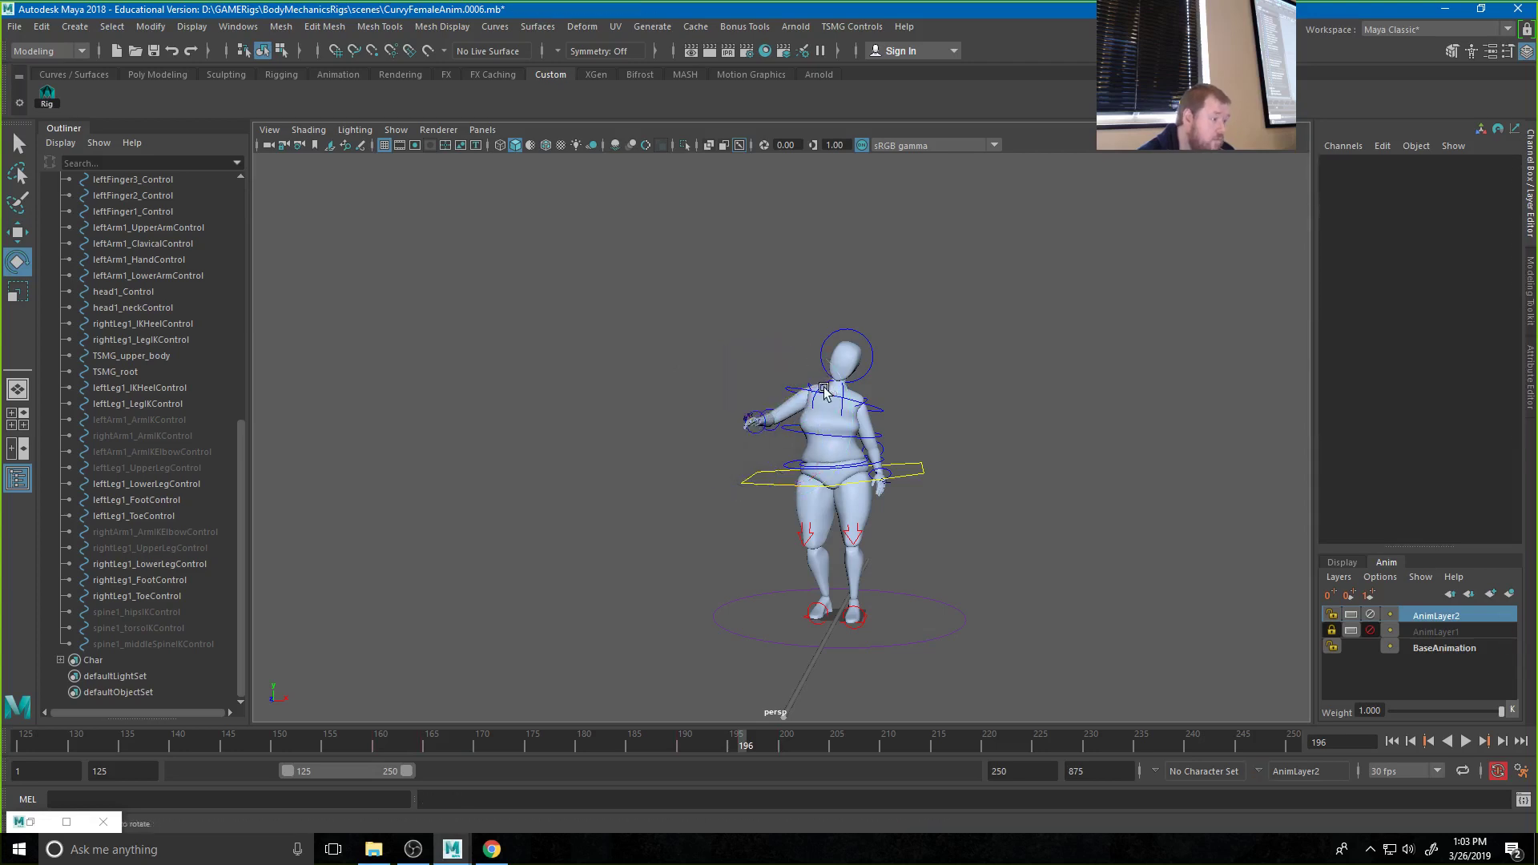
pyautogui.click(808, 383)
pyautogui.moveTo(809, 381); pyautogui.dragTo(824, 356)
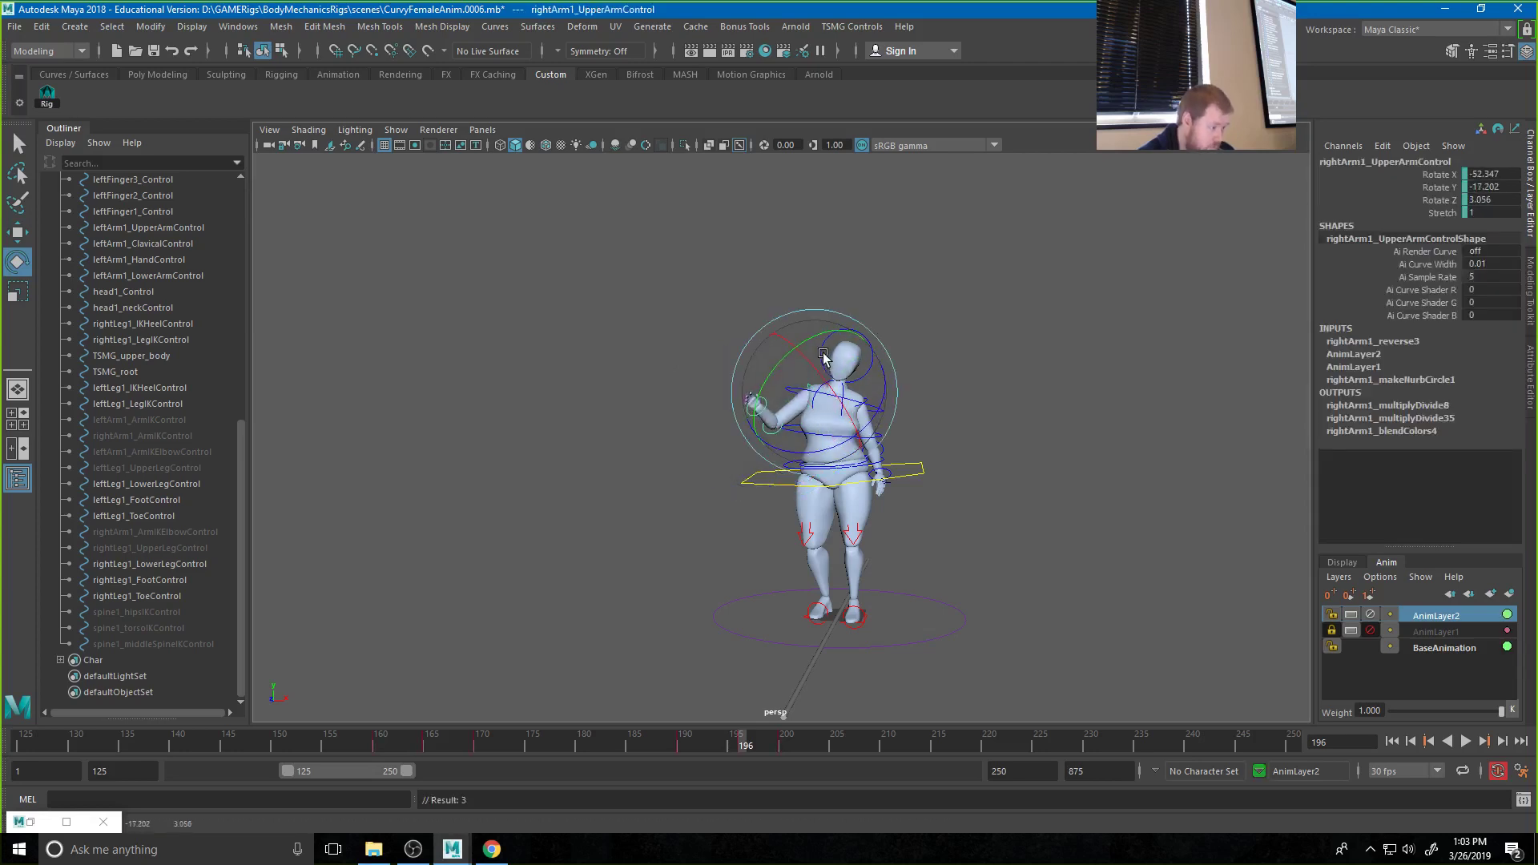
# Rotate the right hand control at frame 196 to about X 41.9, Y -17.3, Z 22.7
pyautogui.click(736, 290)
pyautogui.click(754, 418)
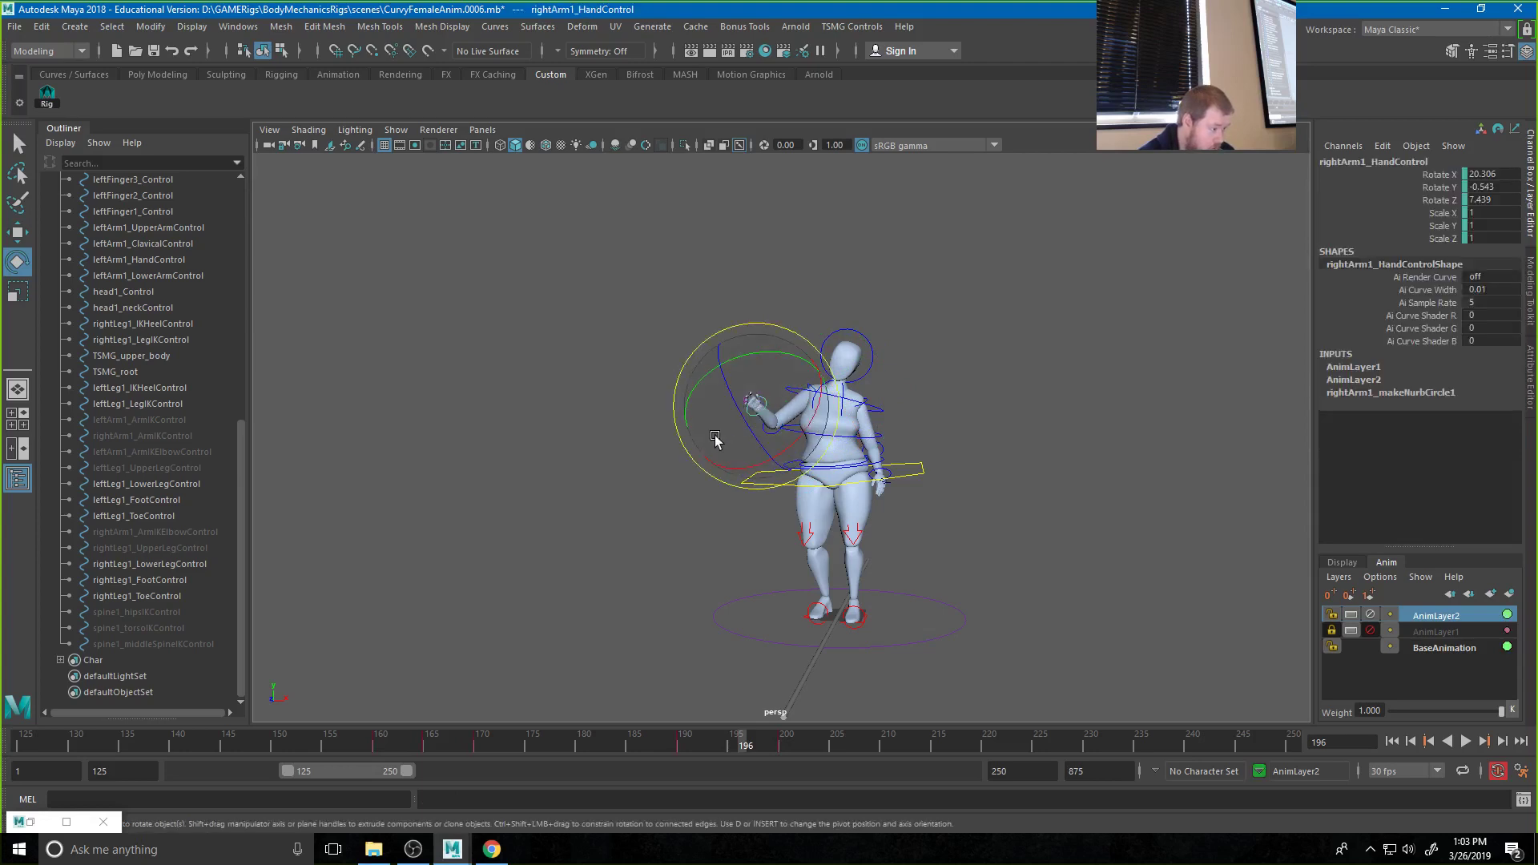
pyautogui.moveTo(715, 433); pyautogui.dragTo(772, 432)
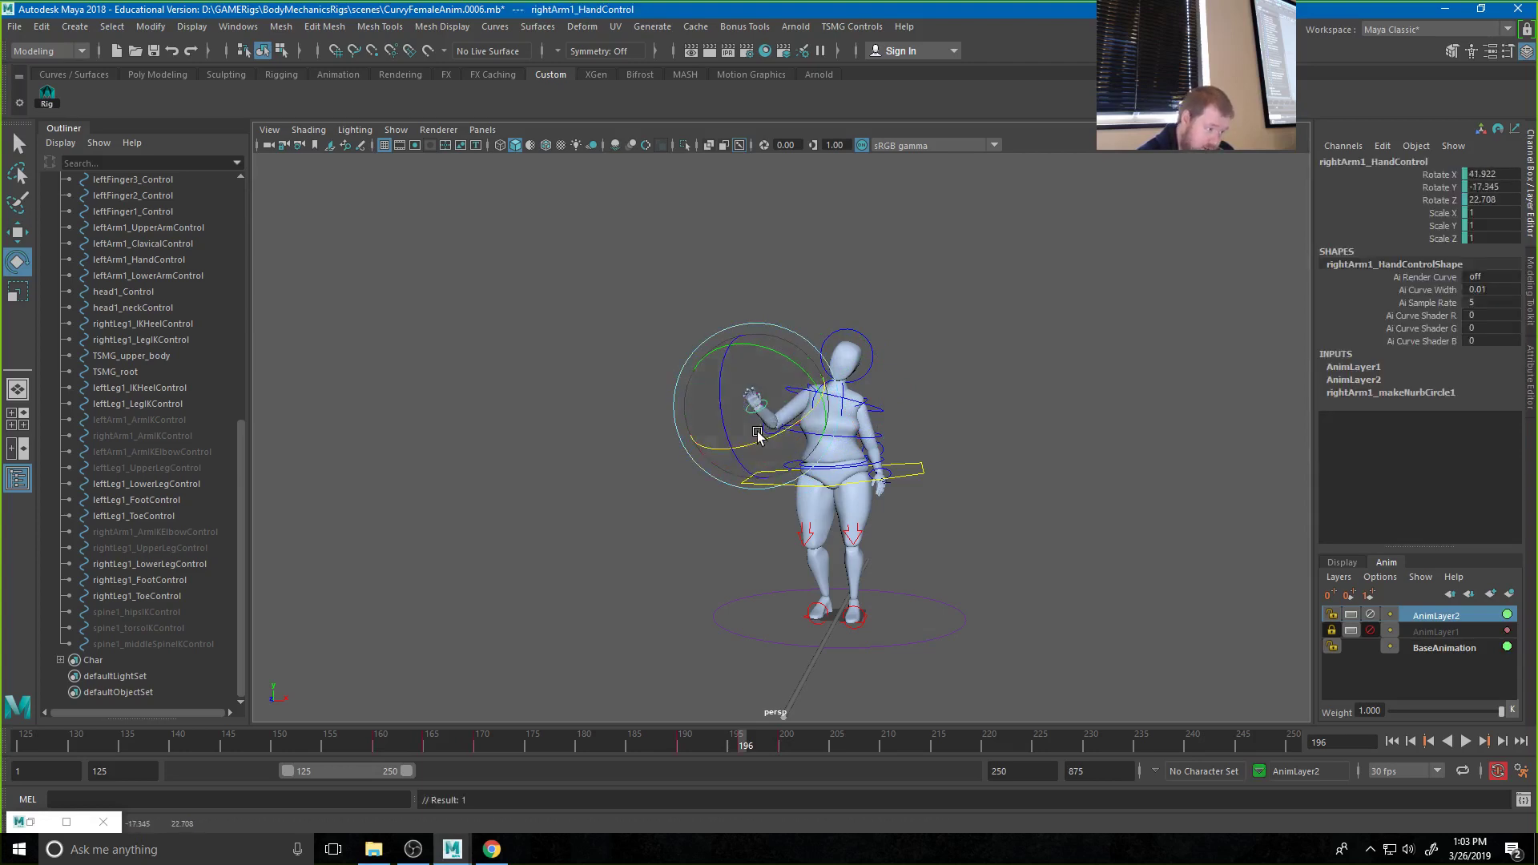
# Play back the animation from an angled view to check the right arm rising and lowering
pyautogui.moveTo(774, 746)
pyautogui.mouseDown()
pyautogui.moveTo(748, 745)
pyautogui.moveTo(827, 745)
pyautogui.mouseUp()
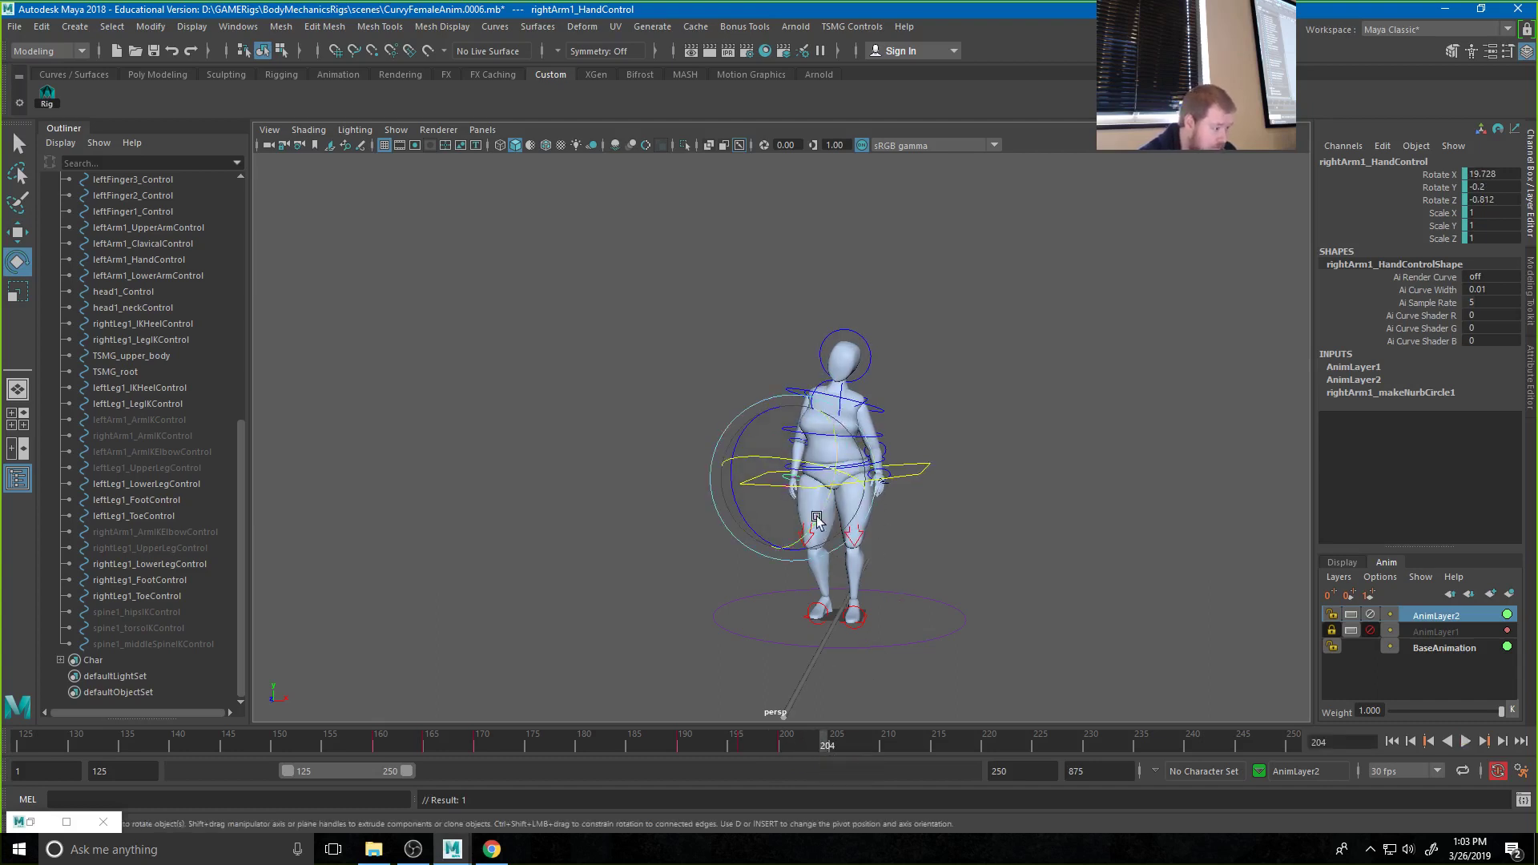
pyautogui.keyDown('alt'); pyautogui.moveTo(743, 509); pyautogui.dragTo(1255, 633); pyautogui.keyUp('alt')
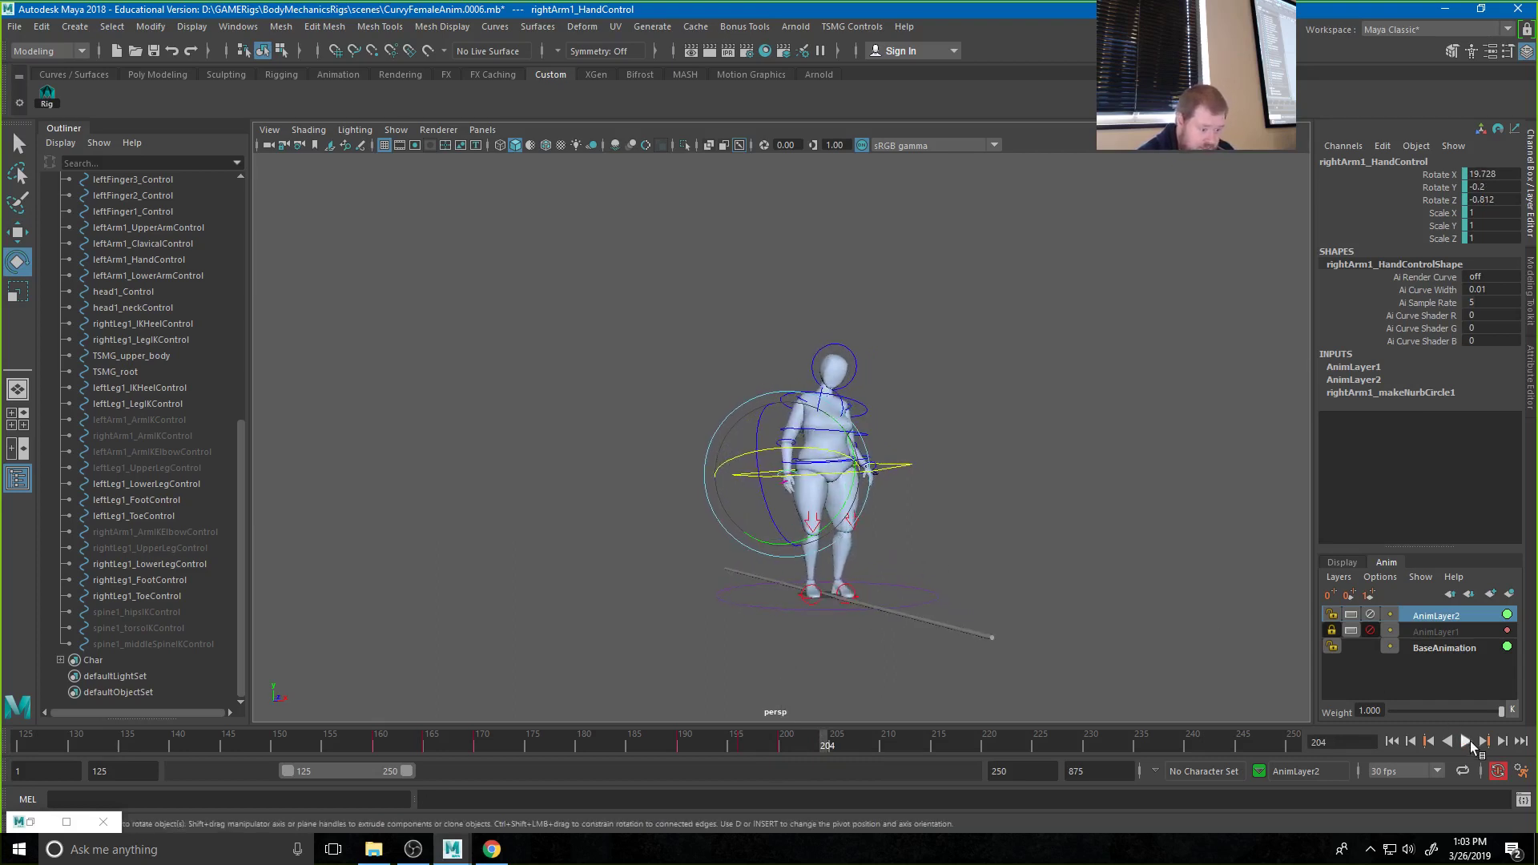
pyautogui.click(1466, 742)
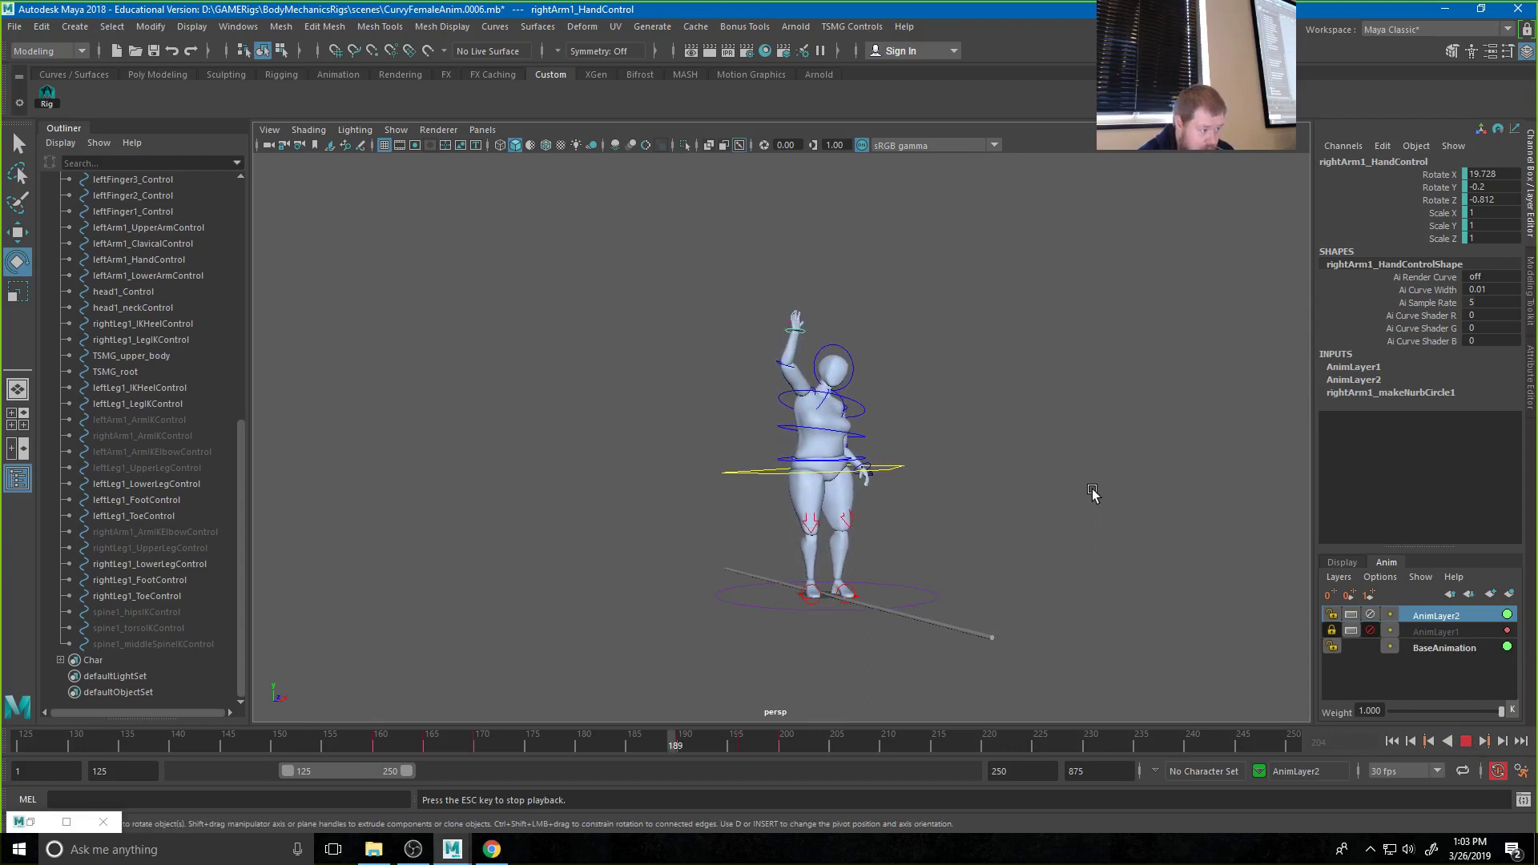
pyautogui.press('Escape')
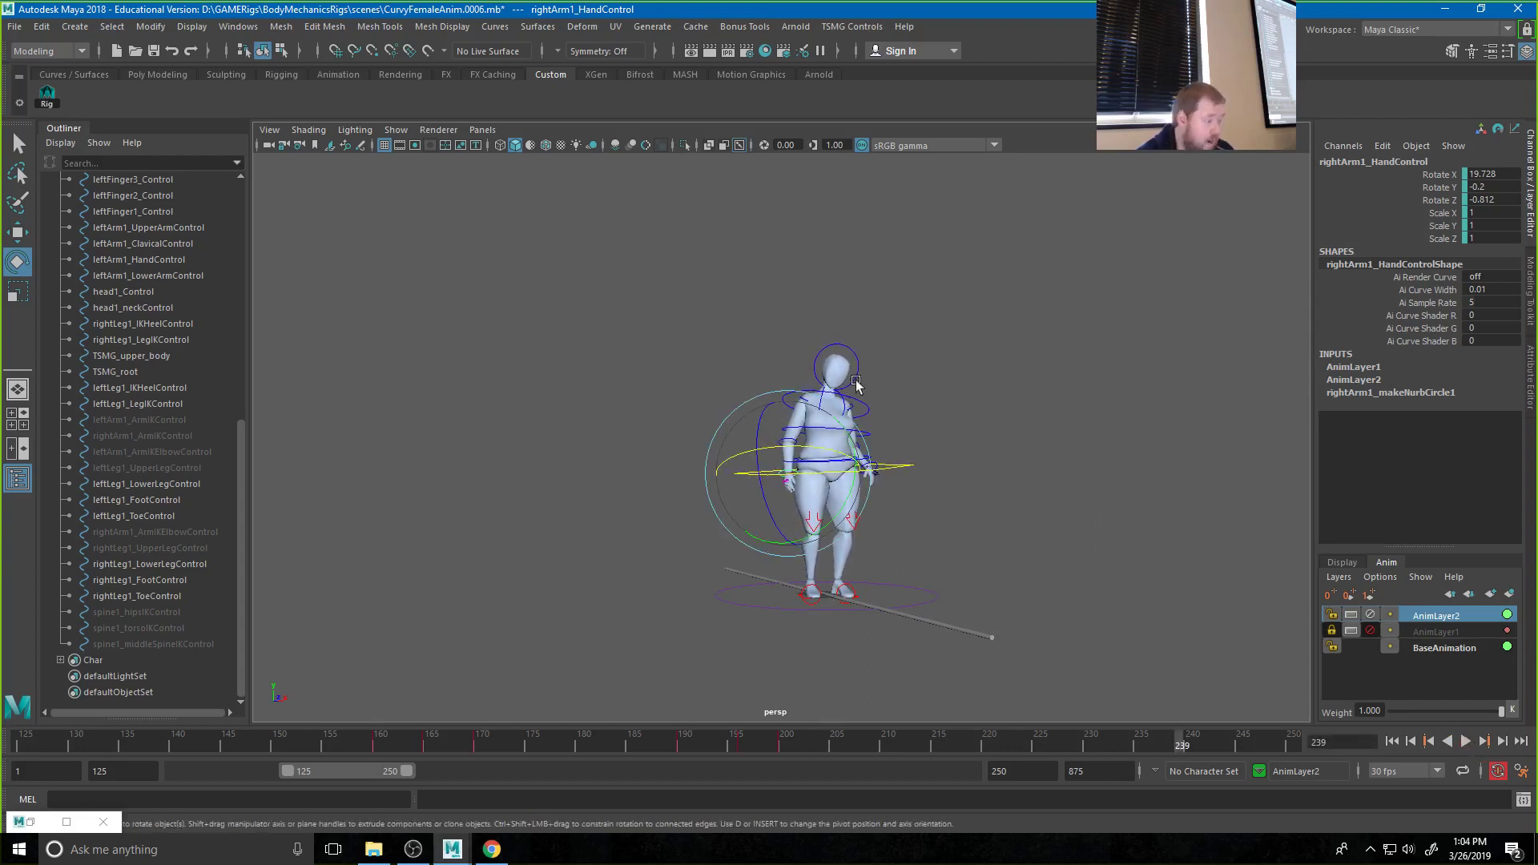
# Add all rig controls to a new AnimLayer3 and key them on it at frames 170 and 190
pyautogui.click(151, 644)
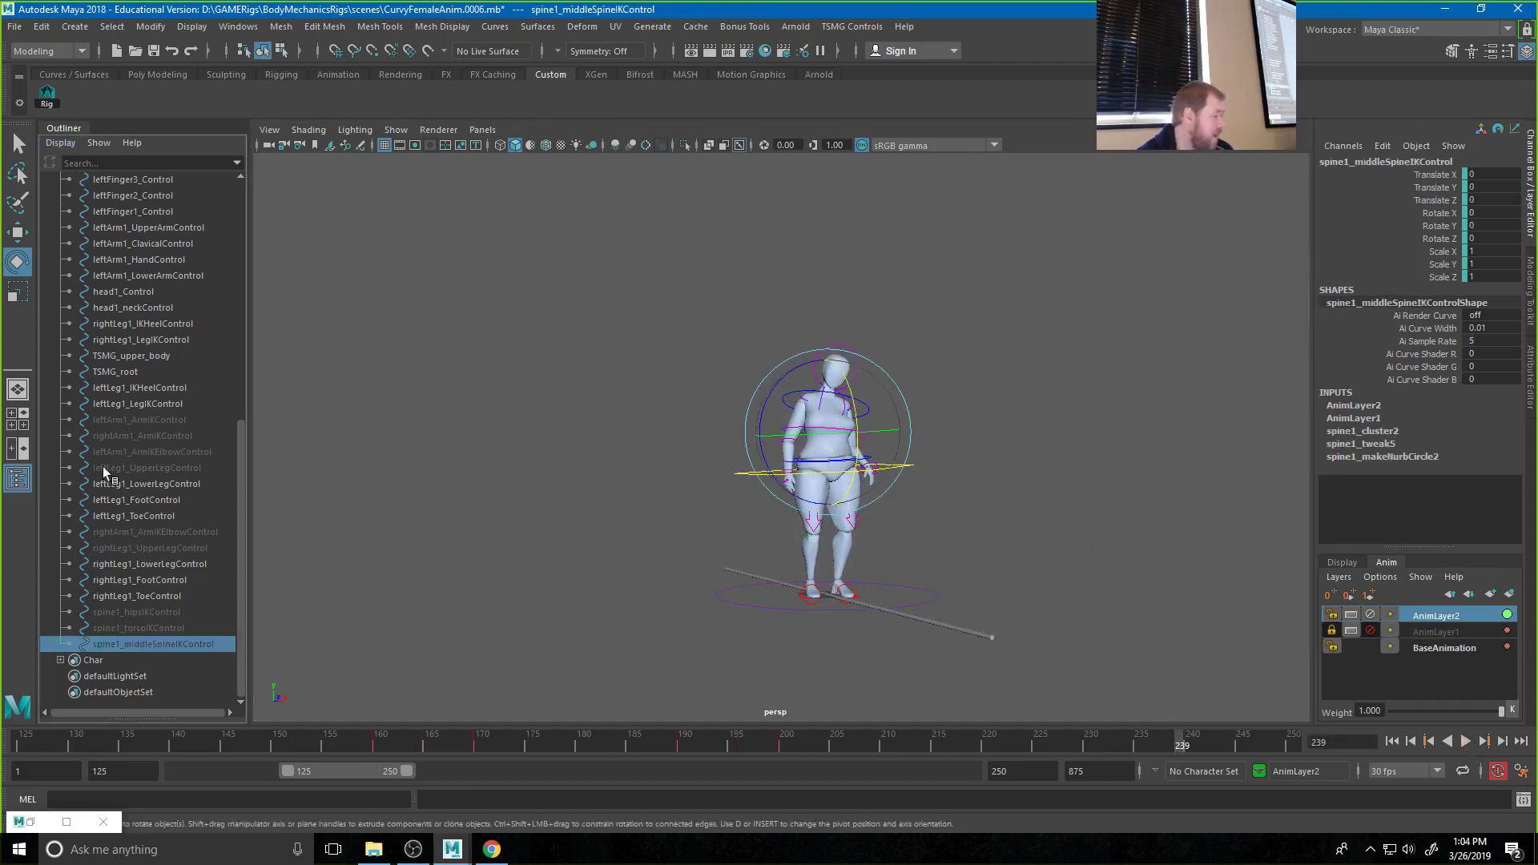
pyautogui.scroll(9, 105, 449)
pyautogui.moveTo(109, 354); pyautogui.dragTo(121, 704)
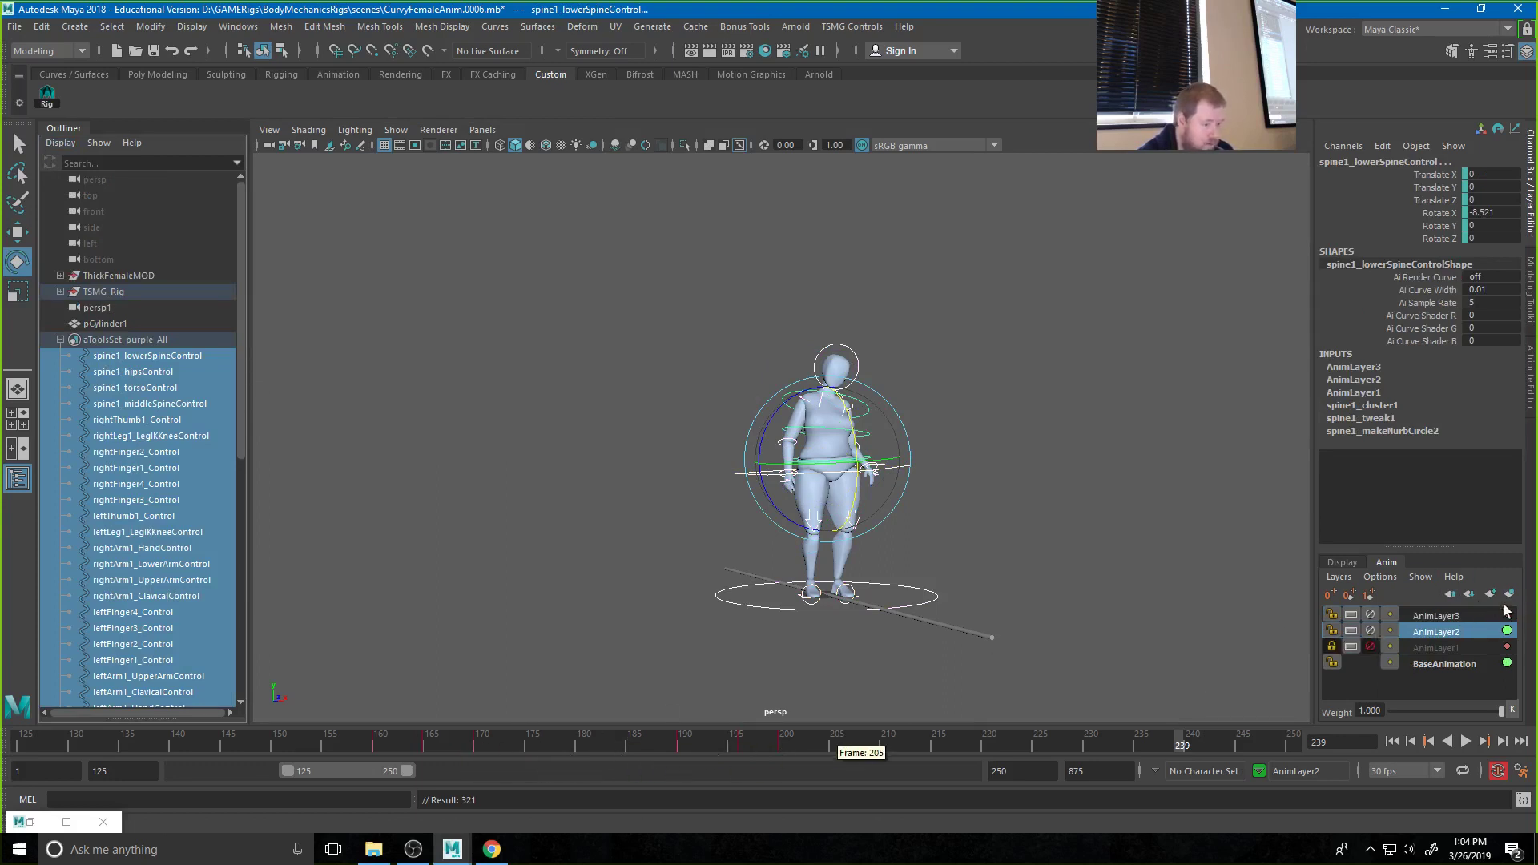
pyautogui.click(1438, 616)
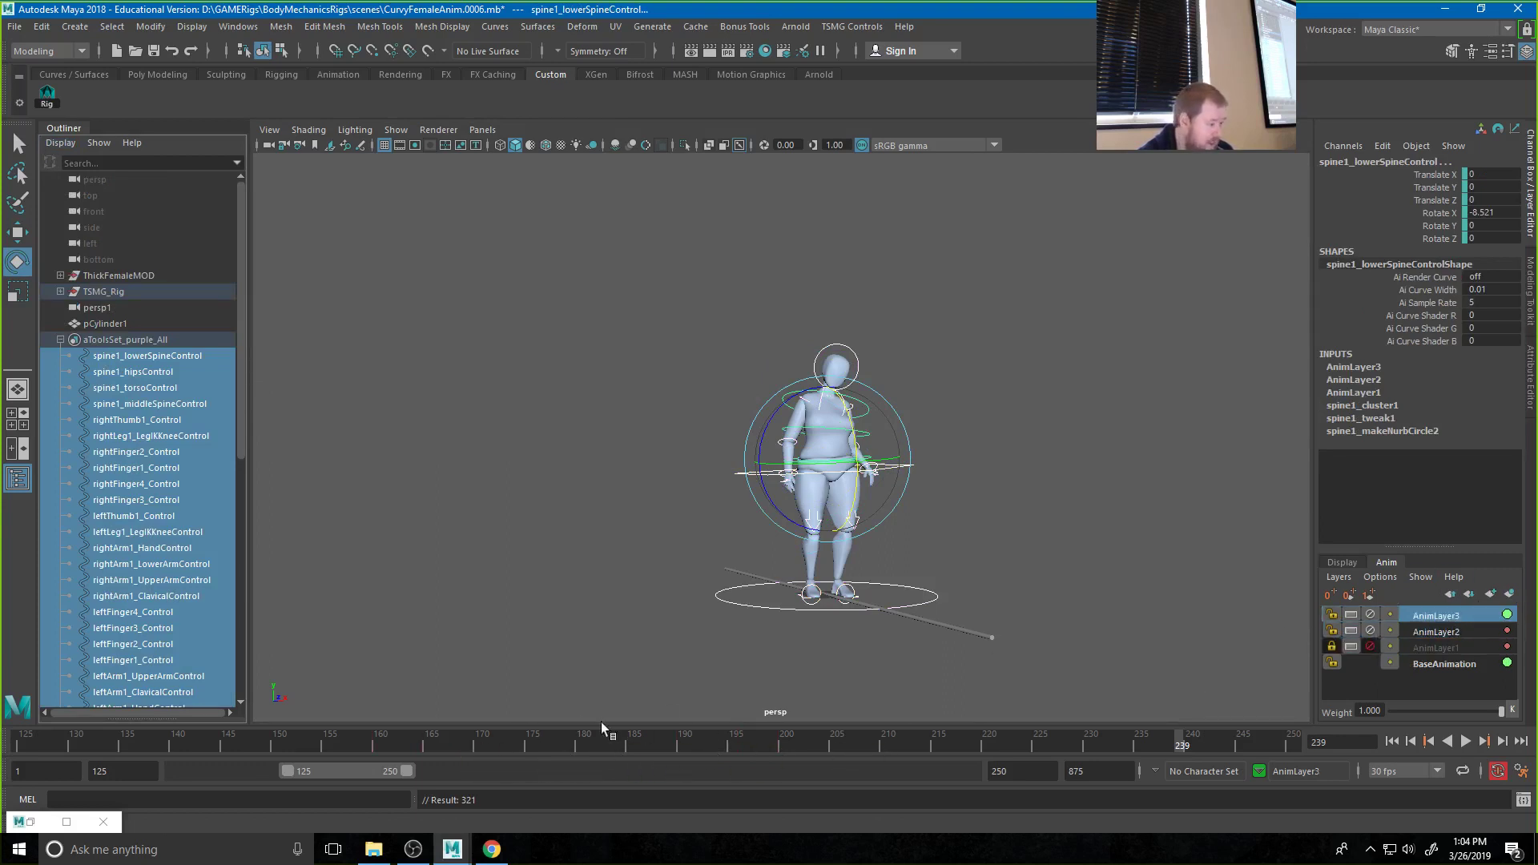
pyautogui.click(475, 747)
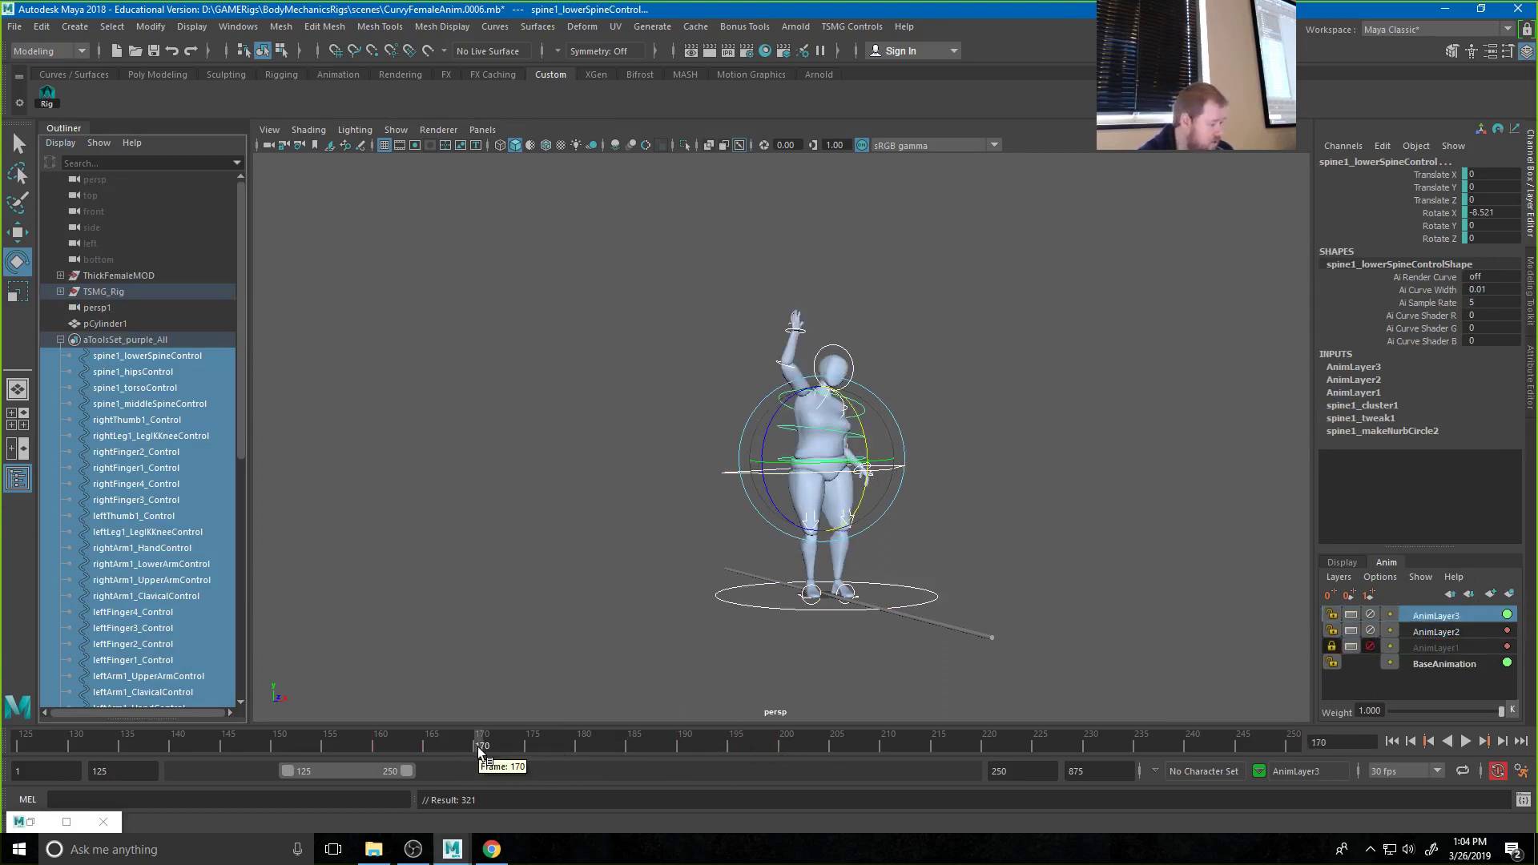
pyautogui.click(683, 744)
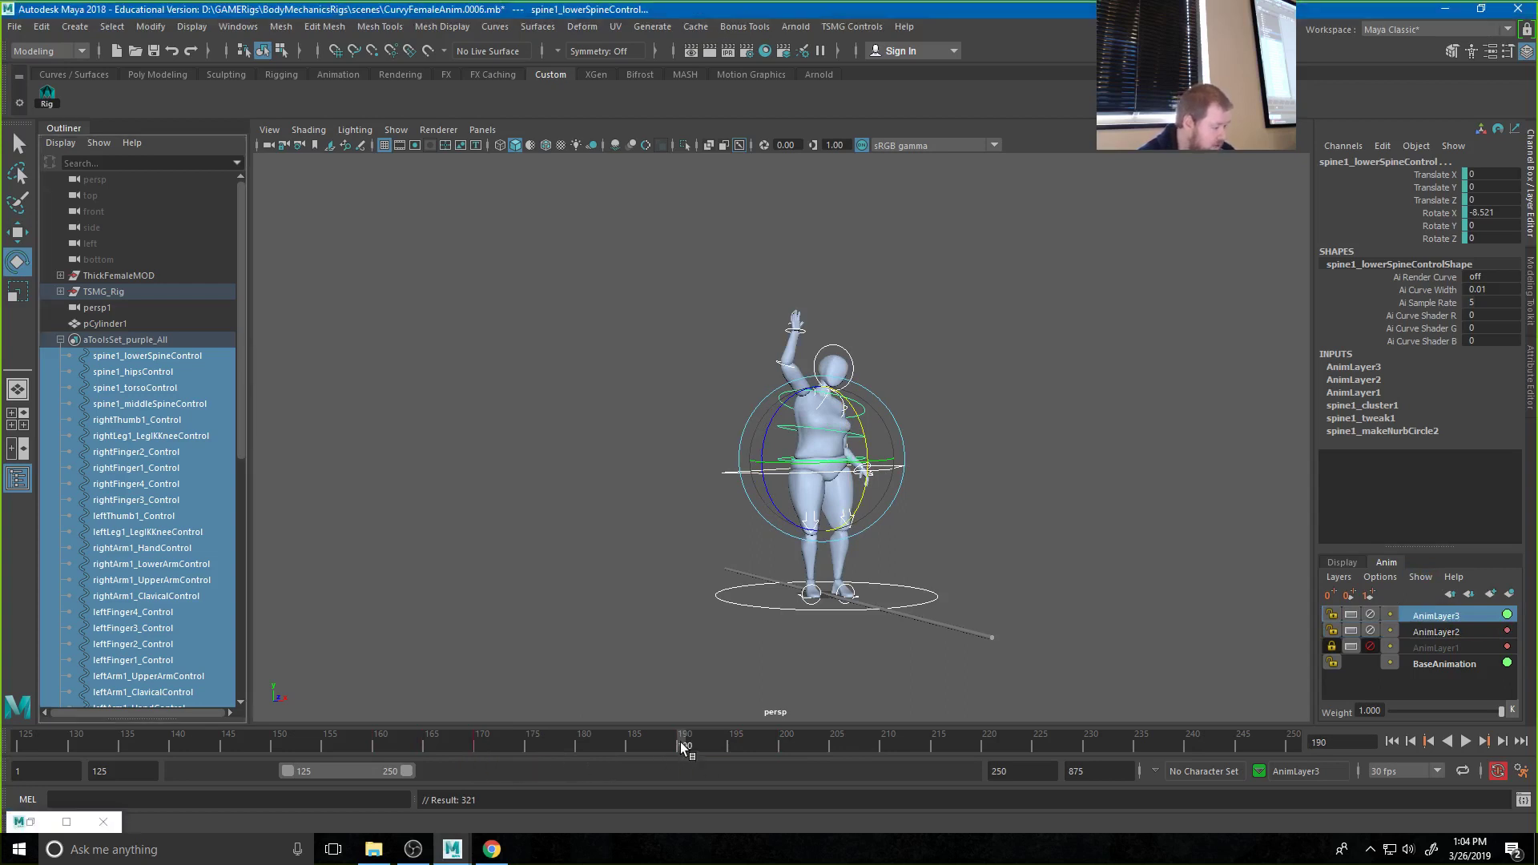
# At frame 175 on AnimLayer3, rotate the raised right arm inward so the forearm leans toward the head
pyautogui.click(525, 745)
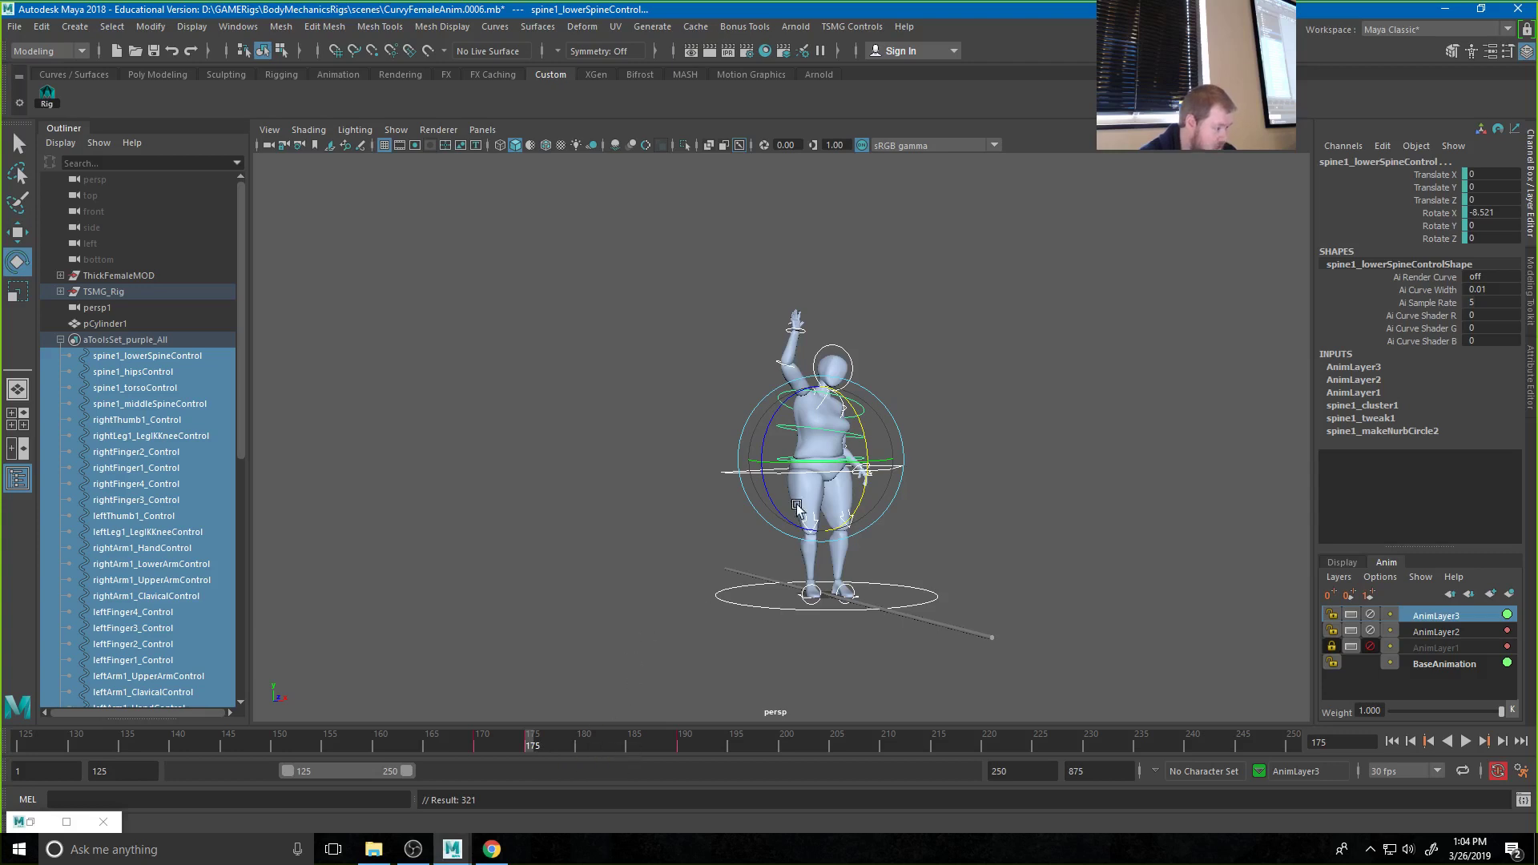
pyautogui.scroll(5, 880, 427)
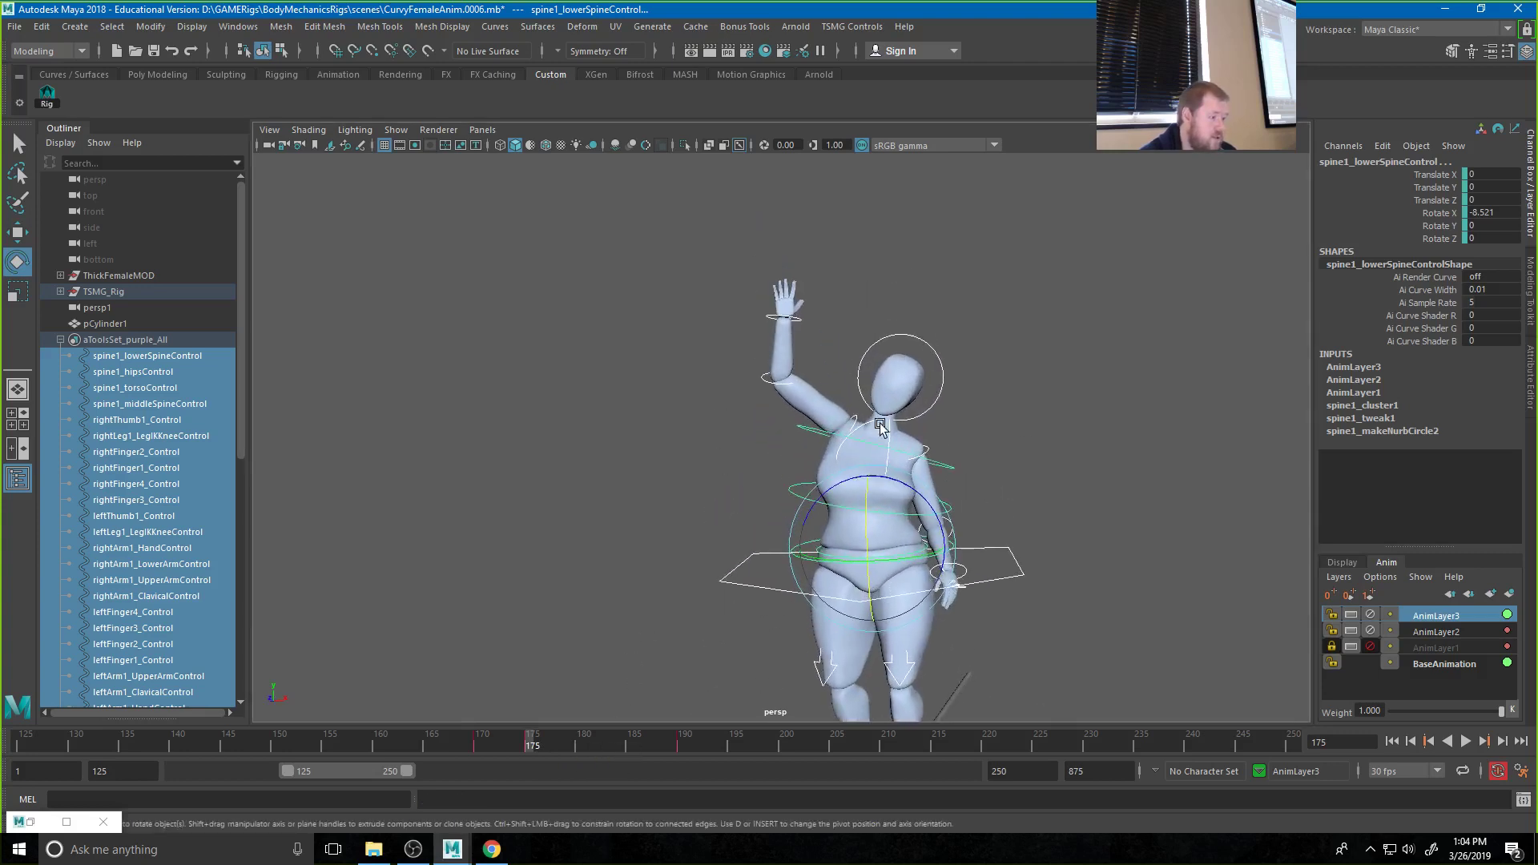
pyautogui.click(881, 427)
pyautogui.moveTo(880, 427); pyautogui.dragTo(878, 369)
pyautogui.click(862, 355)
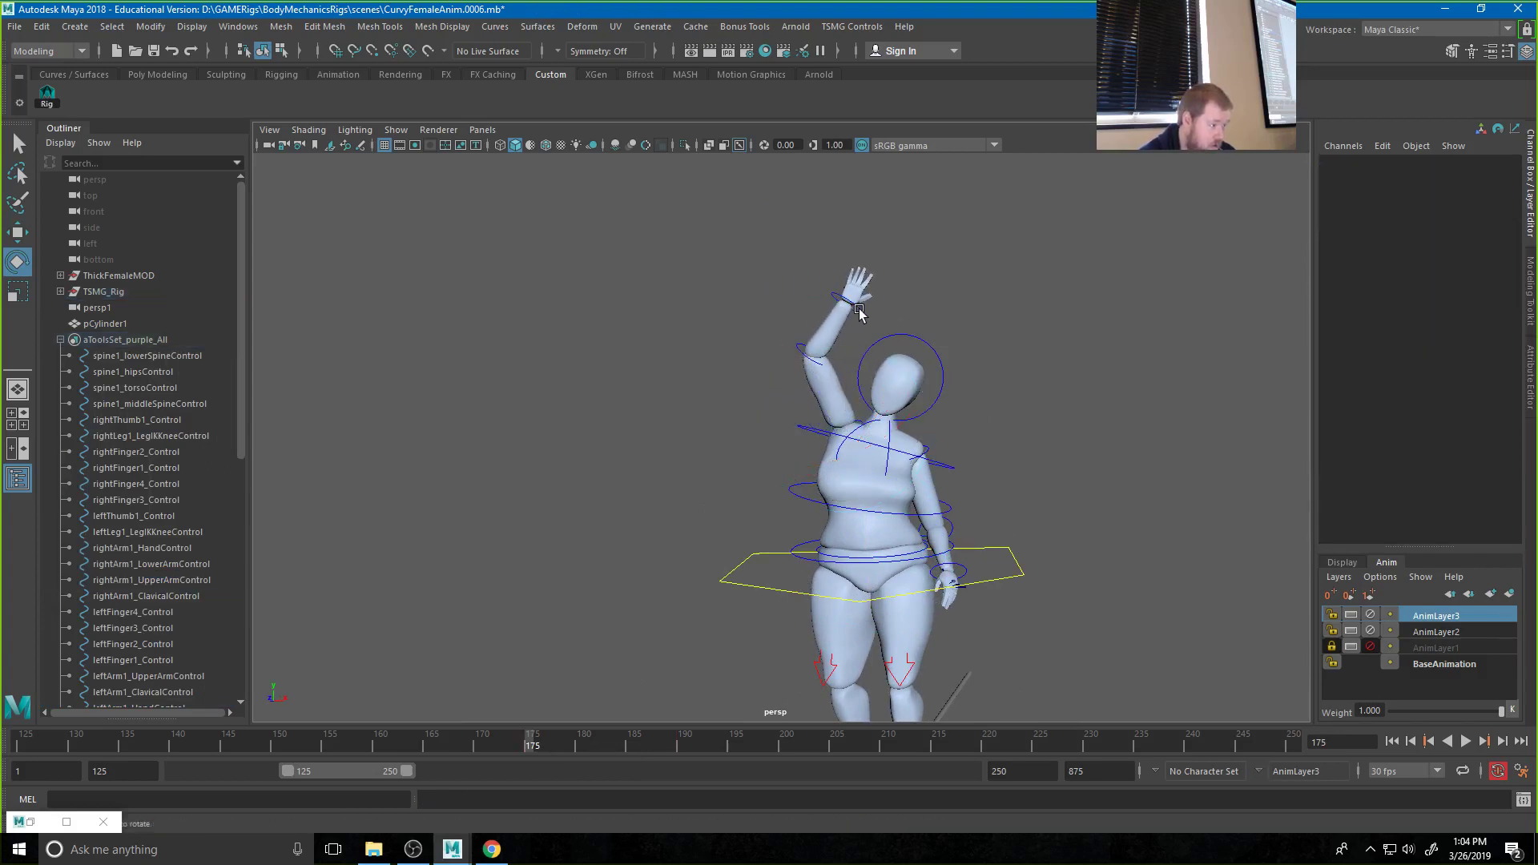
# Tilt the right hand inward to about X 39.3, Y -33.8, Z 5.9 and bend the forearm to about Y -53.1
pyautogui.click(859, 313)
pyautogui.moveTo(858, 313); pyautogui.dragTo(1004, 364)
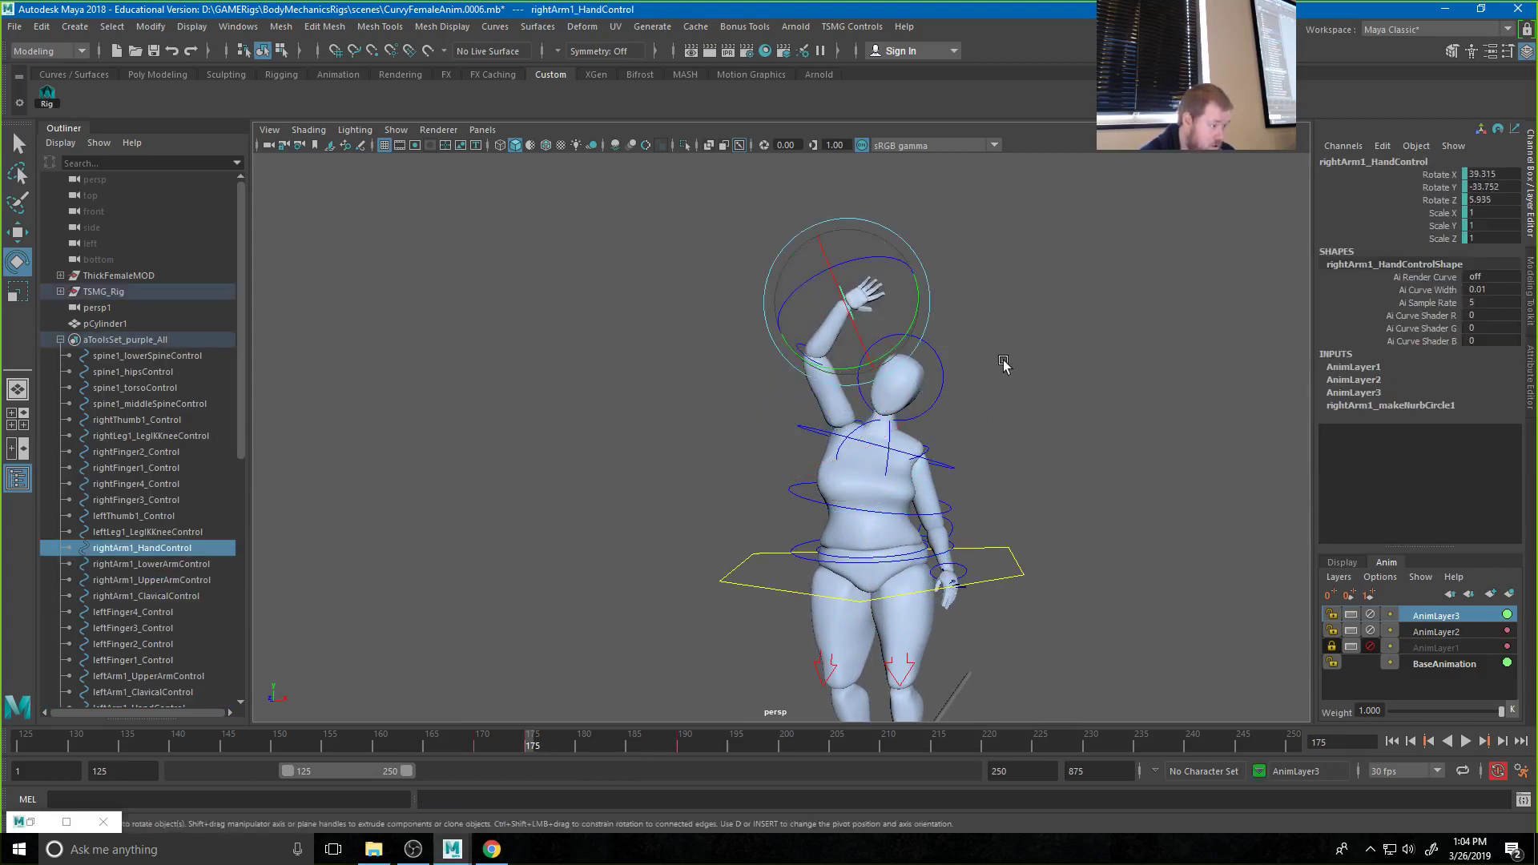
pyautogui.click(1003, 364)
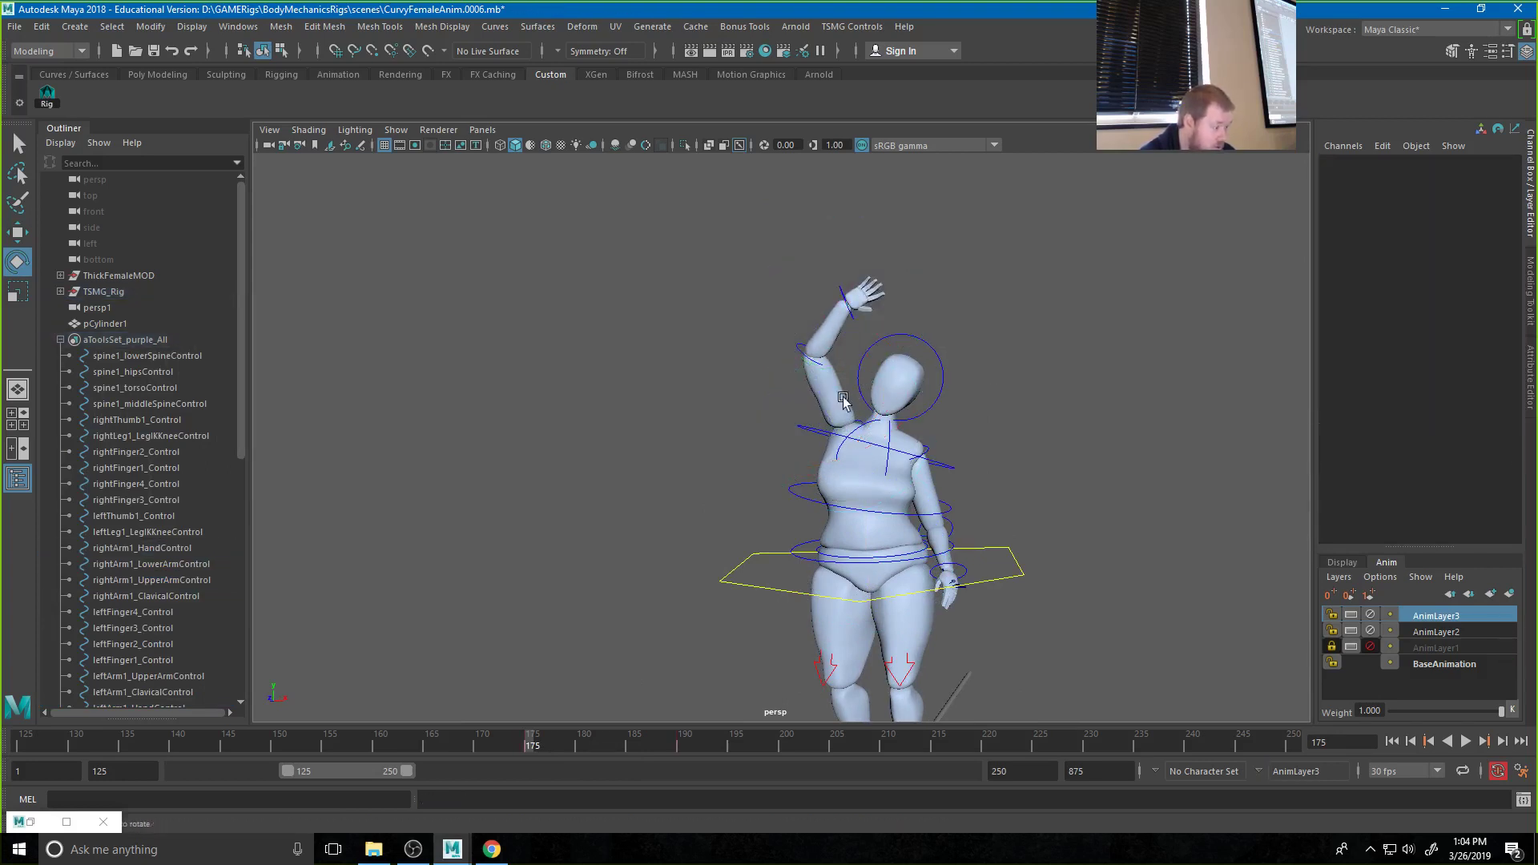
pyautogui.click(813, 362)
pyautogui.moveTo(813, 363); pyautogui.dragTo(881, 345)
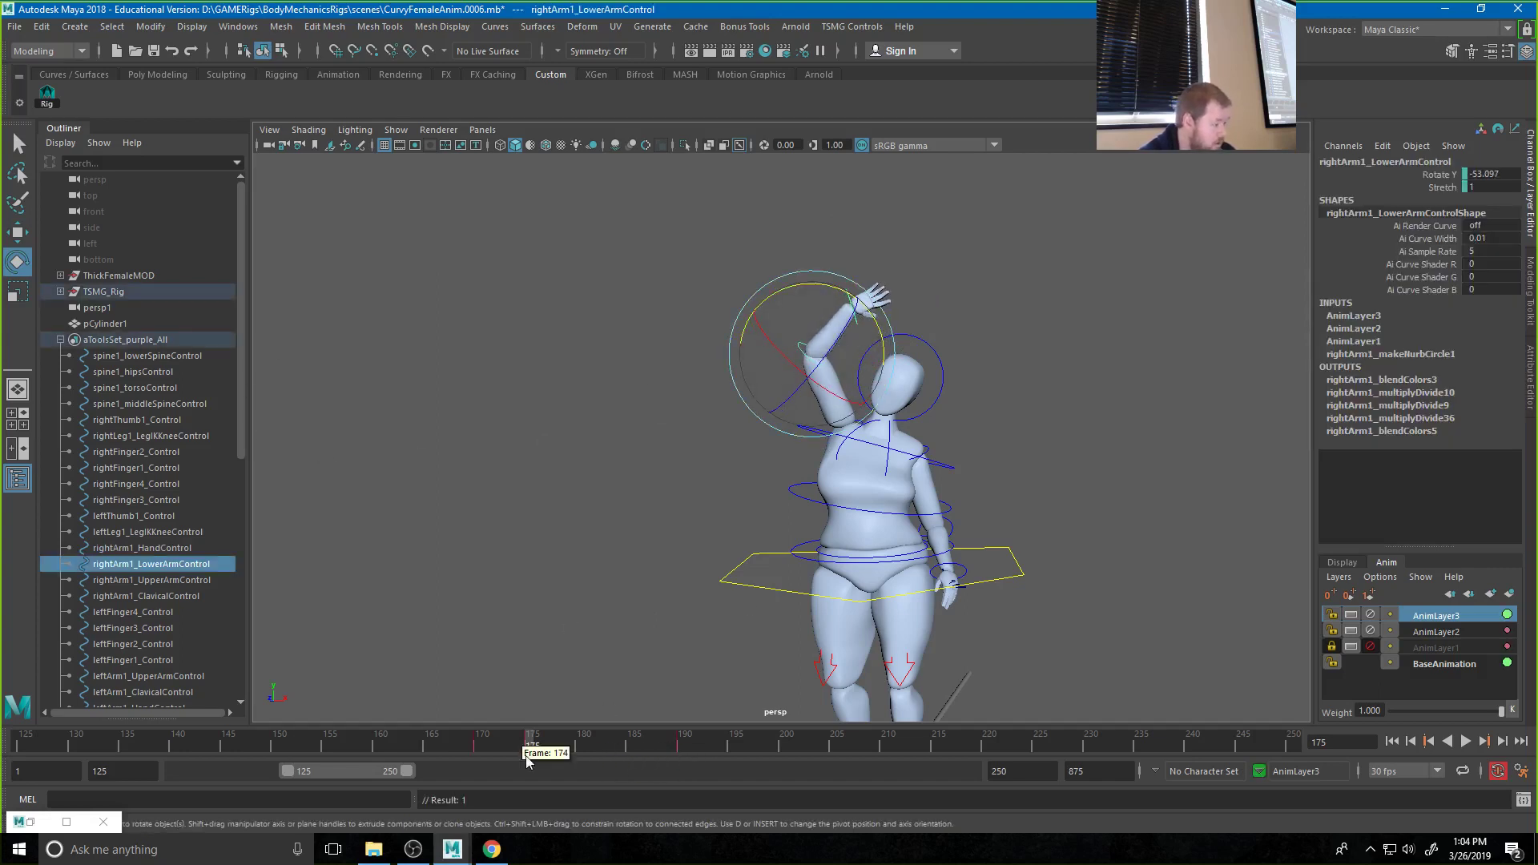
# At frame 180, swing the right upper arm outward to about X -78.4, Y 1.2, Z 84.9
pyautogui.click(577, 747)
pyautogui.click(824, 424)
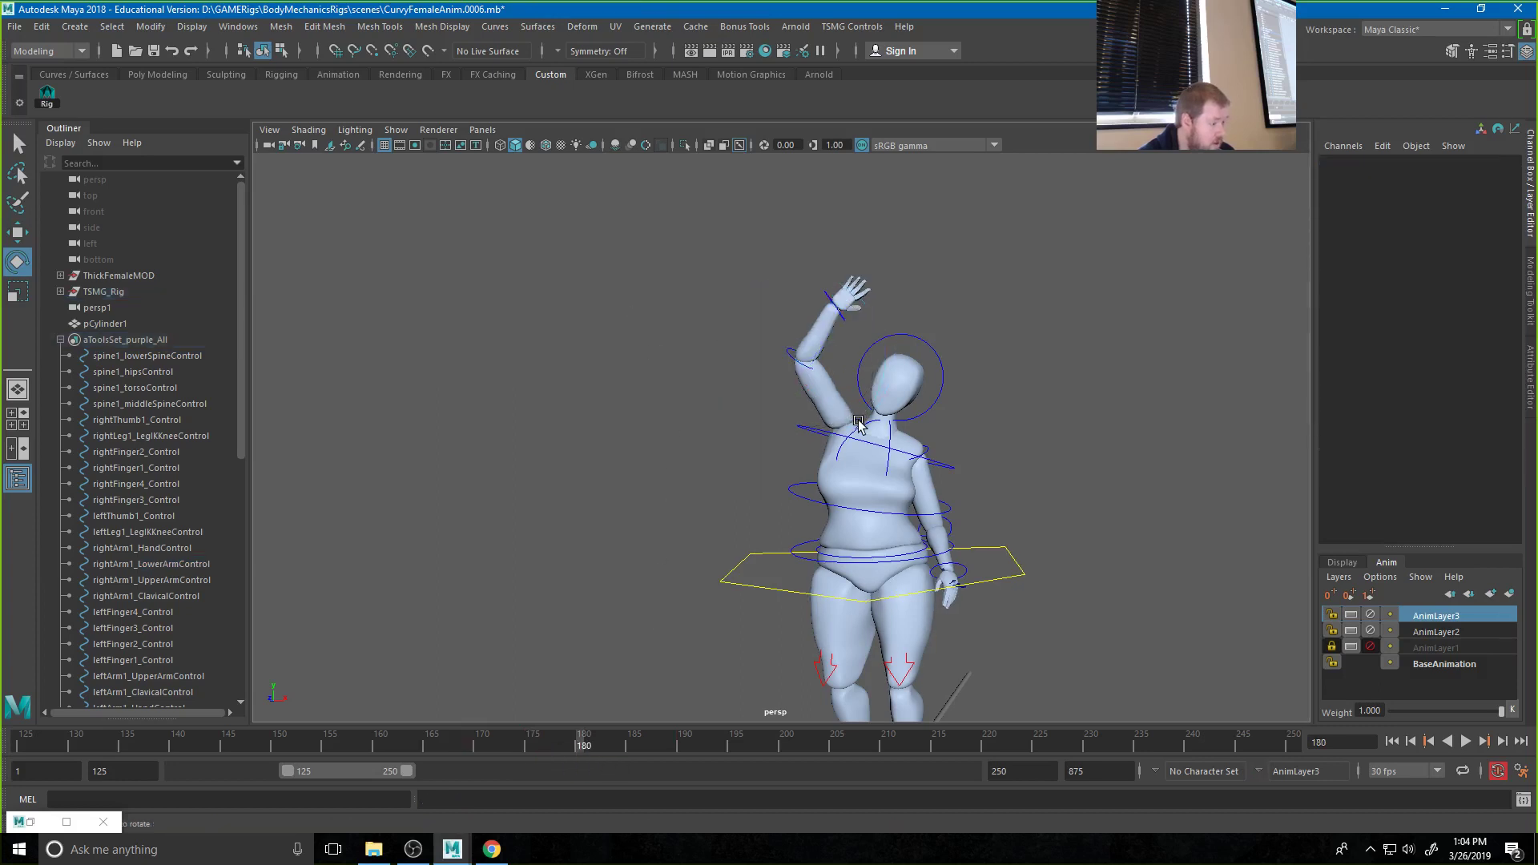
pyautogui.click(858, 424)
pyautogui.moveTo(858, 425); pyautogui.dragTo(675, 342)
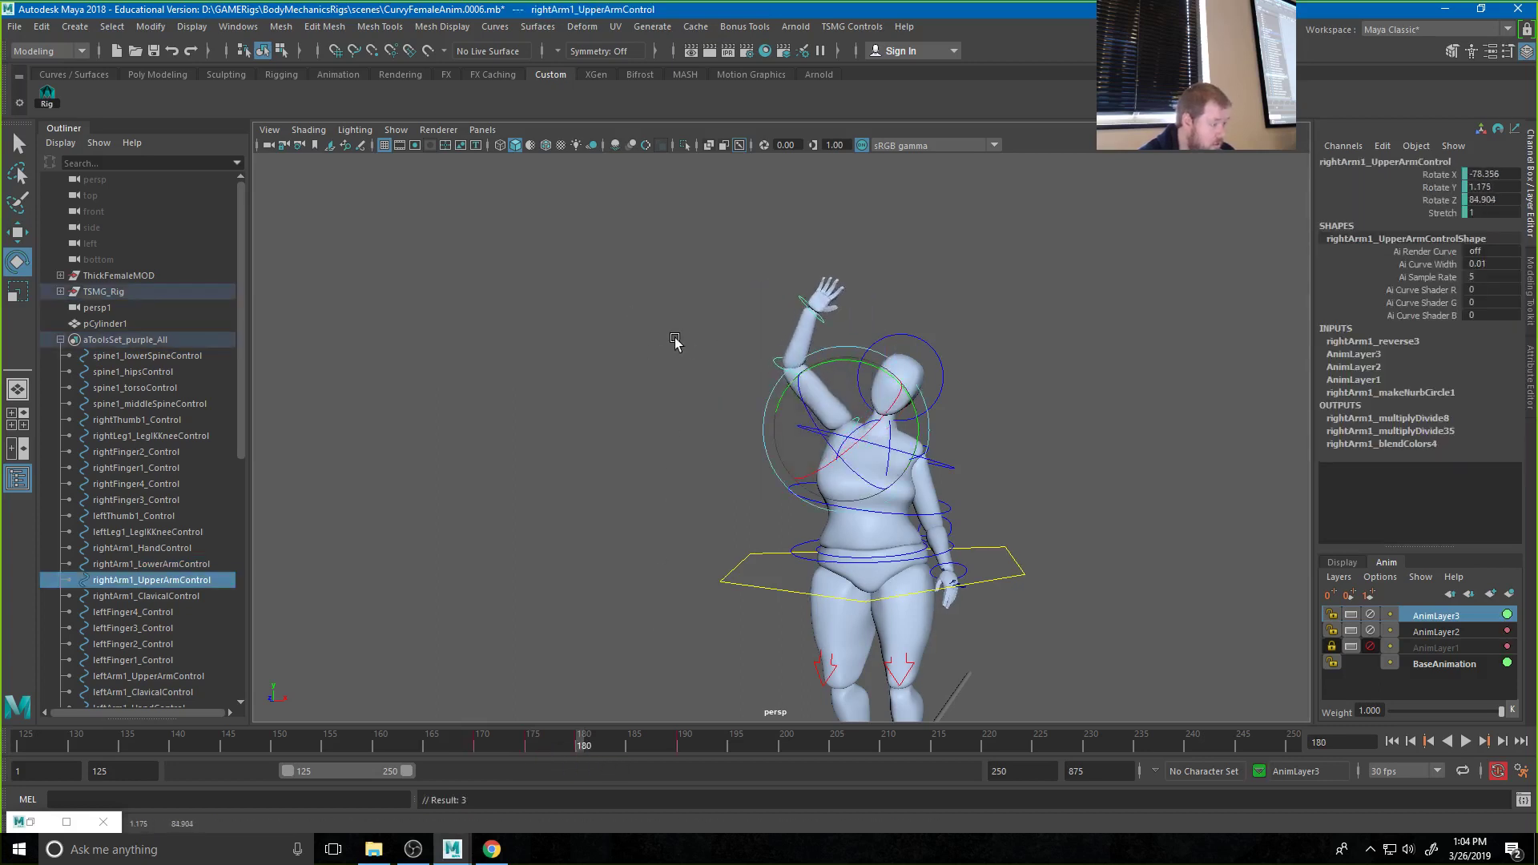
# Swing the right forearm outward at frame 180 and rotate the hand to about X 22.5, Y 11.8, Z 0.7
pyautogui.click(757, 365)
pyautogui.click(780, 364)
pyautogui.moveTo(846, 322); pyautogui.dragTo(770, 347)
pyautogui.click(677, 299)
pyautogui.click(786, 310)
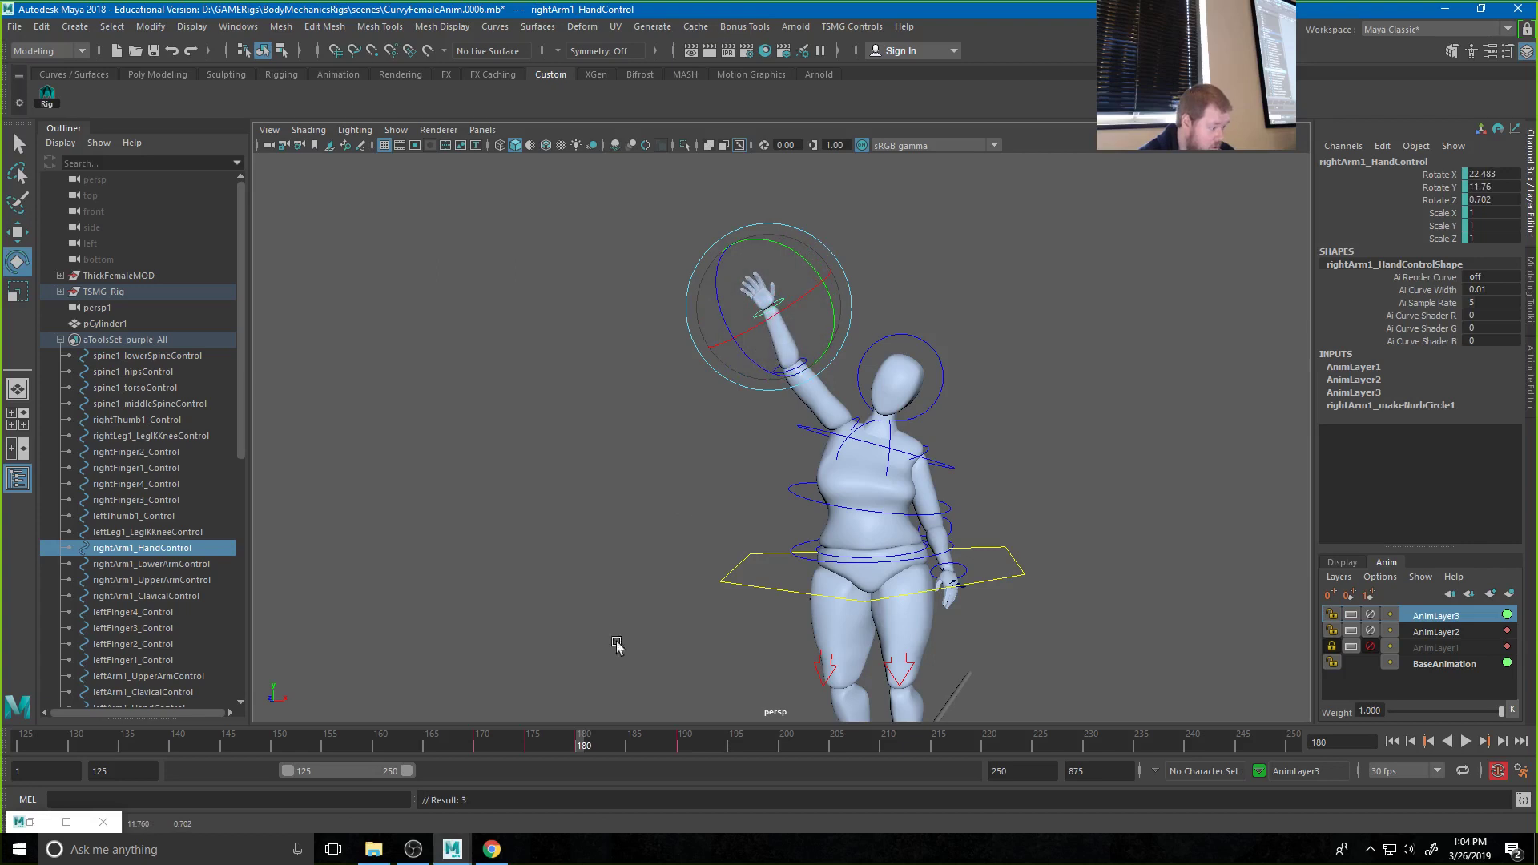
# Select every control in aToolsSet_purple_All, from spine1_lowerSpineControl to spine1_middleSpineIKControl, and copy their key at frame 175
pyautogui.click(528, 749)
pyautogui.rightClick(529, 747)
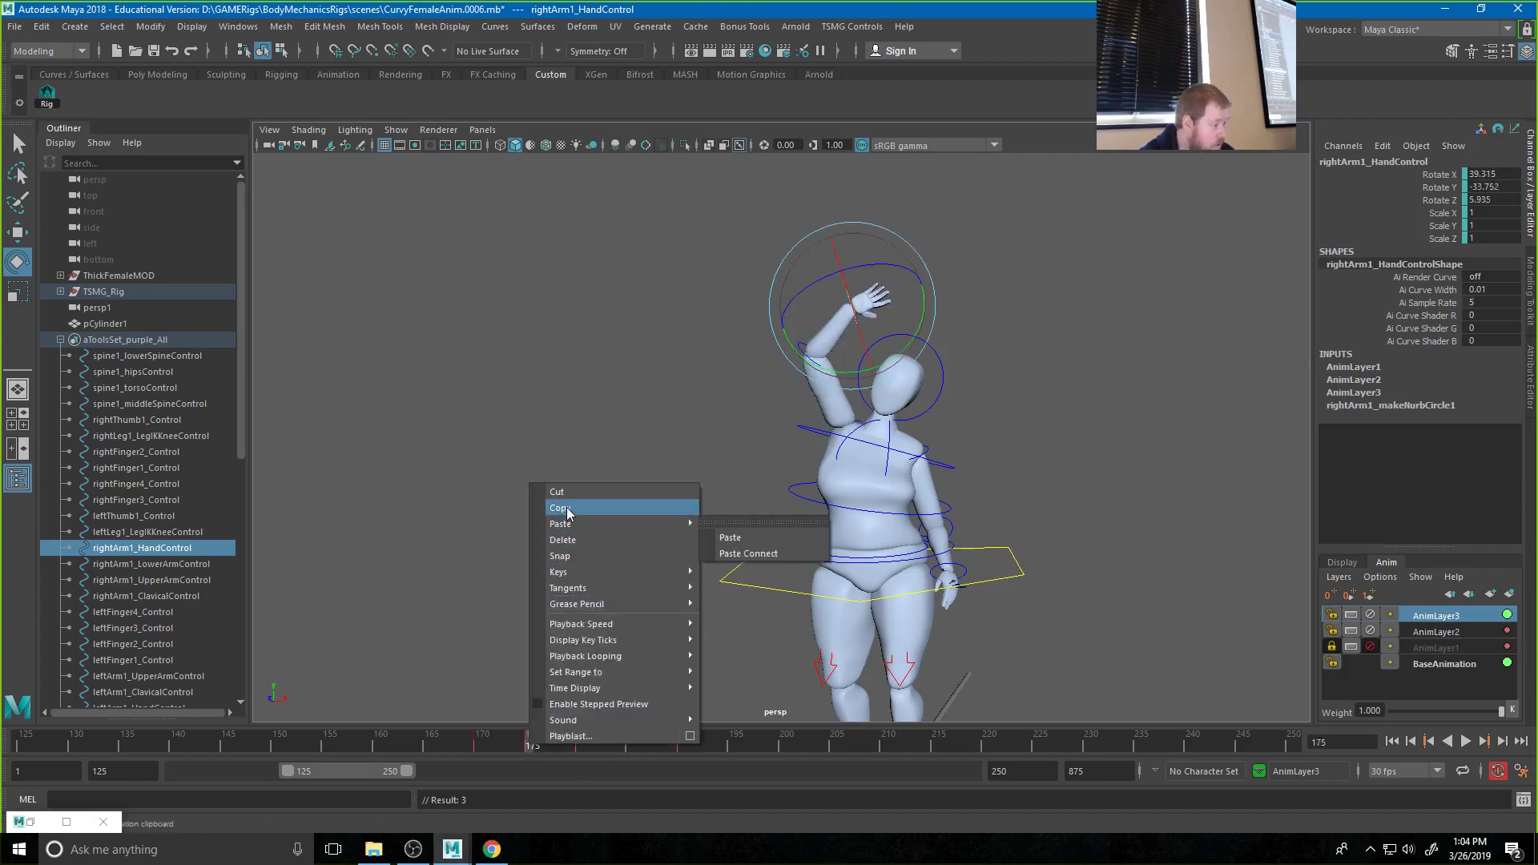
pyautogui.click(143, 355)
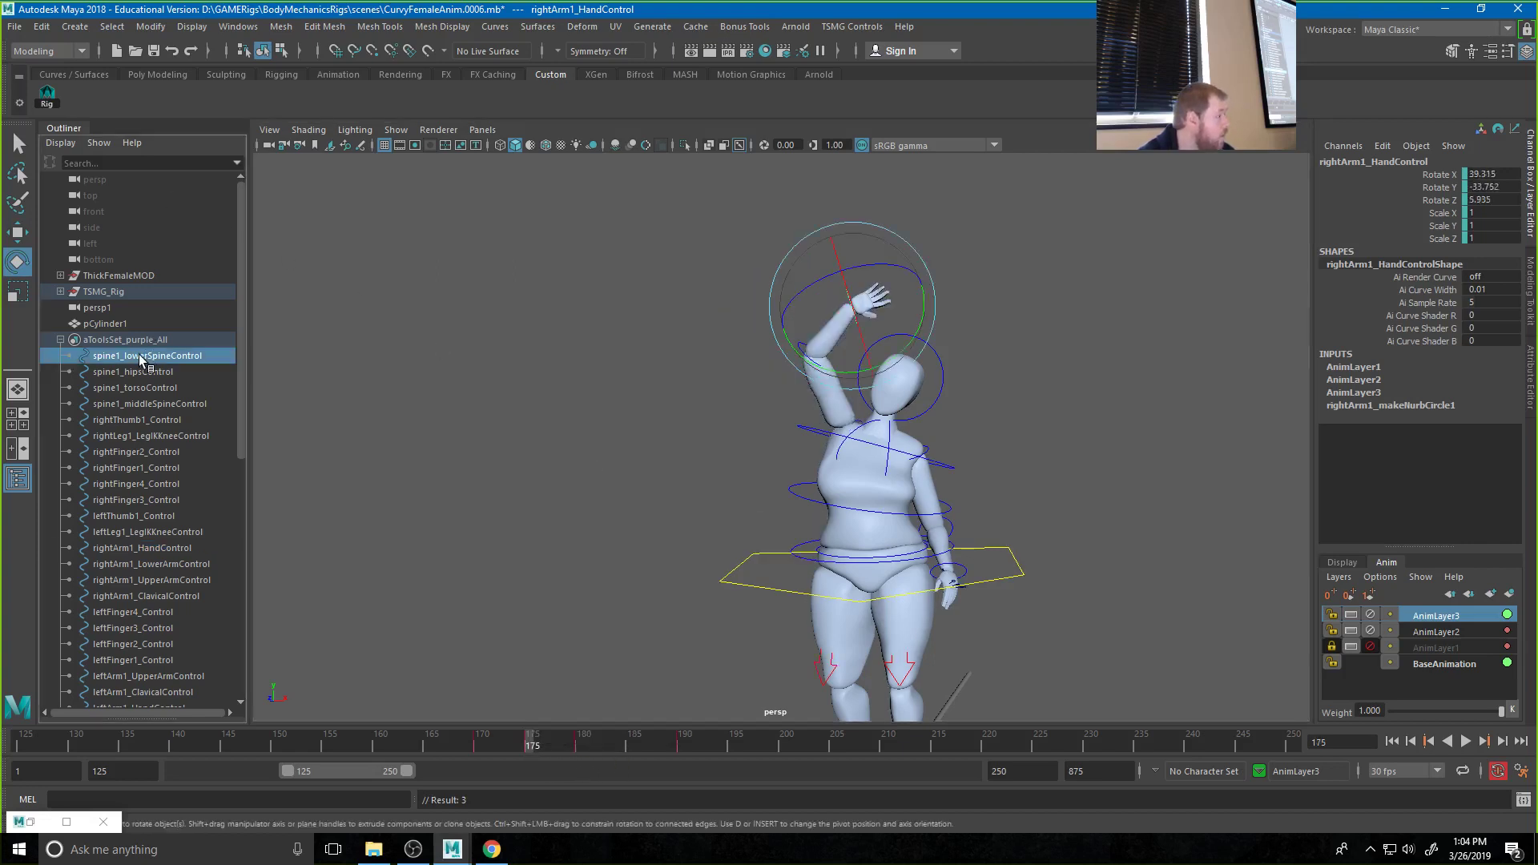
pyautogui.scroll(-10, 135, 481)
pyautogui.keyDown('shift'); pyautogui.click(128, 646); pyautogui.keyUp('shift')
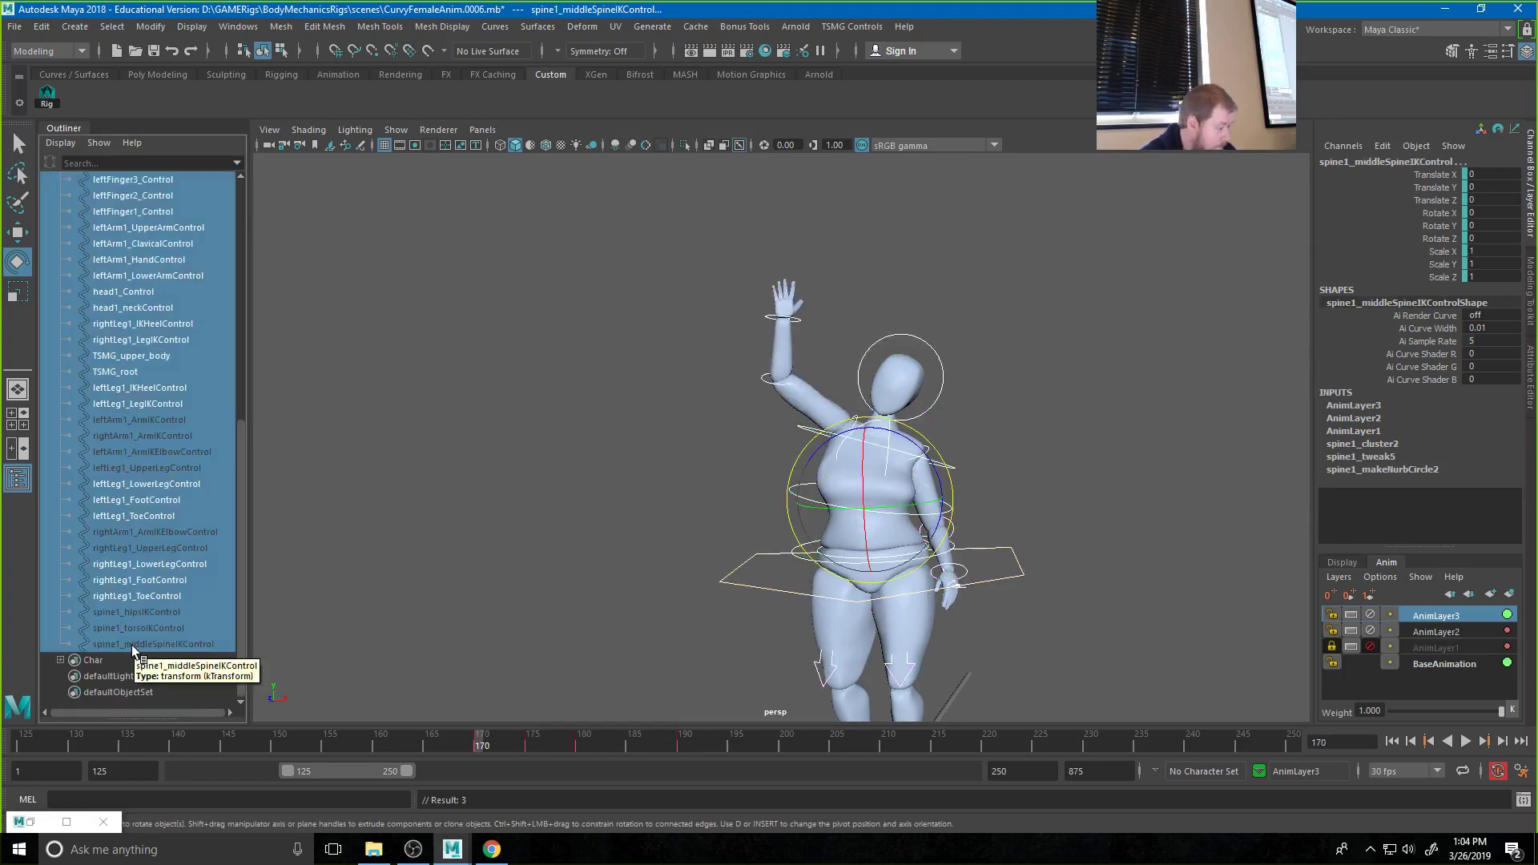
pyautogui.press('.')
pyautogui.press('.')
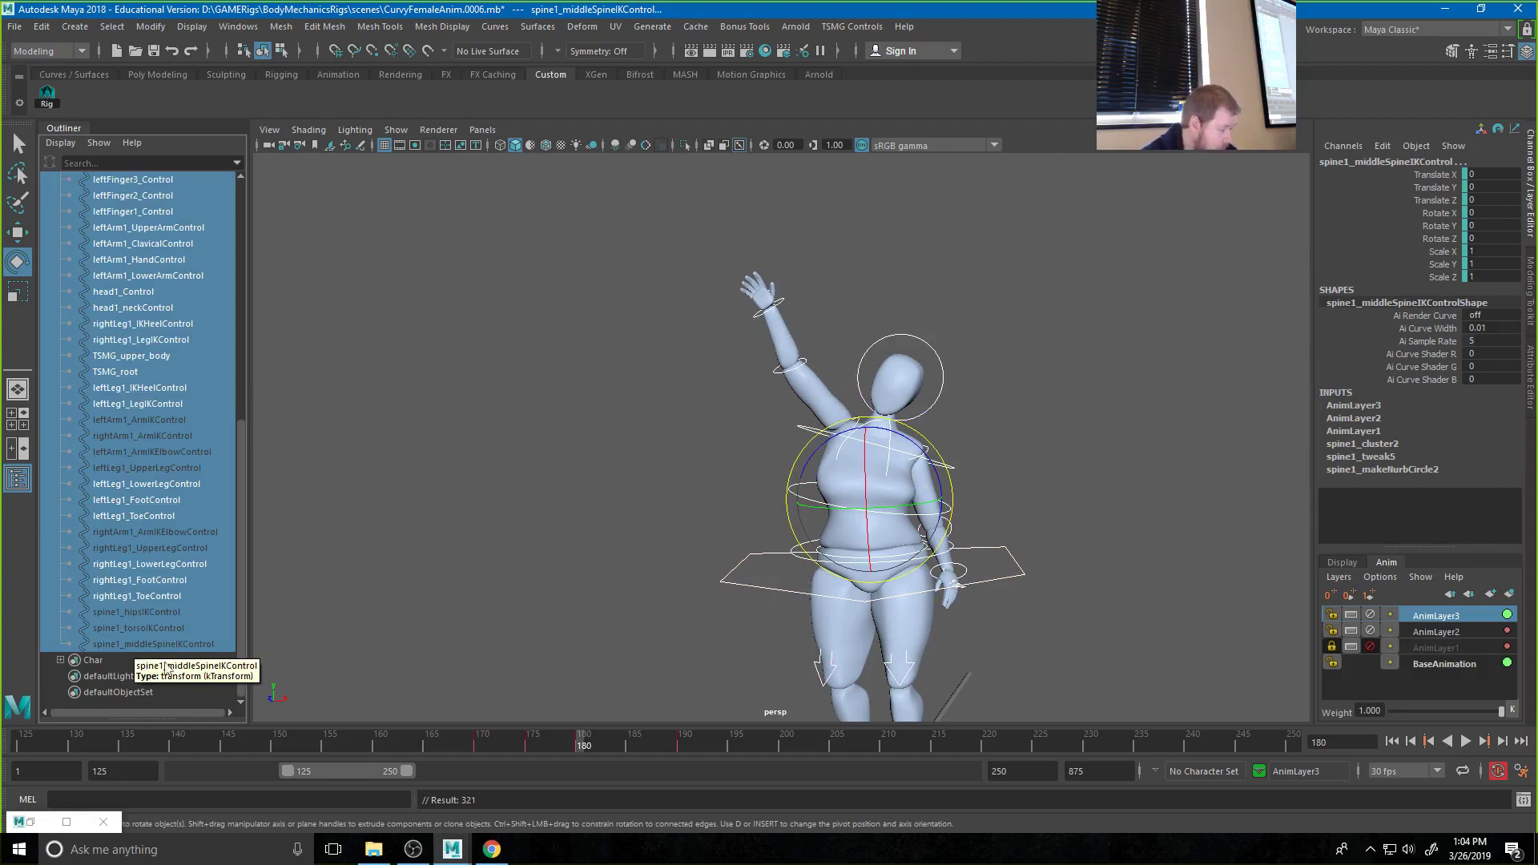
pyautogui.click(532, 745)
pyautogui.rightClick(533, 741)
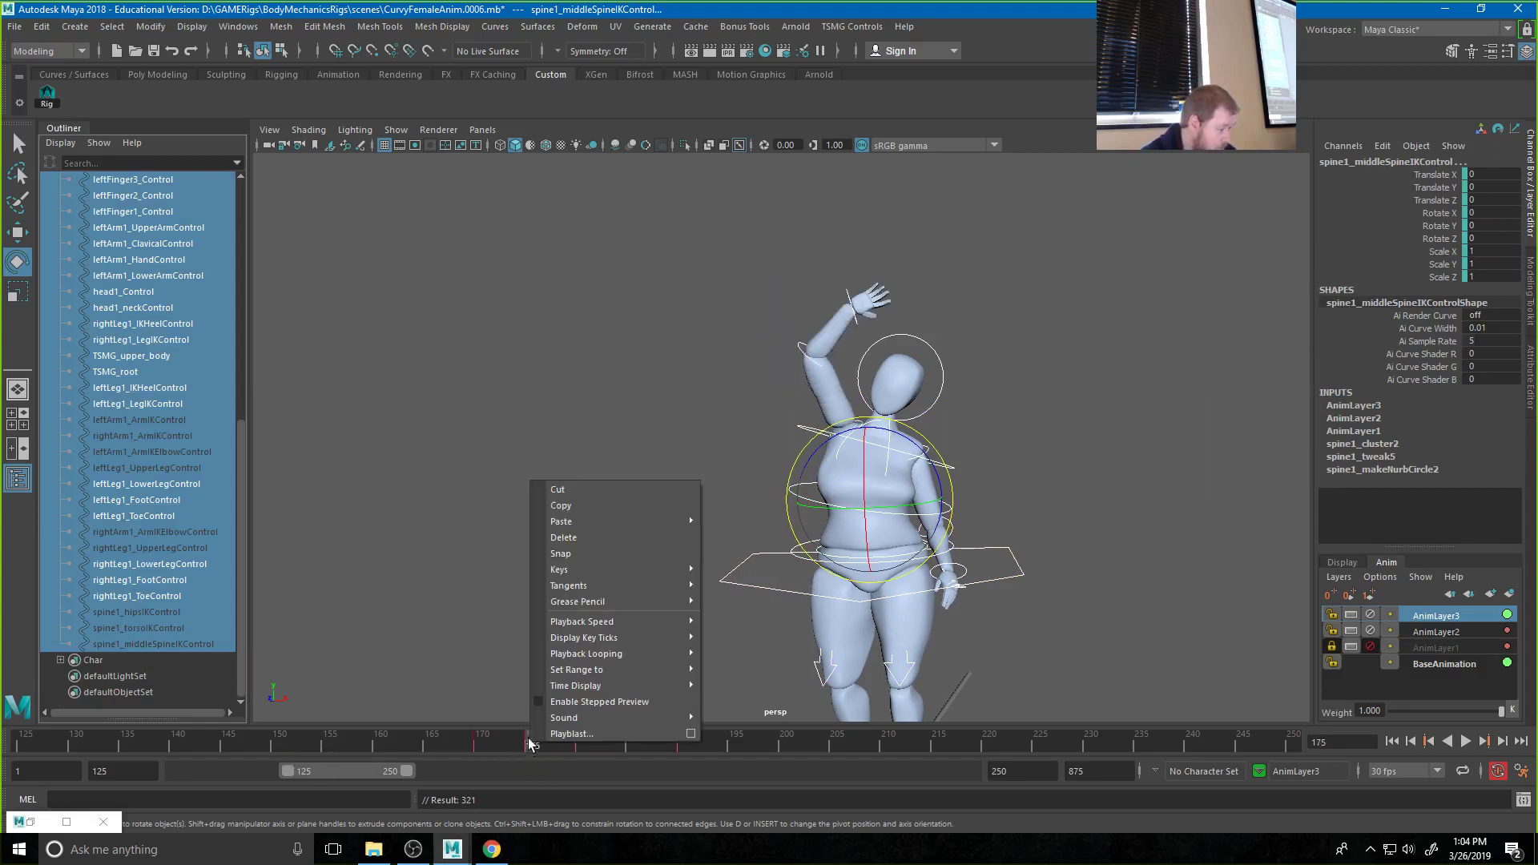
pyautogui.click(580, 505)
# Paste the copied pose key at frame 185 on AnimLayer3
pyautogui.click(629, 741)
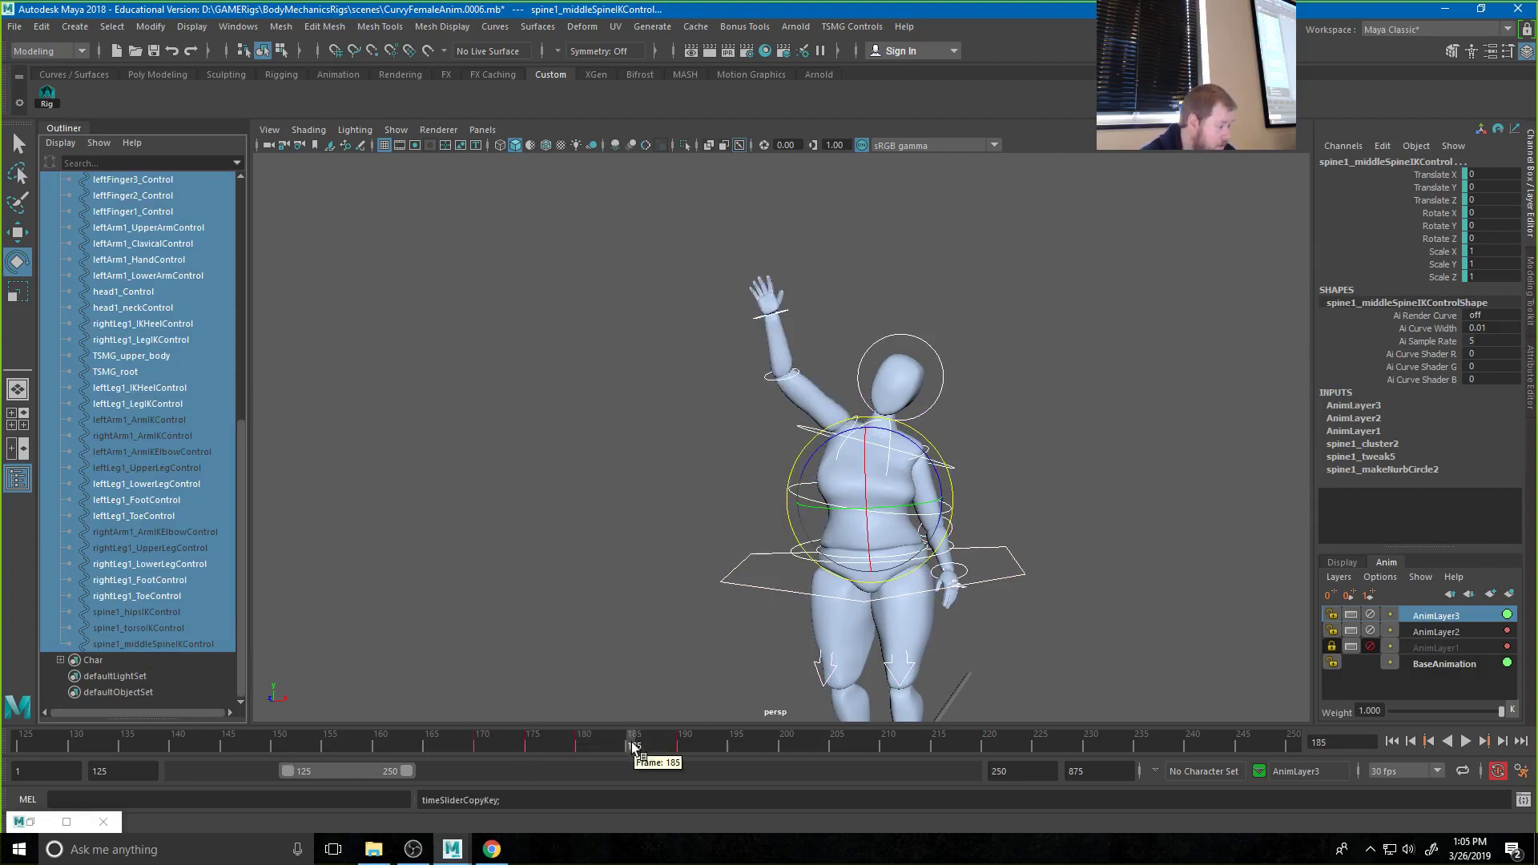
pyautogui.rightClick(630, 741)
pyautogui.moveTo(690, 522)
pyautogui.click(834, 536)
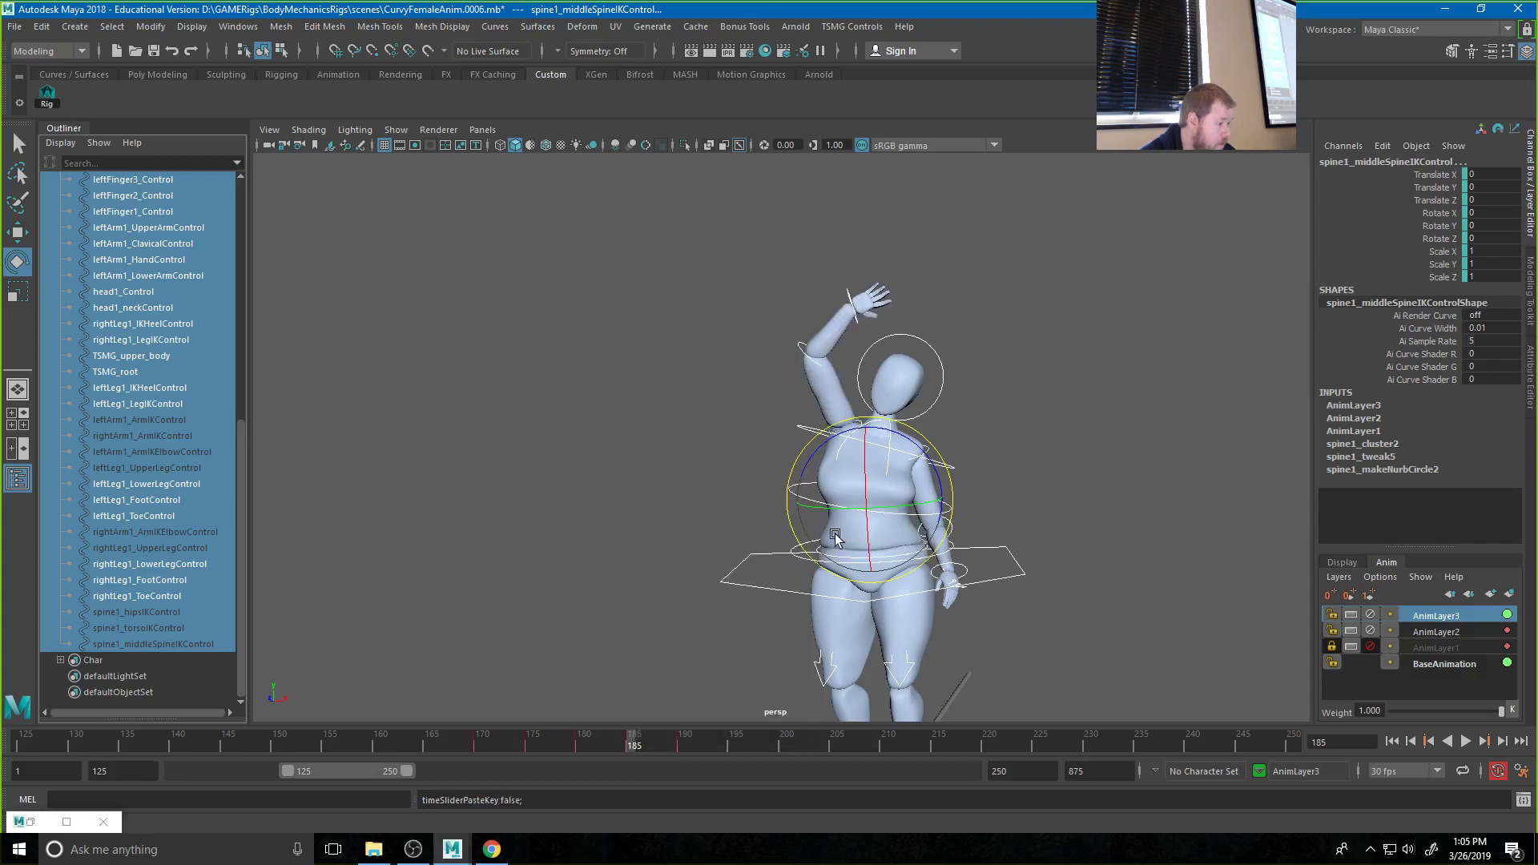
# Play the wave animation and lower AnimLayer3's weight to 0.4 during playback
pyautogui.moveTo(635, 743); pyautogui.dragTo(215, 741)
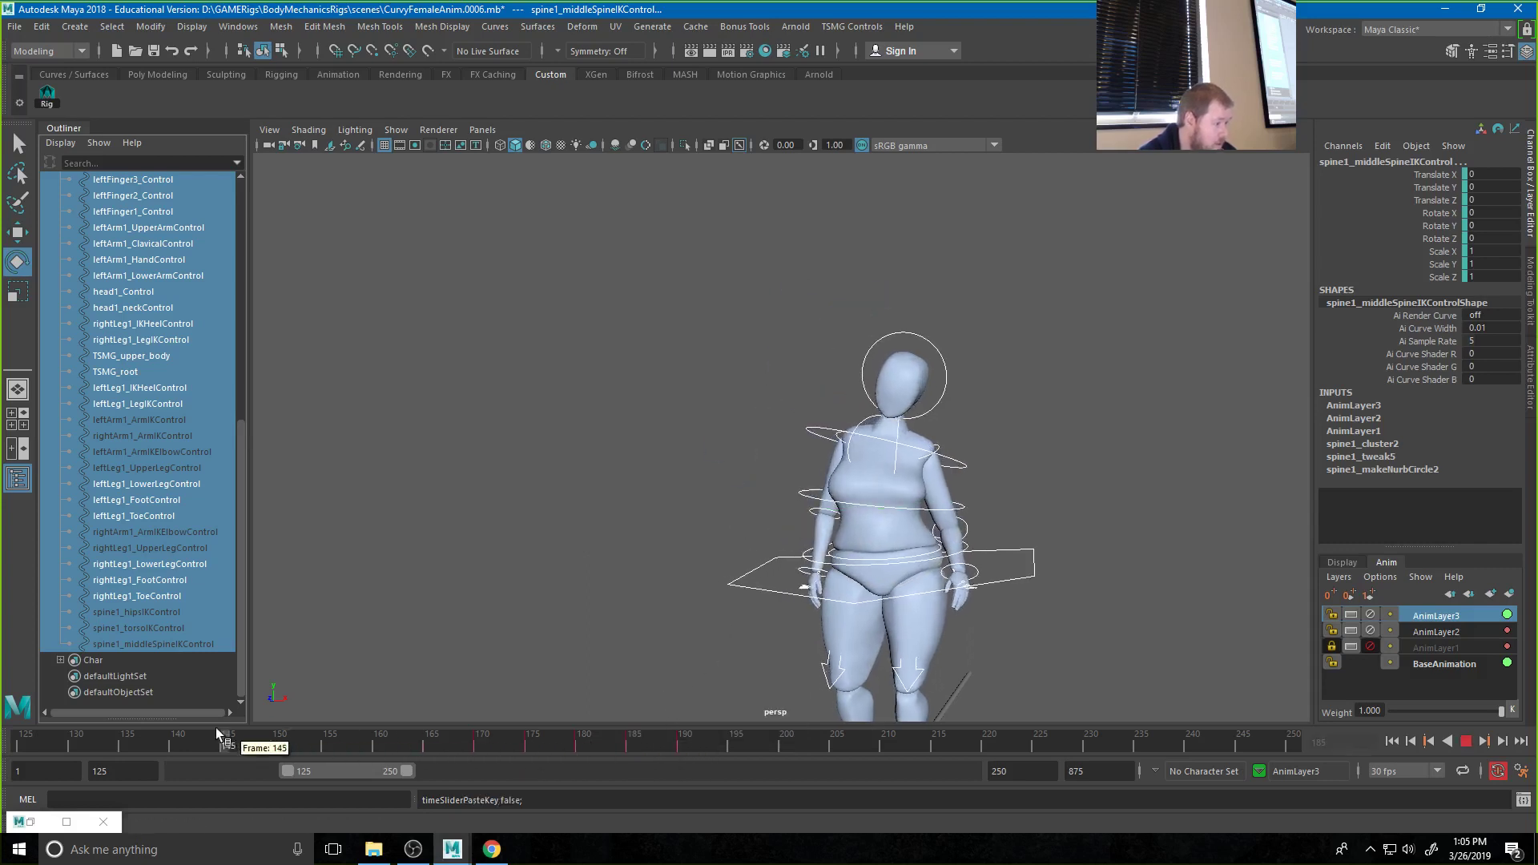
pyautogui.click(765, 378)
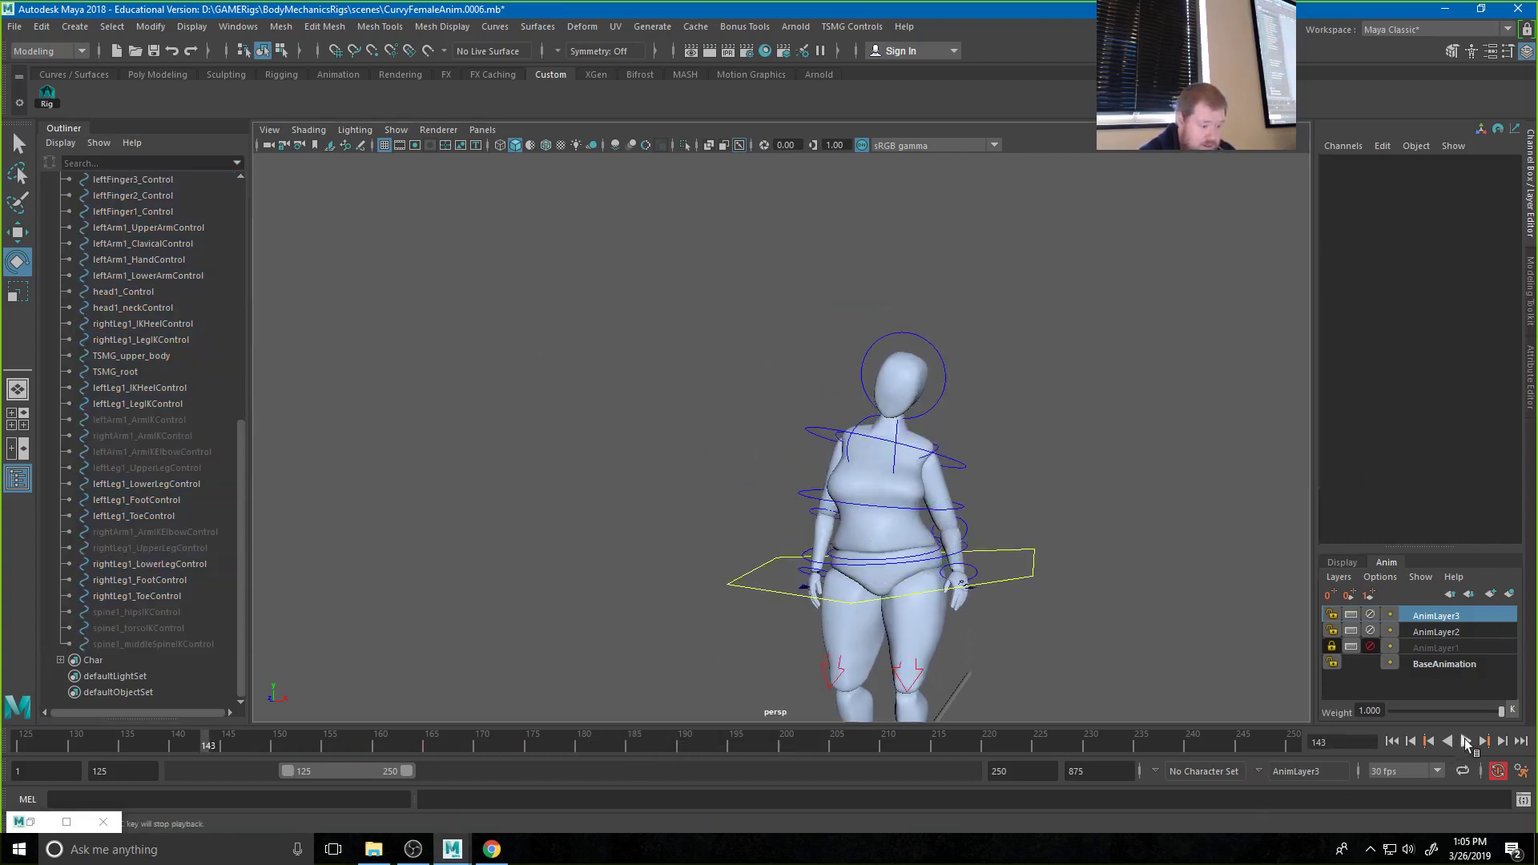
pyautogui.click(1466, 742)
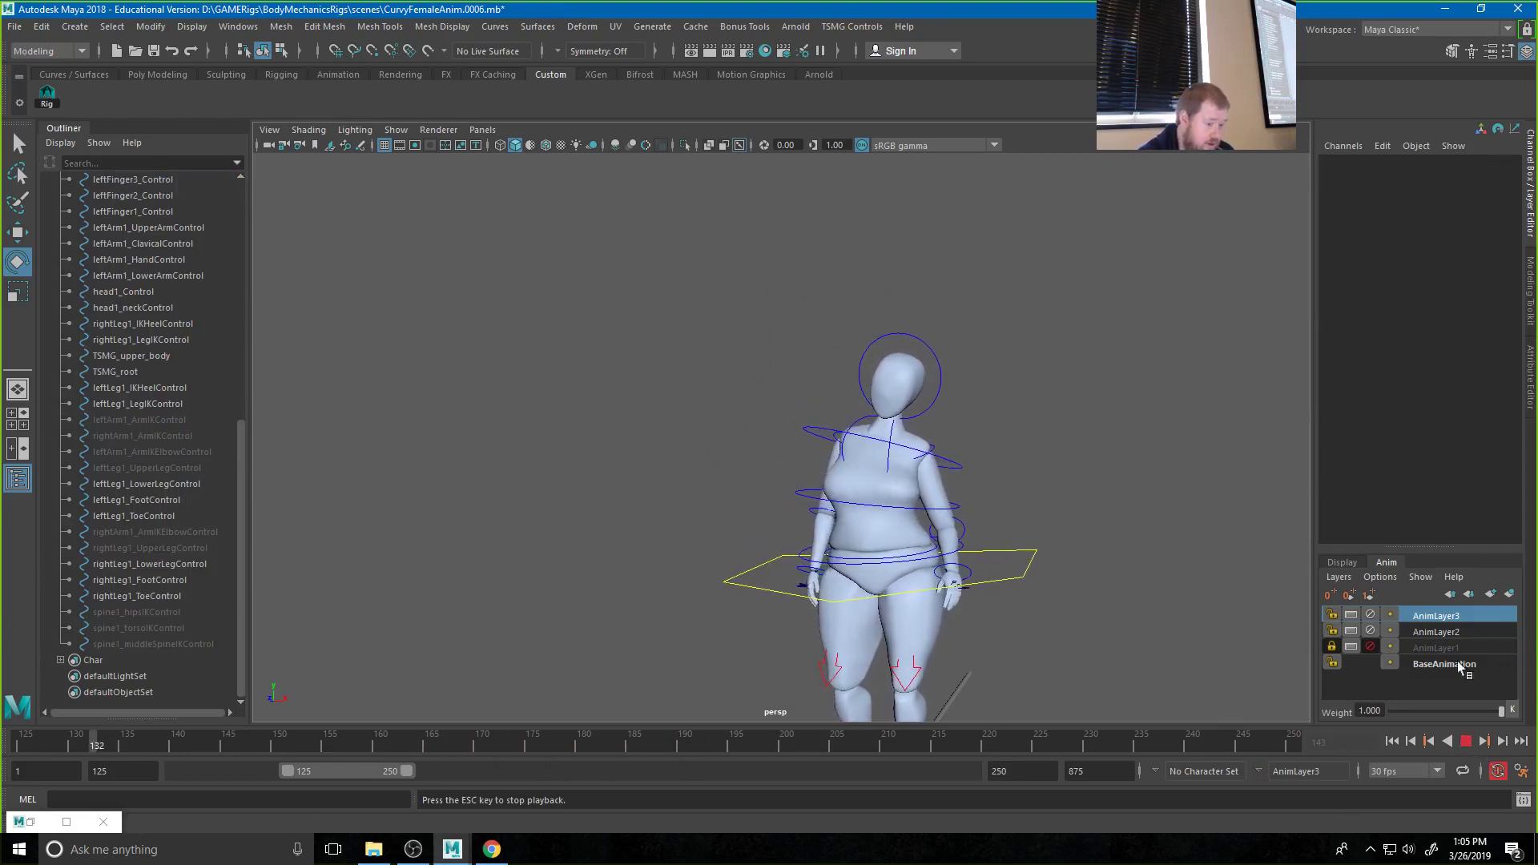
pyautogui.moveTo(1493, 716); pyautogui.dragTo(1435, 709)
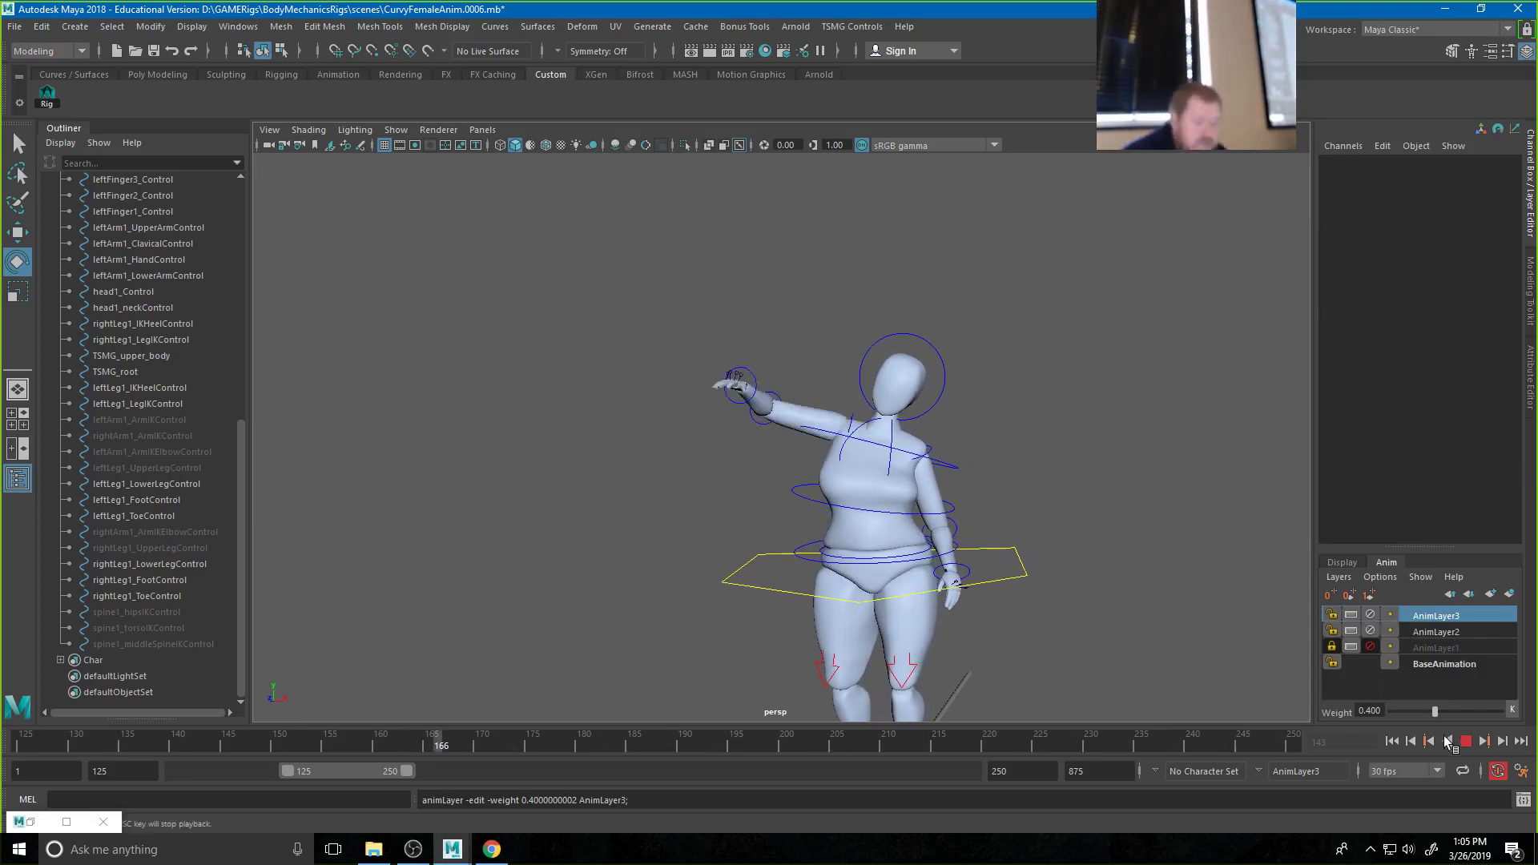
pyautogui.press('Escape')
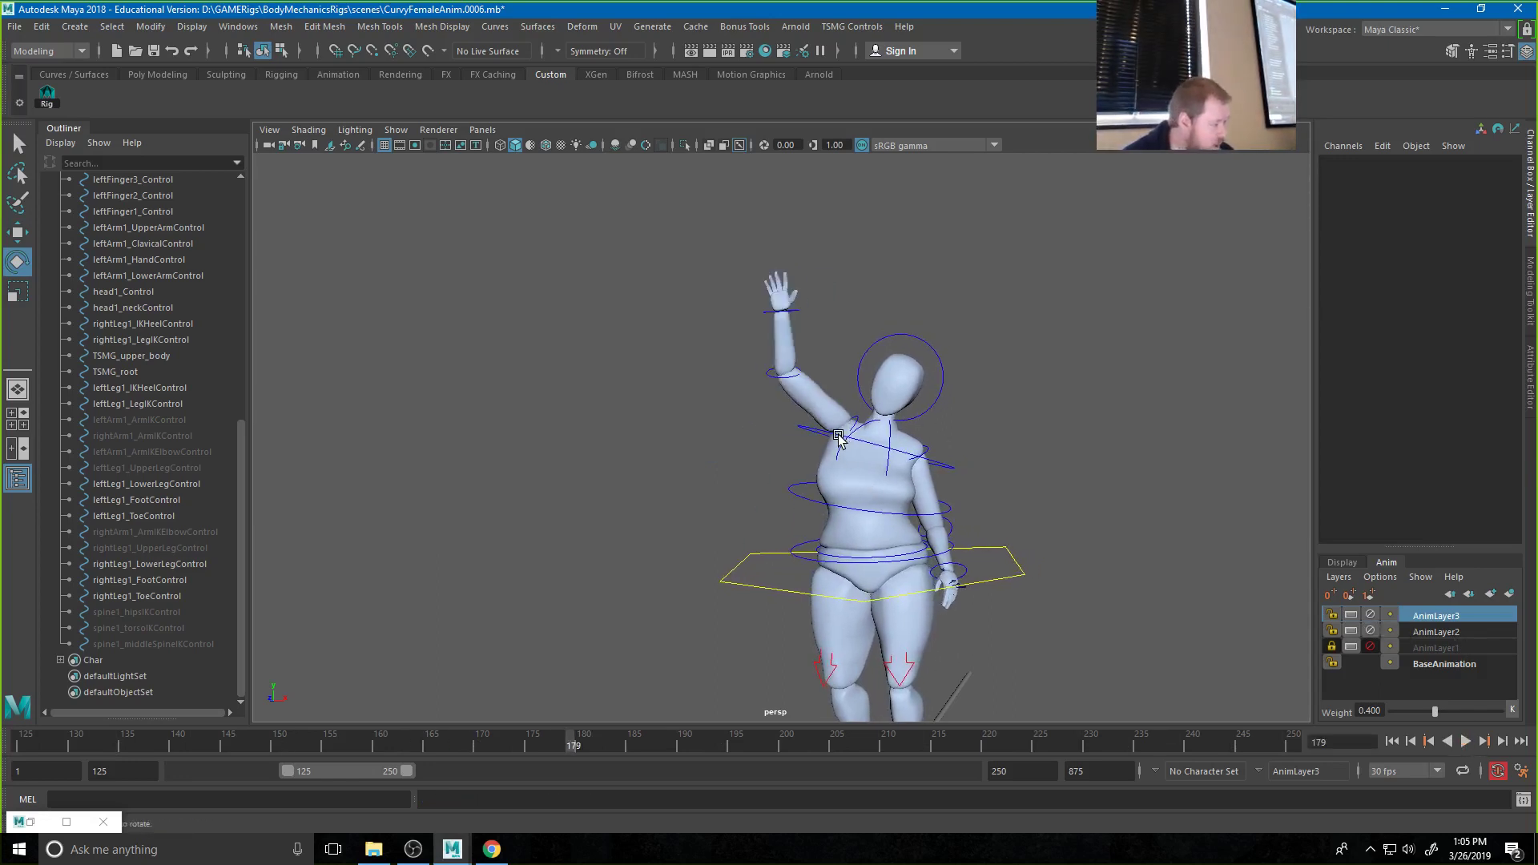
# At frame 170, create AnimLayer4 from the selected spine1_torsoControl and make it the active animation layer
pyautogui.click(846, 514)
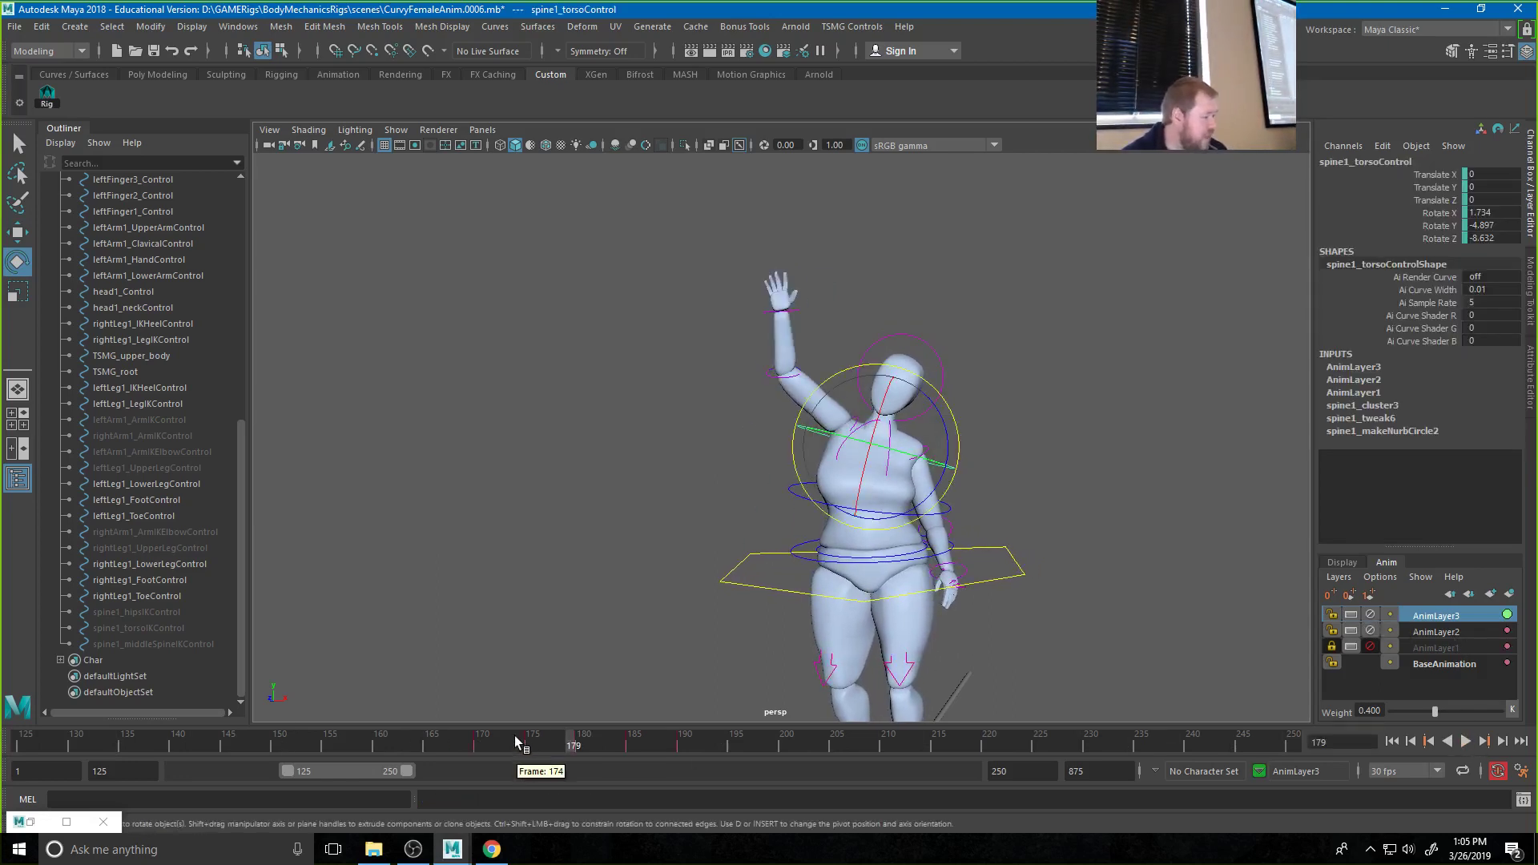
pyautogui.hotkey('alt', 'v')
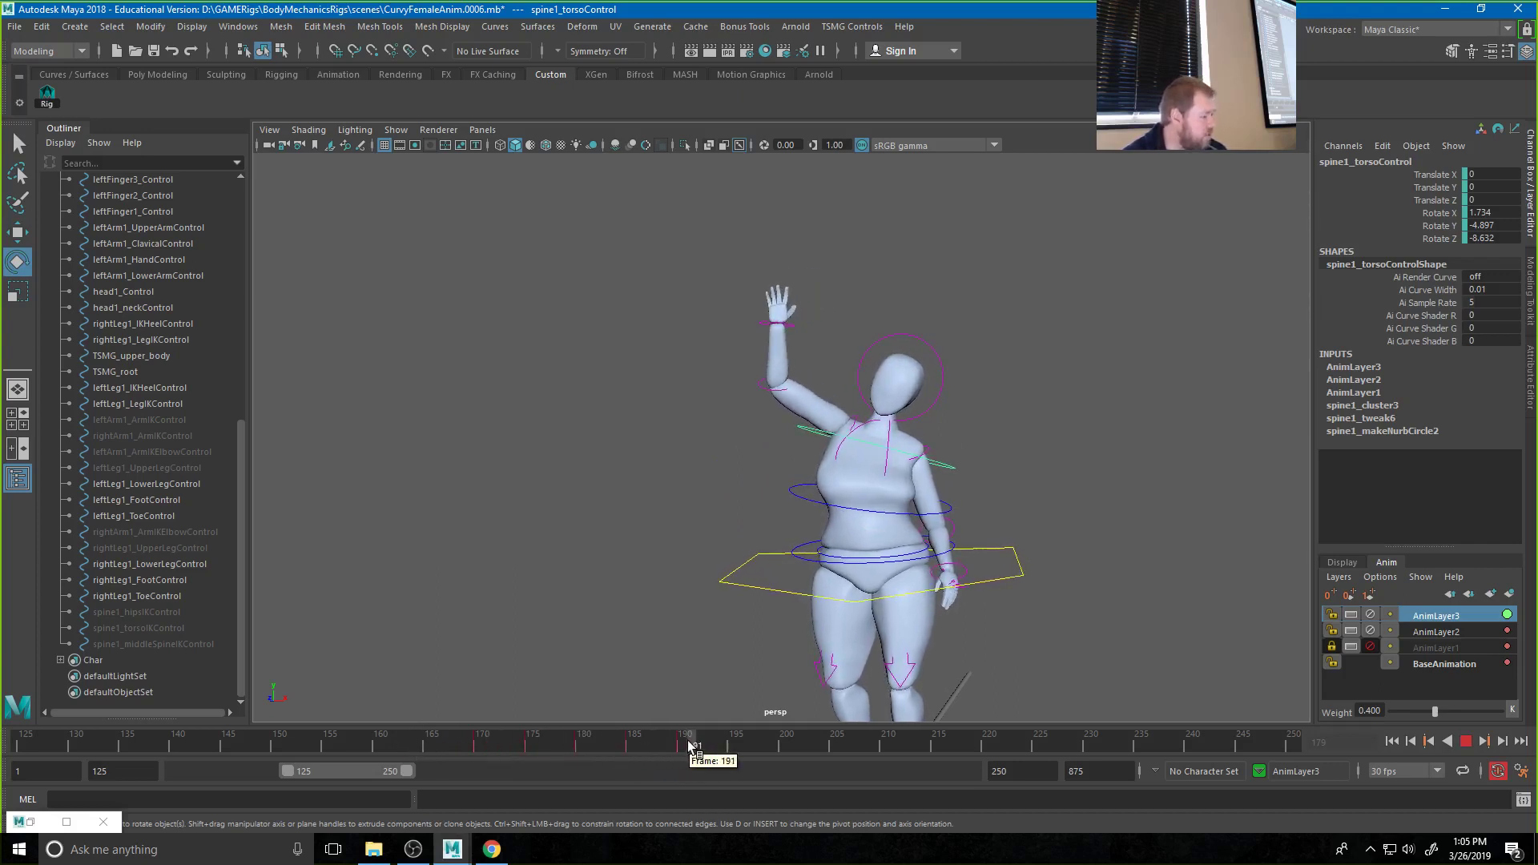
pyautogui.click(478, 749)
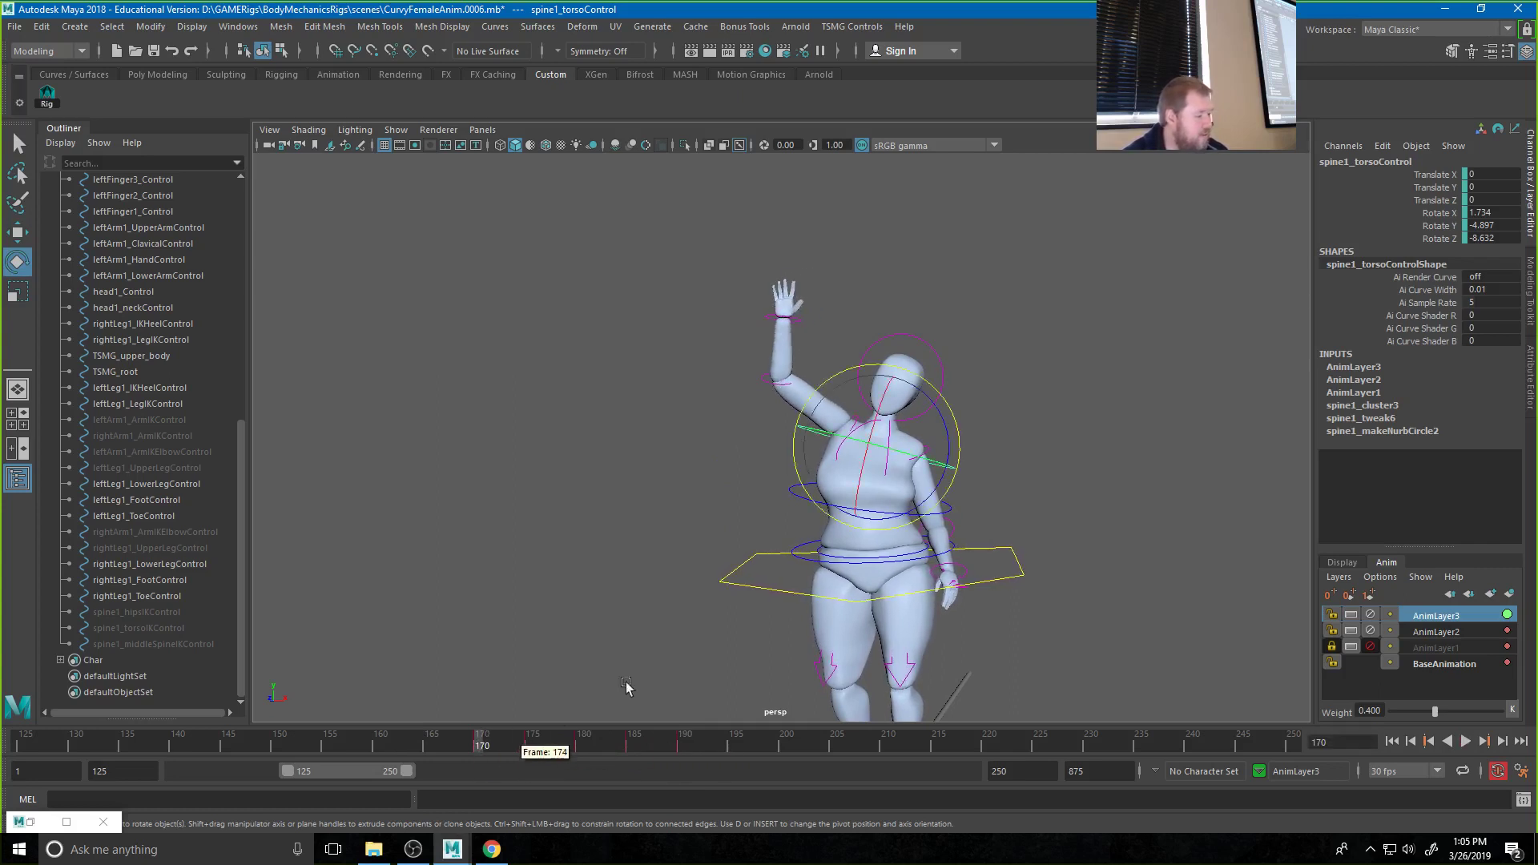
pyautogui.click(1133, 435)
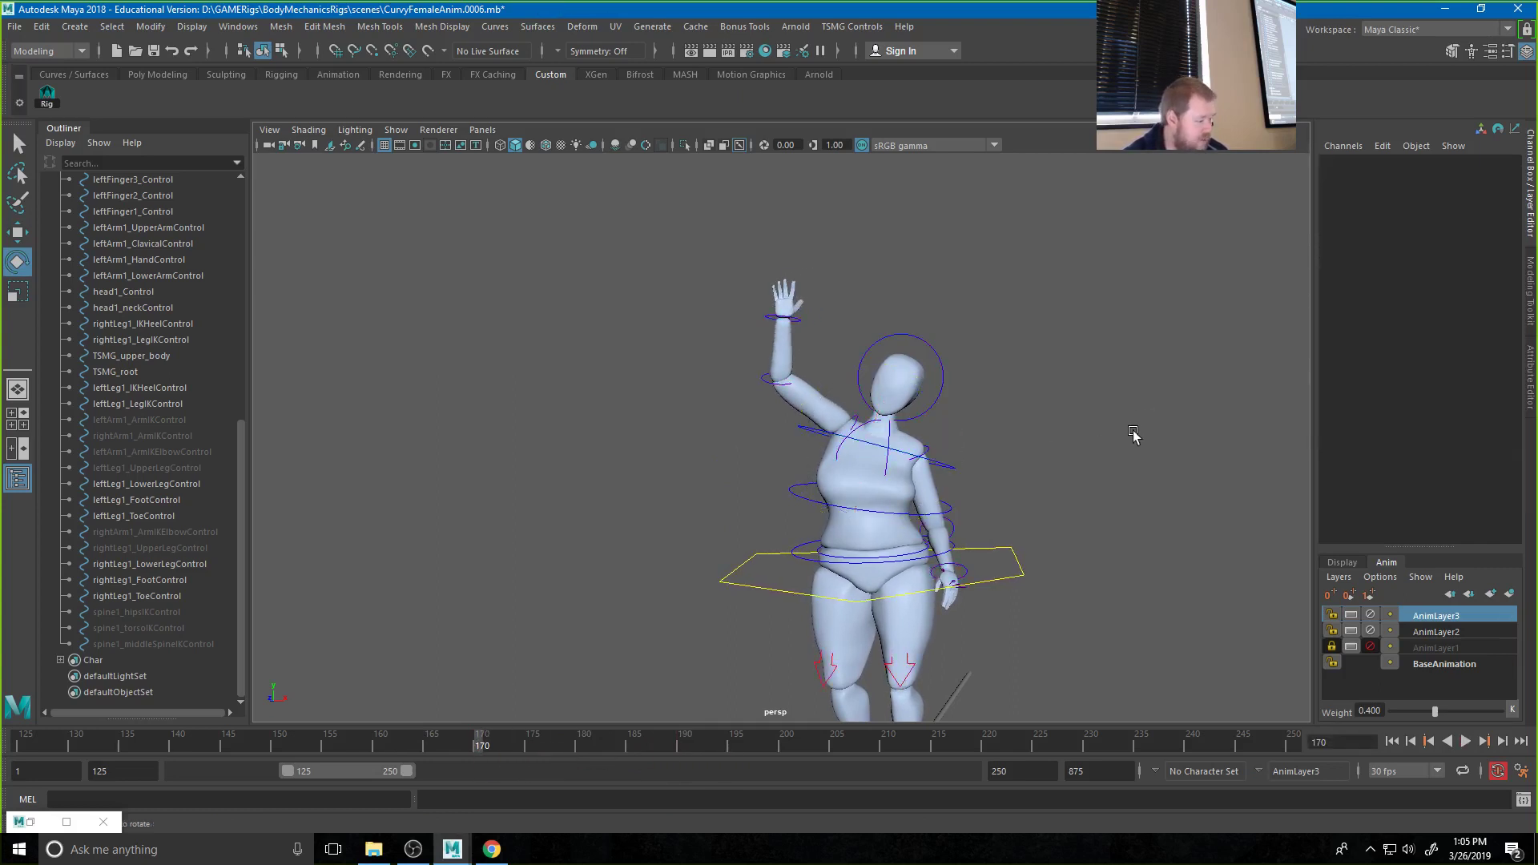
pyautogui.click(944, 466)
pyautogui.click(1509, 595)
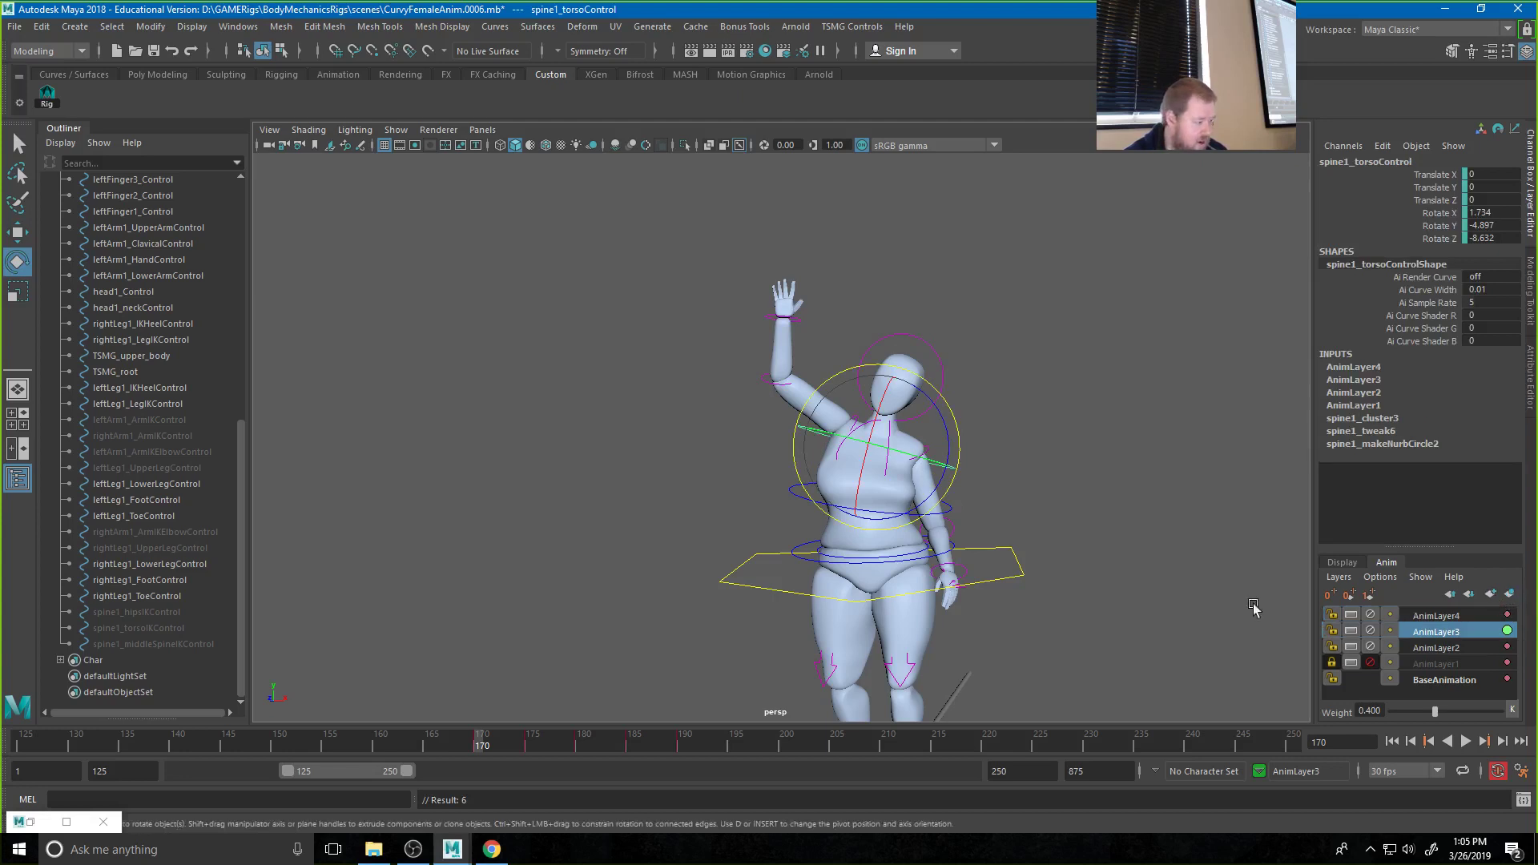
pyautogui.click(1456, 618)
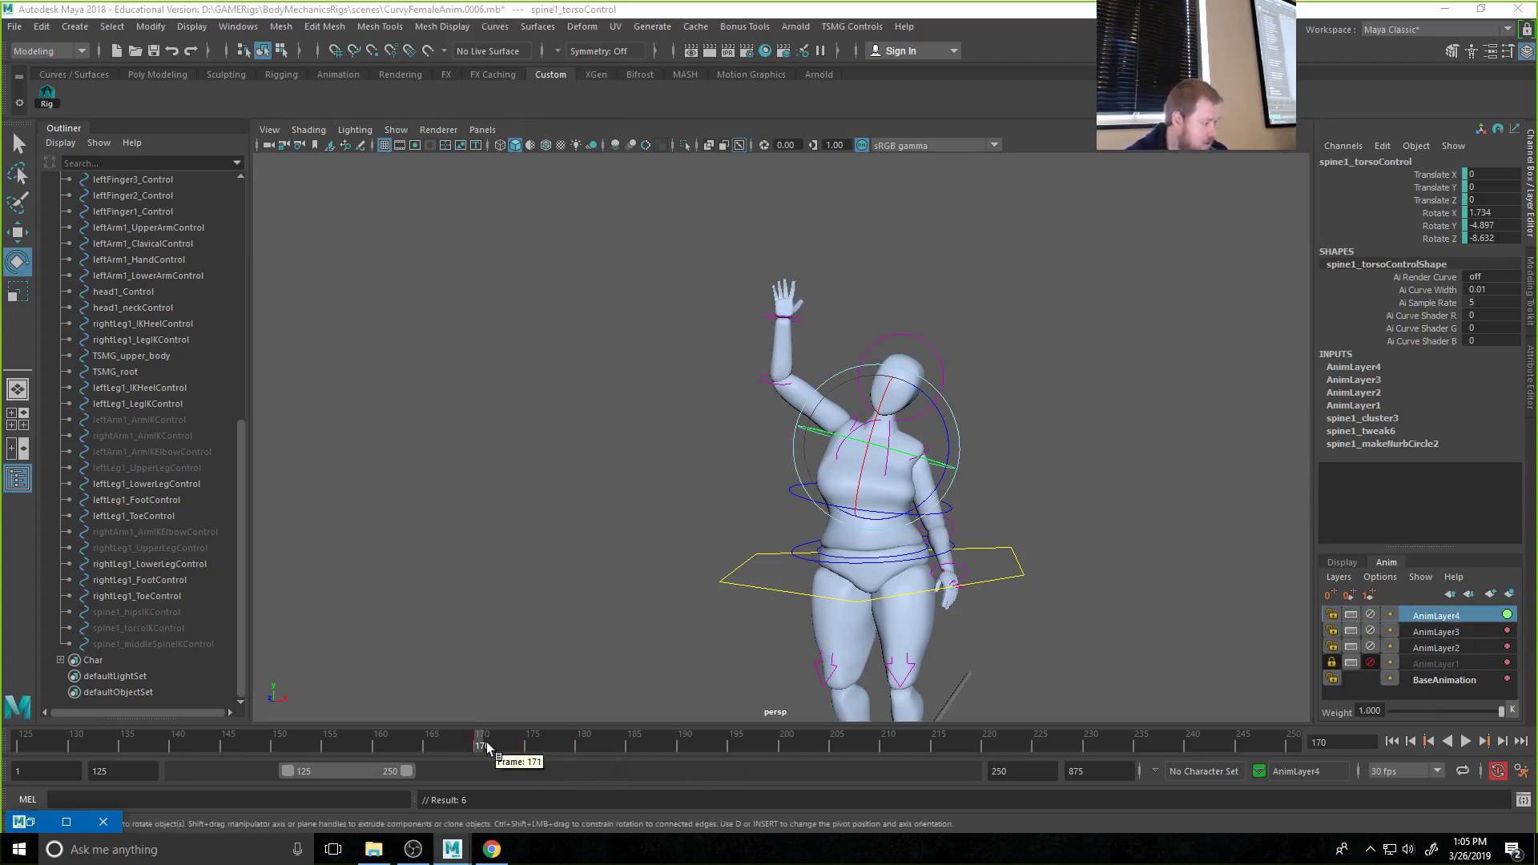
# On AnimLayer4, key the torso control at frames 170 and 190 and tilt the torso sideways at frame 177
pyautogui.moveTo(481, 745); pyautogui.dragTo(680, 761)
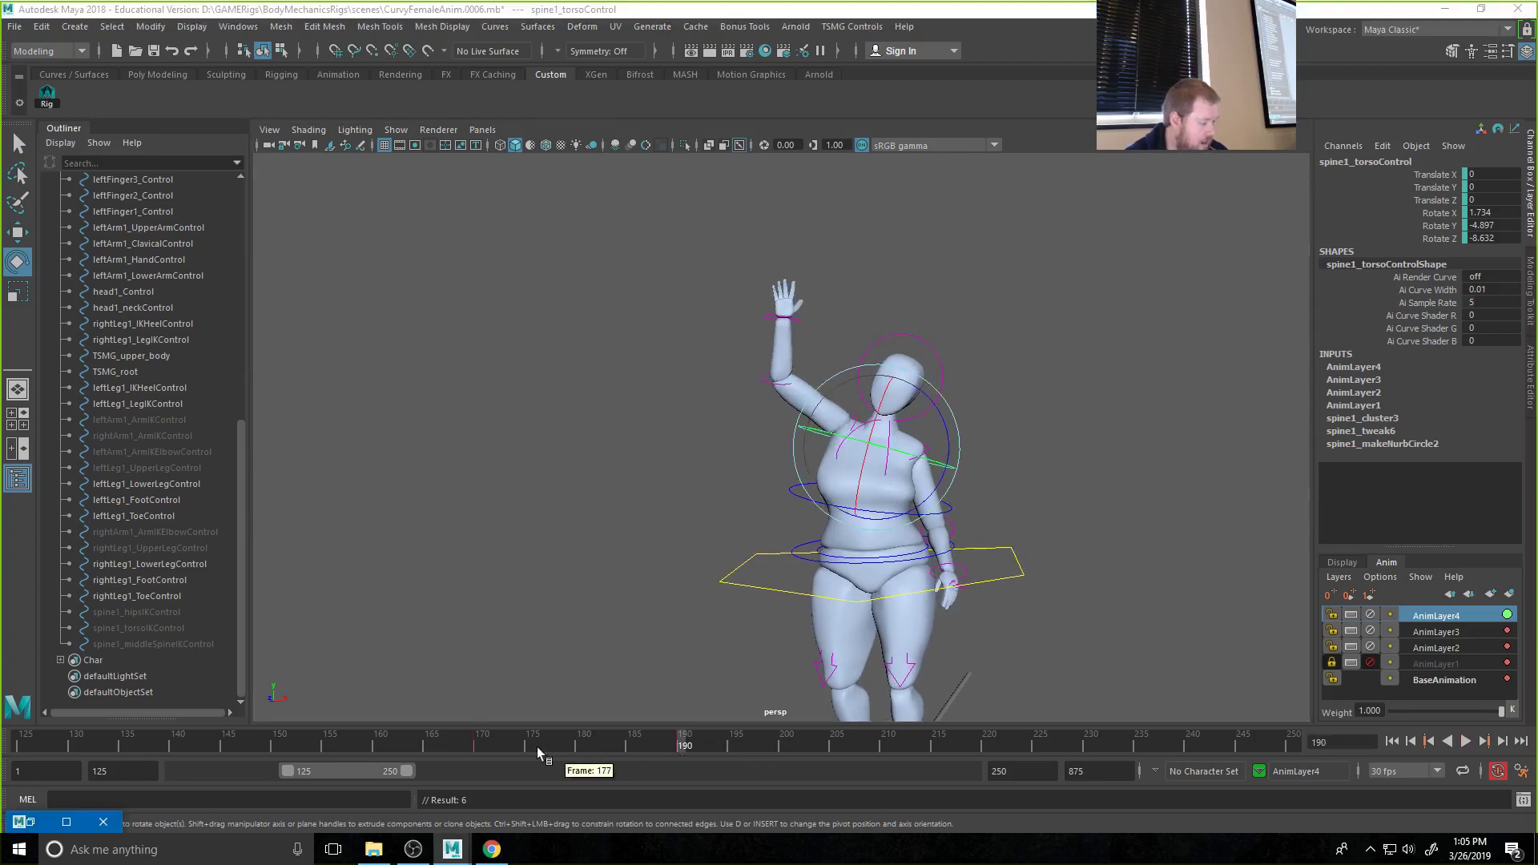
pyautogui.moveTo(499, 743); pyautogui.dragTo(550, 743)
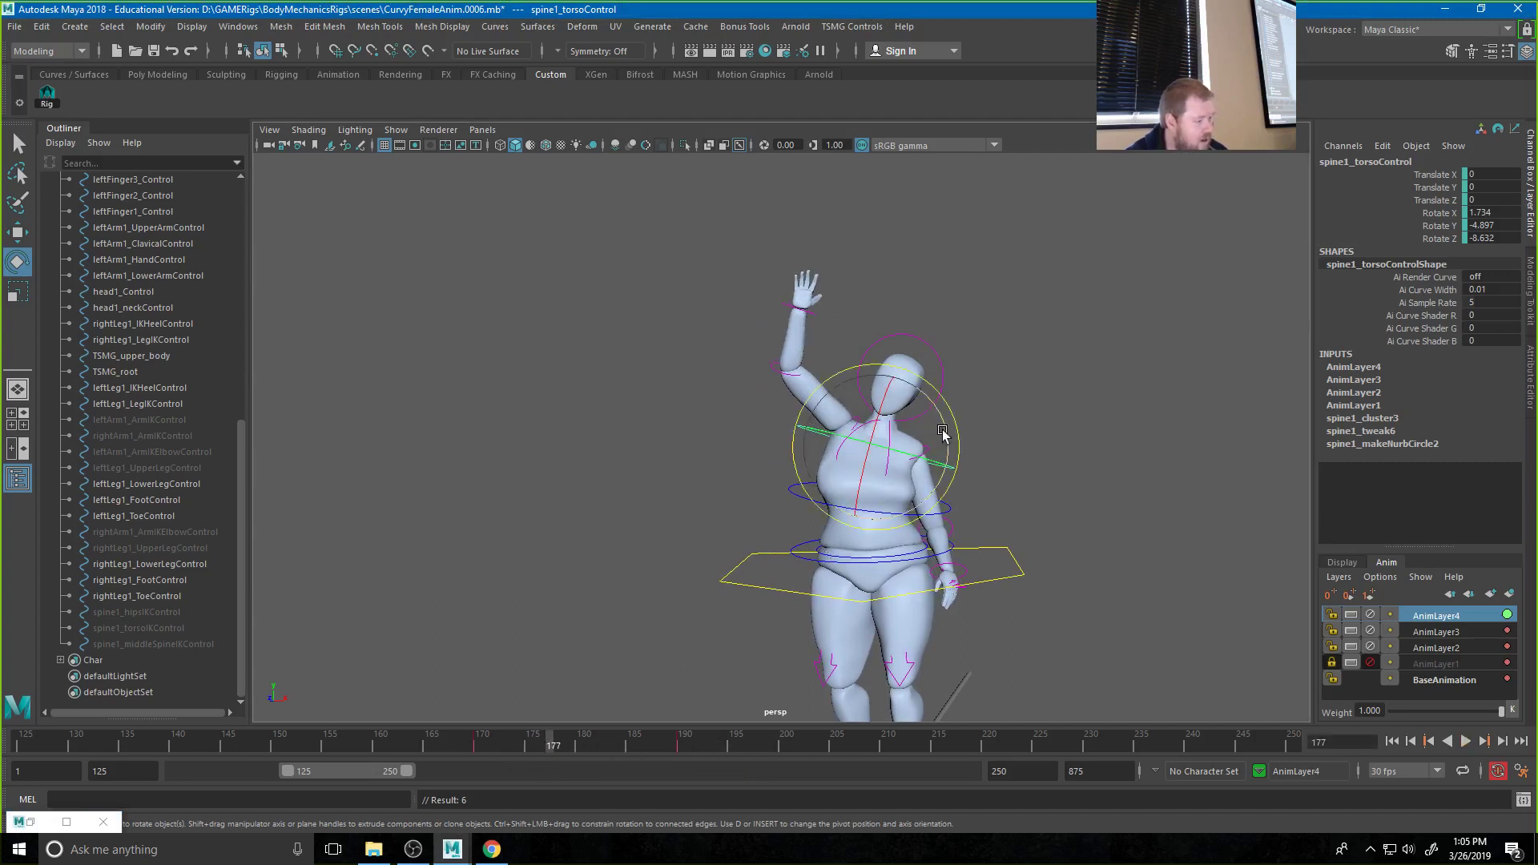
pyautogui.moveTo(949, 463); pyautogui.dragTo(939, 440)
# Undo the torso tilt tried at frame 182, rotate the torso to about X 0.7, Y -1.4, Z -12.4 at frame 184, and review the playback
pyautogui.click(604, 742)
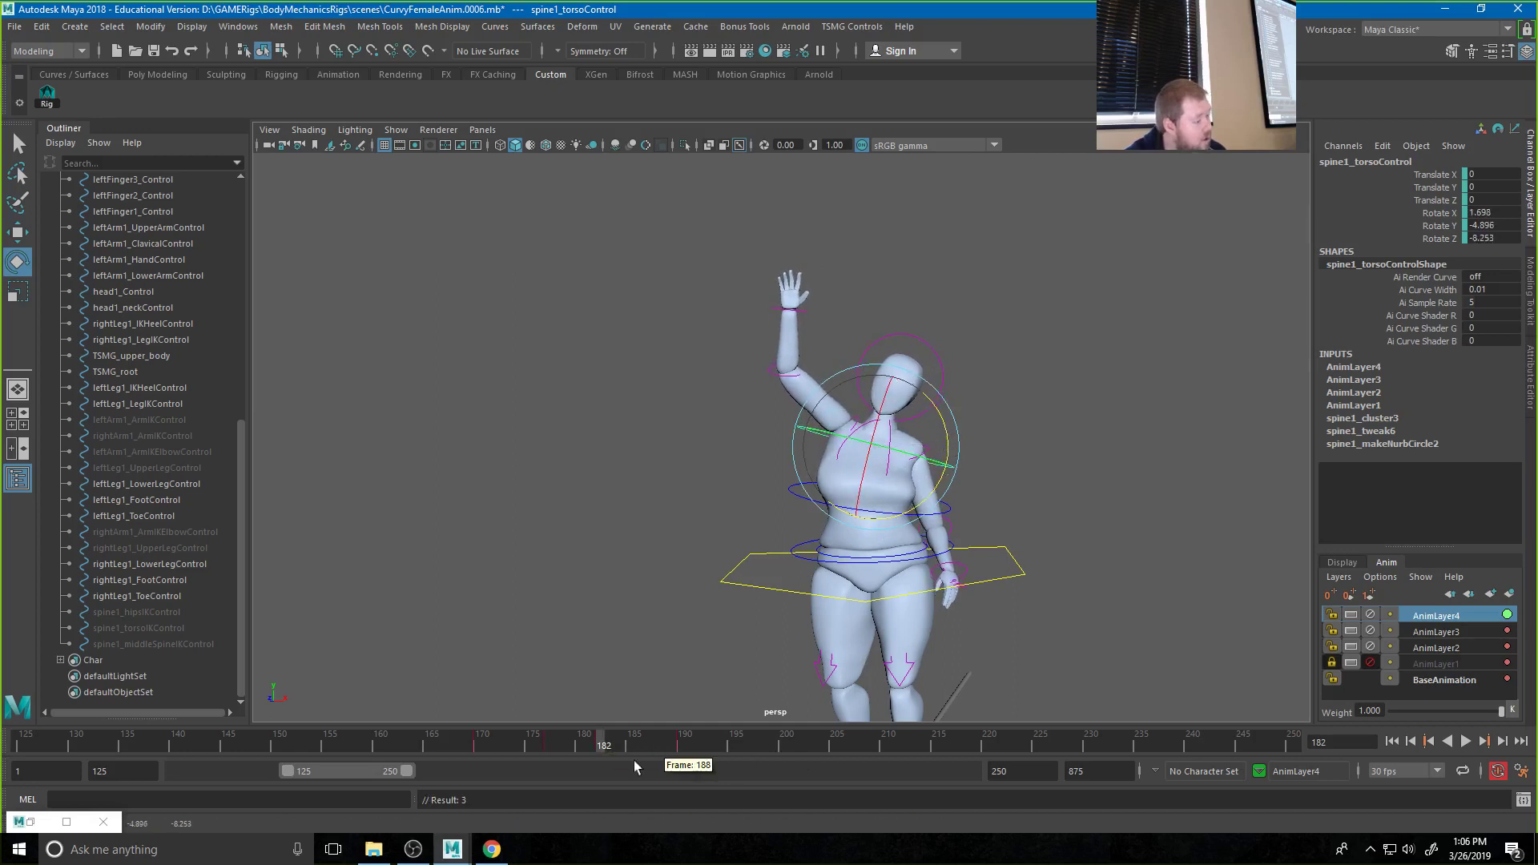
pyautogui.hotkey('ctrl', 'z')
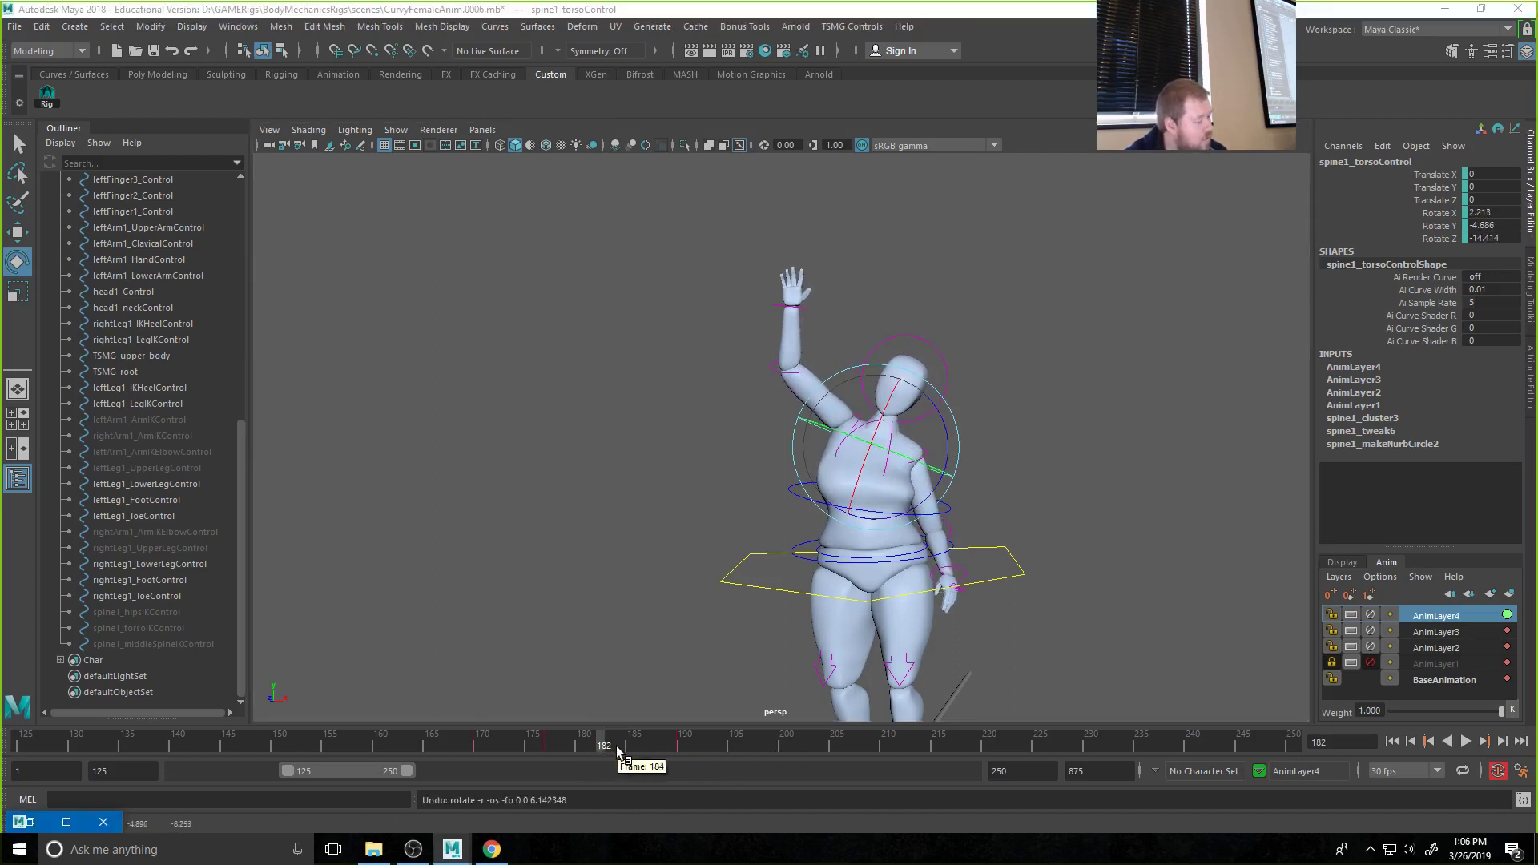
pyautogui.click(617, 746)
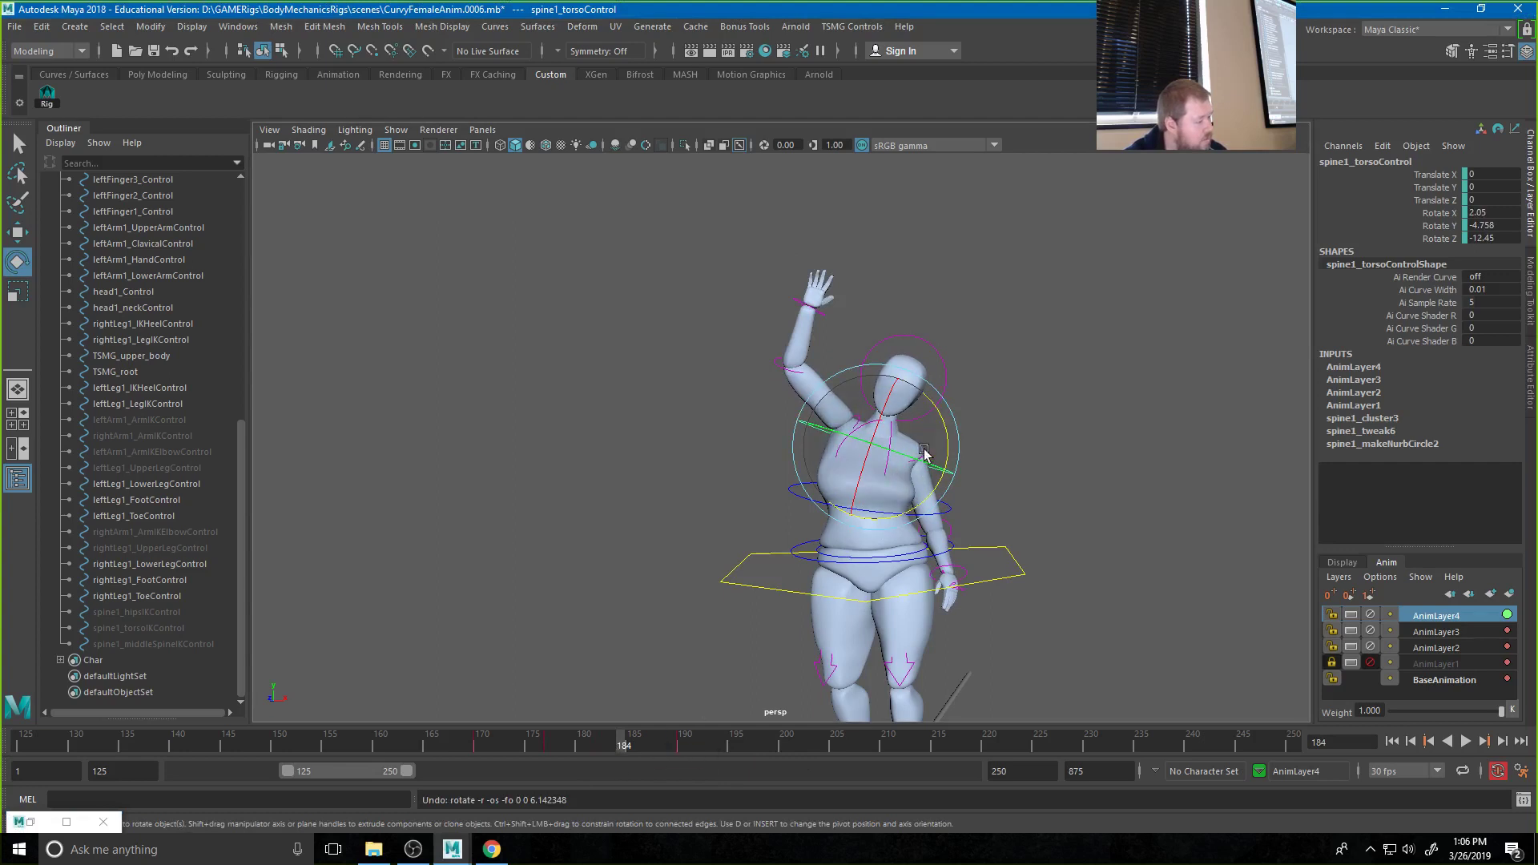
pyautogui.moveTo(924, 452); pyautogui.dragTo(930, 443)
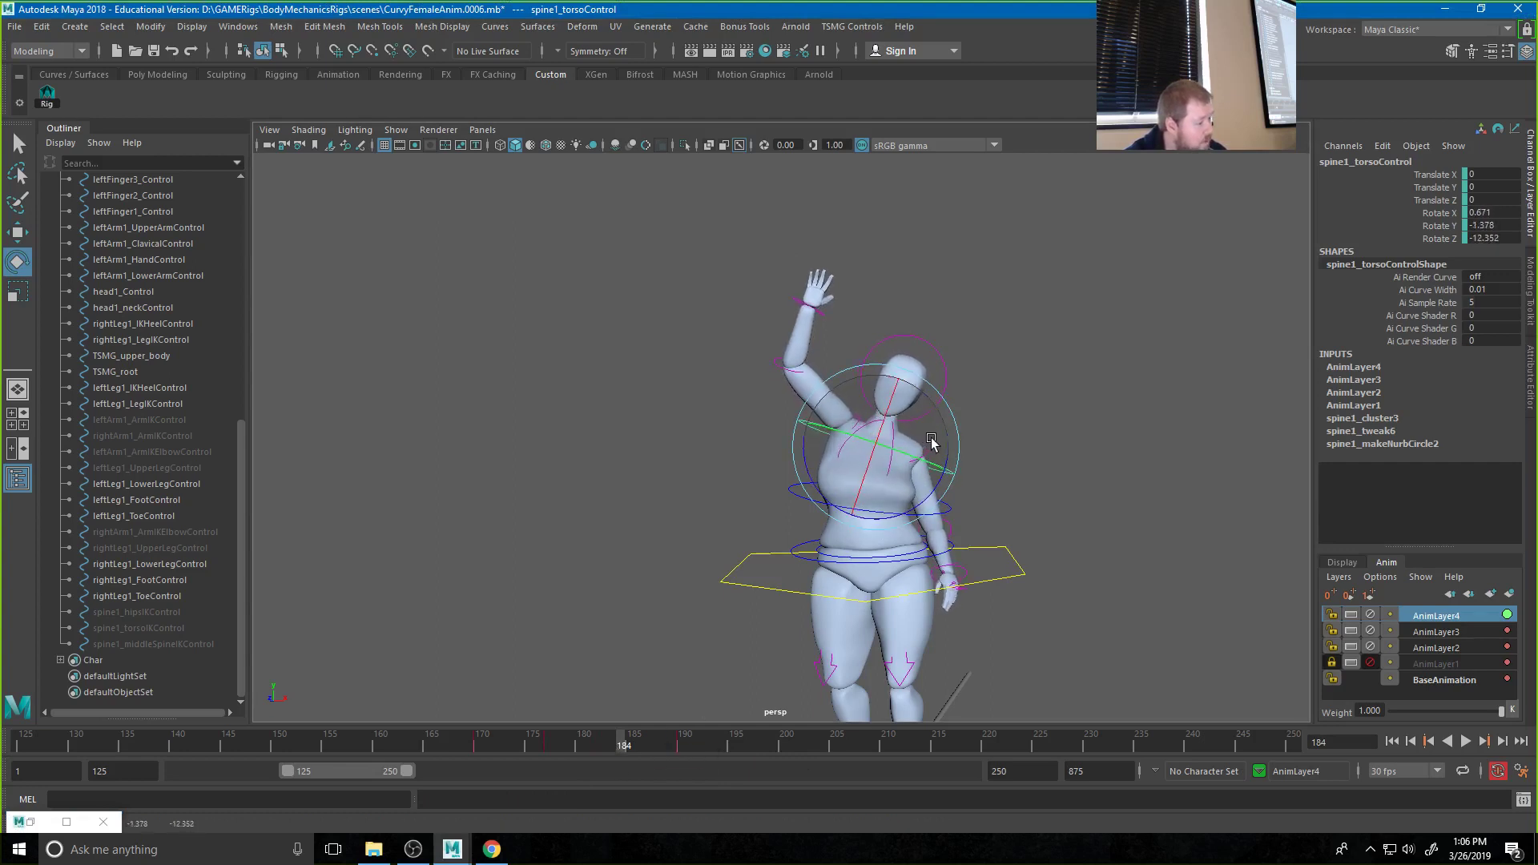
pyautogui.moveTo(621, 742); pyautogui.dragTo(438, 738)
pyautogui.click(1466, 742)
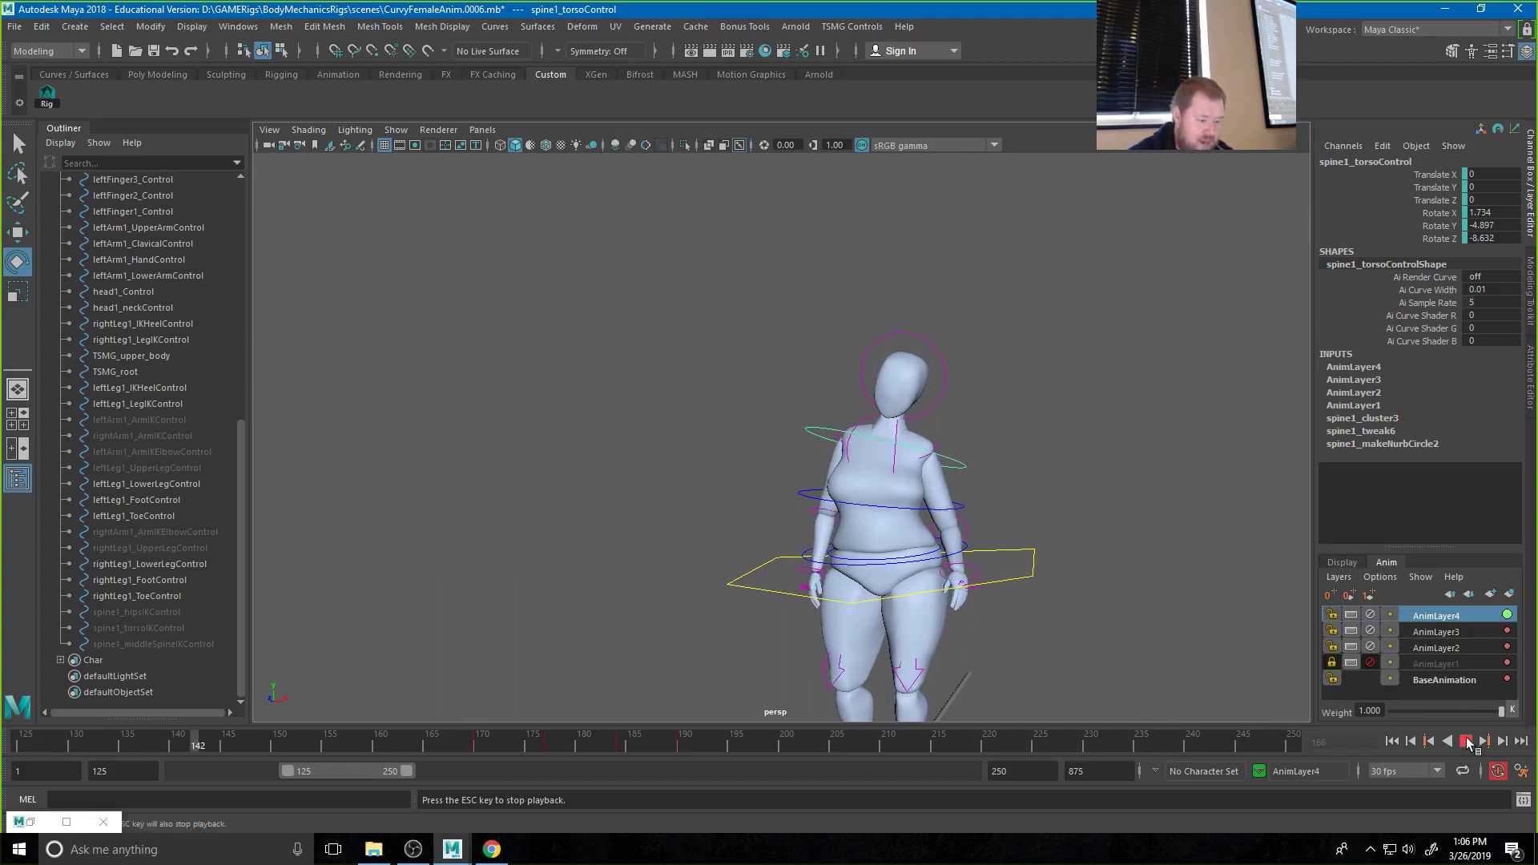
pyautogui.click(1467, 742)
# Merge AnimLayer1 through AnimLayer4 into BaseAnimation as the bottom selected layer, with Smart Bake and Delete Baked Layers on
pyautogui.keyDown('shift'); pyautogui.click(1446, 682); pyautogui.keyUp('shift')
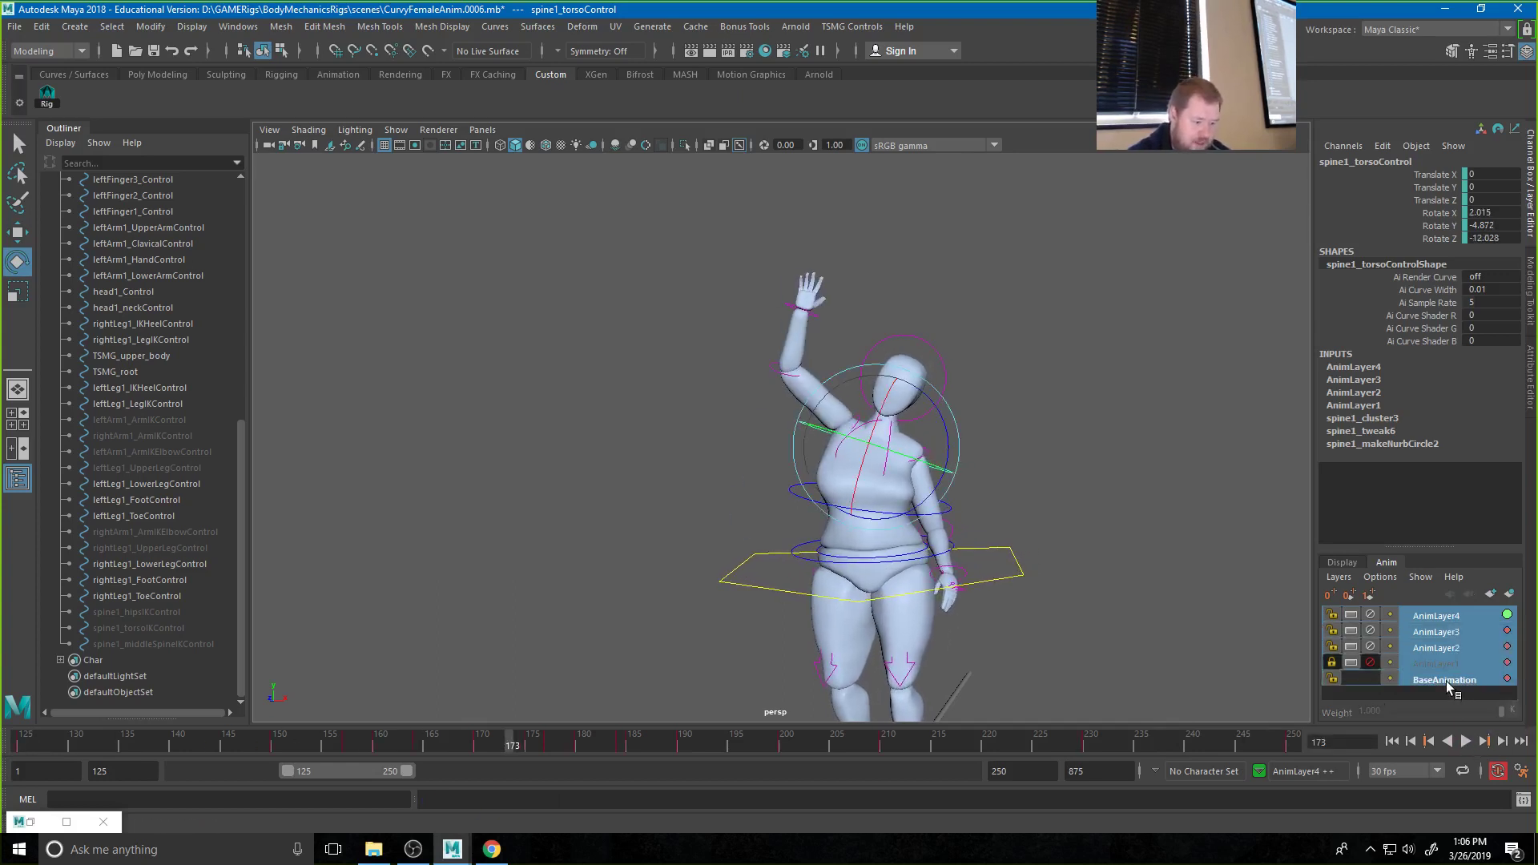
pyautogui.rightClick(1446, 683)
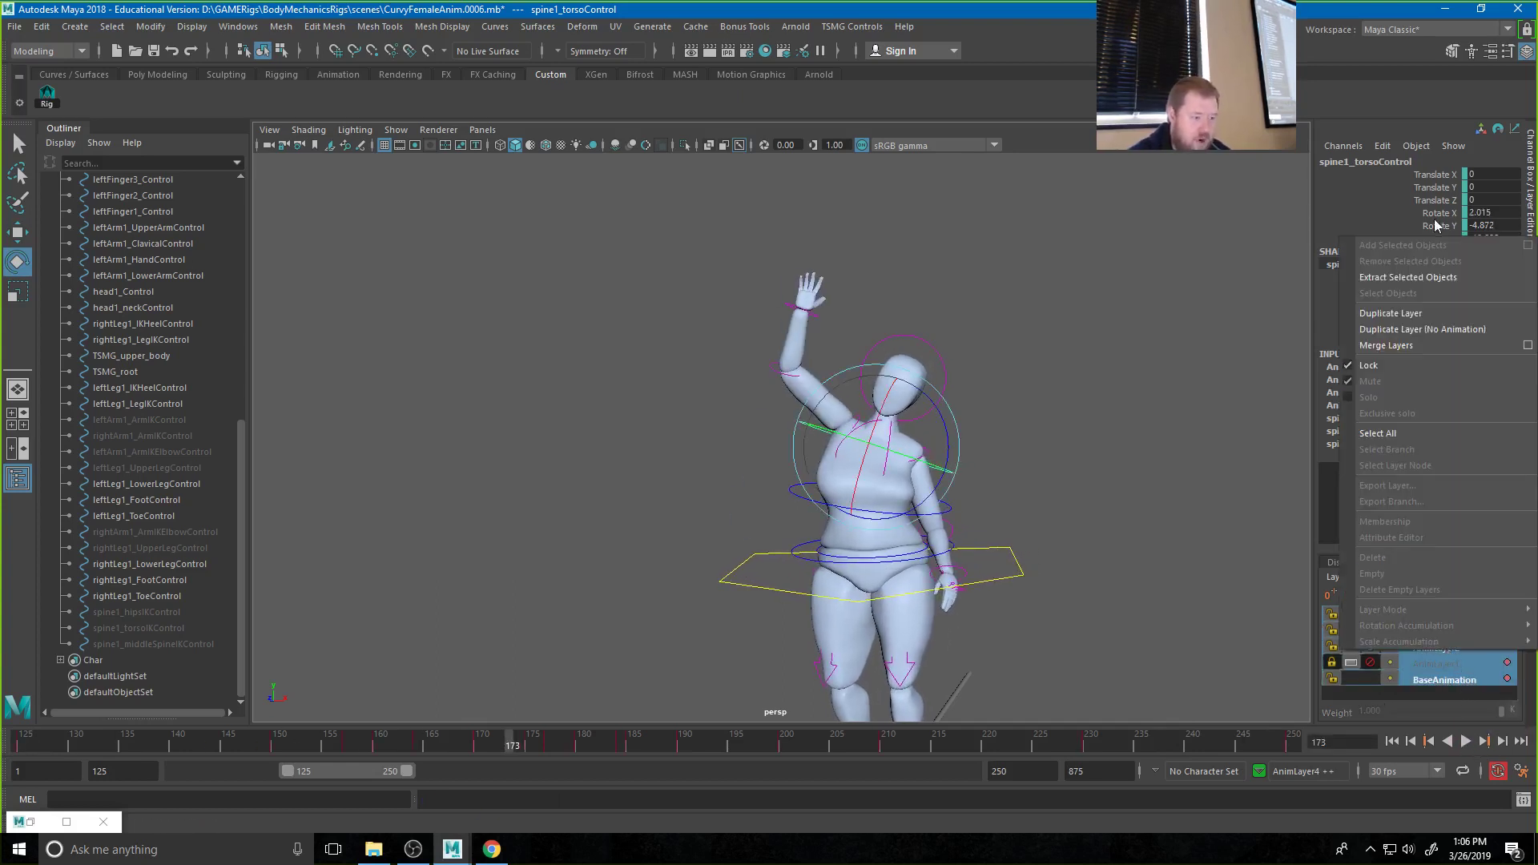
pyautogui.click(1527, 345)
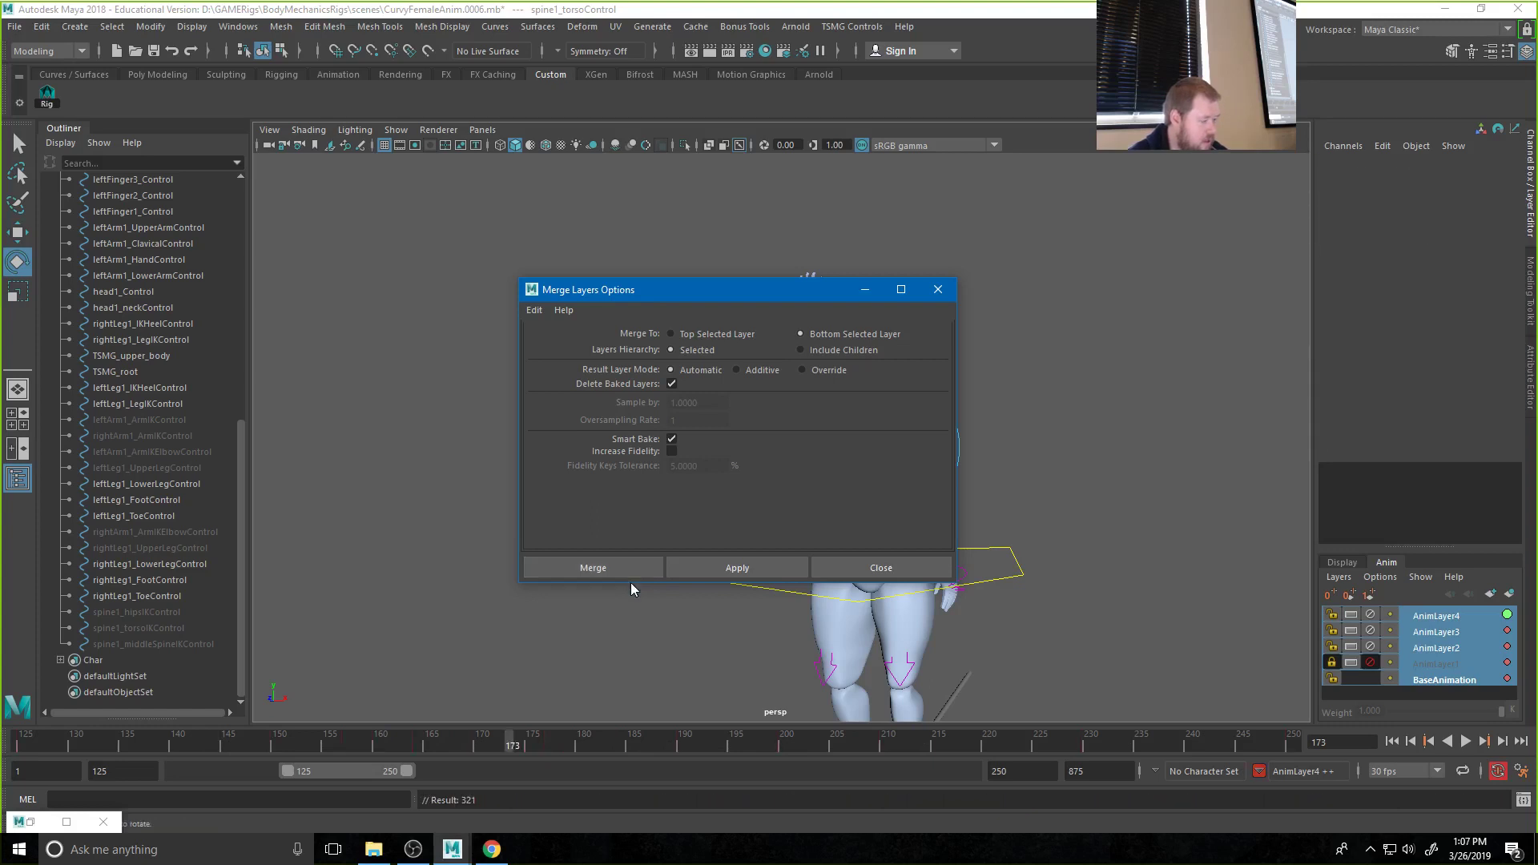
pyautogui.click(885, 567)
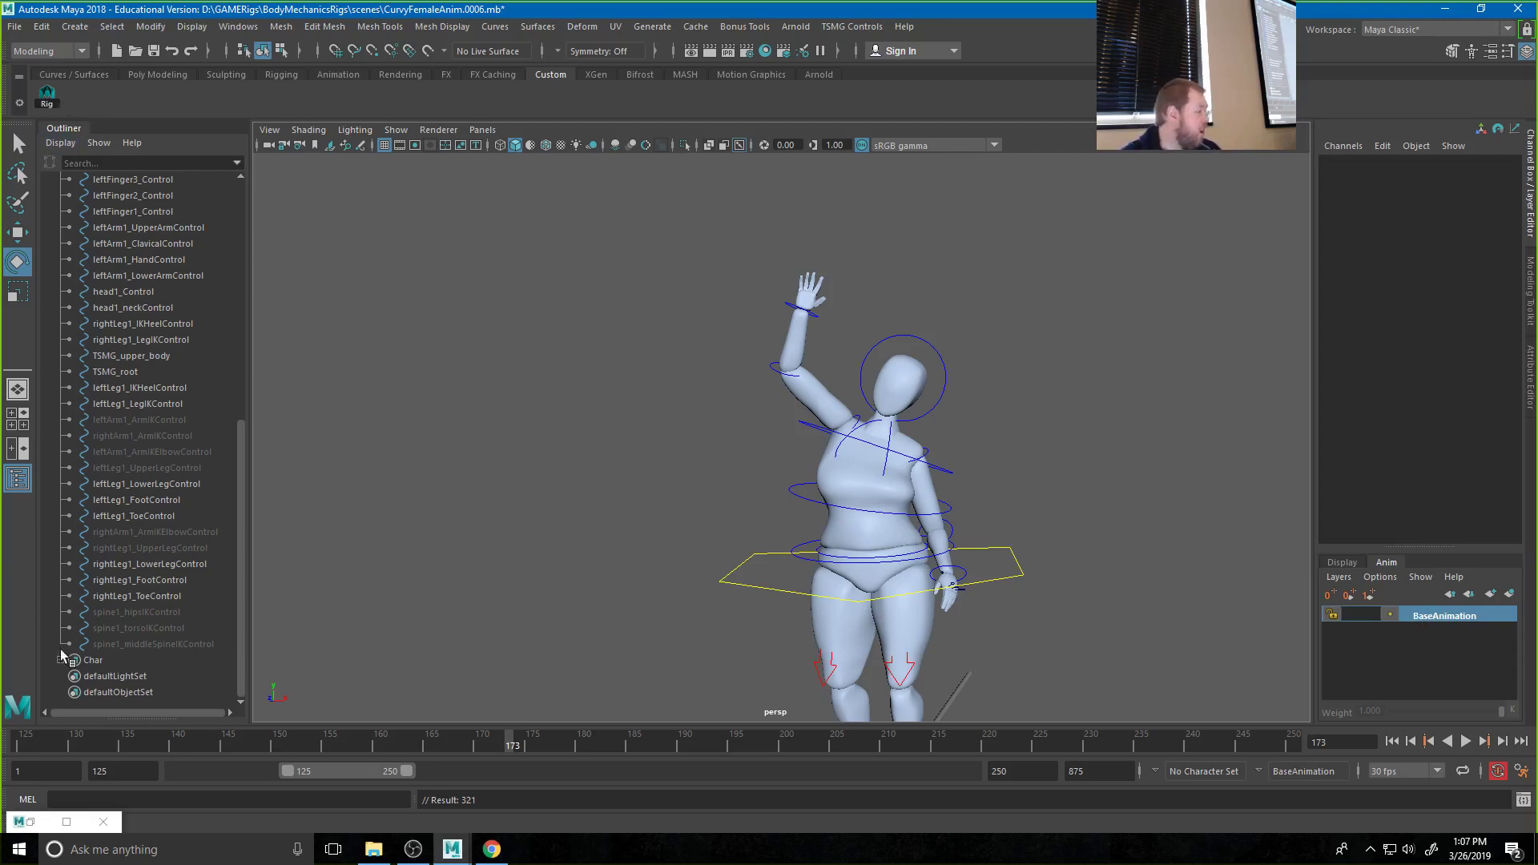
# Select every control in aToolsSet_purple_All and cut all their keys from frame 125 to 250
pyautogui.click(137, 646)
pyautogui.scroll(6, 131, 561)
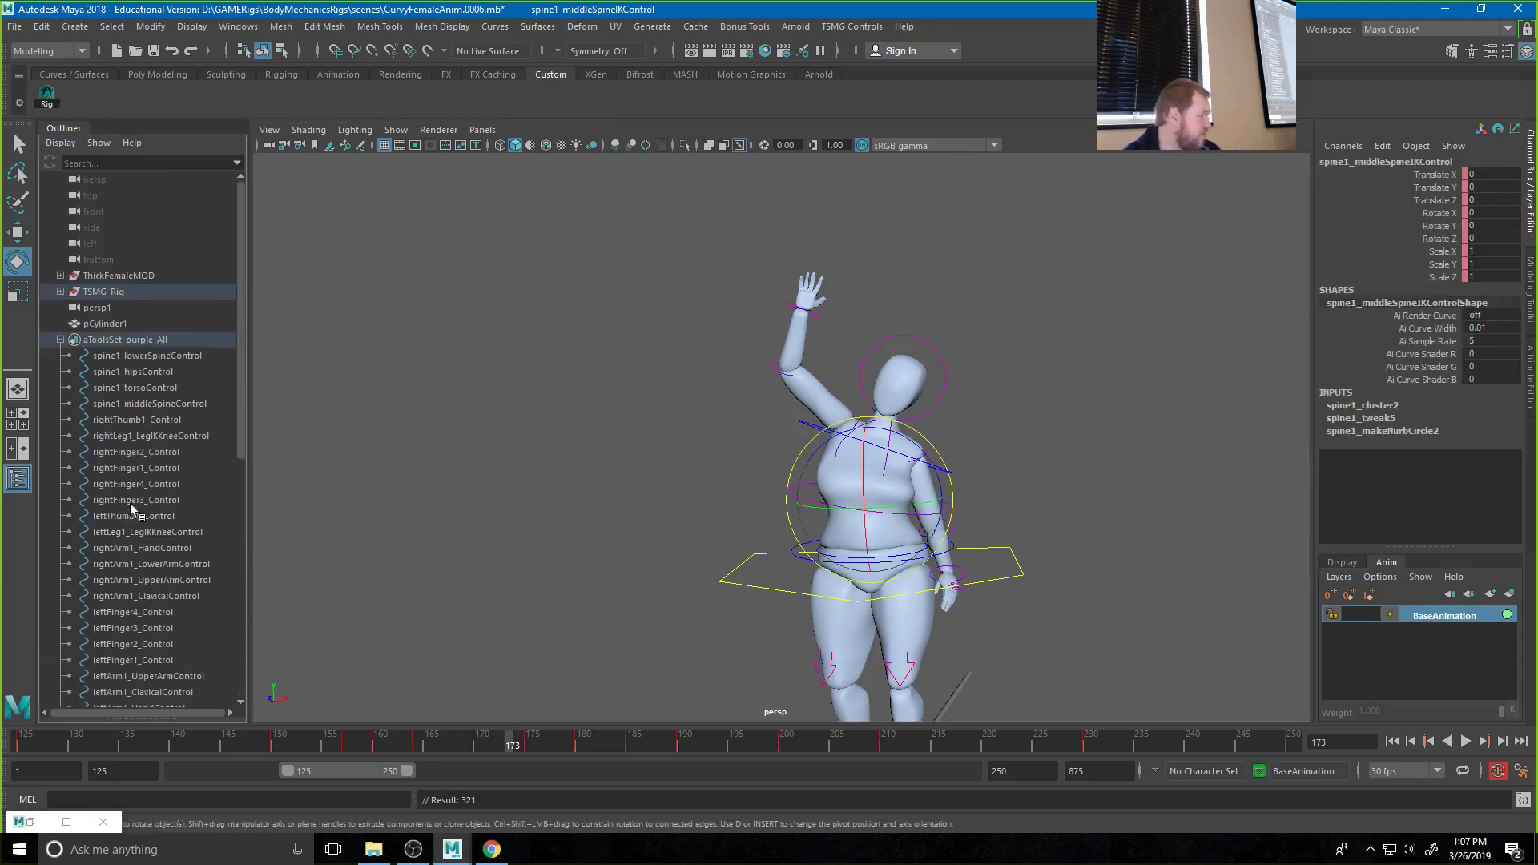
pyautogui.keyDown('shift'); pyautogui.click(132, 359); pyautogui.keyUp('shift')
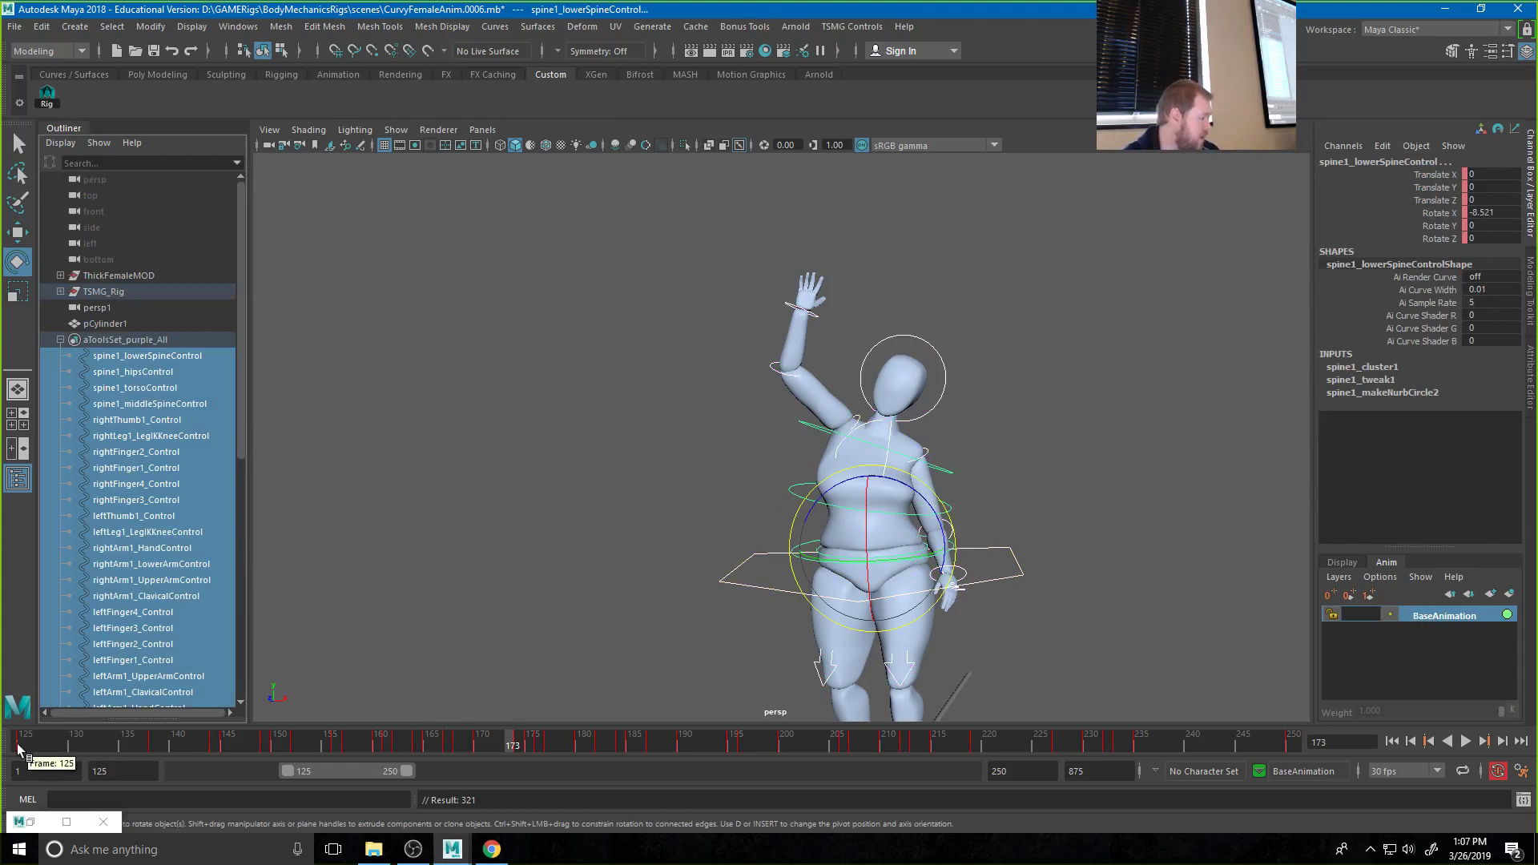
pyautogui.click(19, 745)
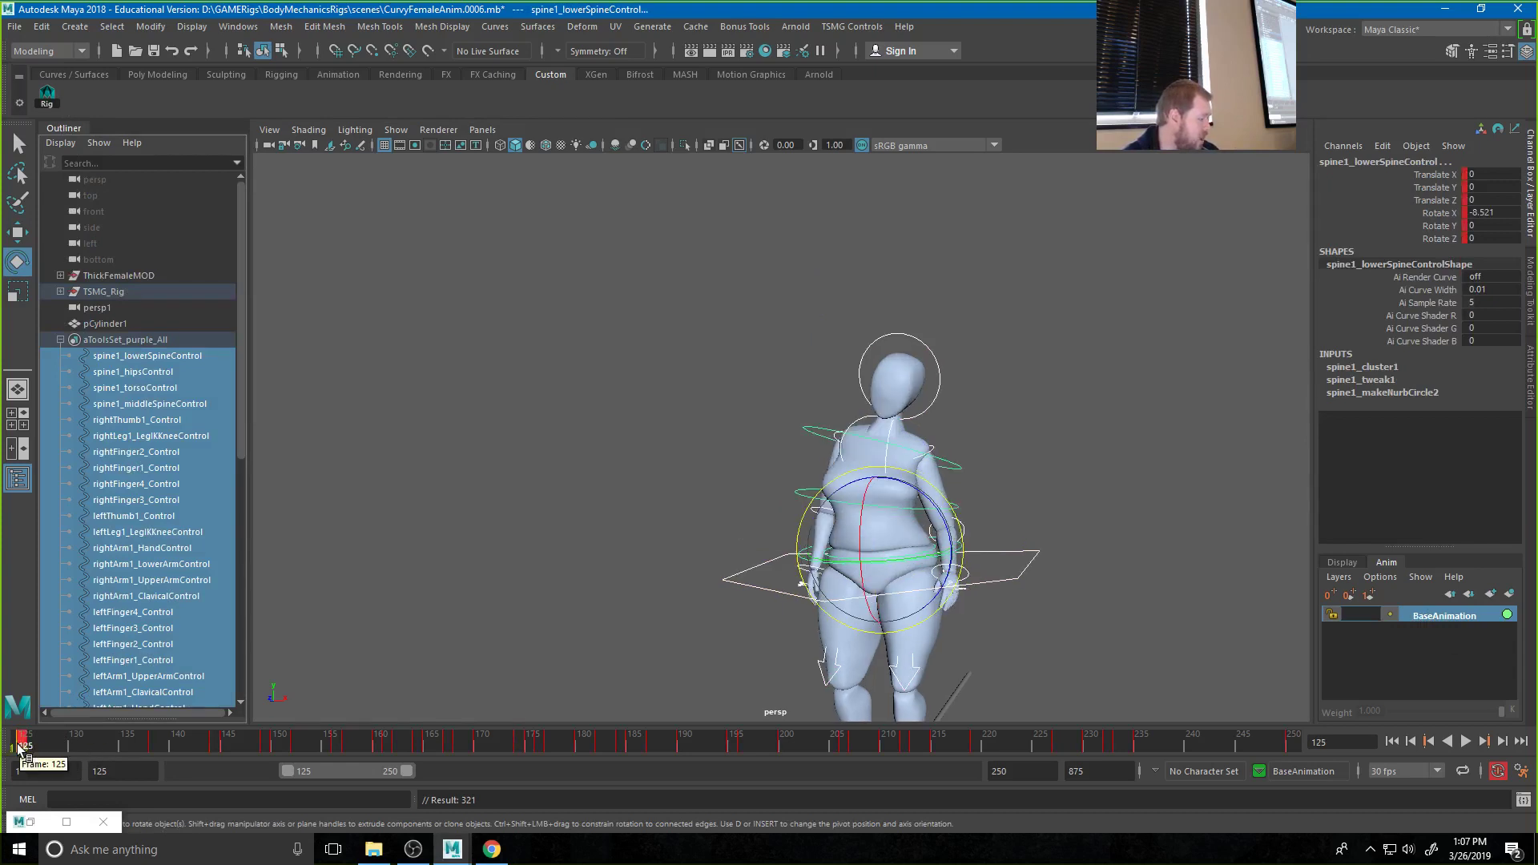
pyautogui.keyDown('shift'); pyautogui.moveTo(19, 747); pyautogui.dragTo(1314, 734); pyautogui.keyUp('shift')
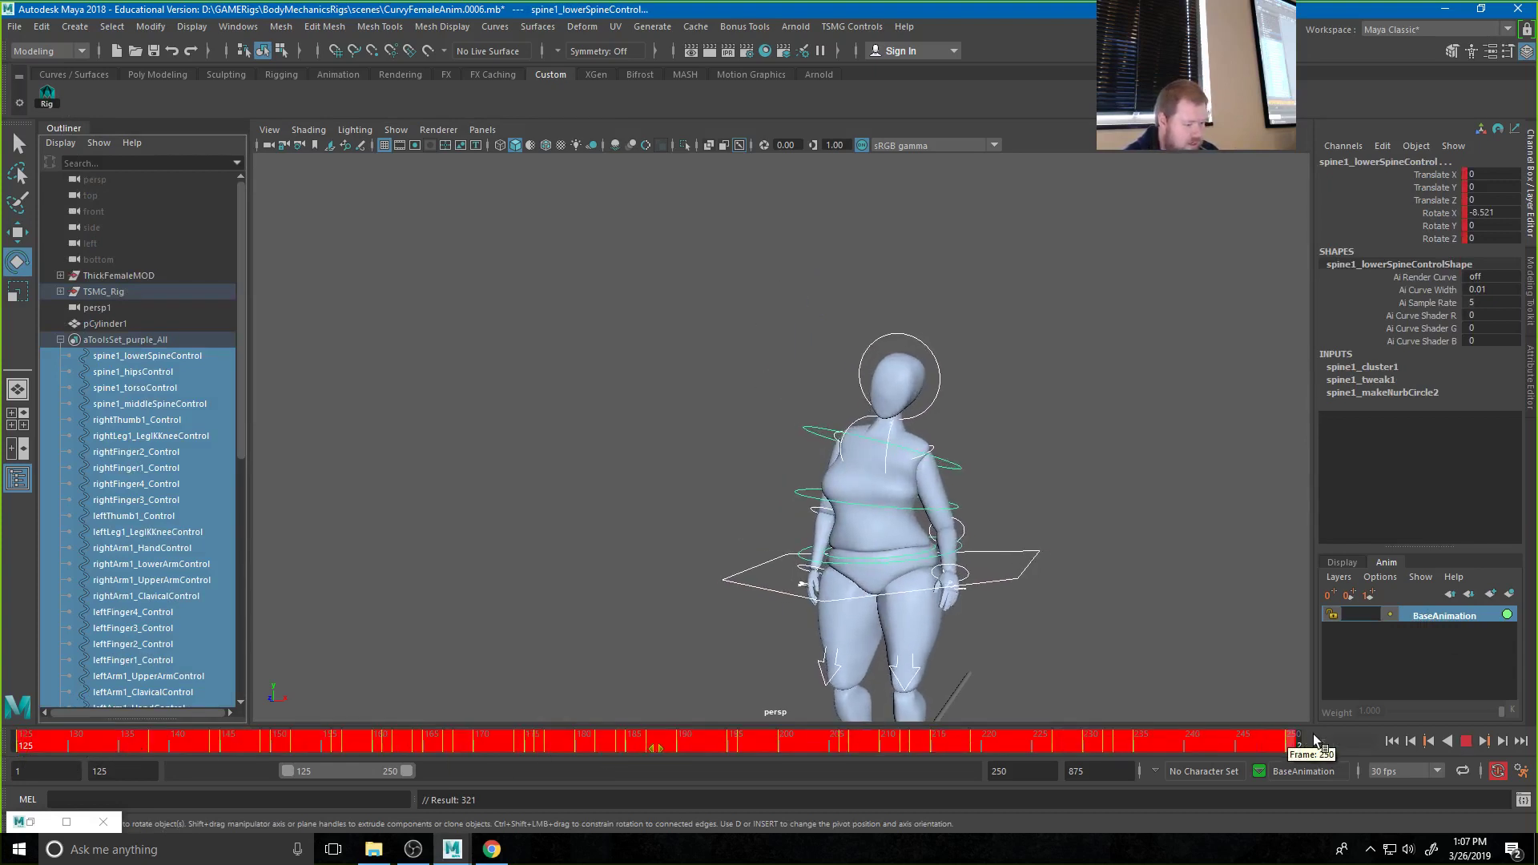
pyautogui.rightClick(1176, 745)
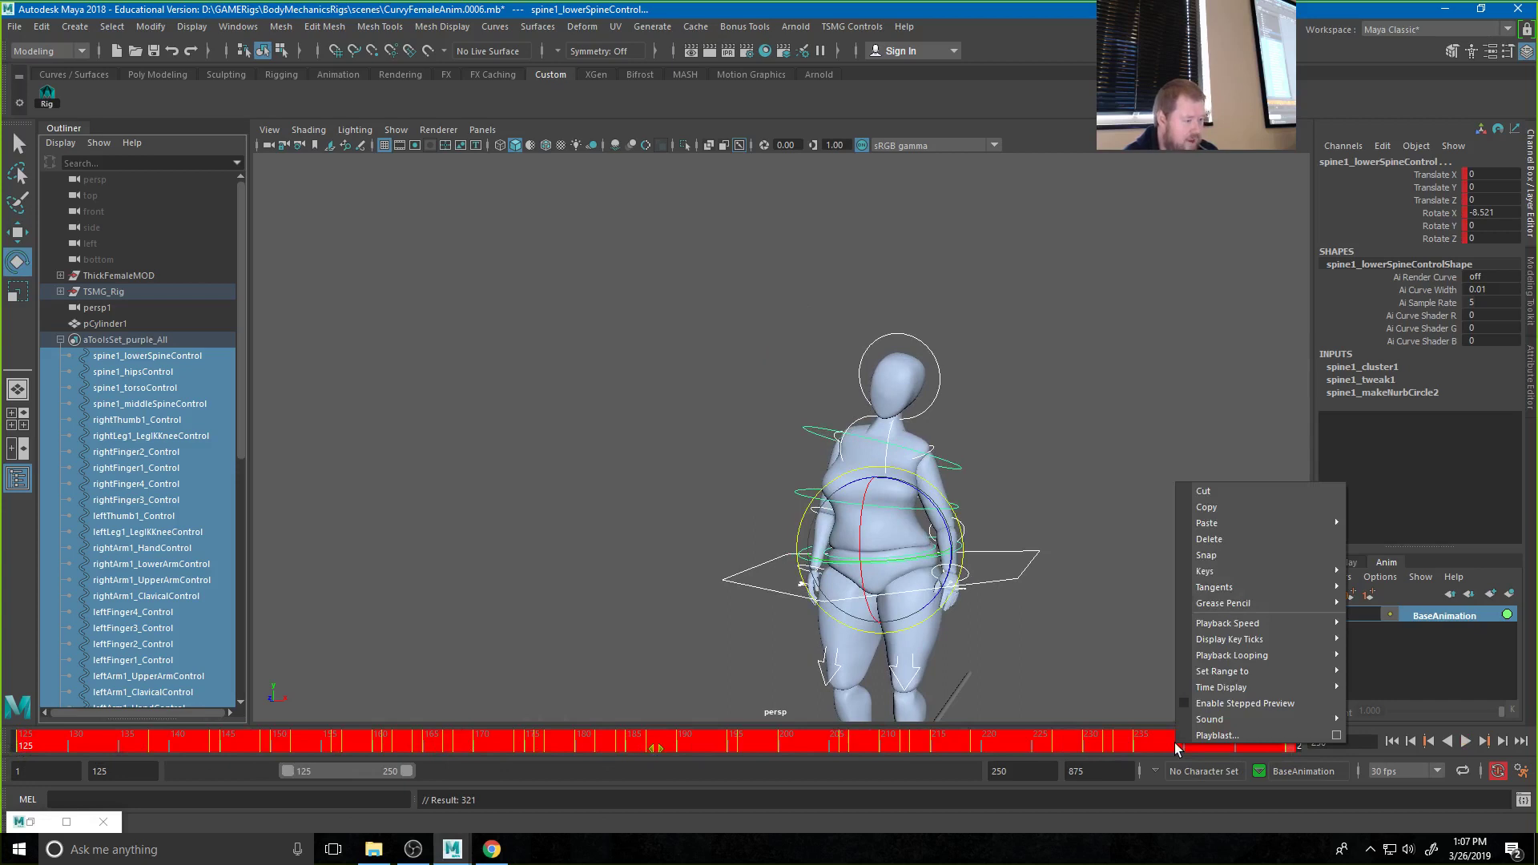
pyautogui.click(1224, 491)
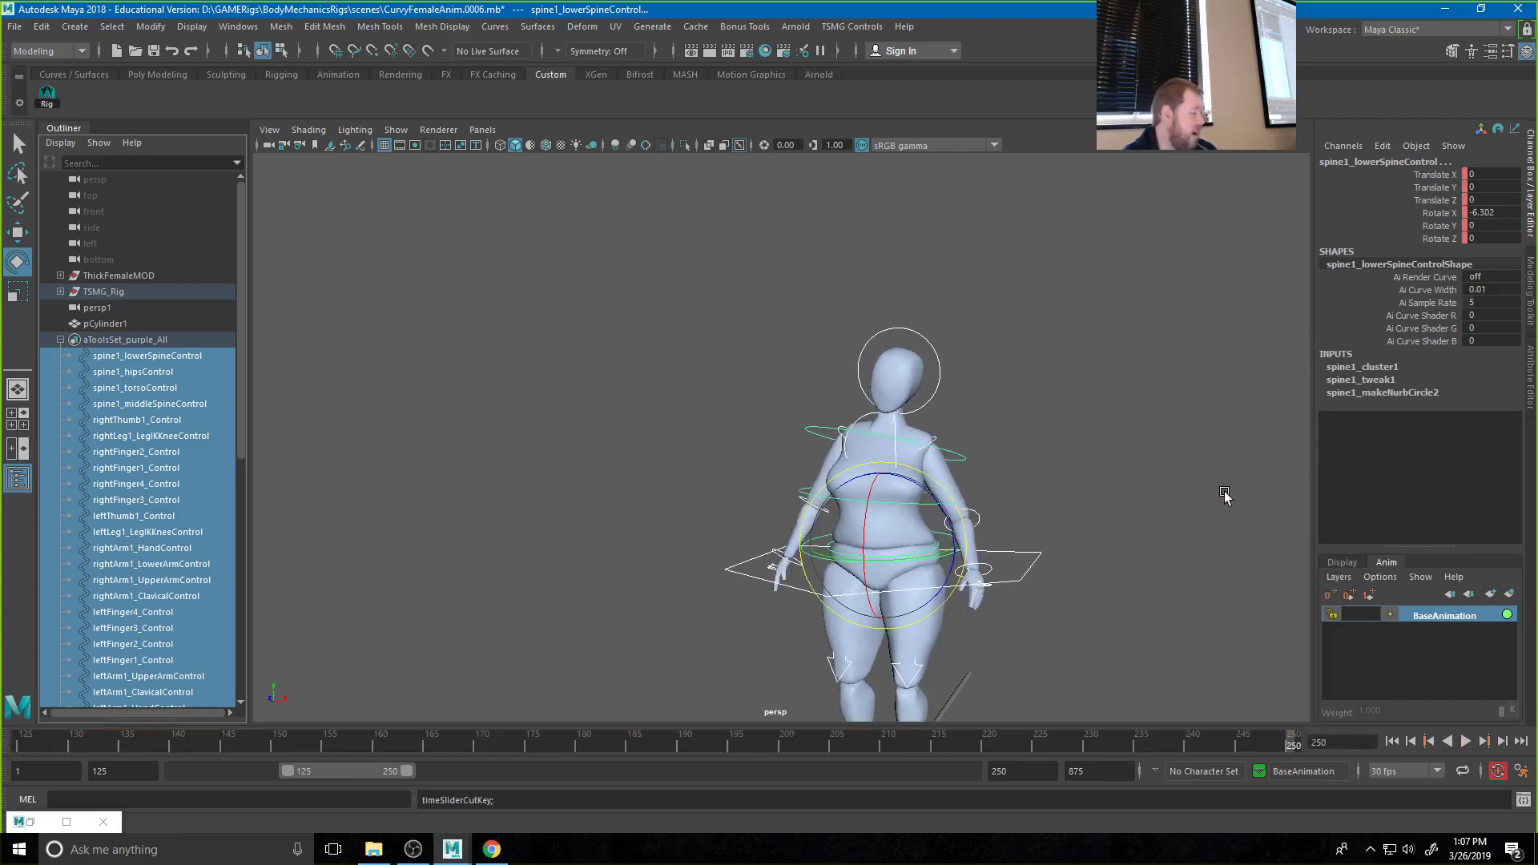
# At frame 125, create an animation layer from the selected controls and name it Anim
pyautogui.click(18, 747)
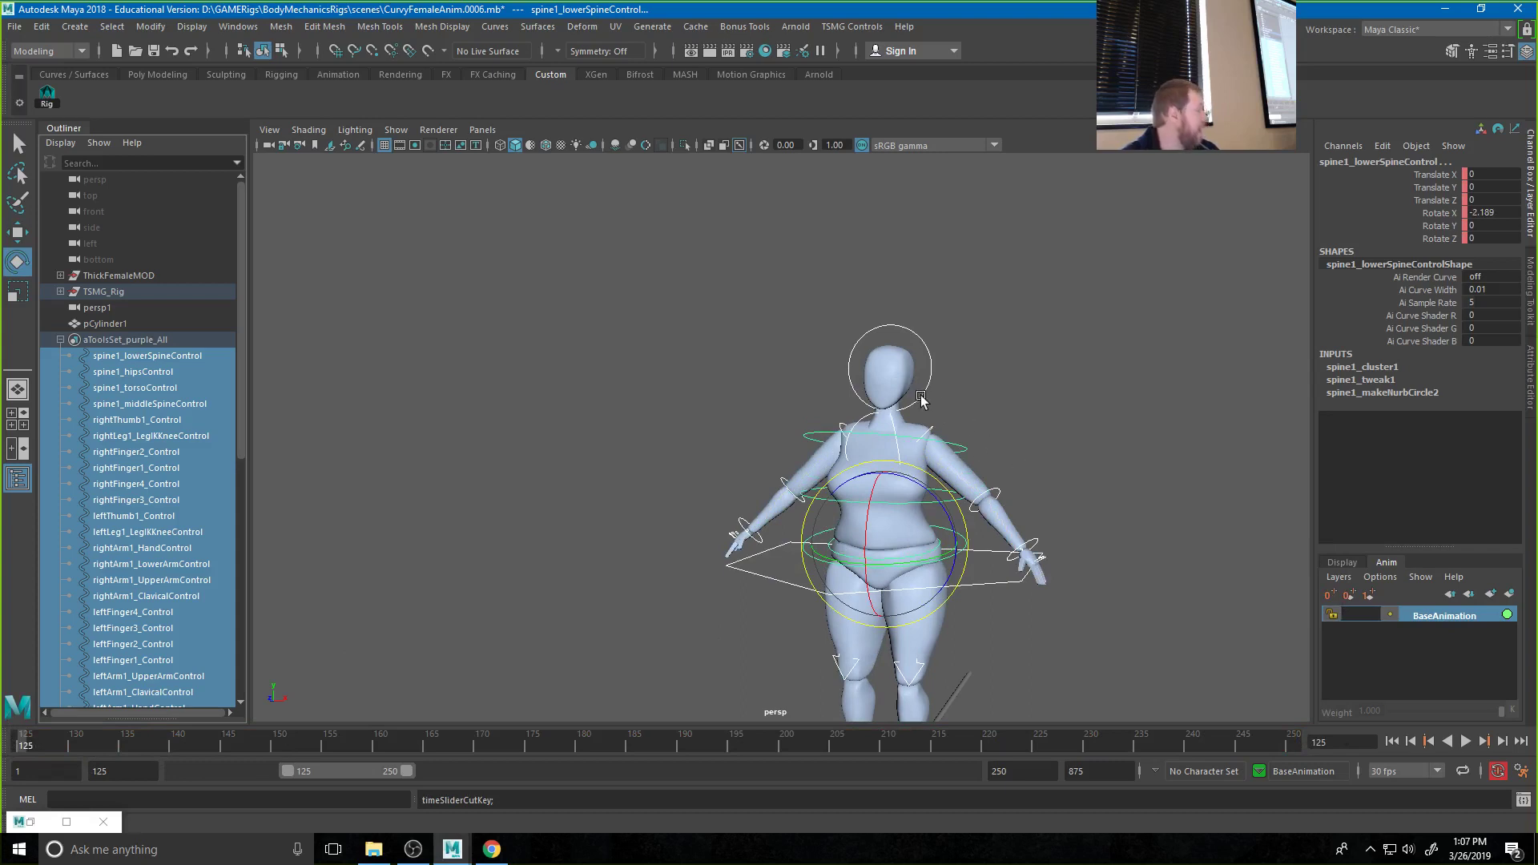
pyautogui.click(1509, 595)
pyautogui.click(1447, 616)
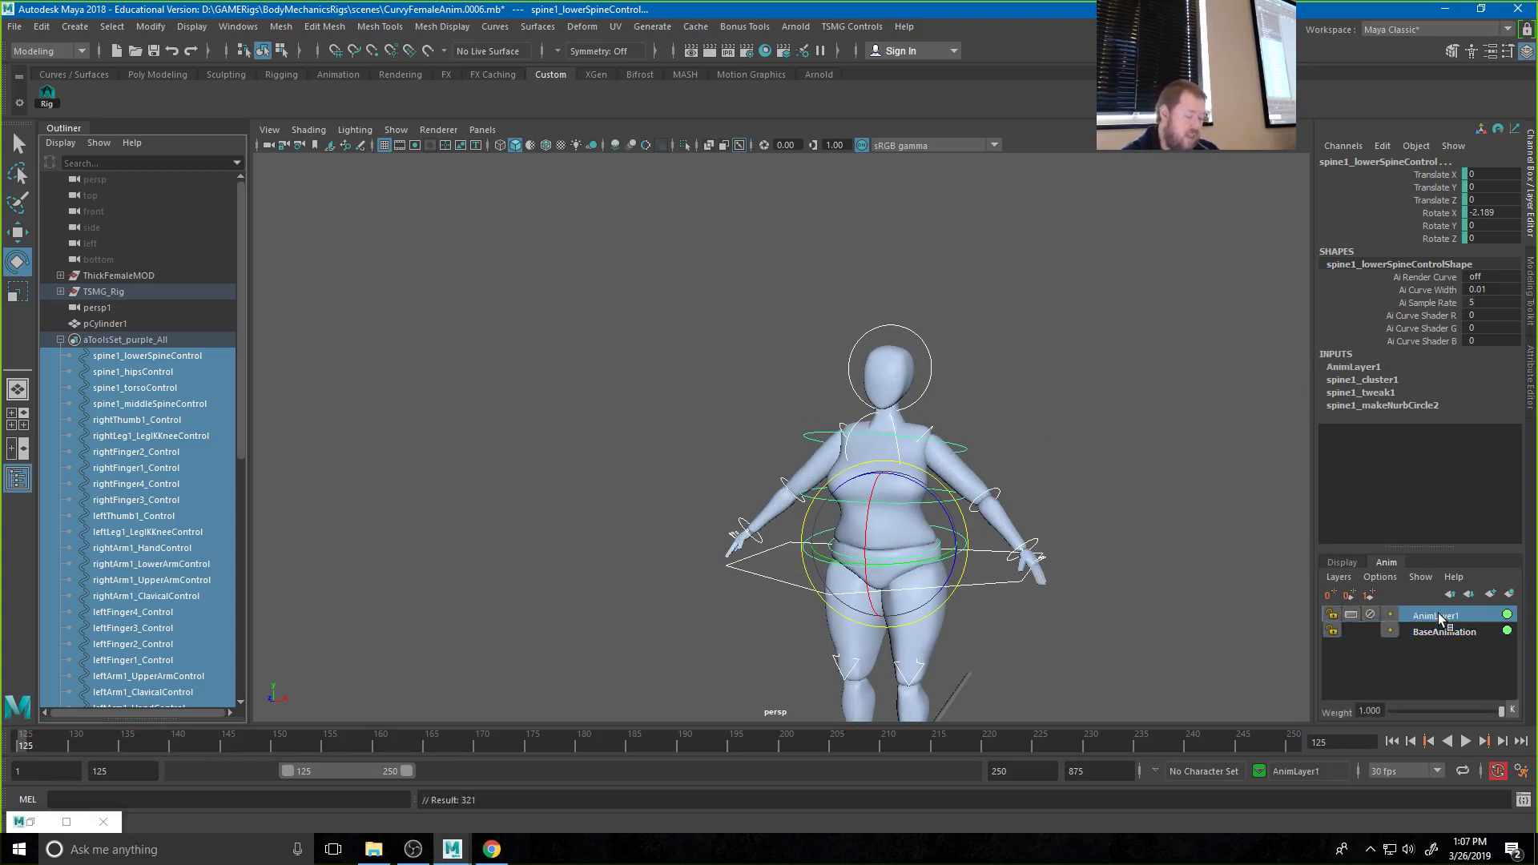
pyautogui.doubleClick(1438, 616)
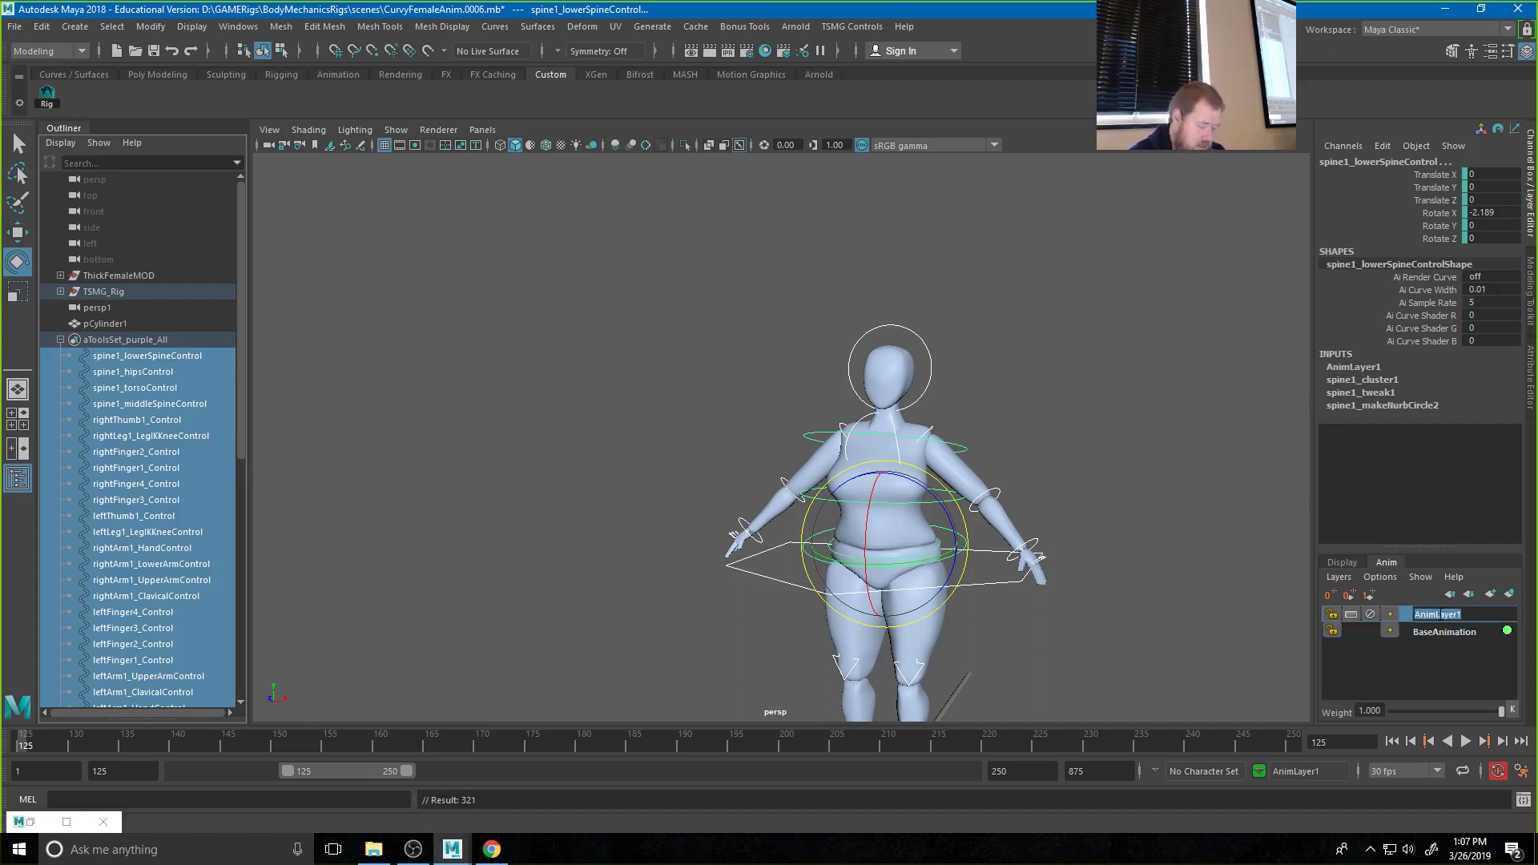
pyautogui.write('Anim')
pyautogui.press('Return')
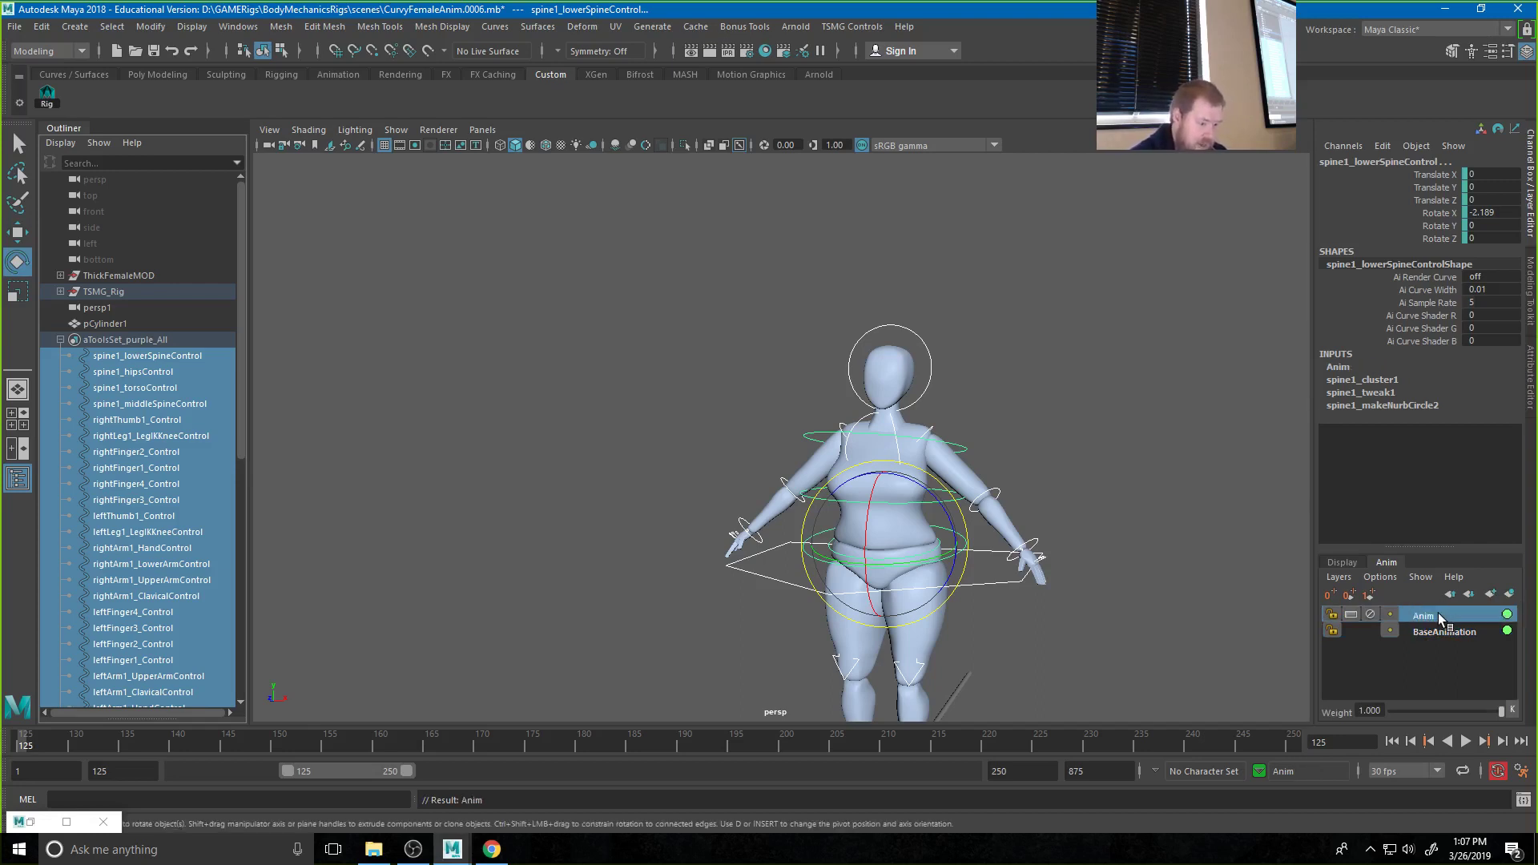
# Paste the cut keys into the Anim layer at frame 125 and review the resulting motion up to frame 250
pyautogui.rightClick(36, 743)
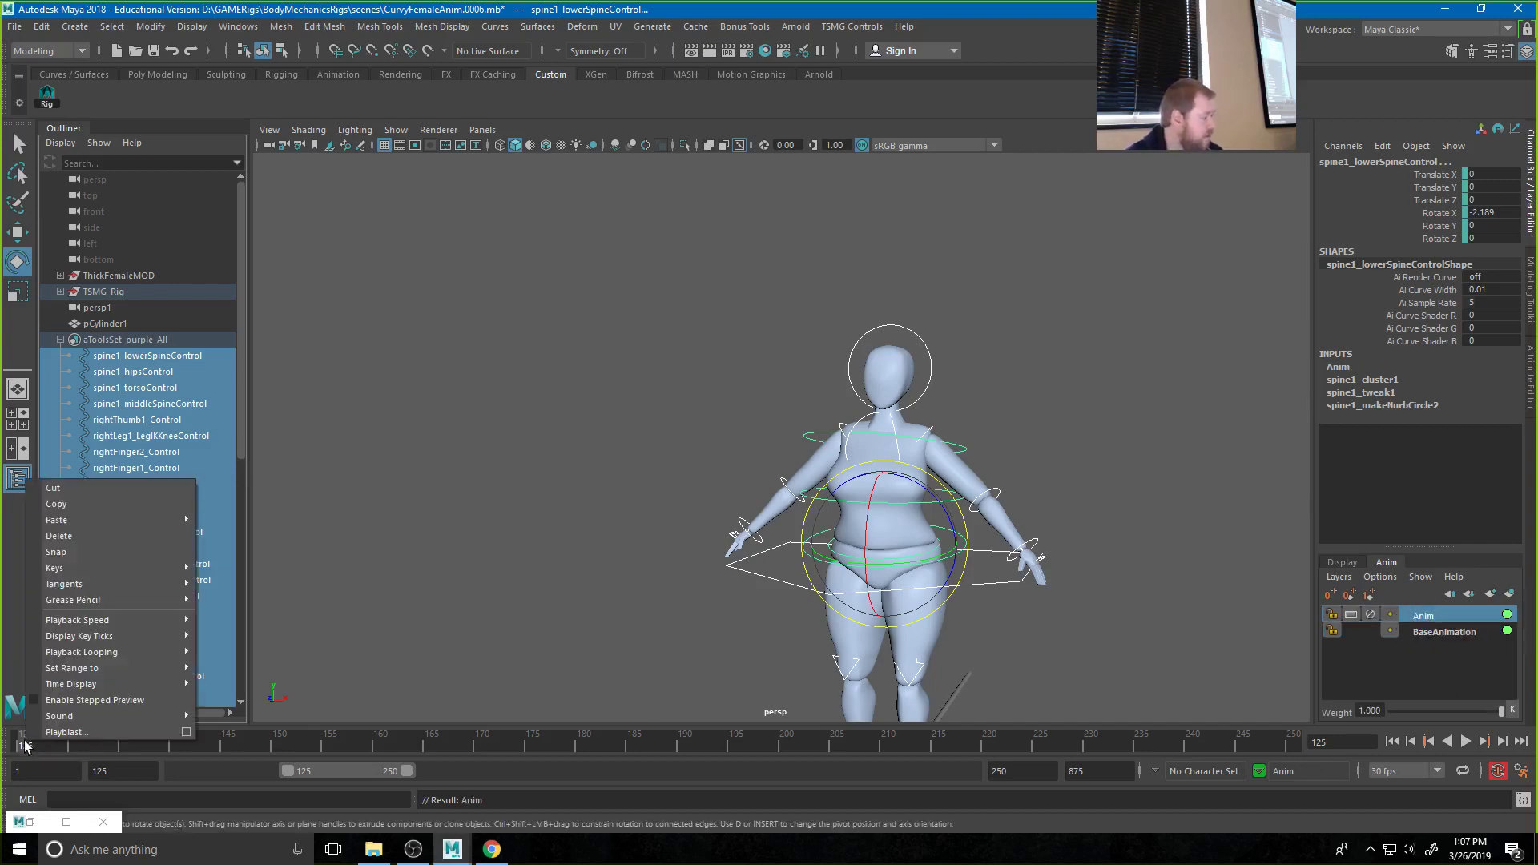
pyautogui.moveTo(72, 524)
pyautogui.click(219, 530)
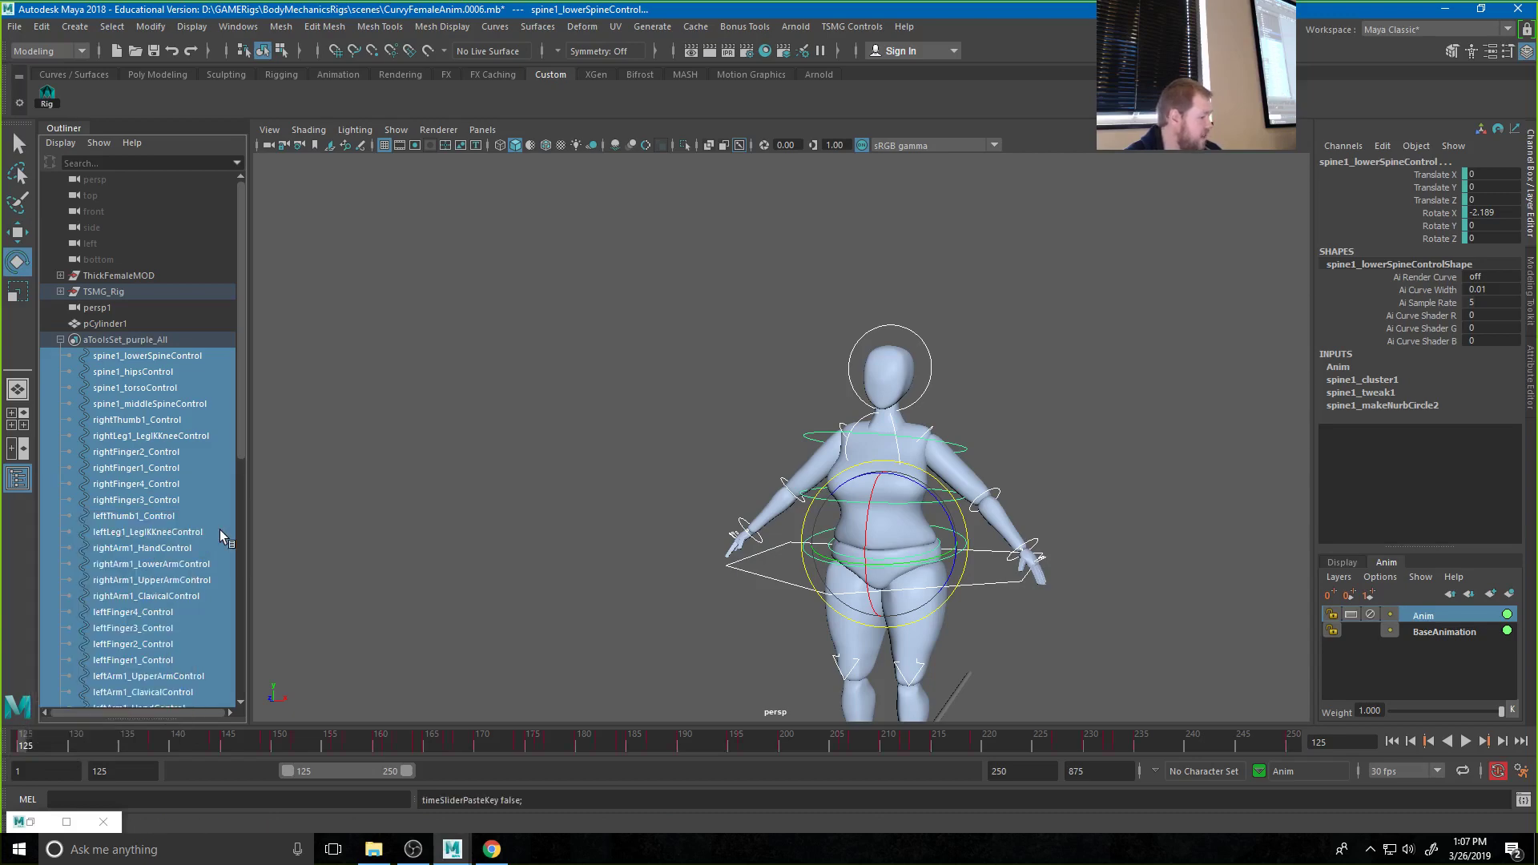
pyautogui.hotkey('alt', 'v')
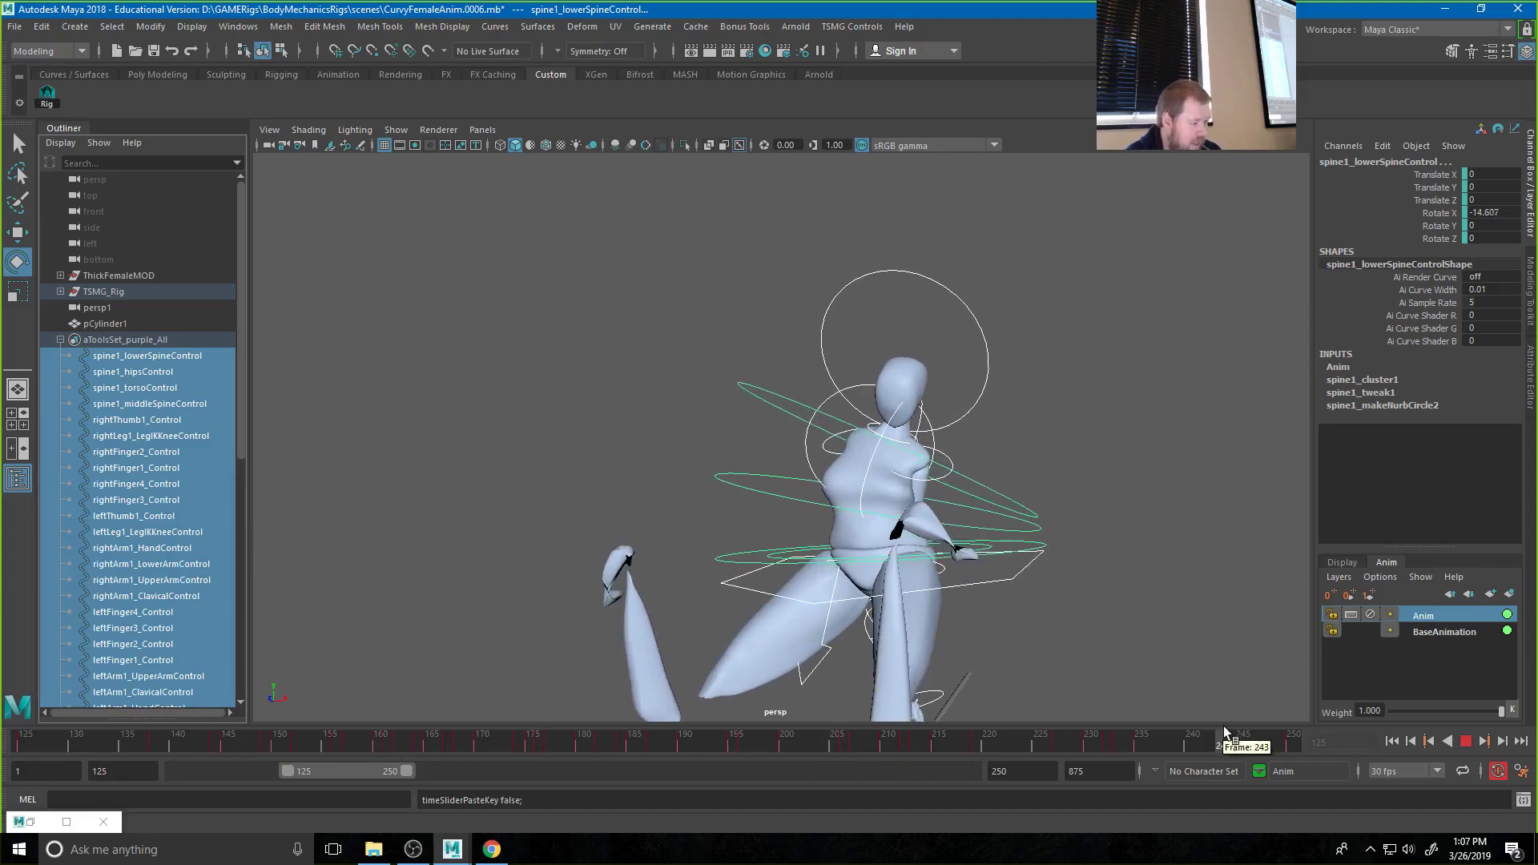
pyautogui.moveTo(760, 739); pyautogui.dragTo(565, 684)
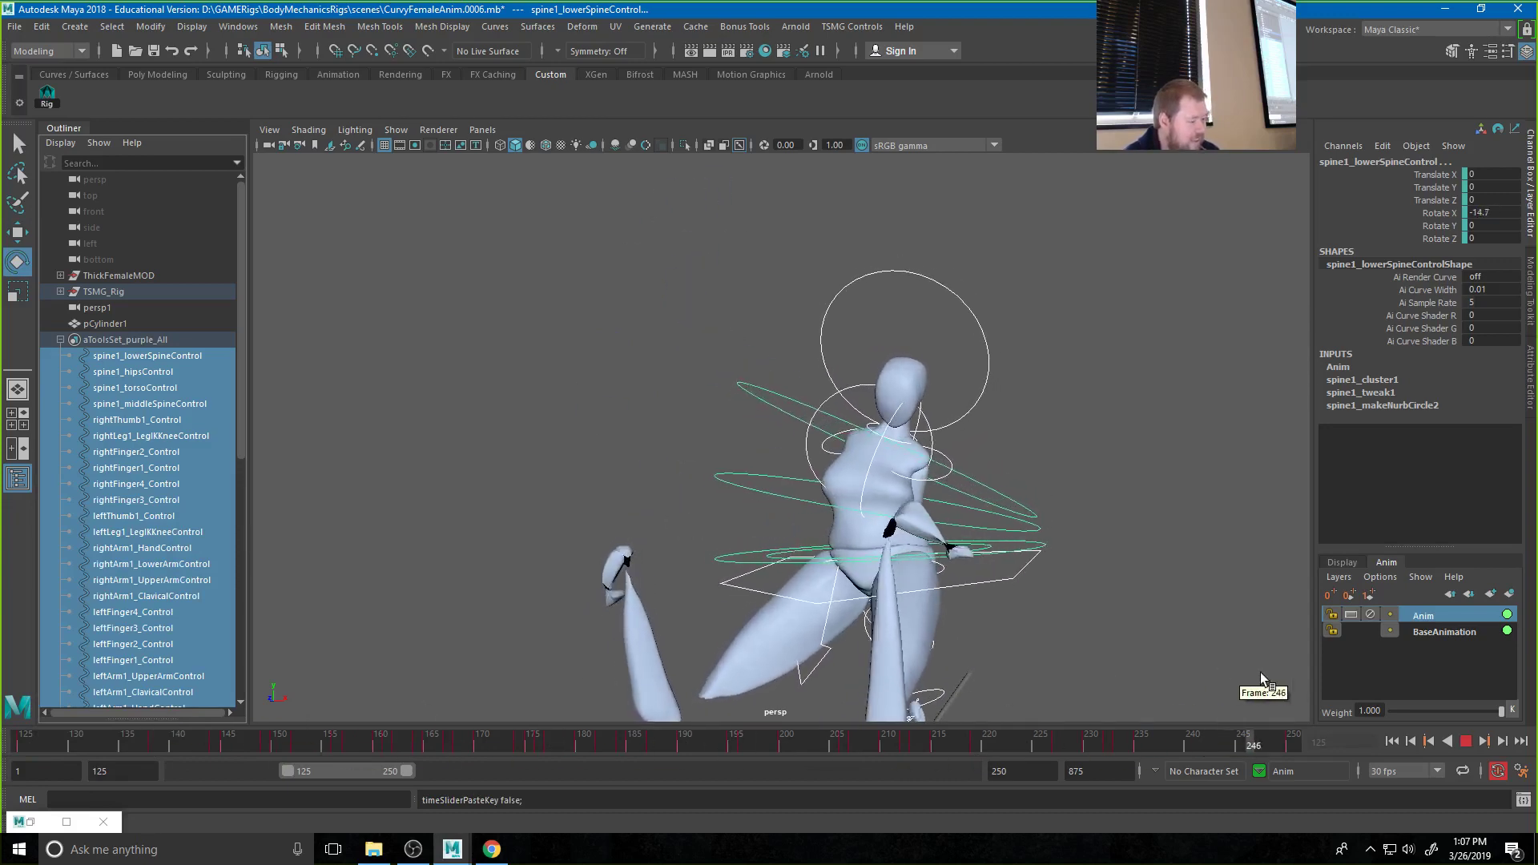
pyautogui.scroll(-5, 1085, 596)
pyautogui.keyDown('alt'); pyautogui.moveTo(1017, 596); pyautogui.dragTo(751, 615); pyautogui.keyUp('alt')
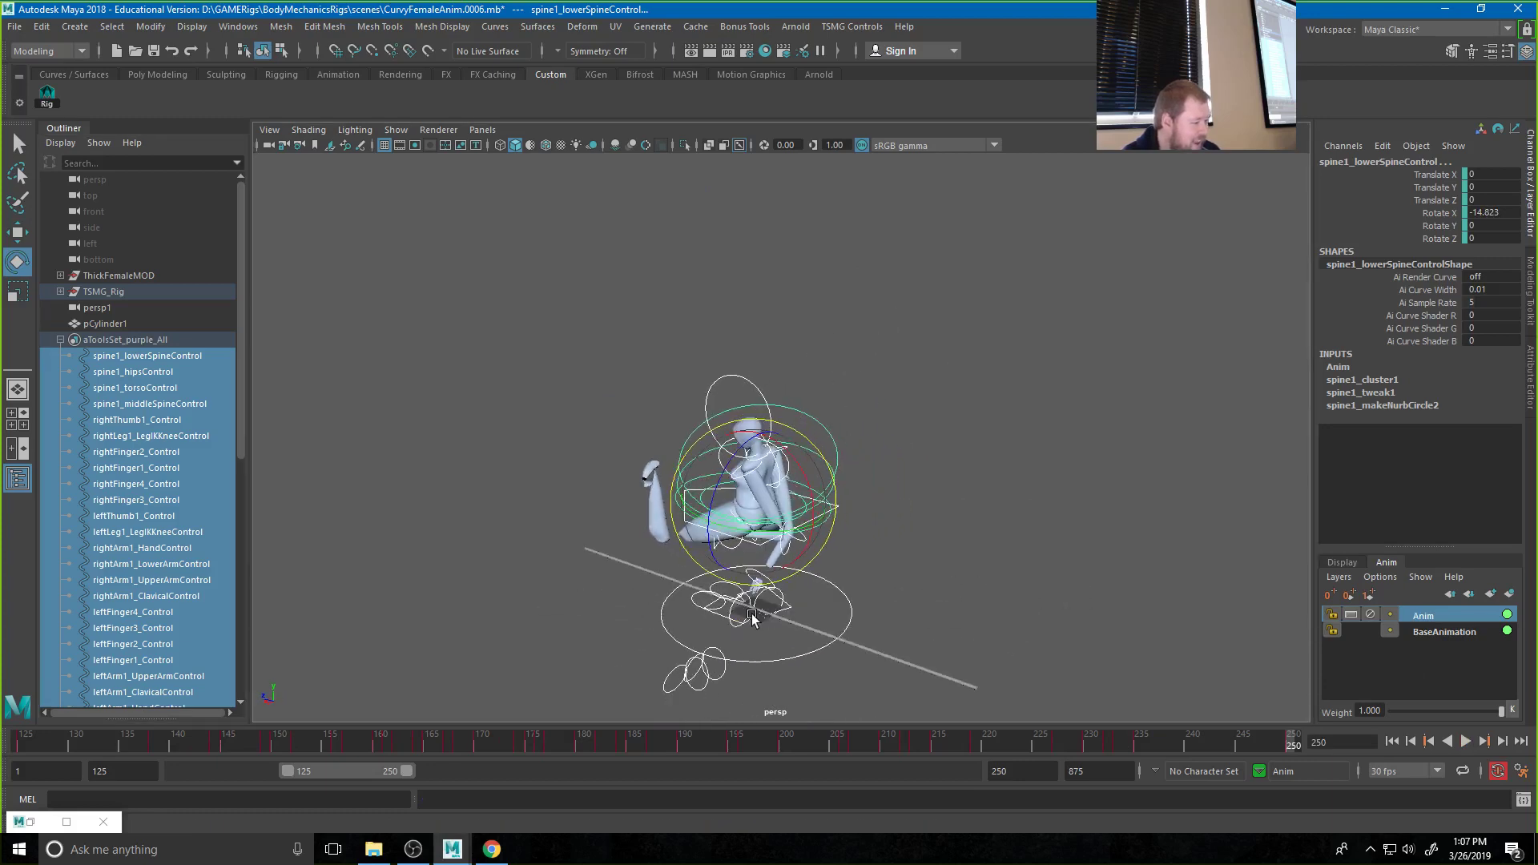
# Set the Anim layer's mode to Override
pyautogui.rightClick(1430, 621)
pyautogui.moveTo(1400, 614)
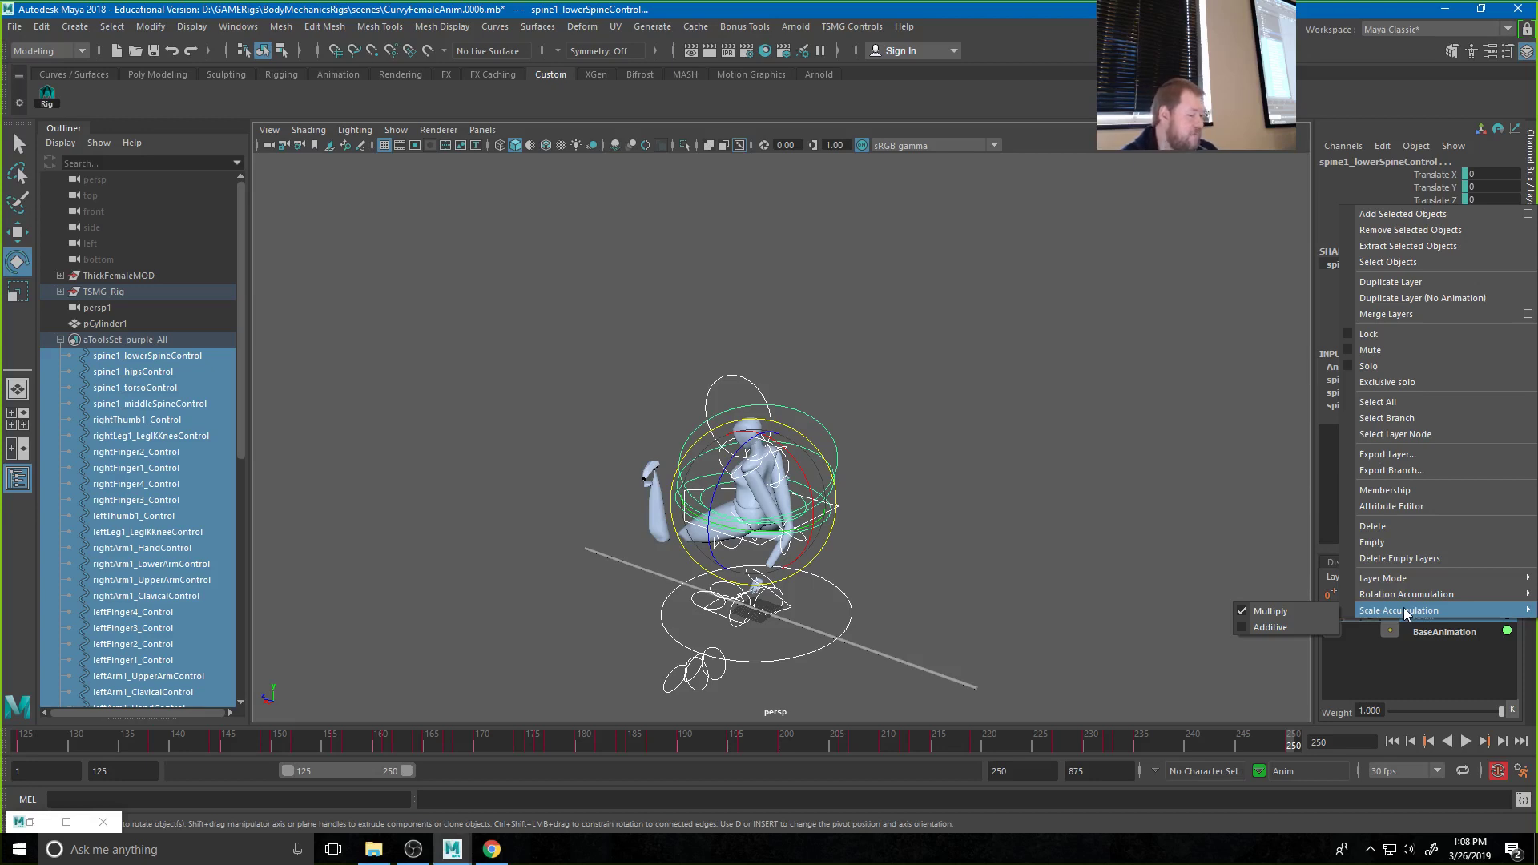
pyautogui.click(1170, 518)
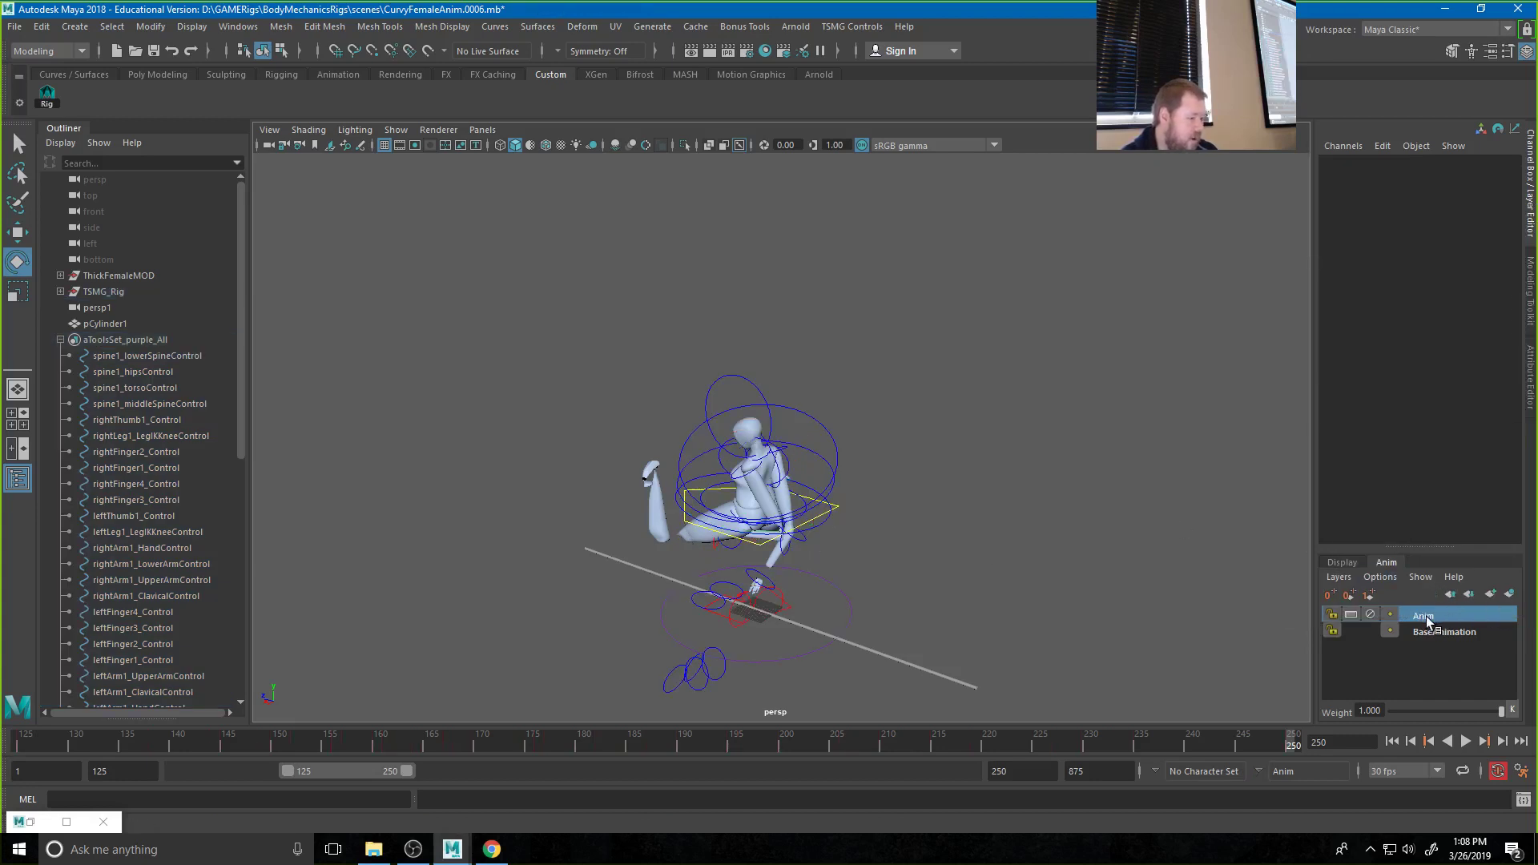
pyautogui.rightClick(1428, 622)
pyautogui.moveTo(1400, 579)
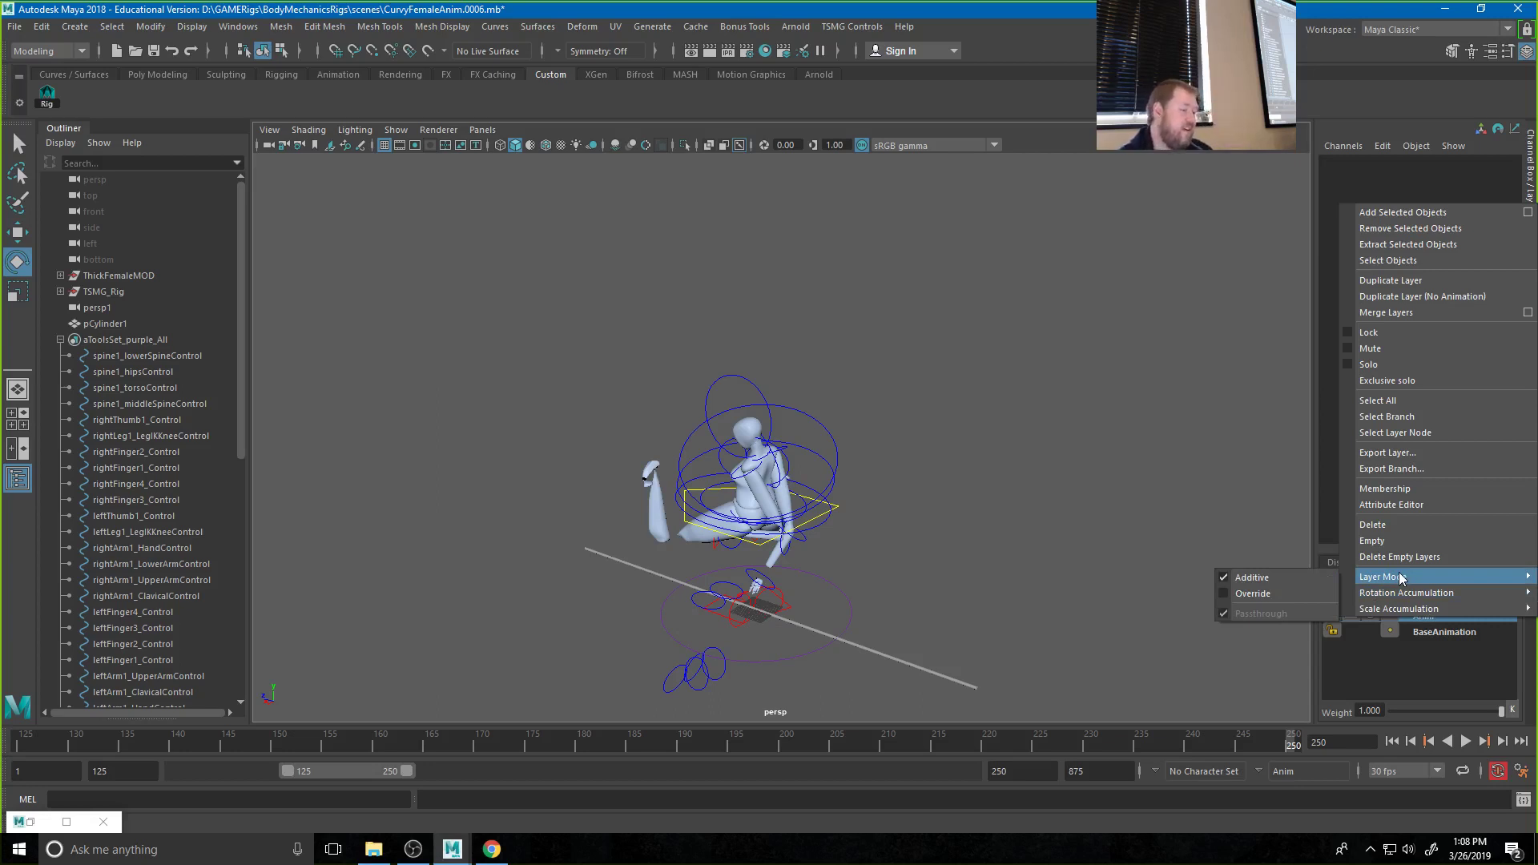
pyautogui.click(1226, 593)
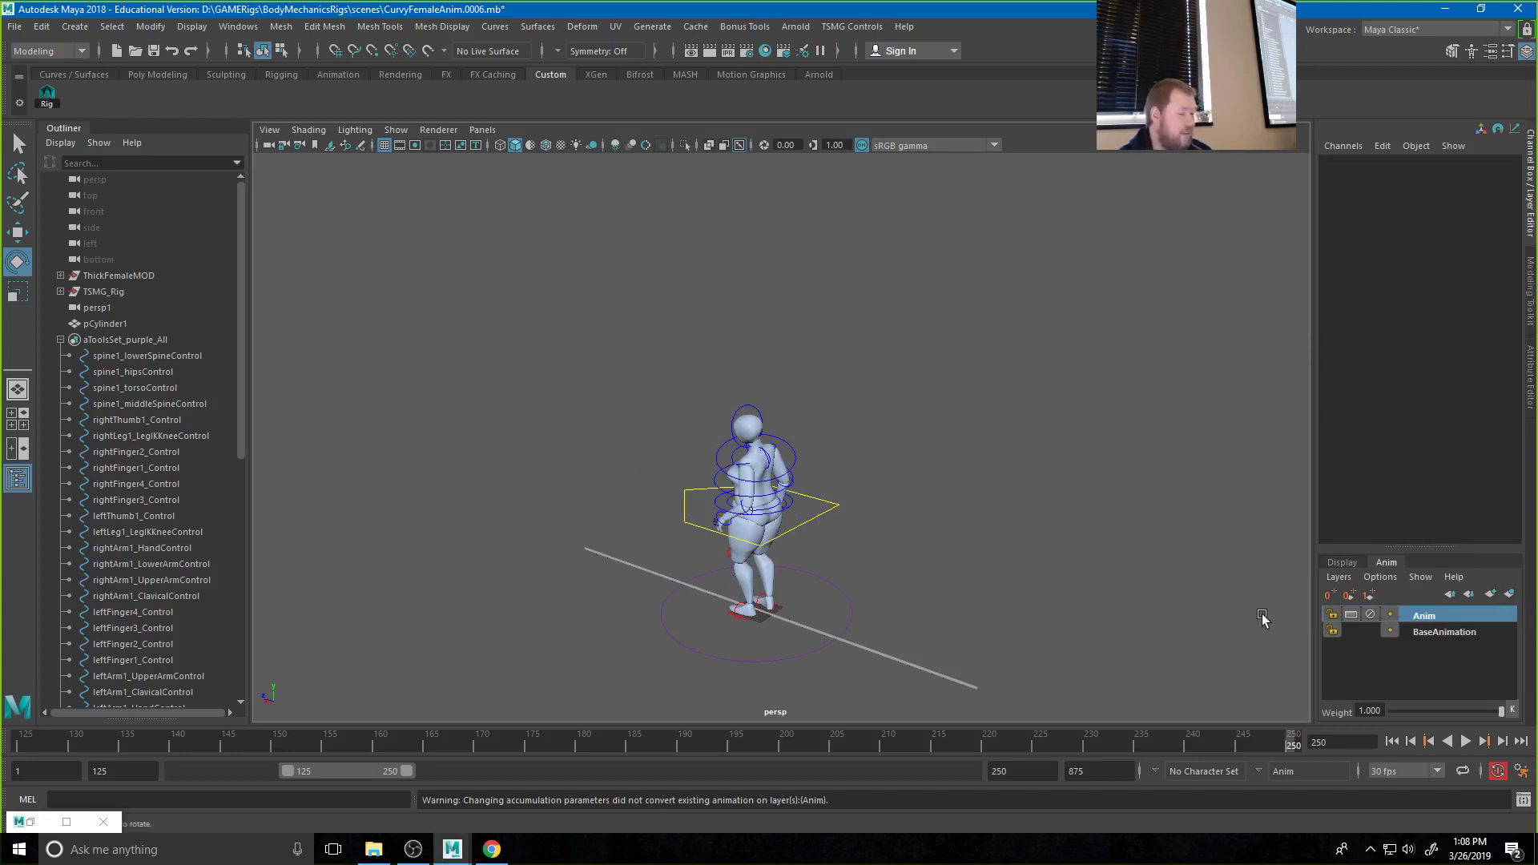
# Mute the Anim layer, make BaseAnimation the active layer, and review the base pose across frames 125 to 250
pyautogui.click(1370, 615)
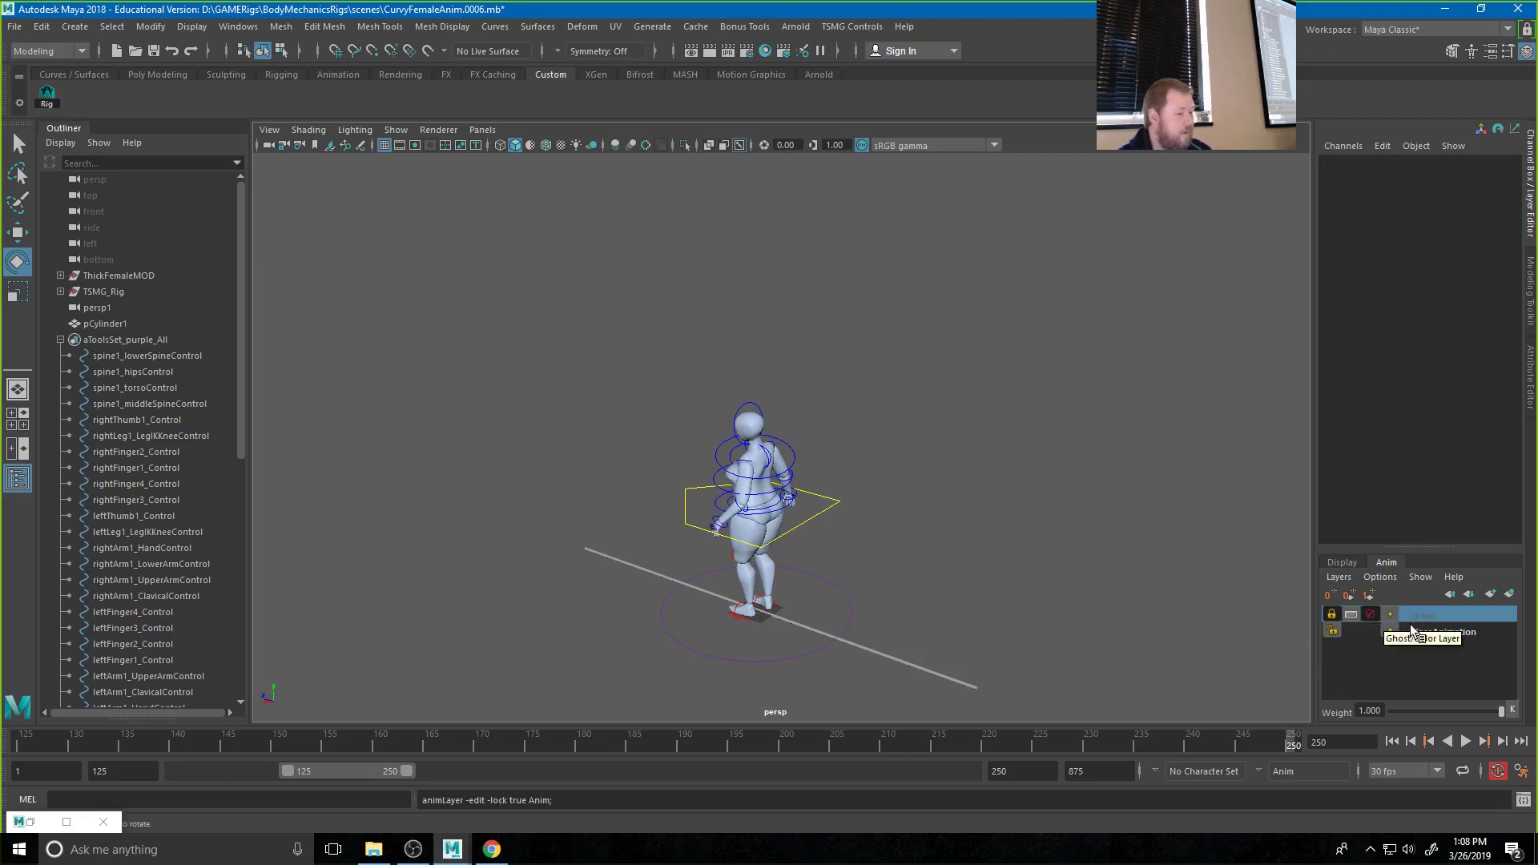
pyautogui.click(1368, 617)
pyautogui.click(1425, 631)
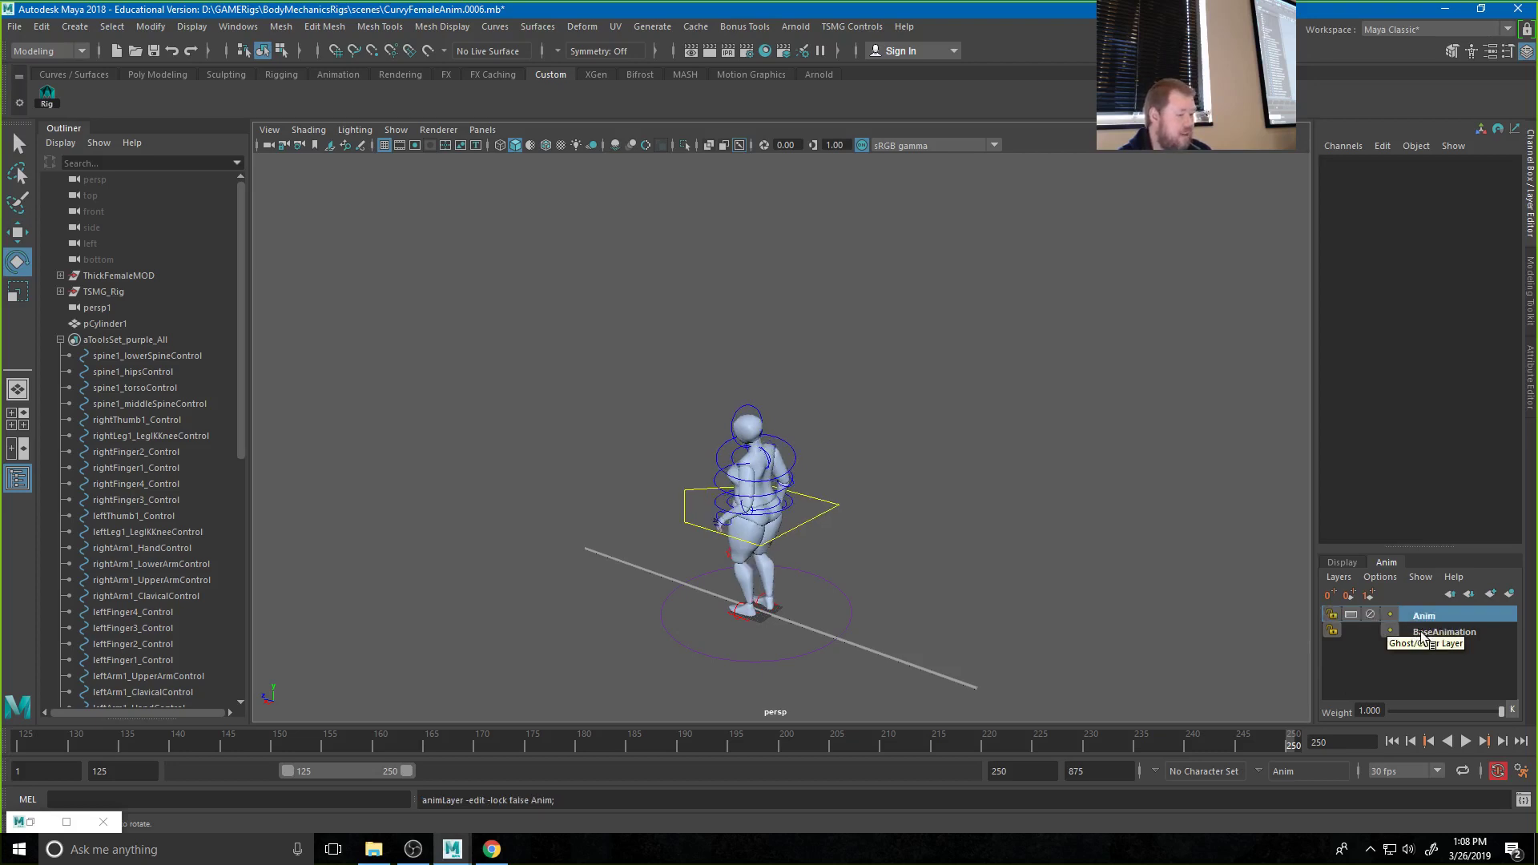
pyautogui.click(1368, 614)
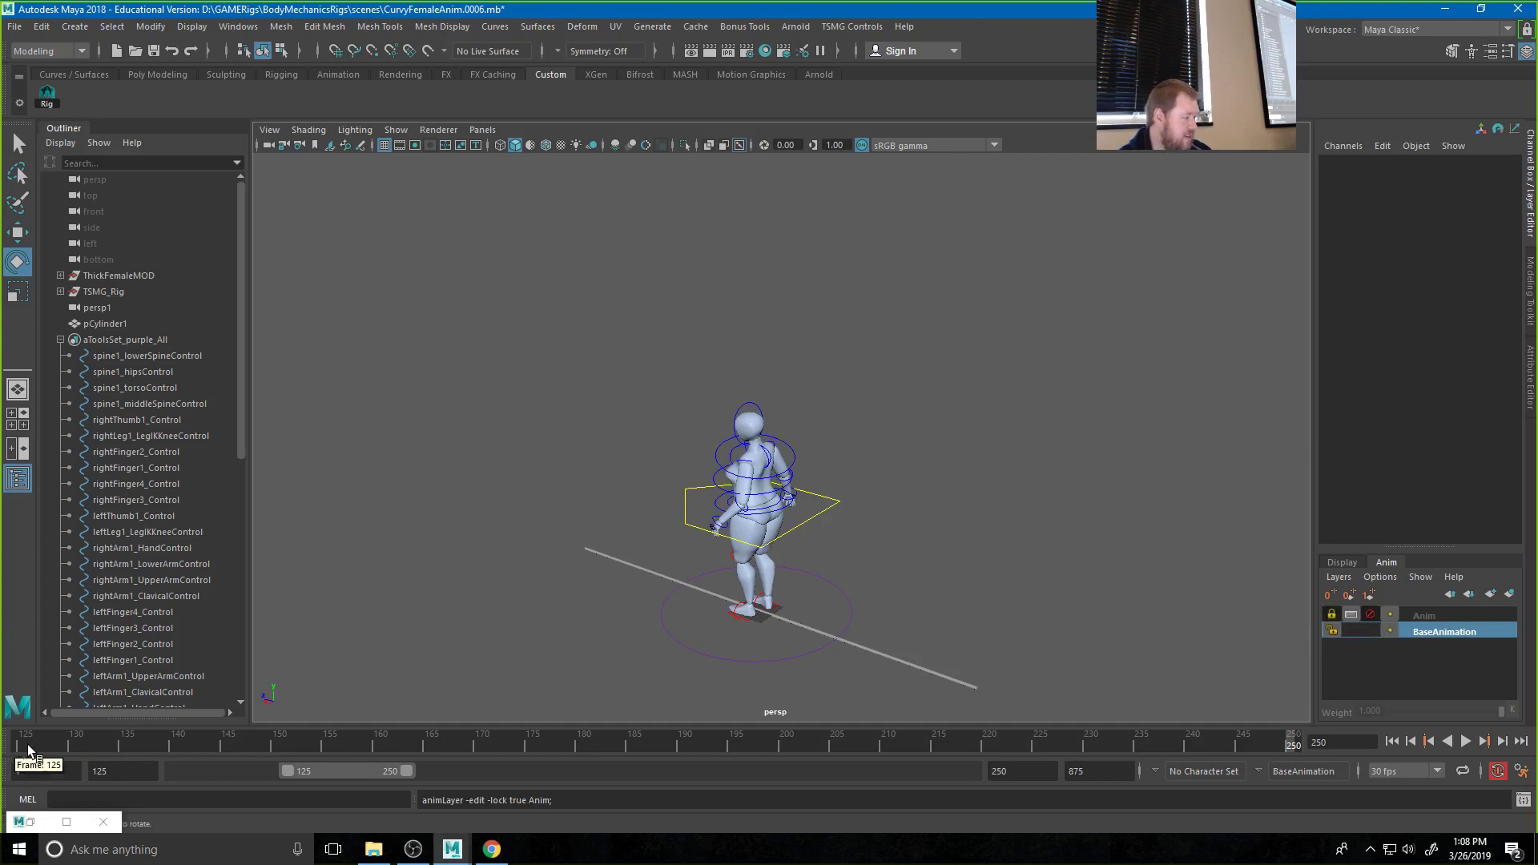
pyautogui.click(22, 748)
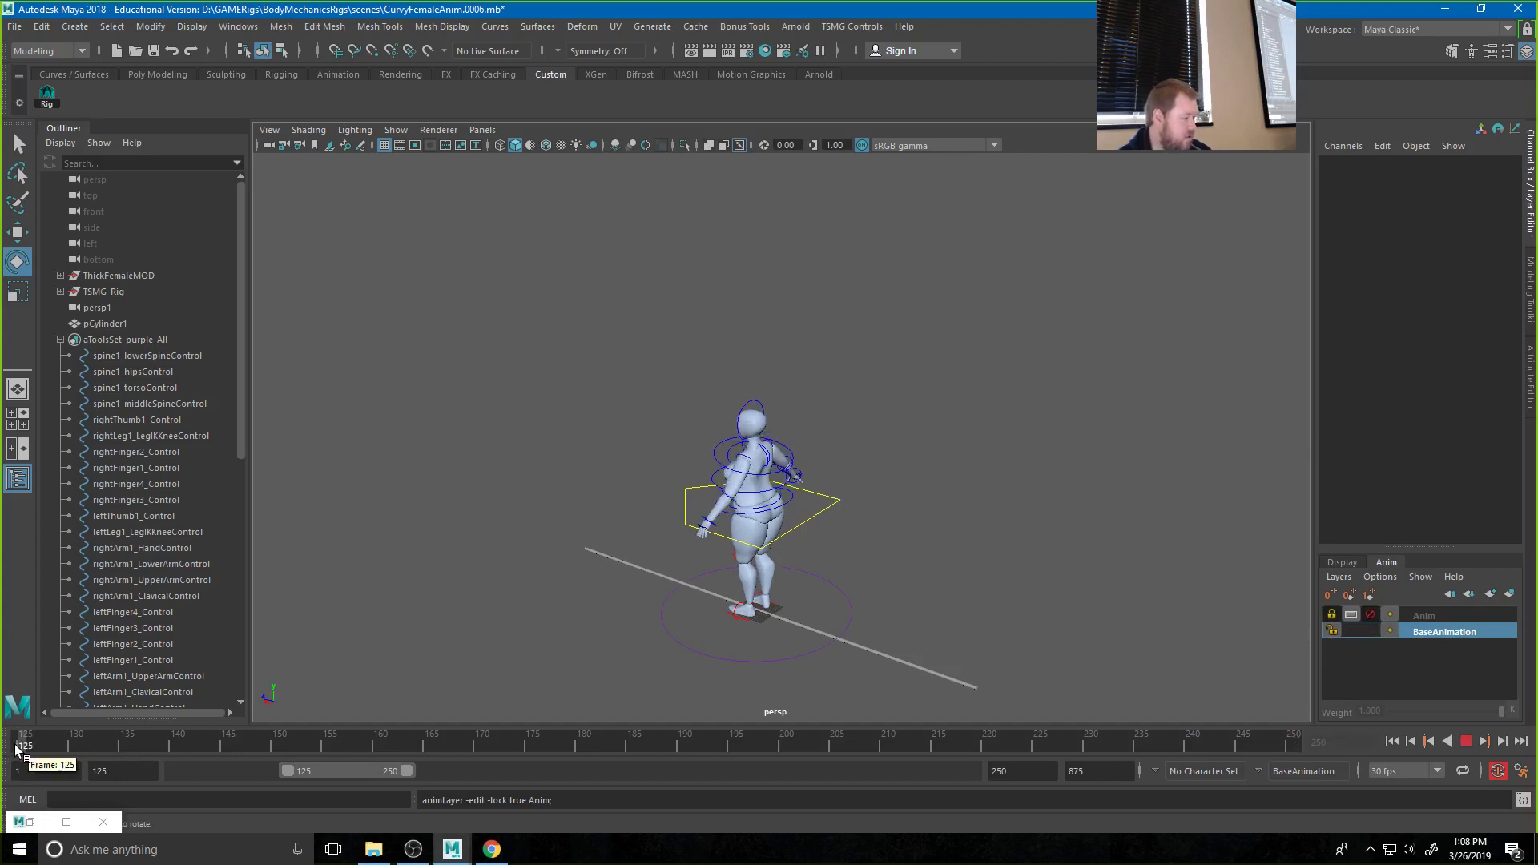
pyautogui.moveTo(16, 746); pyautogui.dragTo(547, 759)
pyautogui.moveTo(765, 758); pyautogui.dragTo(1315, 739)
pyautogui.click(1394, 739)
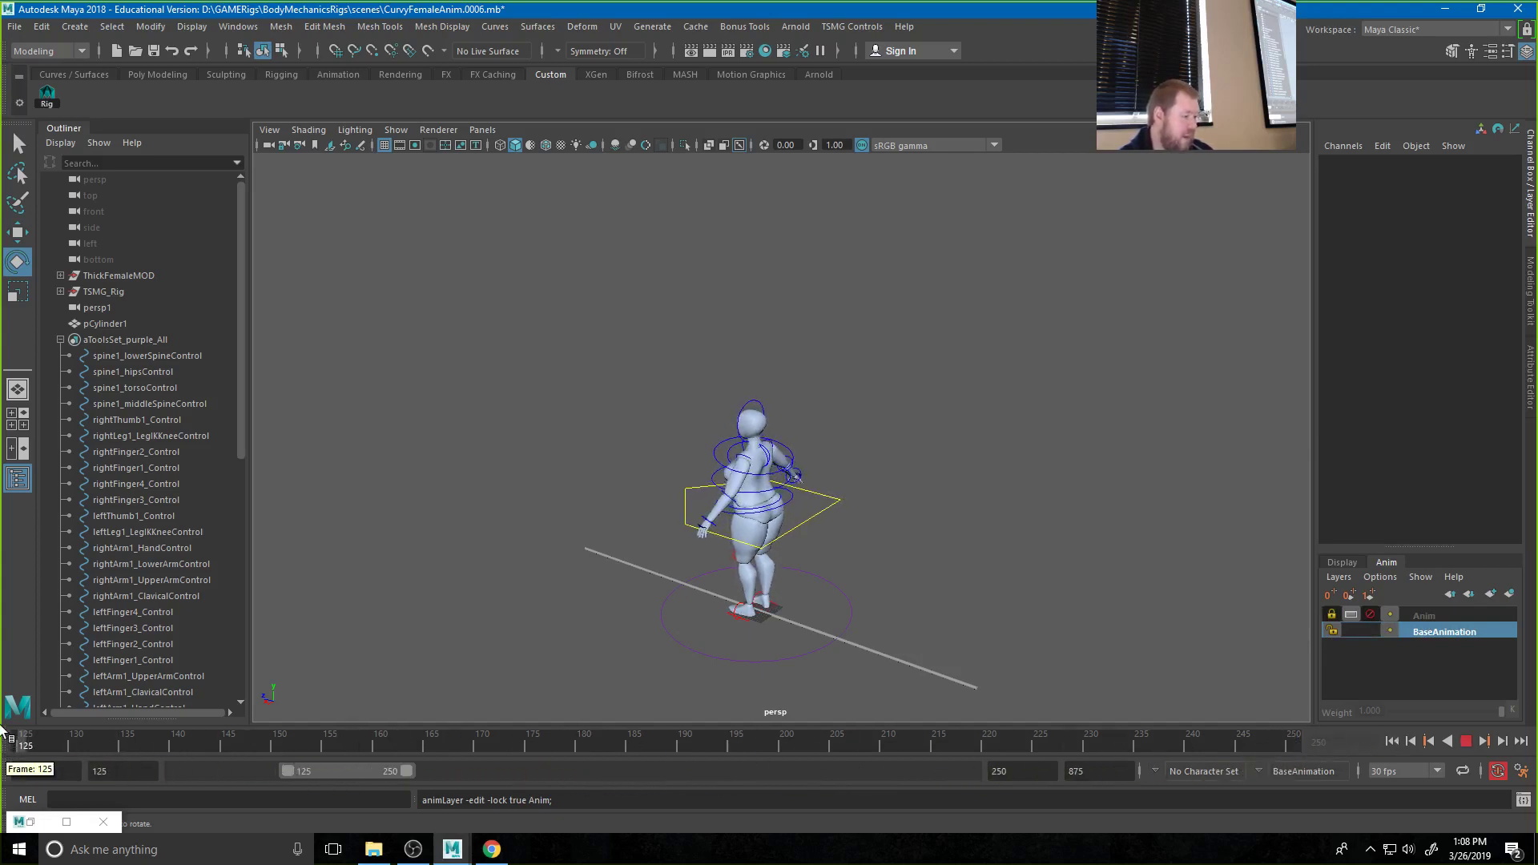
# Select every control in aToolsSet_purple_All and set their translate and rotate channels to 0 on BaseAnimation at frame 125
pyautogui.moveTo(611, 333); pyautogui.dragTo(926, 676)
pyautogui.click(185, 357)
pyautogui.scroll(-10, 136, 550)
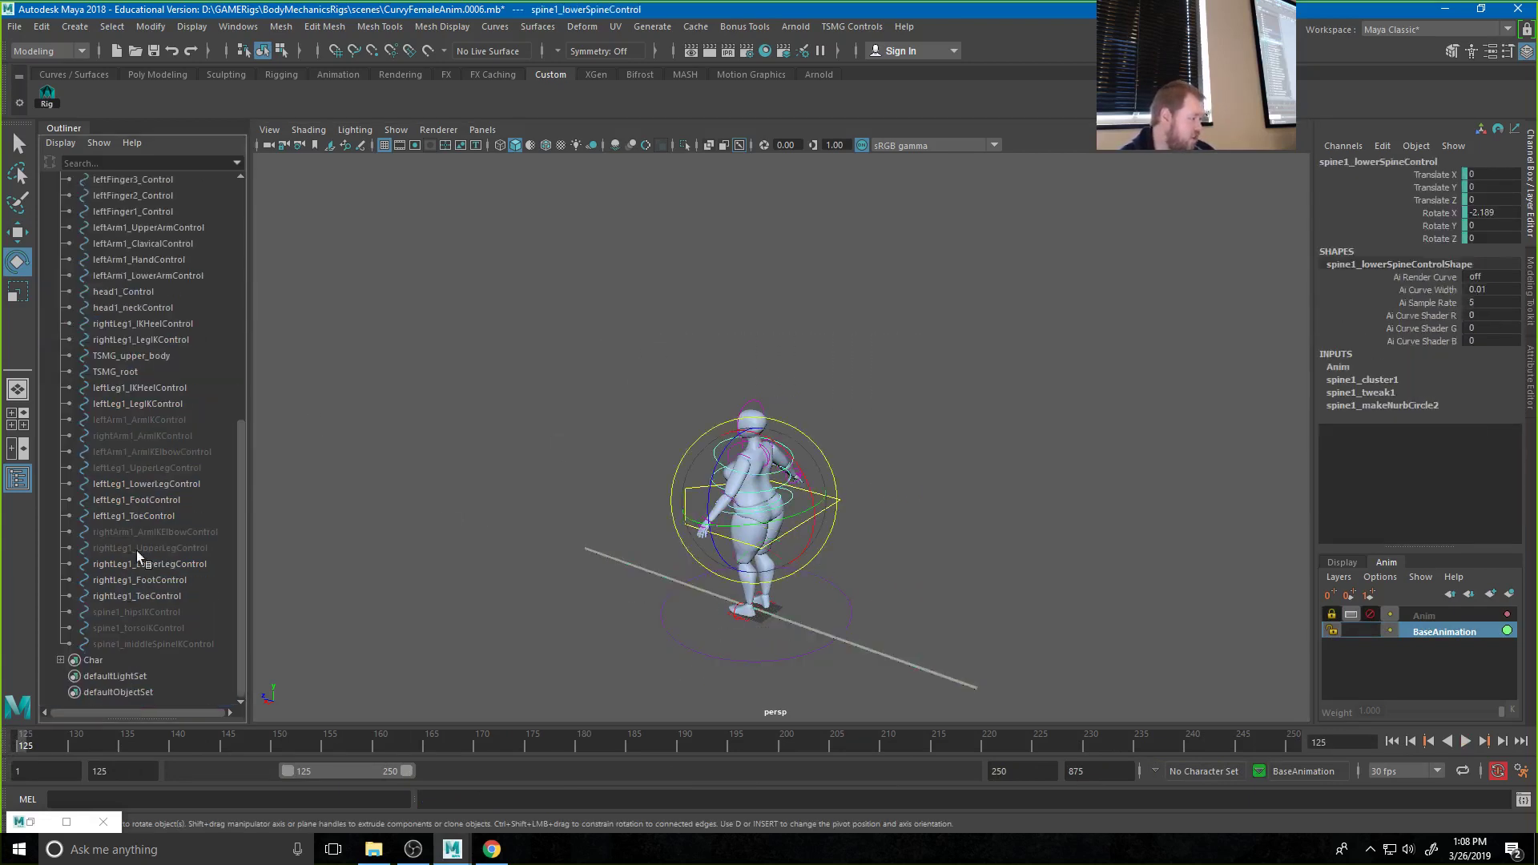
pyautogui.keyDown('shift'); pyautogui.click(167, 641); pyautogui.keyUp('shift')
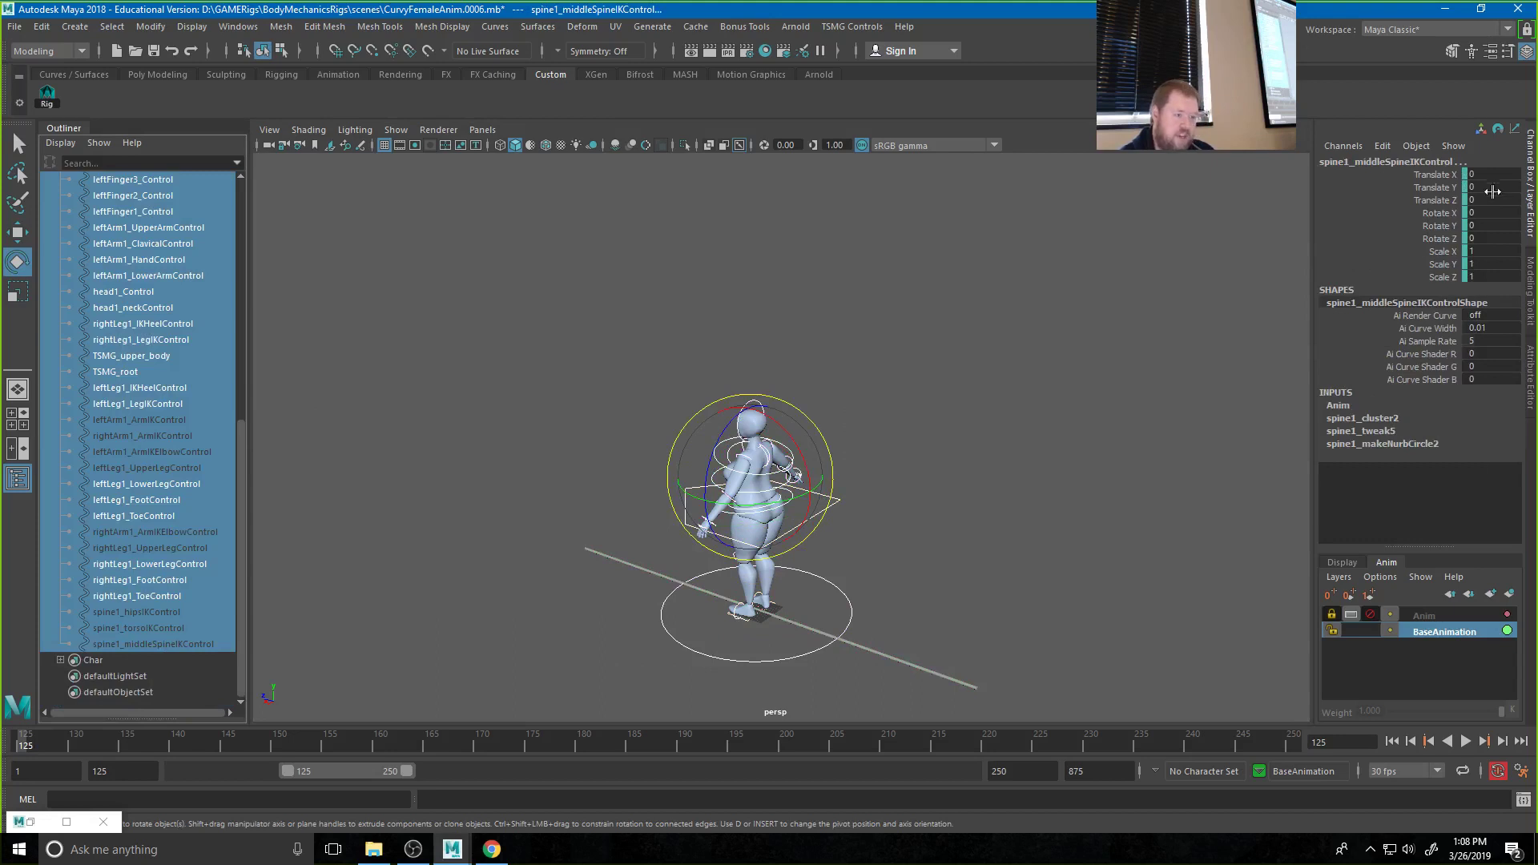
pyautogui.moveTo(1499, 171); pyautogui.dragTo(1494, 243)
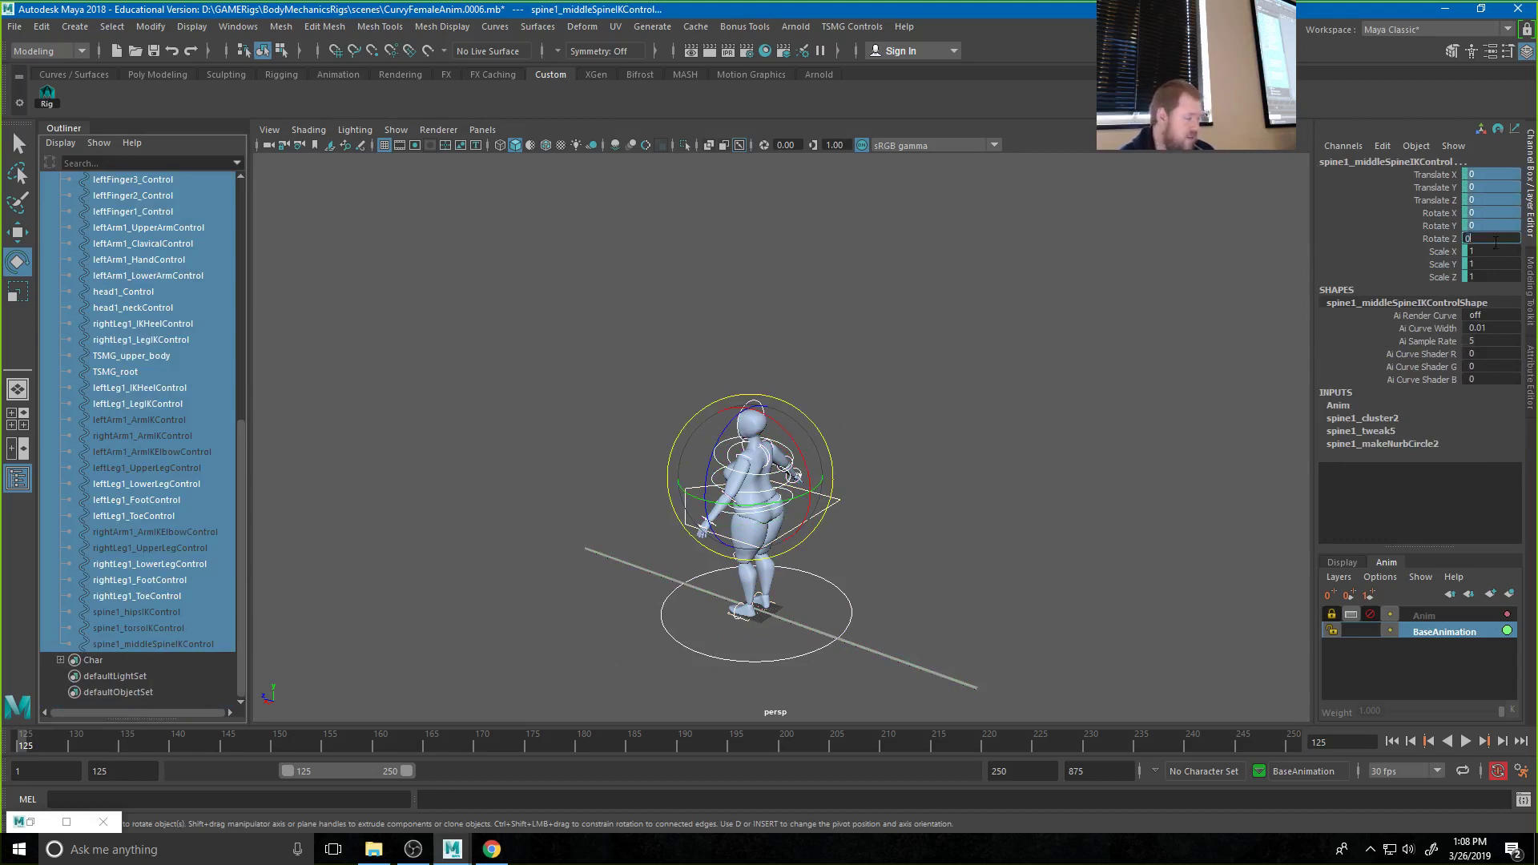
pyautogui.press('Return')
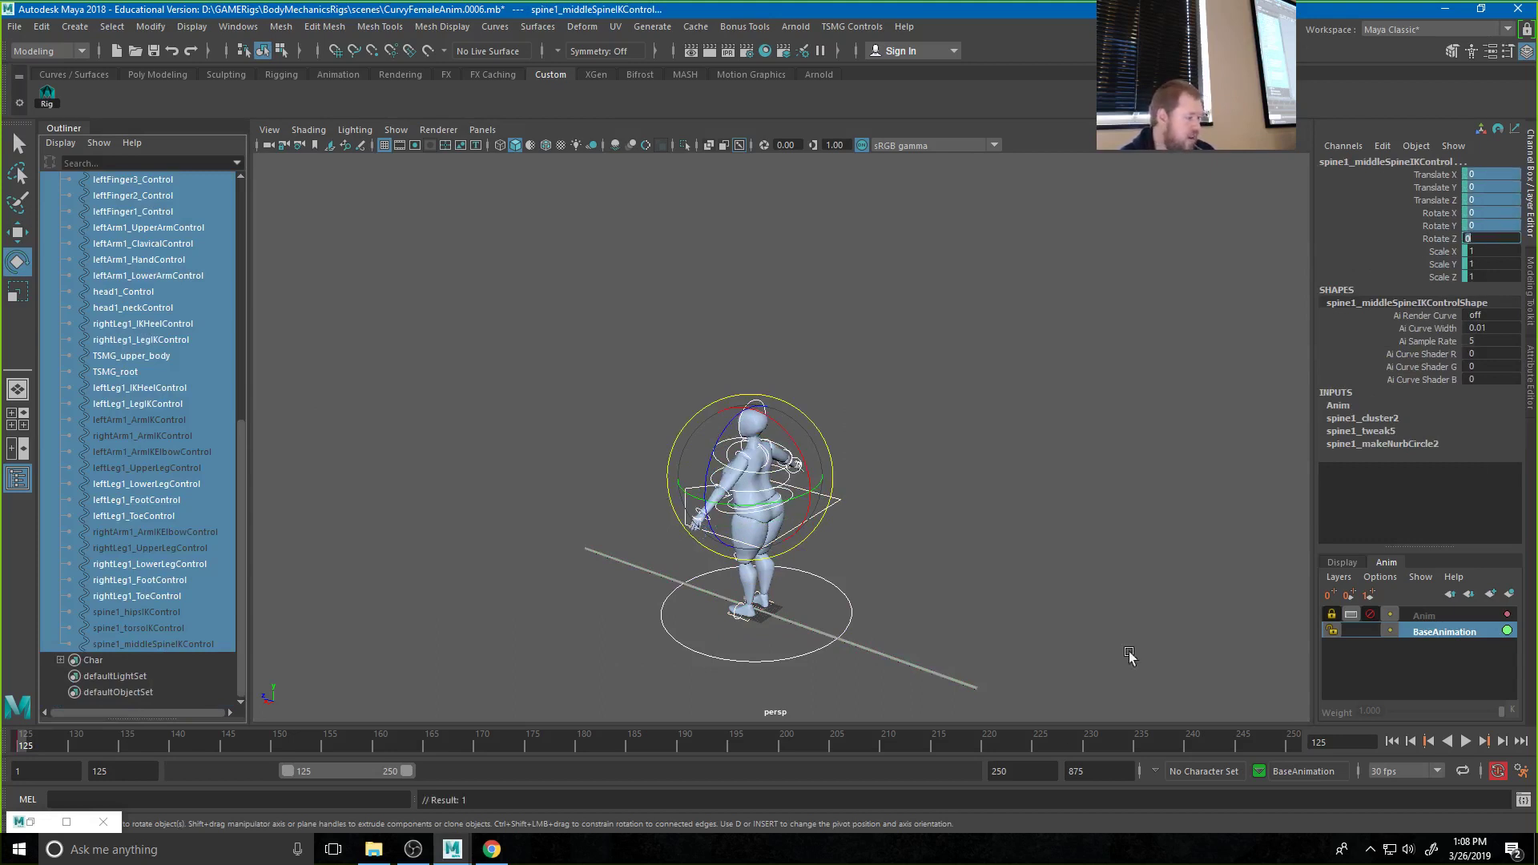
# Compare the character's motion with the Anim layer unmuted and muted by playing back the timeline
pyautogui.click(1293, 743)
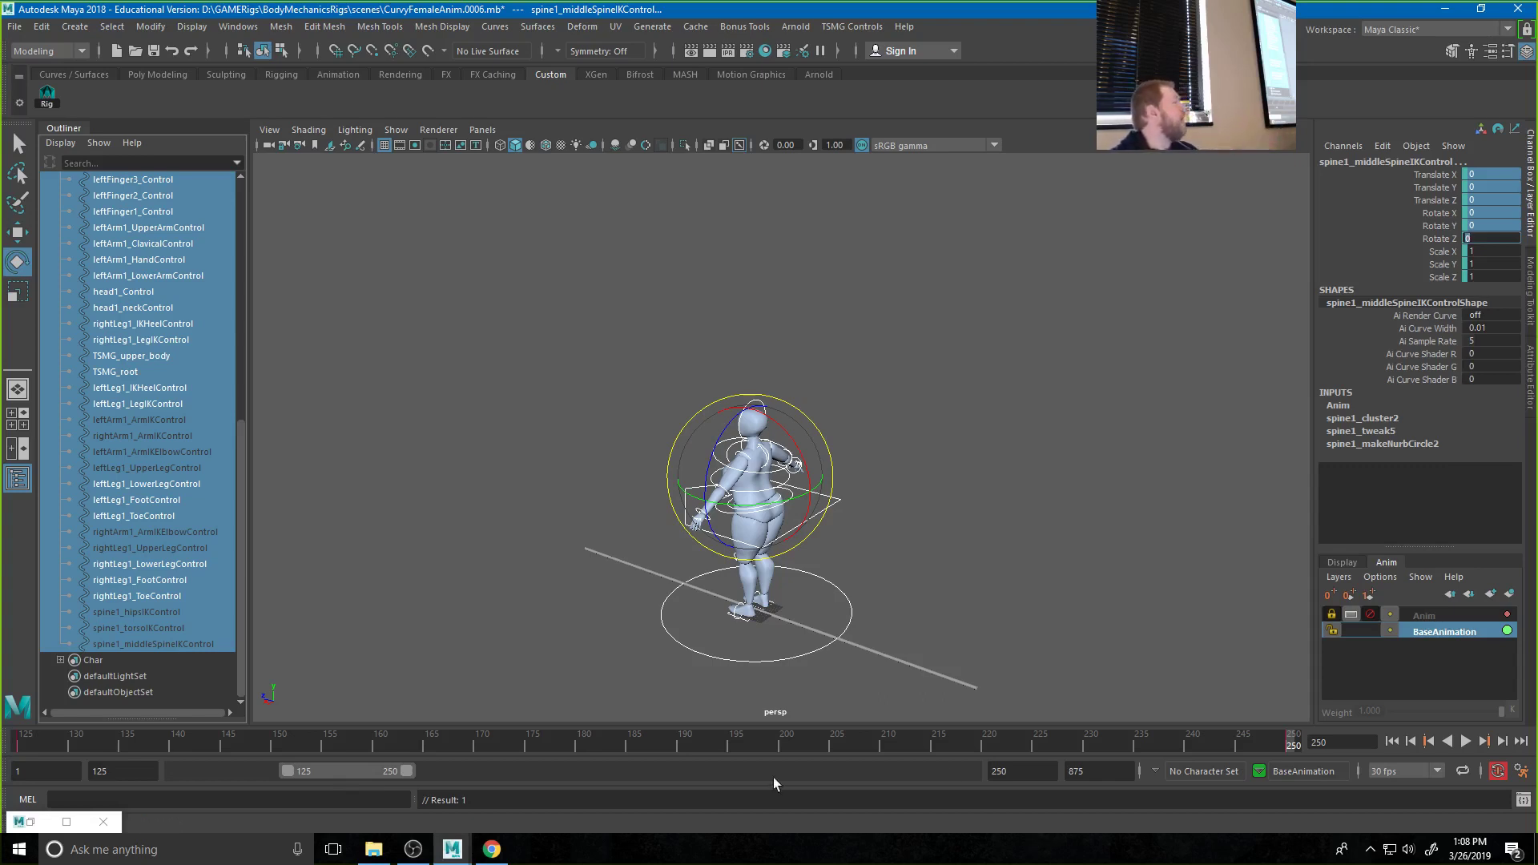
pyautogui.click(1370, 614)
pyautogui.hotkey('alt', 'v')
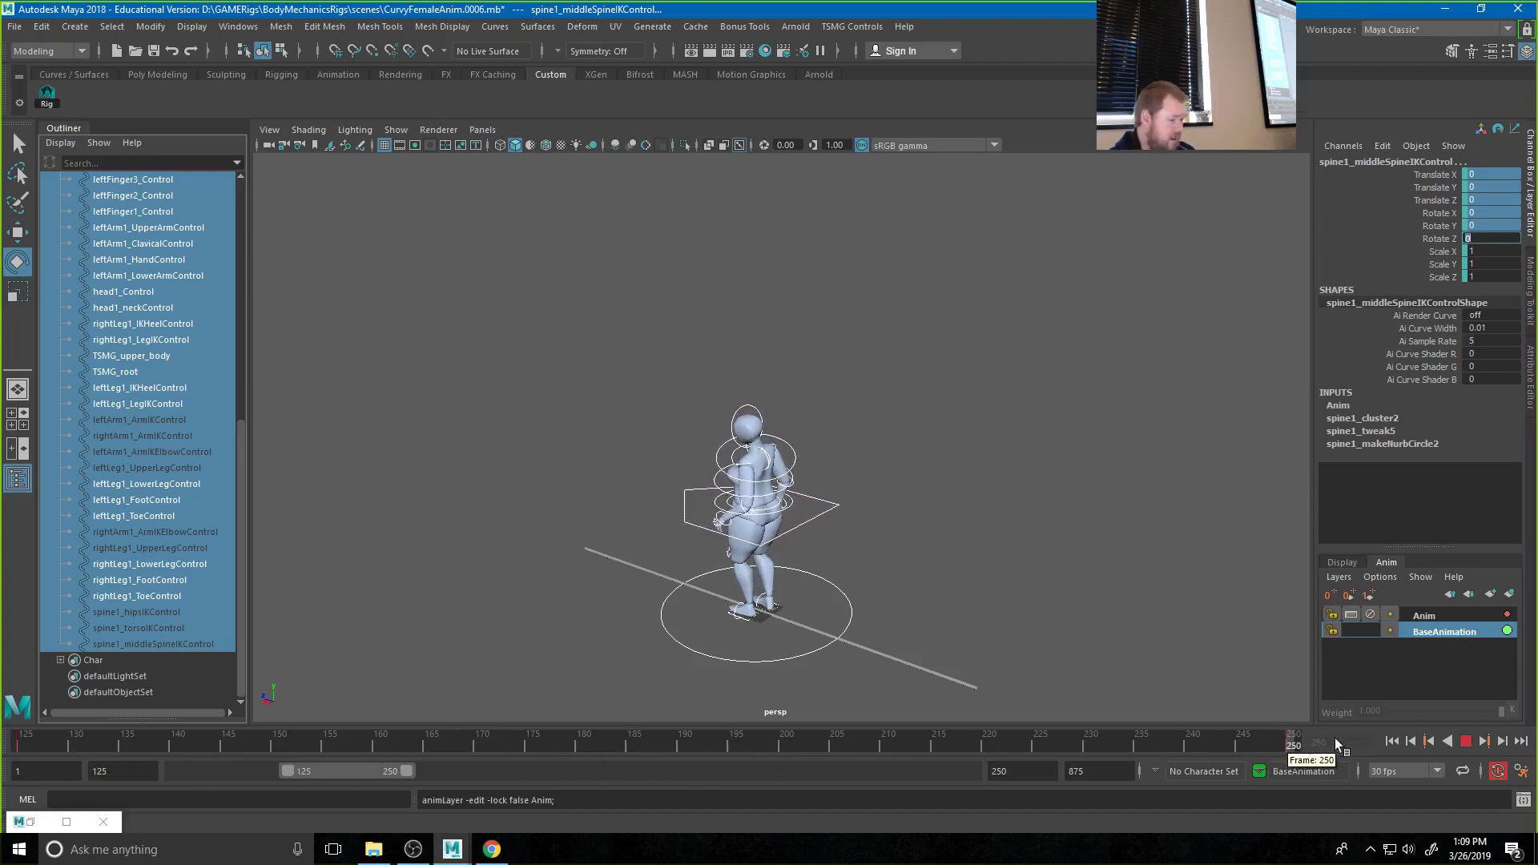
pyautogui.click(1293, 745)
pyautogui.click(1369, 615)
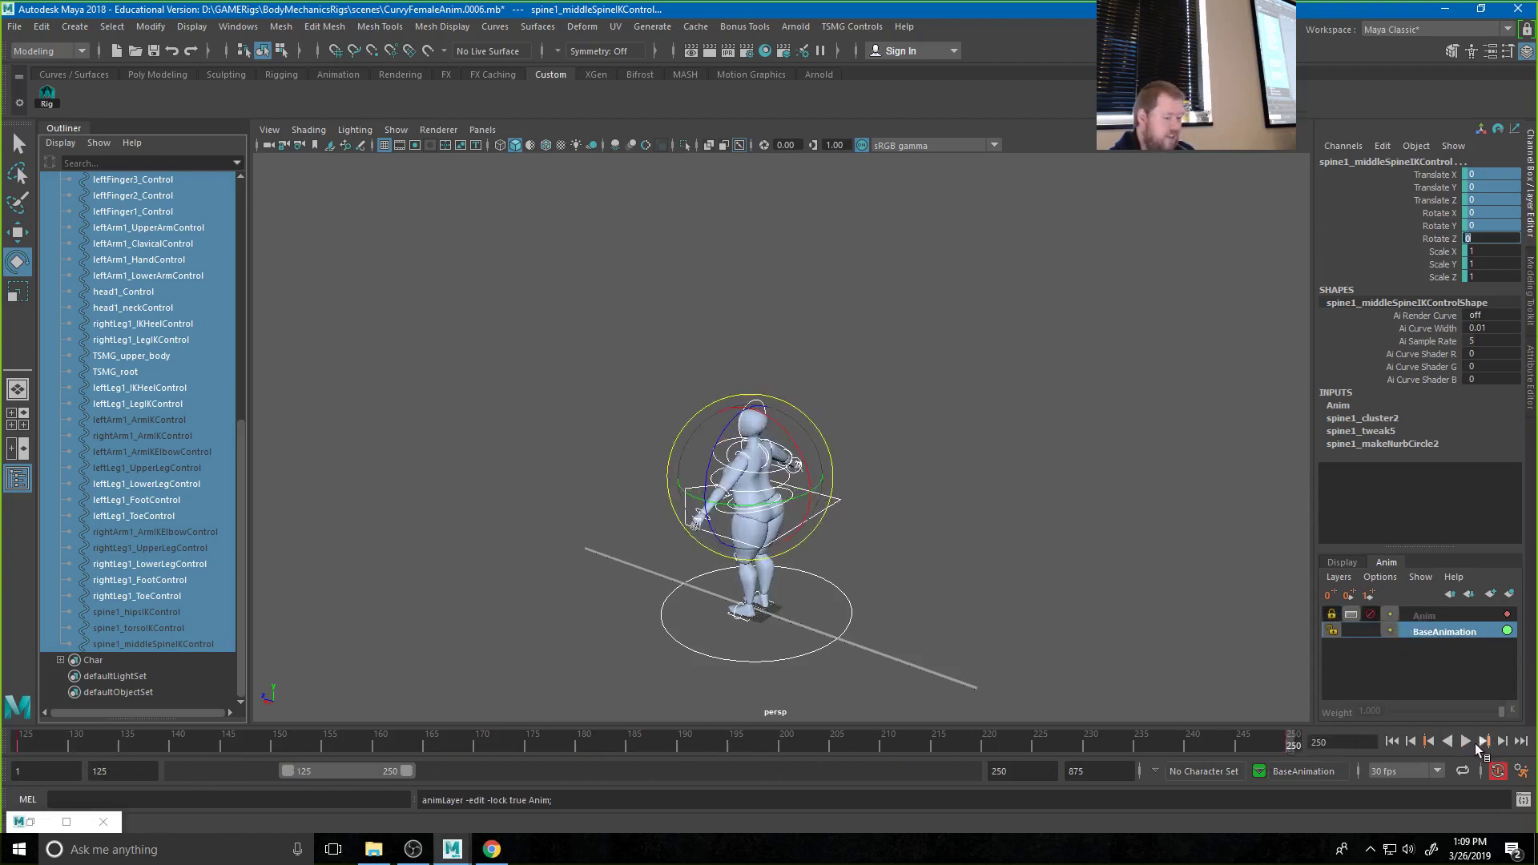
pyautogui.click(1466, 742)
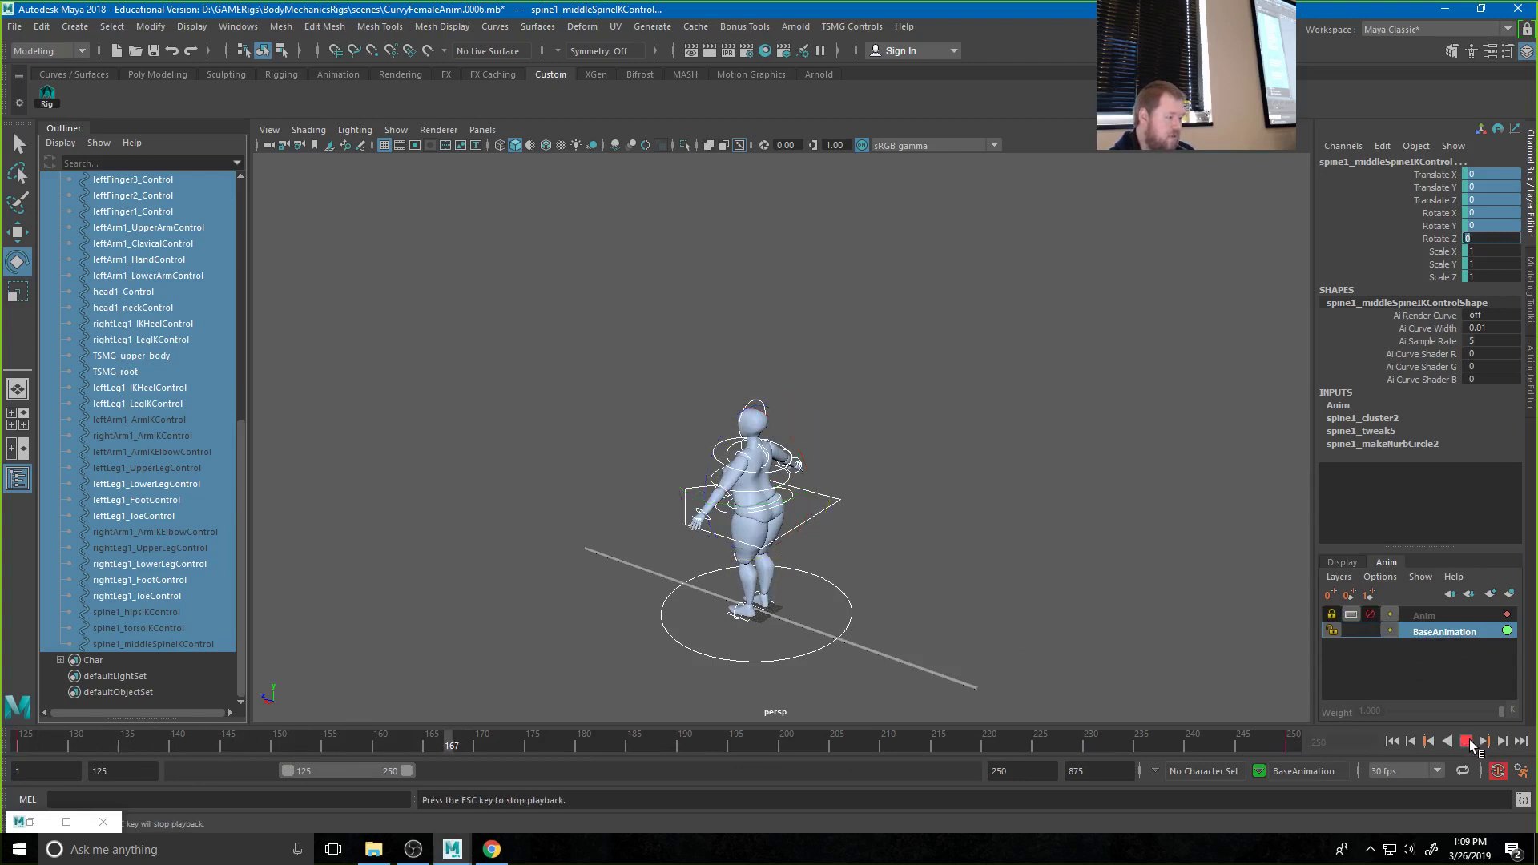
pyautogui.click(1469, 742)
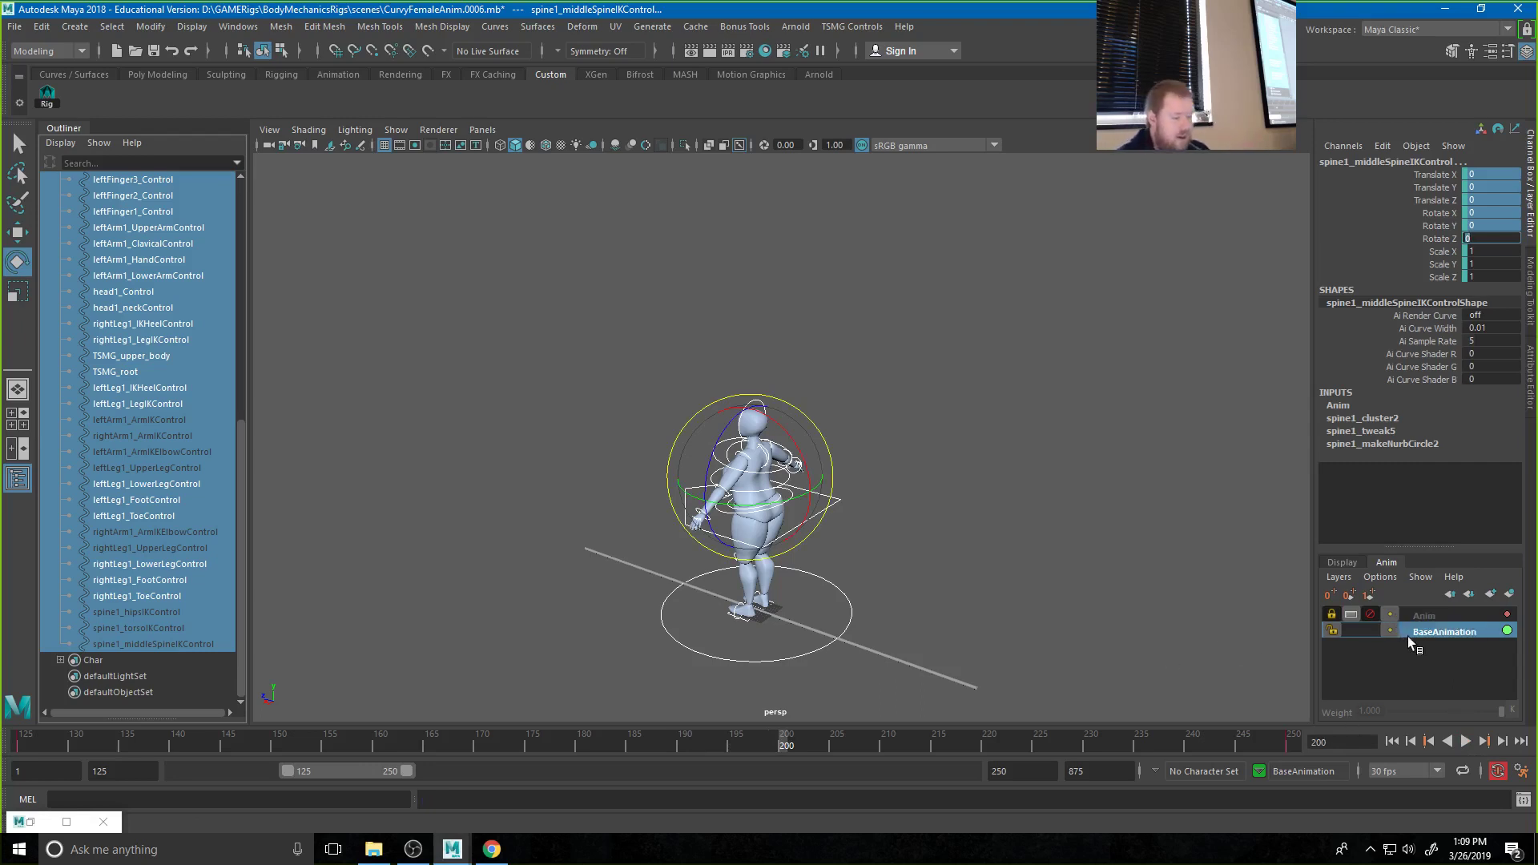
# Add an animation layer for the selected controls above Anim and name it Noise
pyautogui.click(1425, 615)
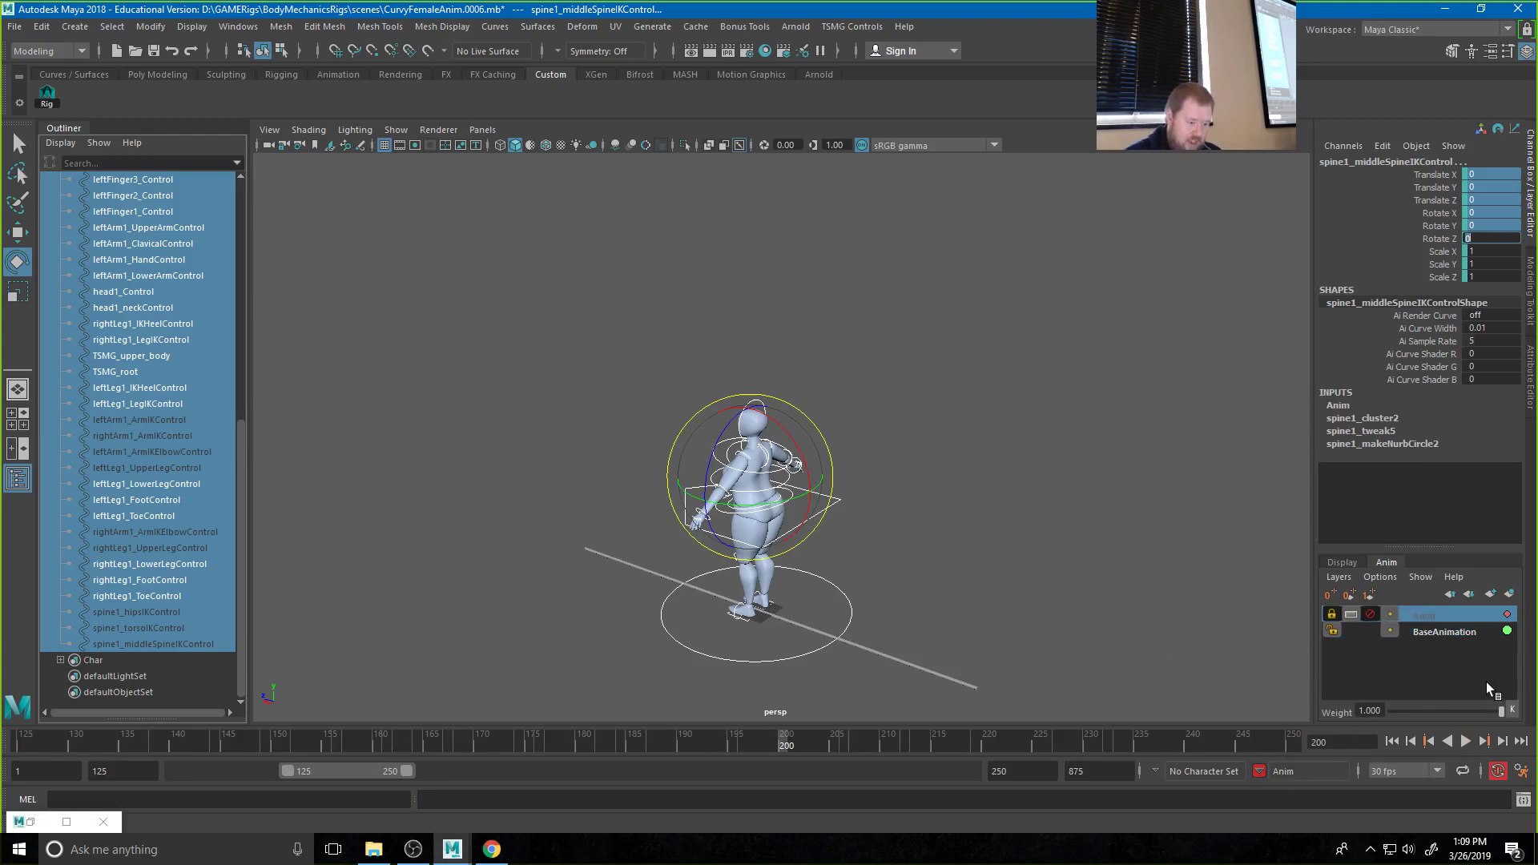
pyautogui.click(1490, 594)
pyautogui.click(1056, 522)
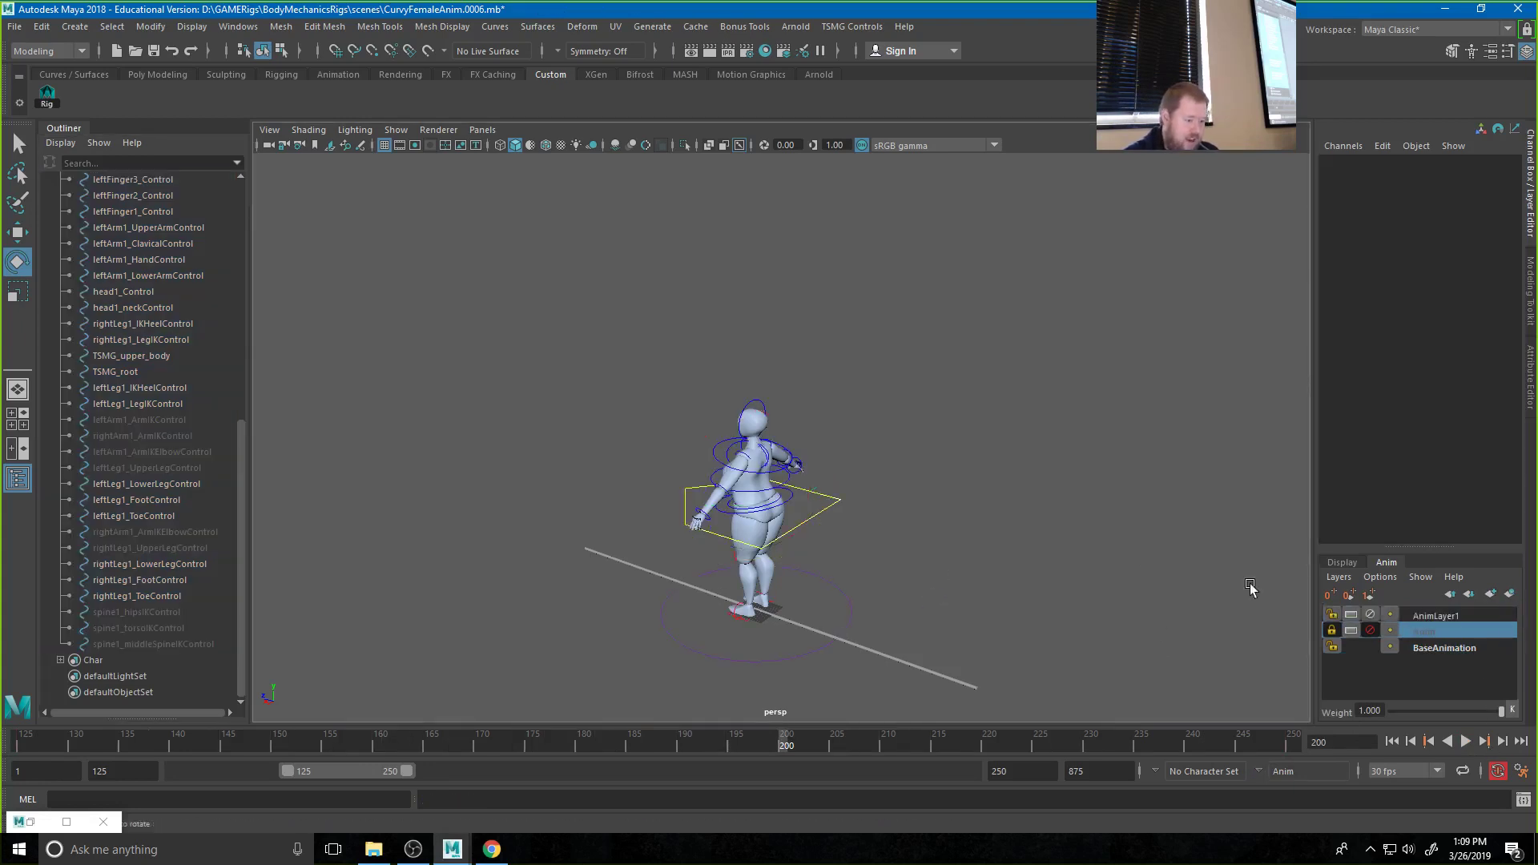
pyautogui.doubleClick(1427, 616)
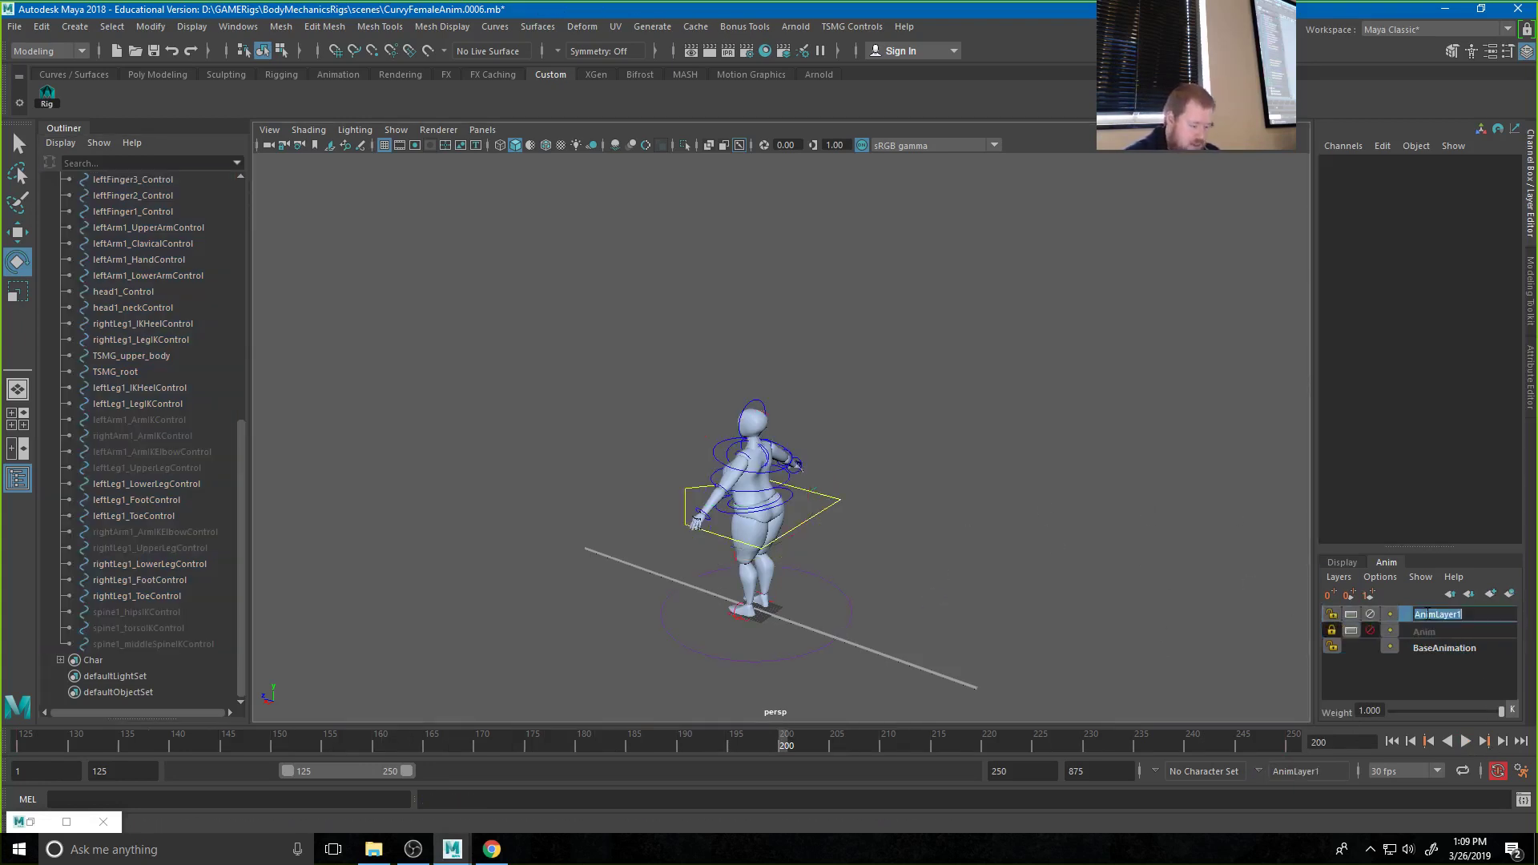
pyautogui.write('Npois')
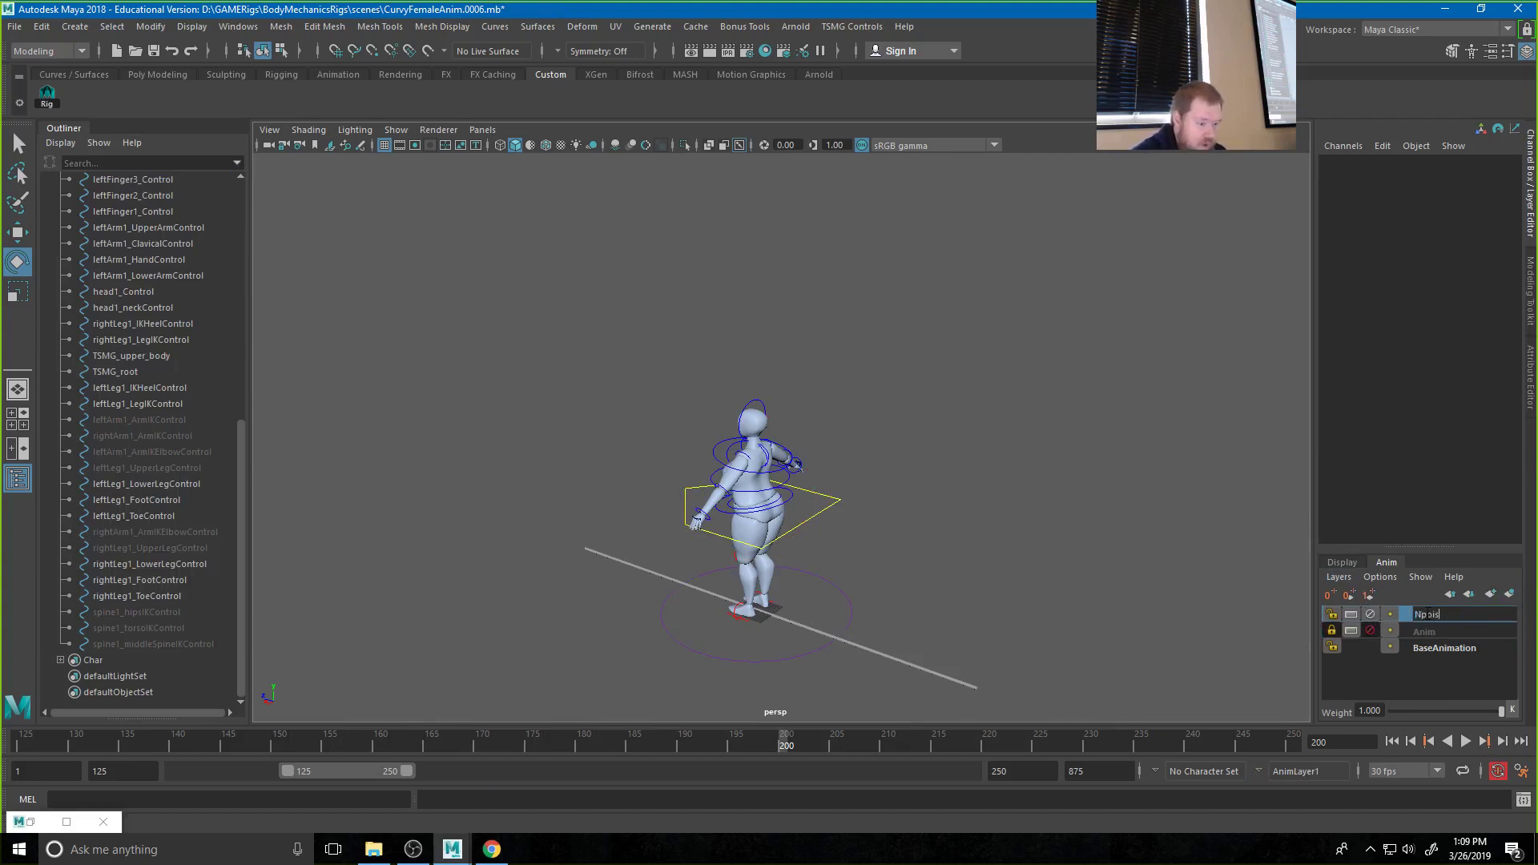
pyautogui.write('ise')
pyautogui.press('Return')
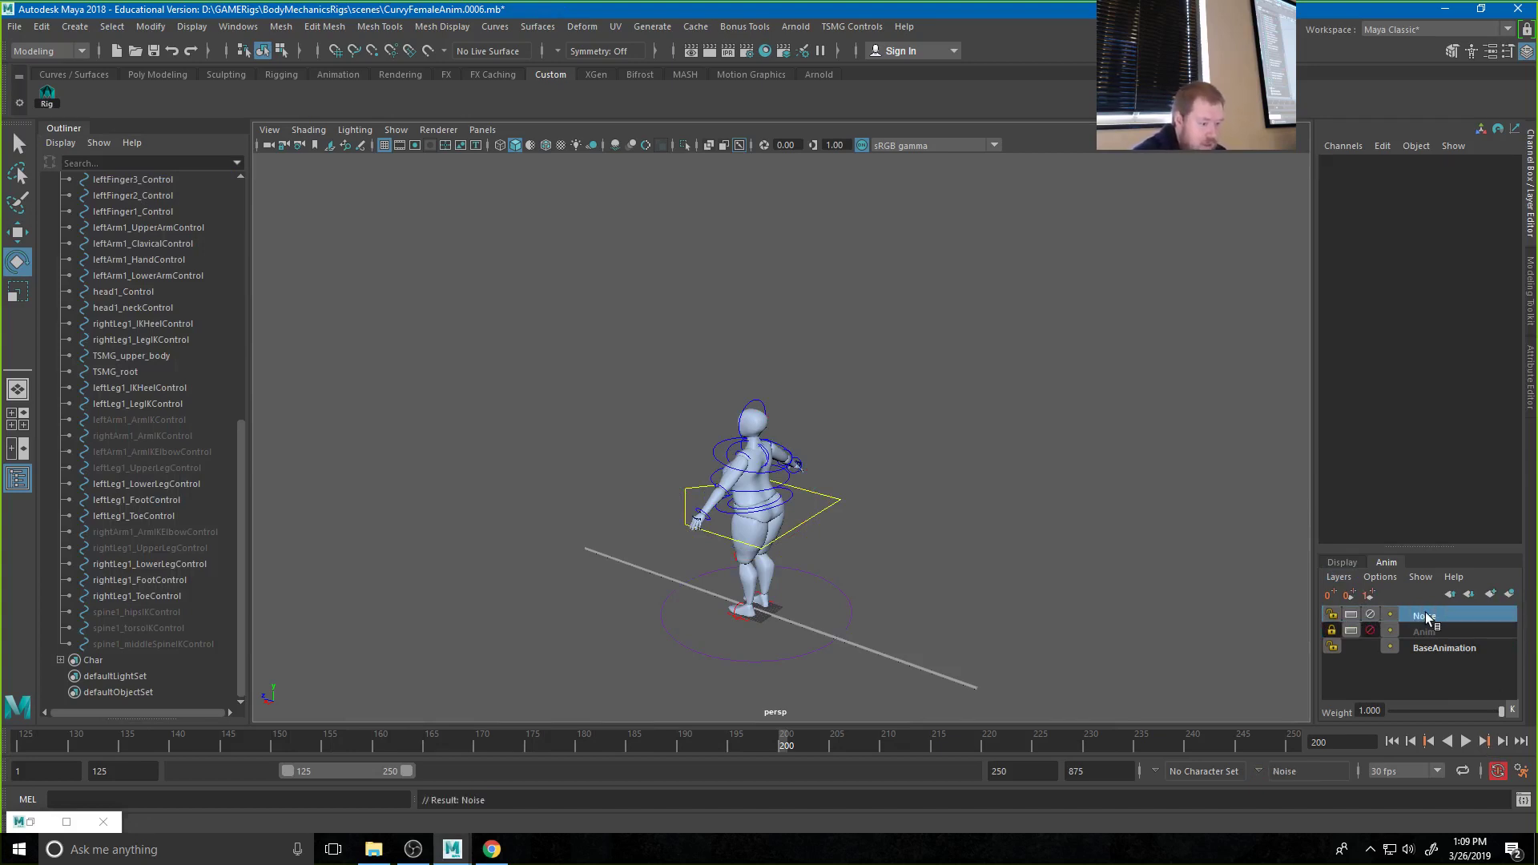
# Select the TSMG_upper_body control, view the character from the front, and open the control's curves in the Graph Editor
pyautogui.click(822, 513)
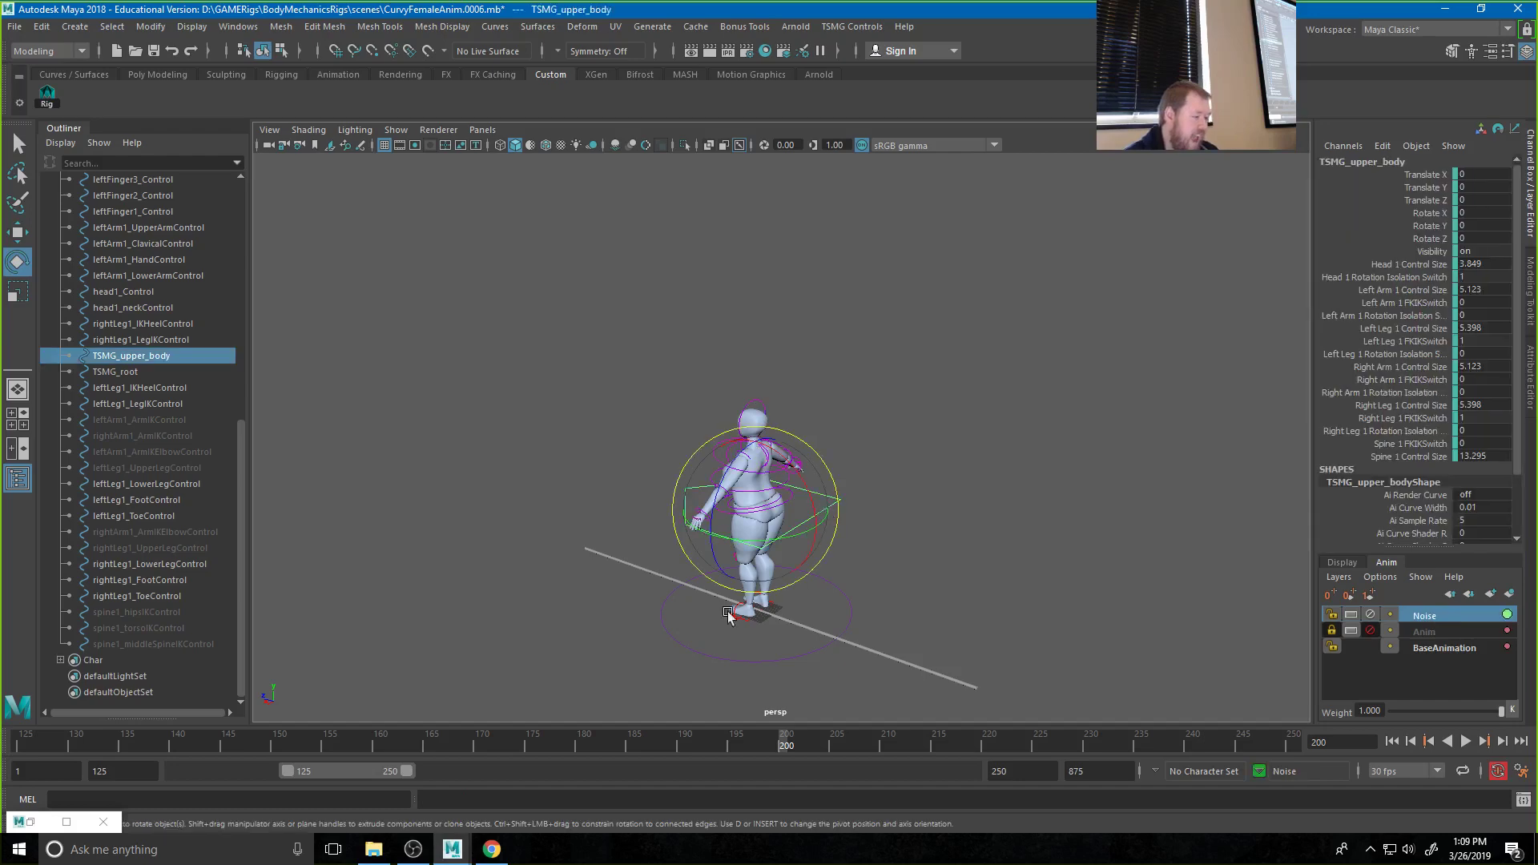
pyautogui.keyDown('alt'); pyautogui.moveTo(822, 513); pyautogui.dragTo(960, 578); pyautogui.keyUp('alt')
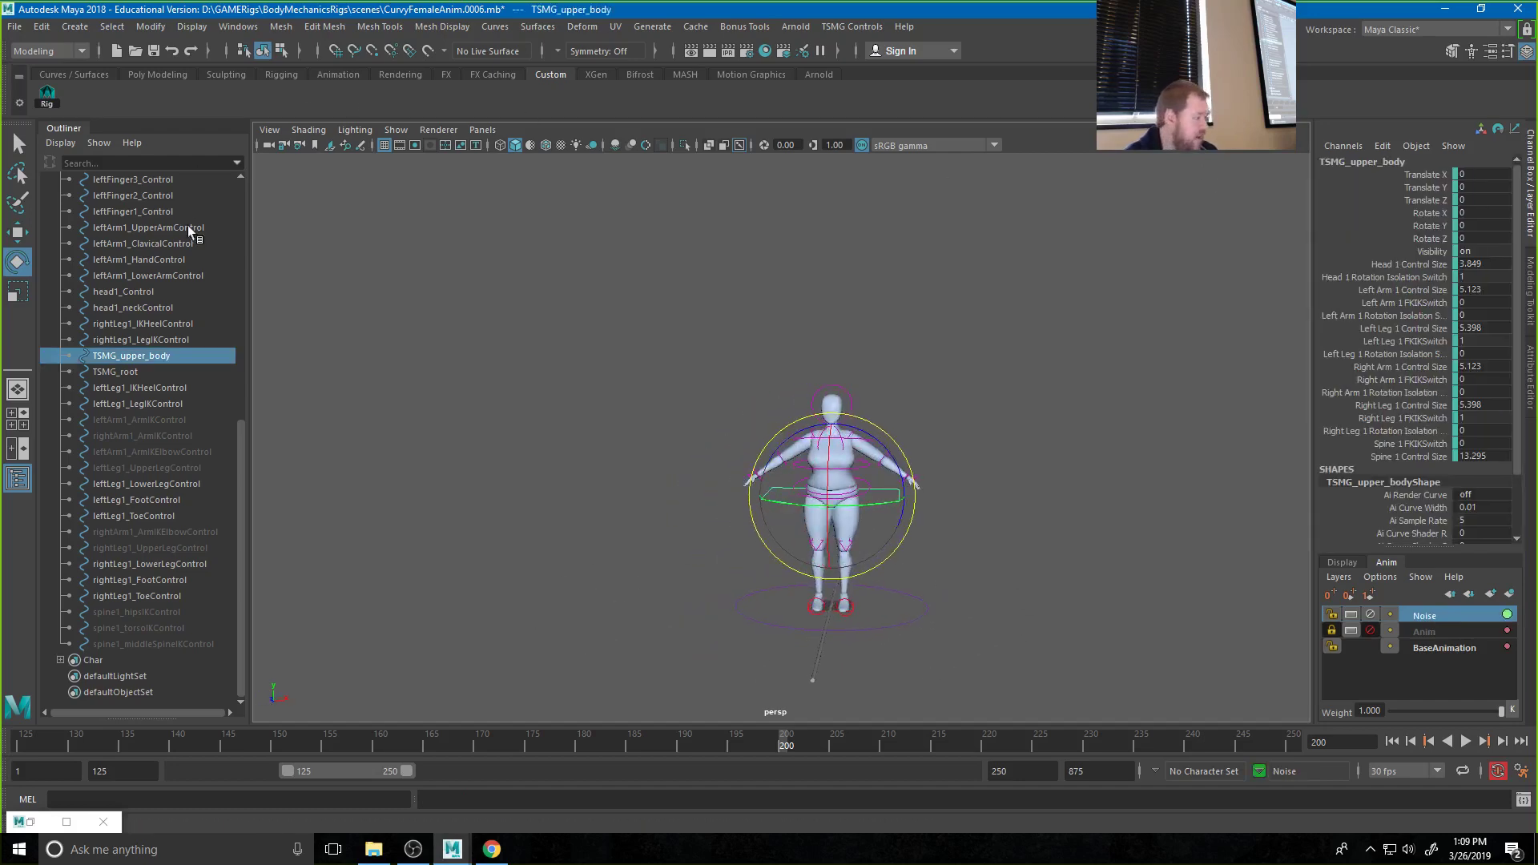
pyautogui.doubleClick(44, 823)
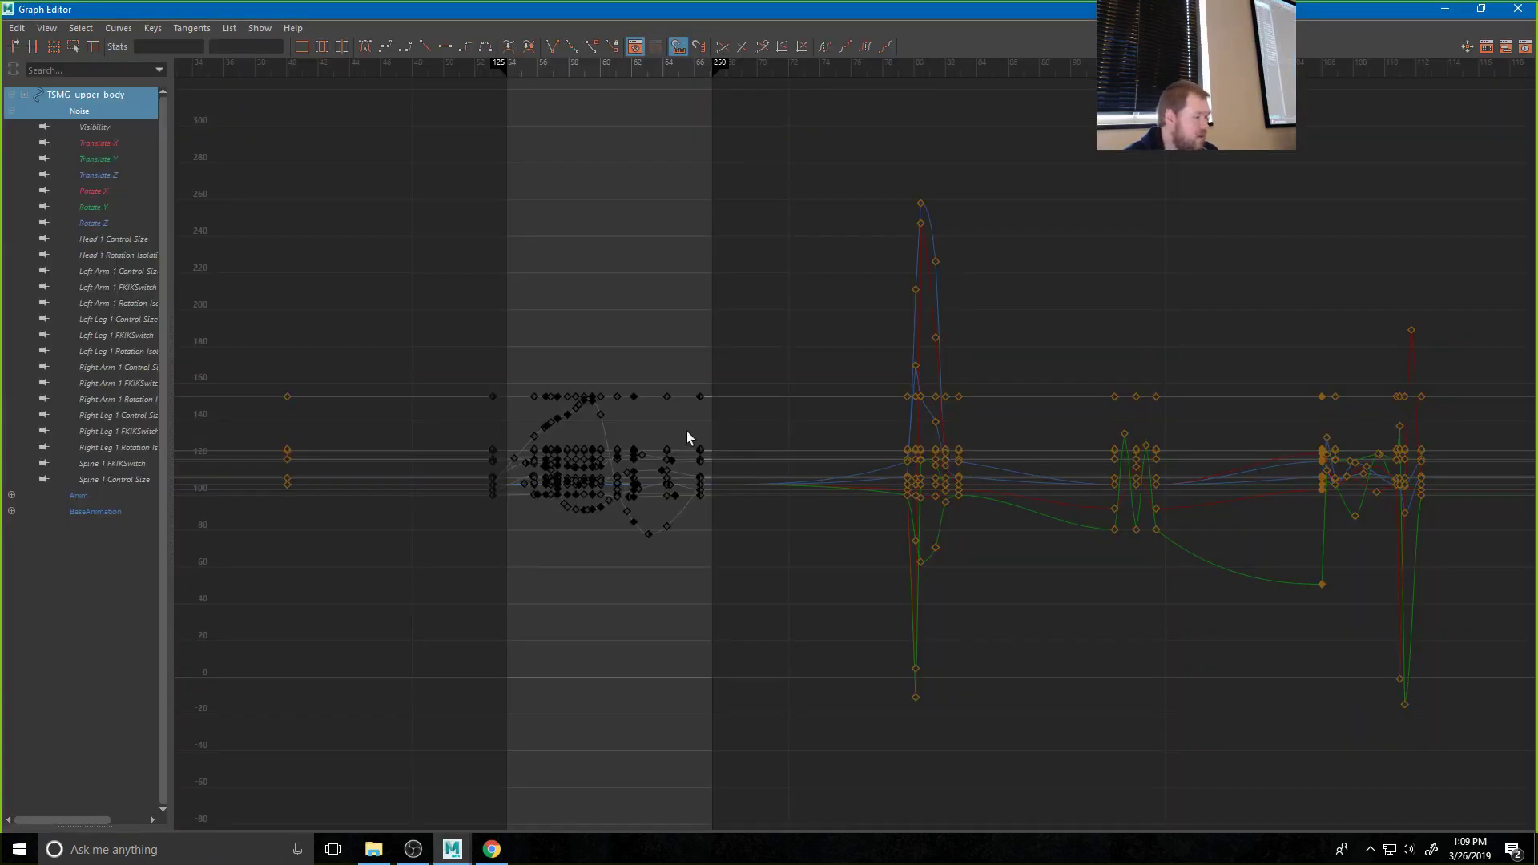
# Shrink the Graph Editor window and display the Noise layer's Translate X channel for TSMG_upper_body over the playback range
pyautogui.click(78, 111)
pyautogui.moveTo(797, 15); pyautogui.dragTo(497, 129)
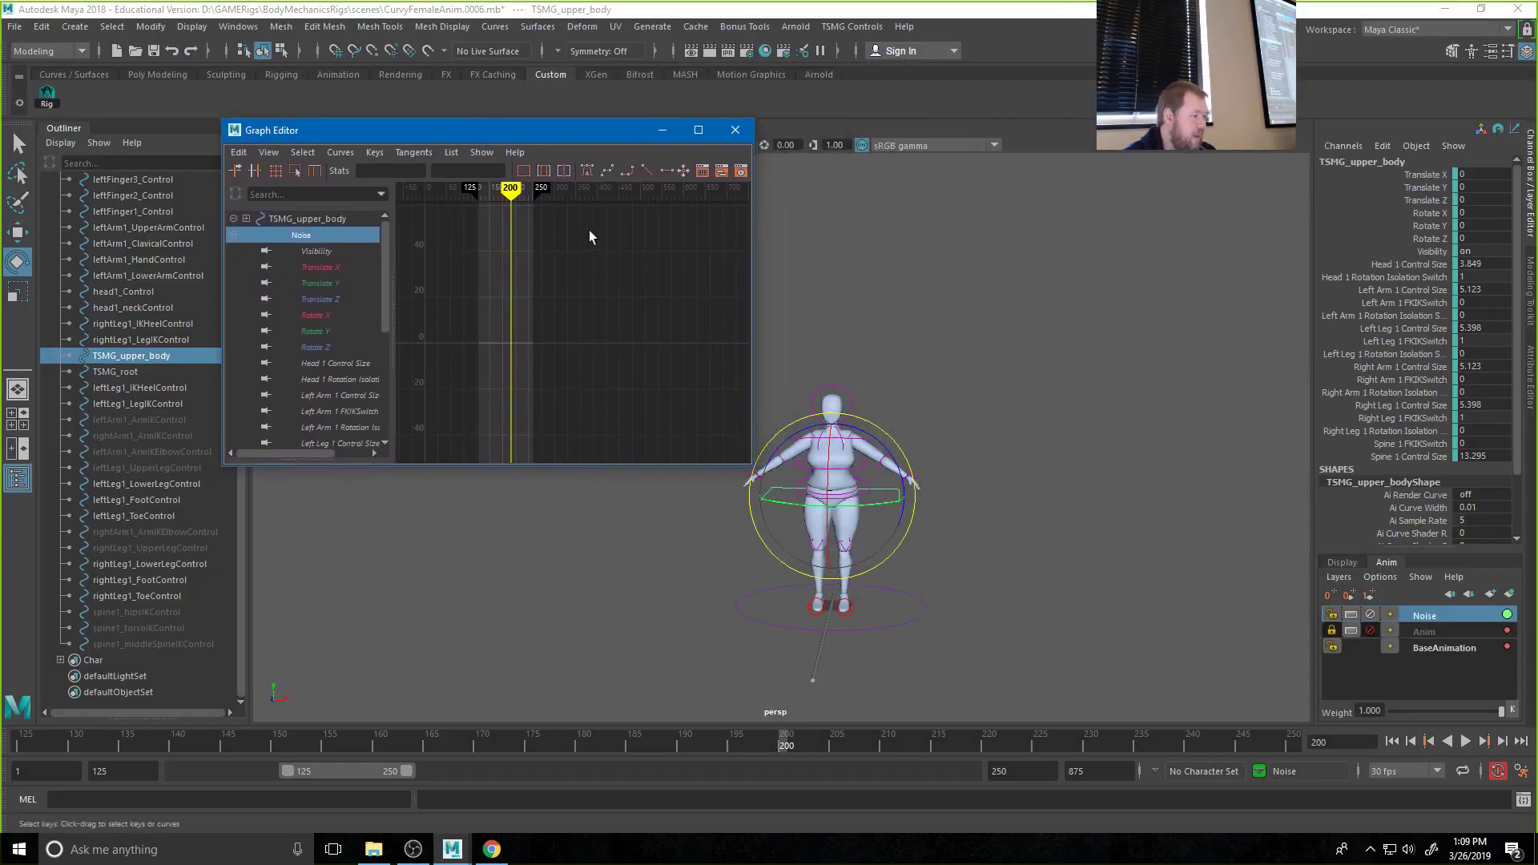
pyautogui.click(531, 175)
pyautogui.click(327, 282)
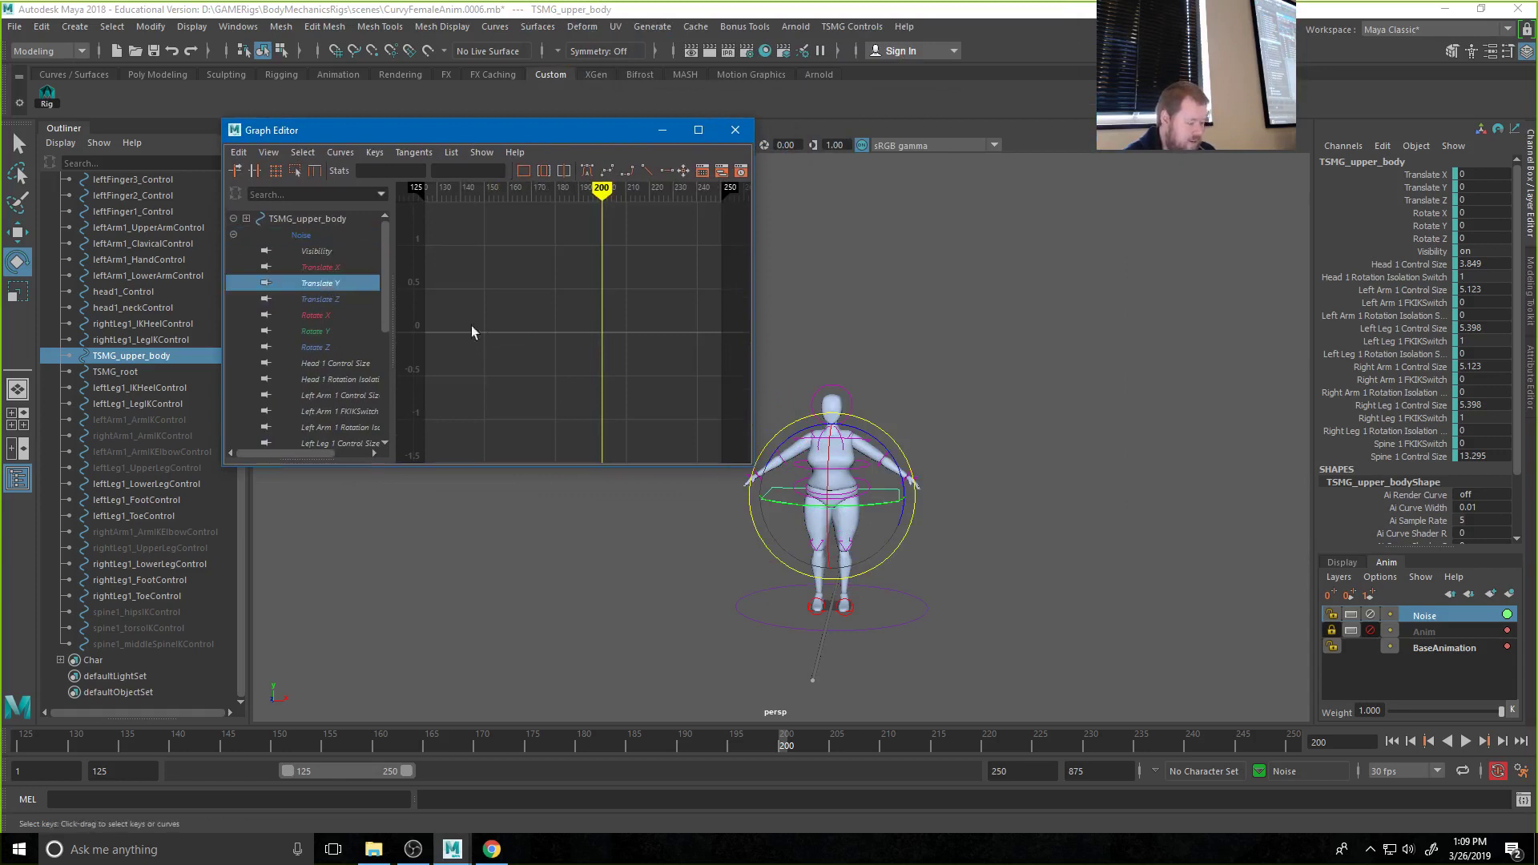
pyautogui.press('w')
pyautogui.click(337, 269)
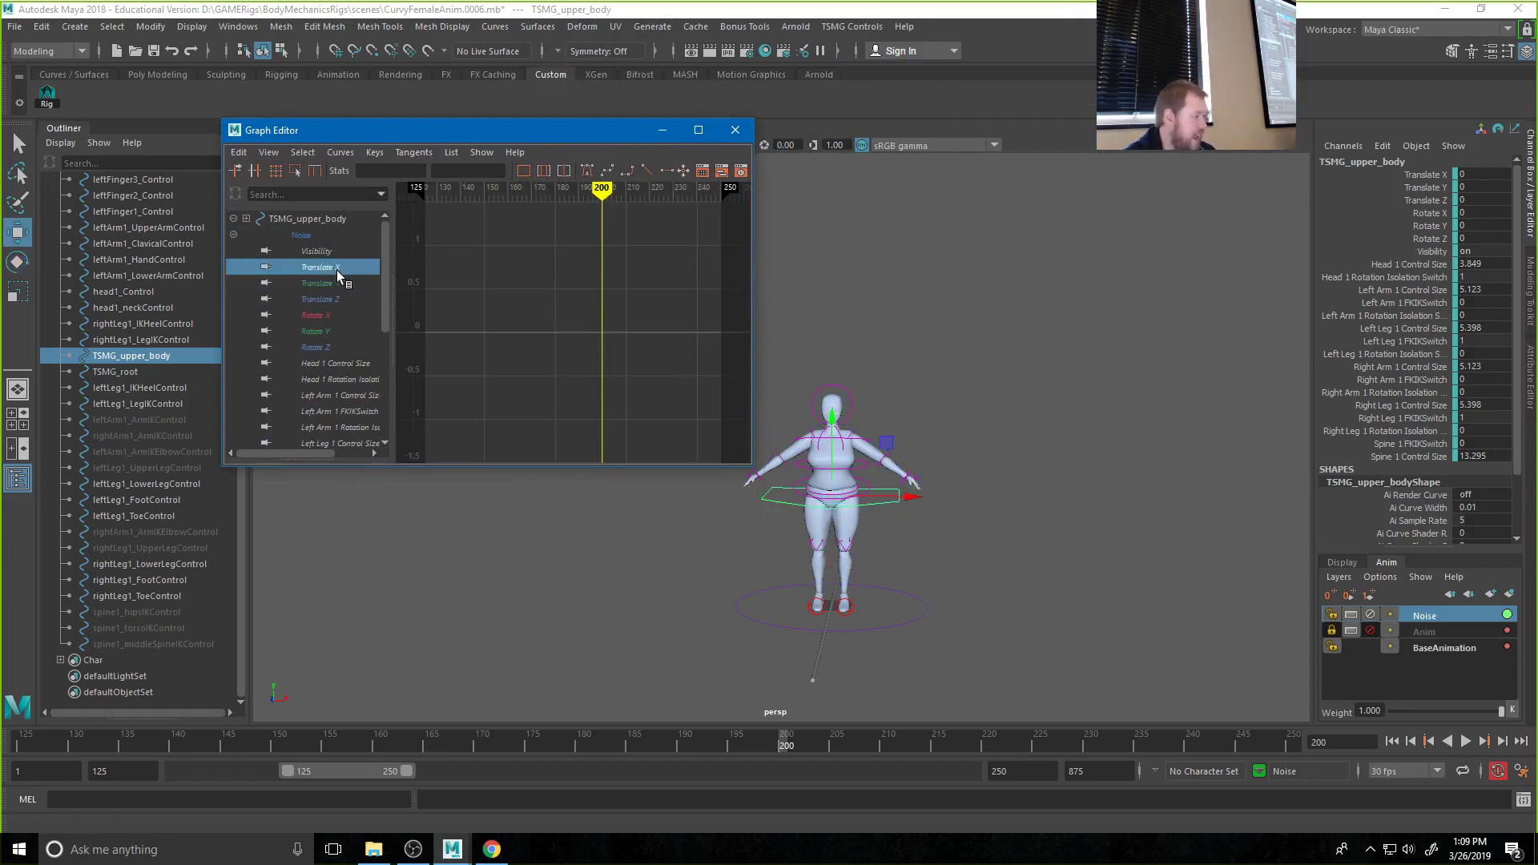
# Key the TSMG_upper_body control on the Noise layer at frames 125 and 250
pyautogui.moveTo(468, 208); pyautogui.dragTo(408, 226)
pyautogui.moveTo(89, 748); pyautogui.dragTo(25, 748)
pyautogui.click(1293, 743)
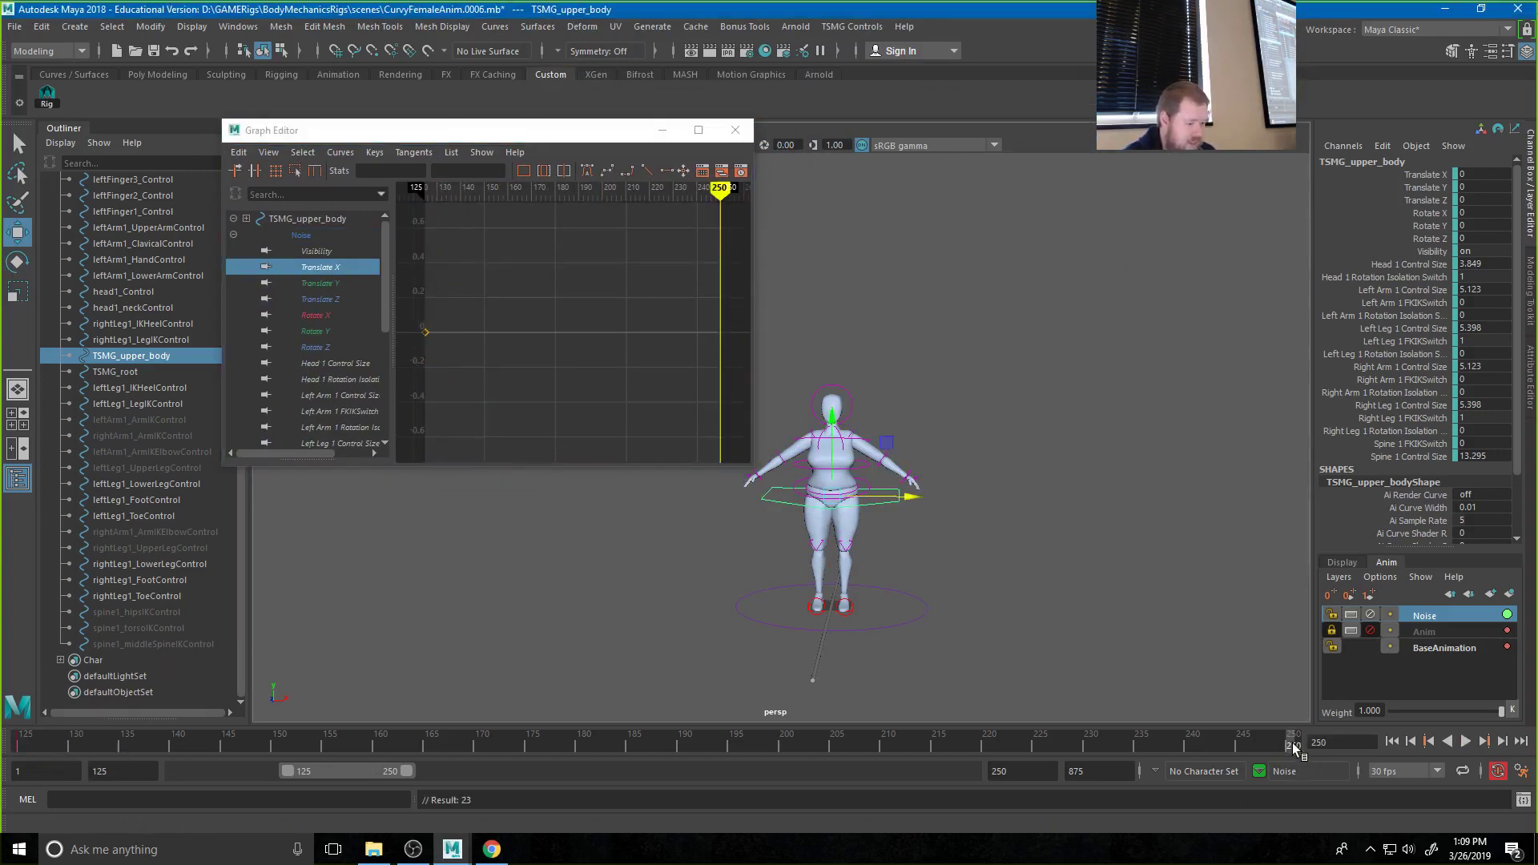
pyautogui.press('s')
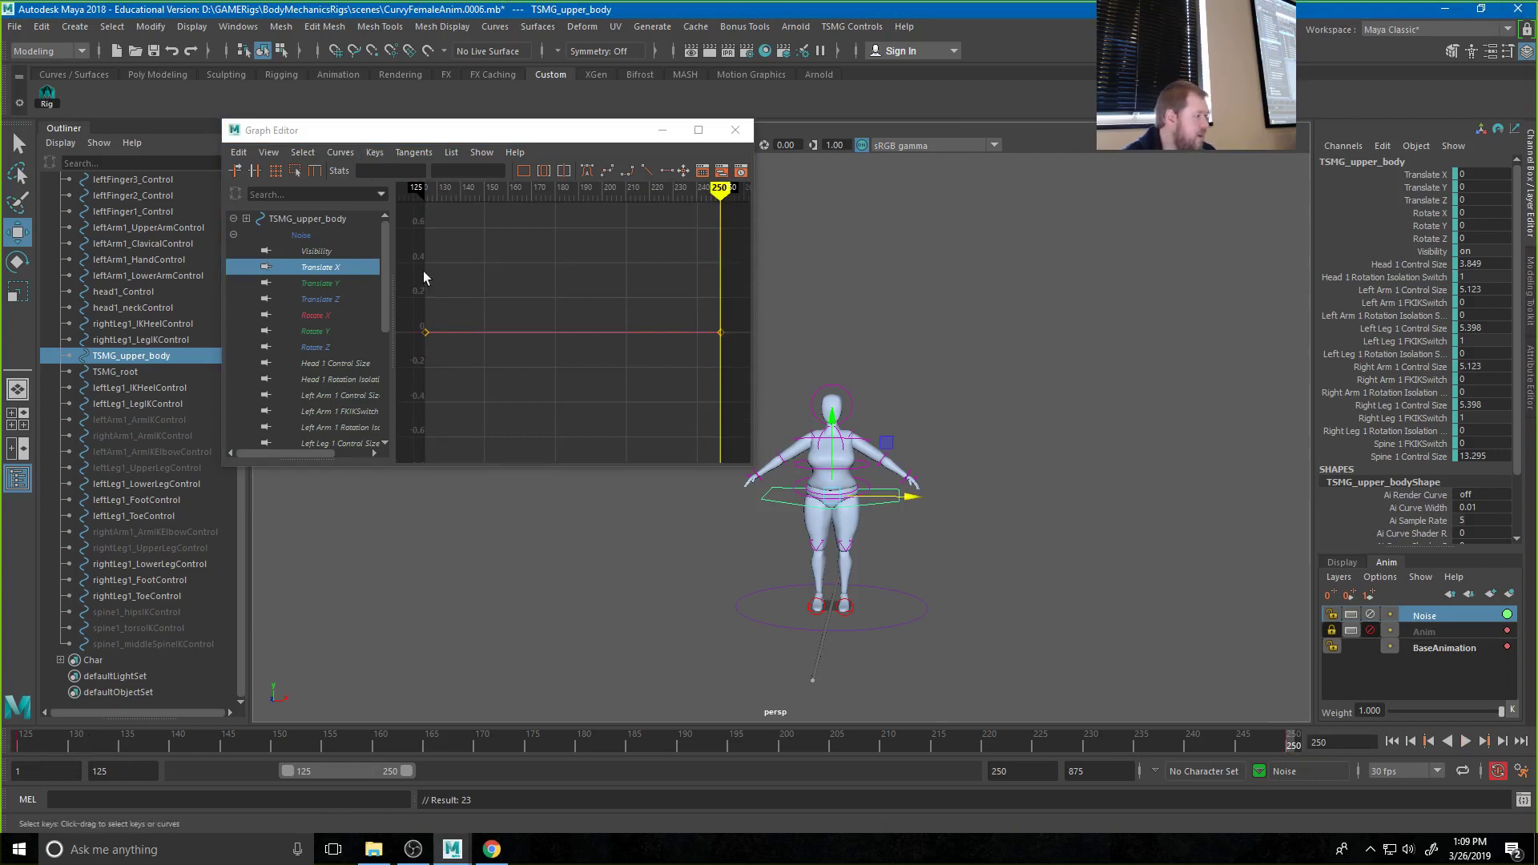
# Add a series of uneven keys between frames 125 and 250 on the Noise Translate X curve, wavering within about 0.2 of zero
pyautogui.click(327, 268)
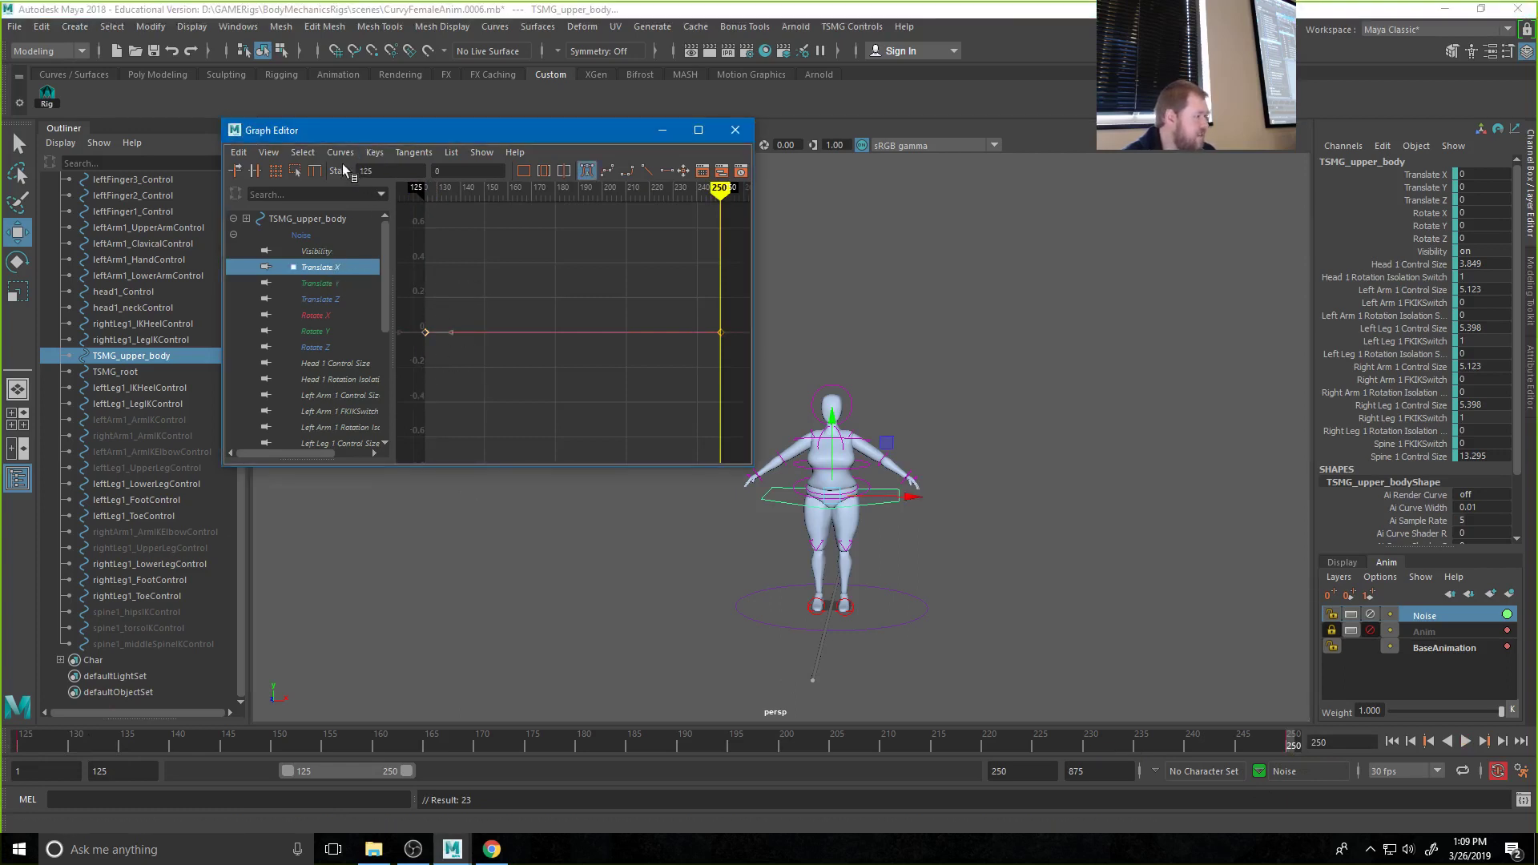
pyautogui.click(311, 152)
pyautogui.moveTo(355, 151)
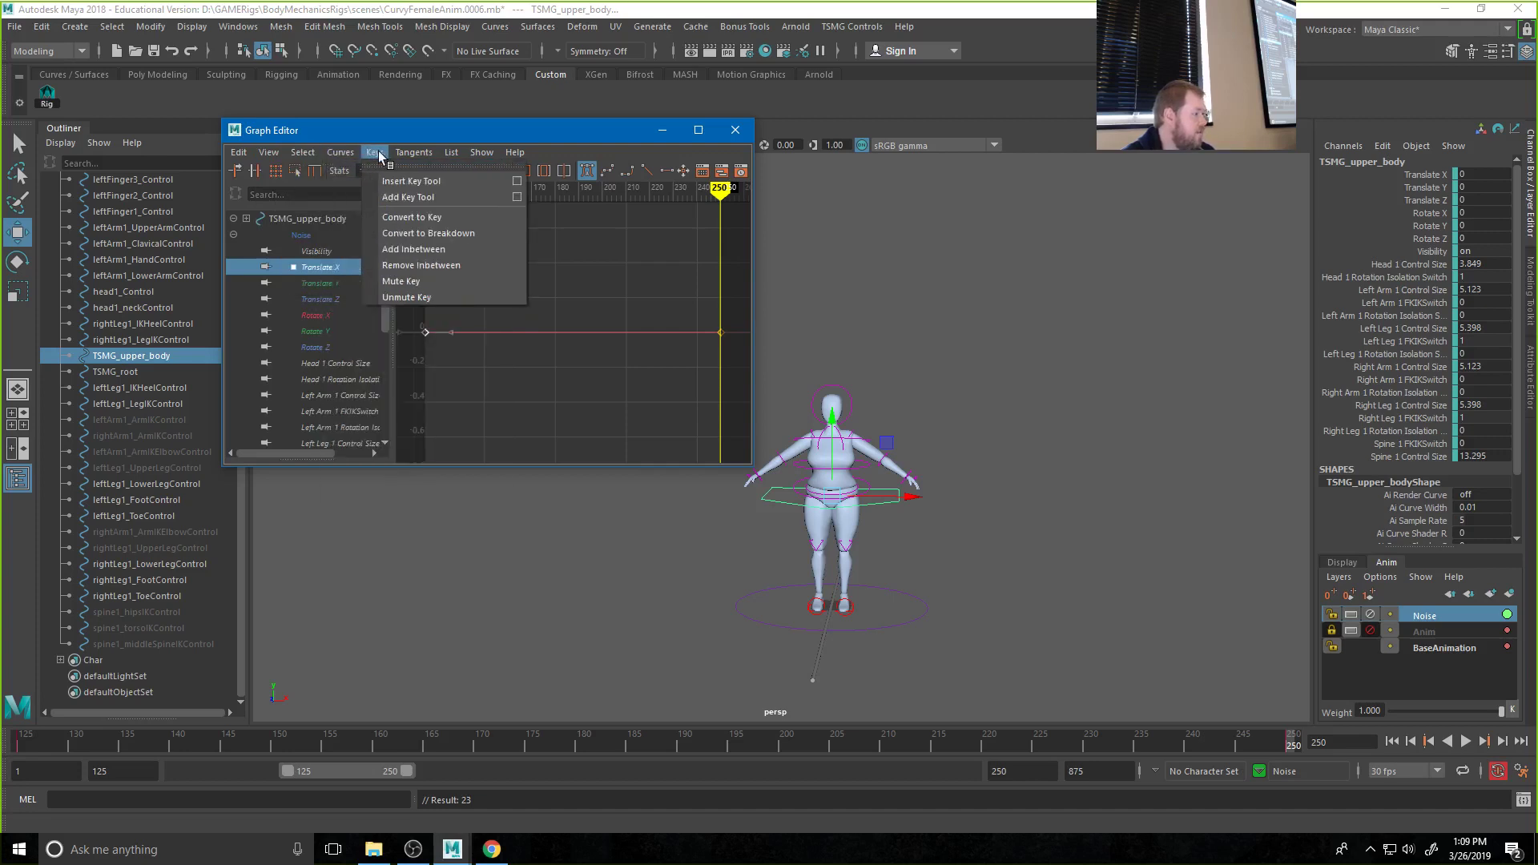
pyautogui.click(387, 199)
pyautogui.click(438, 333)
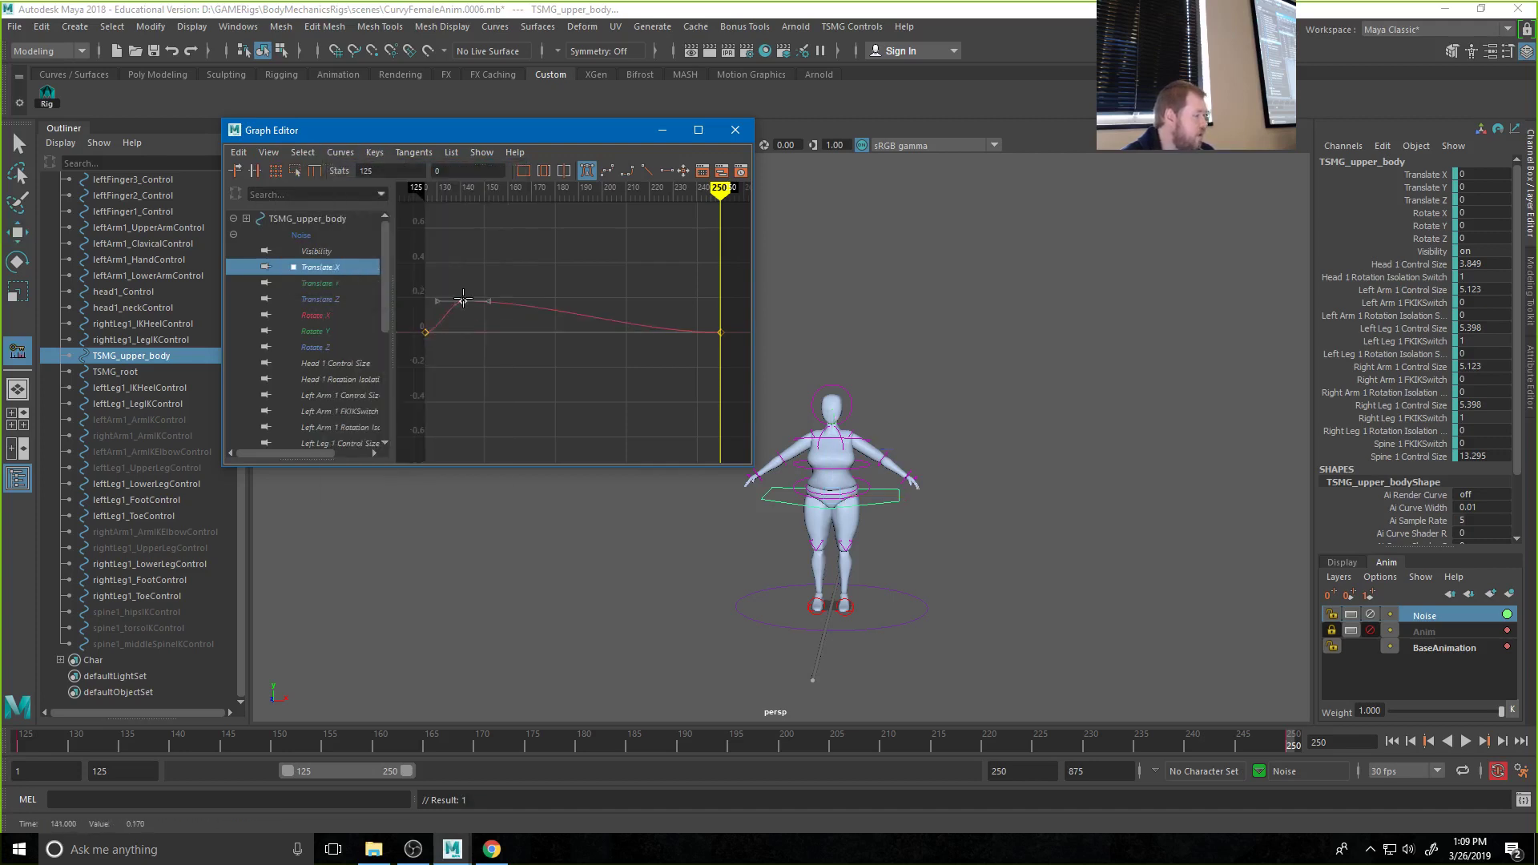
pyautogui.middleClick(463, 296)
pyautogui.middleClick(481, 353)
pyautogui.middleClick(501, 344)
pyautogui.middleClick(513, 309)
pyautogui.middleClick(536, 354)
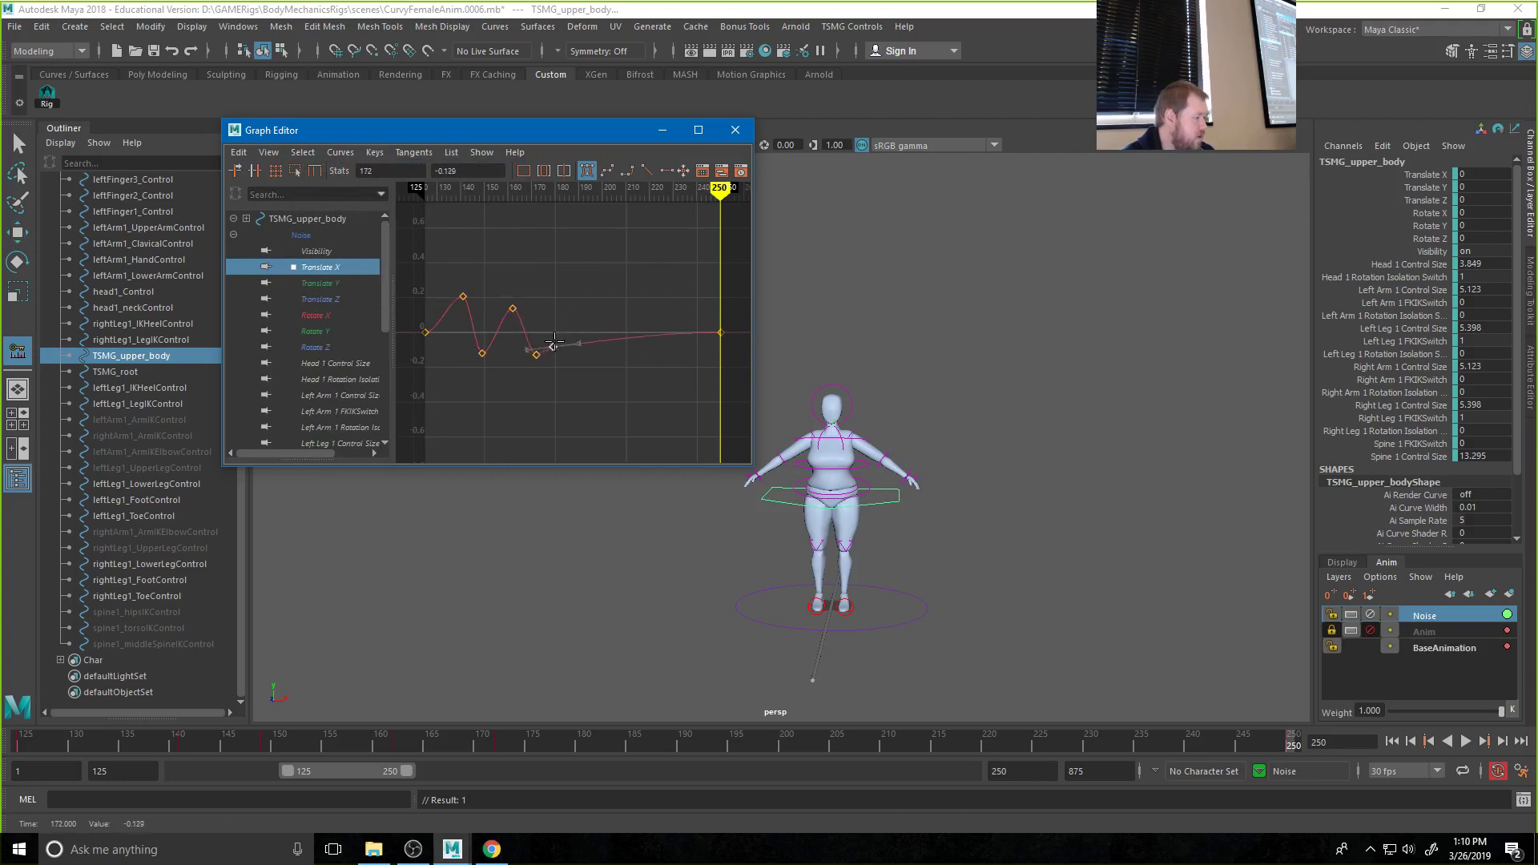
pyautogui.middleClick(557, 329)
pyautogui.middleClick(579, 352)
pyautogui.middleClick(592, 333)
pyautogui.middleClick(612, 340)
pyautogui.middleClick(634, 359)
pyautogui.middleClick(636, 362)
pyautogui.middleClick(660, 314)
pyautogui.middleClick(657, 325)
pyautogui.middleClick(676, 331)
pyautogui.middleClick(688, 351)
pyautogui.middleClick(705, 333)
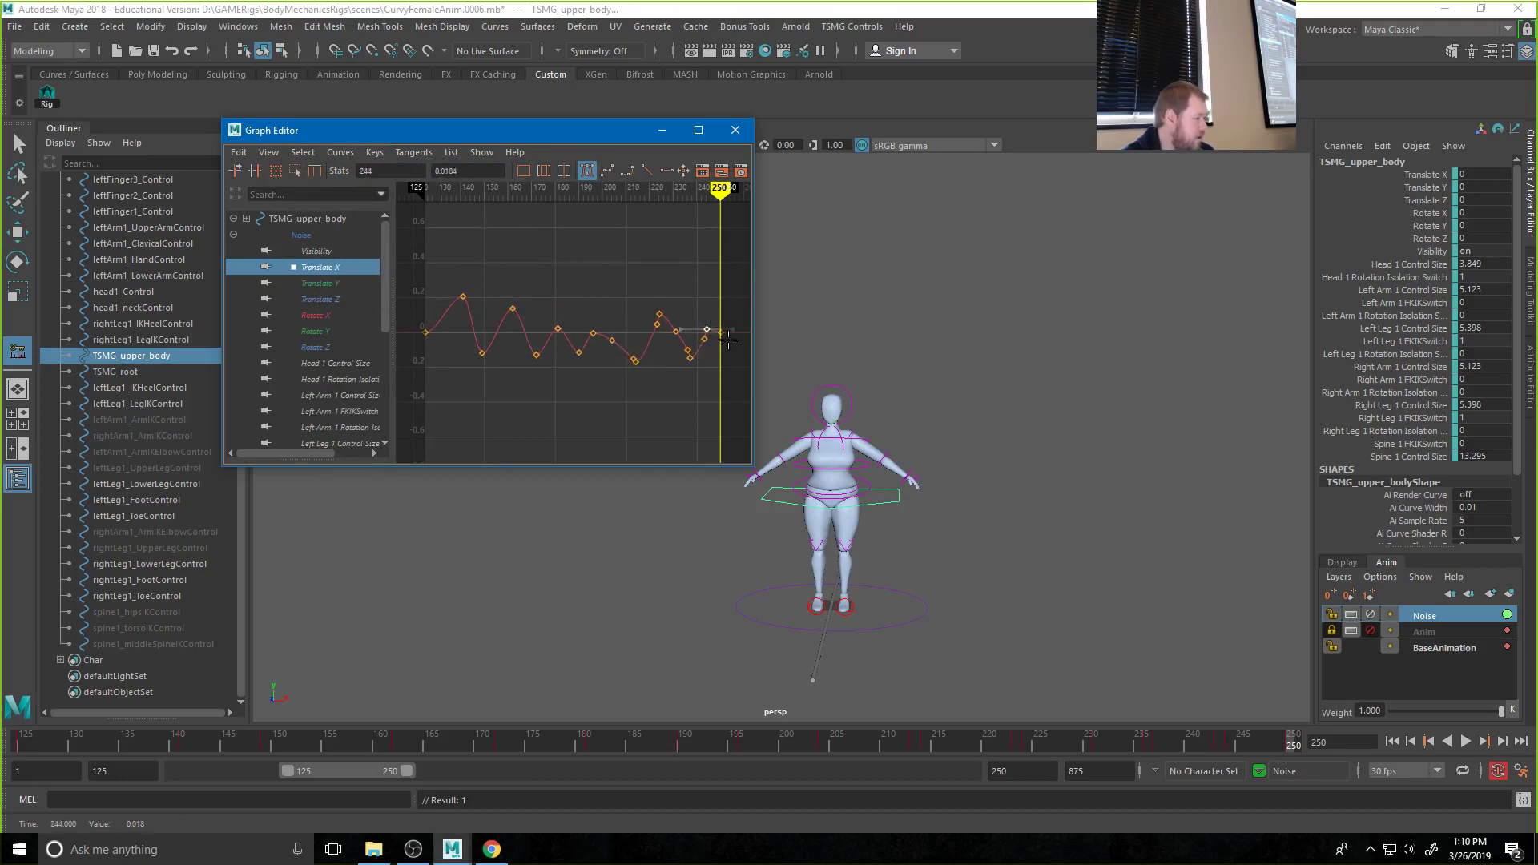
# Preview the noise motion, and scale the in-between Translate X keys vertically to exaggerate the side-to-side sway
pyautogui.click(1465, 741)
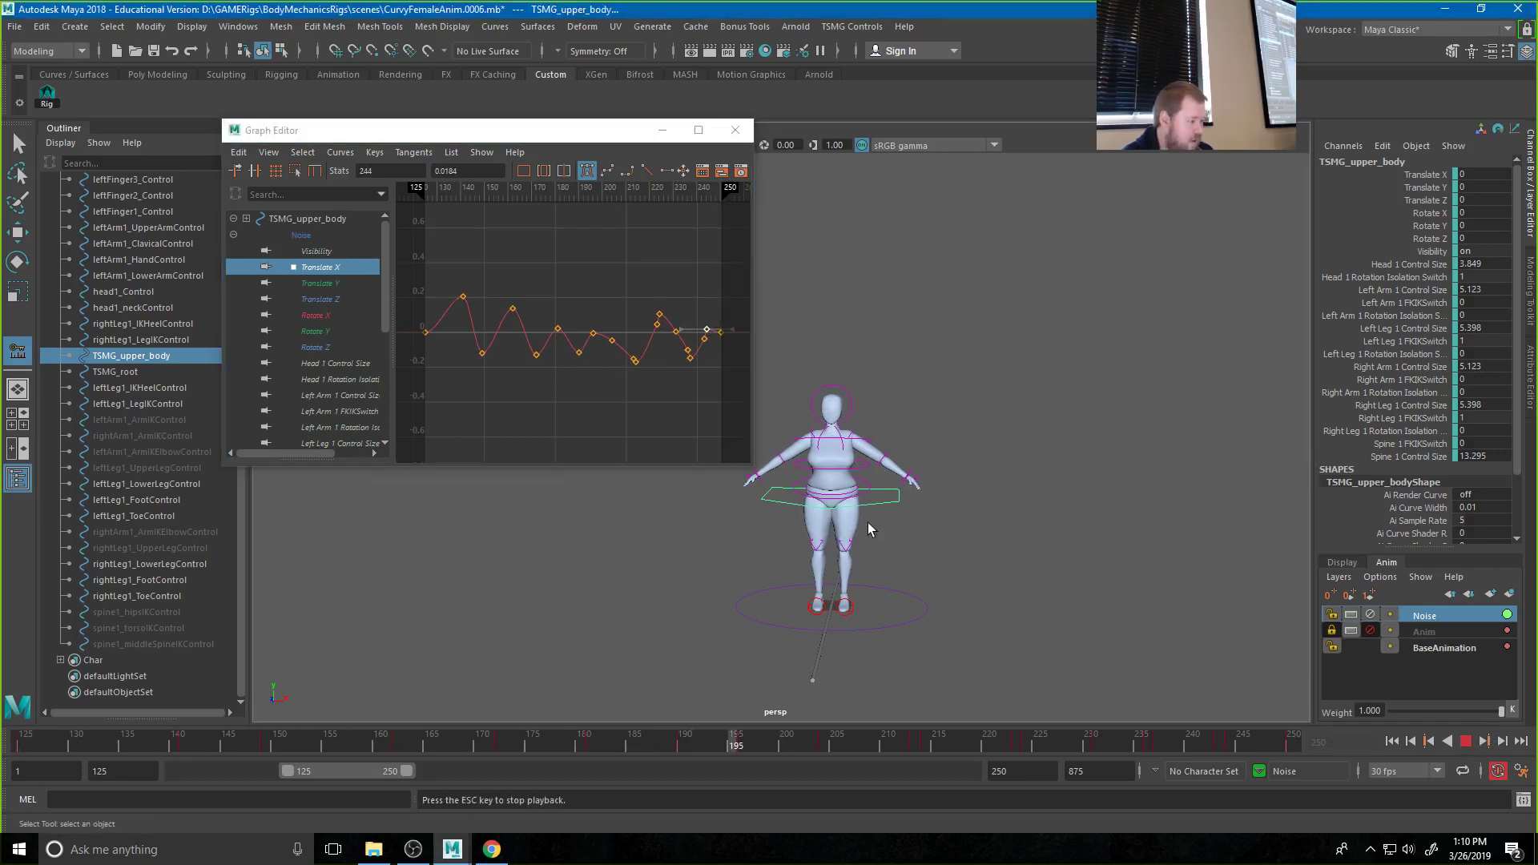
pyautogui.click(1465, 741)
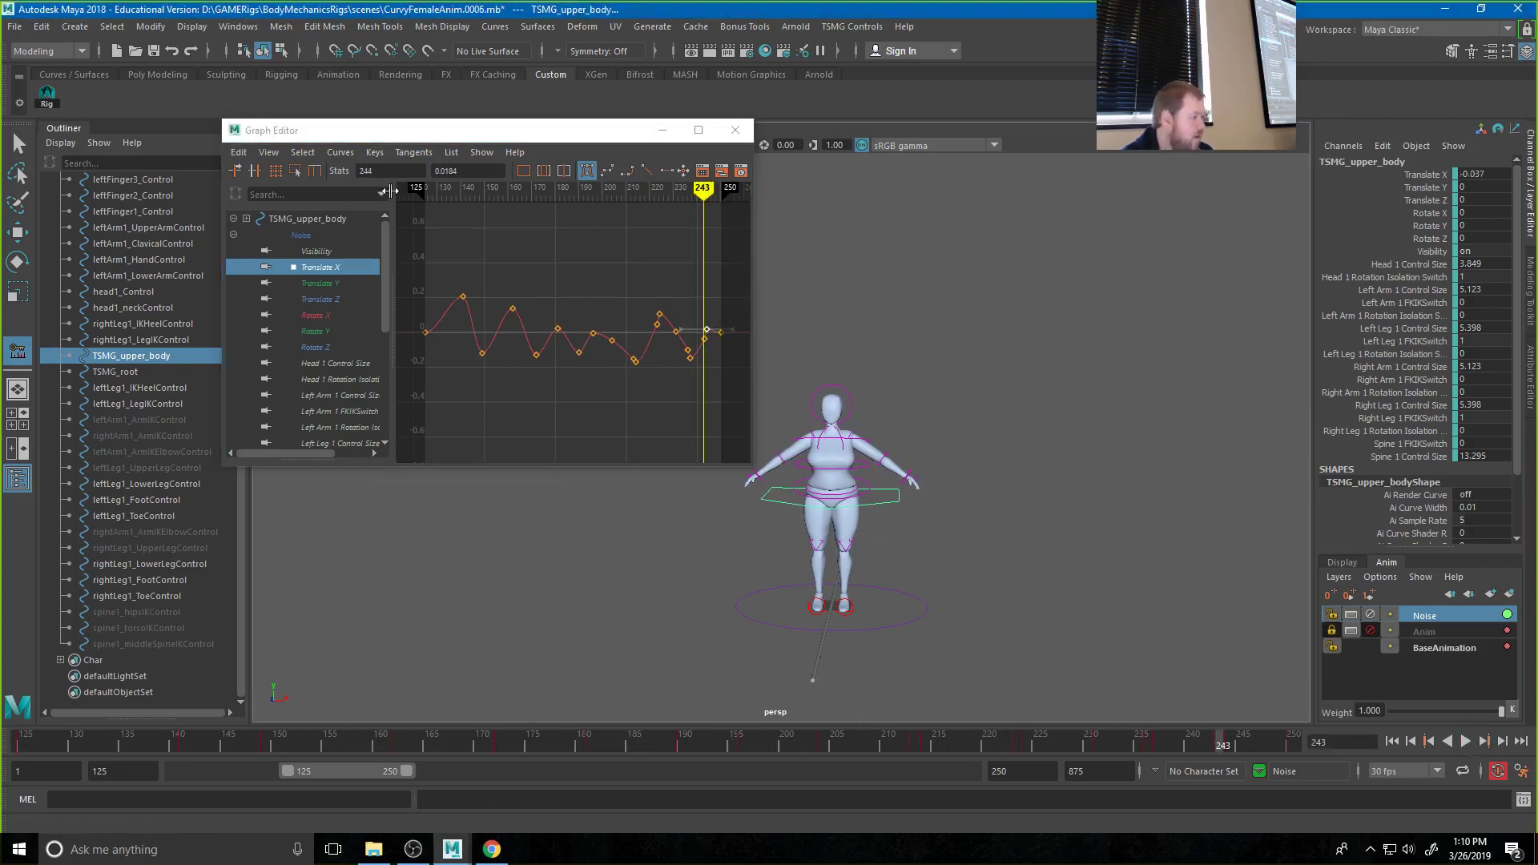
pyautogui.moveTo(432, 255); pyautogui.dragTo(710, 403)
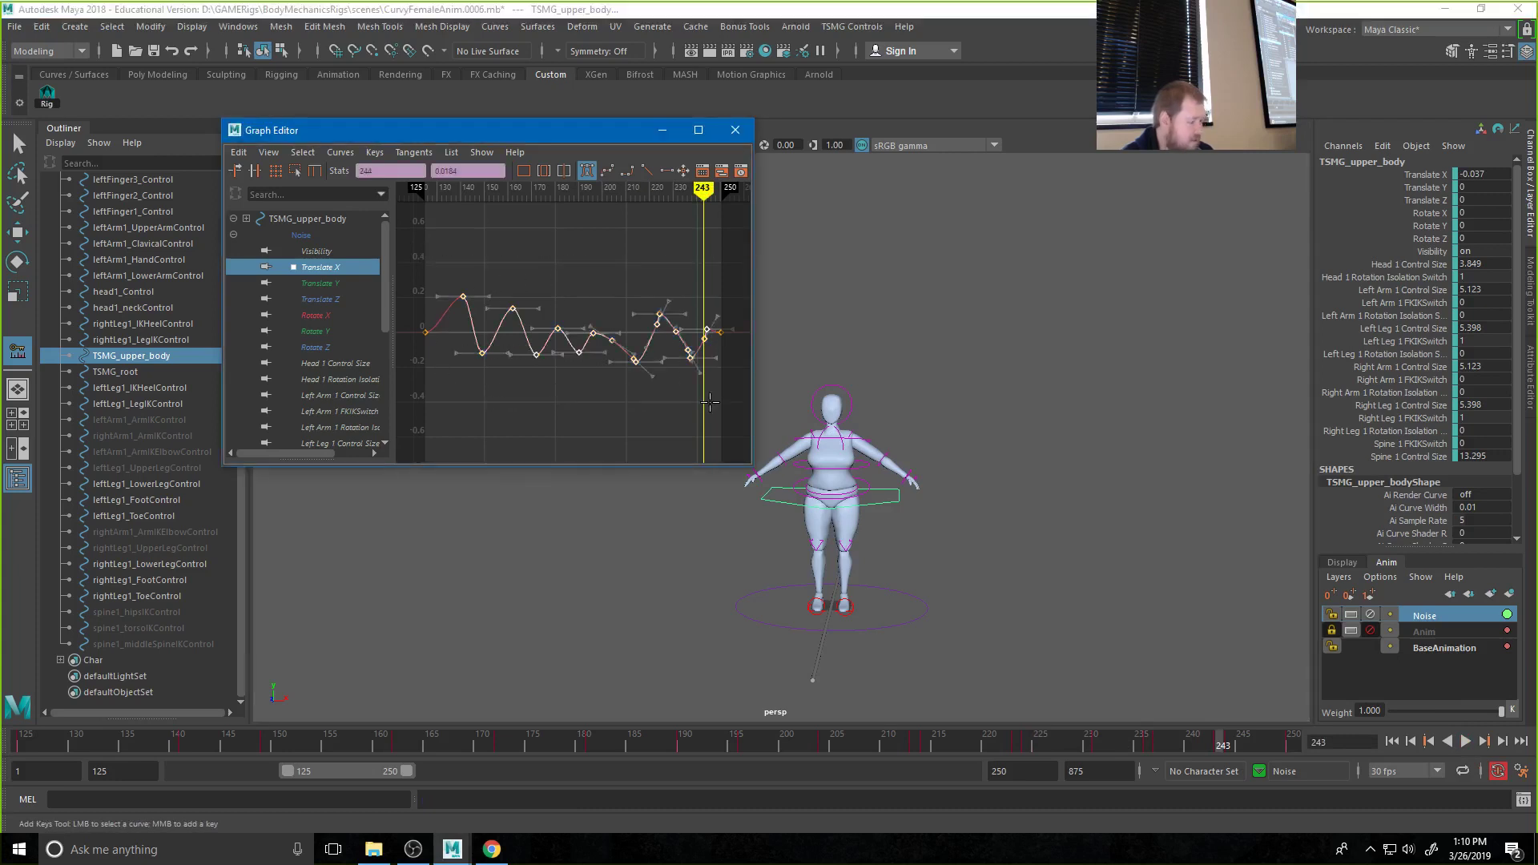
pyautogui.press('r')
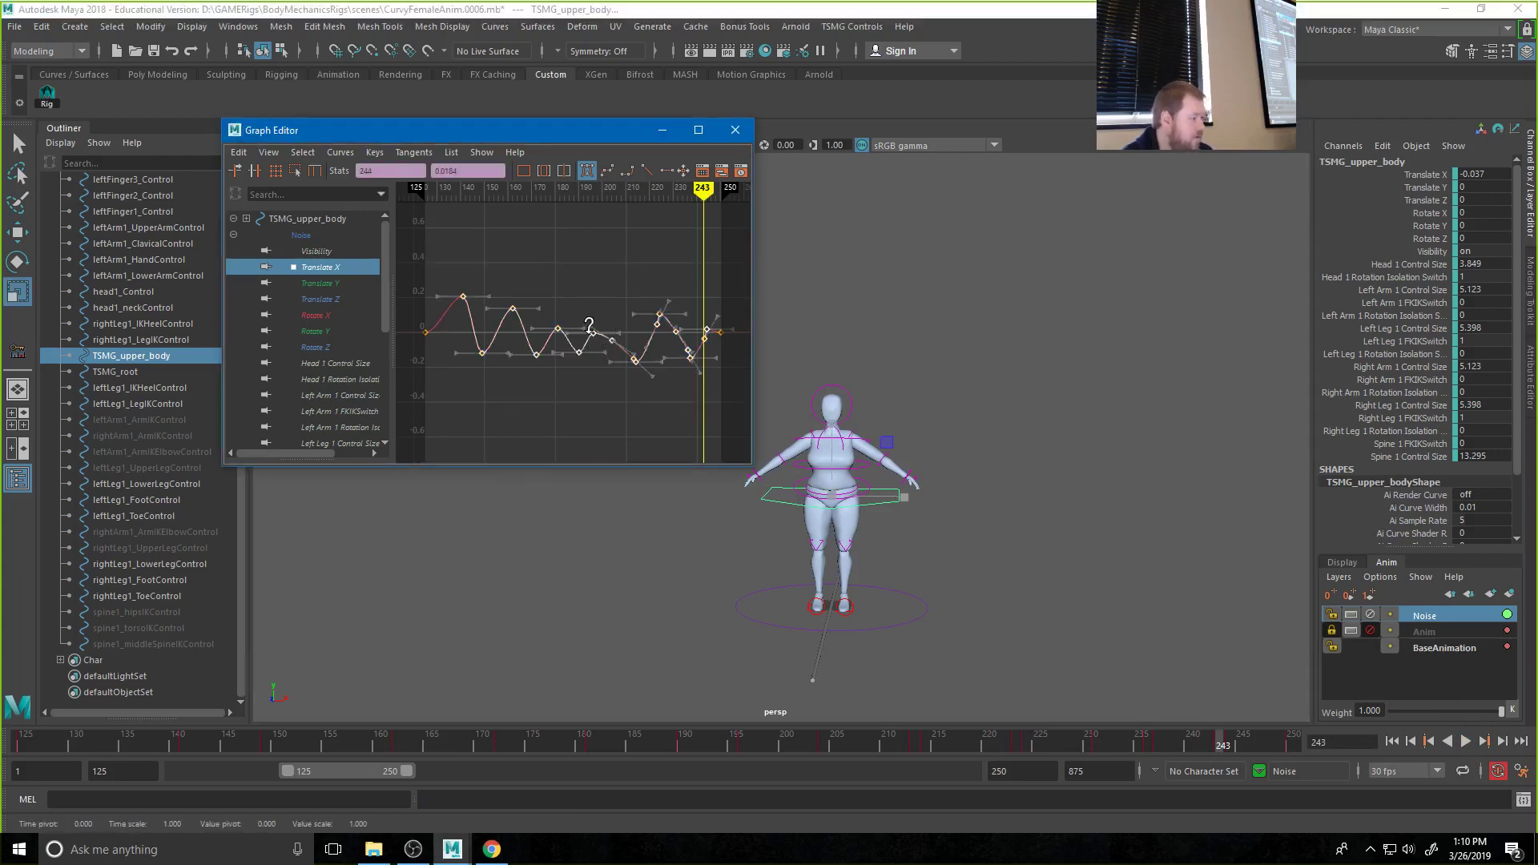
pyautogui.moveTo(588, 326); pyautogui.dragTo(585, 275)
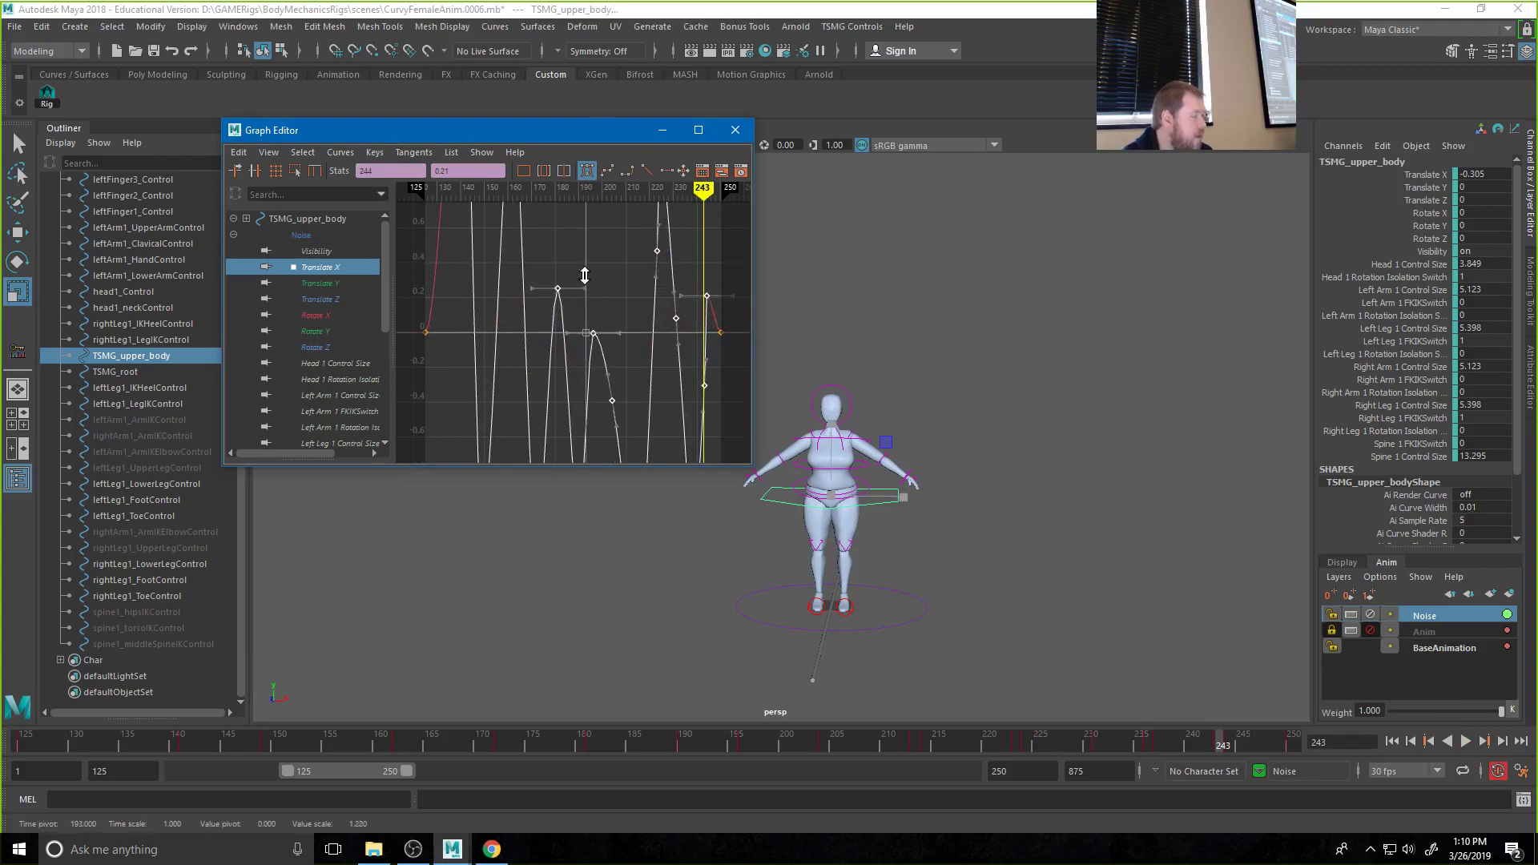
pyautogui.moveTo(585, 274); pyautogui.dragTo(606, 2, button='middle')
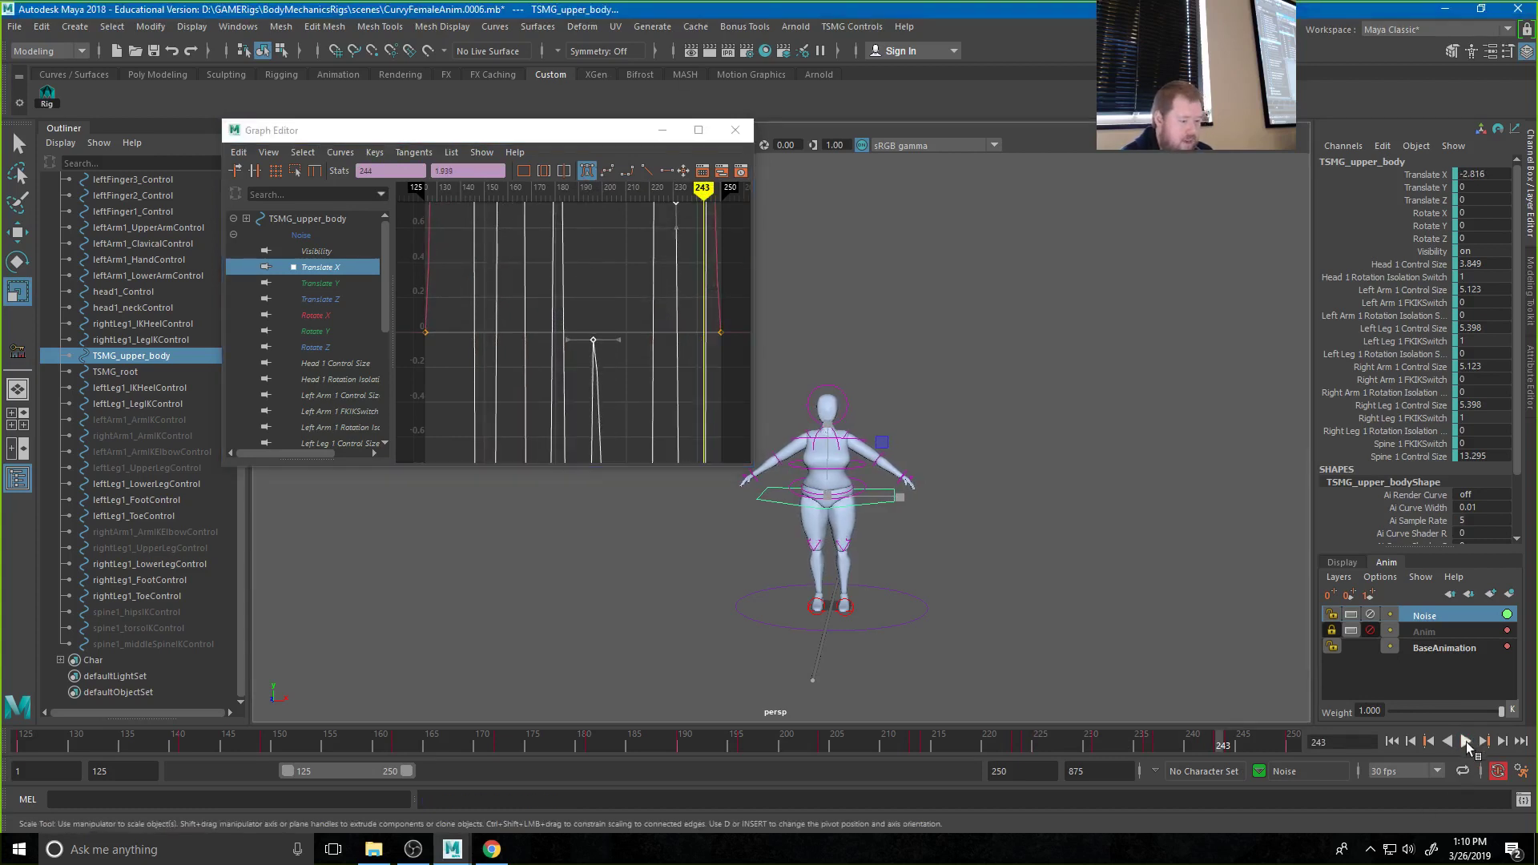
# Unmute the Anim layer during playback, without the Graph Editor open, and lower the Noise layer's weight to 0.111
pyautogui.click(1466, 741)
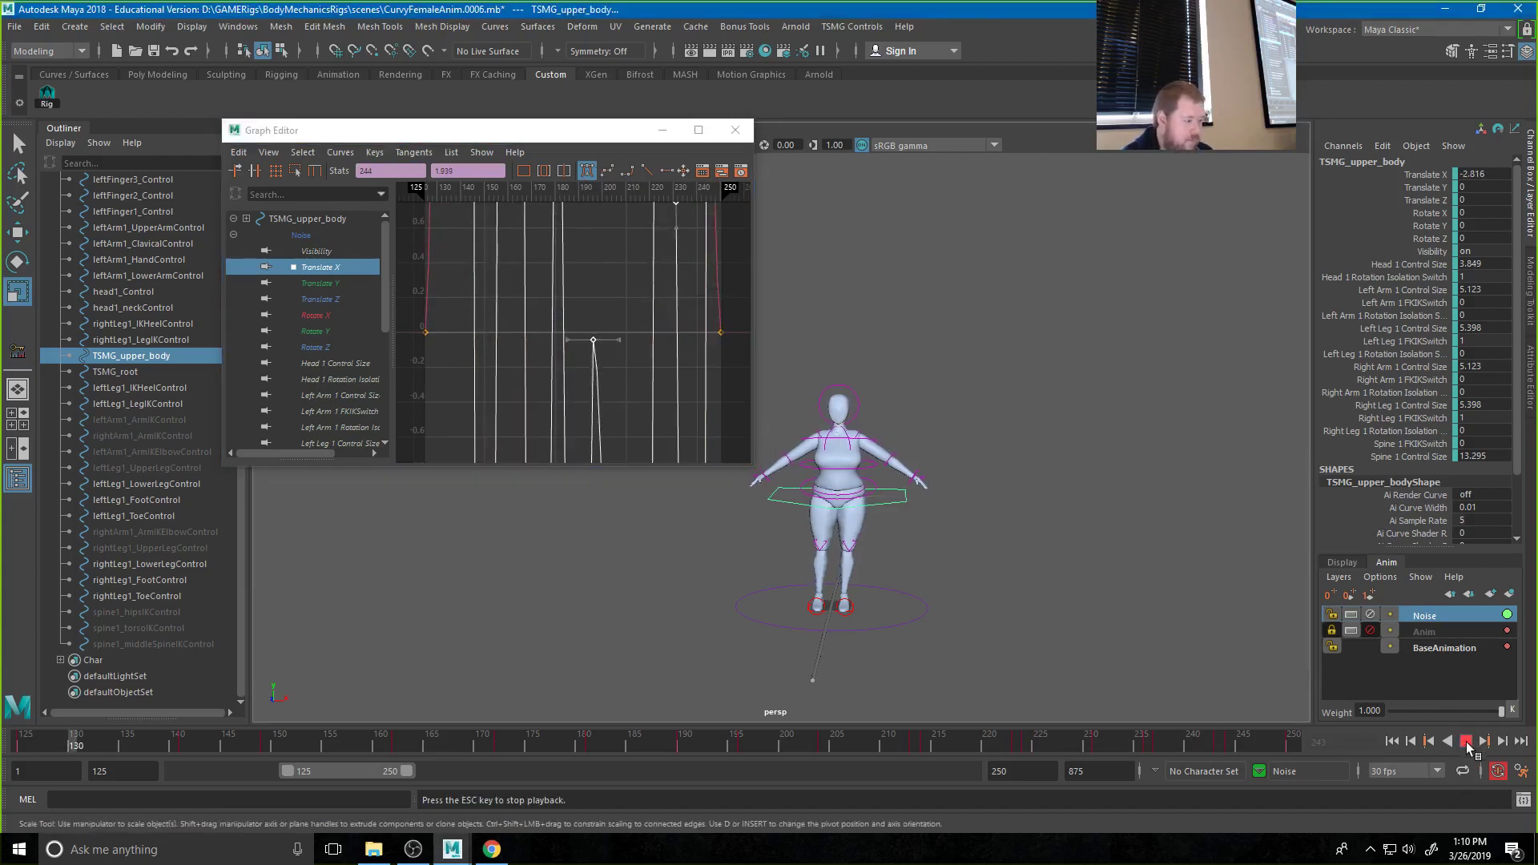
pyautogui.click(735, 132)
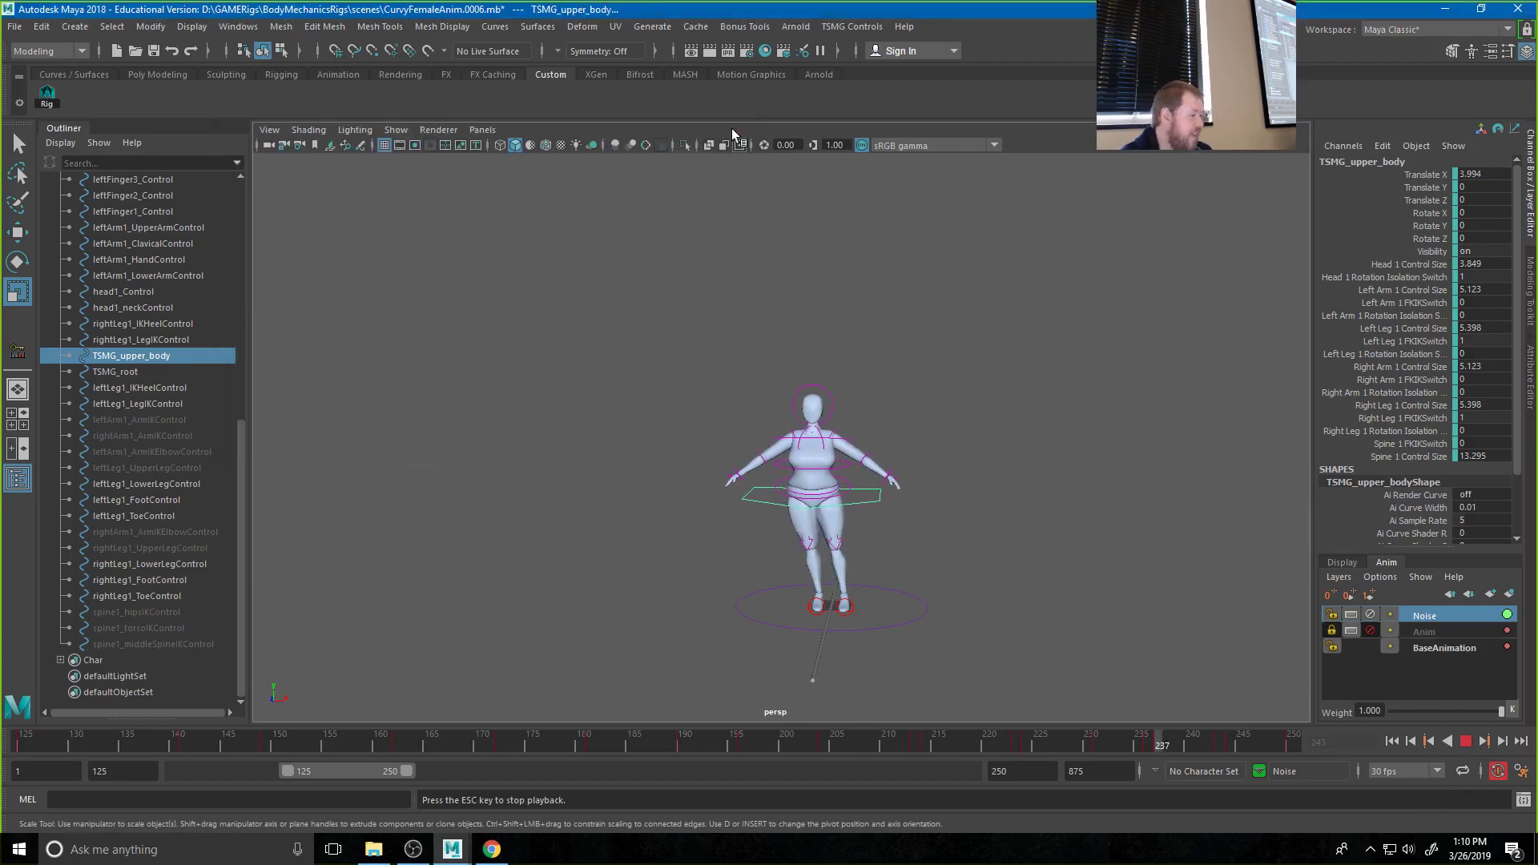
pyautogui.click(1370, 632)
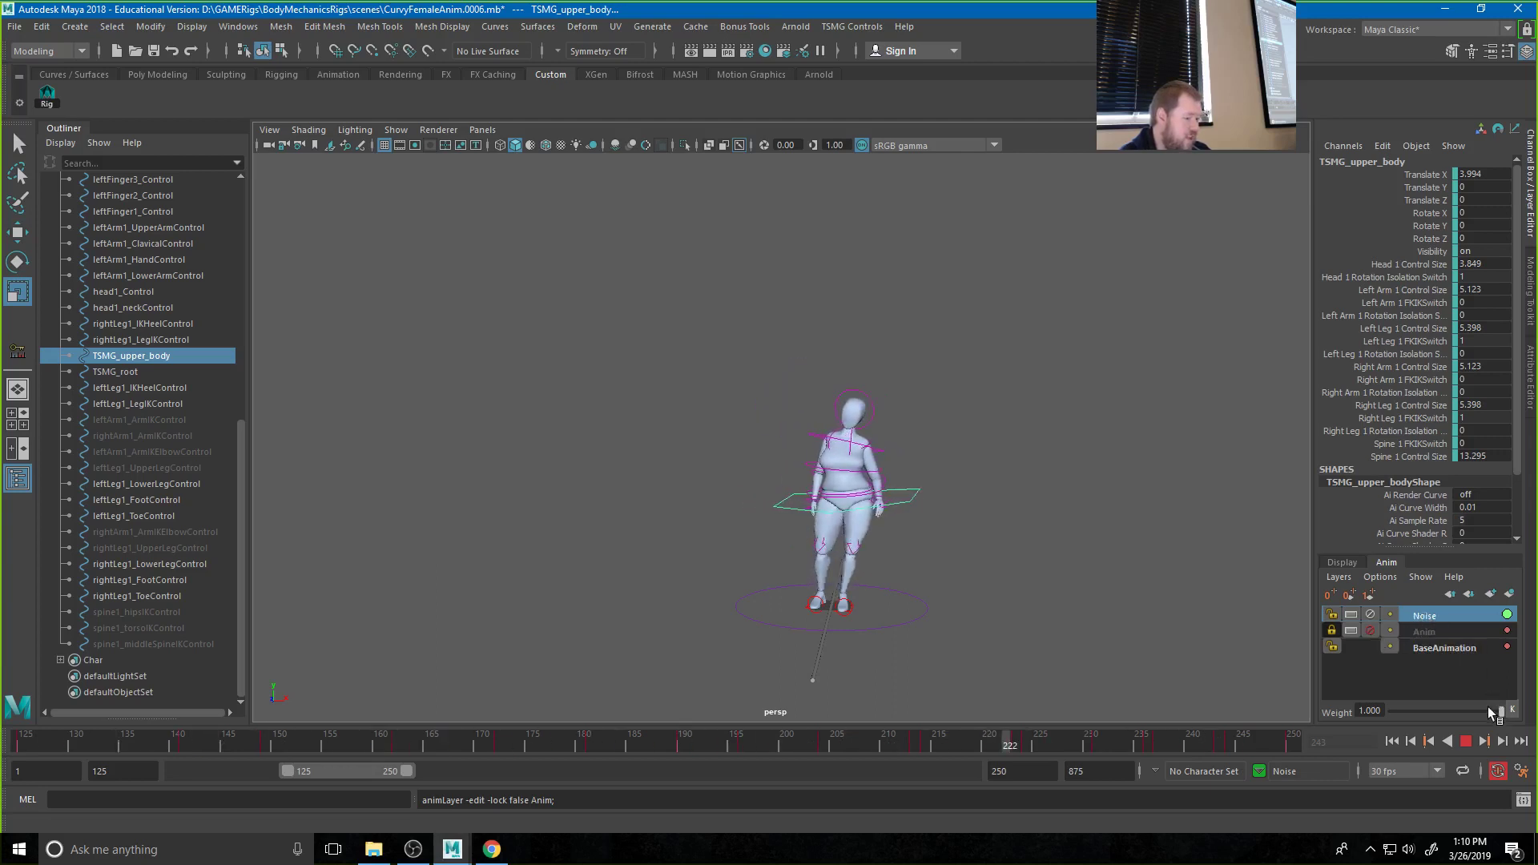
pyautogui.moveTo(1500, 712); pyautogui.dragTo(1403, 721)
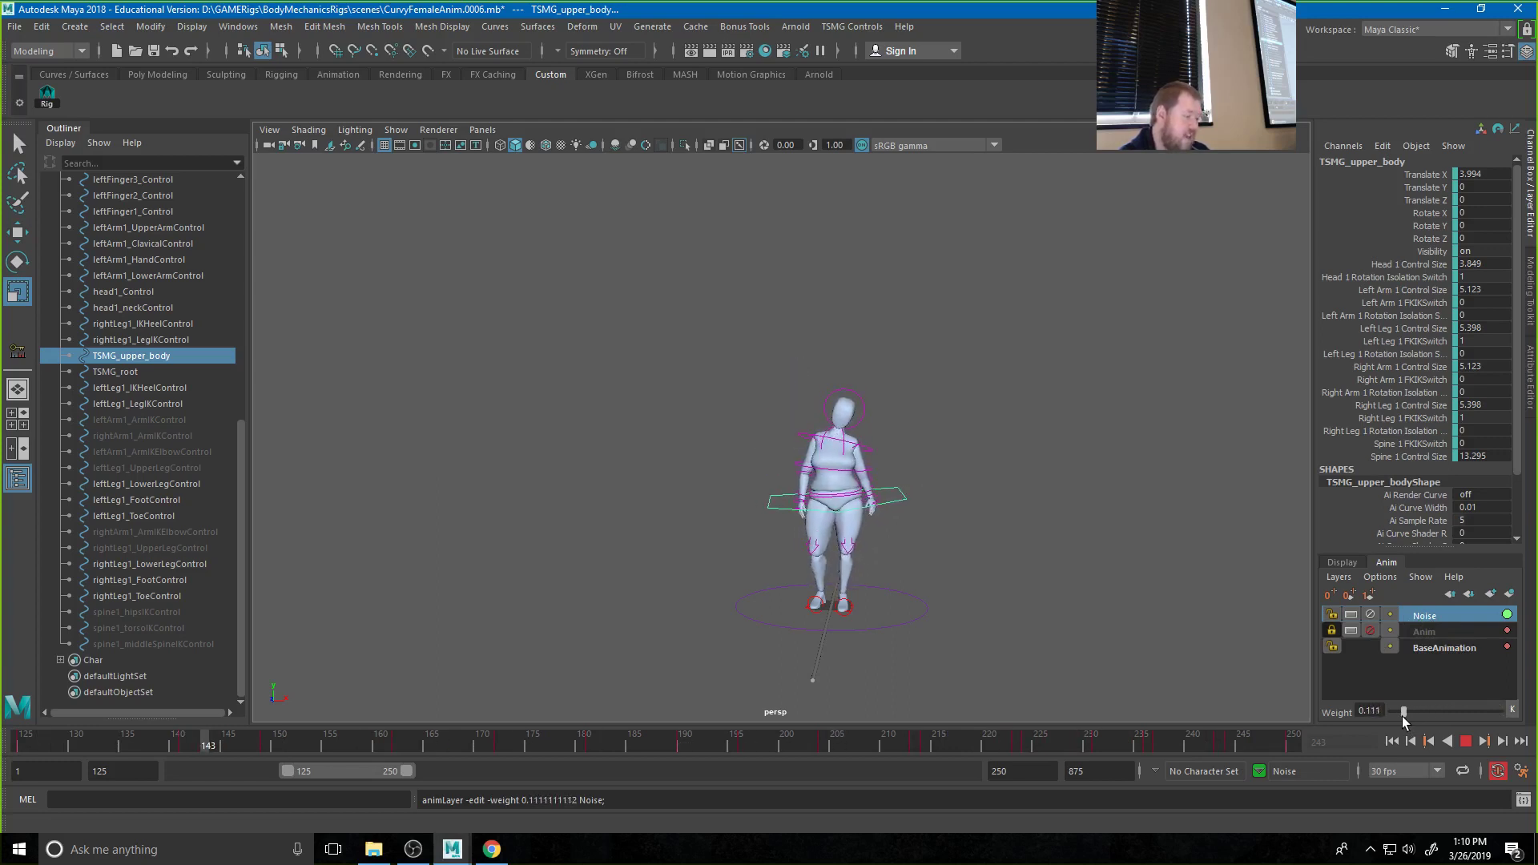
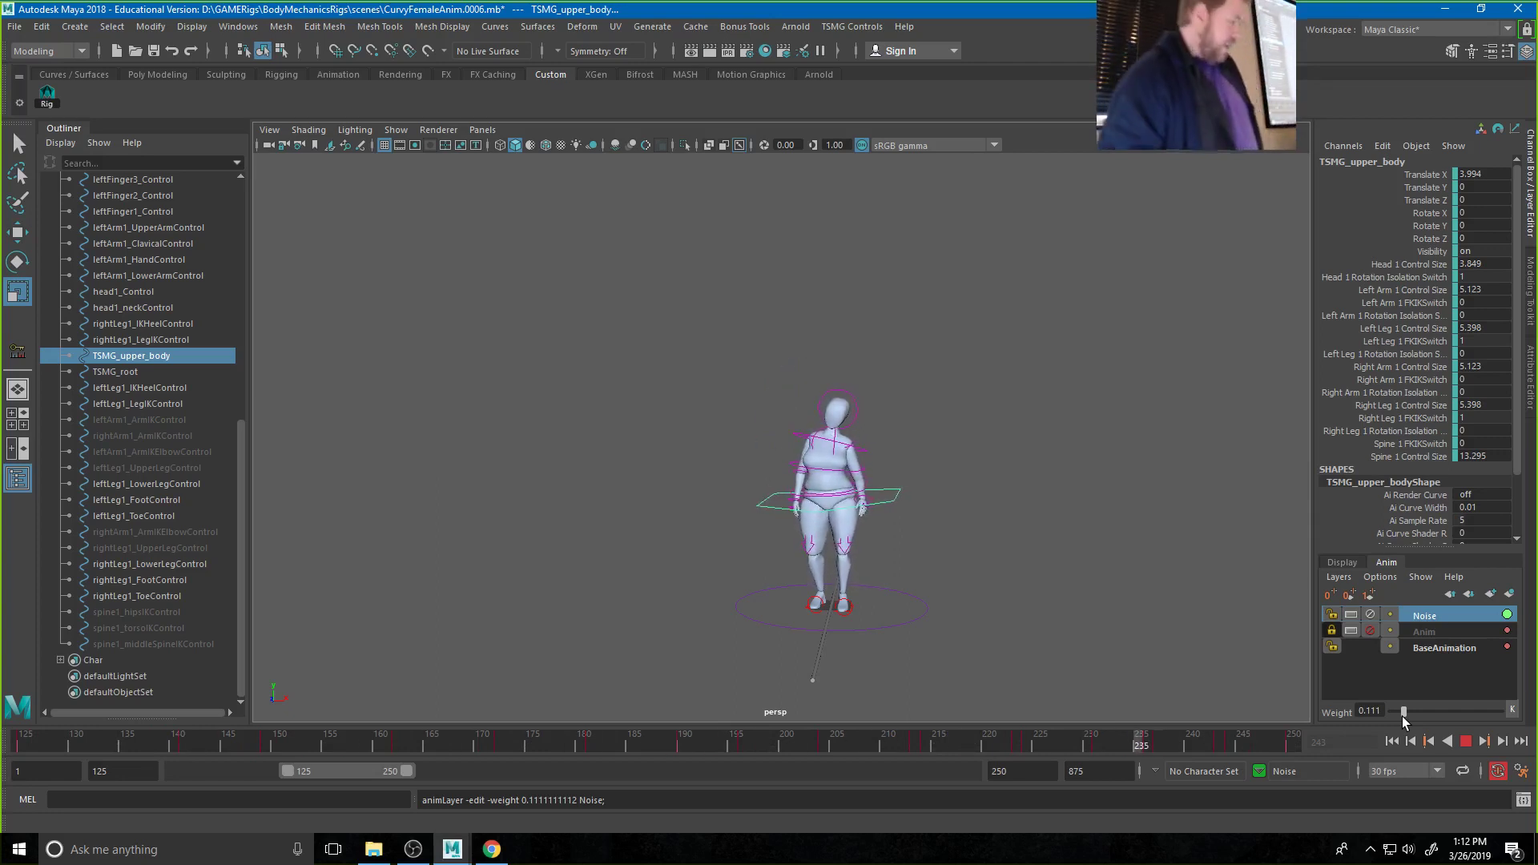
# Open the Time Editor to examine its options for importing or adding animation content, and close it again
pyautogui.click(262, 29)
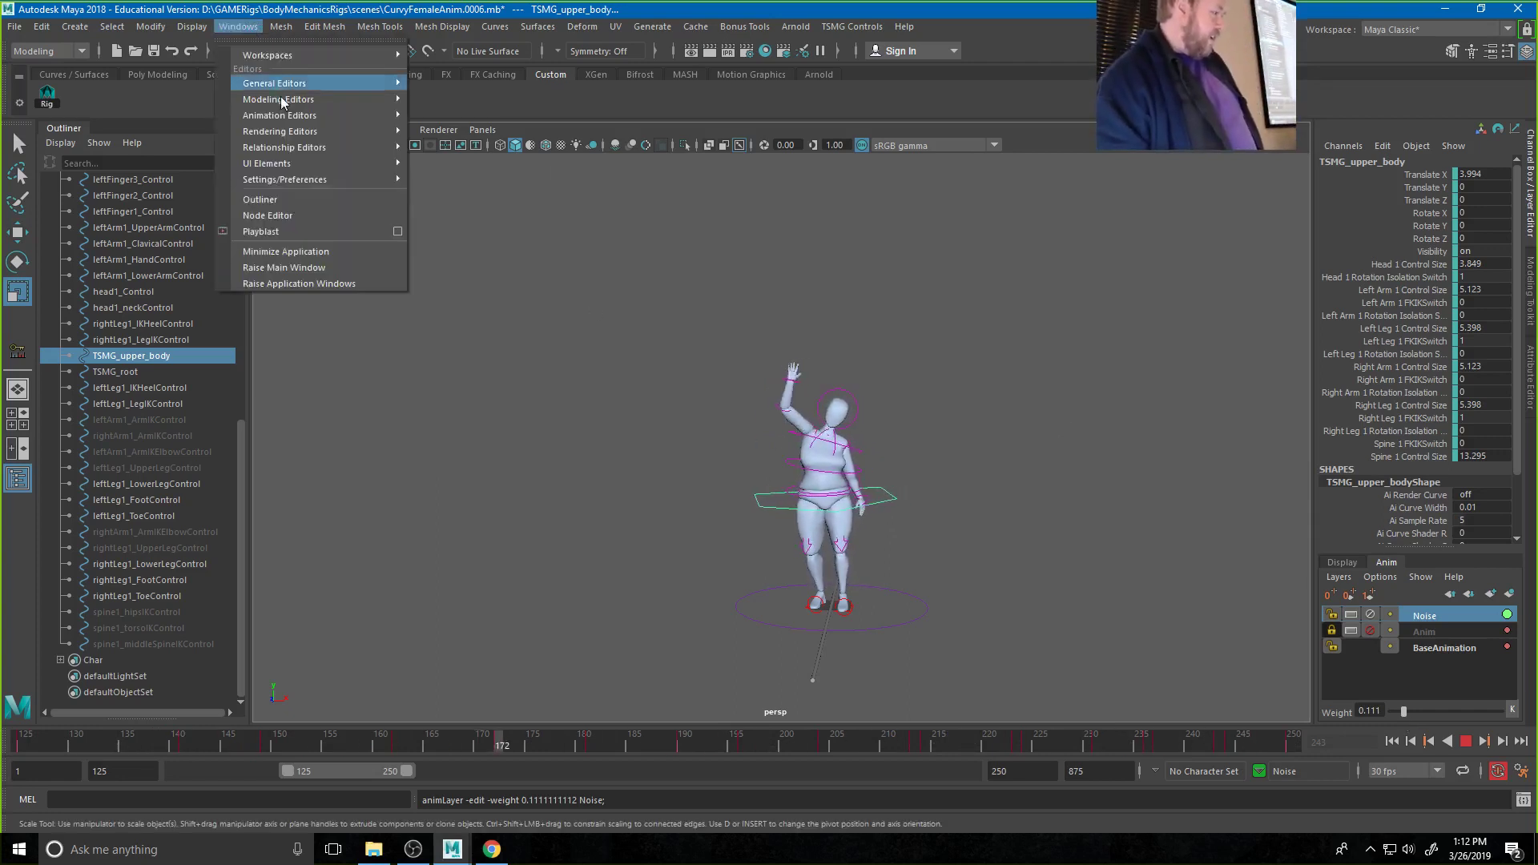
pyautogui.moveTo(294, 130)
pyautogui.moveTo(361, 116)
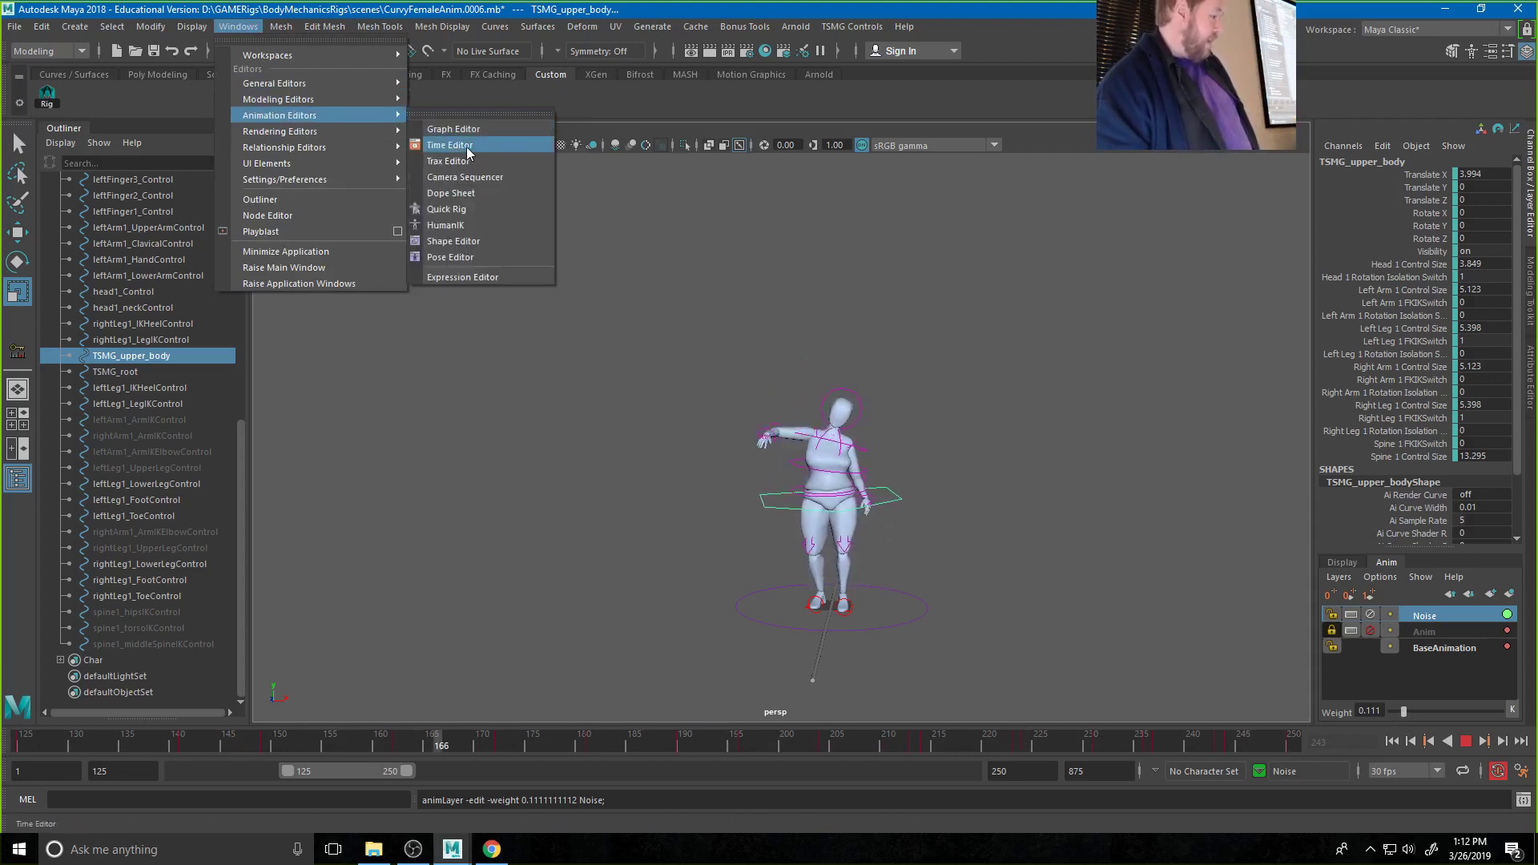
pyautogui.click(449, 145)
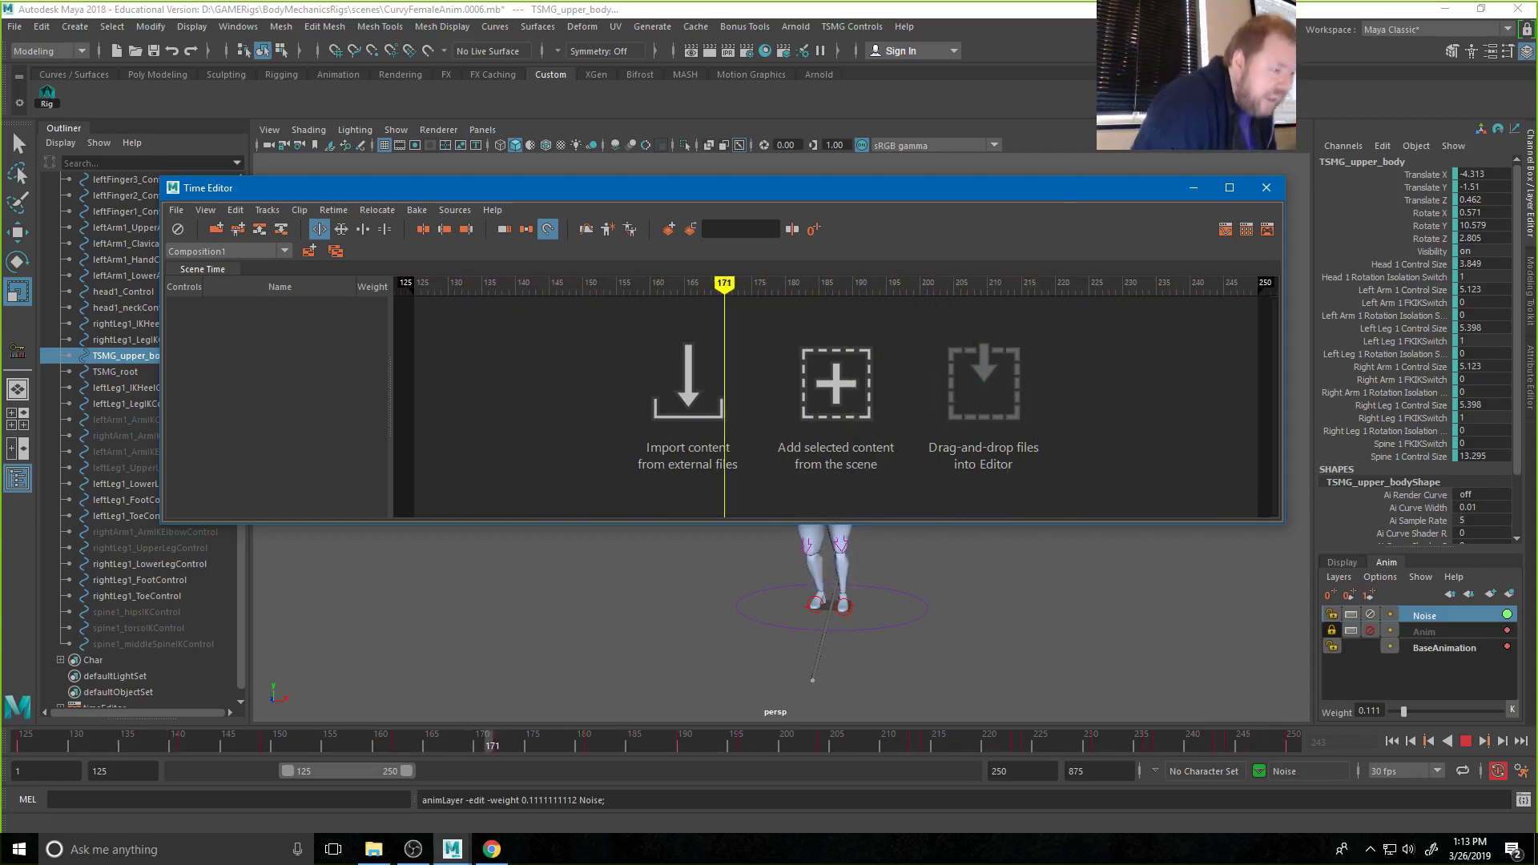
pyautogui.click(1267, 188)
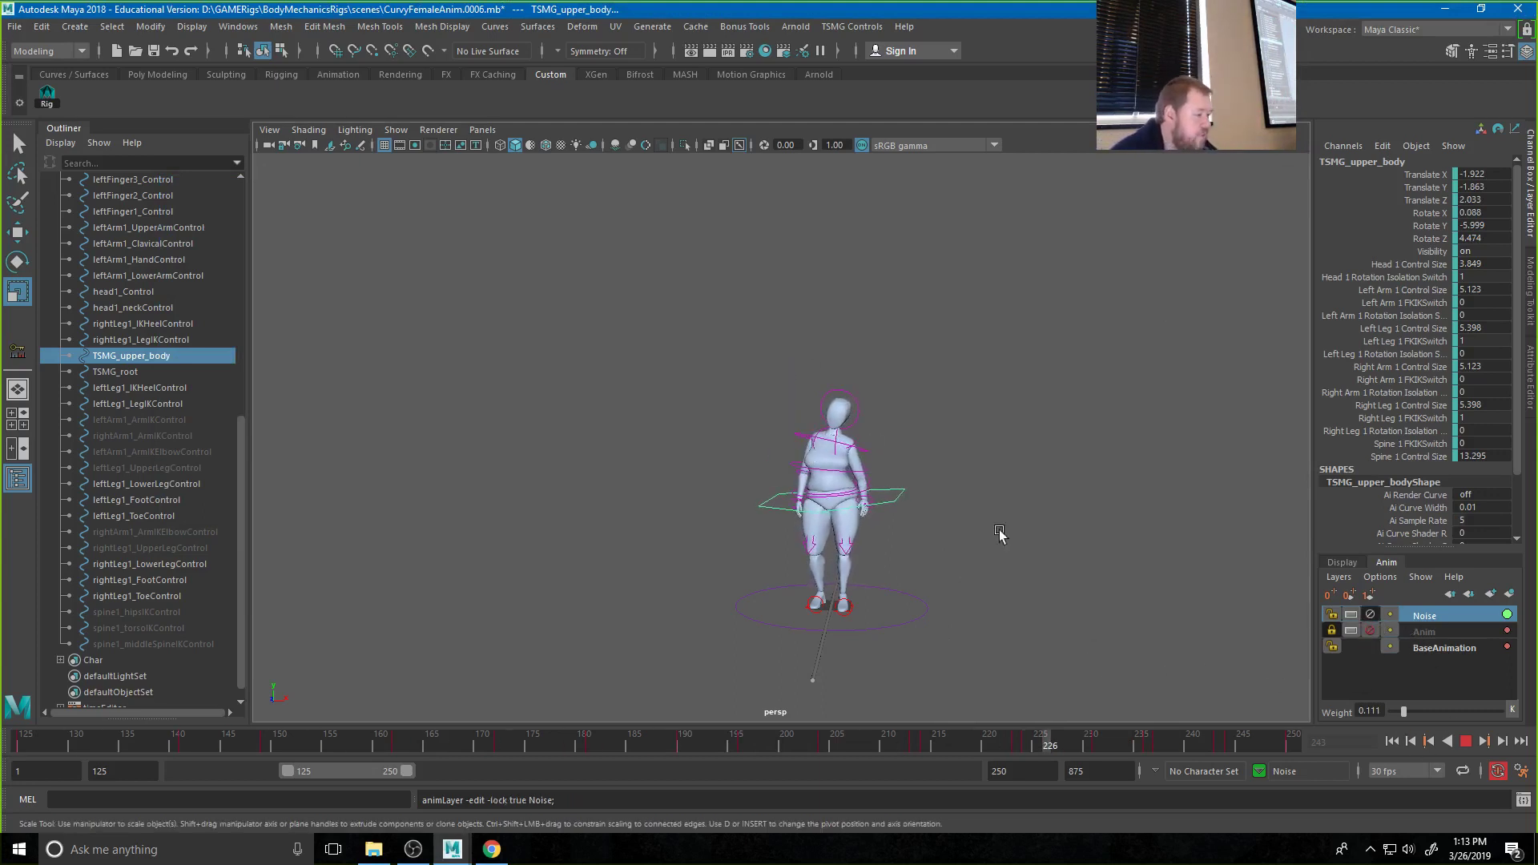
# Stop playback, select the rightArm1_UpperArmControl at the character's shoulder, and open its curves in the Graph Editor
pyautogui.click(1468, 740)
pyautogui.keyDown('alt'); pyautogui.moveTo(819, 497); pyautogui.dragTo(889, 487); pyautogui.keyUp('alt')
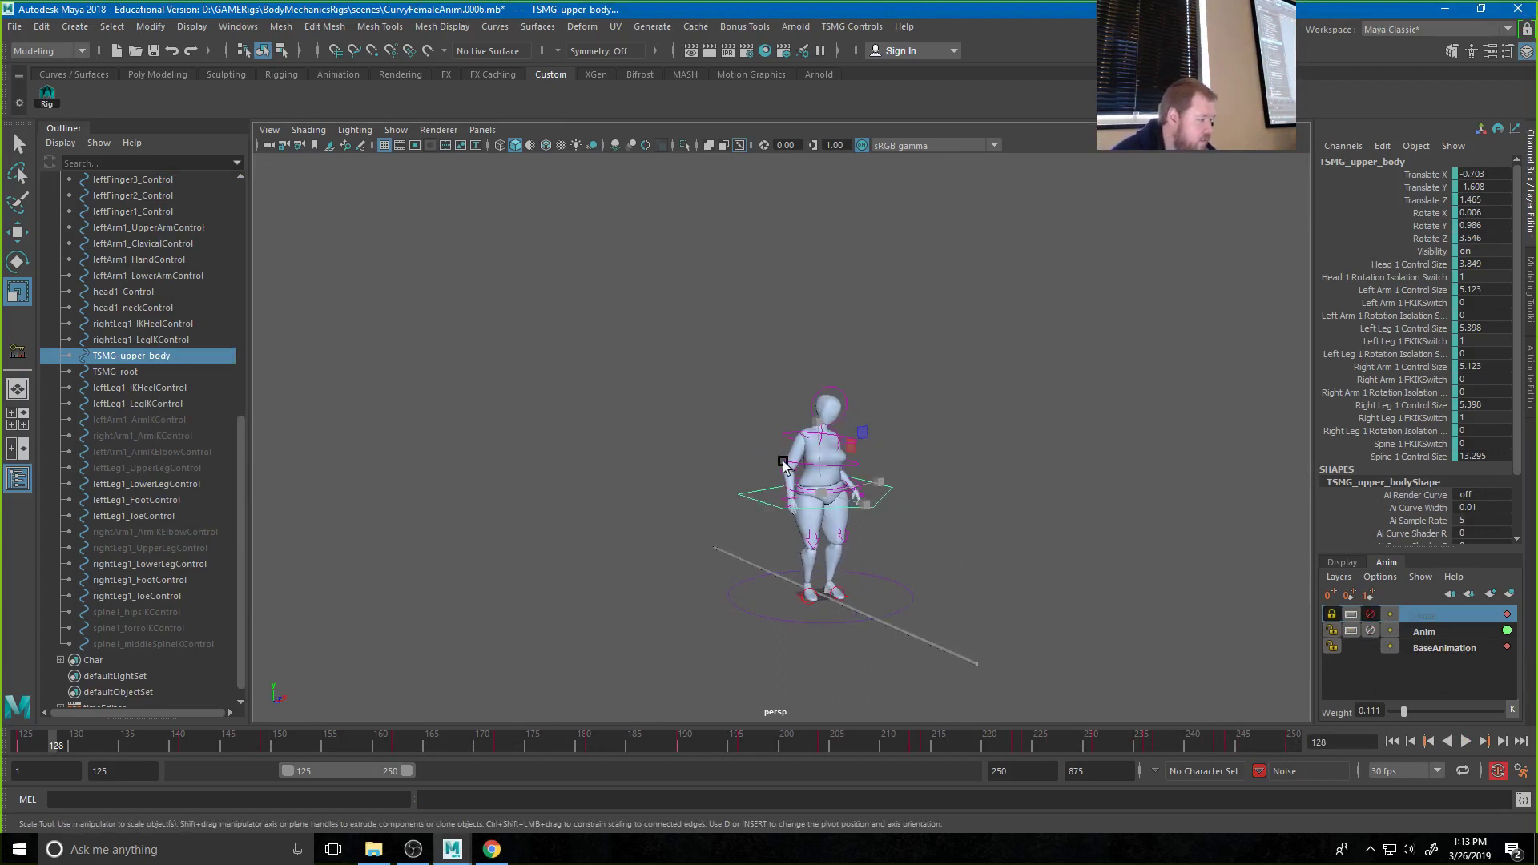
pyautogui.keyDown('alt'); pyautogui.moveTo(889, 487); pyautogui.dragTo(954, 446, button='right'); pyautogui.keyUp('alt')
pyautogui.click(828, 440)
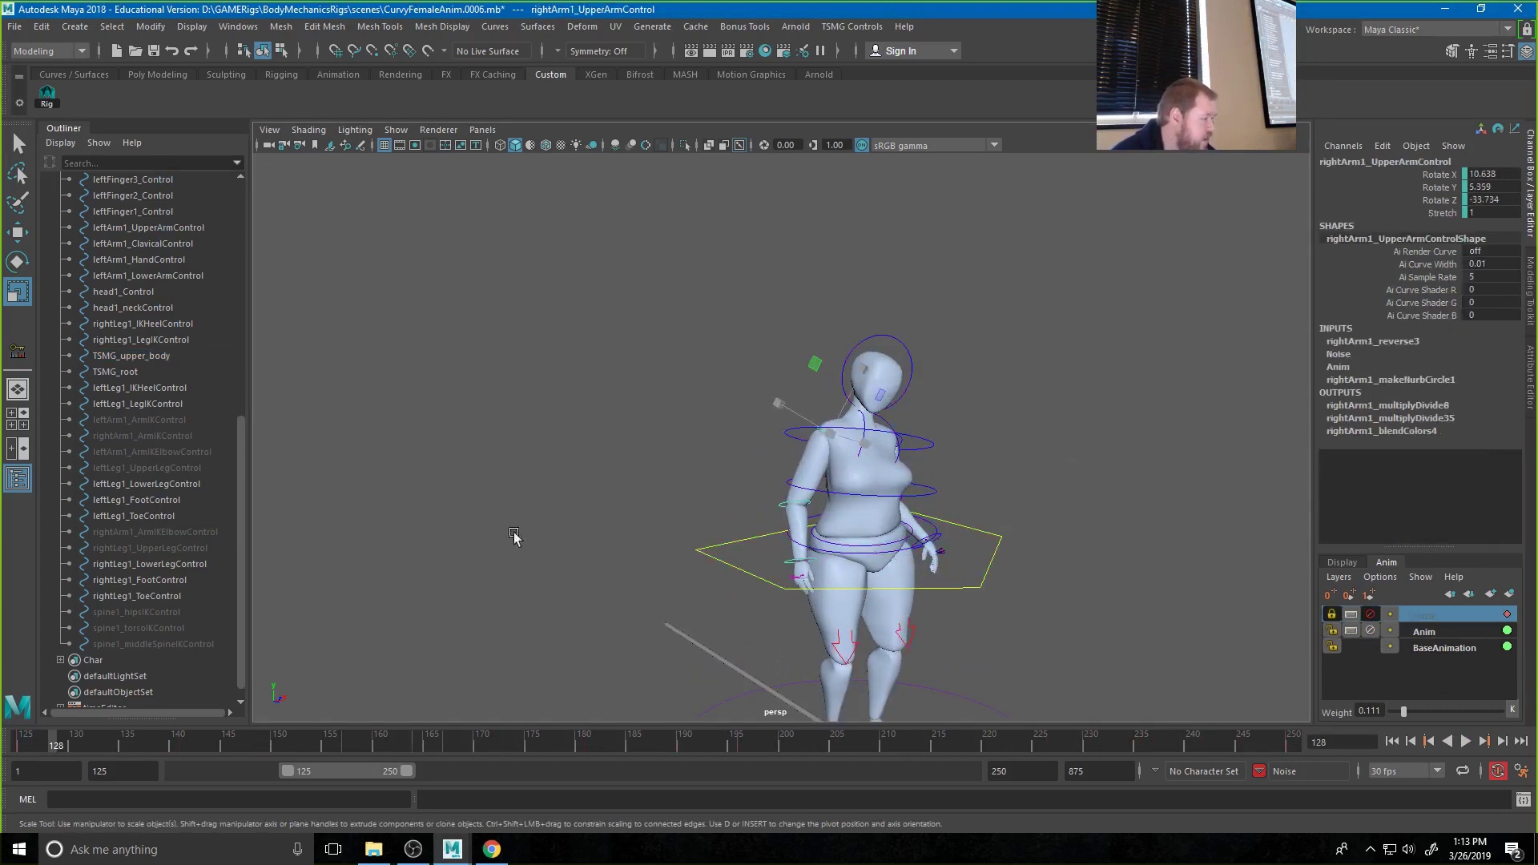
pyautogui.click(238, 26)
pyautogui.moveTo(280, 116)
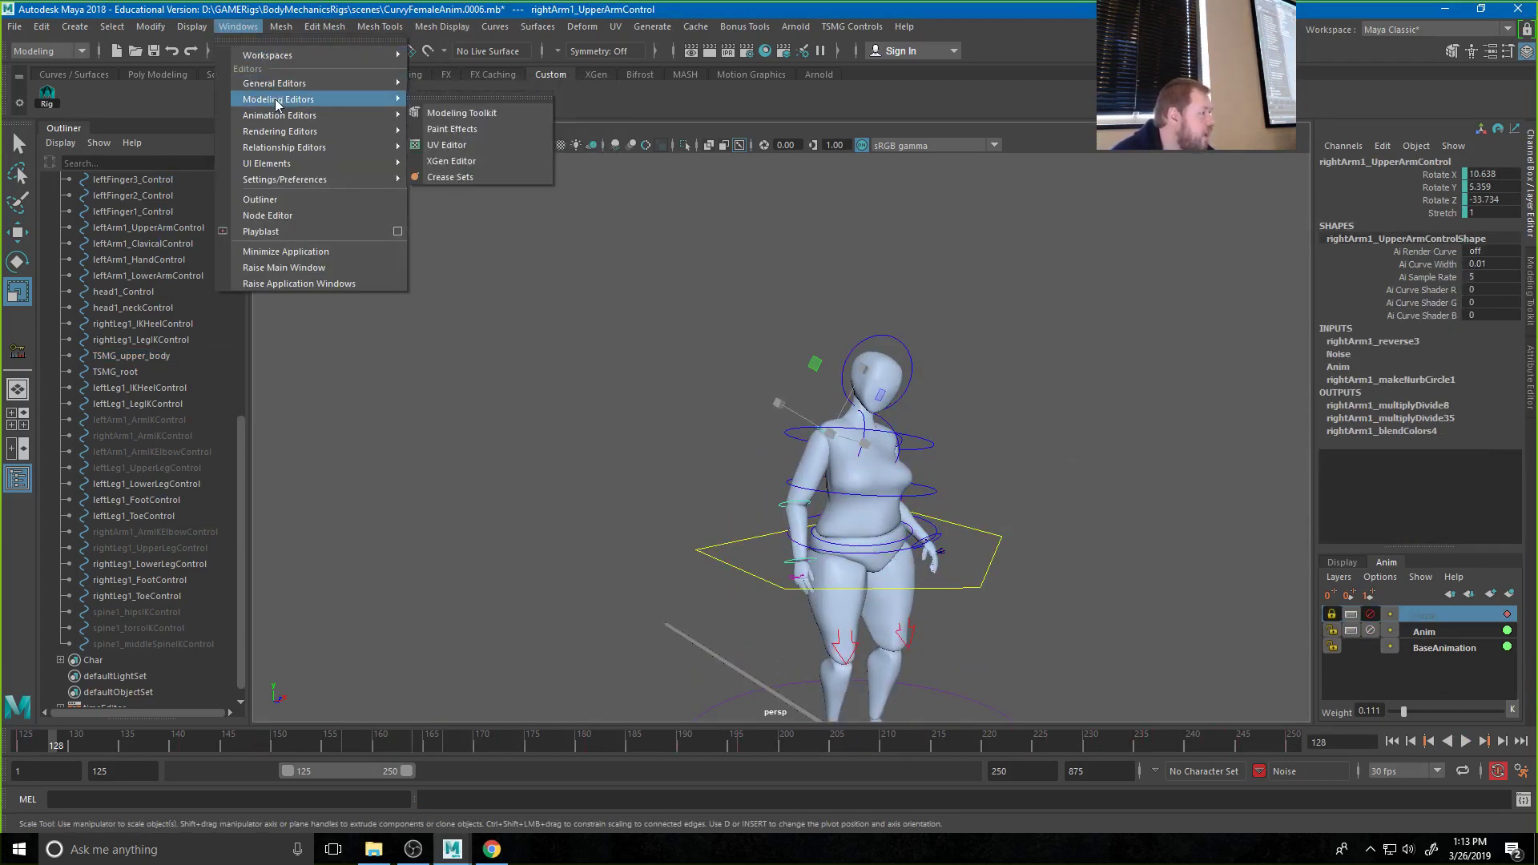
pyautogui.click(454, 129)
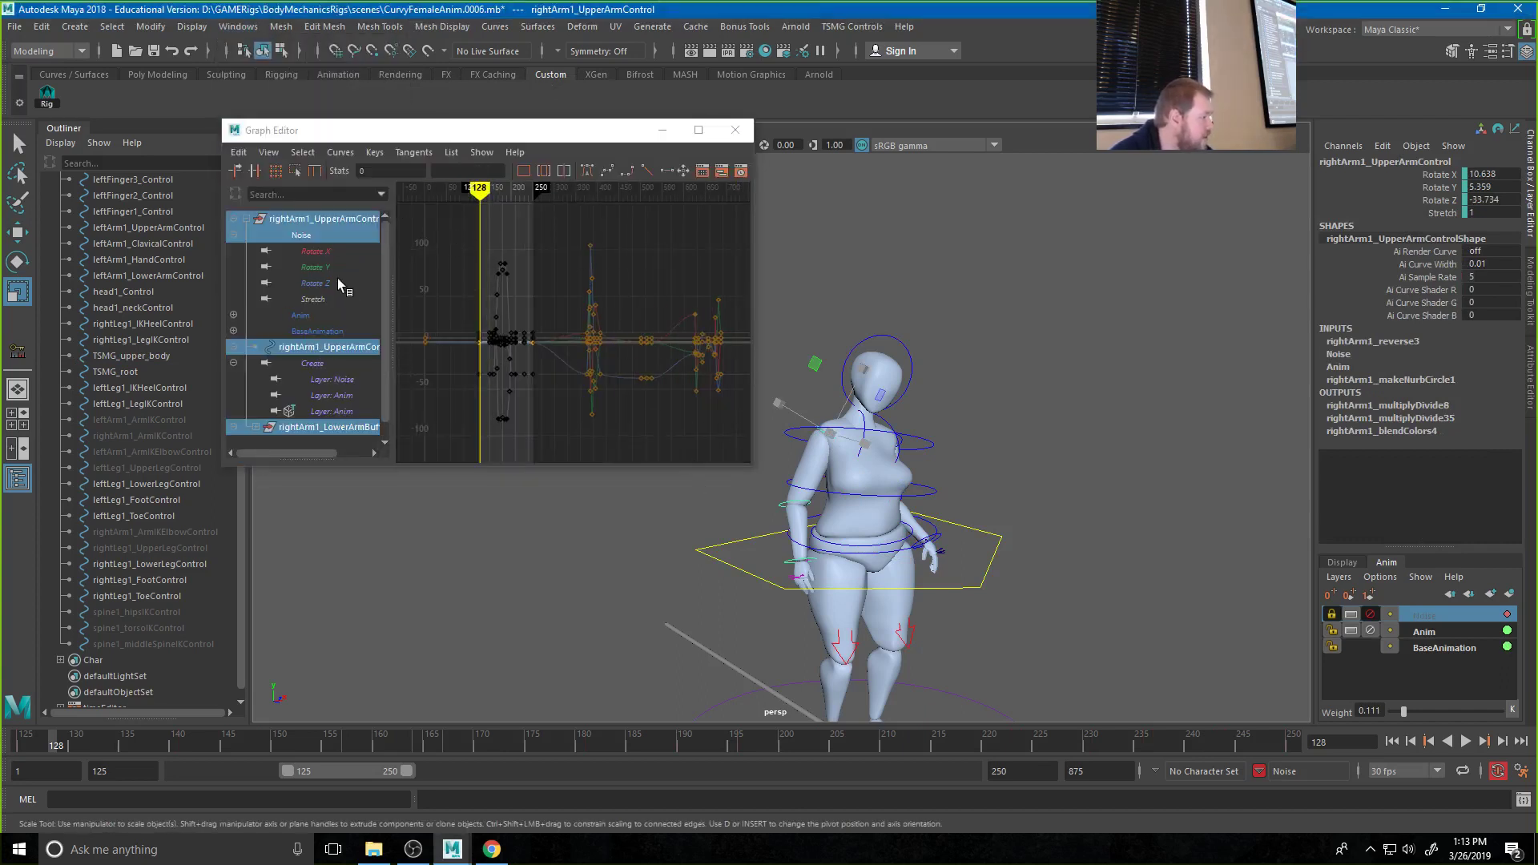
# Display the right upper arm control's BaseAnimation Rotate X, Y and Z curves, framed to the playback range
pyautogui.click(319, 430)
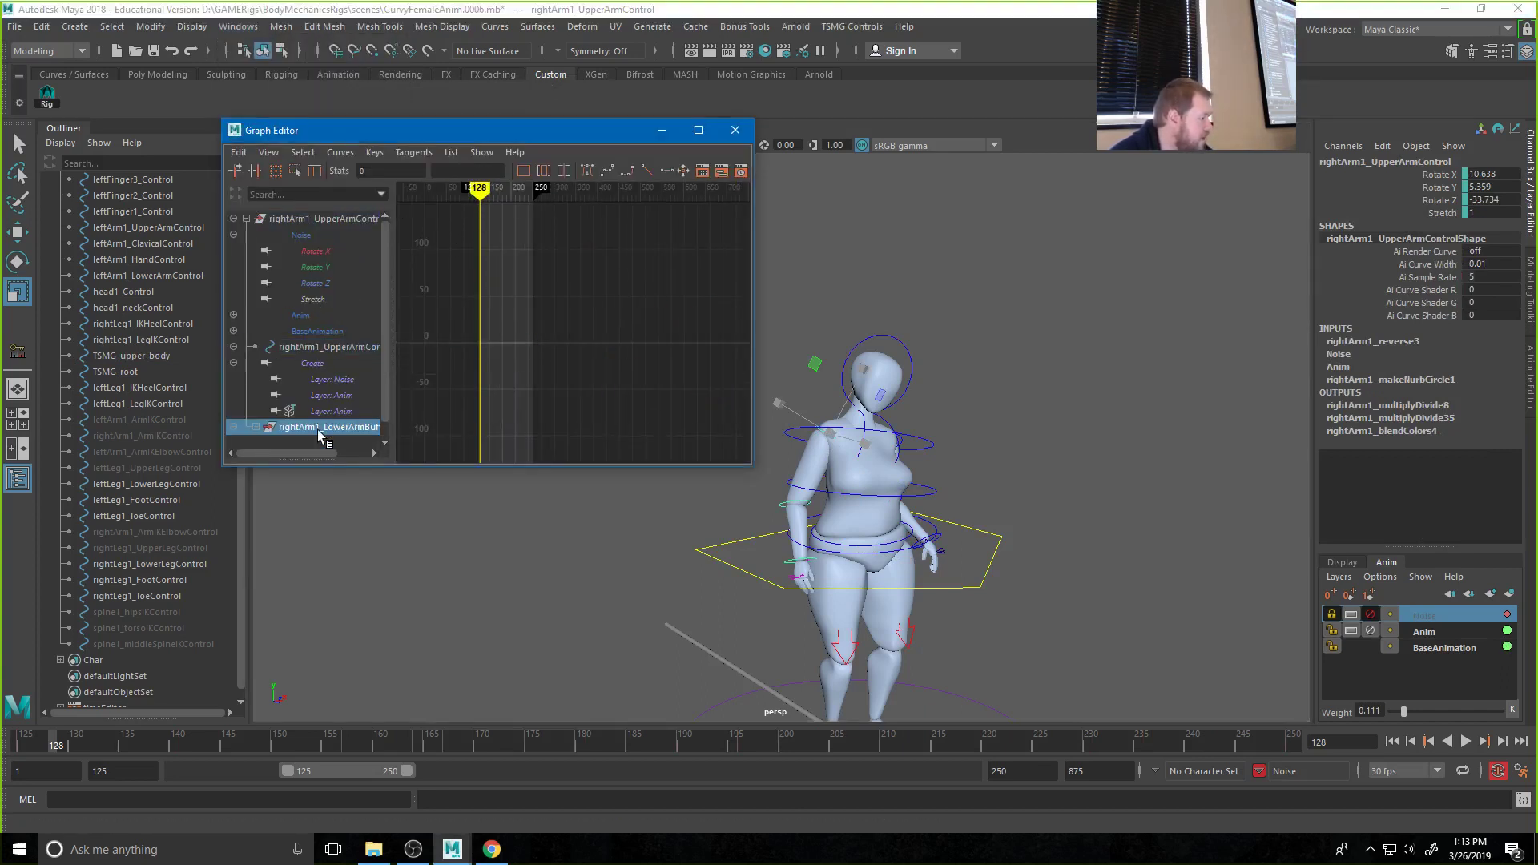
pyautogui.click(321, 331)
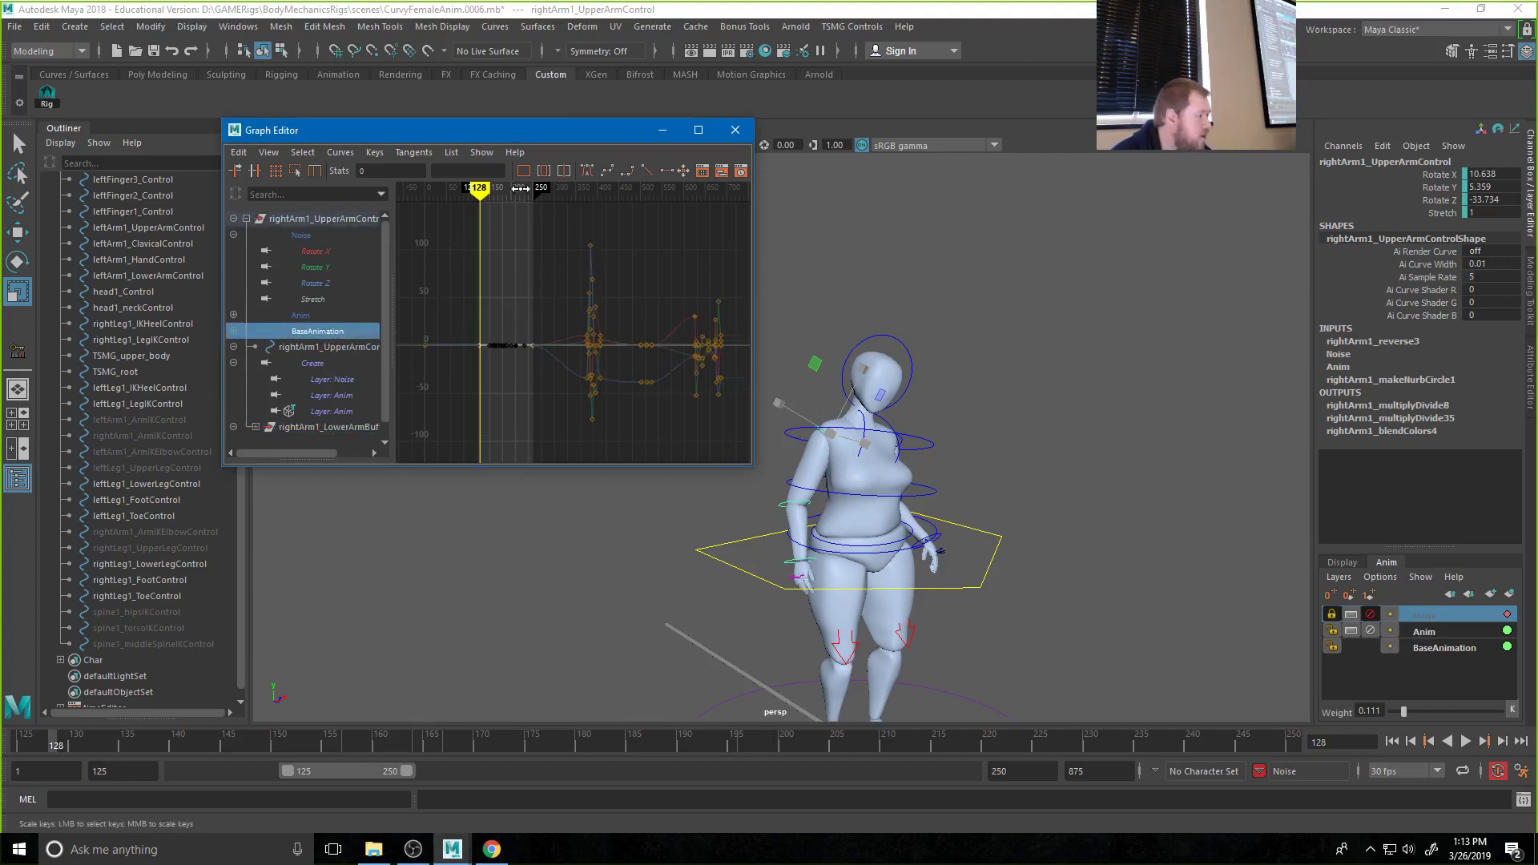
pyautogui.click(544, 171)
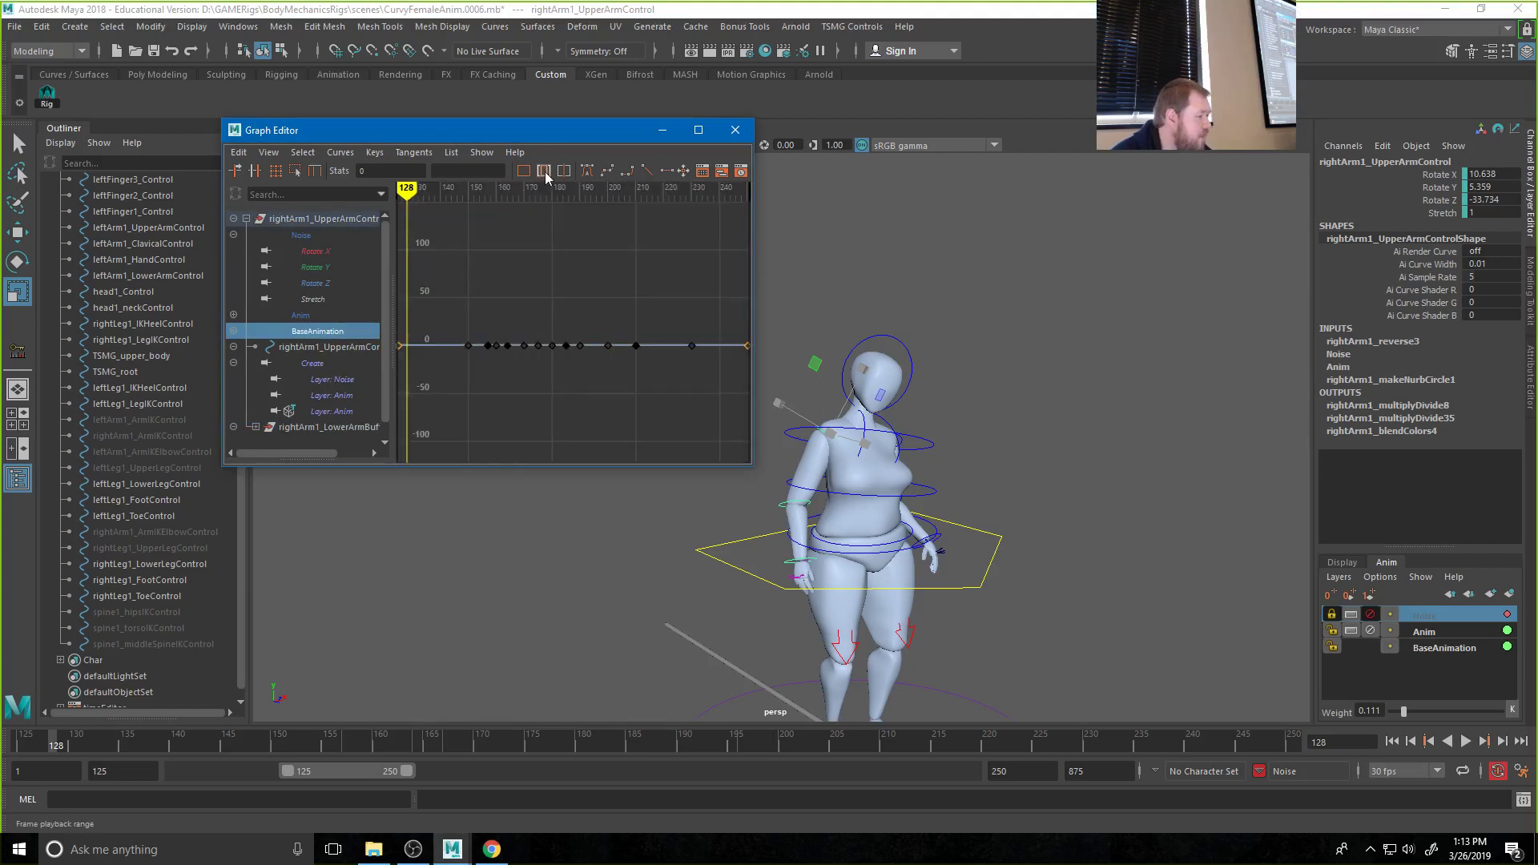
pyautogui.click(233, 331)
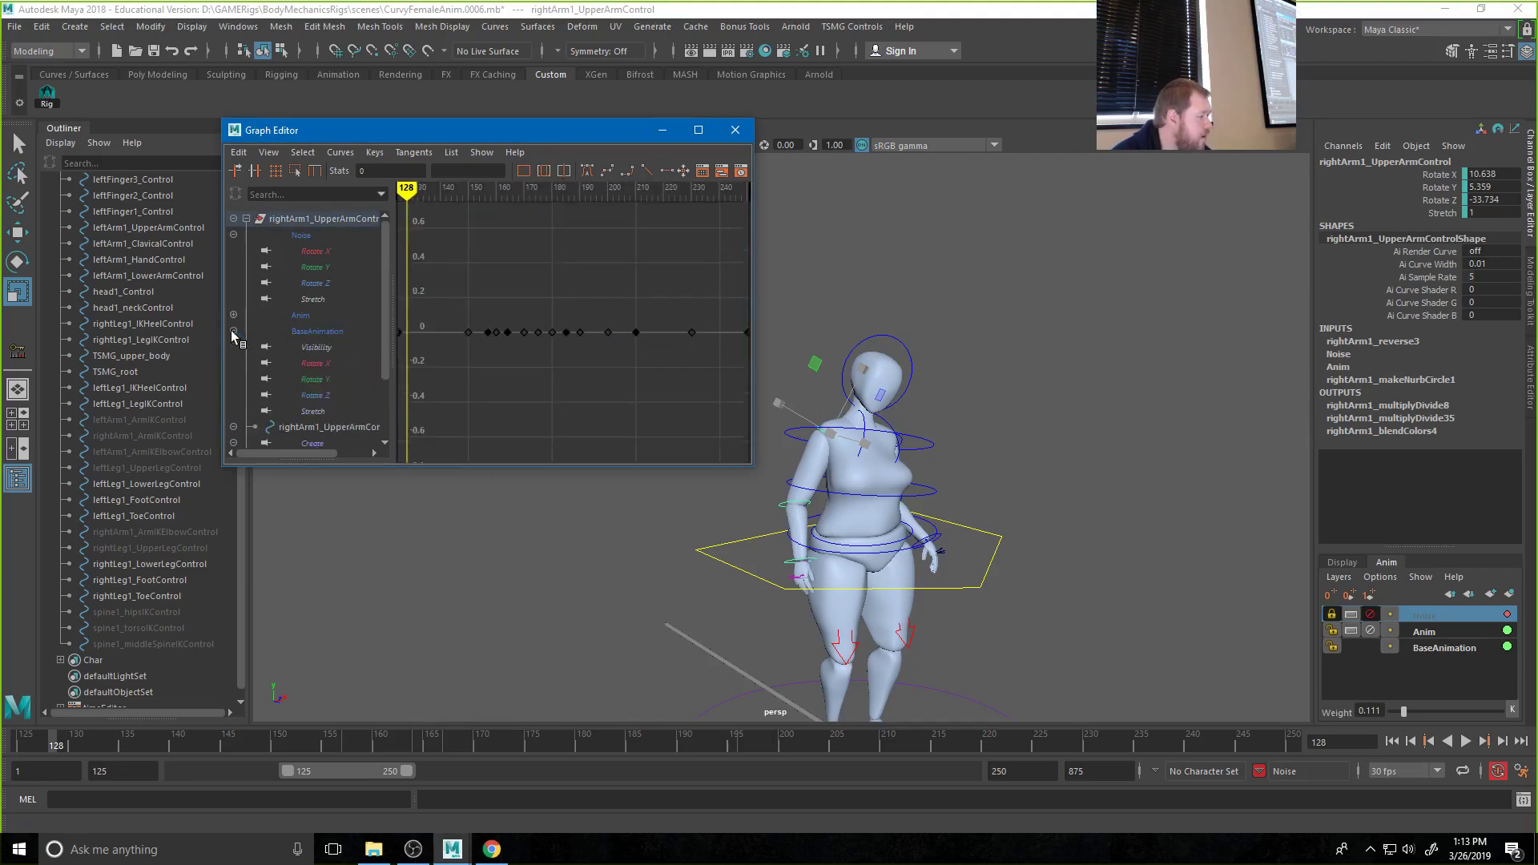
pyautogui.click(324, 363)
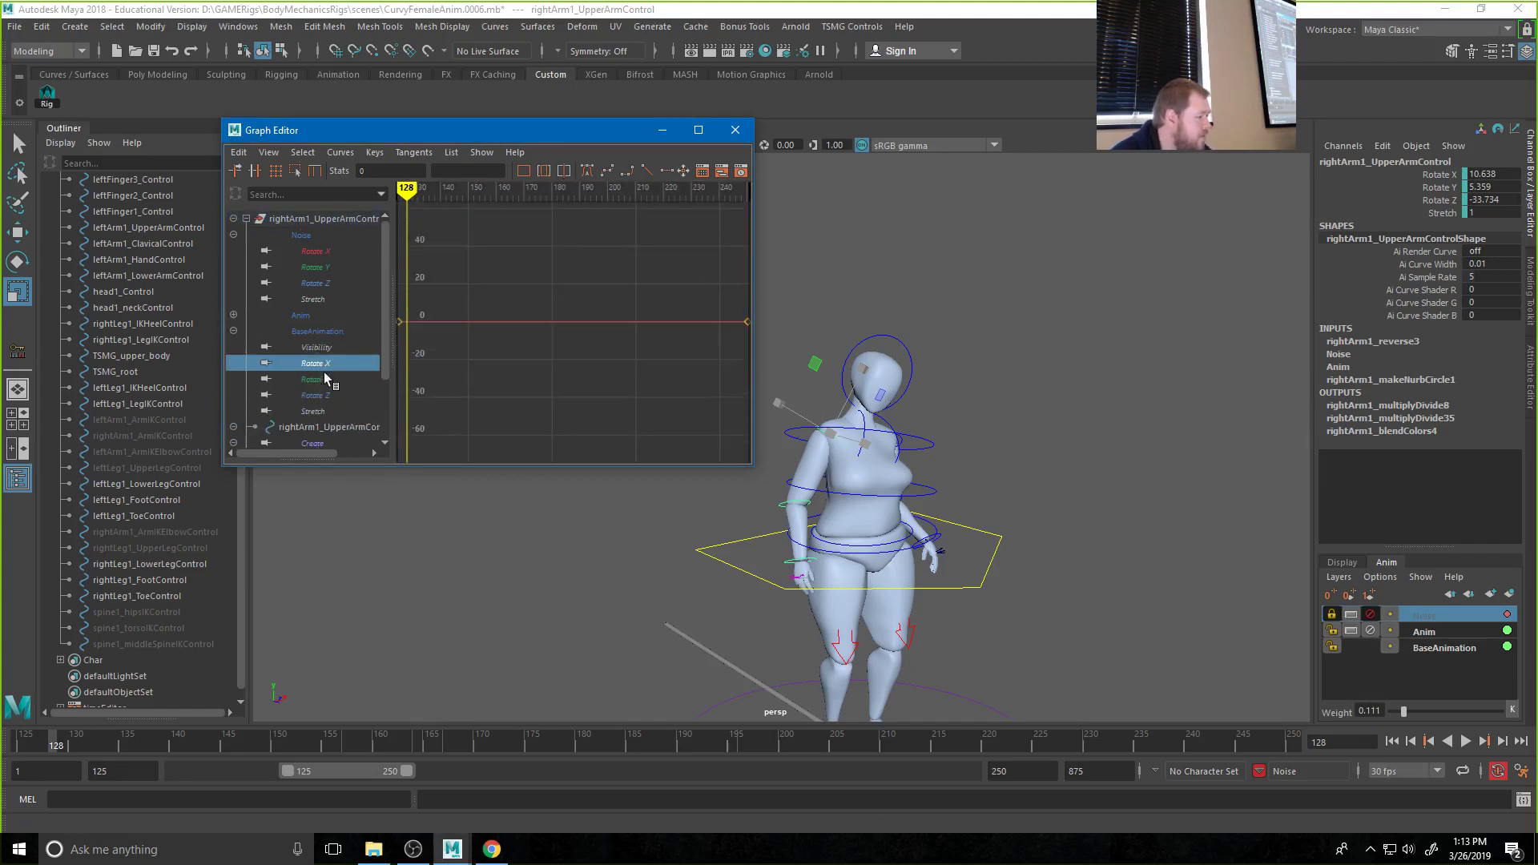
pyautogui.keyDown('shift'); pyautogui.click(324, 393); pyautogui.keyUp('shift')
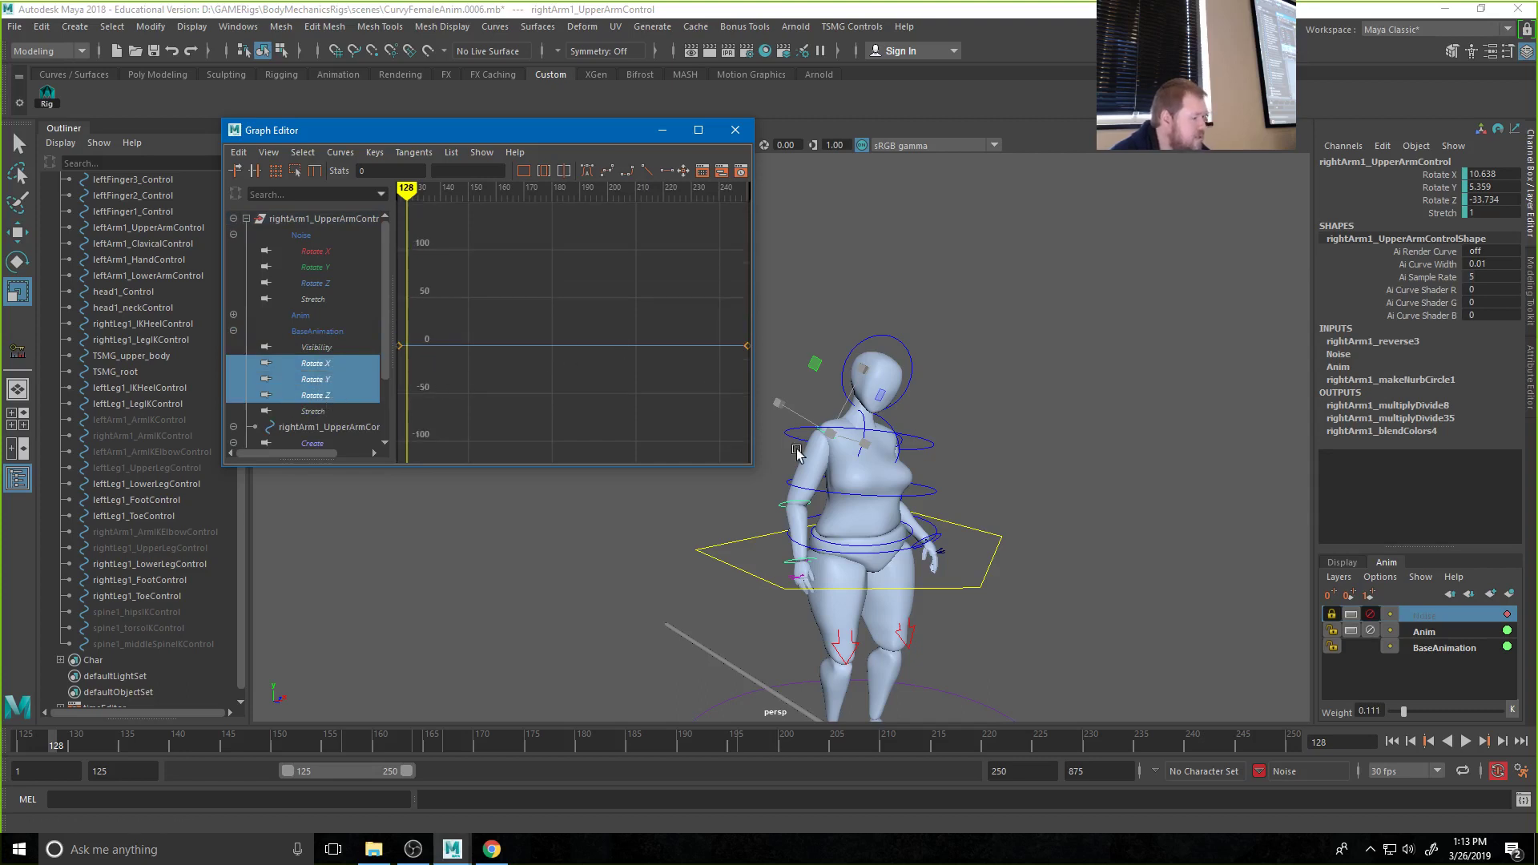
# Reselect the right upper arm control, lock and mute the Anim layer to compare the pose, and restore both settings
pyautogui.click(1048, 402)
pyautogui.click(831, 440)
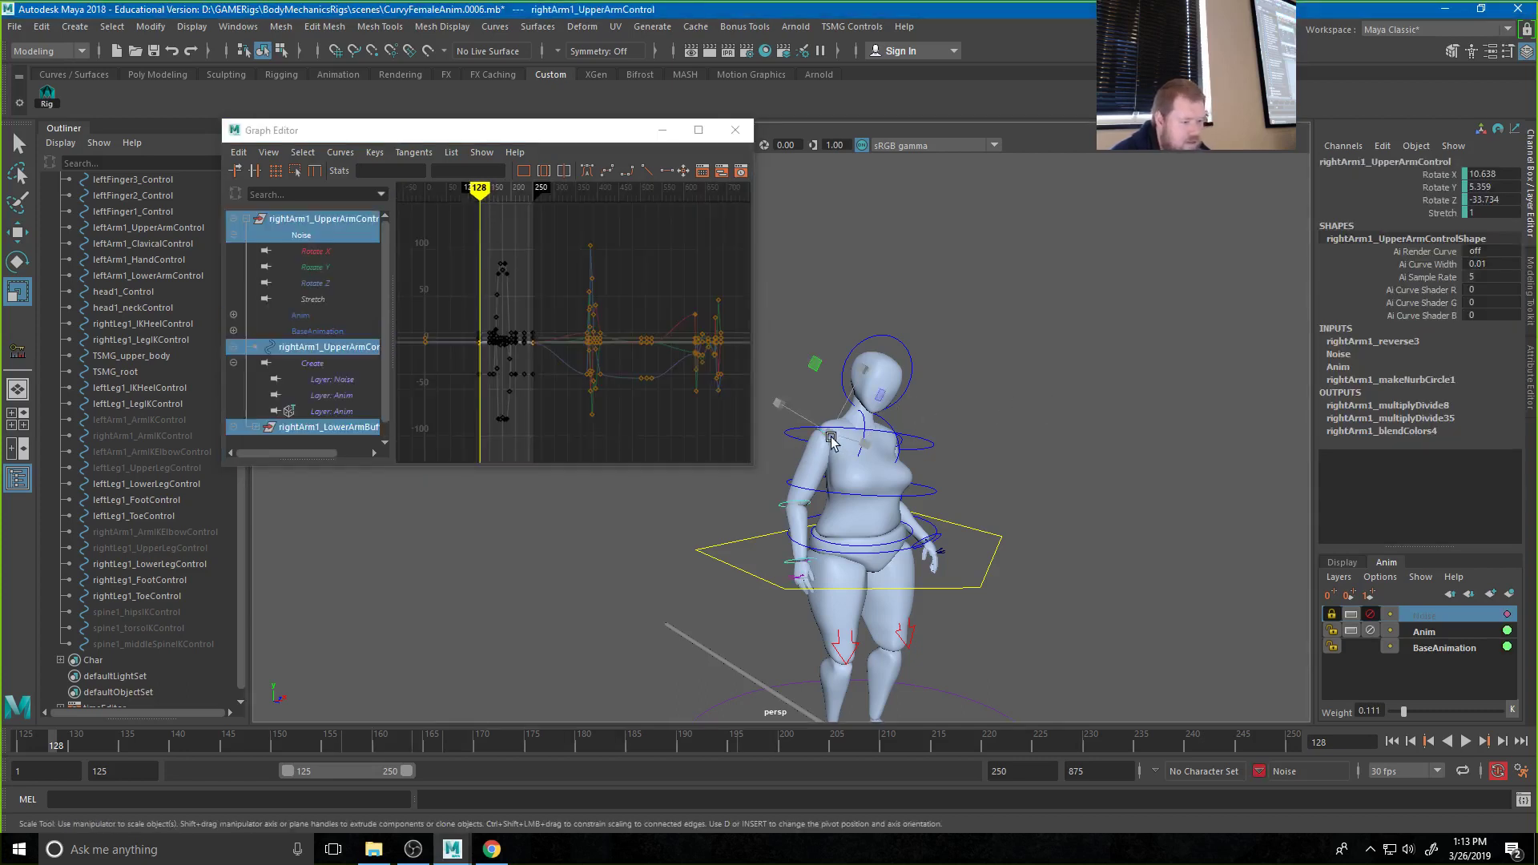
pyautogui.click(1331, 630)
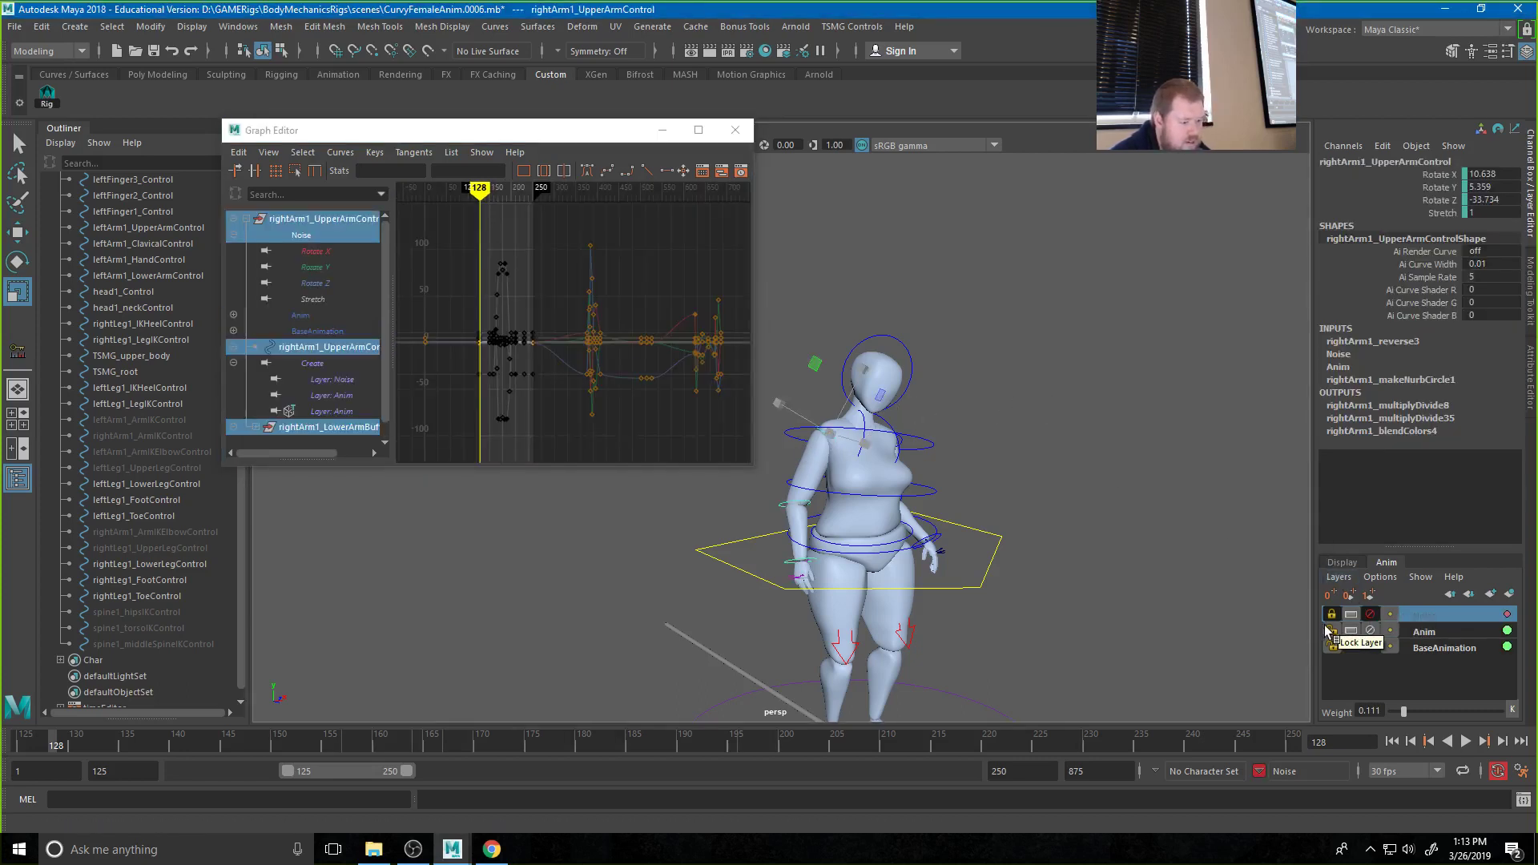
pyautogui.click(1371, 631)
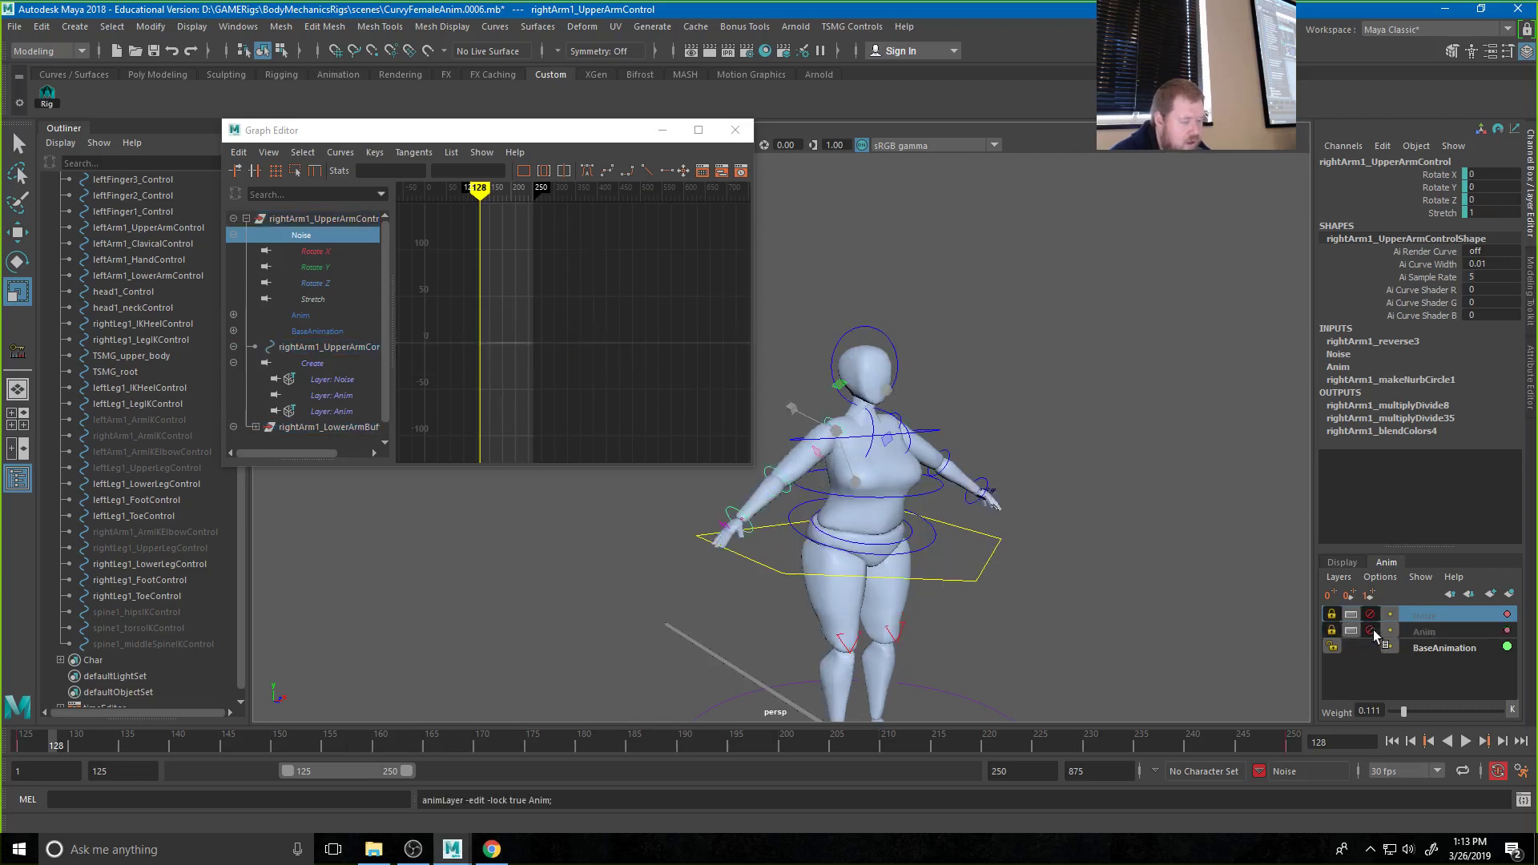
pyautogui.click(1371, 630)
pyautogui.click(1332, 631)
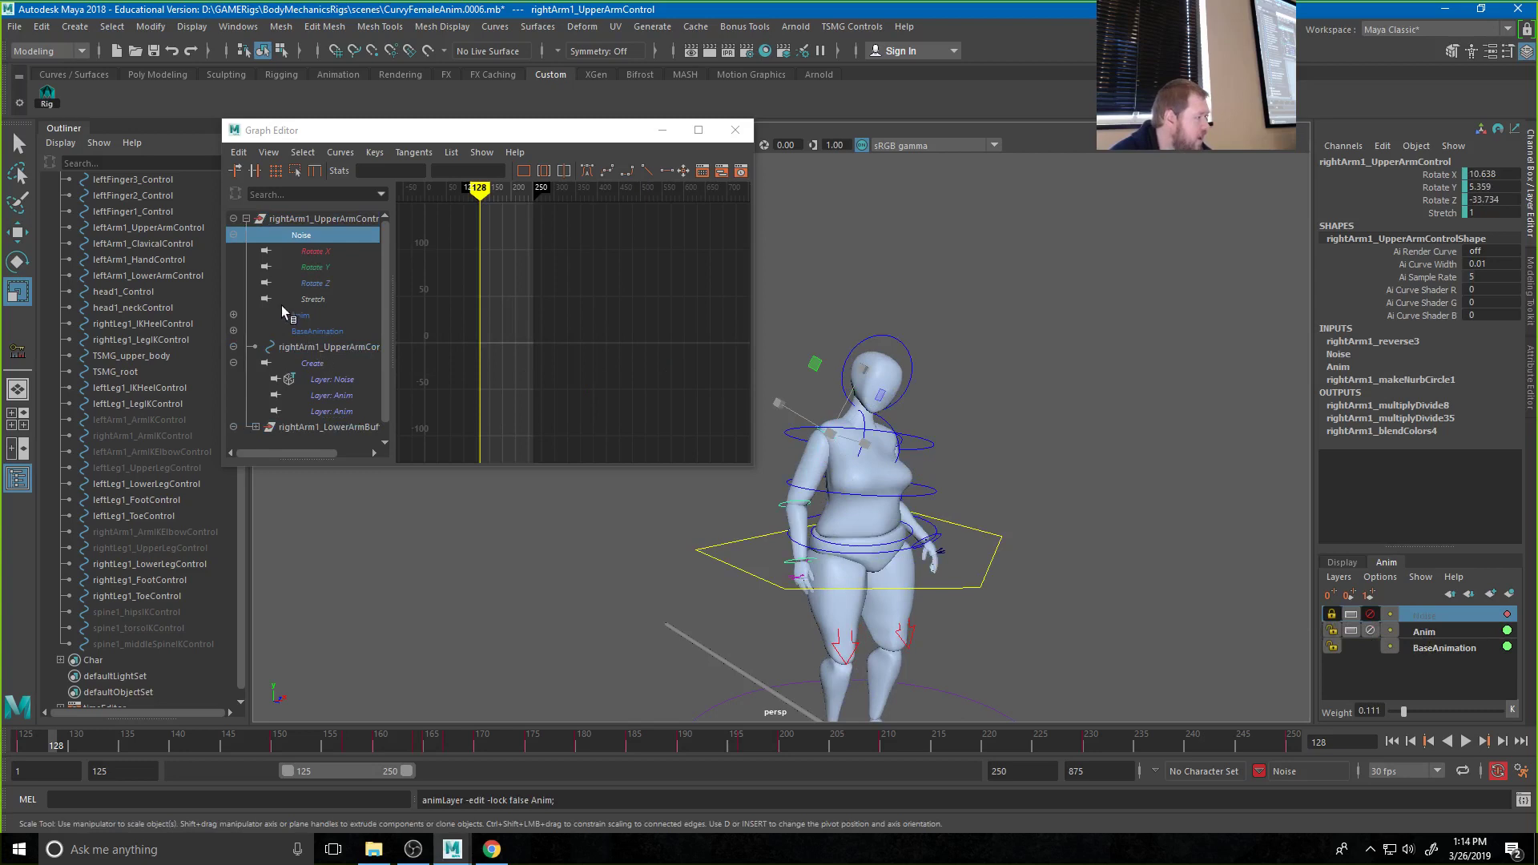
# Display the Anim layer's Rotate X curve for the right upper arm, framed closely around its low section after frame 165
pyautogui.click(233, 315)
pyautogui.moveTo(318, 335)
pyautogui.mouseDown()
pyautogui.moveTo(329, 367)
pyautogui.moveTo(328, 354)
pyautogui.mouseUp()
pyautogui.click(529, 171)
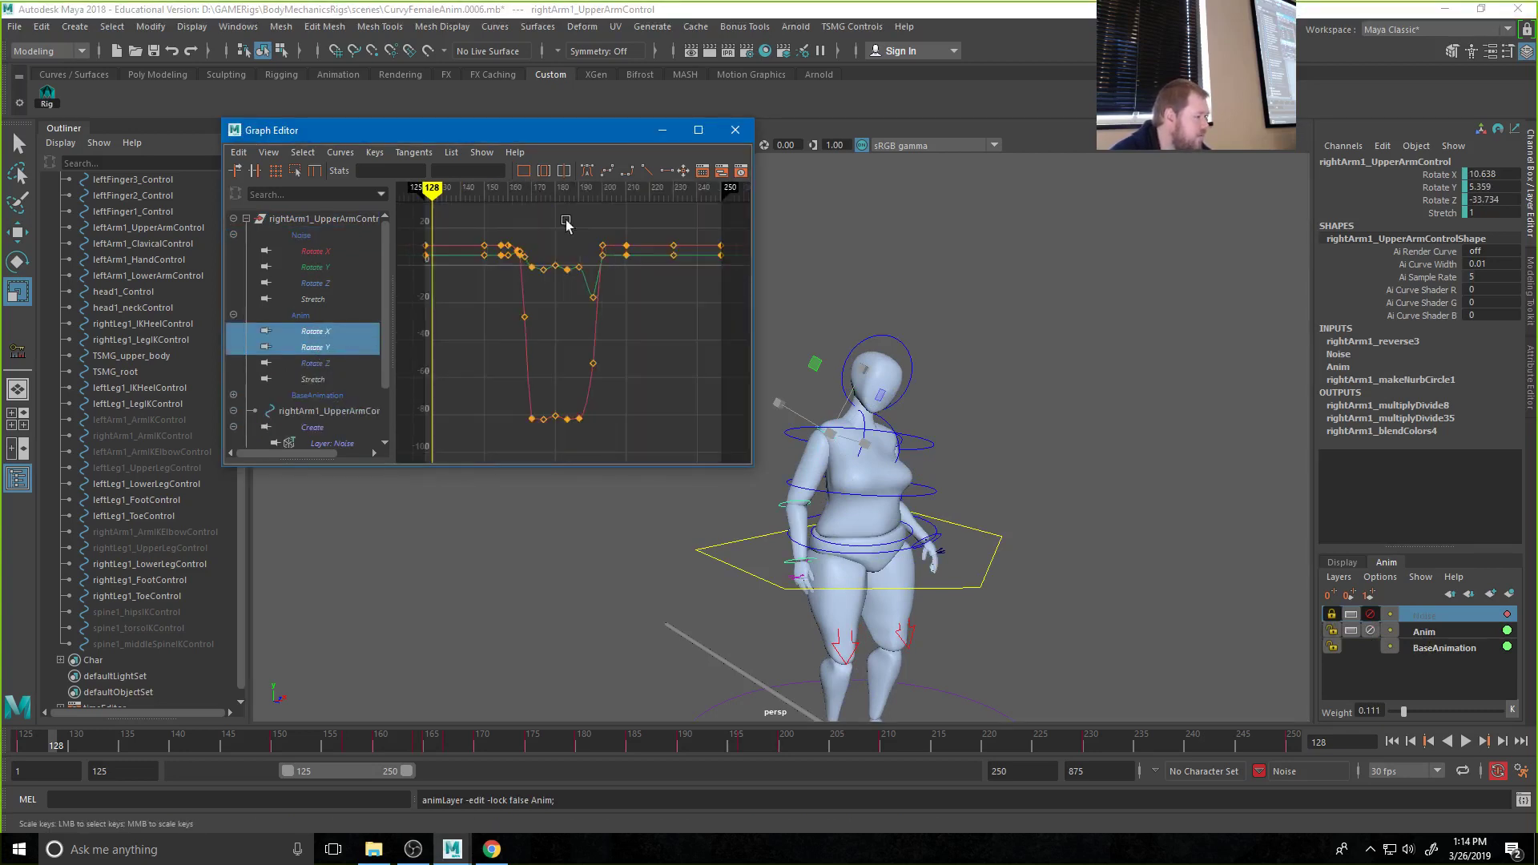
pyautogui.click(346, 332)
pyautogui.press('f')
pyautogui.moveTo(553, 381)
pyautogui.keyDown('alt'); pyautogui.keyDown('shift'); pyautogui.mouseDown(button='right')
pyautogui.moveTo(556, 354)
pyautogui.moveTo(553, 389)
pyautogui.mouseUp(button='right'); pyautogui.keyUp('shift'); pyautogui.keyUp('alt')
pyautogui.keyDown('alt'); pyautogui.keyDown('shift'); pyautogui.moveTo(553, 389); pyautogui.dragTo(620, 394, button='right'); pyautogui.keyUp('shift'); pyautogui.keyUp('alt')
pyautogui.keyDown('alt'); pyautogui.moveTo(584, 399); pyautogui.dragTo(685, 393, button='middle'); pyautogui.keyUp('alt')
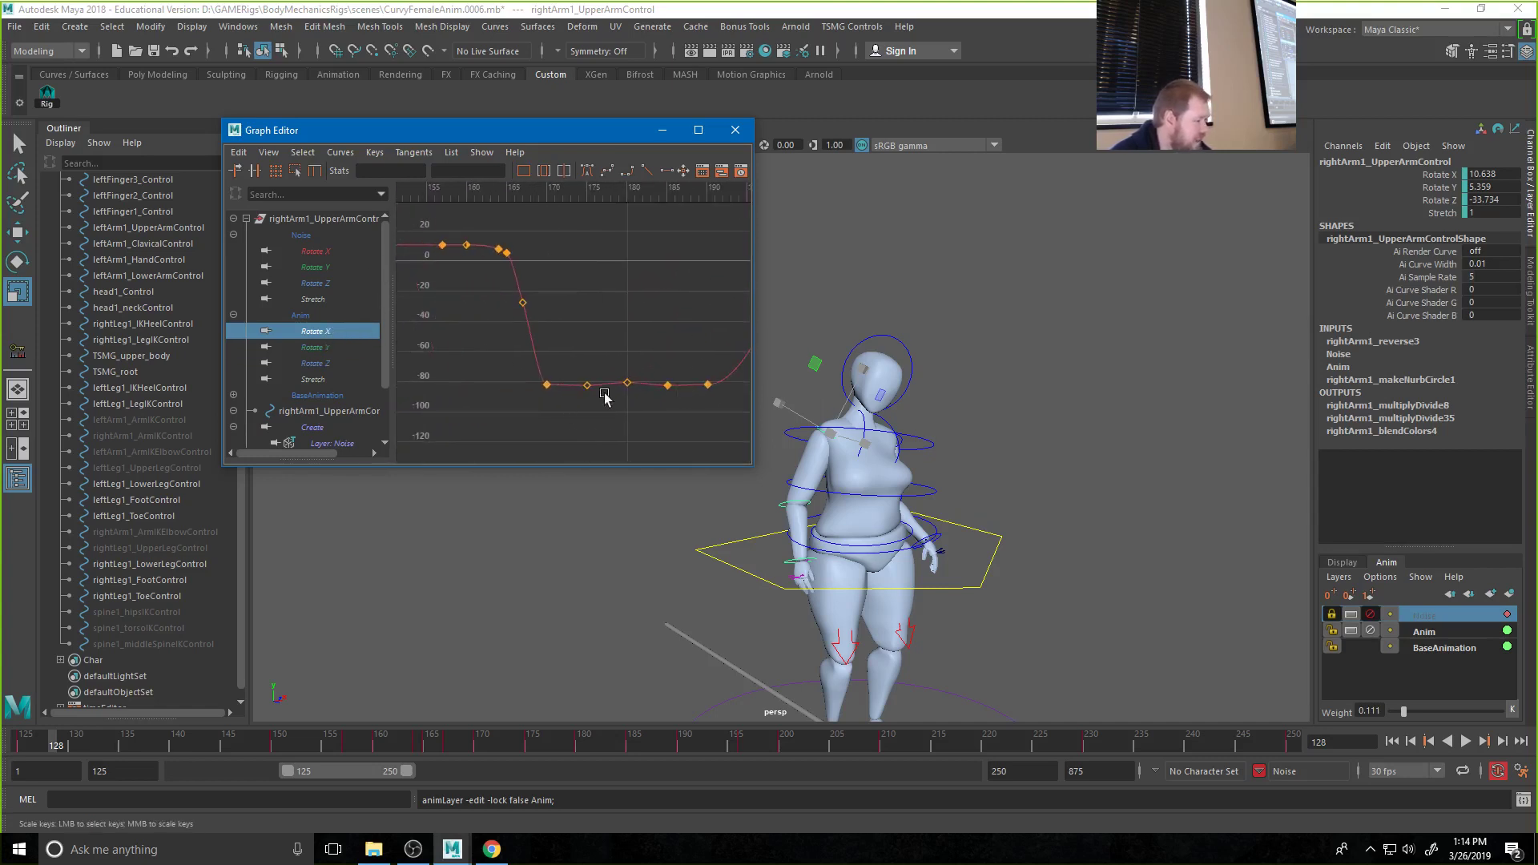
# Move the Rotate X key at frame 175 to frame 173 and lower its value to about -87.2
pyautogui.moveTo(593, 402); pyautogui.dragTo(594, 405)
pyautogui.moveTo(595, 408); pyautogui.dragTo(572, 408, button='middle')
pyautogui.hotkey('ctrl', 'z')
pyautogui.press('w')
pyautogui.moveTo(537, 407); pyautogui.dragTo(537, 406)
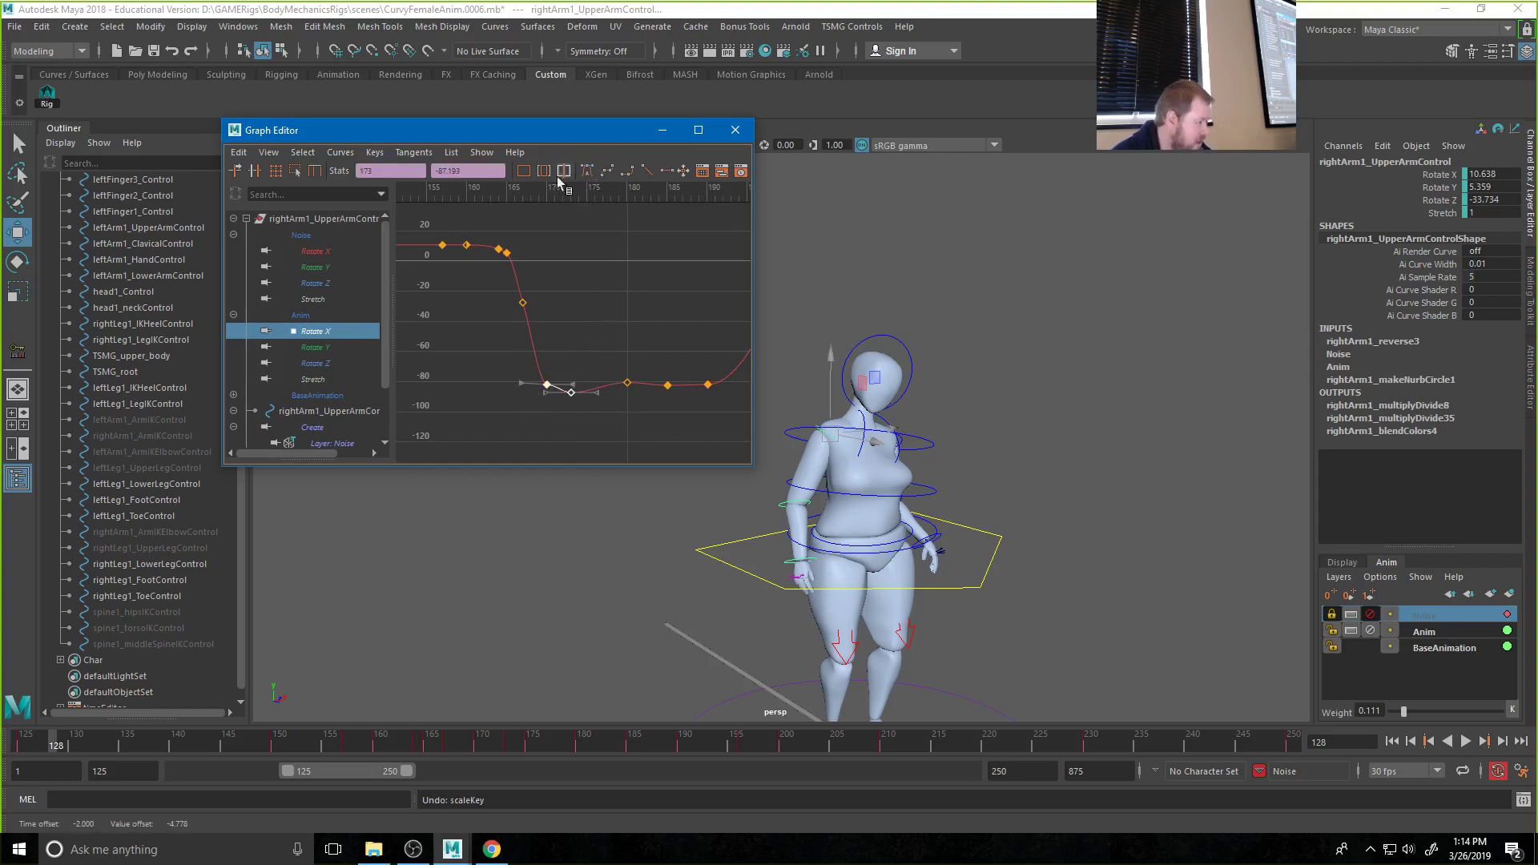
# Apply auto tangents to the Rotate X keys at frames 170 and 173, and lower the frame 173 key to about -88.8
pyautogui.click(587, 170)
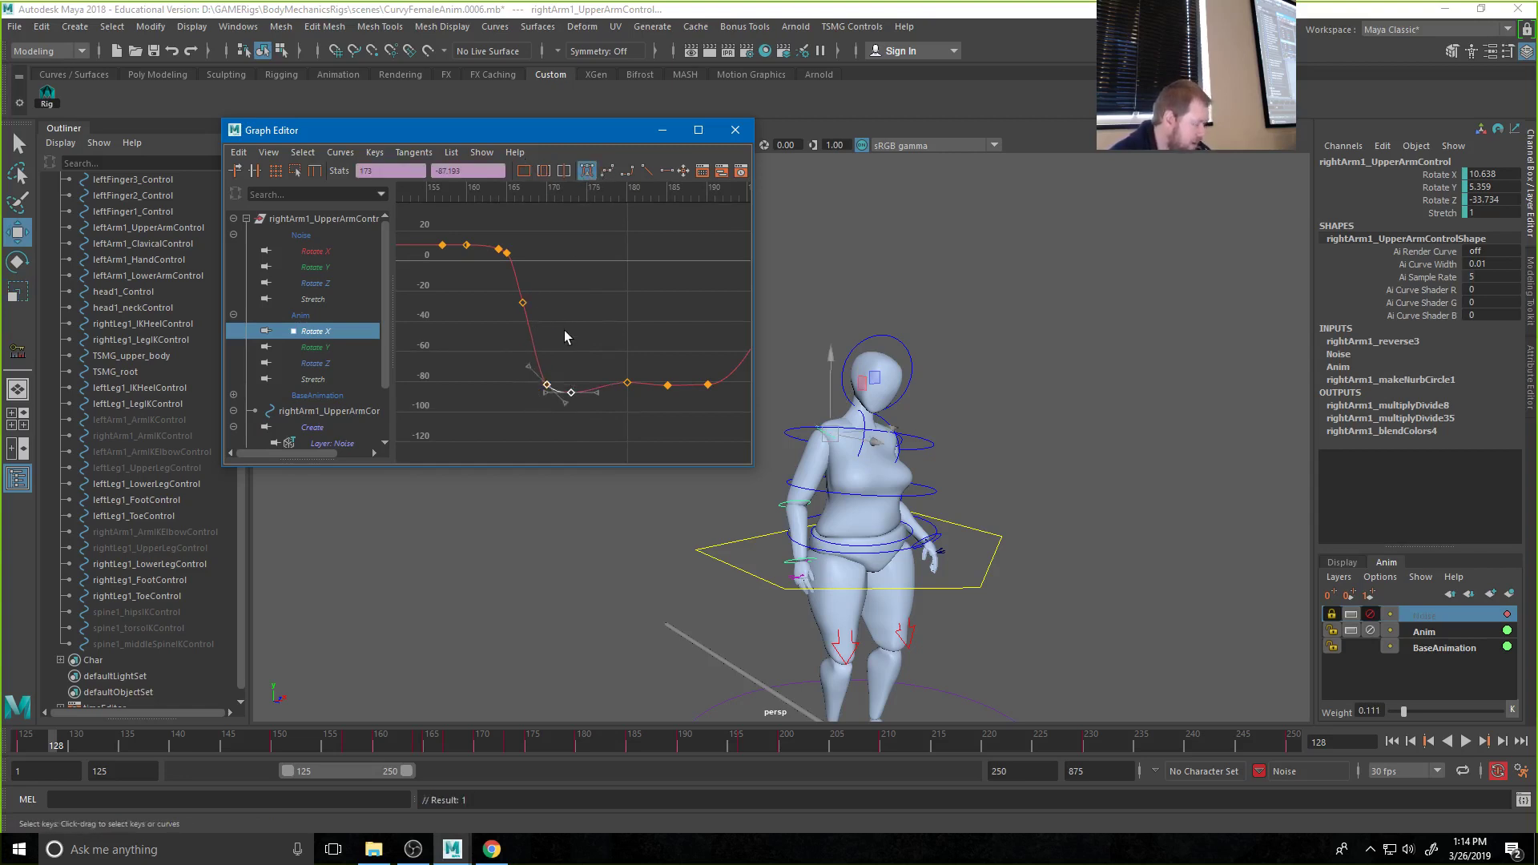
pyautogui.moveTo(586, 357); pyautogui.dragTo(565, 403)
pyautogui.moveTo(562, 414); pyautogui.dragTo(514, 453, button='middle')
# Add an overshoot key to the Rotate X curve at frame 204 with a value of about 21.2
pyautogui.keyDown('alt'); pyautogui.moveTo(683, 351); pyautogui.dragTo(638, 397, button='middle'); pyautogui.keyUp('alt')
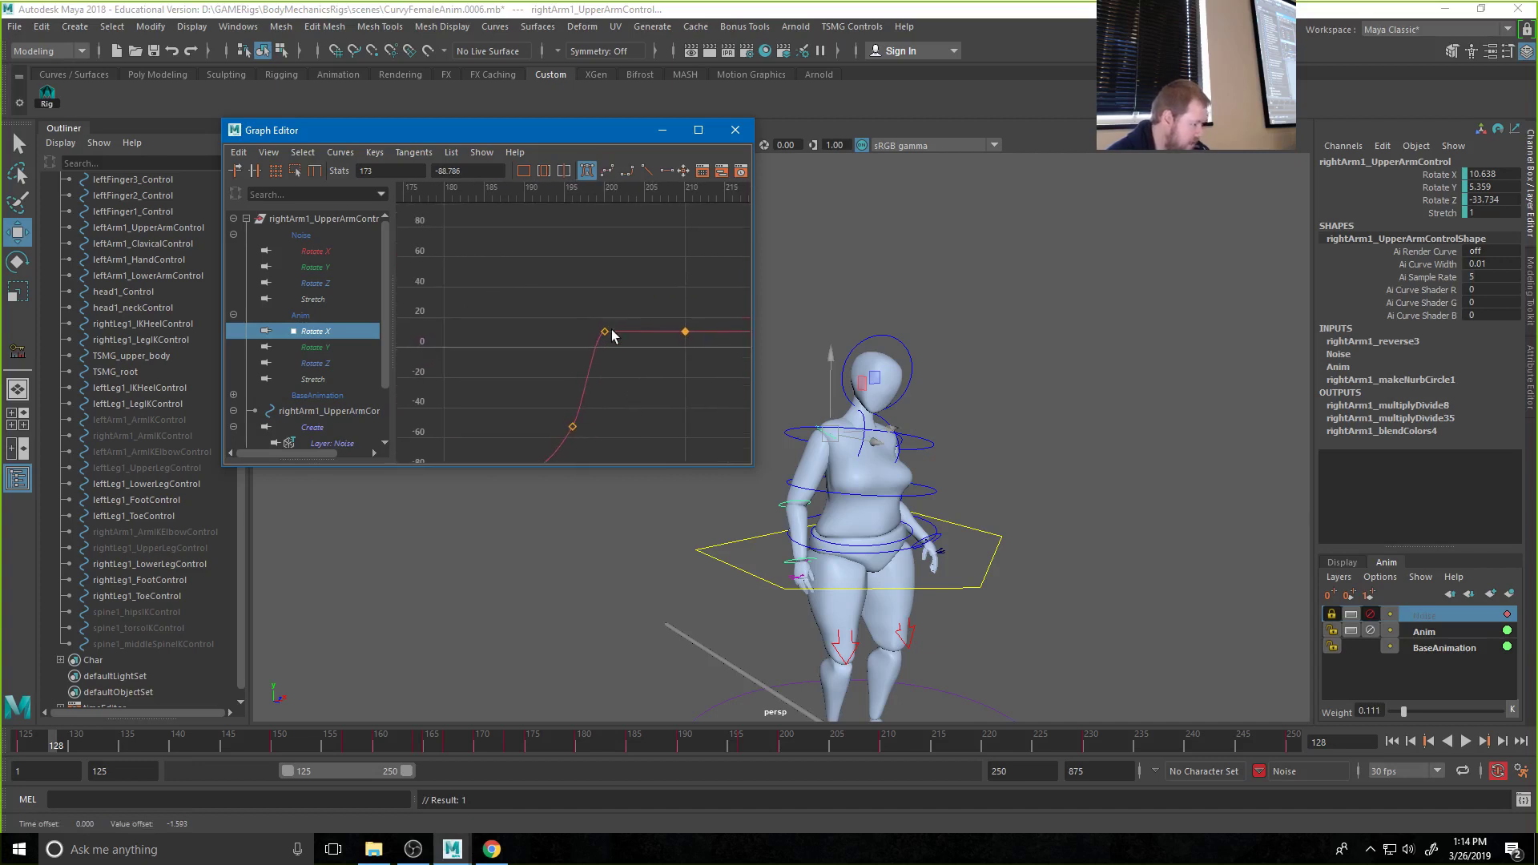
pyautogui.click(375, 152)
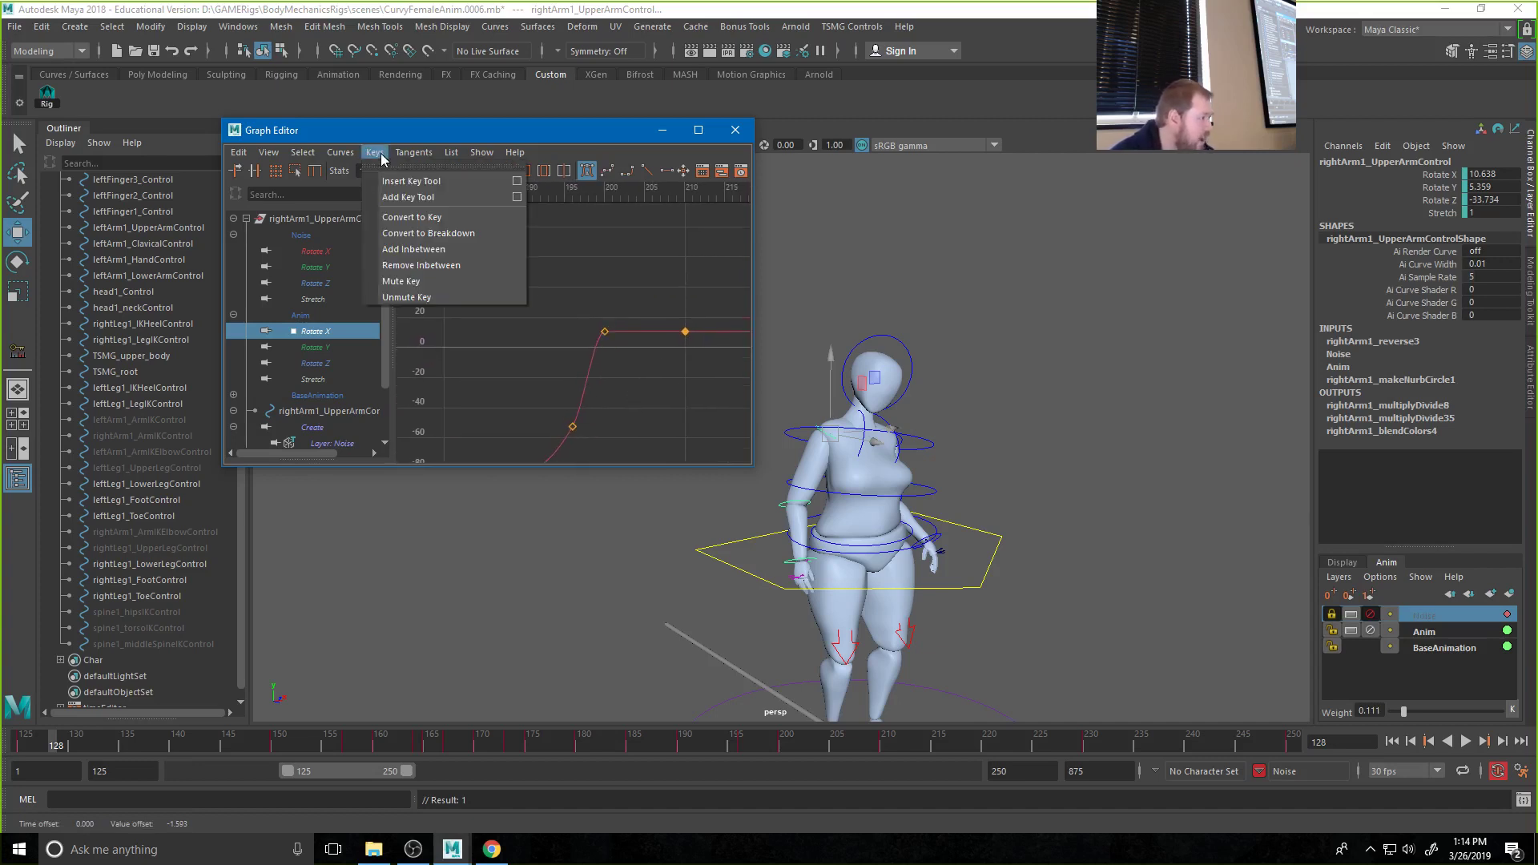
pyautogui.click(413, 170)
pyautogui.moveTo(622, 345); pyautogui.dragTo(671, 356)
pyautogui.middleClick(641, 314)
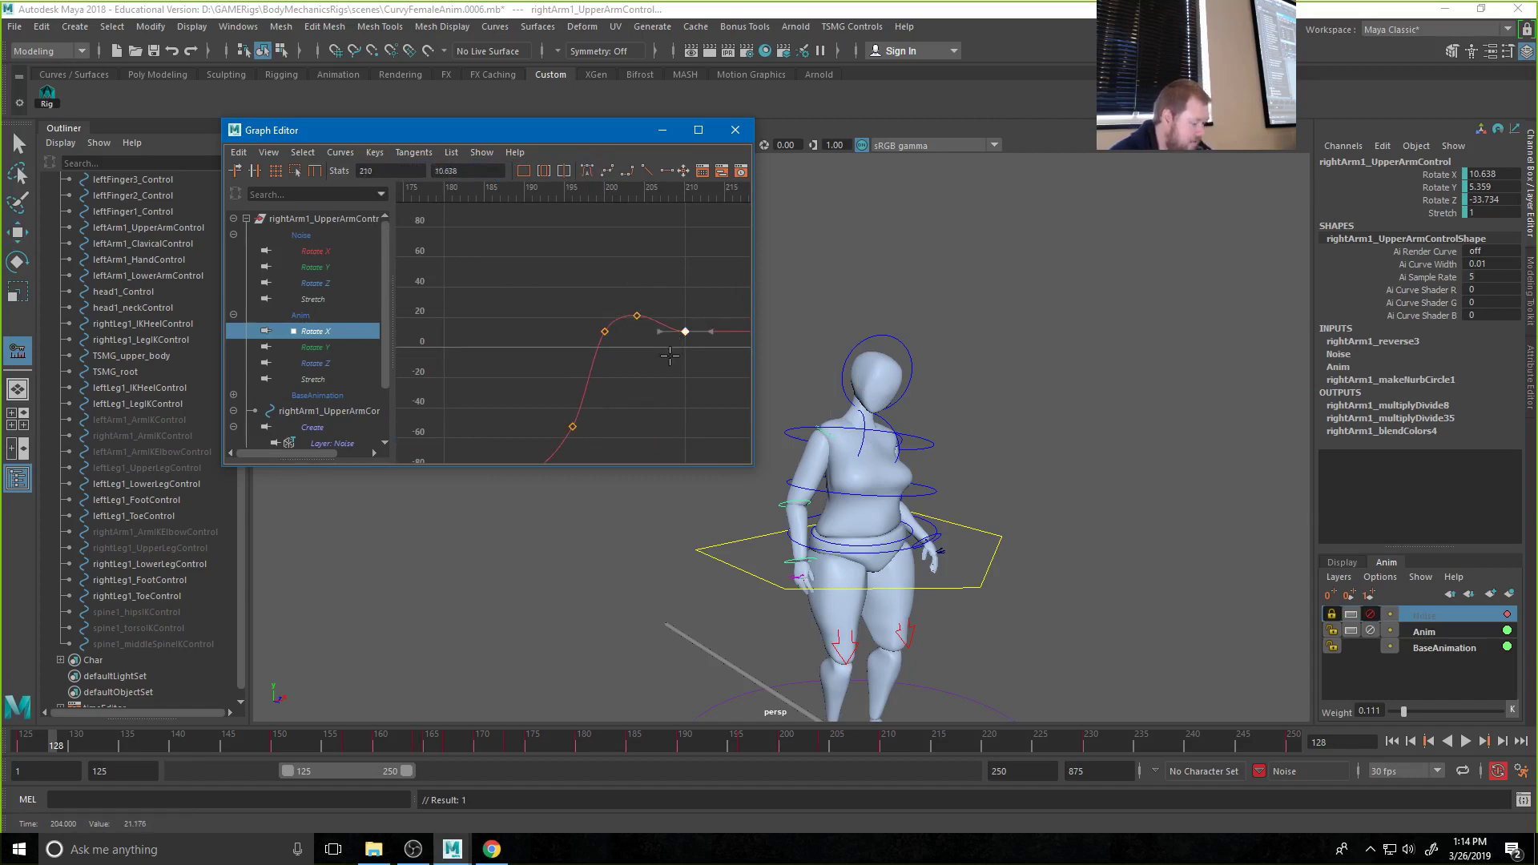
# Move the Rotate X key at frame 210 to frame 213, raise it to about 15.4, and give it auto tangents
pyautogui.press('w')
pyautogui.moveTo(670, 355); pyautogui.dragTo(696, 348, button='middle')
pyautogui.scroll(5, 566, 282)
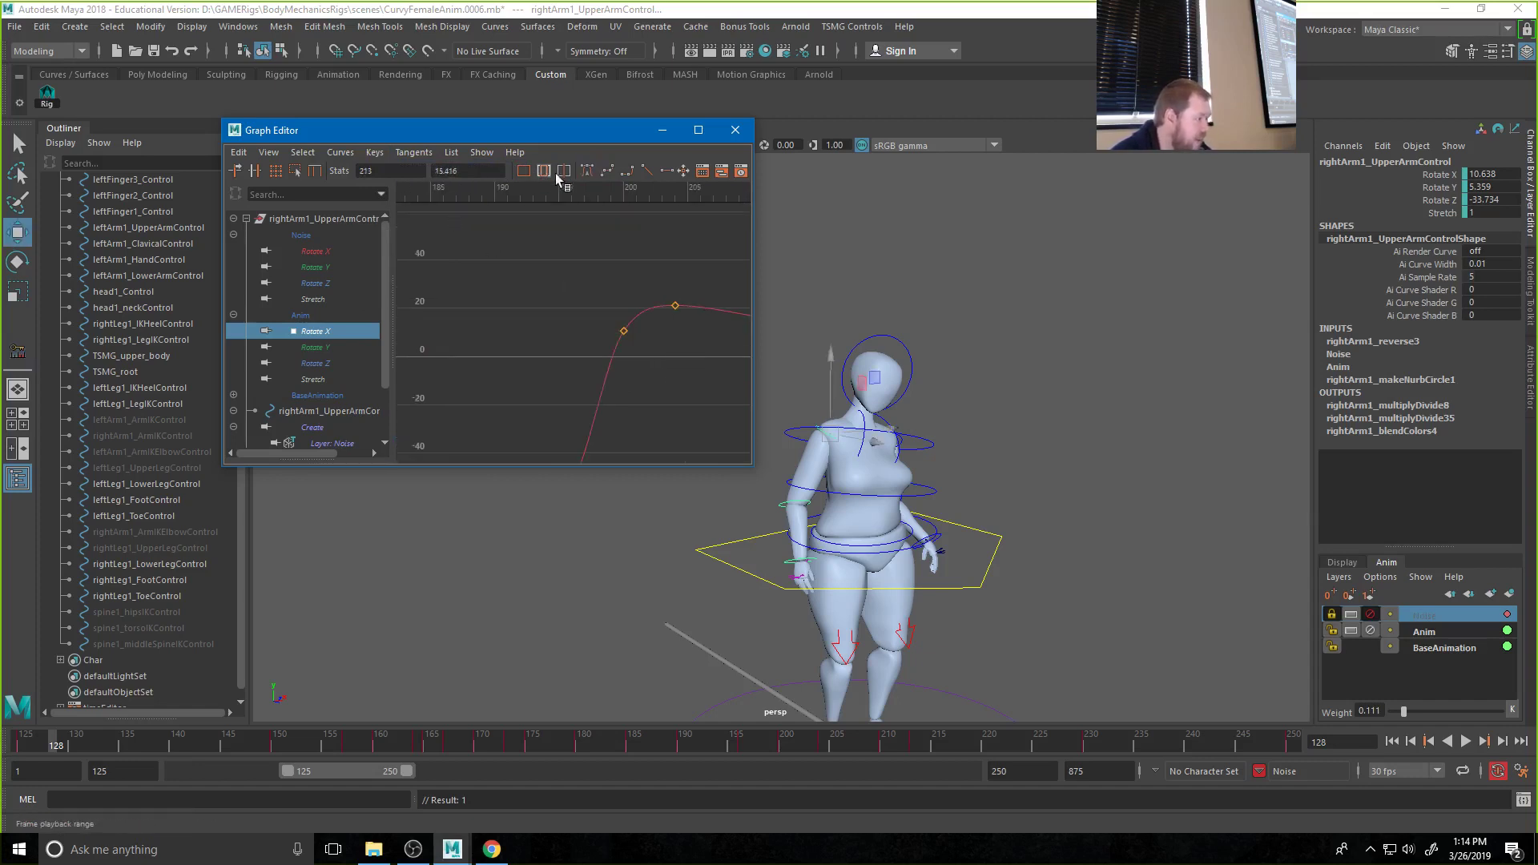
pyautogui.click(588, 173)
pyautogui.scroll(-5, 689, 312)
pyautogui.scroll(-1, 653, 313)
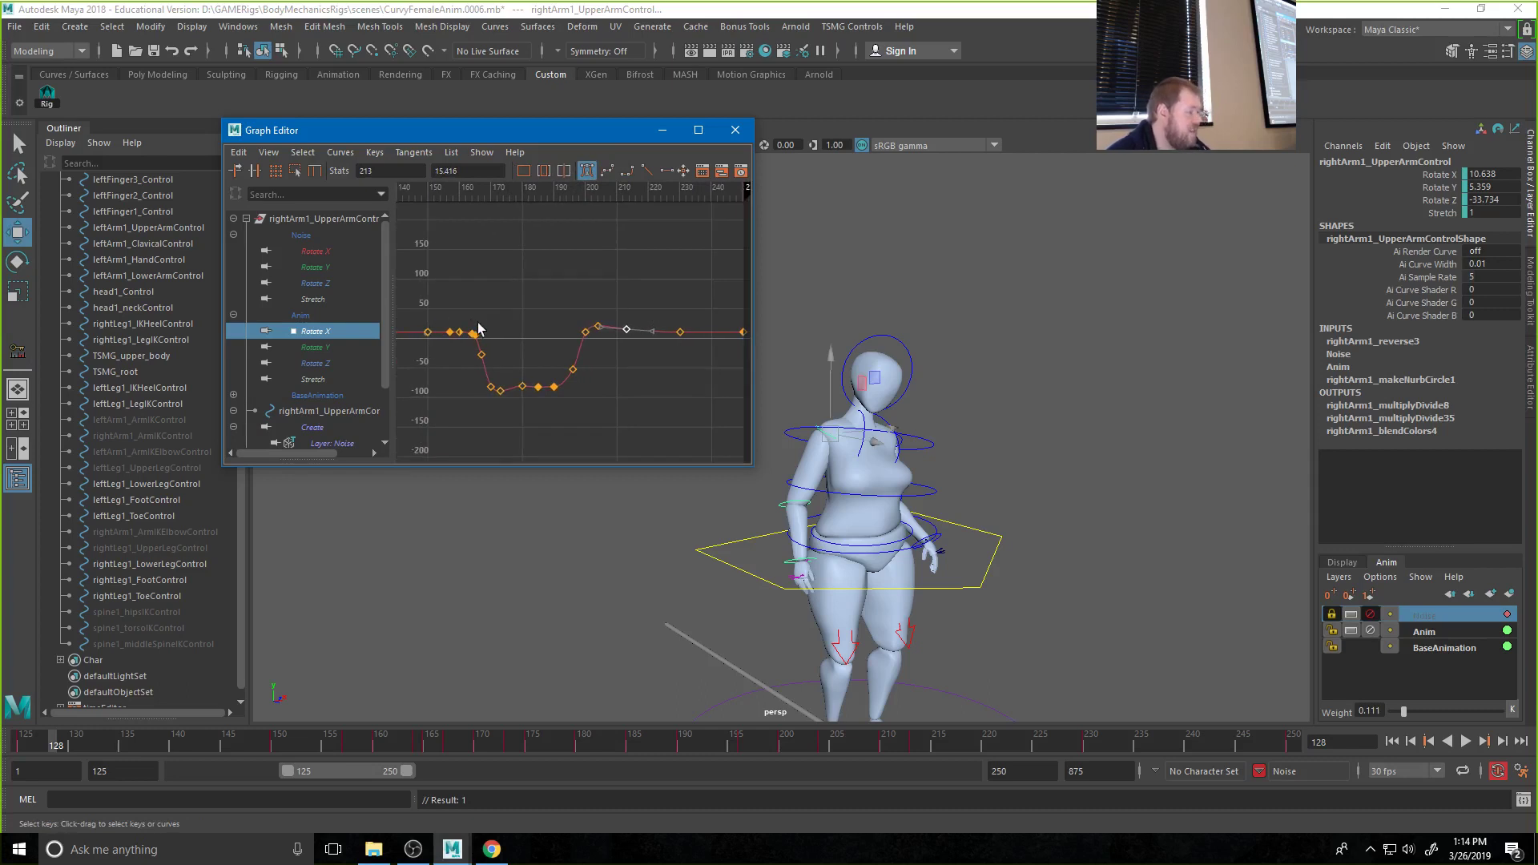